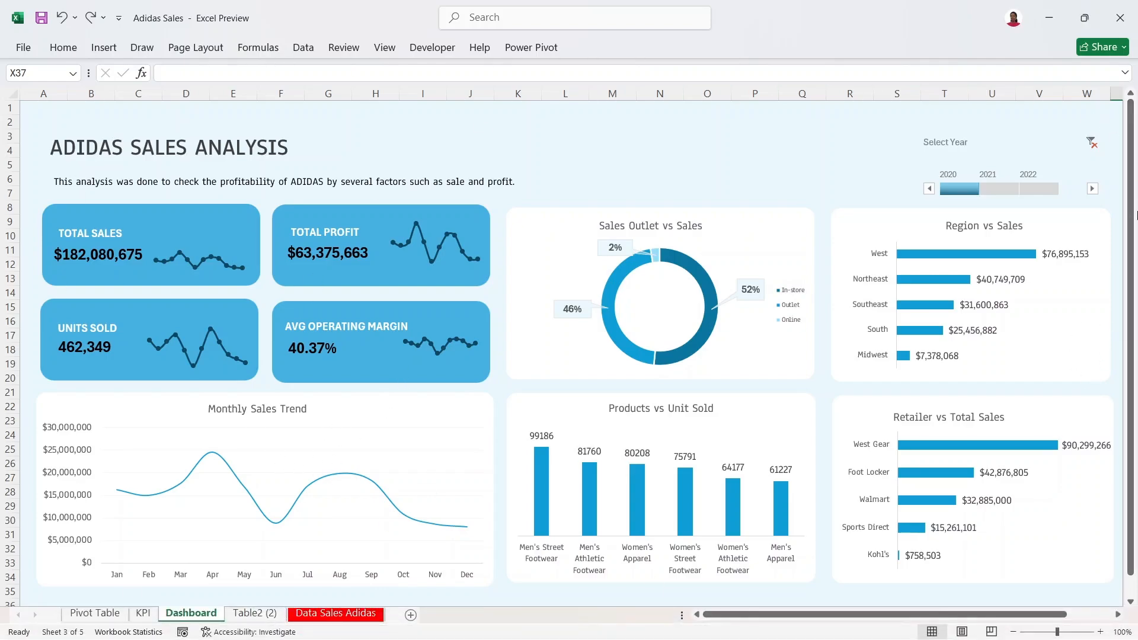
Step: Toggle the dashboard's Year slicer to 2021 and back to 2020
left_click(995, 188)
left_click(974, 190)
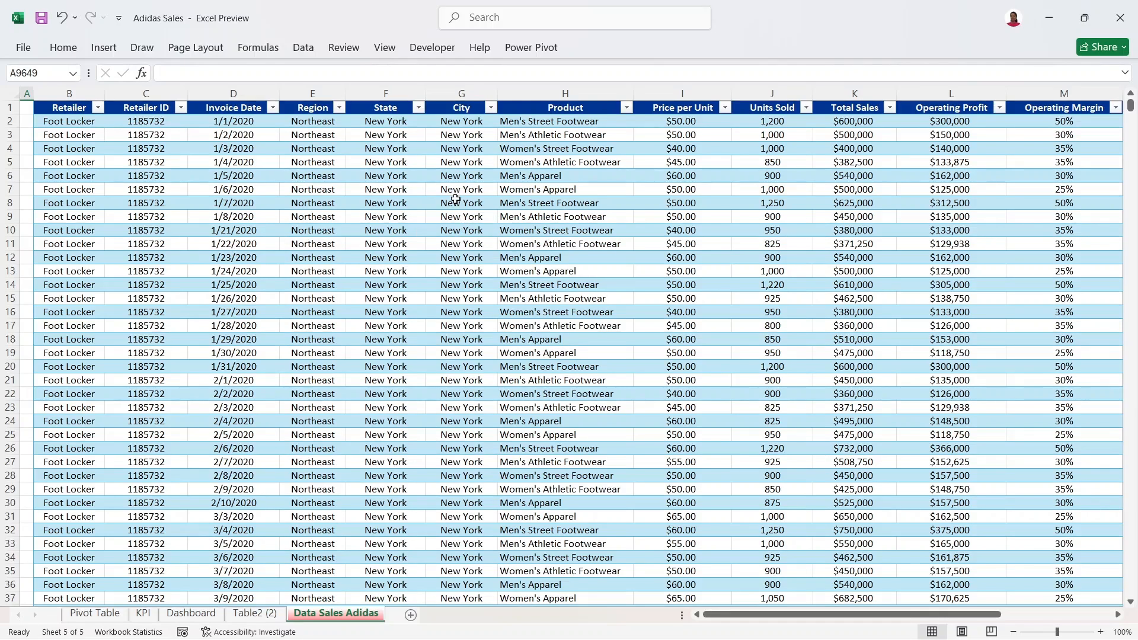
Step: Load the Adidas sales table into Power Query with From Table/Range
left_click(126, 147)
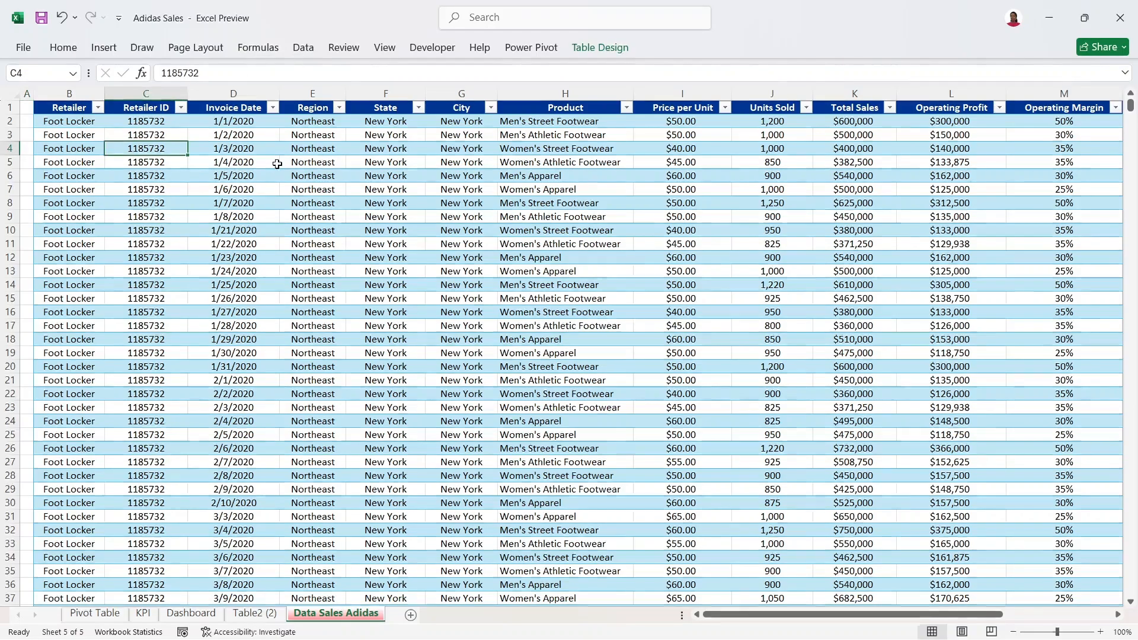
key("Right")
key("Down")
left_click(299, 50)
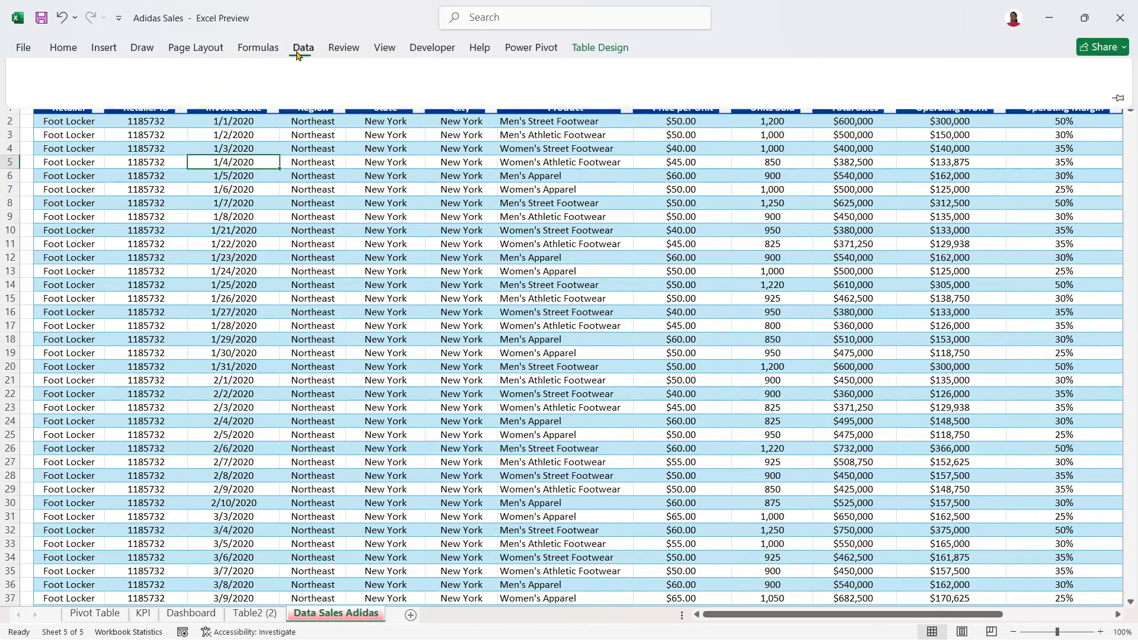
left_click(151, 97)
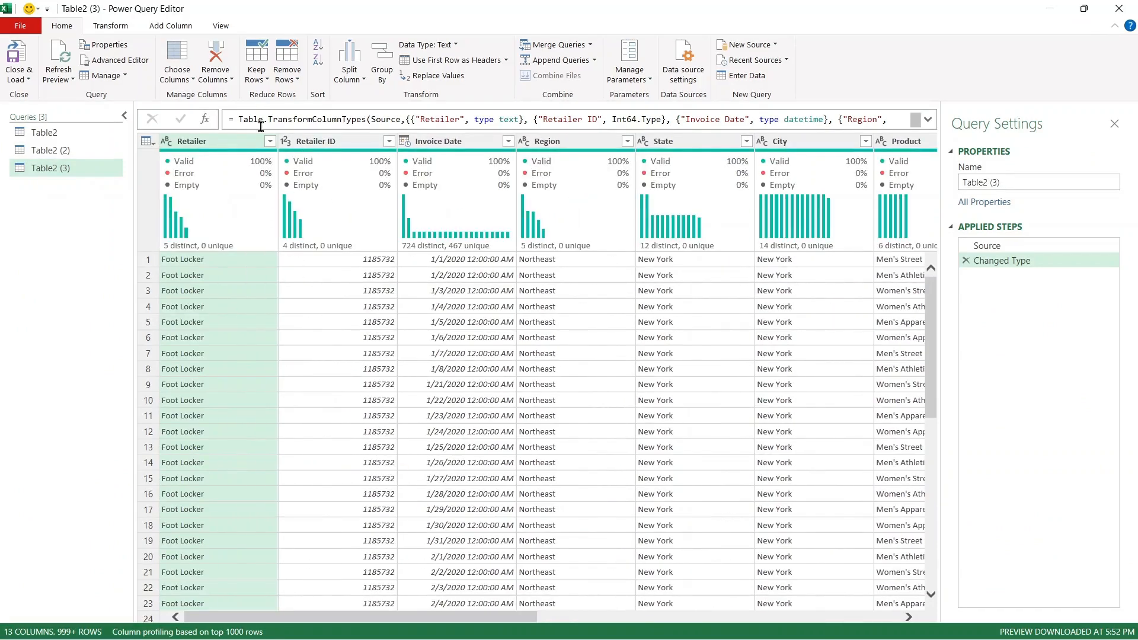
Step: Review the data types of Retailer ID, Invoice Date, Region, State, City and Product
left_click(346, 144)
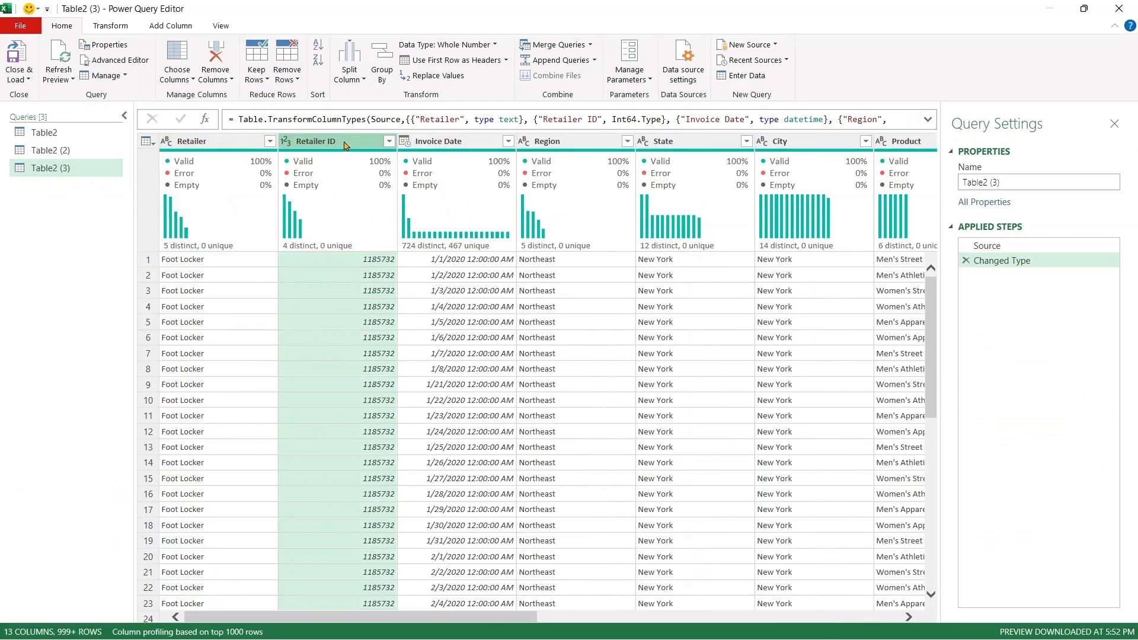
left_click(436, 141)
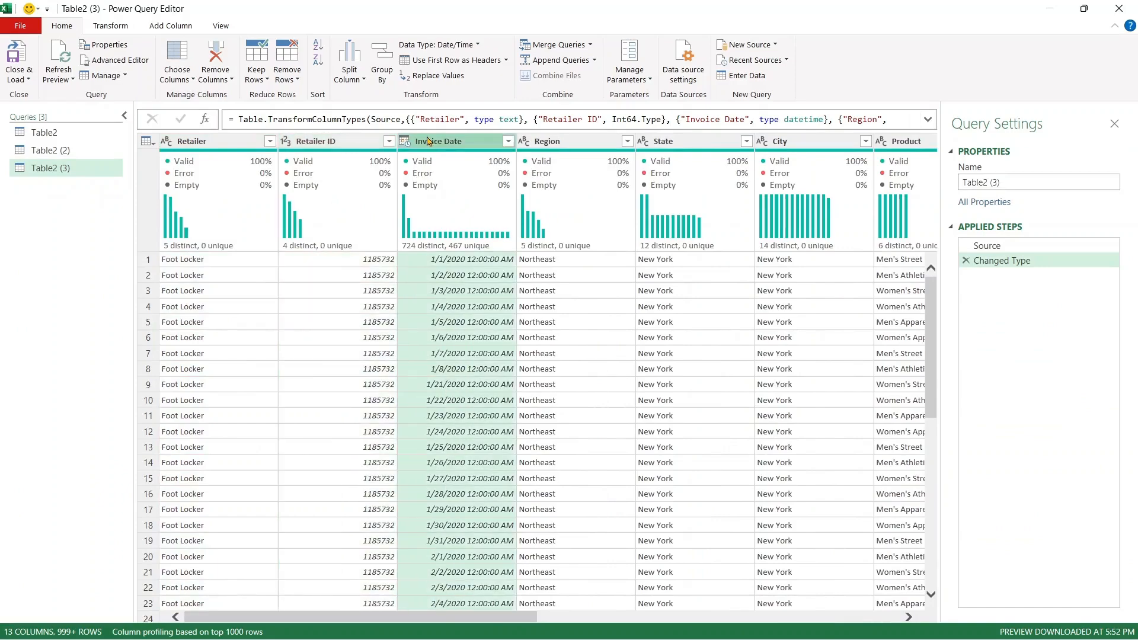
left_click(301, 145)
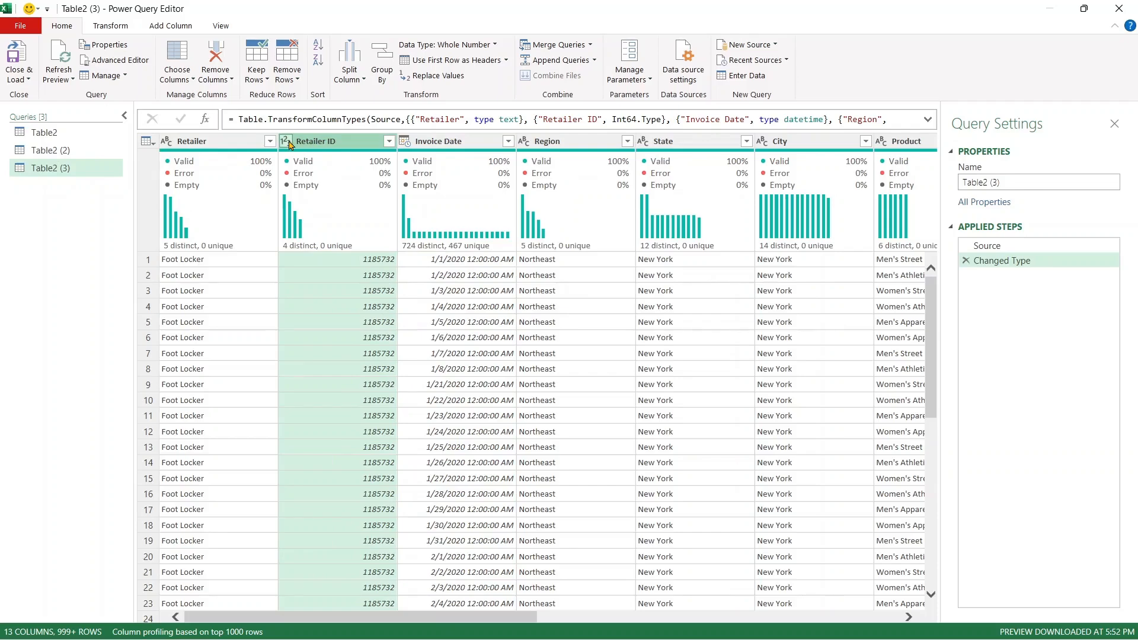
left_click(481, 145)
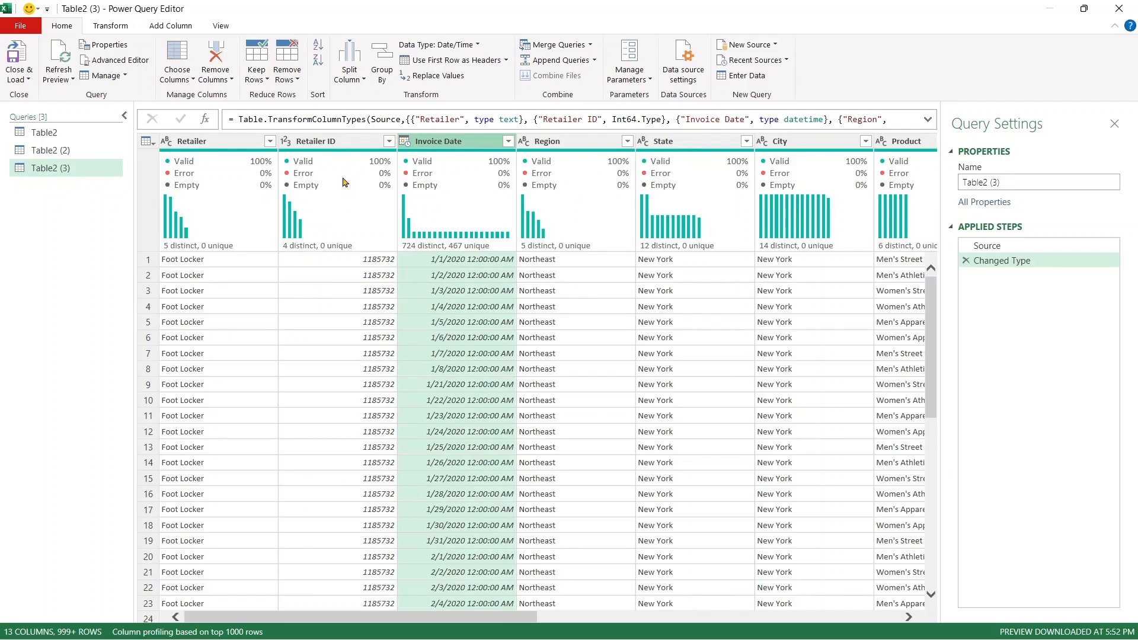
left_click(584, 143)
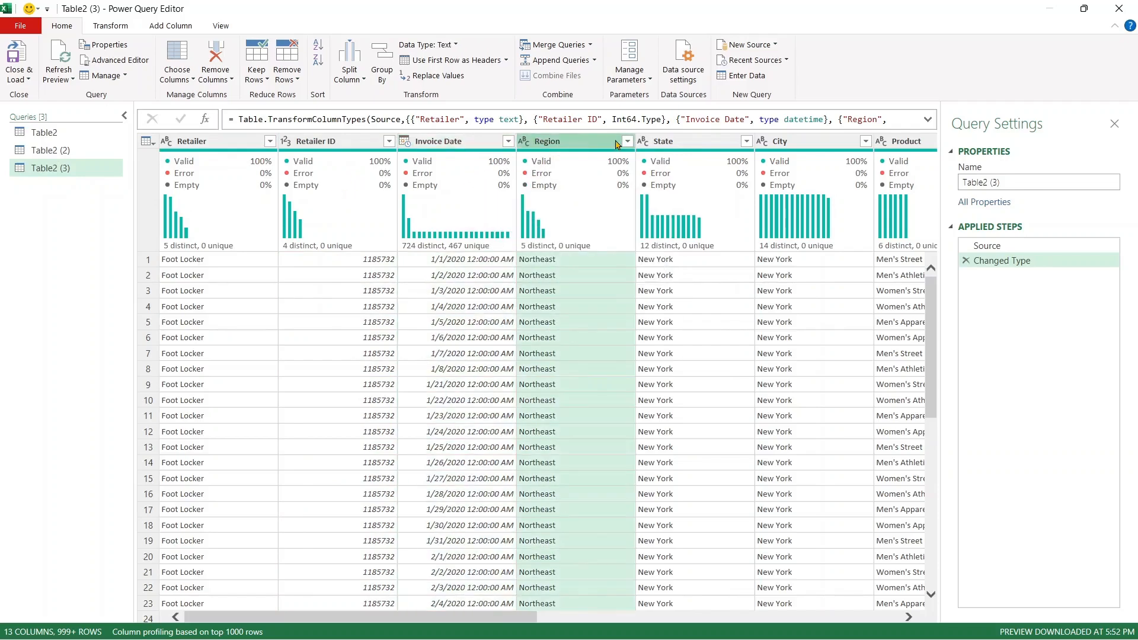
left_click(680, 144)
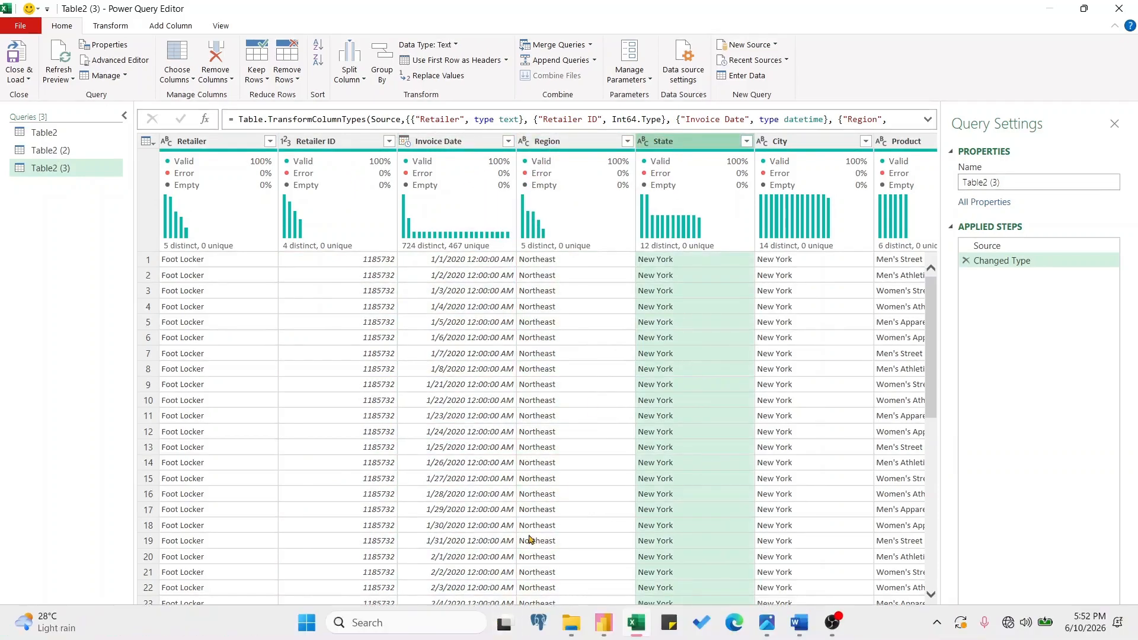
left_click_drag(534, 616, 669, 616)
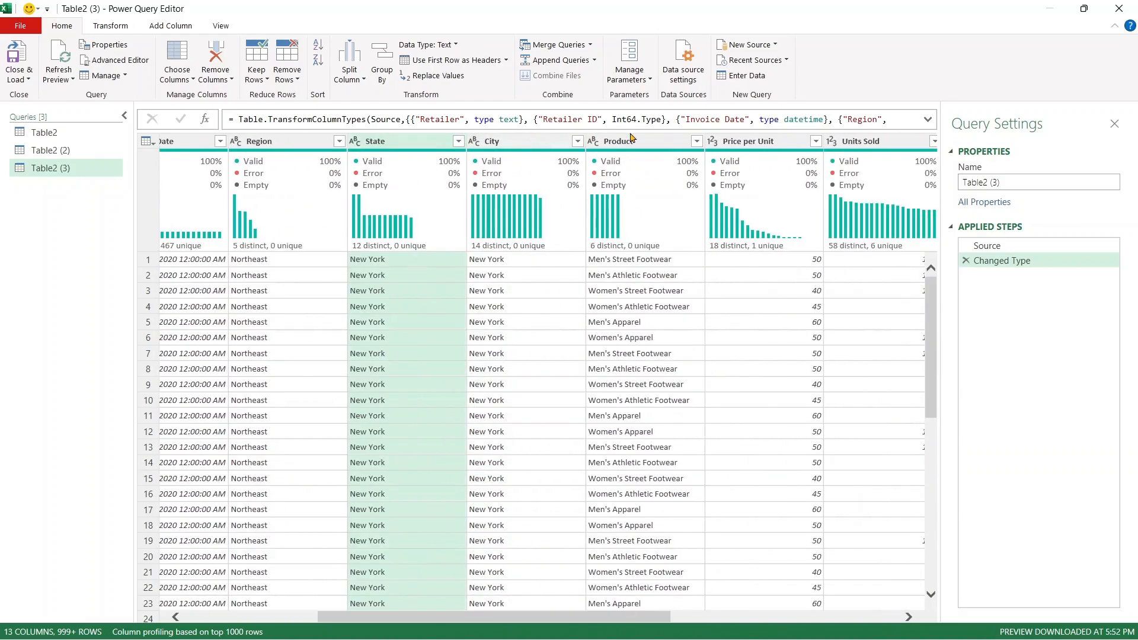
left_click(523, 145)
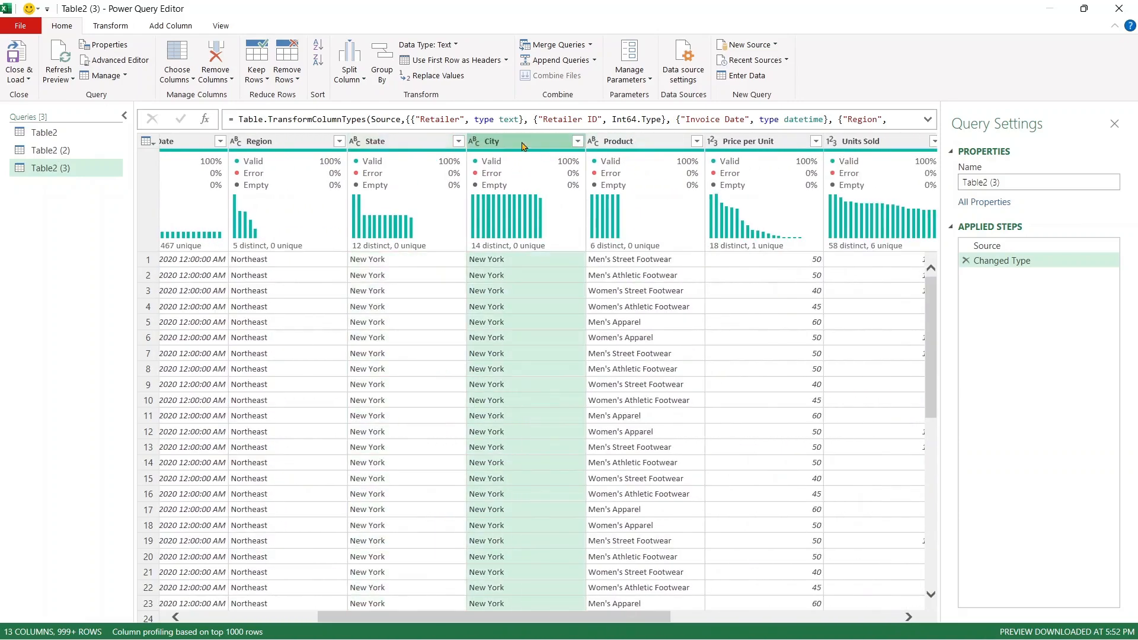
left_click(616, 148)
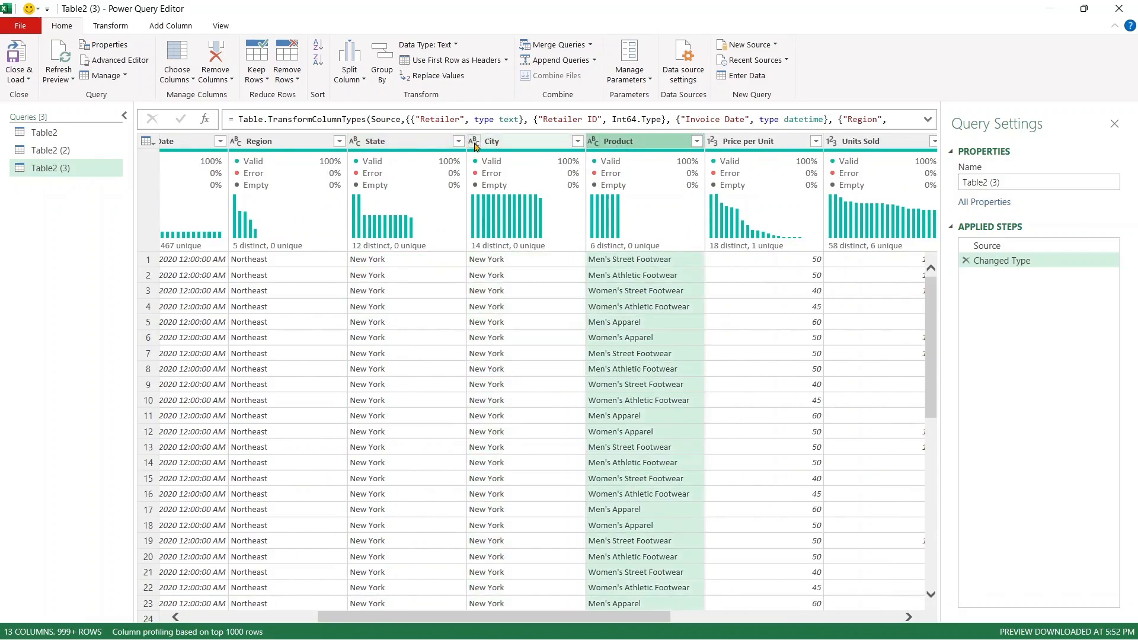
Step: Change Price per Unit to currency, replacing its existing type conversion, and check Units Sold
left_click(718, 142)
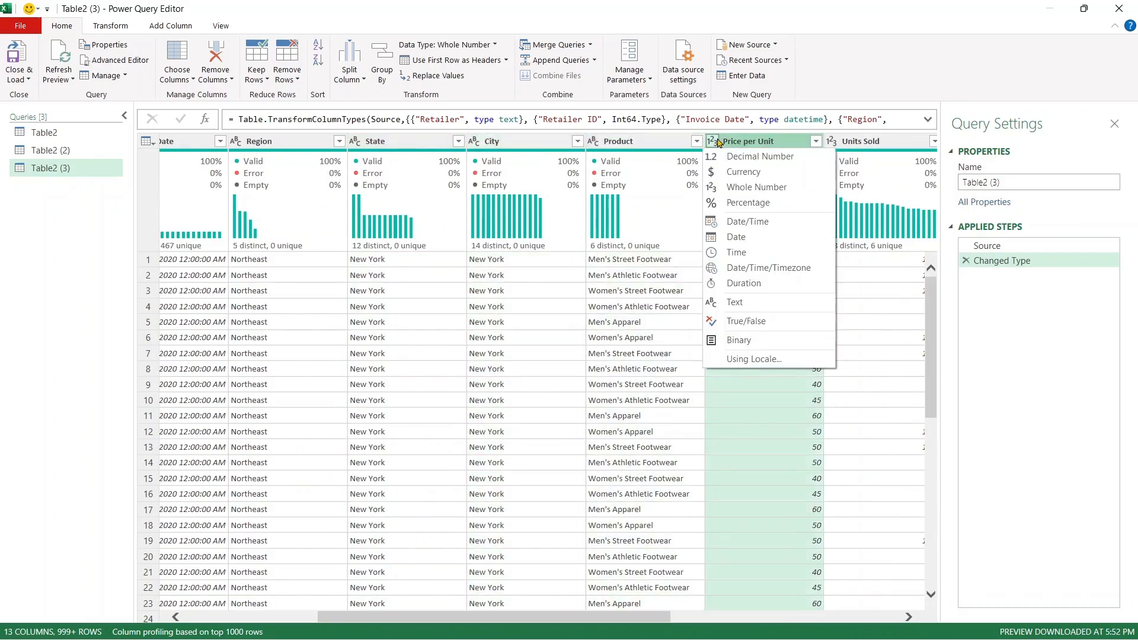
left_click(764, 180)
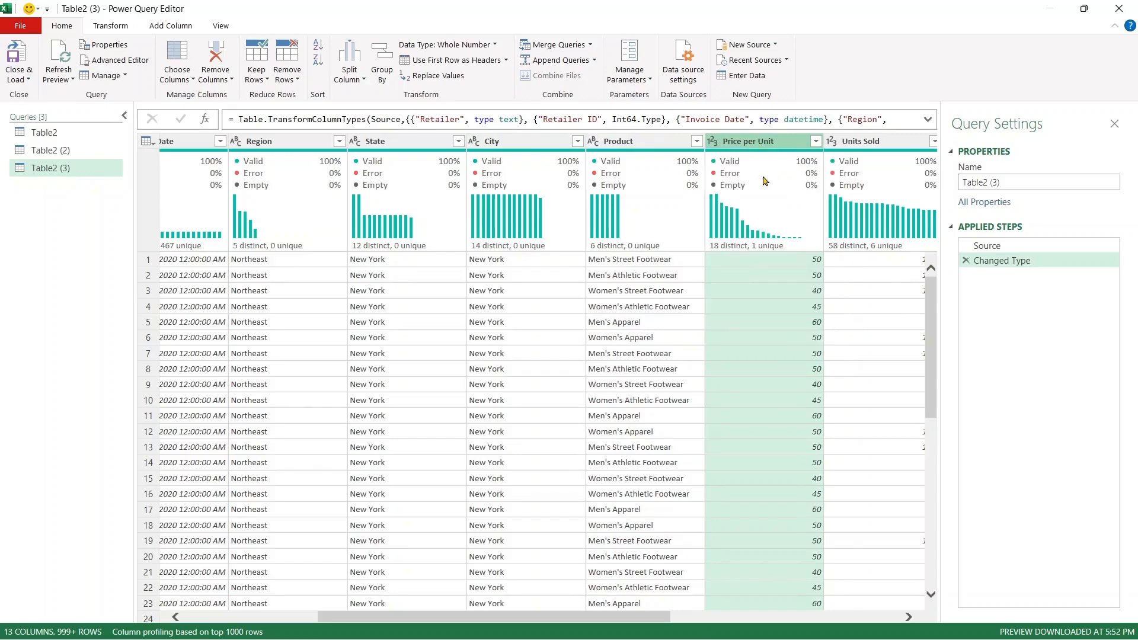
left_click(711, 142)
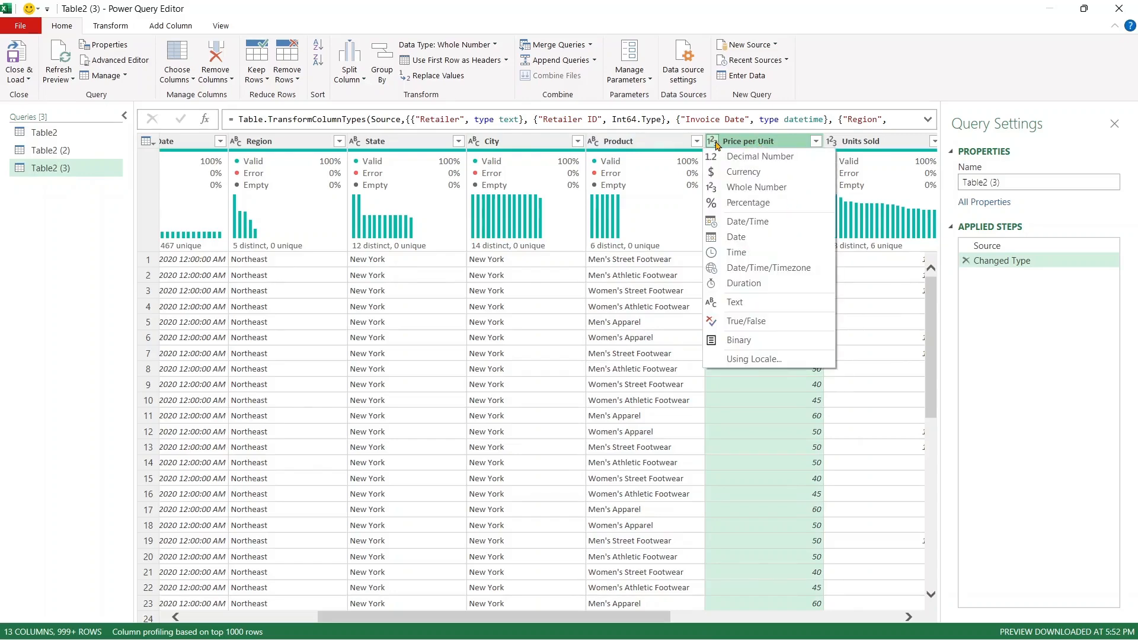
left_click(725, 173)
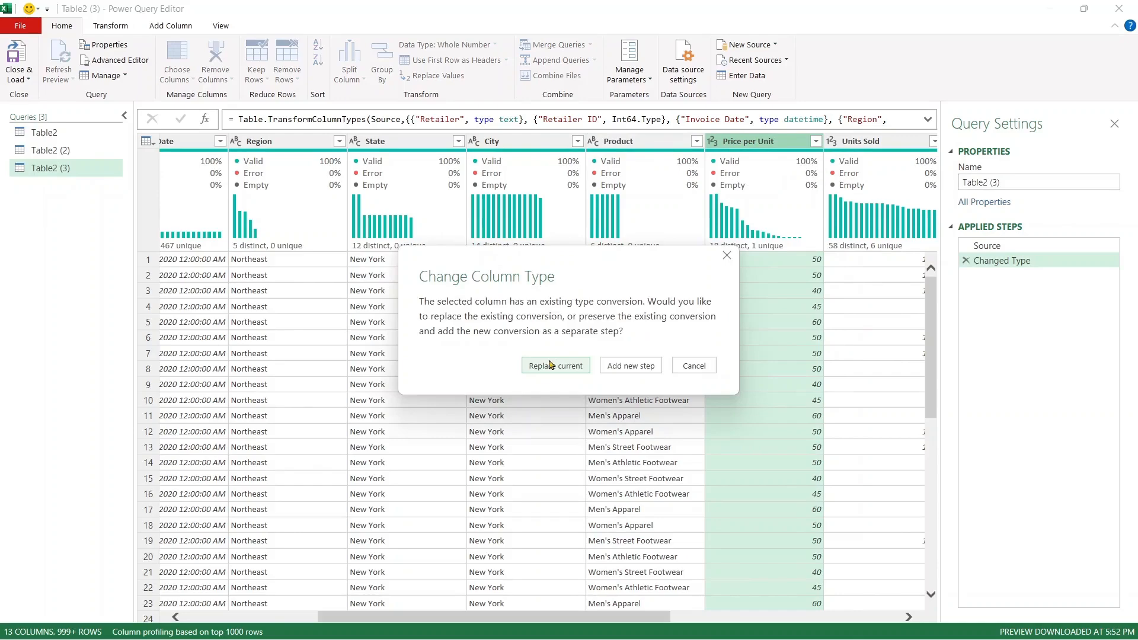
left_click(555, 365)
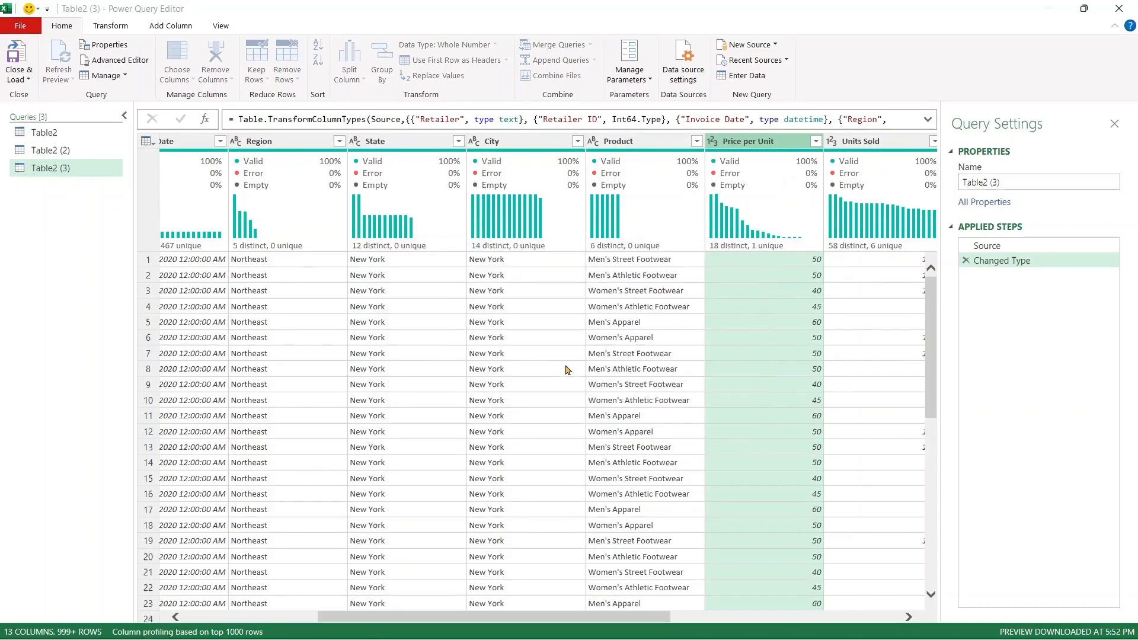
left_click(875, 142)
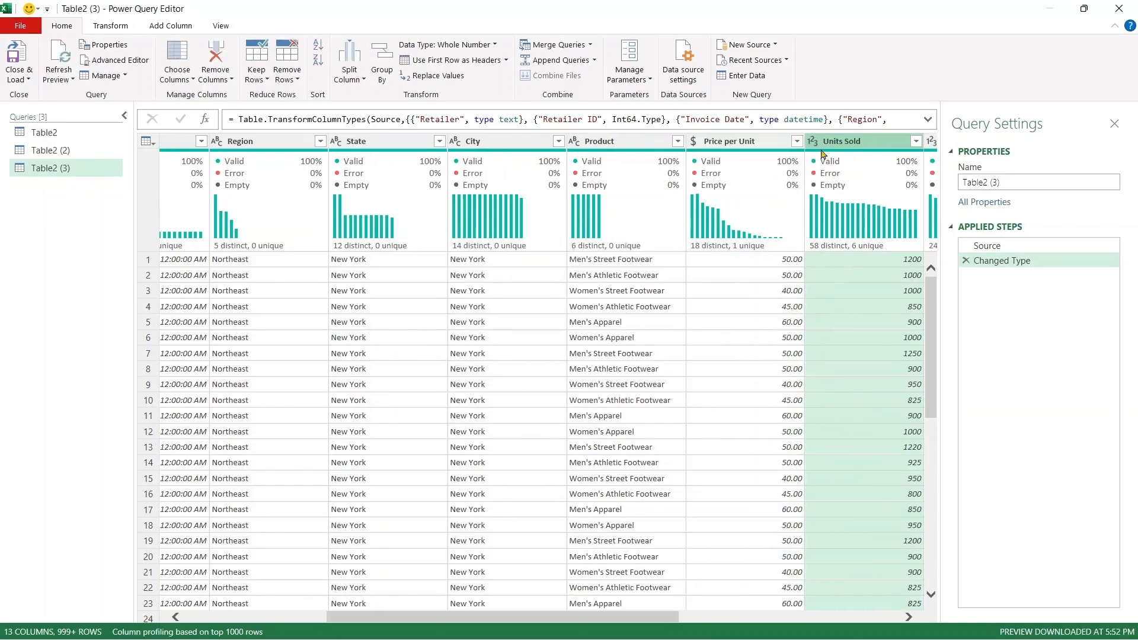
left_click_drag(646, 621, 824, 622)
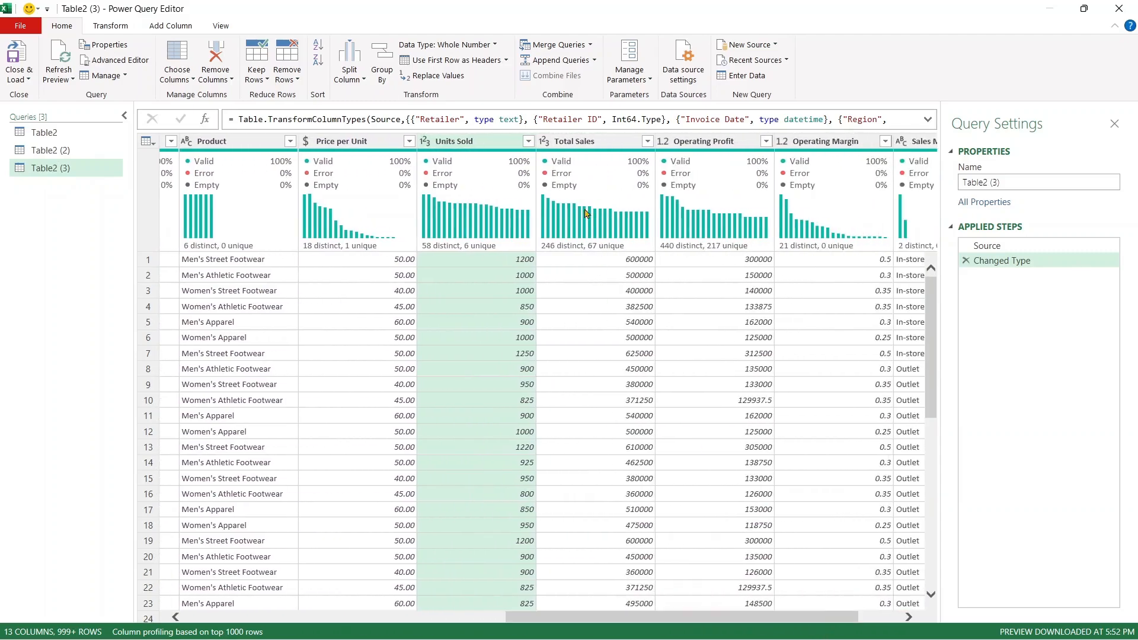
Step: Make Total Sales and Operating Profit currency and Operating Margin a percentage column
left_click(544, 141)
left_click(558, 171)
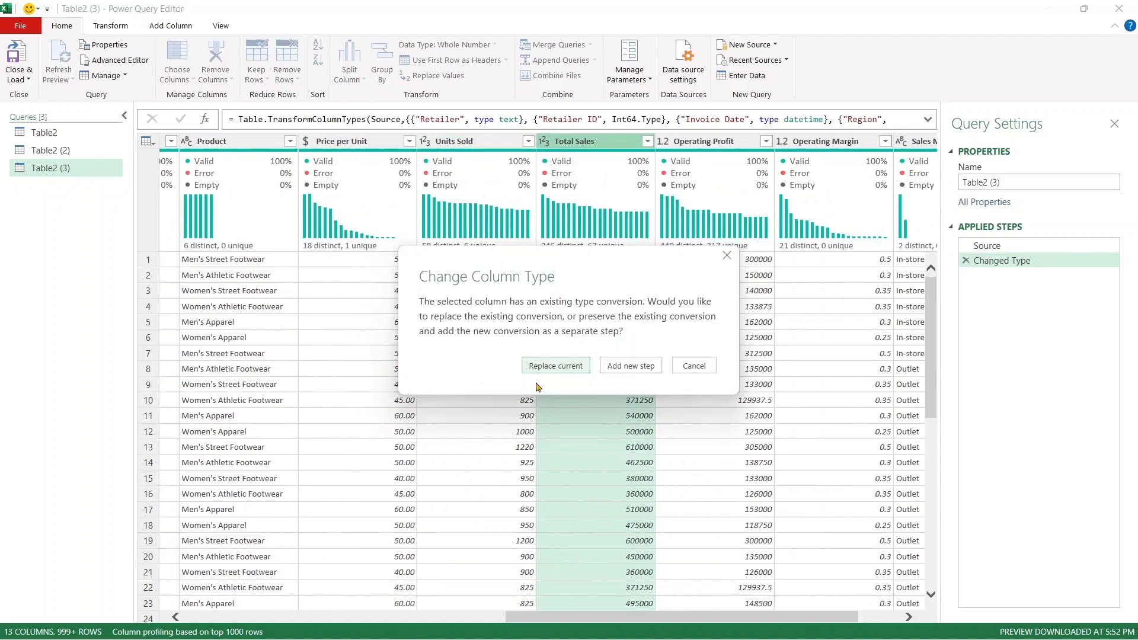
left_click(554, 367)
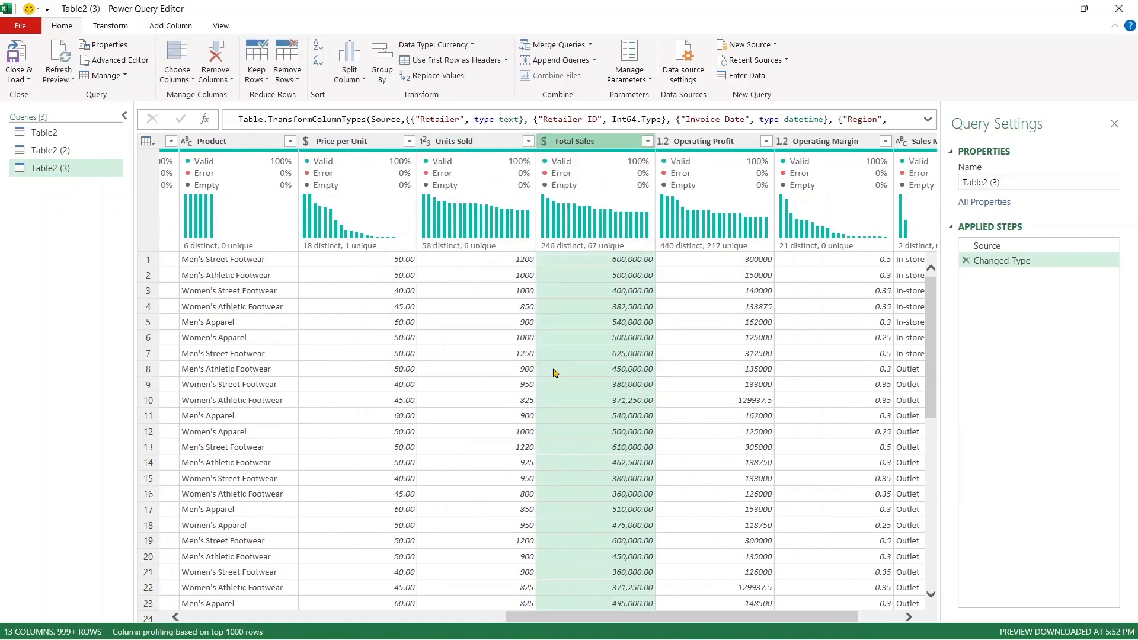
left_click(665, 146)
left_click(687, 176)
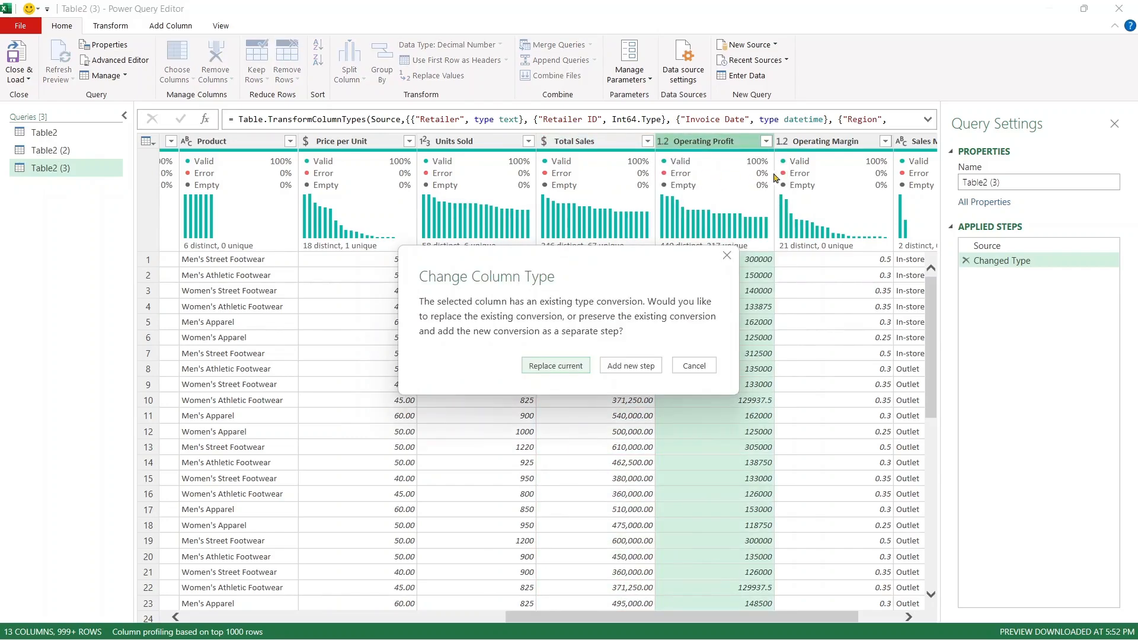
left_click(586, 366)
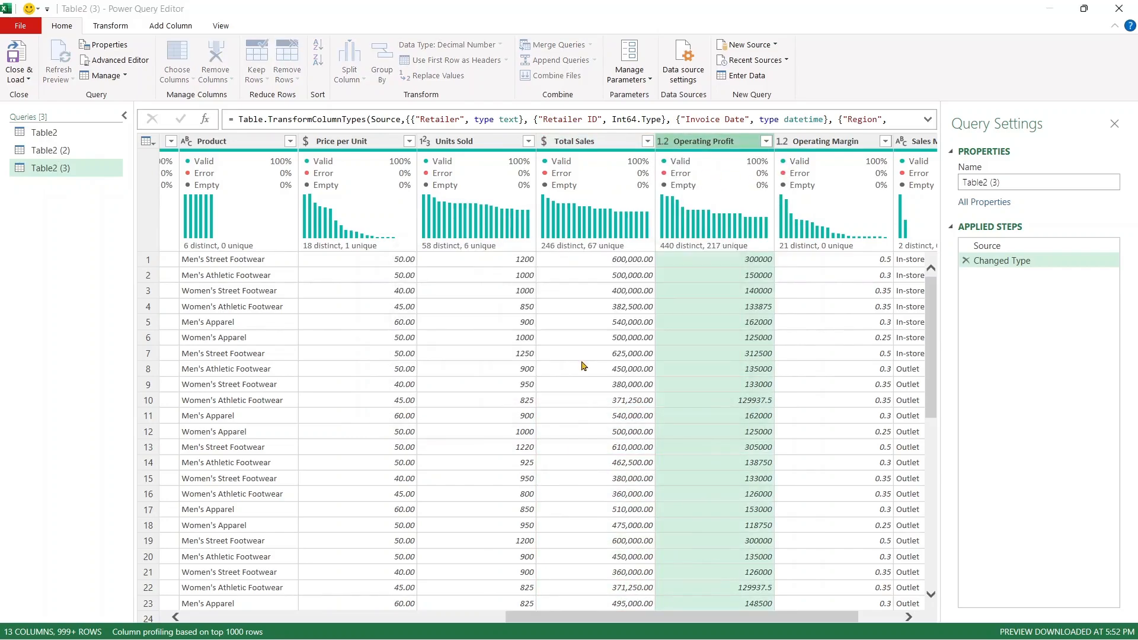
left_click(786, 148)
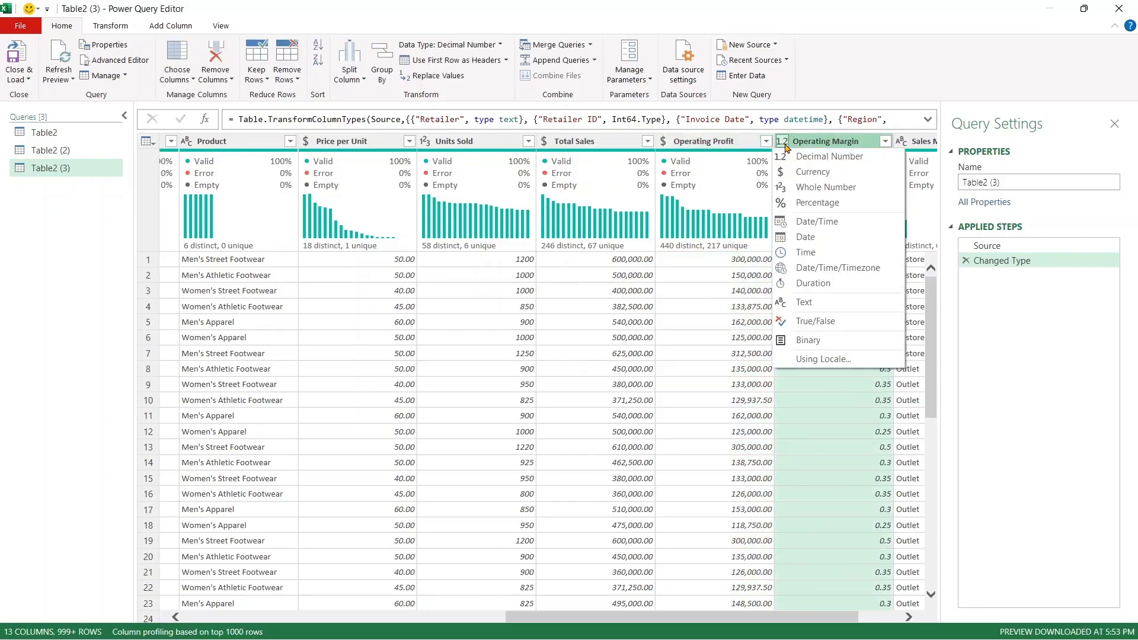
left_click(789, 204)
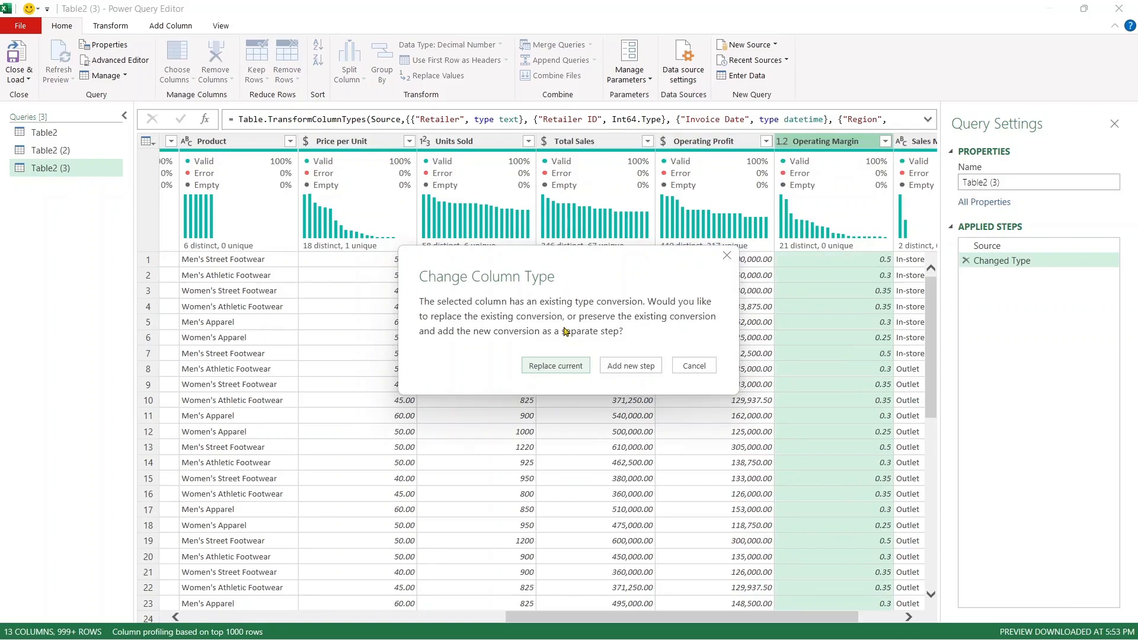
left_click(573, 366)
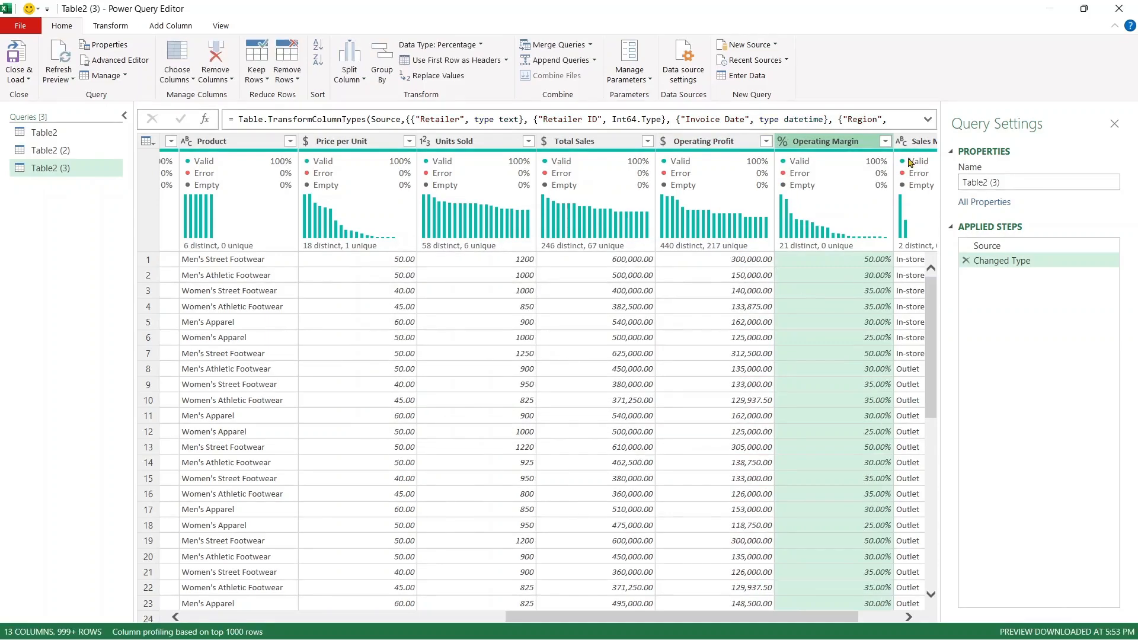
Step: Close the Power Query editor and load Table2 (3) into the workbook
left_click_drag(765, 621, 864, 620)
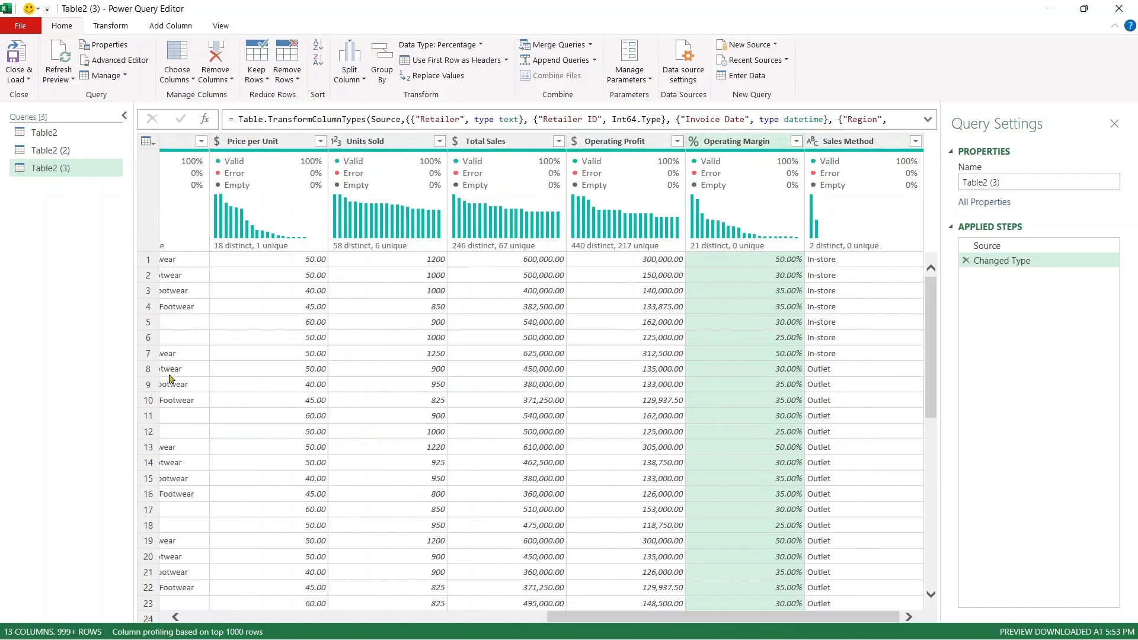
left_click_drag(578, 618, 183, 602)
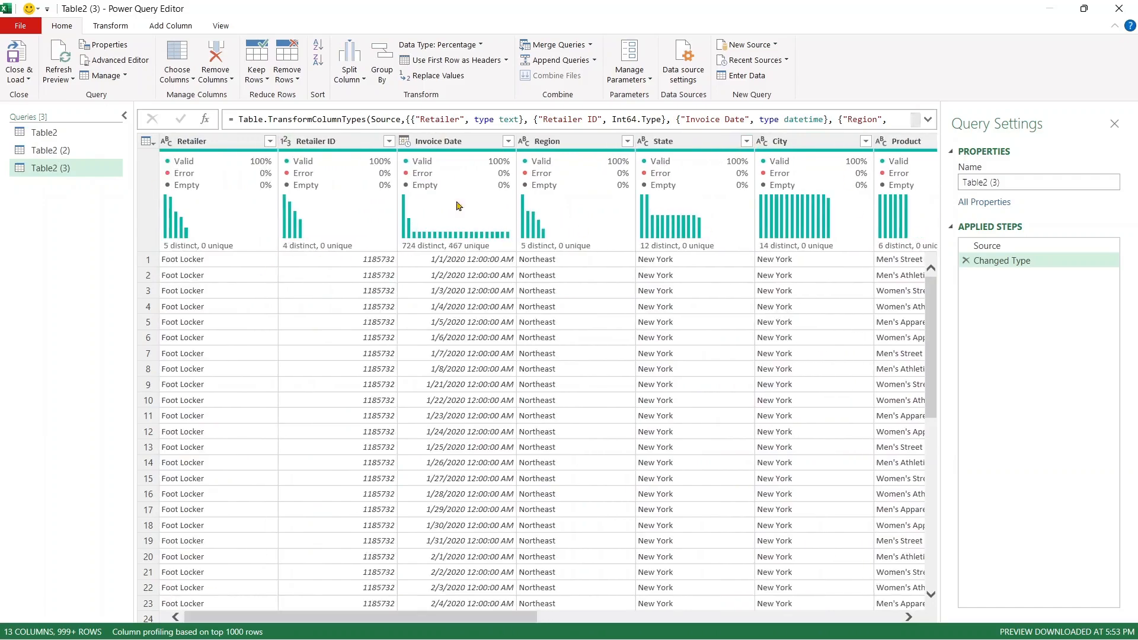
left_click(18, 80)
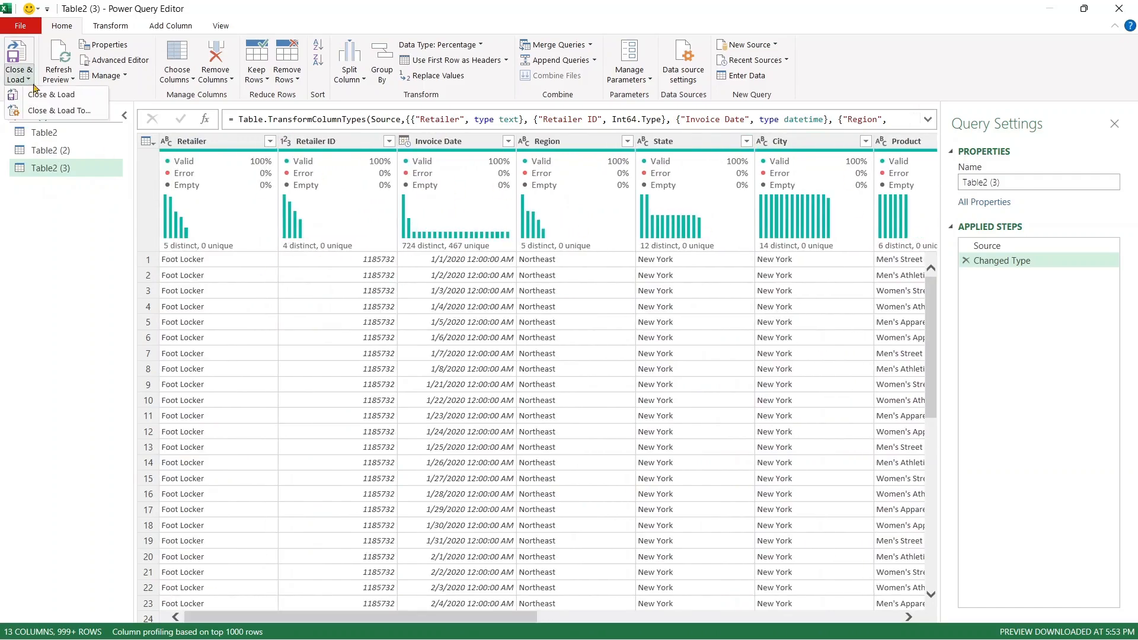
left_click(43, 96)
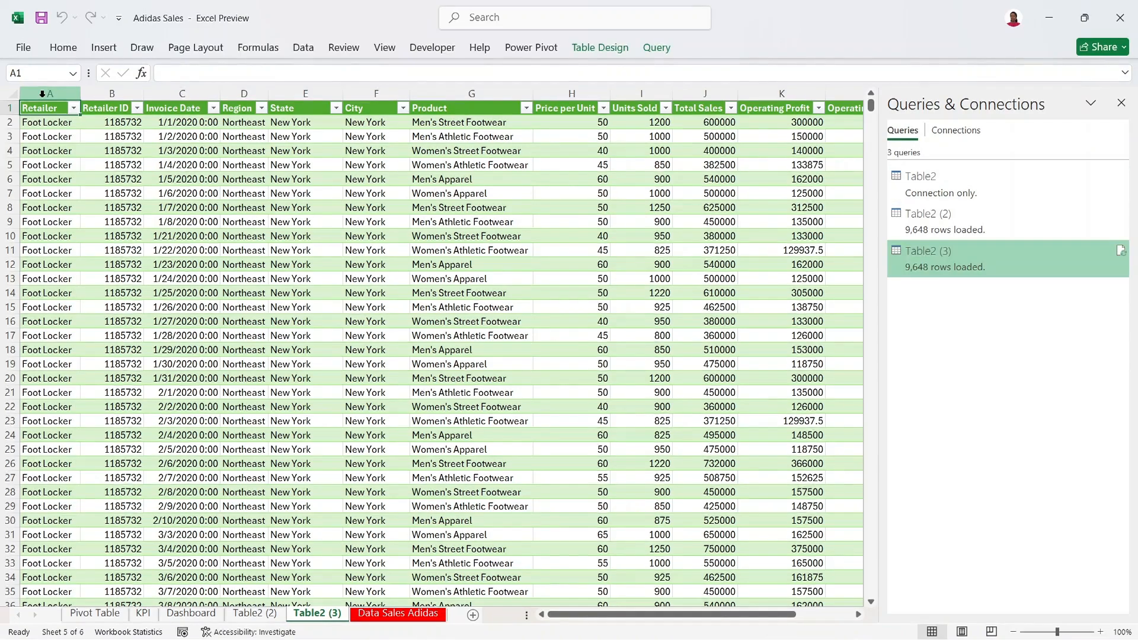
Step: Close the Queries & Connections pane and inspect Retailer, Retailer ID and Invoice Date values
left_click(146, 180)
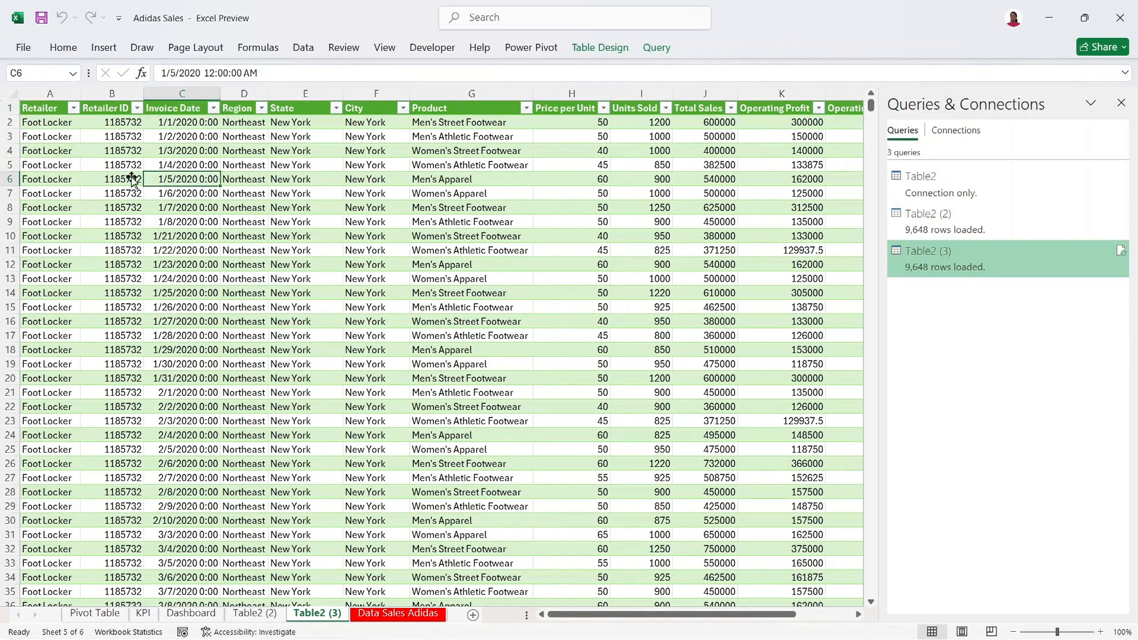
left_click(1120, 102)
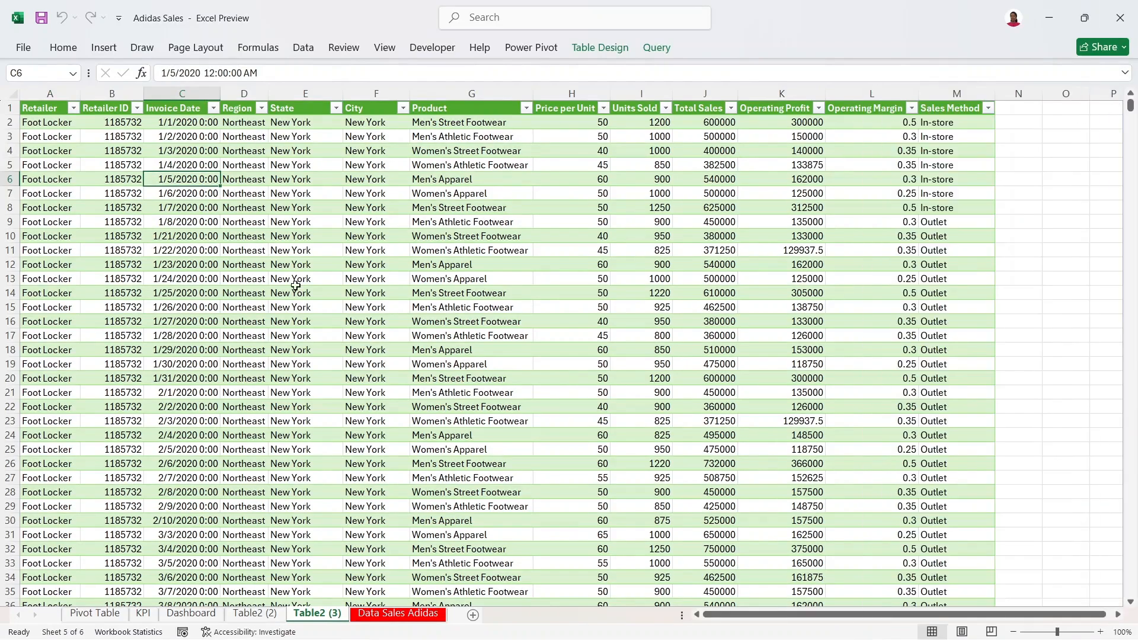
left_click(51, 120)
left_click(67, 150)
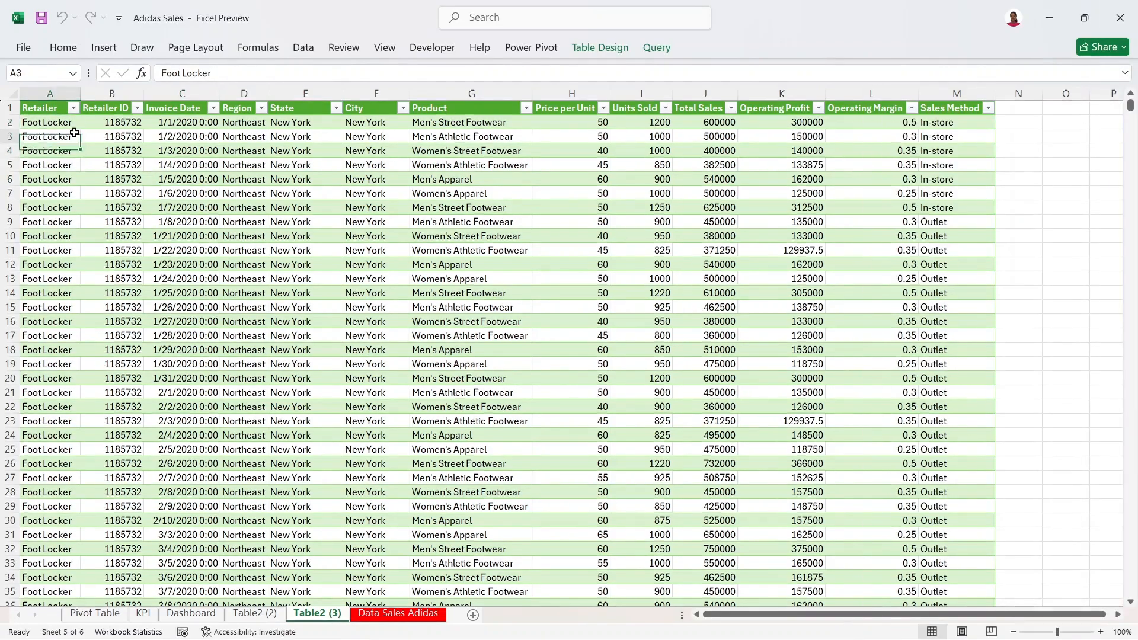
left_click(105, 120)
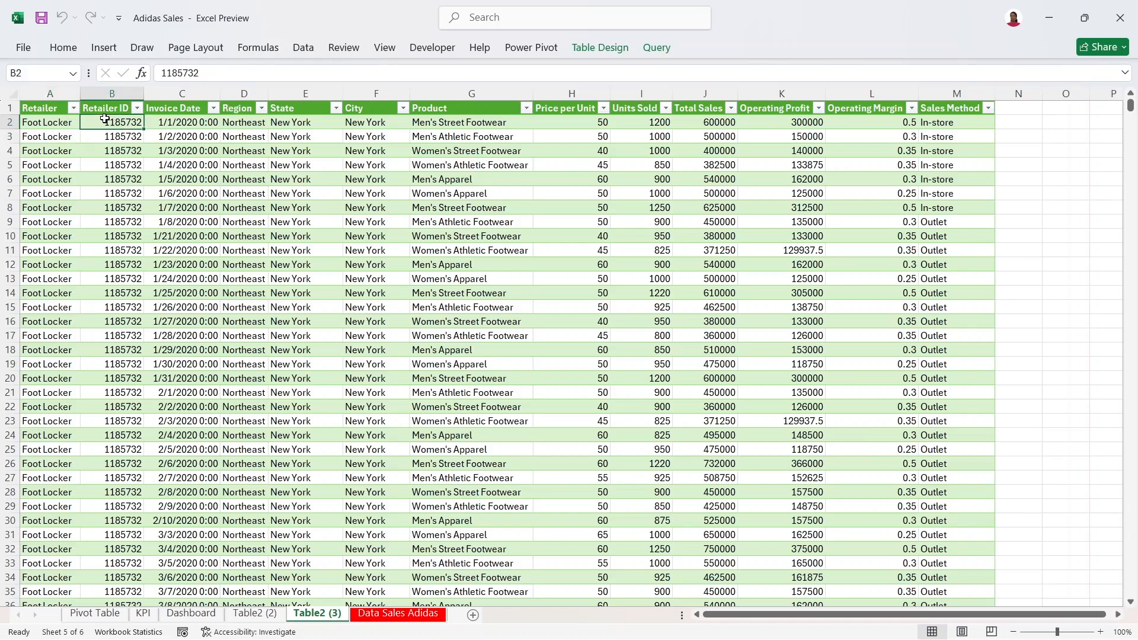
left_click(158, 132)
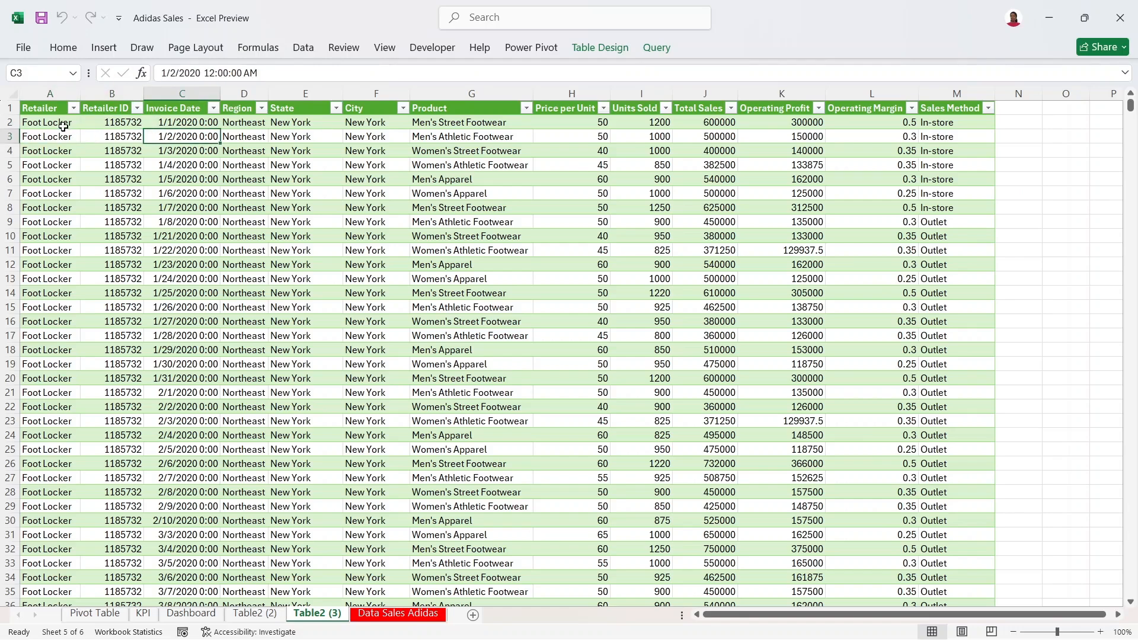
left_click(106, 124)
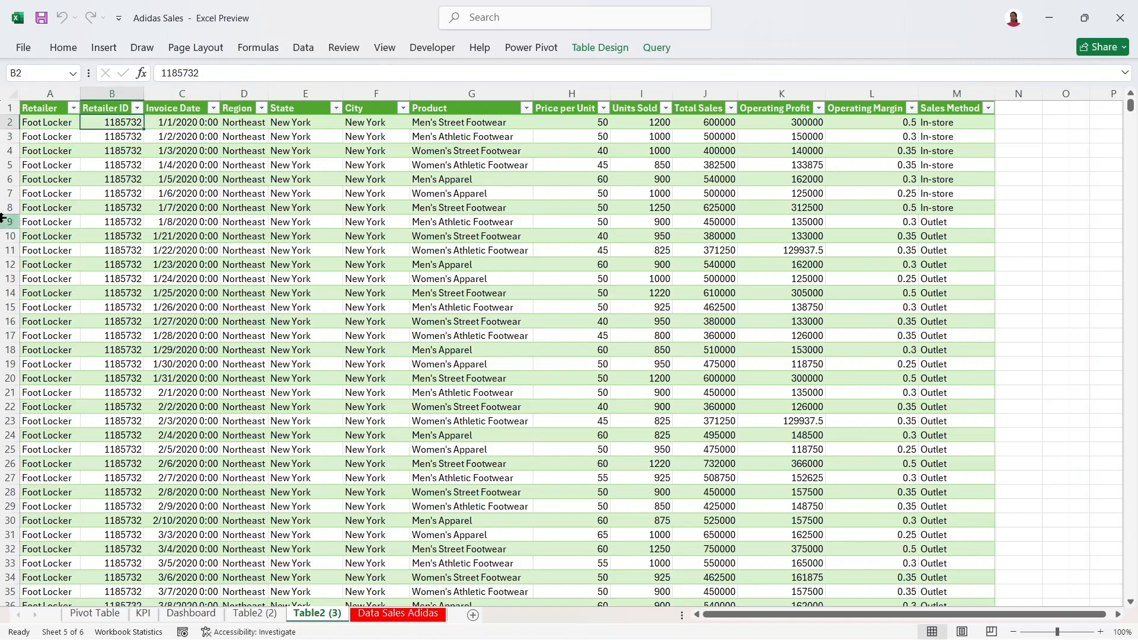
Step: Start a new PivotTable from the Table2 (3) sales table
left_click(154, 169)
left_click(103, 48)
left_click(37, 83)
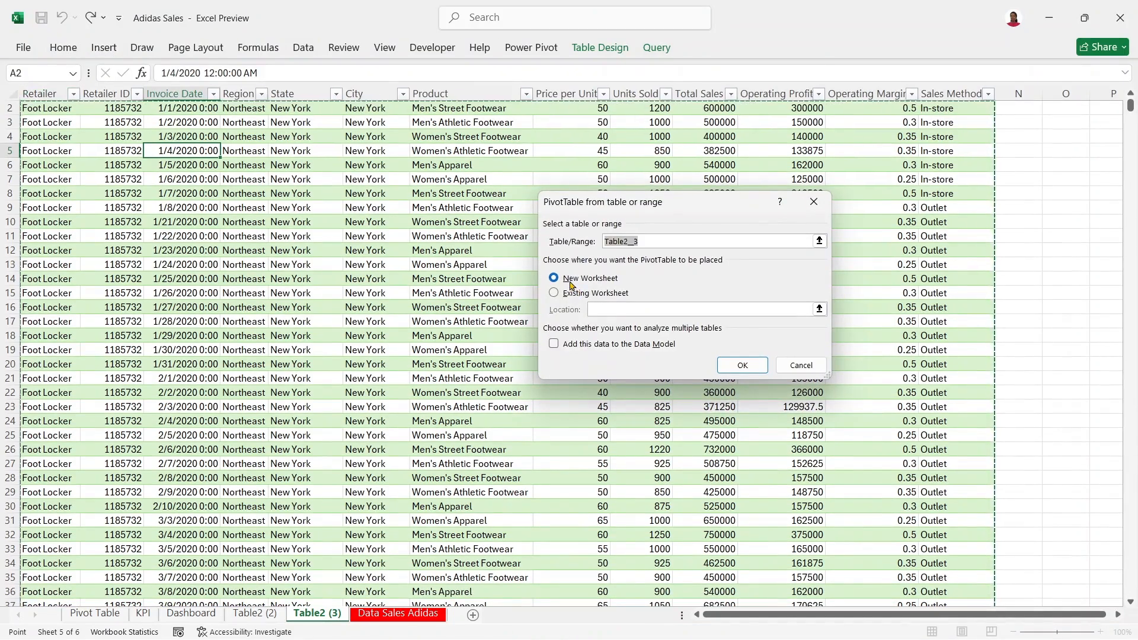
Step: Create the PivotTable from Table2_3 on a new worksheet and select a cell inside it
left_click(588, 281)
left_click(660, 239)
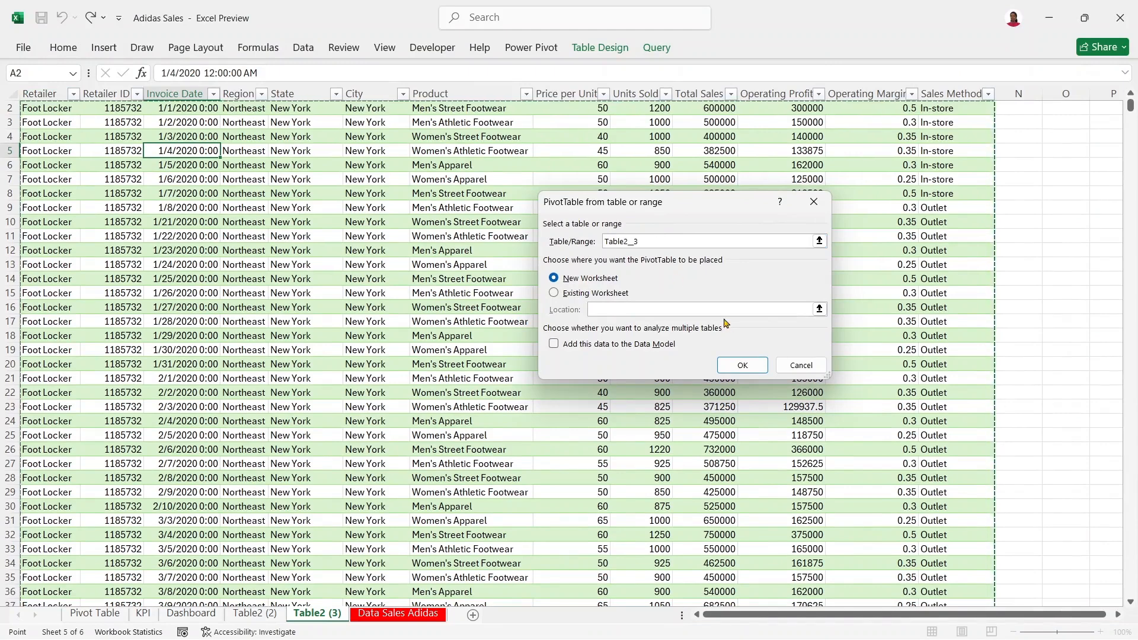
left_click(737, 364)
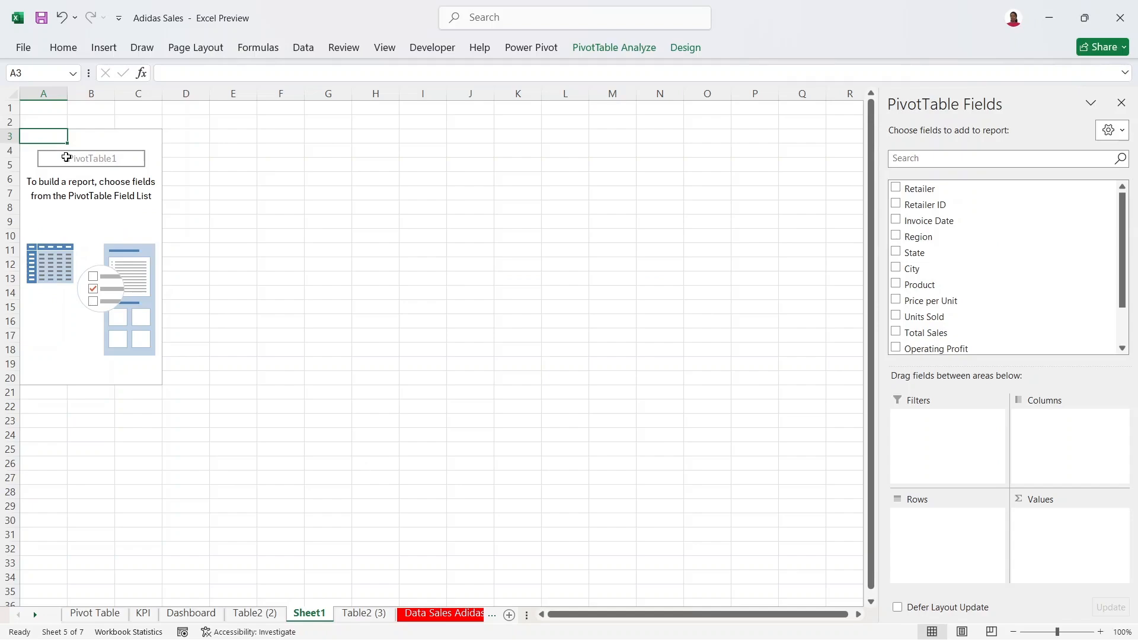
left_click(100, 209)
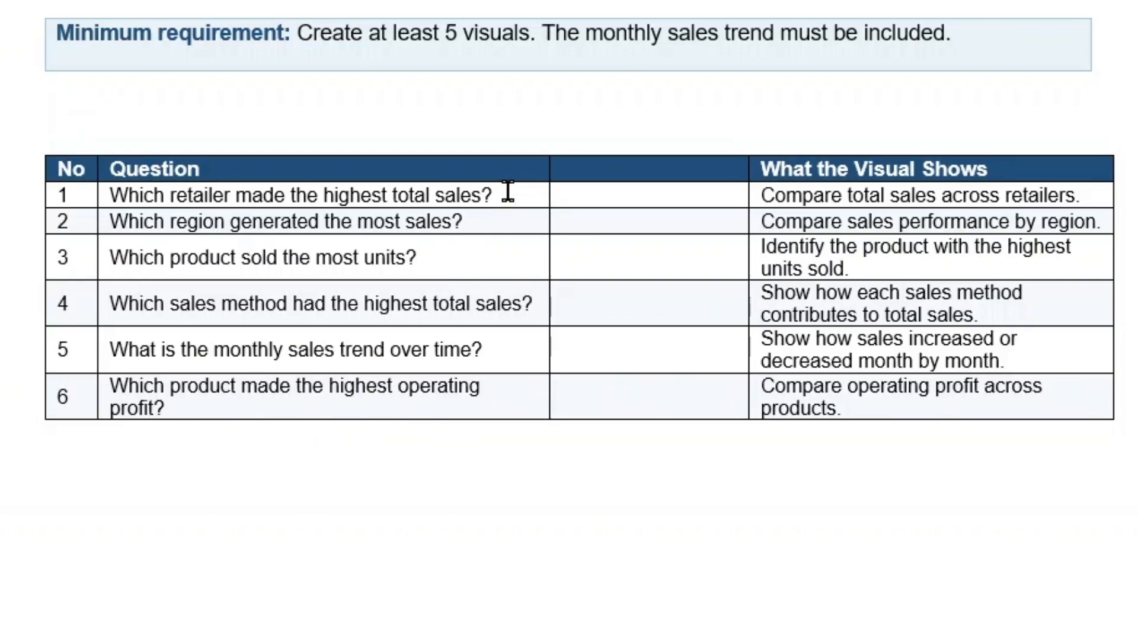
Step: Select question 1's row, 'Which retailer made the highest total sales?', in the Word table
left_click_drag(477, 194, 259, 190)
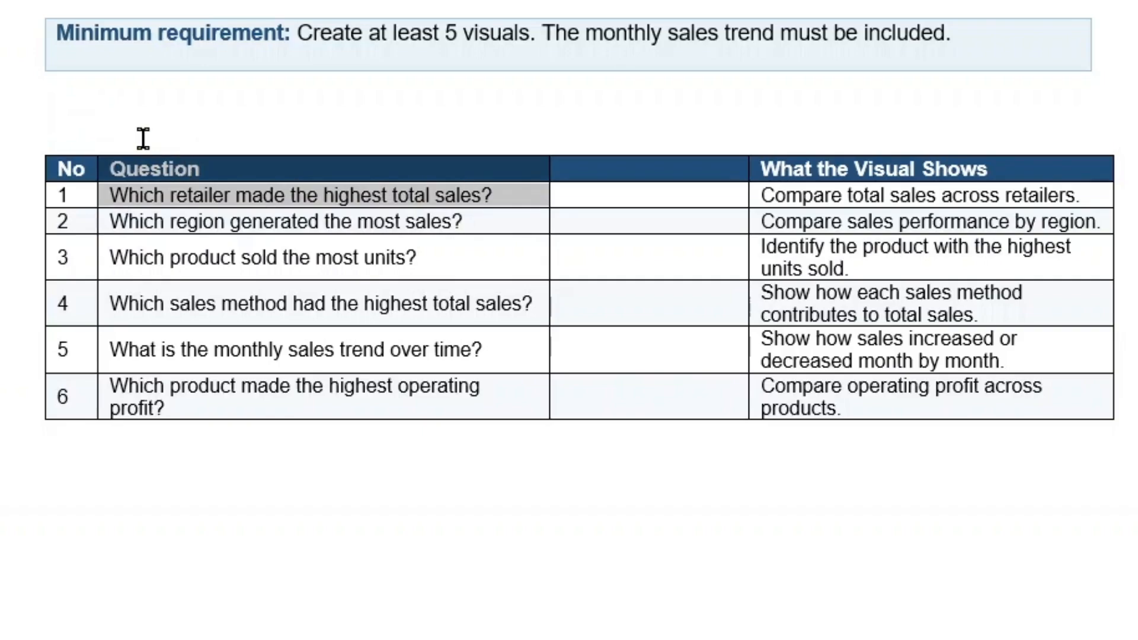
left_click_drag(146, 178, 104, 200)
left_click(104, 201)
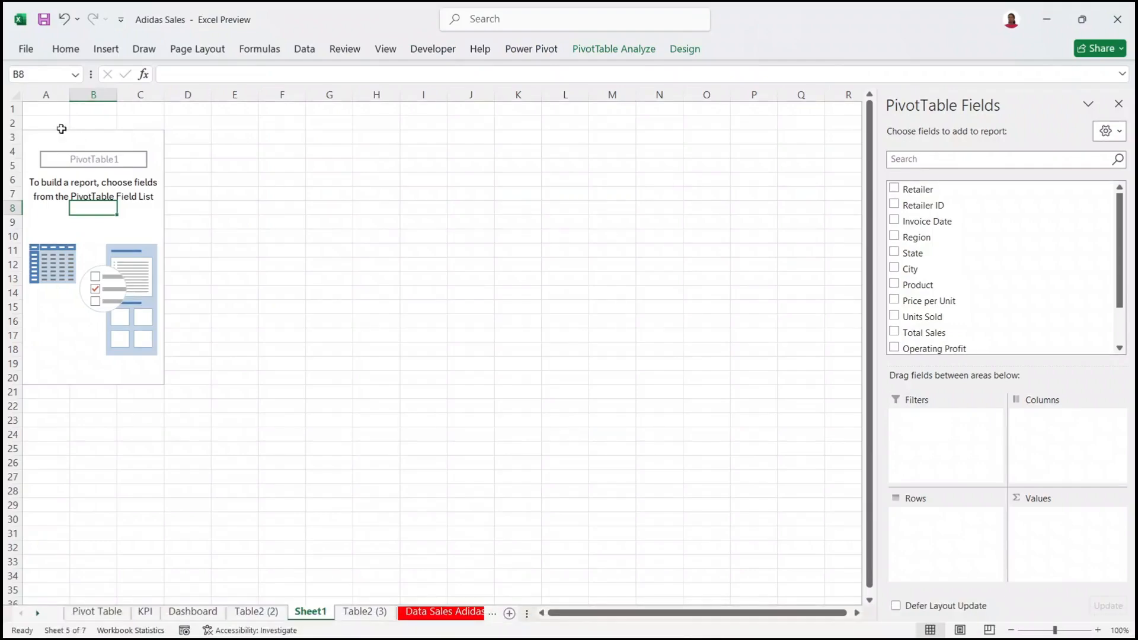
Step: Paste question 1 into A2, then undo a merge of A2:D2 that lost the text
left_click(45, 121)
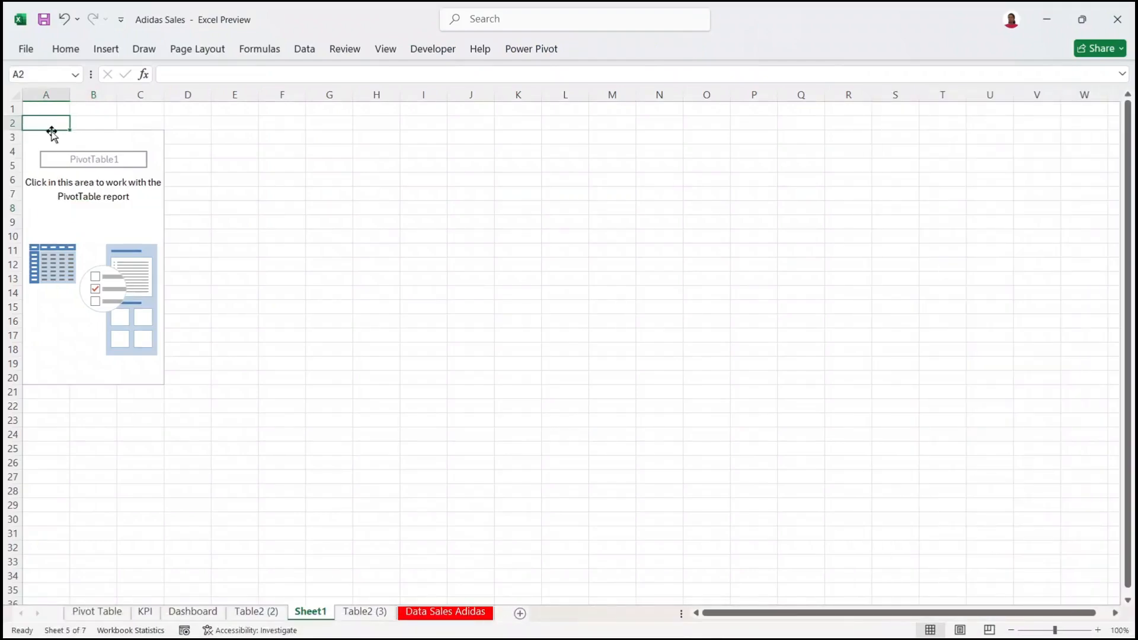
key("ctrl+v")
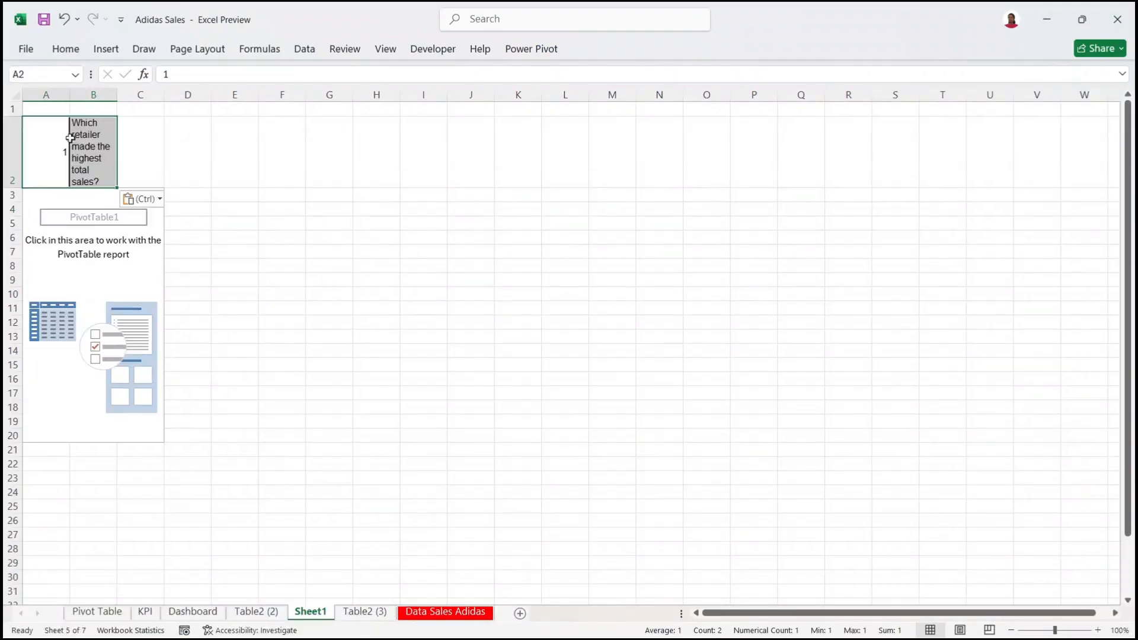
left_click(180, 143)
left_click_drag(51, 127, 172, 132)
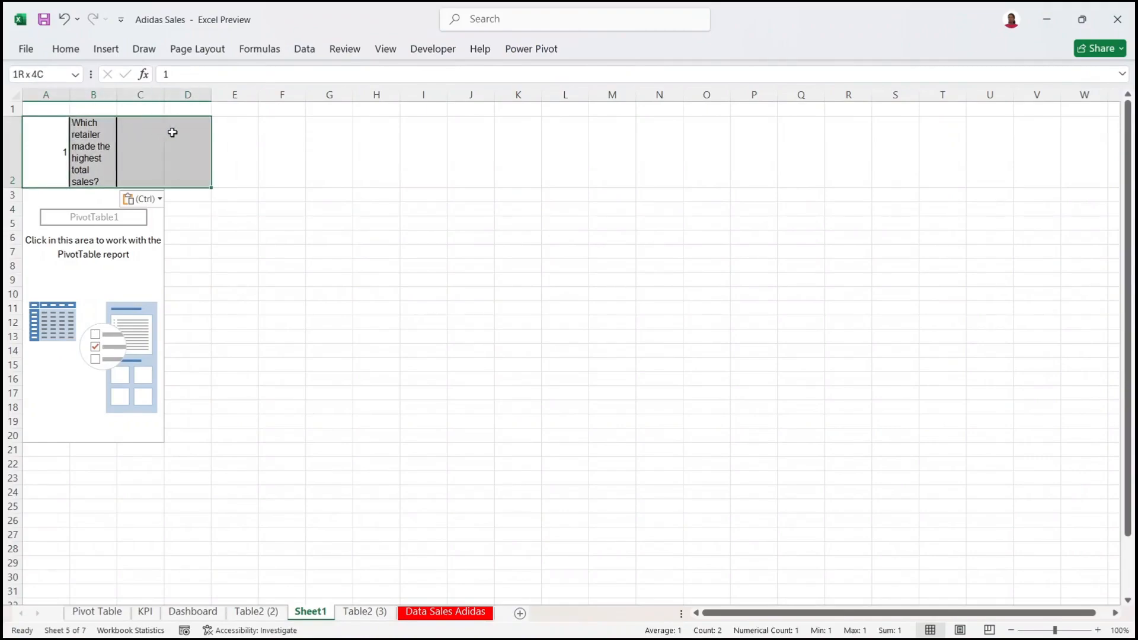
left_click(66, 48)
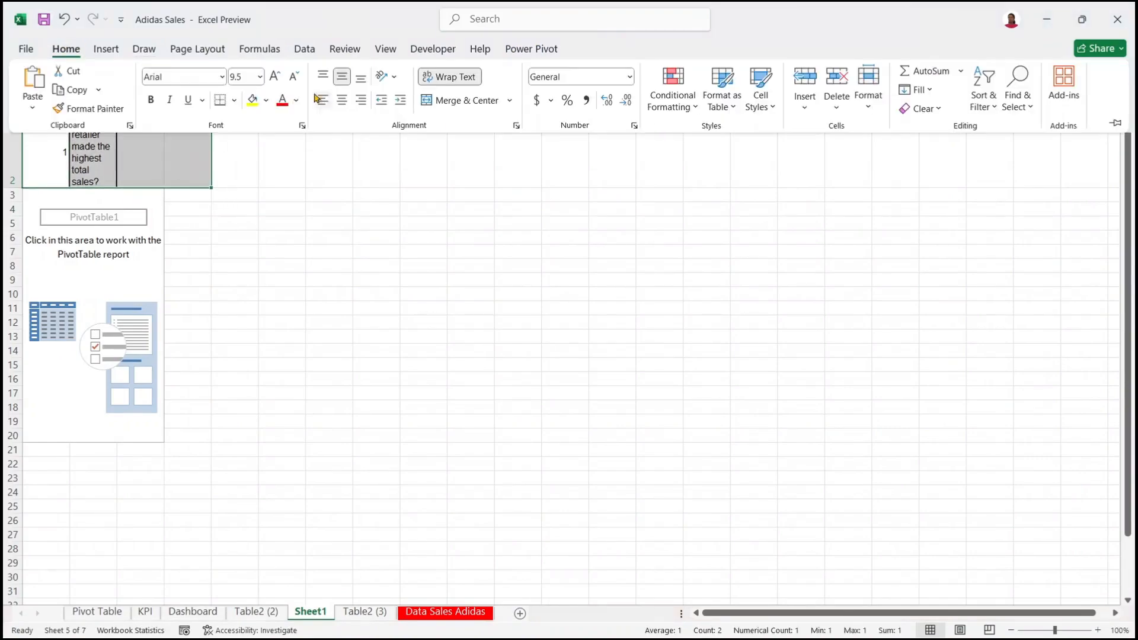
left_click(449, 98)
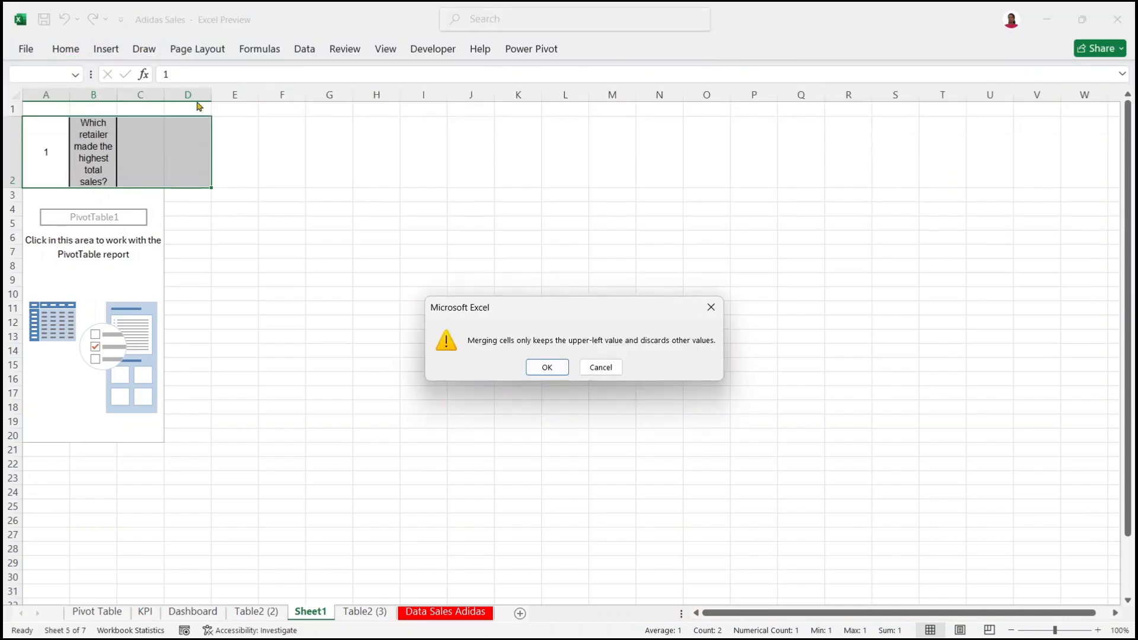
left_click(546, 367)
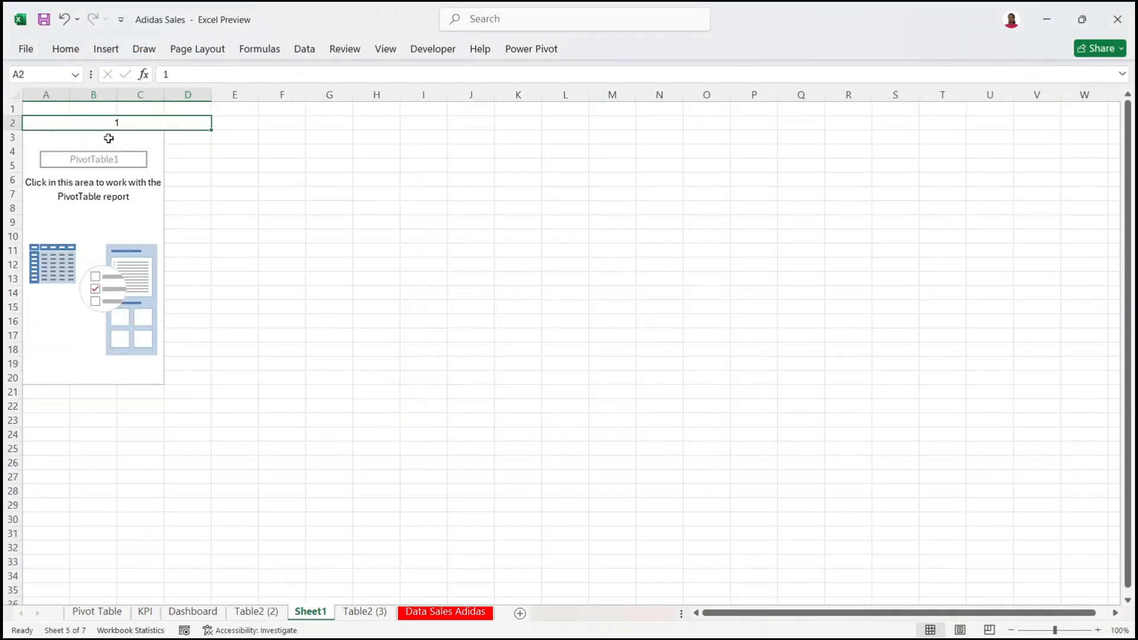
left_click(64, 19)
Step: Merge and centre the question across B2:D2 with a yellow fill
left_click(127, 206)
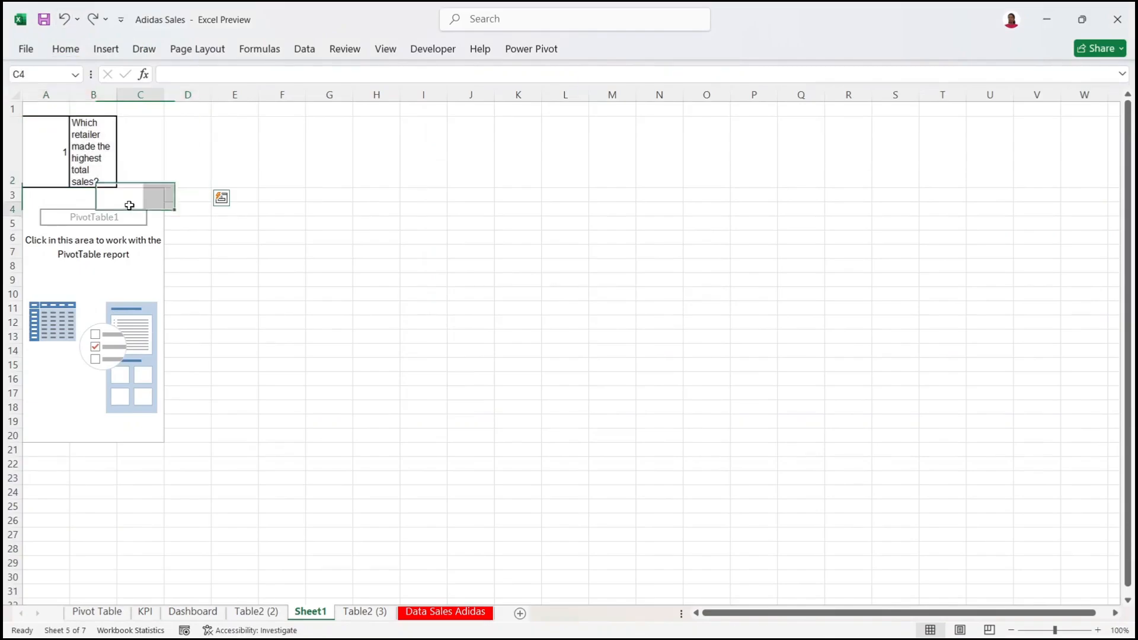
left_click_drag(91, 145, 178, 139)
left_click(65, 48)
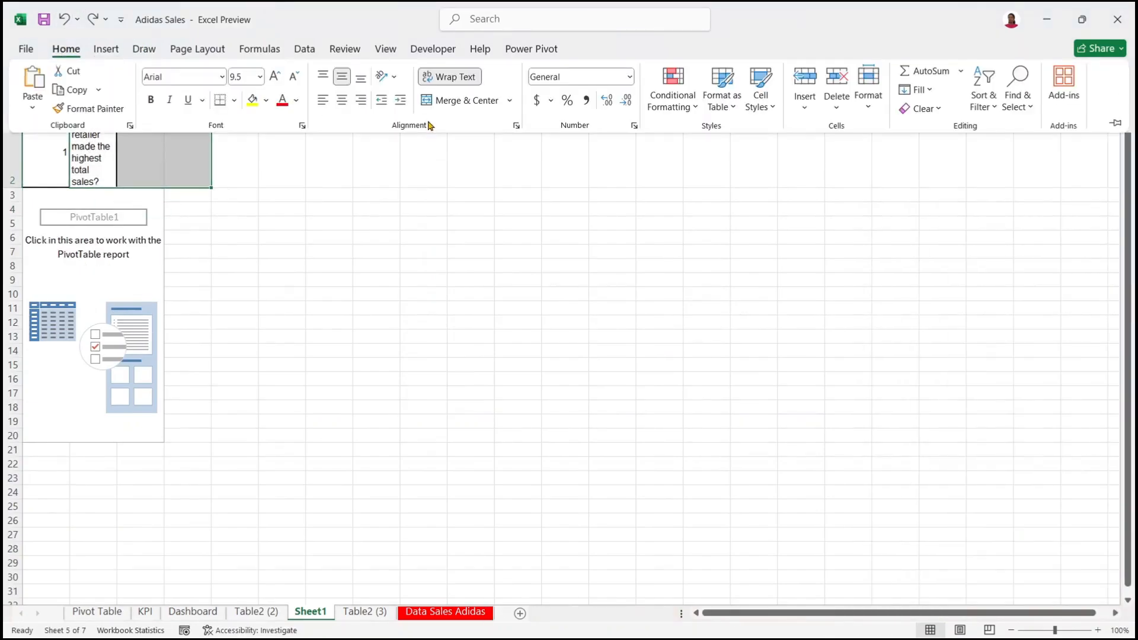
left_click(440, 101)
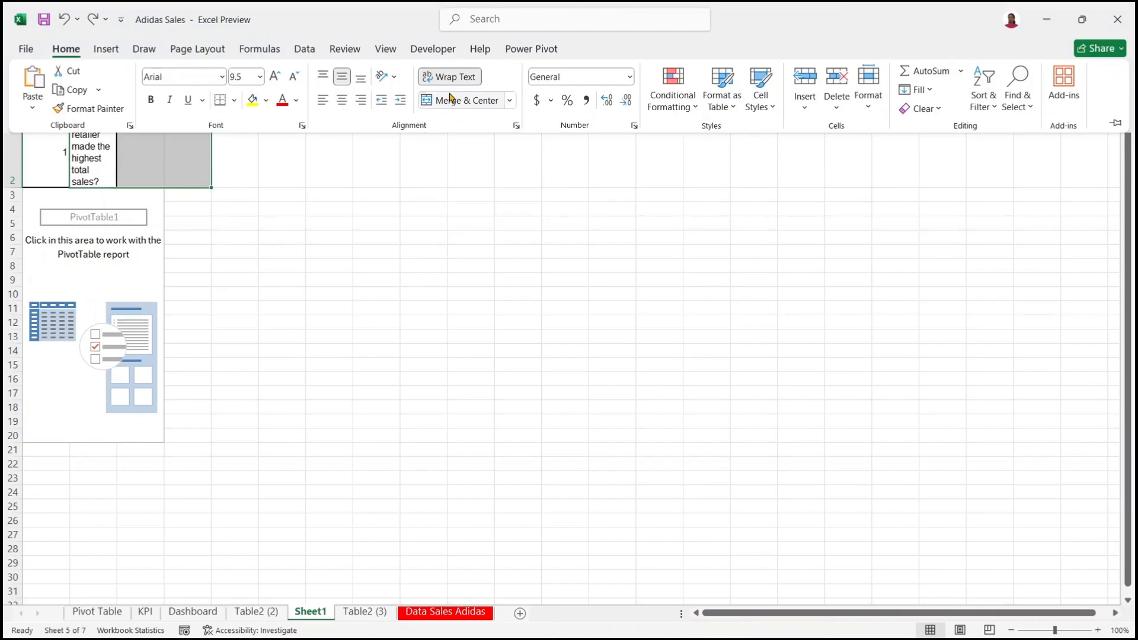
left_click(252, 100)
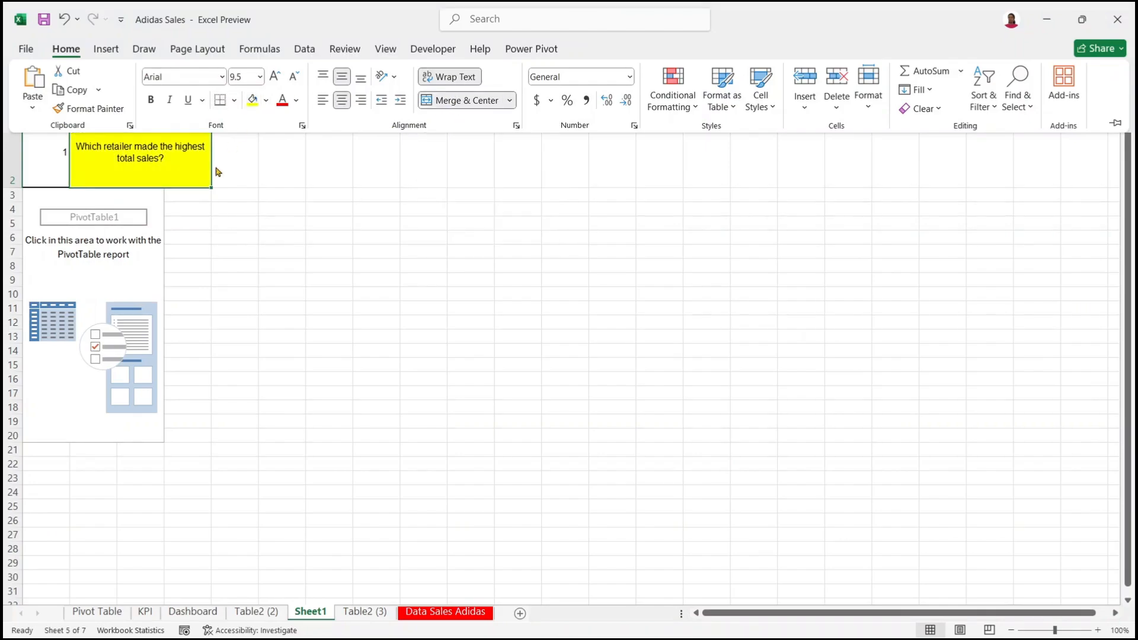
Step: Shorten row 2's height and check the merged question heading
left_click(11, 178)
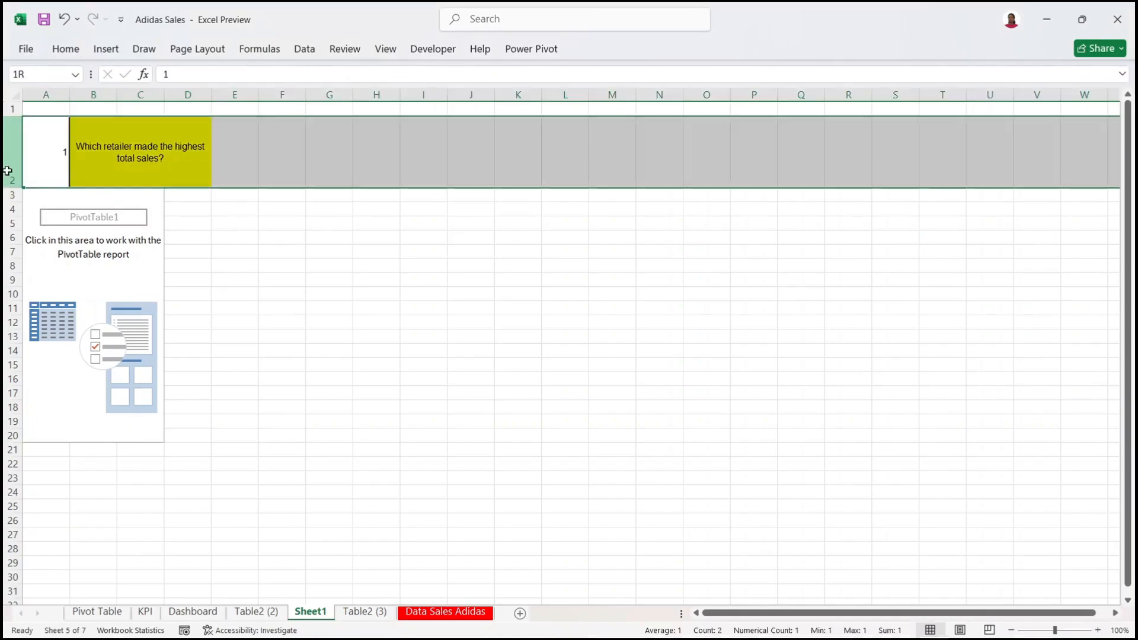
left_click_drag(18, 186, 14, 138)
left_click(220, 146)
left_click(173, 176)
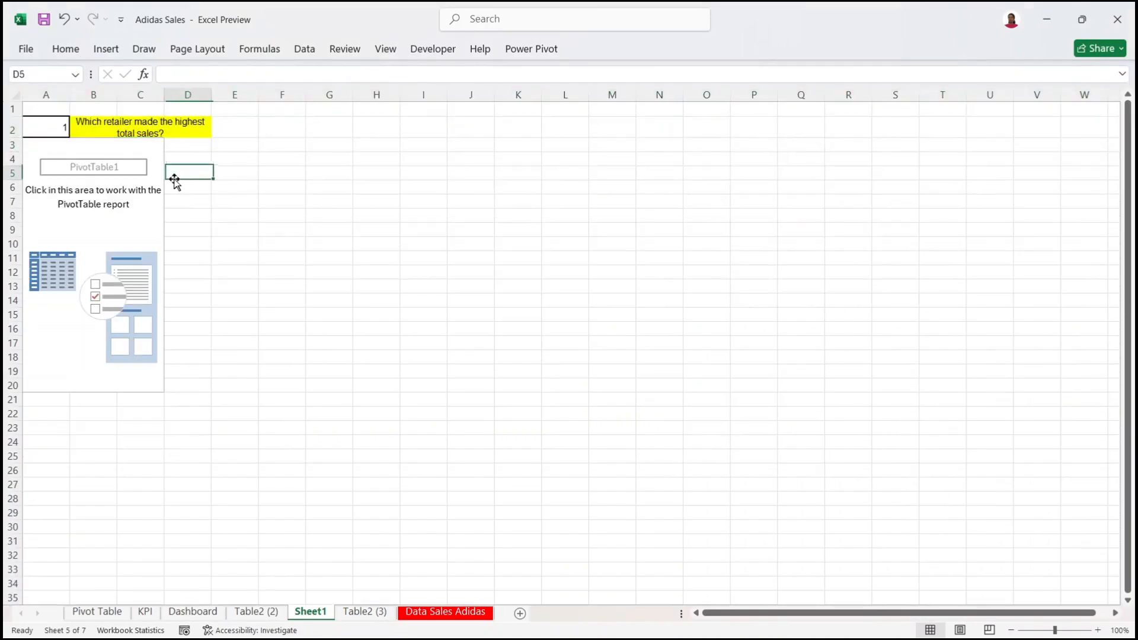
left_click(209, 126)
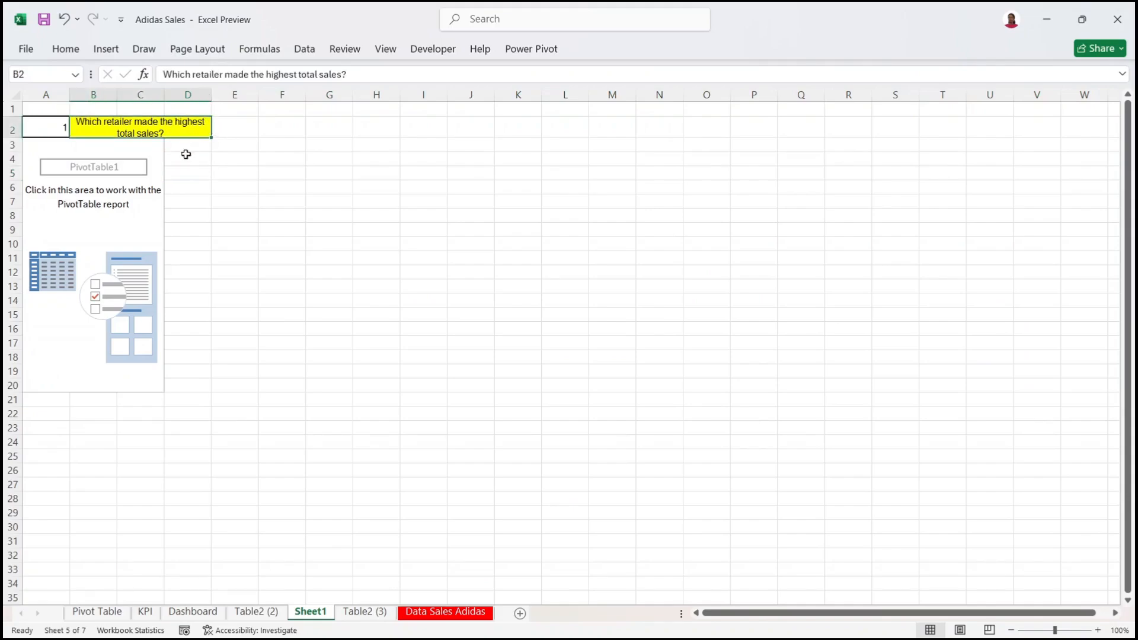
left_click(104, 202)
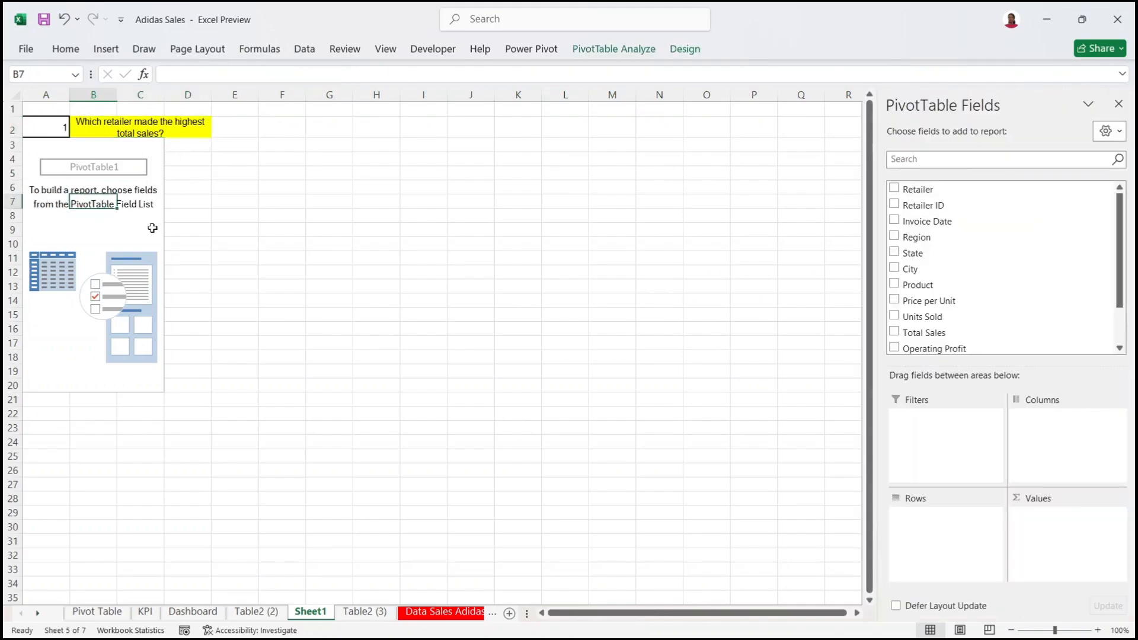
Step: Add Retailer to the PivotTable rows and Sum of Total Sales to its values
left_click(257, 191)
left_click(89, 215)
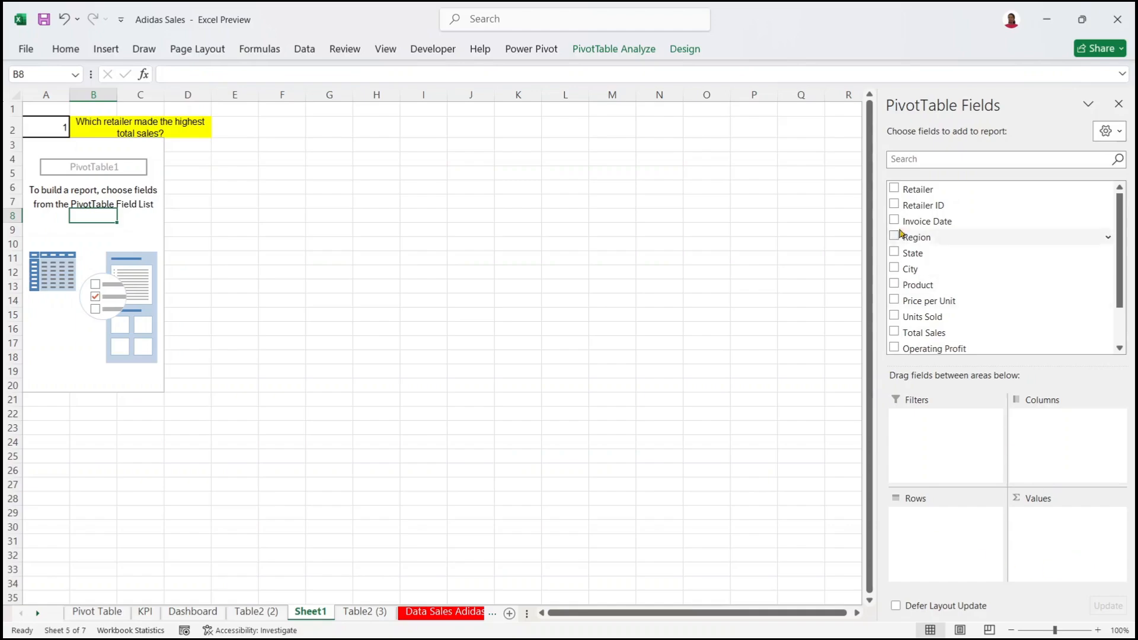
left_click_drag(911, 197, 928, 554)
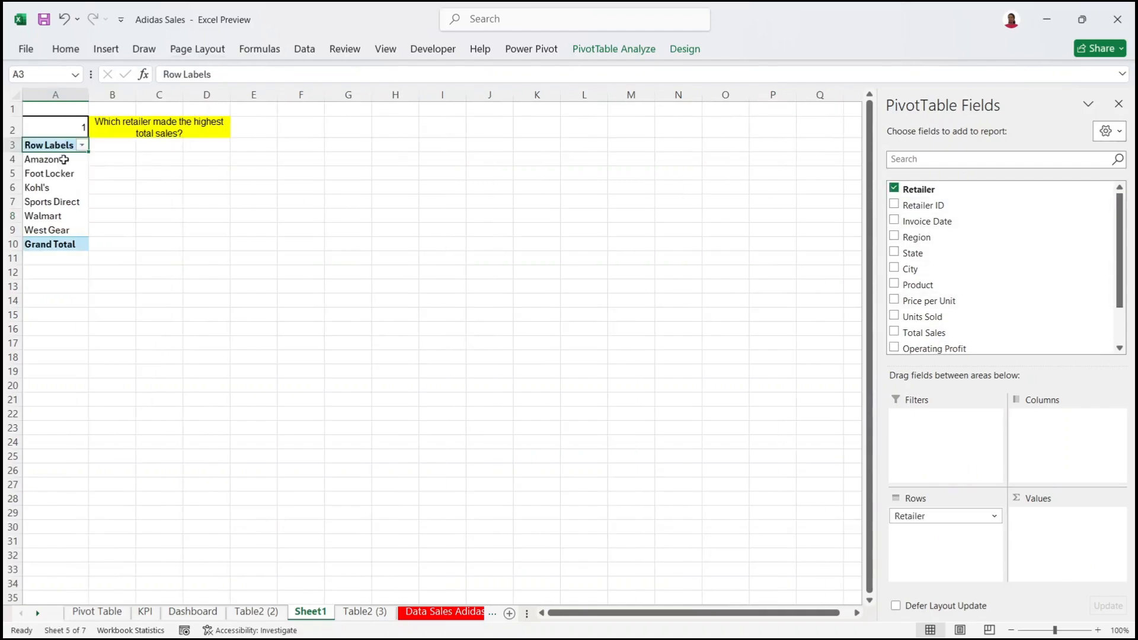
left_click_drag(903, 337, 1078, 536)
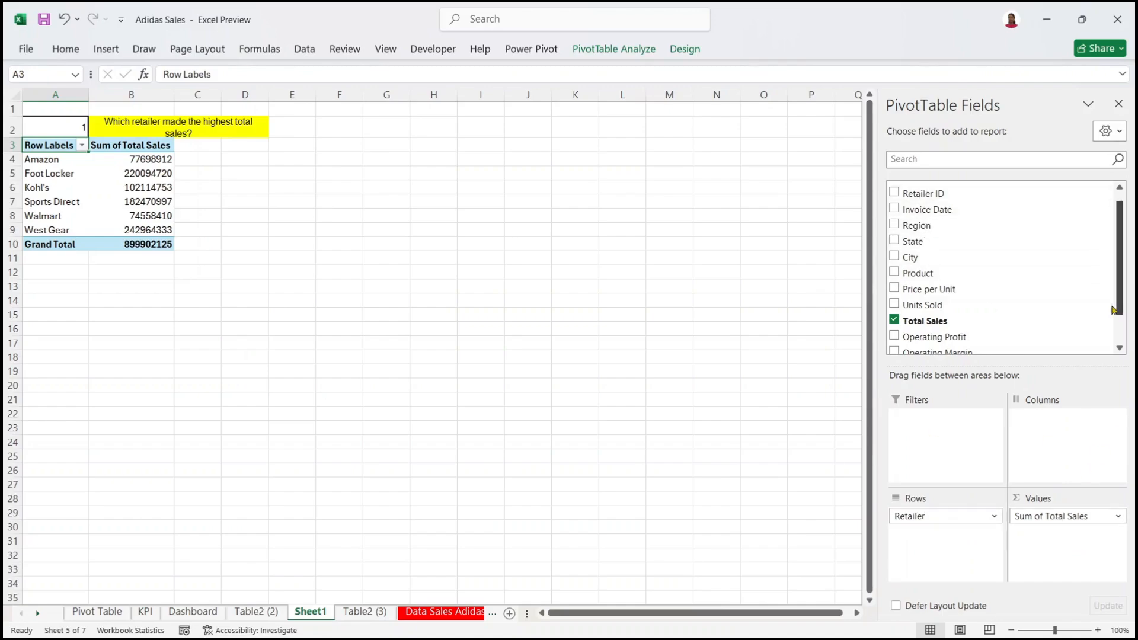
scroll(1111, 234, "up", 1)
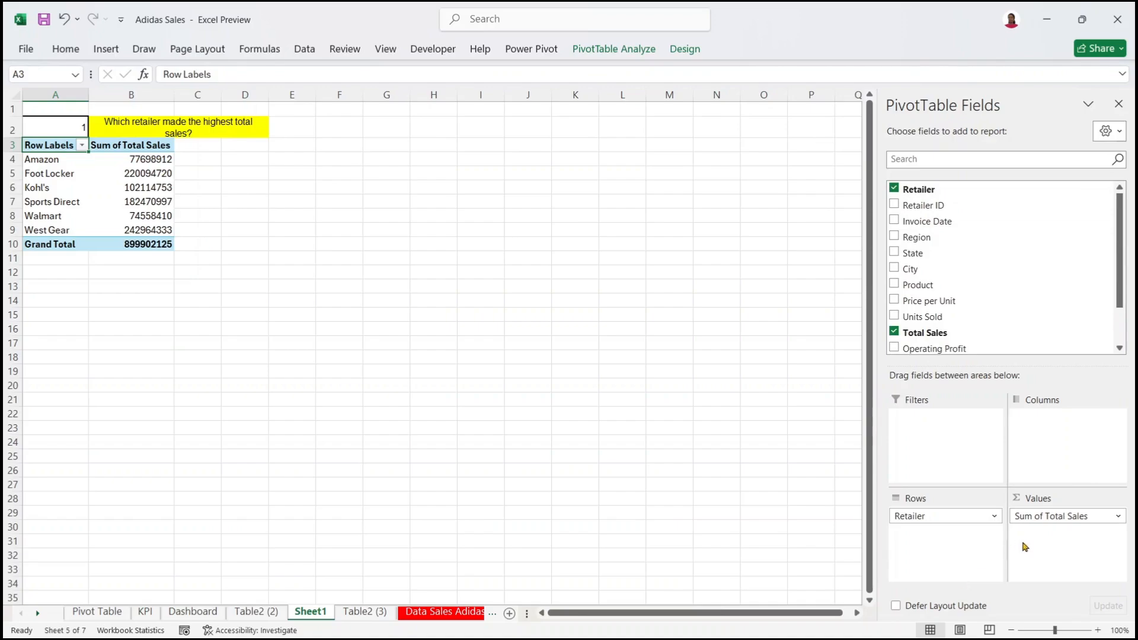
Step: Sort the retailers by total sales from largest to smallest
left_click(974, 517)
left_click(1043, 517)
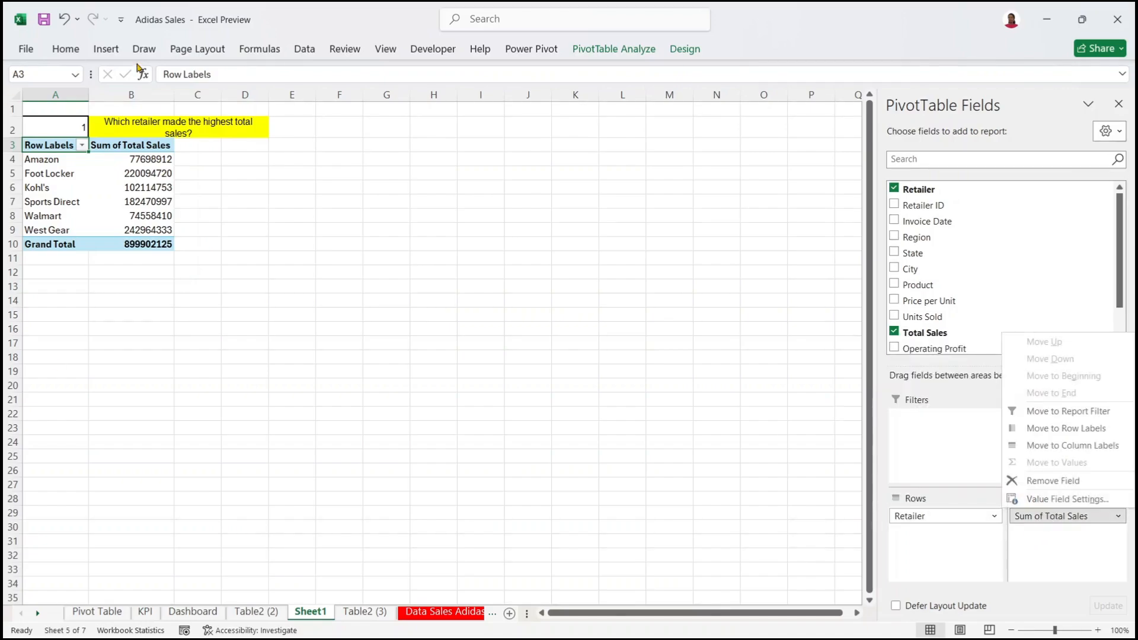
left_click(138, 149)
left_click(127, 159)
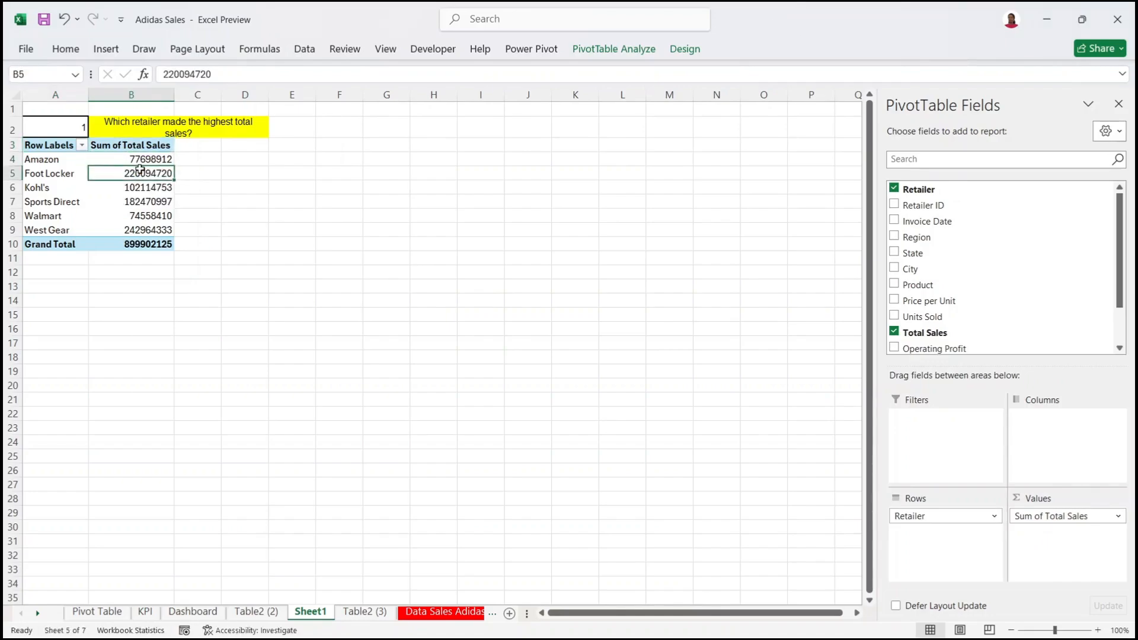
right_click(141, 170)
mouse_move(232, 292)
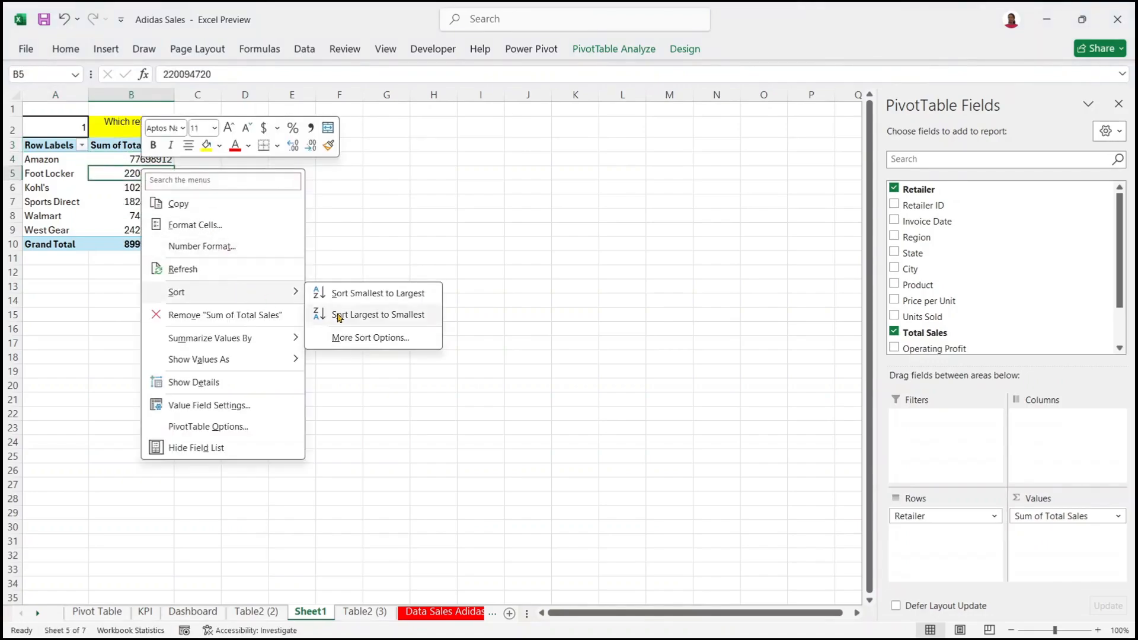
left_click(341, 314)
Step: Format the sales figures as currency with 0 decimal places
left_click(161, 251)
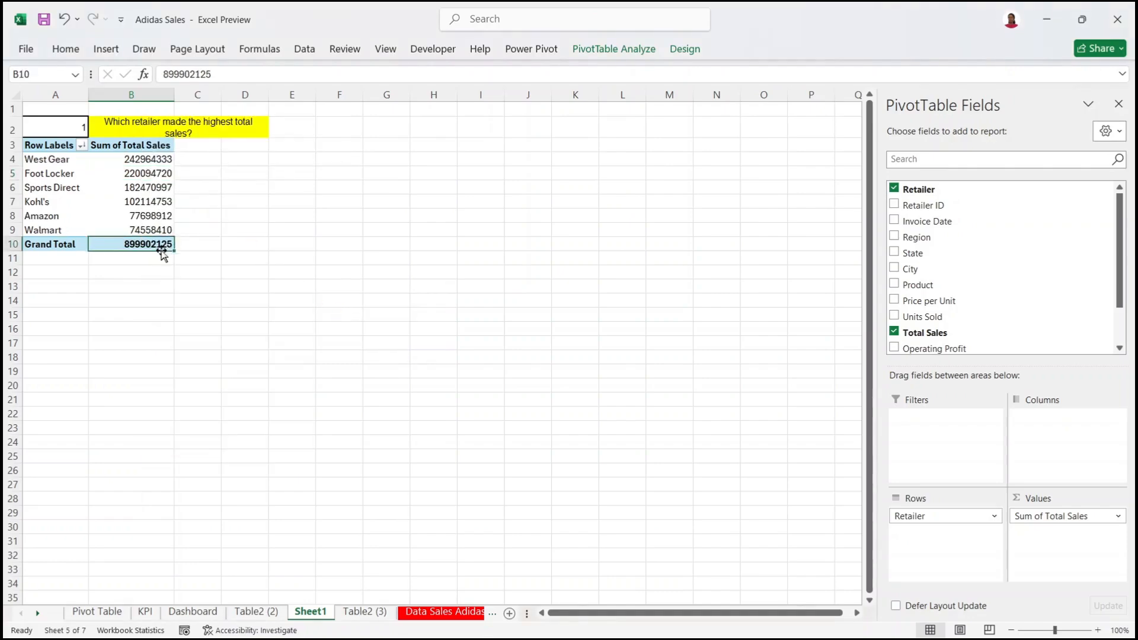
left_click_drag(150, 157, 148, 244)
right_click(140, 186)
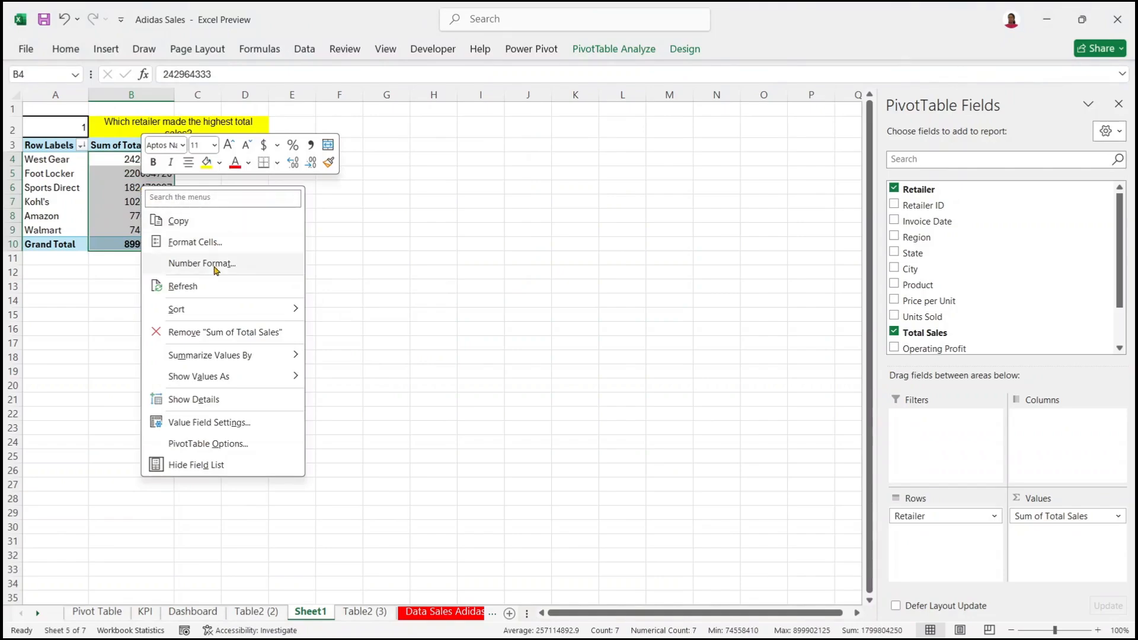
left_click(224, 243)
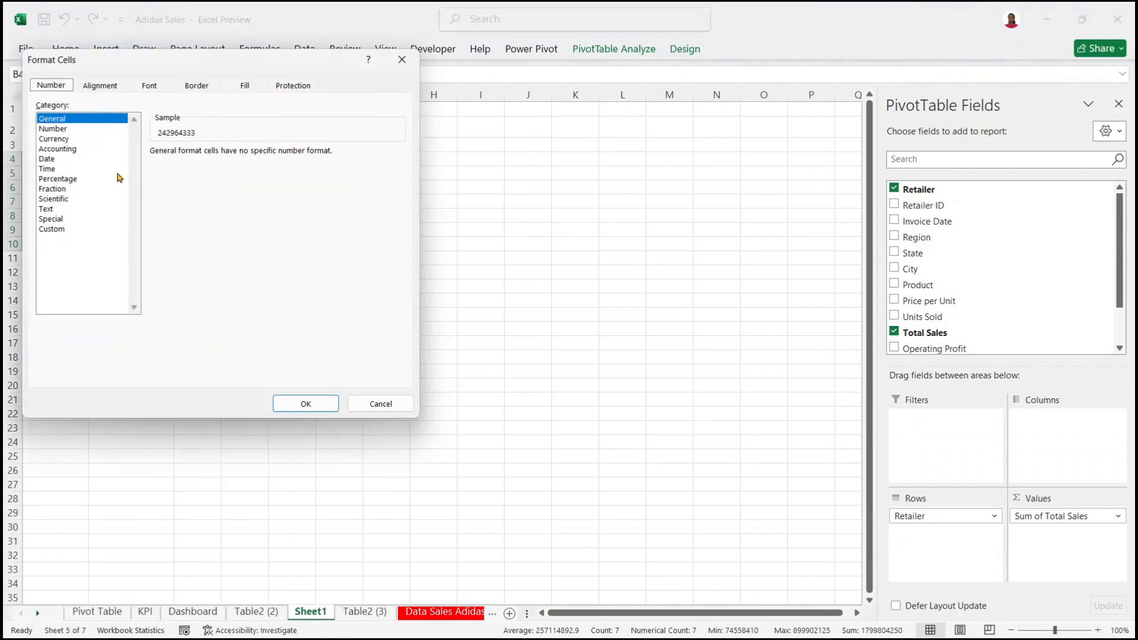
left_click(402, 59)
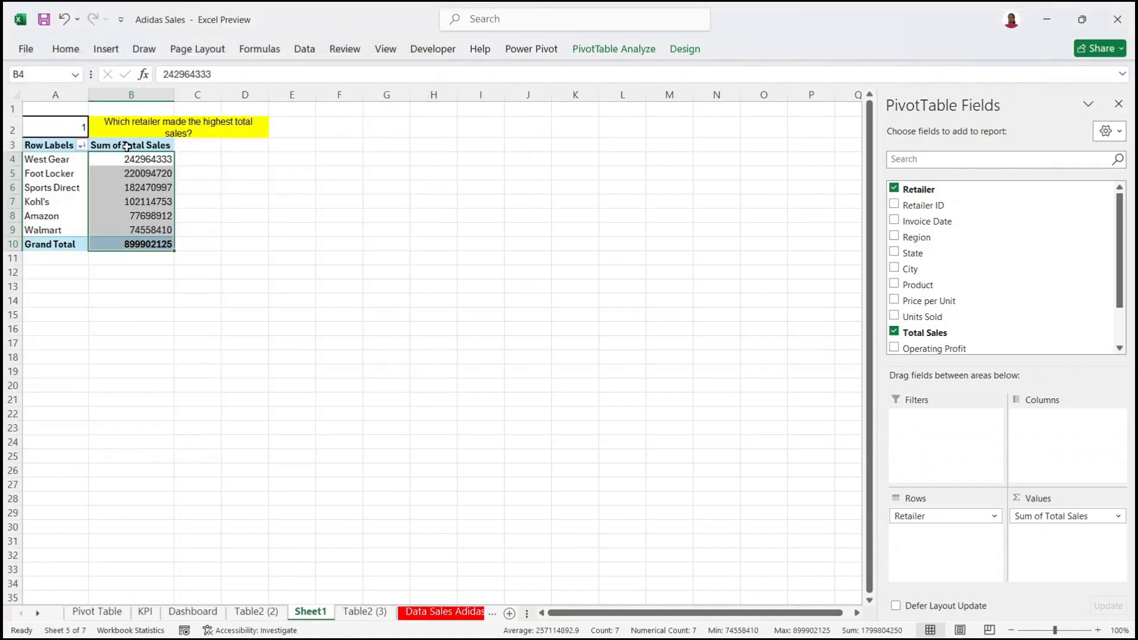
right_click(139, 187)
left_click(209, 243)
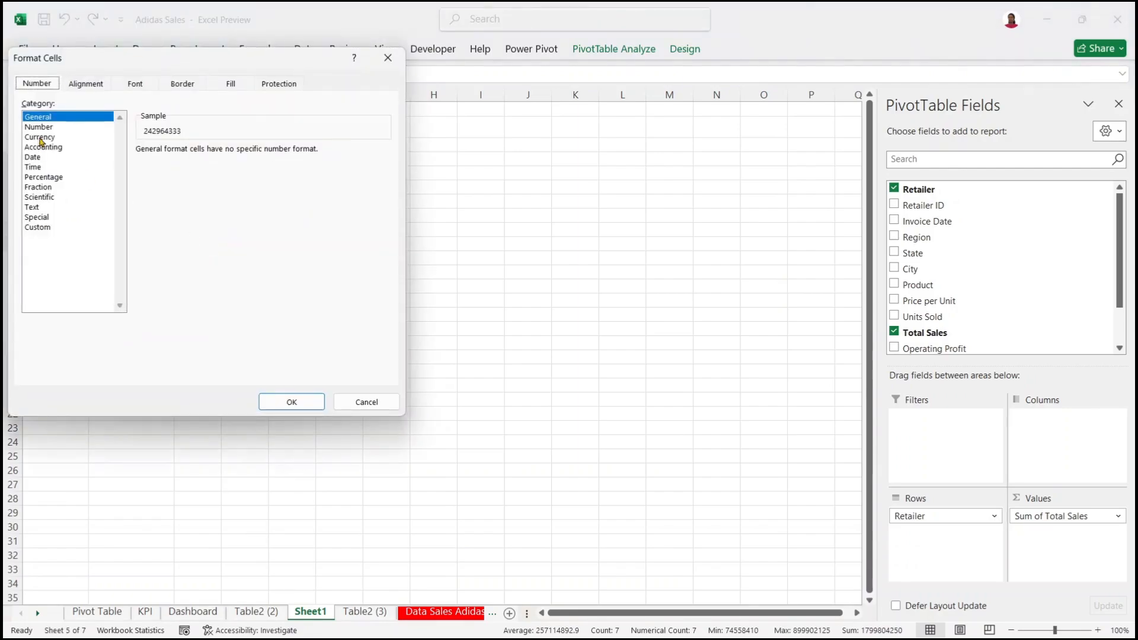
left_click(40, 138)
left_click(239, 154)
left_click(239, 154)
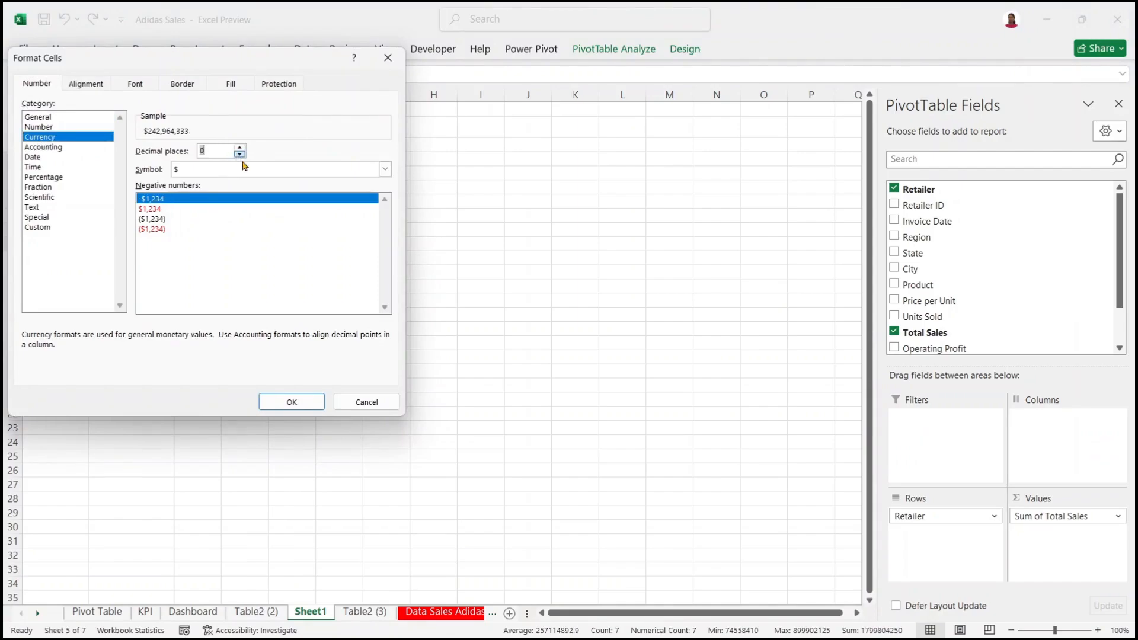
left_click(294, 400)
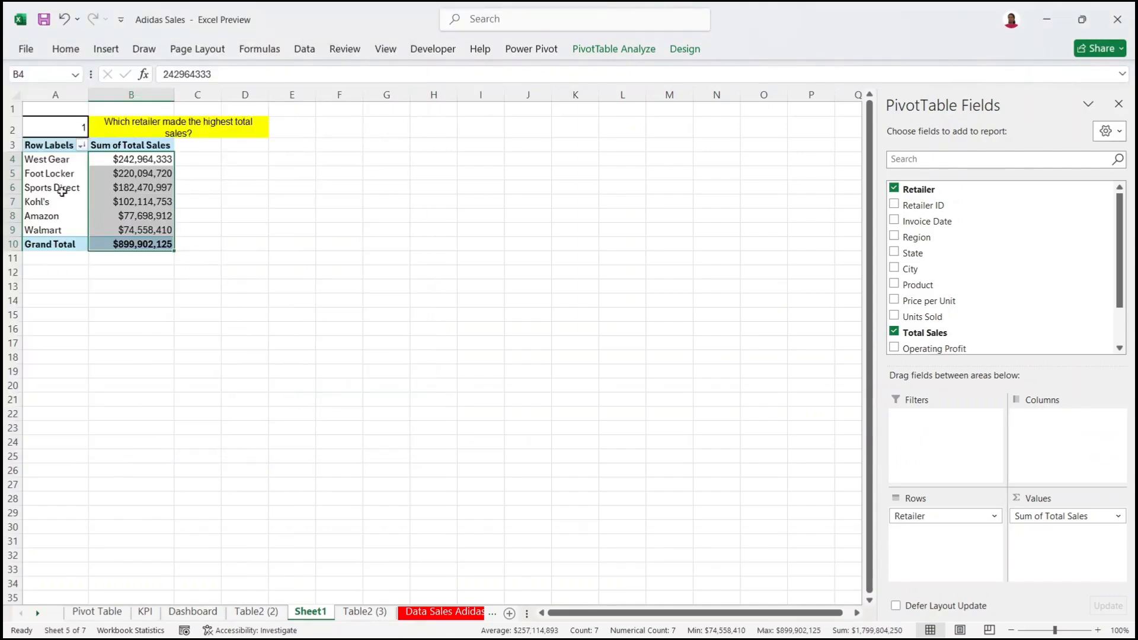
Step: Copy the pivot table A3:B10 and paste a duplicate at A14
left_click(54, 147)
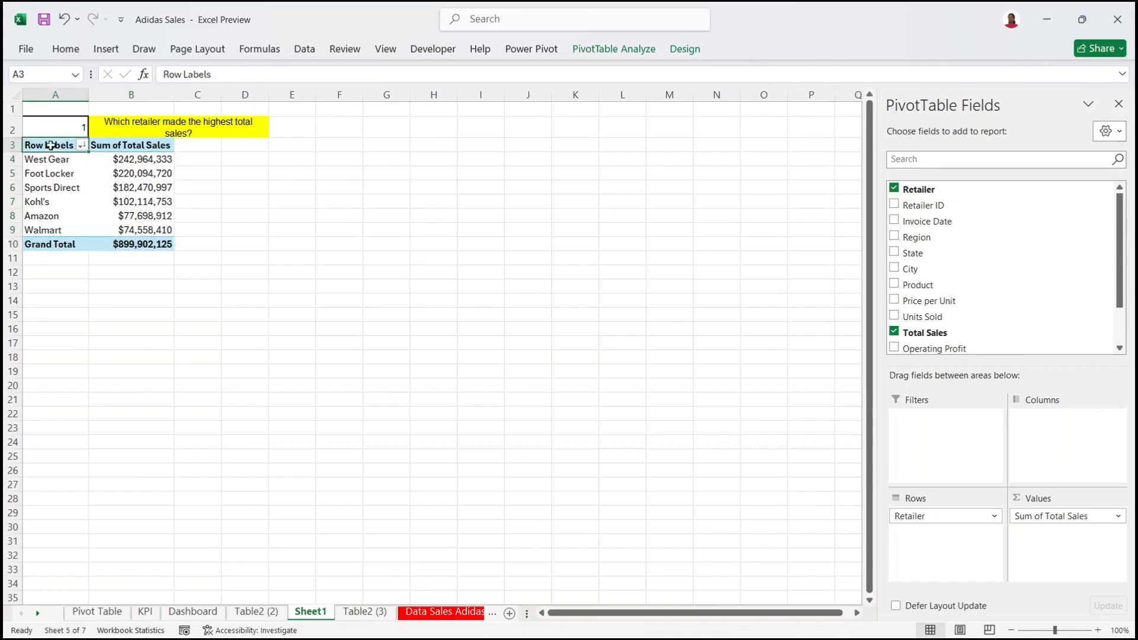
left_click_drag(51, 145, 132, 245)
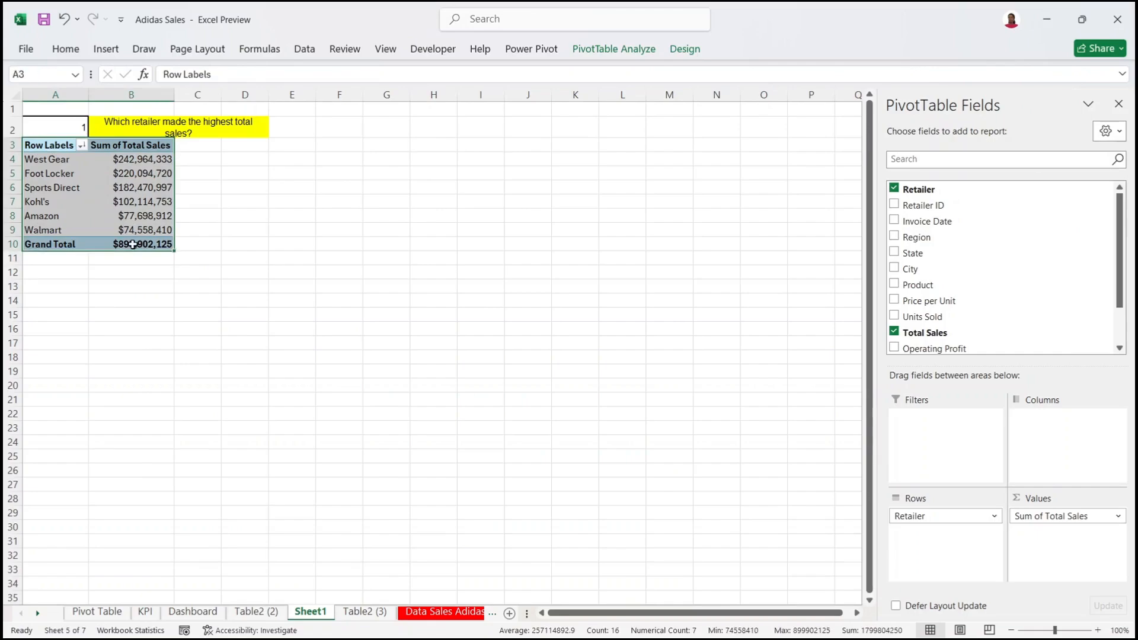
key("ctrl+c")
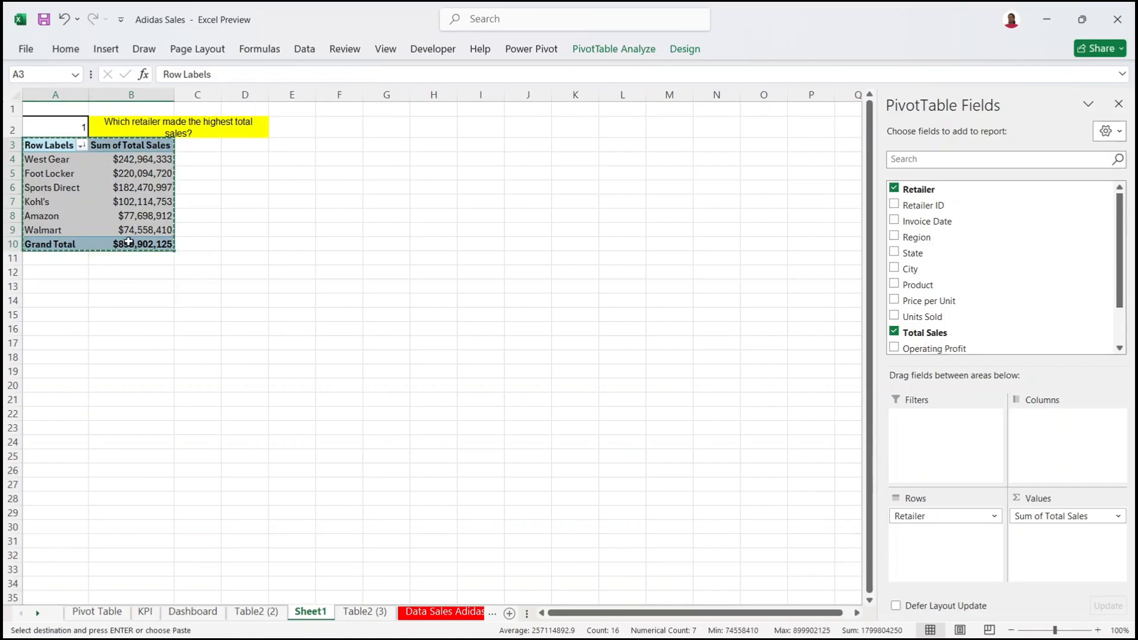
left_click(74, 301)
key("ctrl+v")
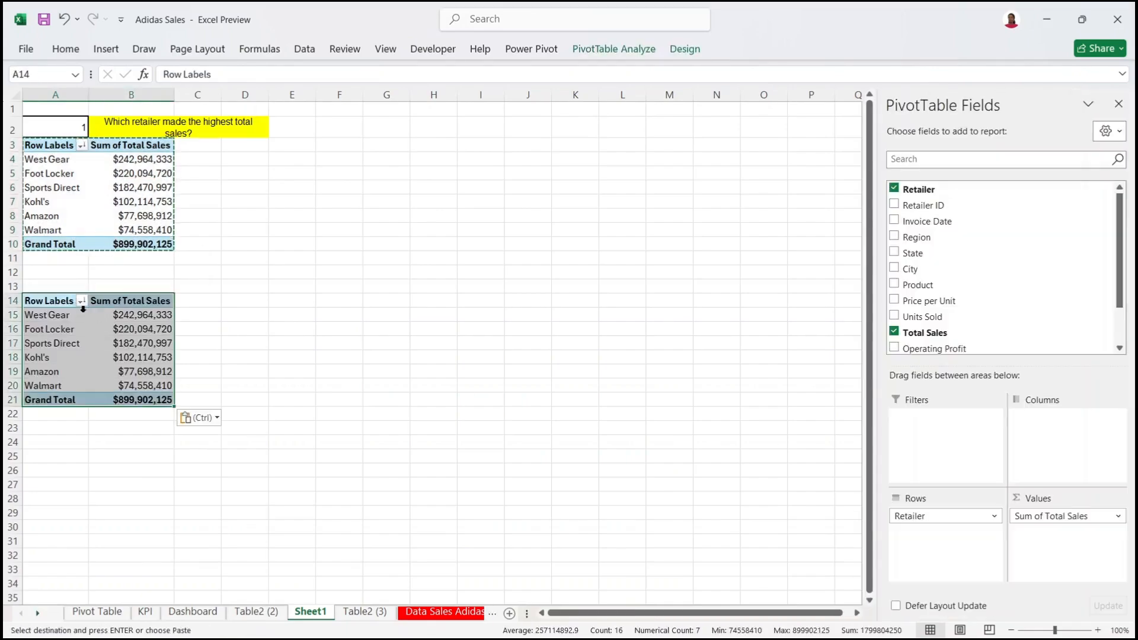
left_click(157, 357)
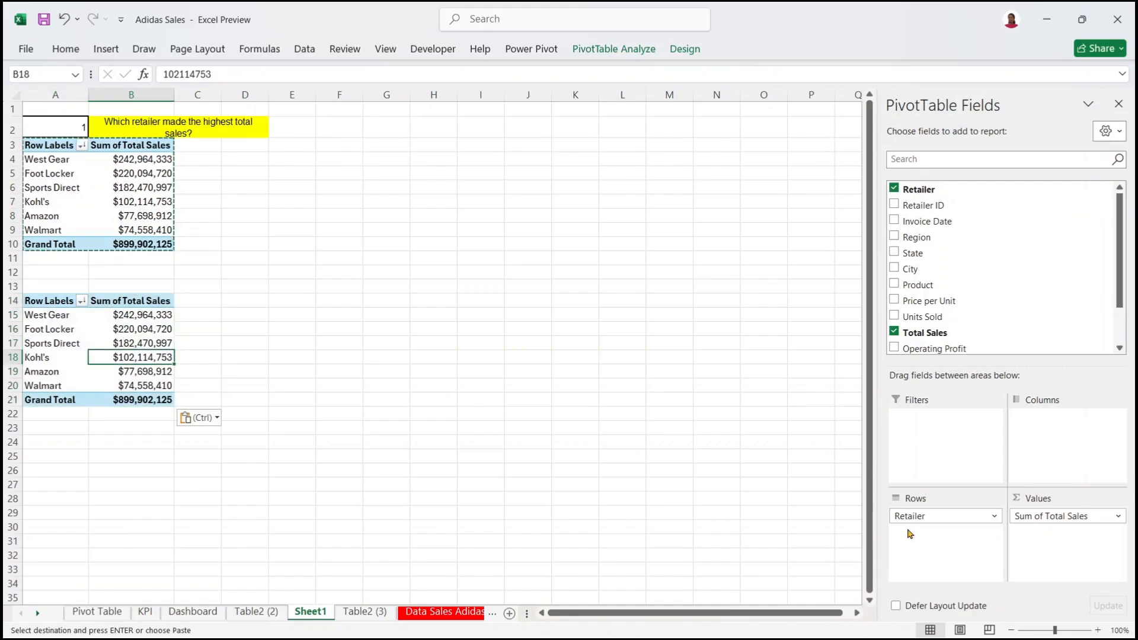
left_click(61, 285)
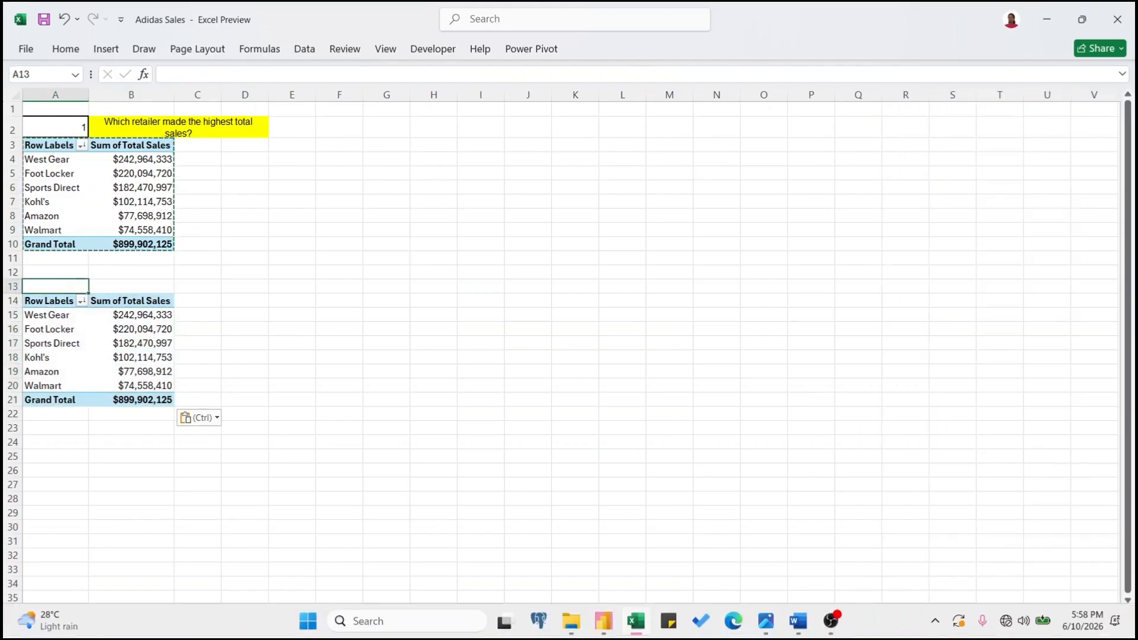
Step: Visit the Word questions document for question 2, then return to Excel
left_click(763, 625)
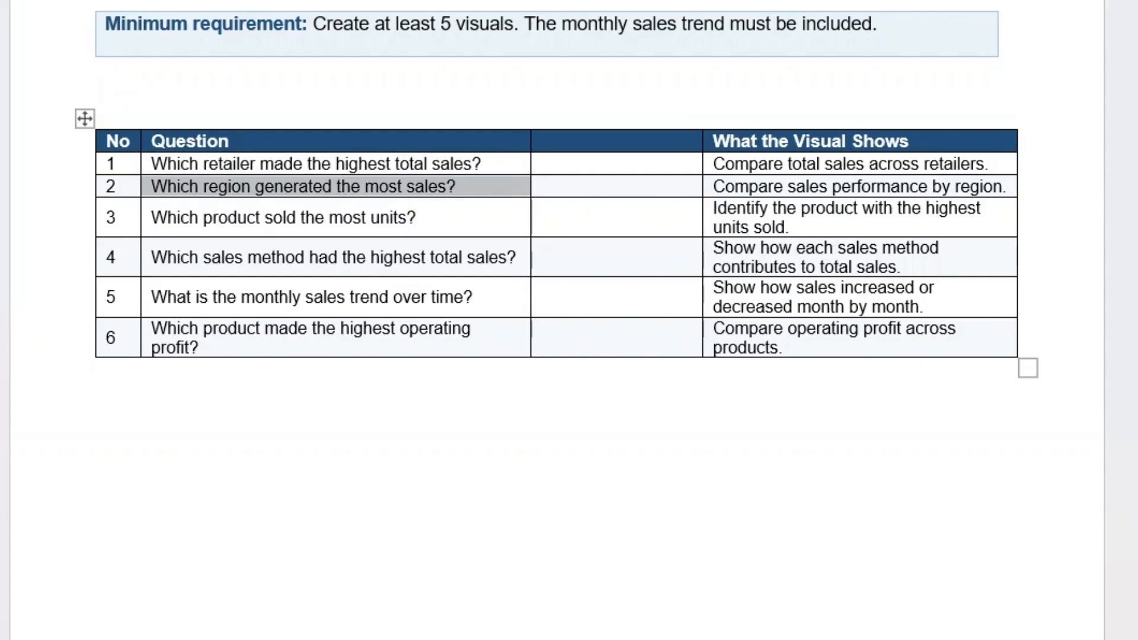
key("alt+Tab")
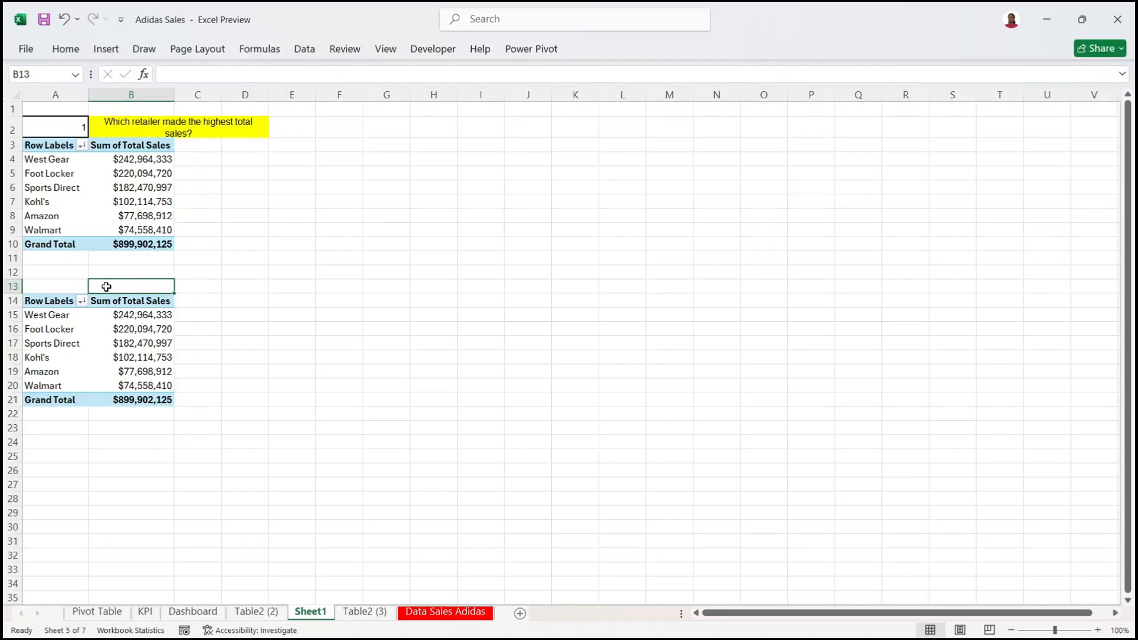
Step: Paste the region question into B13, merge it across B13:D13 with yellow fill, and number it 2
key("ctrl+v")
left_click_drag(184, 301, 228, 304)
left_click(64, 49)
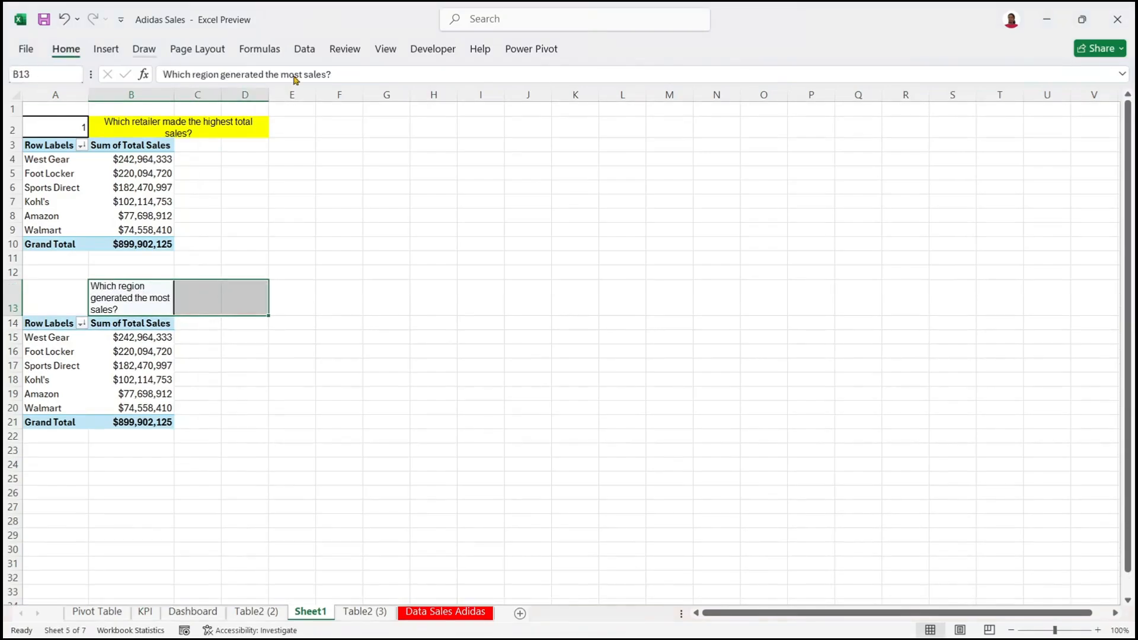
left_click(455, 106)
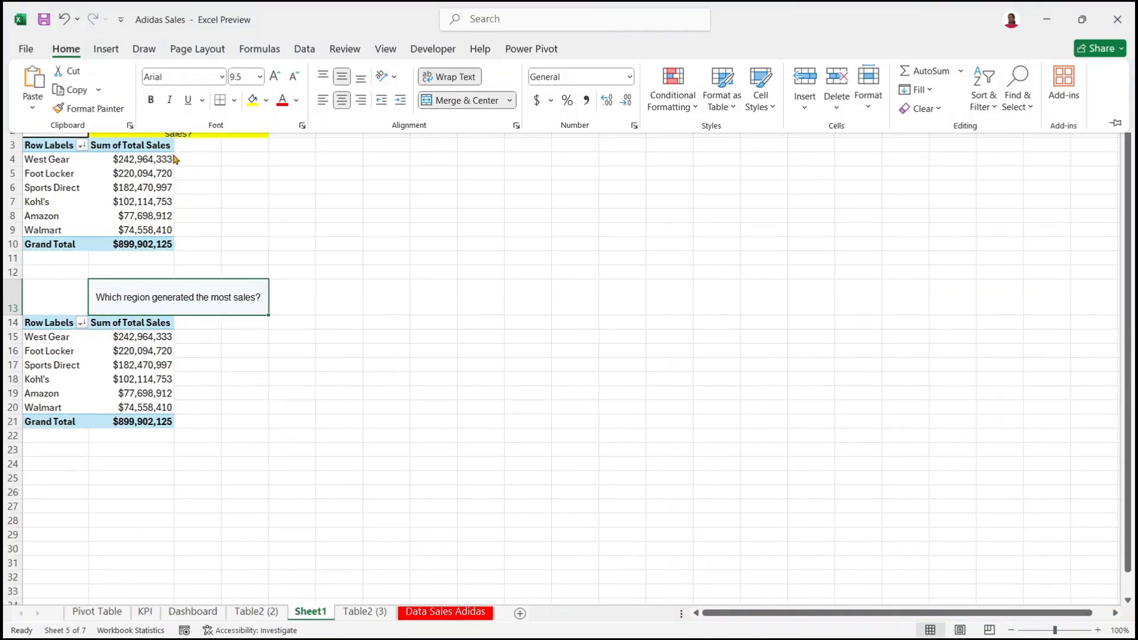
left_click(252, 99)
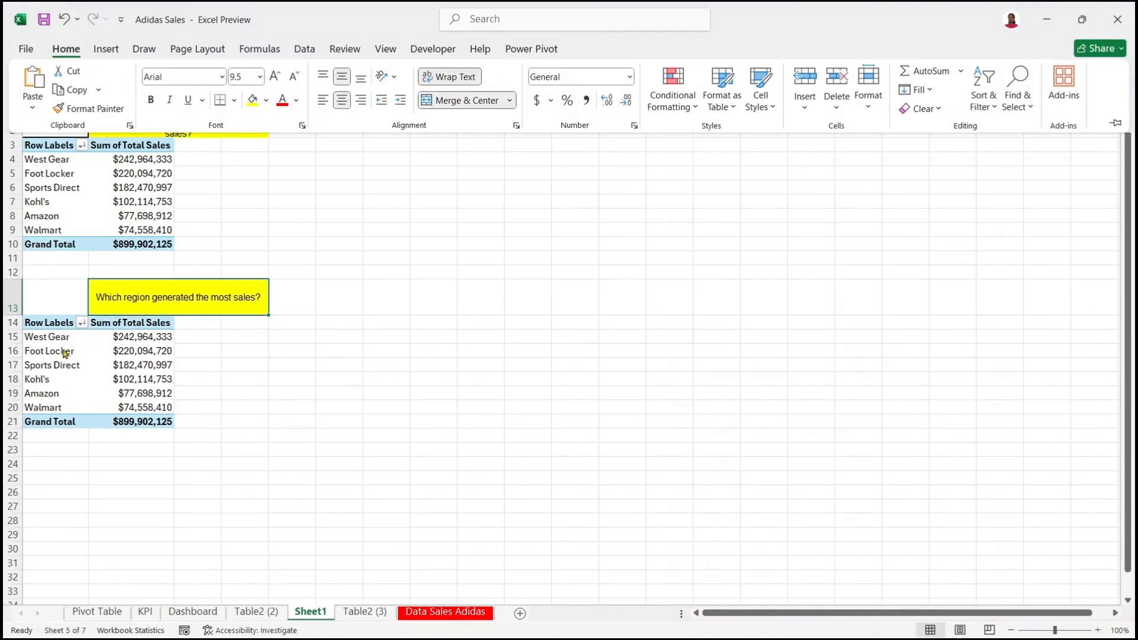
left_click(48, 284)
left_click(48, 285)
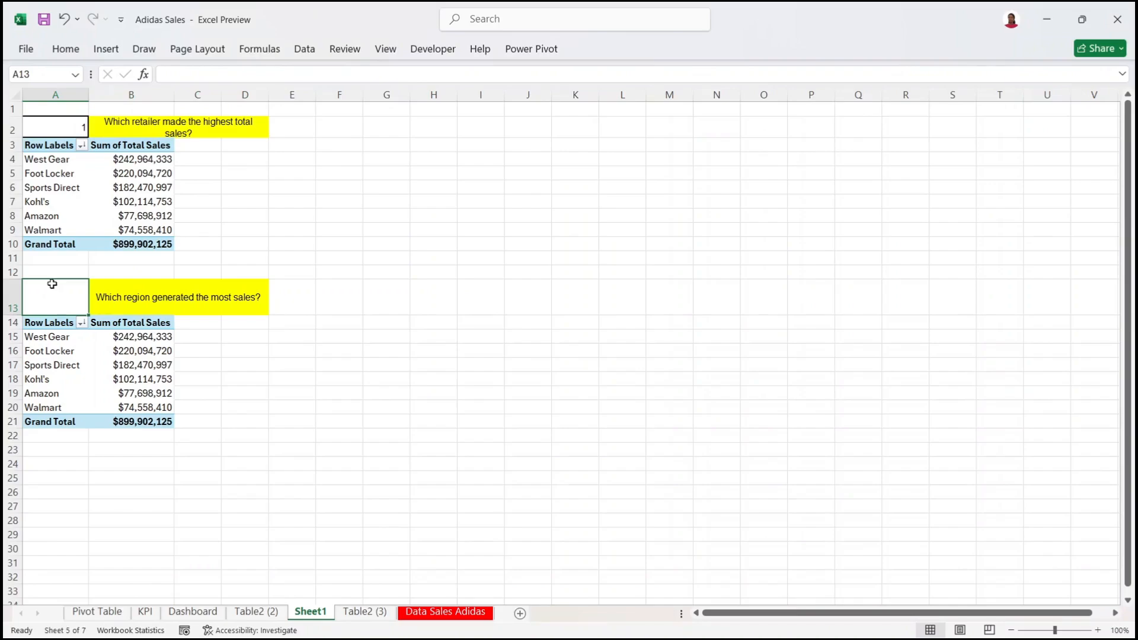
type("2")
left_click(208, 356)
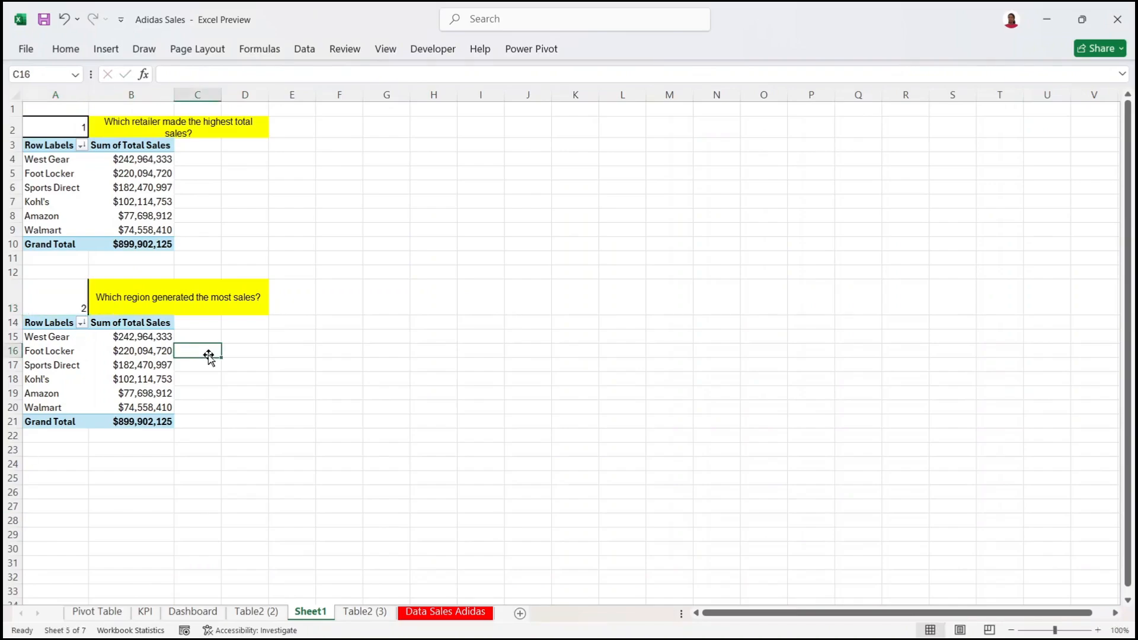
Step: Rebuild the second pivot to sum Total Sales by Region instead of Retailer
left_click(166, 350)
left_click(125, 293)
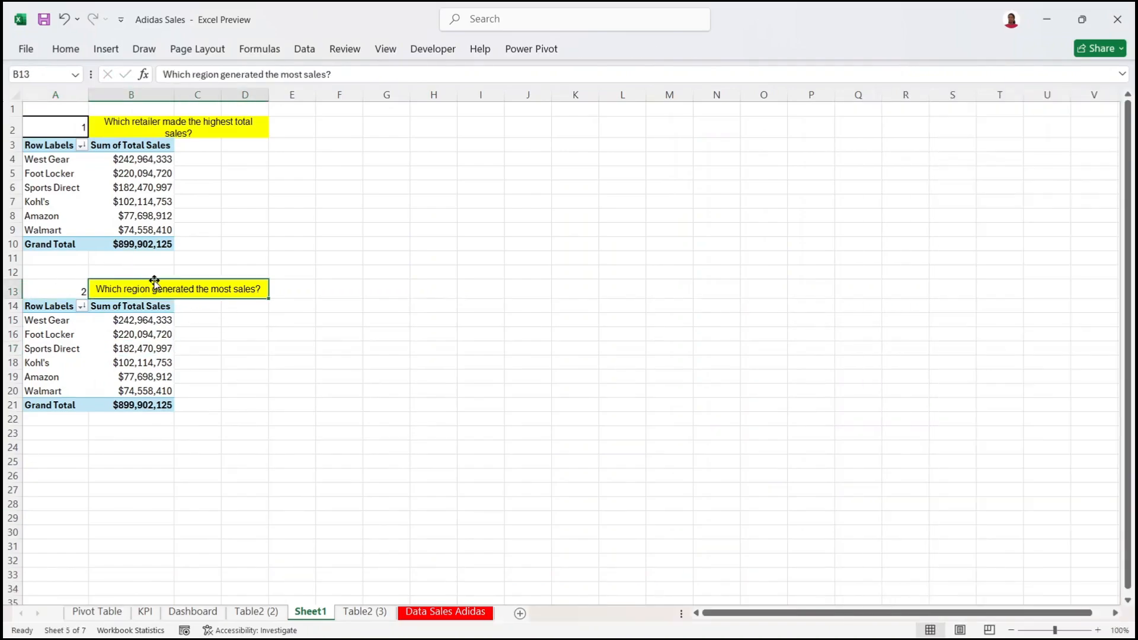
left_click(122, 336)
left_click(160, 283)
left_click(64, 336)
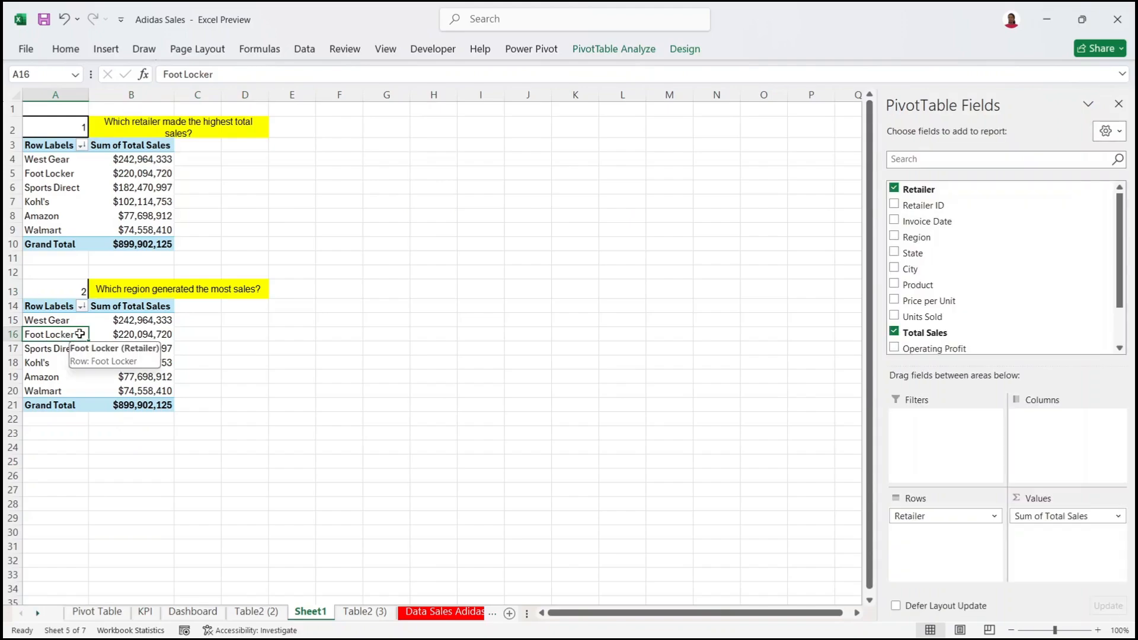
left_click_drag(945, 516, 681, 506)
left_click_drag(1056, 516, 658, 442)
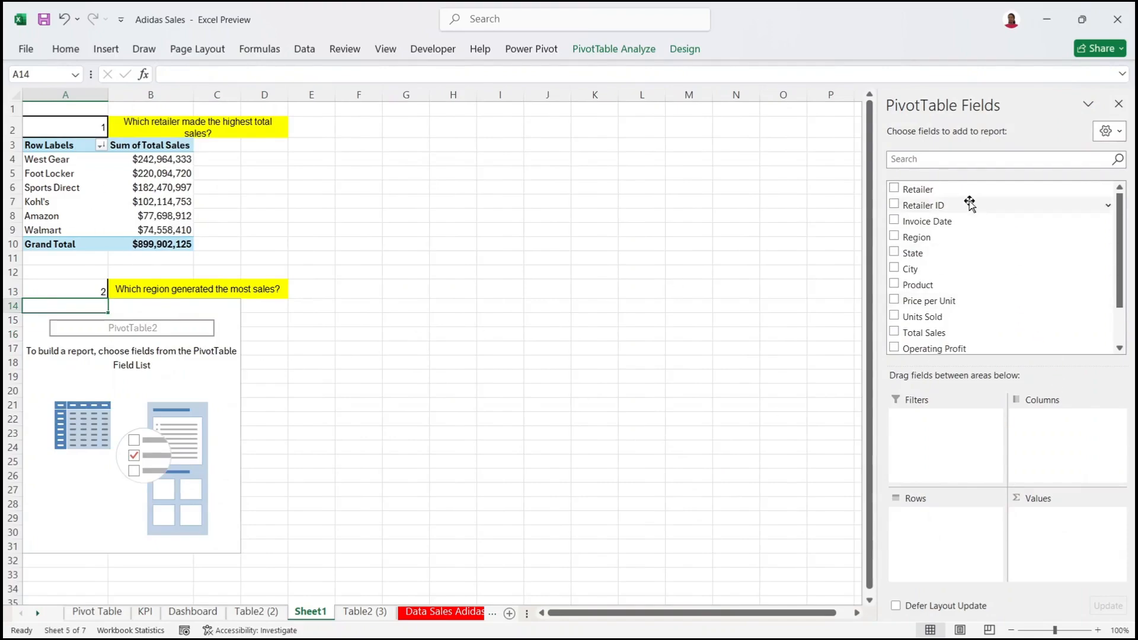
left_click_drag(948, 237, 957, 536)
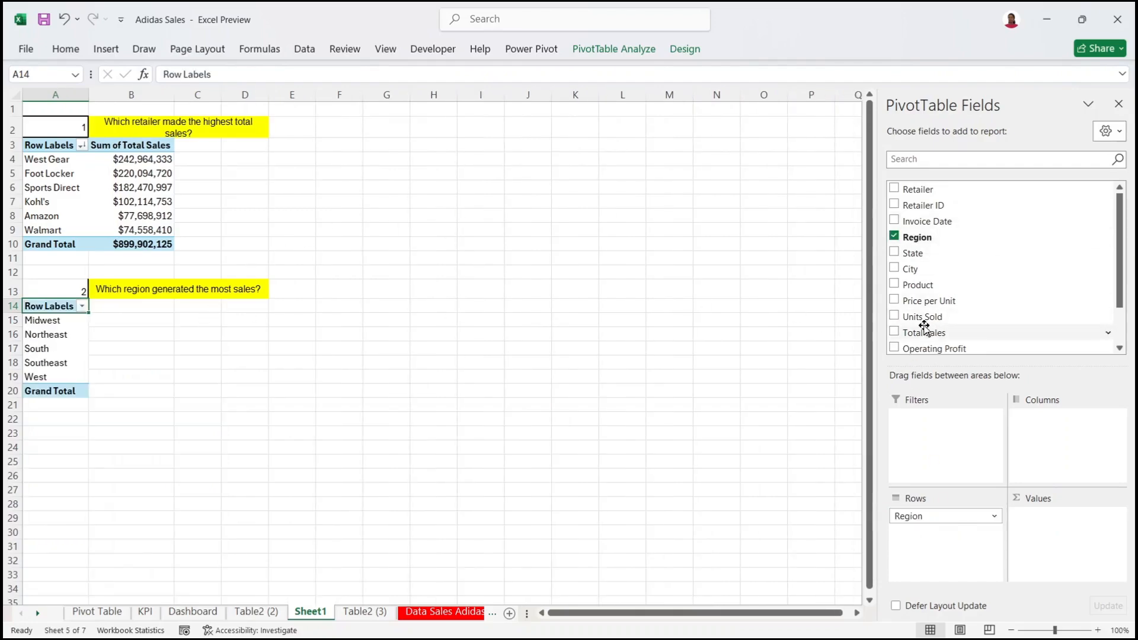
left_click_drag(927, 330, 1078, 551)
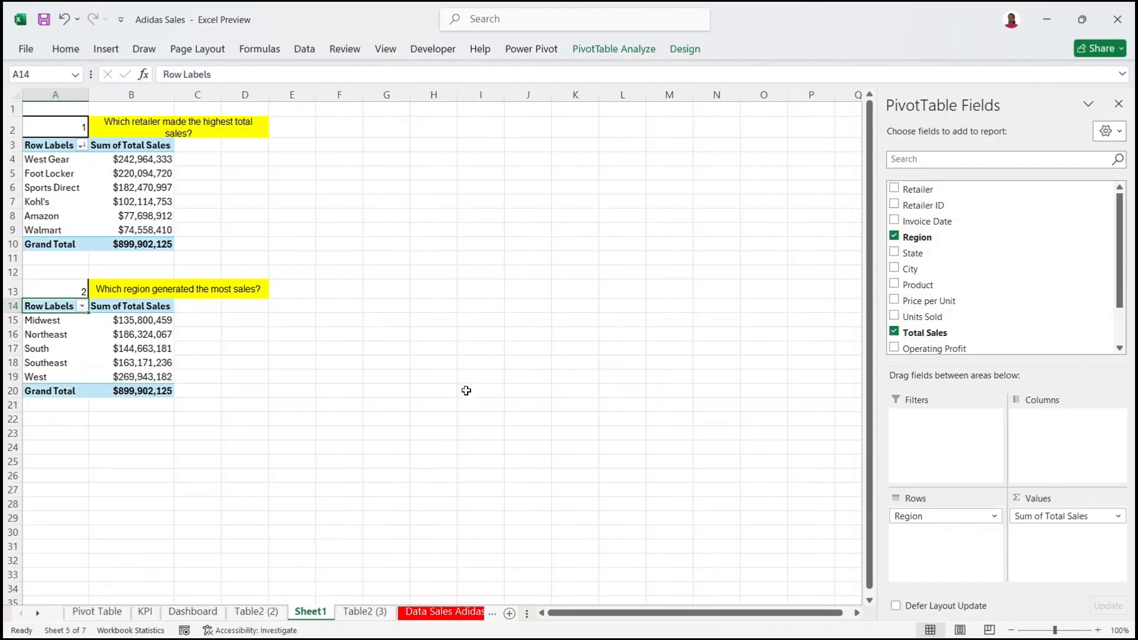
Step: Sort the regions from largest to smallest total sales, putting West on top
left_click(142, 319)
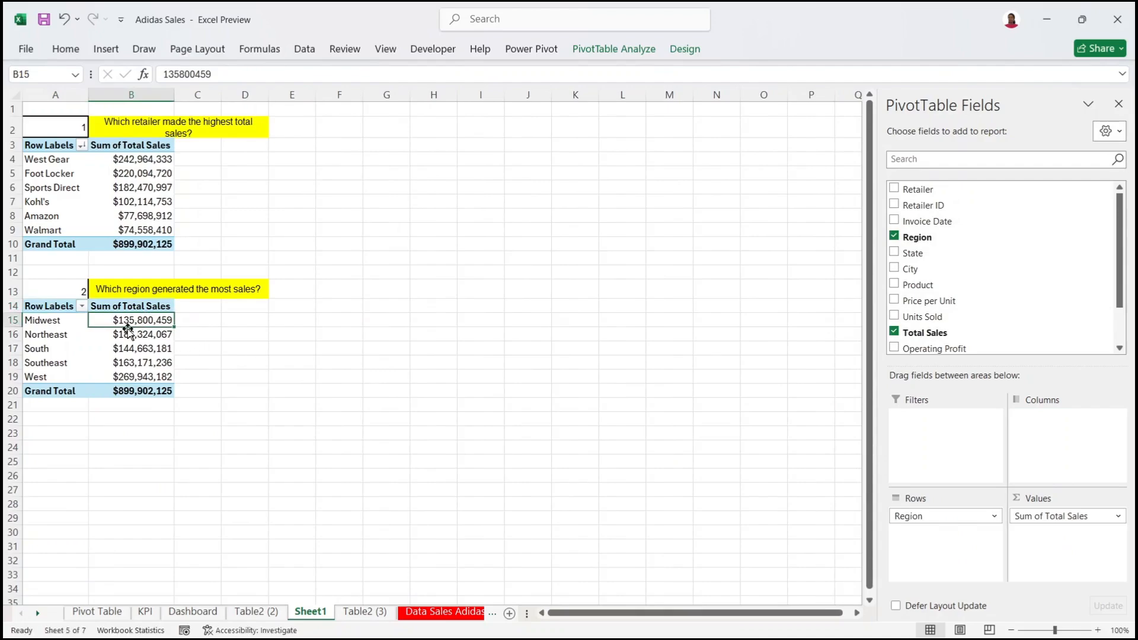
right_click(138, 351)
mouse_move(260, 182)
left_click(355, 205)
left_click(159, 321)
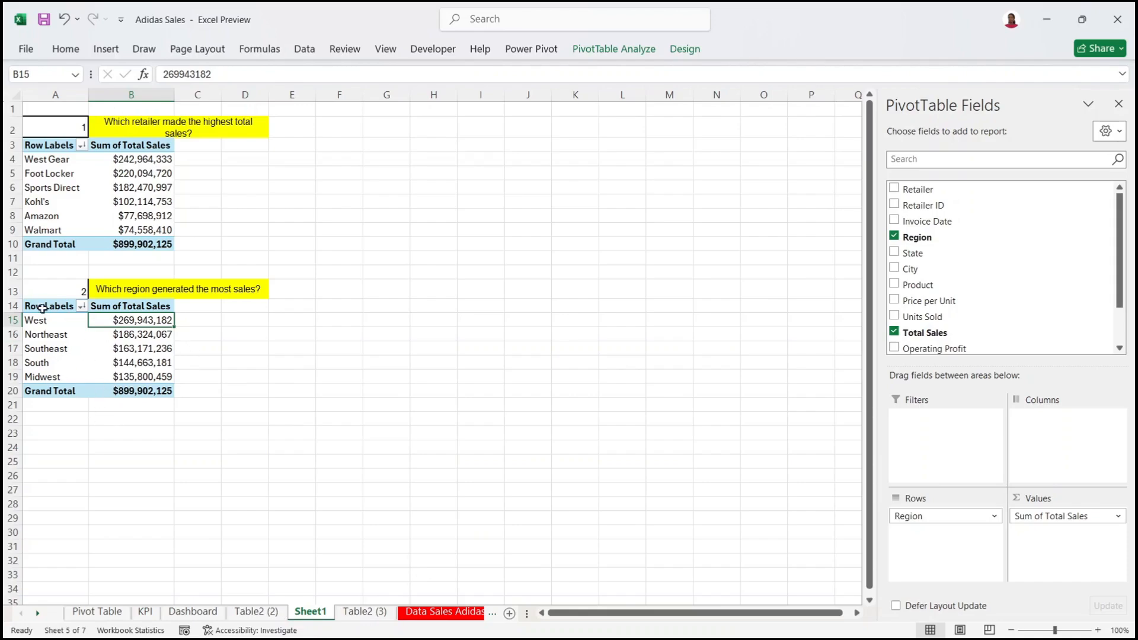
Step: Select the whole region pivot from Row Labels to Grand Total
left_click_drag(39, 306, 167, 397)
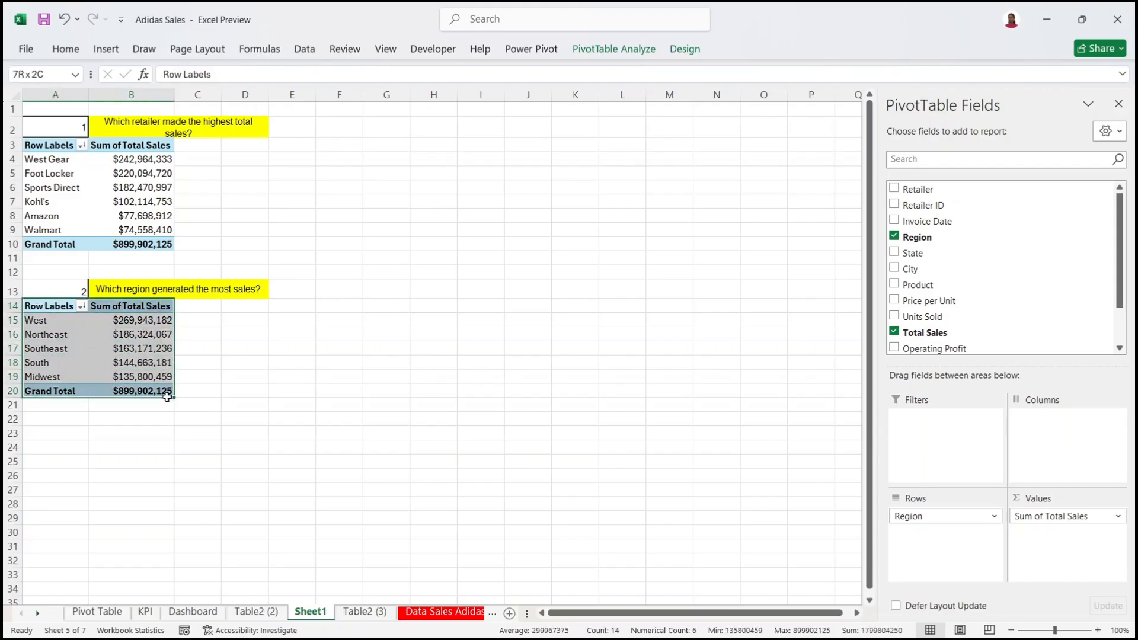
left_click(55, 308)
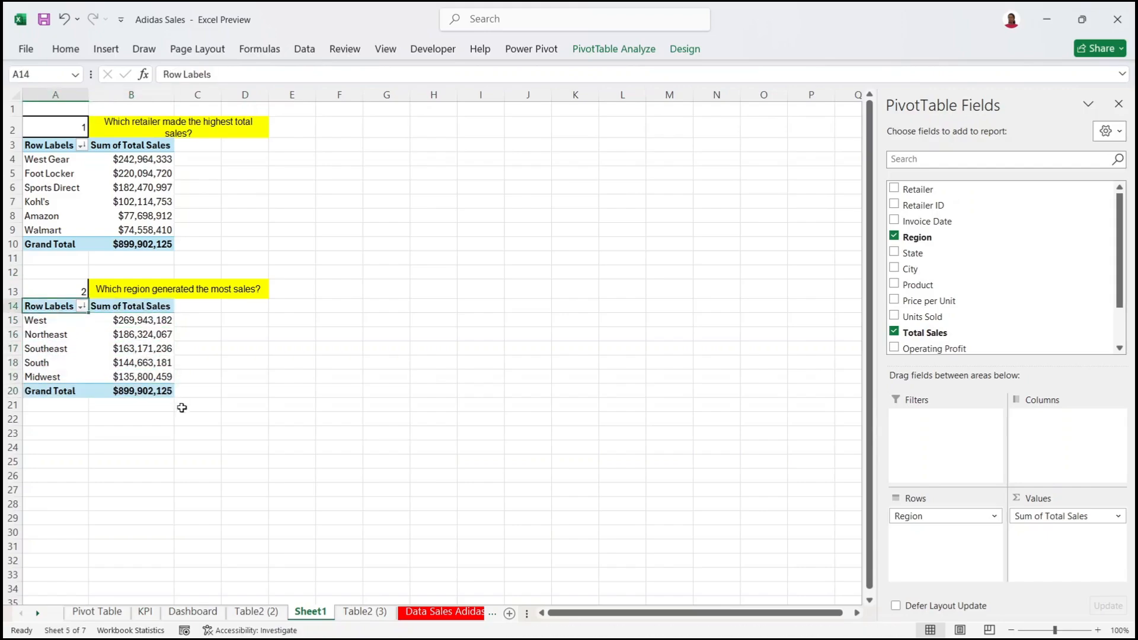
left_click(157, 395)
left_click_drag(40, 307, 171, 389)
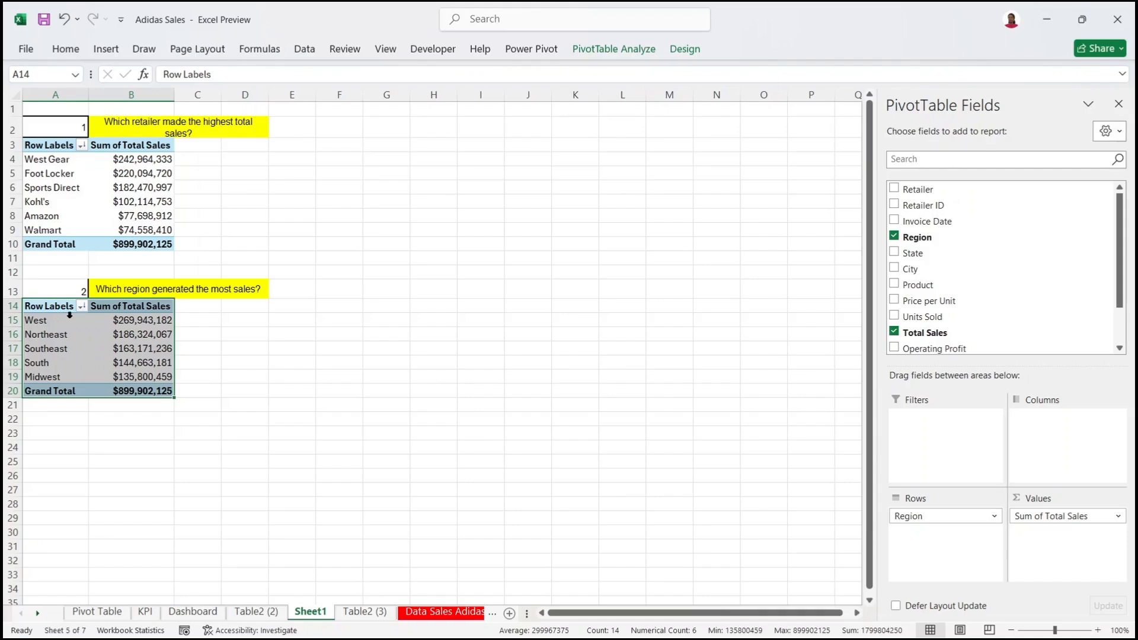
Step: Copy the region pivot and paste the copy at A25
key("ctrl+c")
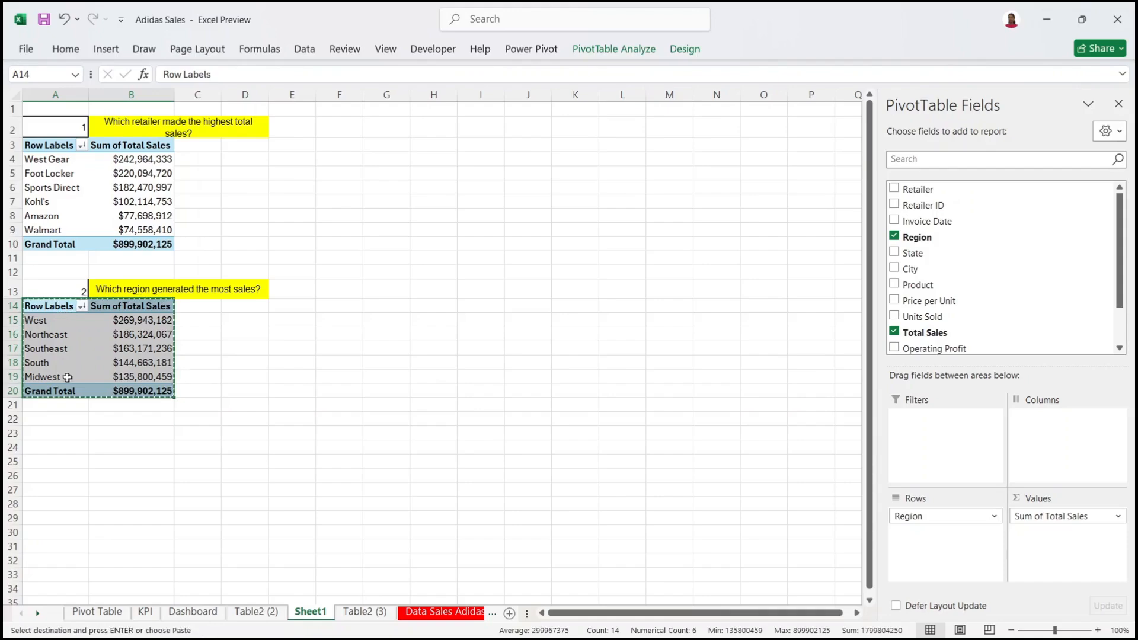
left_click(70, 462)
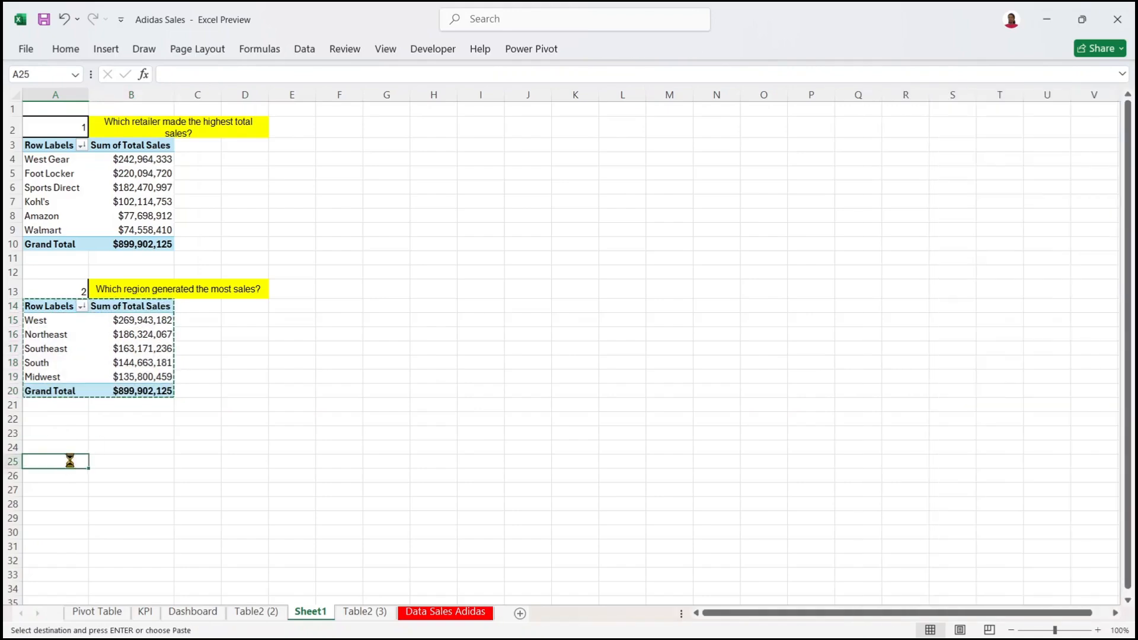
key("ctrl+v")
Step: Merge B24:D24 as a yellow question heading and number it 3 in A24
left_click(167, 453)
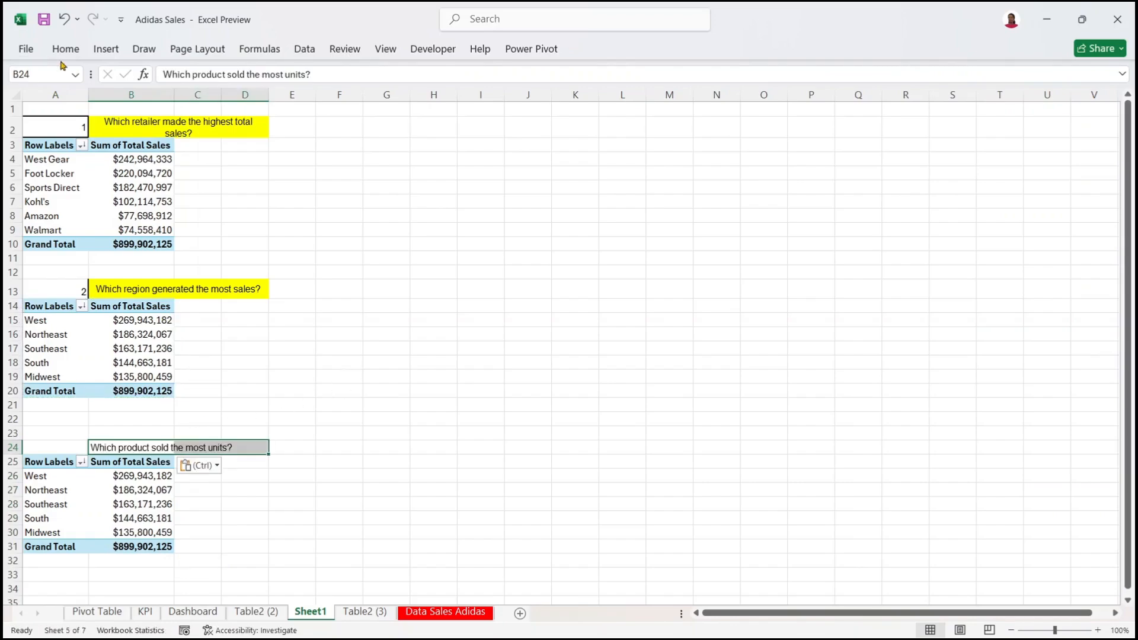
left_click(70, 50)
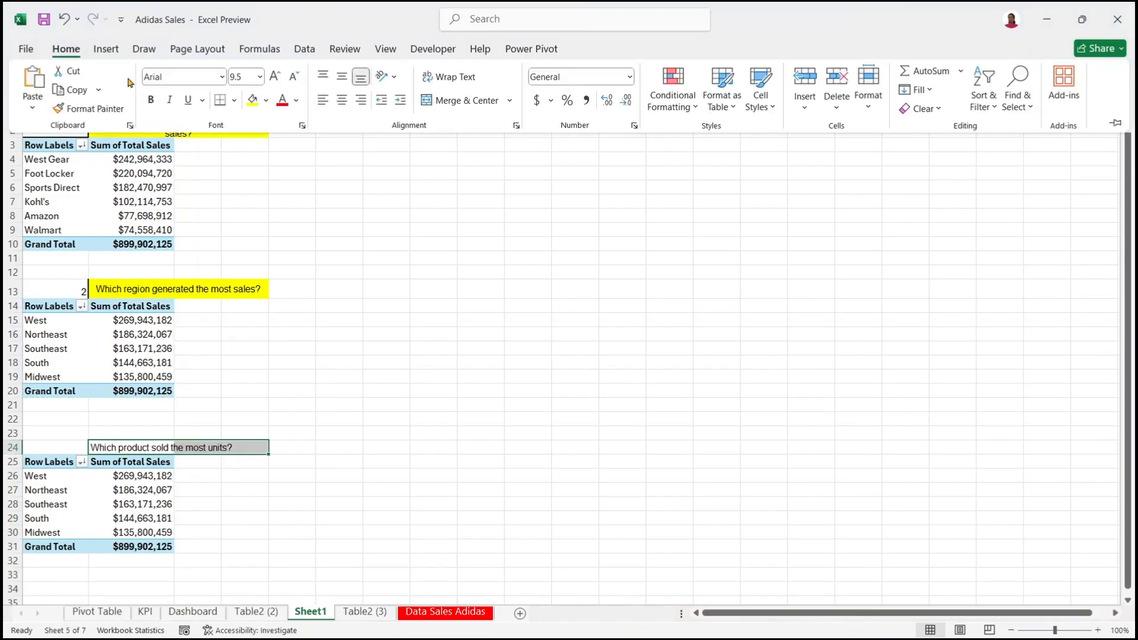
left_click(457, 101)
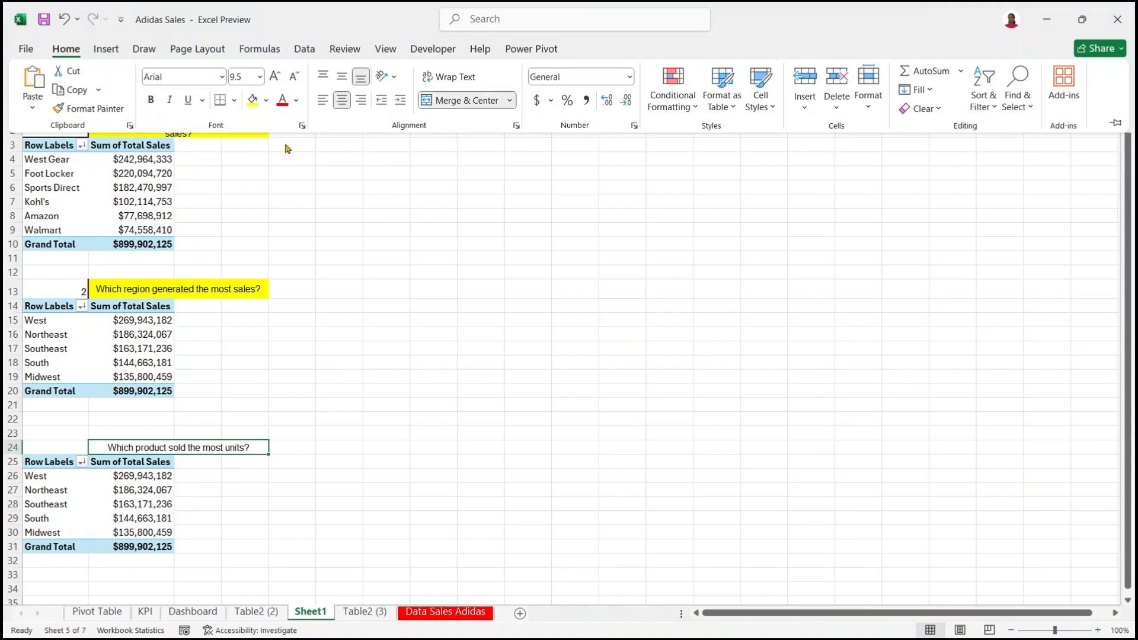
left_click(252, 99)
left_click(45, 441)
left_click(49, 446)
type("3")
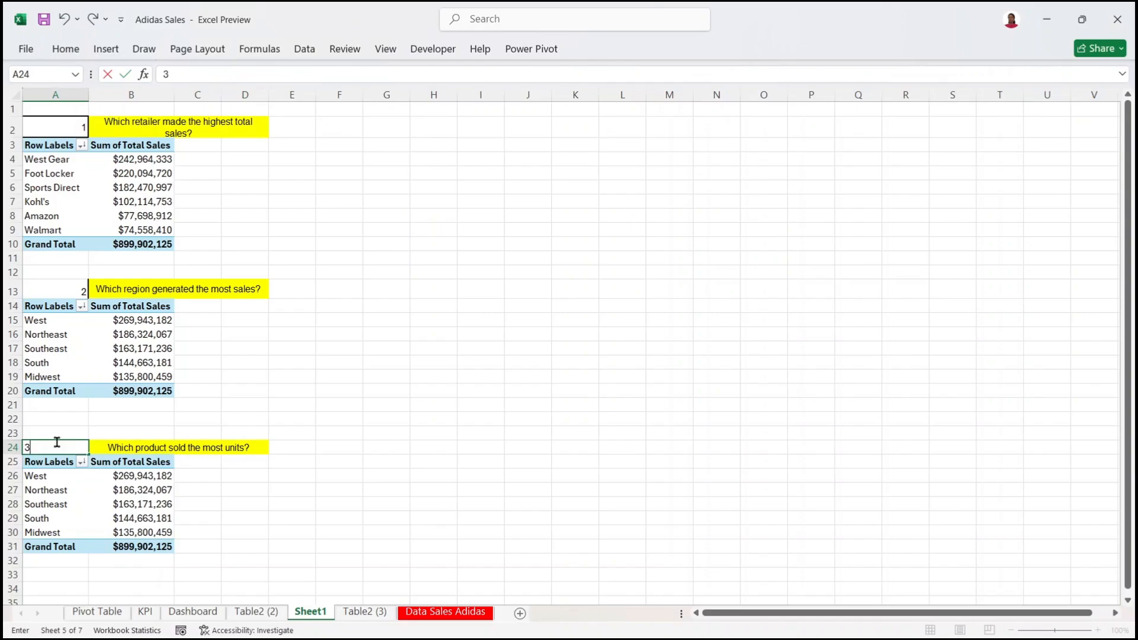
left_click(198, 505)
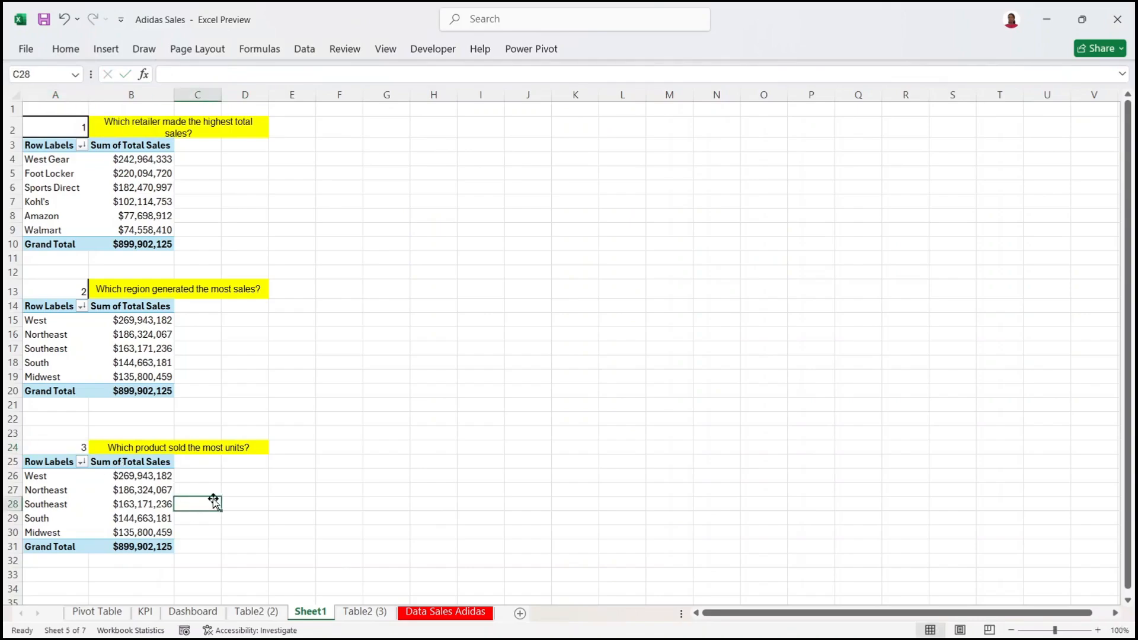
left_click(117, 480)
Step: Switch the third pivot to sum Units Sold by Product, removing Region and Total Sales
left_click(159, 517)
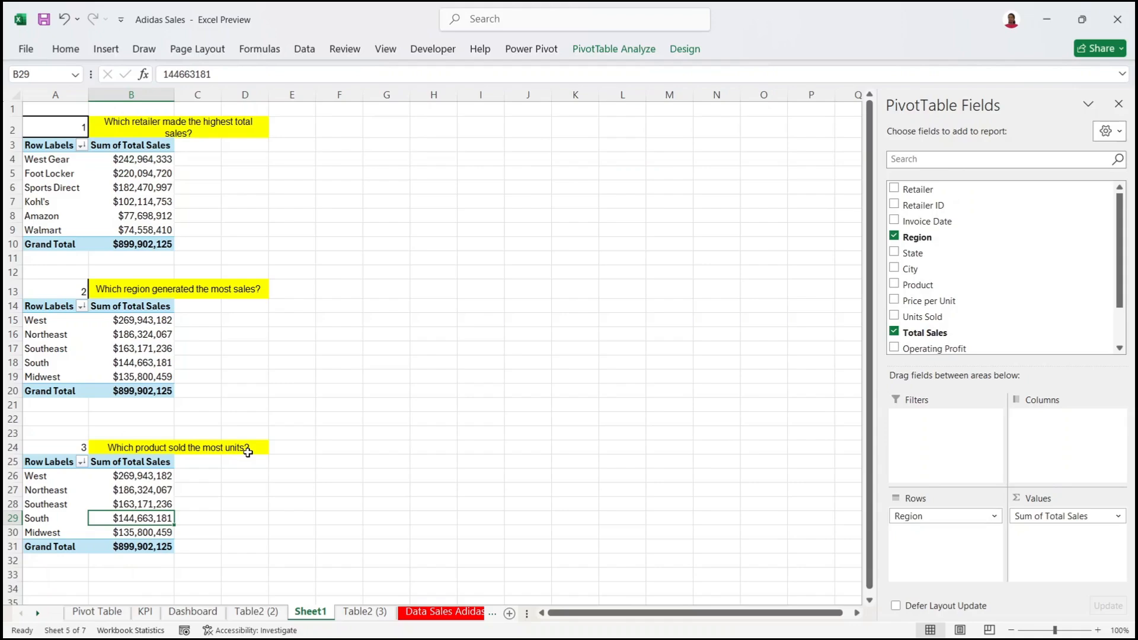
left_click_drag(972, 516, 806, 533)
left_click_drag(1075, 516, 114, 435)
left_click(128, 499)
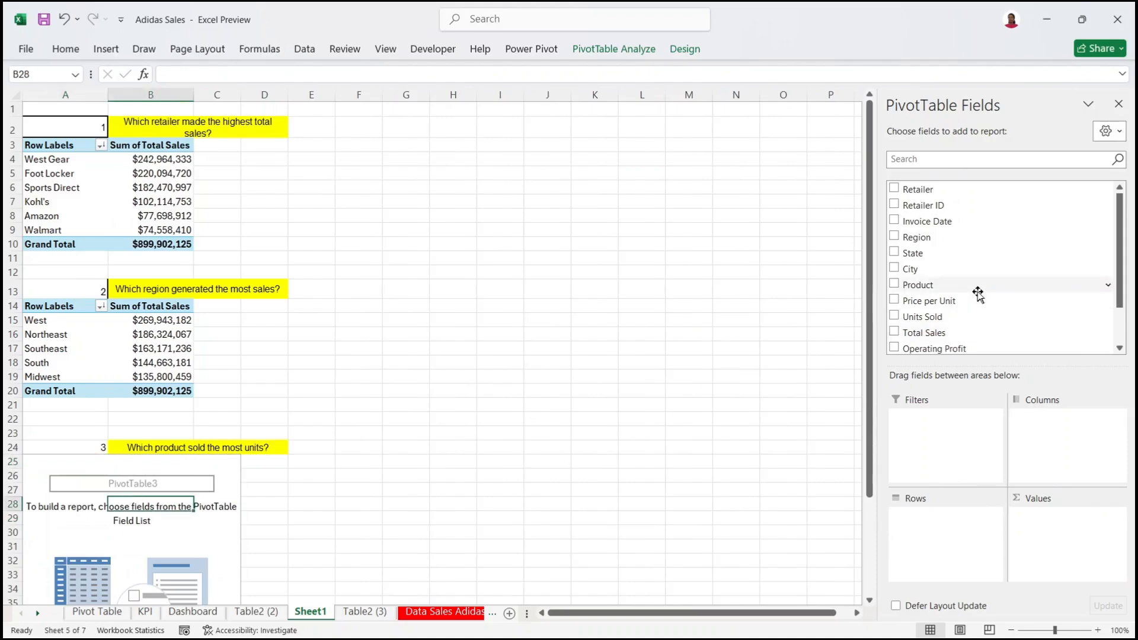
left_click_drag(922, 287, 948, 548)
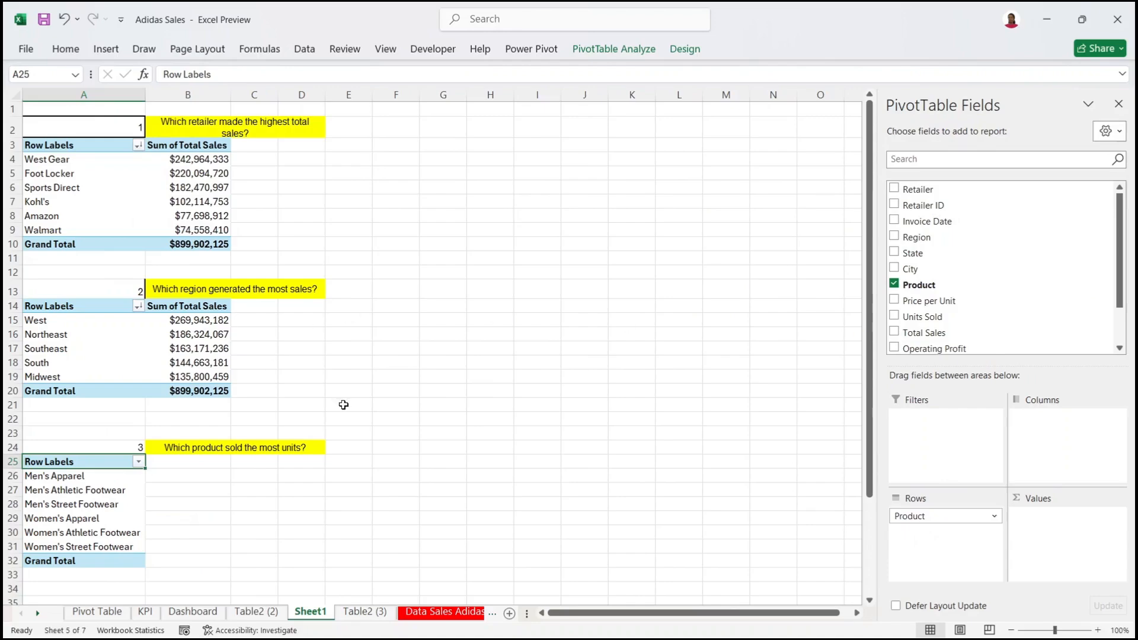
left_click_drag(976, 315, 1078, 550)
Step: Format the Units Sold values as plain Number format and select the whole pivot table
left_click_drag(197, 477, 202, 560)
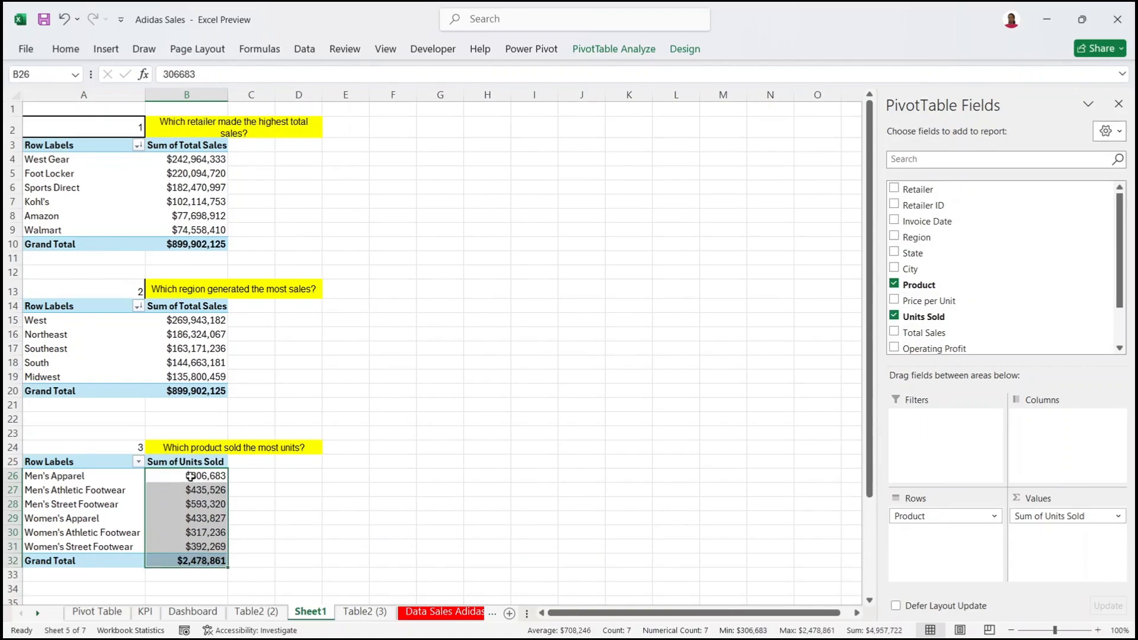
mouse_move(192, 478)
right_click(173, 484)
left_click(235, 251)
left_click(72, 135)
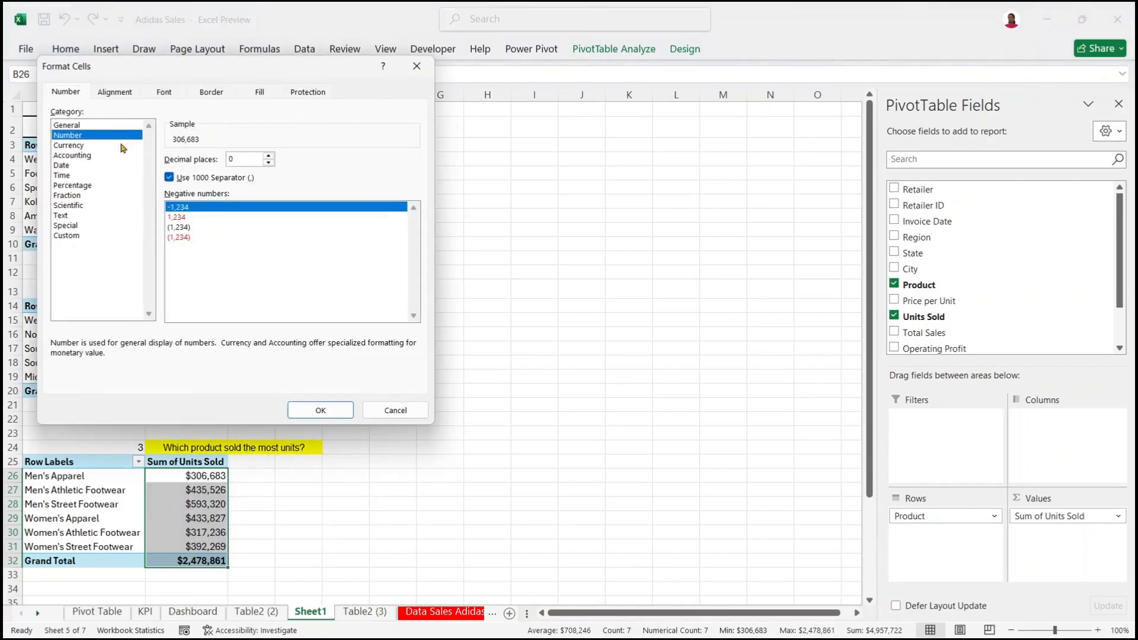
left_click(326, 409)
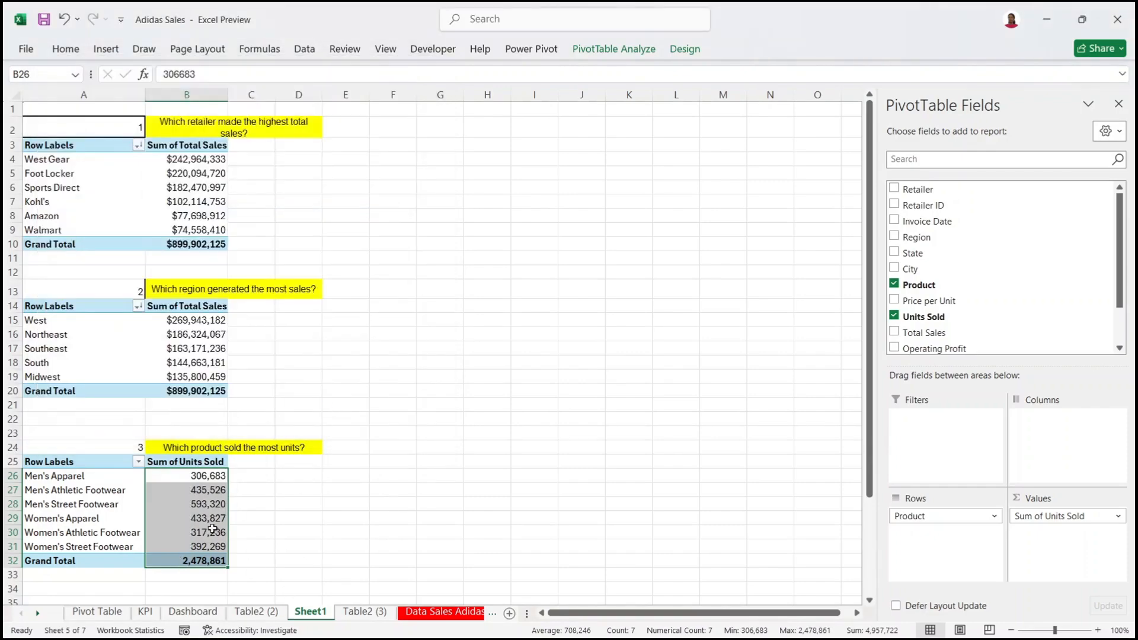
scroll(841, 395, "down", 3)
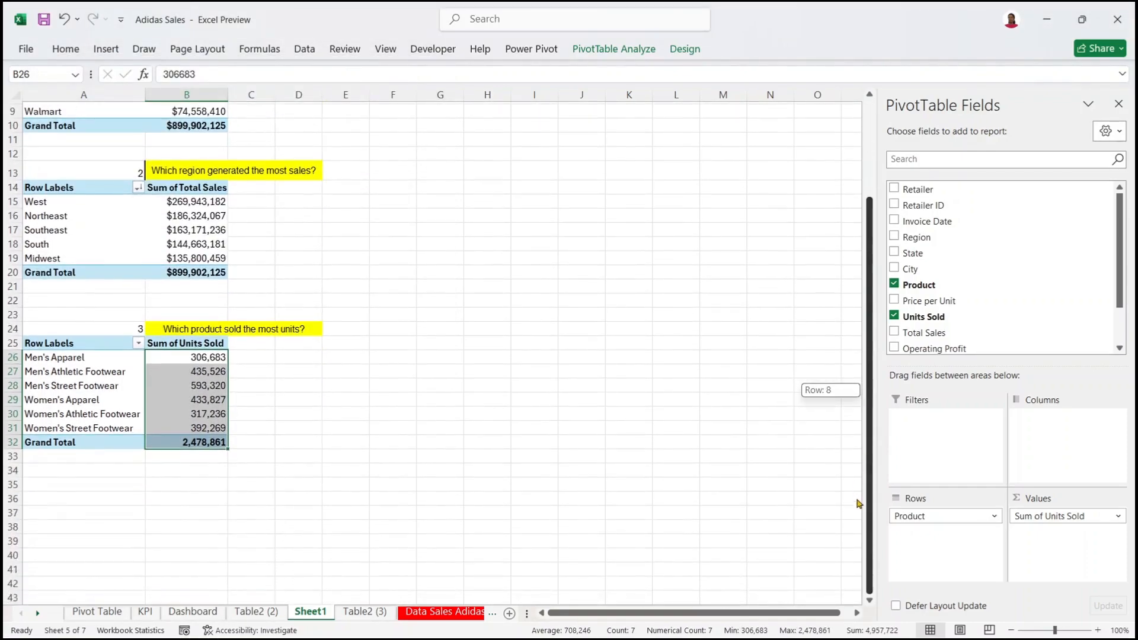
left_click_drag(52, 347, 204, 443)
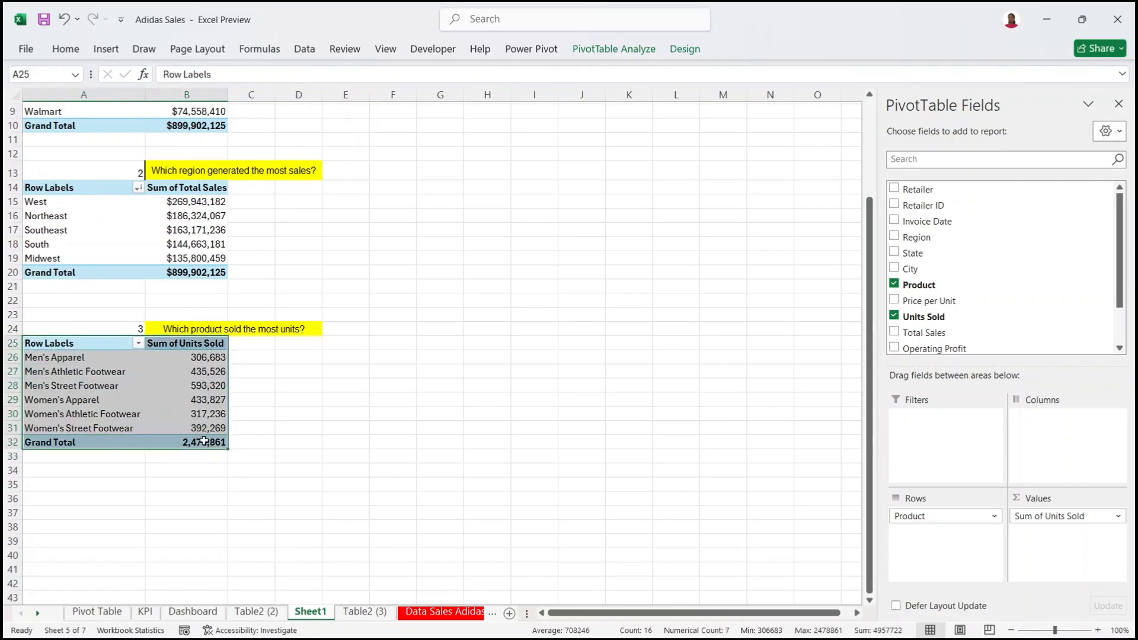
Step: Copy the Units Sold pivot to A38 and remove its Product and Units Sold fields
key("ctrl+c")
left_click(81, 514)
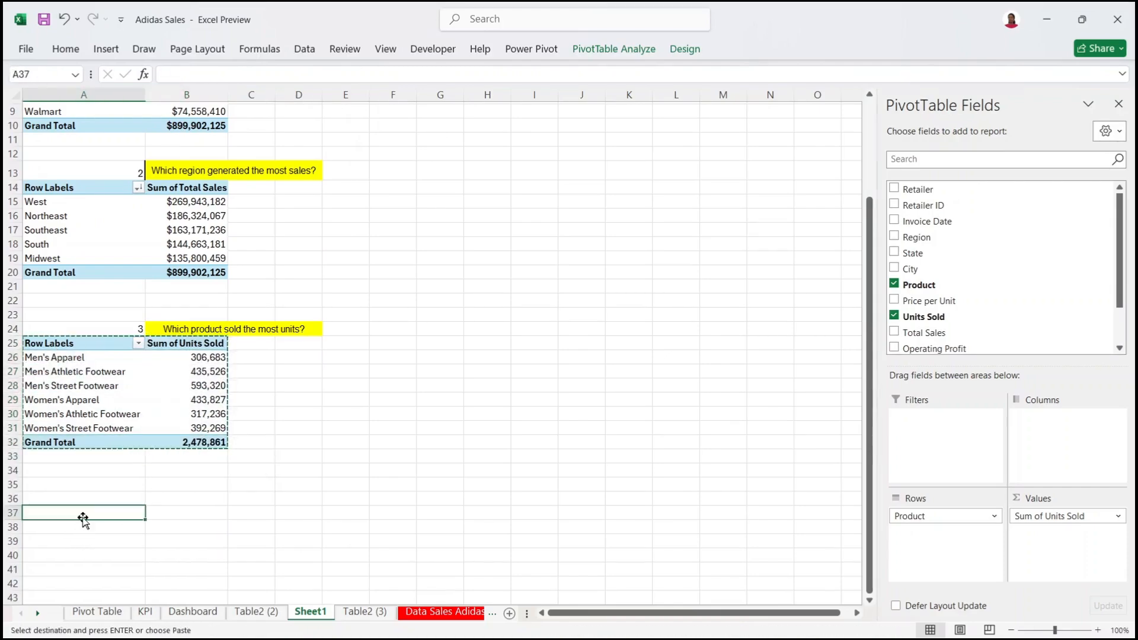
left_click(86, 526)
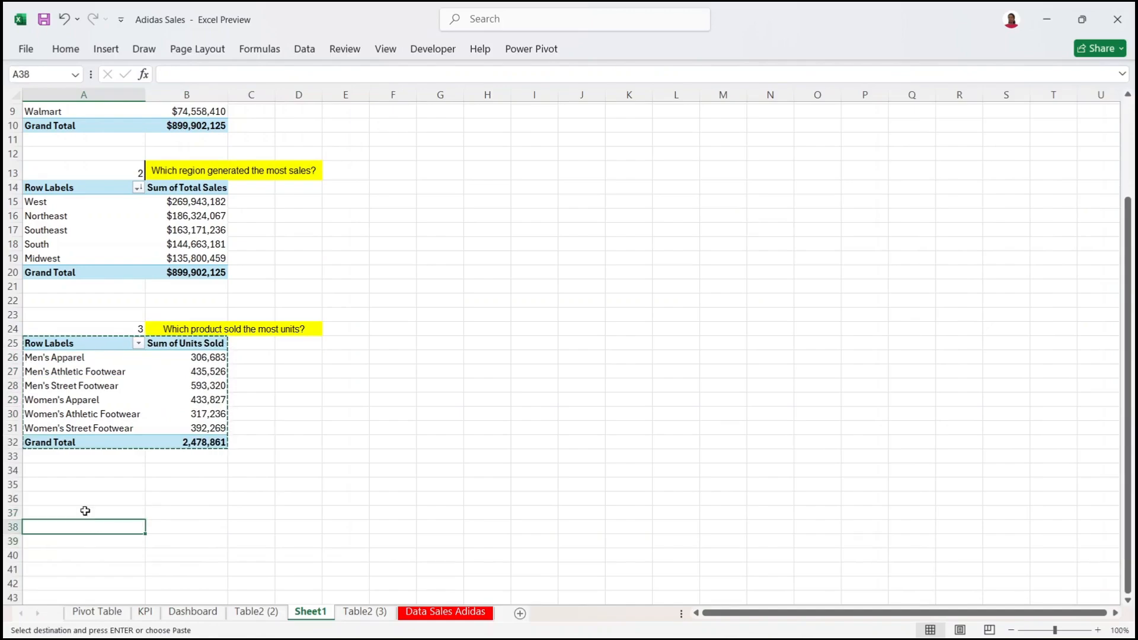
key("ctrl+v")
left_click_drag(914, 516, 642, 535)
left_click_drag(1061, 516, 832, 365)
scroll(832, 365, "down", 4)
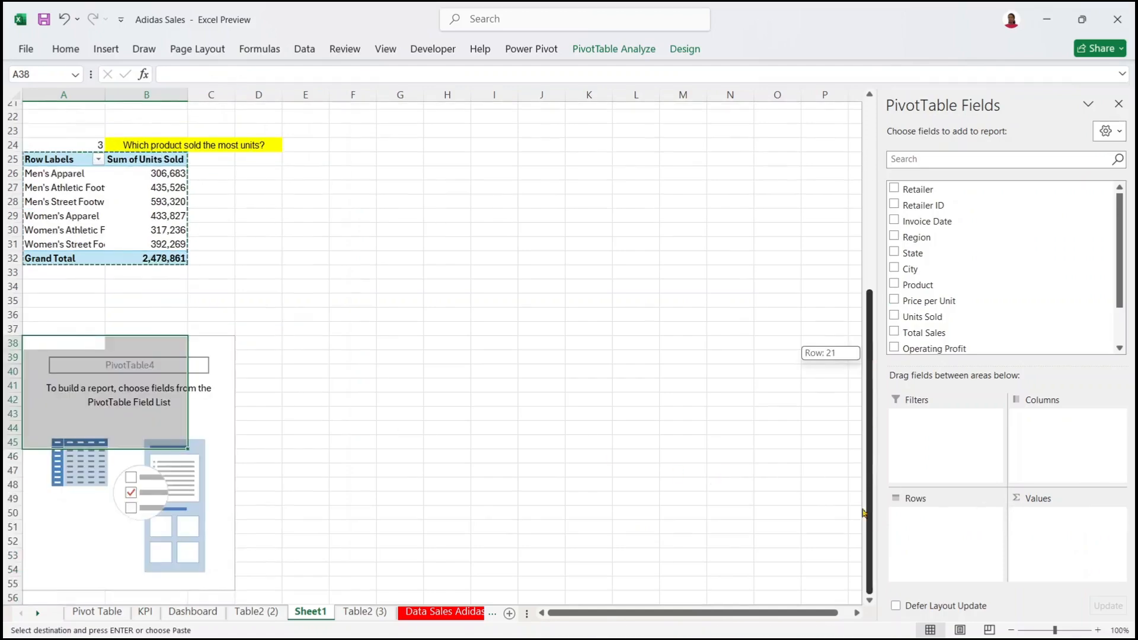
left_click(149, 360)
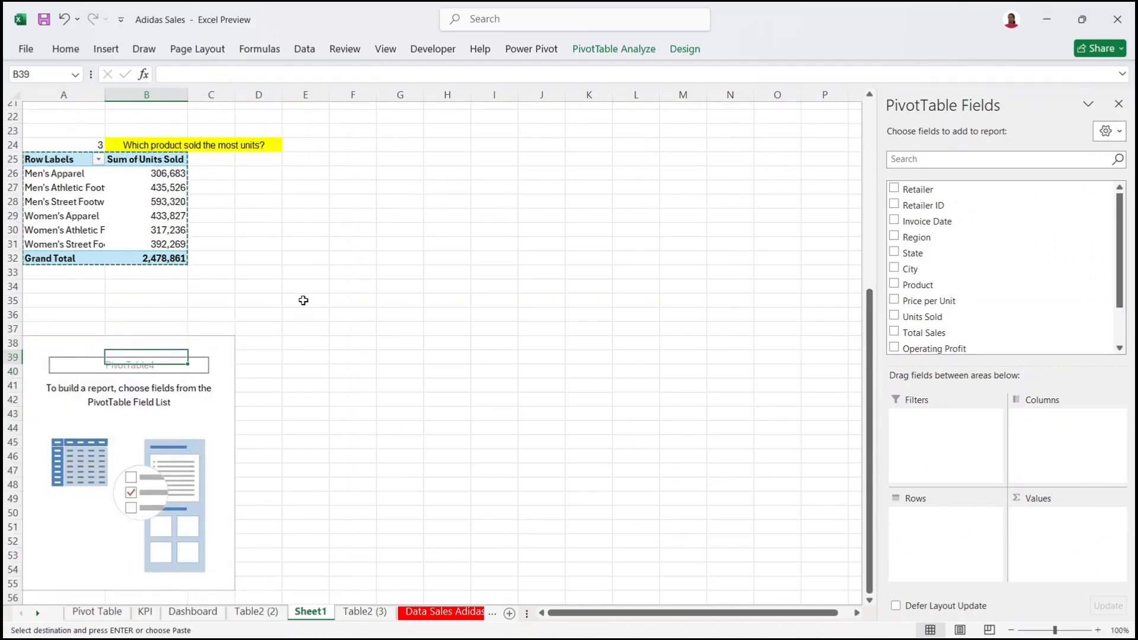
Step: Make row 37 taller to fit the question 4 heading
left_click_drag(13, 336, 13, 347)
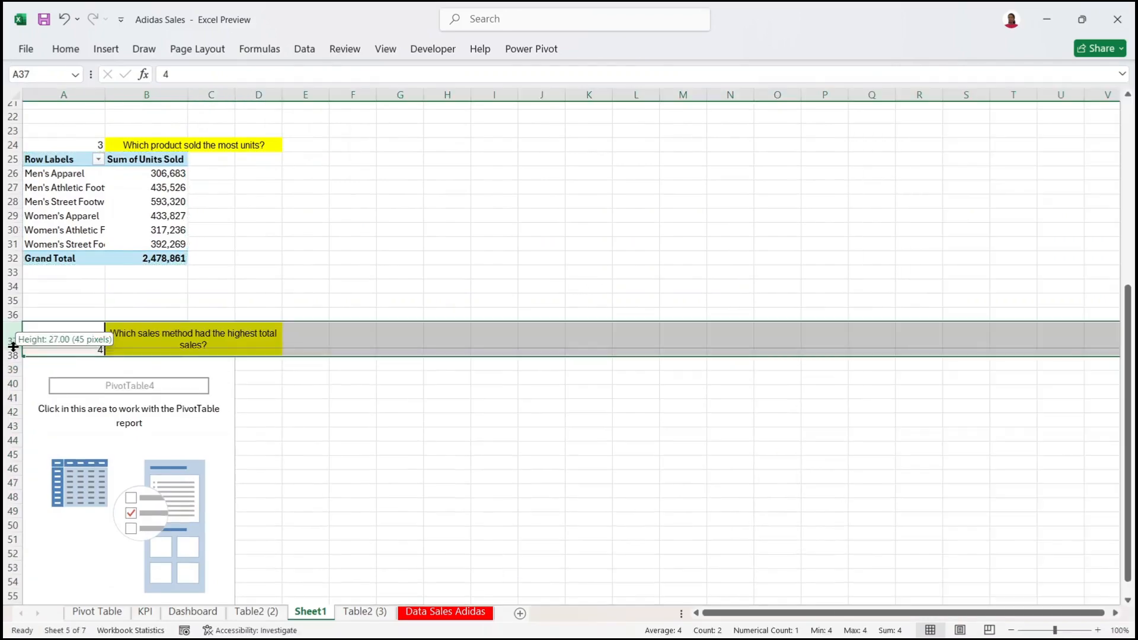
left_click(175, 371)
left_click(181, 416)
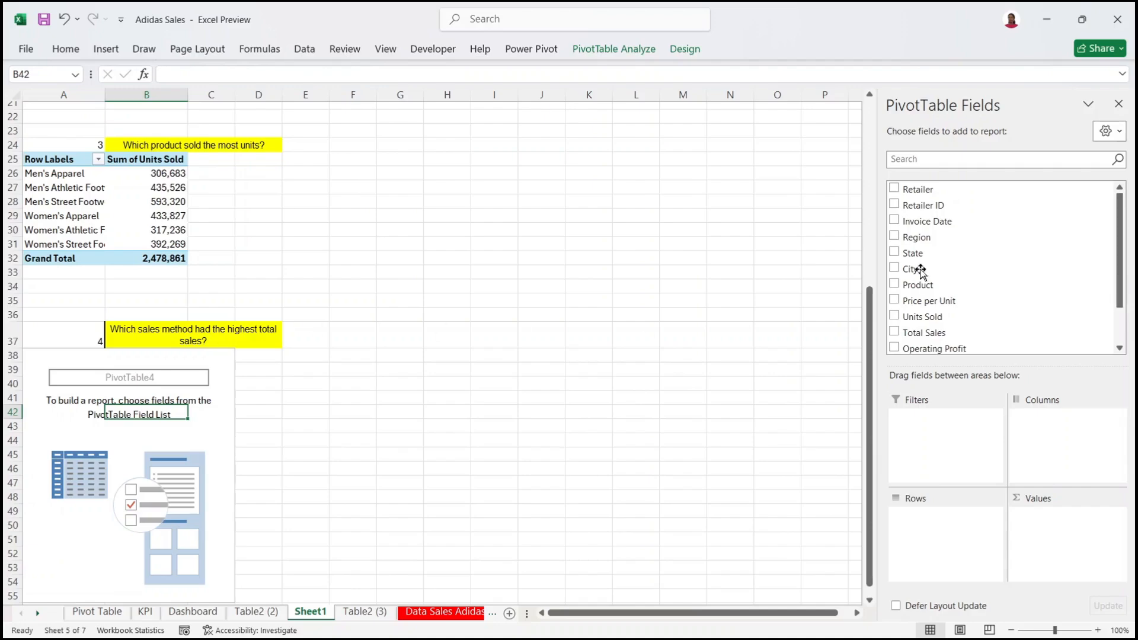
Step: Sum Total Sales by Sales Method in the fourth pivot table
scroll(1124, 251, "down", 2)
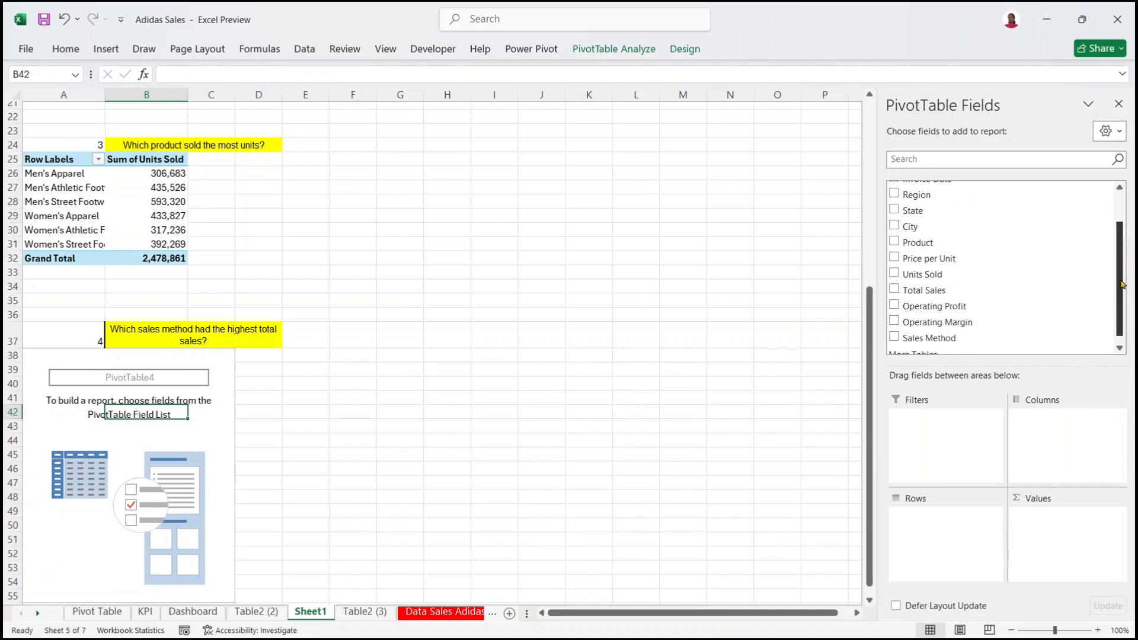
left_click_drag(946, 329, 972, 528)
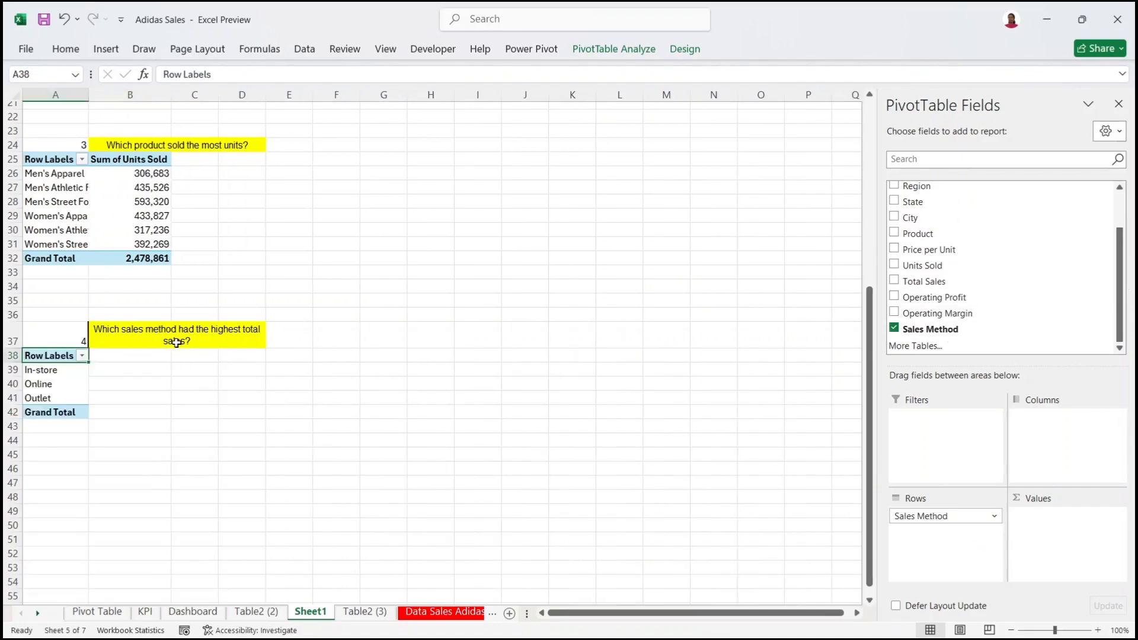
left_click_drag(938, 281, 1090, 547)
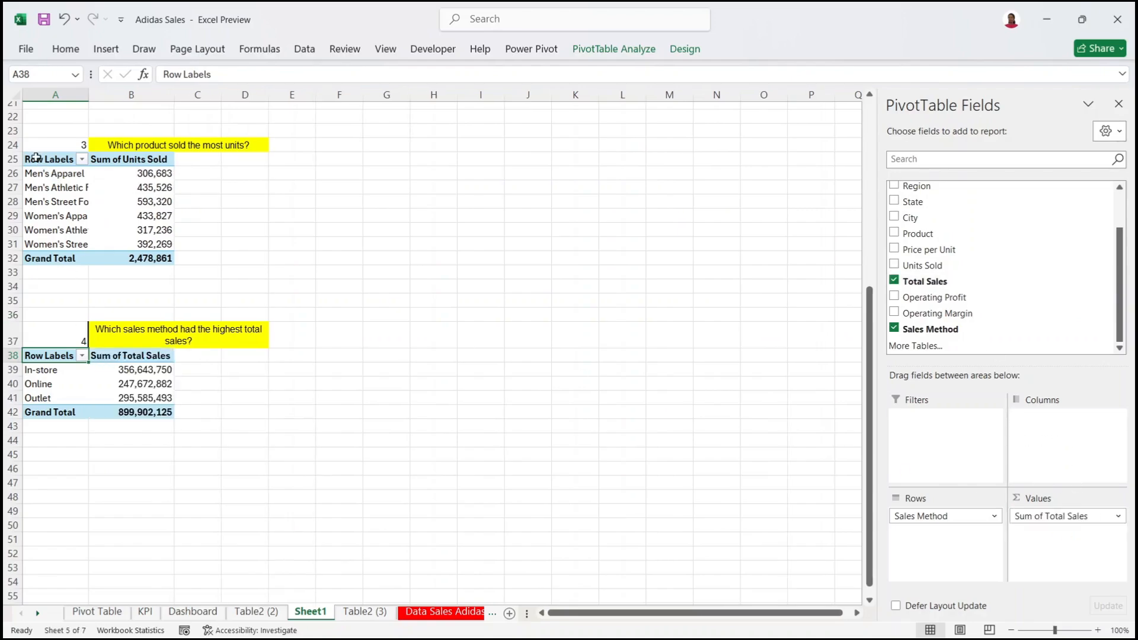
Step: Review the earlier pivot tables, then select the sales method Total Sales values
left_click_drag(35, 160, 148, 258)
left_click_drag(868, 403, 869, 286)
left_click_drag(34, 198, 142, 280)
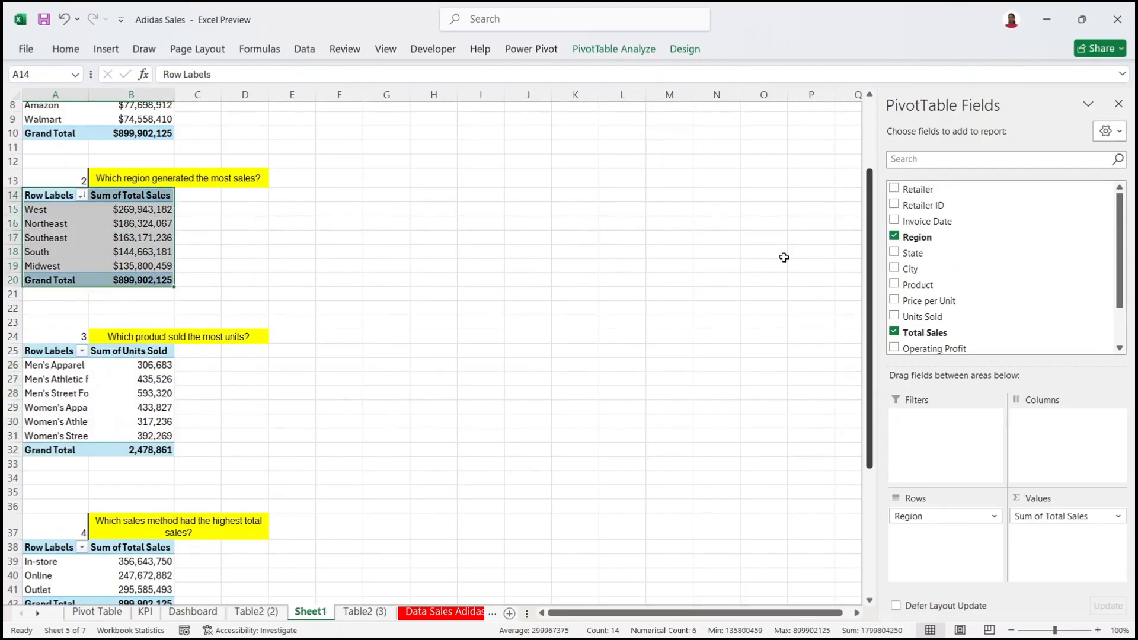
left_click_drag(864, 259, 880, 491)
left_click_drag(50, 146, 150, 248)
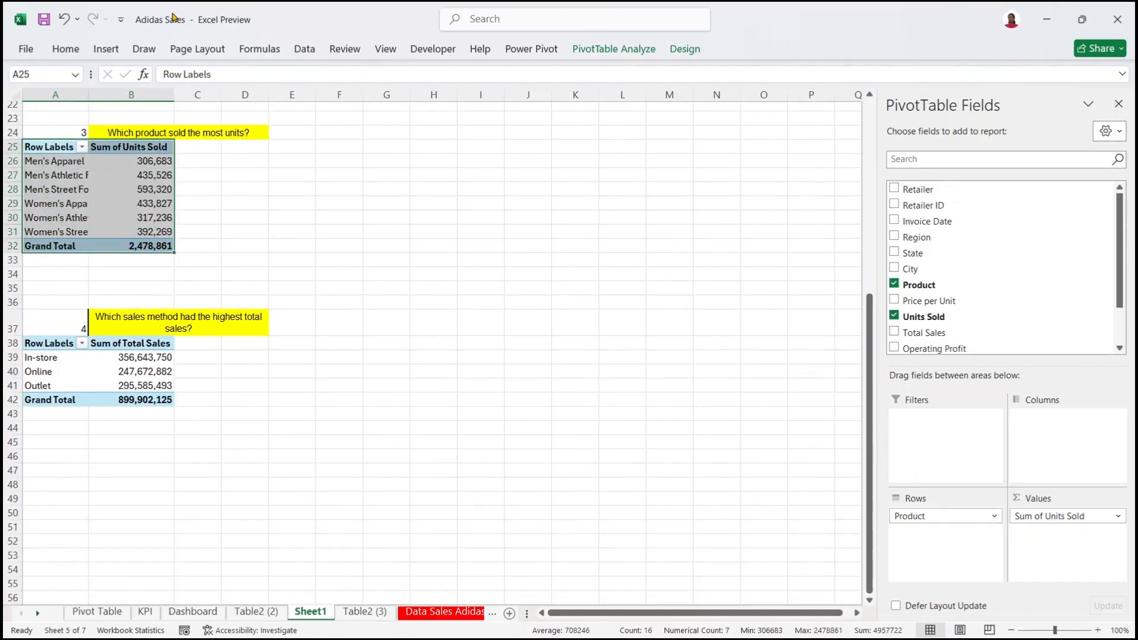
left_click(148, 371)
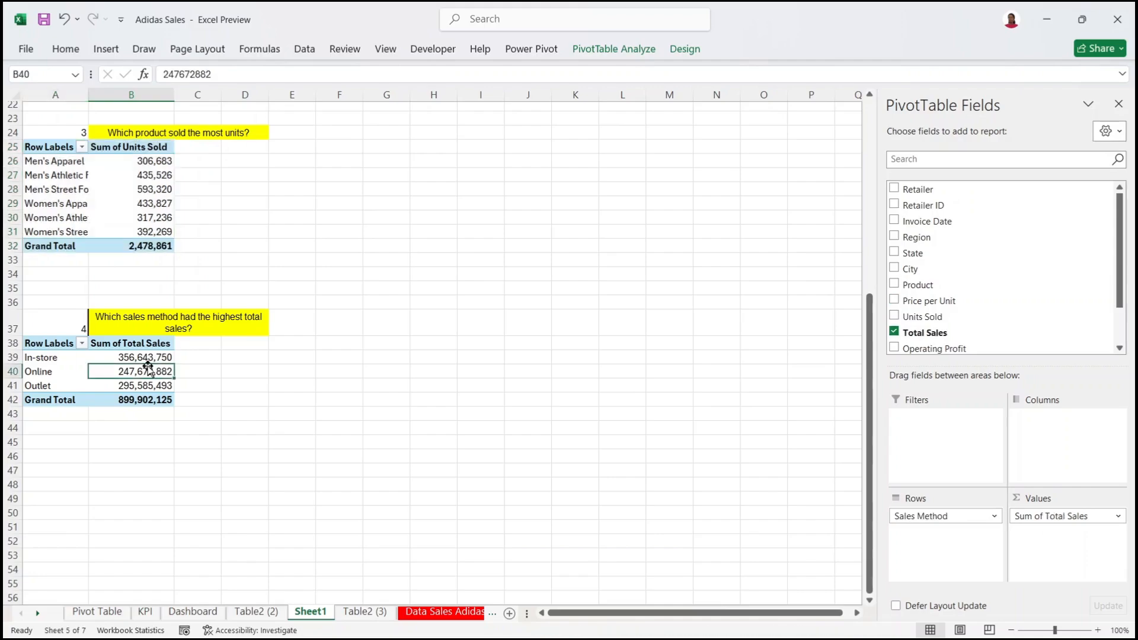
left_click_drag(135, 355, 133, 415)
Step: Format the sales method totals as $ currency with 0 decimal places
right_click(131, 371)
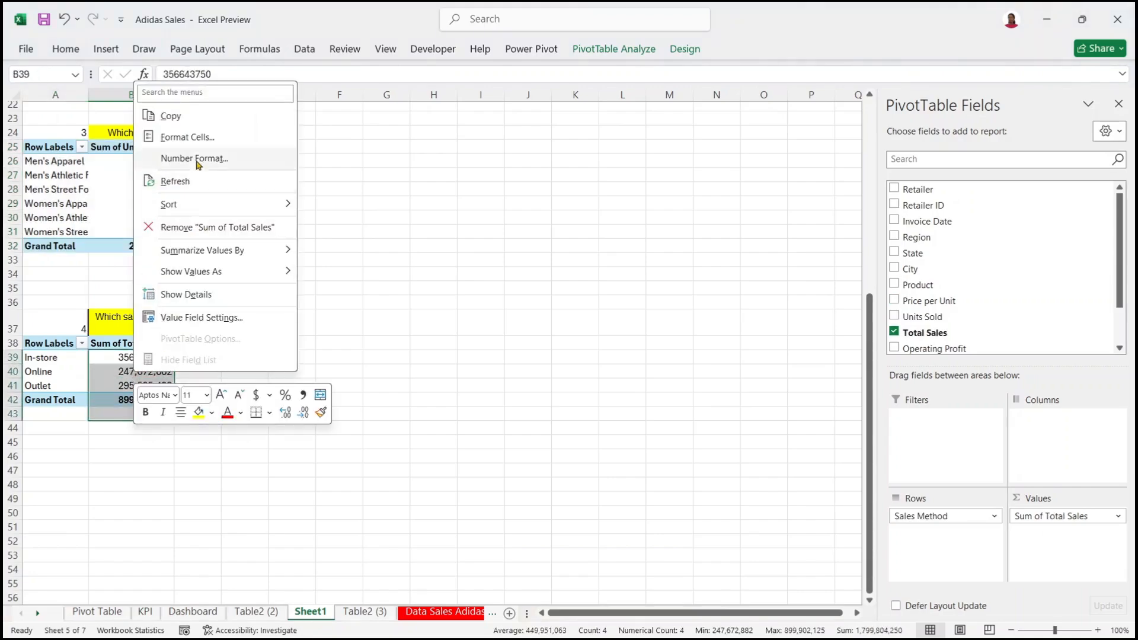
key("Escape")
key("ctrl+1")
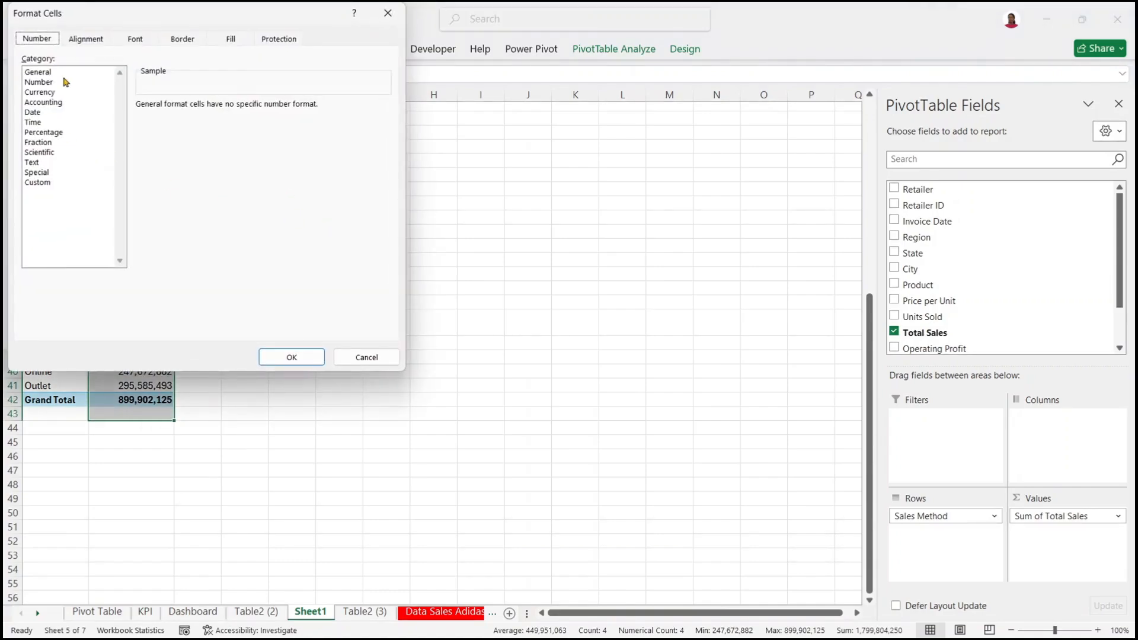
left_click(41, 93)
left_click(240, 110)
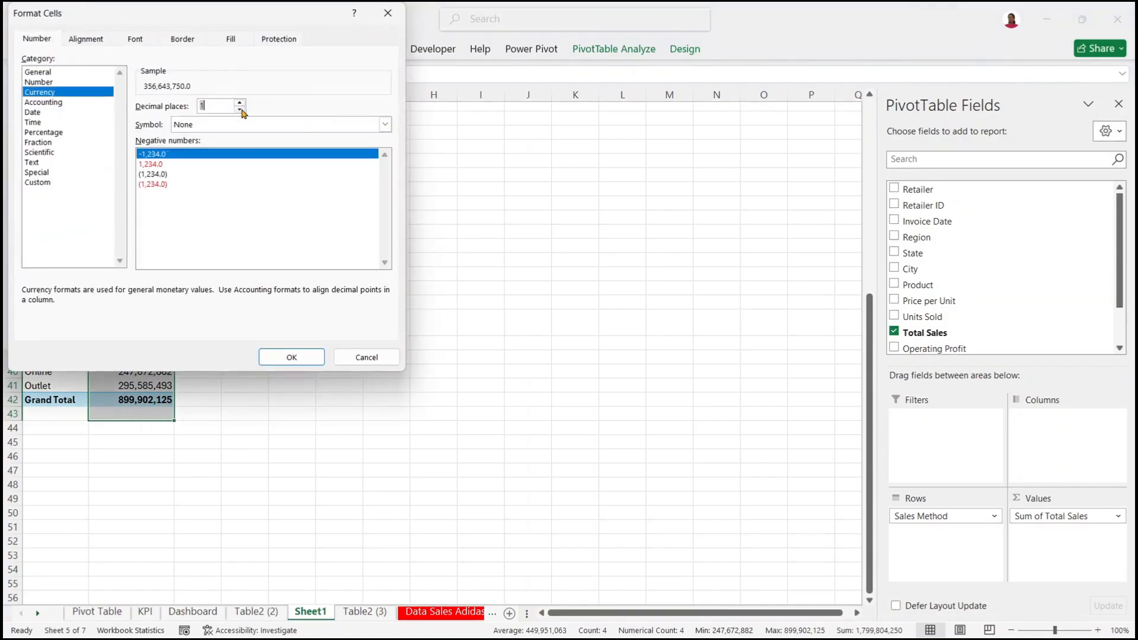
left_click(292, 357)
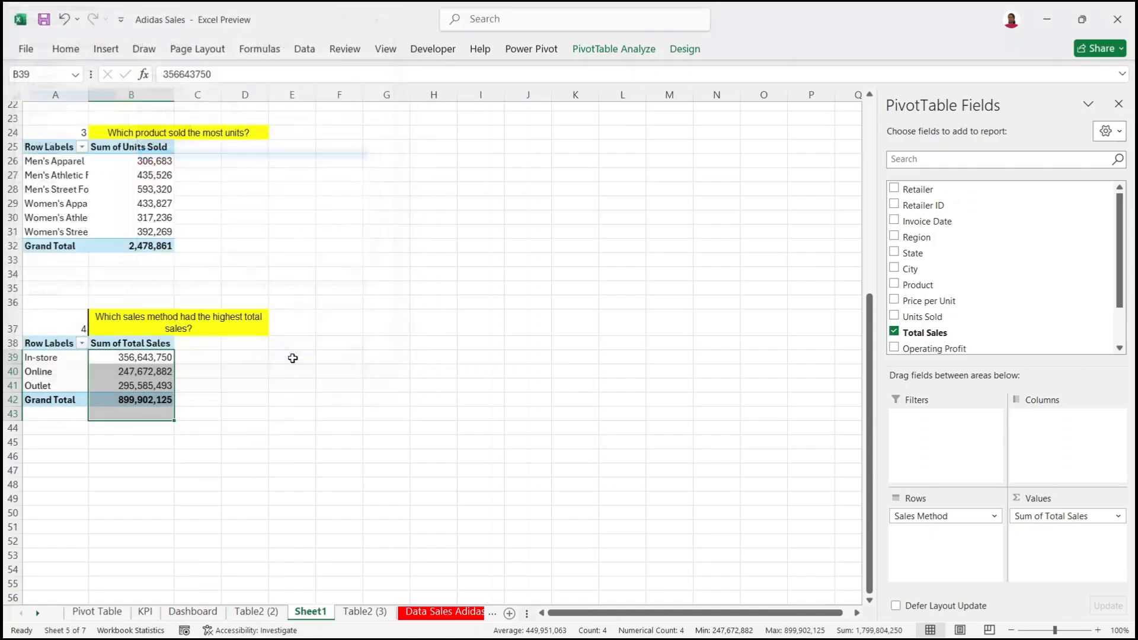
right_click(130, 376)
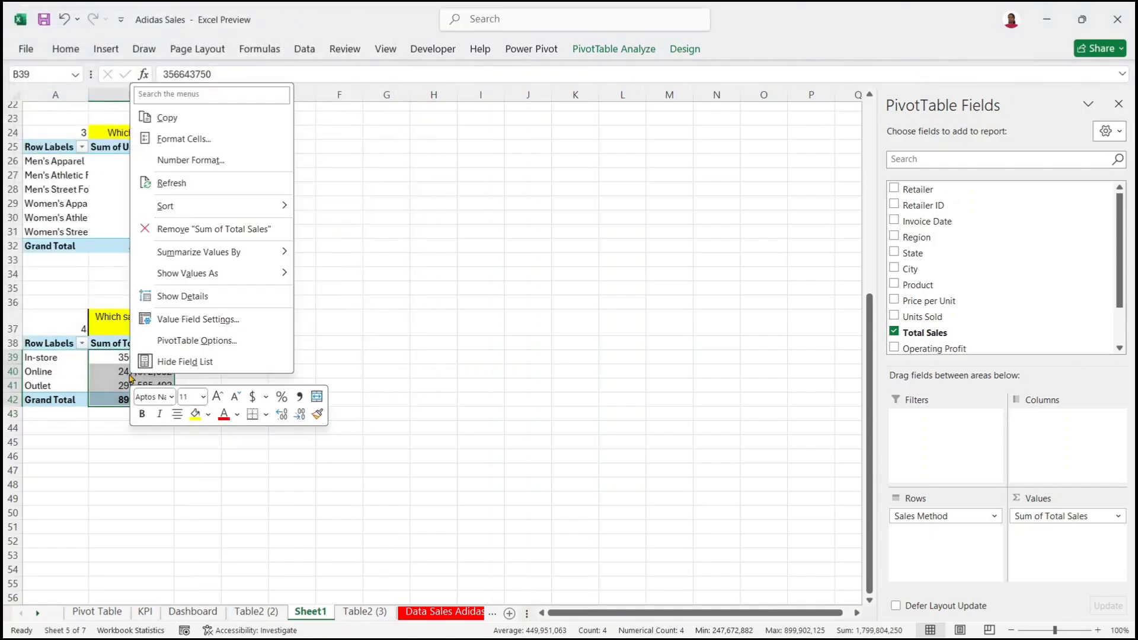
left_click(191, 159)
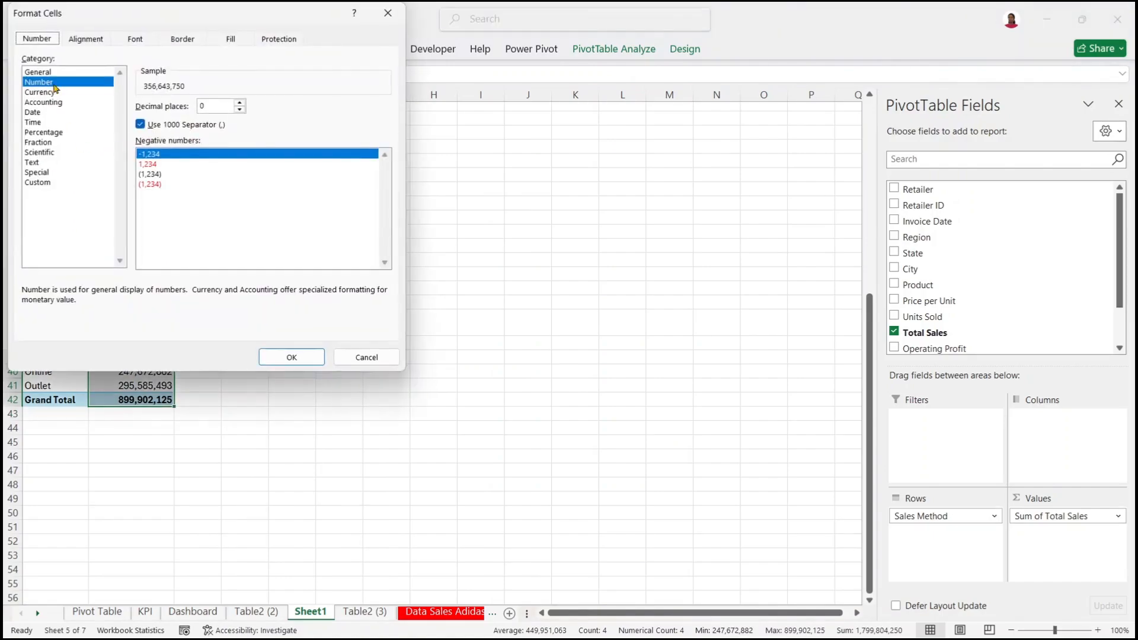
left_click(57, 93)
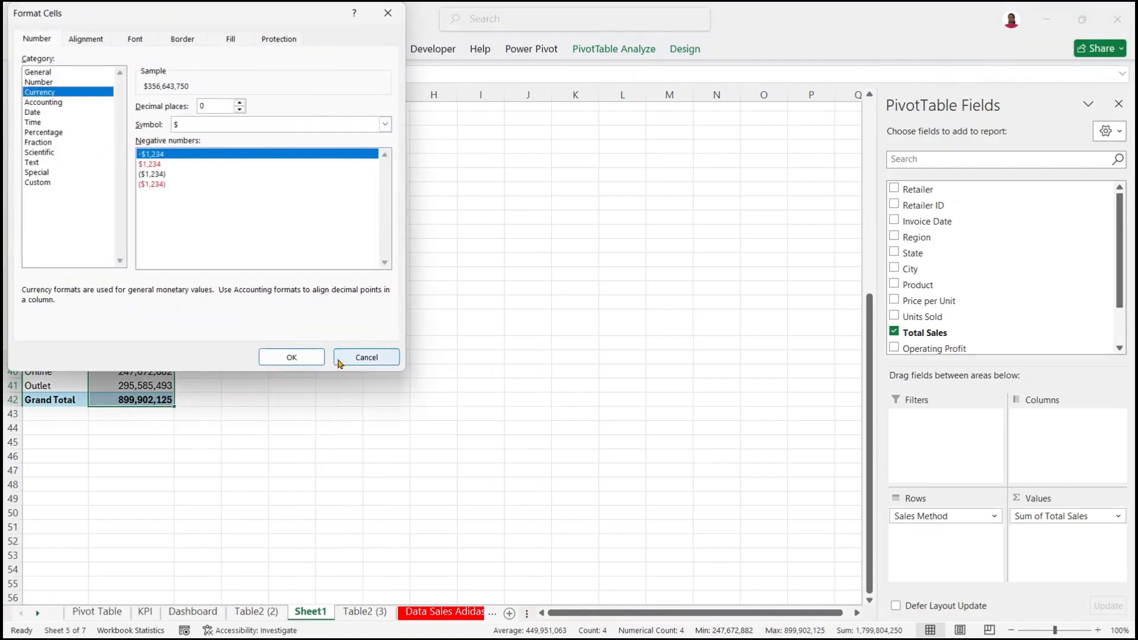
left_click(291, 357)
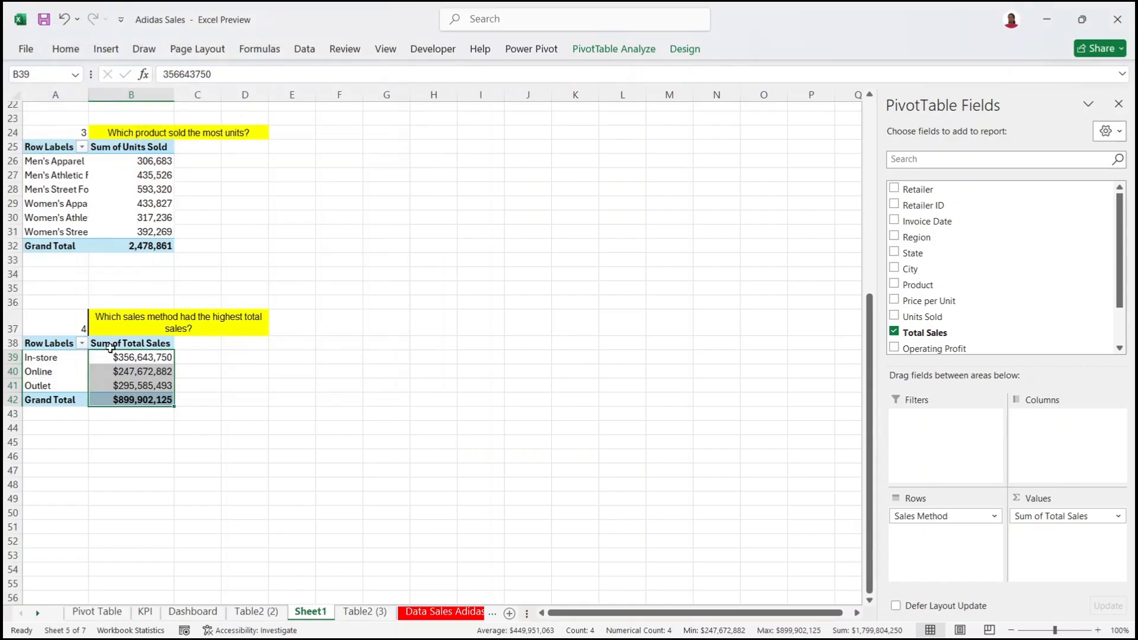
Step: Select the whole sales method pivot table and copy it
left_click(133, 389)
left_click(215, 385)
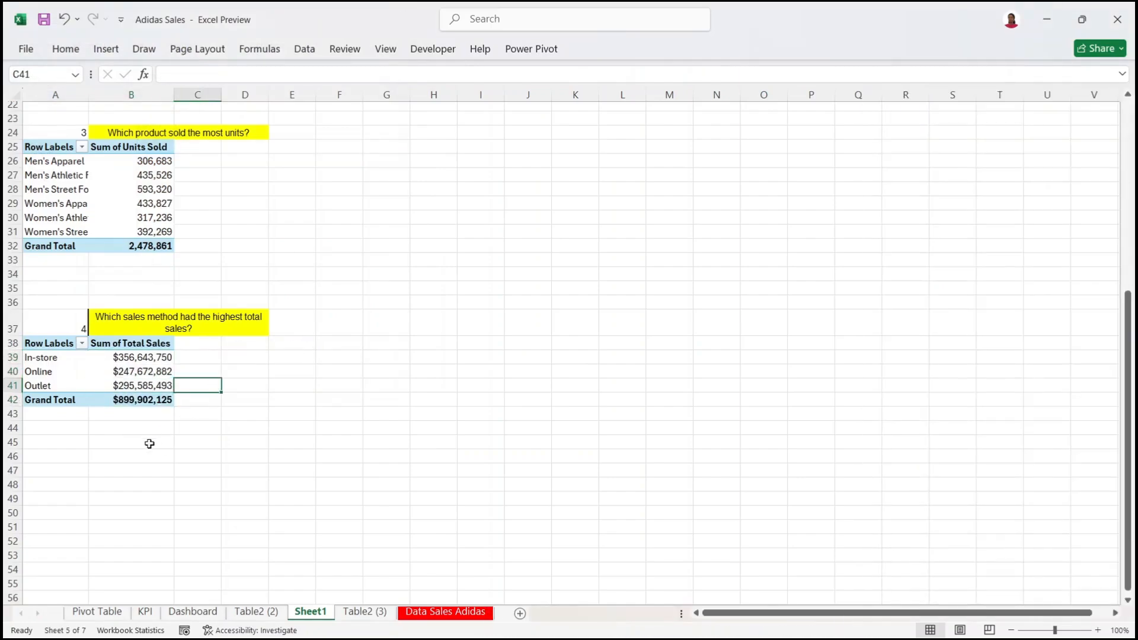
left_click(128, 426)
left_click_drag(37, 348, 146, 403)
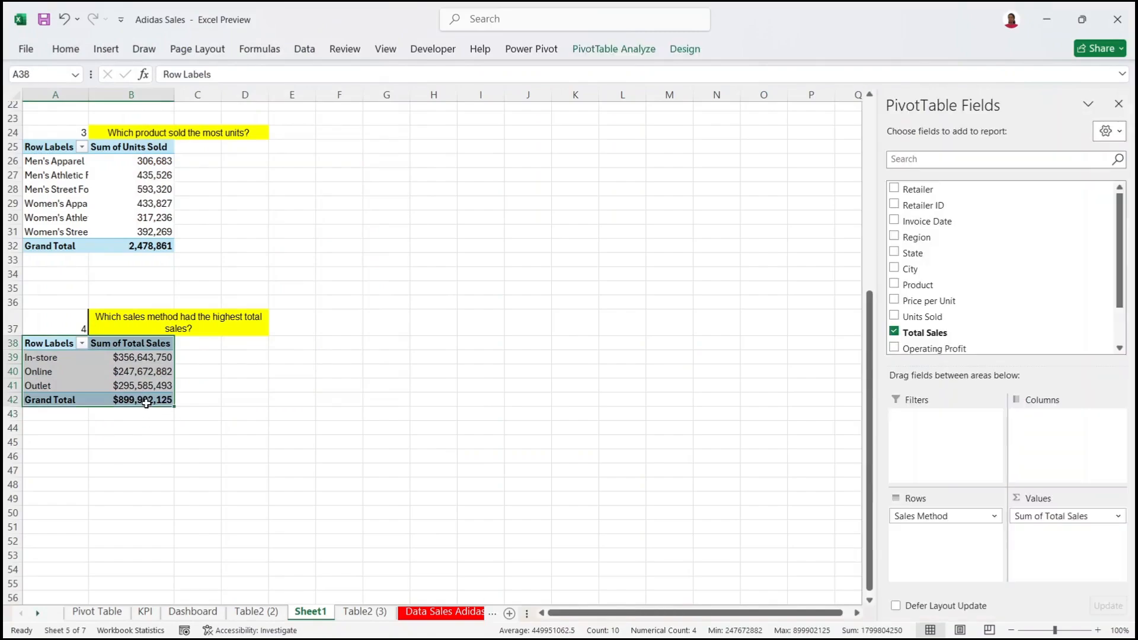
key("ctrl+c")
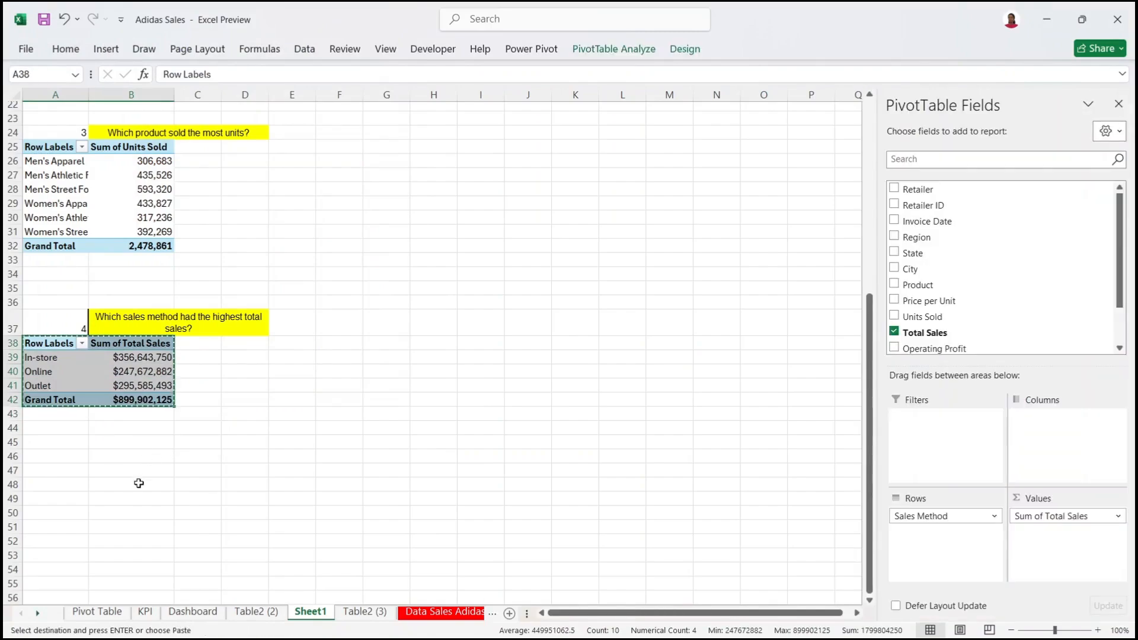
Step: Paste the sales method pivot at A48 and remove its Sales Method and Total Sales fields
left_click(73, 493)
left_click(71, 487)
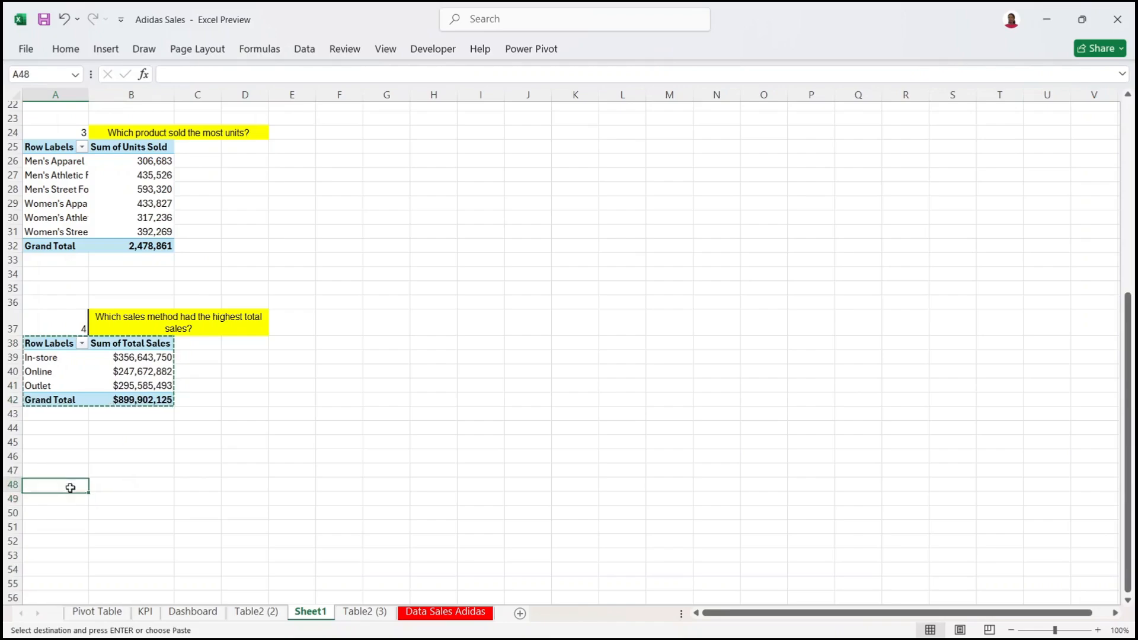
key("ctrl+v")
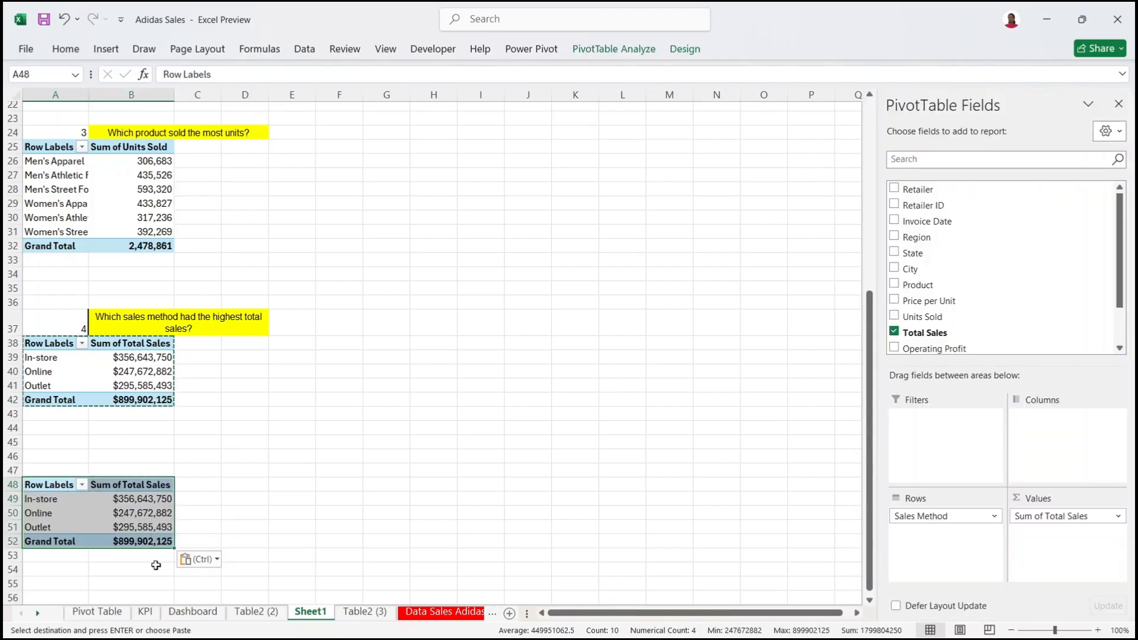
left_click_drag(932, 516, 836, 521)
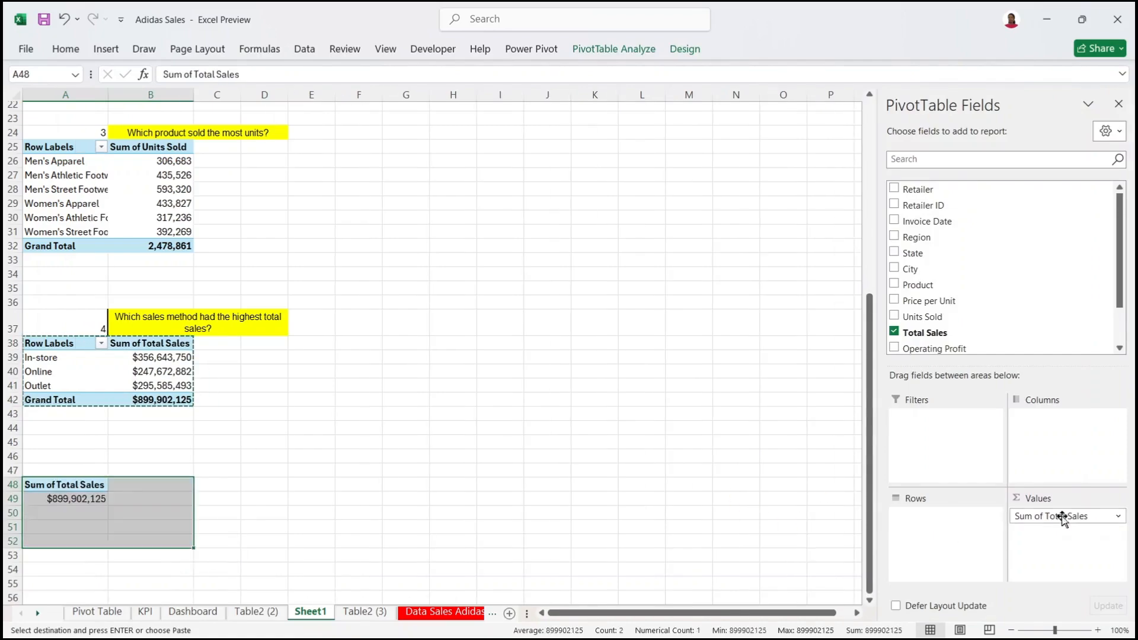
left_click_drag(1032, 520, 691, 515)
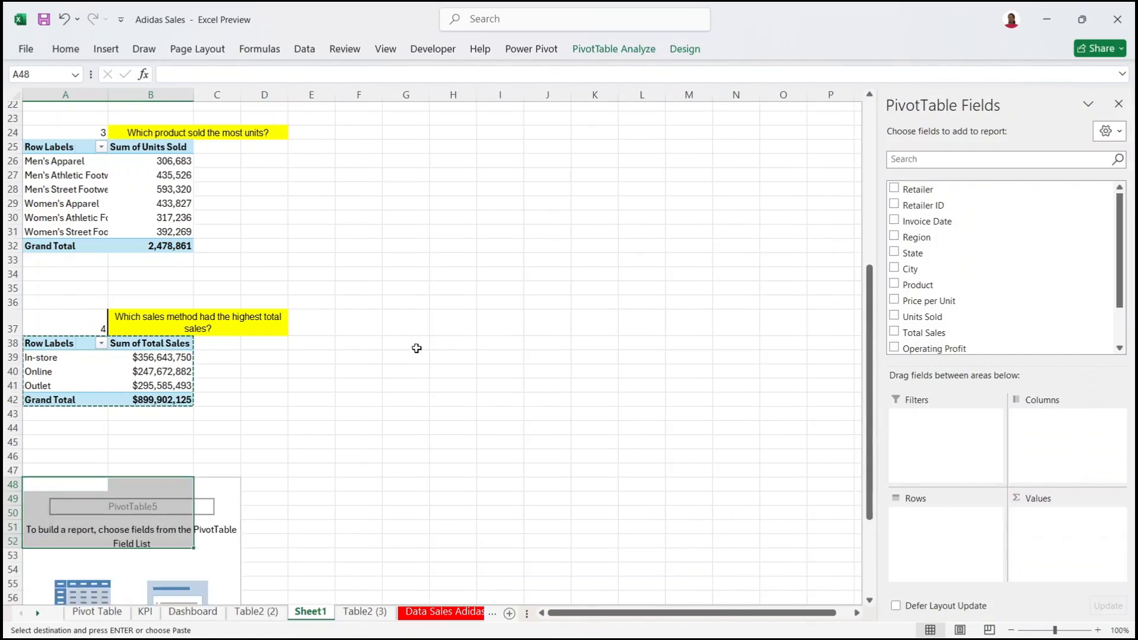
left_click_drag(869, 379, 817, 516)
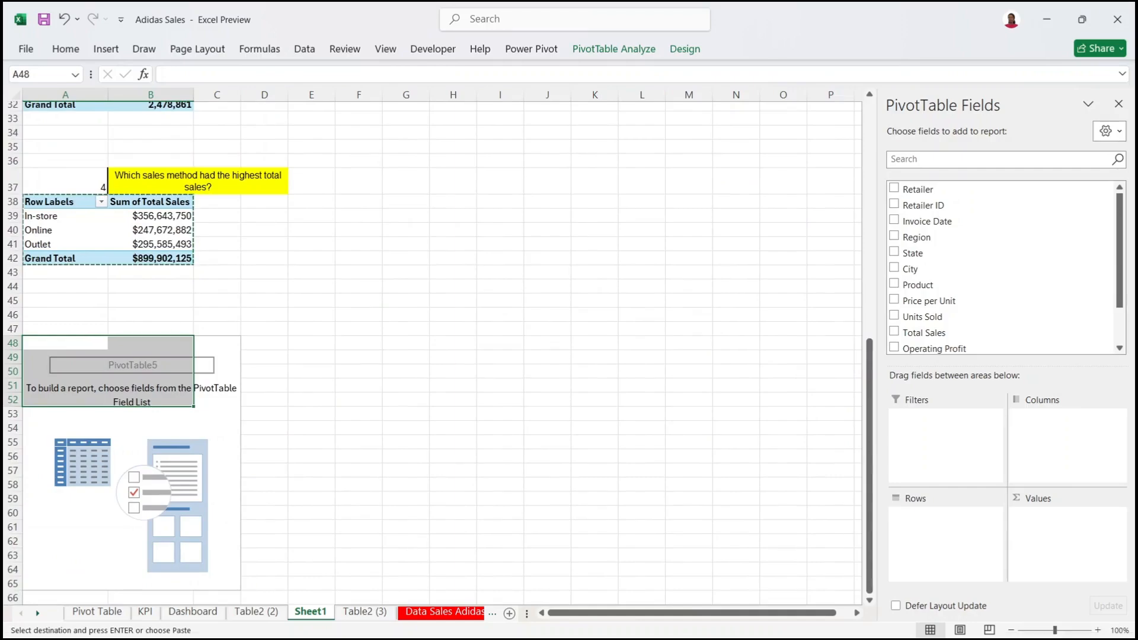
Step: In Word, select question 5's text, 'What is the monthly sales trend over time?'
mouse_move(533, 639)
left_click(794, 539)
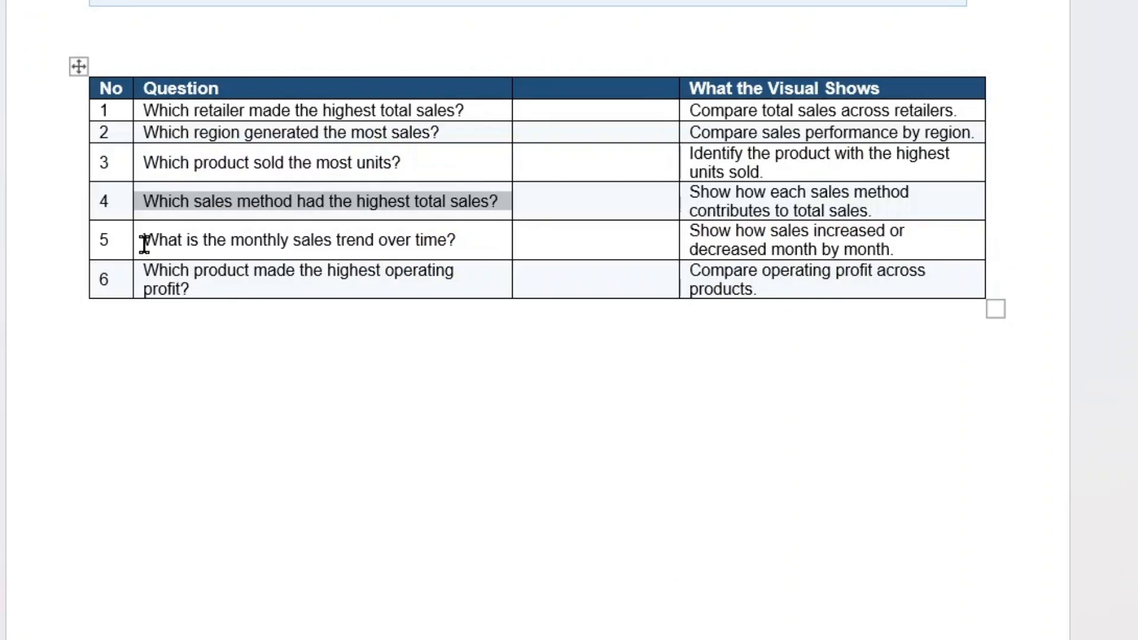
left_click_drag(341, 244, 473, 244)
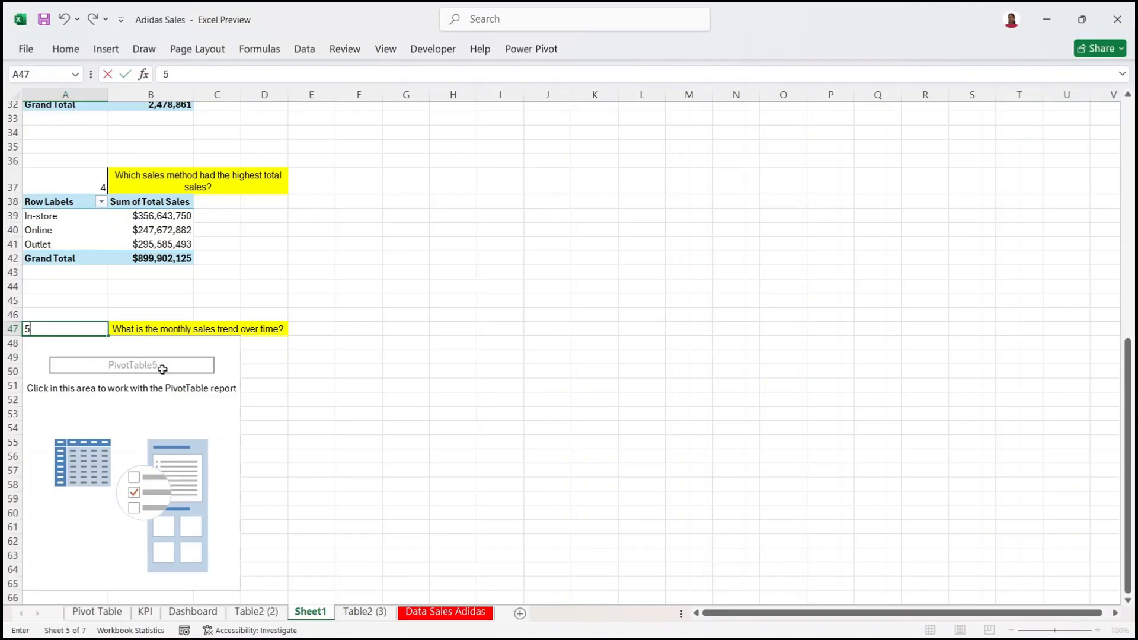
Step: Confirm question 5's number and label in row 47, then go to the Table2 (3) data sheet
key("Right")
left_click(152, 345)
left_click(180, 355)
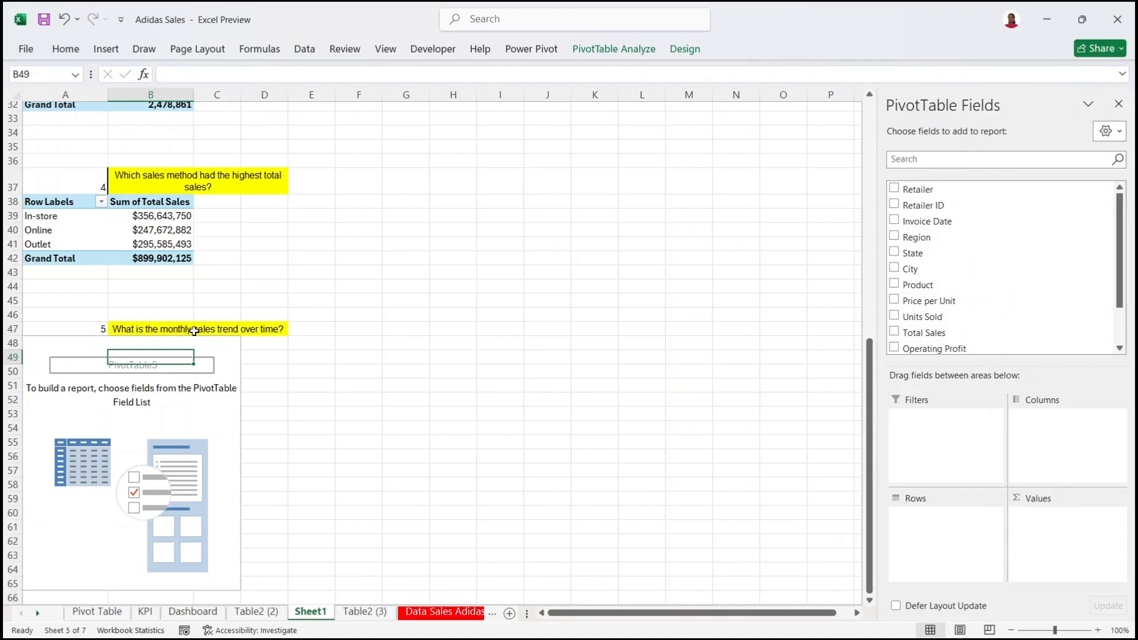
left_click(193, 331)
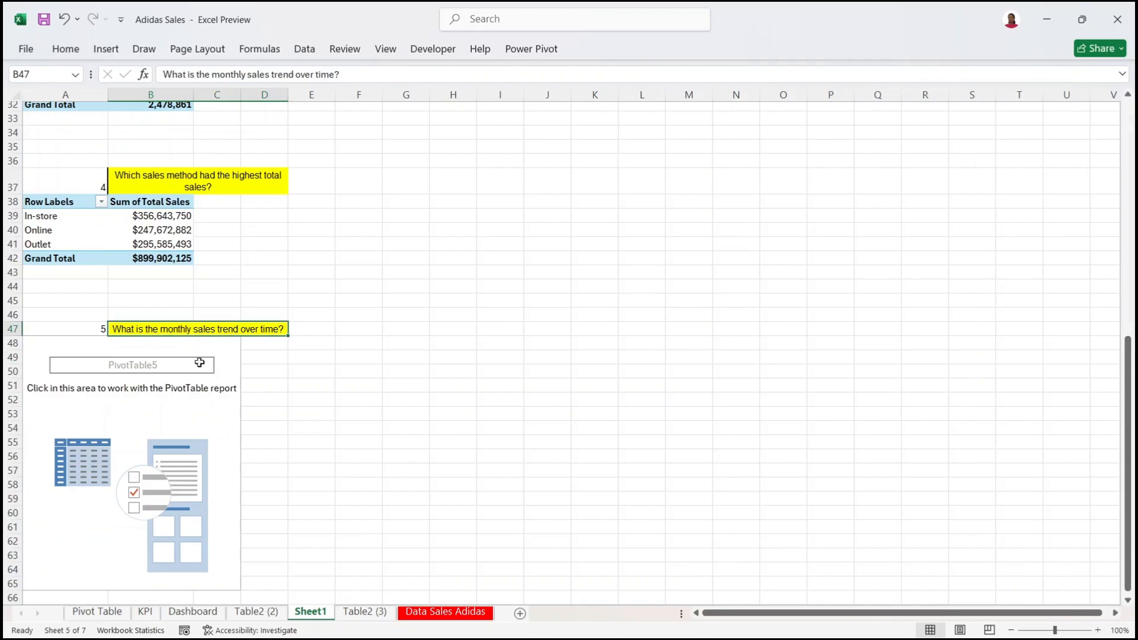
left_click(177, 395)
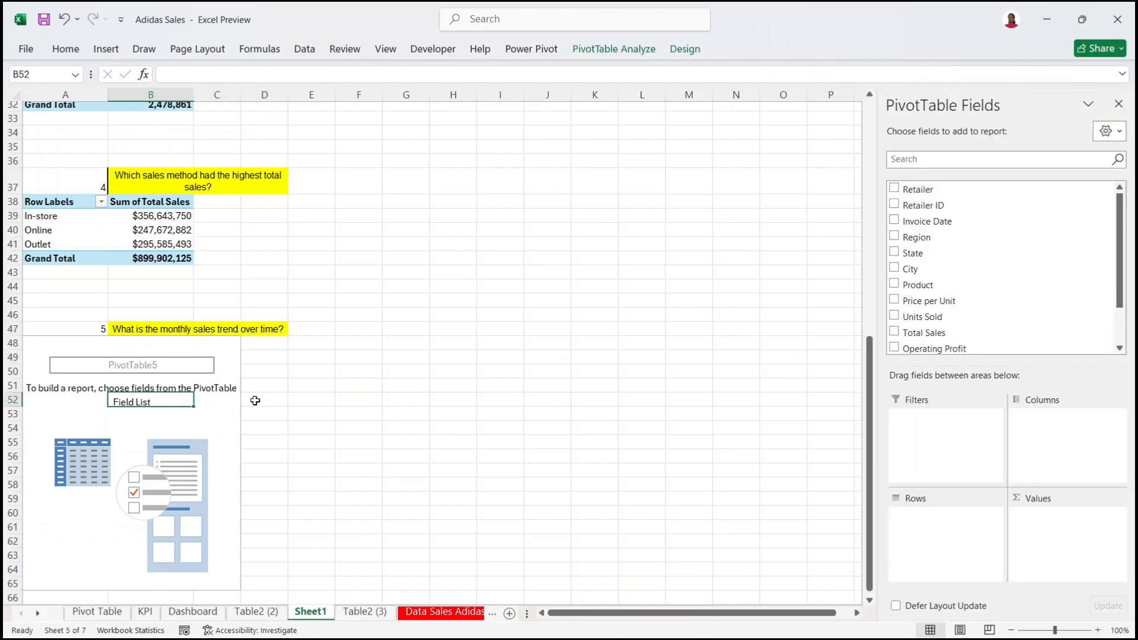
left_click(380, 615)
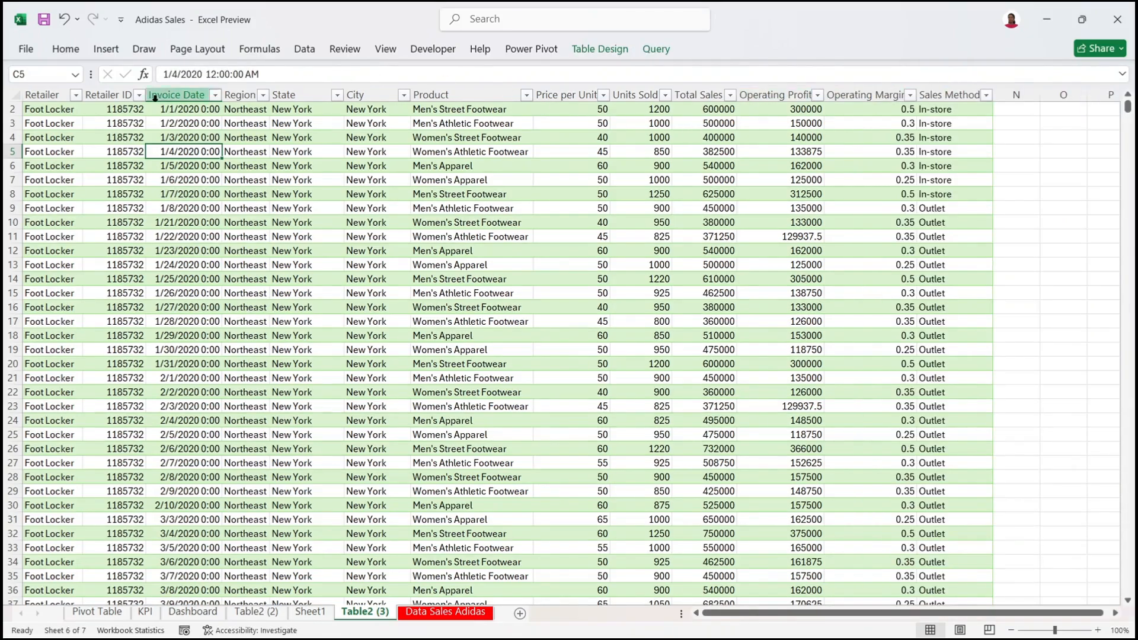
Step: Select the Invoice Date column to check its daily dates, then return to Sheet1
left_click(175, 95)
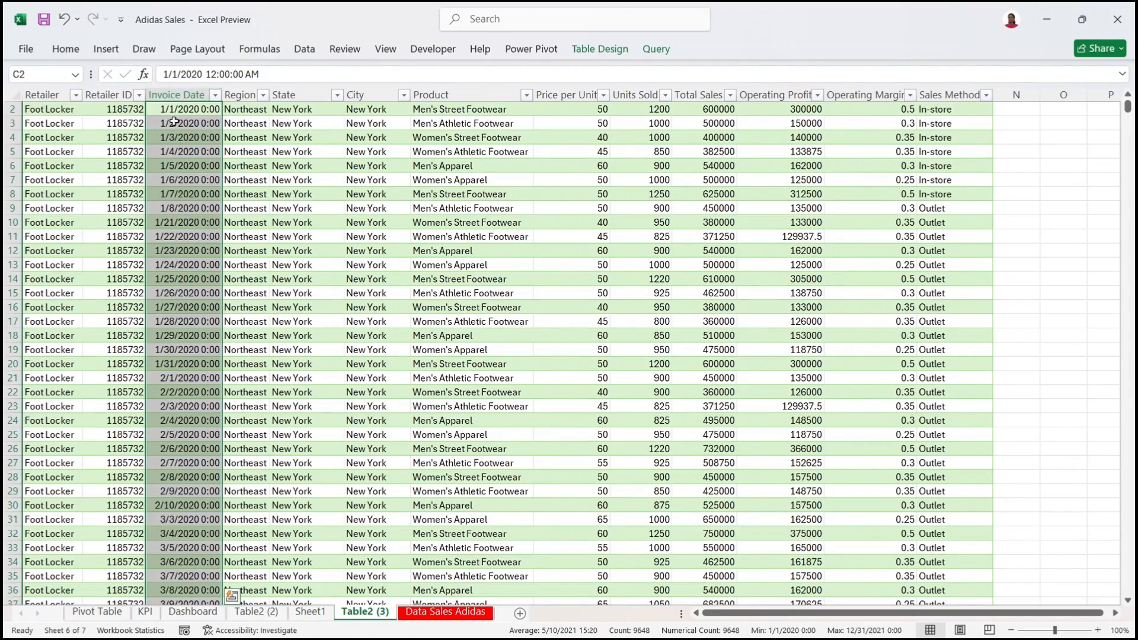
left_click(259, 612)
left_click(306, 613)
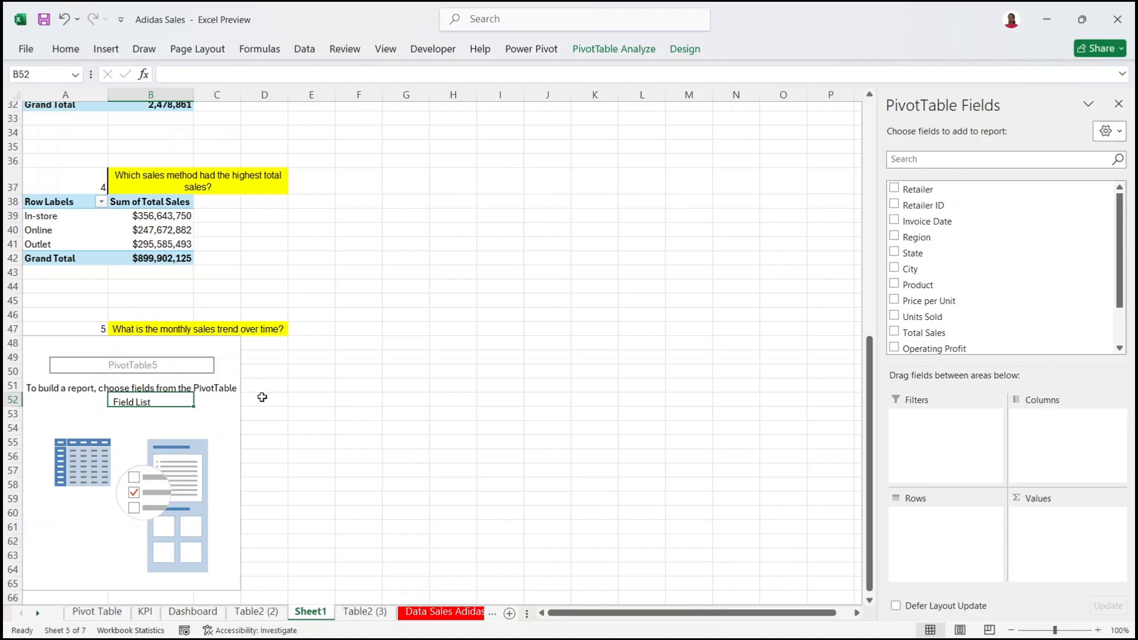
Step: Sum Total Sales by Invoice Date in the question 5 pivot: 2020 $182,080,675, 2021 $717,821,450
left_click_drag(1119, 266, 1120, 208)
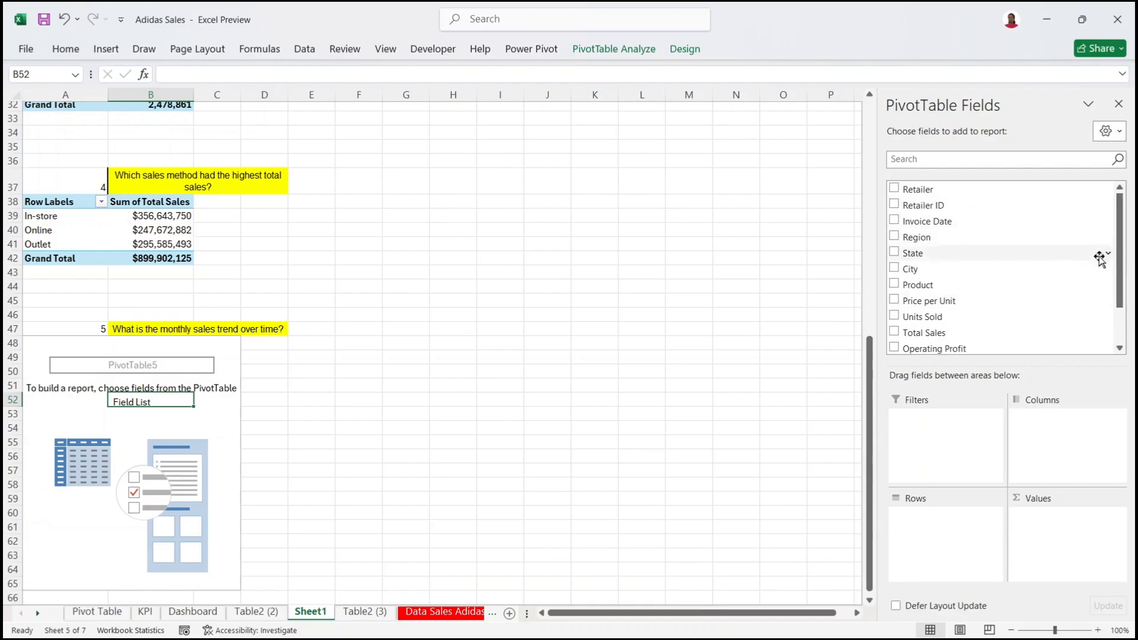
left_click_drag(1120, 261, 1119, 297)
left_click_drag(914, 289, 1072, 538)
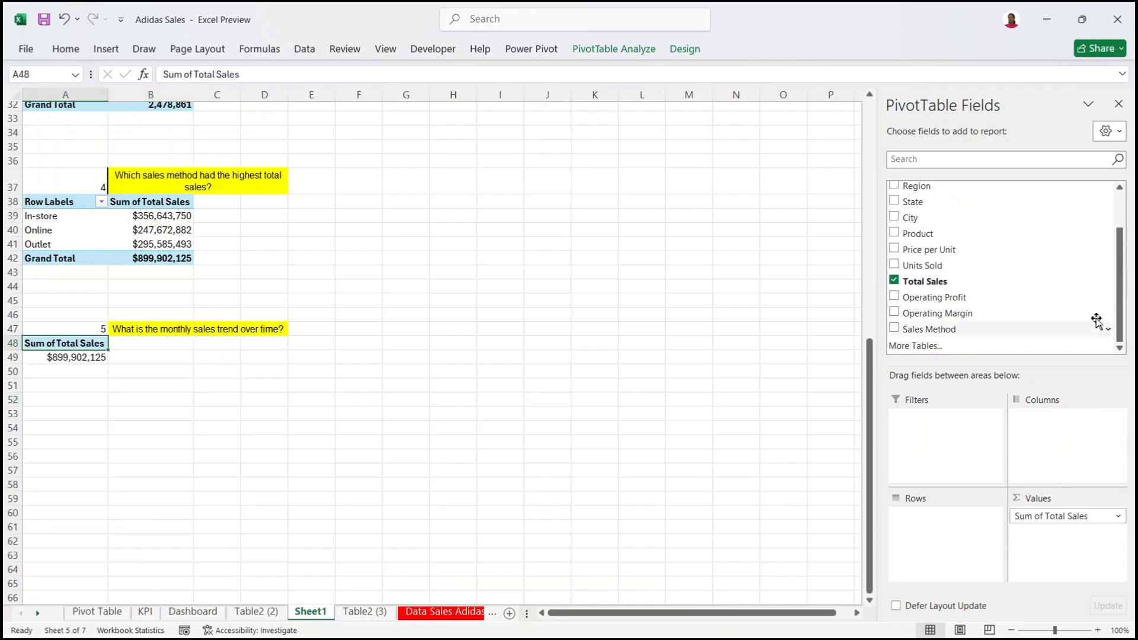
left_click_drag(1119, 294, 1110, 216)
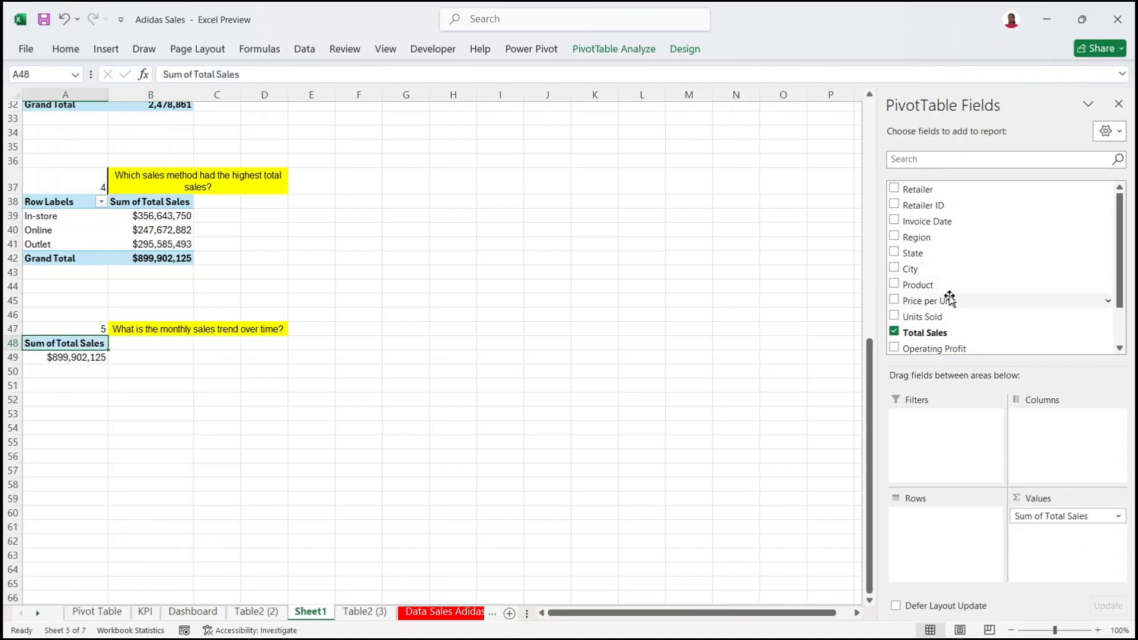
left_click_drag(930, 223, 963, 537)
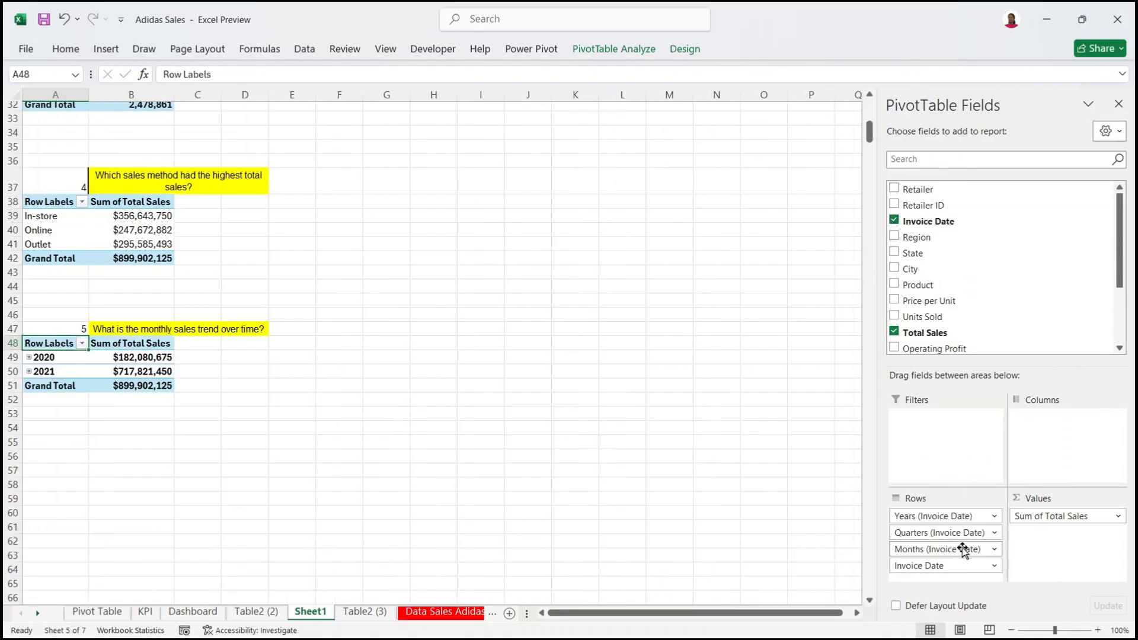
scroll(1114, 345, "down", 3)
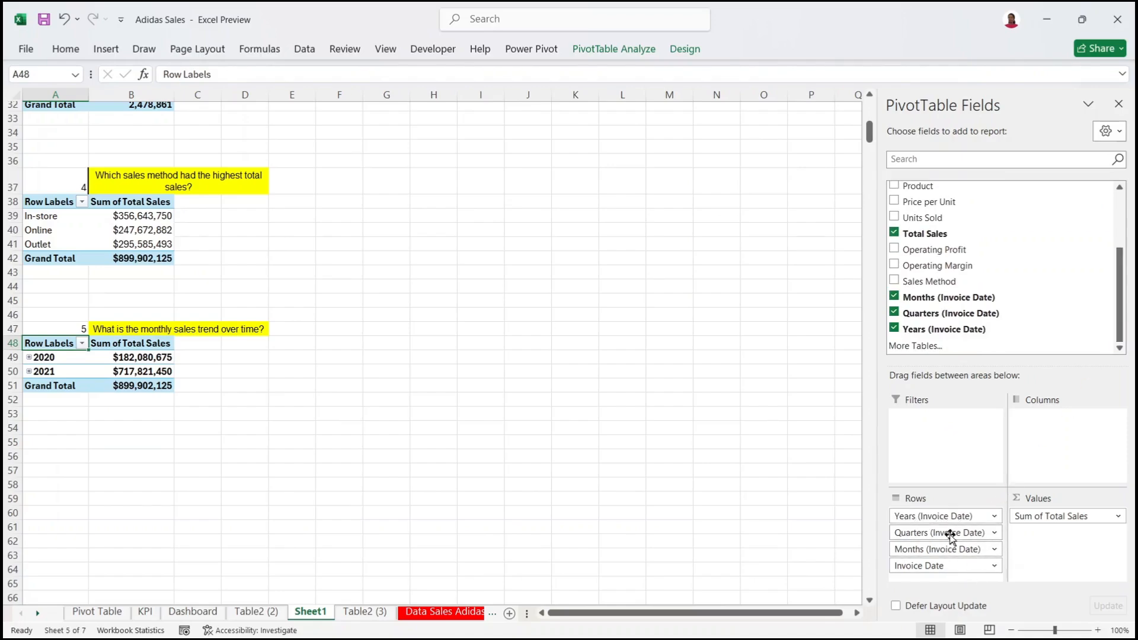
left_click(1052, 630)
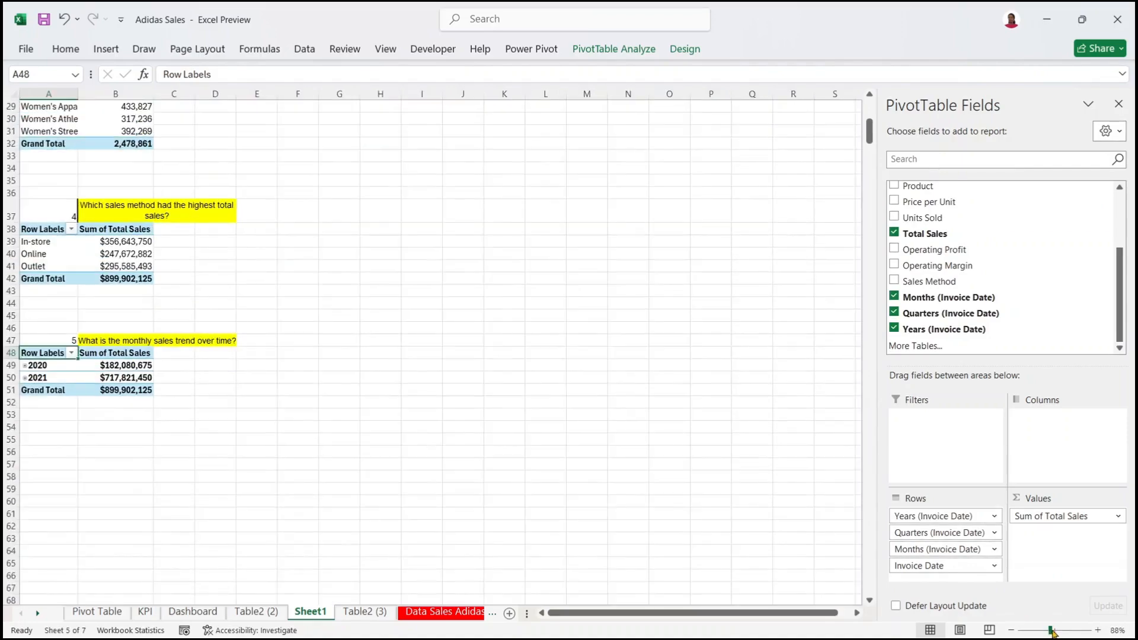
left_click(1053, 631)
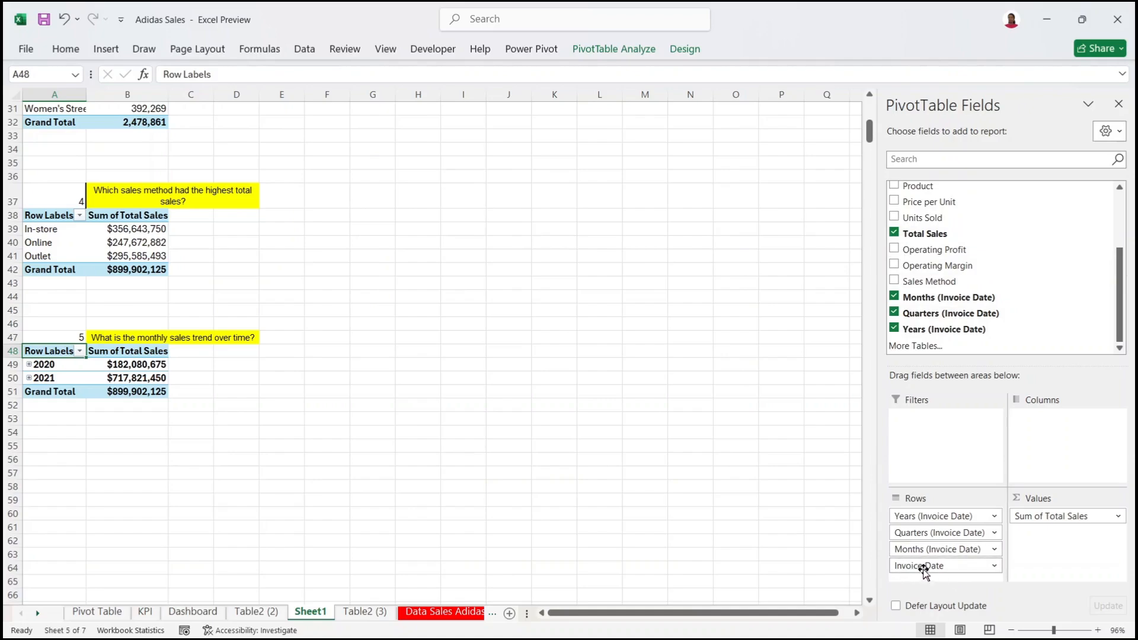
left_click_drag(922, 567, 842, 569)
left_click_drag(924, 538, 818, 514)
left_click_drag(916, 516, 795, 505)
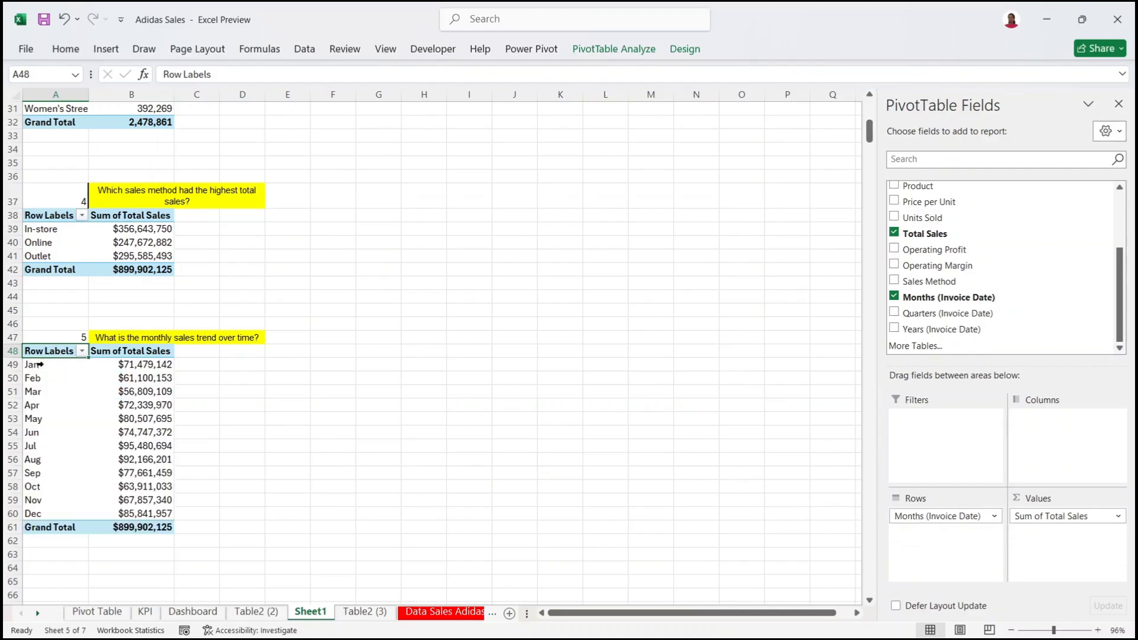
left_click_drag(32, 364, 59, 514)
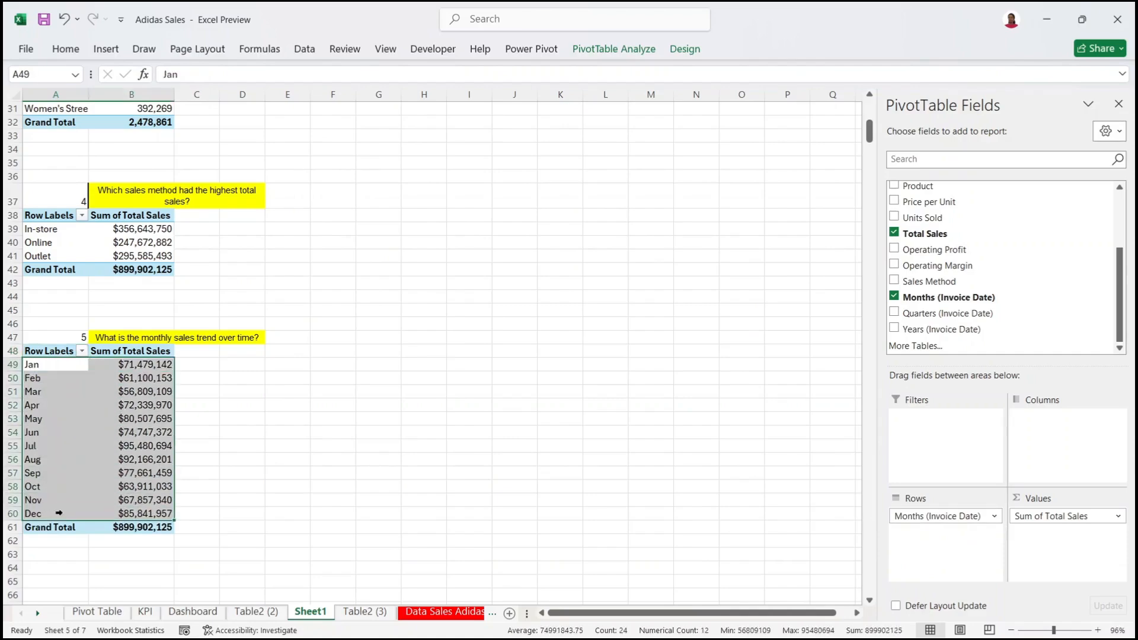
left_click(893, 296)
left_click(894, 296)
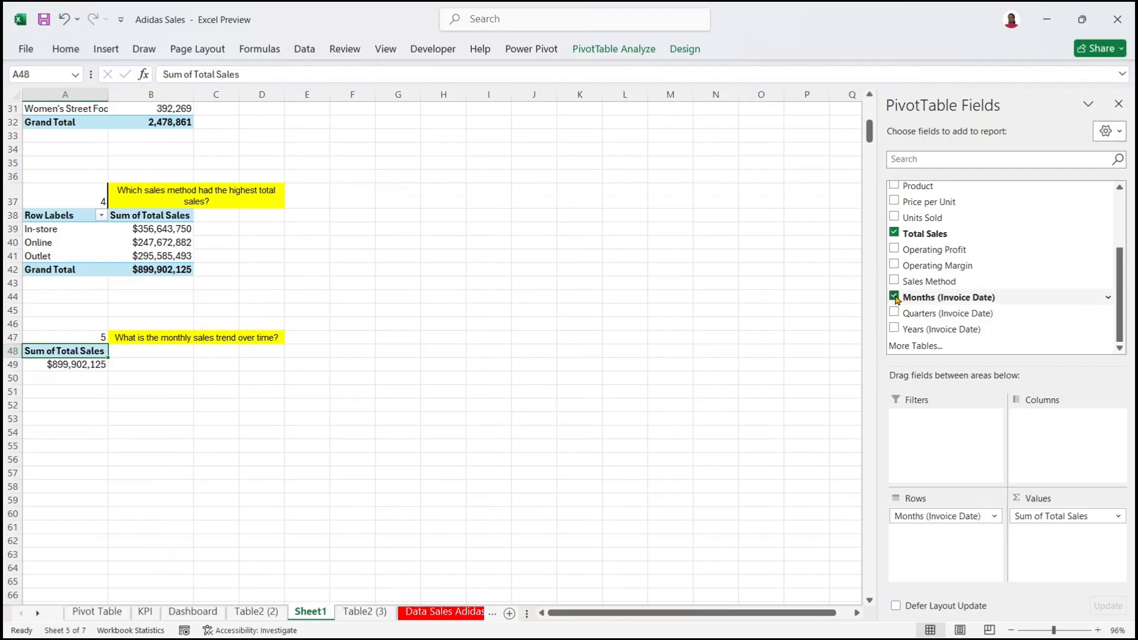
left_click(895, 297)
left_click_drag(1119, 291, 1120, 215)
mouse_move(904, 221)
left_mouse_down()
mouse_move(965, 484)
mouse_move(947, 526)
left_mouse_up()
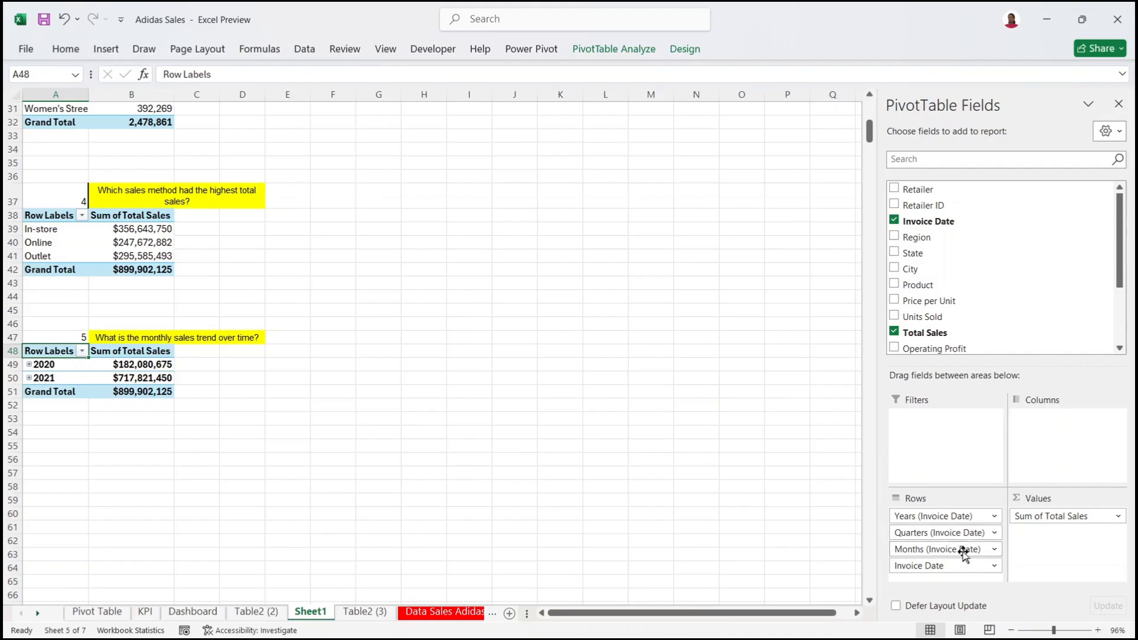
Step: Regroup the invoice dates by Months only, dropping Years and Quarters, to list Jan–Dec sales
left_click(62, 365)
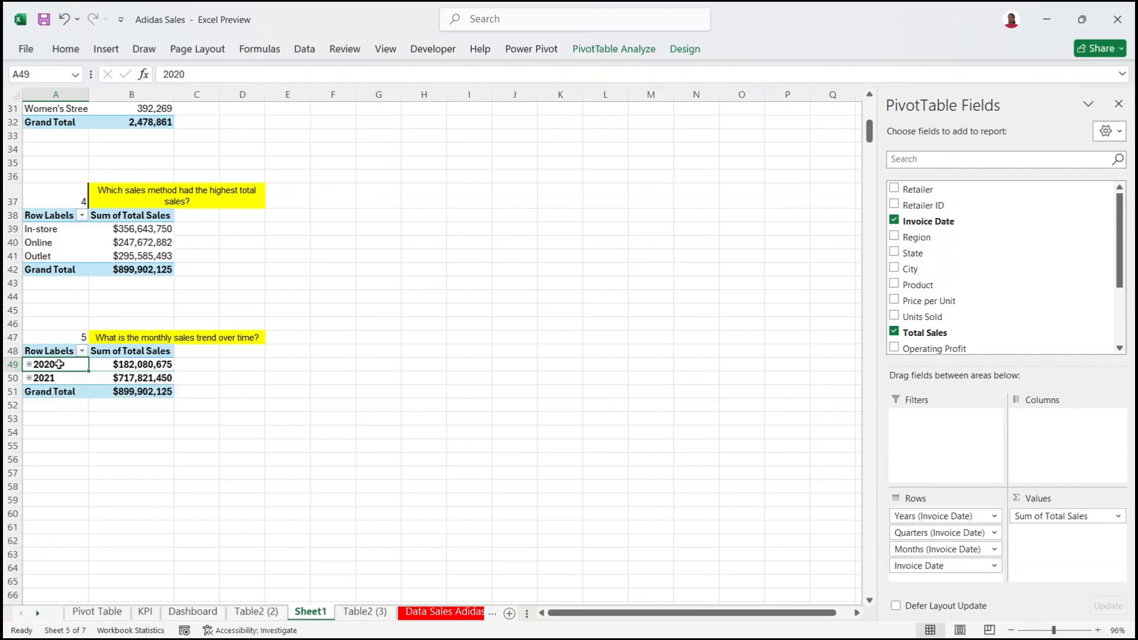
right_click(61, 367)
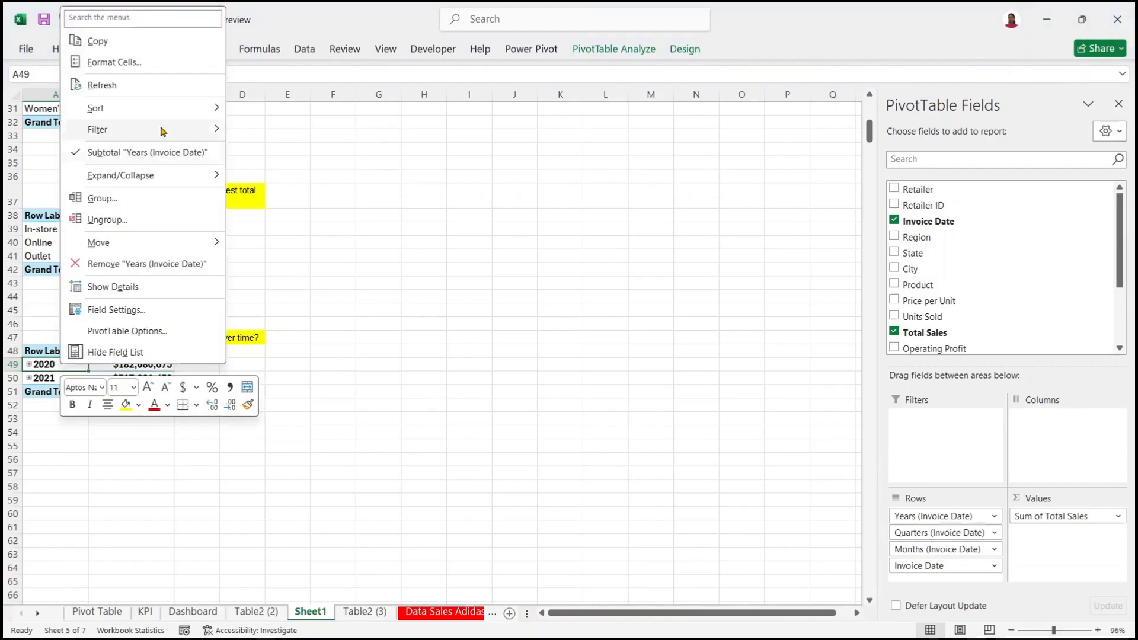
left_click(148, 201)
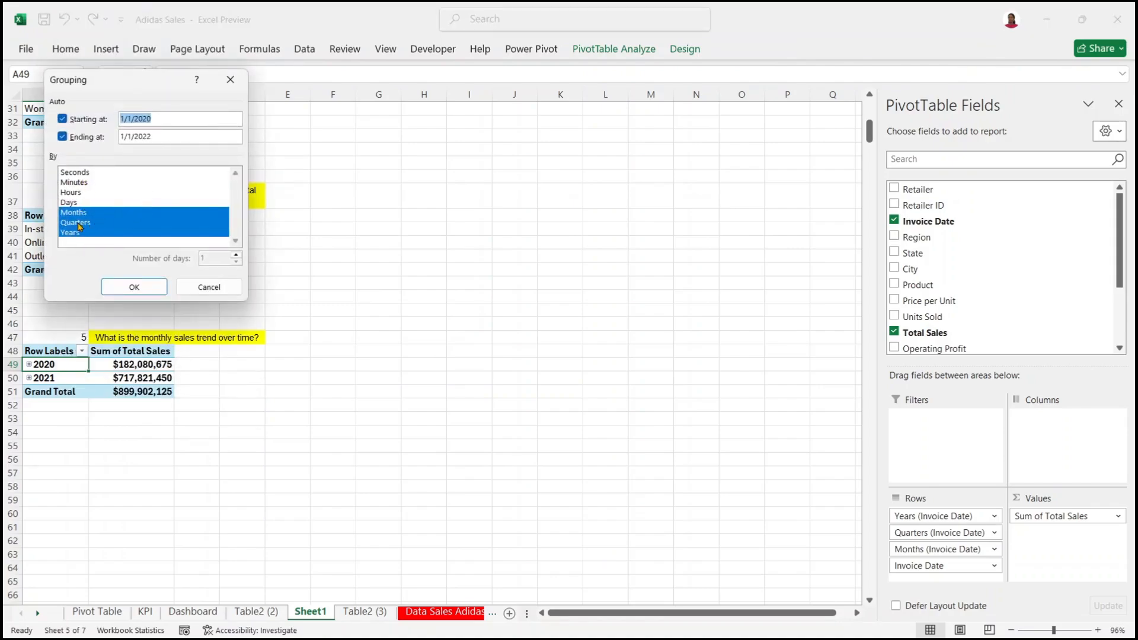
left_click(95, 232)
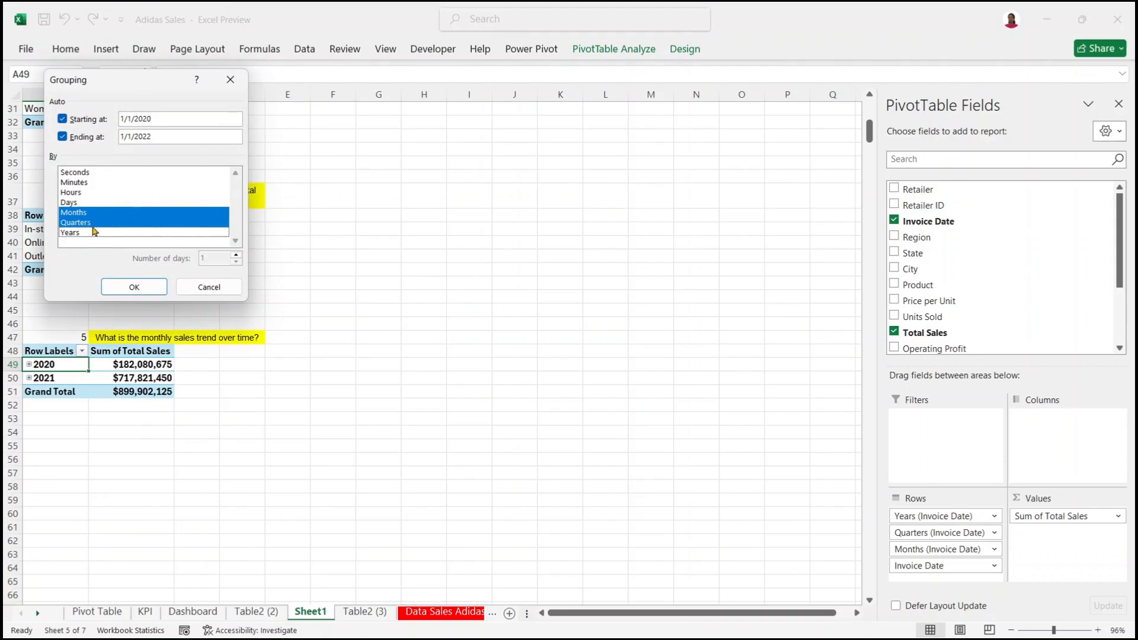
left_click(94, 223)
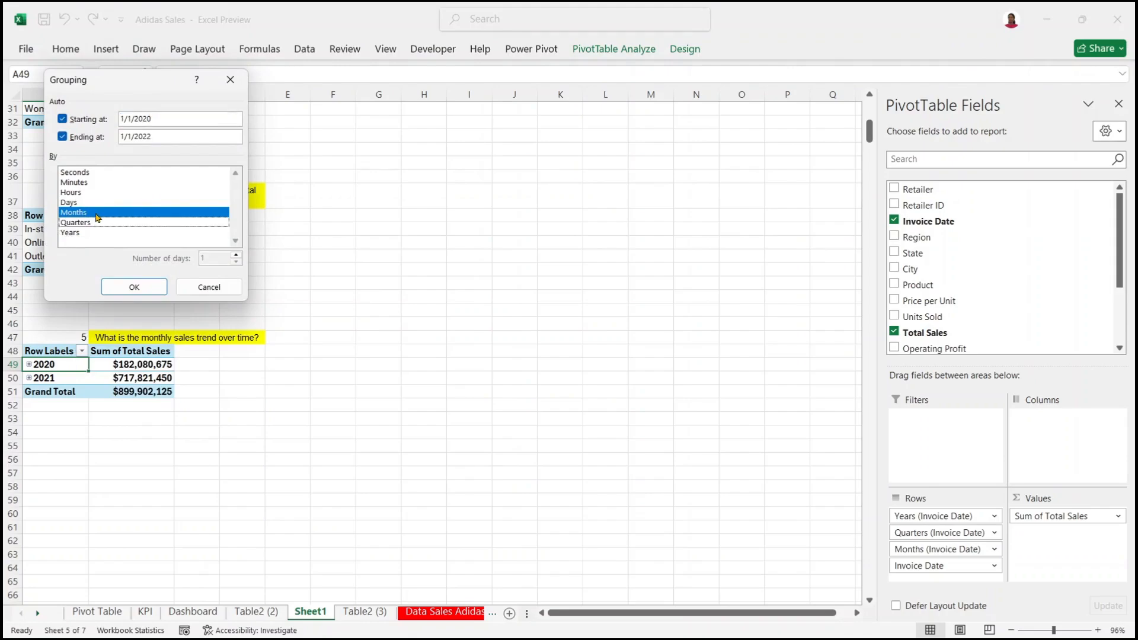
left_click(79, 203)
left_click(81, 193)
left_click(84, 182)
left_click(86, 173)
left_click(86, 173)
left_click(89, 183)
left_click(91, 202)
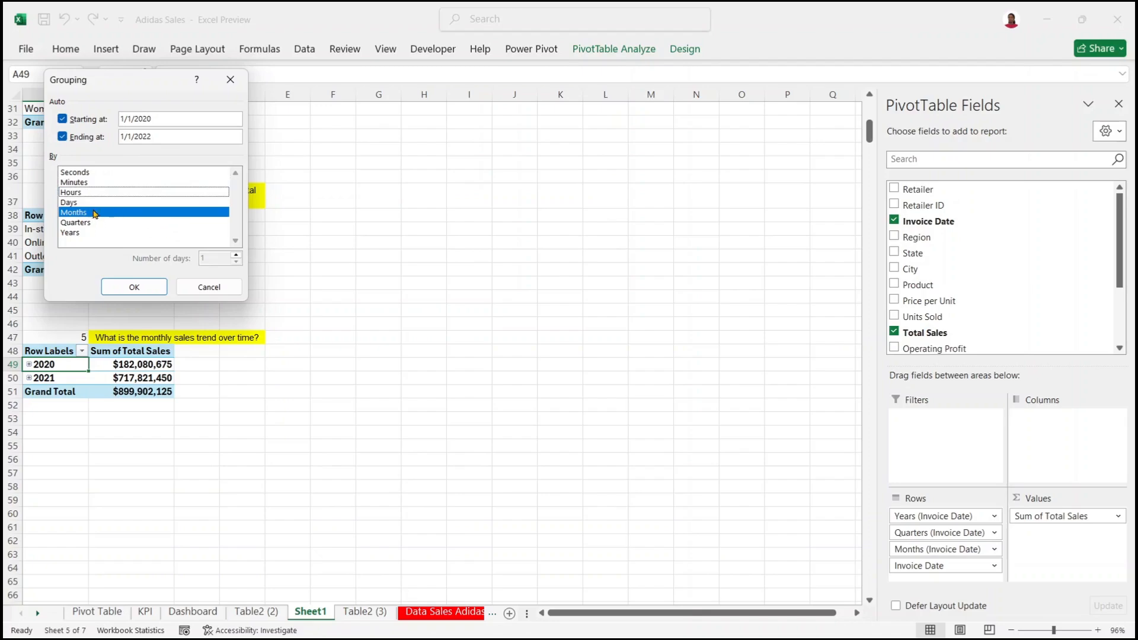
left_click(139, 287)
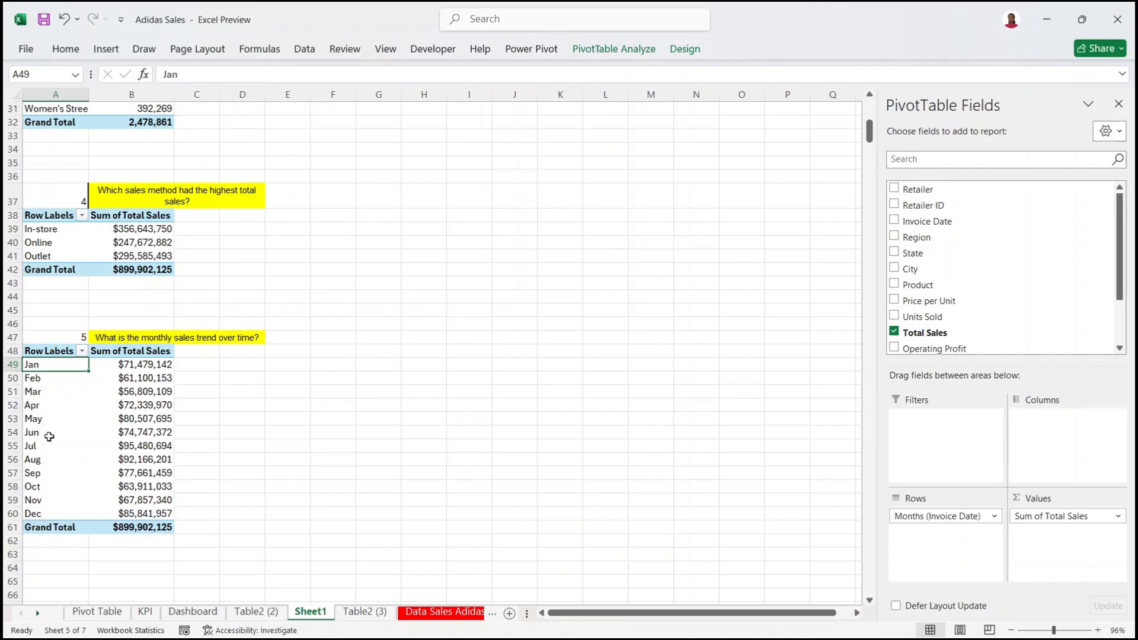
Step: Select and inspect the month labels and sales values in the monthly pivot
left_click(61, 373)
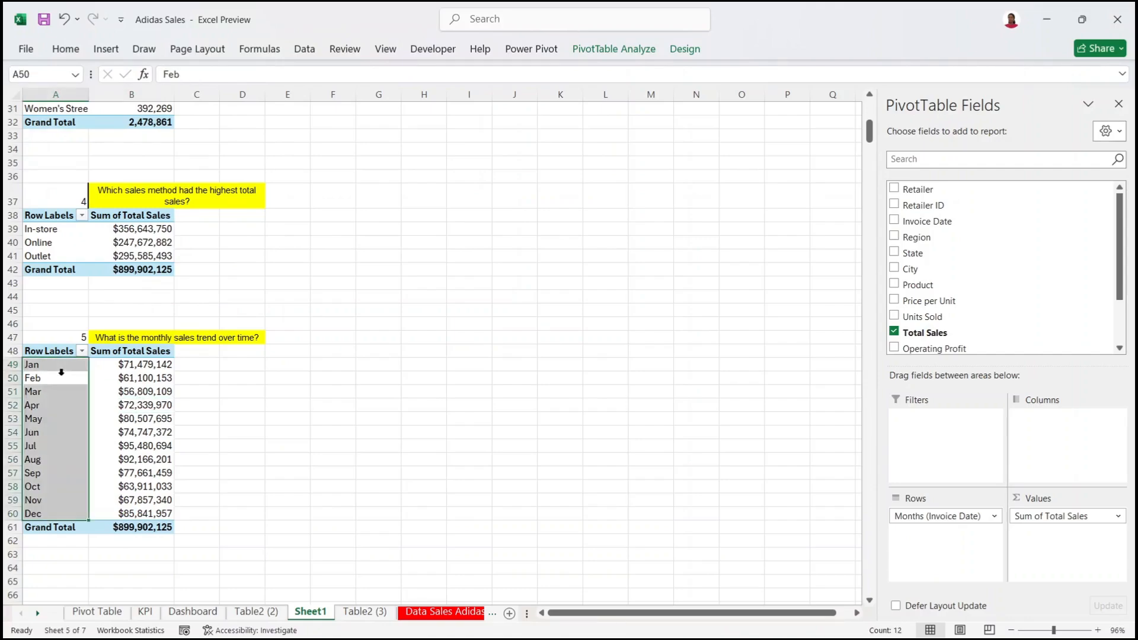
left_click(140, 394)
left_click(164, 377)
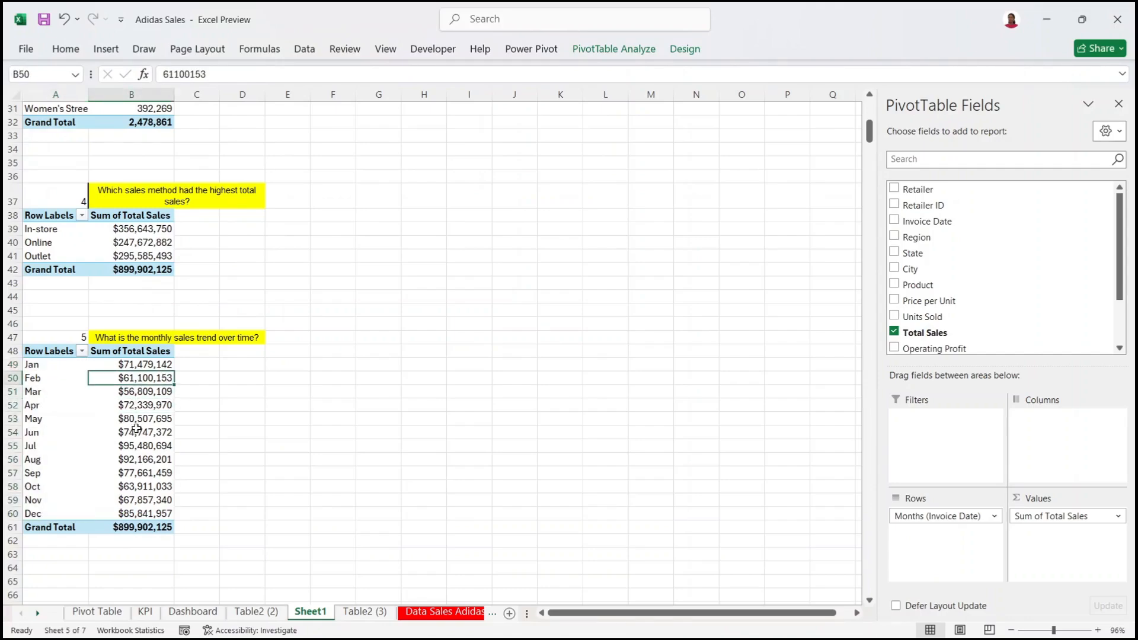
left_click(131, 352)
left_click_drag(42, 365, 35, 487)
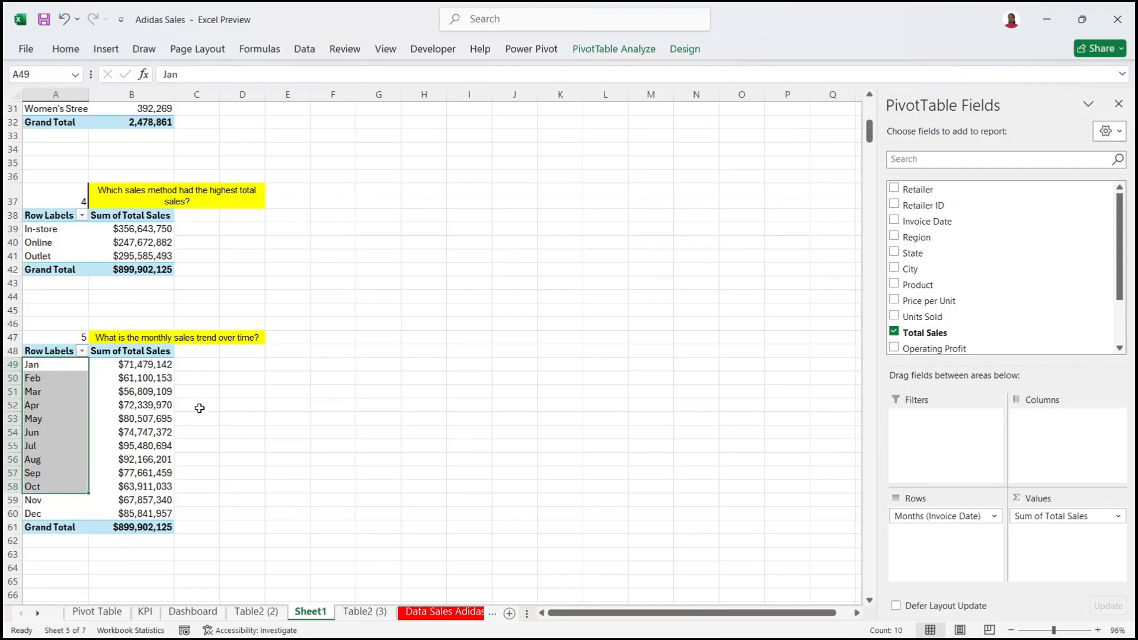
left_click(128, 386)
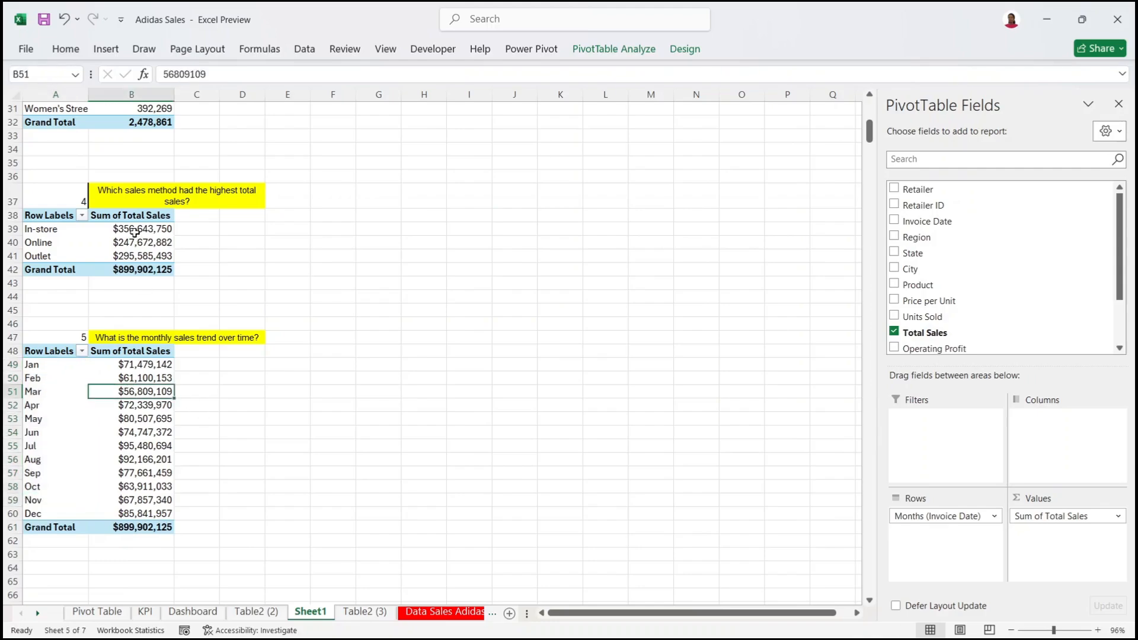
Step: Sort the sales-method totals largest to smallest: In-store, Outlet, then Online
left_click_drag(113, 228, 129, 256)
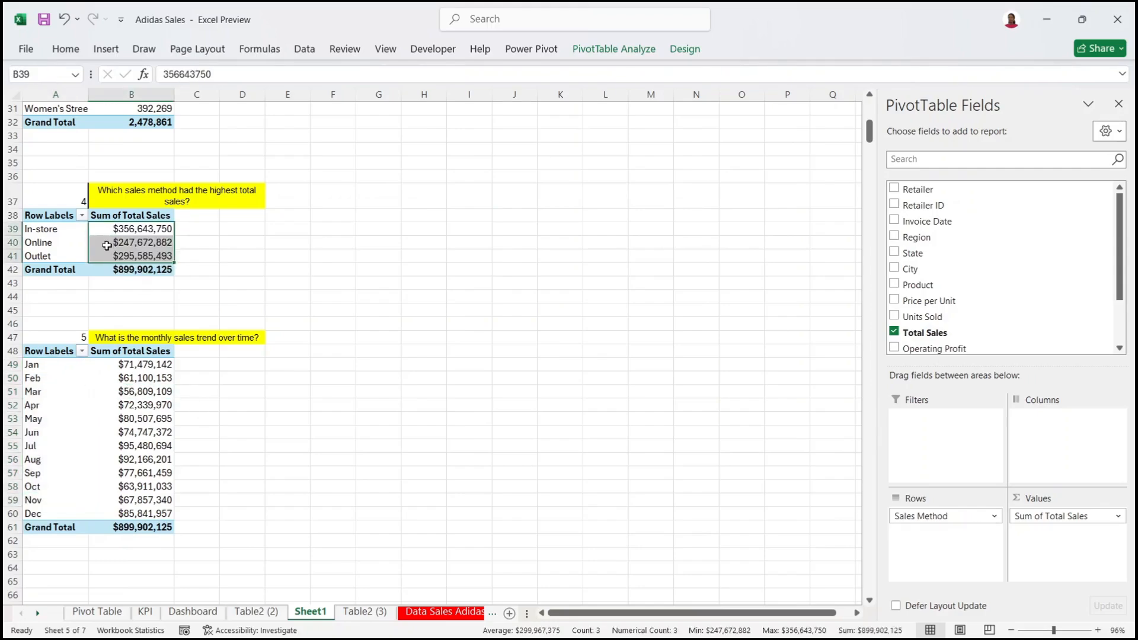
left_click(115, 244)
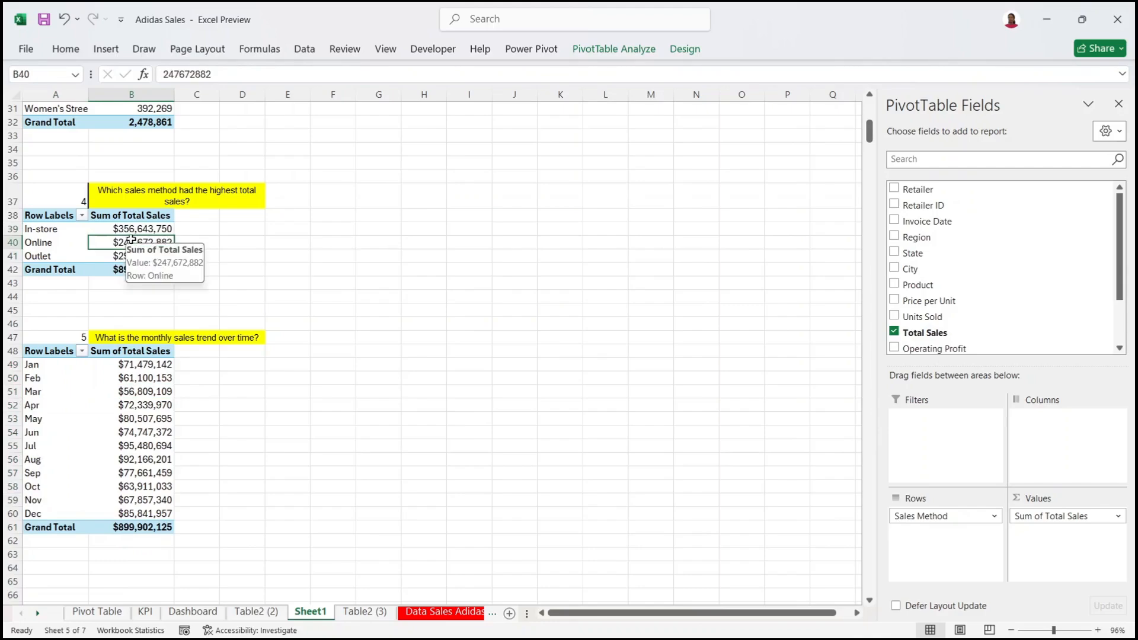
right_click(130, 240)
mouse_move(216, 361)
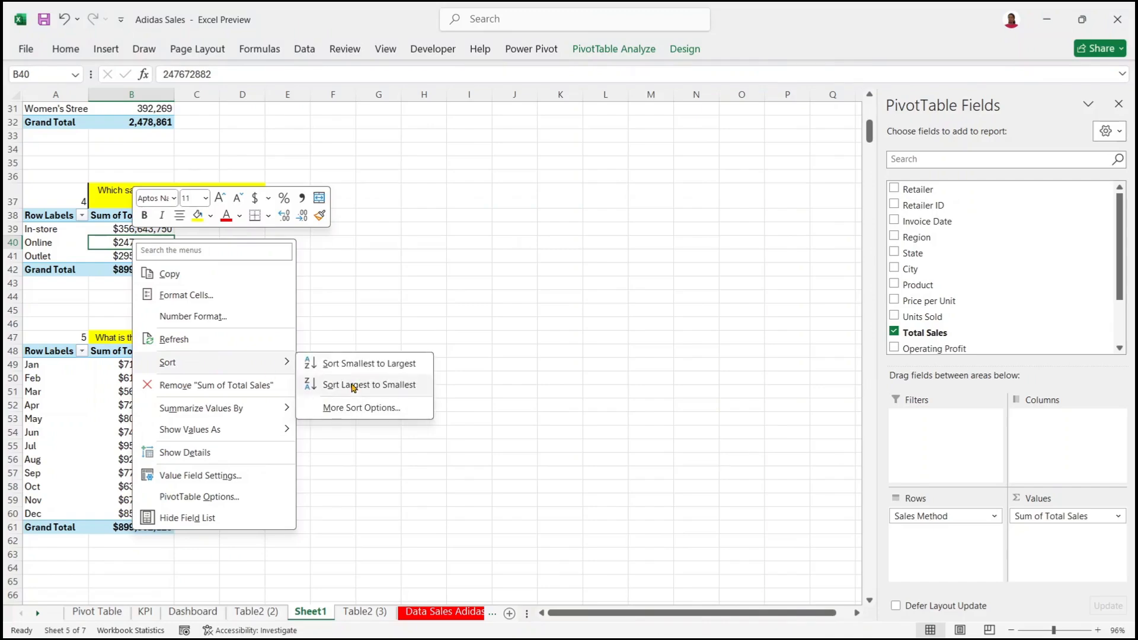
left_click(353, 386)
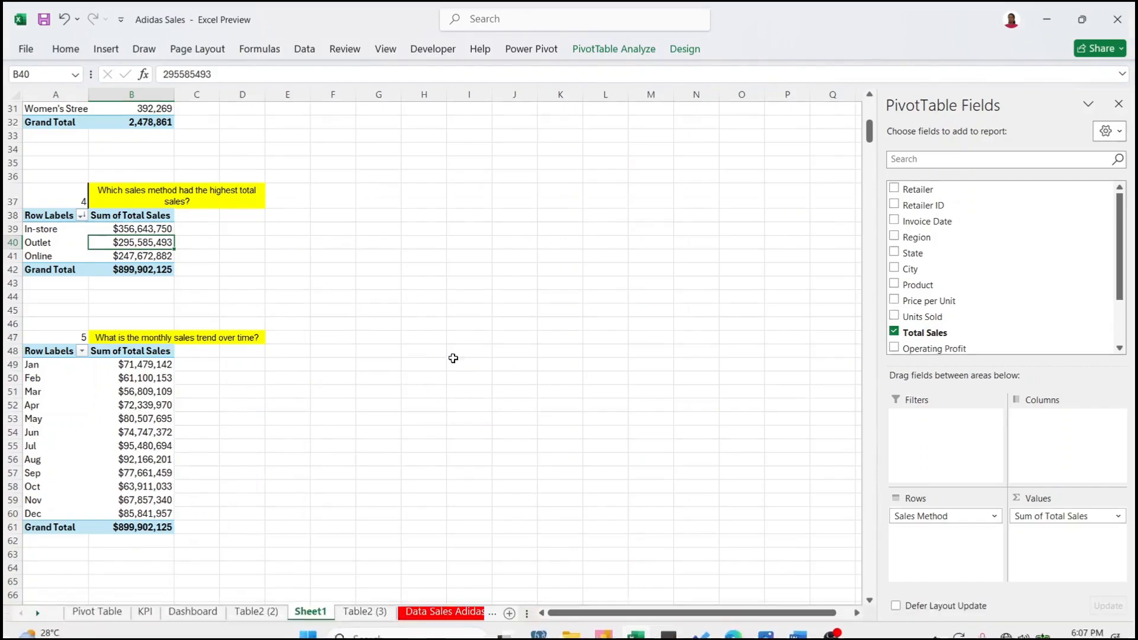
left_click_drag(871, 139, 871, 134)
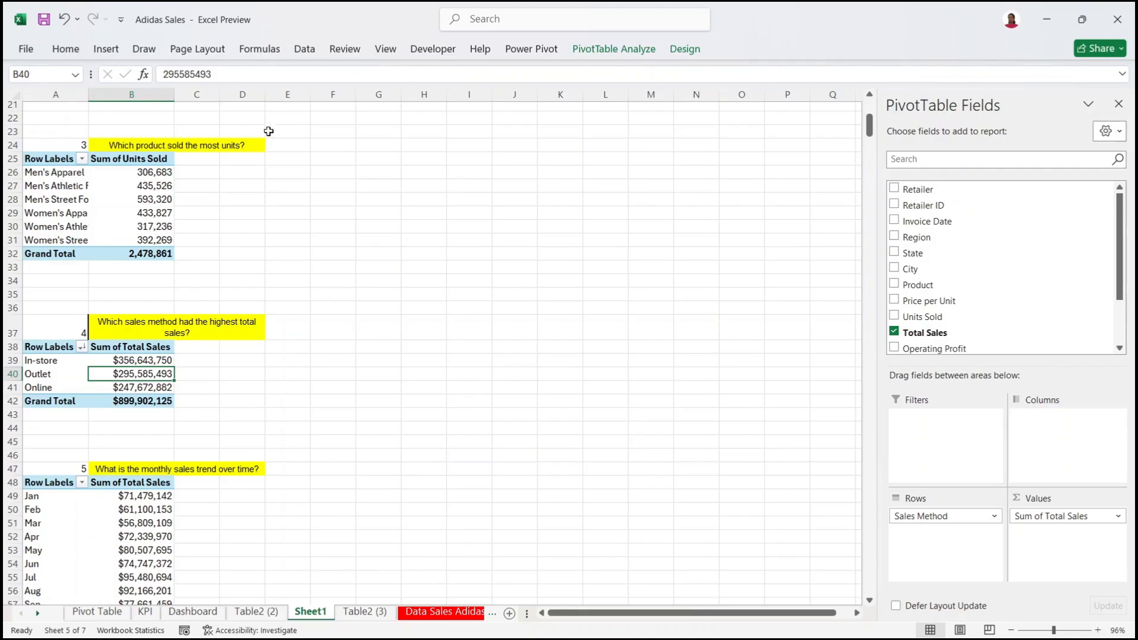
Step: Sort products by units sold largest to smallest, with Men's Street Footwear first
left_click(152, 200)
right_click(154, 178)
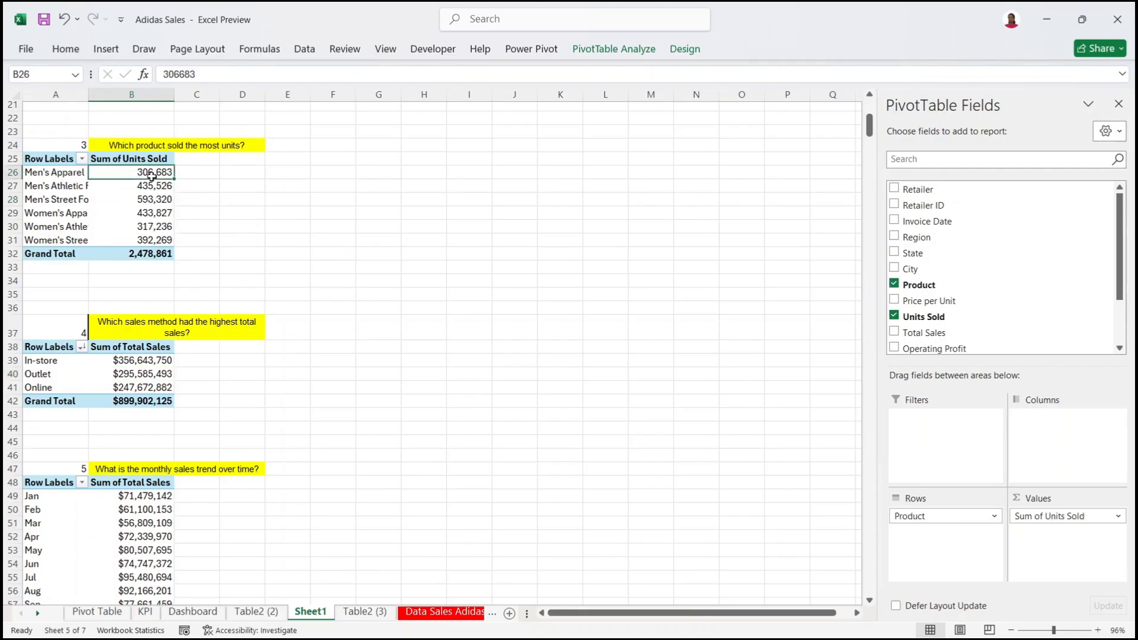
mouse_move(285, 300)
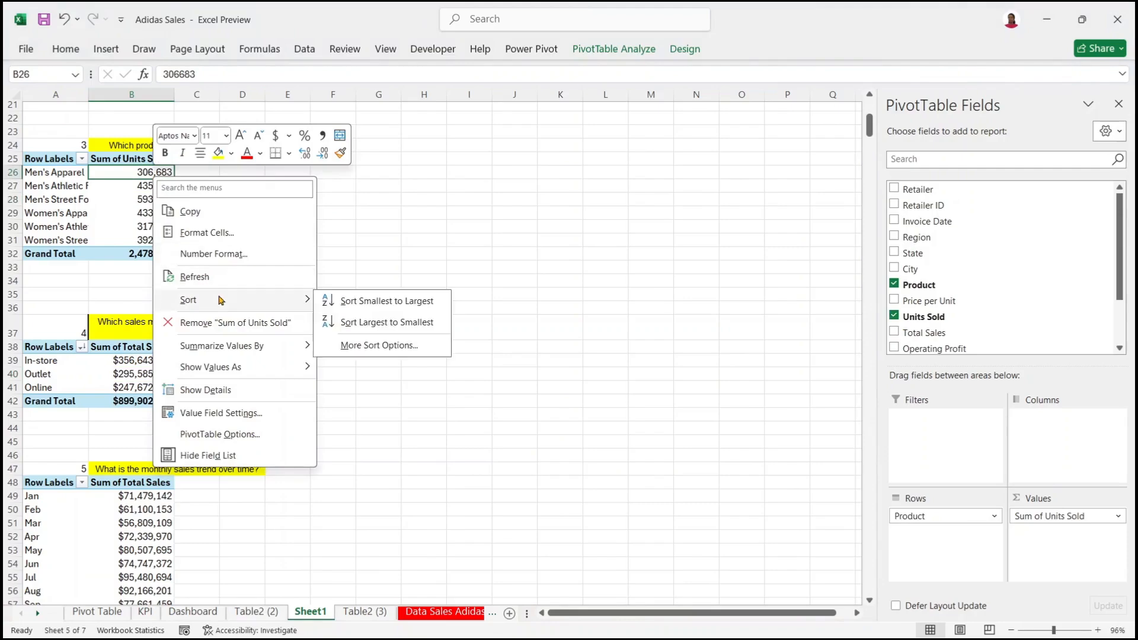
left_click(385, 322)
Step: Select the whole monthly sales pivot table, A48:B61
left_click_drag(869, 127, 848, 146)
left_click(336, 276)
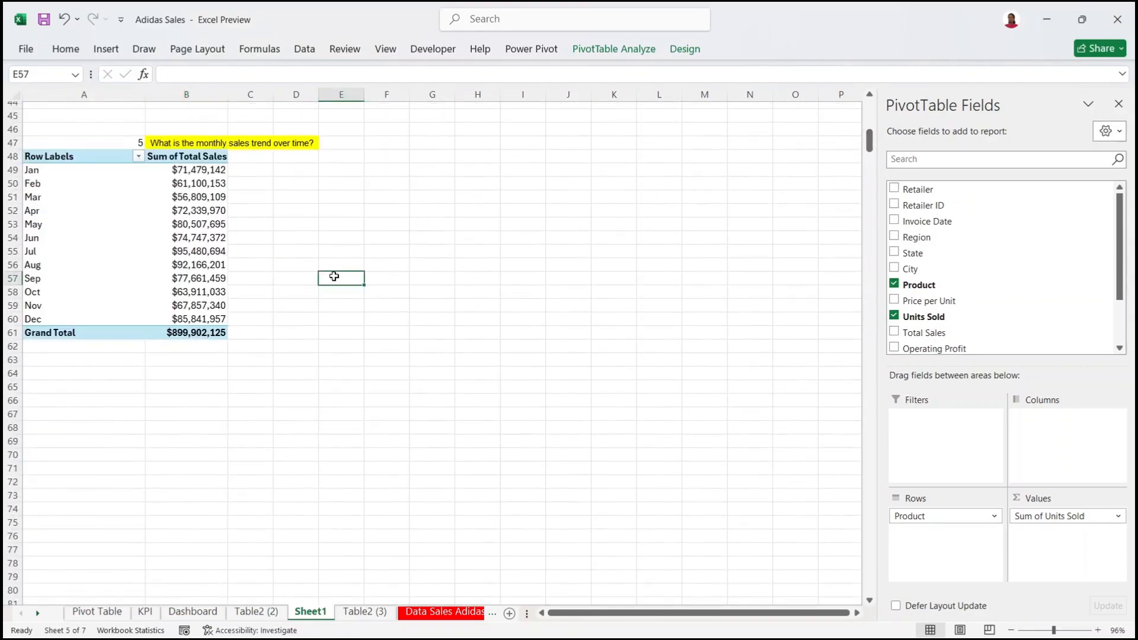
left_click_drag(46, 159, 200, 335)
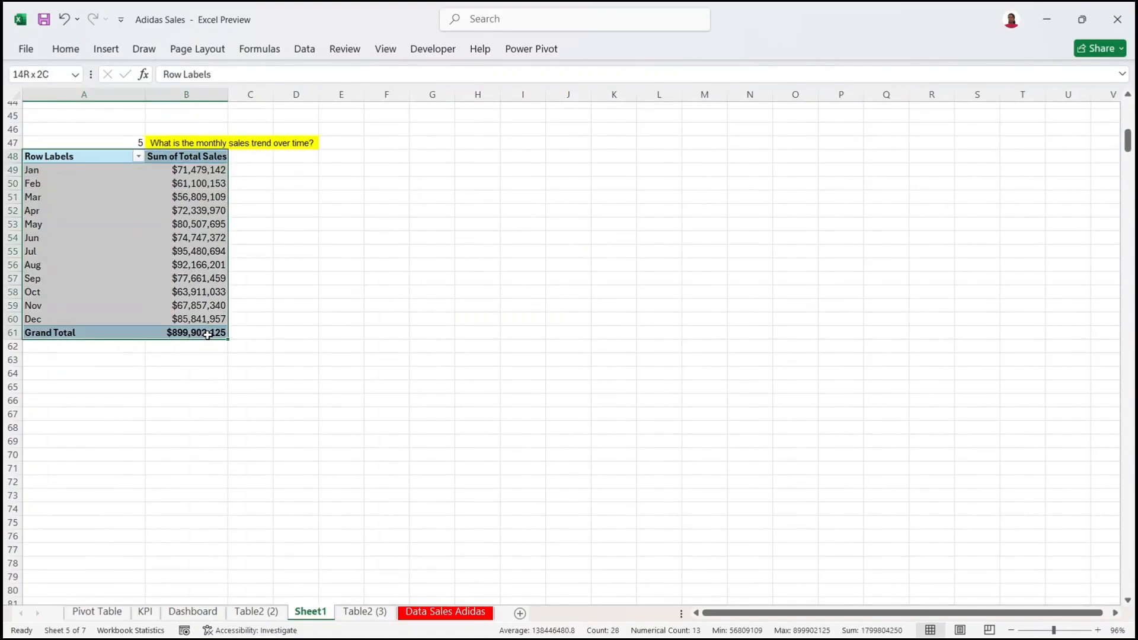
Step: Paste a copy of the monthly sales pivot table at A67
key("ctrl+c")
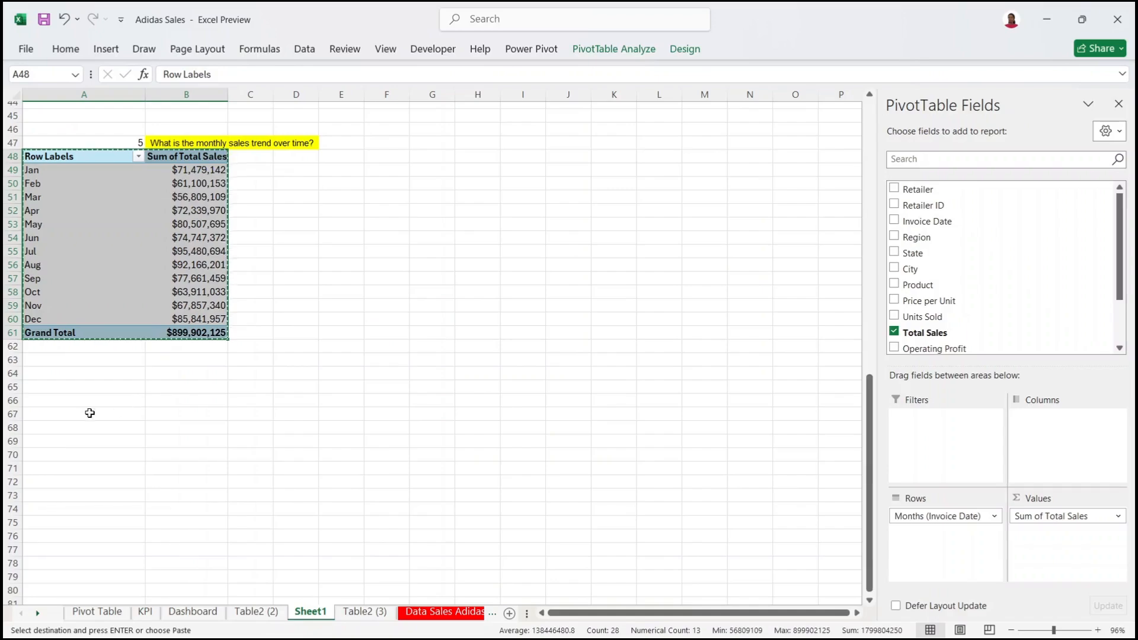
left_click(90, 414)
key("ctrl+v")
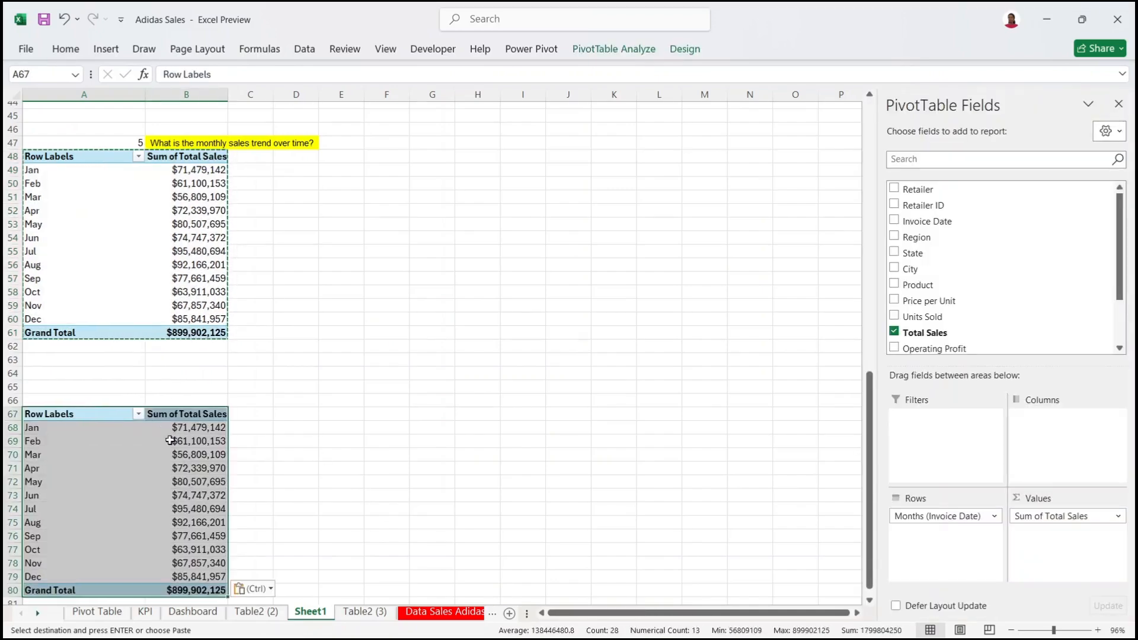
Step: Remove Months and Sum of Total Sales from the copied pivot, leaving it empty
left_click(170, 439)
left_click_drag(960, 516, 760, 477)
left_click_drag(1075, 518, 739, 432)
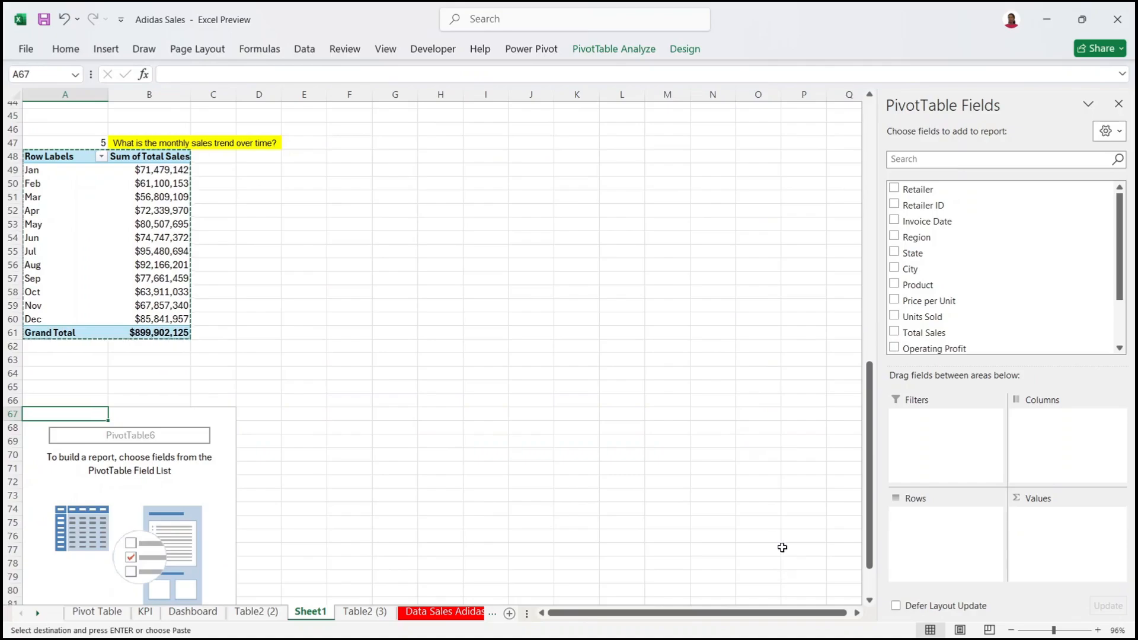
left_click(800, 627)
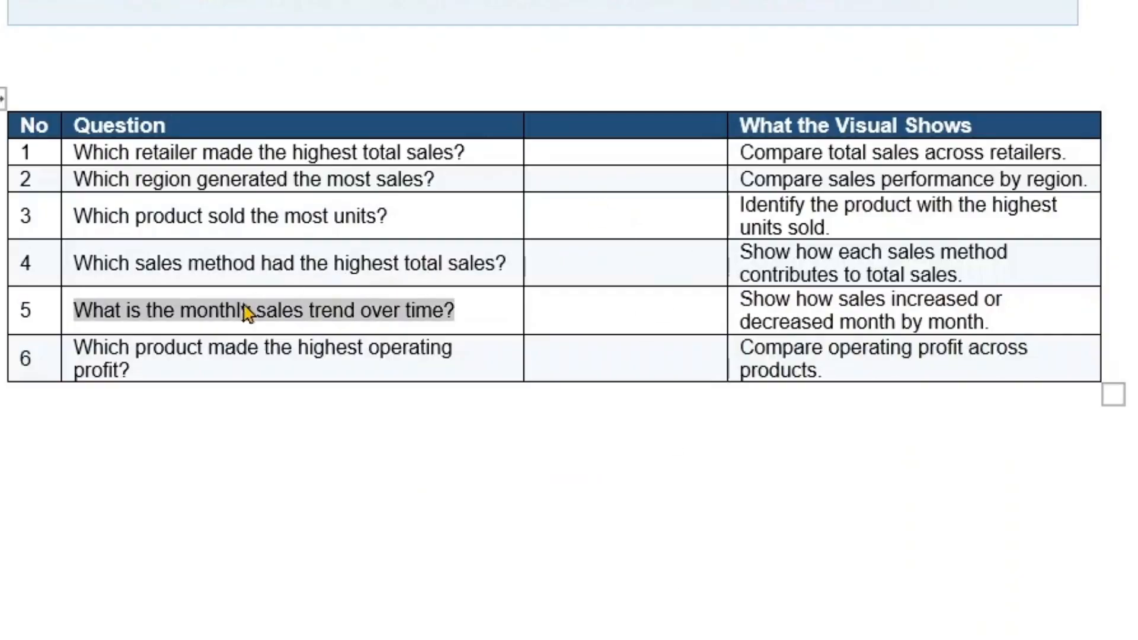
Step: Put the question 'Which product made the highest operating profit?' in row 66 and select it
left_click_drag(155, 374, 89, 354)
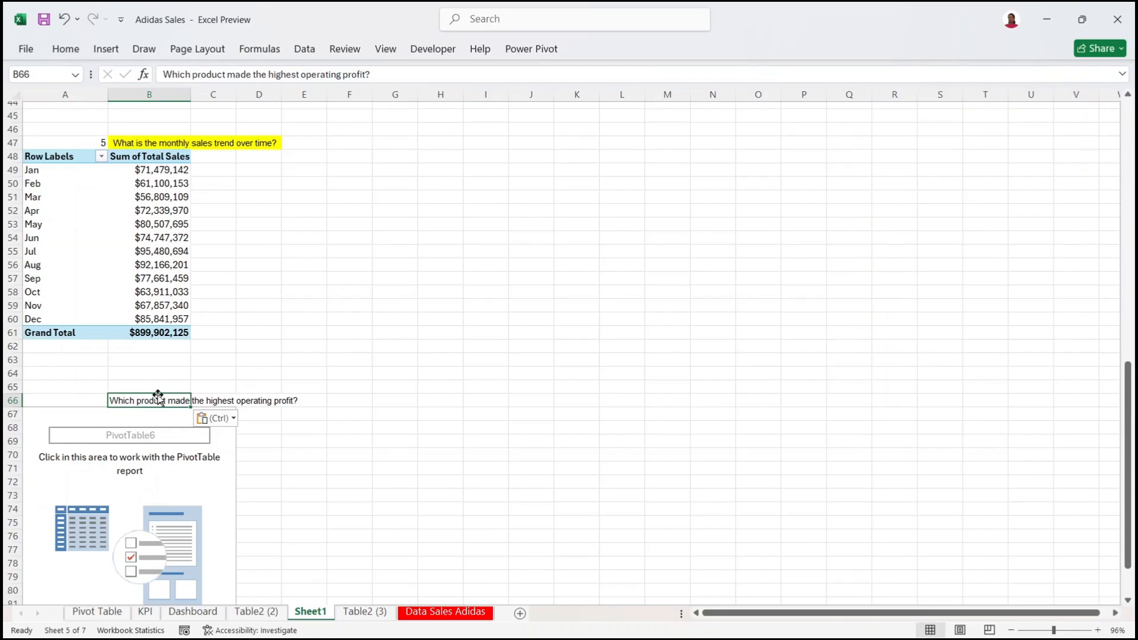
left_click_drag(159, 398, 296, 401)
Step: Merge and centre the question across B66:E66 and fill it yellow
left_click(65, 49)
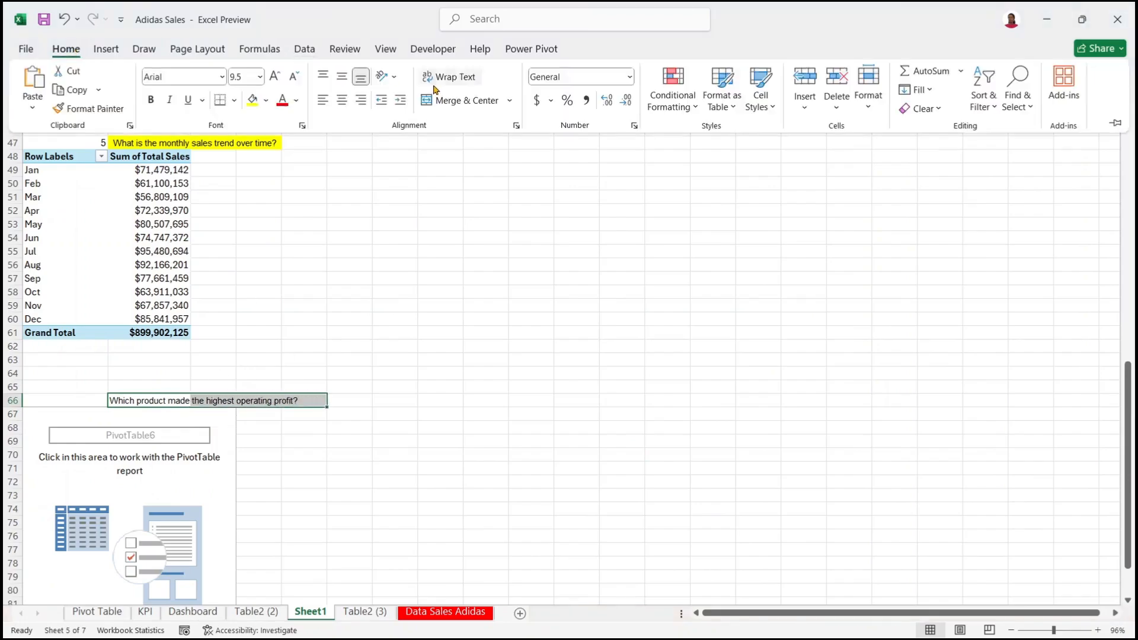
left_click(459, 100)
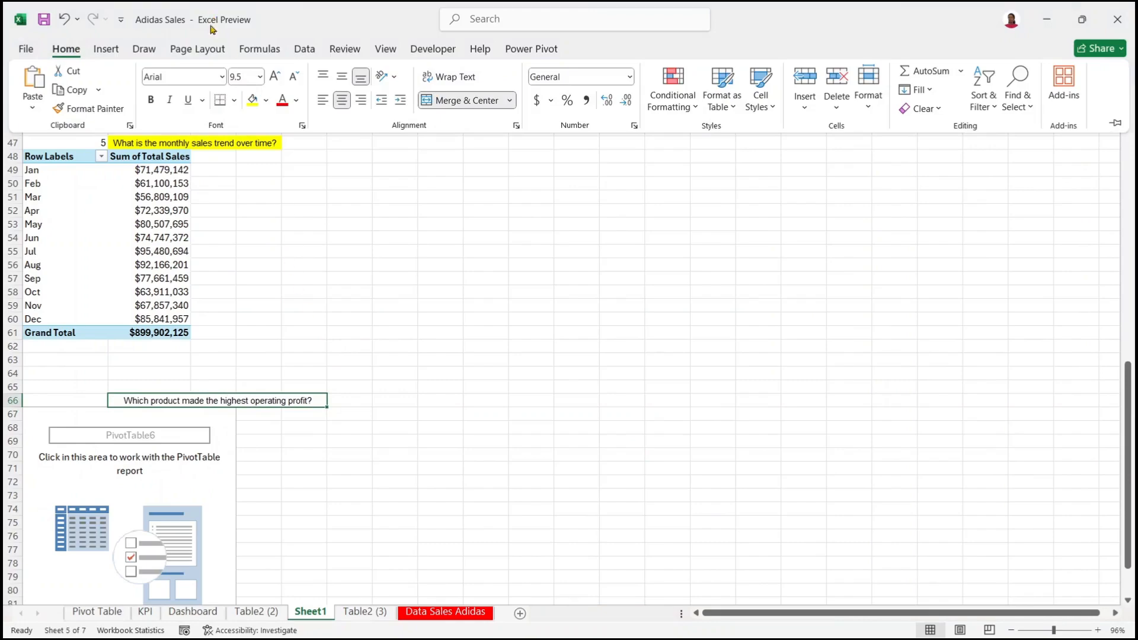
left_click(253, 100)
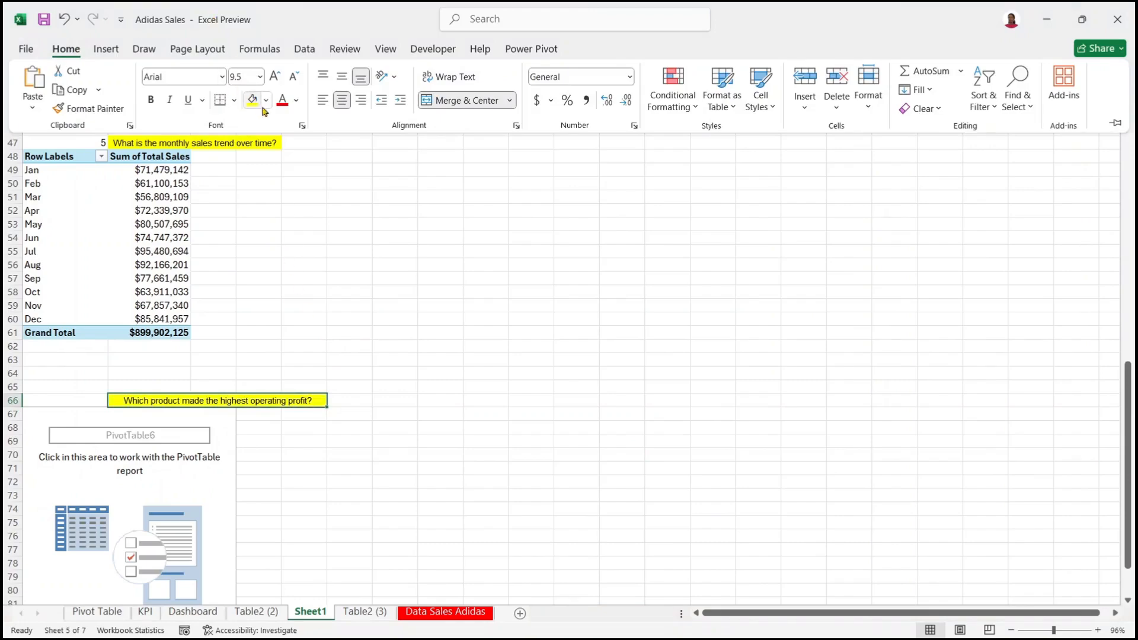
Step: Number the question 6 in A66 and select PivotTable6 to show its field list
left_click(84, 396)
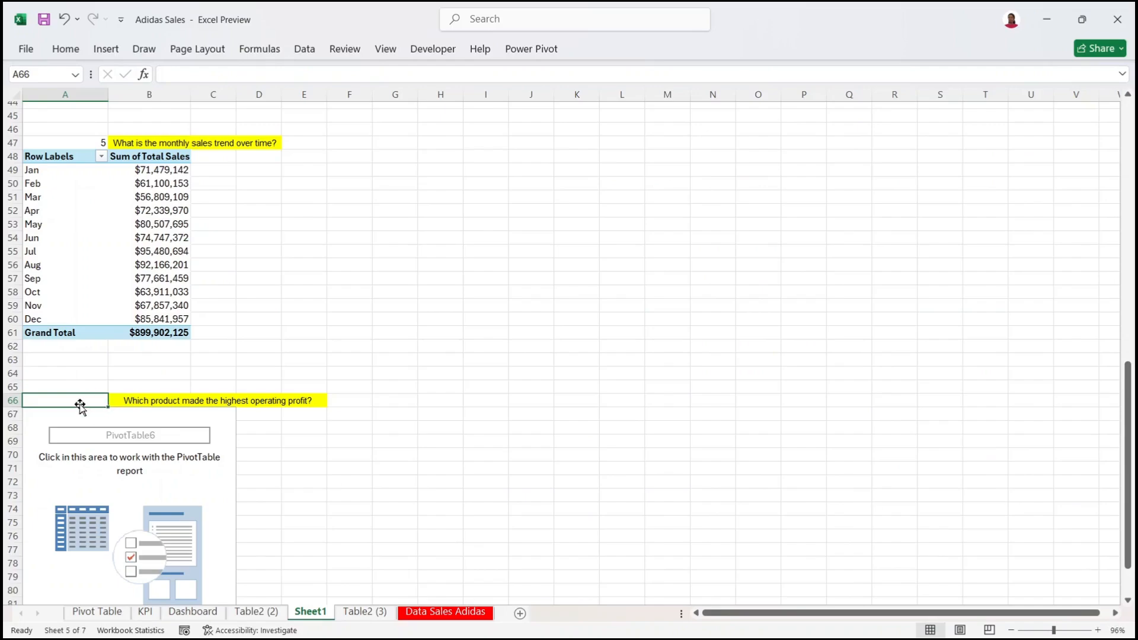
type("6")
left_click(378, 442)
left_click(244, 402)
left_click(166, 441)
left_click(95, 435)
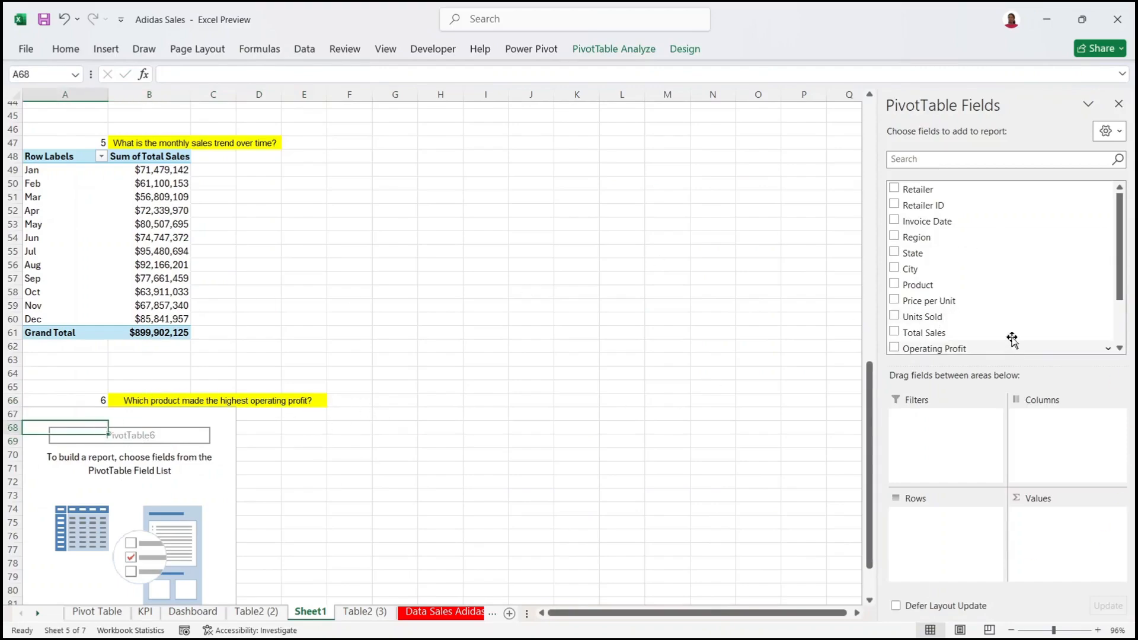
Step: Sum Operating Profit by Product in PivotTable6
left_click_drag(953, 351, 1063, 531)
left_click_drag(900, 346, 929, 539)
left_click(214, 446)
Step: Sort the products by operating profit, largest to smallest
right_click(226, 436)
left_click(198, 452)
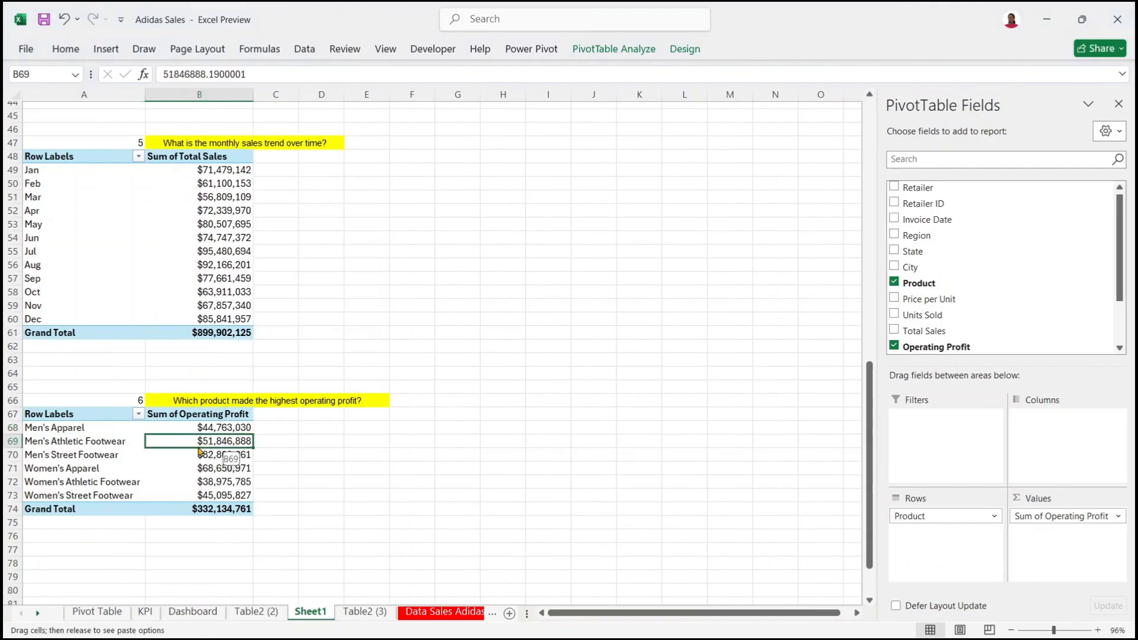
right_click(212, 437)
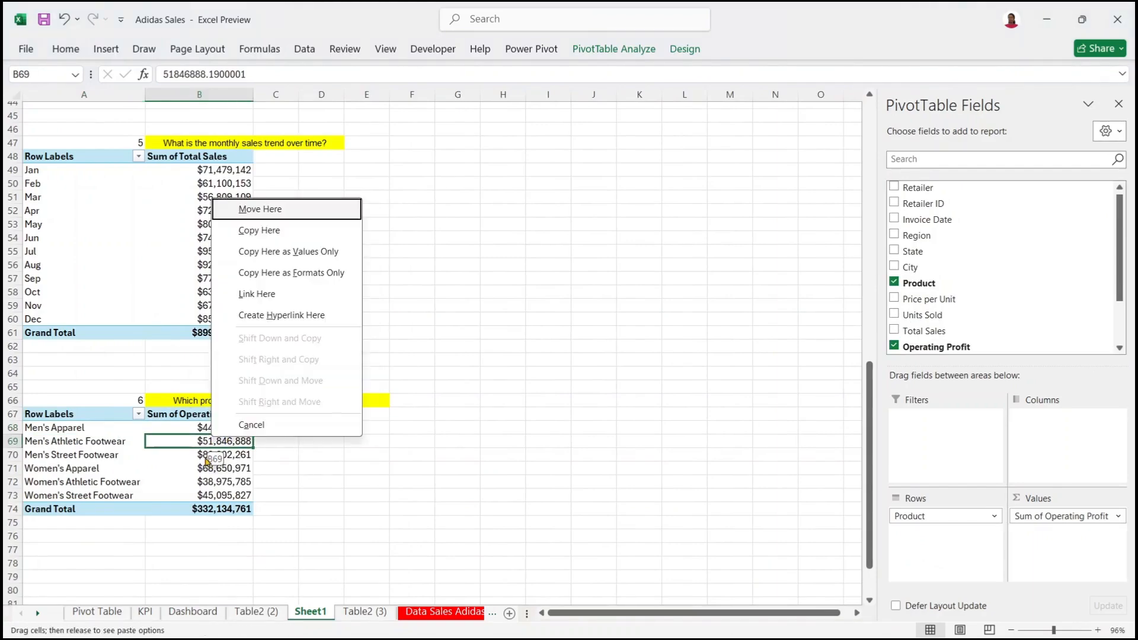
left_click(208, 458)
right_click(208, 458)
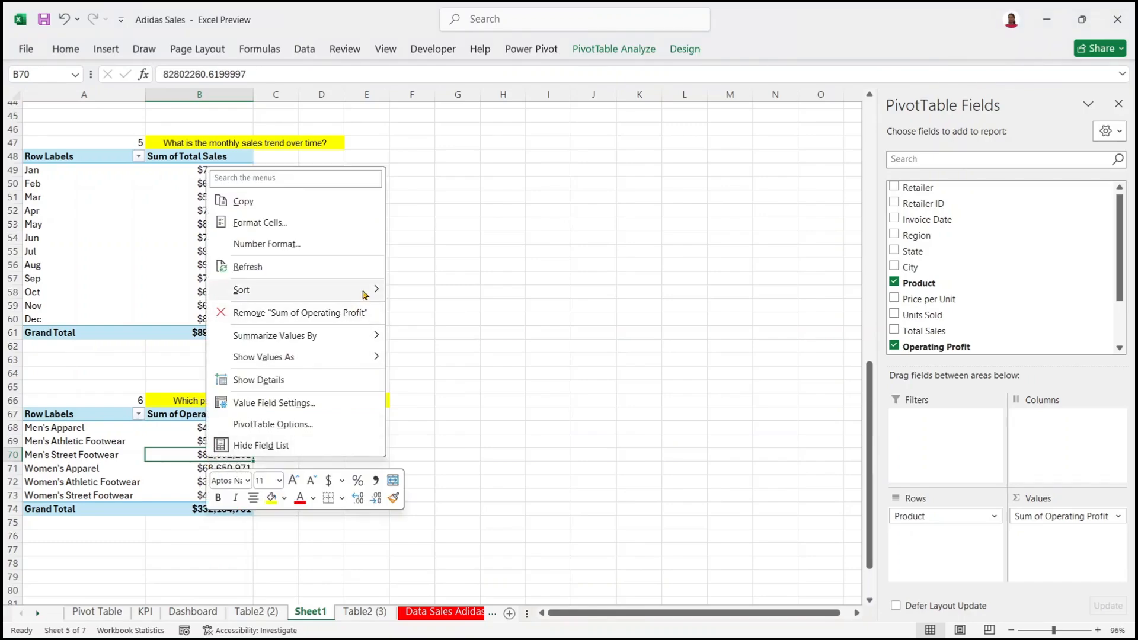
mouse_move(365, 295)
left_click(500, 314)
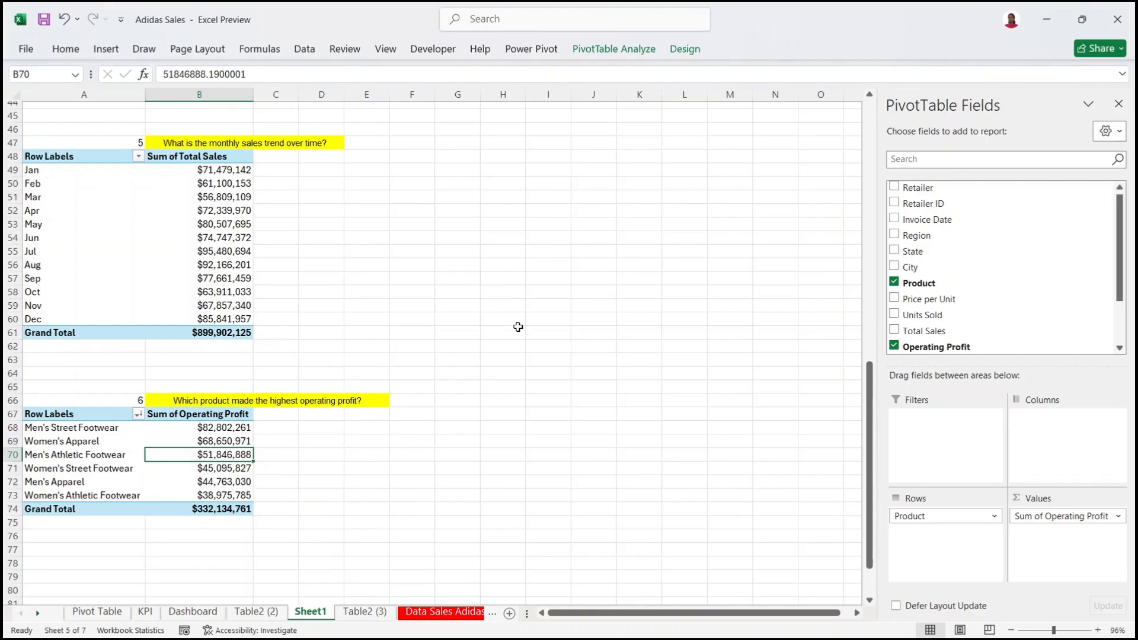
left_click_drag(870, 373, 870, 398)
Step: Review the sorted profits: Men's Street Footwear tops at $82,802,261 of $332,134,761
left_click(178, 421)
left_click(181, 437)
left_click(186, 367)
left_click(231, 448)
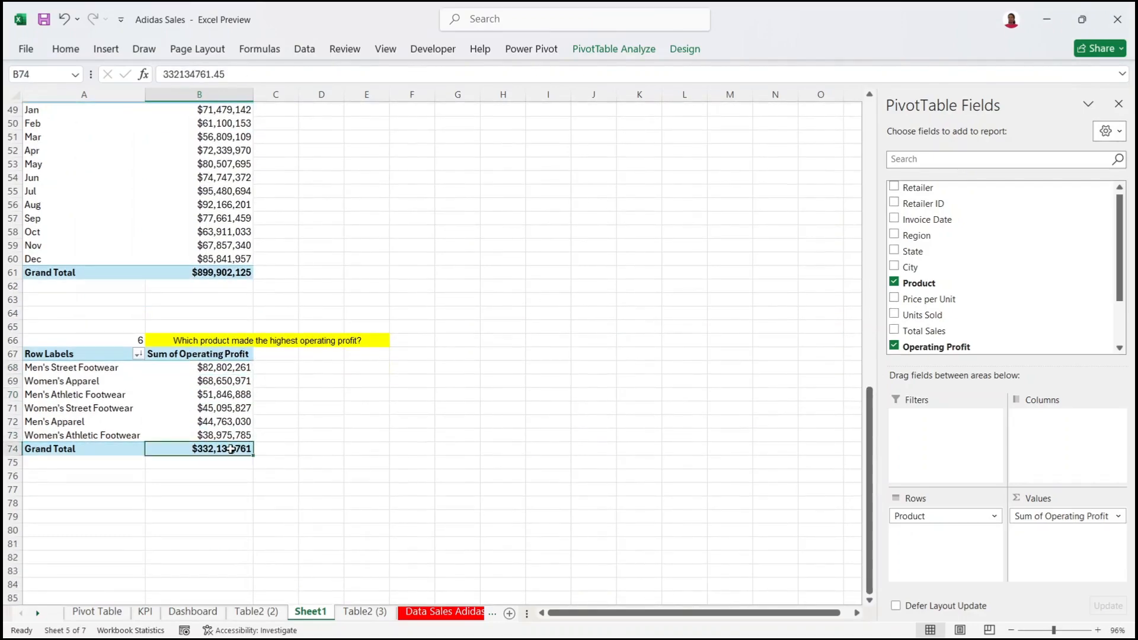
left_click_drag(869, 427, 874, 153)
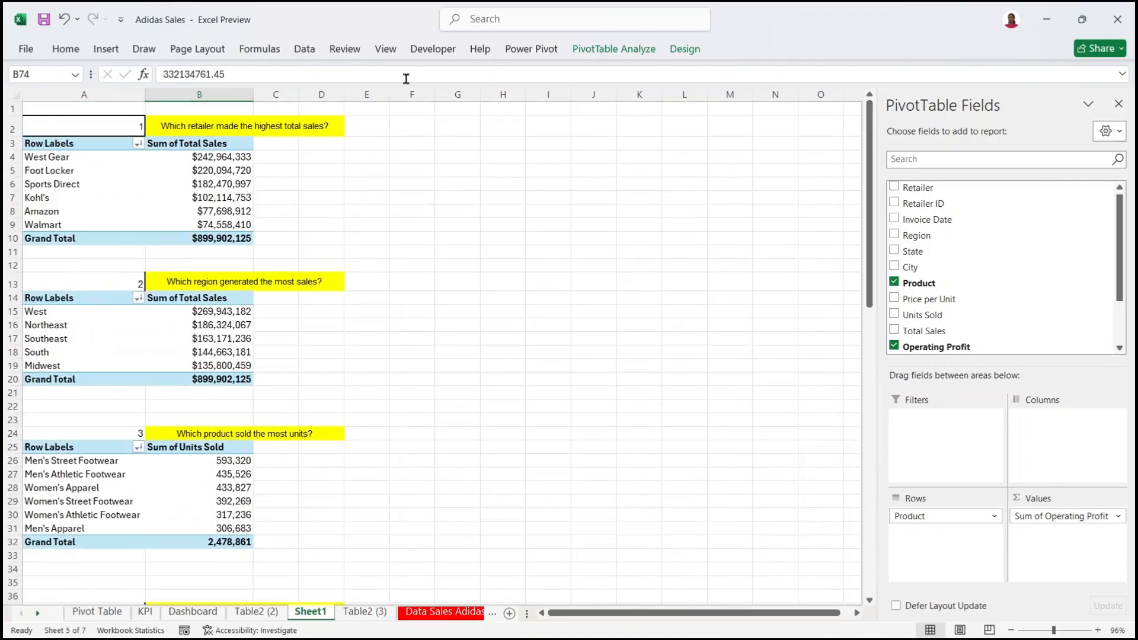
left_click(220, 187)
left_click(220, 350)
left_click(240, 477)
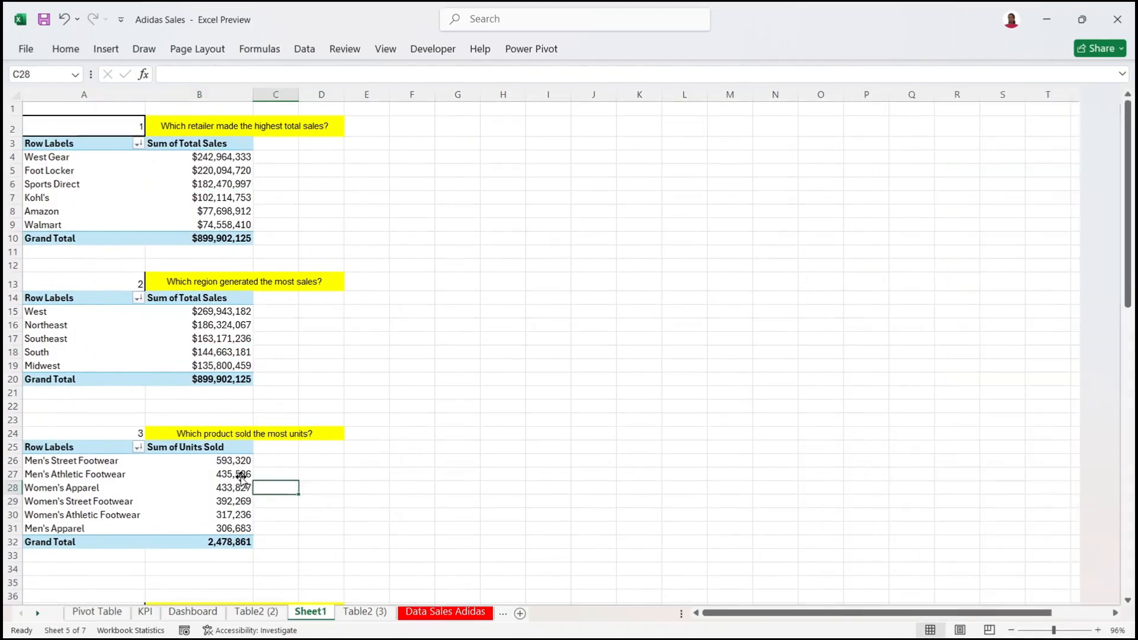
left_click_drag(874, 234, 916, 168)
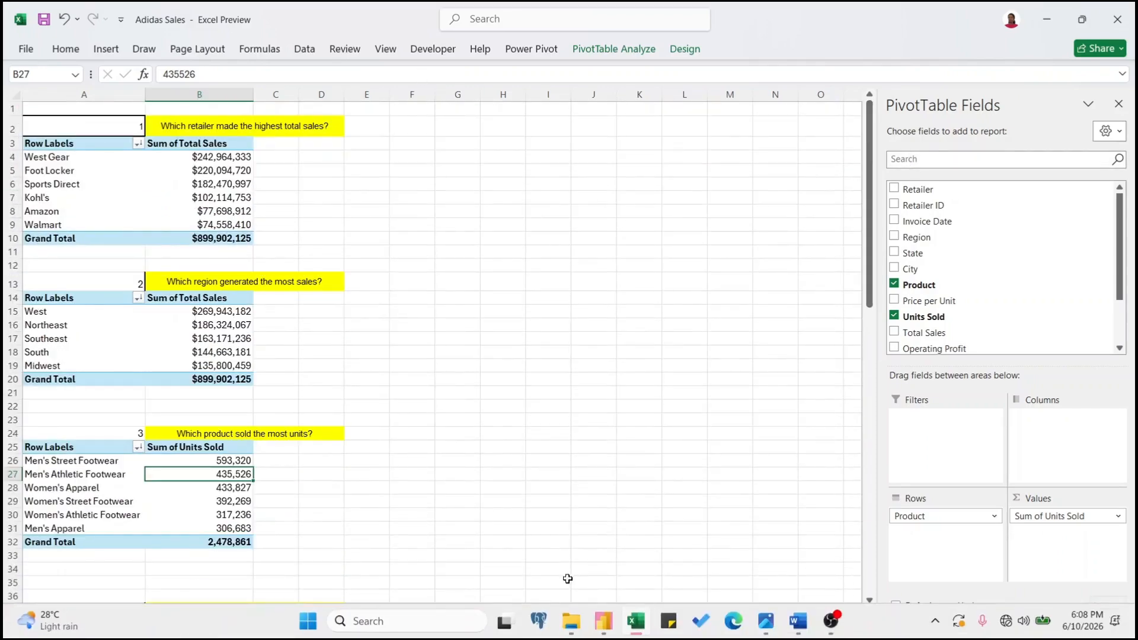
mouse_move(636, 621)
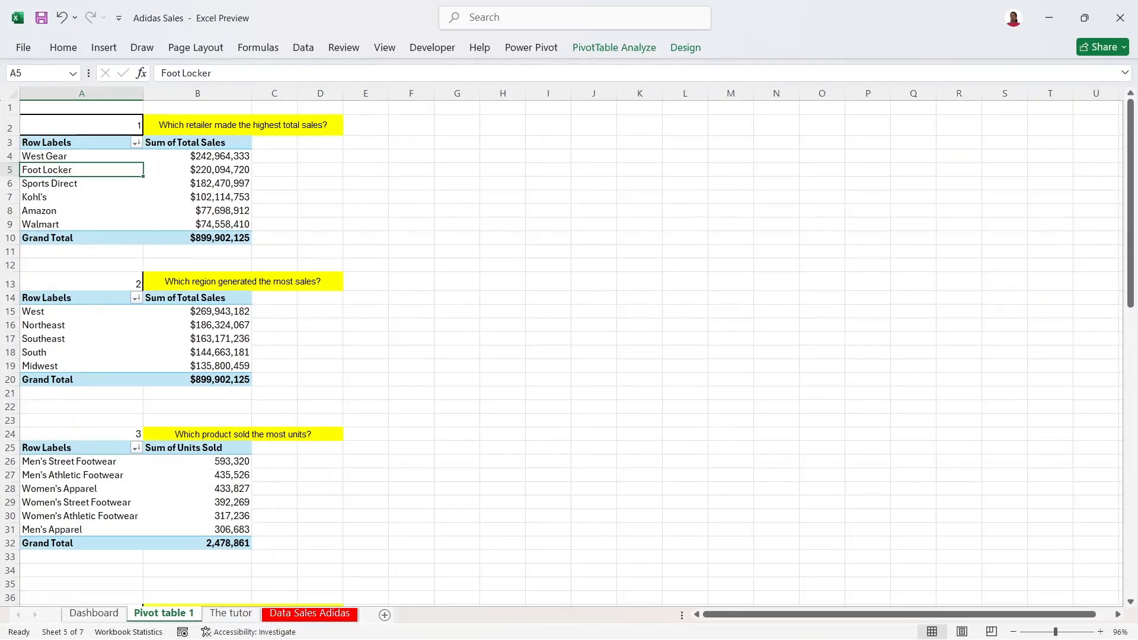
left_click(413, 207)
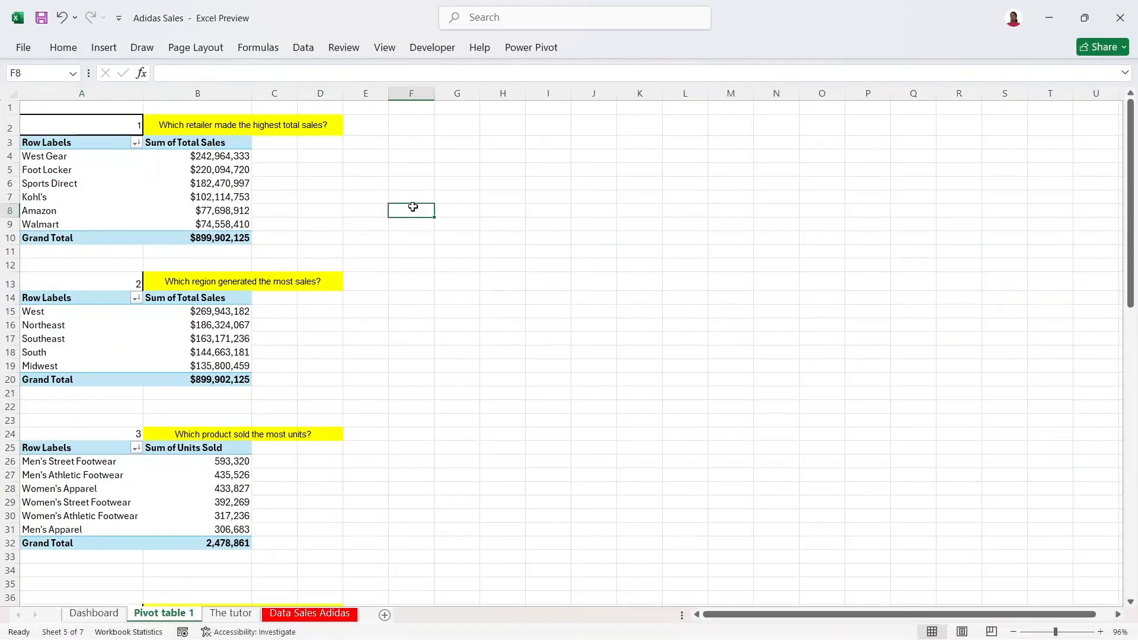
left_click(225, 170)
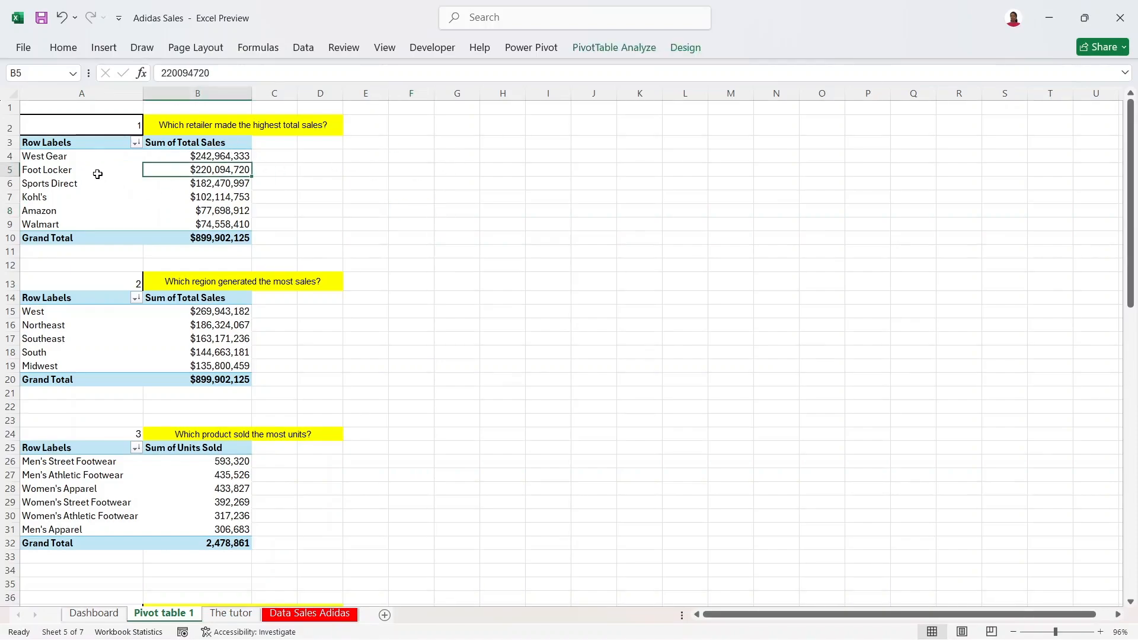
left_click(92, 163)
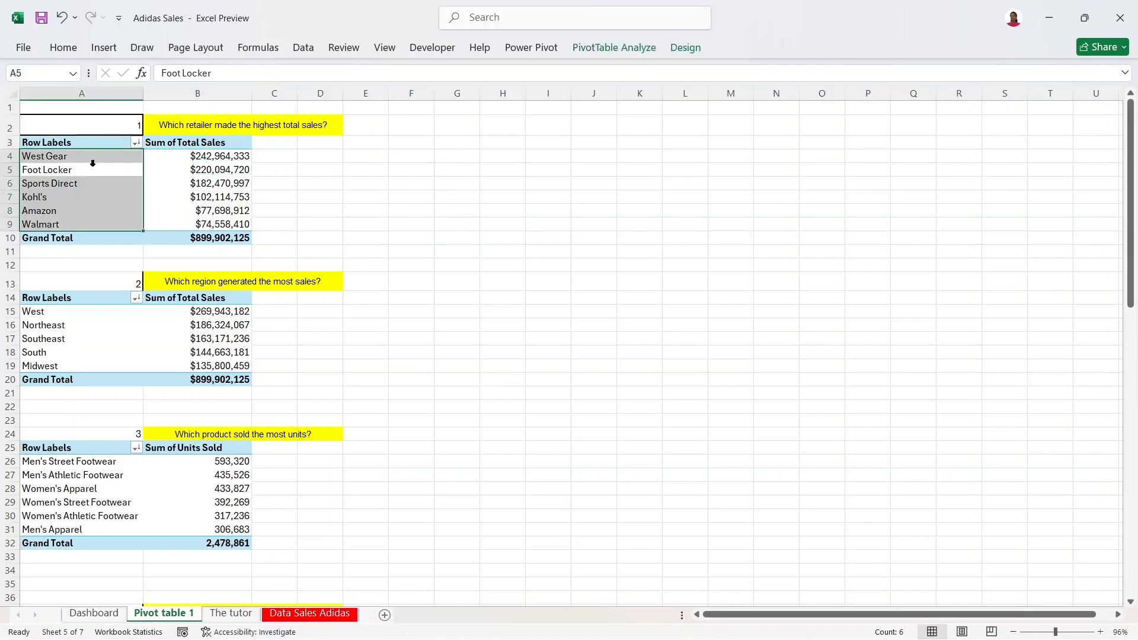
left_click(164, 182)
left_click(167, 168)
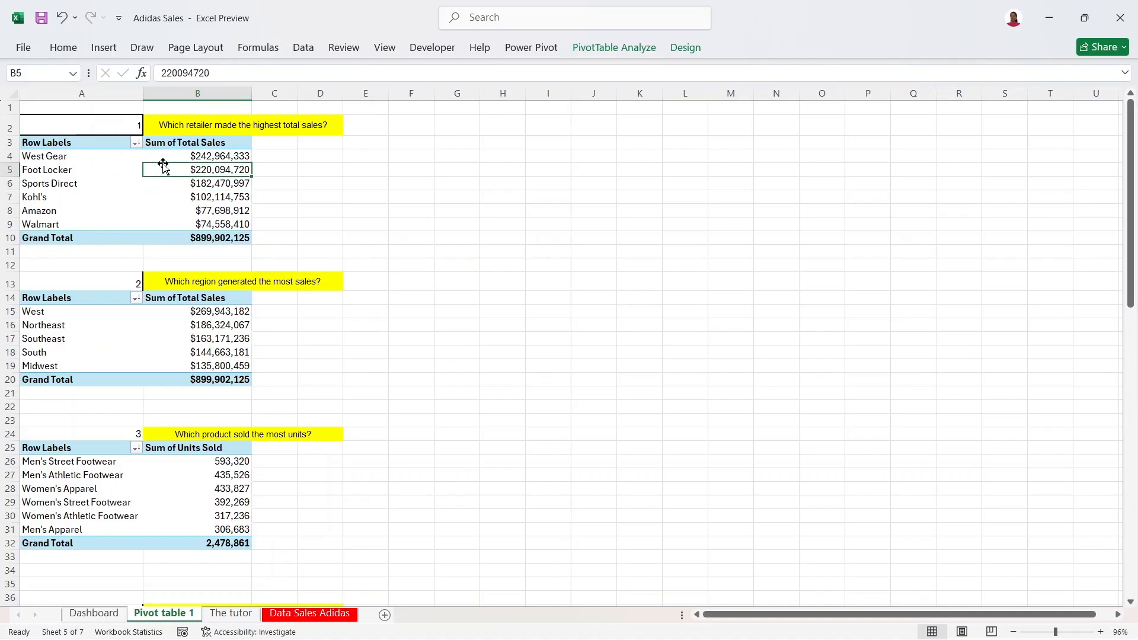
left_click(167, 185)
left_click(124, 170)
left_click(105, 196)
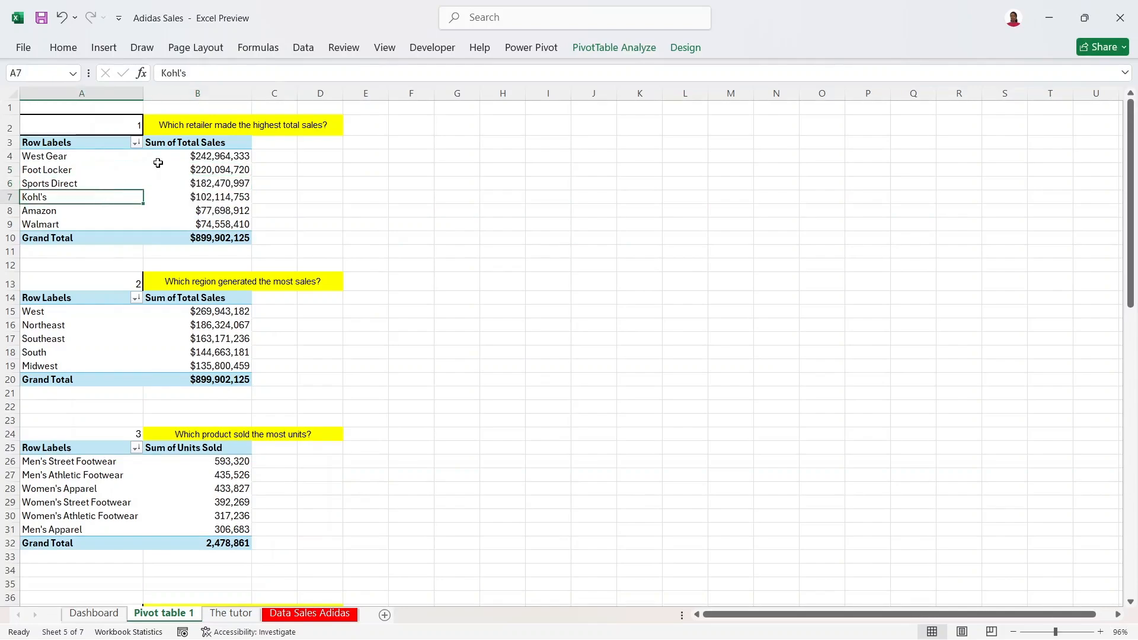
left_click(161, 159)
left_click(173, 183)
left_click(180, 211)
left_click(105, 212)
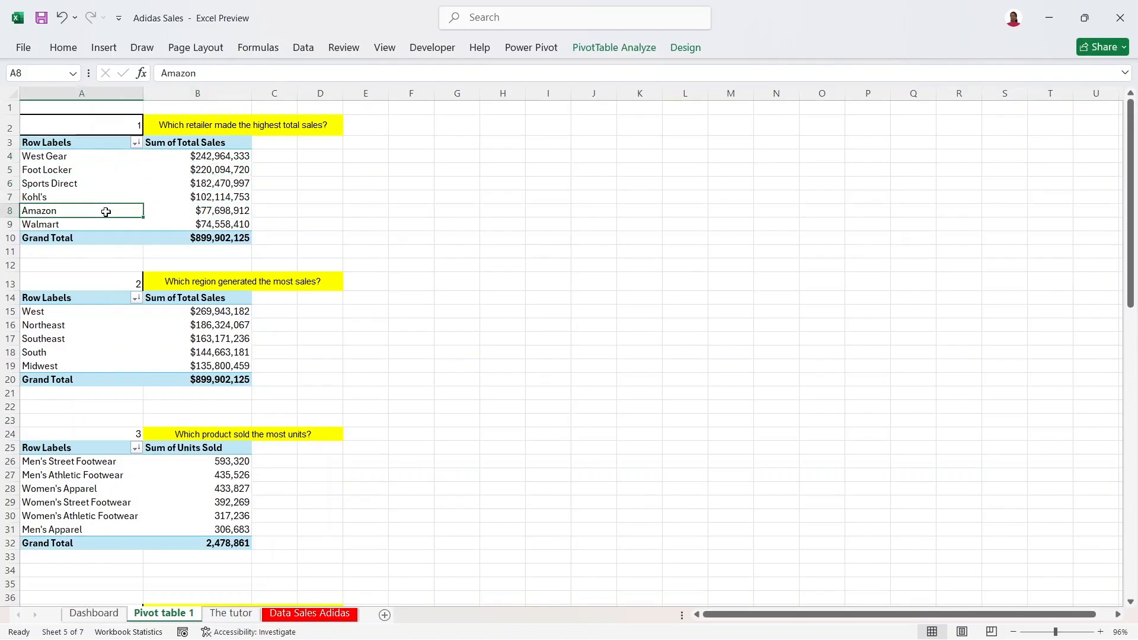
left_click(129, 160)
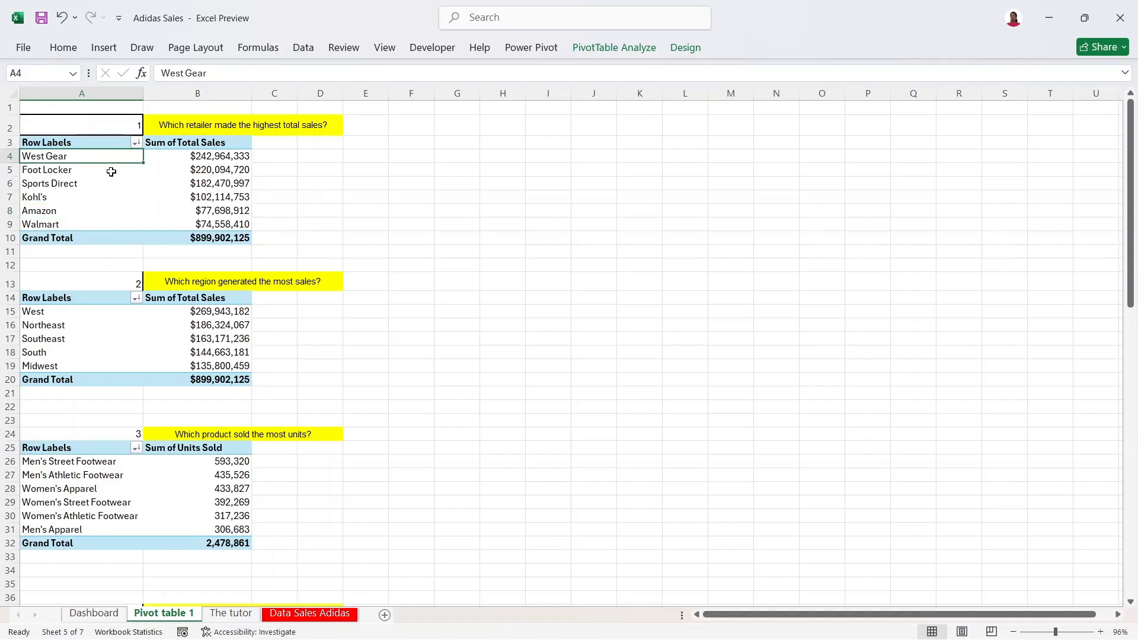
left_click(190, 170)
left_click(96, 178)
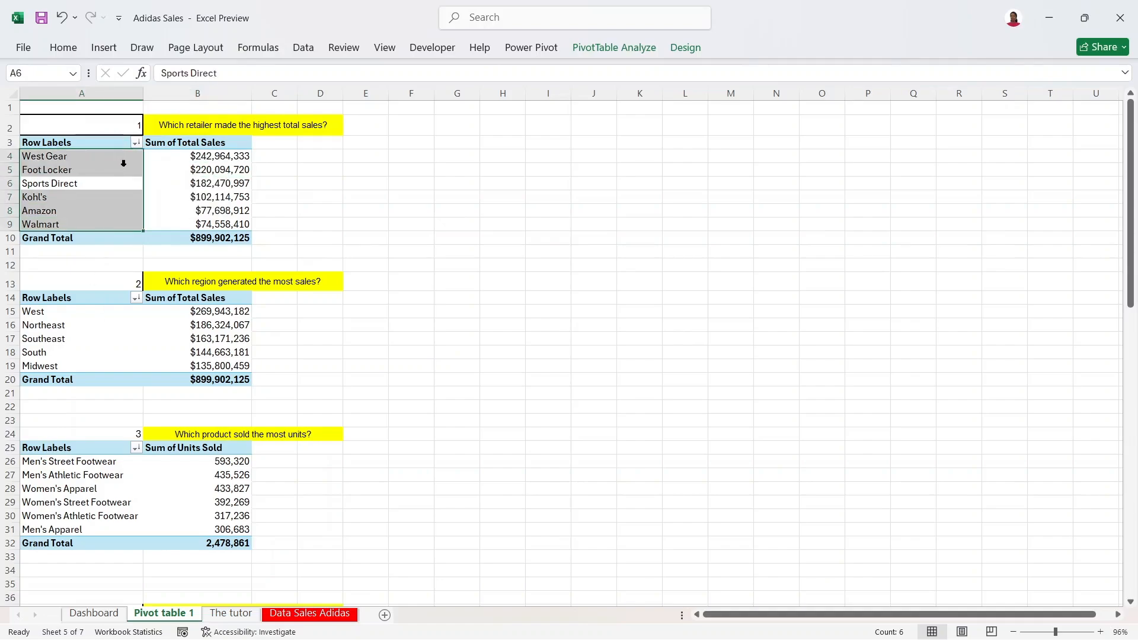
left_click(125, 164)
left_click(171, 159)
left_click_drag(126, 174, 190, 210)
left_click(126, 176)
left_click(179, 170)
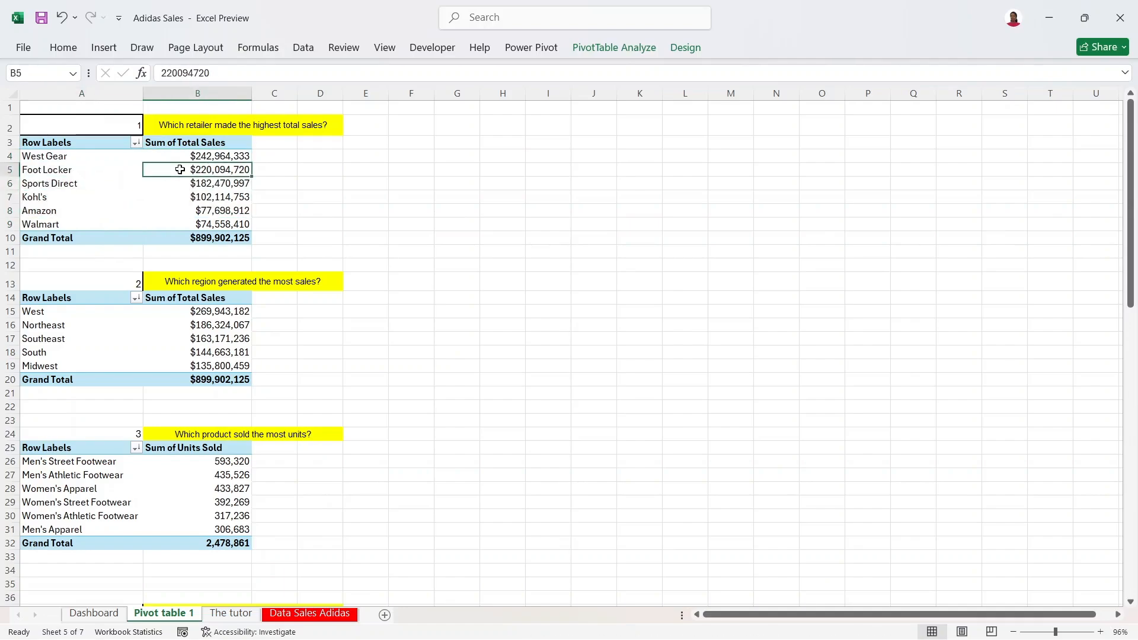
left_click(113, 171)
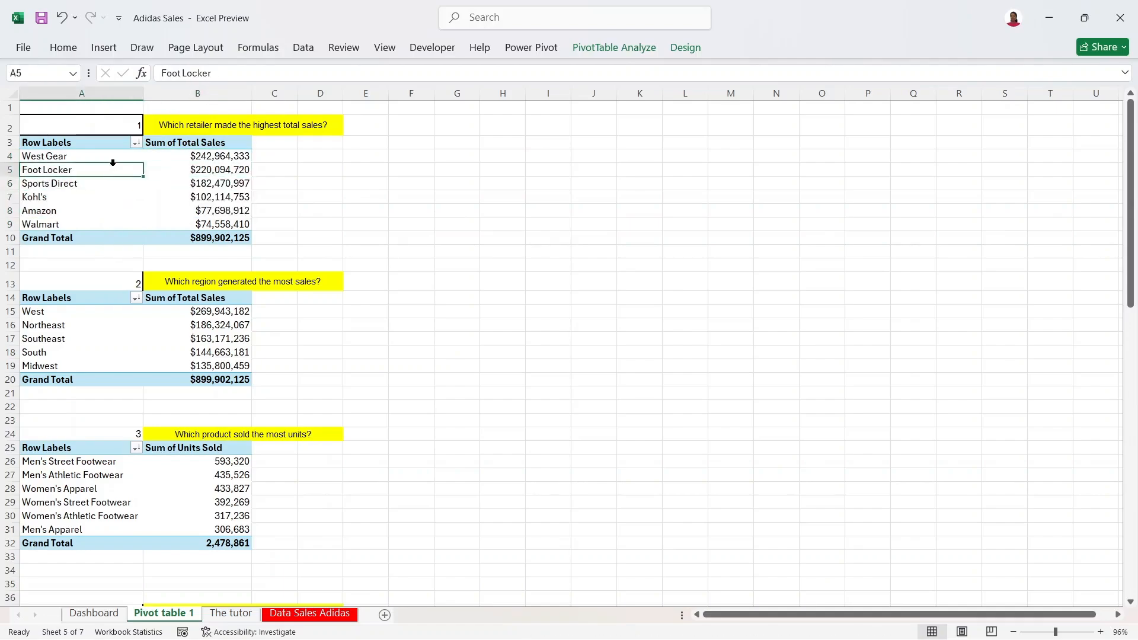
left_click(103, 50)
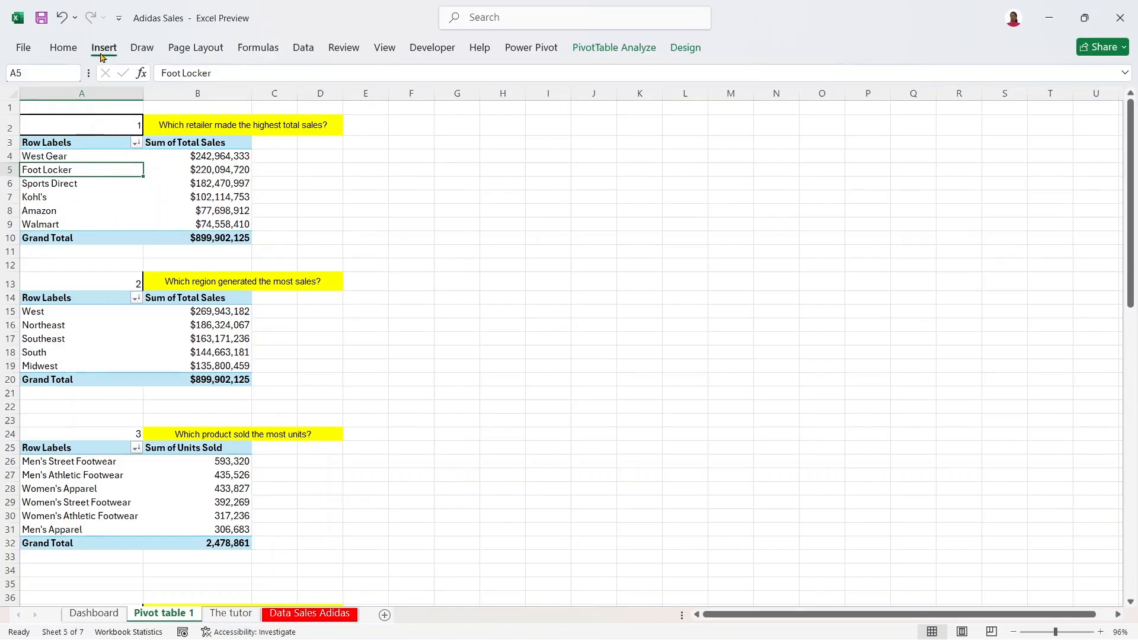
Step: Insert a Clustered Bar PivotChart of total sales by retailer
left_click(384, 92)
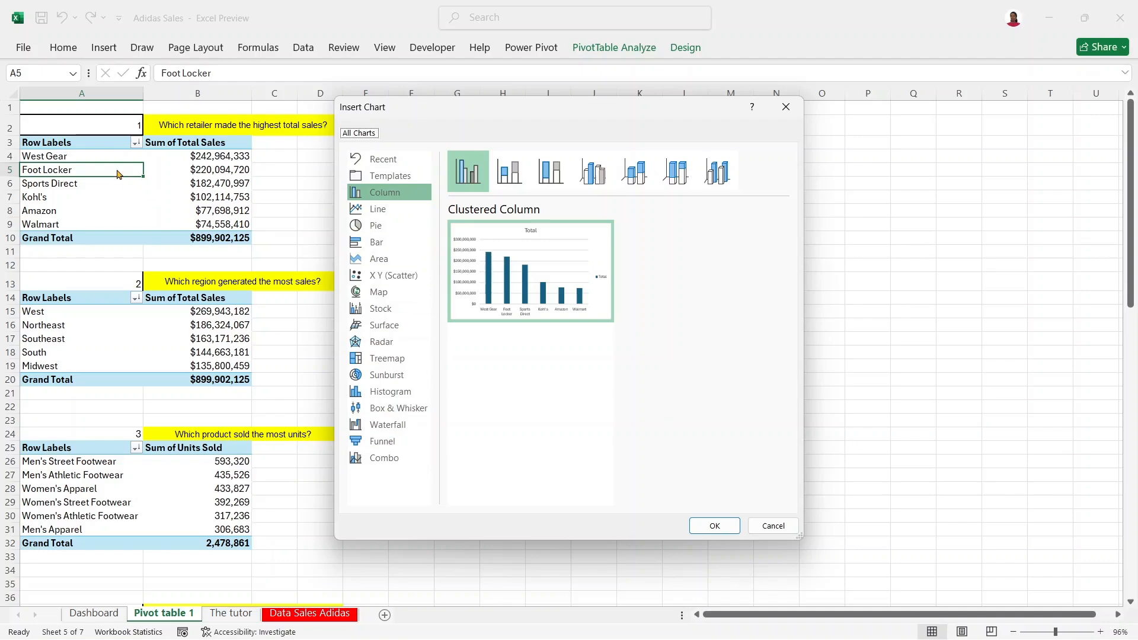
left_click(363, 250)
left_click(714, 525)
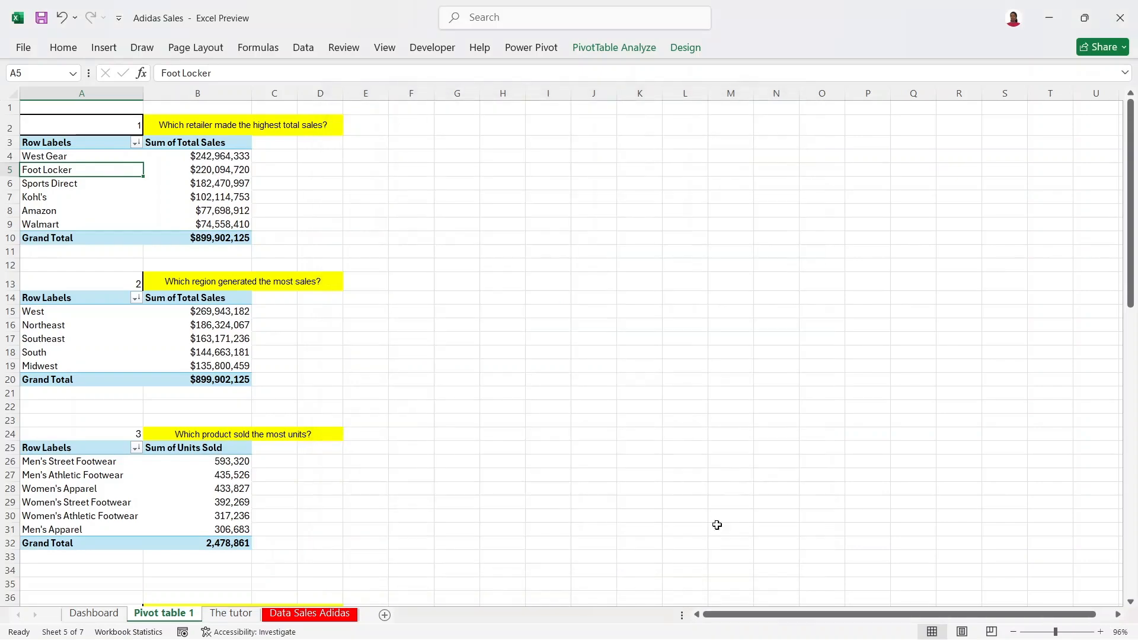
Step: Move and shrink the chart to sit beside the question 1 retailer table
left_click_drag(476, 206, 436, 142)
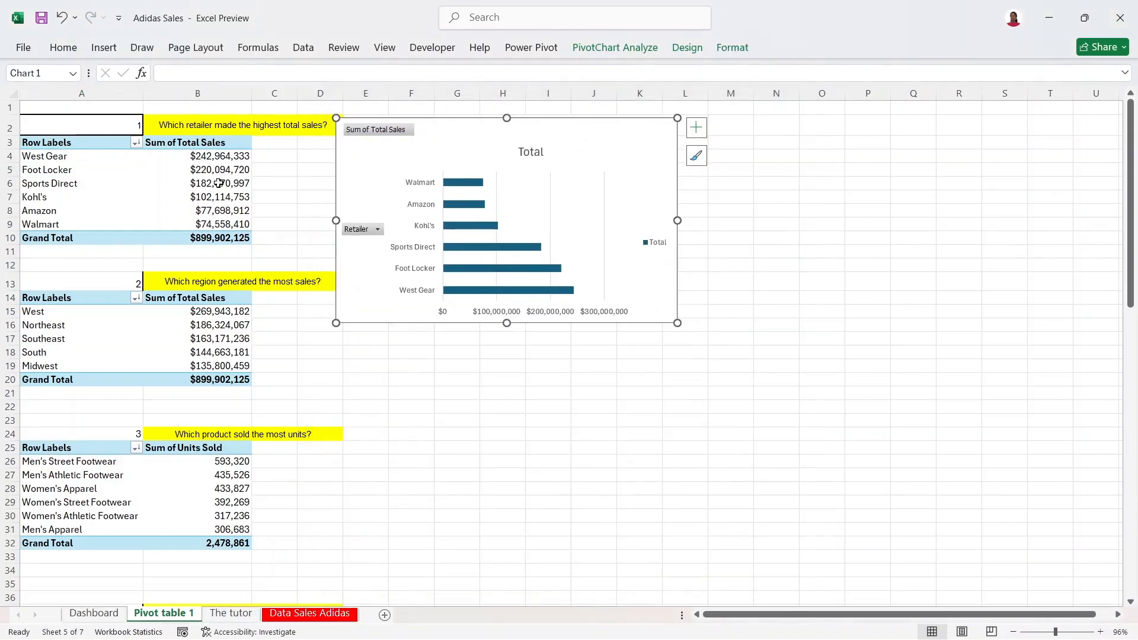
left_click_drag(332, 321, 349, 262)
left_click_drag(675, 261, 596, 329)
left_click_drag(493, 132, 552, 134)
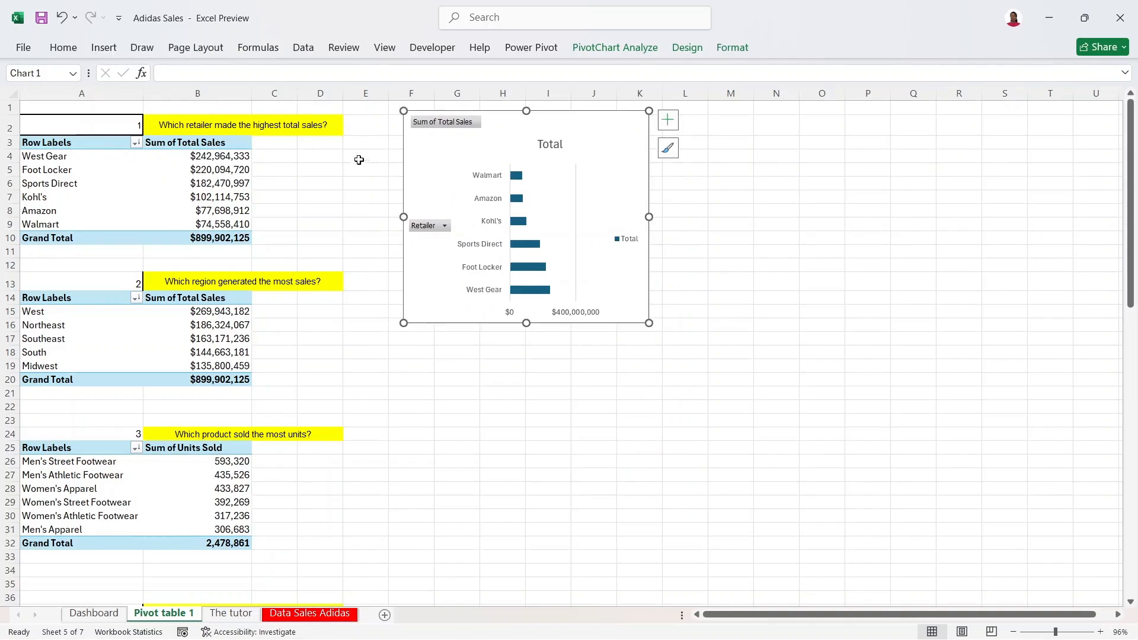
Step: Replace the chart title 'Total' with 'Rank of Retailers by Sales' and nudge it left
left_click(556, 145)
left_click_drag(558, 134, 530, 134)
double_click(524, 137)
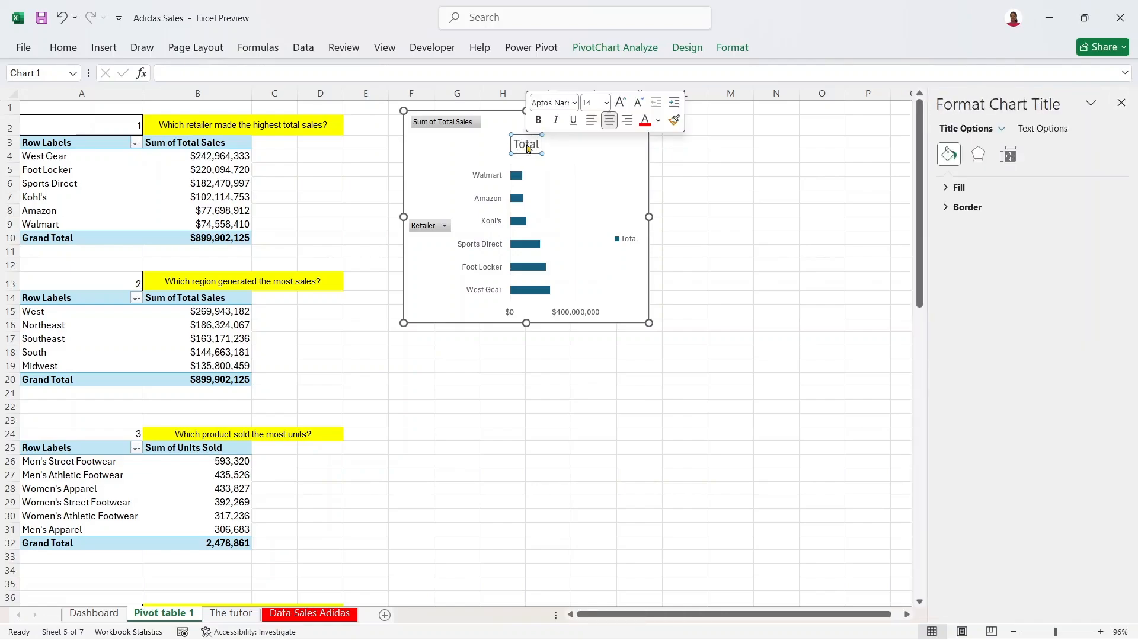
type("Retailer")
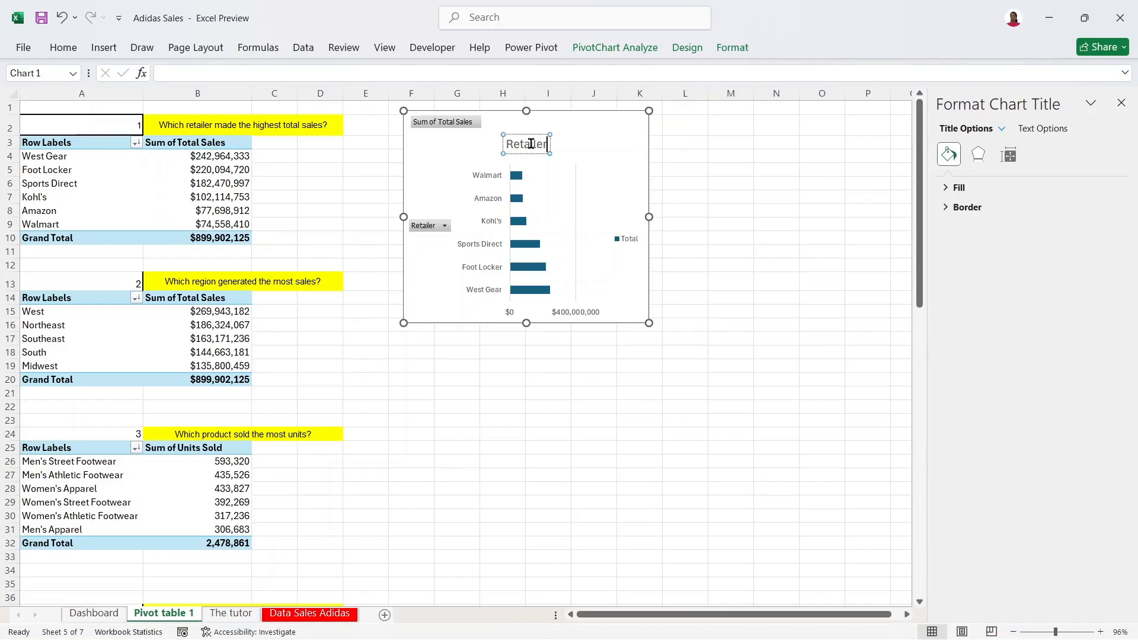
type(" vs T")
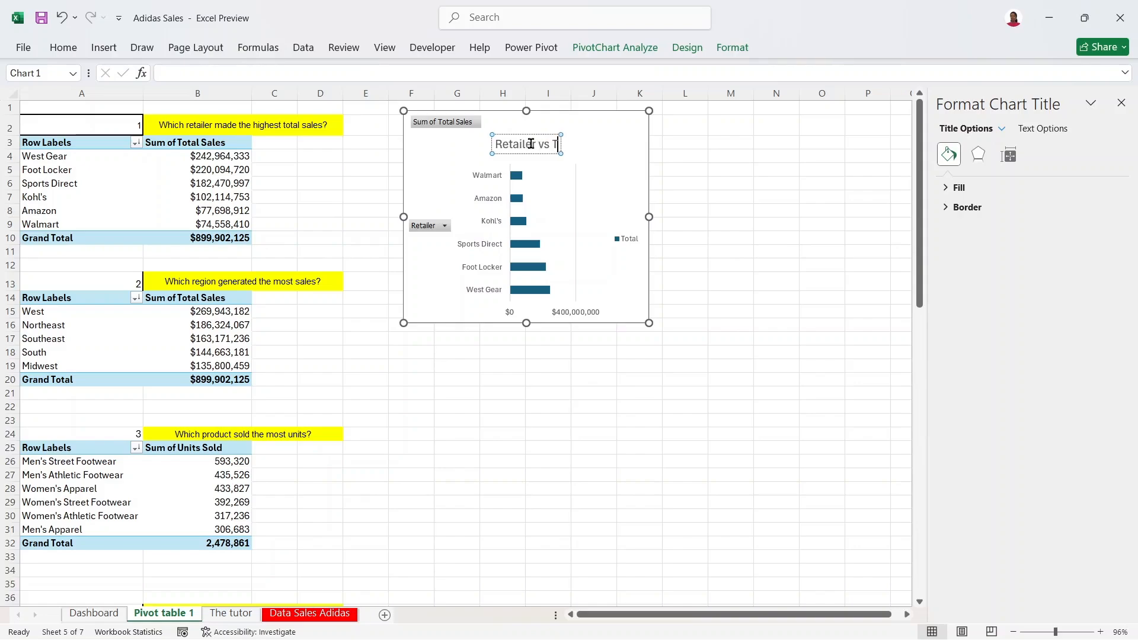
type("ota")
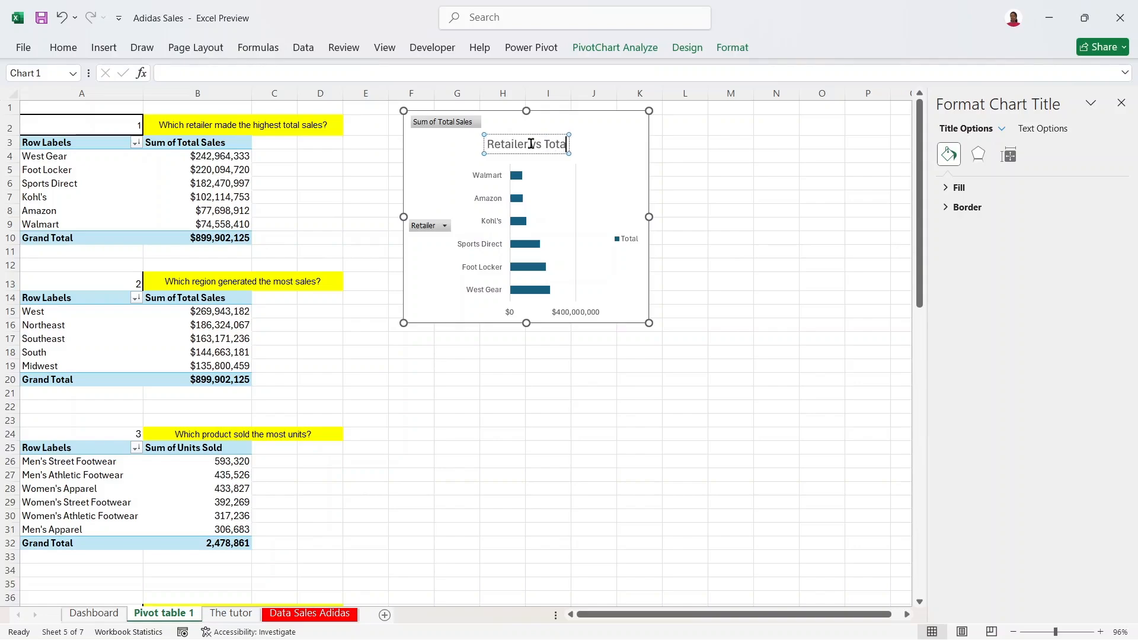
type("l")
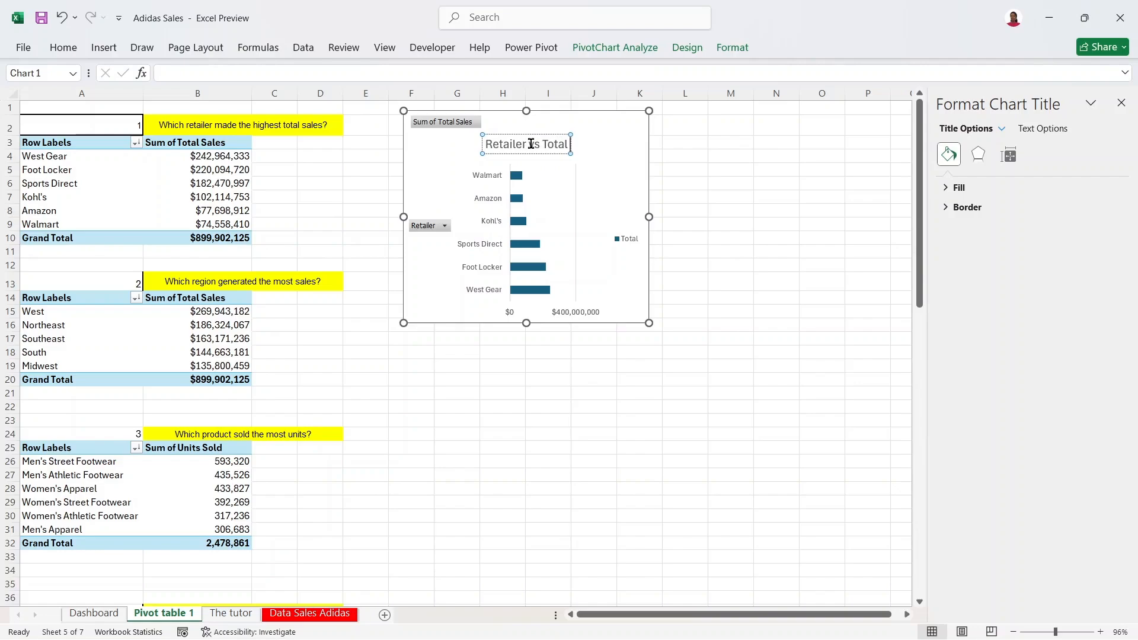
type(" s")
key("BackSpace")
key("BackSpace")
type("Sales")
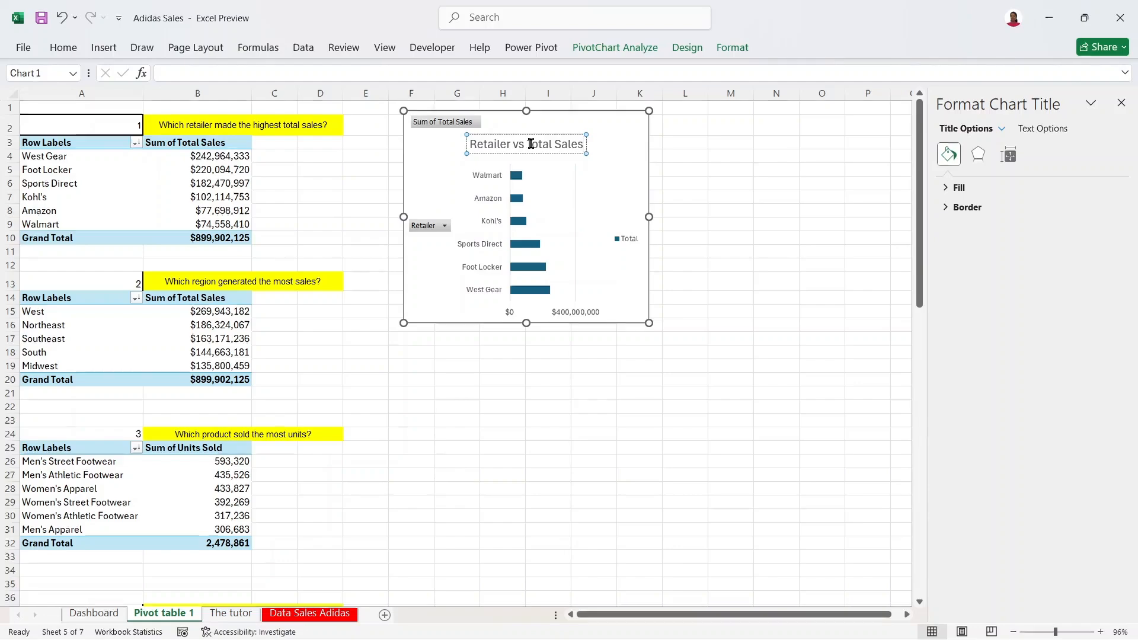
key("BackSpace")
key("BackSpace")
key("BackSpace")
key("BackSpace")
key("BackSpace")
key("BackSpace")
key("BackSpace")
key("BackSpace")
key("BackSpace")
key("BackSpace")
key("BackSpace")
key("BackSpace")
key("BackSpace")
key("BackSpace")
key("BackSpace")
key("BackSpace")
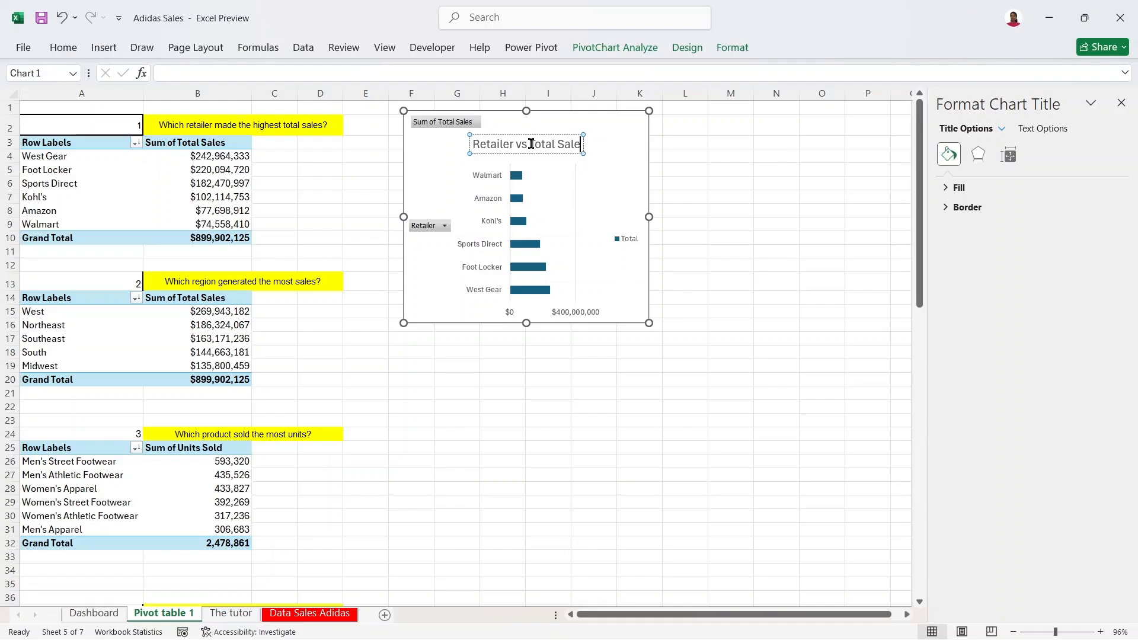
key("BackSpace")
key("BackSpace")
key("BackSpace")
key("BackSpace")
key("BackSpace")
key("BackSpace")
key("BackSpace")
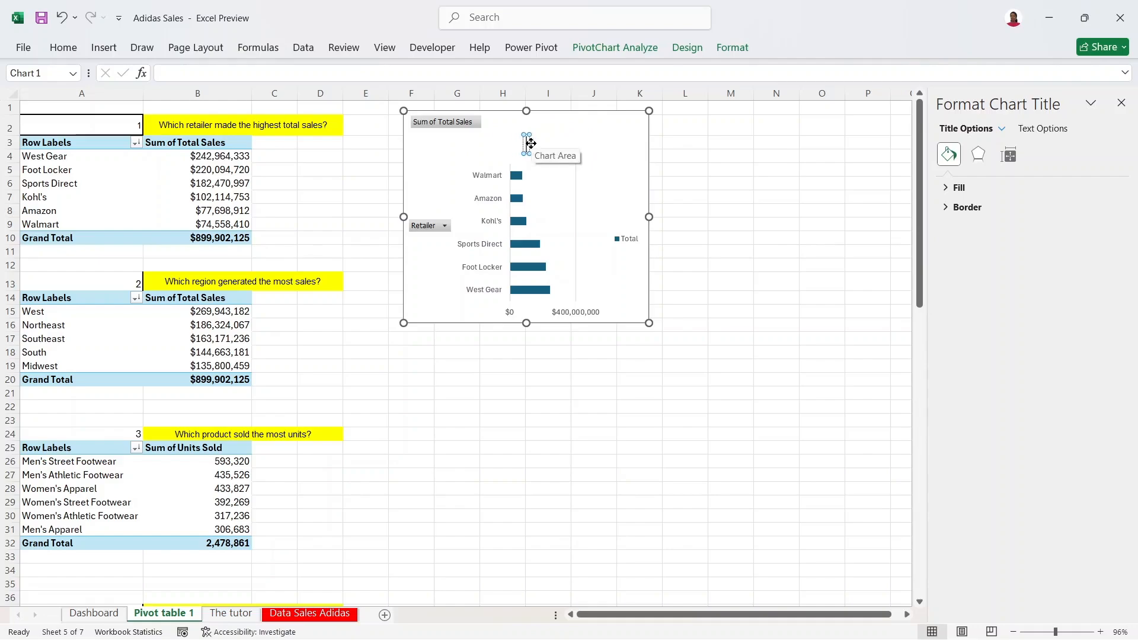
type("Rank 0f")
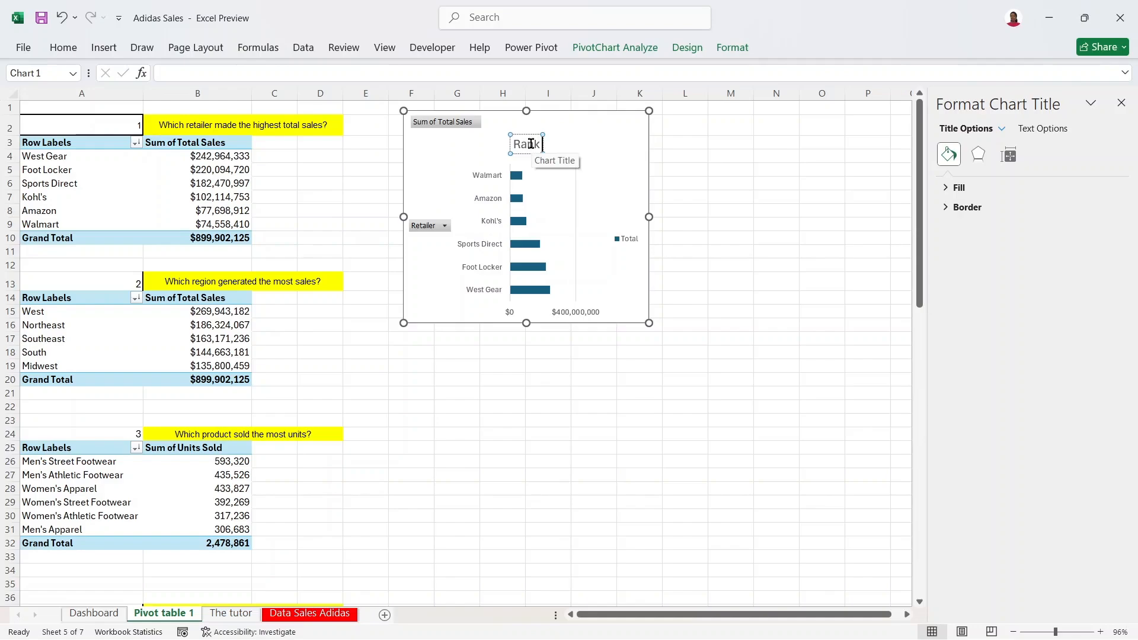
type(" Retai")
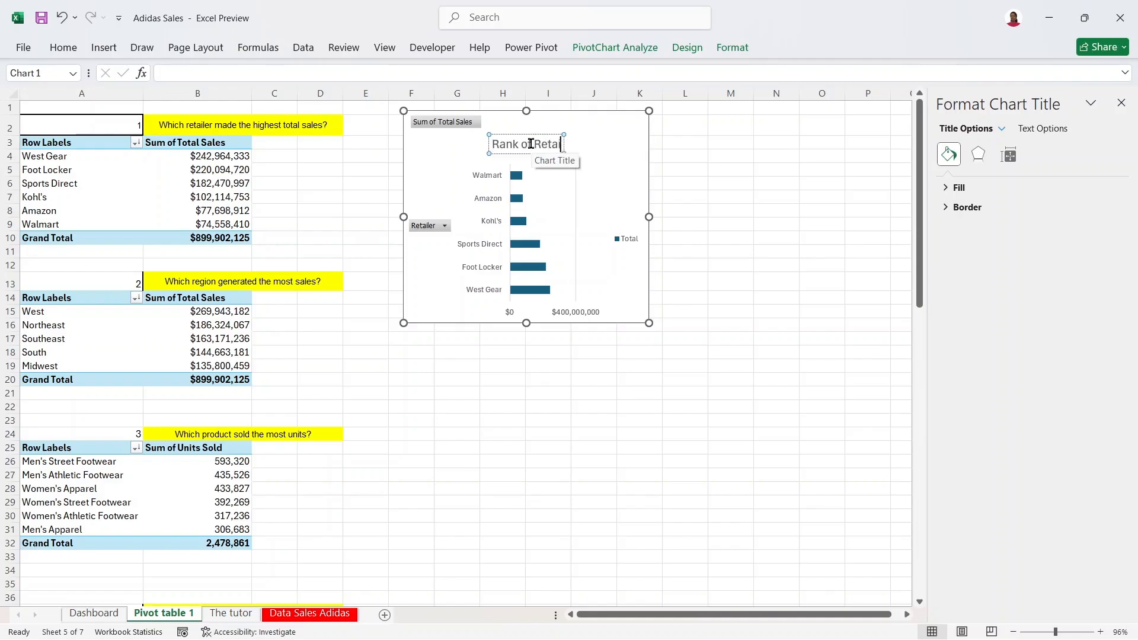
type("lers by")
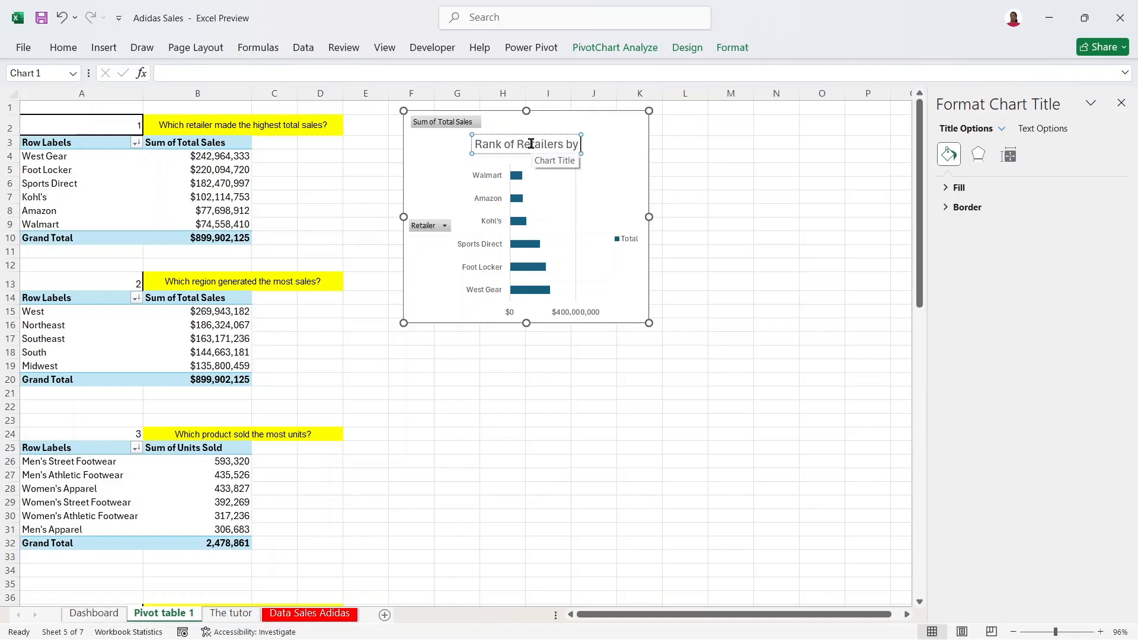
type(" Total Sales")
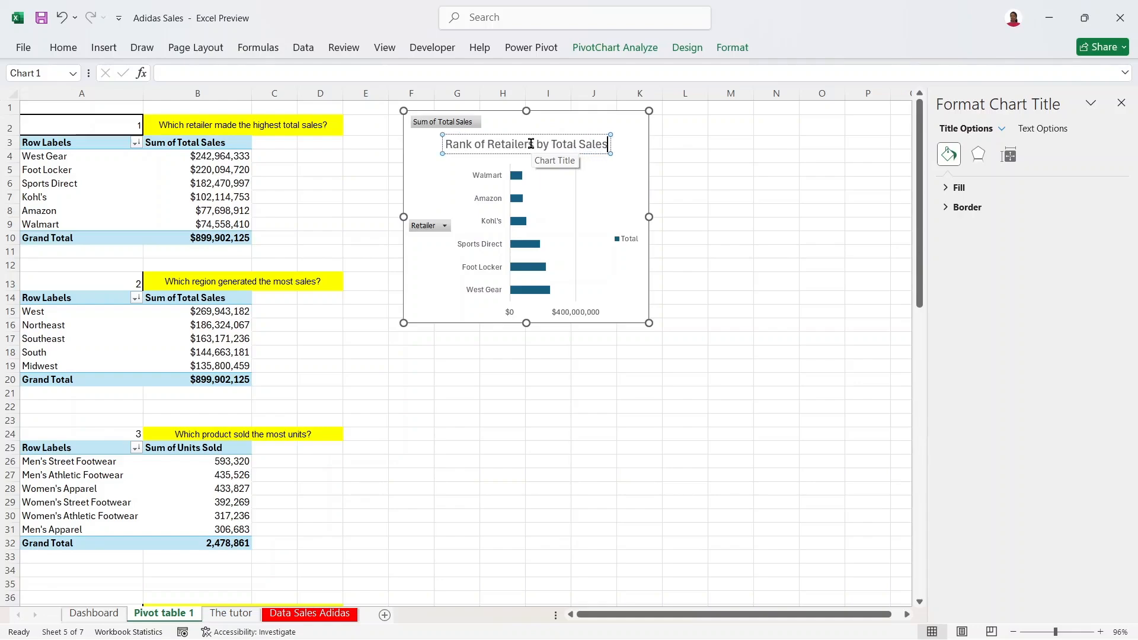
key("BackSpace")
key("BackSpace")
key("BackSpace")
key("BackSpace")
key("BackSpace")
key("BackSpace")
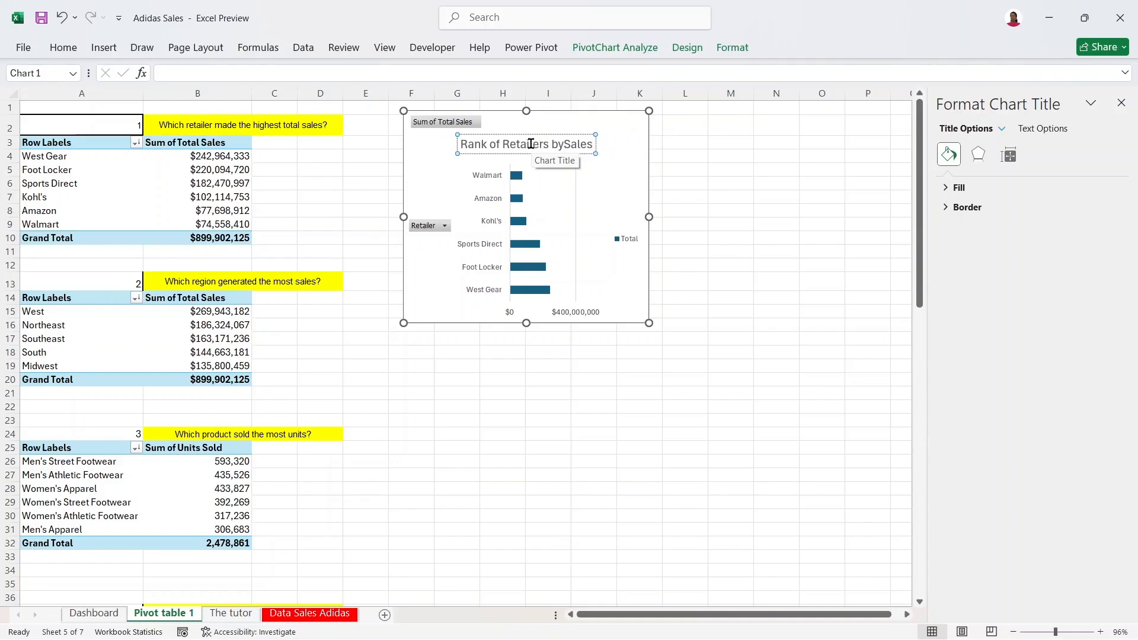
left_click(559, 133)
left_click_drag(556, 133, 502, 132)
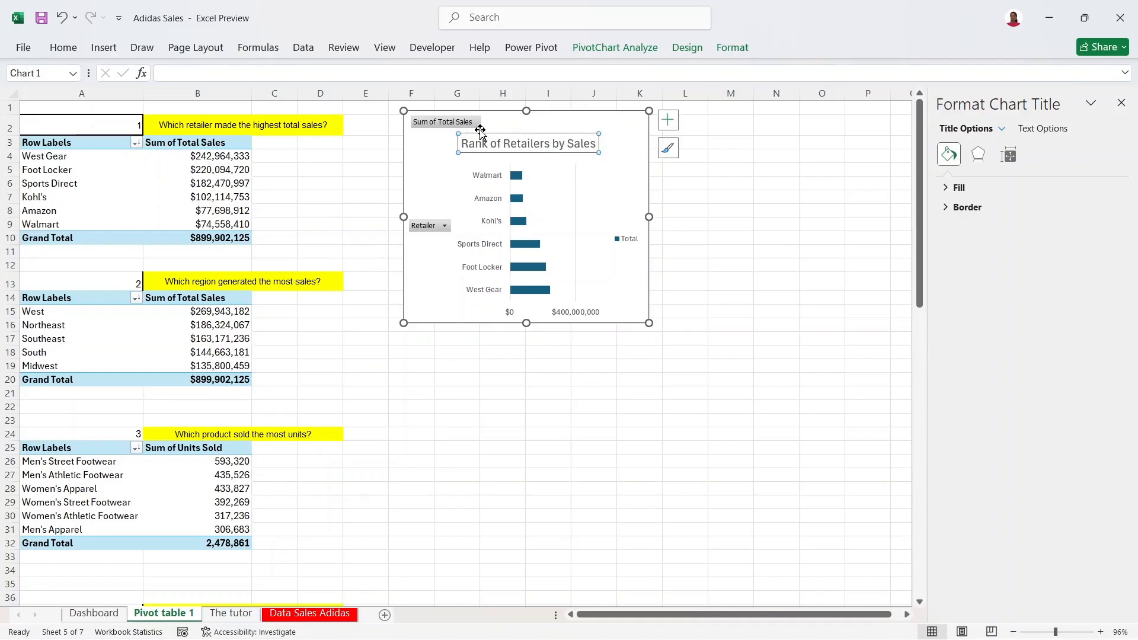
Step: Hide all field buttons on the retailer PivotChart
right_click(422, 229)
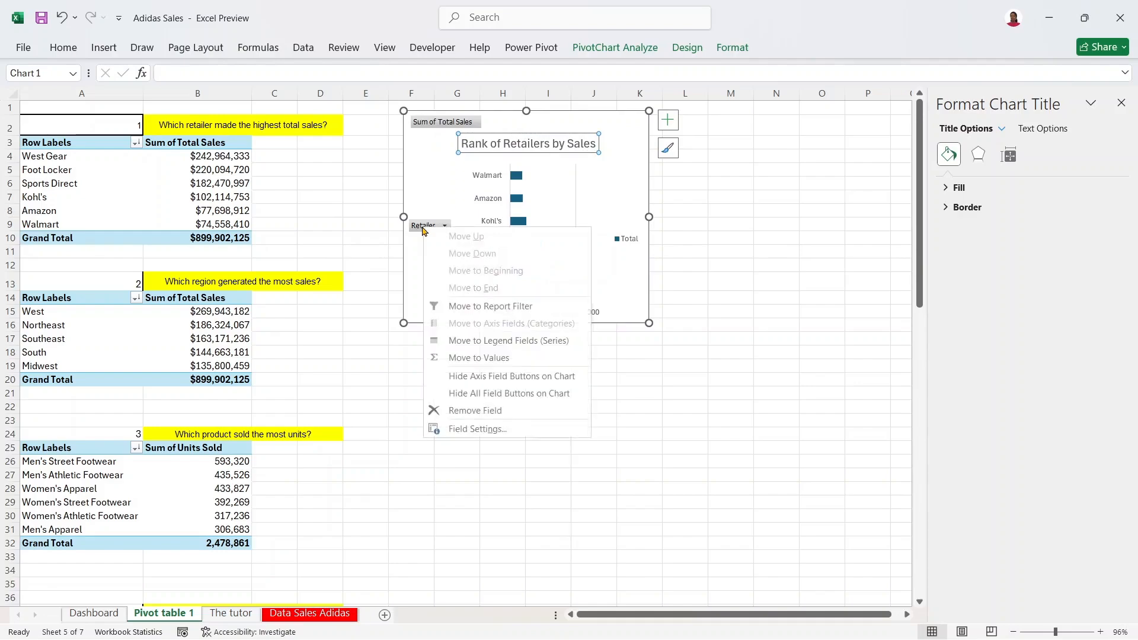
left_click(422, 127)
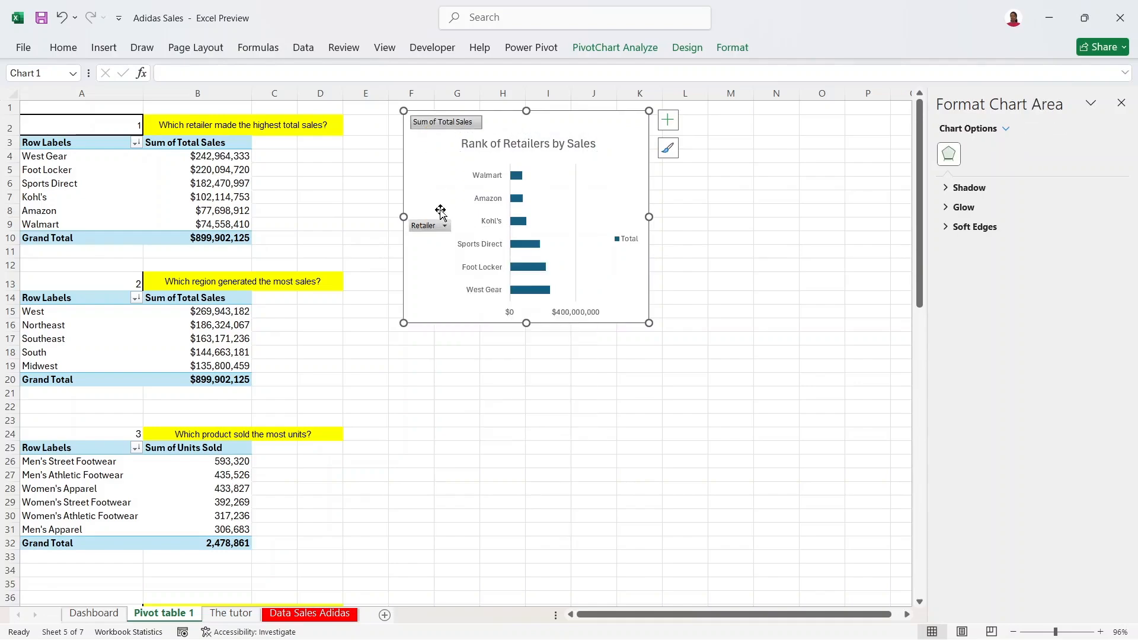
left_click(430, 229)
left_click(424, 209)
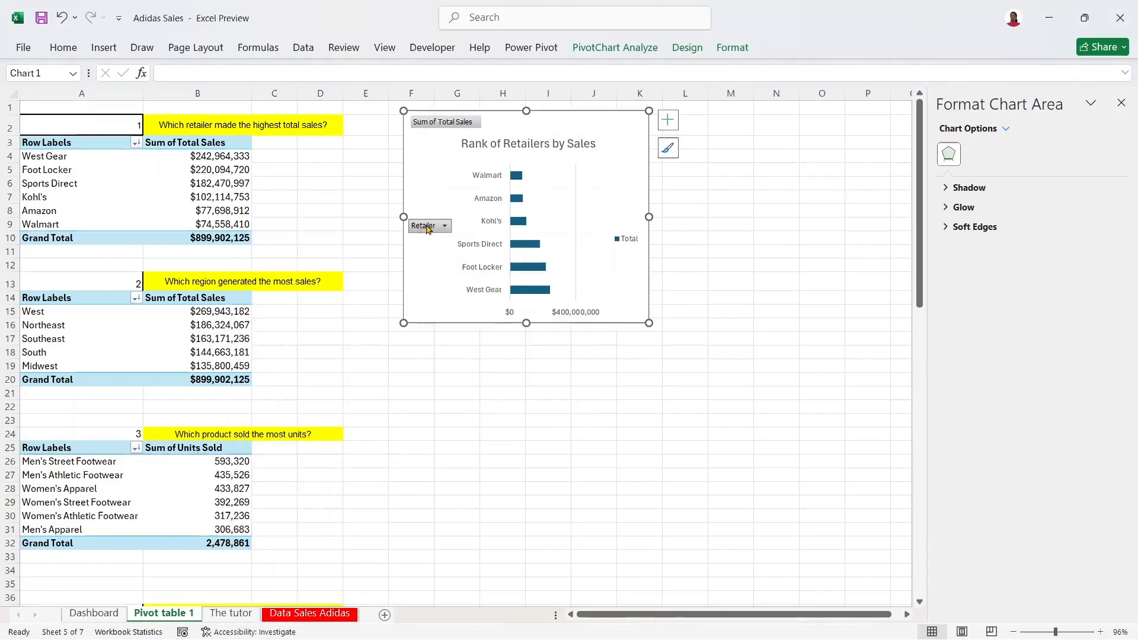
right_click(428, 227)
left_click(497, 395)
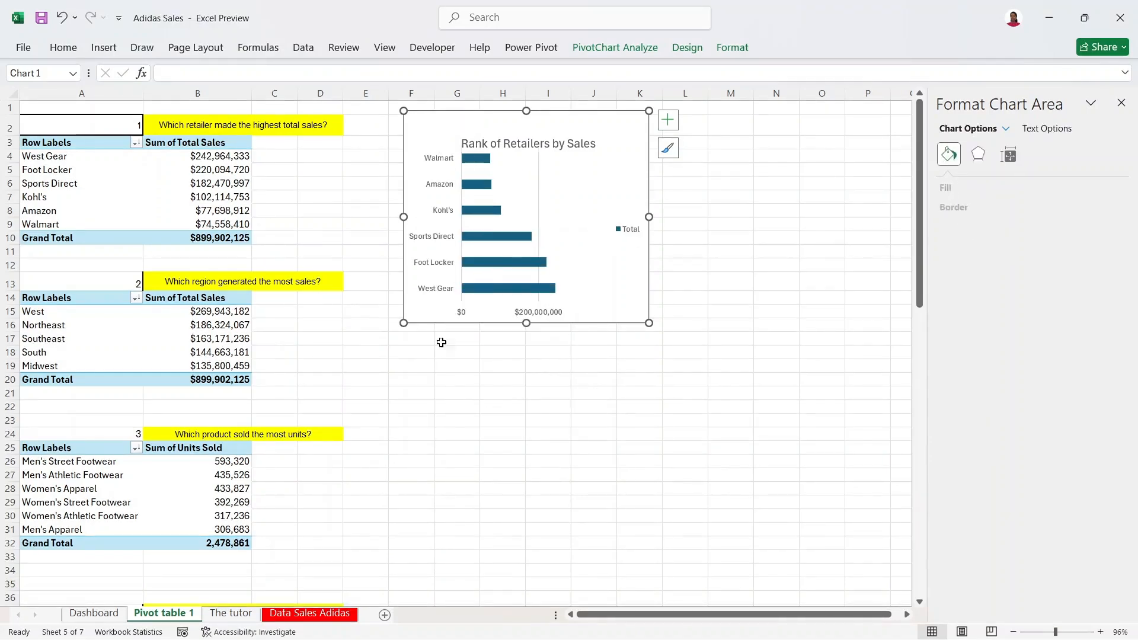
Step: Delete the Total legend and the horizontal value axis from the chart
left_click(631, 235)
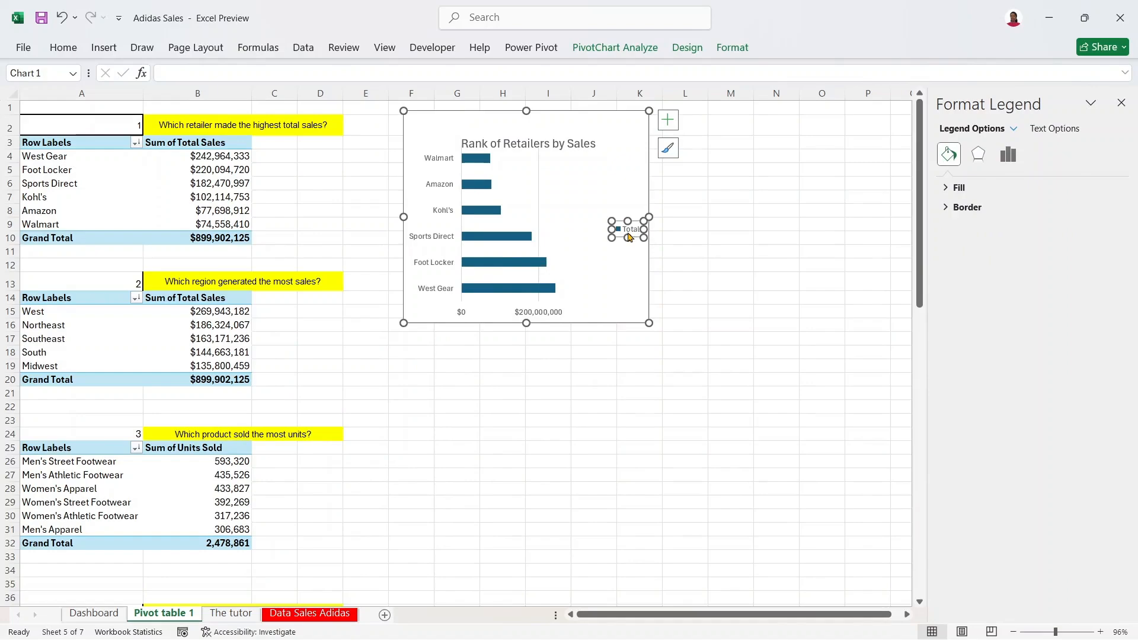
key("Delete")
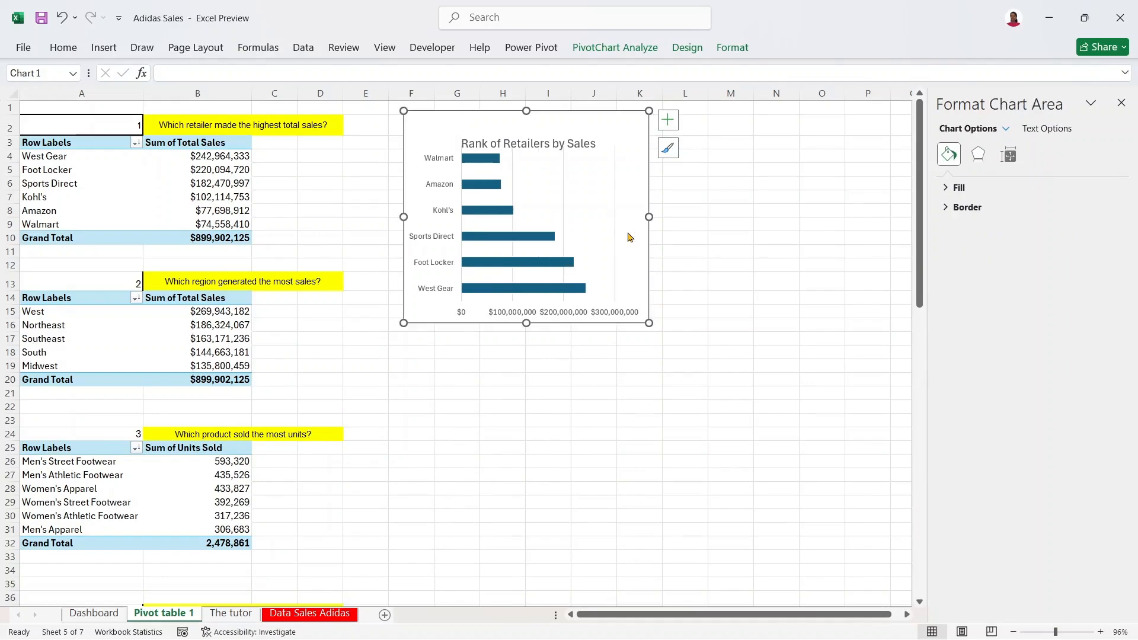
left_click(594, 312)
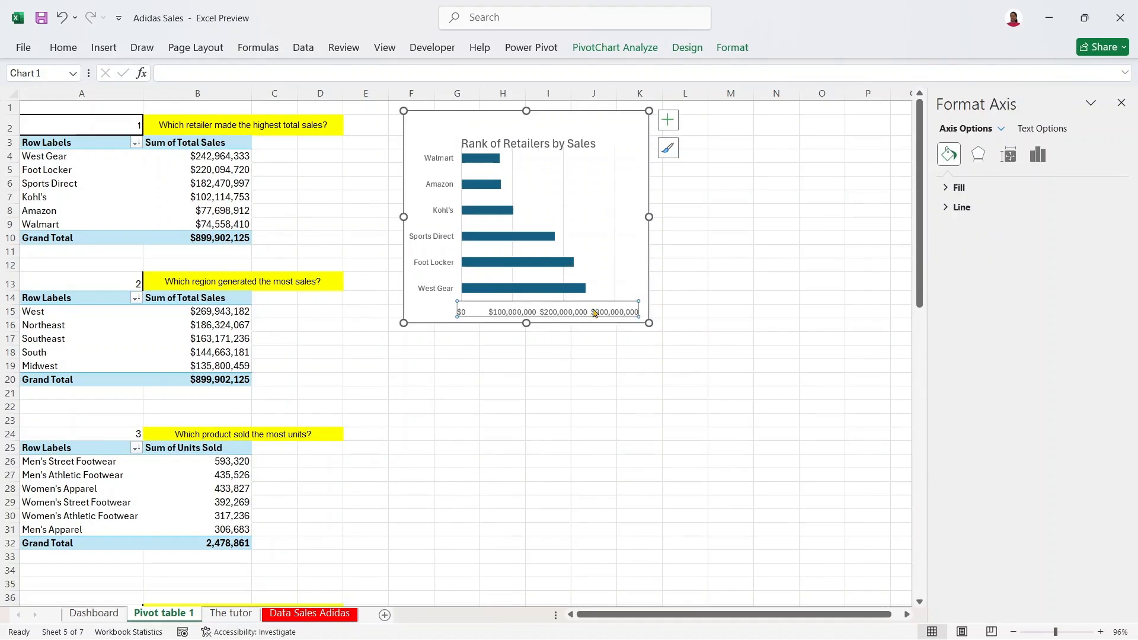
key("Delete")
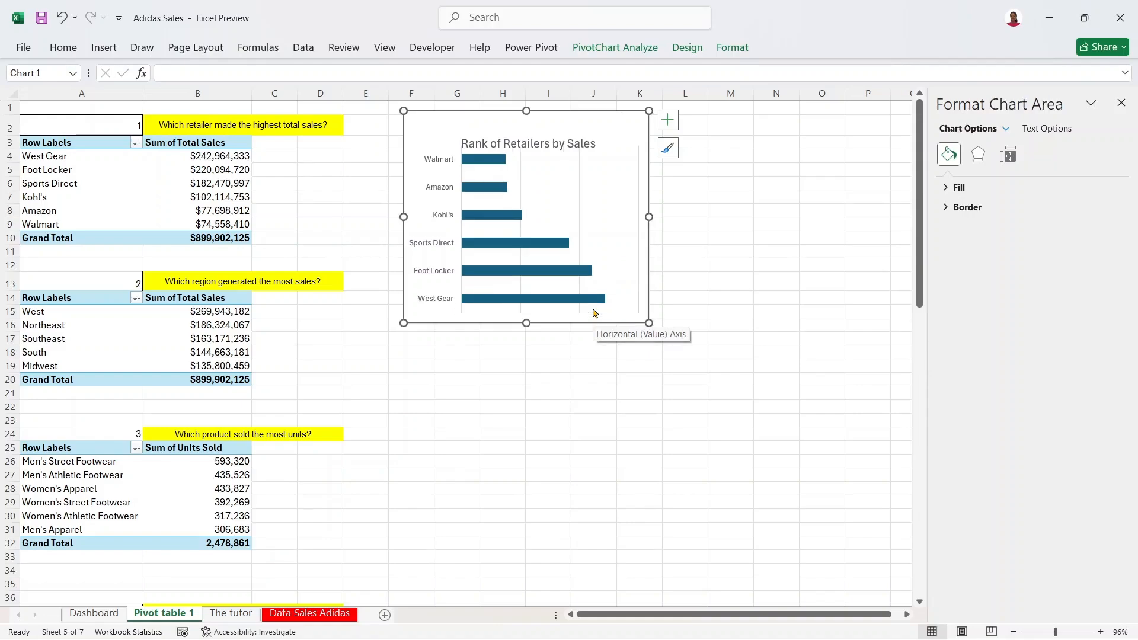
left_click(543, 142)
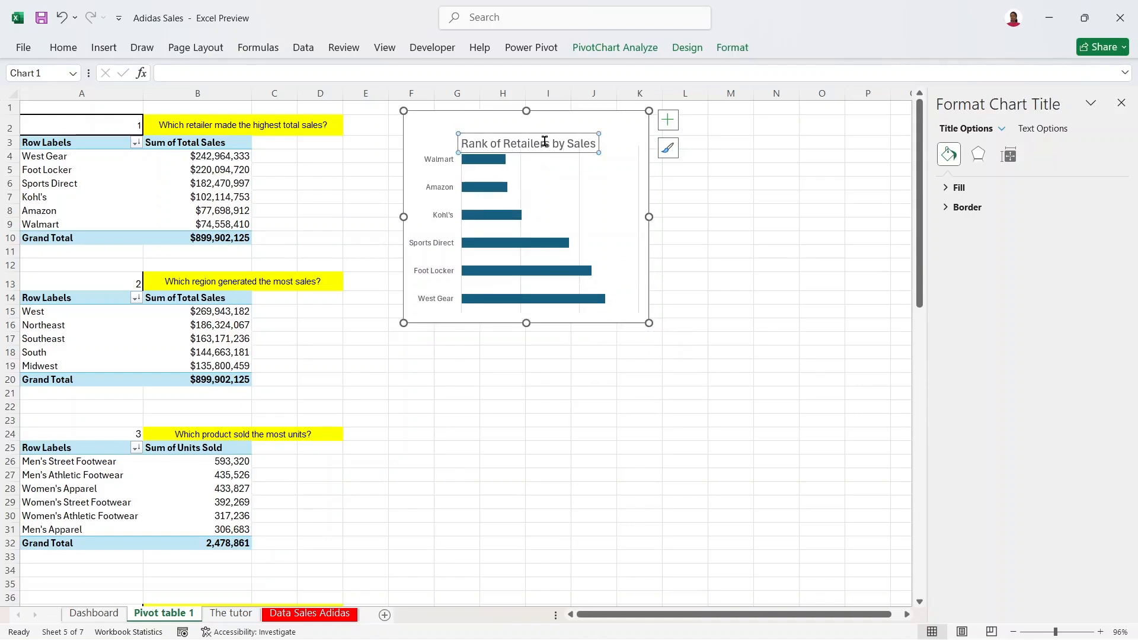
Step: Nudge the chart title upward and turn off the chart's gridlines
left_click(548, 134)
left_click_drag(550, 130, 550, 116)
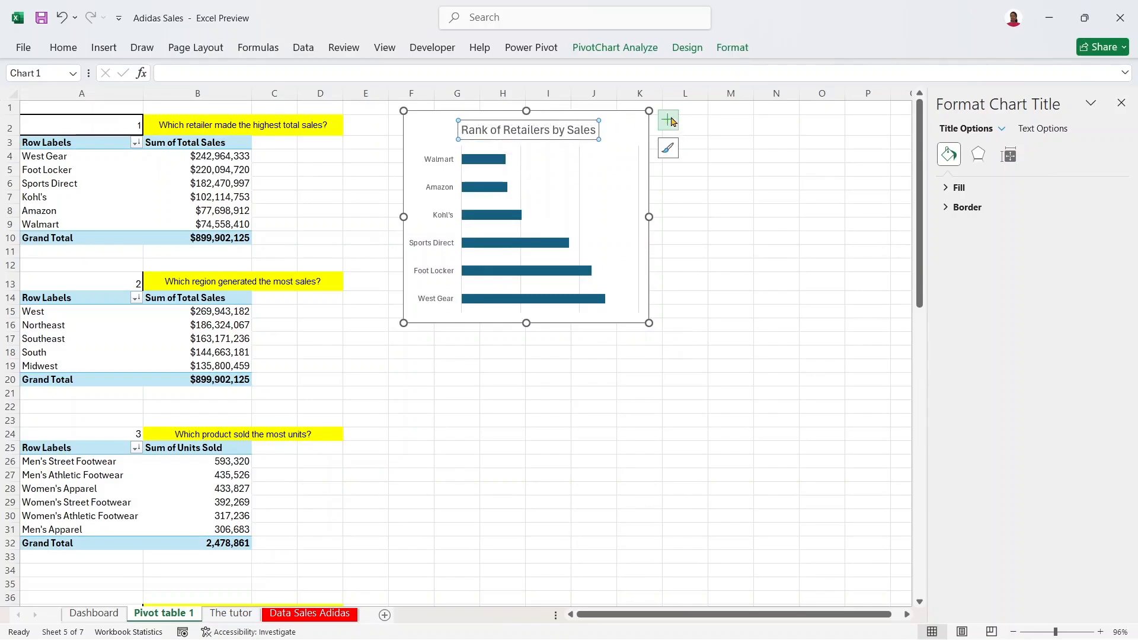
left_click(674, 122)
left_click(700, 226)
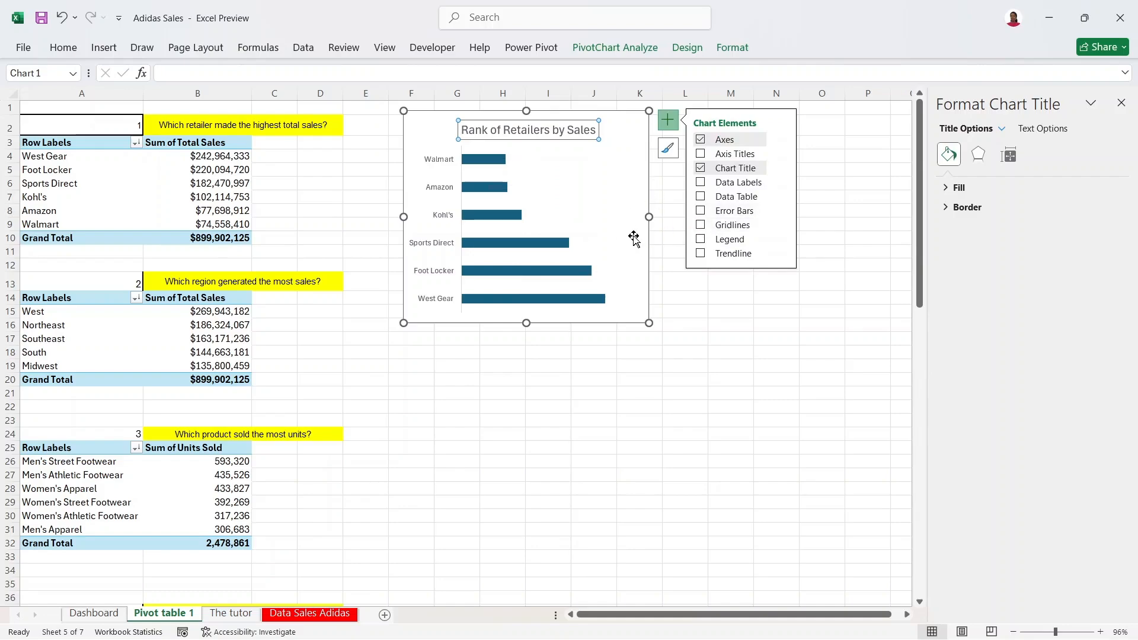
Step: Change the chart title font to Anaheim
left_click(614, 145)
left_click(539, 134)
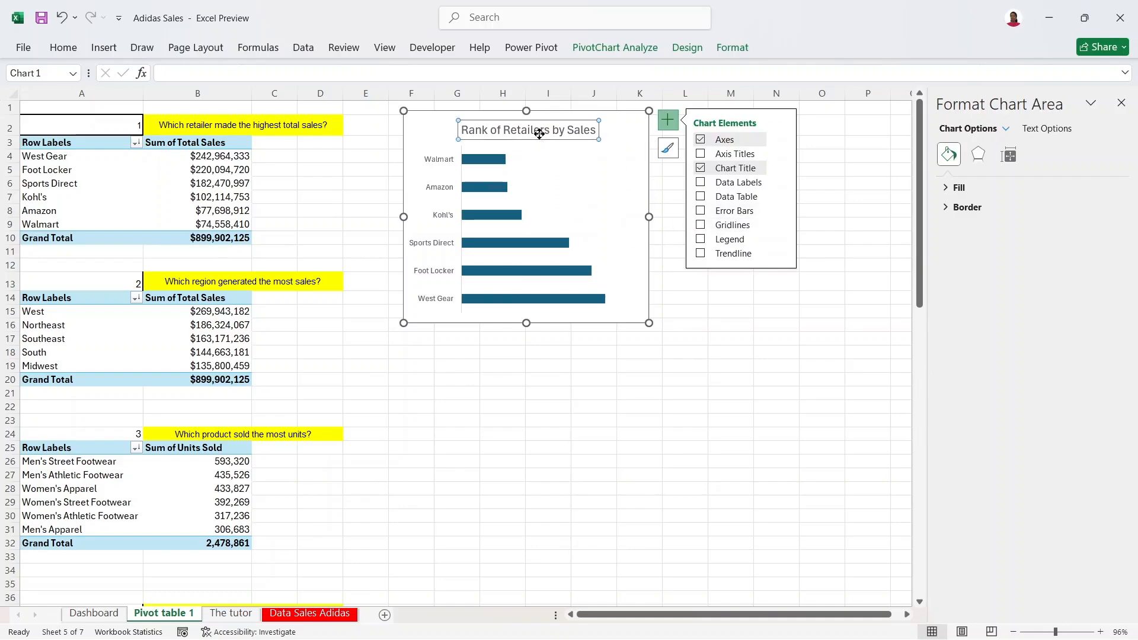
left_click(63, 48)
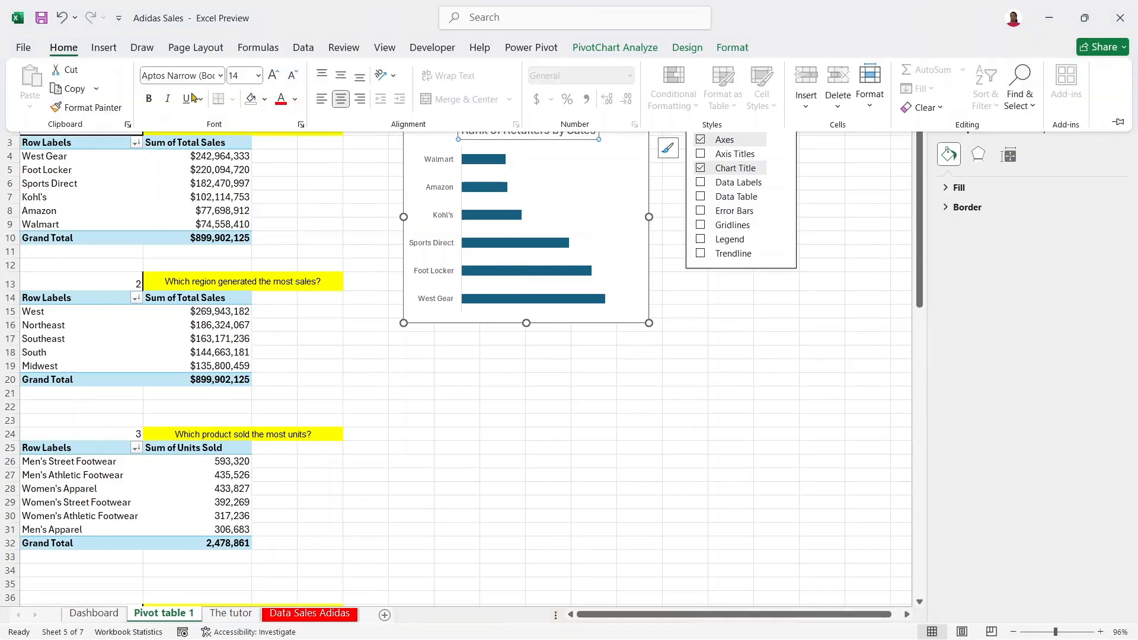
left_click(220, 76)
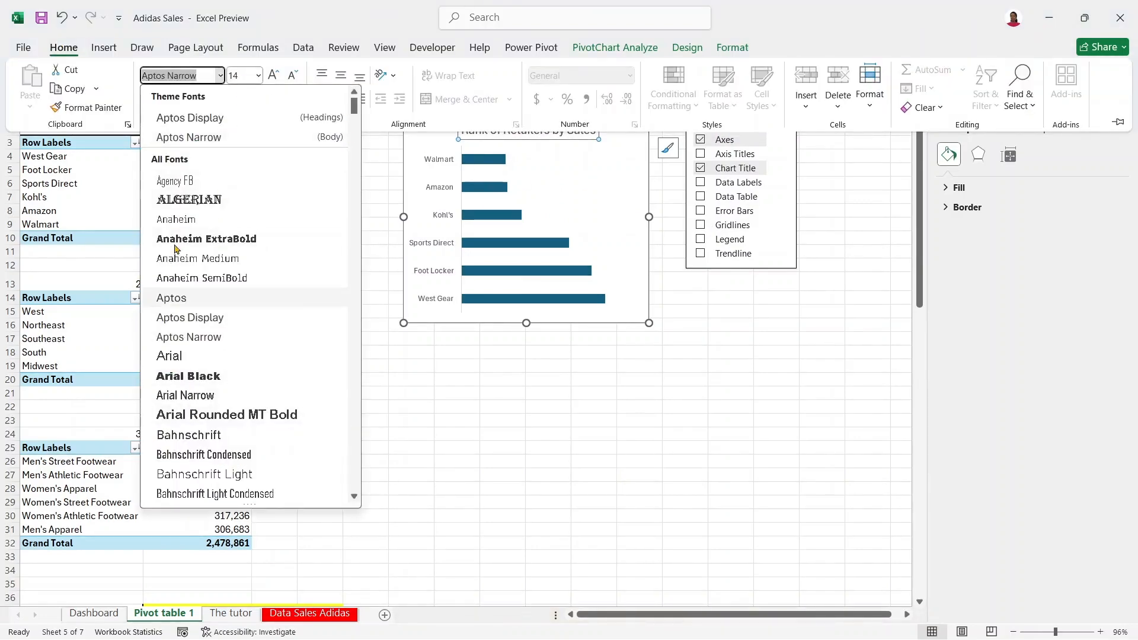
left_click(177, 220)
Step: Reduce the chart title font size from 14 to 12 pt
left_click(596, 201)
left_click(569, 129)
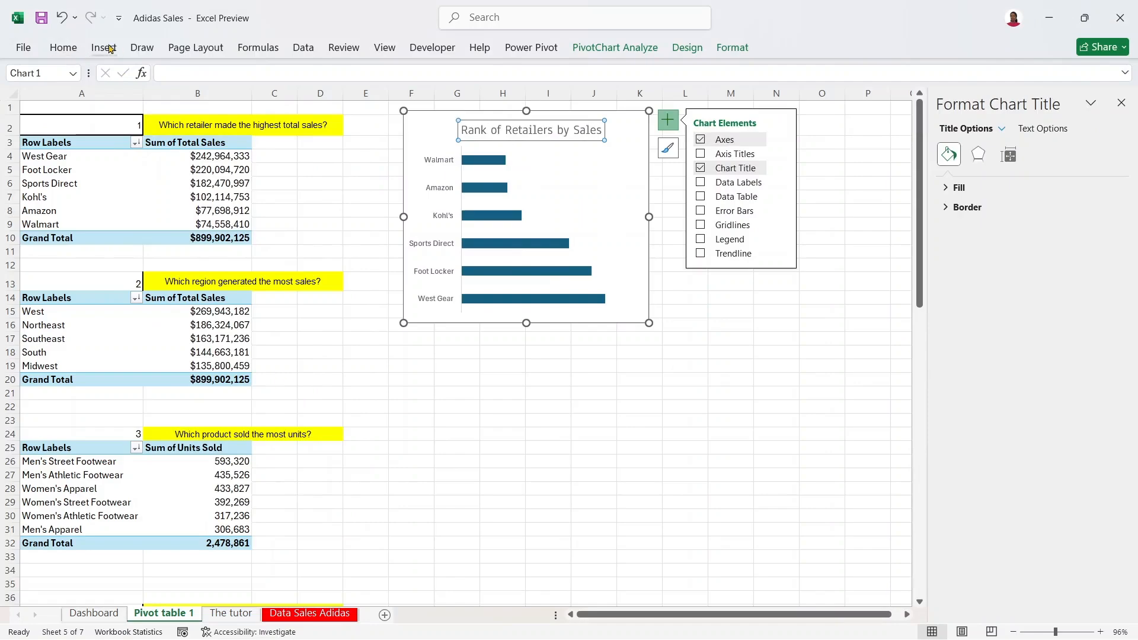
left_click(64, 52)
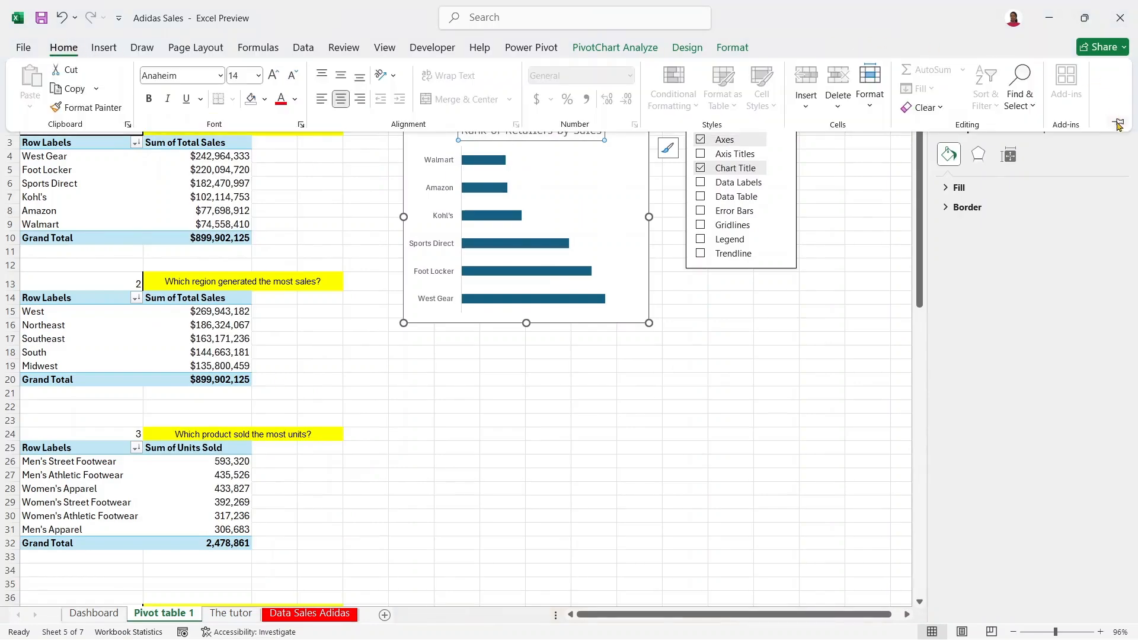
left_click(1117, 123)
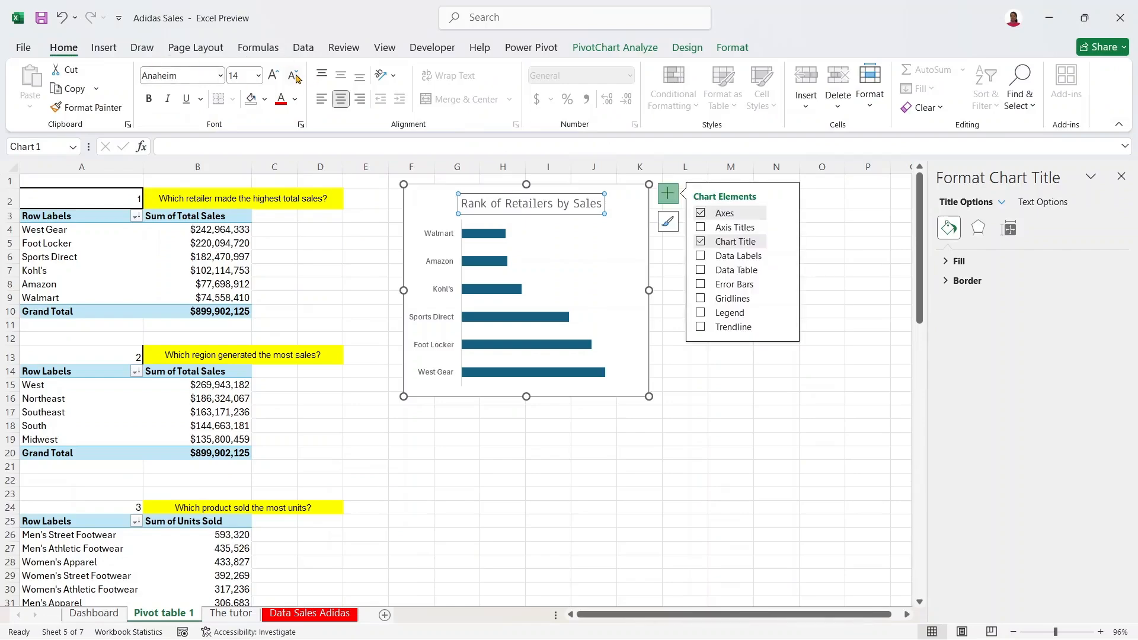
left_click(294, 76)
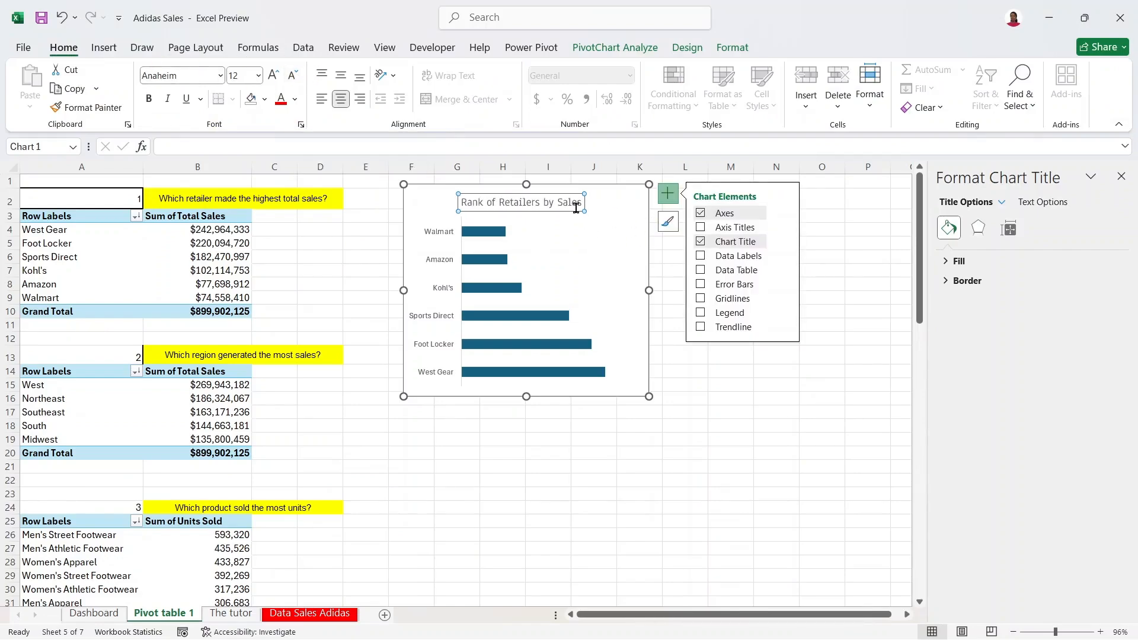
Step: Select the plot area, then the chart area, opening the Format Chart Area pane
left_click(567, 236)
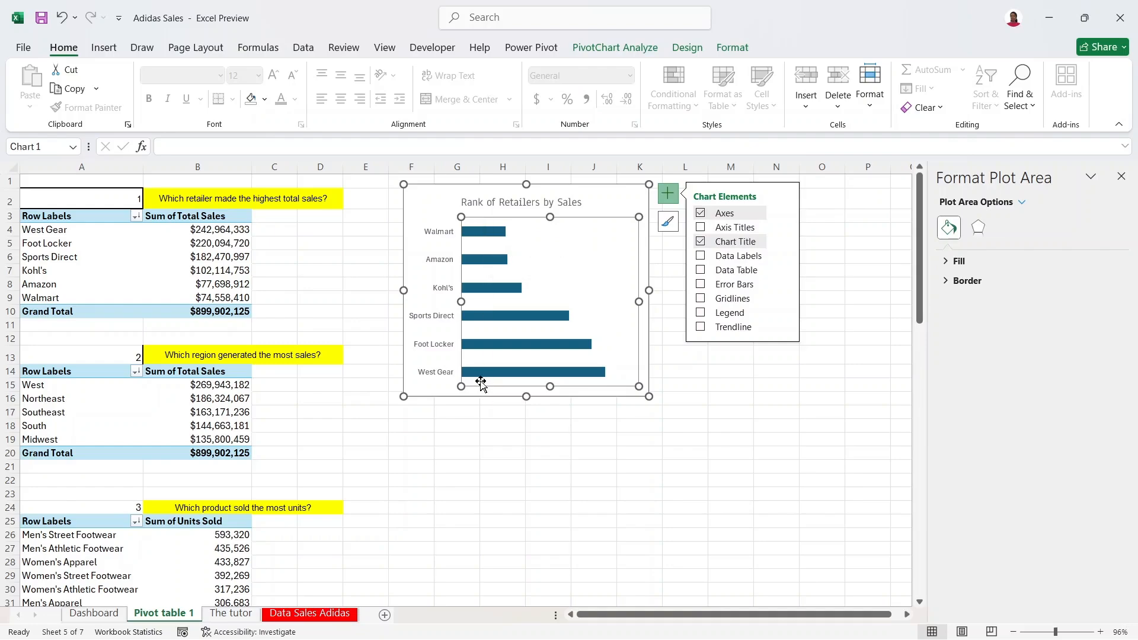
left_click(202, 235)
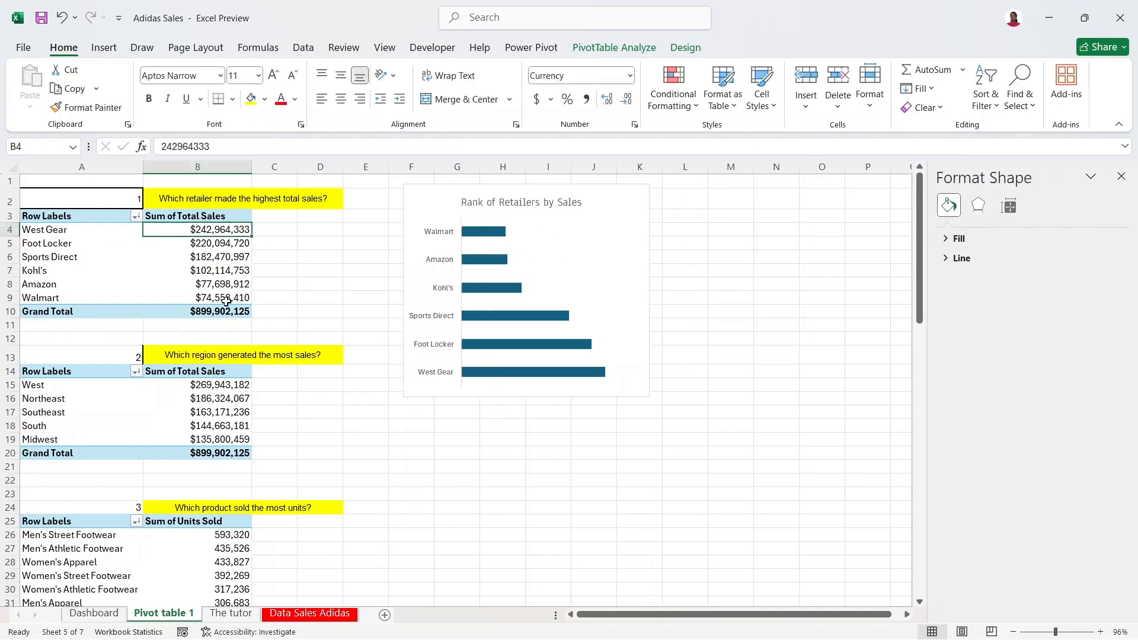
left_click(537, 266)
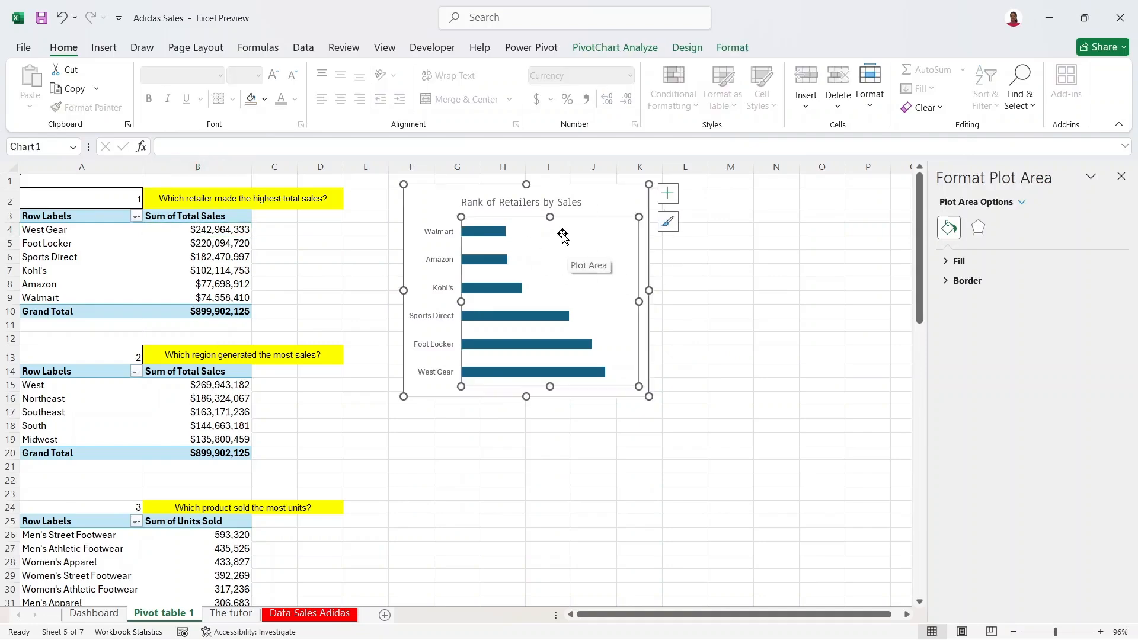
left_click(605, 202)
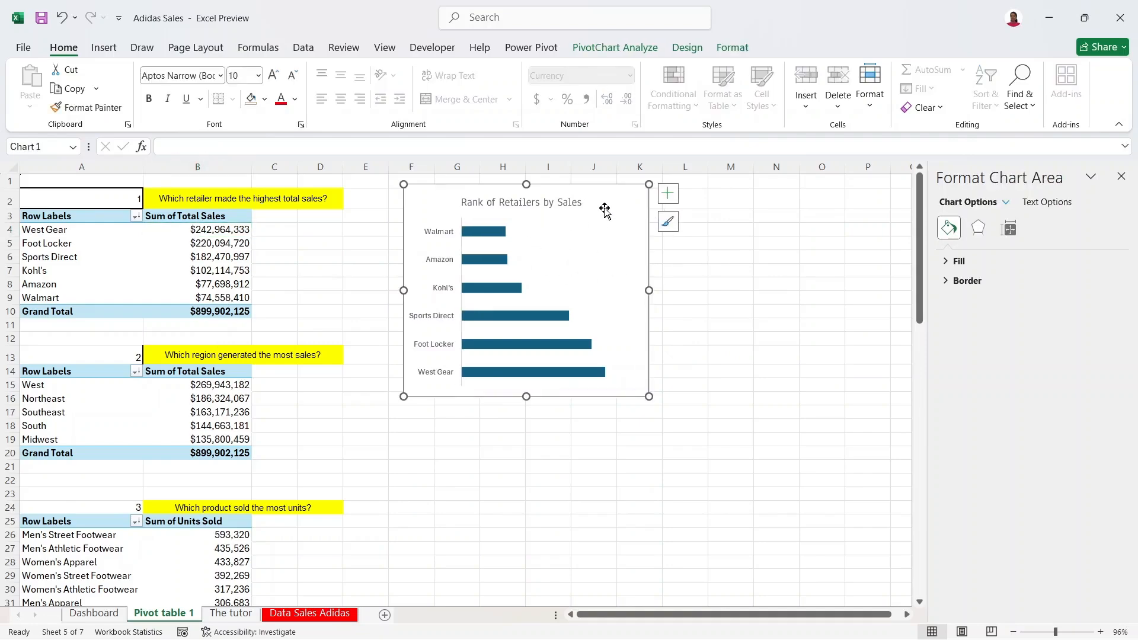
left_click(593, 252)
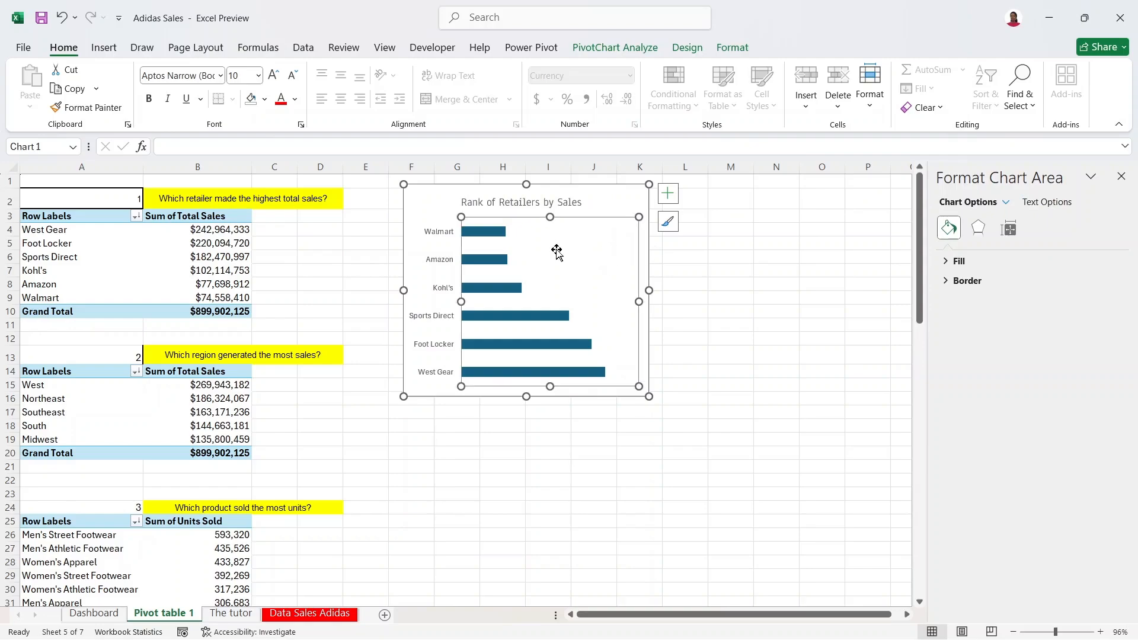
left_click(603, 199)
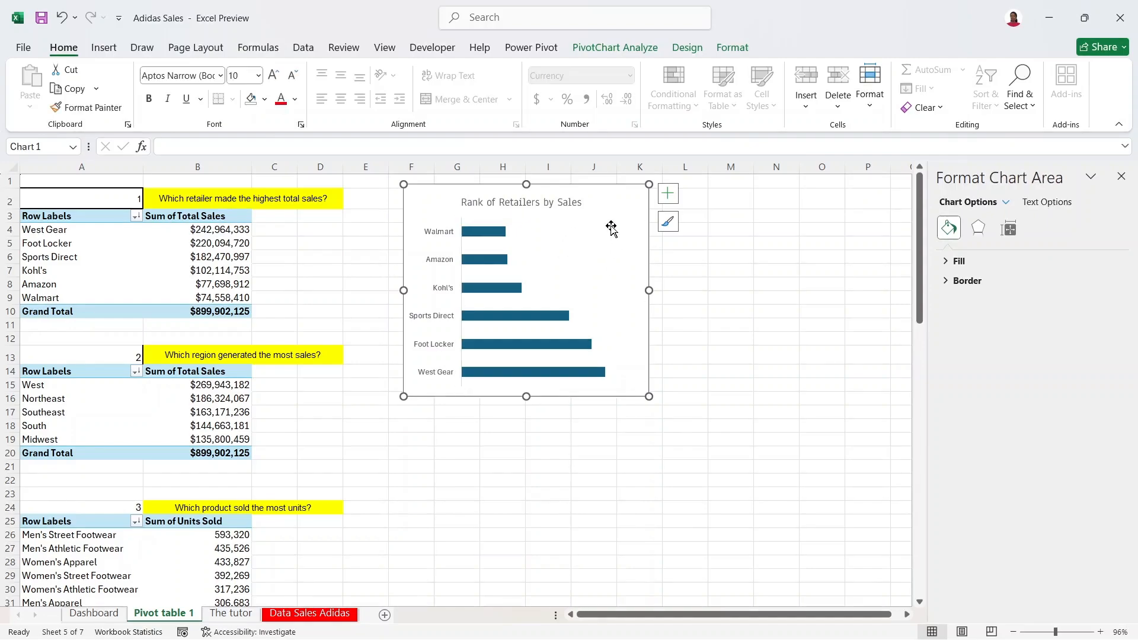
Step: Set the vertical category axis to reverse order so West Gear sits on top
left_click(1007, 205)
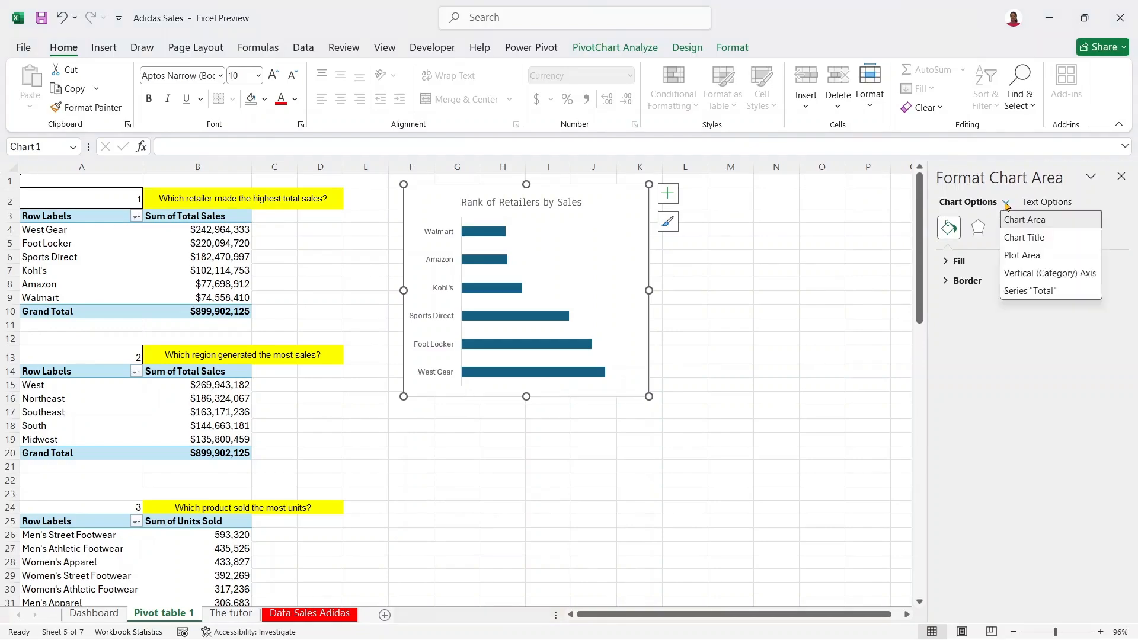
left_click(1033, 274)
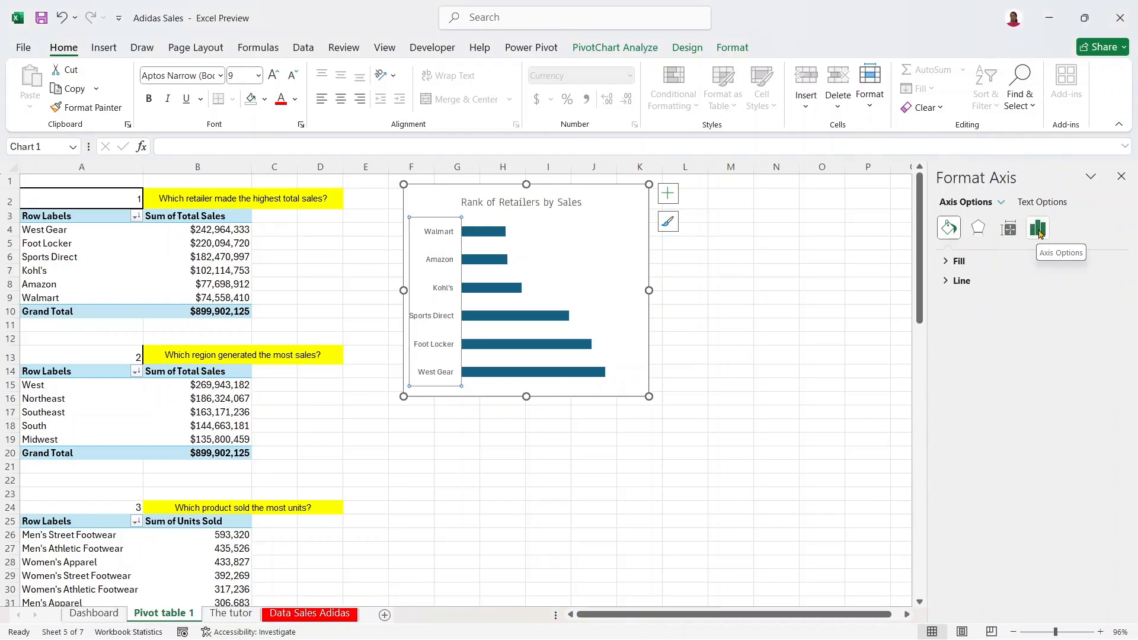
left_click(1039, 232)
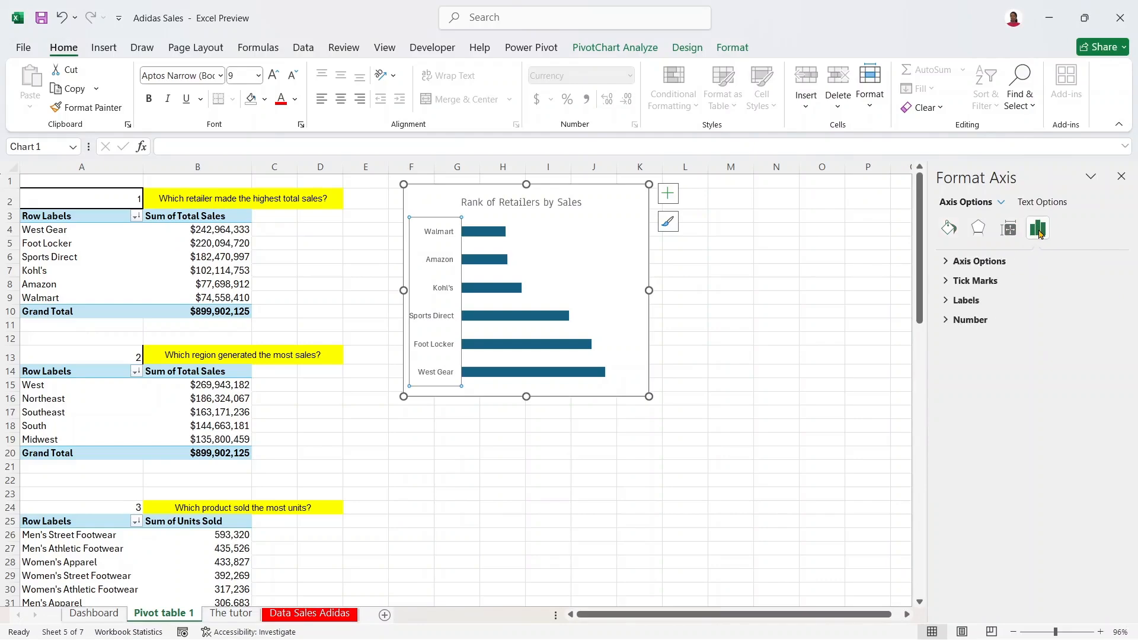
left_click(944, 263)
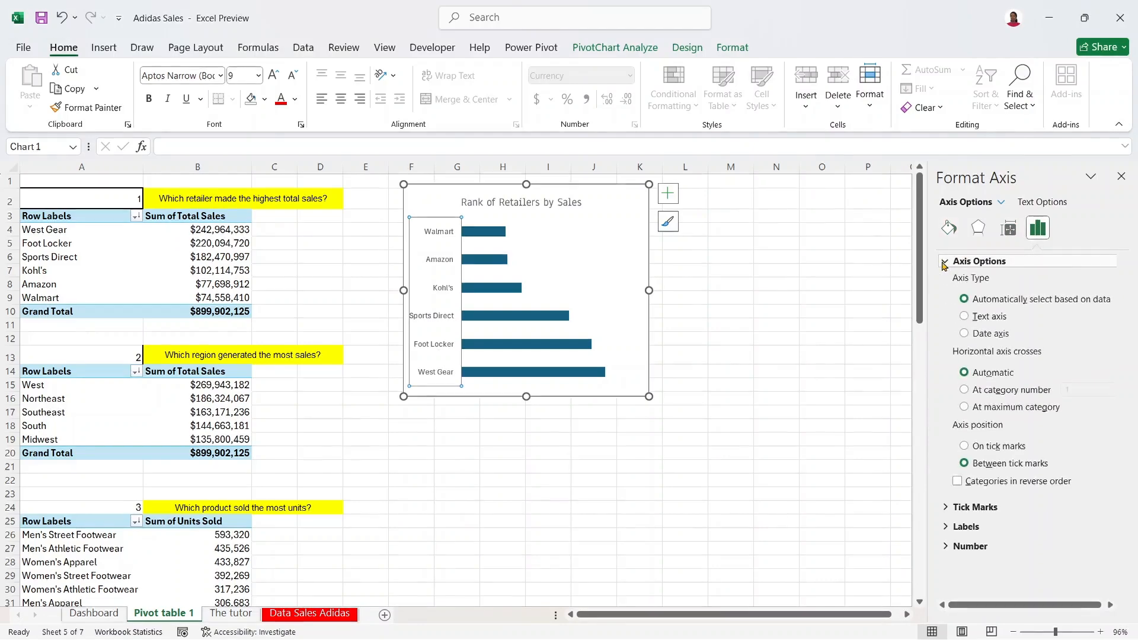
left_click(958, 481)
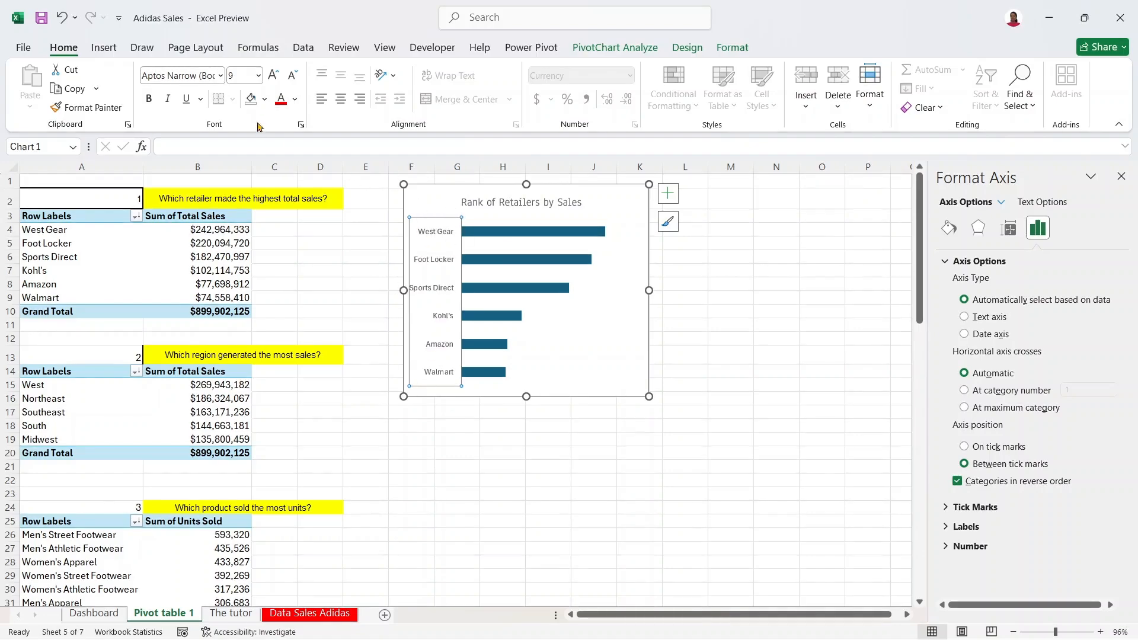
Step: Set the retailer axis labels to the Anaheim font
left_click(220, 76)
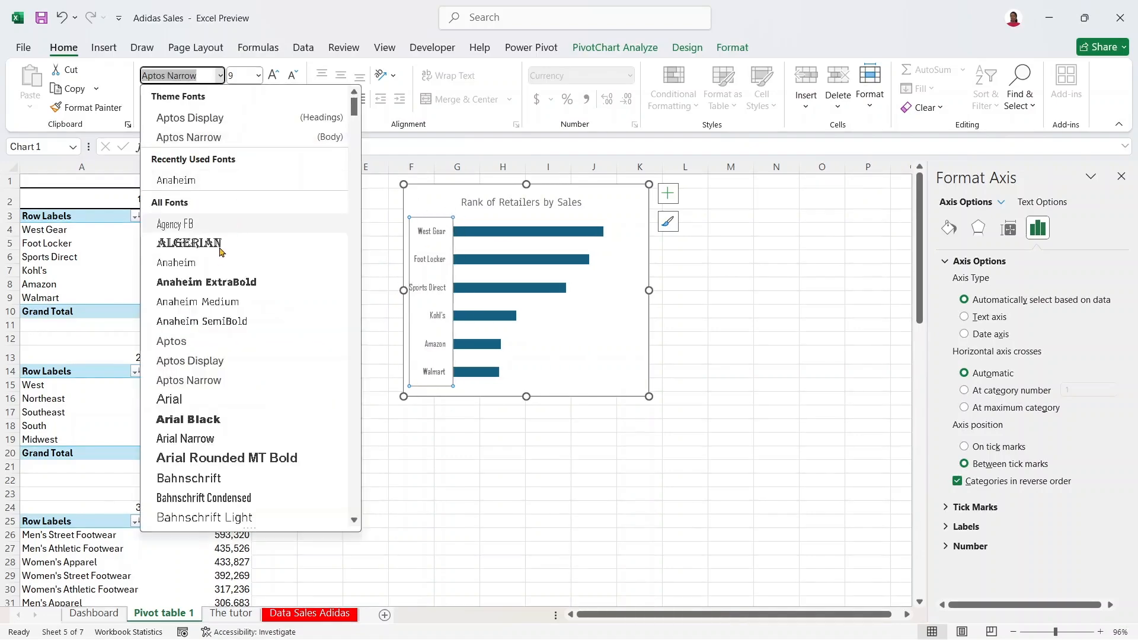
left_click(211, 262)
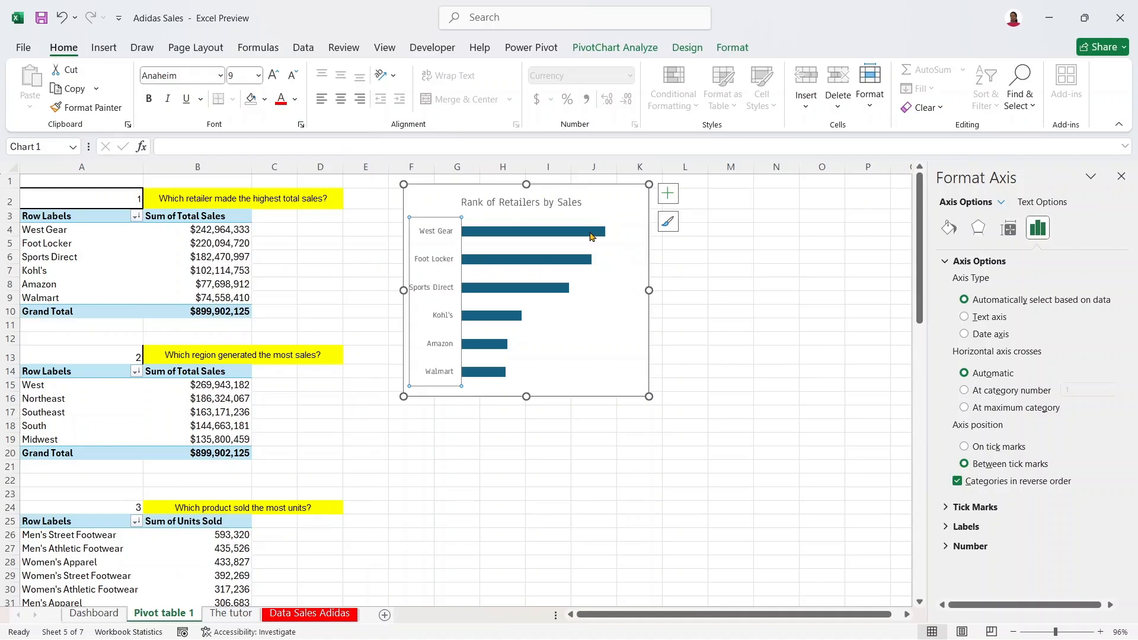
left_click(592, 237)
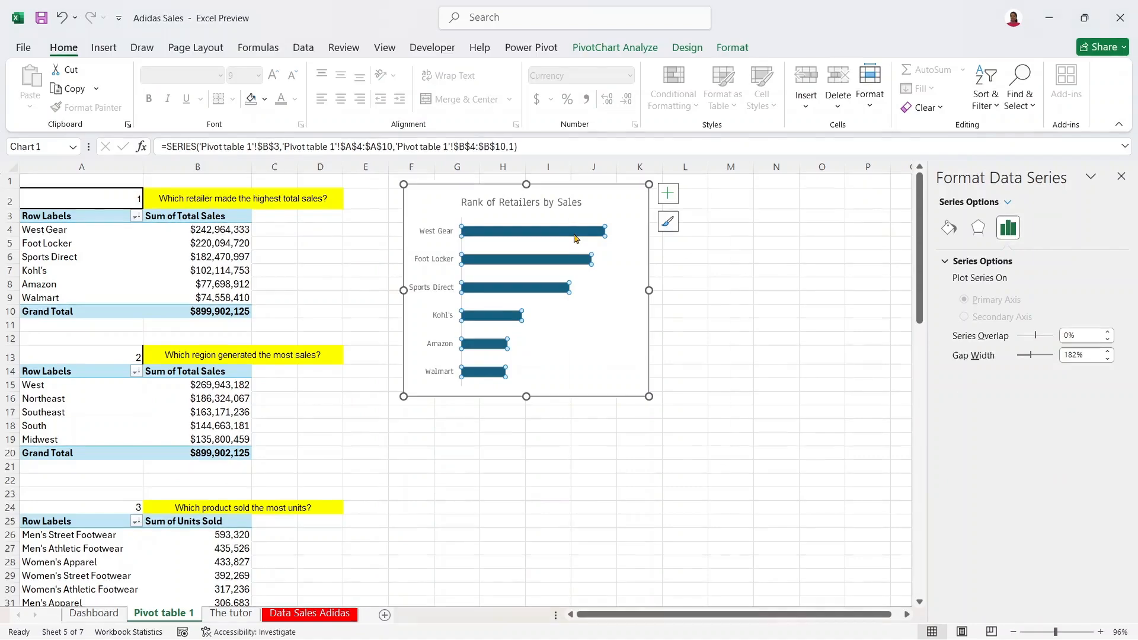
Step: Remove the outline from the retailer bars
right_click(575, 238)
left_click(630, 186)
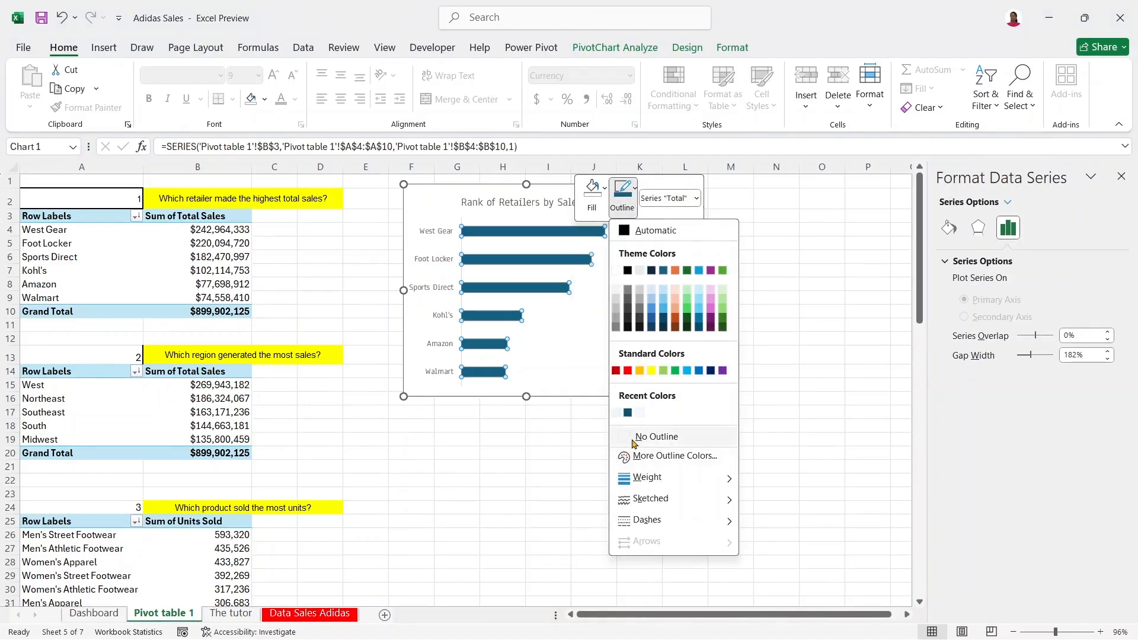
left_click(632, 437)
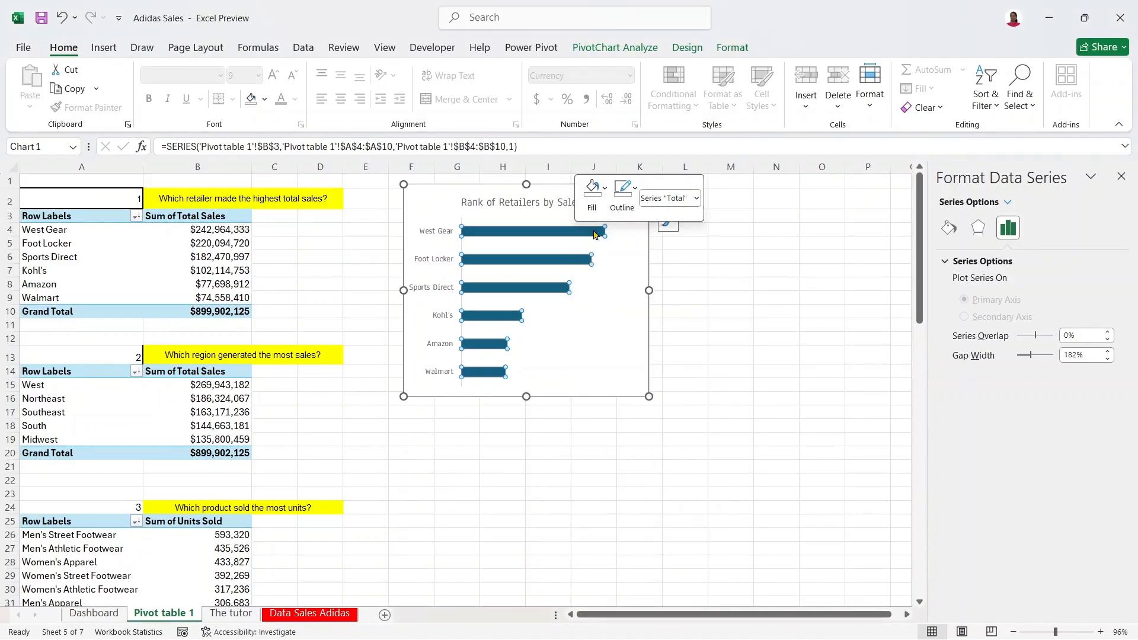
Step: Fill the bars with a brighter standard blue, then bring up the Gradient fill choices
left_click(598, 190)
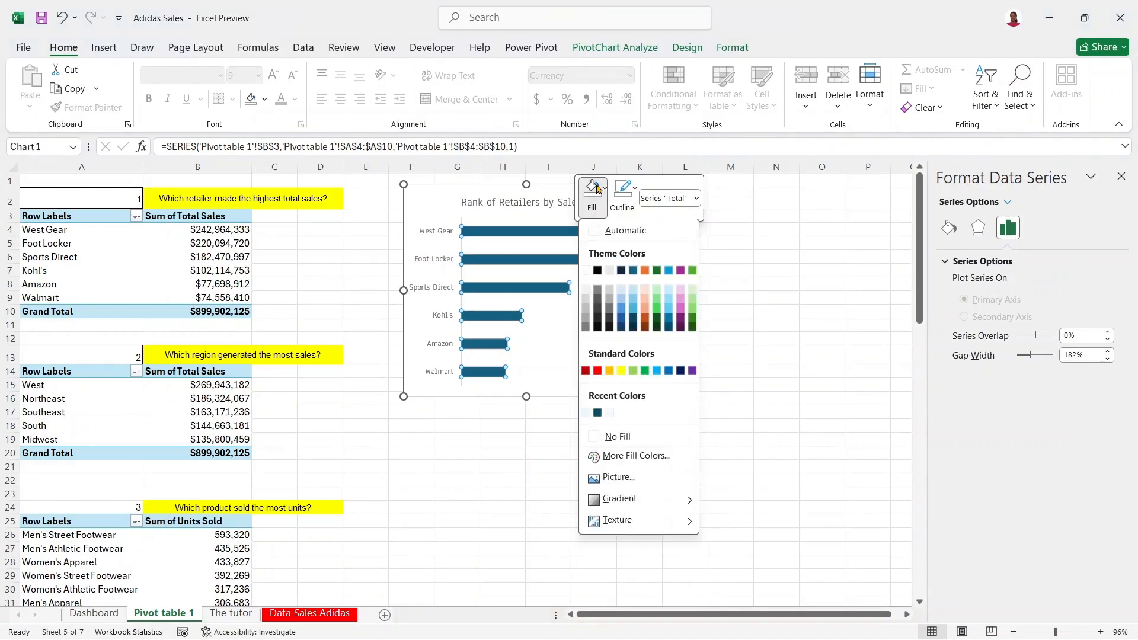
left_click(670, 372)
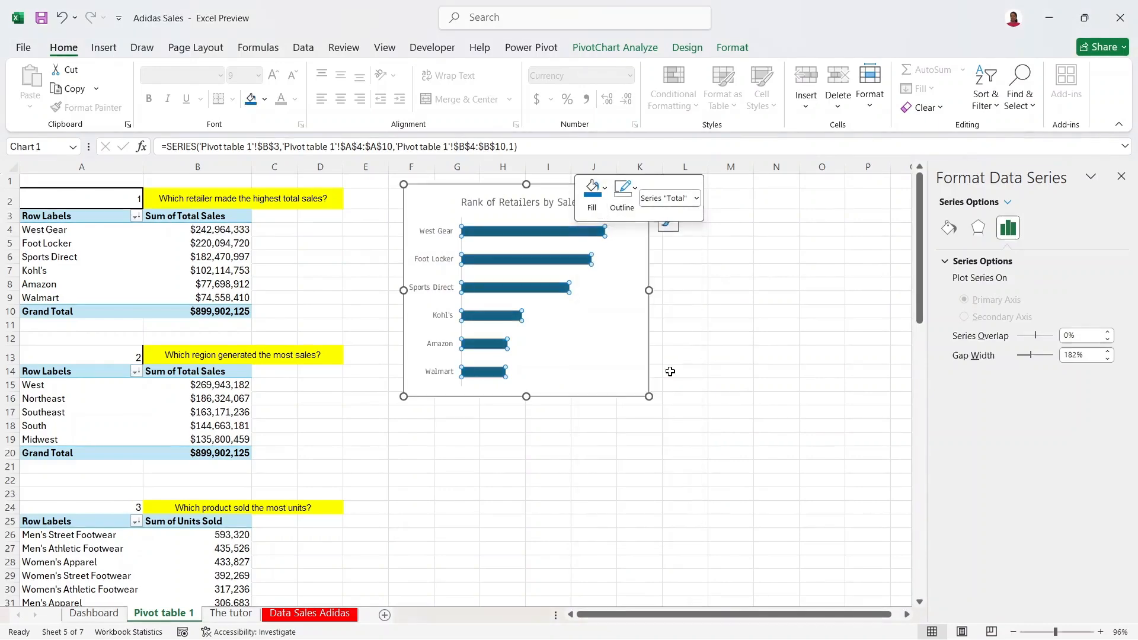
left_click(602, 189)
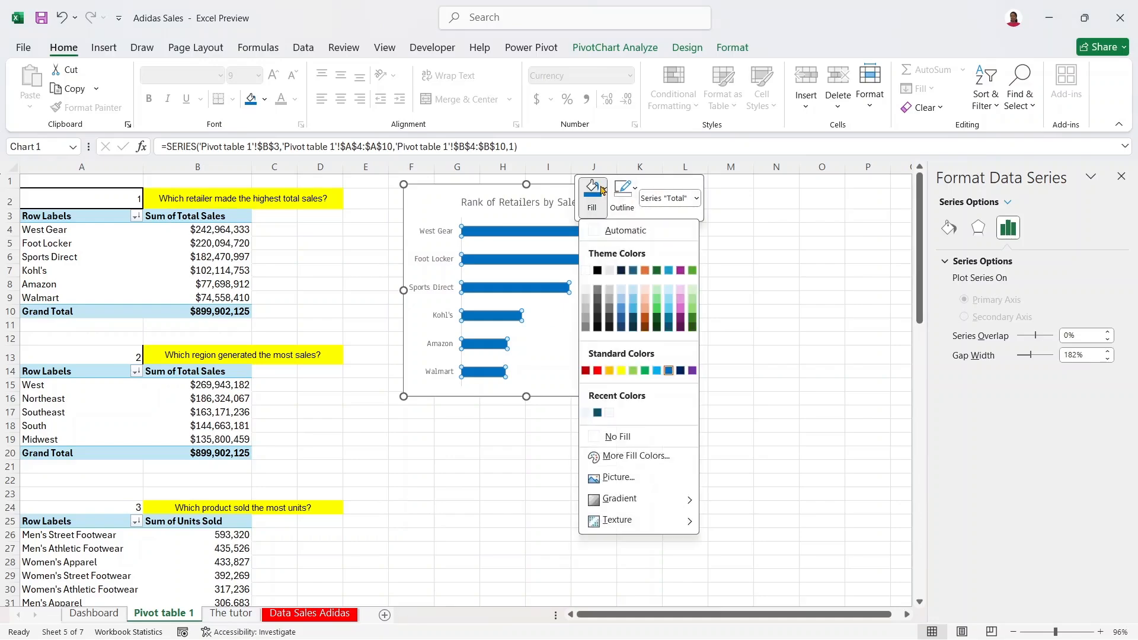
mouse_move(652, 507)
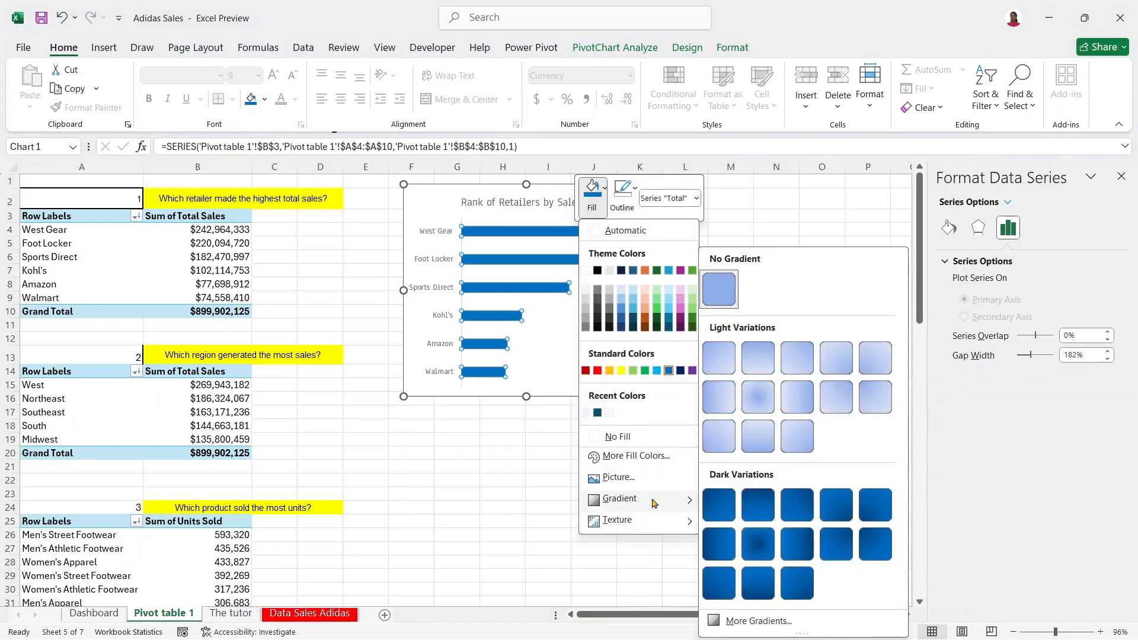
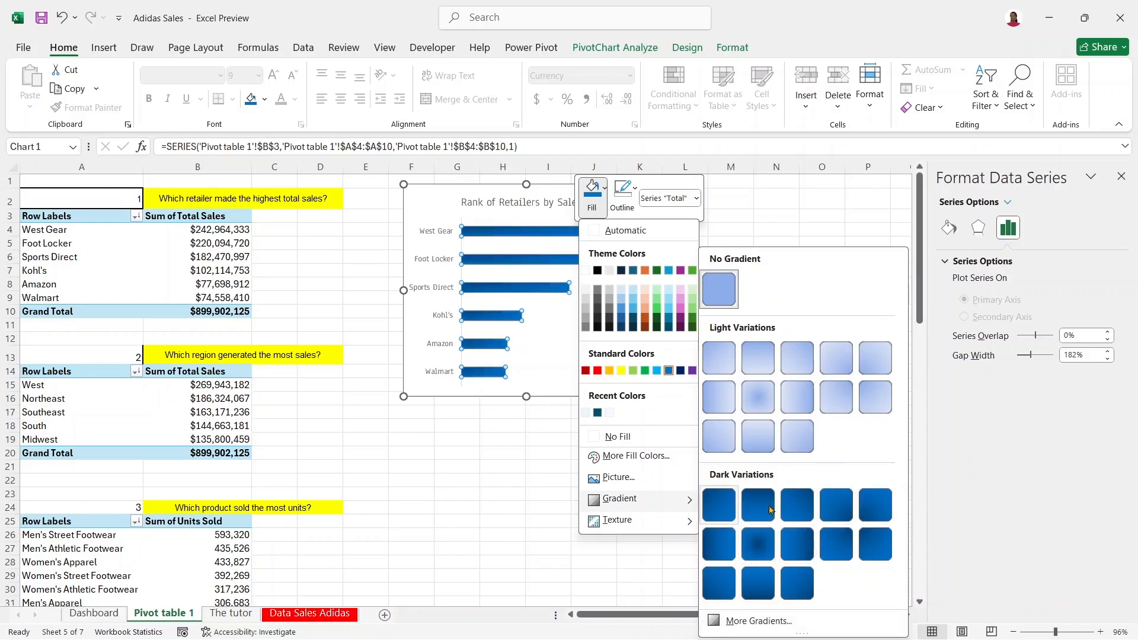
Step: Try a dark gradient on the retailer bars, then switch them to solid blue from Recent Colors
left_click(718, 544)
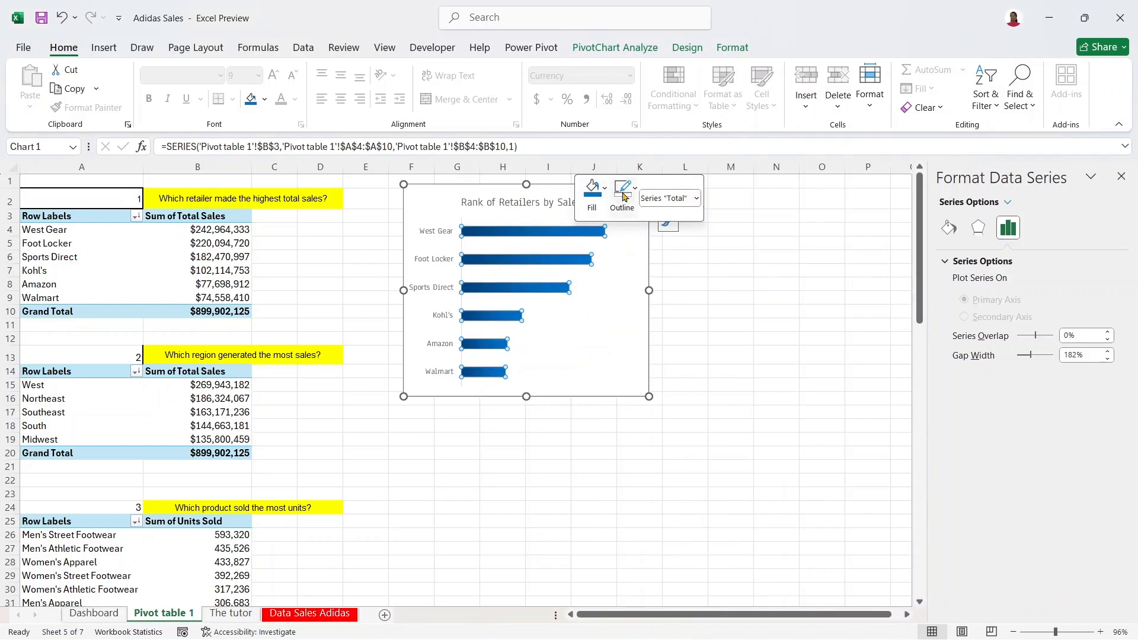
left_click(592, 193)
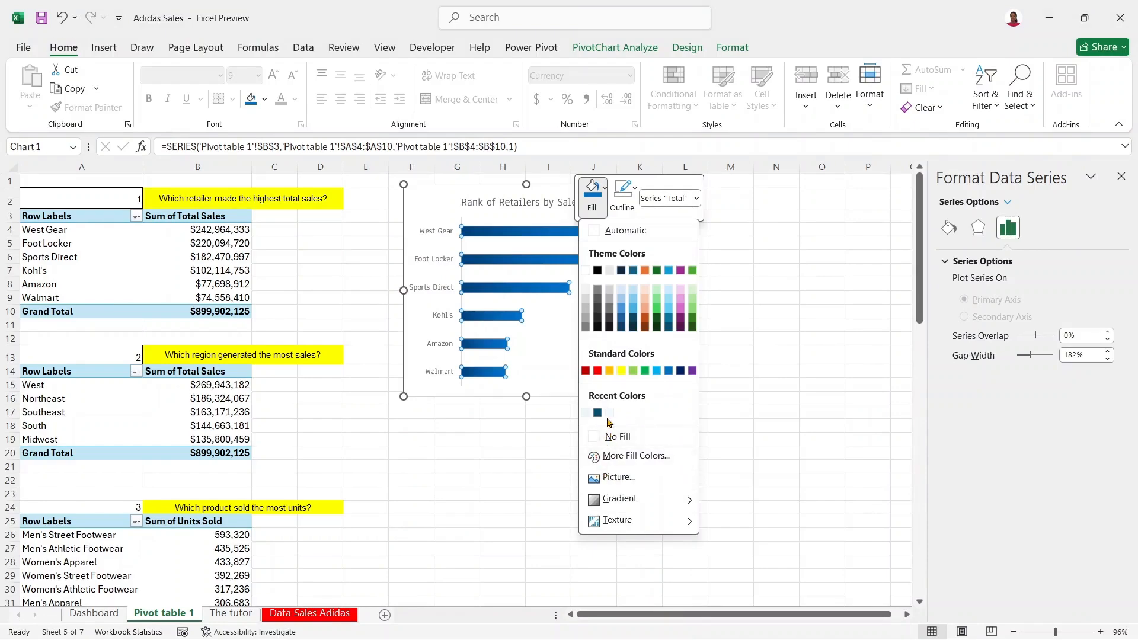
left_click(669, 371)
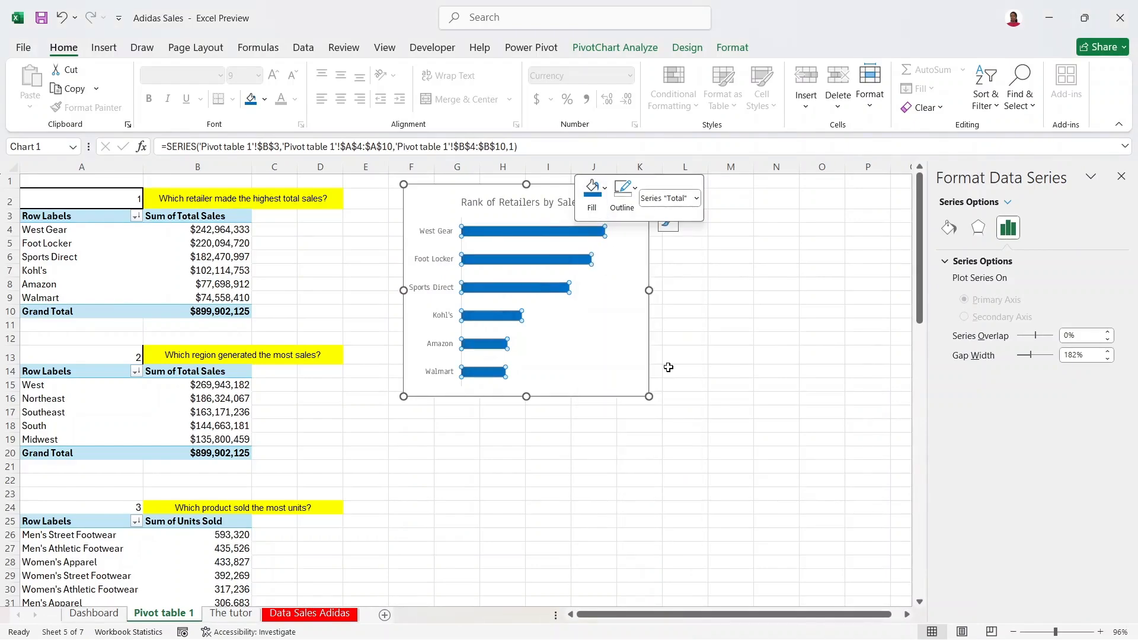
Step: Reposition the retailer chart and make it shorter and wider
left_click(644, 301)
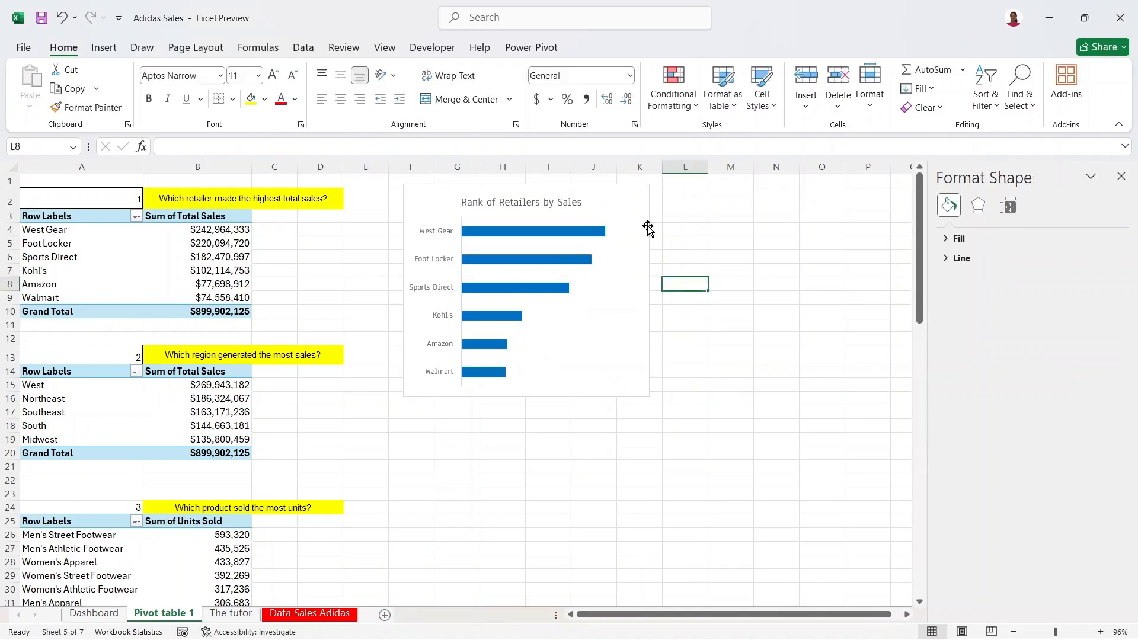
left_click(685, 242)
mouse_move(620, 202)
left_mouse_down()
mouse_move(666, 242)
mouse_move(602, 204)
mouse_move(584, 300)
mouse_move(621, 205)
mouse_move(610, 196)
left_mouse_up()
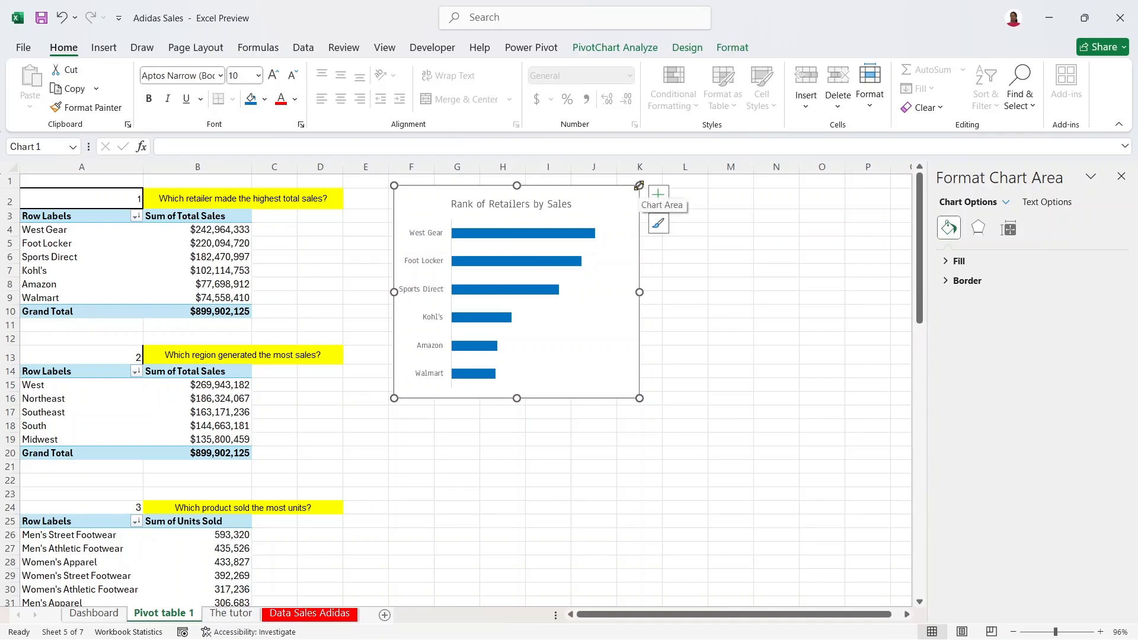
left_click_drag(639, 397, 645, 367)
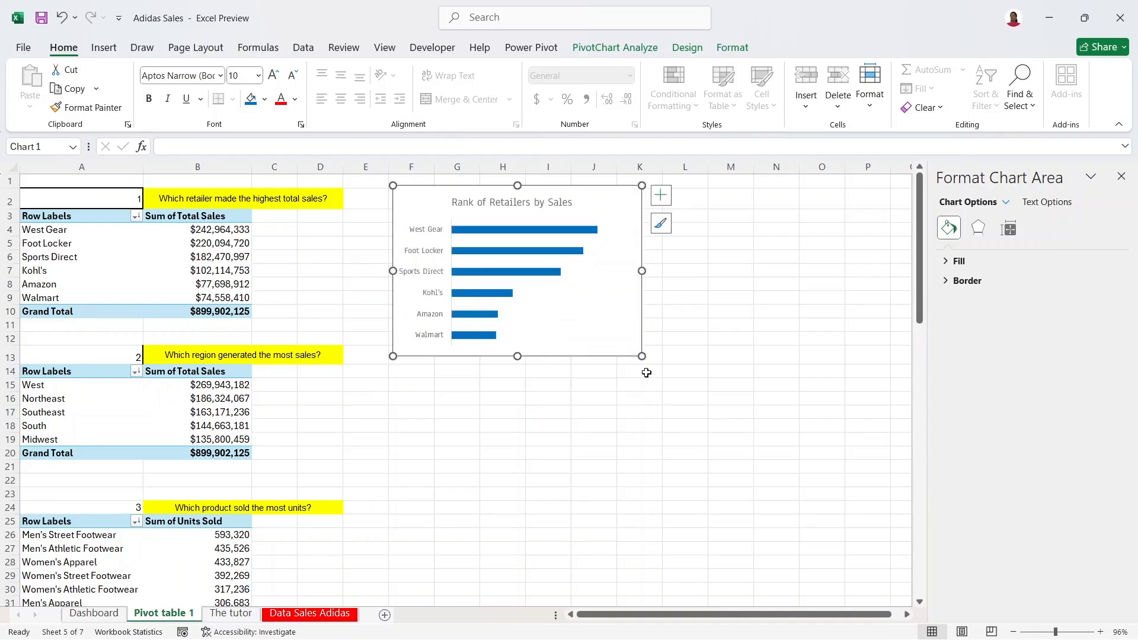
left_click_drag(640, 271, 689, 270)
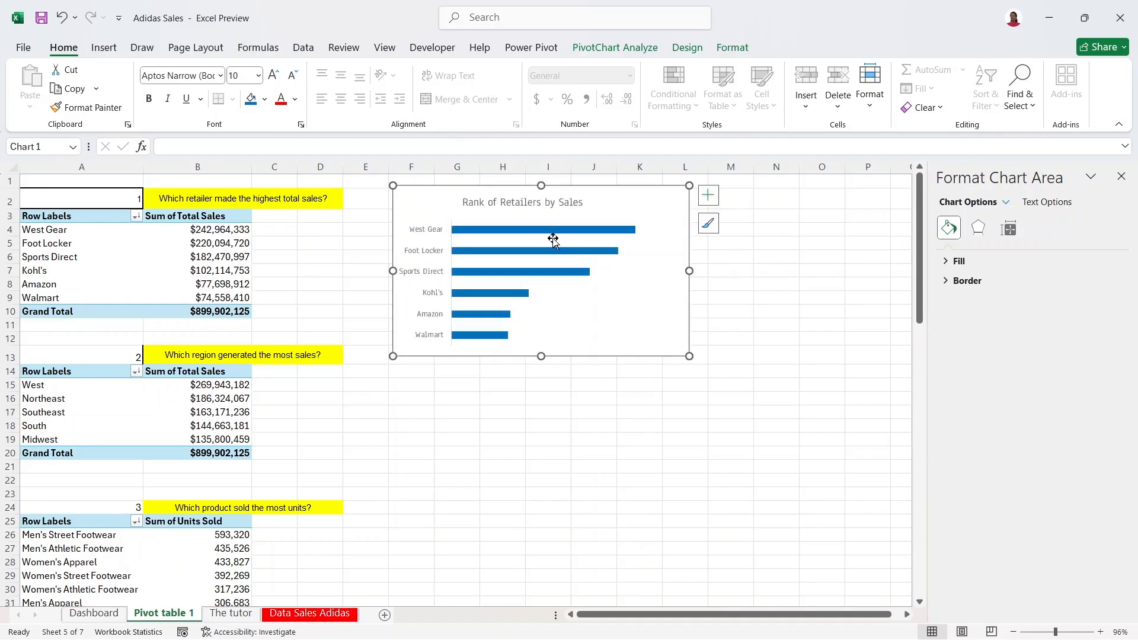
left_click(768, 257)
left_click(671, 195)
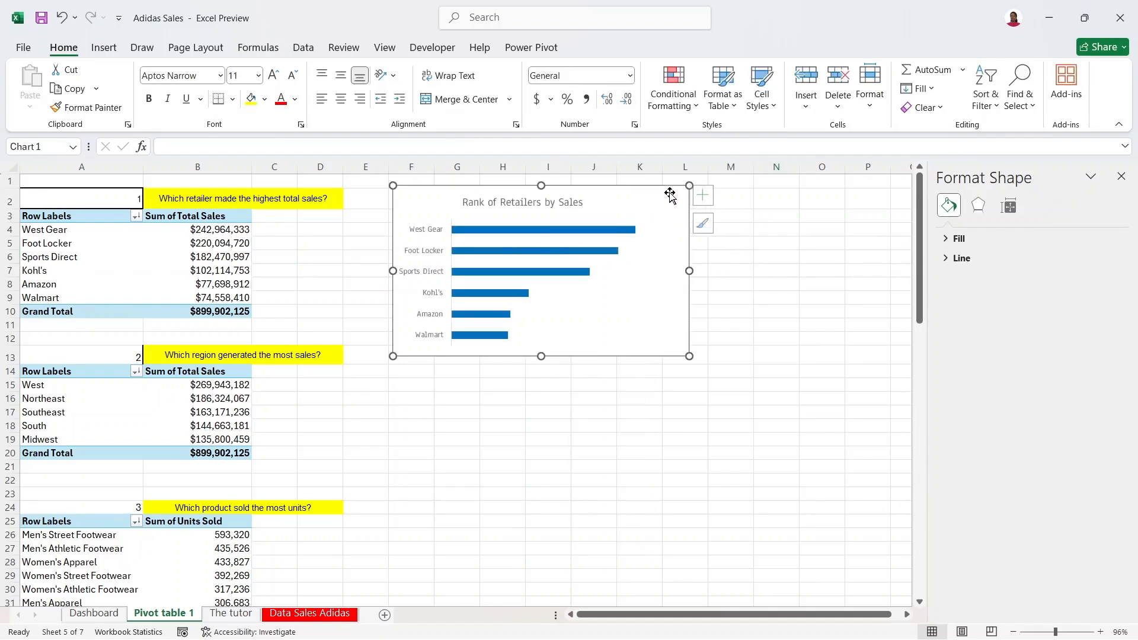
left_click(336, 221)
left_click(362, 240)
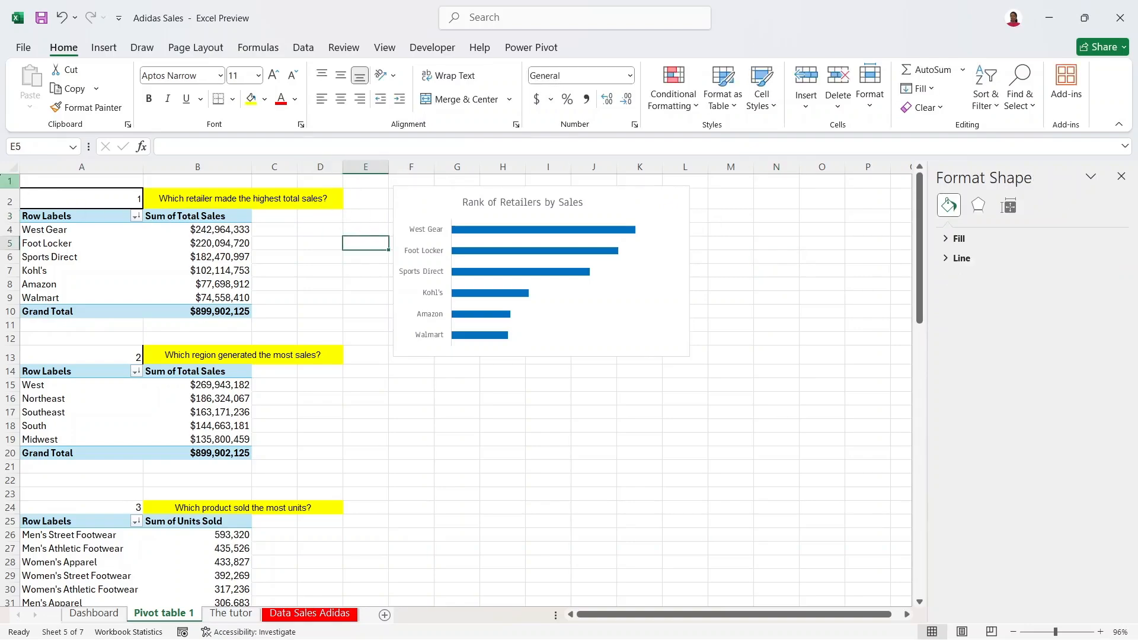
Step: Try a light fill on the whole sheet and a small chart move, then undo both
left_click(11, 166)
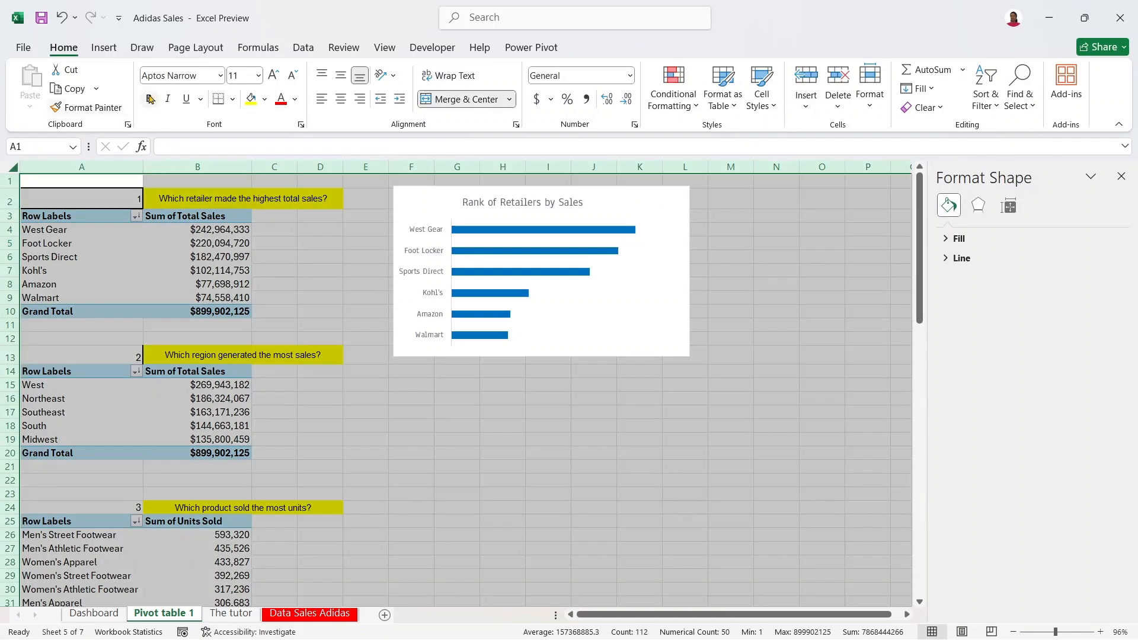
left_click(265, 100)
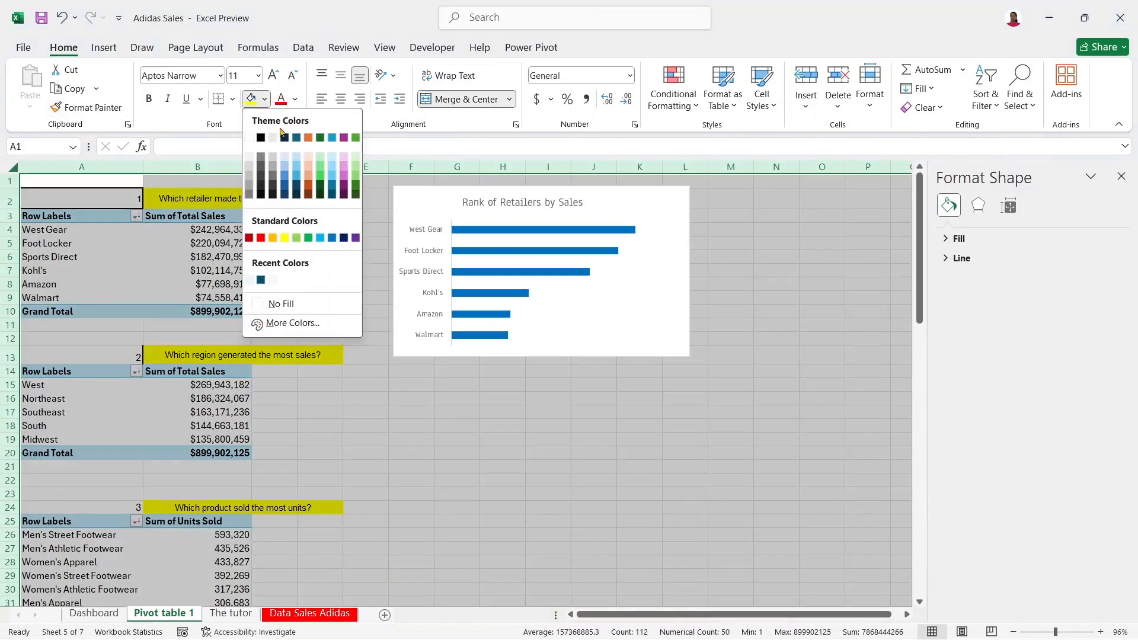
left_click(248, 160)
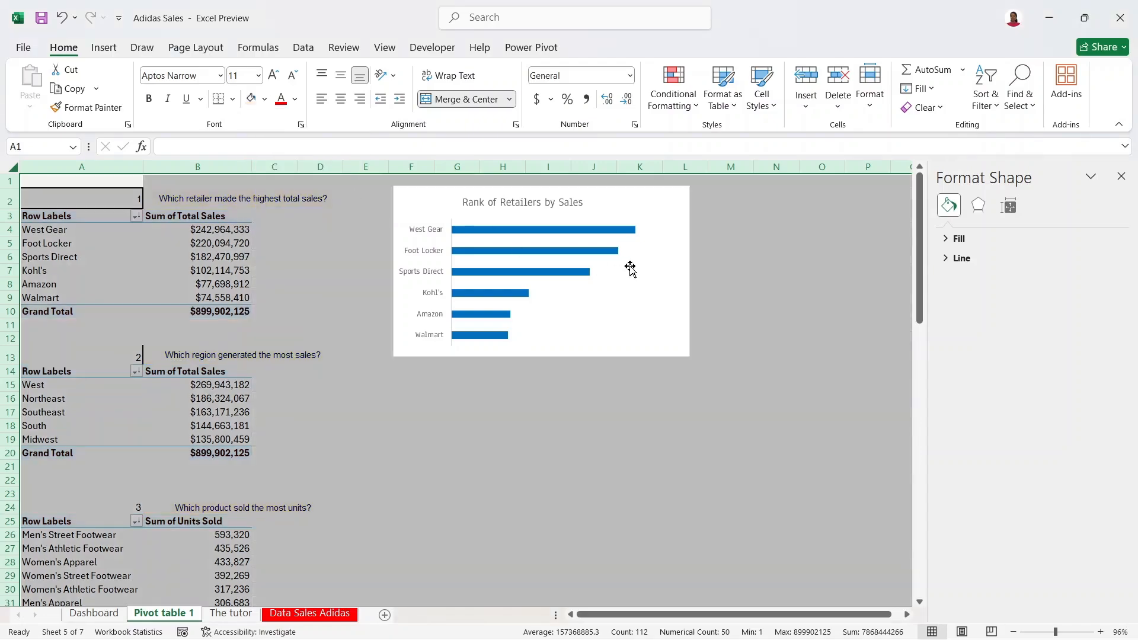
left_click(795, 308)
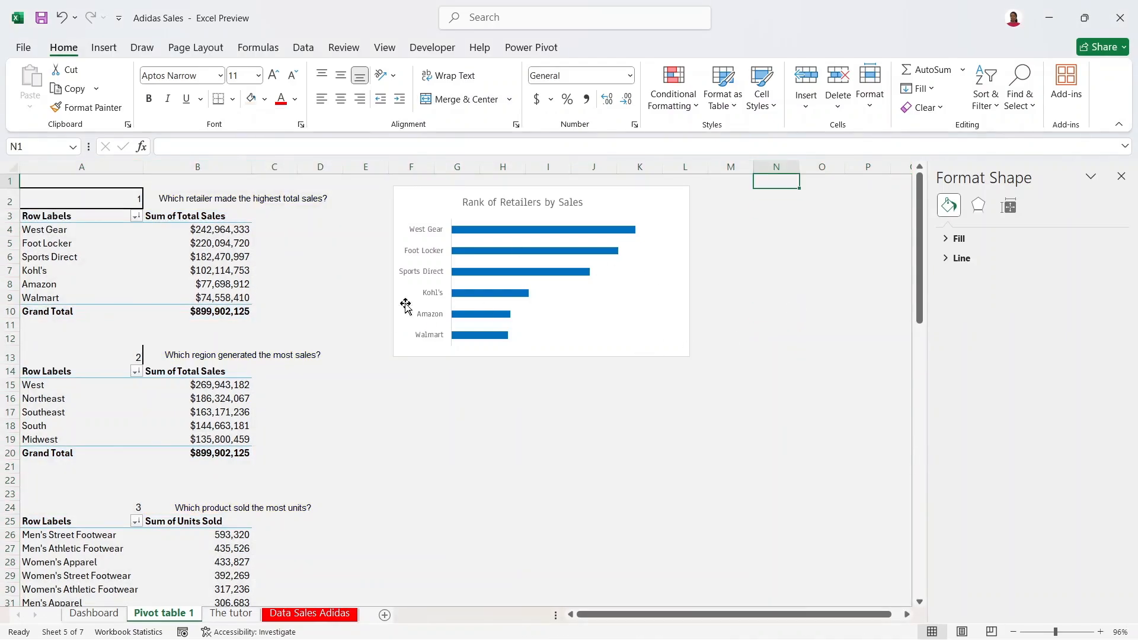
left_click(630, 271)
mouse_move(644, 199)
left_mouse_down()
mouse_move(657, 228)
mouse_move(633, 206)
left_mouse_up()
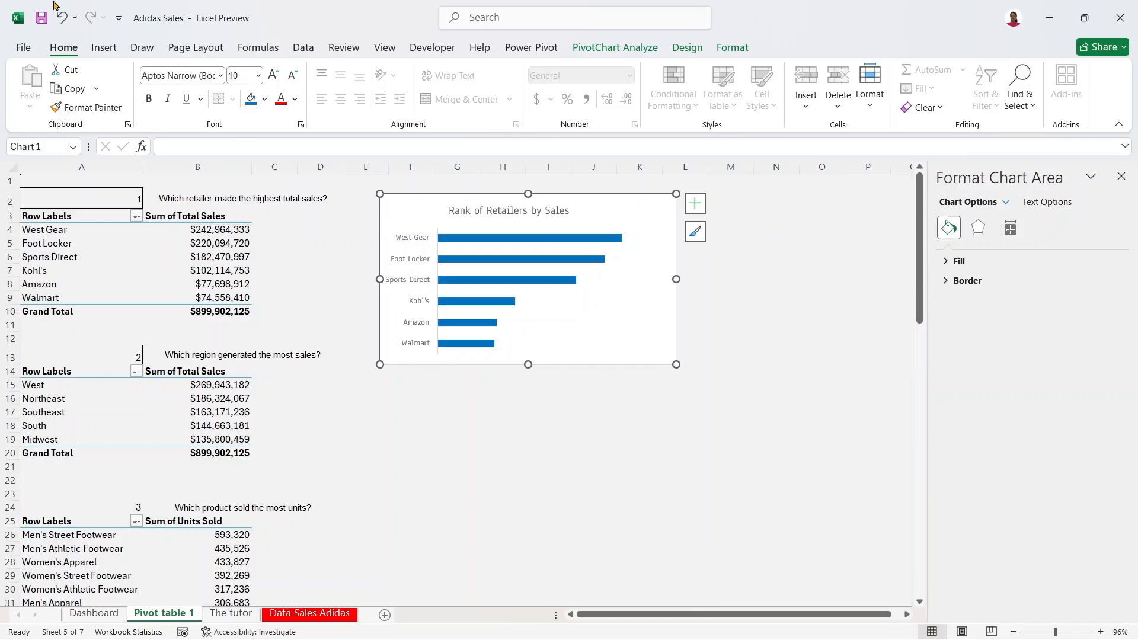
left_click(61, 22)
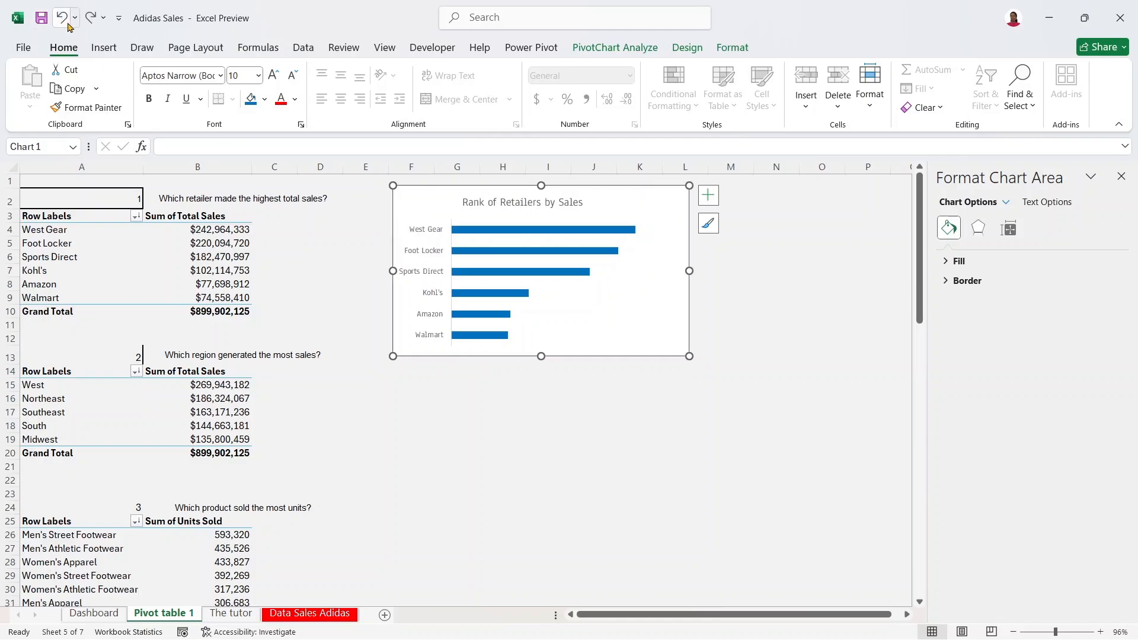
left_click(93, 18)
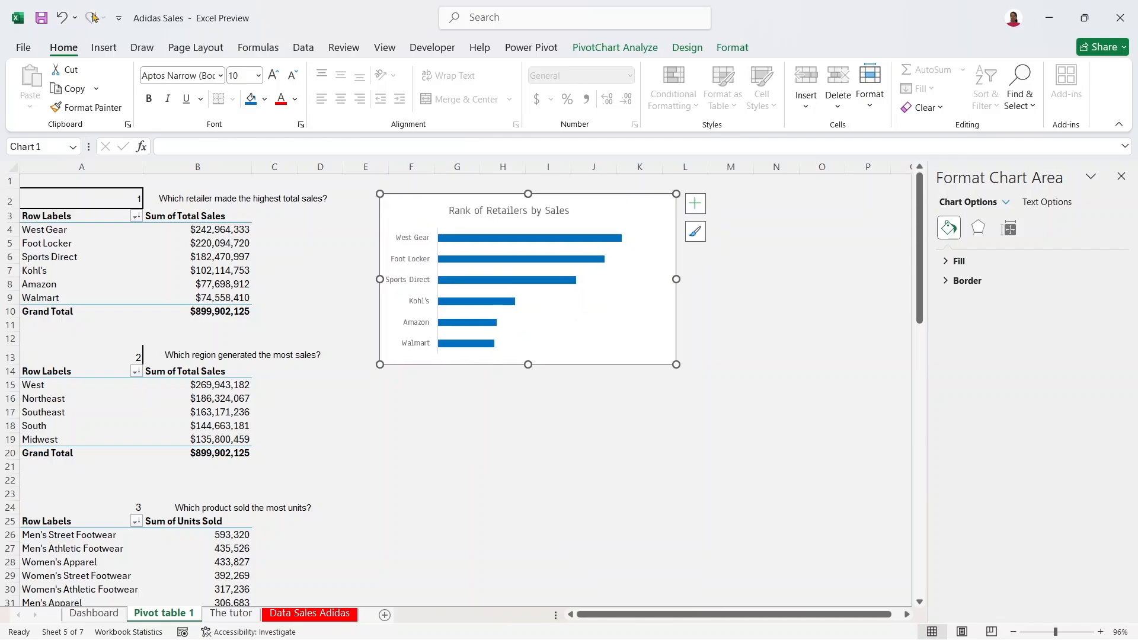
left_click(62, 17)
left_click(62, 17)
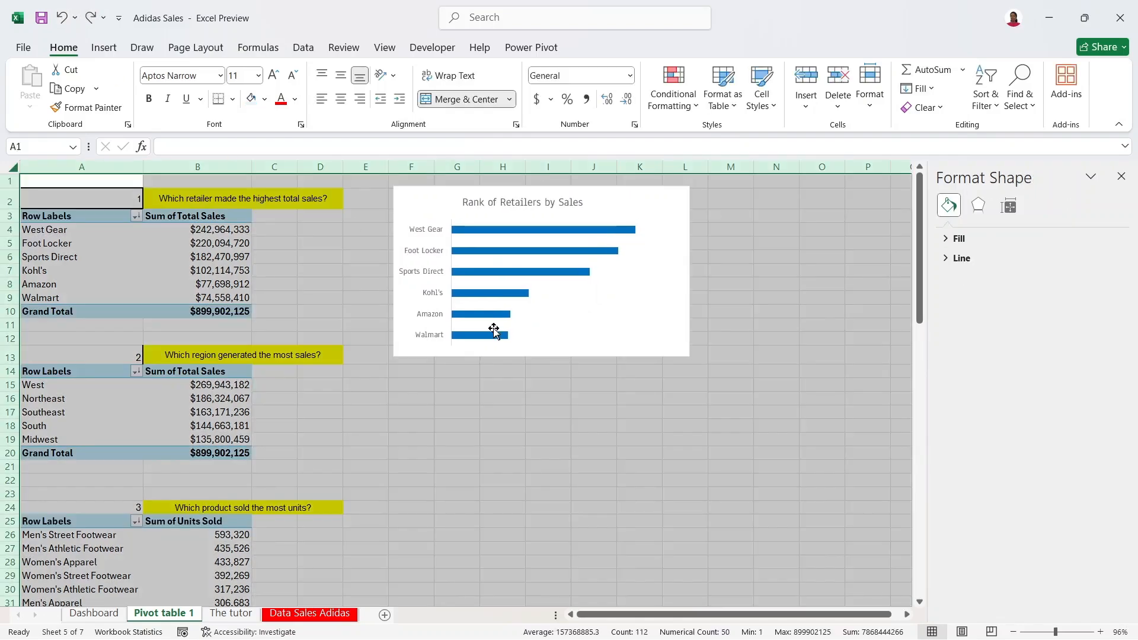
left_click(336, 268)
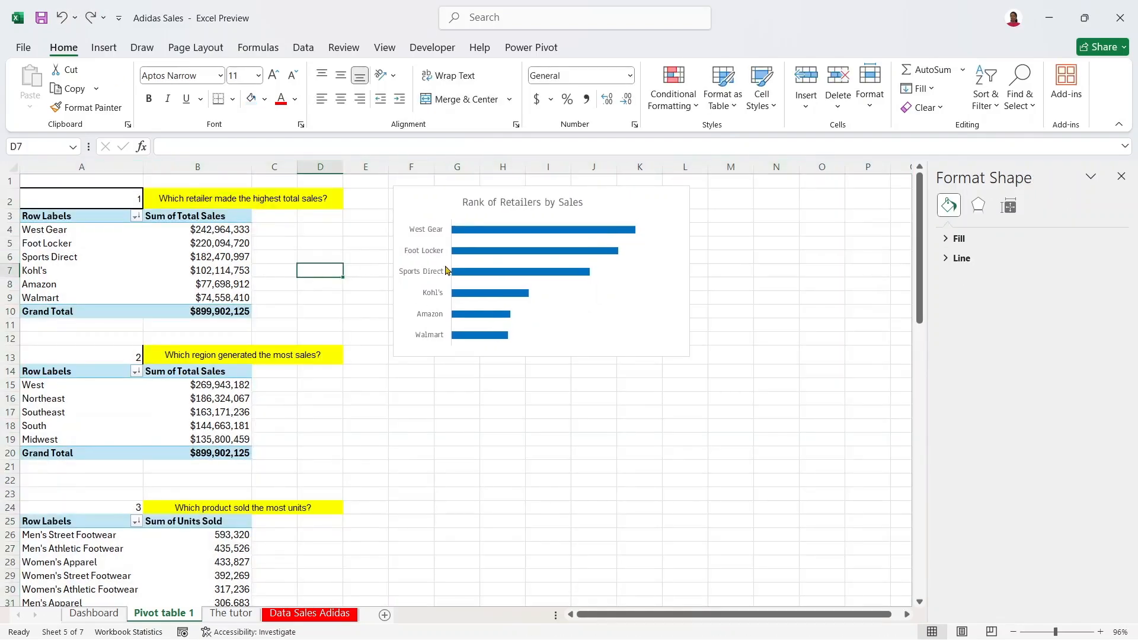
Step: Set the retailer chart's outline to No Outline
left_click(648, 194)
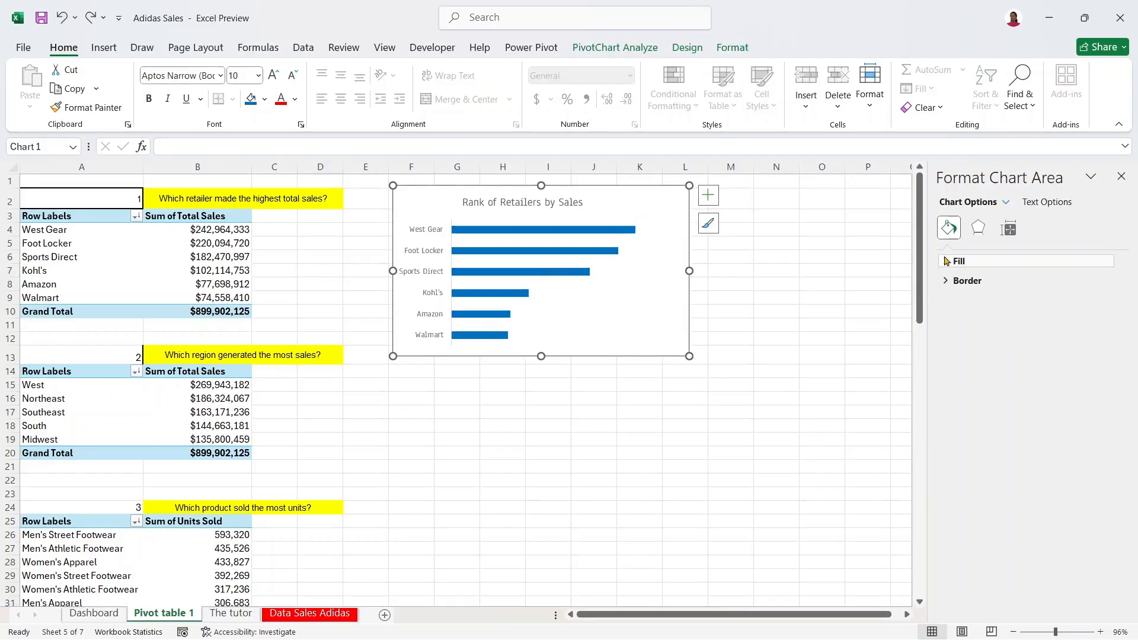
left_click(948, 280)
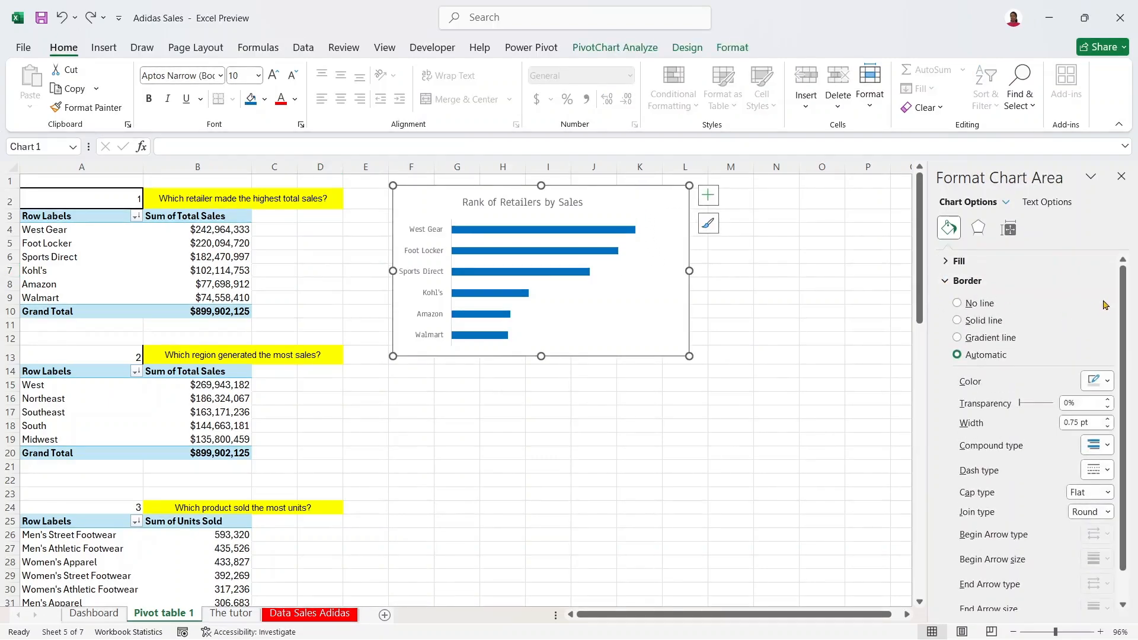
scroll(1120, 322, "down", 1)
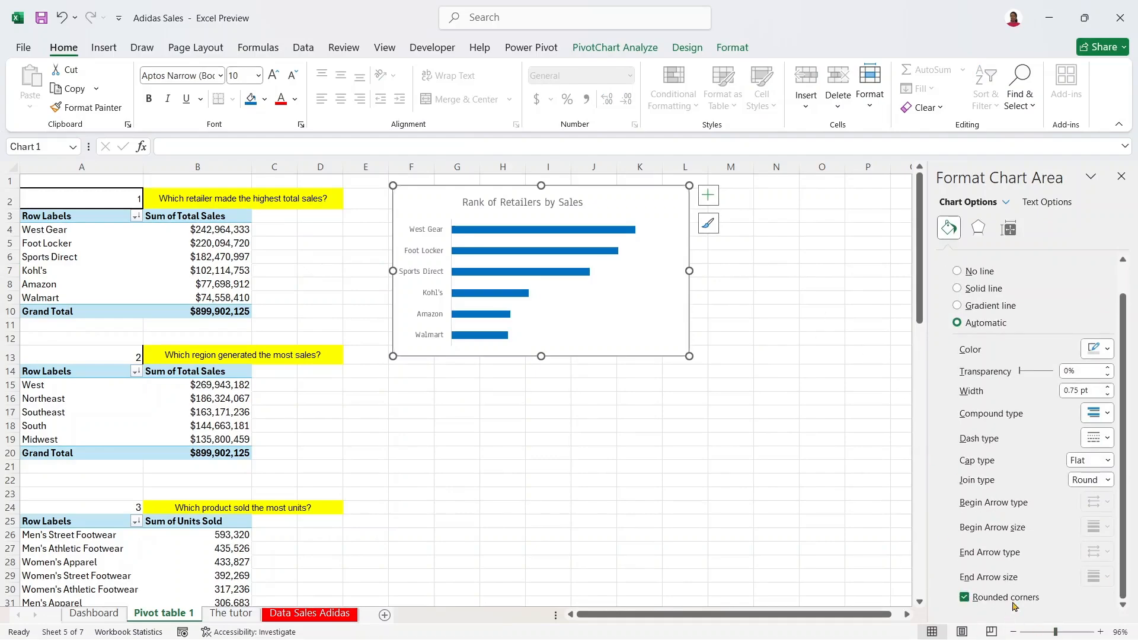
right_click(655, 200)
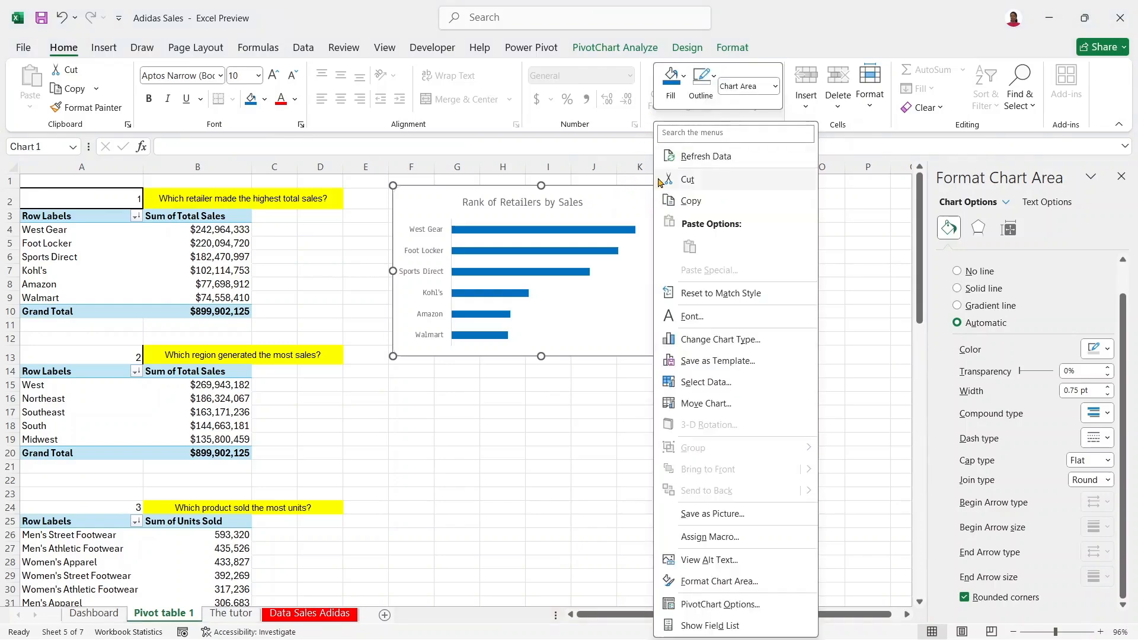
left_click(710, 81)
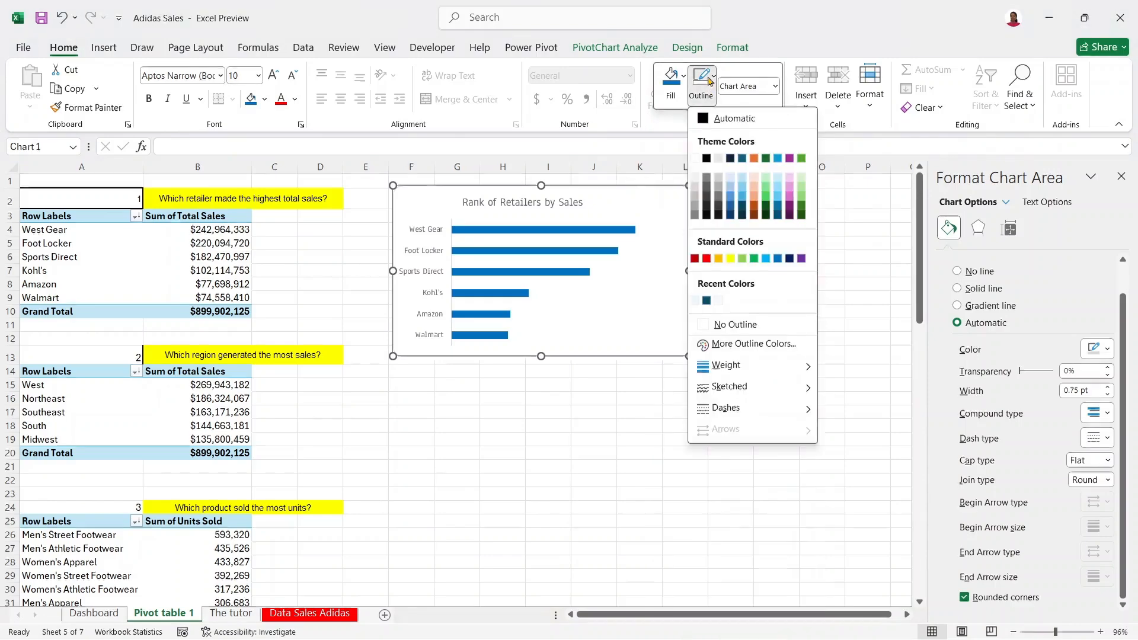
left_click(697, 329)
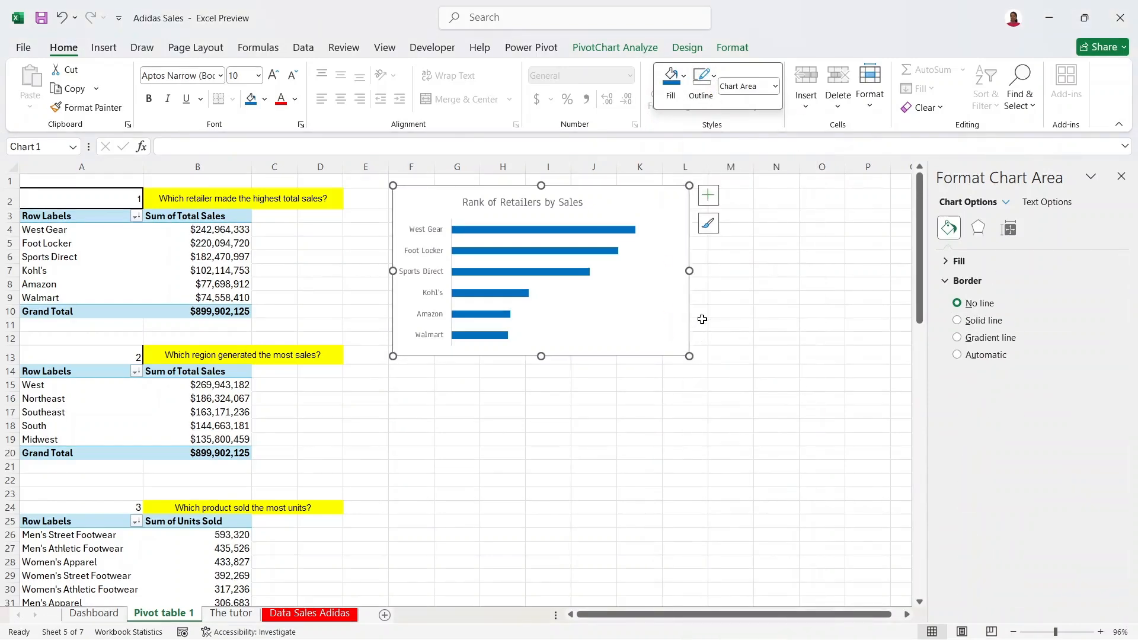
left_click(751, 286)
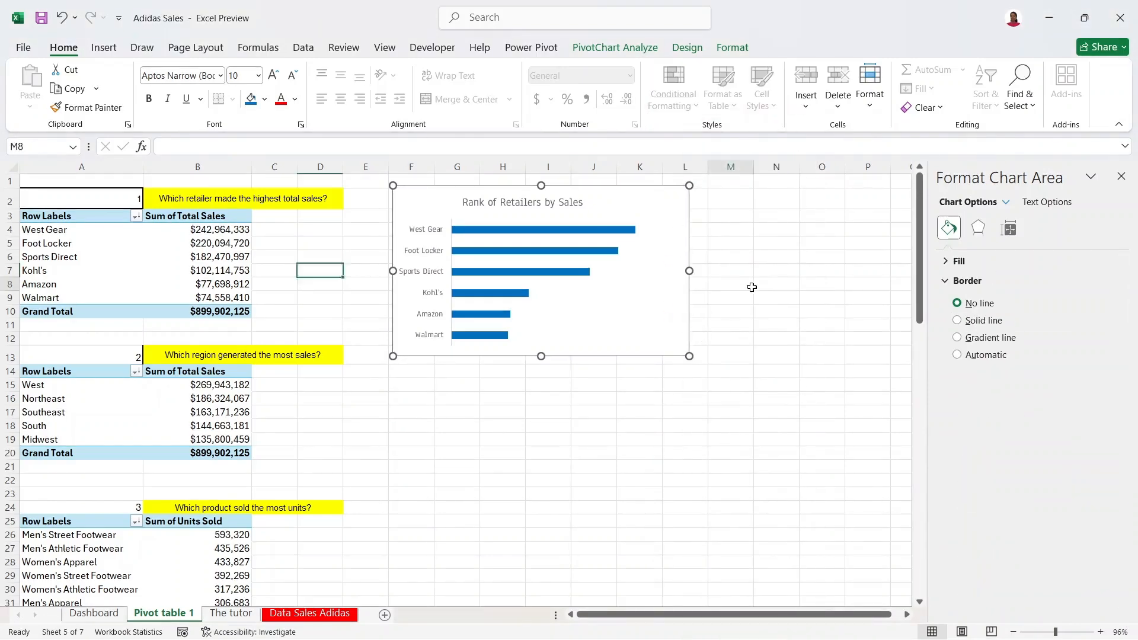
Step: Nudge the retailer chart slightly up and to the right
left_click(664, 224)
left_click(674, 200)
left_click_drag(670, 197, 682, 191)
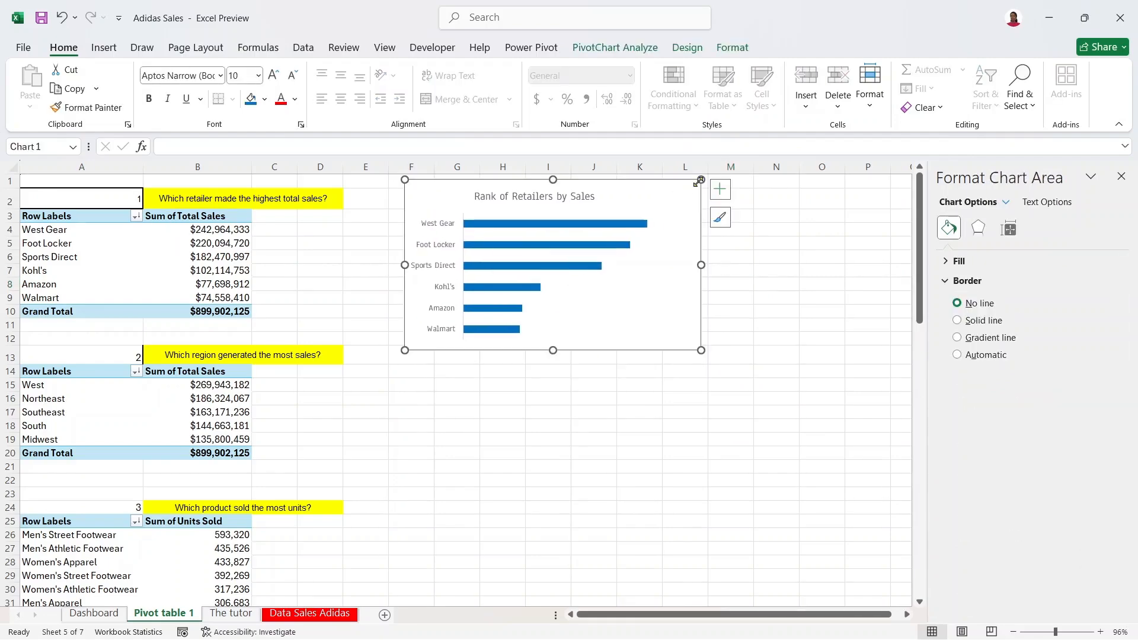
Step: Turn on data labels so each retailer bar shows its dollar sales total
left_click(718, 194)
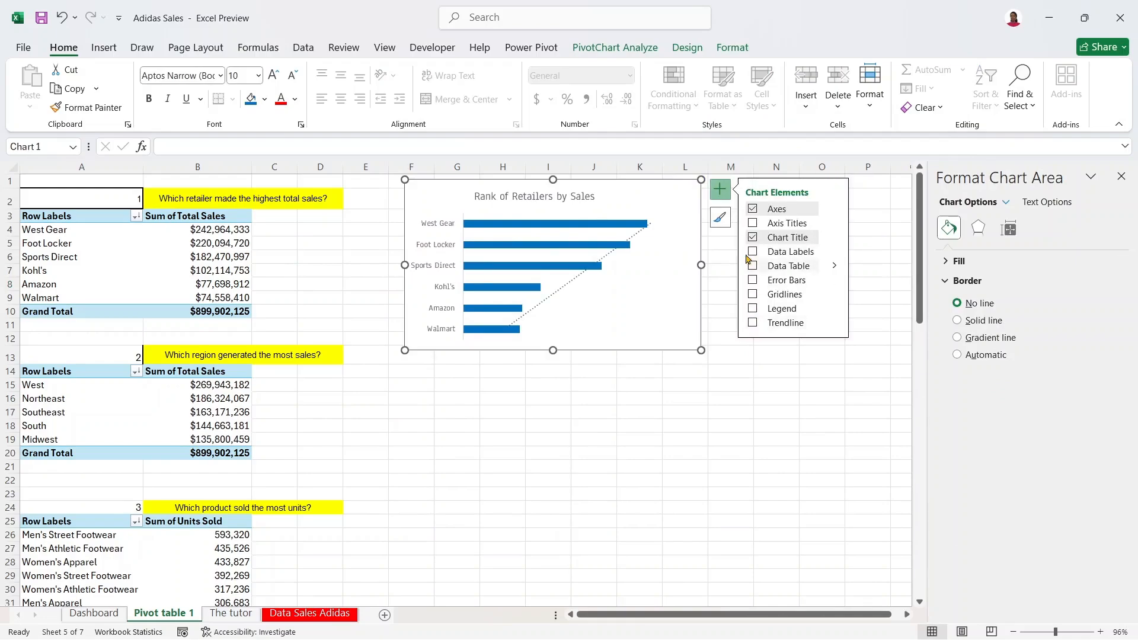
left_click(752, 251)
left_click(595, 439)
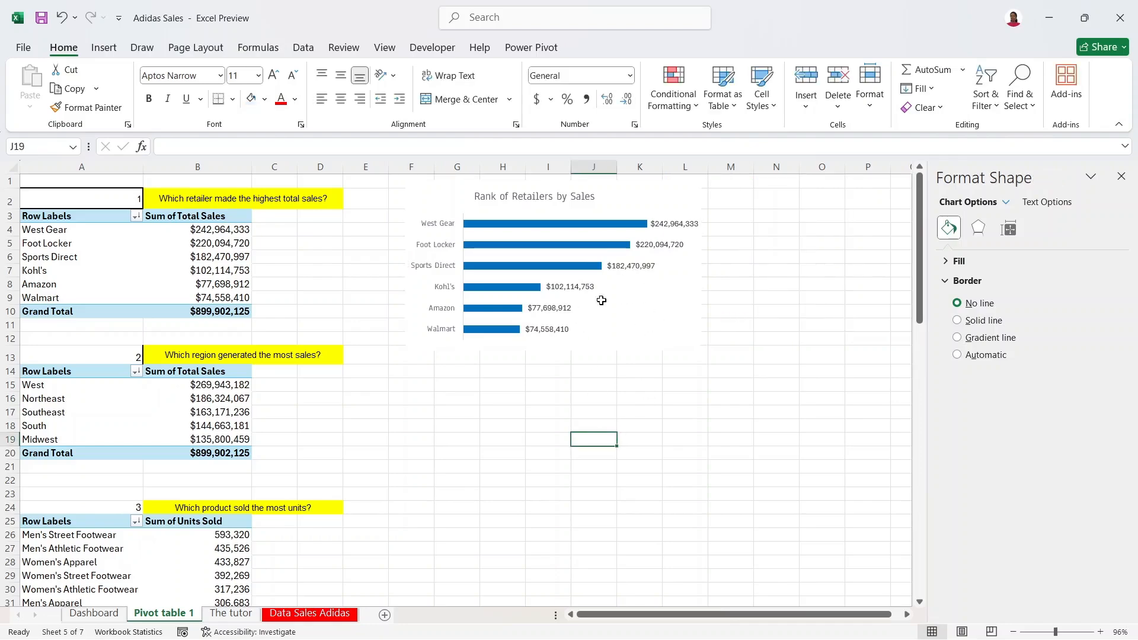
left_click(666, 197)
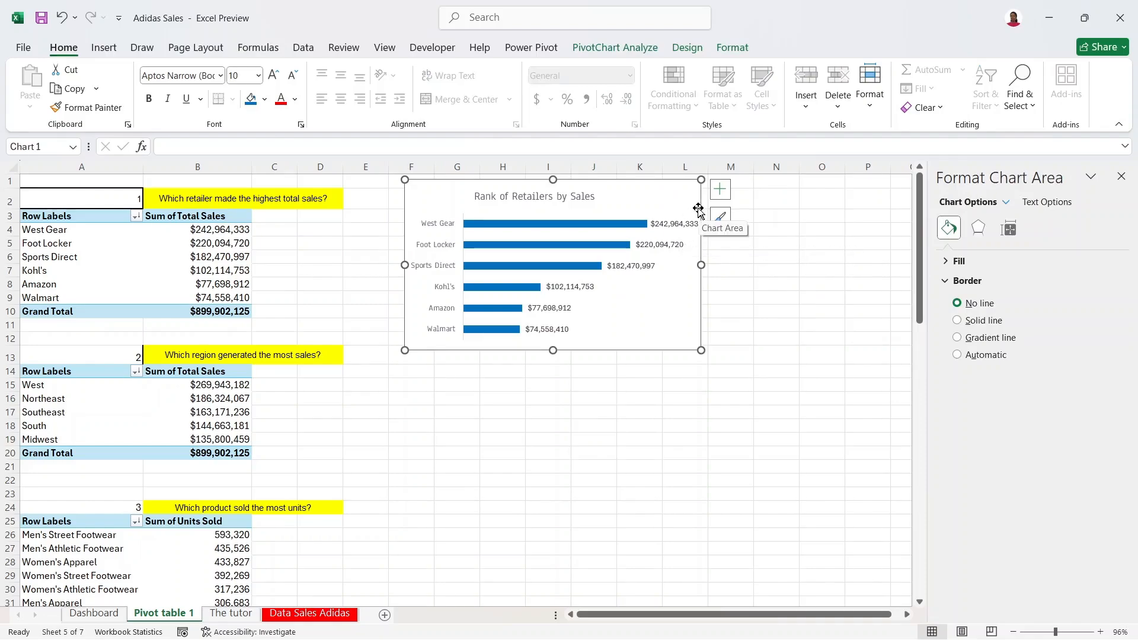
mouse_move(917, 254)
left_mouse_down()
mouse_move(917, 270)
mouse_move(914, 261)
left_mouse_up()
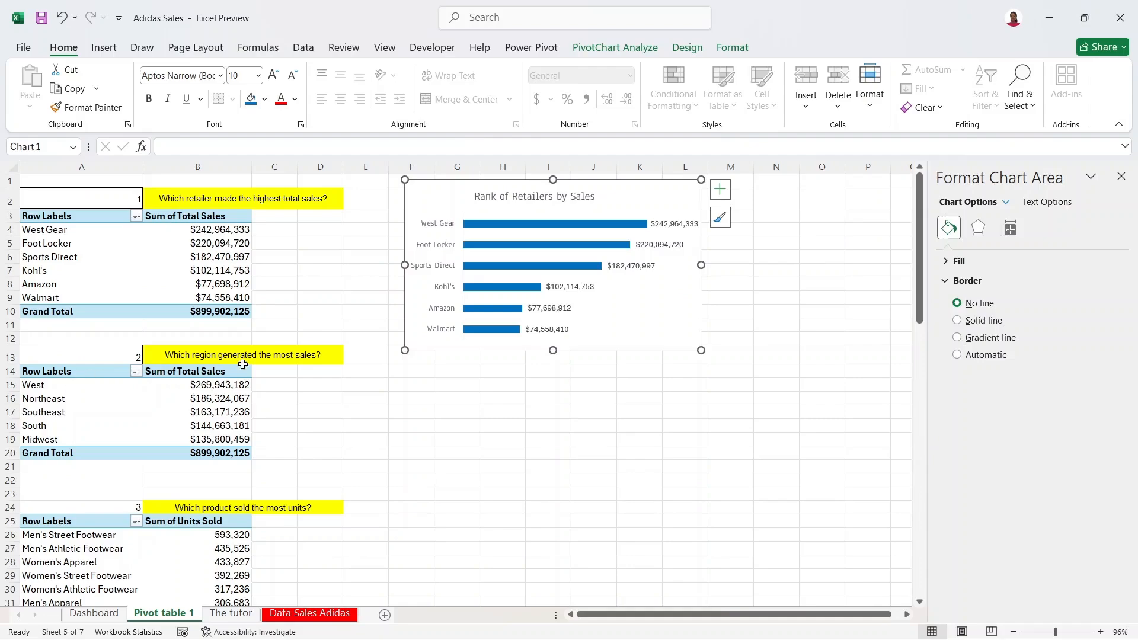
left_click(198, 358)
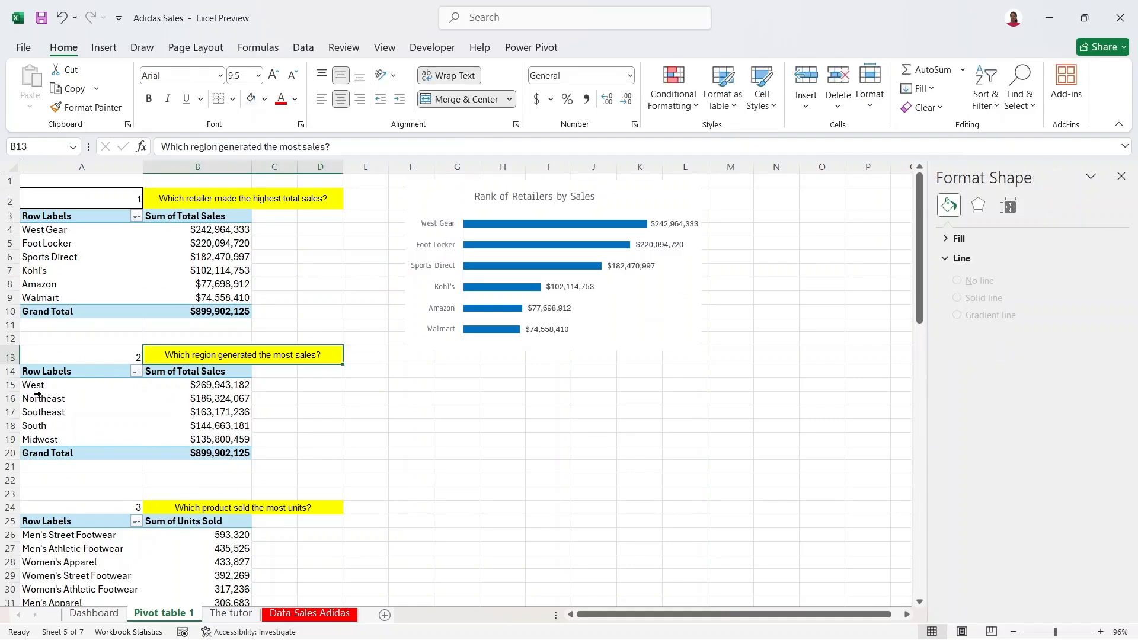
Step: Select cells in the region pivot table, scrolling the sheet to reach it
left_click(34, 386)
left_click(37, 398)
left_click(50, 414)
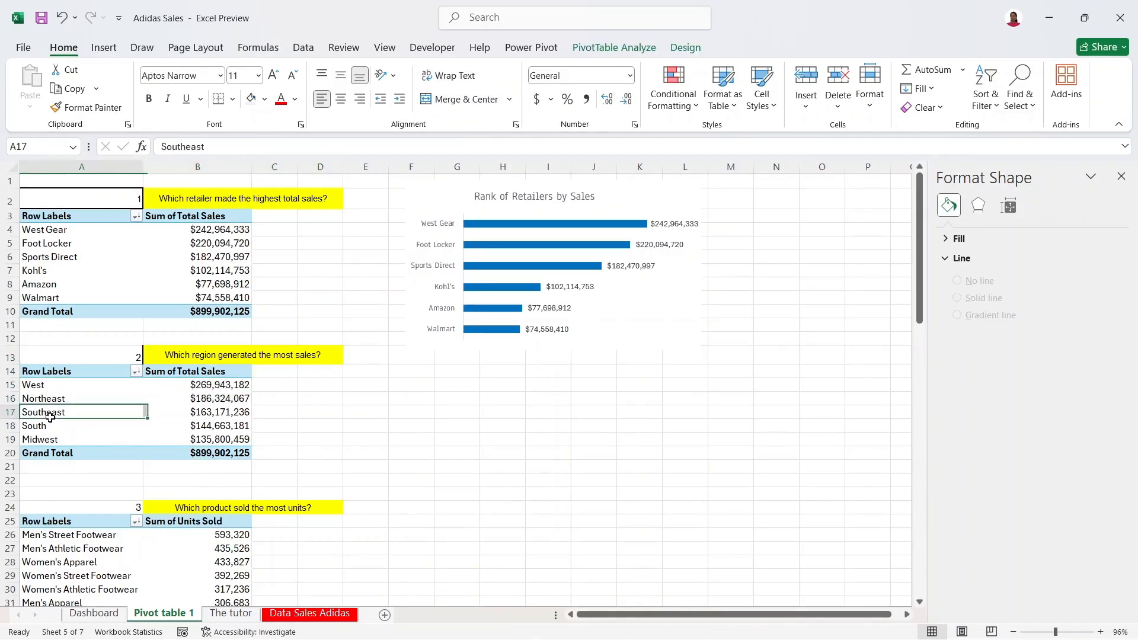
left_click(51, 434)
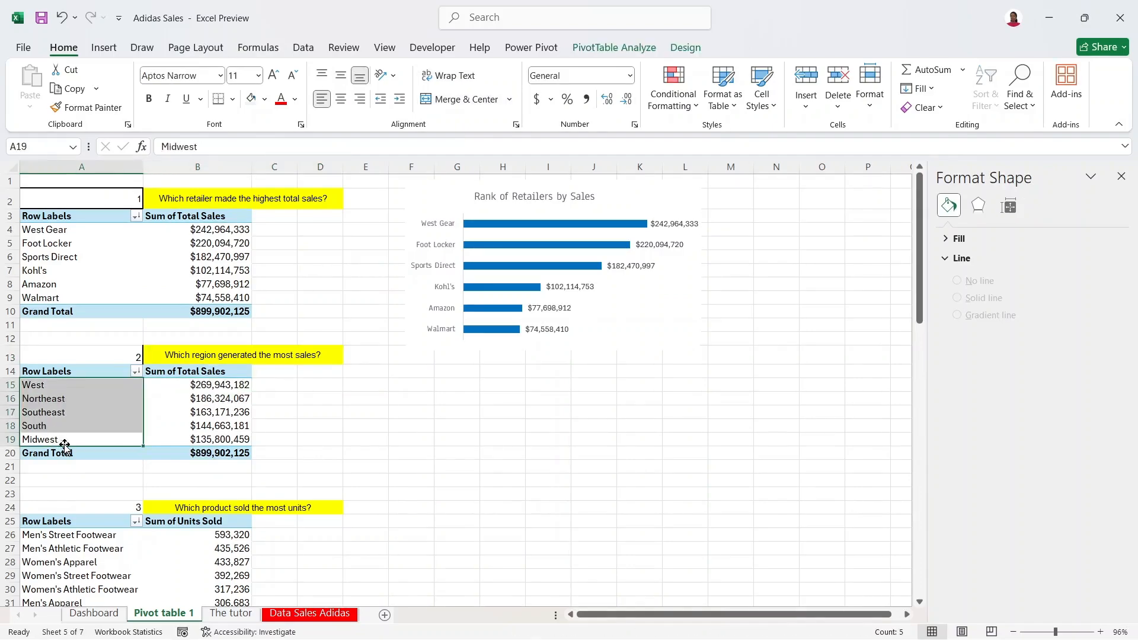
left_click_drag(919, 297, 868, 276)
left_click(203, 397)
left_click(88, 407)
left_click(173, 414)
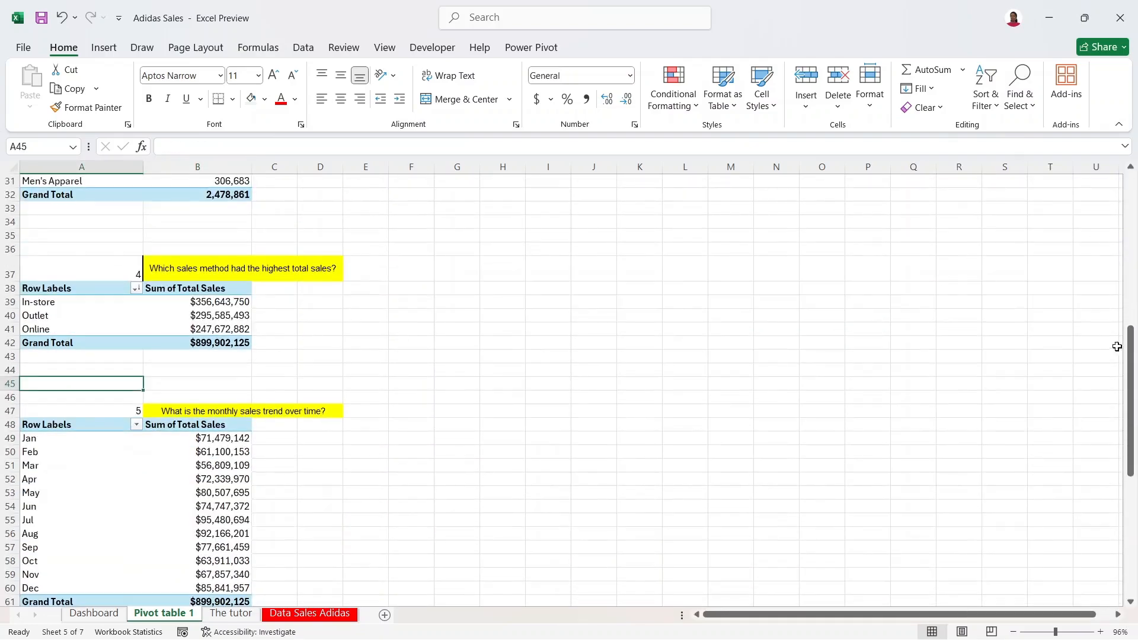
left_click_drag(1124, 366, 1124, 231)
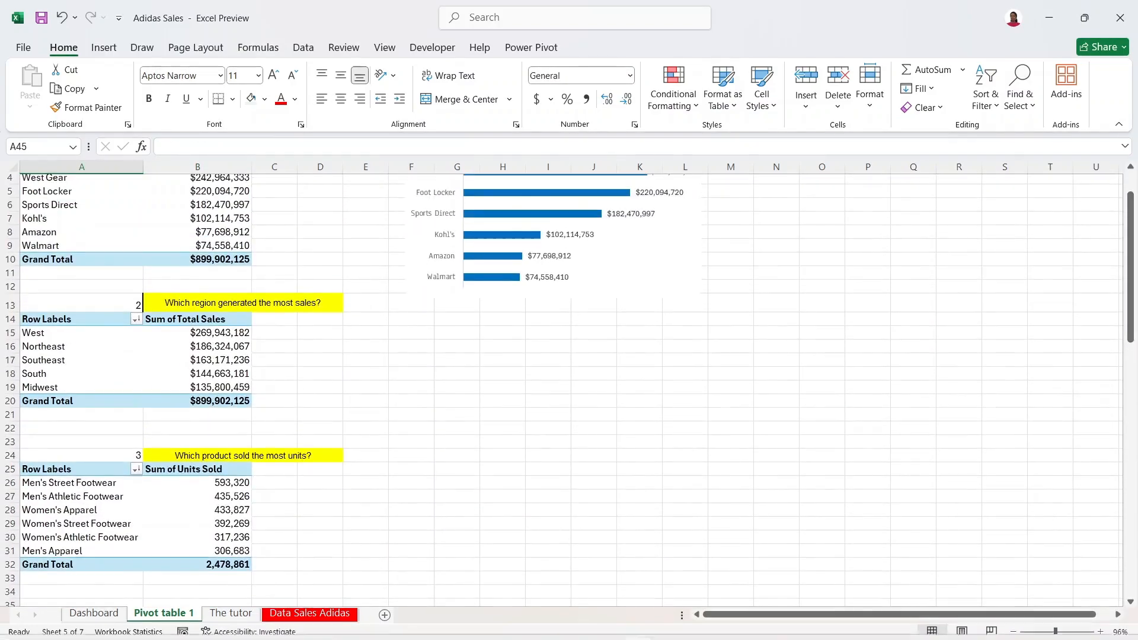
Step: Insert a Clustered Bar pivot chart from the region pivot table via Recommended Charts
left_click(127, 346)
left_click(108, 48)
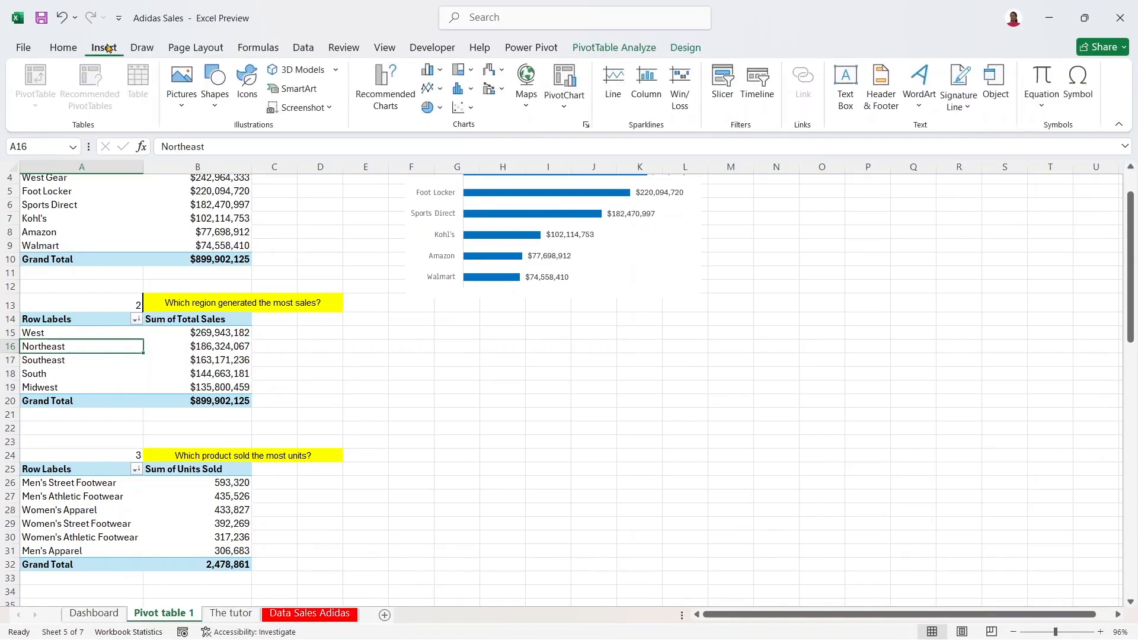
left_click(382, 84)
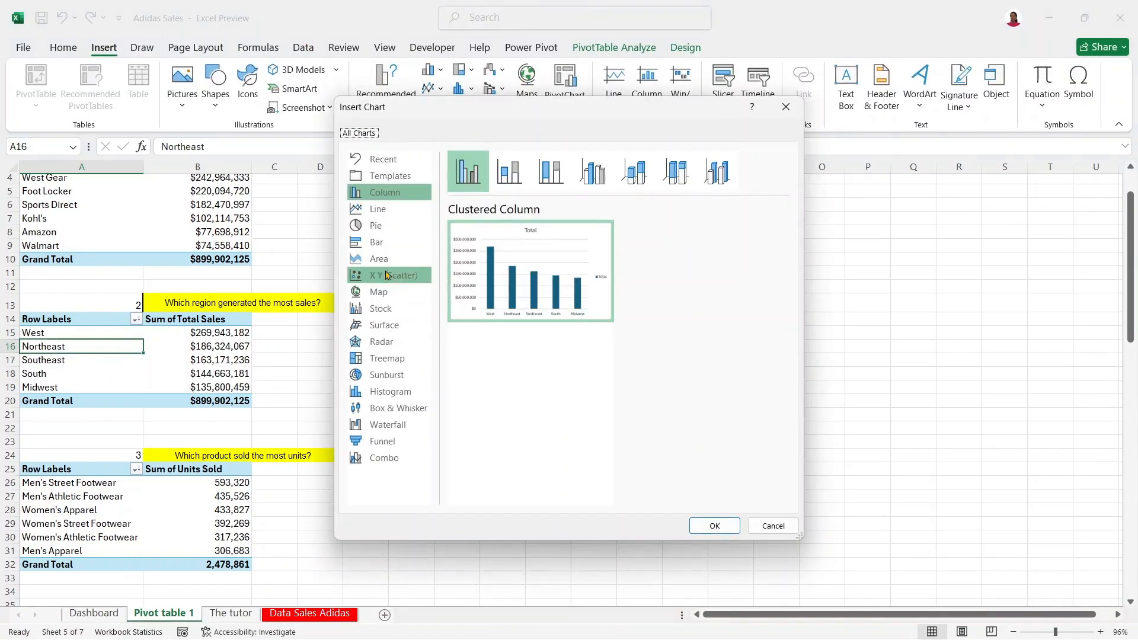
left_click(377, 243)
mouse_move(465, 247)
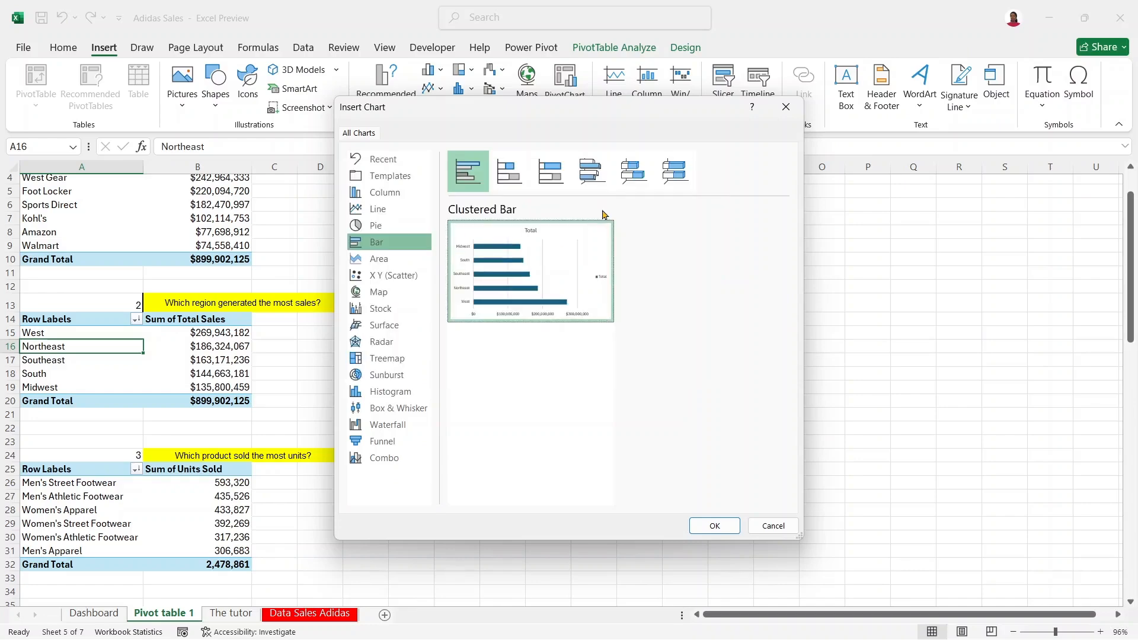
left_click(714, 527)
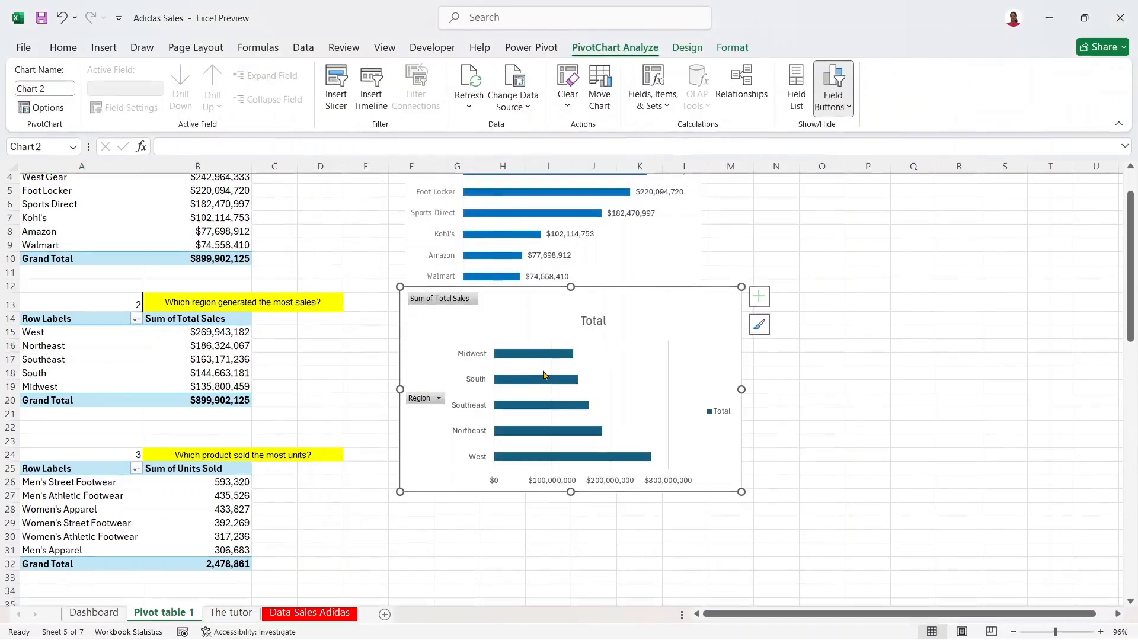
left_click(591, 318)
Step: Retitle the region chart 'Rank of Region by Sales' and shift the title slightly left
left_click_drag(606, 319, 568, 320)
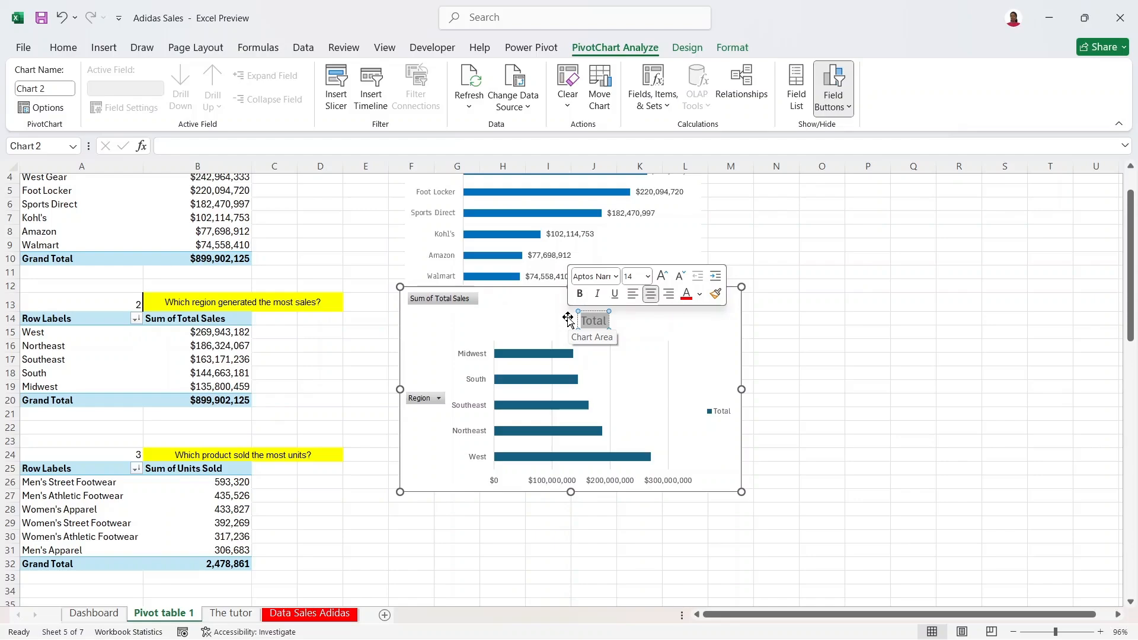
type("R")
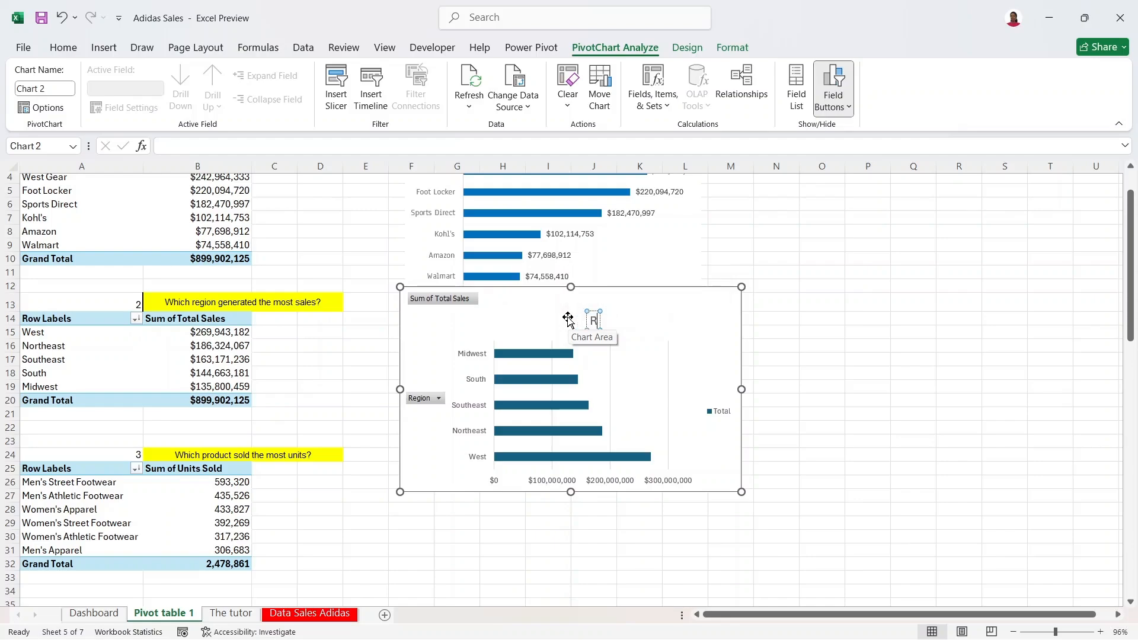
type("egion")
key("BackSpace")
key("BackSpace")
key("BackSpace")
key("BackSpace")
key("BackSpace")
type("ank o")
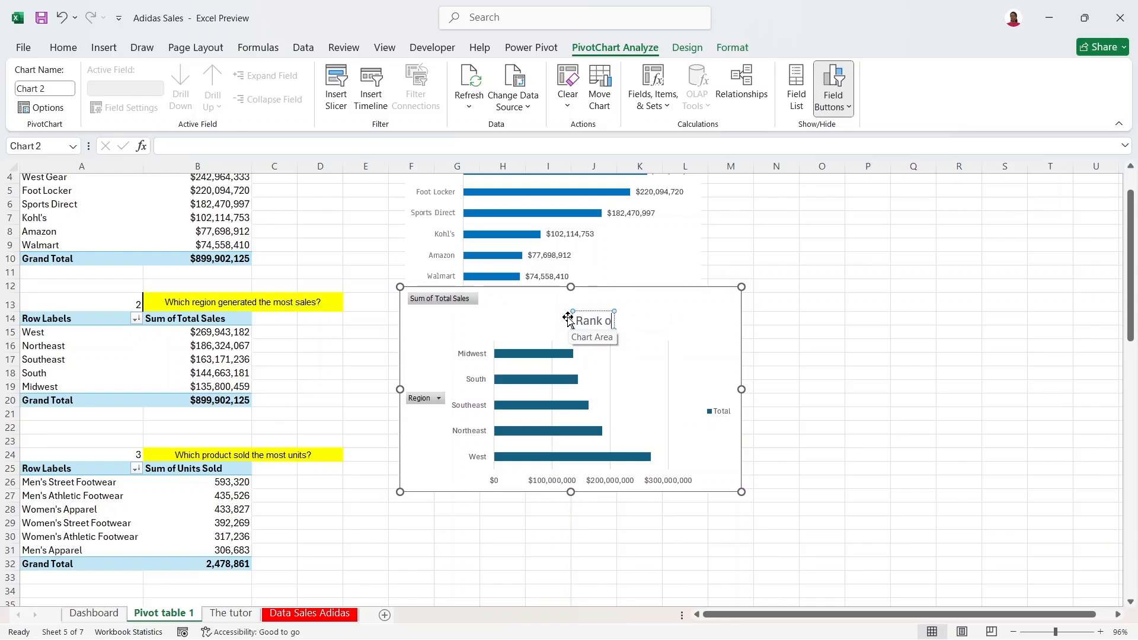
type("f Regio")
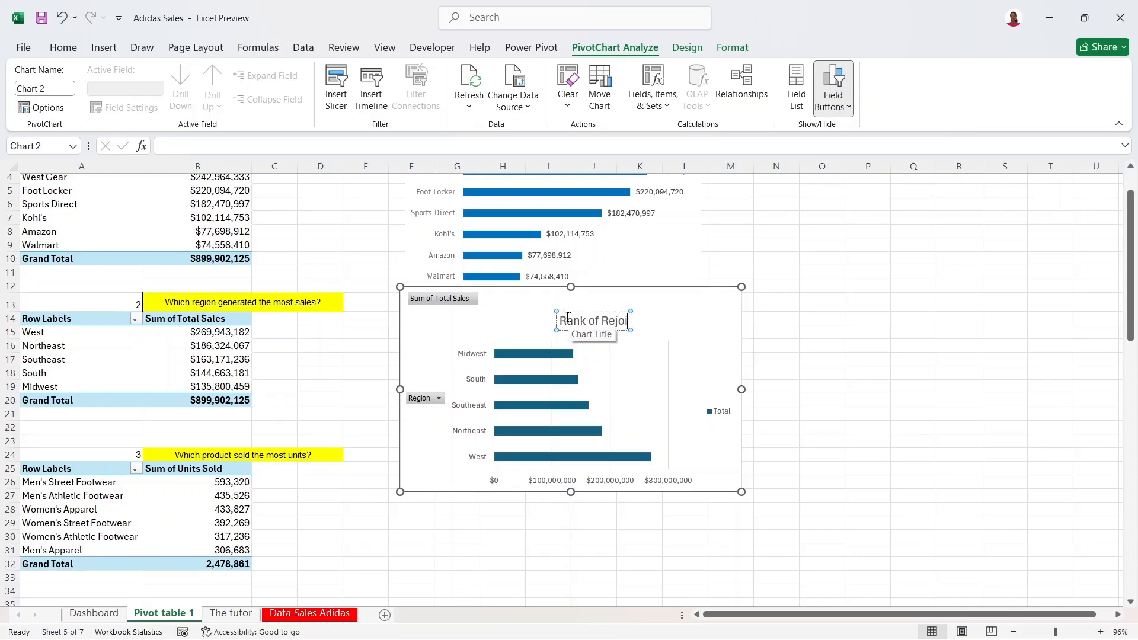
key("BackSpace")
key("BackSpace")
key("BackSpace")
type("gion by Sales")
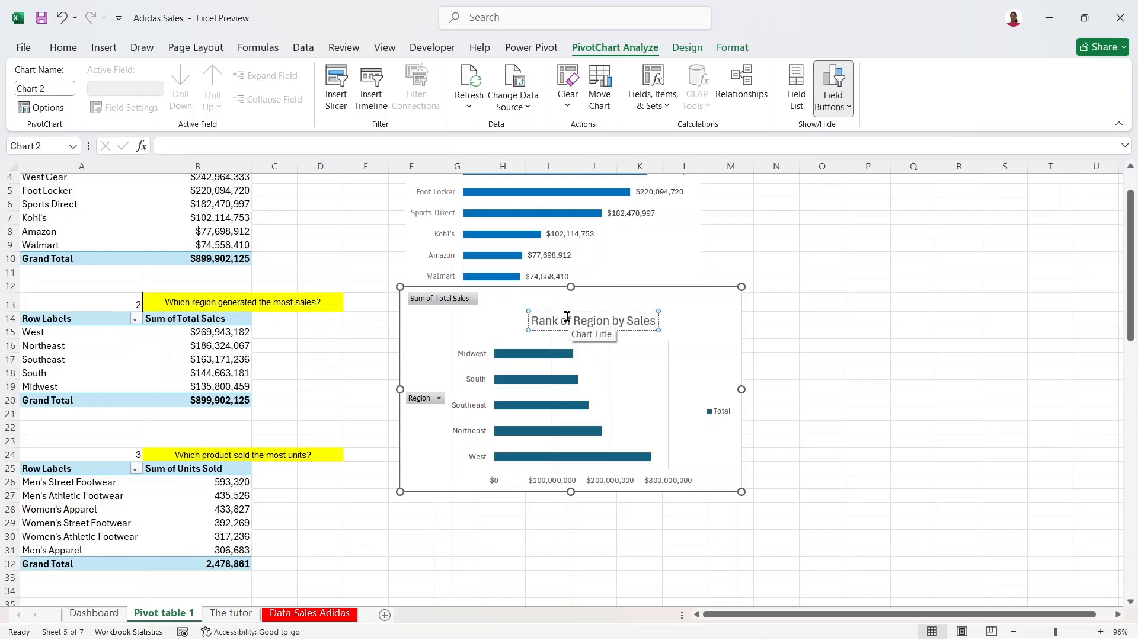
mouse_move(581, 307)
left_mouse_down()
mouse_move(550, 299)
mouse_move(561, 301)
left_mouse_up()
Step: Shrink the region chart so it fits beneath the retailers chart
left_click_drag(1131, 224, 1130, 203)
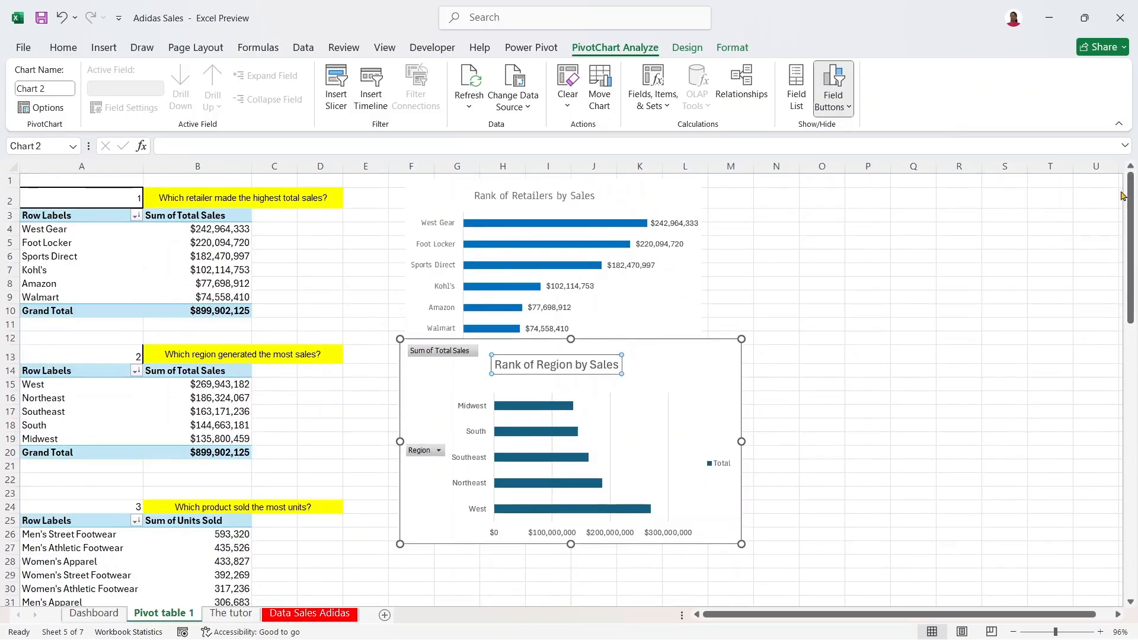
left_click_drag(689, 197, 688, 197)
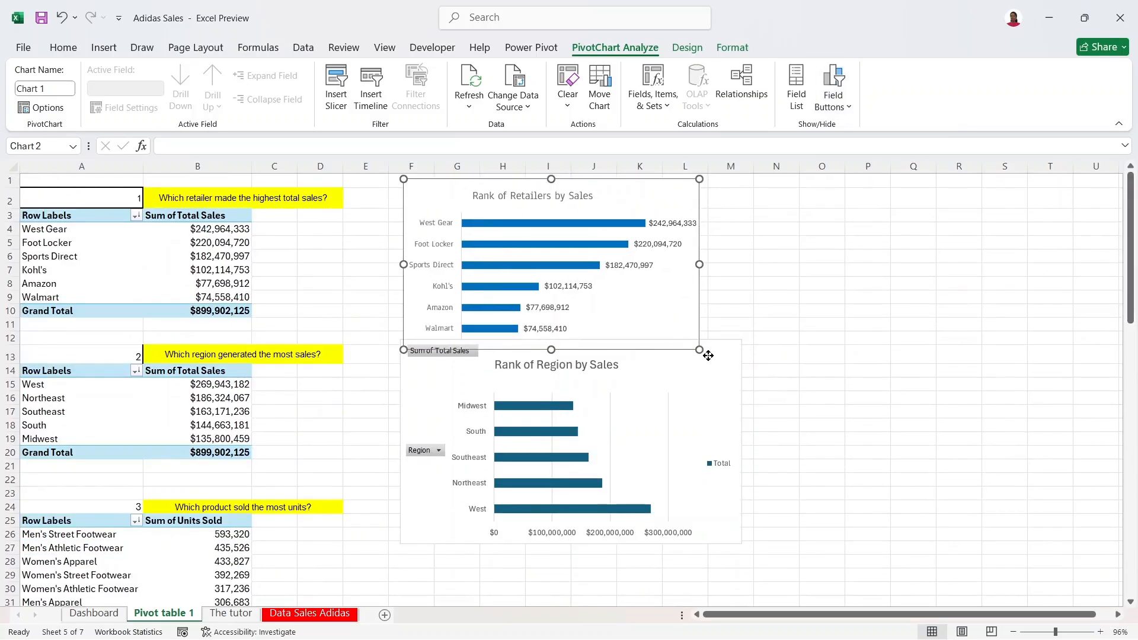
left_click(551, 340)
left_click_drag(741, 339, 701, 378)
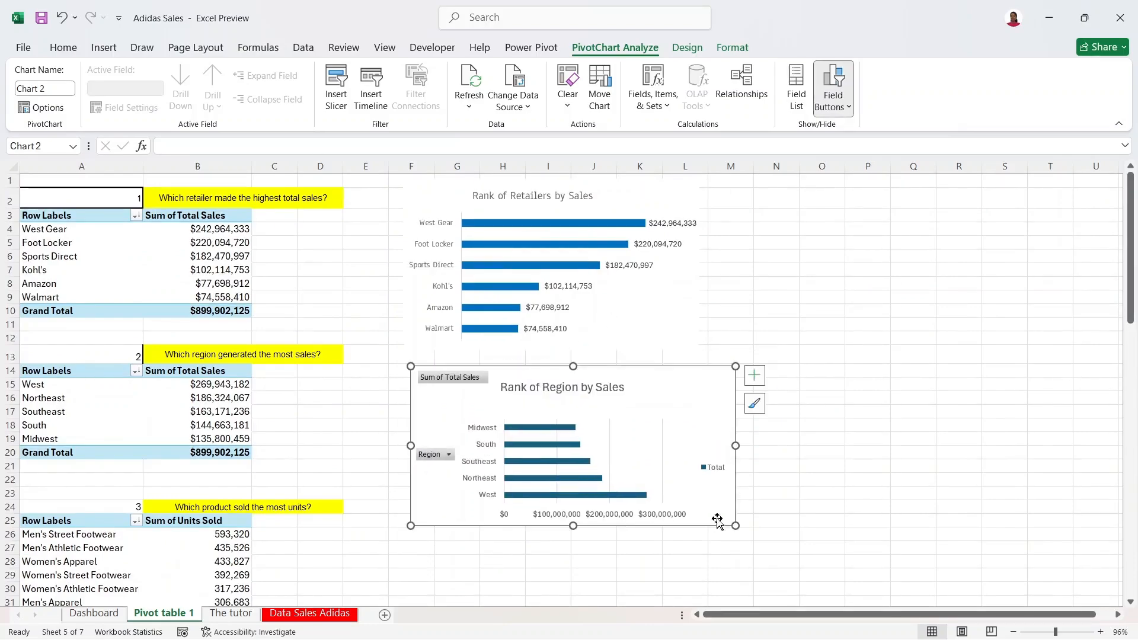
left_click_drag(734, 521, 732, 551)
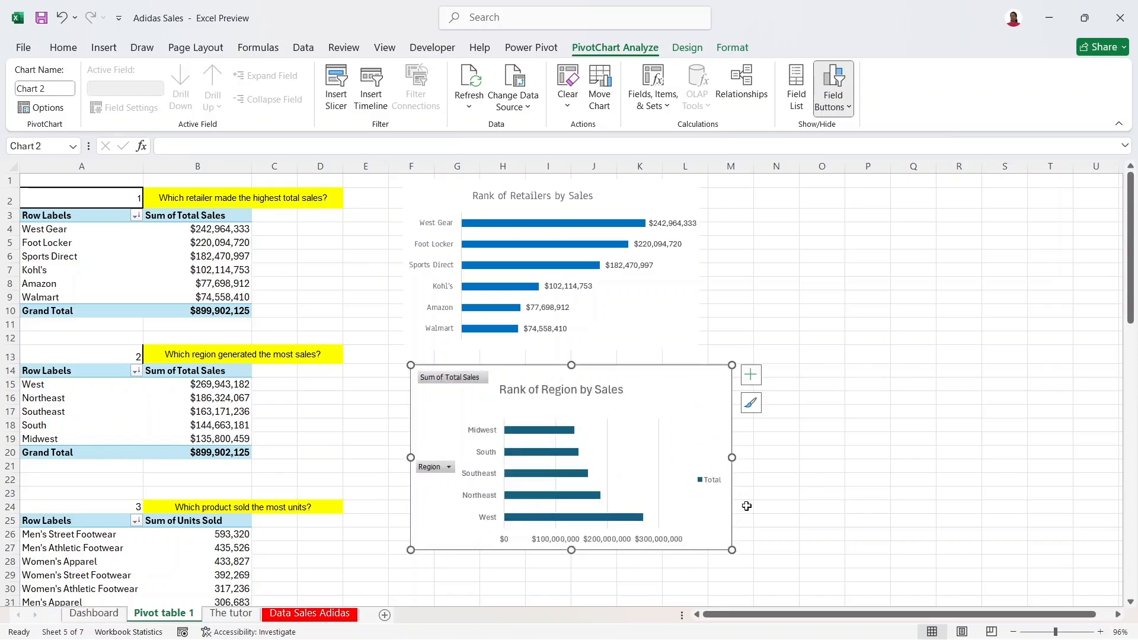
Step: Paste the retailers chart's formatting onto the region chart
left_click(652, 305)
left_click(665, 196)
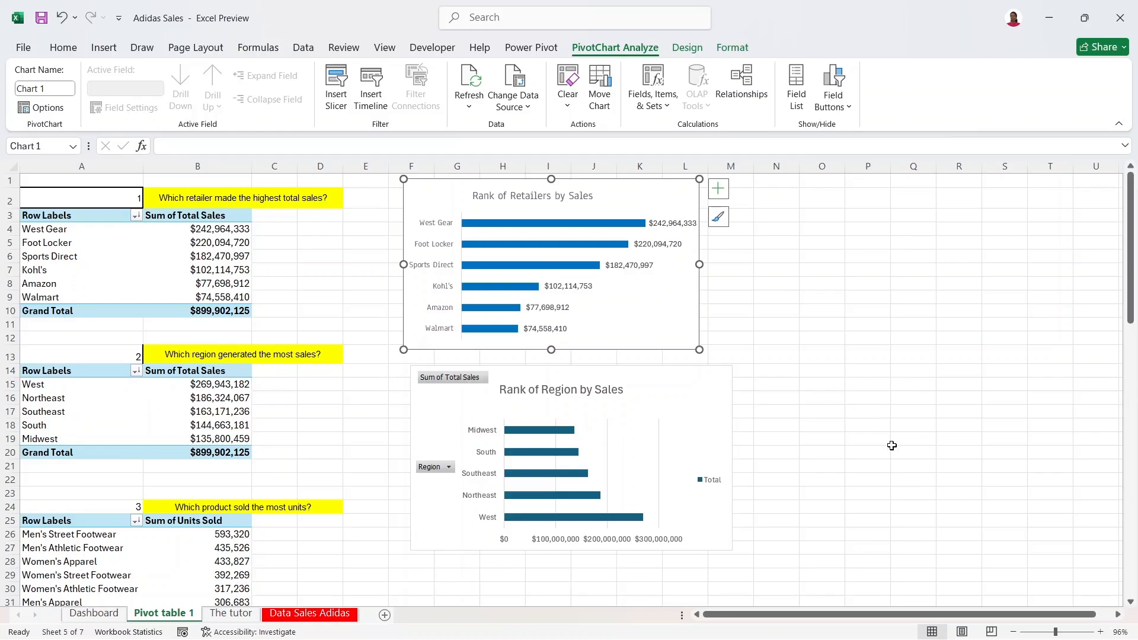
left_click(702, 381)
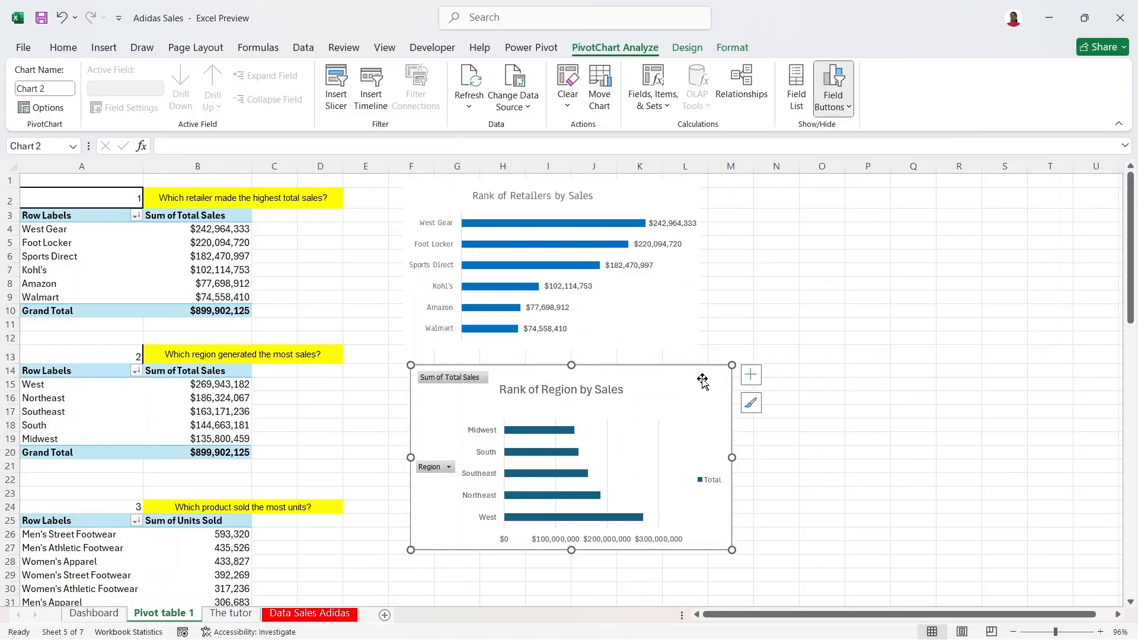
key("ctrl+v")
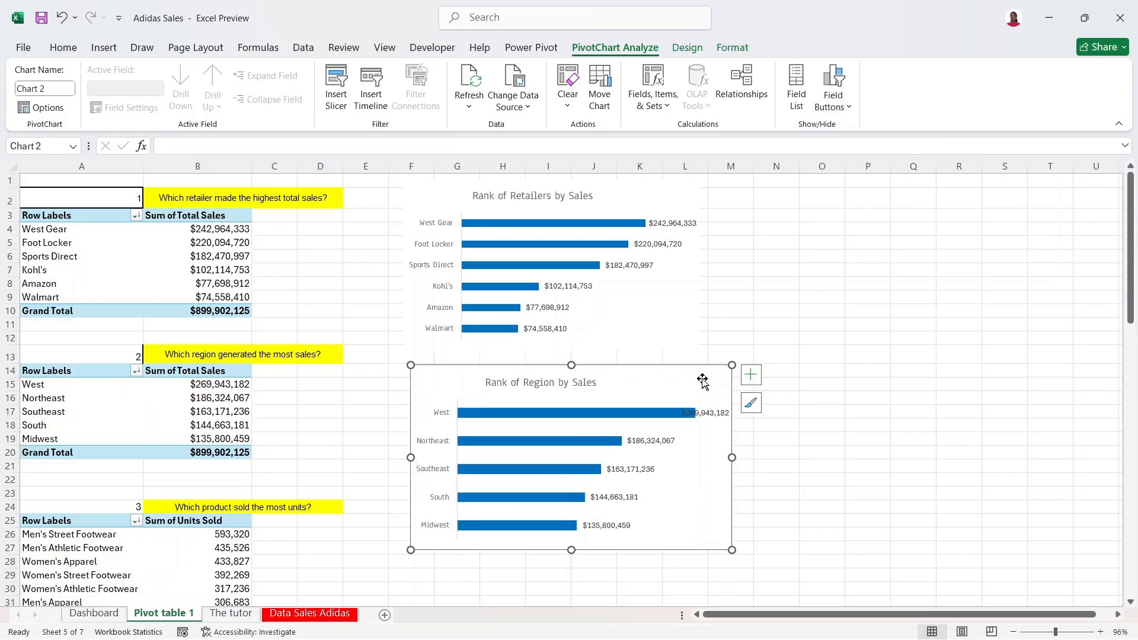
Step: Narrow the region chart's plot area and make the chart more compact
left_click(487, 406)
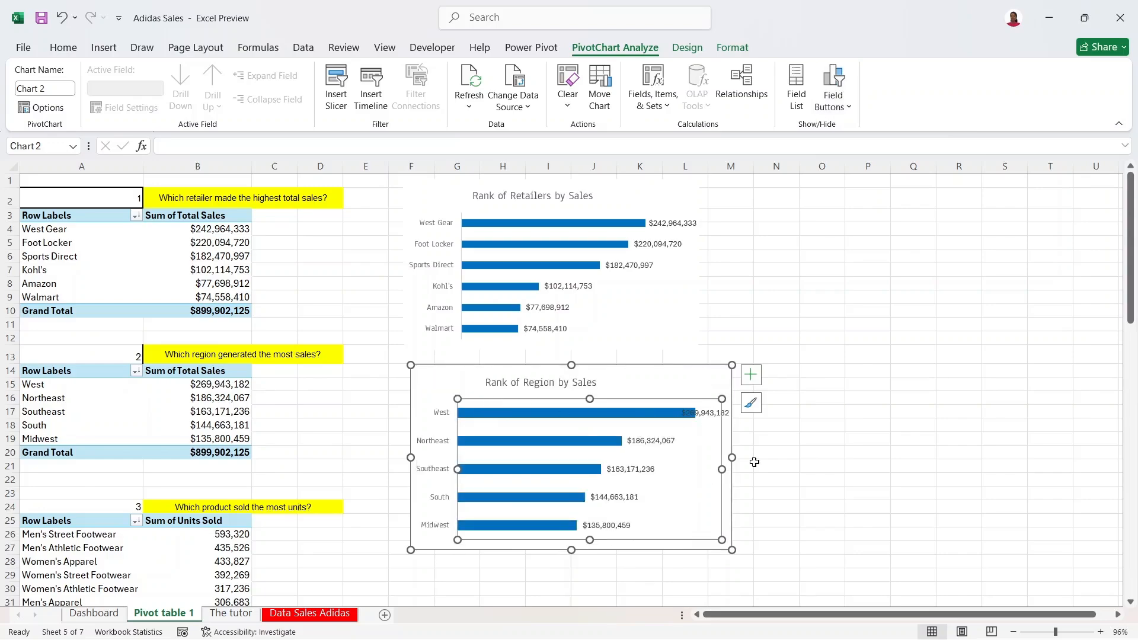
left_click_drag(721, 469, 688, 469)
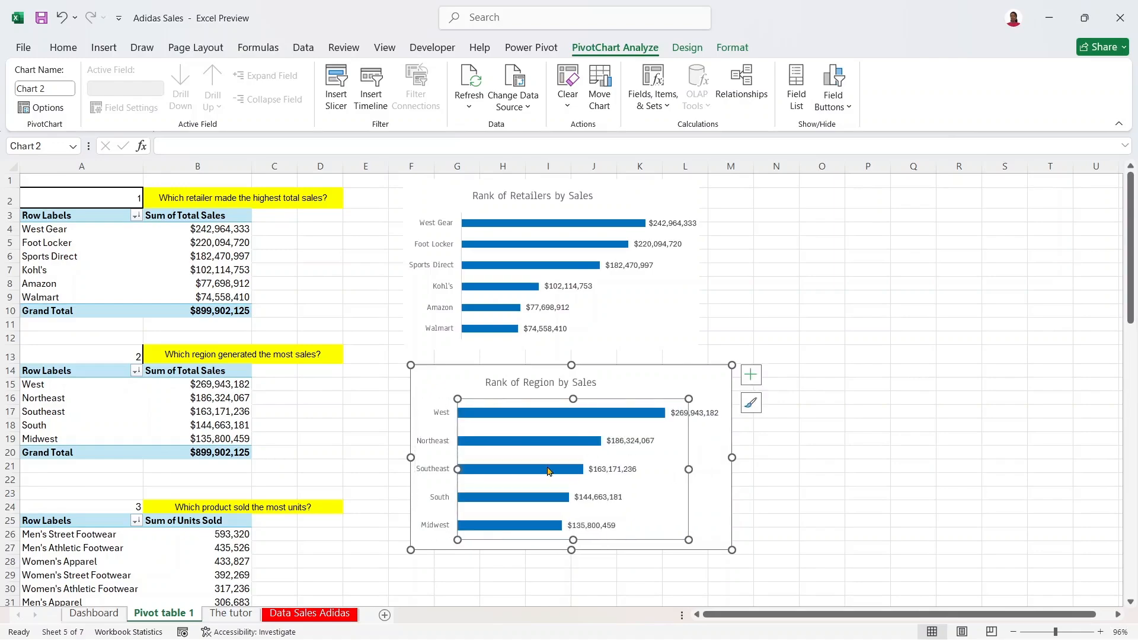
left_click_drag(454, 468, 462, 468)
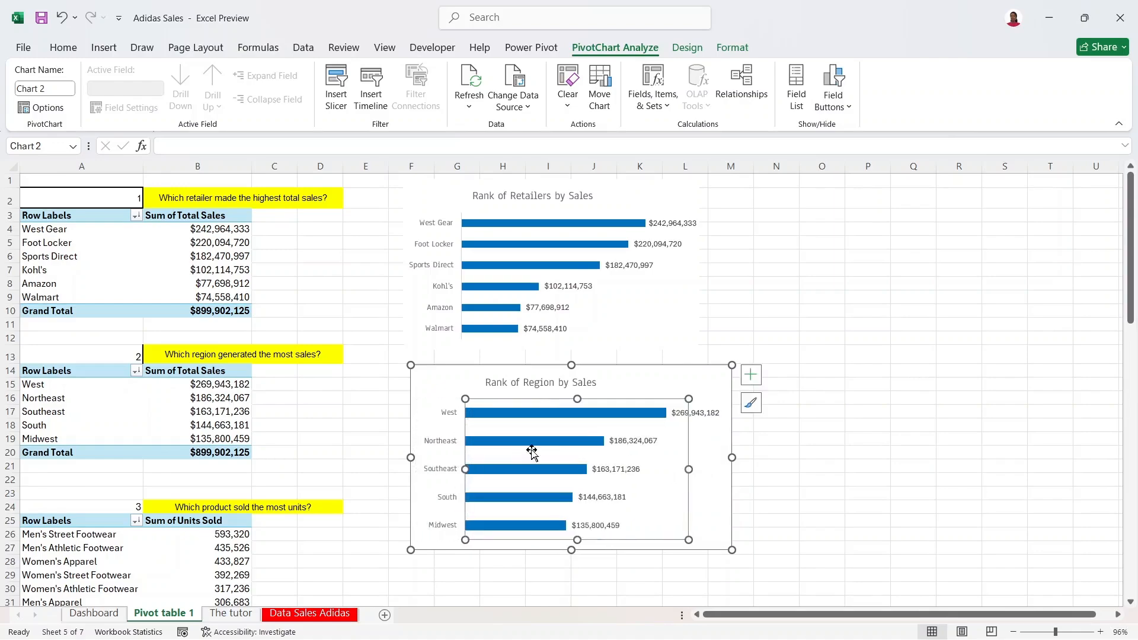
left_click_drag(733, 366, 642, 335)
left_click(822, 384)
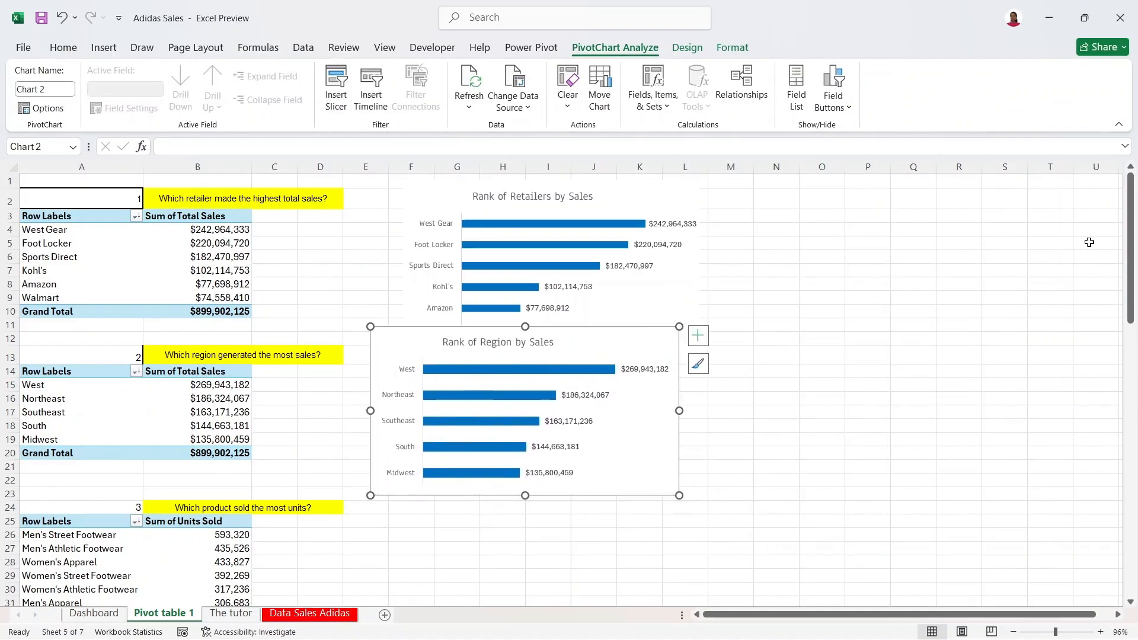
left_click_drag(1129, 239, 1122, 309)
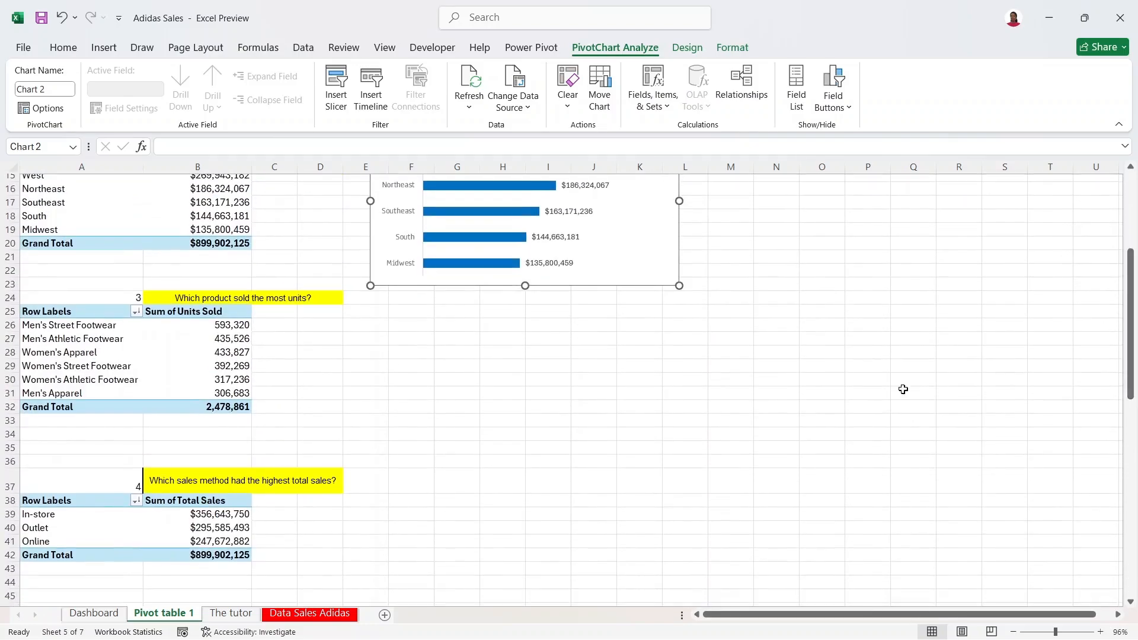
Step: Insert a Clustered Column pivot chart from the product pivot table and place it beside the table
left_click(130, 335)
left_click(104, 48)
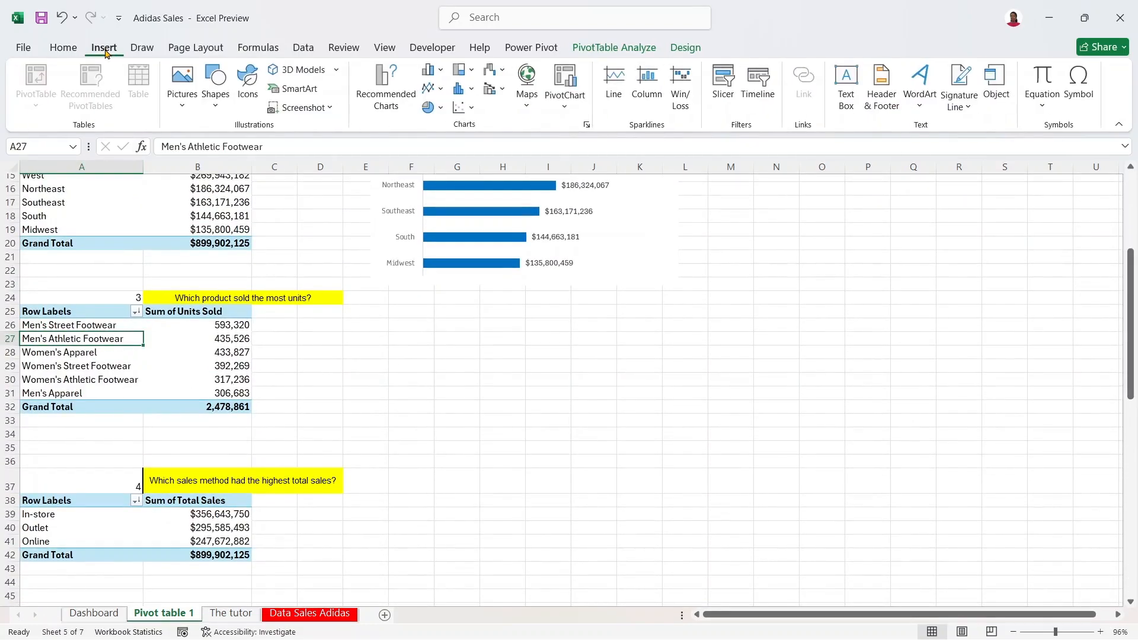
left_click(384, 95)
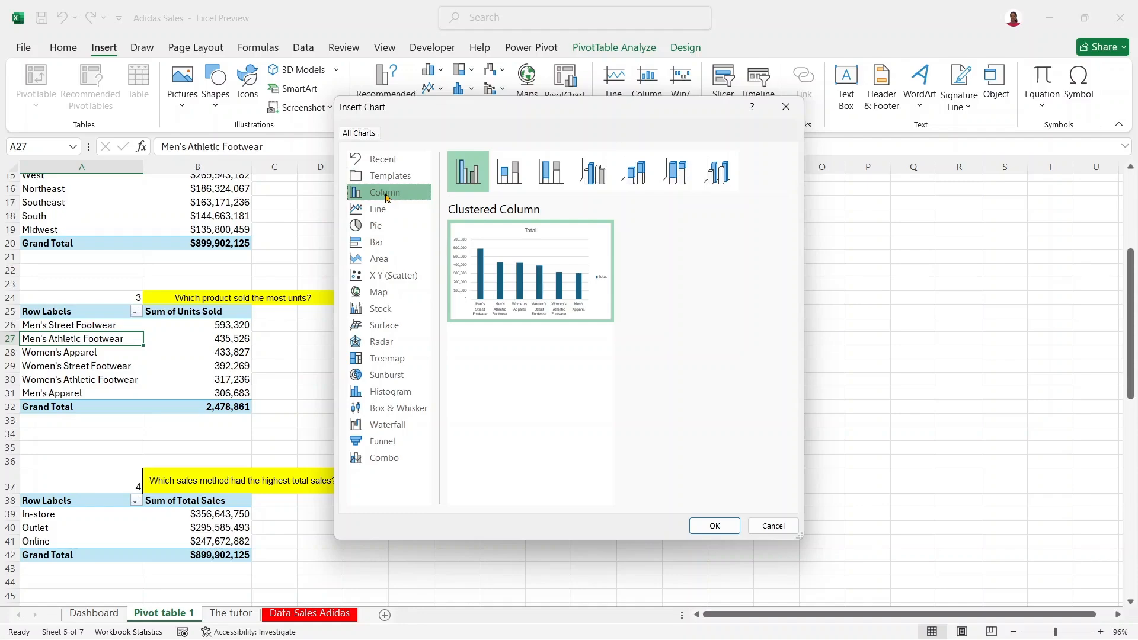
left_click(714, 526)
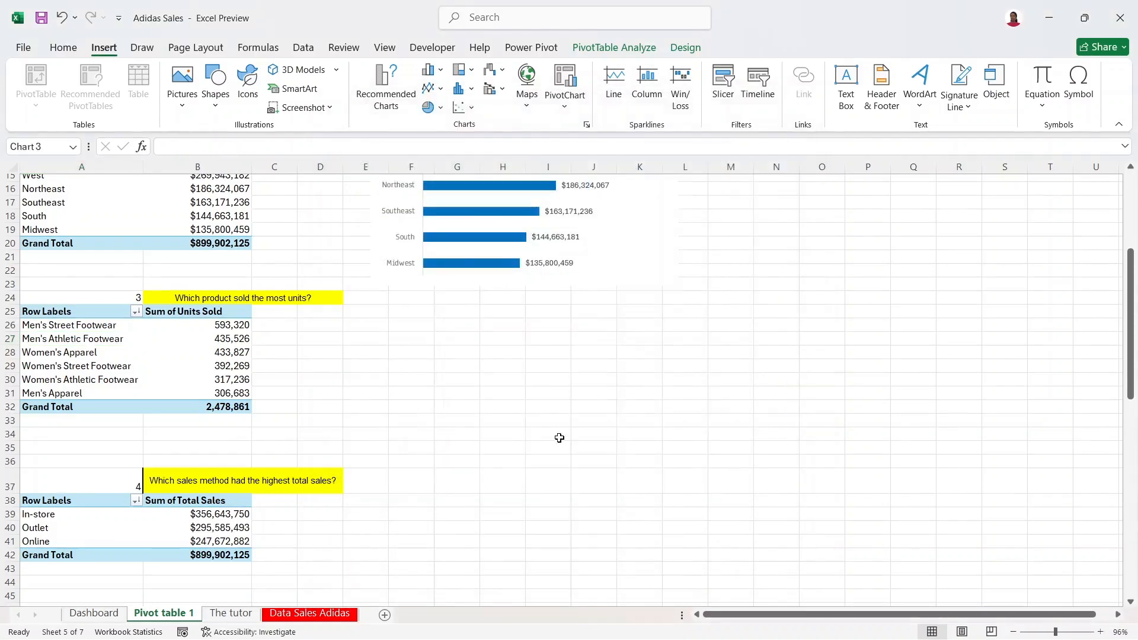
left_click_drag(508, 294, 482, 299)
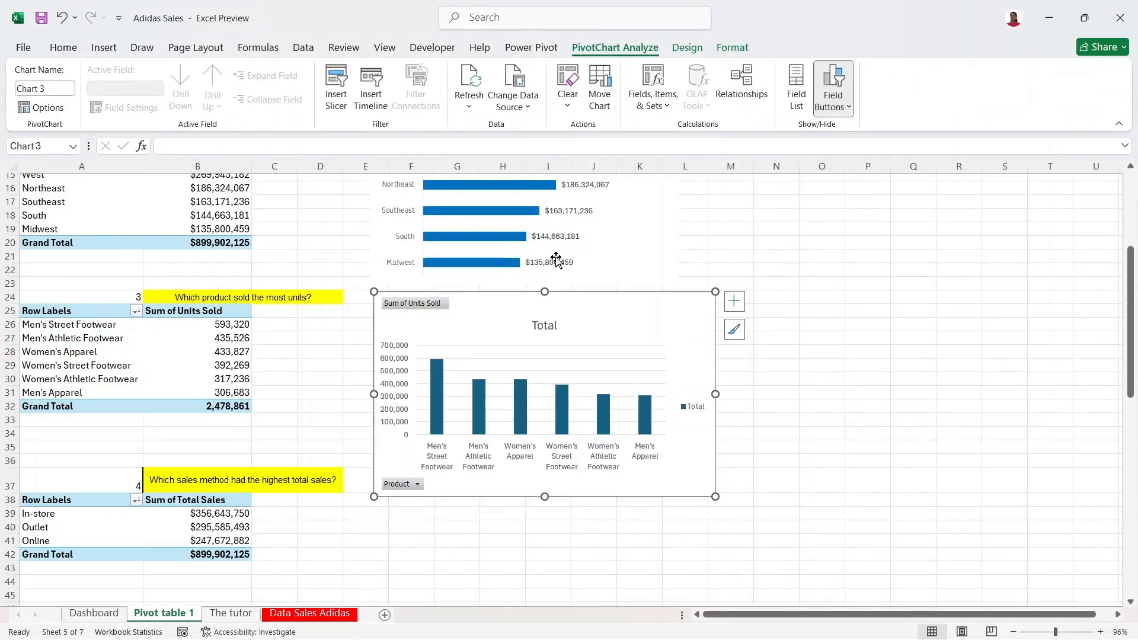
left_click(641, 252)
left_click(654, 256)
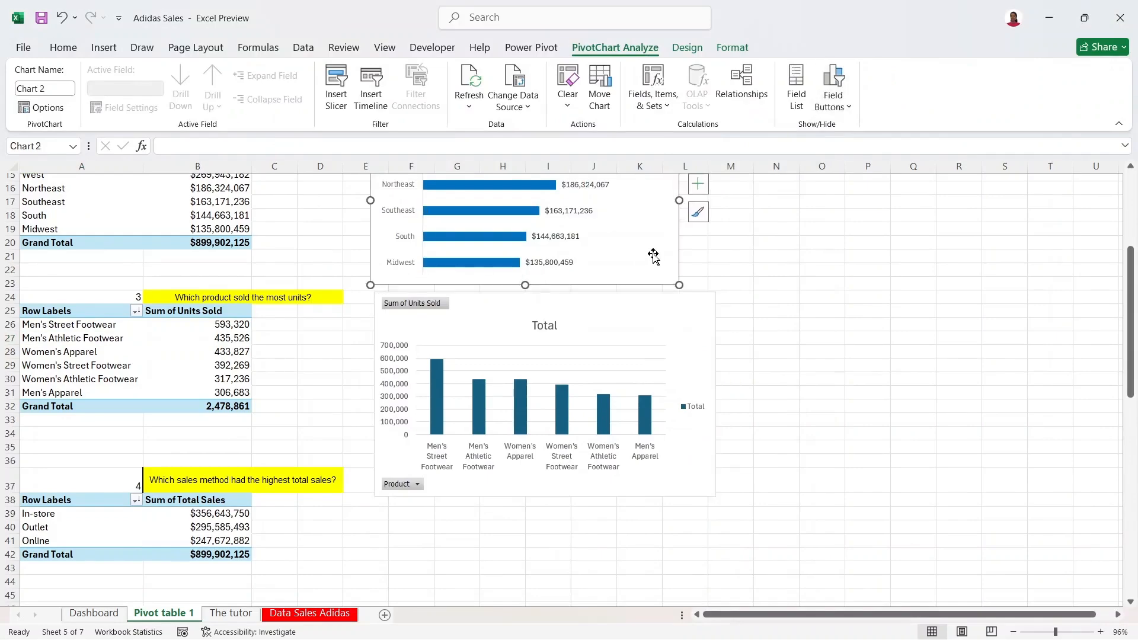
left_click(623, 317)
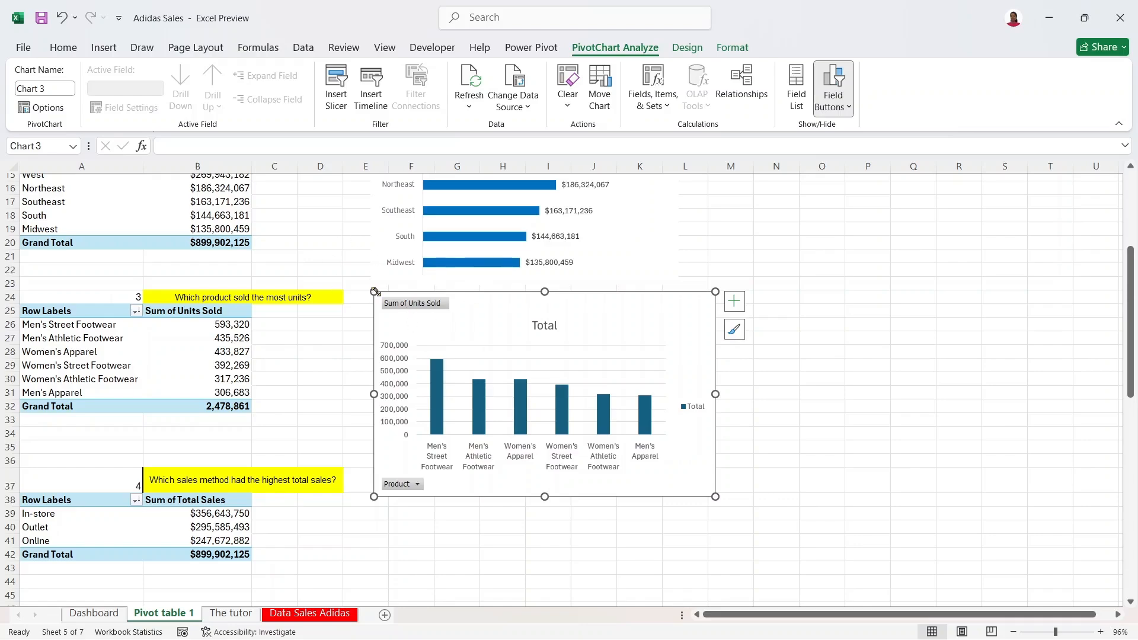
Step: Hide all field buttons and delete the value axis and Total legend from the column chart
right_click(391, 308)
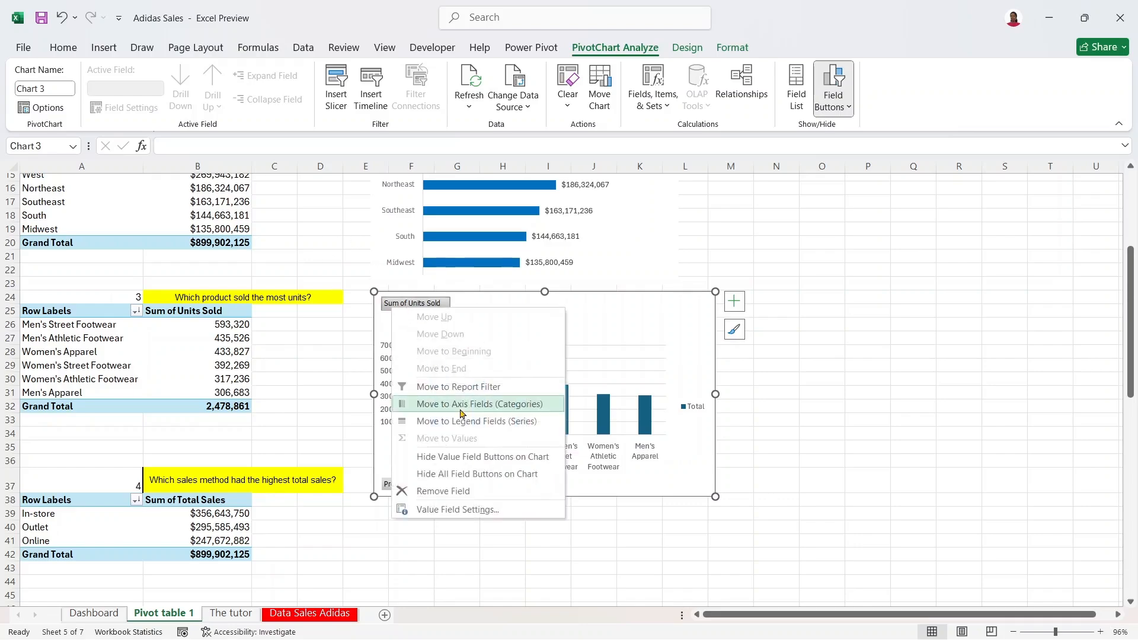
left_click(460, 474)
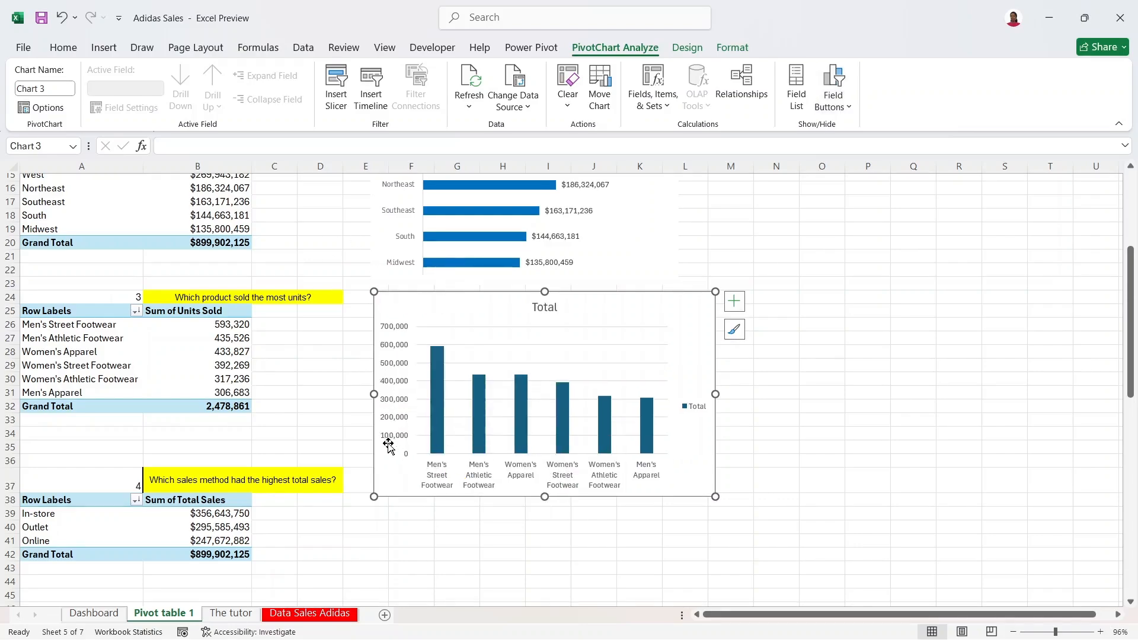
left_click(392, 389)
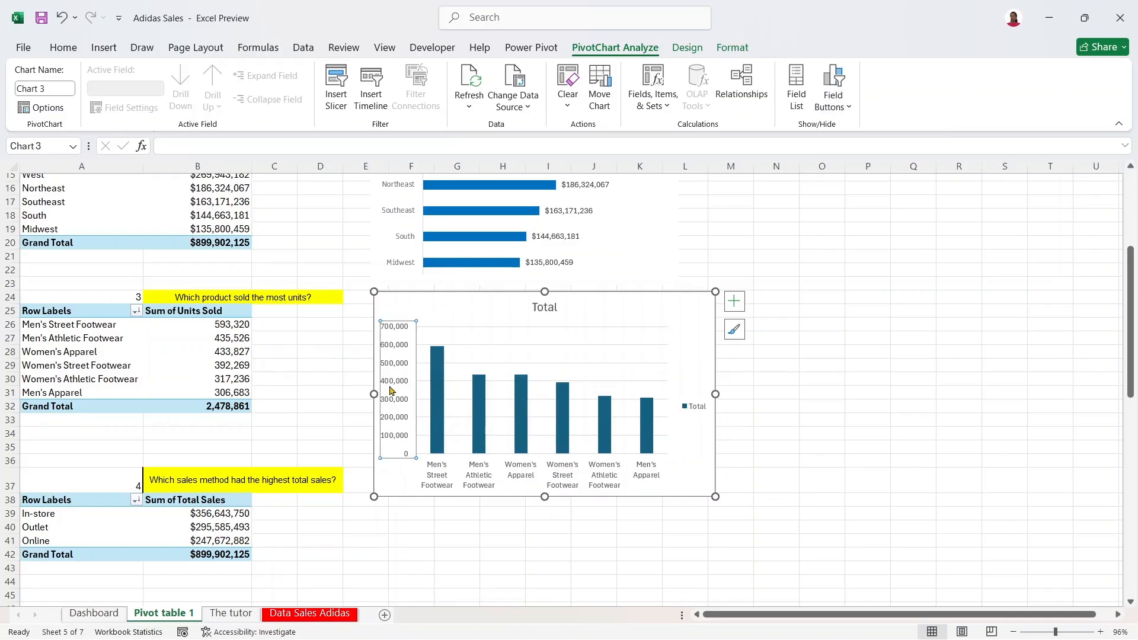
key("Delete")
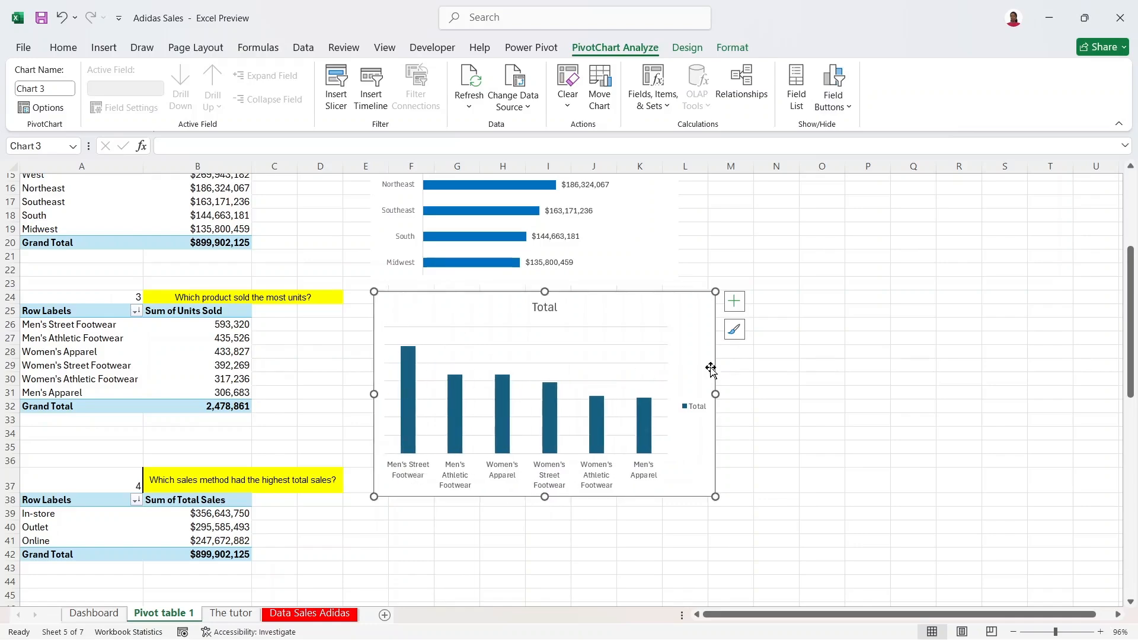
left_click(734, 301)
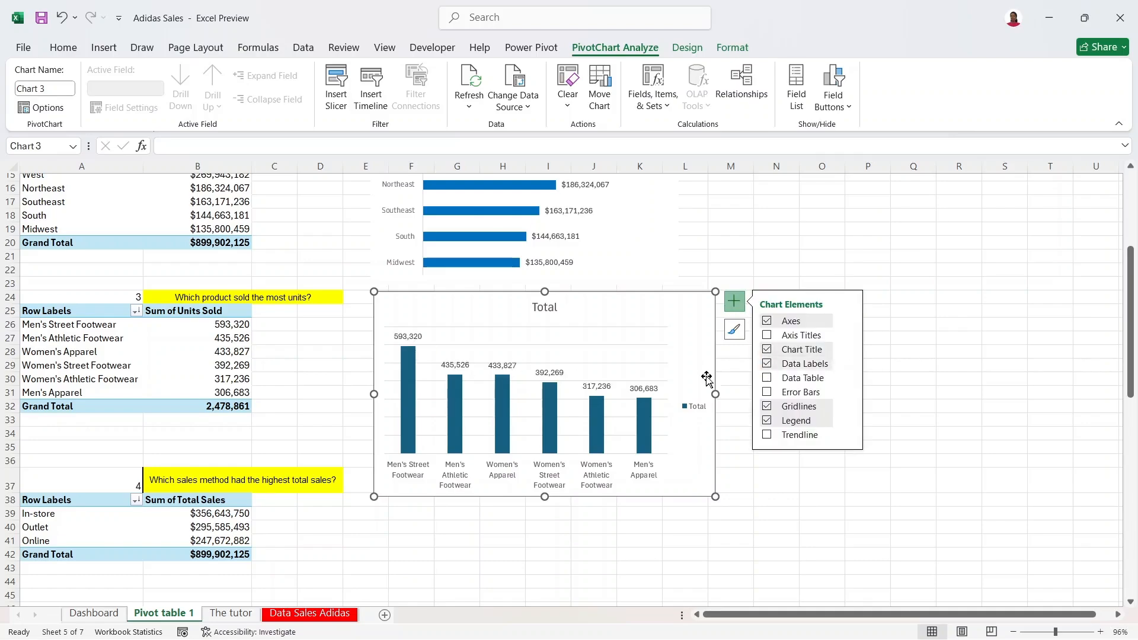
left_click(701, 409)
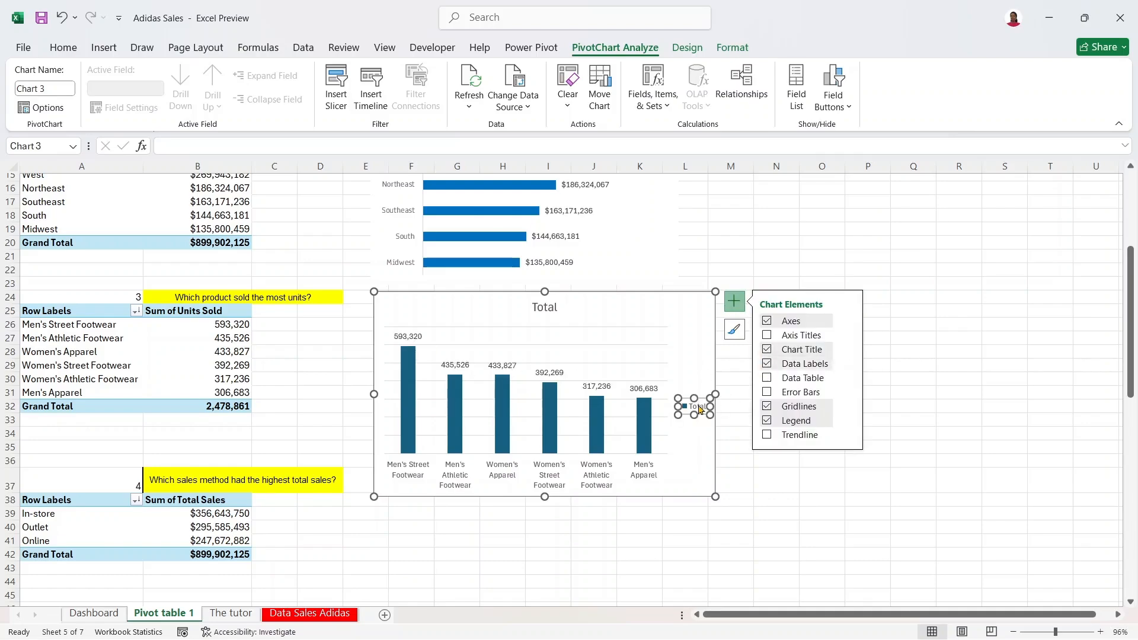
key("Delete")
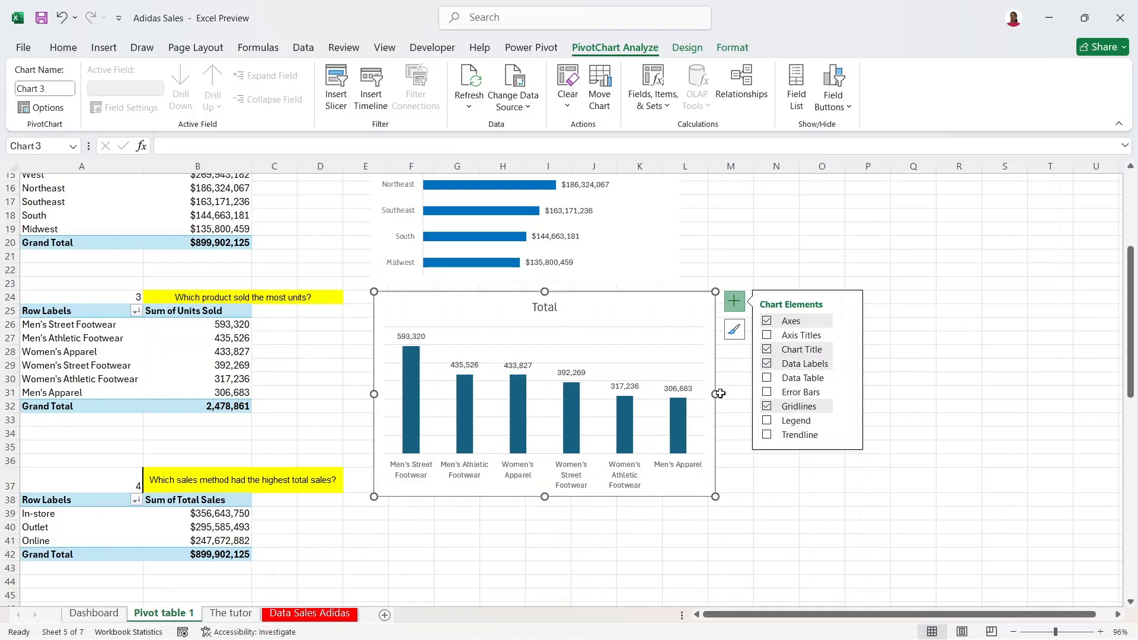
Step: Widen the column chart, turn off its gridlines, and shorten it from the top
left_click_drag(717, 394, 758, 394)
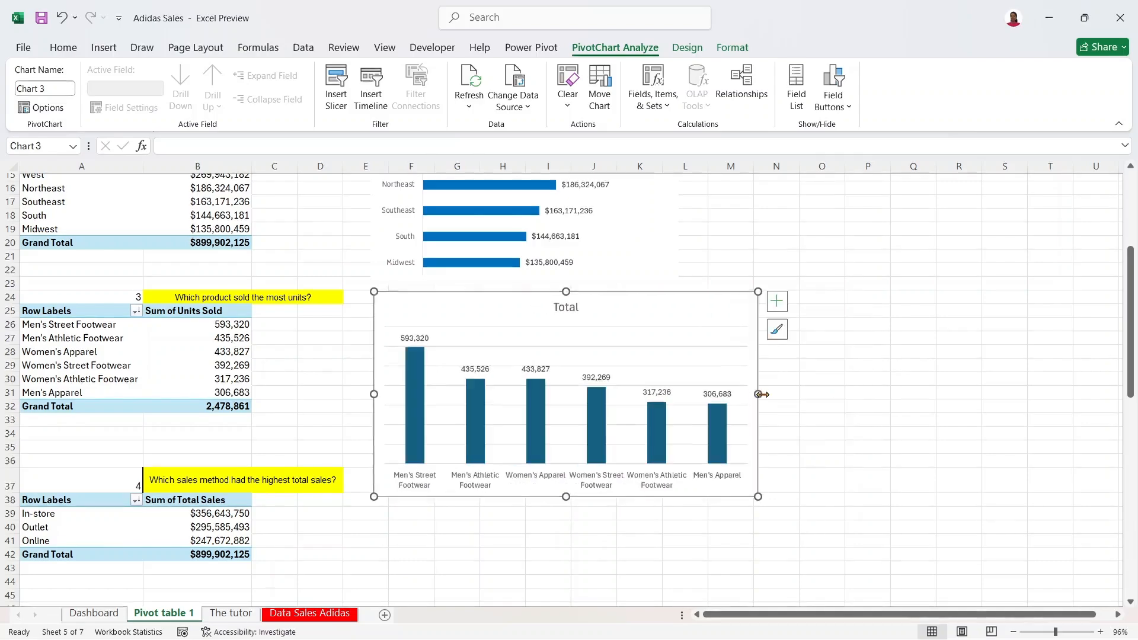
left_click(776, 301)
left_click(810, 406)
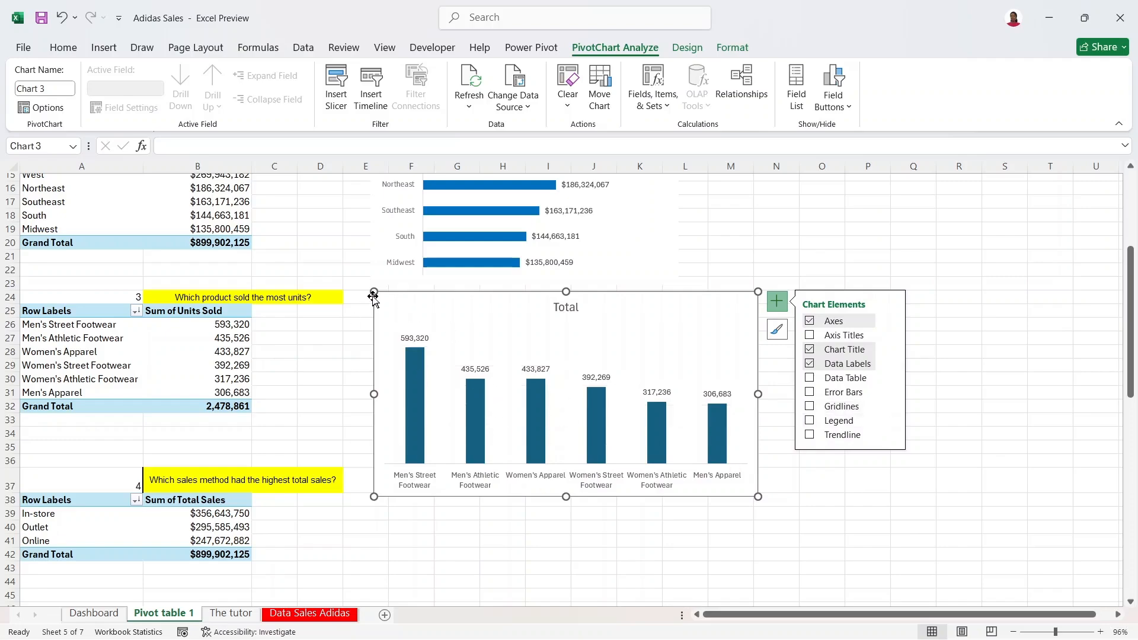
left_click_drag(373, 292, 373, 299)
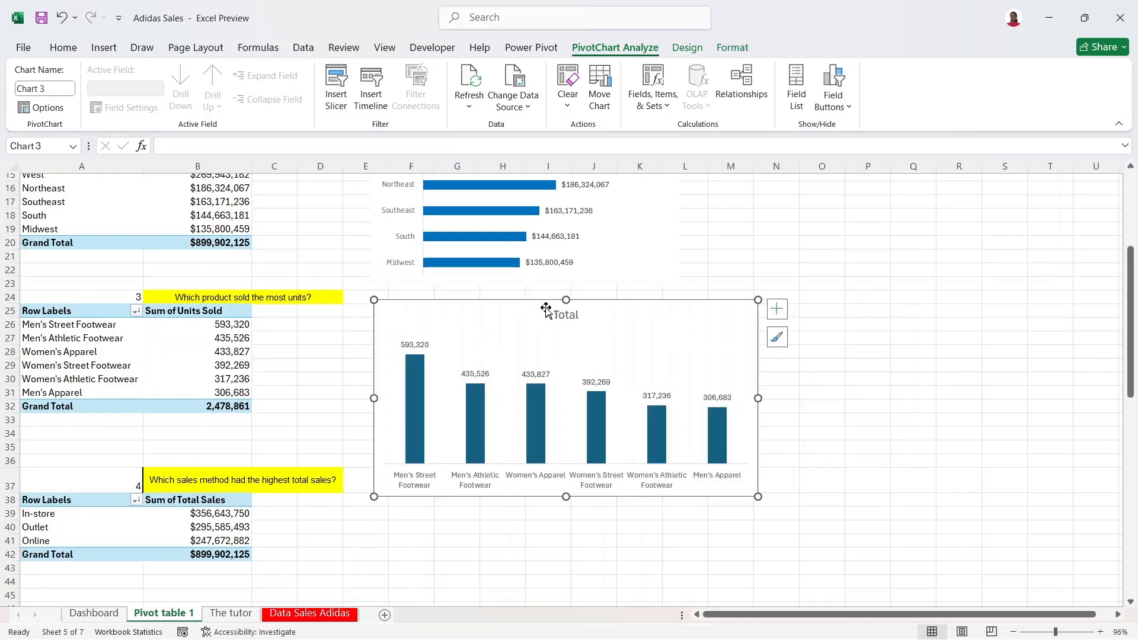
Step: Replace the units chart title 'Total' with 'Products vs Units'
left_click(566, 314)
left_click_drag(554, 314, 589, 313)
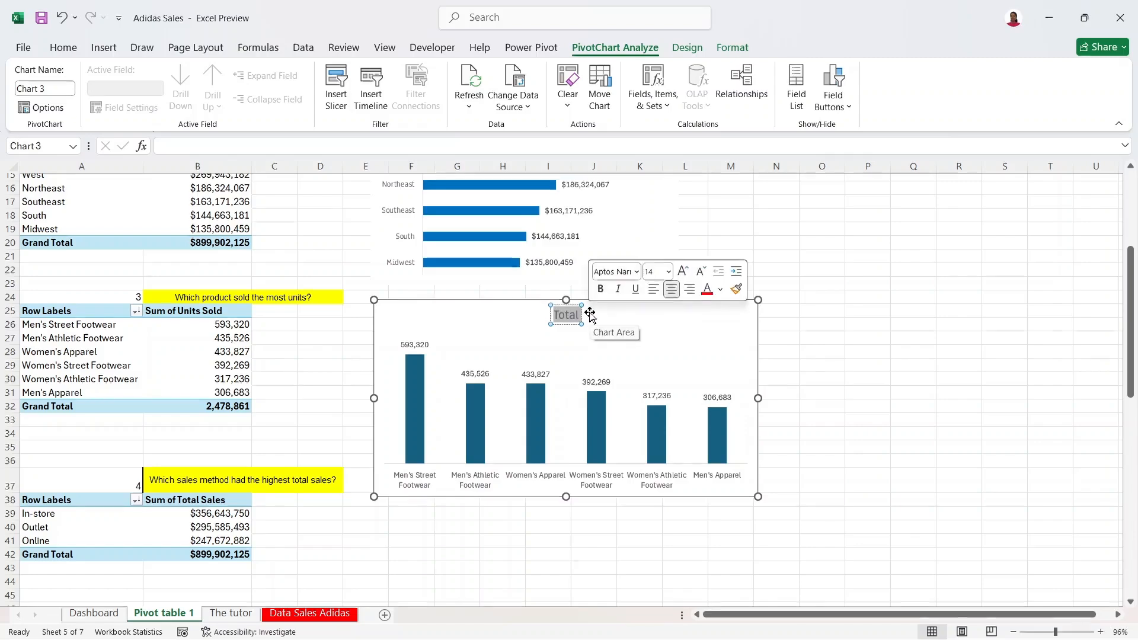
type("Prod")
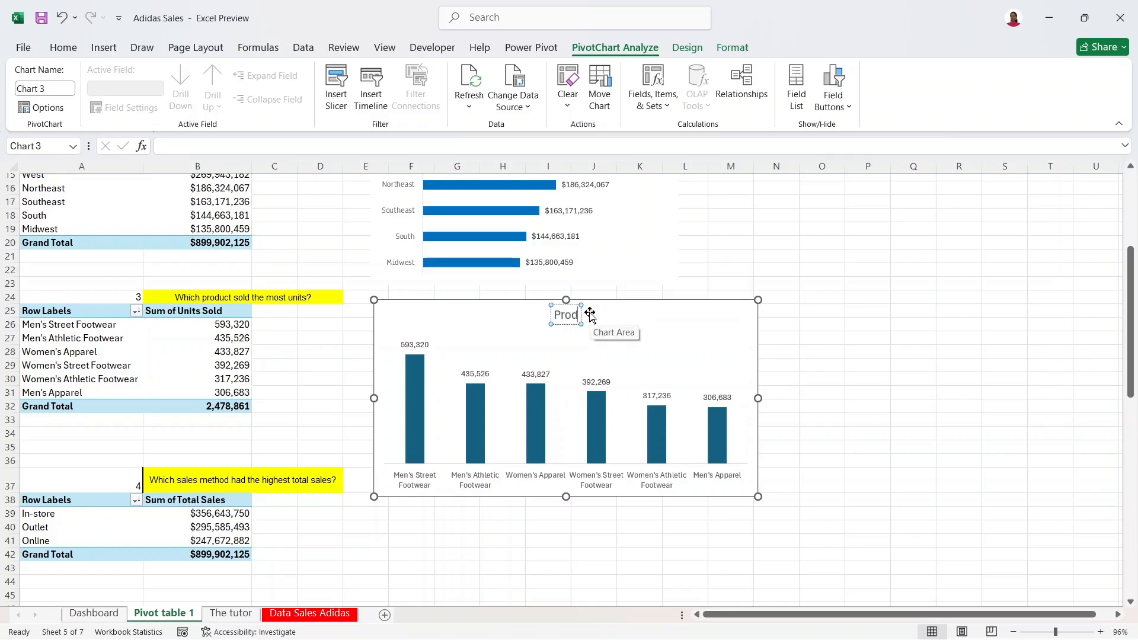
type("ucts vs")
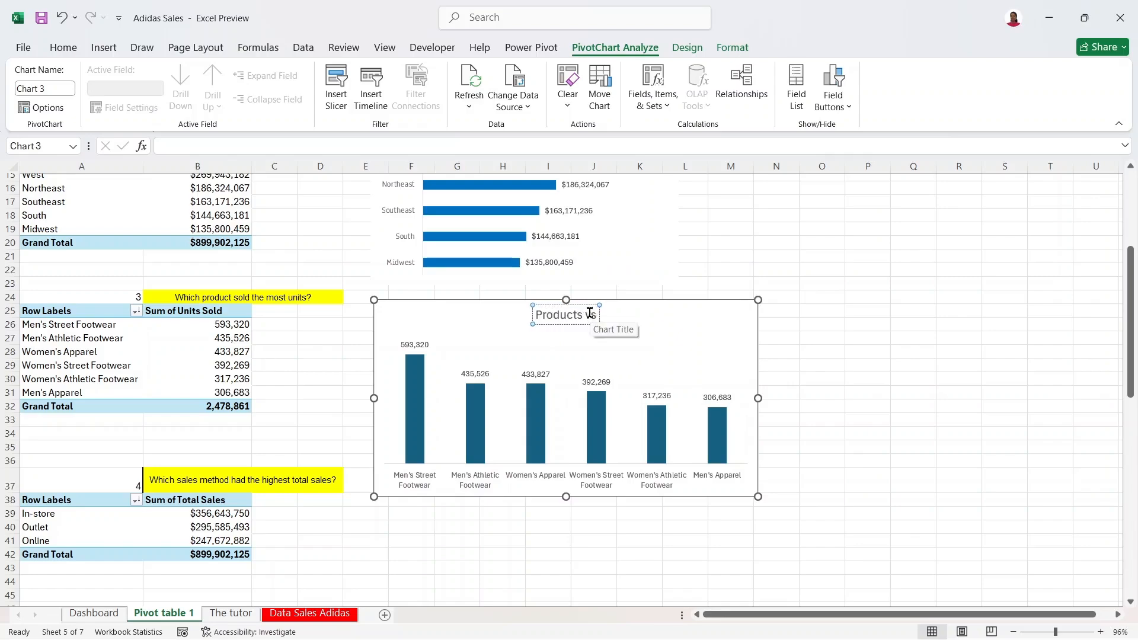
type(" Units")
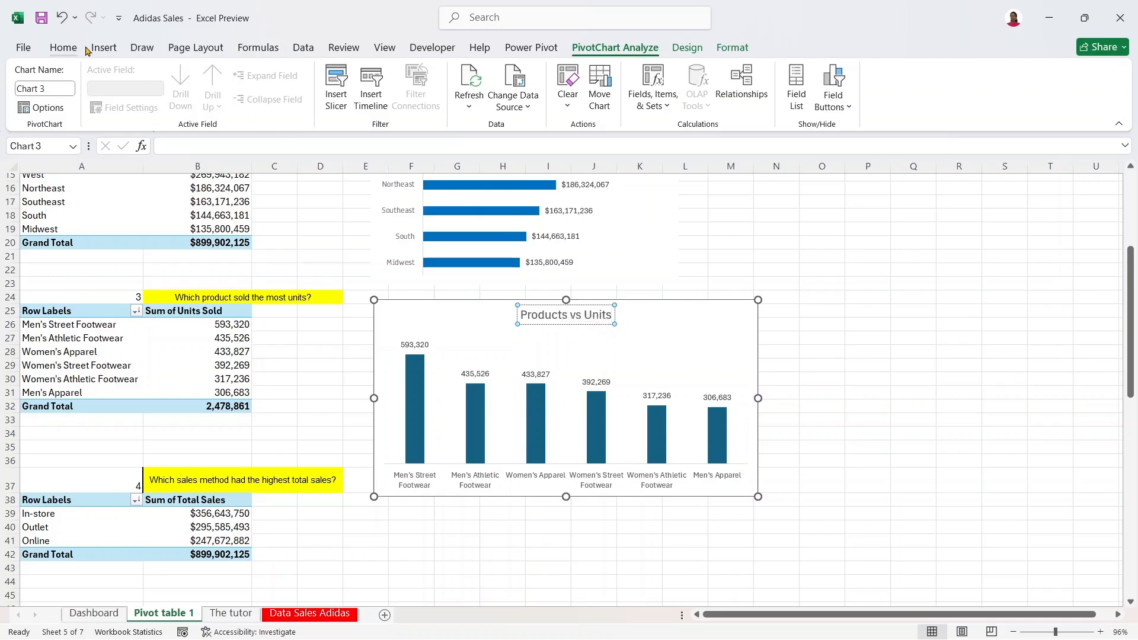
Step: Reduce the title to 12-point and choose a new font for it
left_click(65, 47)
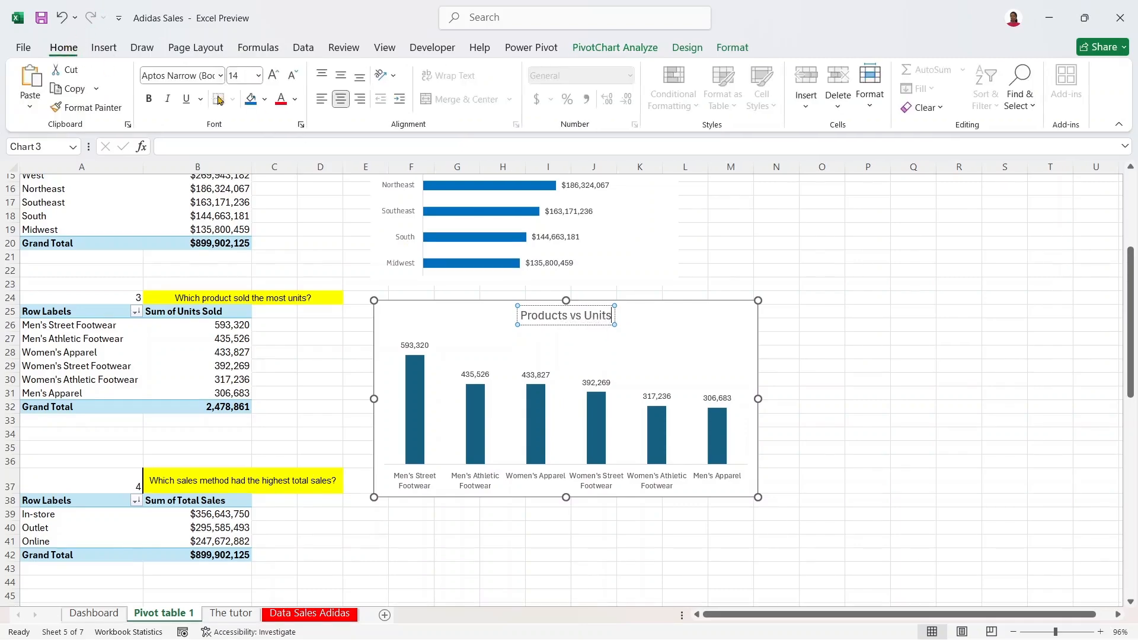
triple_click(590, 309)
left_click(291, 76)
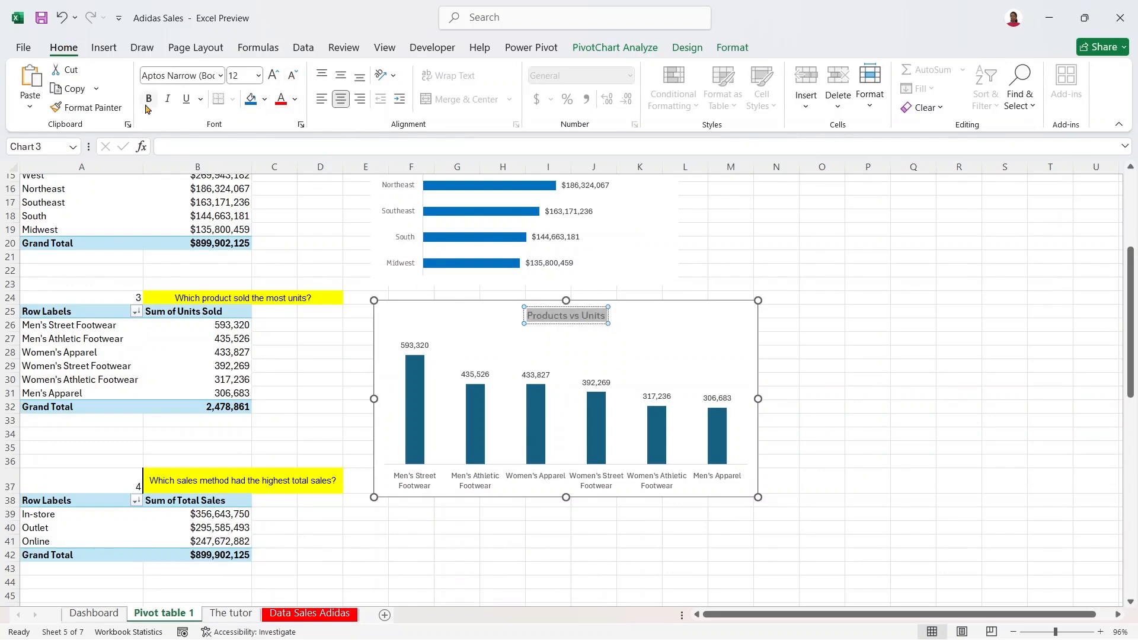
left_click(214, 79)
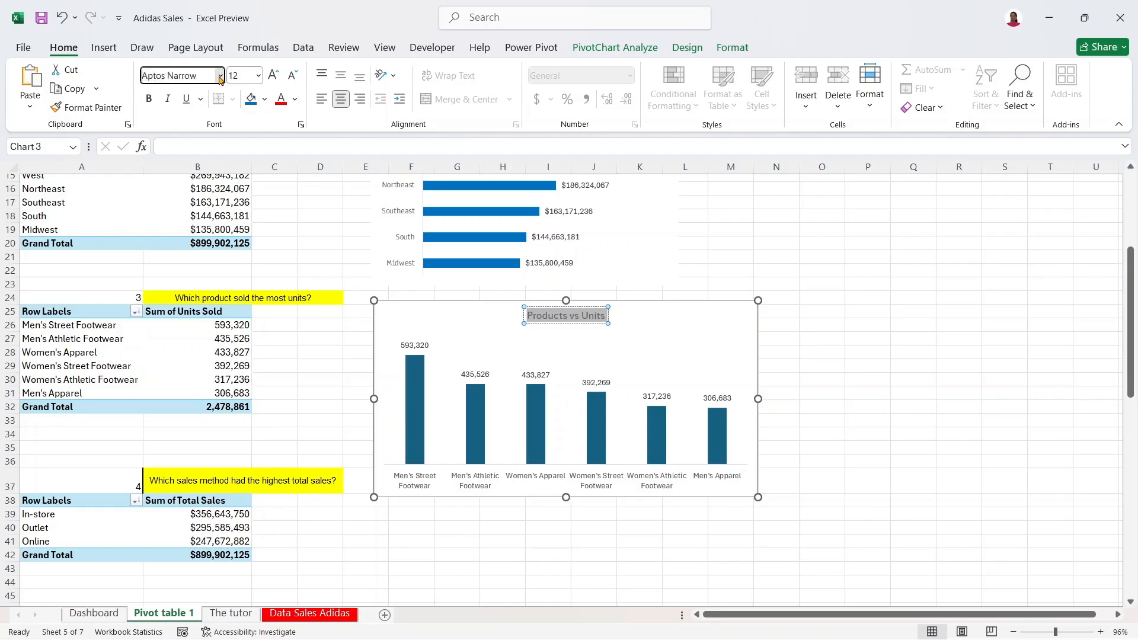
left_click(219, 75)
left_click(218, 308)
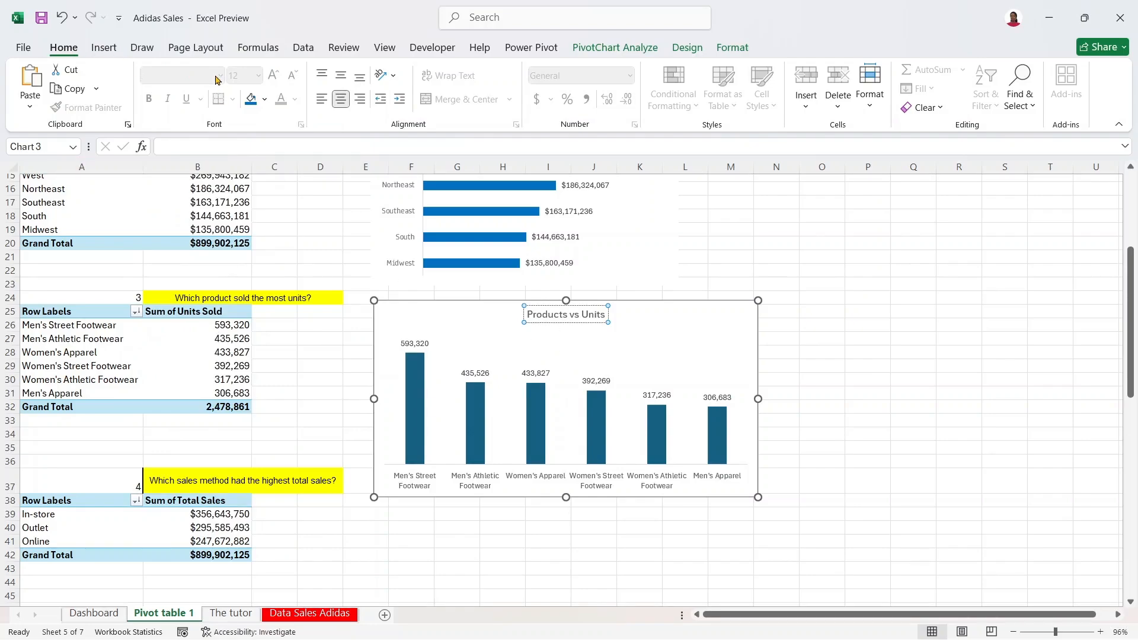
Step: Set the Products vs Units chart title in Anaheim SemiBold
left_click(583, 314)
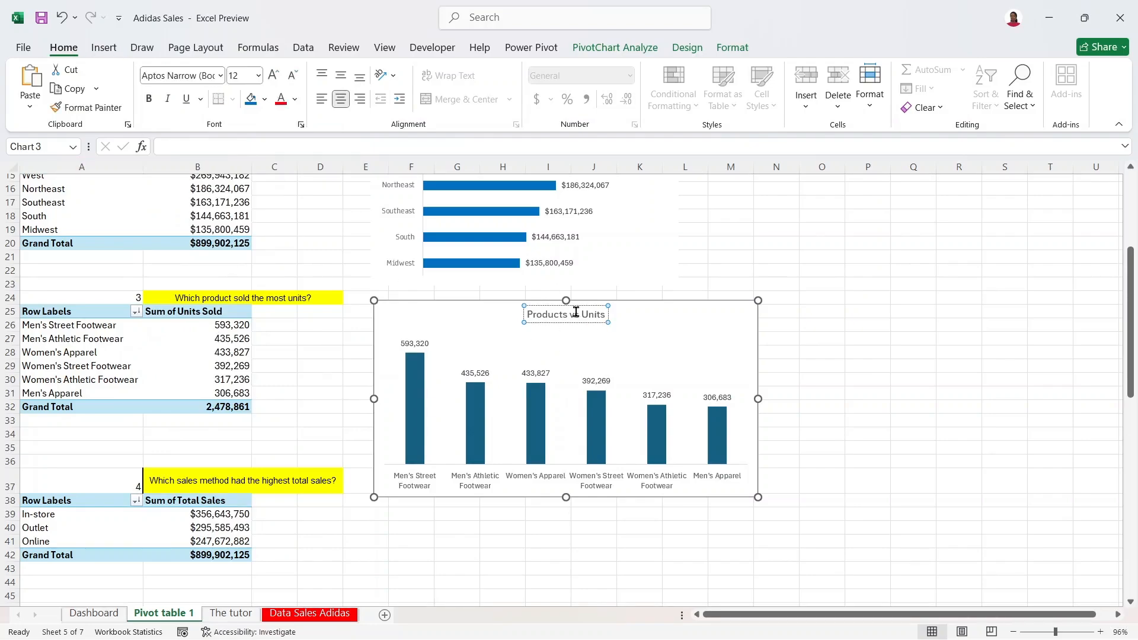
left_click_drag(606, 314, 527, 314)
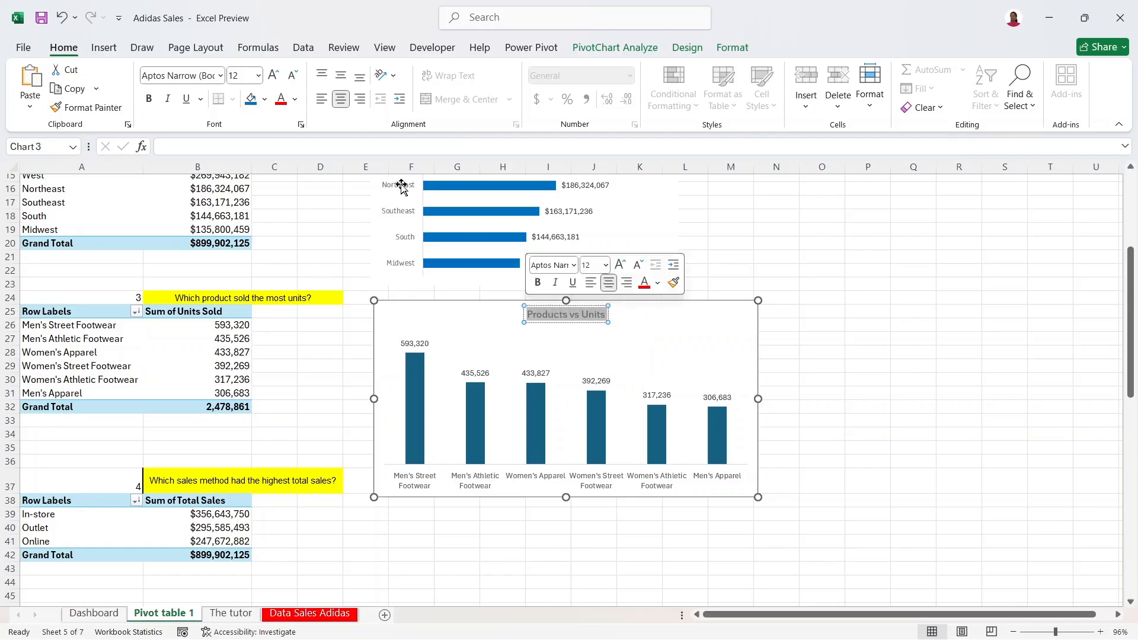
left_click(220, 76)
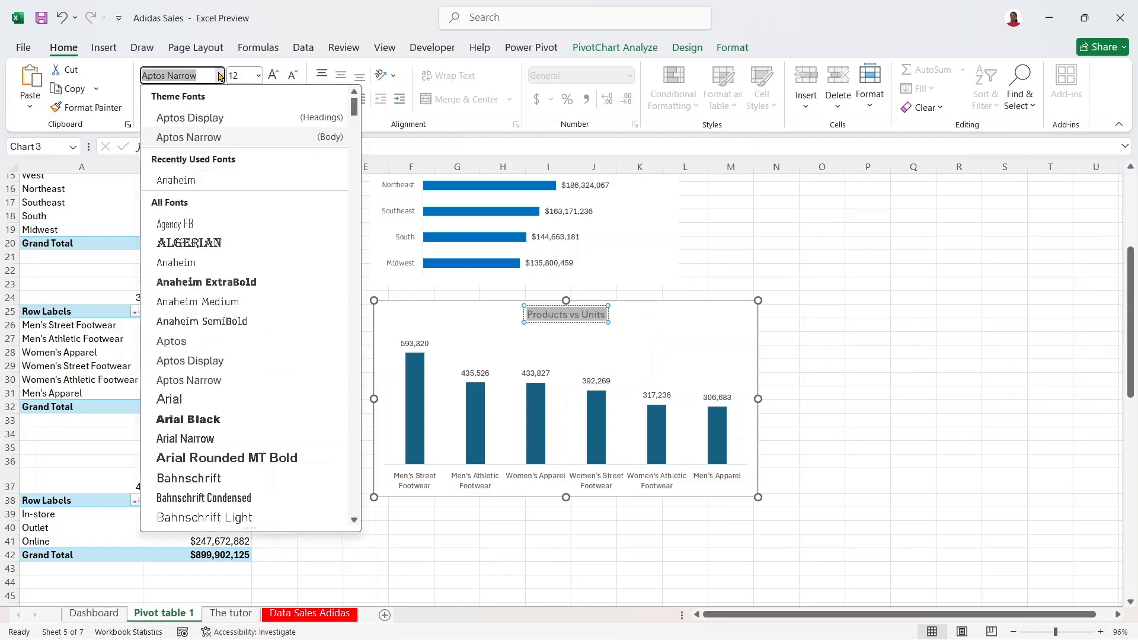
left_click(186, 180)
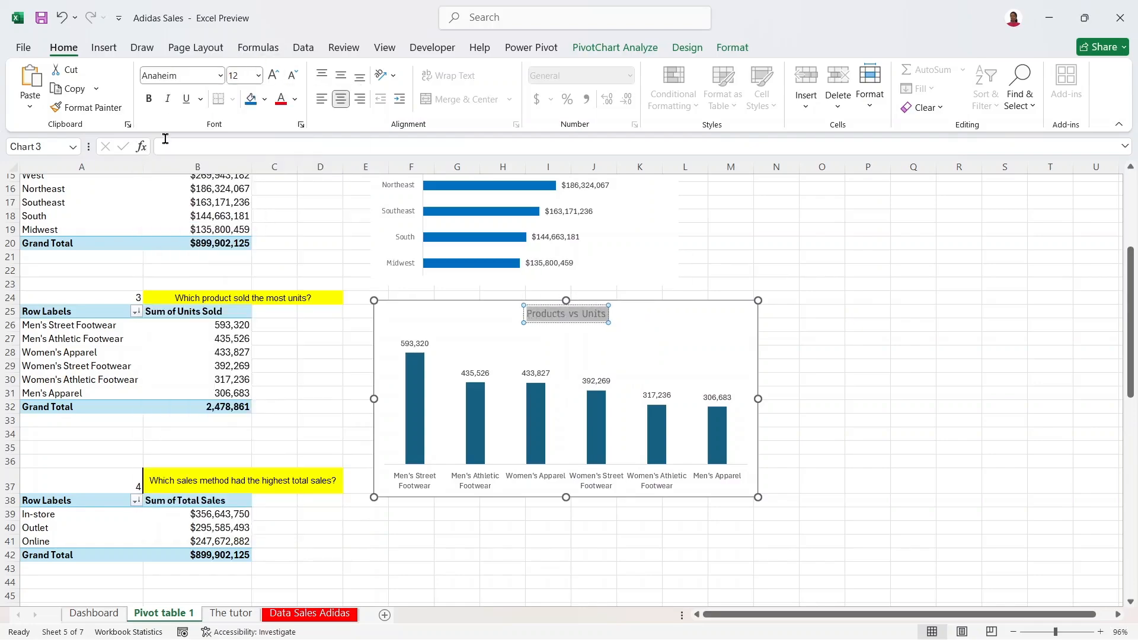
left_click(219, 76)
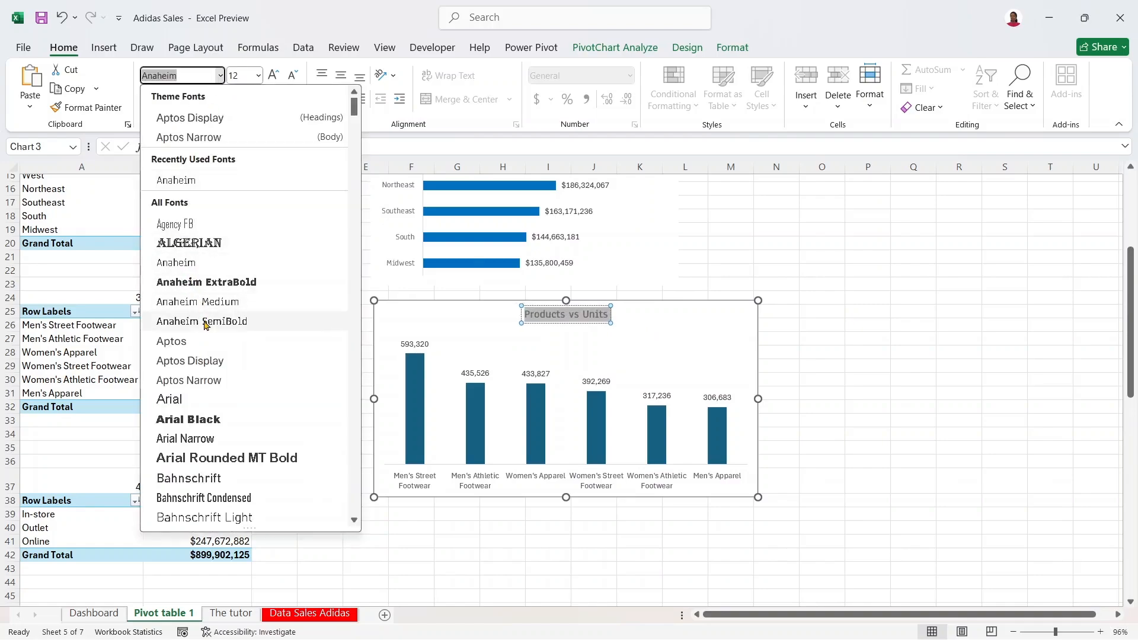
left_click(202, 322)
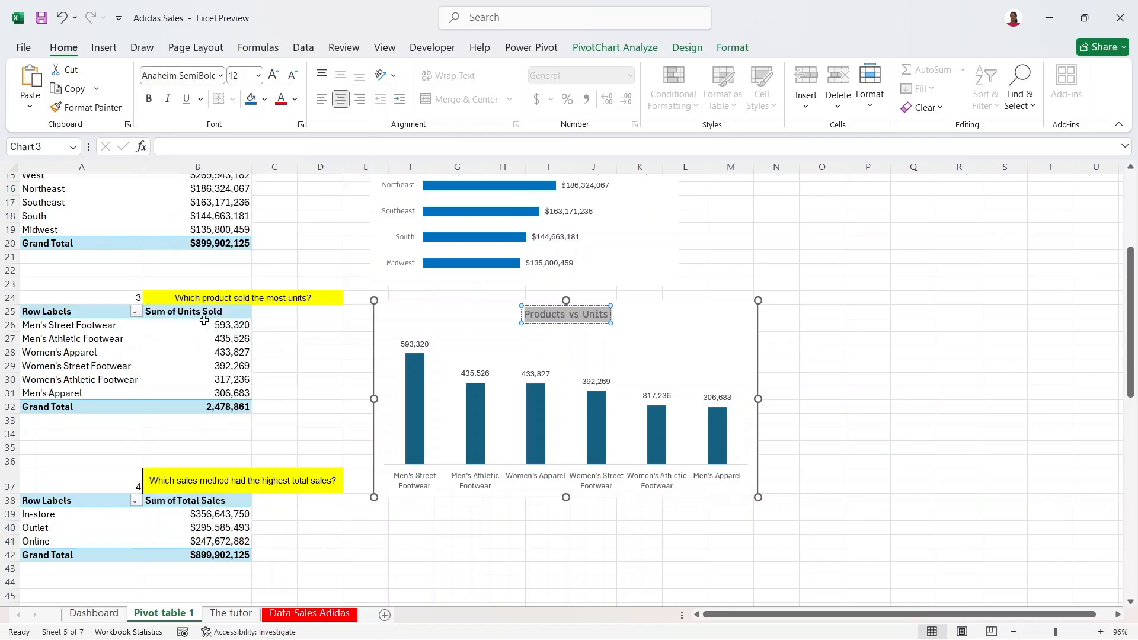
left_click(652, 339)
left_click(603, 307)
left_click_drag(1132, 340, 1130, 268)
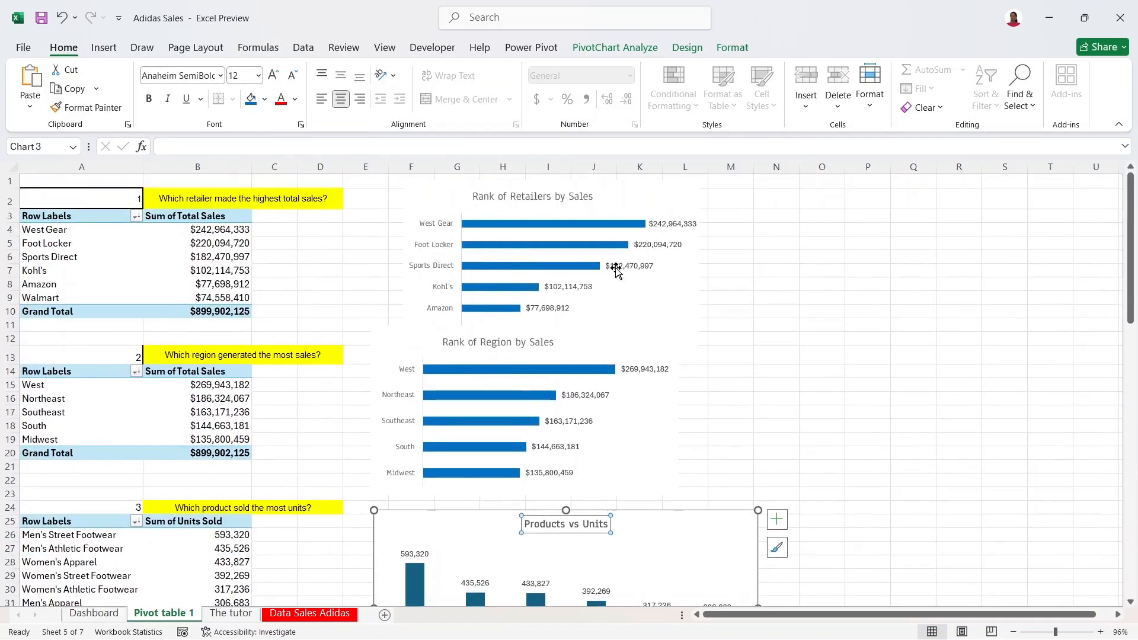
Step: Apply Anaheim SemiBold to the Rank of Region and Rank of Retailers by Sales titles
left_click(550, 343)
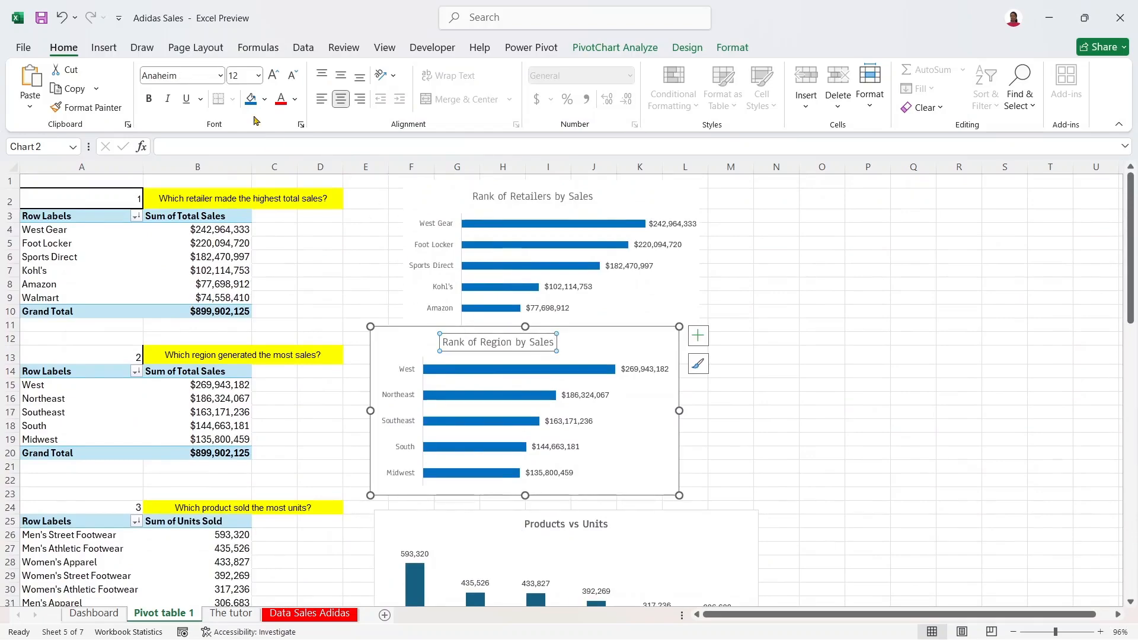
left_click(220, 75)
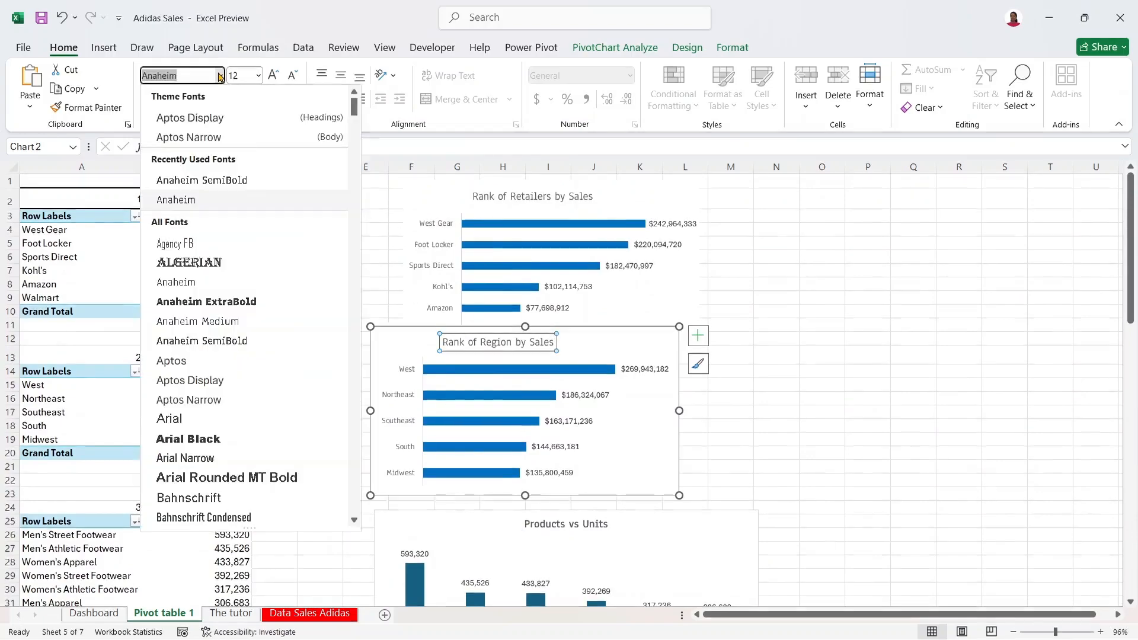
left_click(239, 183)
left_click(573, 217)
left_click(579, 196)
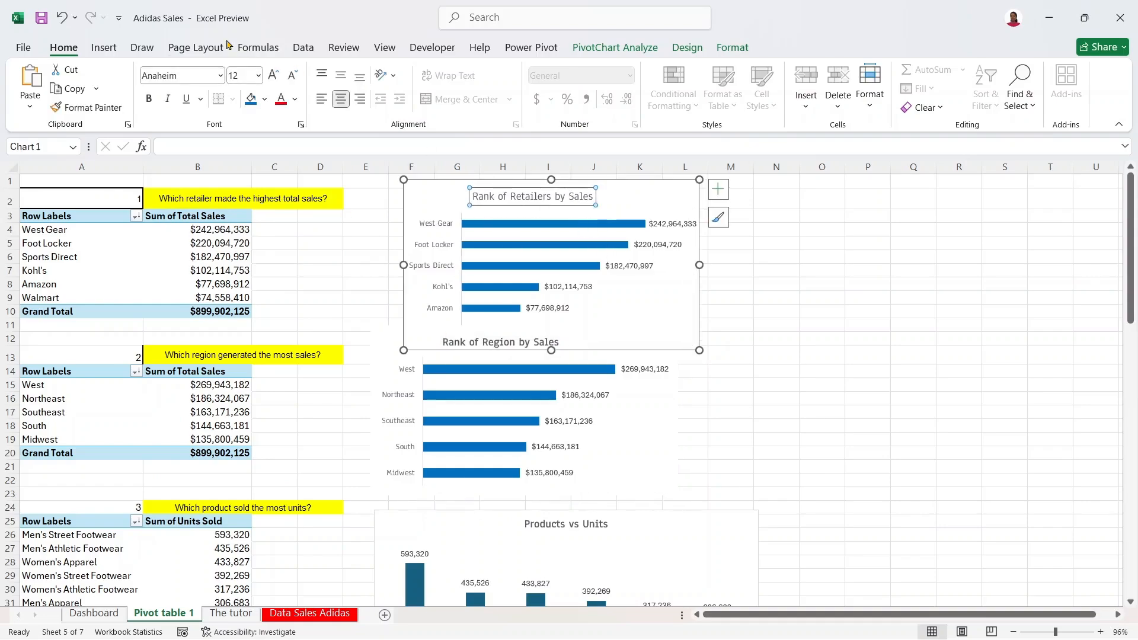
left_click(221, 75)
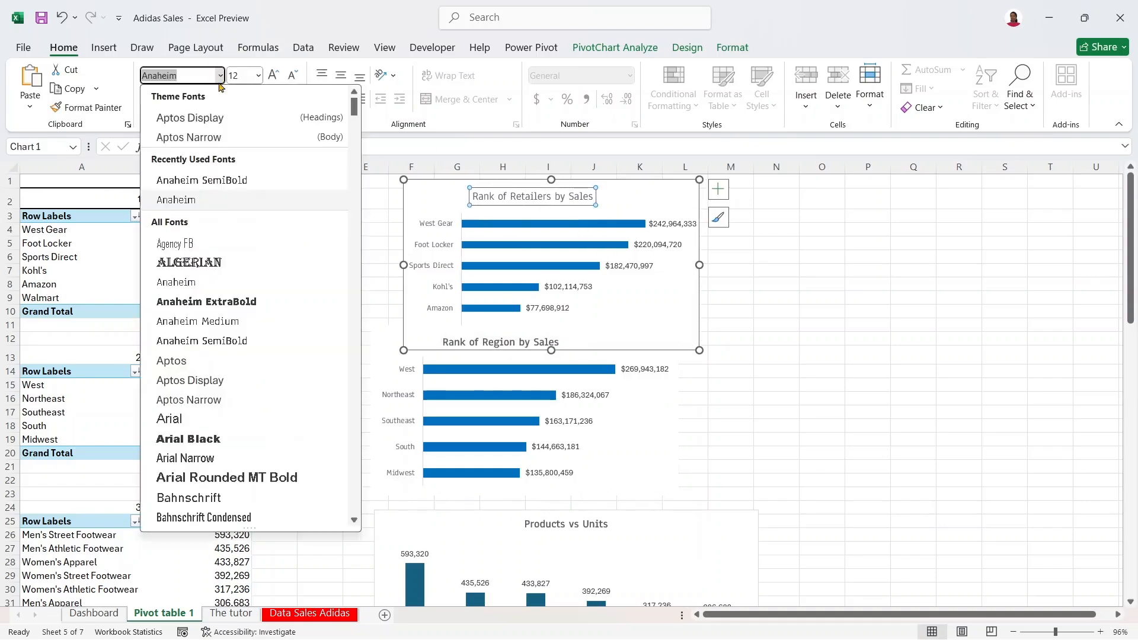
left_click(230, 181)
left_click(865, 370)
left_click_drag(1130, 303, 1129, 379)
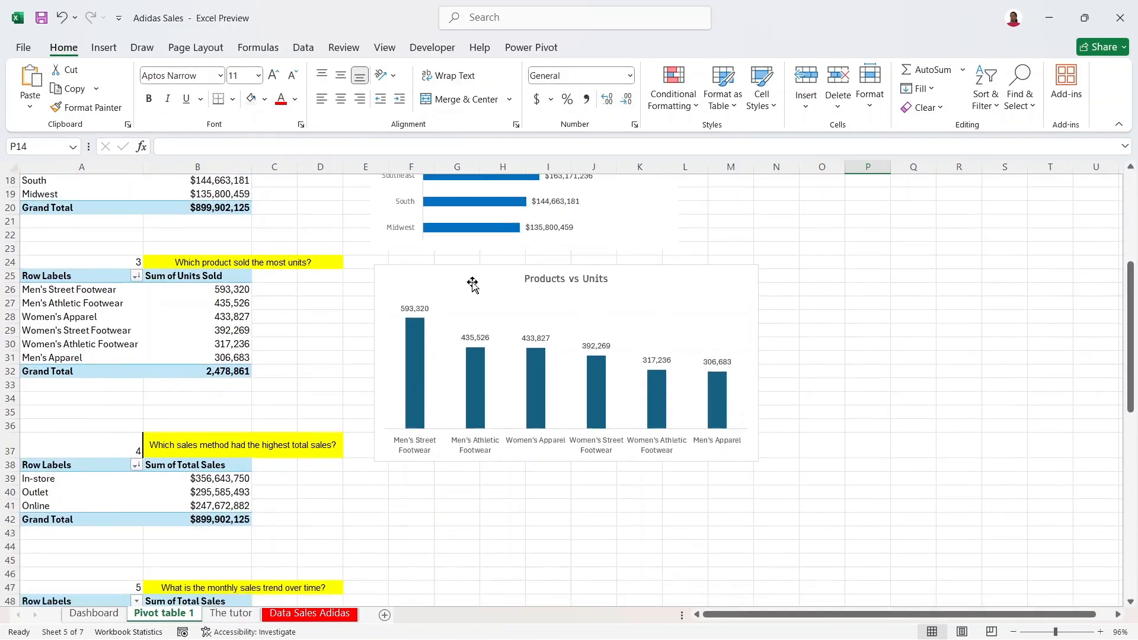
Step: Remove the Products vs Units column outlines and fill the columns standard blue
left_click(411, 349)
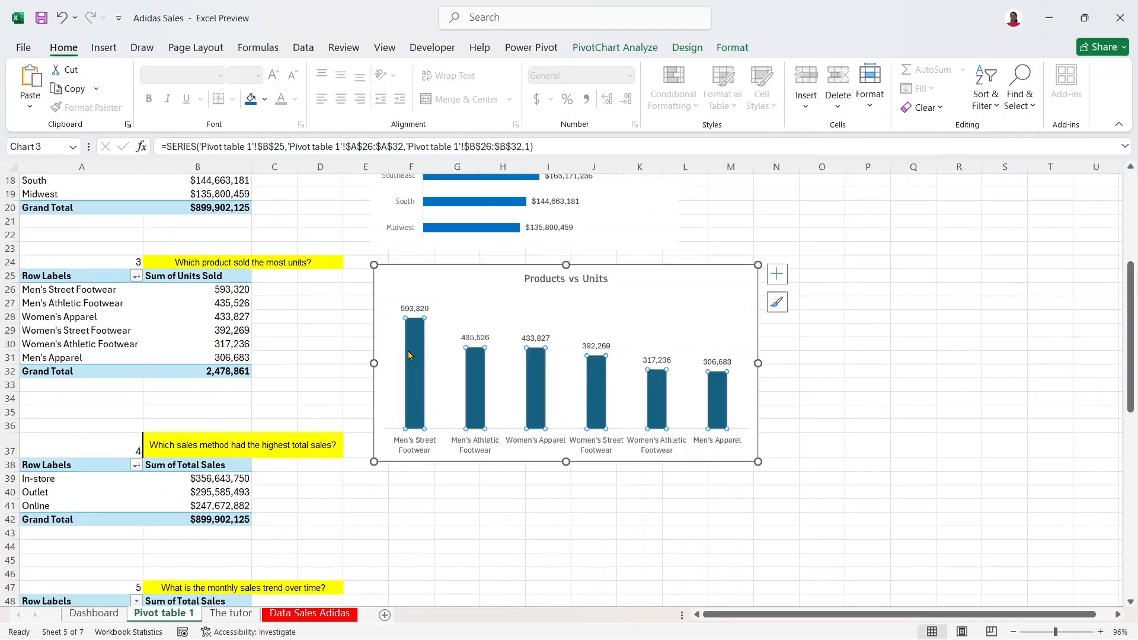
right_click(408, 352)
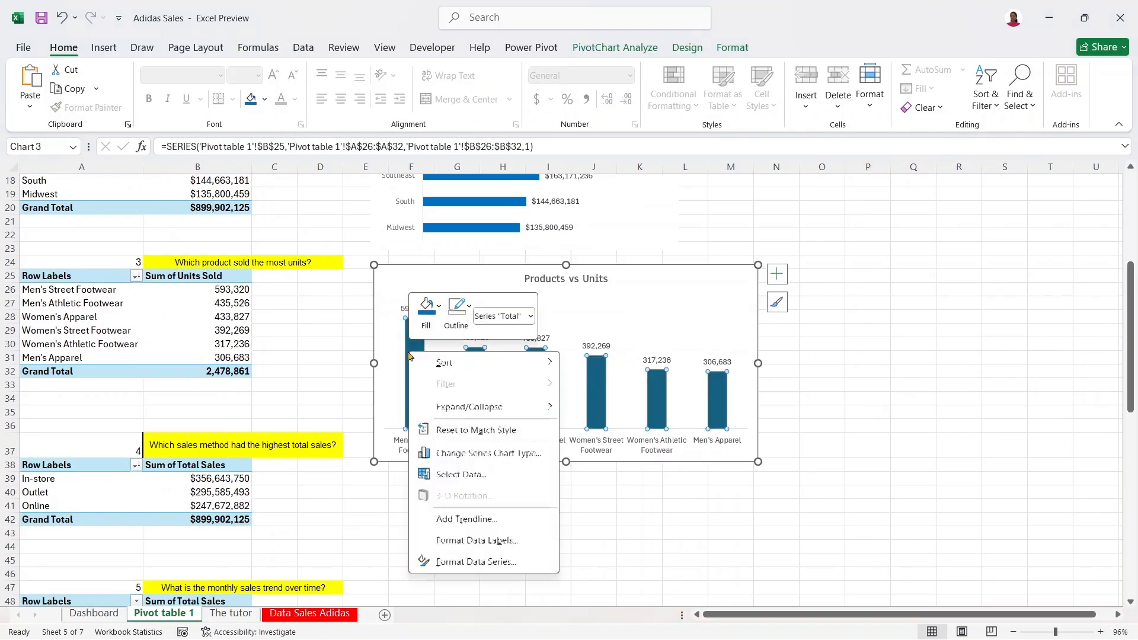
left_click(457, 311)
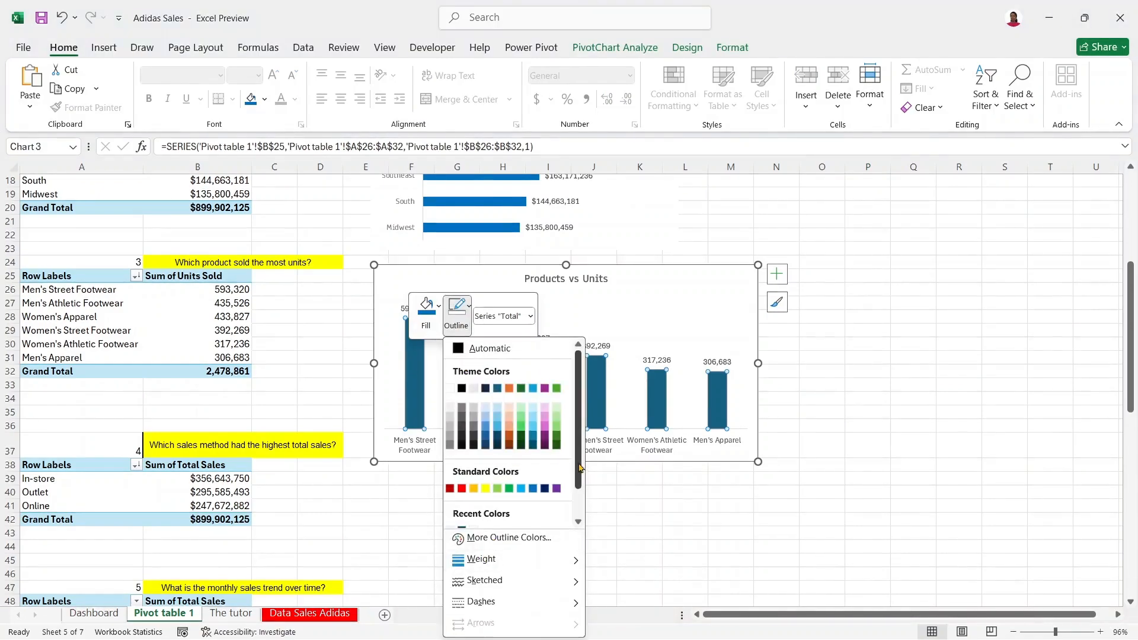
scroll(492, 521, "down", 1)
left_click(463, 519)
left_click(426, 309)
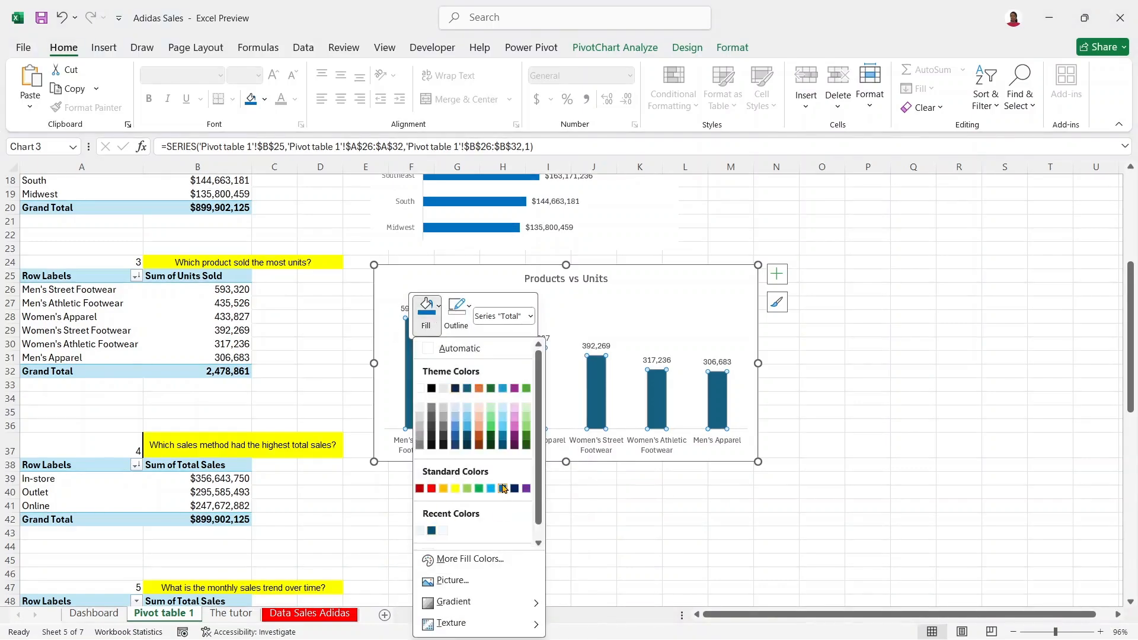
left_click(503, 489)
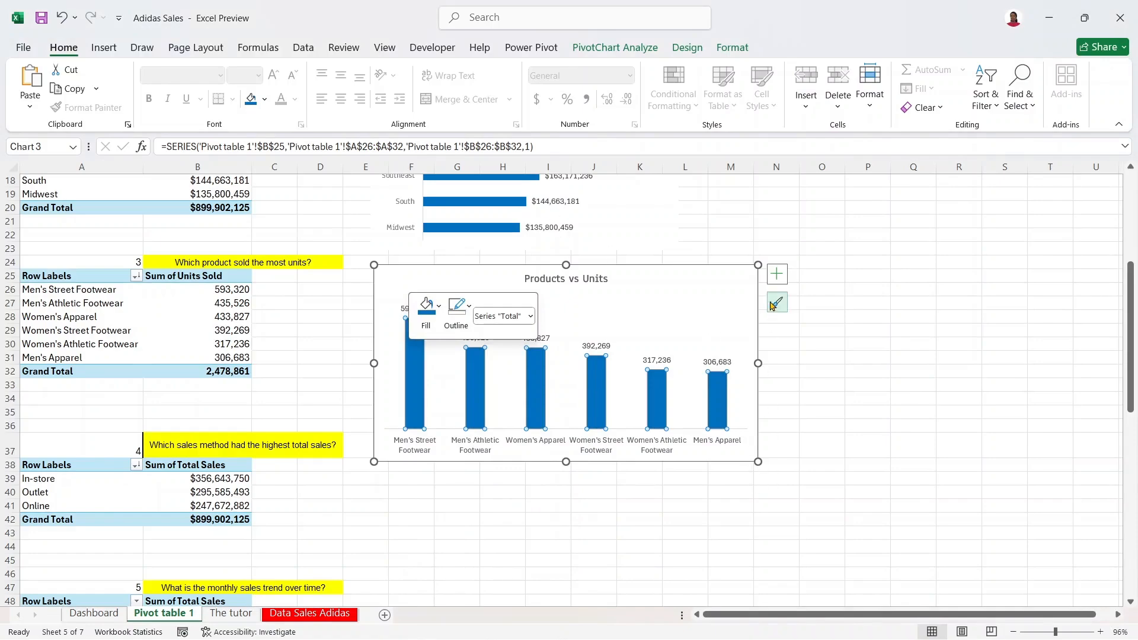
left_click(720, 277)
right_click(720, 276)
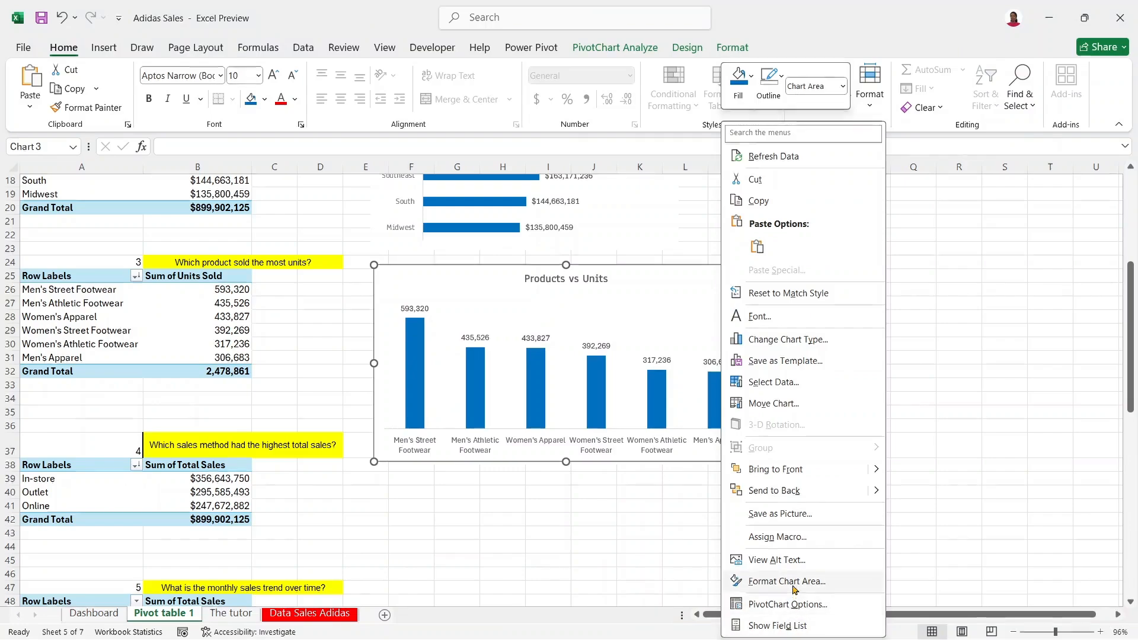
Step: Set the Products vs Units chart area outline to No Outline
left_click(786, 581)
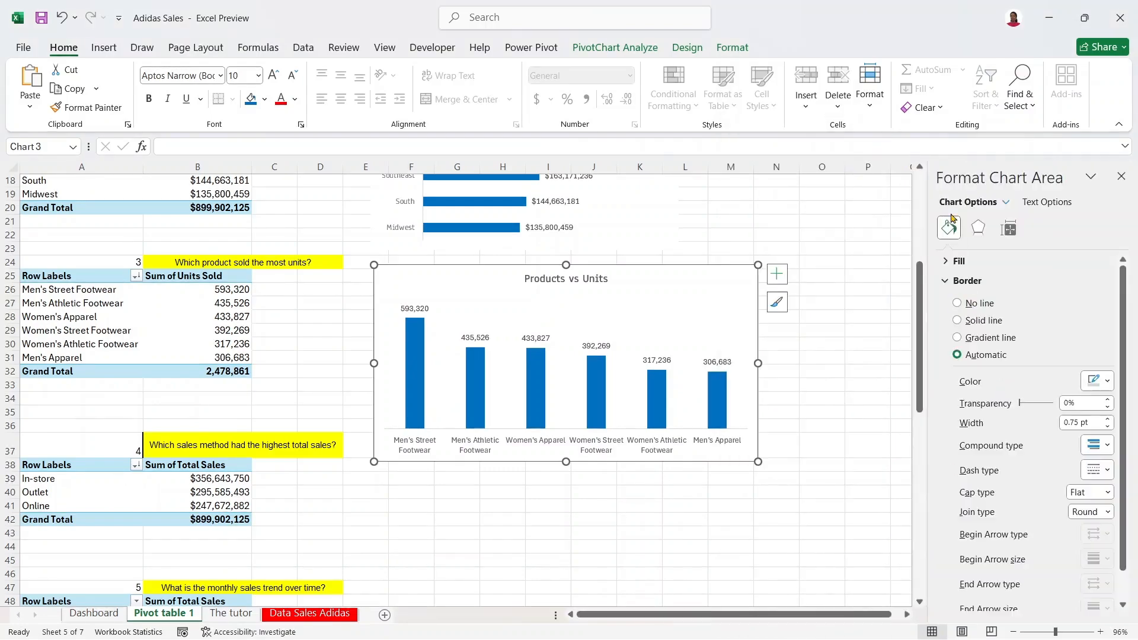
left_click_drag(1124, 307, 1106, 501)
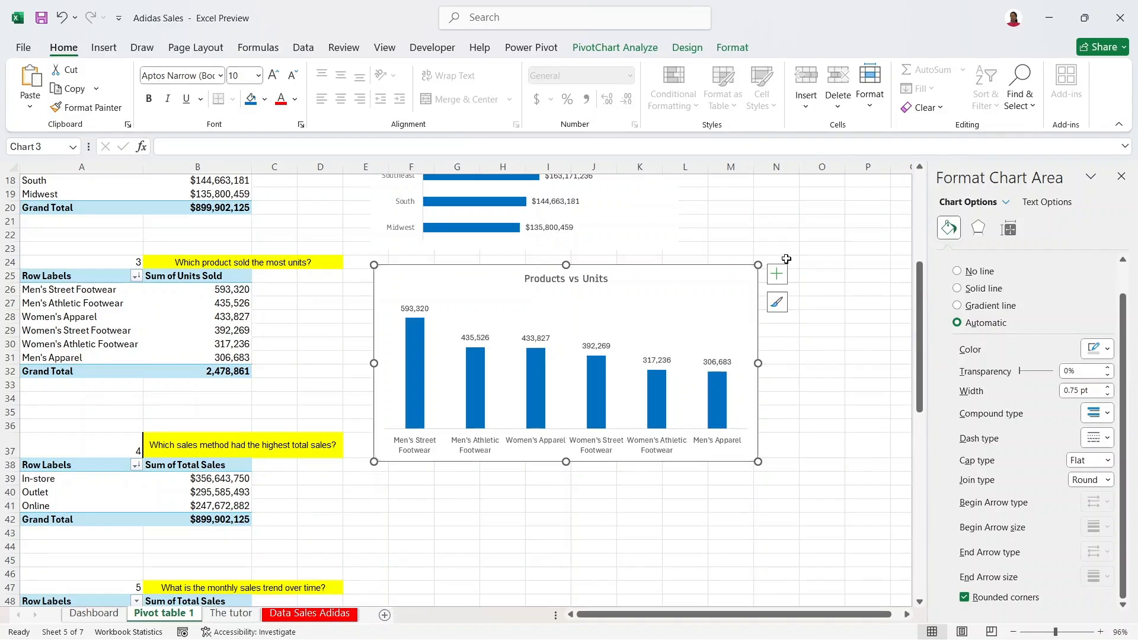
left_click(806, 262)
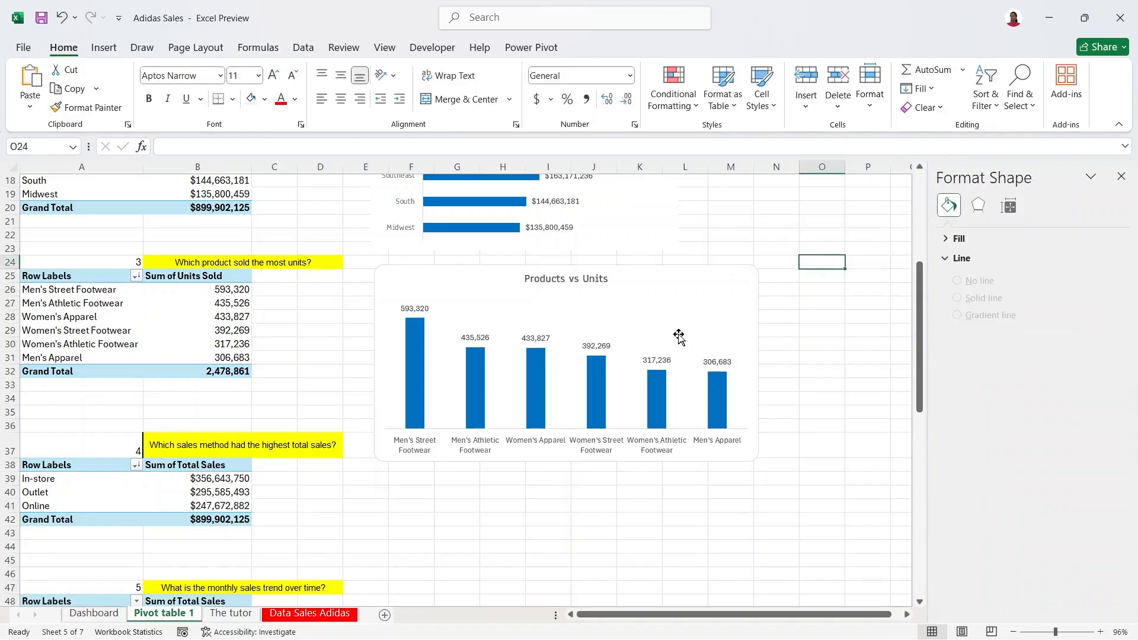
left_click(701, 281)
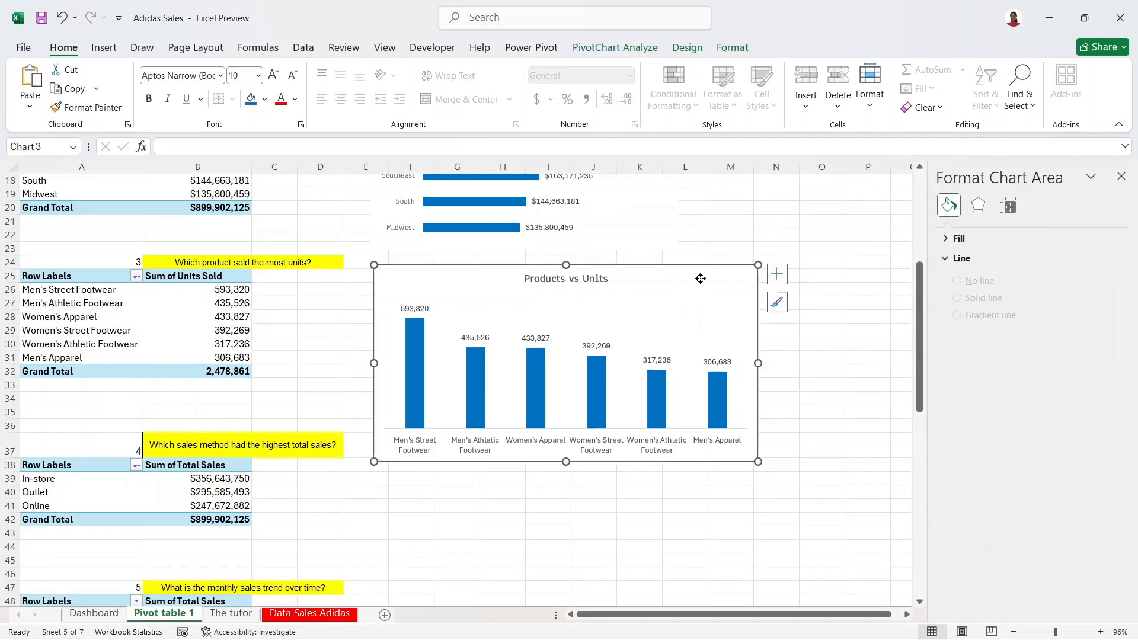
right_click(700, 280)
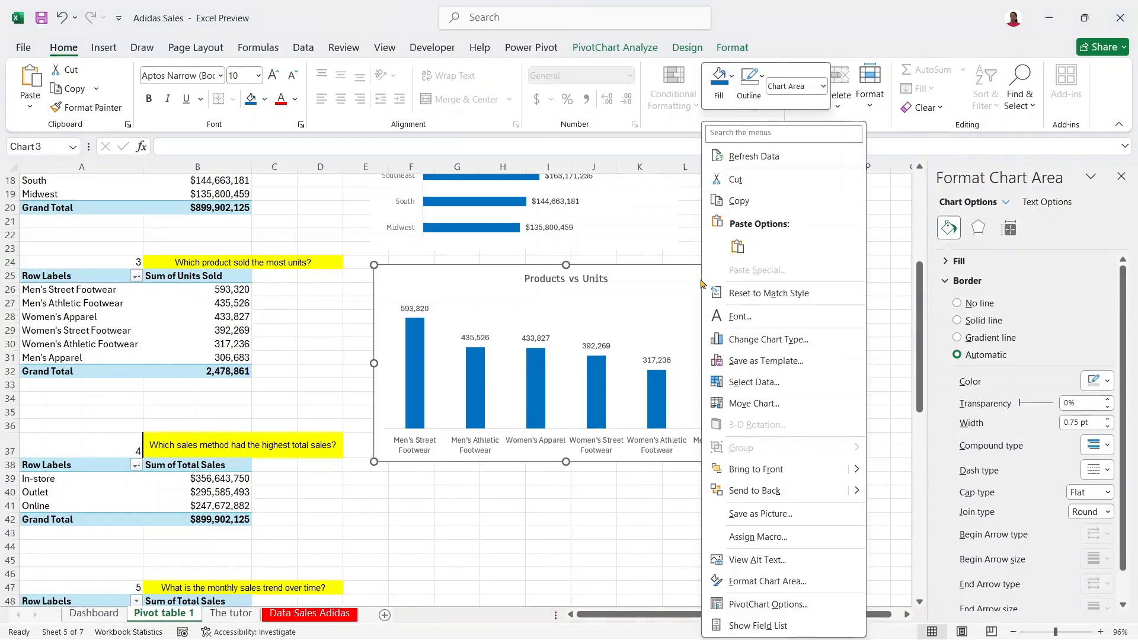
left_click(762, 83)
left_click(770, 325)
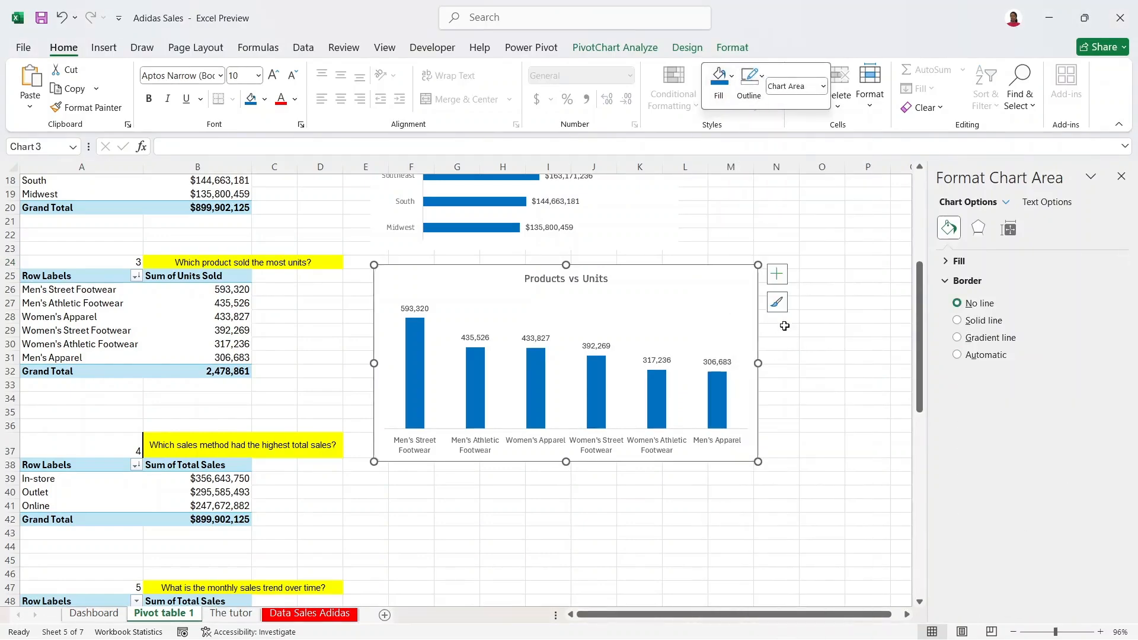
left_click(830, 317)
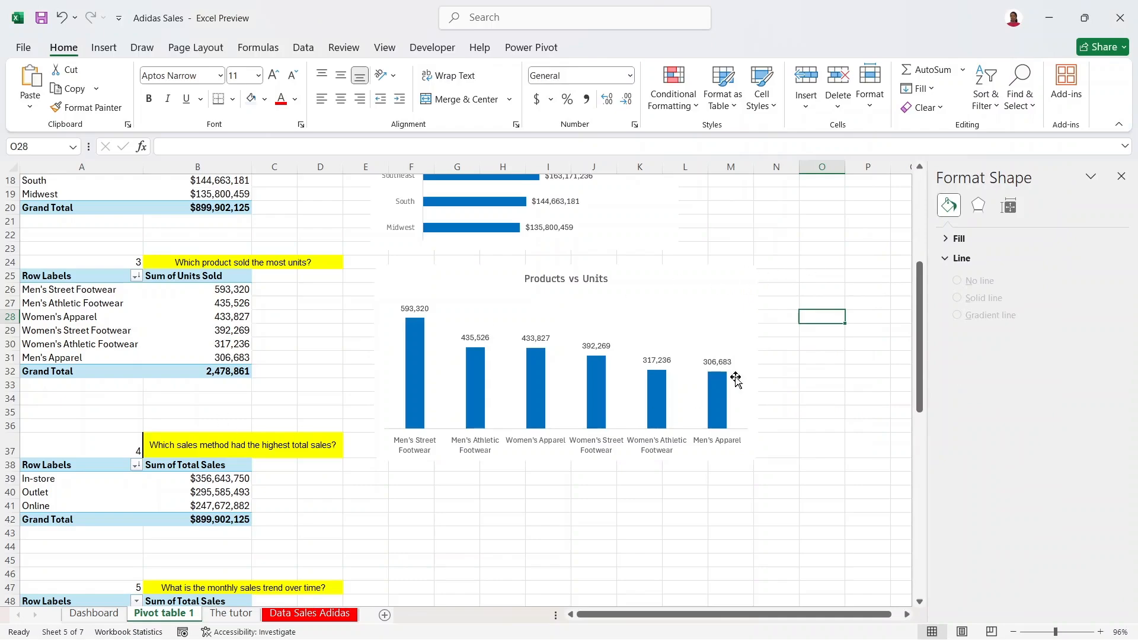
left_click_drag(919, 322, 920, 367)
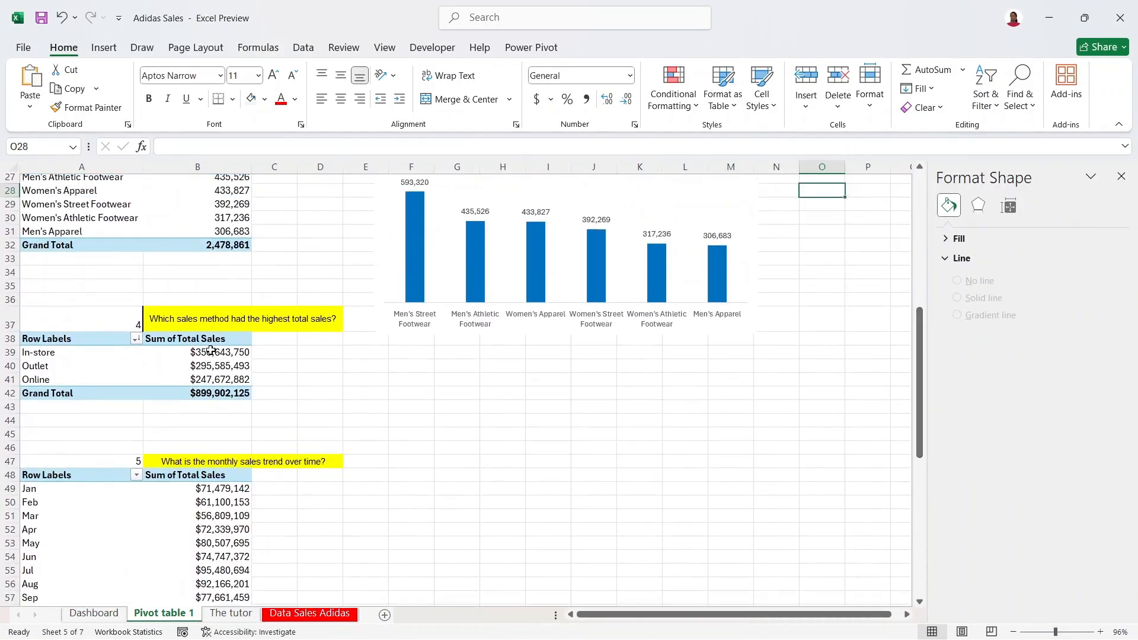
Step: Select the In-store, Outlet and Online sales totals in B39:B42 of the sales-method pivot table
left_click(211, 350)
left_click_drag(47, 363, 52, 359)
left_click(52, 360)
left_click(54, 354)
left_click(64, 370)
left_click(69, 384)
left_click_drag(236, 354, 234, 379)
left_click(225, 362)
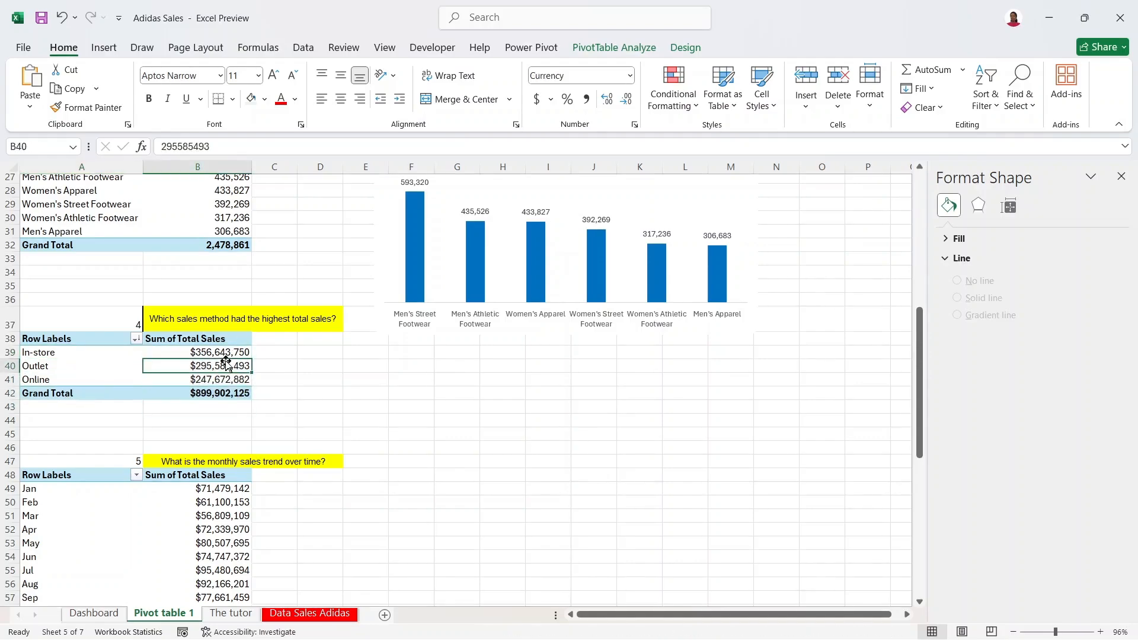
left_click(182, 351)
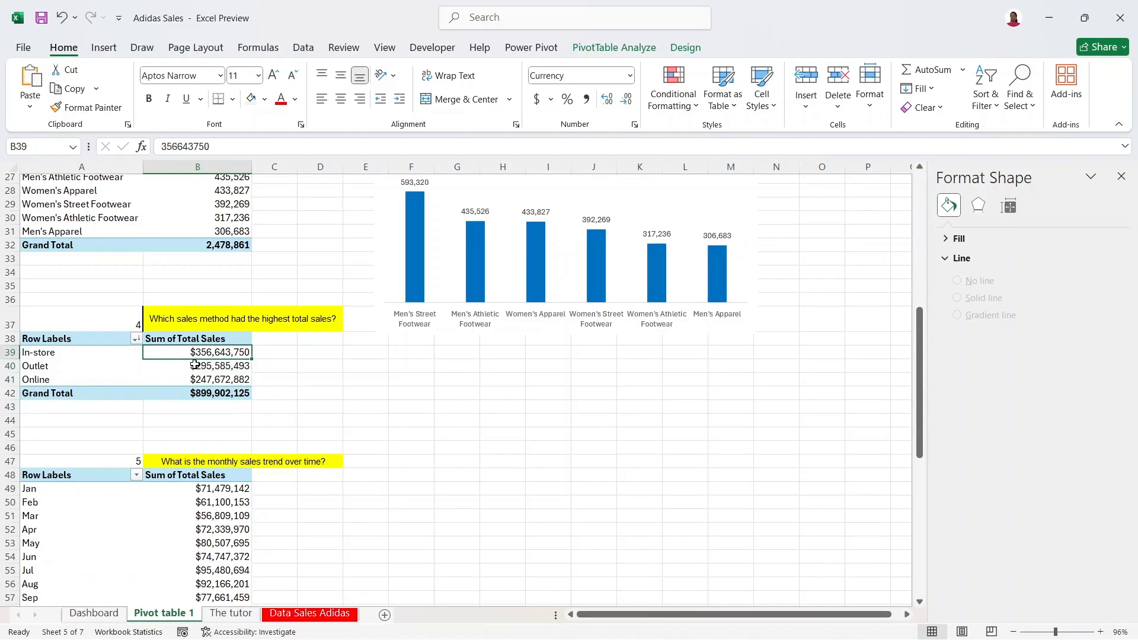
mouse_move(203, 354)
left_click_drag(212, 352, 221, 394)
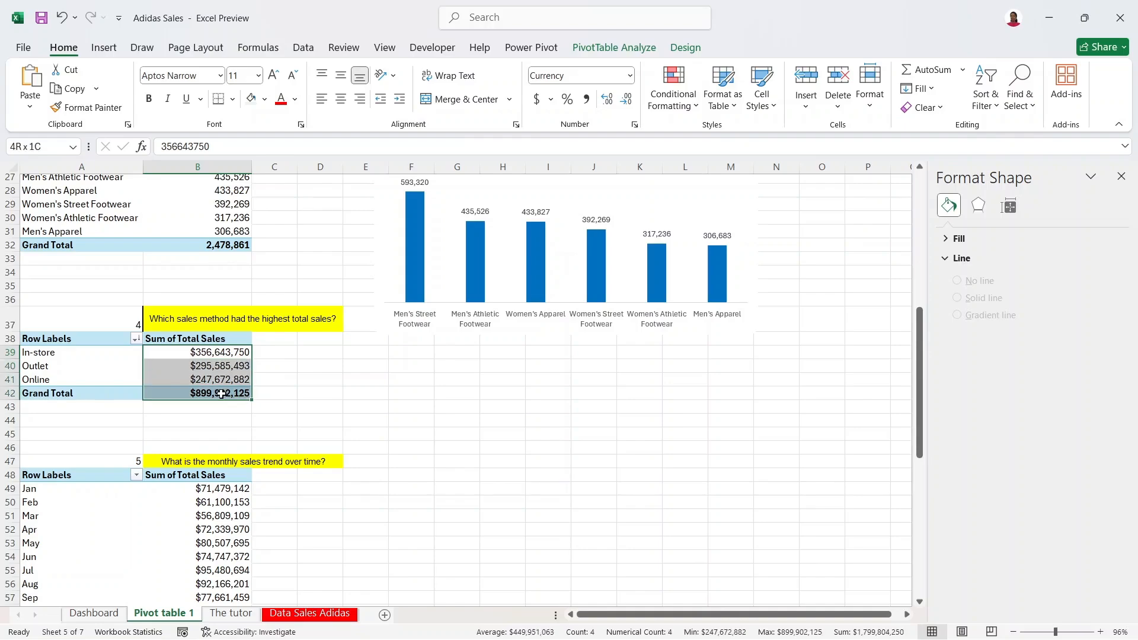
left_click_drag(221, 396, 223, 397)
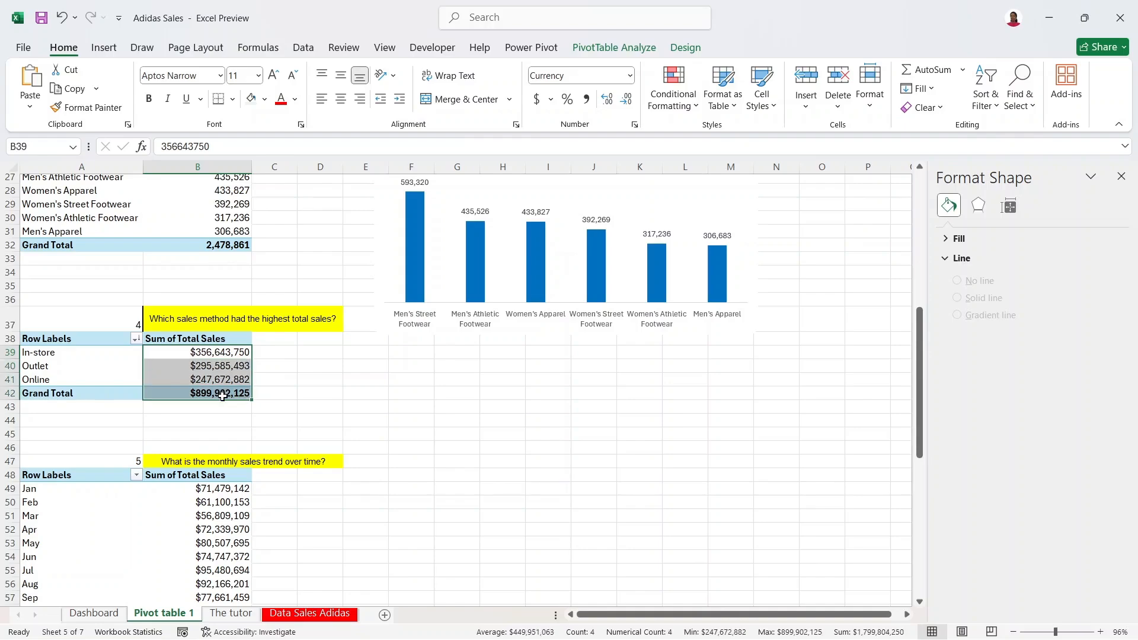
left_click(210, 354)
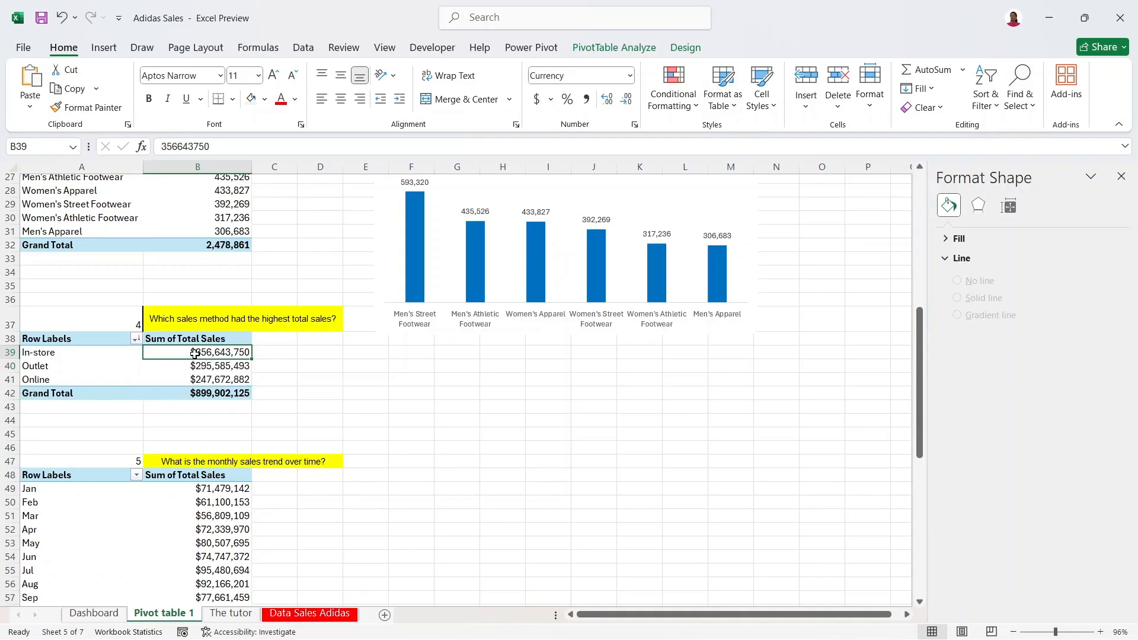
left_click(193, 370)
left_click(198, 348)
Step: Show the sales totals as % of Grand Total and start a new PivotChart
right_click(201, 358)
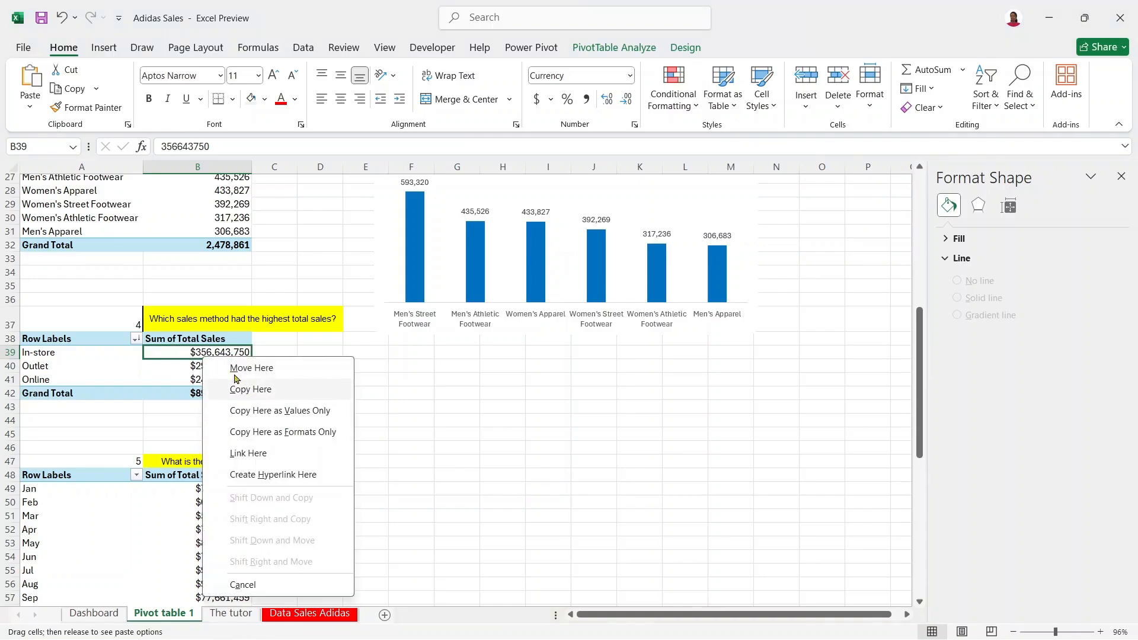
left_click(188, 371)
right_click(190, 371)
mouse_move(264, 268)
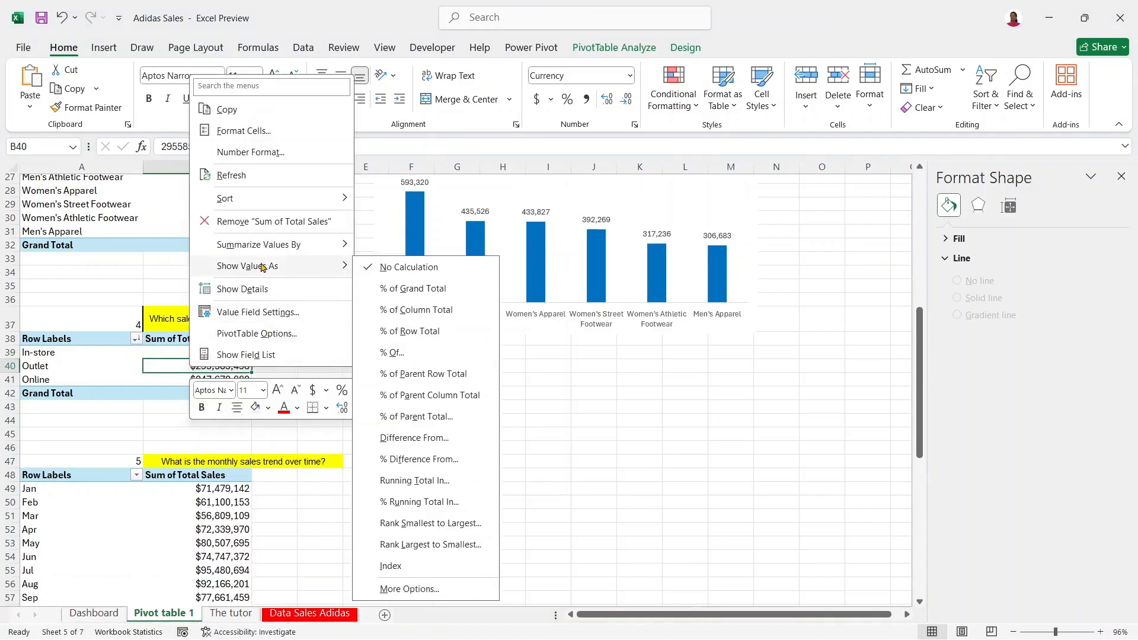
left_click(401, 290)
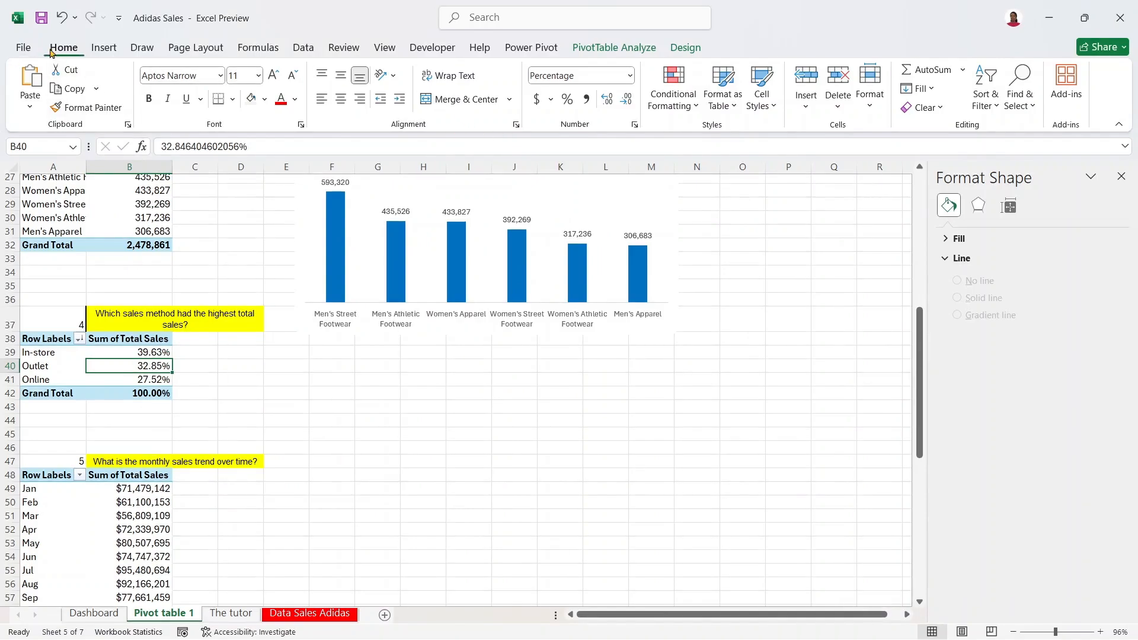
left_click(103, 47)
left_click(386, 80)
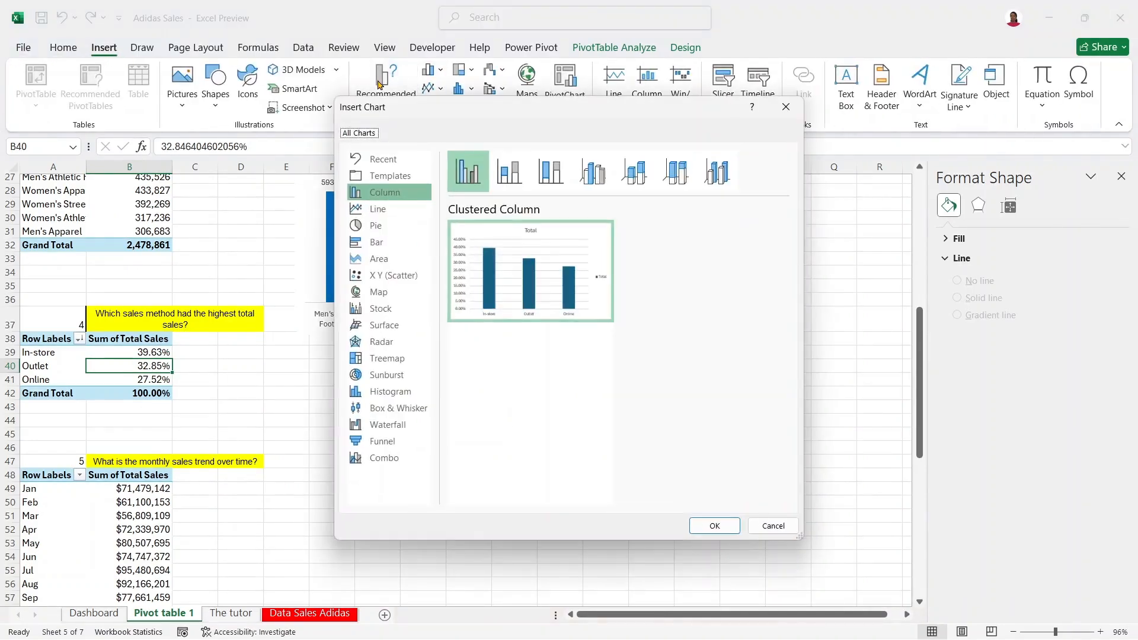
Step: Insert a doughnut PivotChart, move it beside the table, and hide all field buttons
left_click(389, 228)
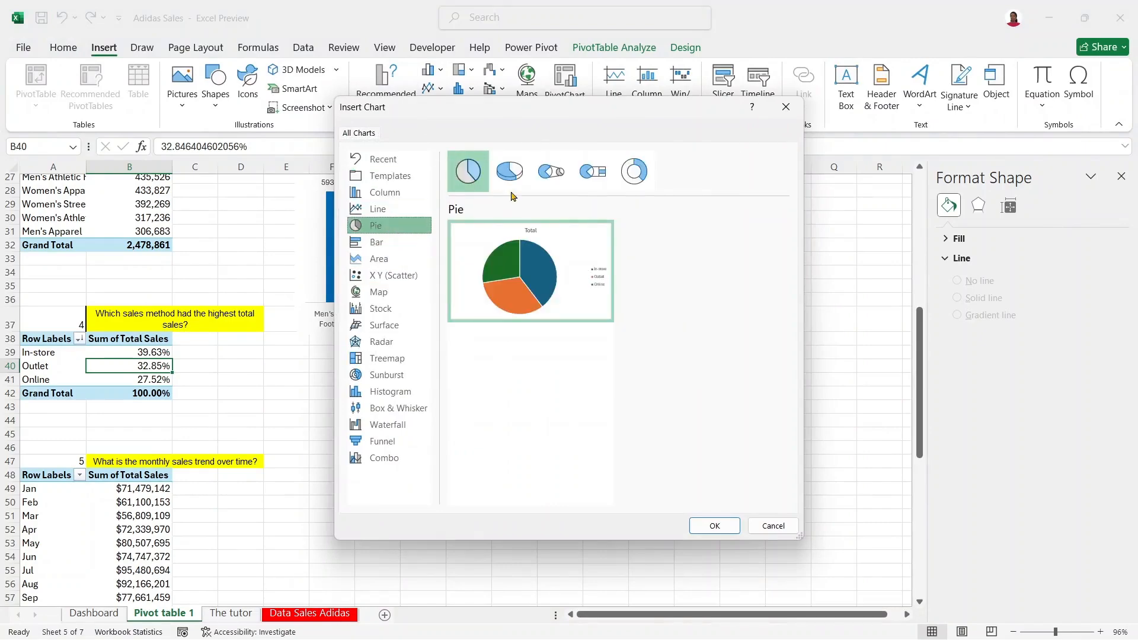
left_click(633, 171)
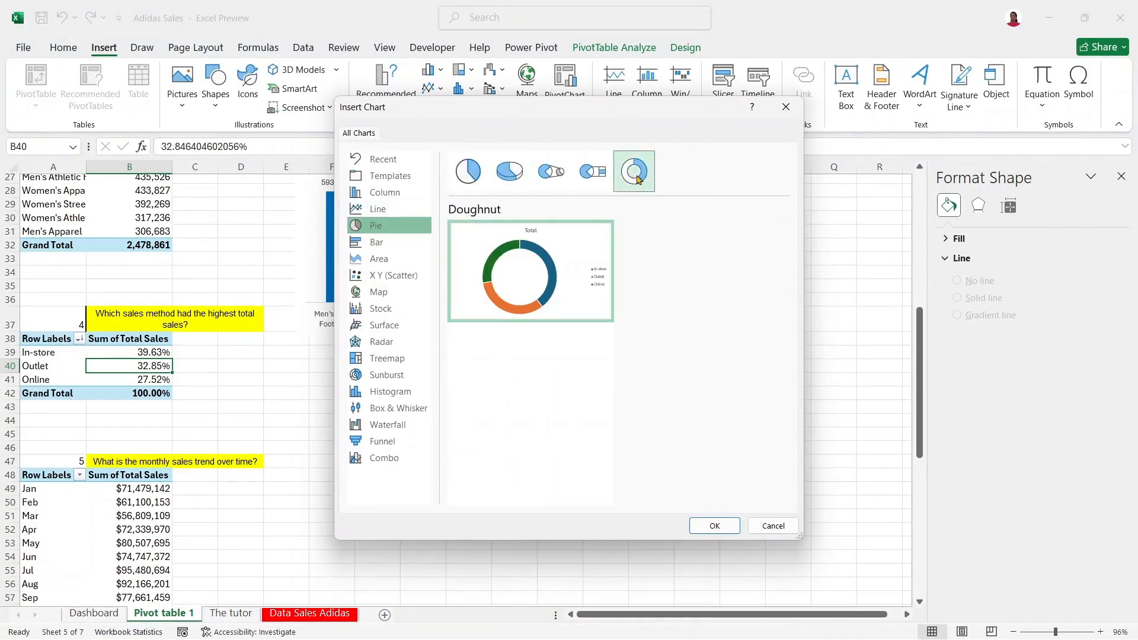
left_click(722, 527)
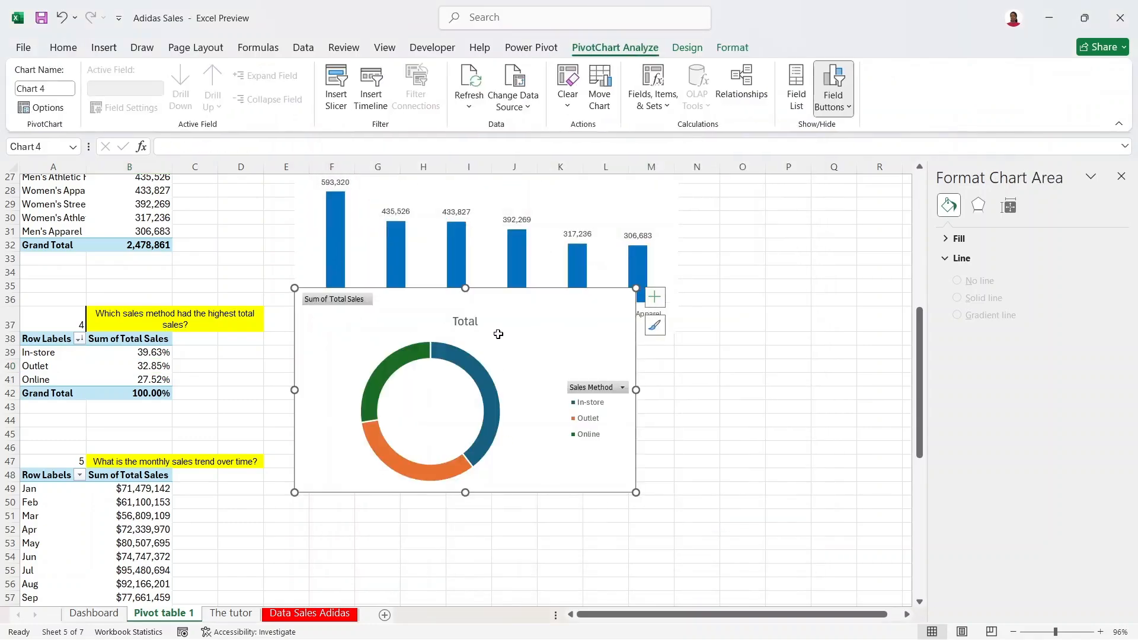
left_click_drag(490, 307, 530, 278)
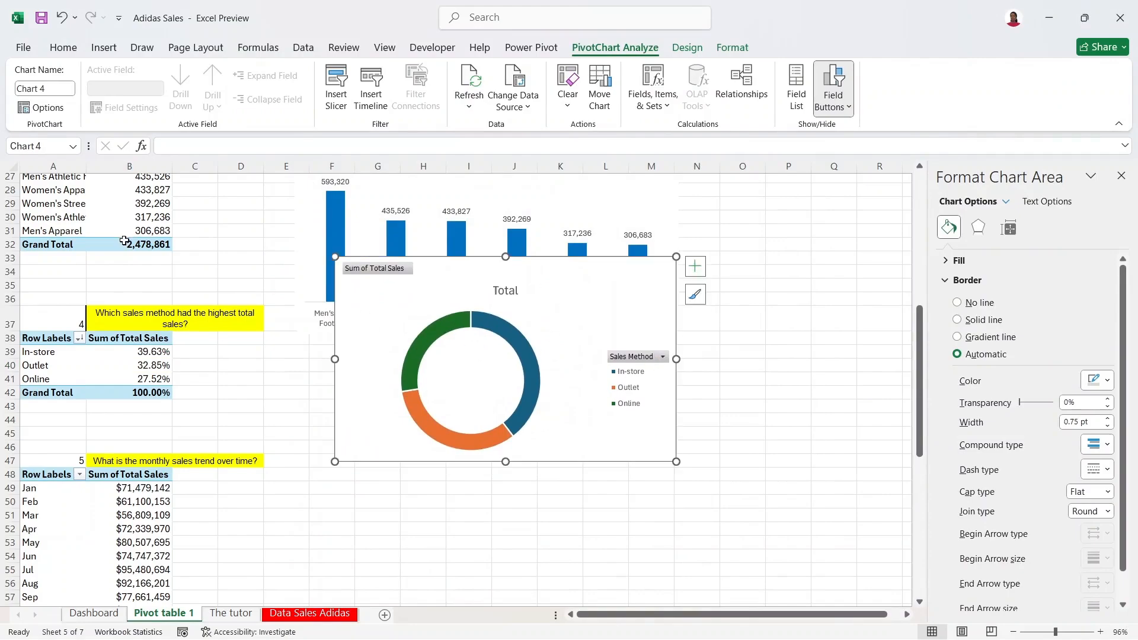
right_click(637, 360)
left_click(711, 522)
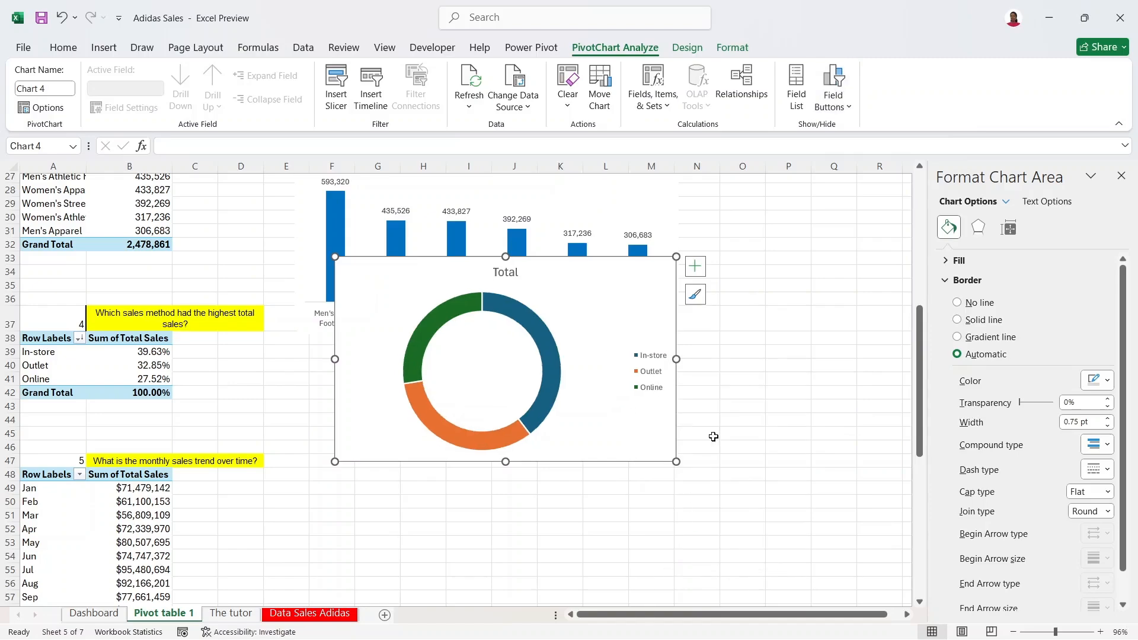
left_click(650, 362)
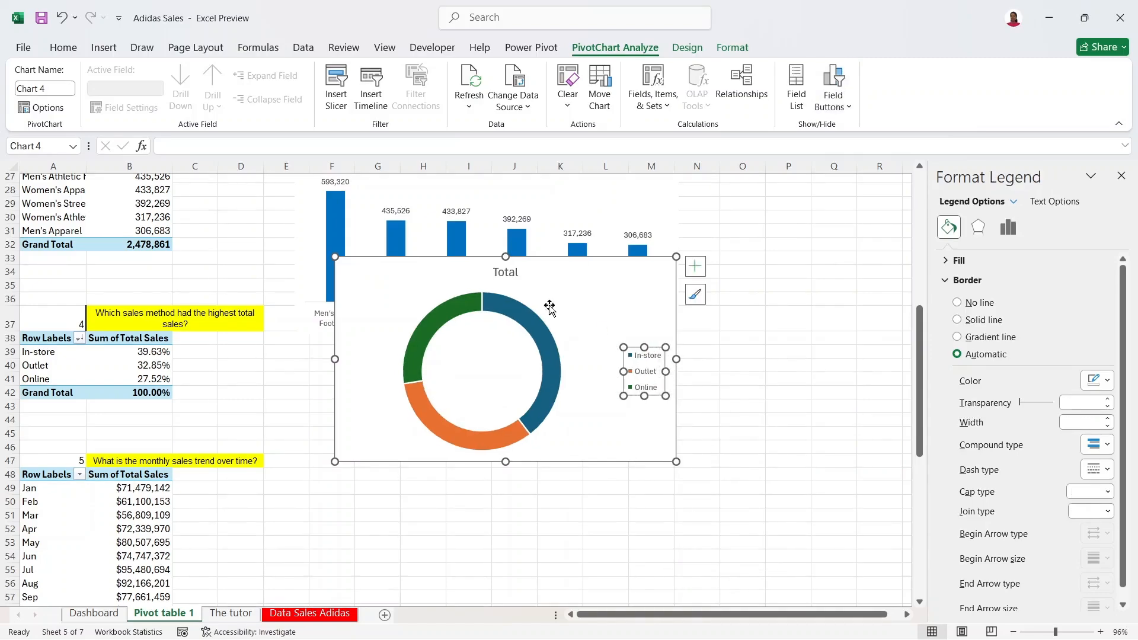
left_click(497, 267)
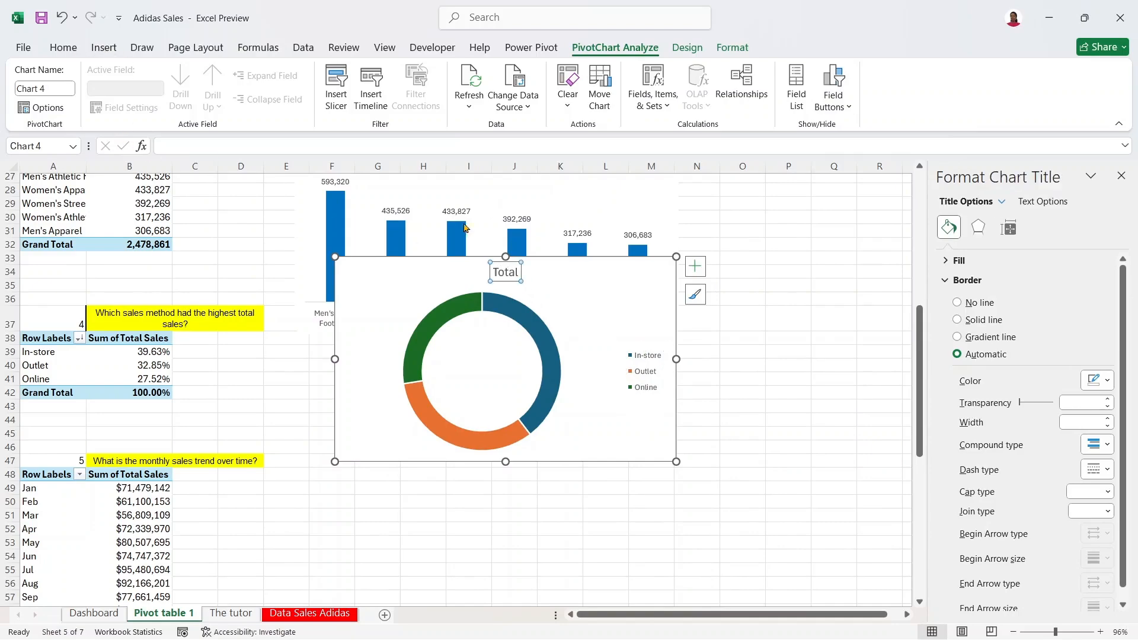
Step: Retitle the doughnut chart 'Sales Method by Total Sales'
double_click(512, 272)
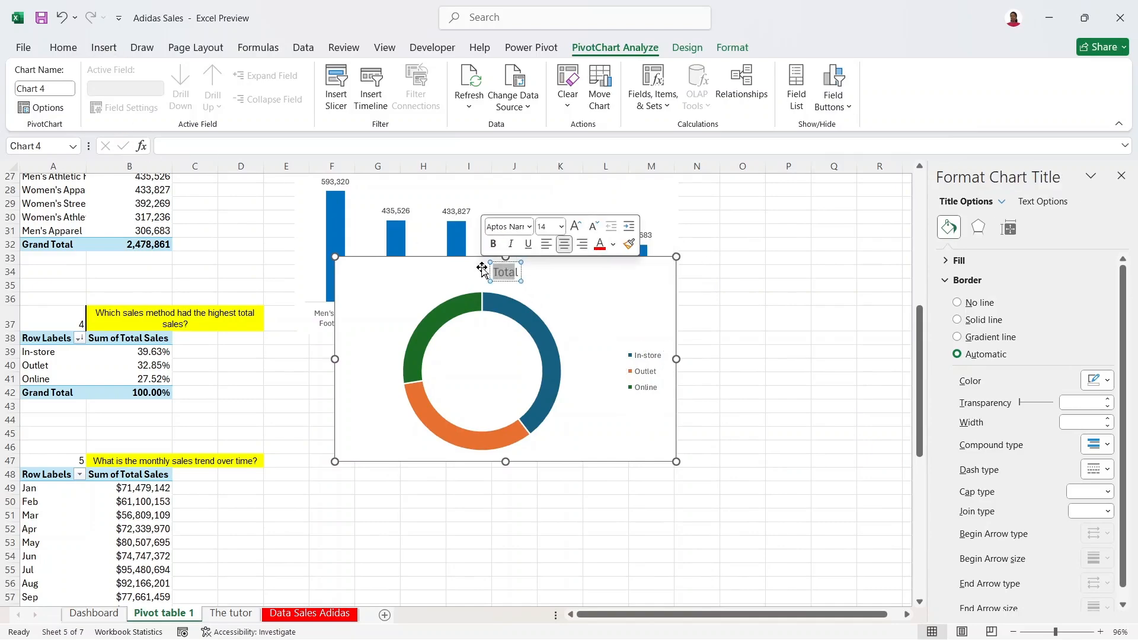
key("BackSpace")
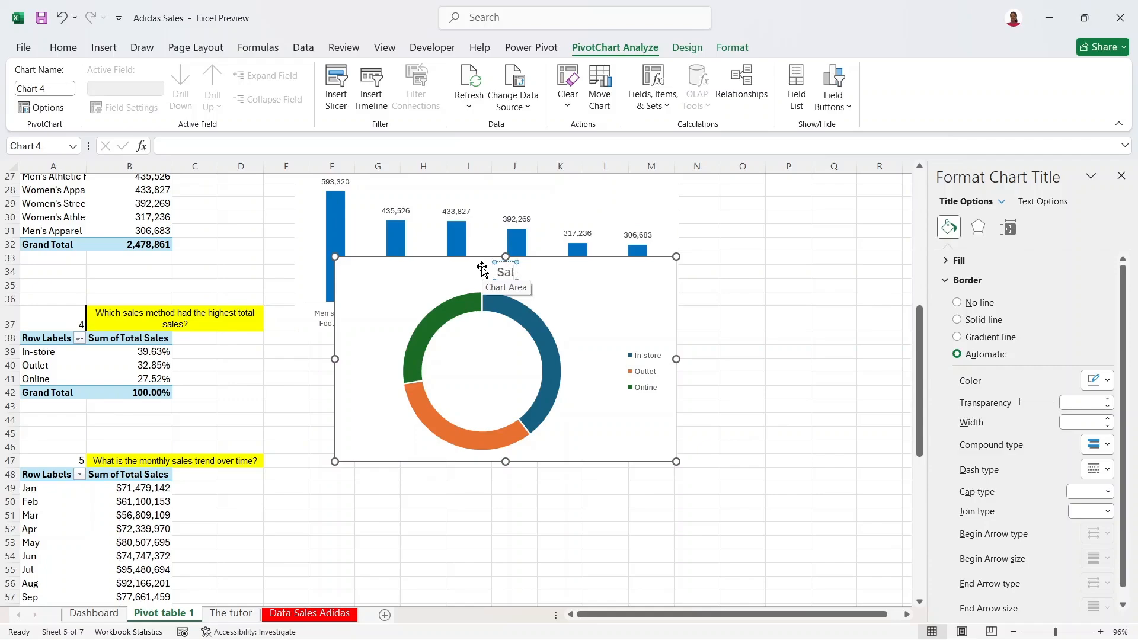
type("Methos")
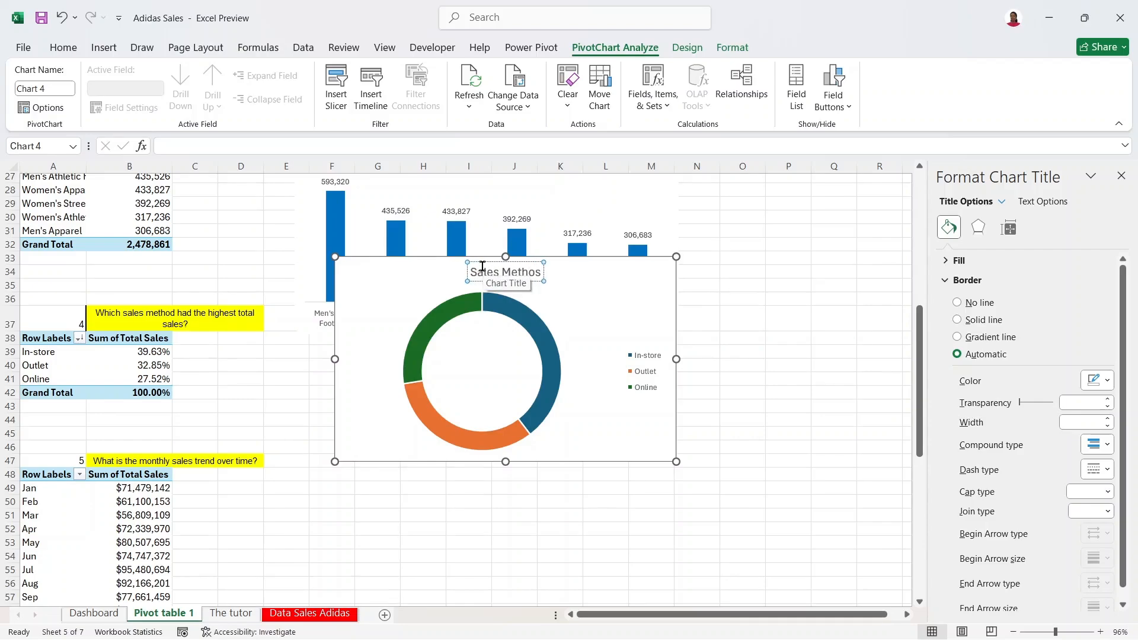
key("BackSpace")
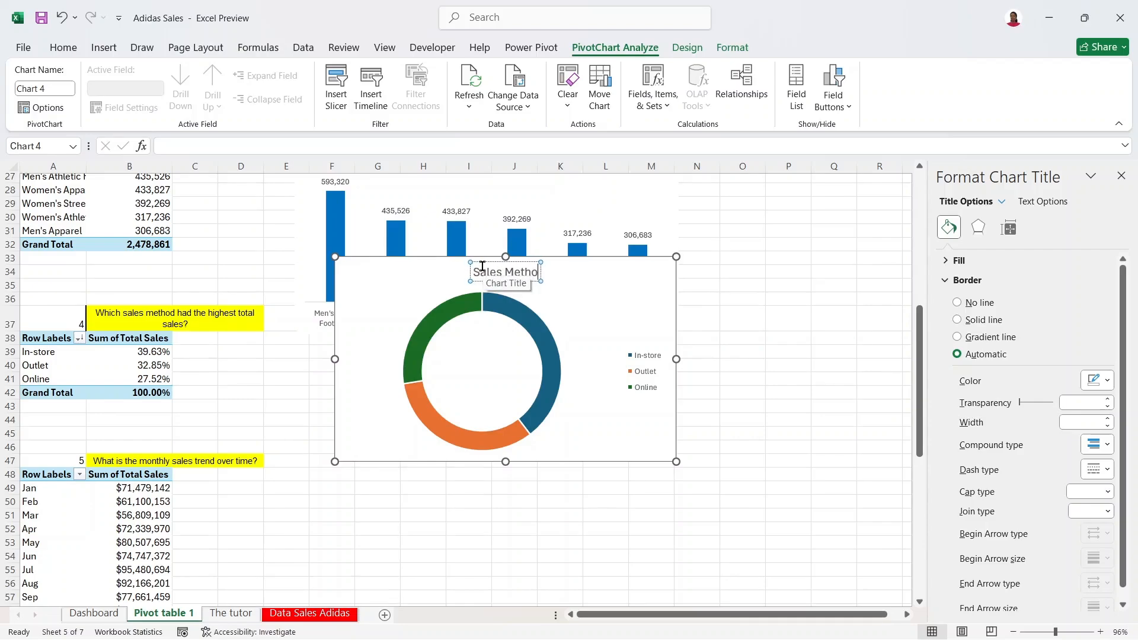
type("d by T")
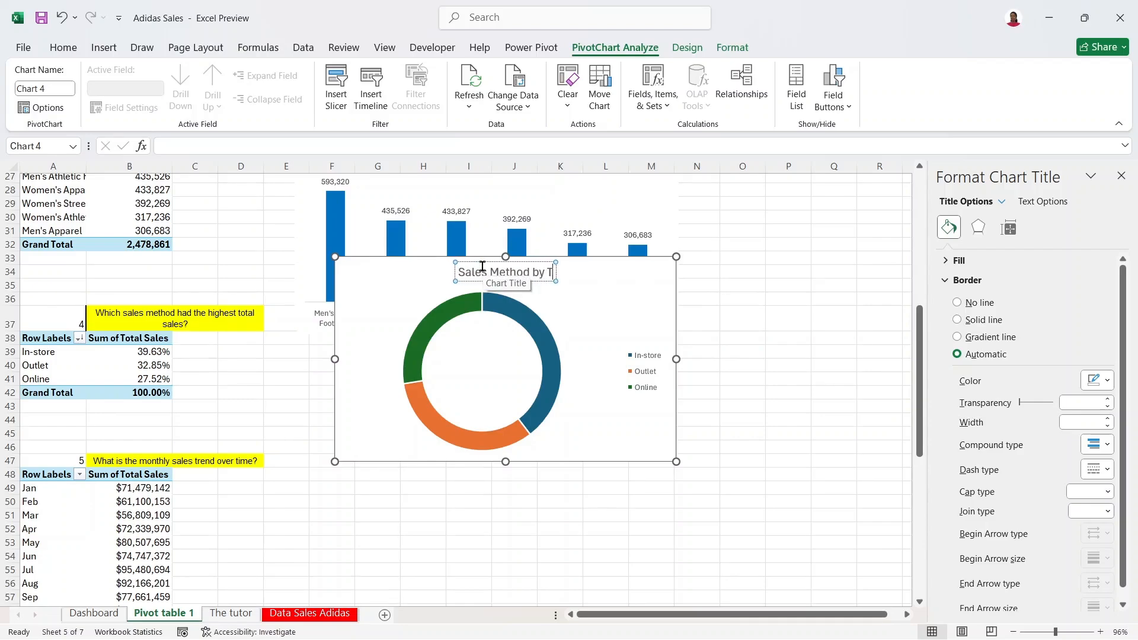
type("otal")
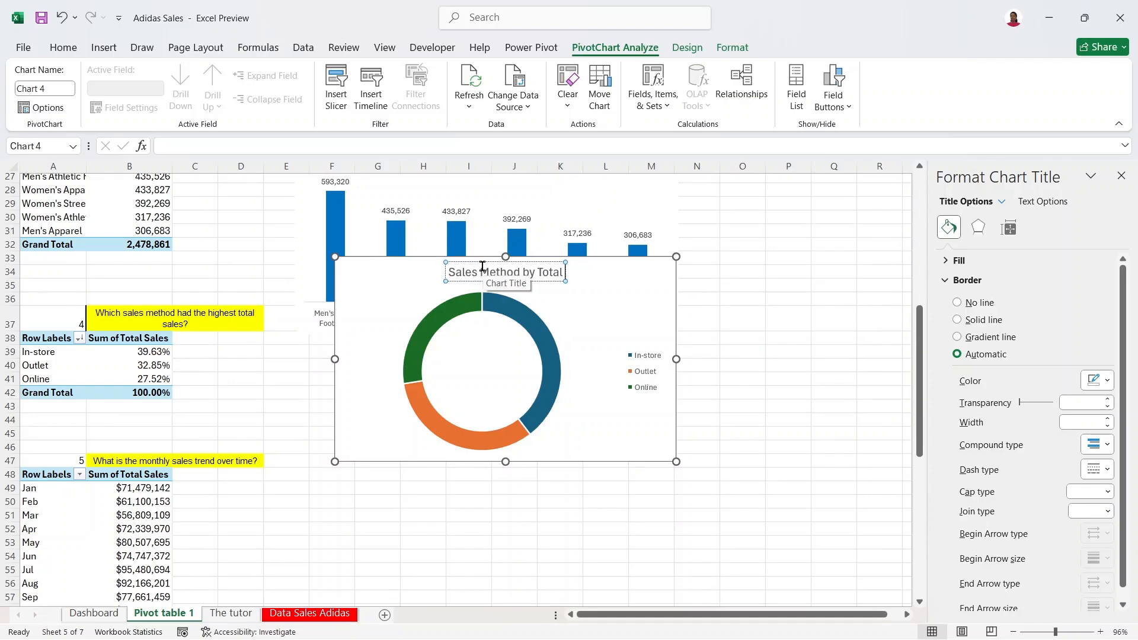
type(" Sales")
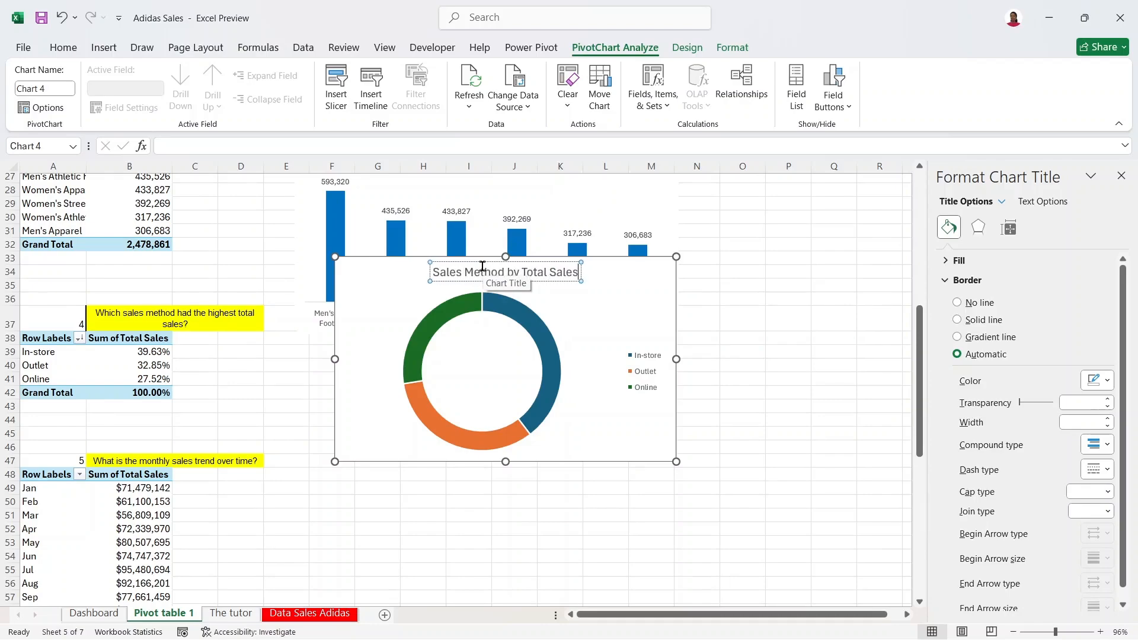
Step: Shrink the title to 12 pt and set it in Anaheim SemiBold
left_click(61, 46)
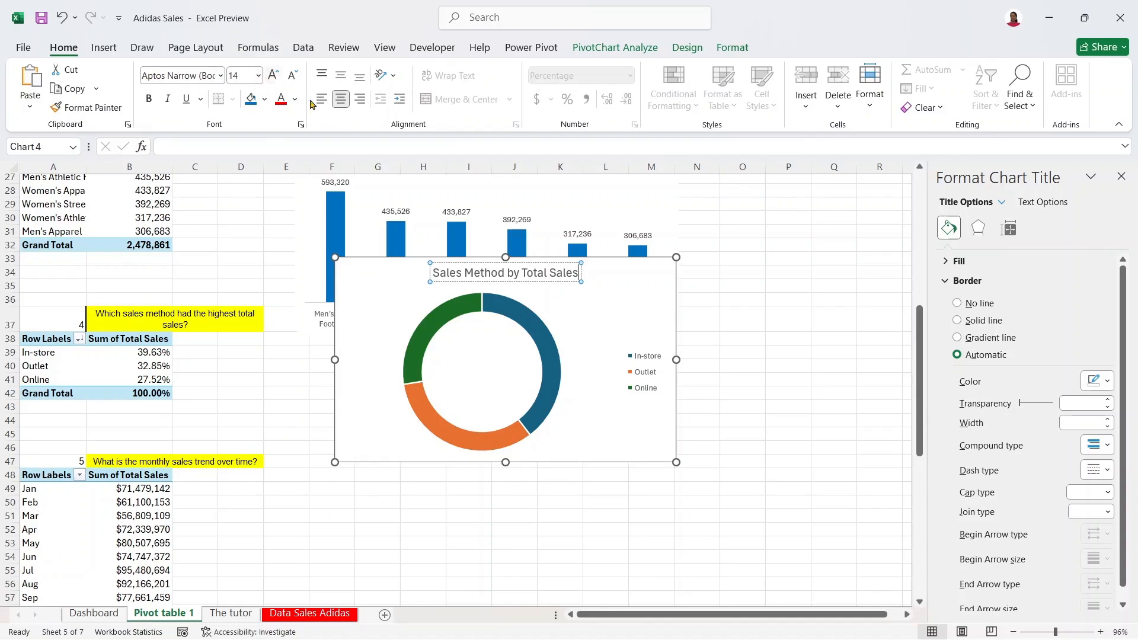
key("ctrl+a")
left_click(292, 79)
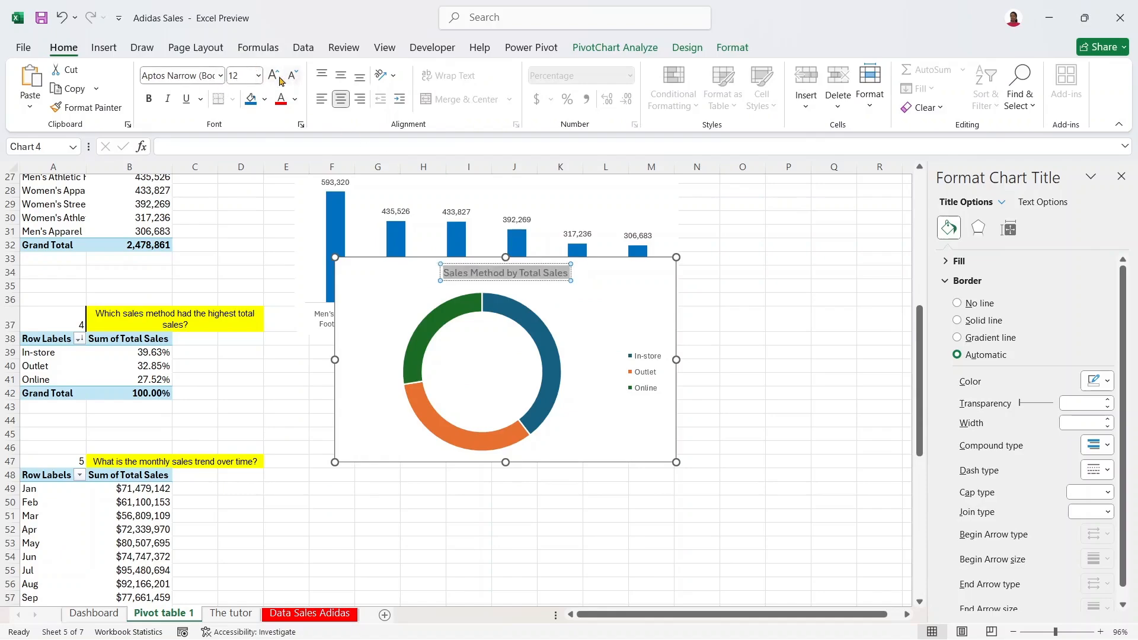
left_click(219, 76)
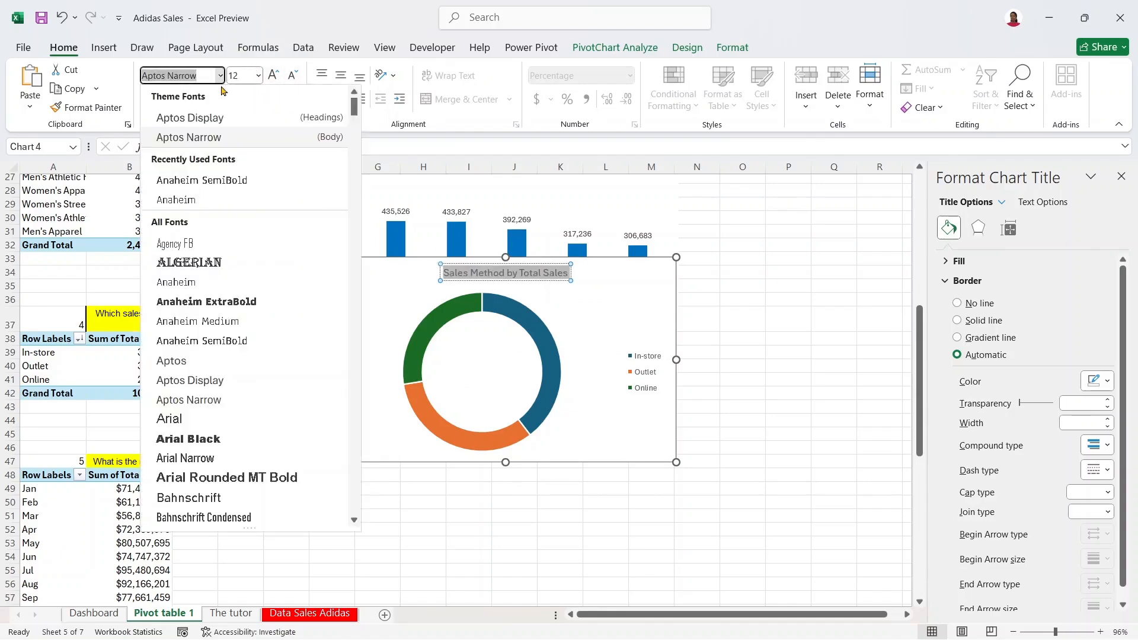
left_click(231, 184)
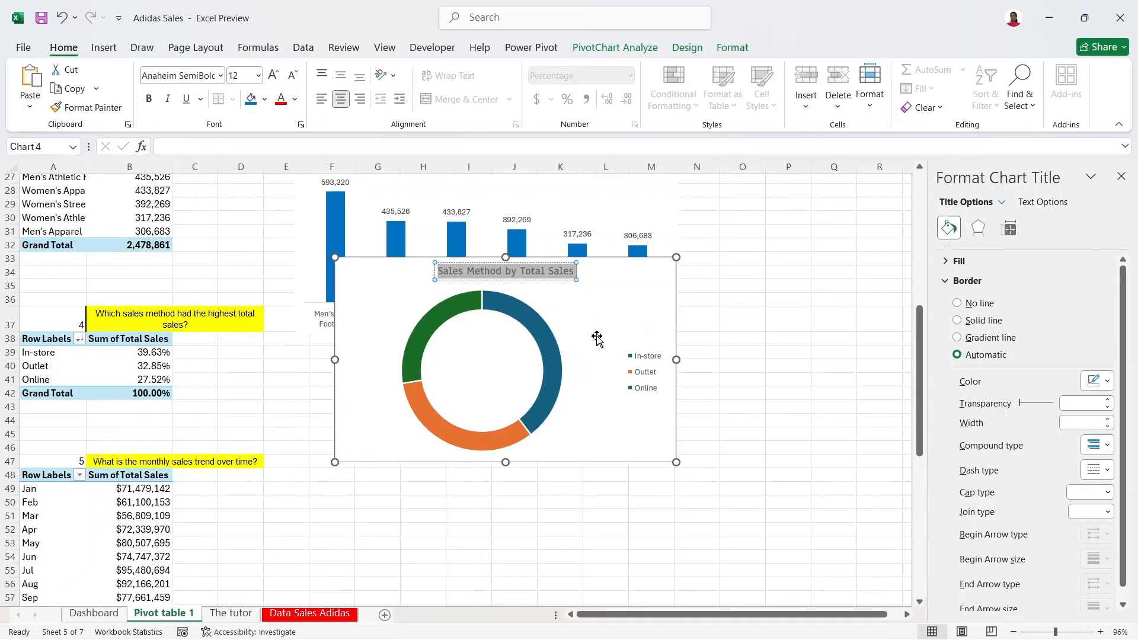
left_click(540, 333)
left_click(548, 349)
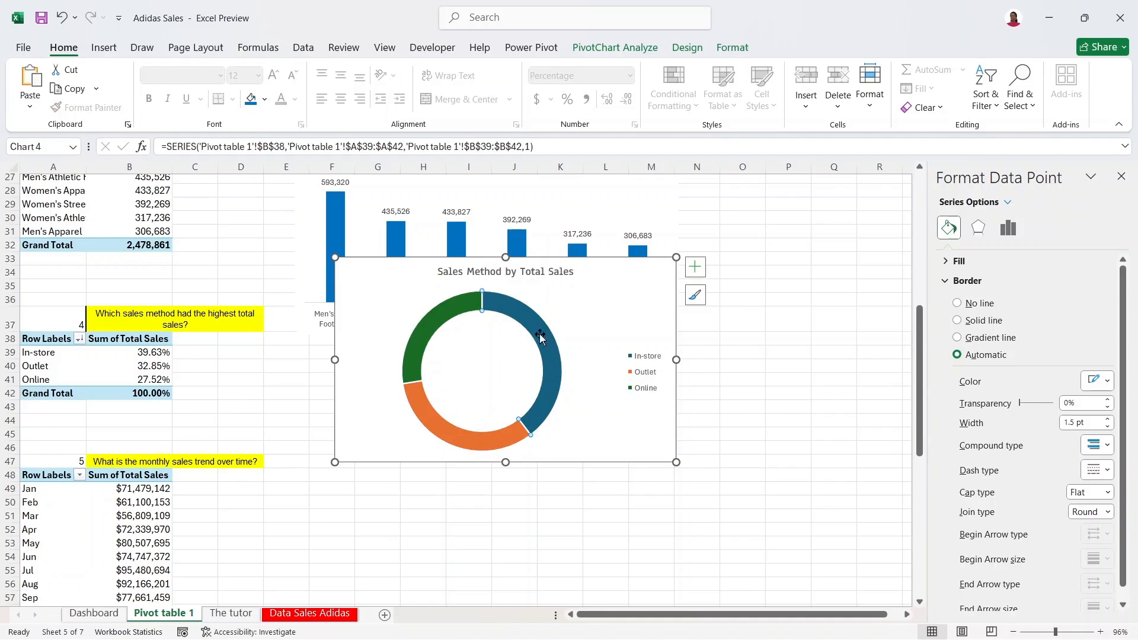
Step: Remove the outlines from the doughnut slices
left_click(592, 317)
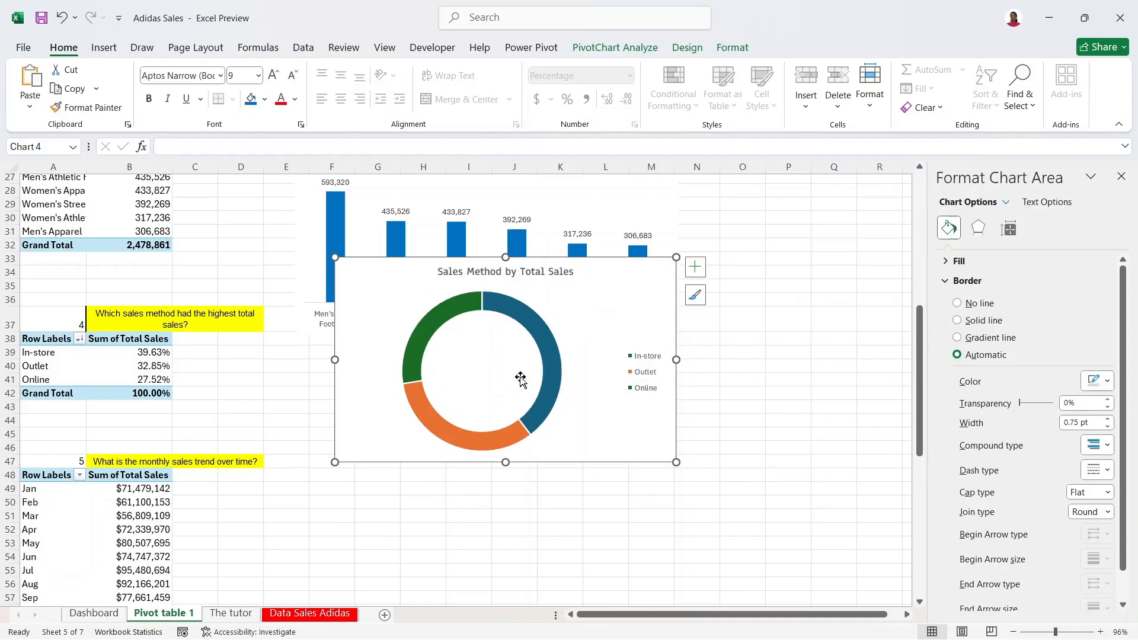
left_click(526, 317)
right_click(522, 318)
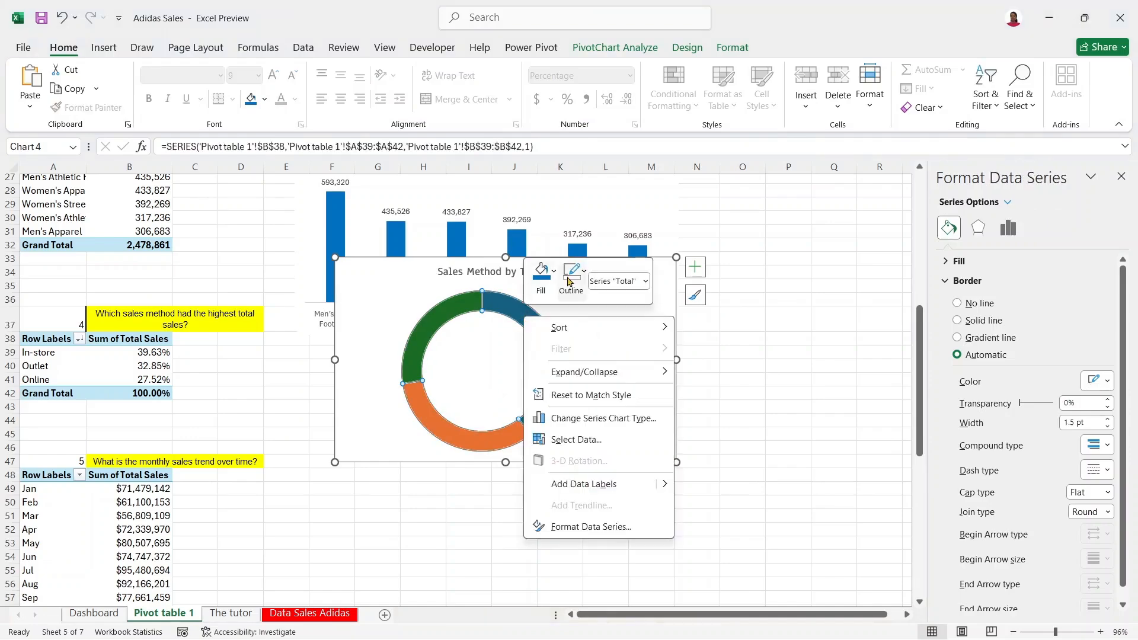
left_click(572, 274)
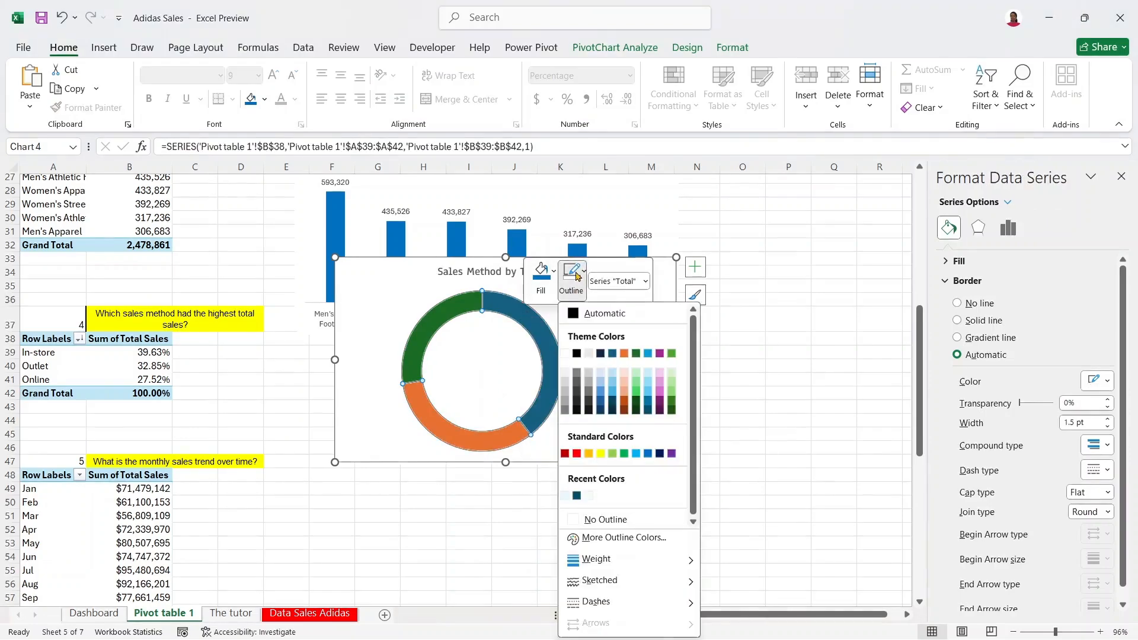
left_click(605, 519)
left_click(704, 359)
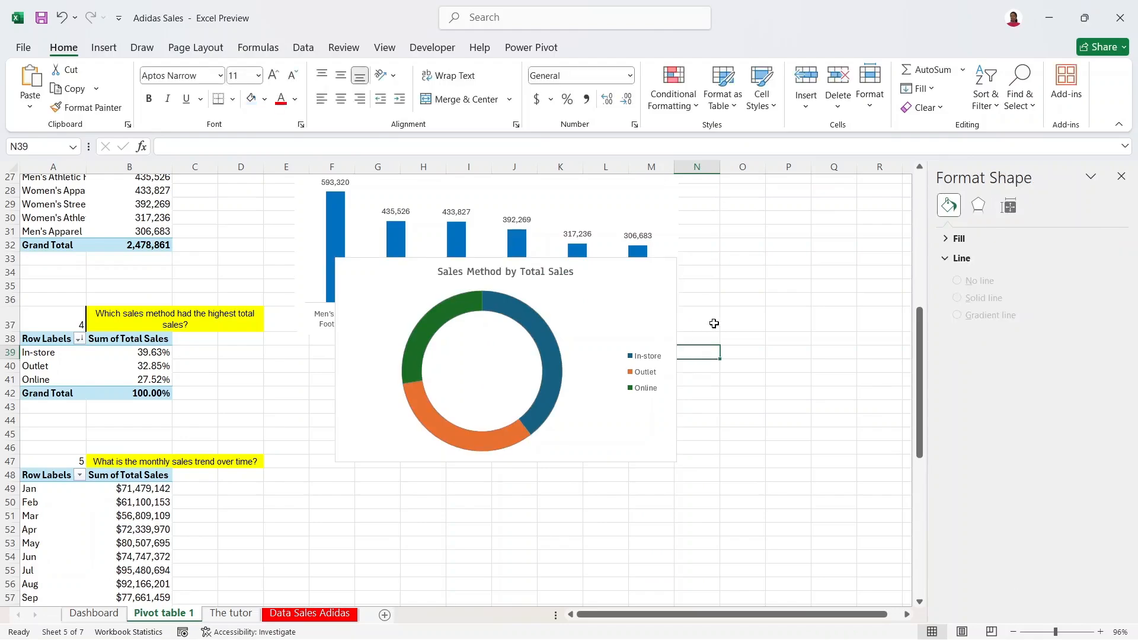
Step: Colour the In-store slice standard blue, Outlet a lighter blue and Online light blue
left_click(531, 327)
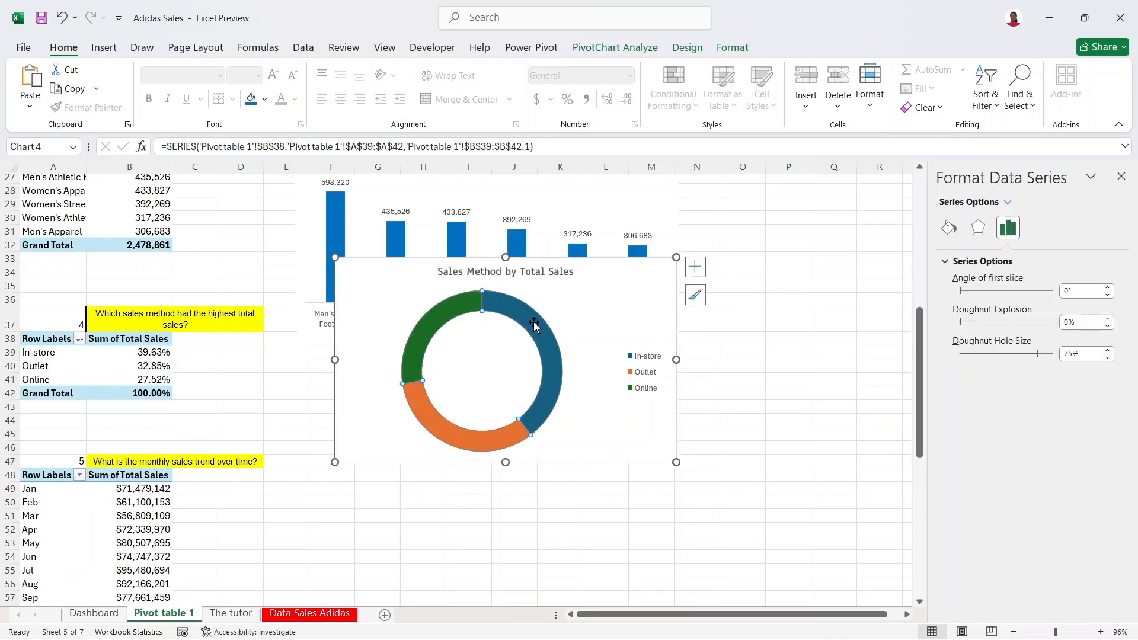
left_click(534, 325)
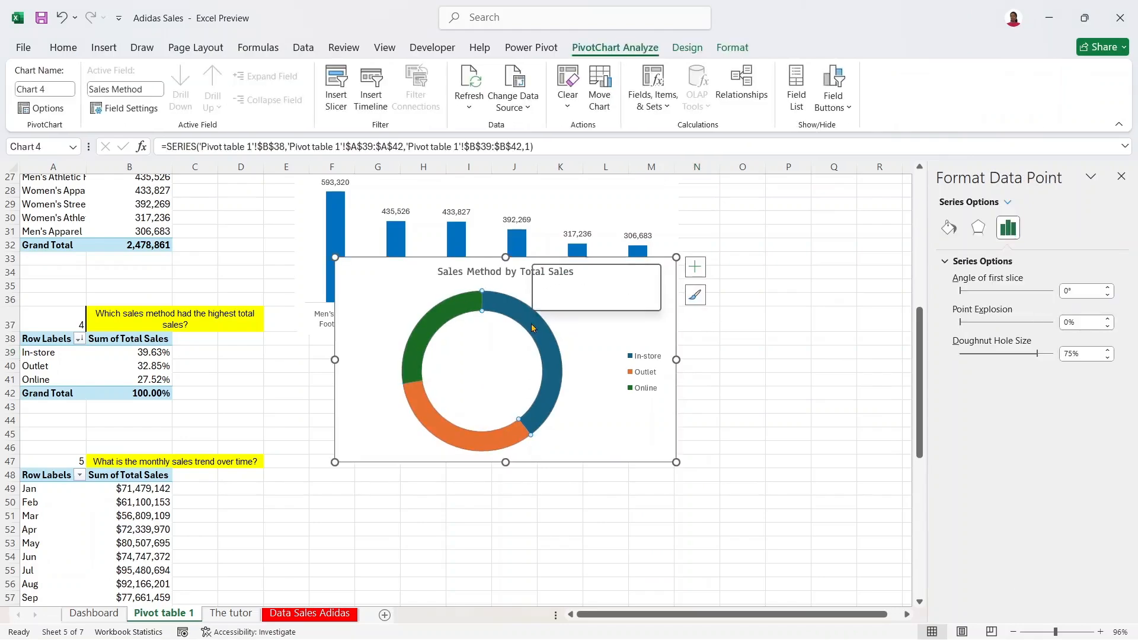
right_click(532, 324)
left_click(548, 284)
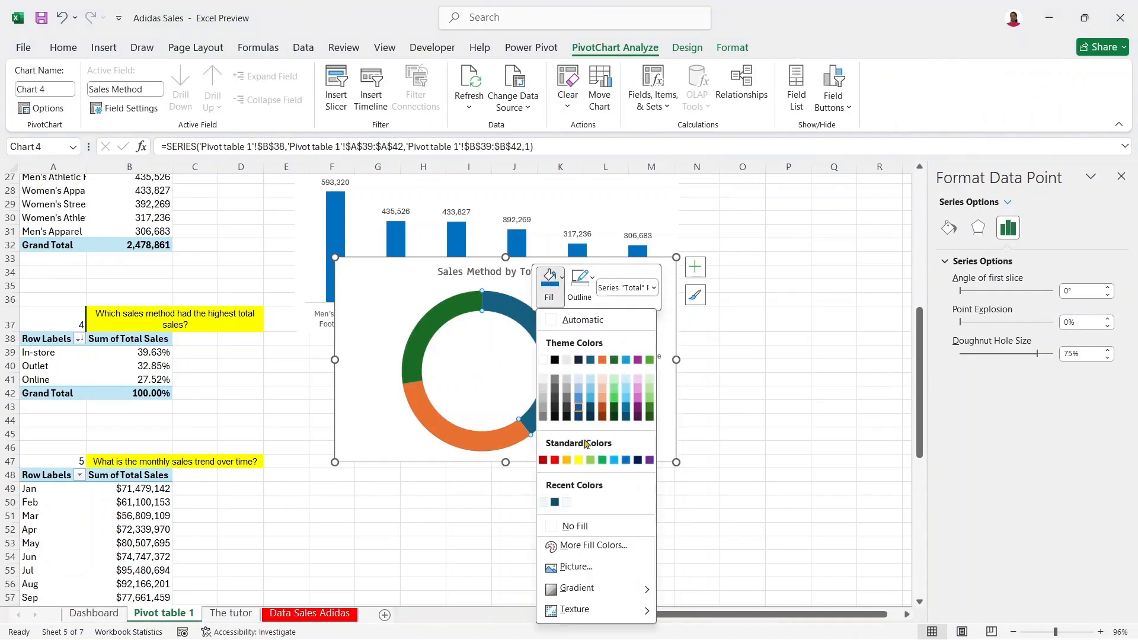
left_click(622, 461)
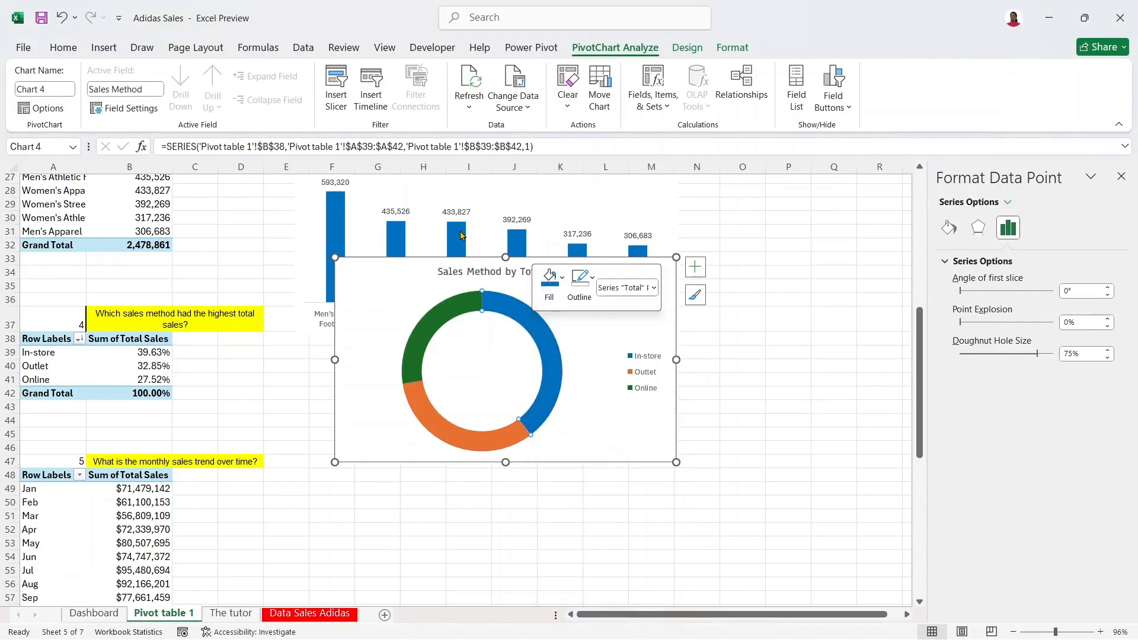
mouse_move(461, 236)
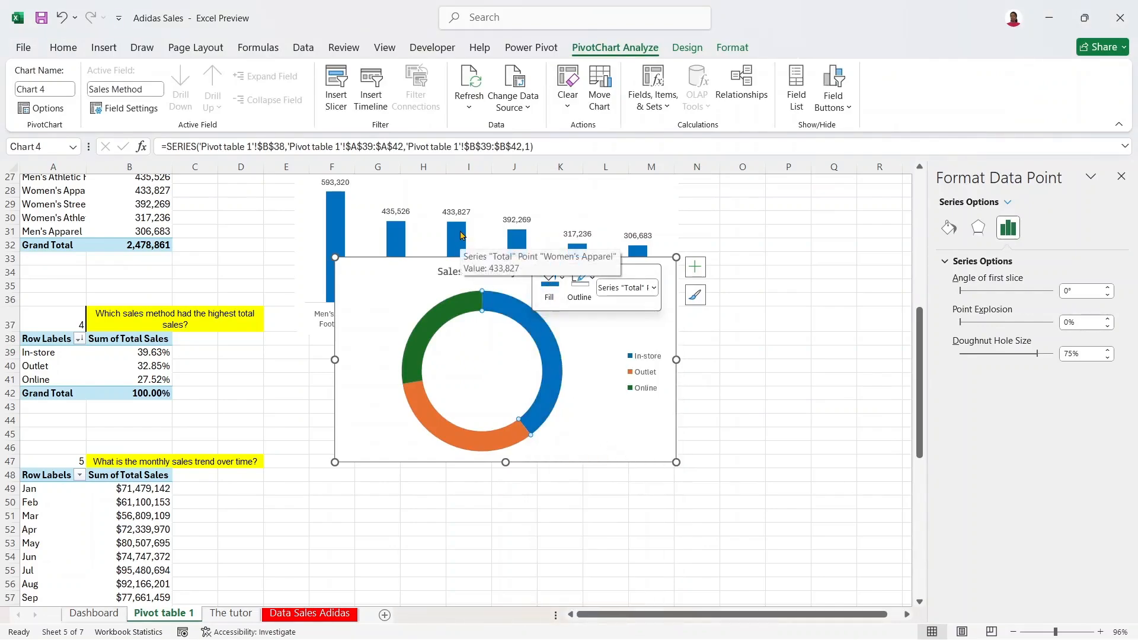
left_click(481, 435)
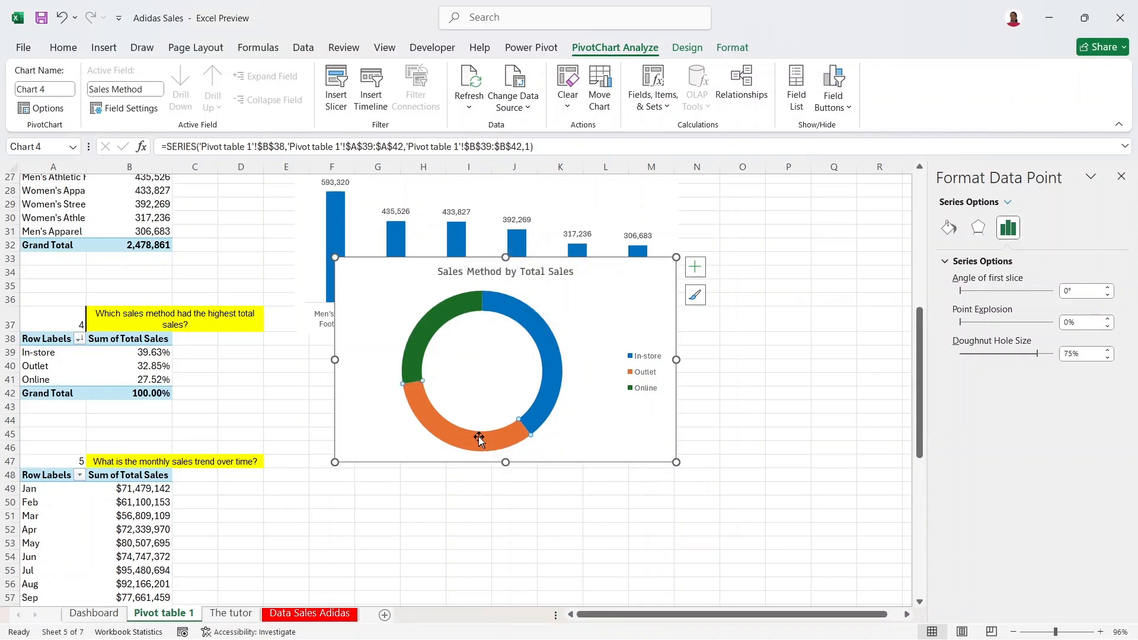
right_click(473, 440)
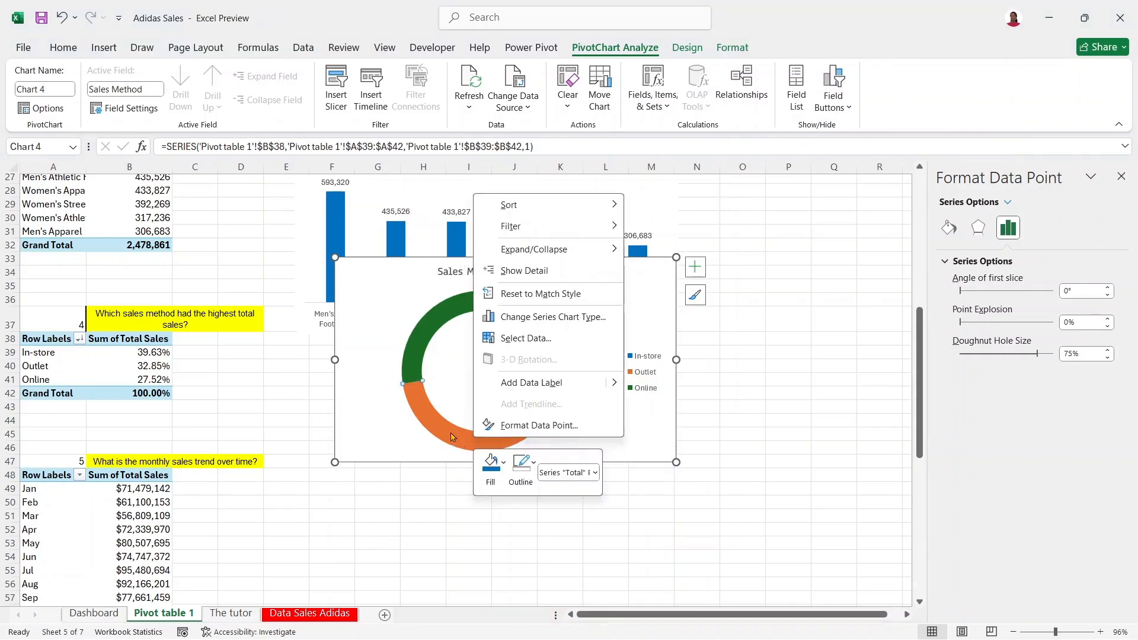
left_click(494, 463)
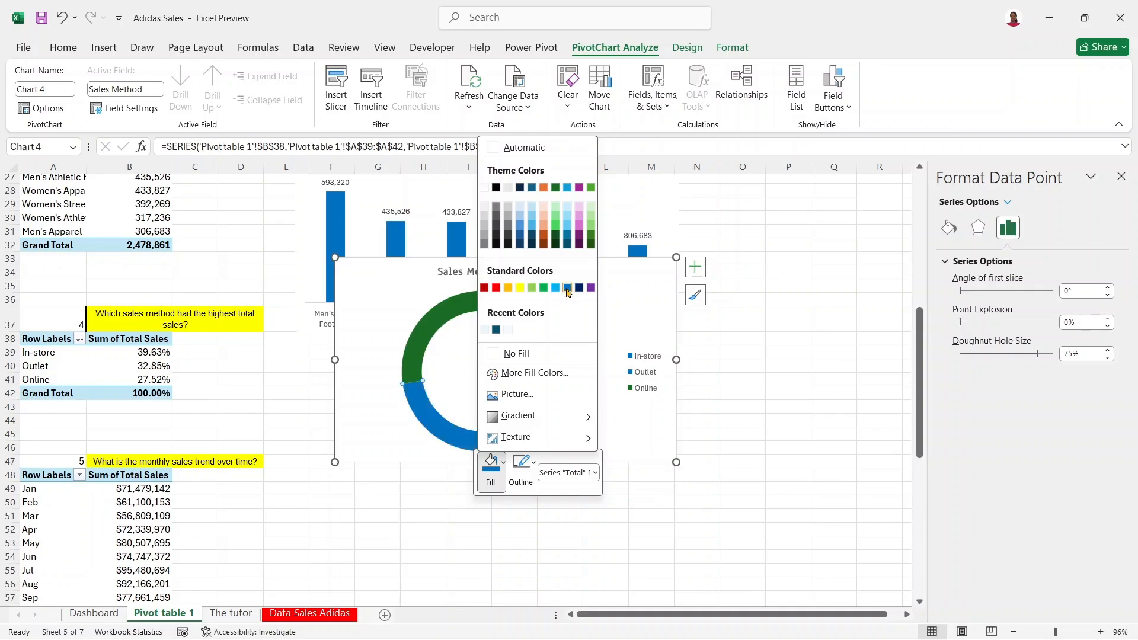
left_click(521, 231)
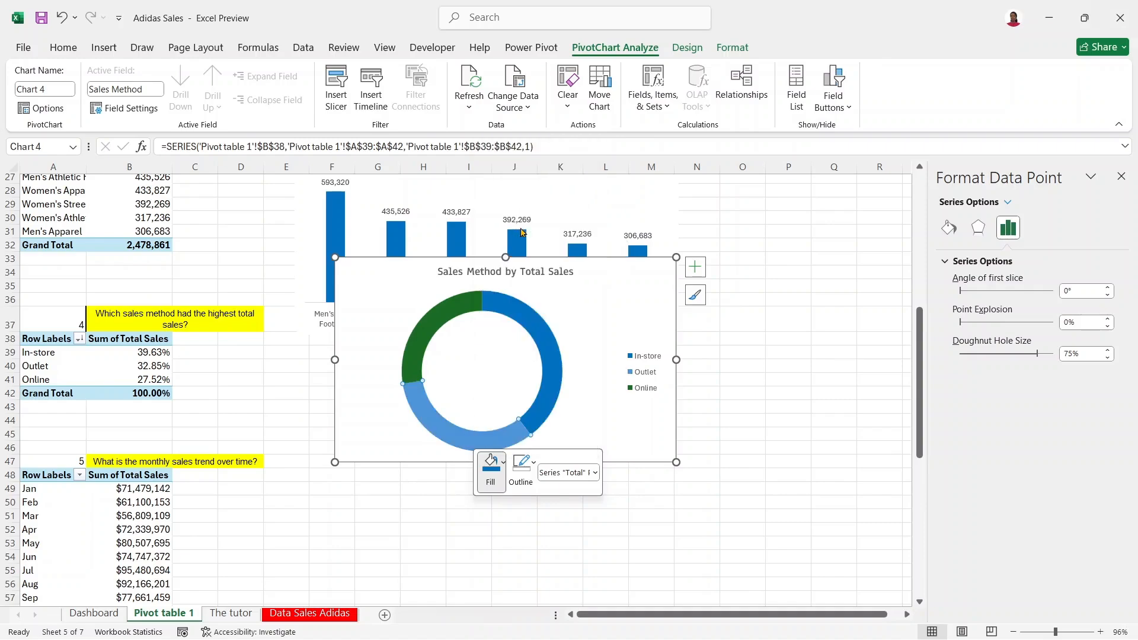
right_click(433, 319)
left_click(452, 275)
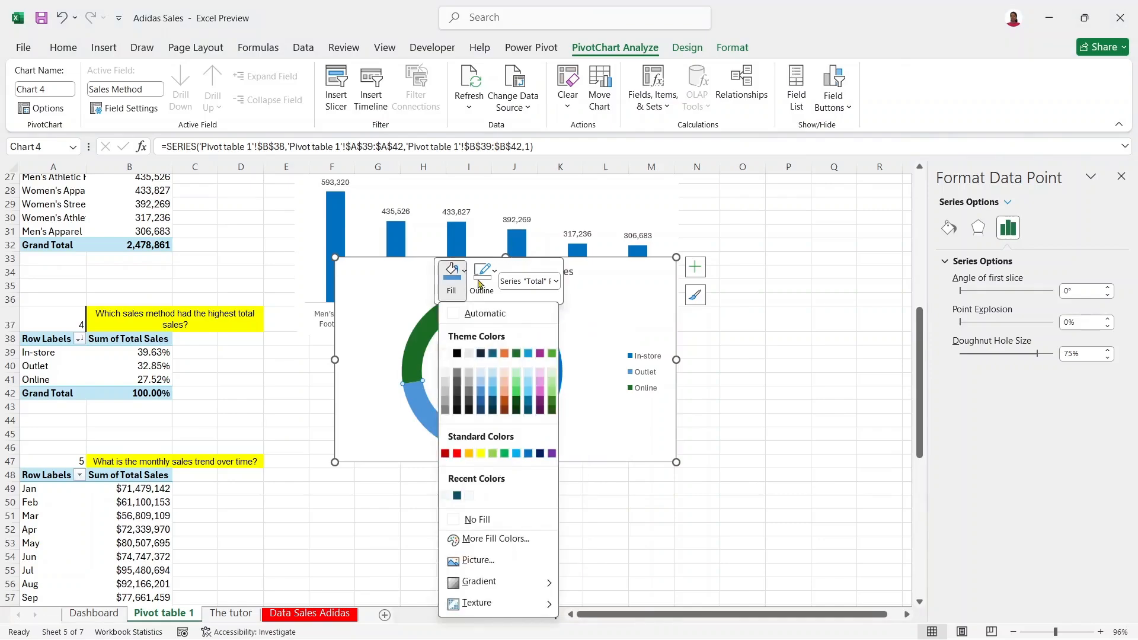
left_click(485, 383)
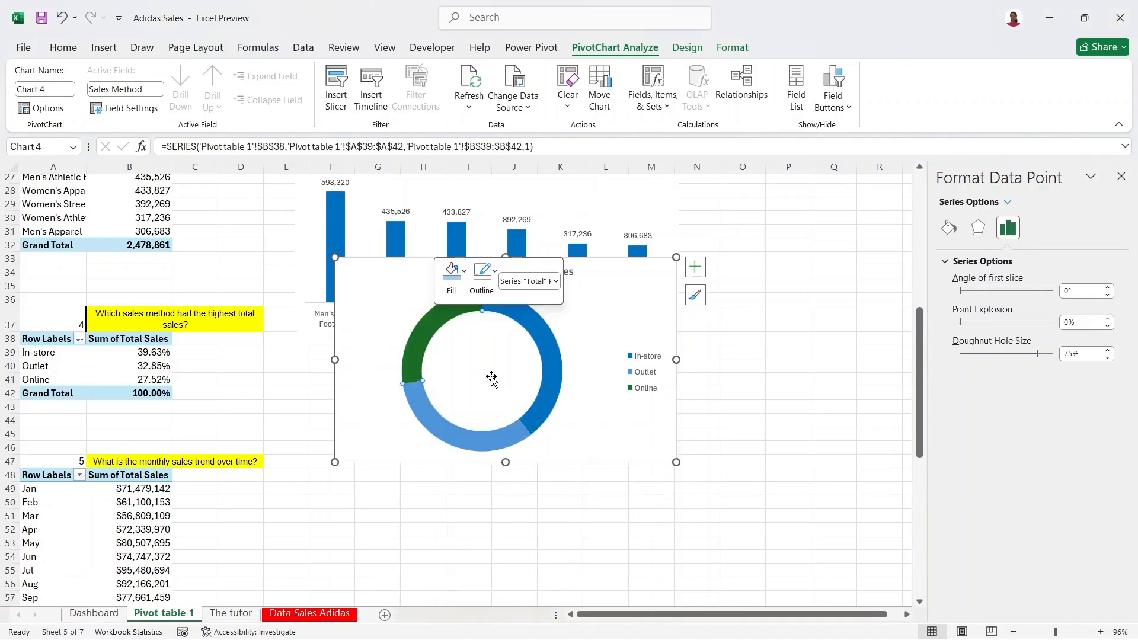
left_click(572, 324)
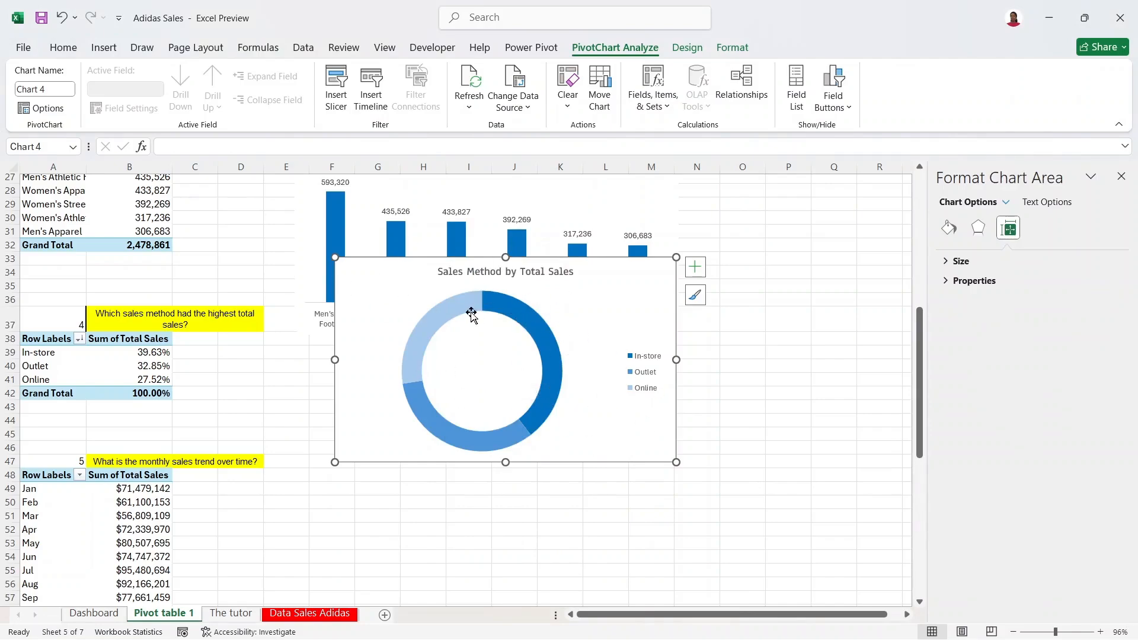
Step: Add data callout labels showing each sales method's name and percentage
left_click(694, 270)
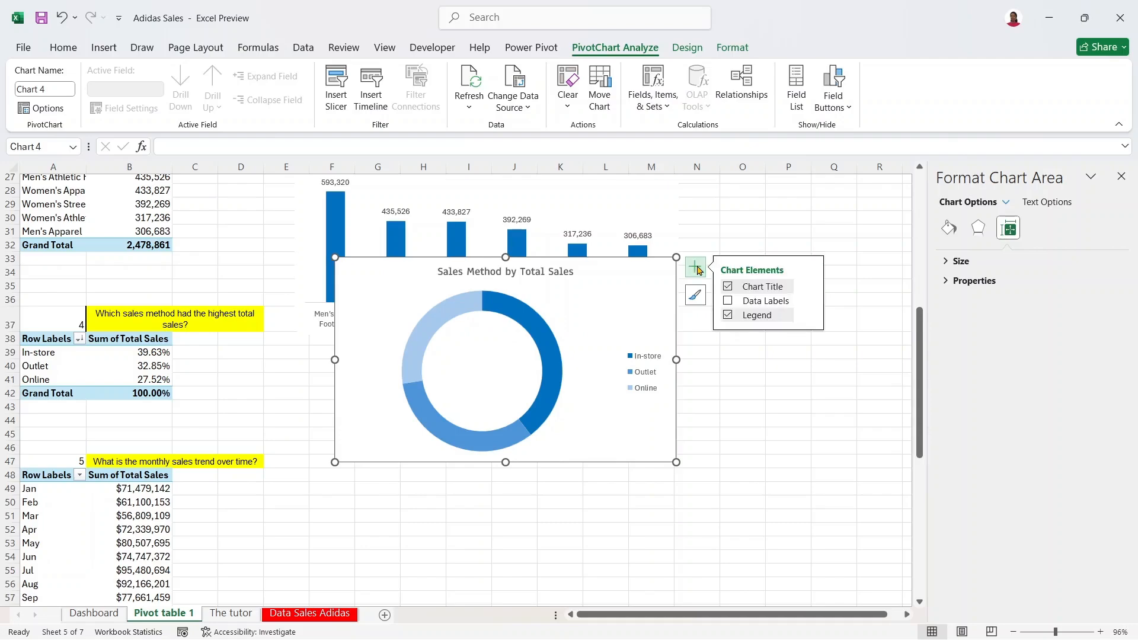
left_click(728, 302)
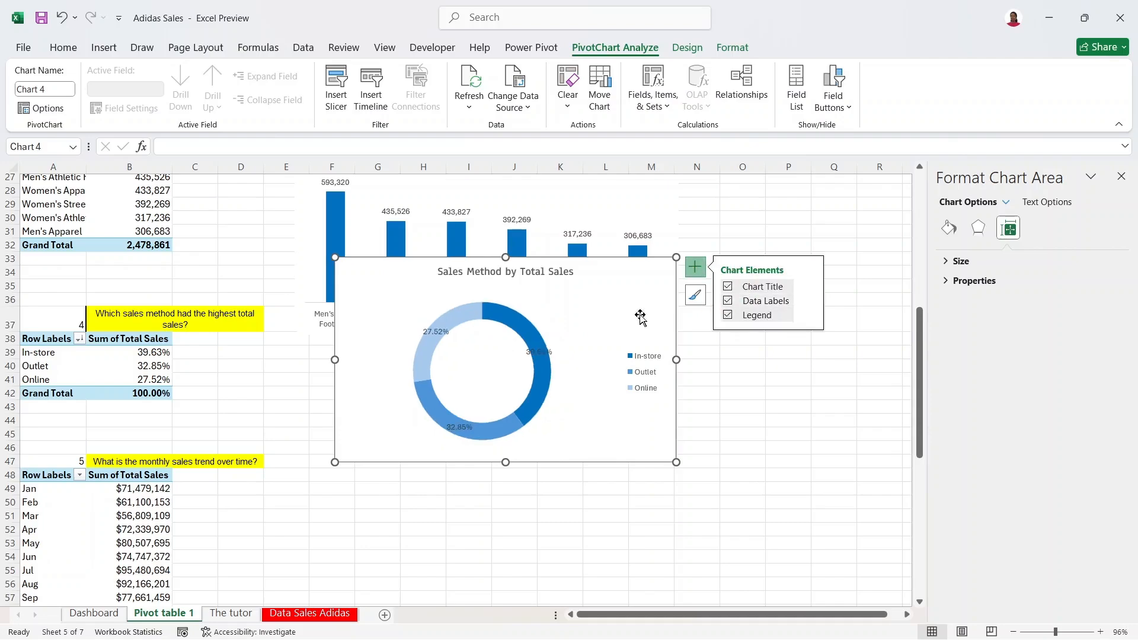
left_click(811, 301)
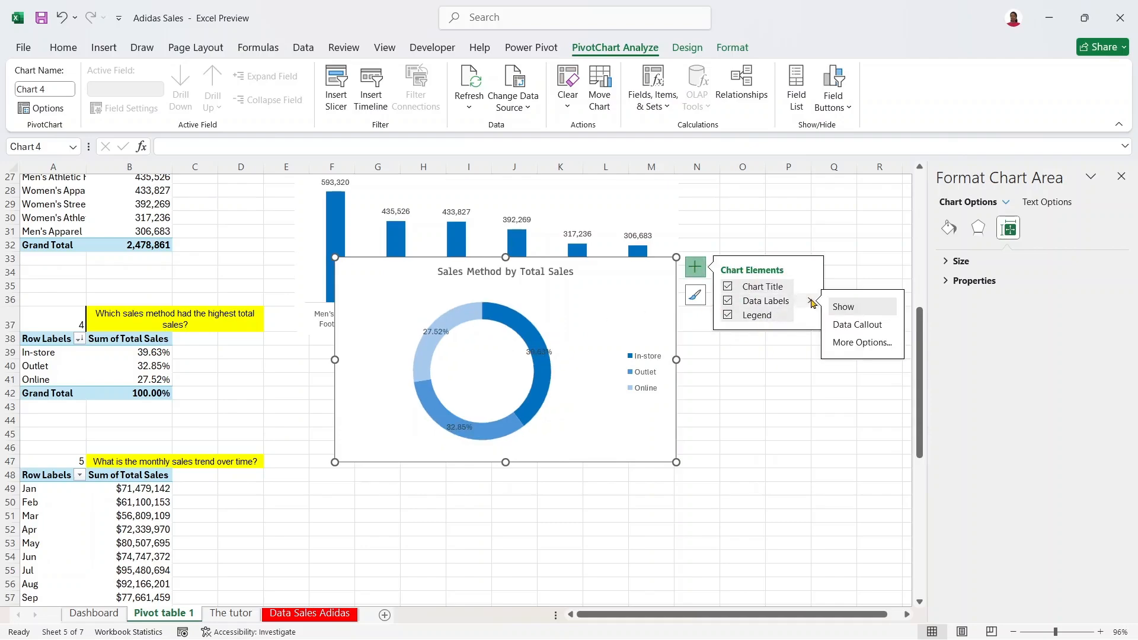
left_click(809, 302)
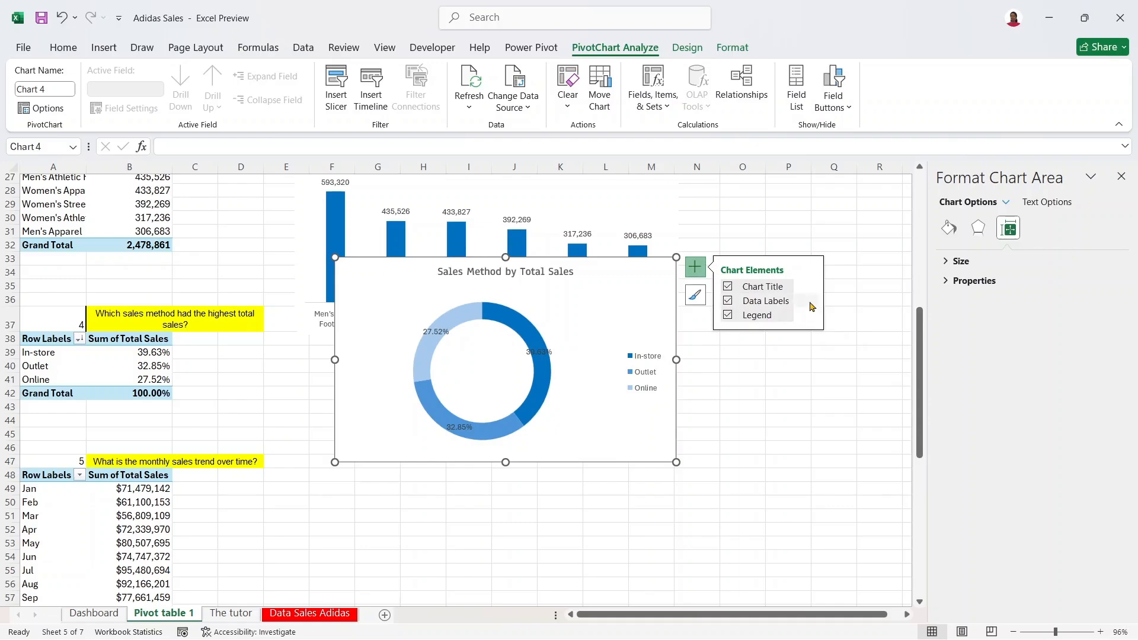
left_click(810, 301)
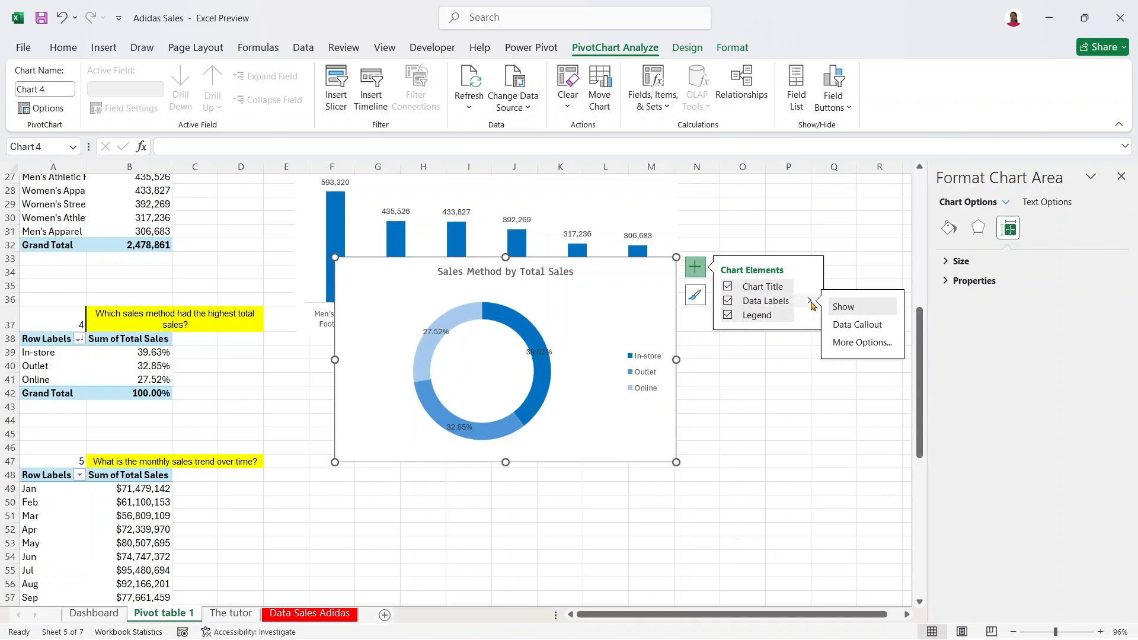
left_click(859, 327)
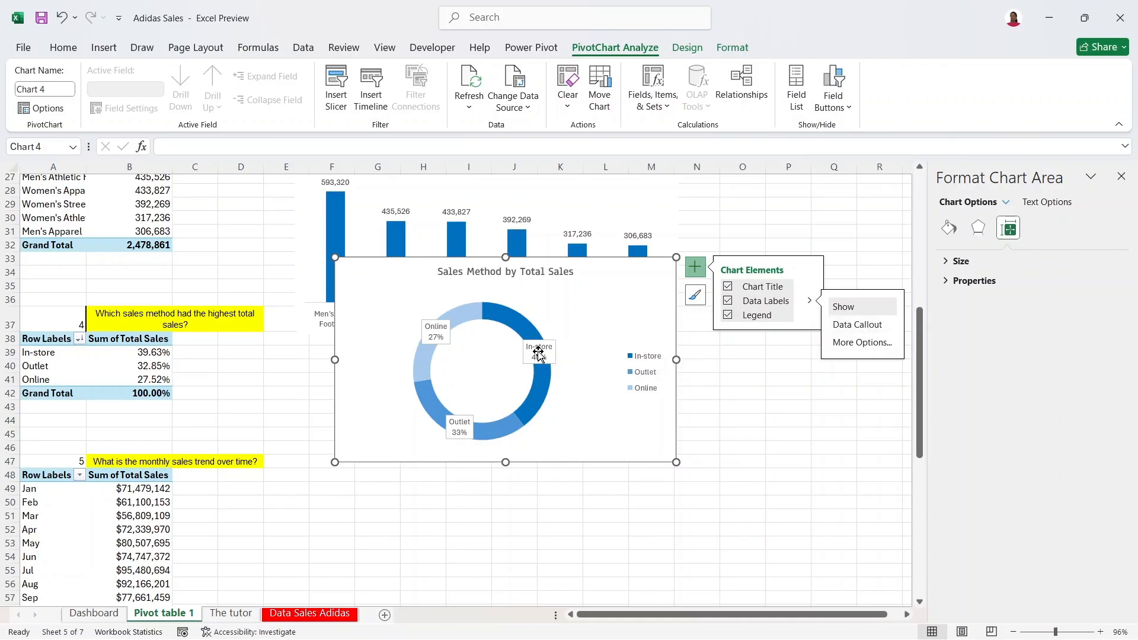
Step: Move the In-store, Online and Outlet labels outside the ring, then select all labels
left_click(539, 354)
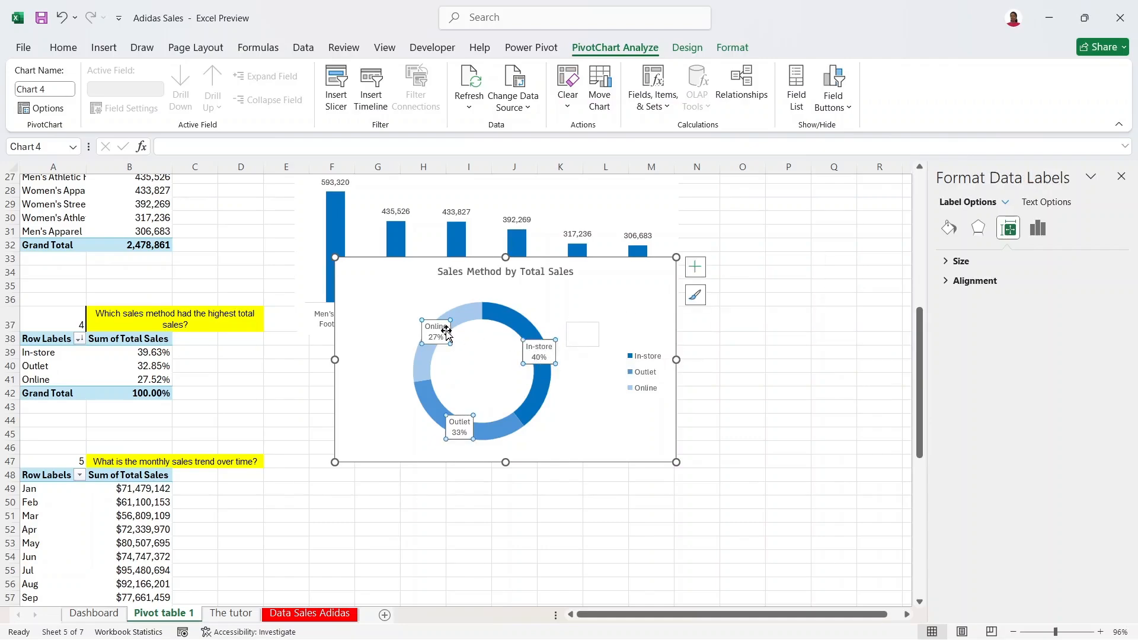
left_click(417, 329)
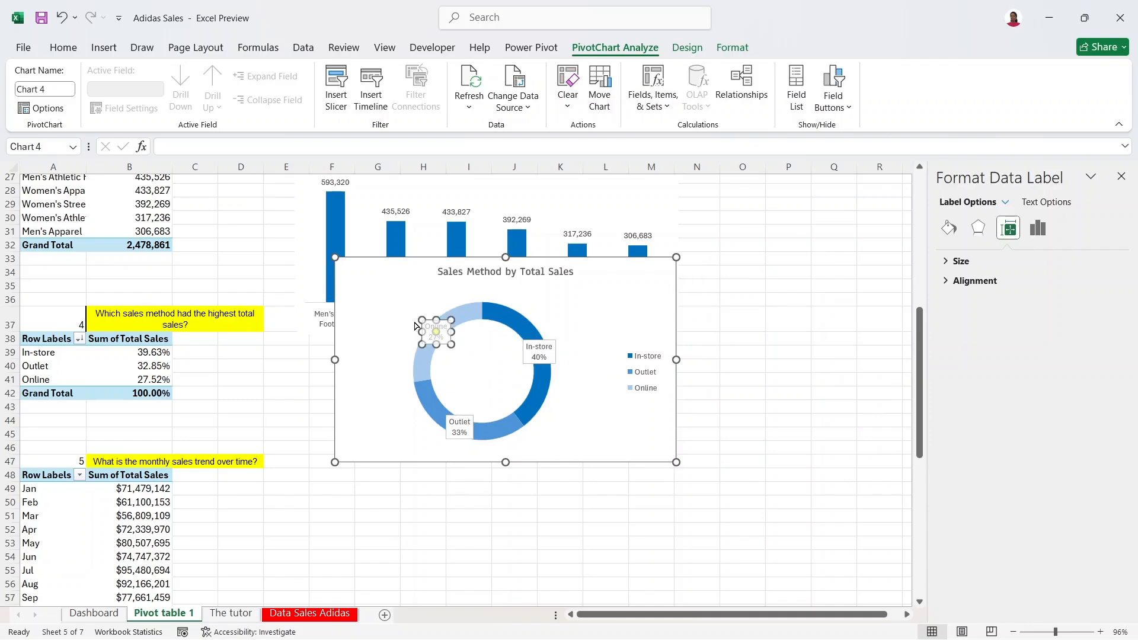
left_click_drag(411, 312, 390, 317)
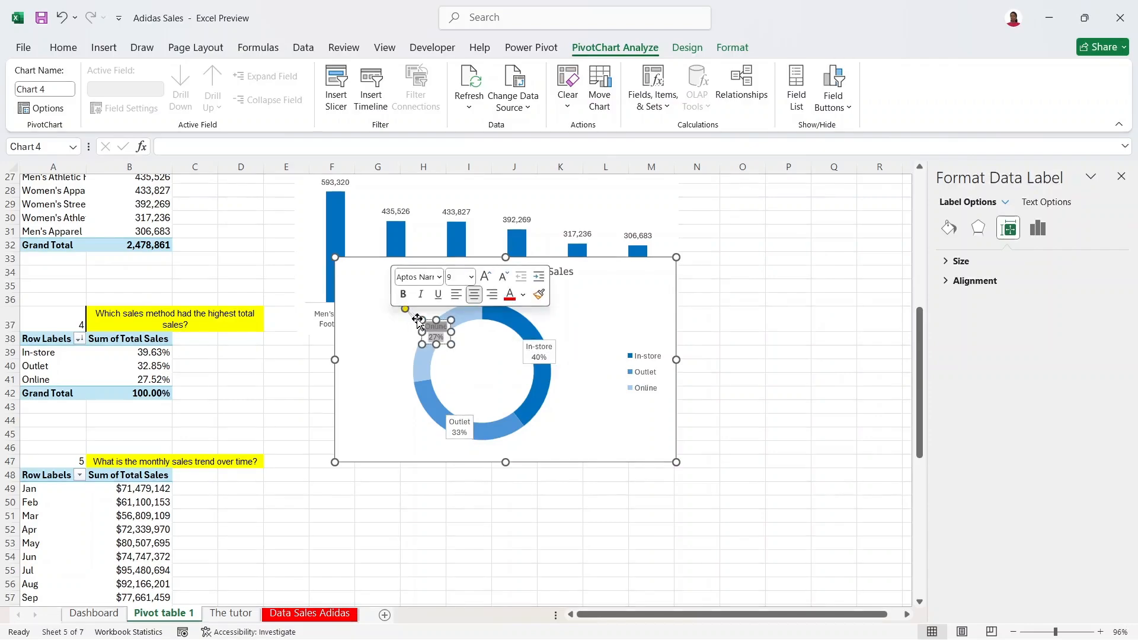
left_click(63, 26)
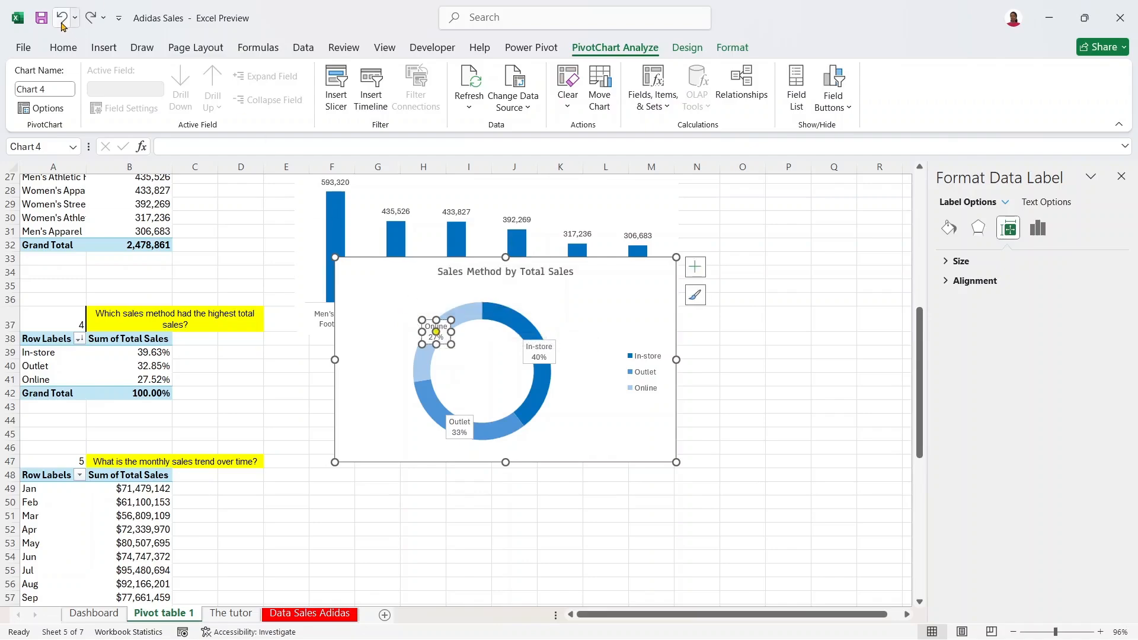
left_click(545, 349)
left_click_drag(545, 338, 581, 325)
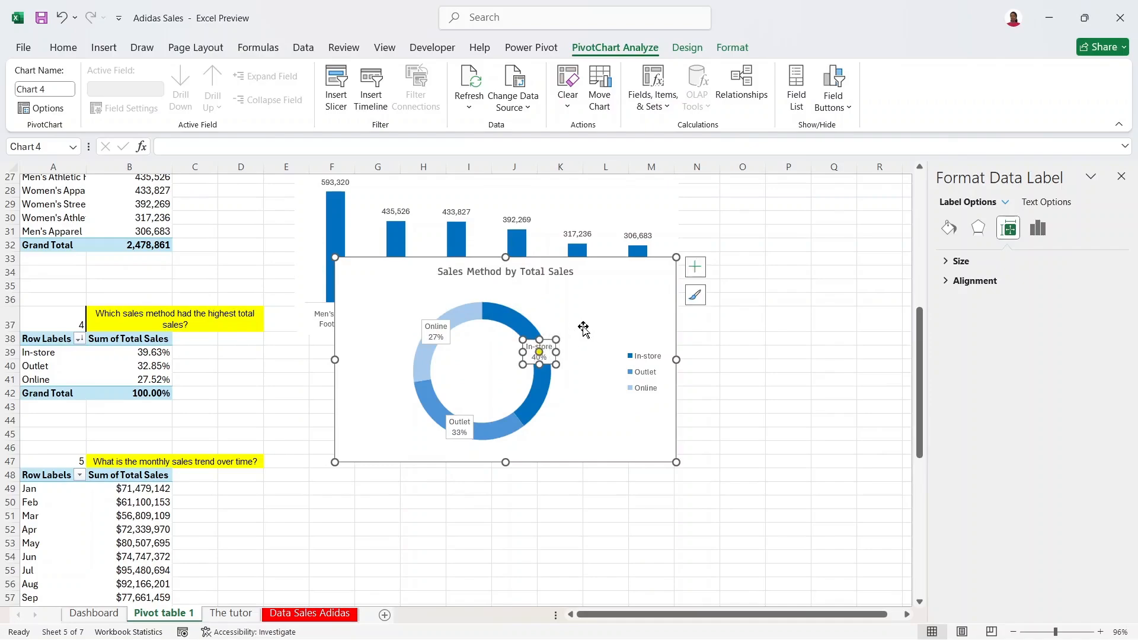
left_click(436, 330)
left_click_drag(442, 321, 407, 308)
left_click(453, 425)
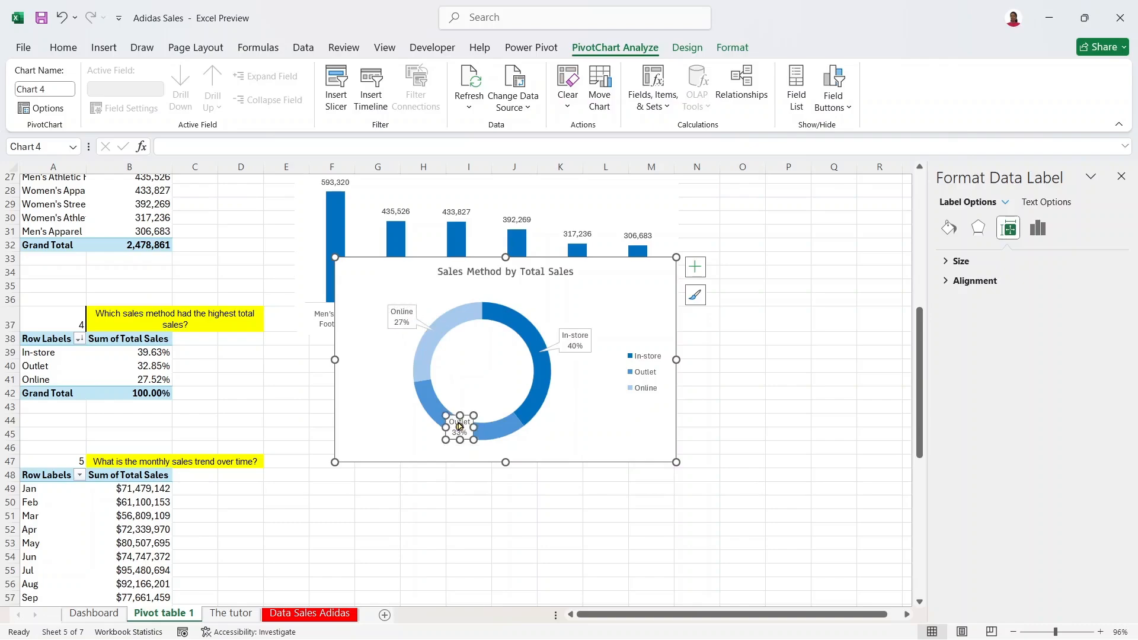
left_click_drag(465, 415, 423, 422)
left_click(581, 374)
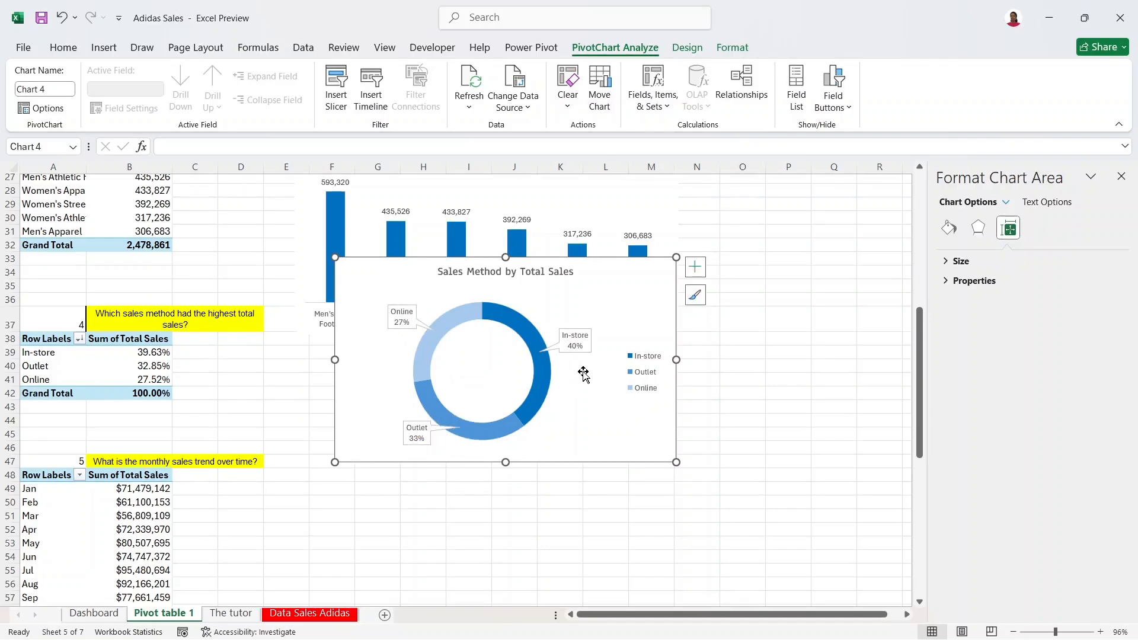
left_click(578, 339)
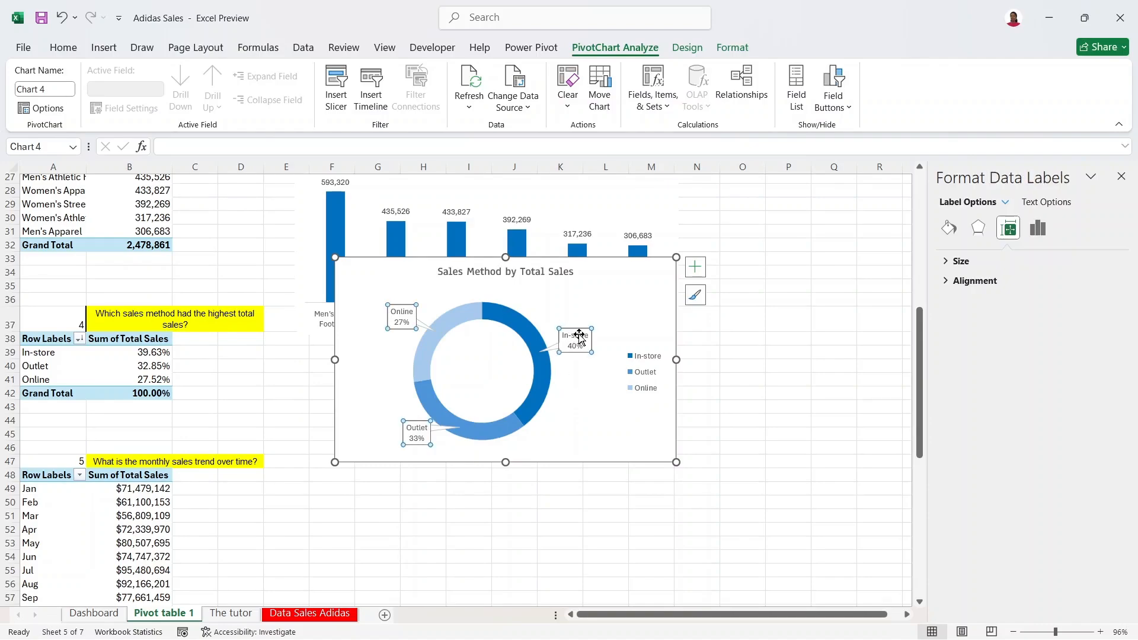
Step: Give the data labels no border and a light solid fill
left_click(951, 228)
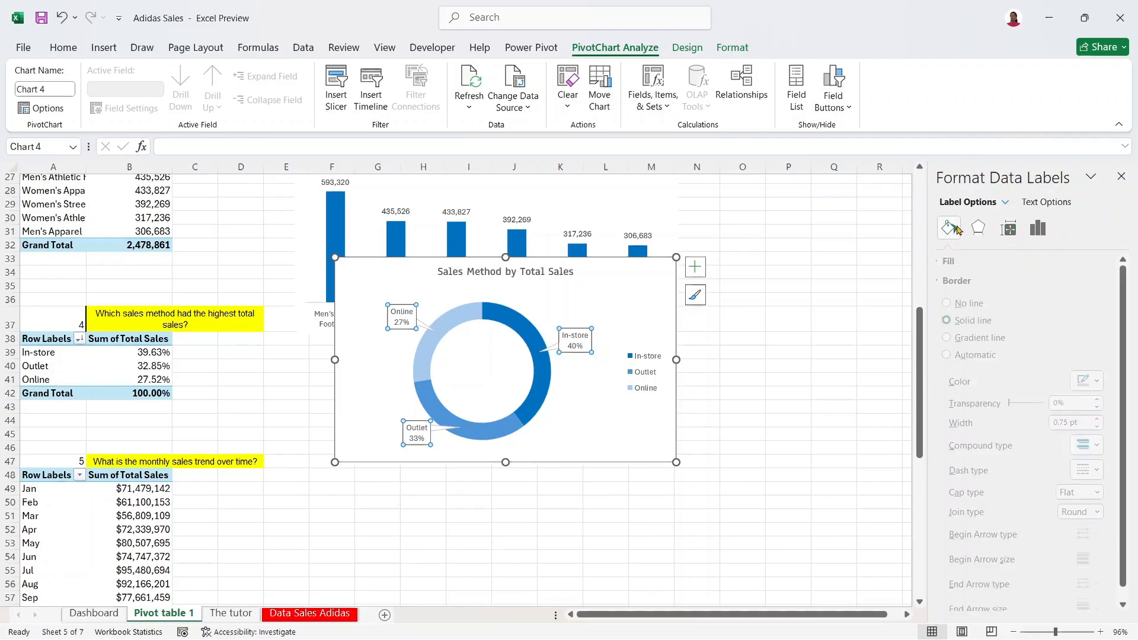
left_click(958, 304)
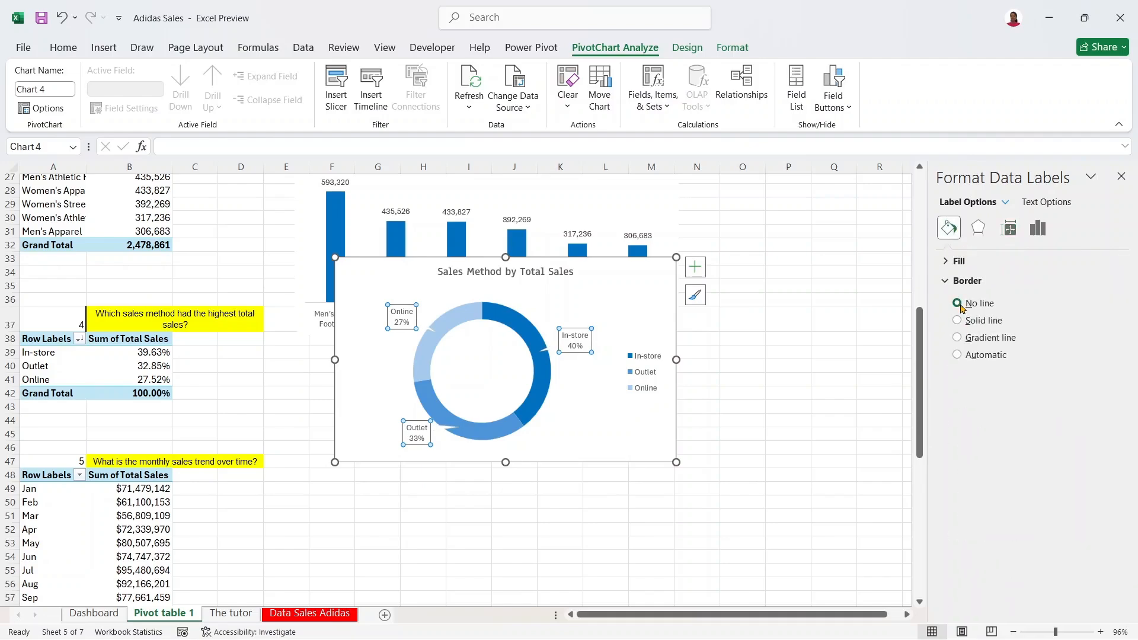
left_click(956, 281)
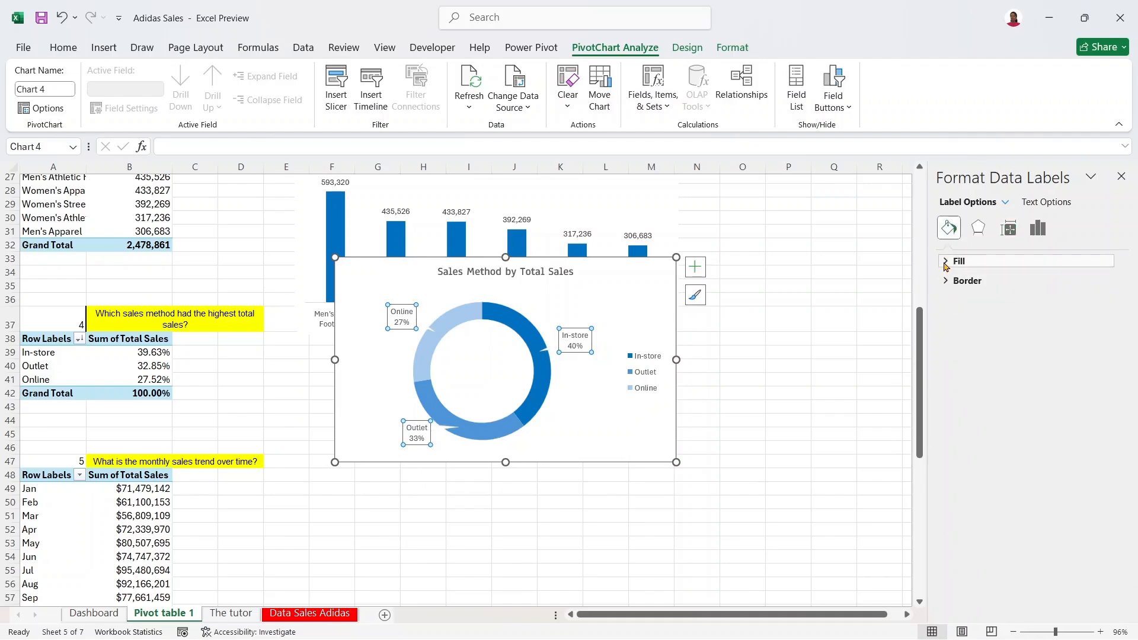
left_click(946, 261)
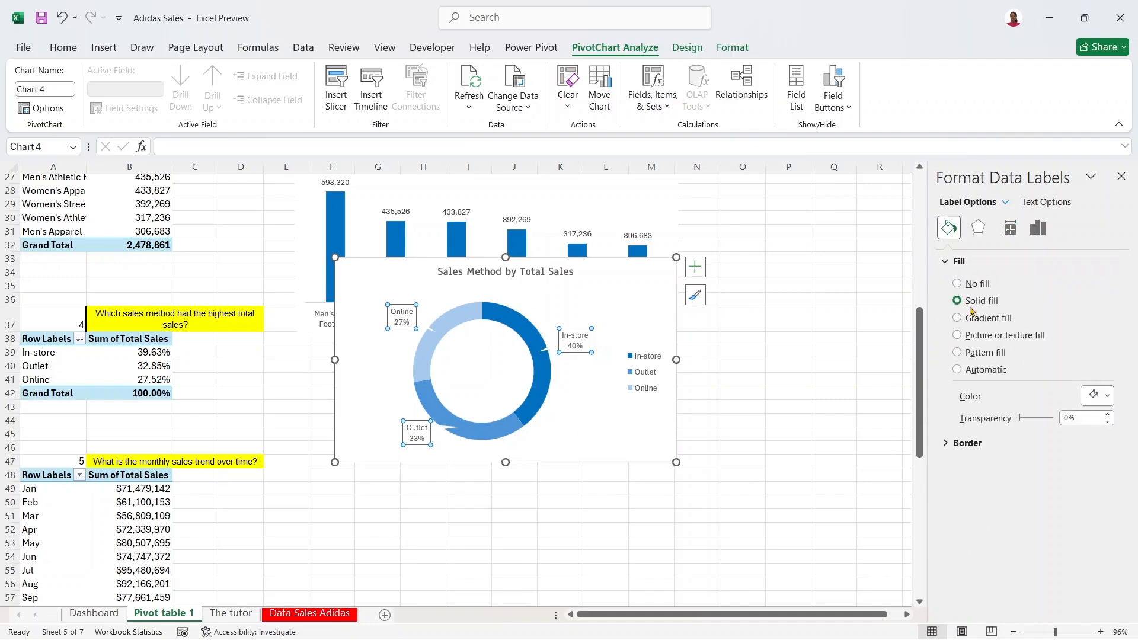
left_click(1100, 396)
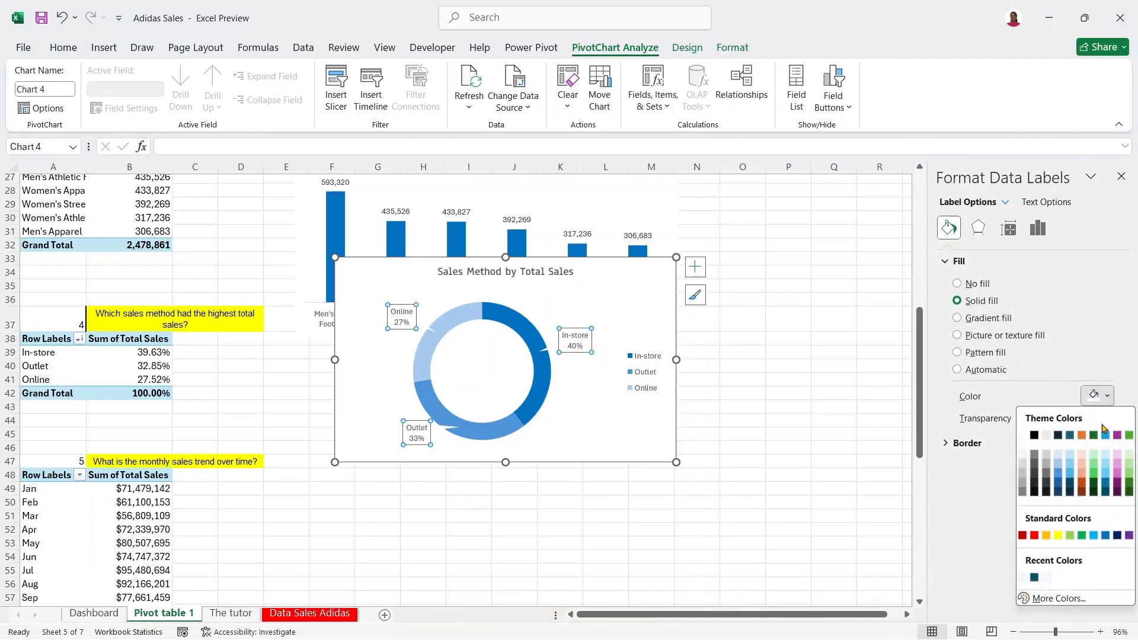
left_click(1058, 456)
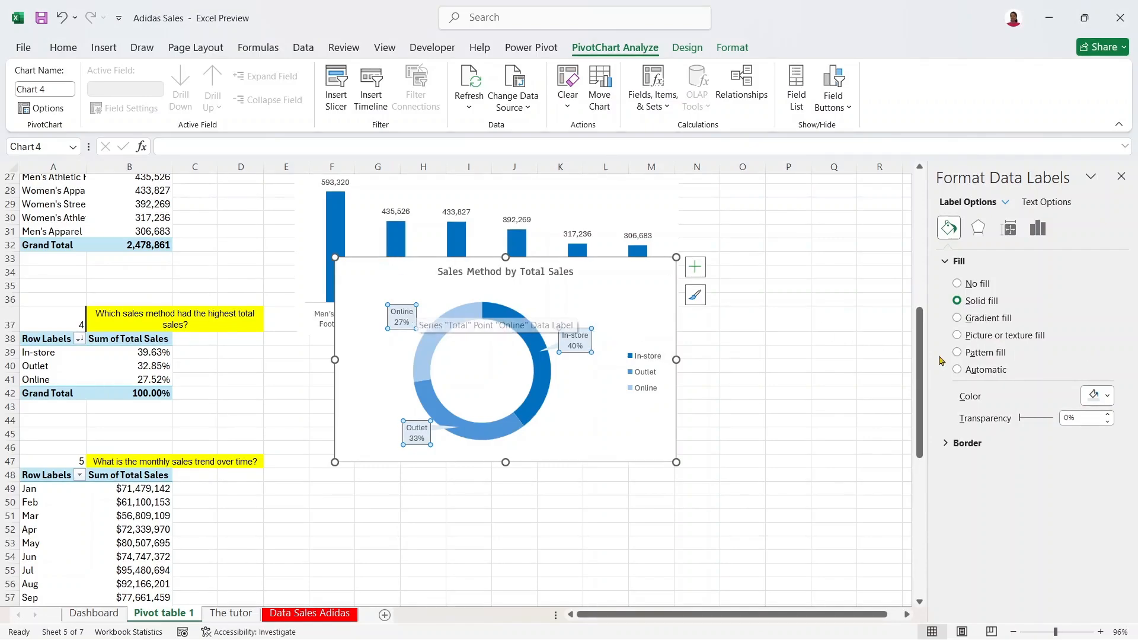
Step: Set the data labels' font to Anaheim, keeping them borderless
left_click(63, 48)
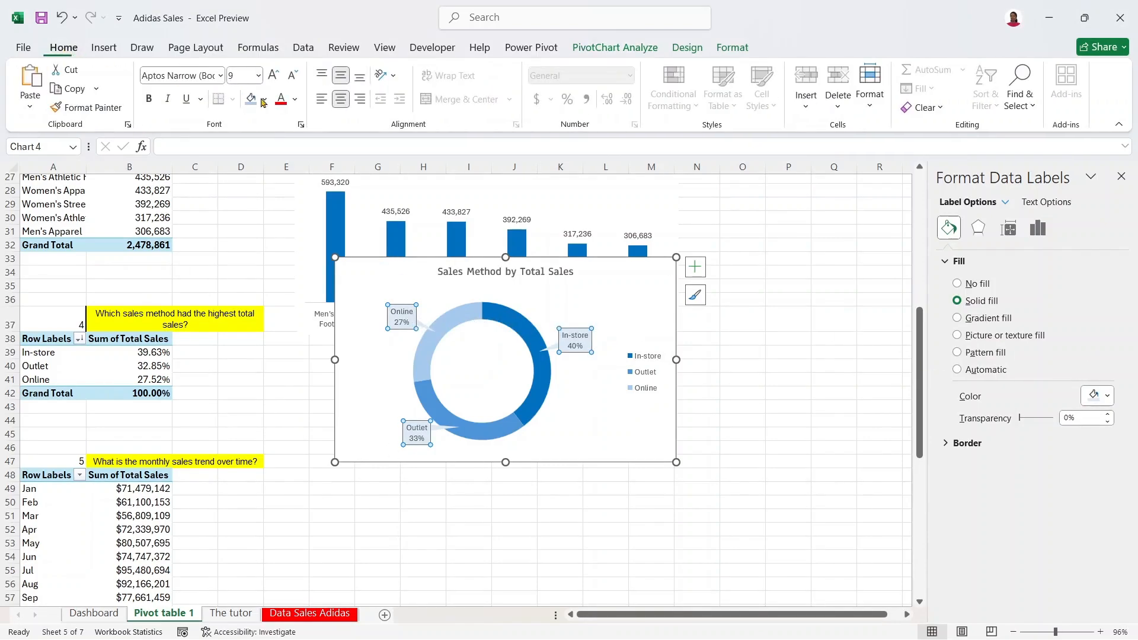
left_click(220, 75)
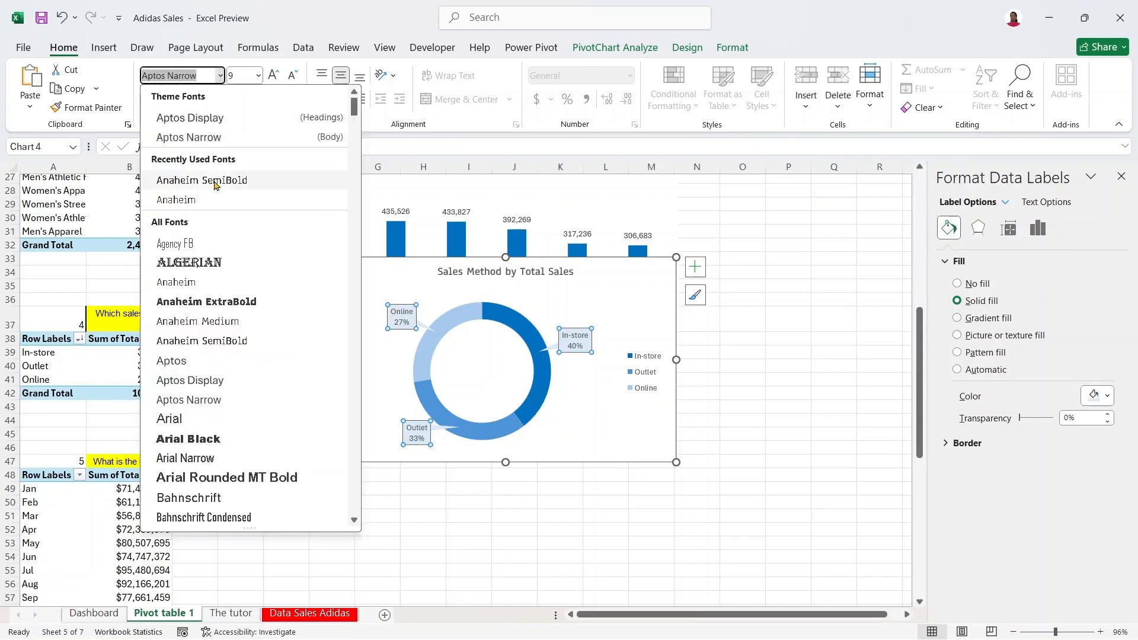
left_click(200, 199)
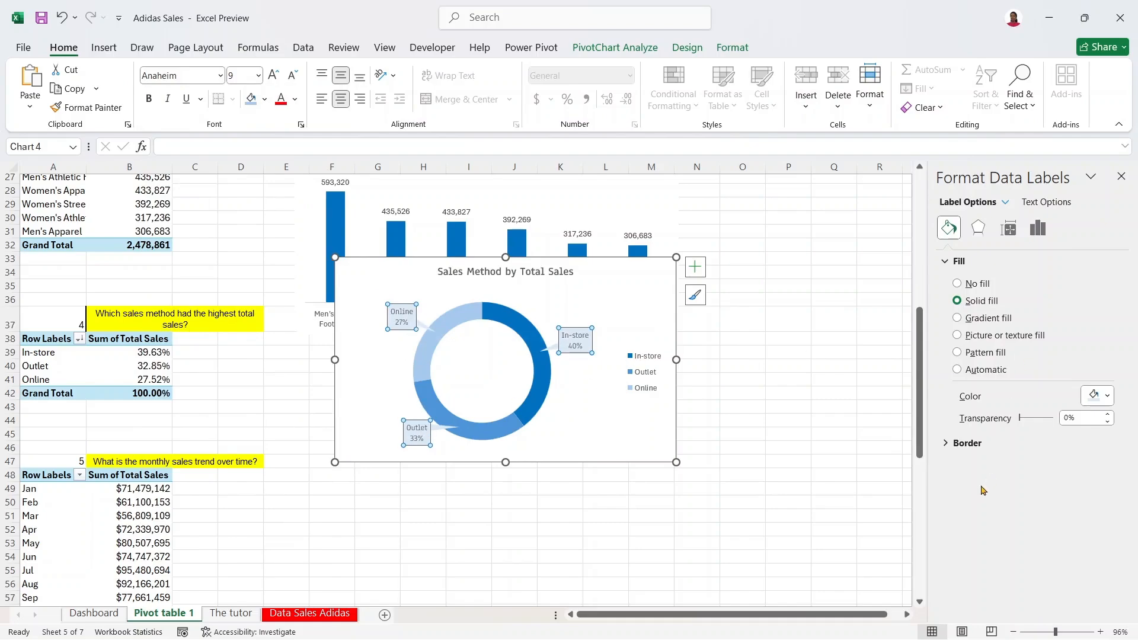
left_click(960, 446)
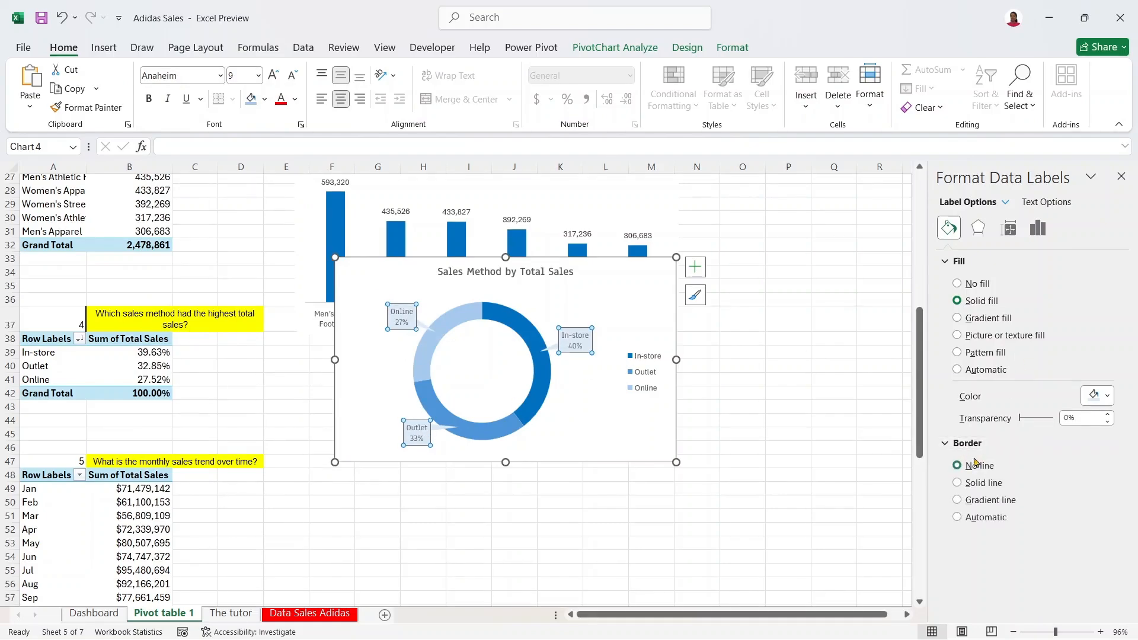
left_click(958, 482)
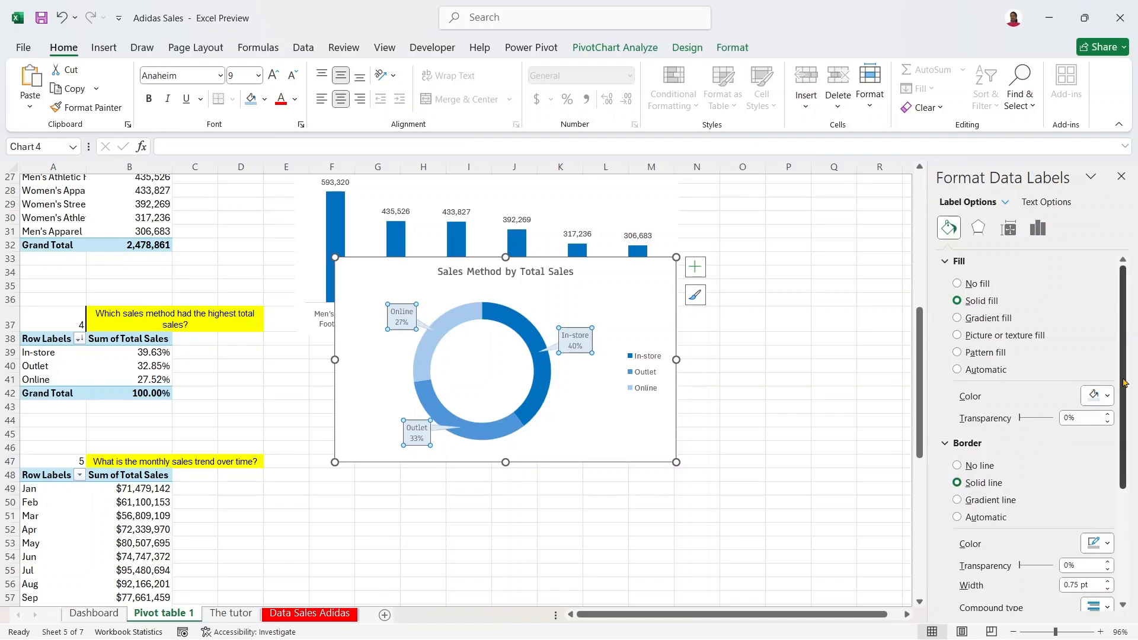
scroll(1126, 533, "down", 3)
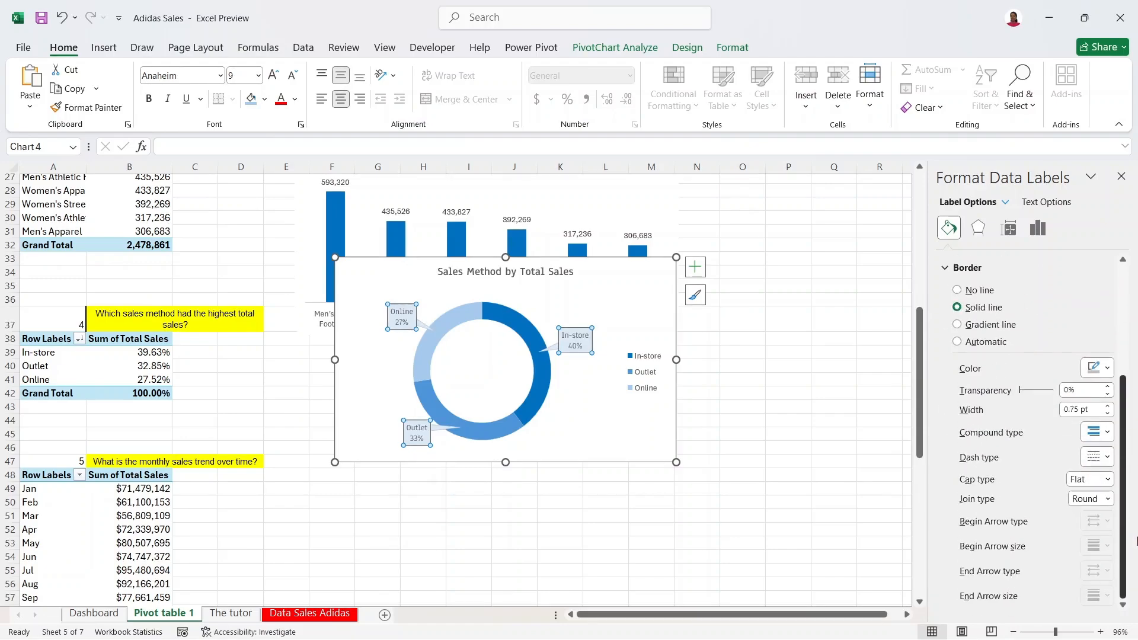
scroll(1130, 500, "up", 3)
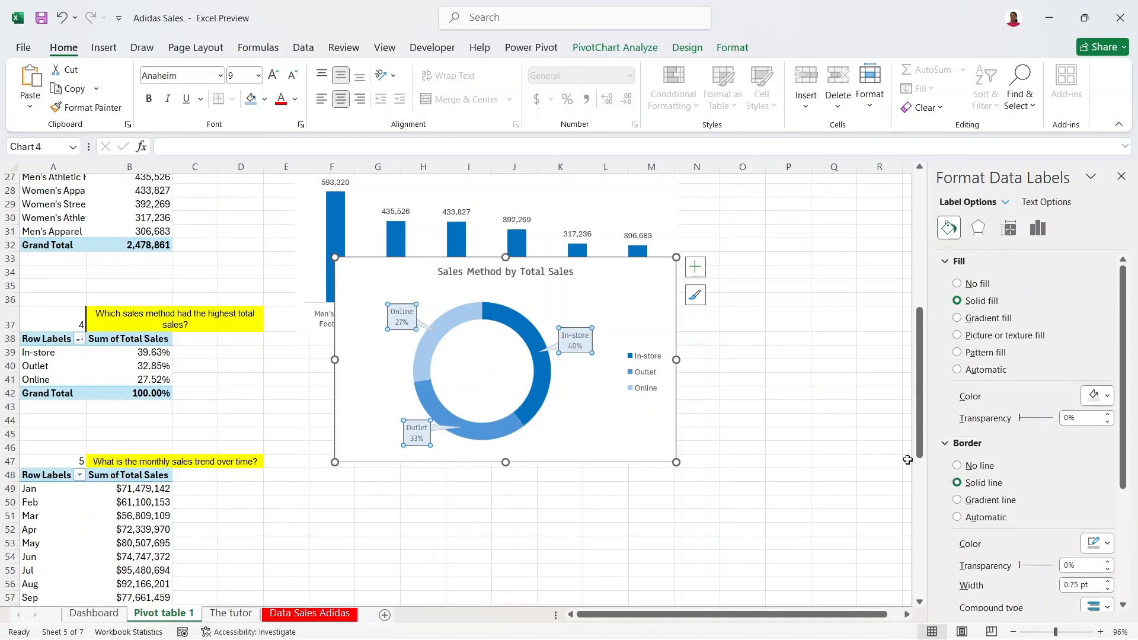
left_click(970, 468)
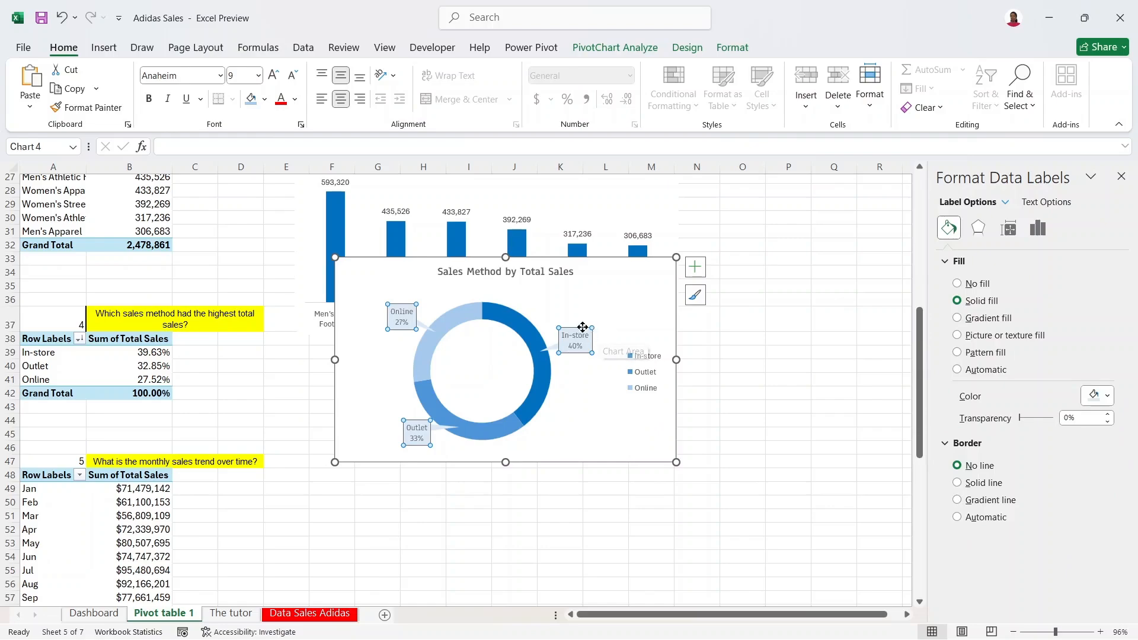
left_click(737, 338)
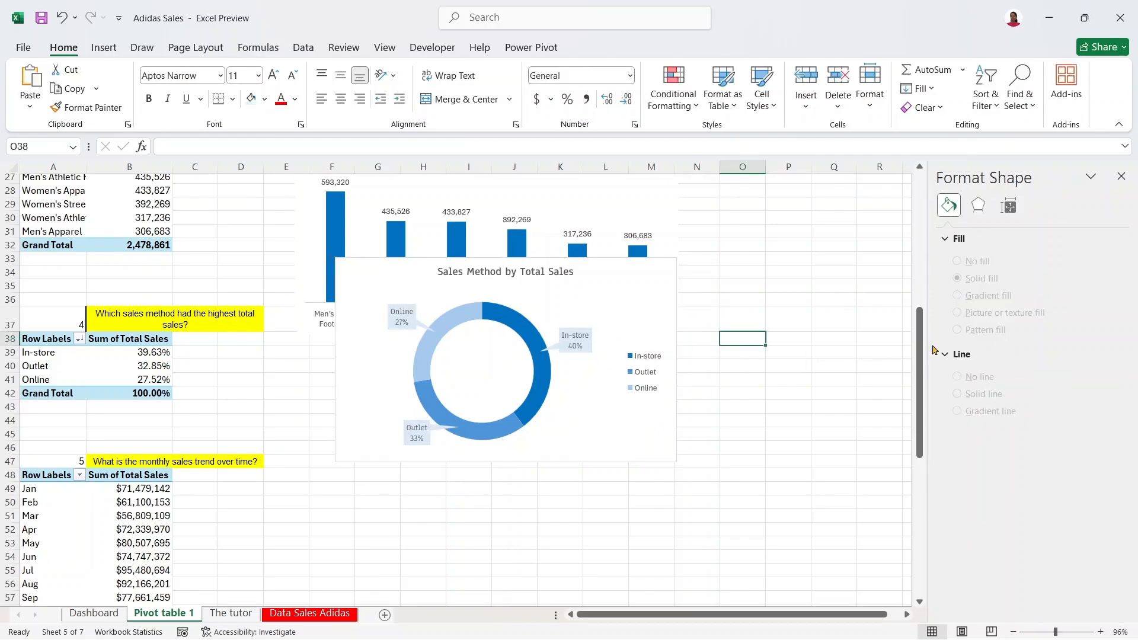
Step: Select a cell in the monthly sales trend pivot table and switch to Insert
left_click_drag(922, 350, 848, 395)
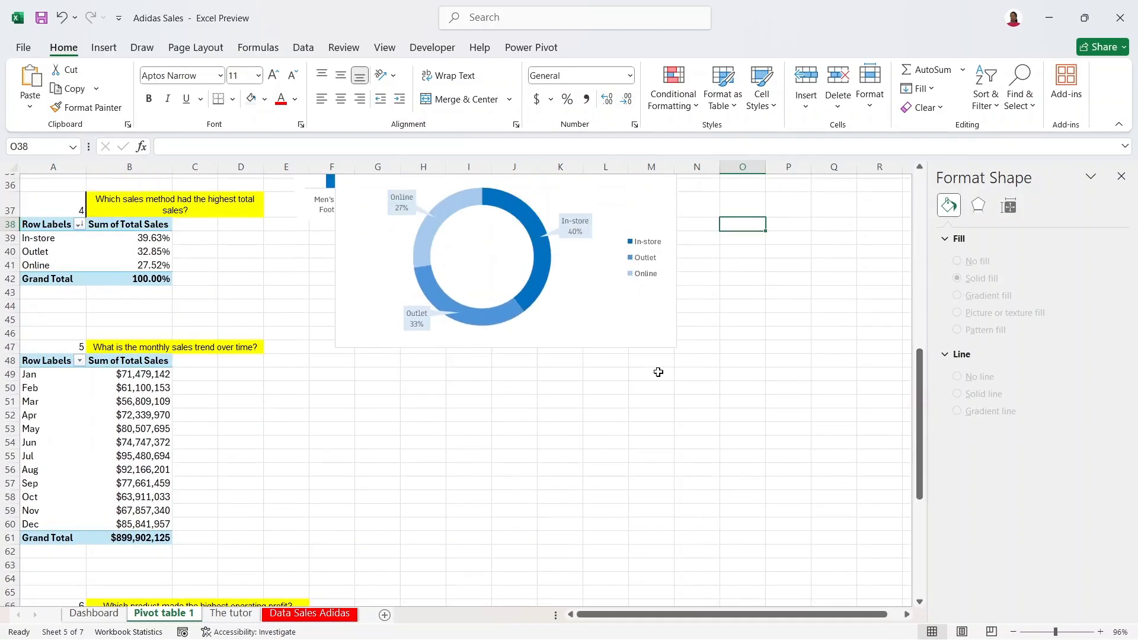
left_click(92, 427)
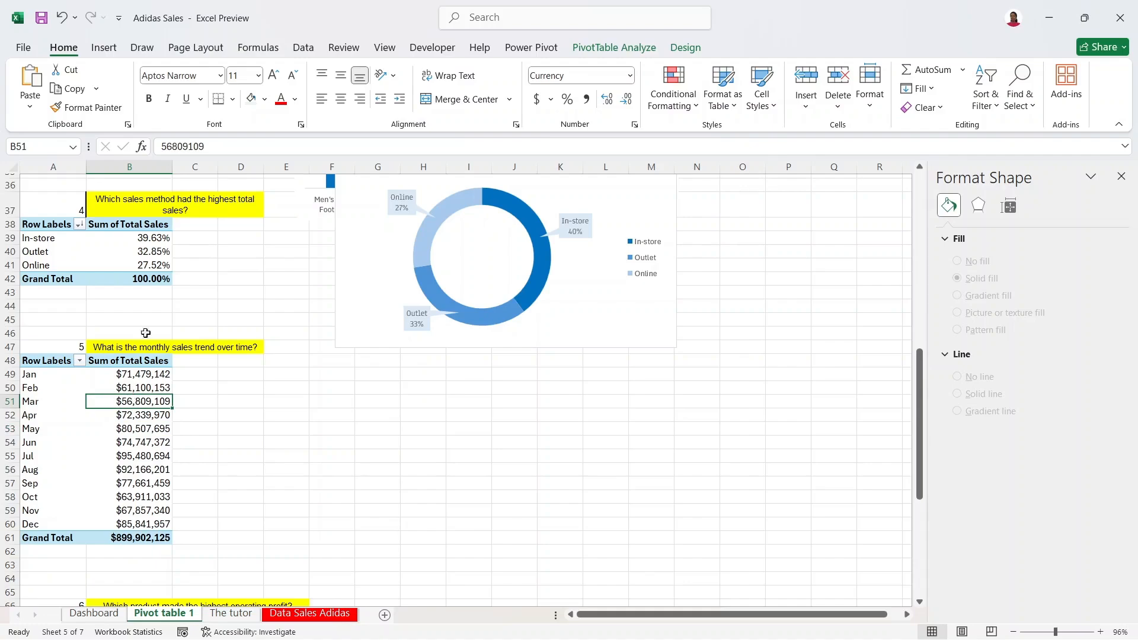
left_click(107, 45)
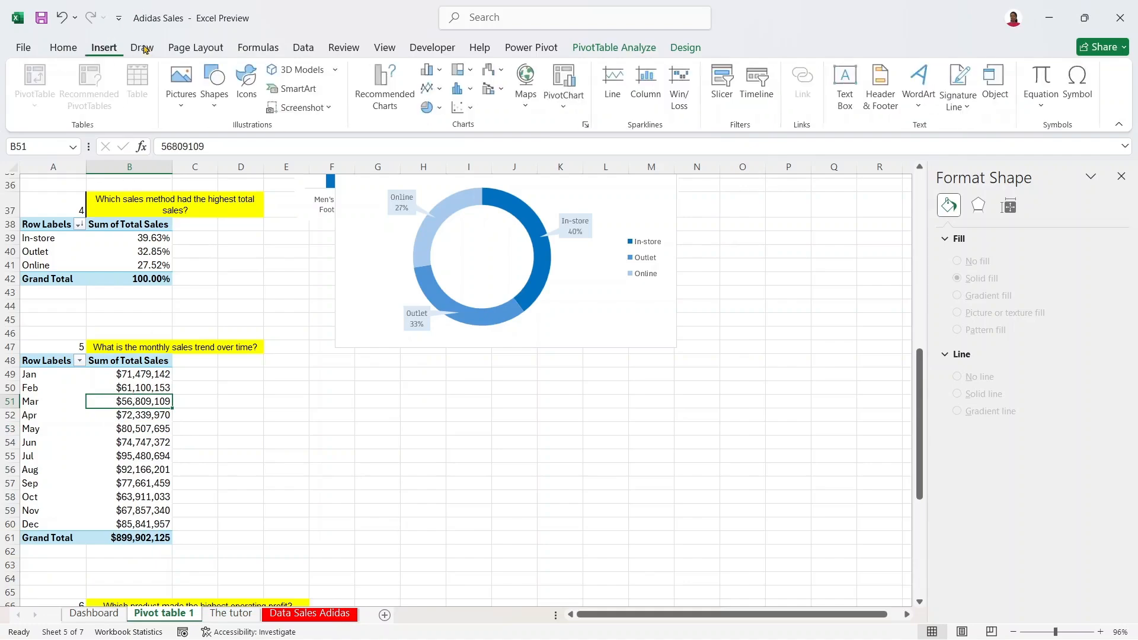
Step: Insert a line PivotChart of monthly sales below the donut chart and hide all its field buttons
left_click(385, 80)
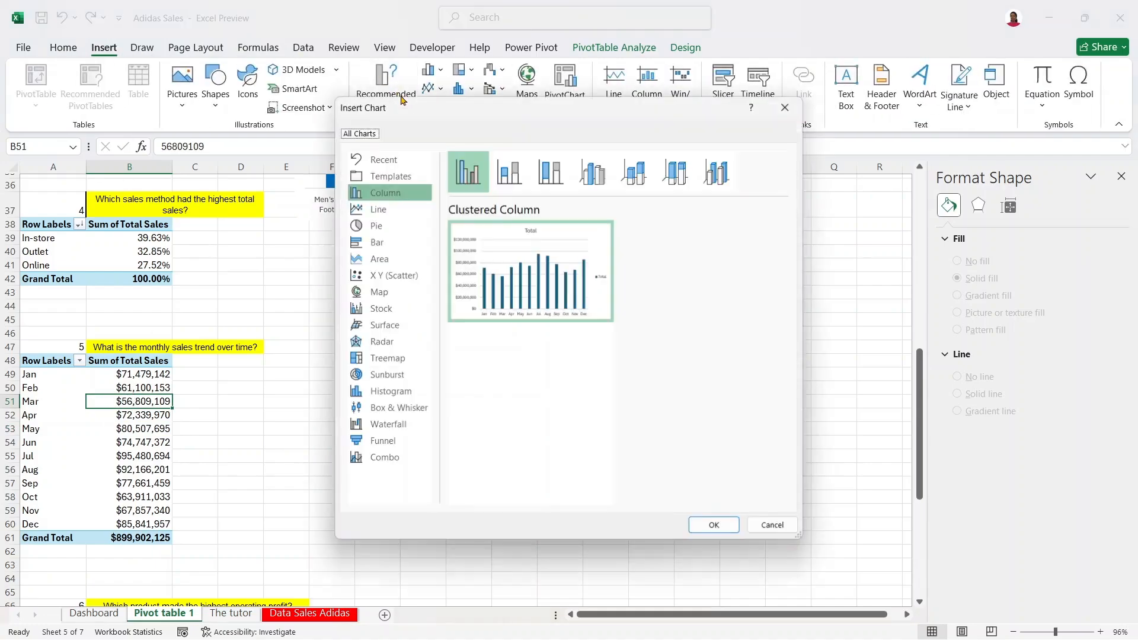
left_click(388, 208)
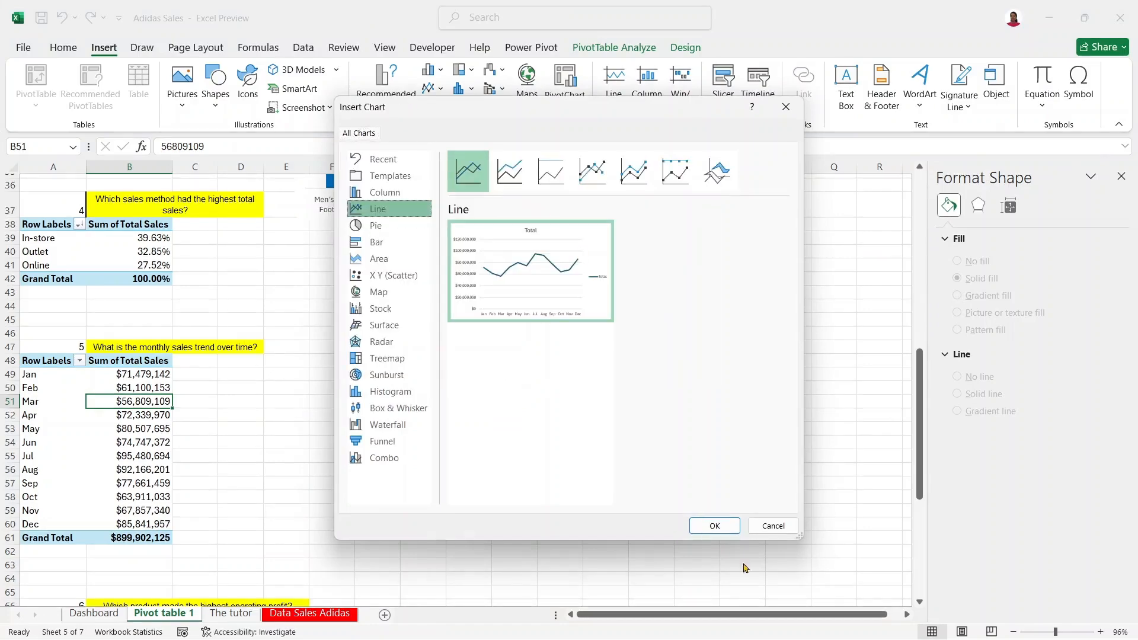
left_click(713, 523)
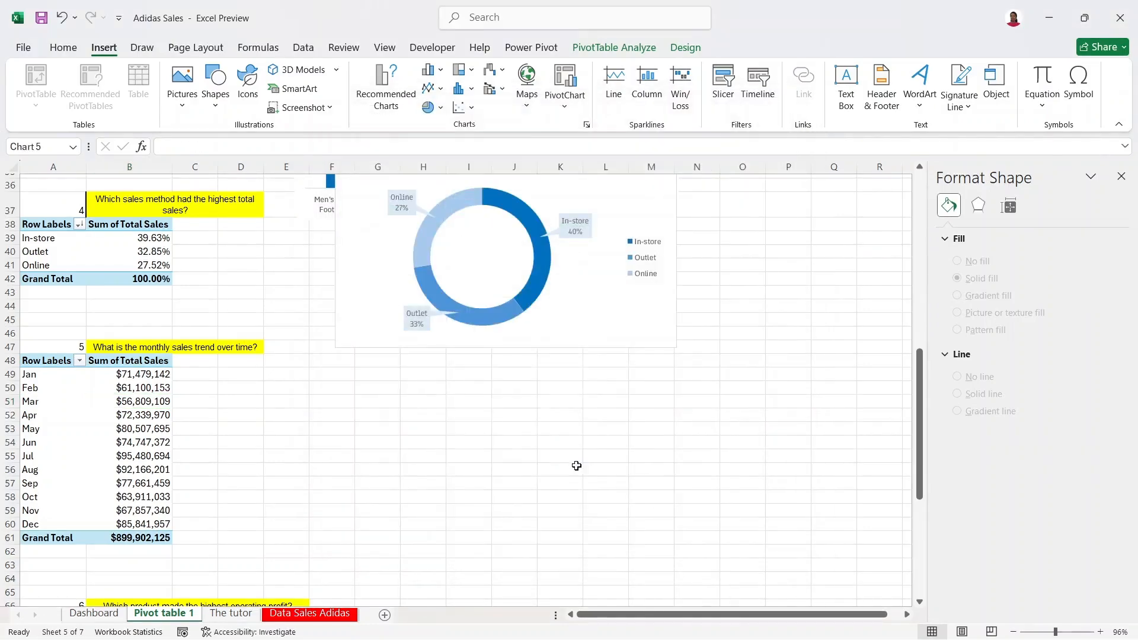
left_click_drag(380, 299, 448, 362)
right_click(404, 364)
left_click(450, 528)
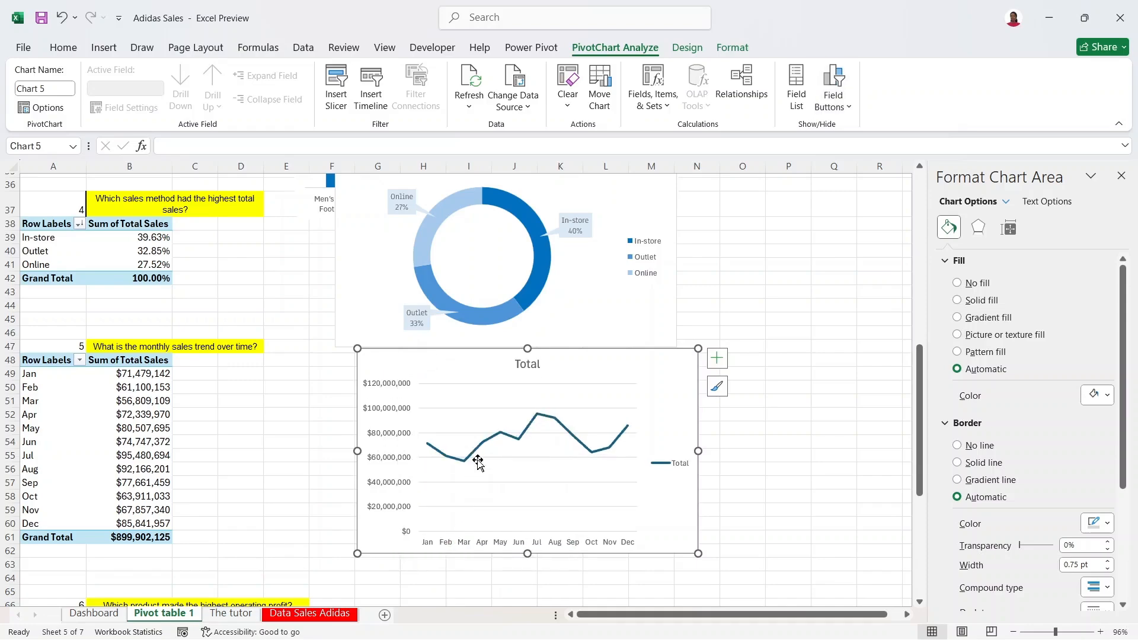
Step: Retitle the chart 'Monthly Sales Trend', decrease its font size and pick Anaheim SemiBold
left_click(525, 364)
double_click(526, 365)
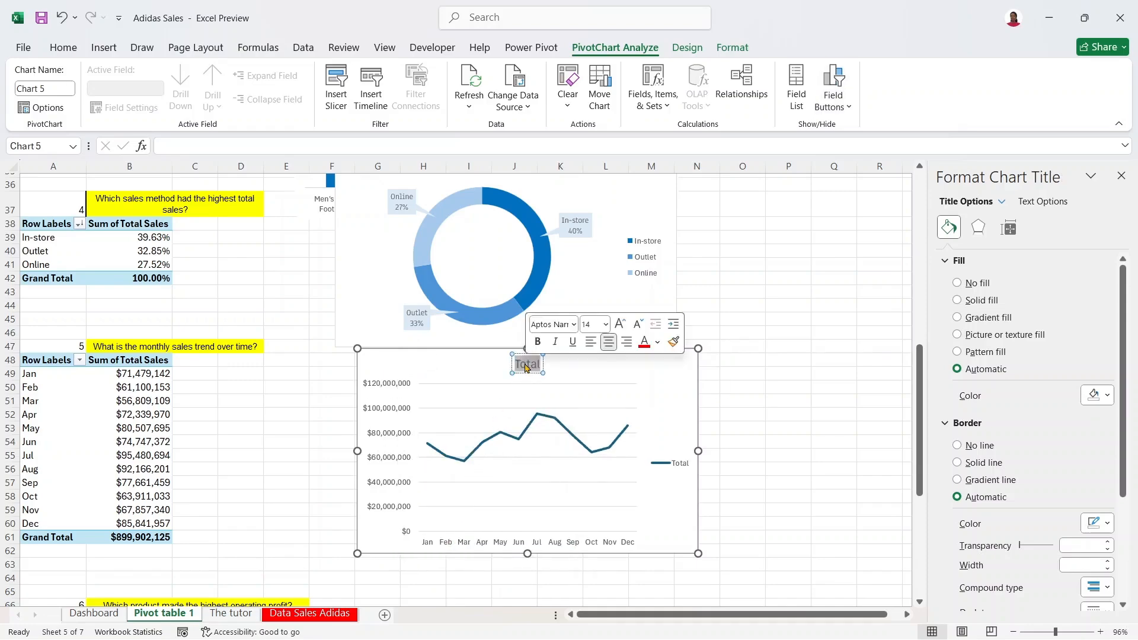
type("Mont")
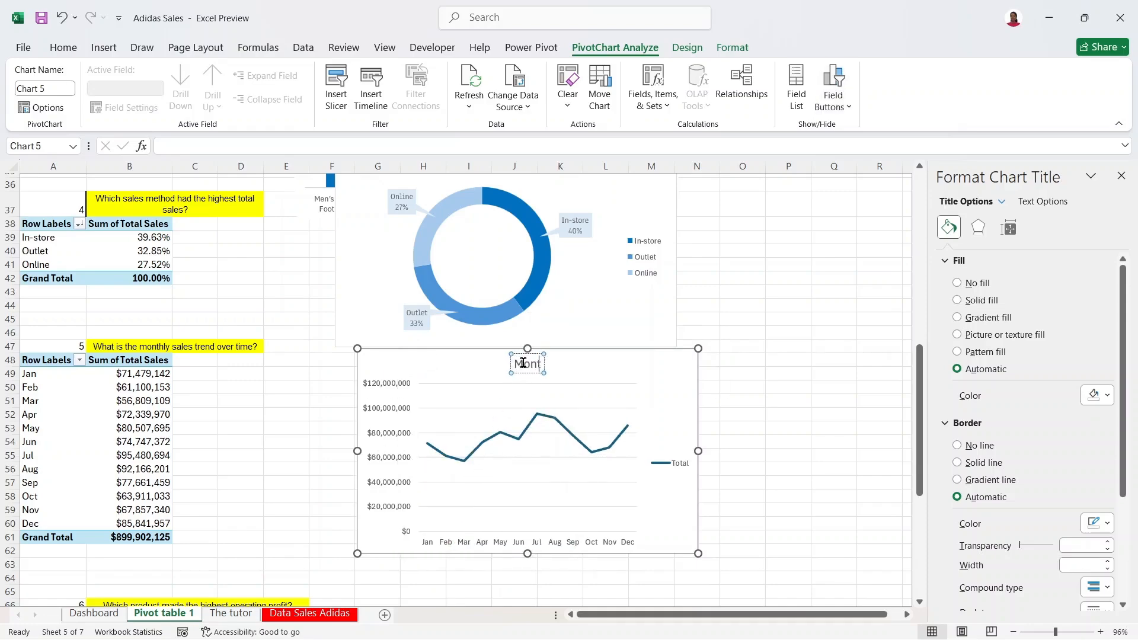
type("hly Sales")
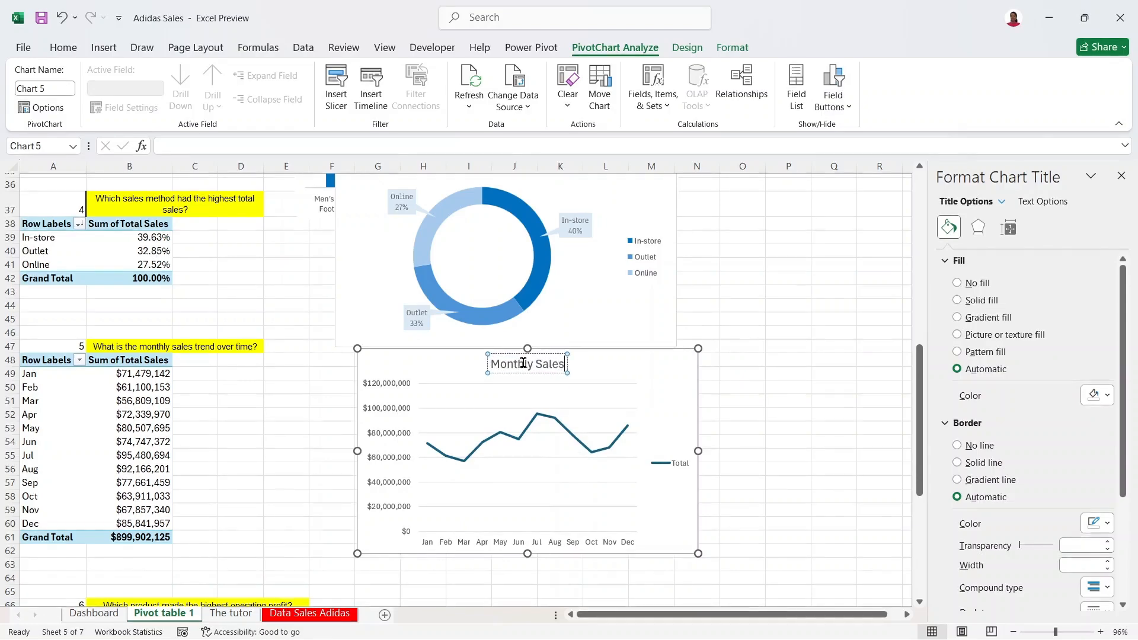
type(" Trend")
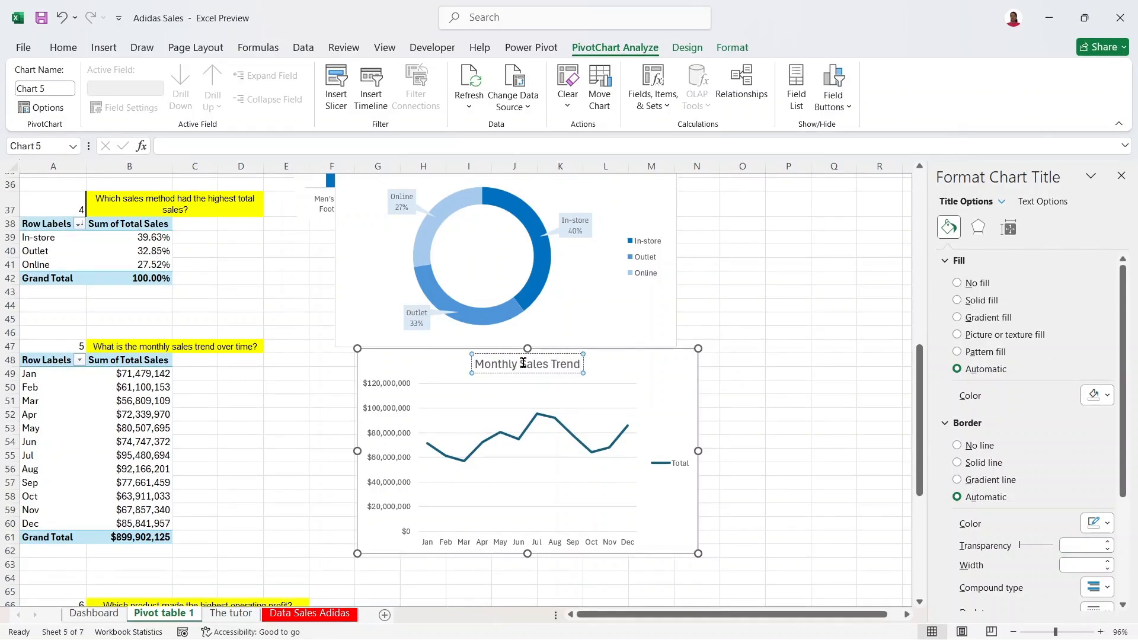
key("ctrl+a")
left_click(63, 47)
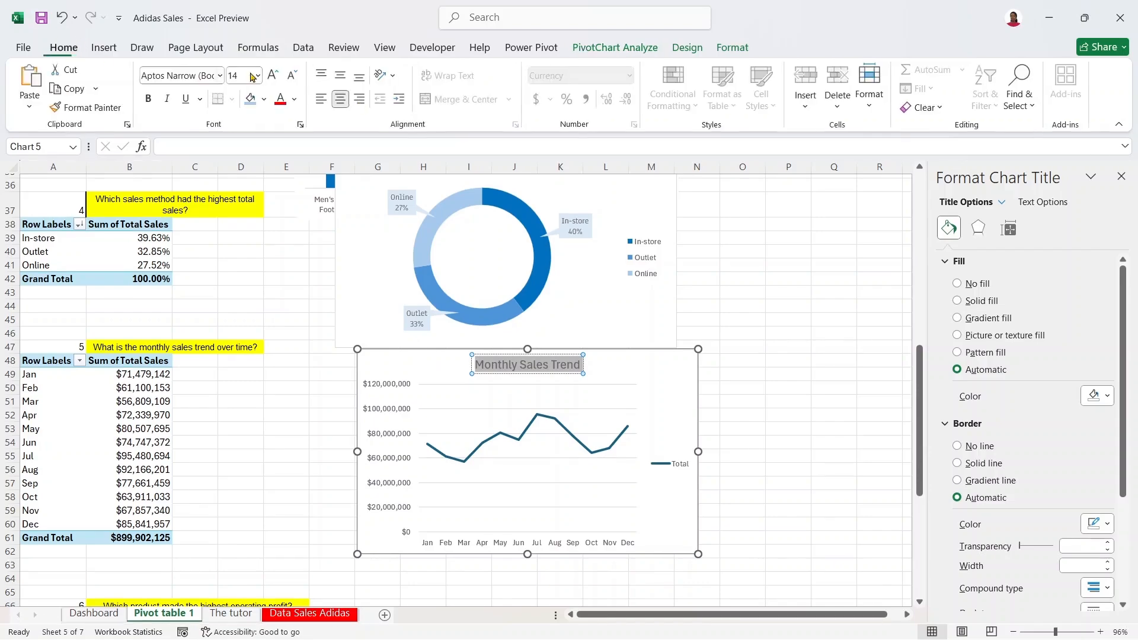
left_click(293, 77)
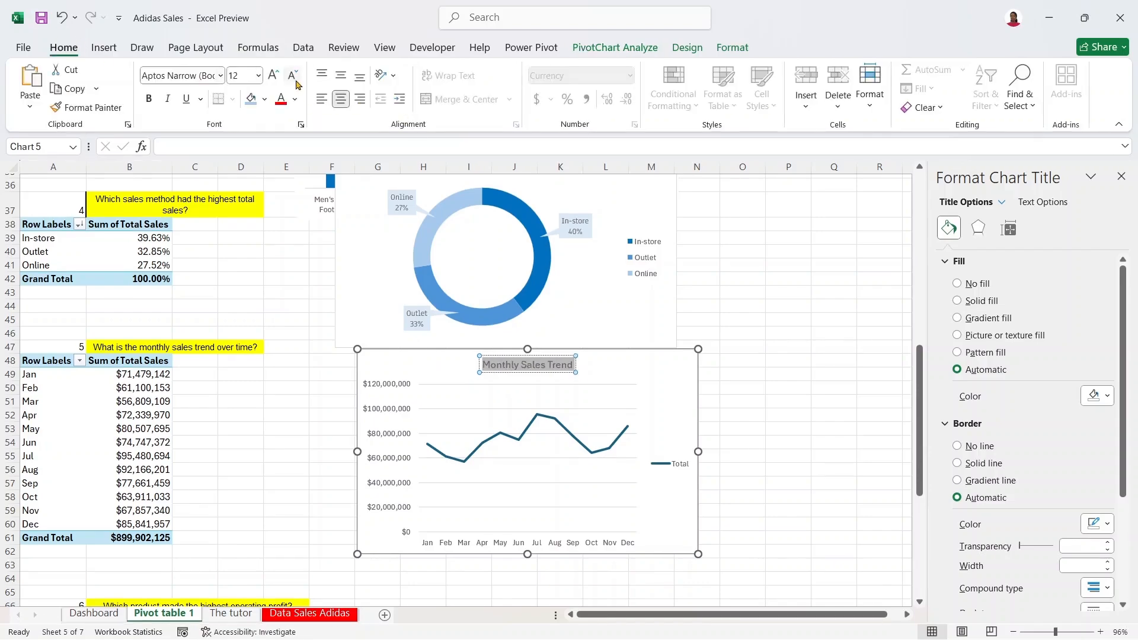
left_click(220, 75)
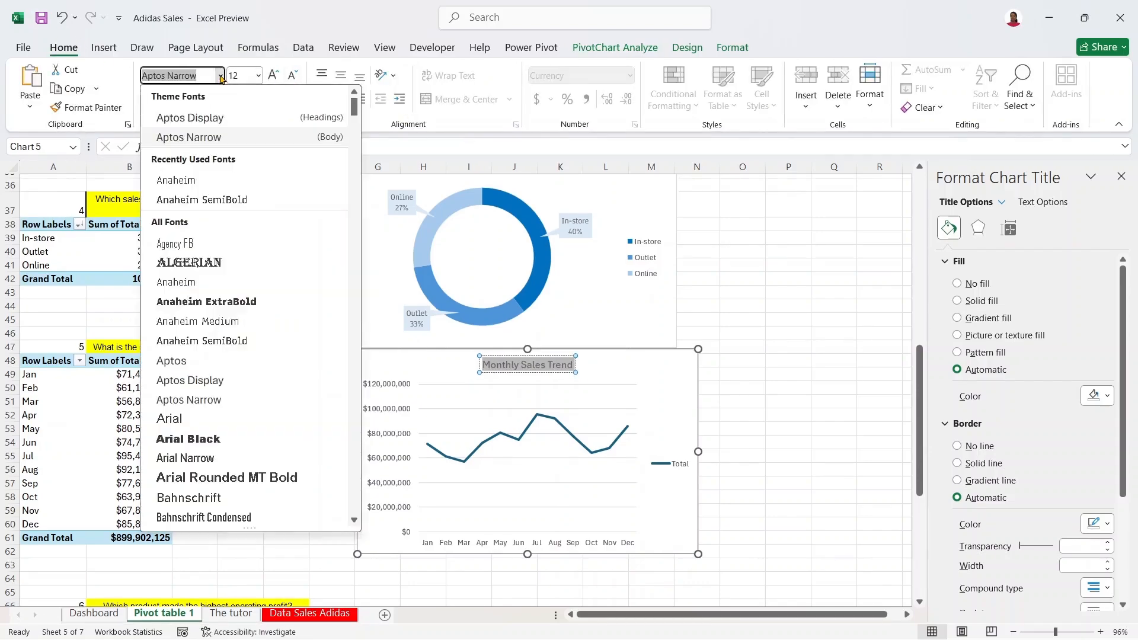
Step: Apply Anaheim SemiBold to the Monthly Sales Trend title, then delete the legend and vertical value axis
left_click(222, 200)
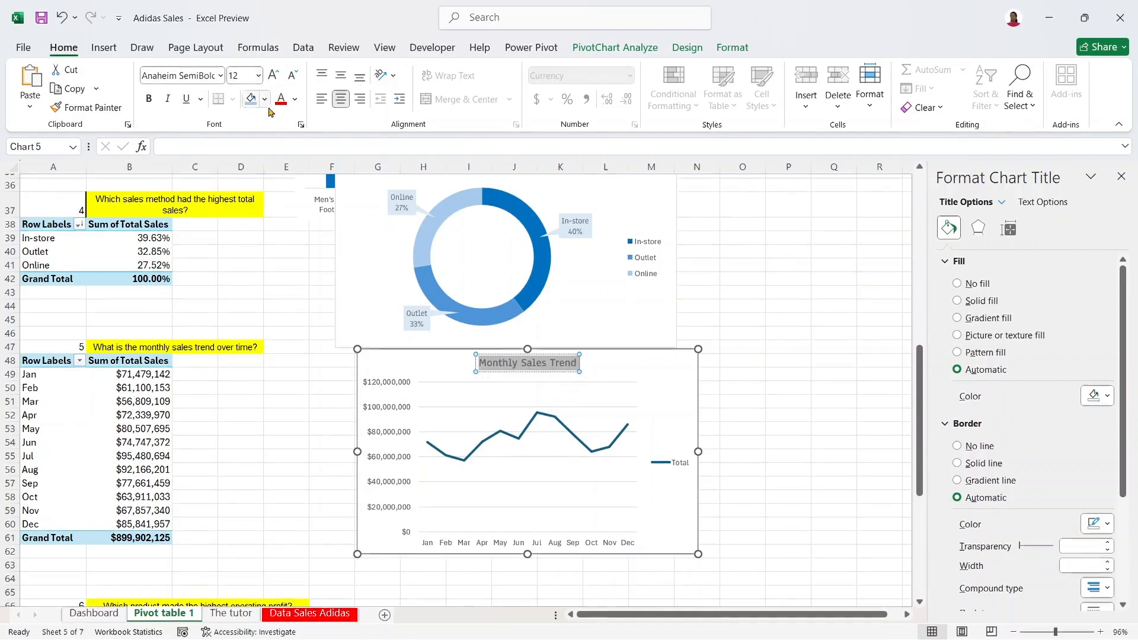
left_click(689, 466)
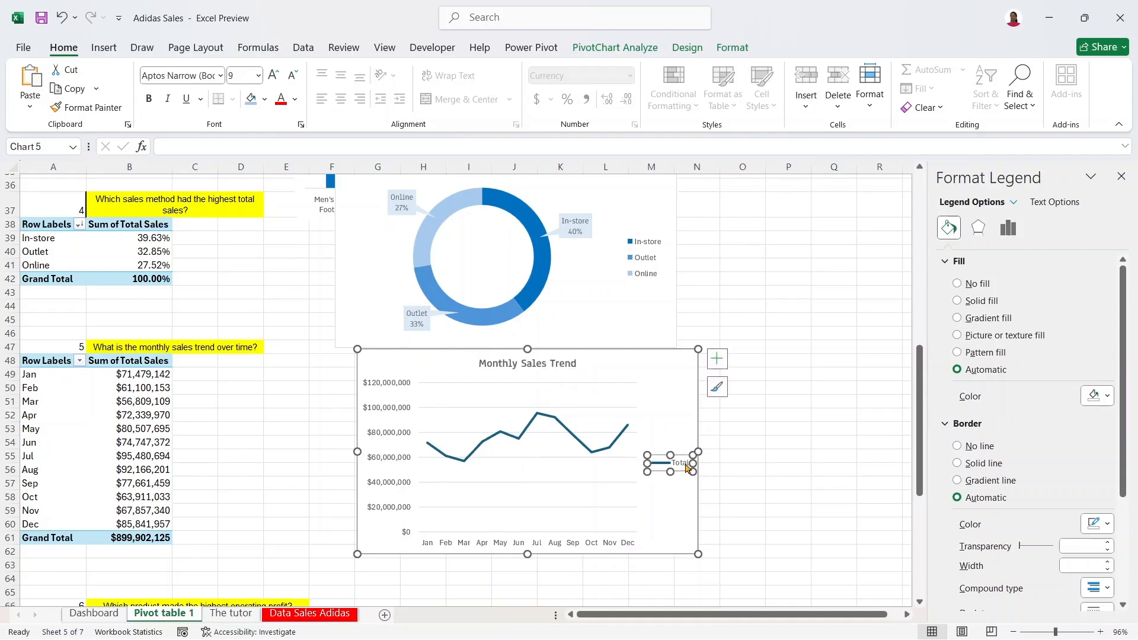
key("Delete")
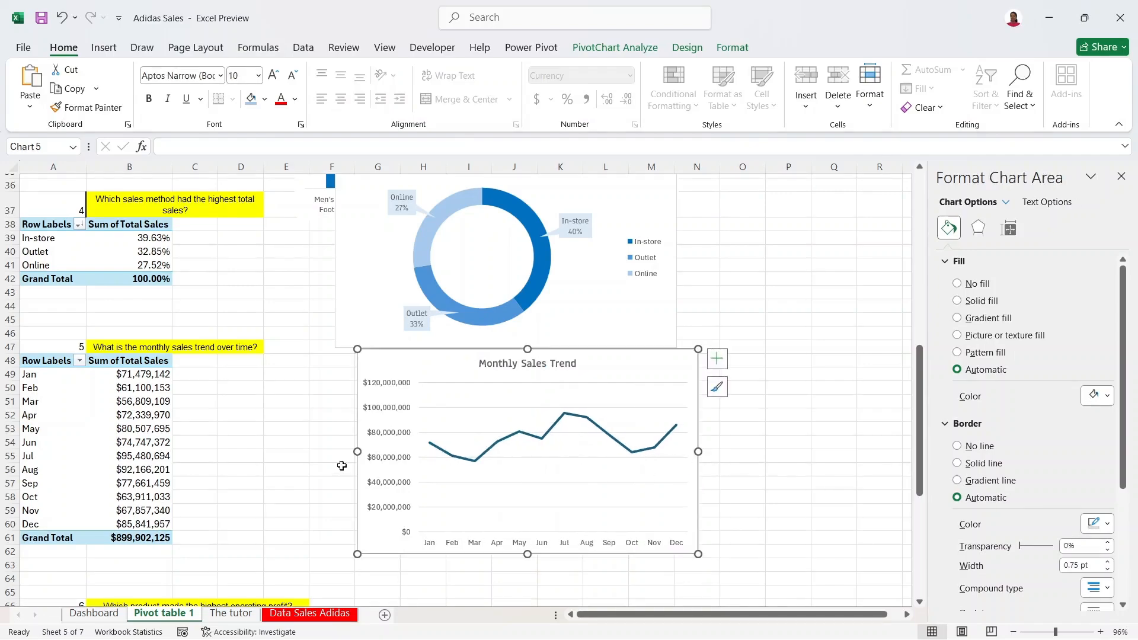
left_click(397, 433)
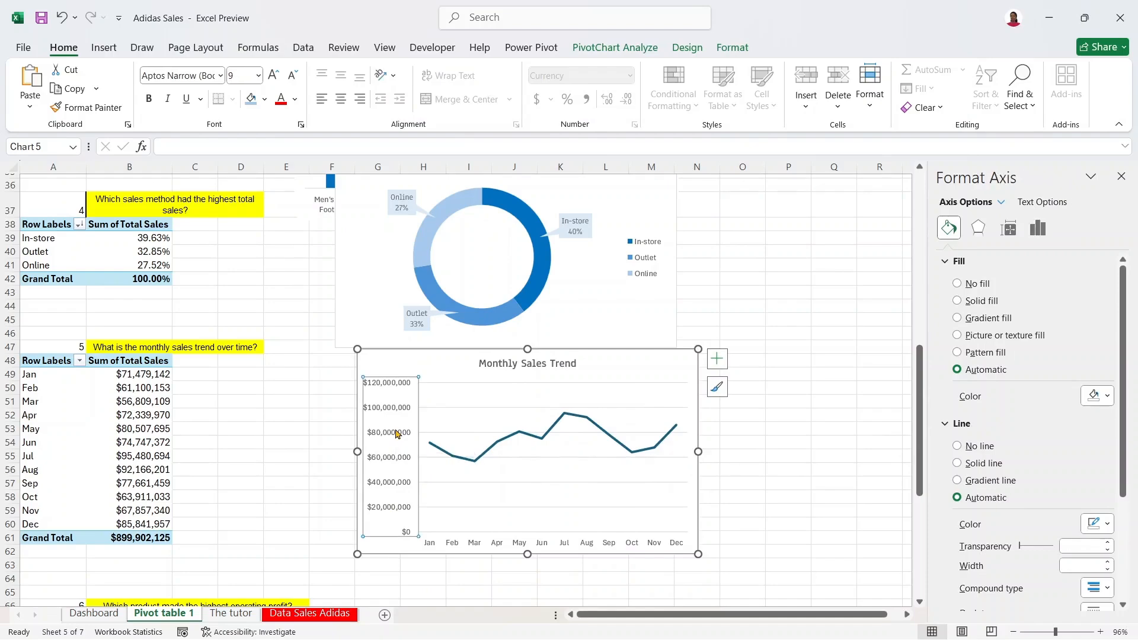
key("Delete")
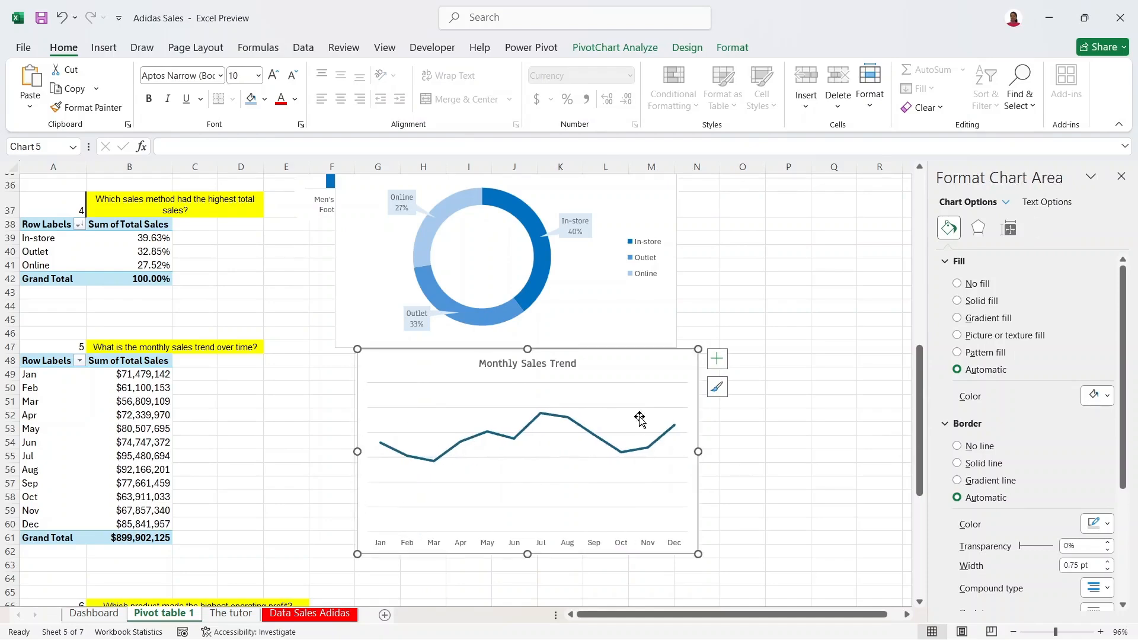
Step: Undo a trial of data labels to restore the value axis, then widen and reposition the chart
left_click(719, 359)
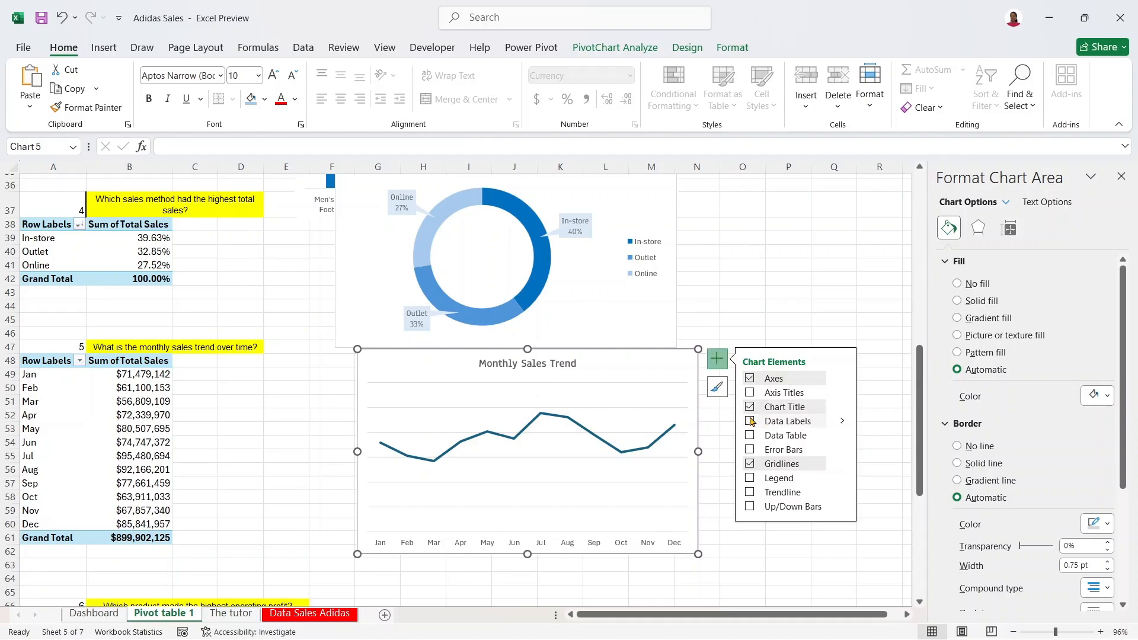
left_click(751, 421)
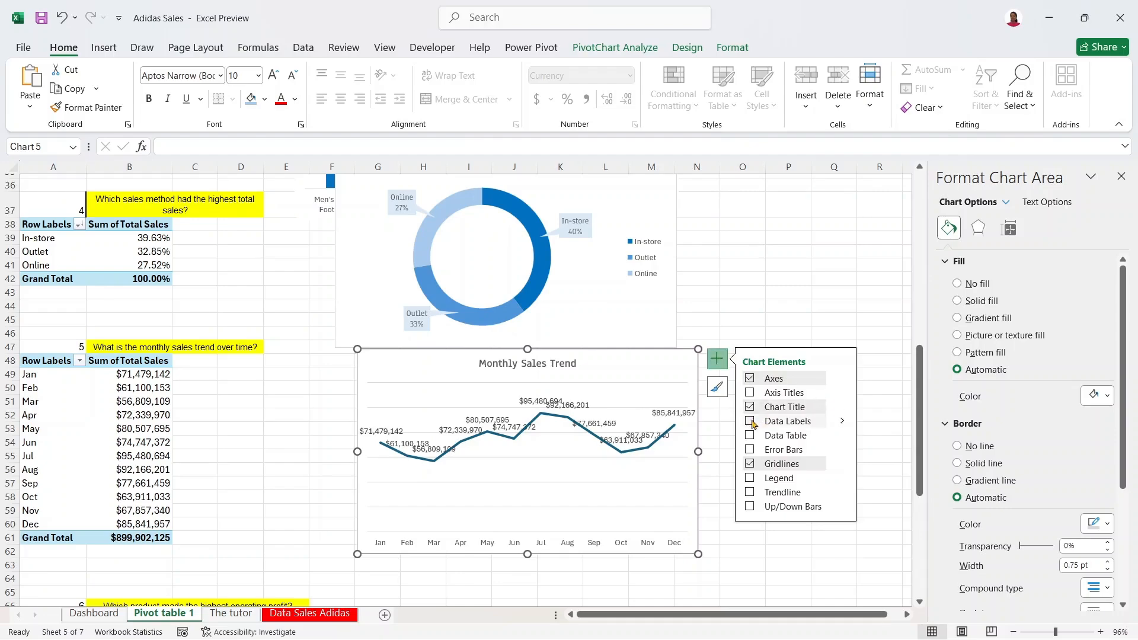
left_click(61, 19)
left_click(61, 19)
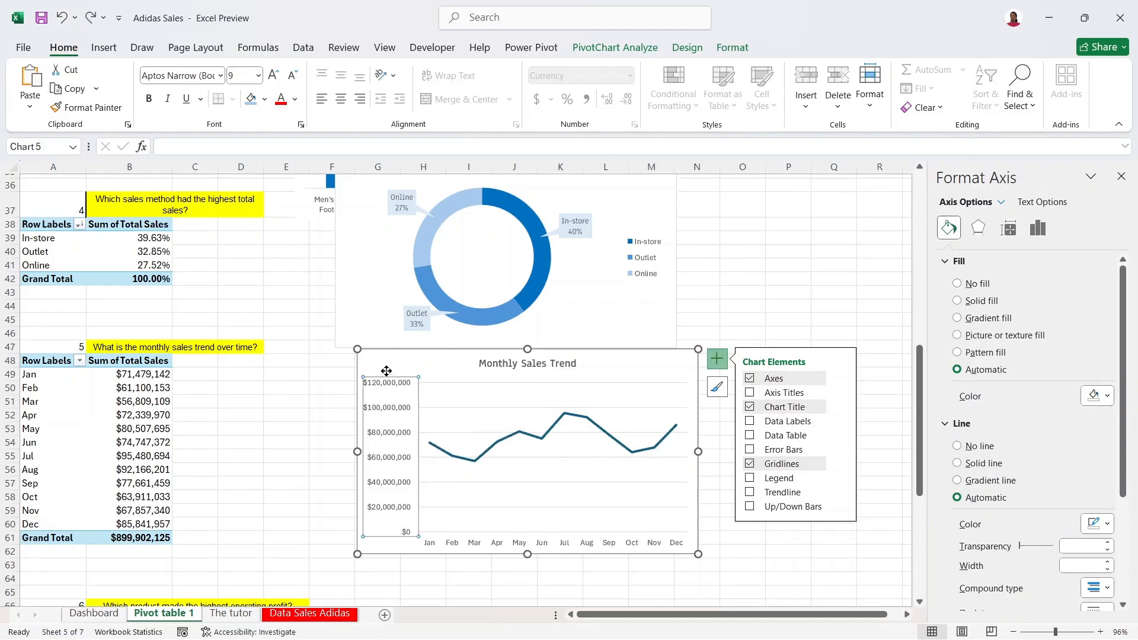
left_click_drag(694, 450, 773, 453)
left_click_drag(691, 364, 649, 380)
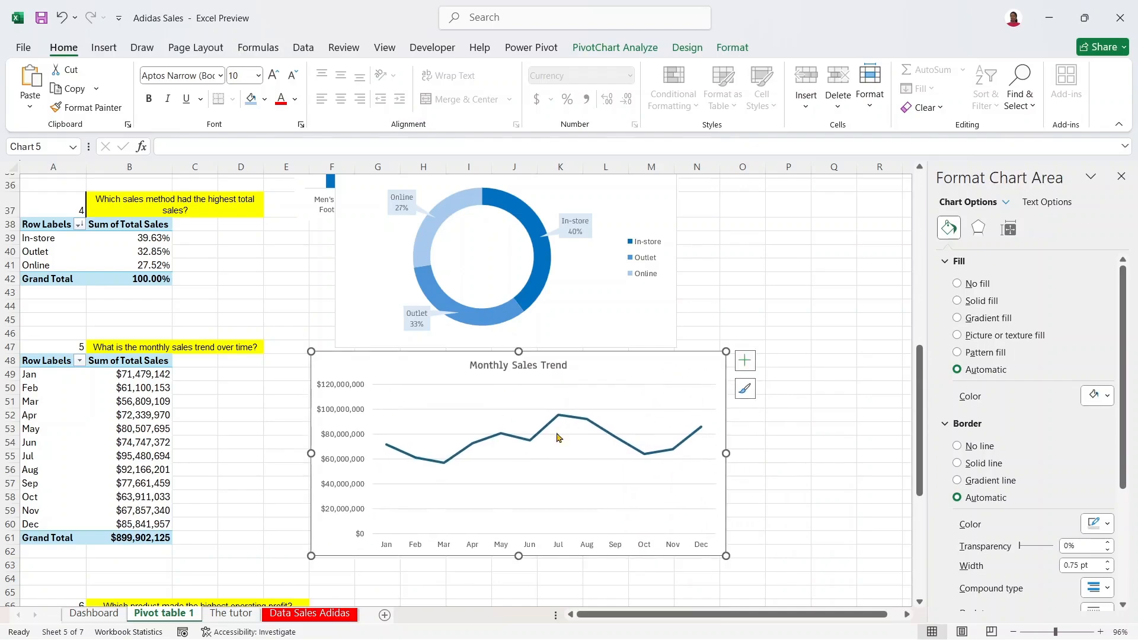
Step: Fade the major horizontal gridlines to 75% transparency
left_click(744, 361)
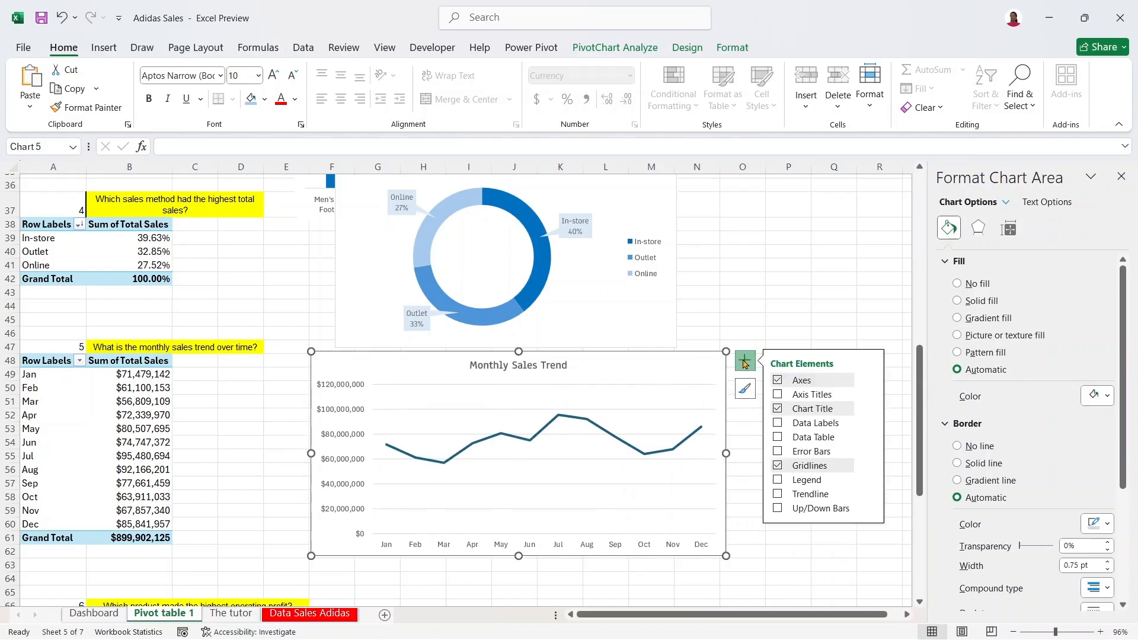
left_click(868, 468)
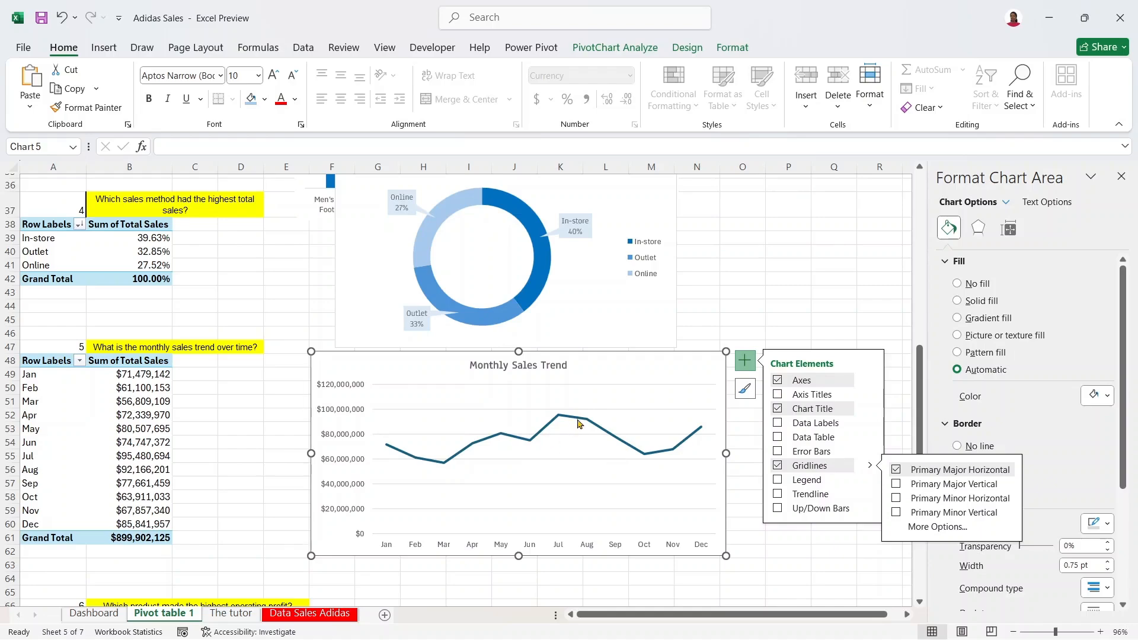
left_click(643, 409)
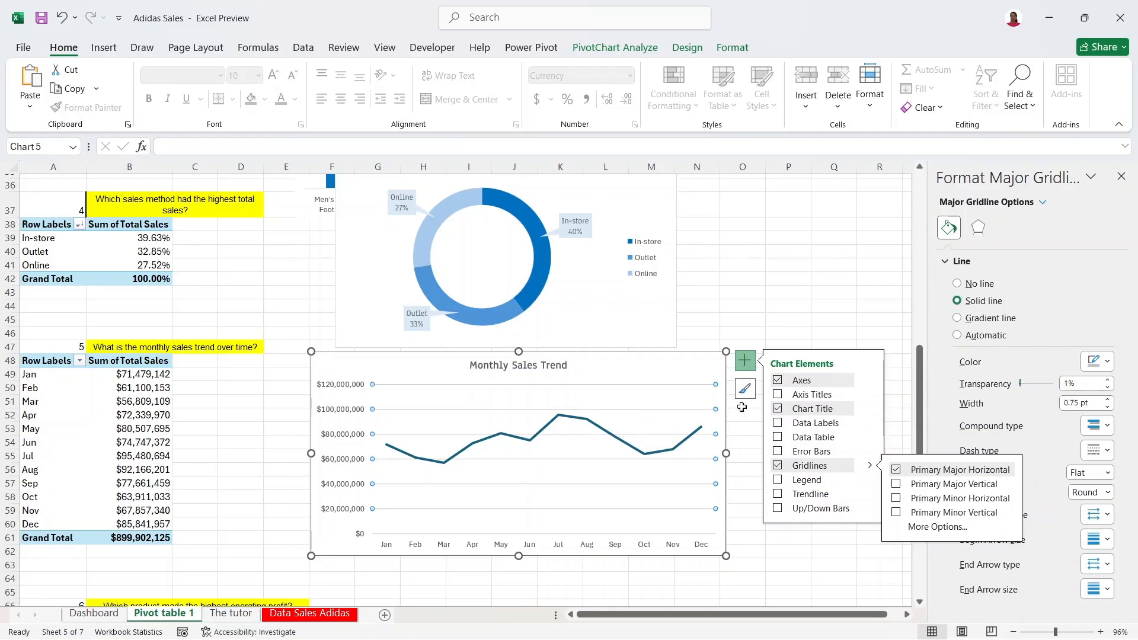
left_click(745, 360)
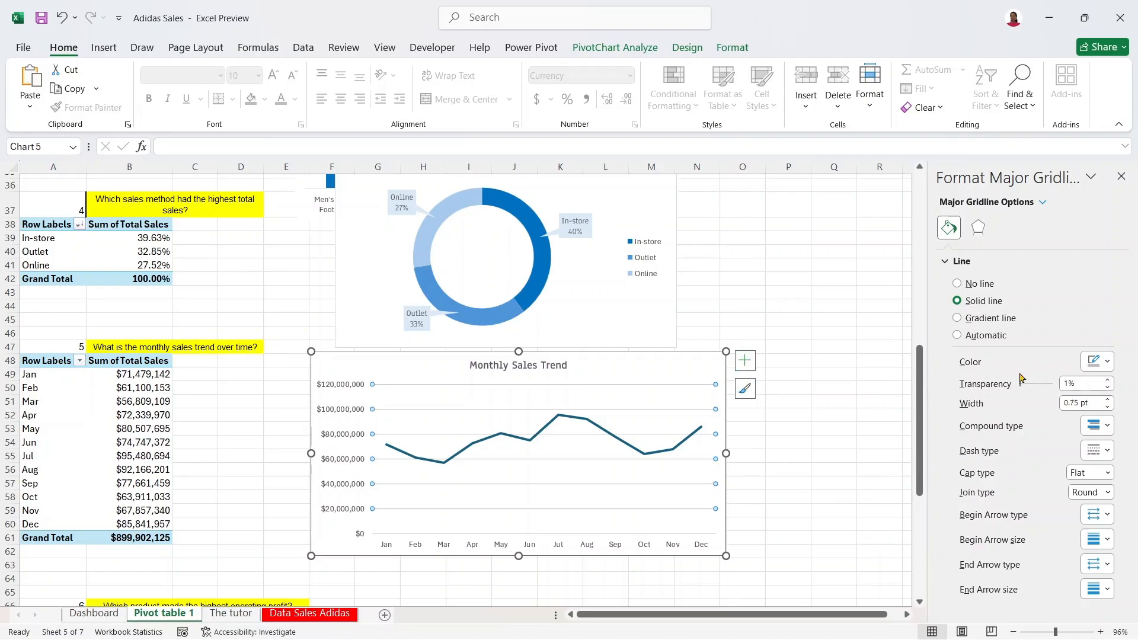
left_click_drag(1033, 386, 1037, 388)
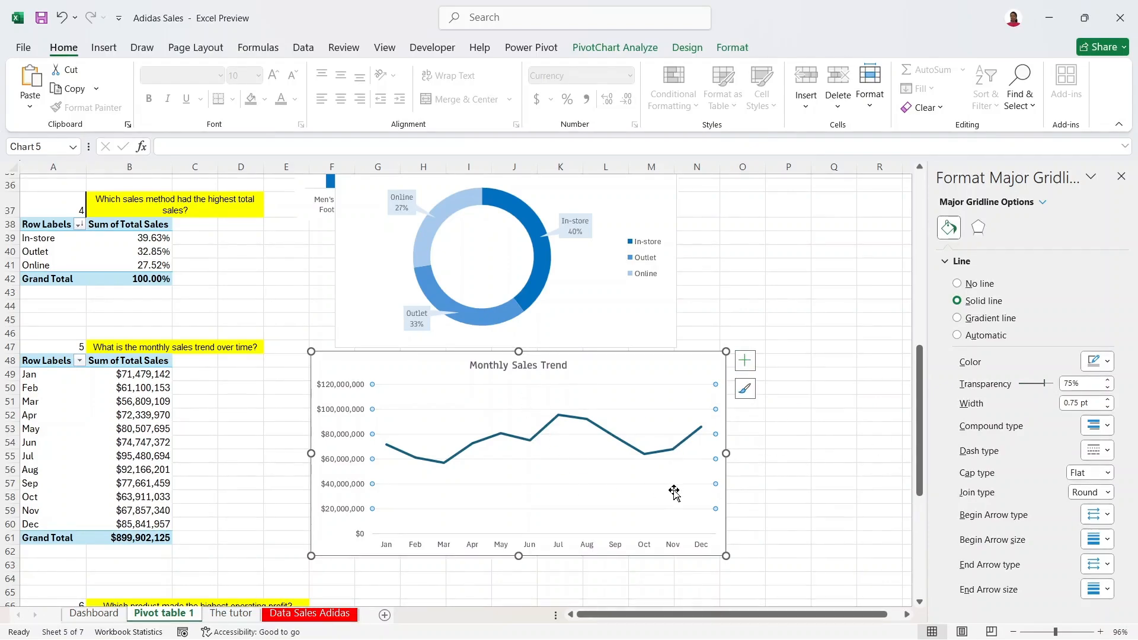
left_click(823, 442)
key("Return")
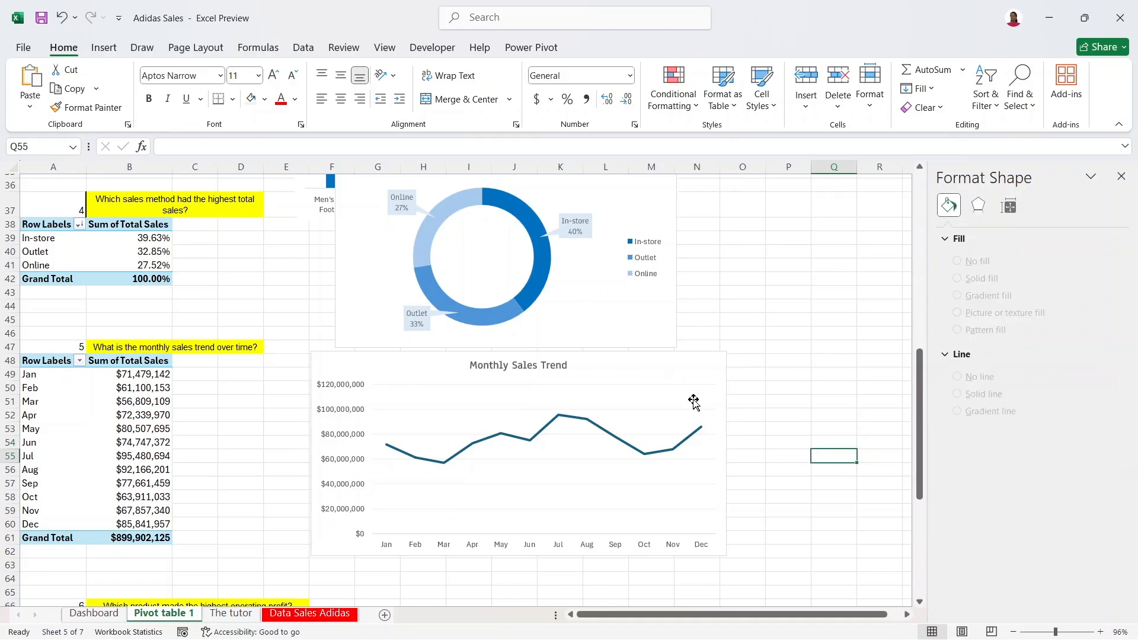
Step: Nudge the line chart down and set the donut chart's outline to No Outline
left_click(703, 370)
left_click_drag(703, 368, 712, 380)
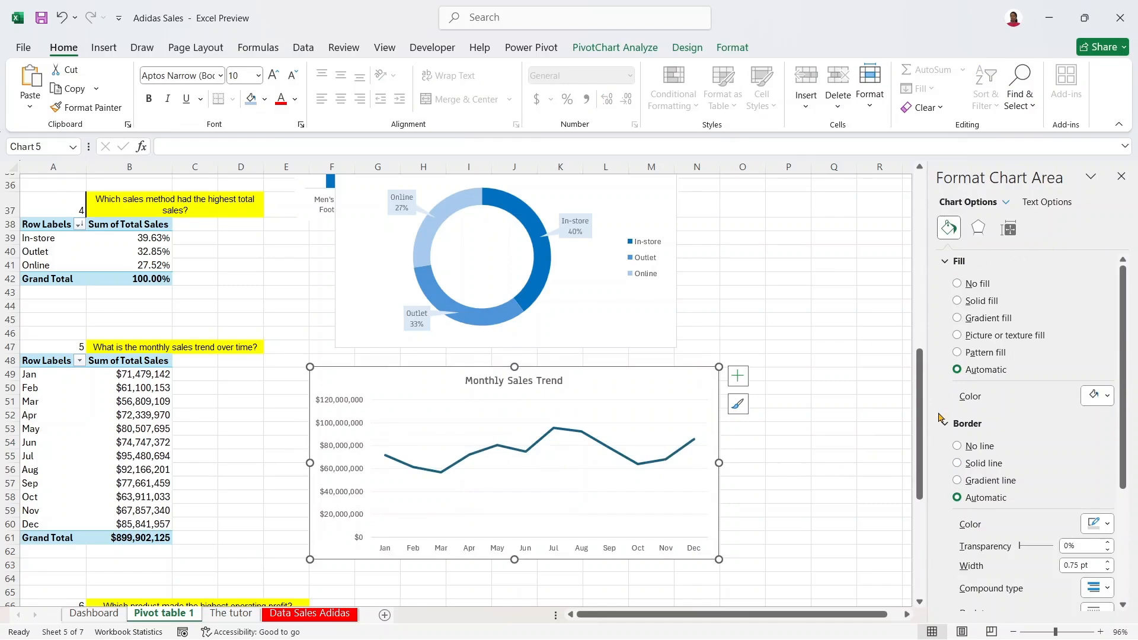
left_click_drag(1123, 330, 1123, 454)
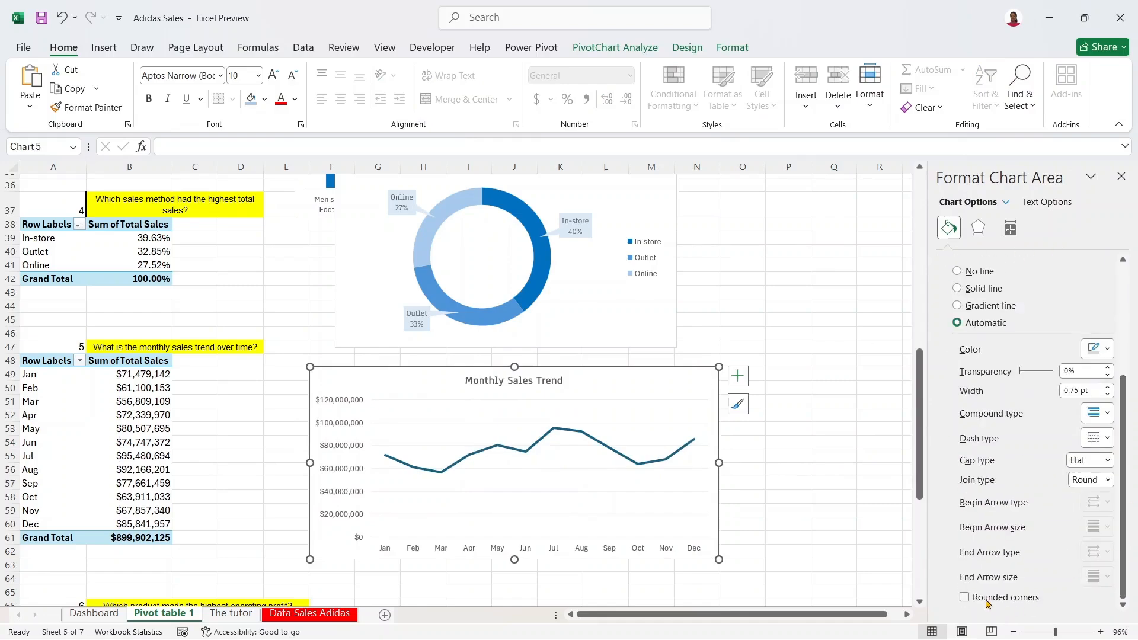
left_click(661, 320)
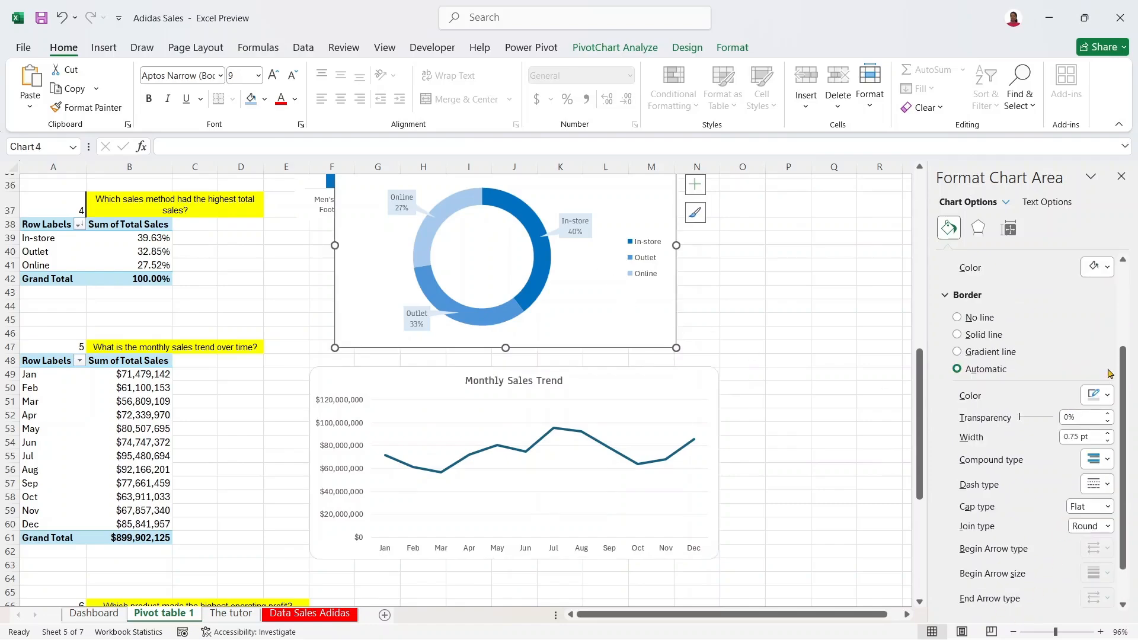
scroll(1114, 379, "down", 2)
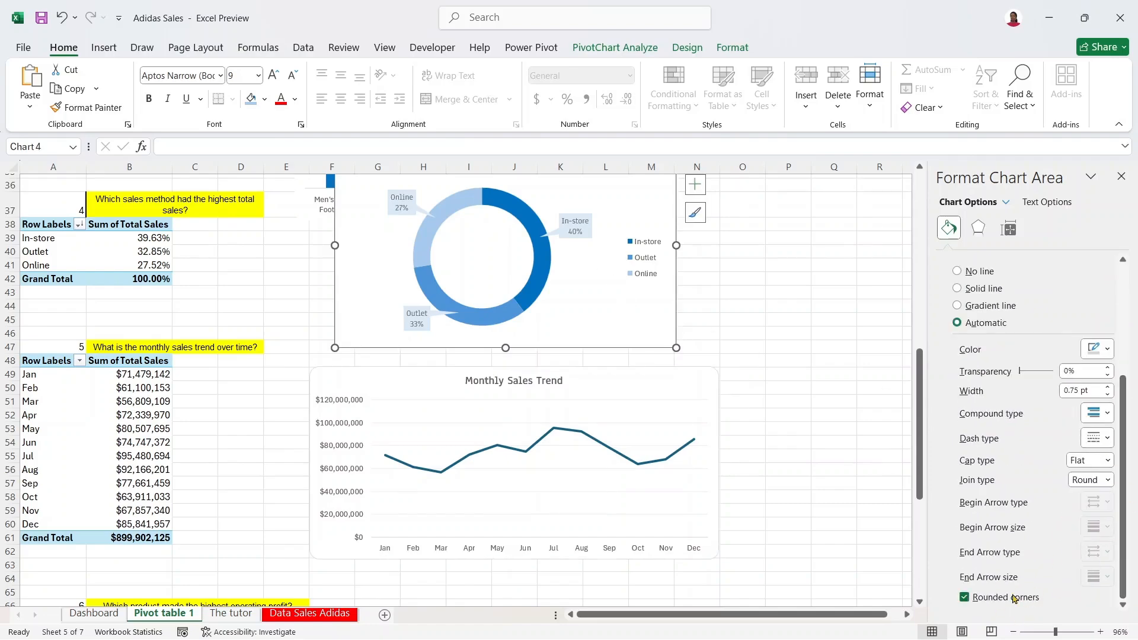
right_click(653, 326)
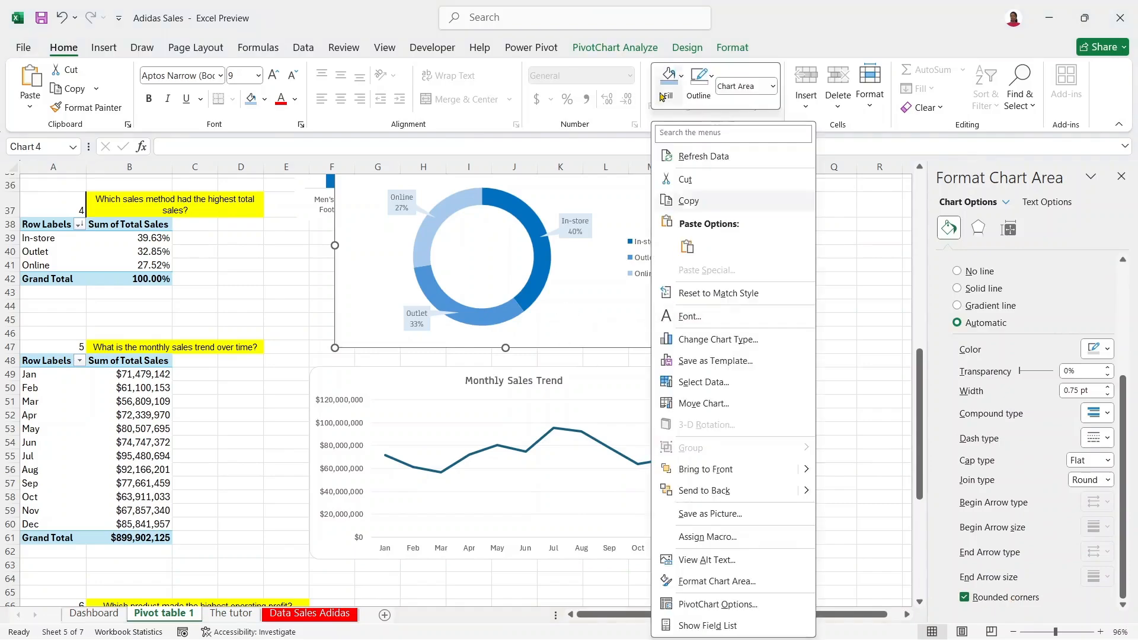
left_click(699, 80)
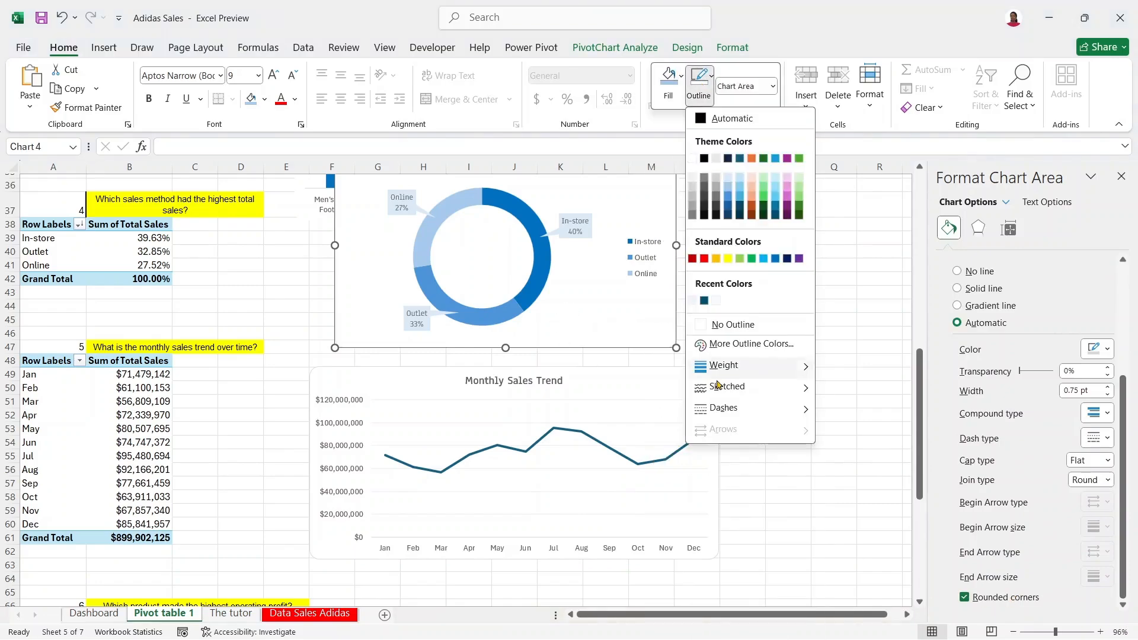
left_click(722, 327)
Step: Set the Monthly Sales Trend chart's outline to No Outline
left_click(686, 386)
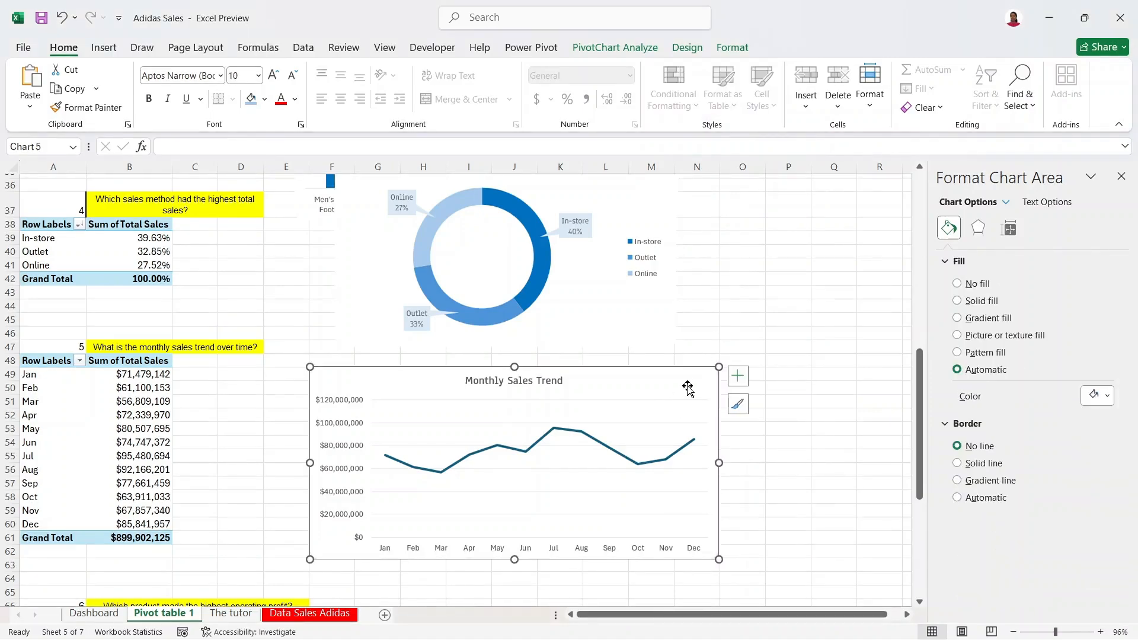
right_click(686, 379)
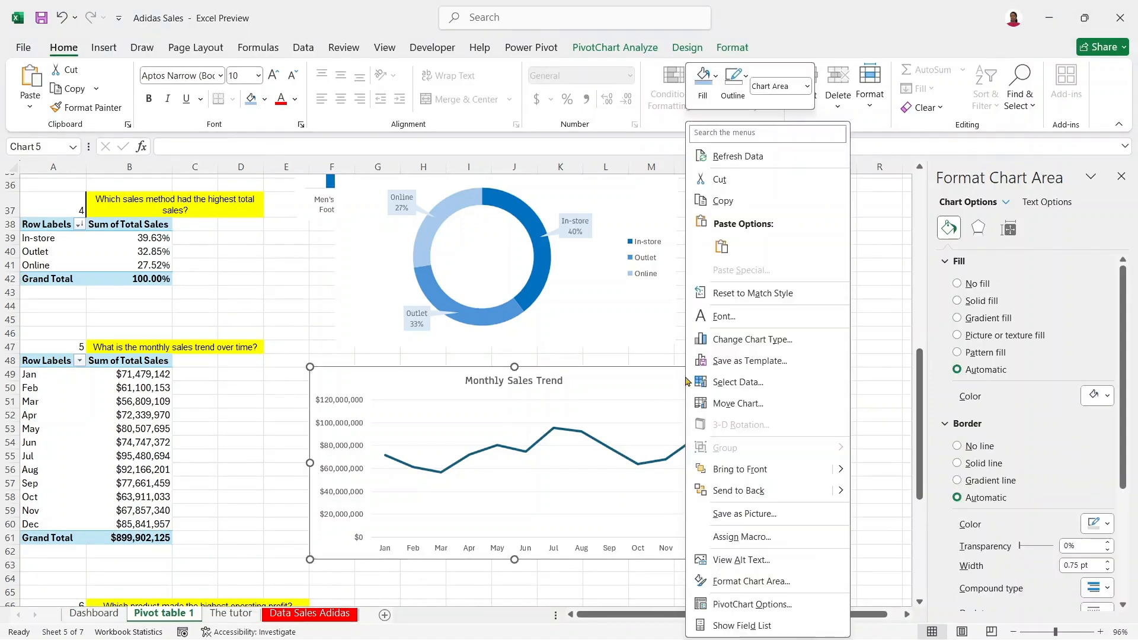
left_click(733, 83)
left_click(765, 324)
left_click_drag(920, 408, 915, 477)
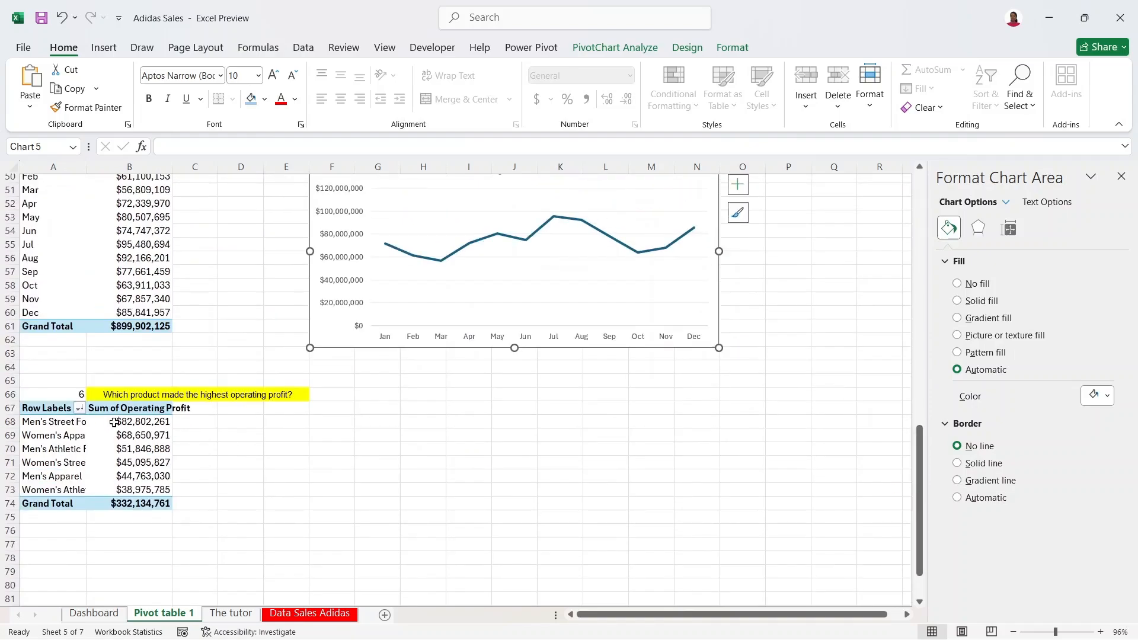
Step: Insert a clustered column PivotChart of operating profit by product and place it beside its pivot table
left_click(85, 451)
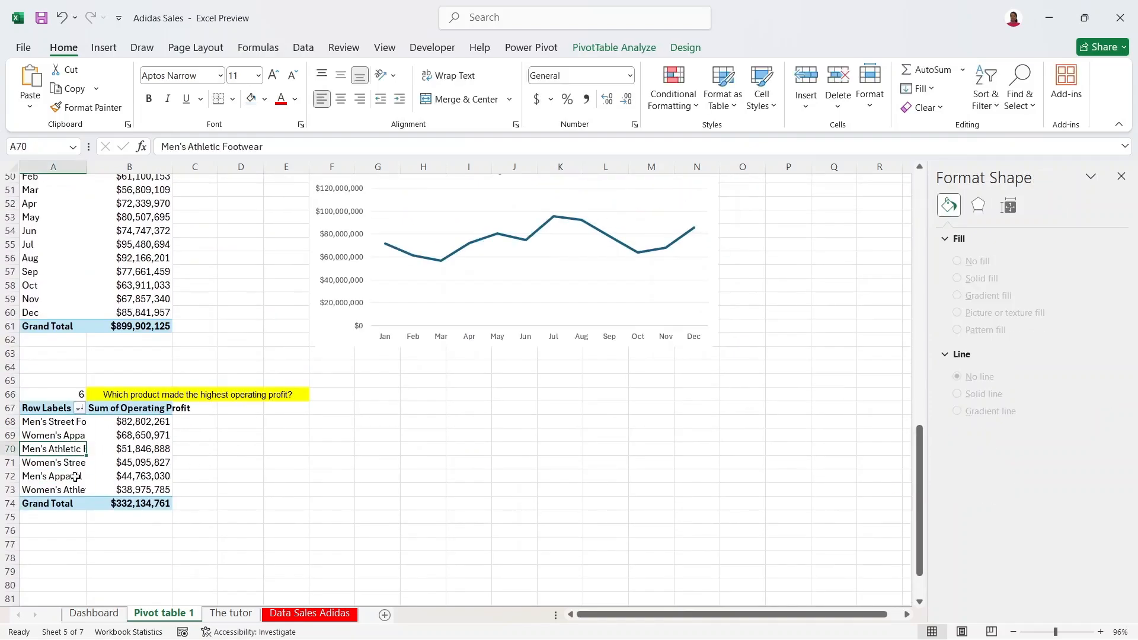
left_click(44, 424)
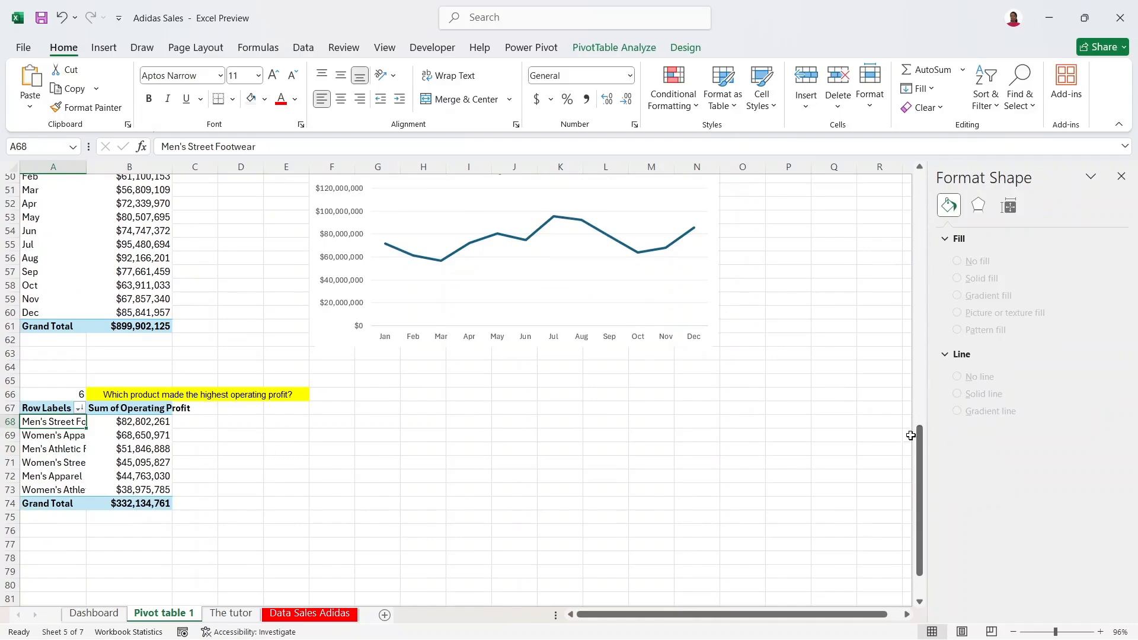
left_click_drag(918, 460, 950, 482)
left_click(104, 48)
left_click(111, 384)
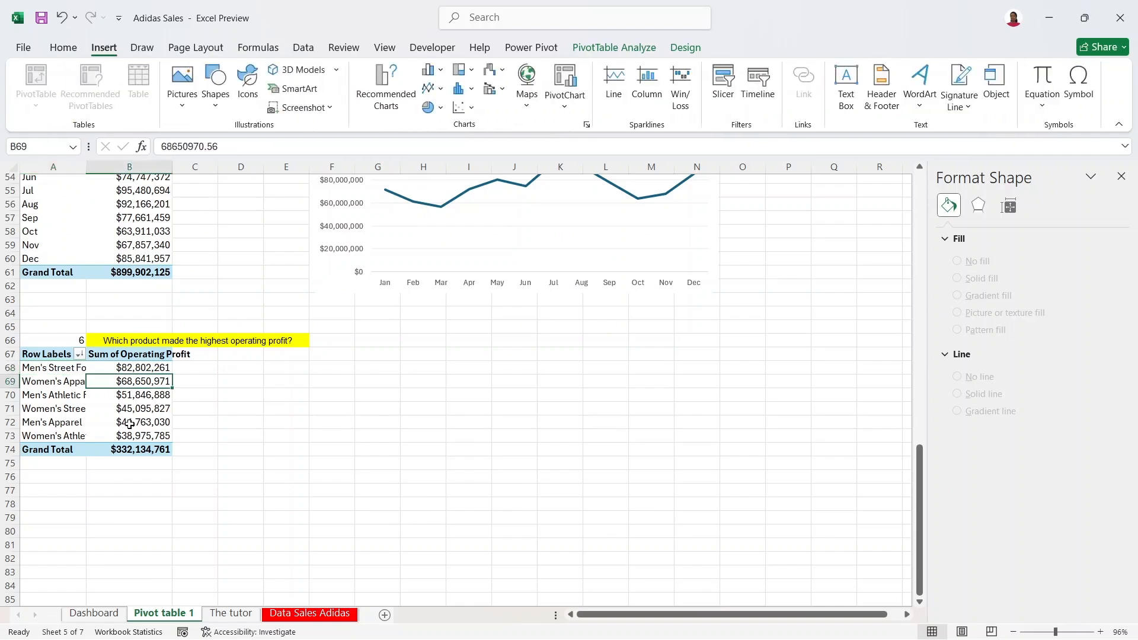
left_click(388, 100)
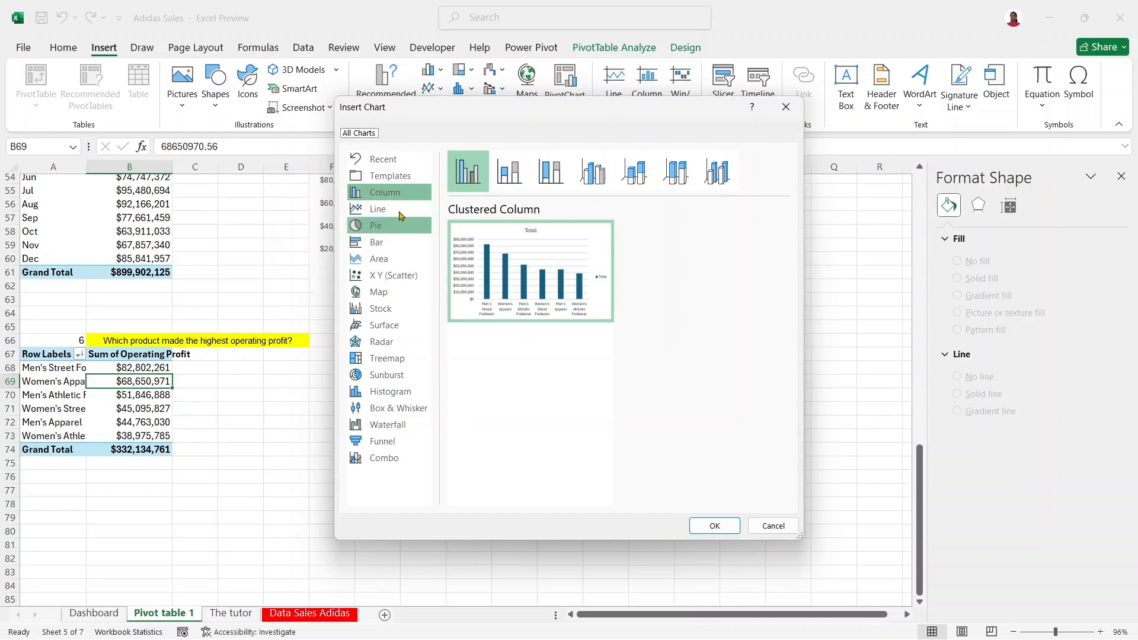
mouse_move(565, 273)
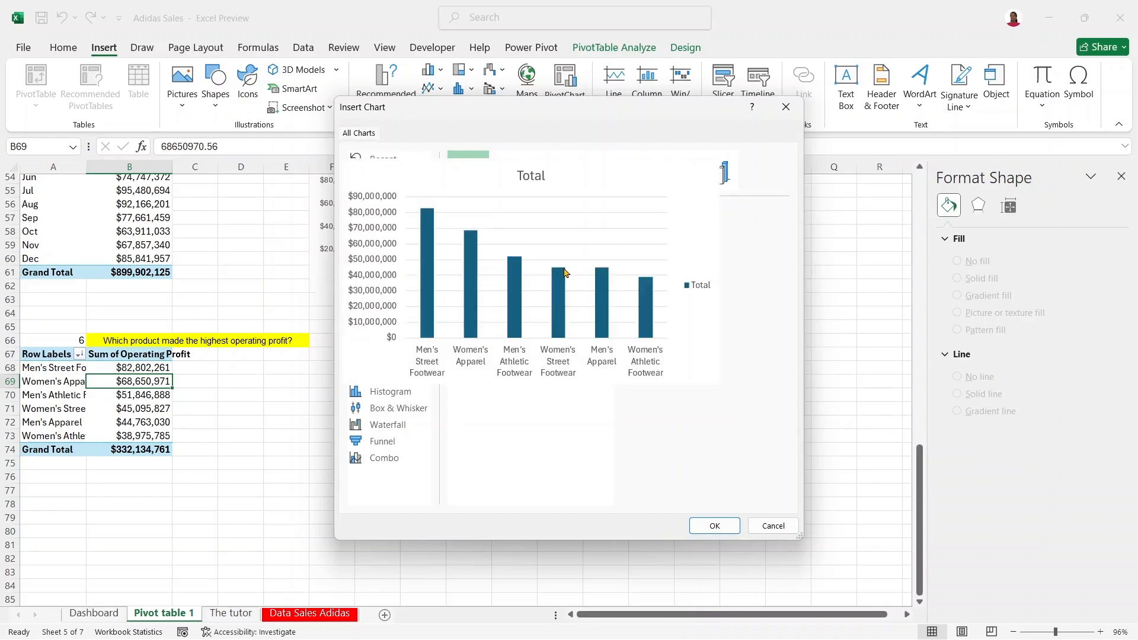
left_click(714, 526)
left_click_drag(422, 298, 498, 368)
Step: Change the column chart's 'Total' title to 'Products vs Profit'
left_click(481, 370)
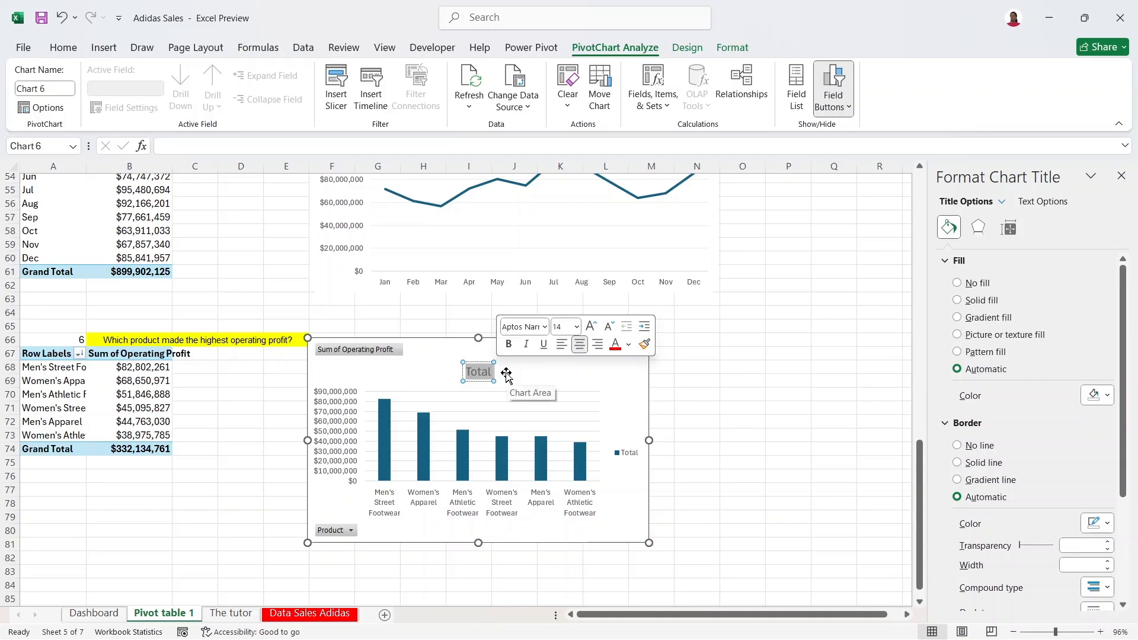
type("Pr")
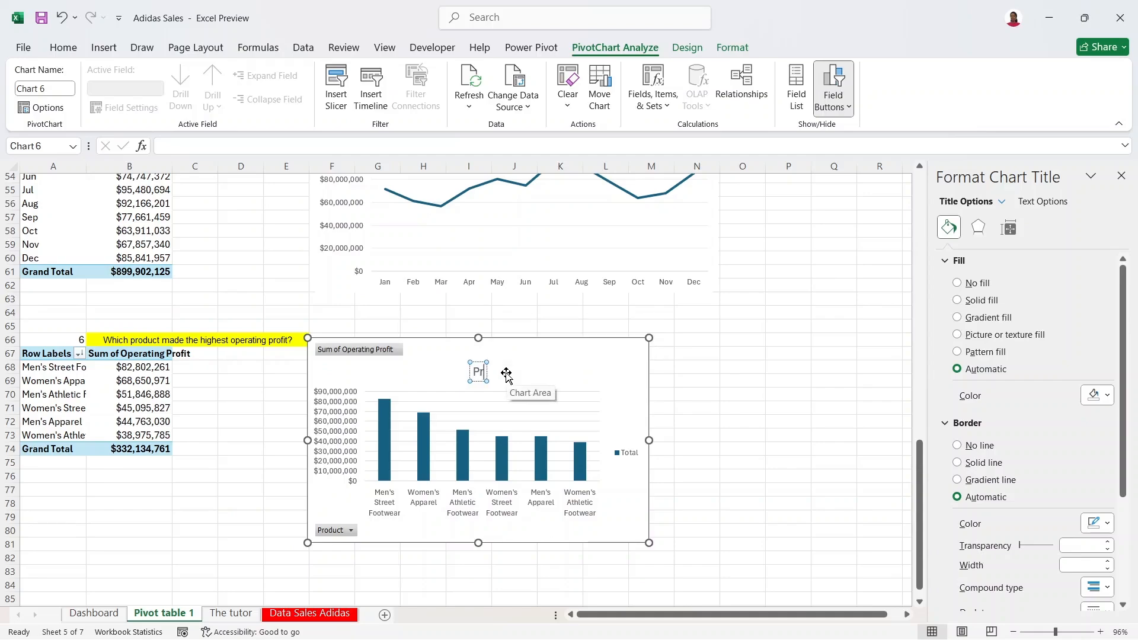
type("oducts")
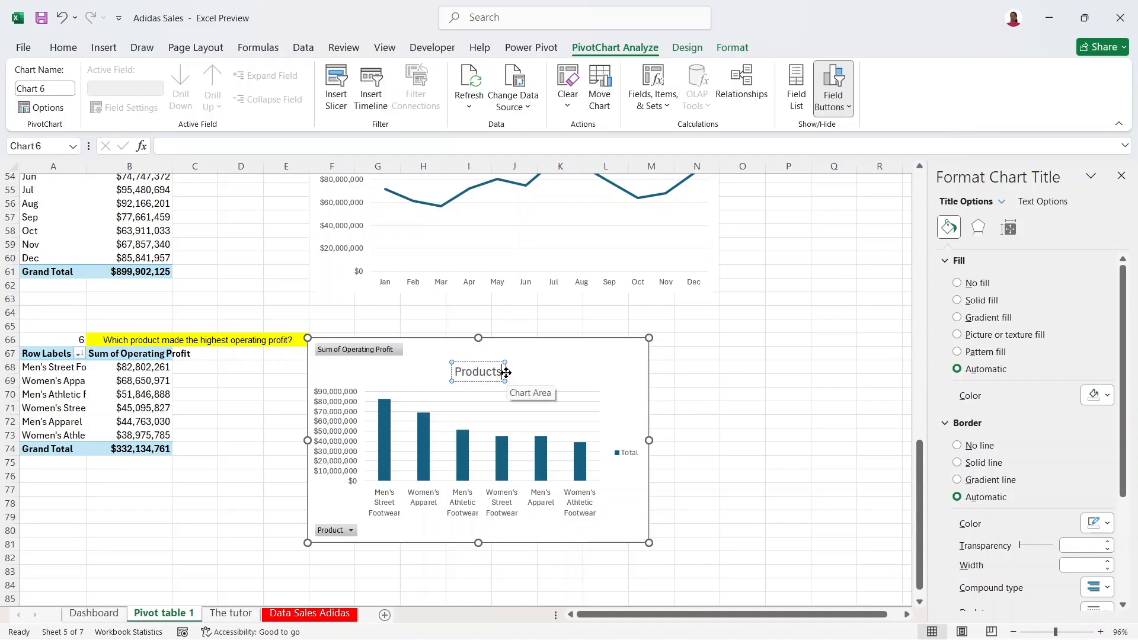
type(" vs Profit")
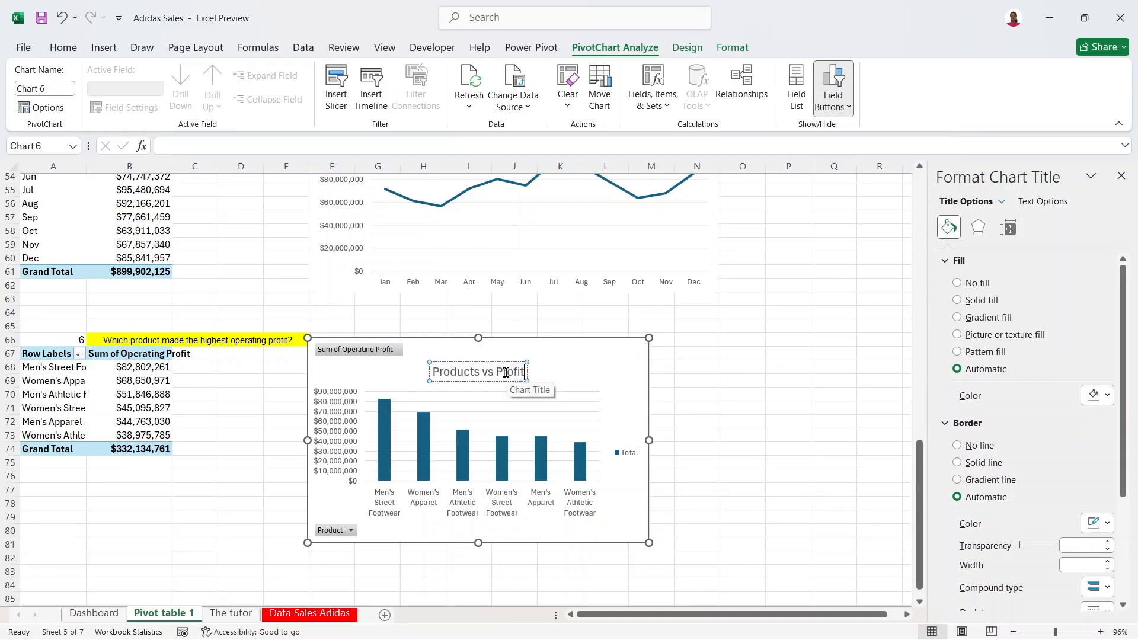
left_click(708, 434)
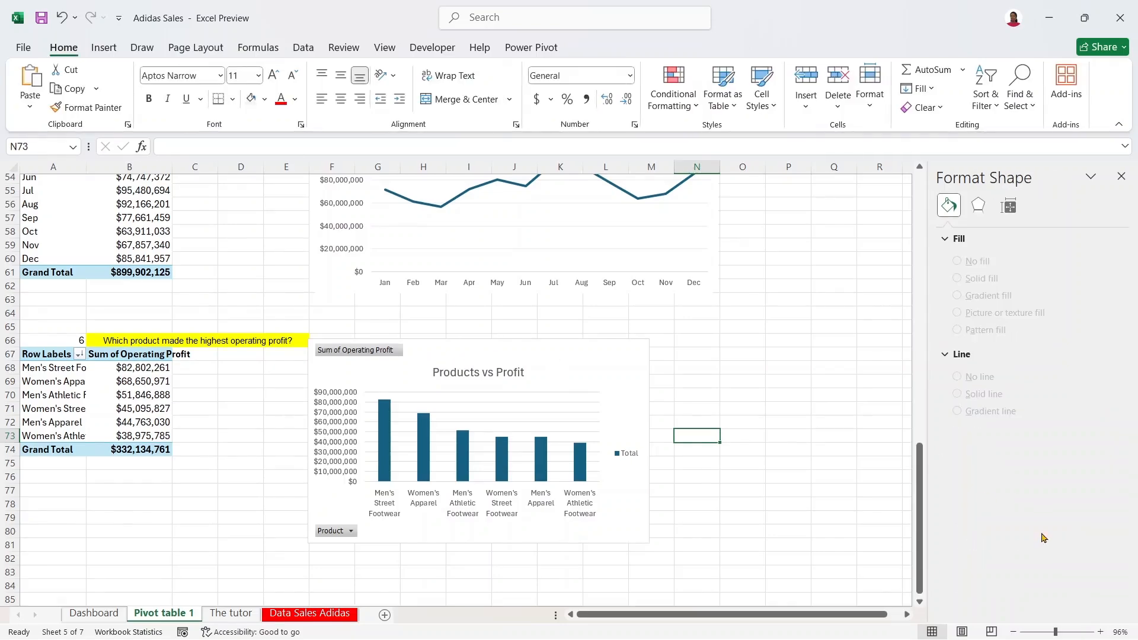
left_click_drag(917, 482, 922, 309)
Step: Paste the Products vs Units chart's formatting onto the Products vs Profit chart
left_click(628, 265)
left_click_drag(628, 265, 645, 249)
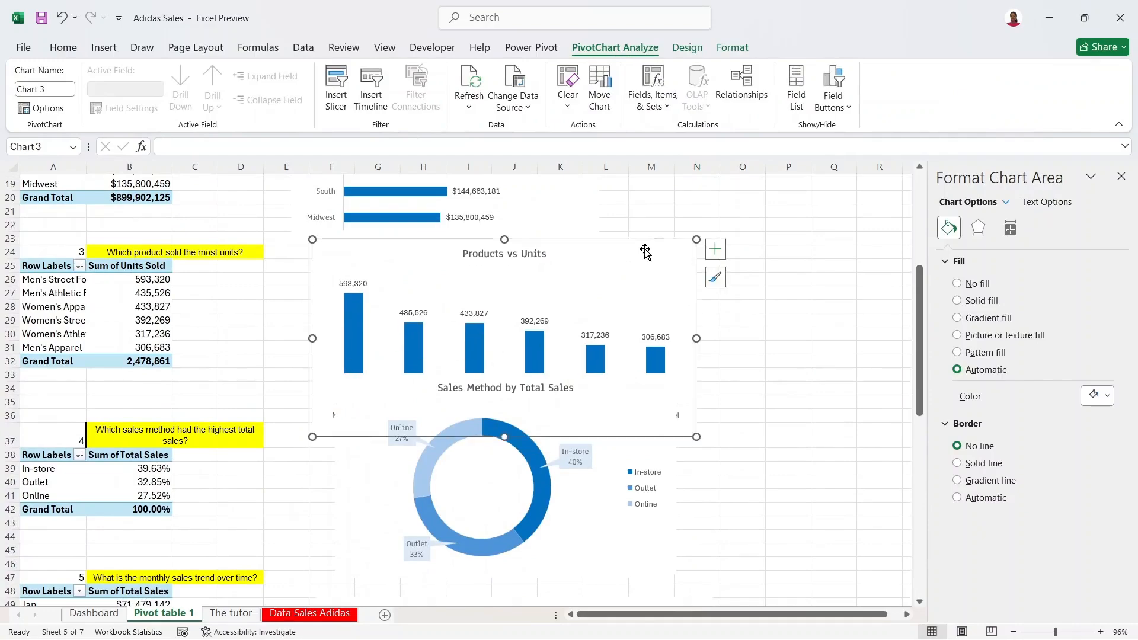
left_click_drag(920, 332, 919, 512)
left_click(598, 364)
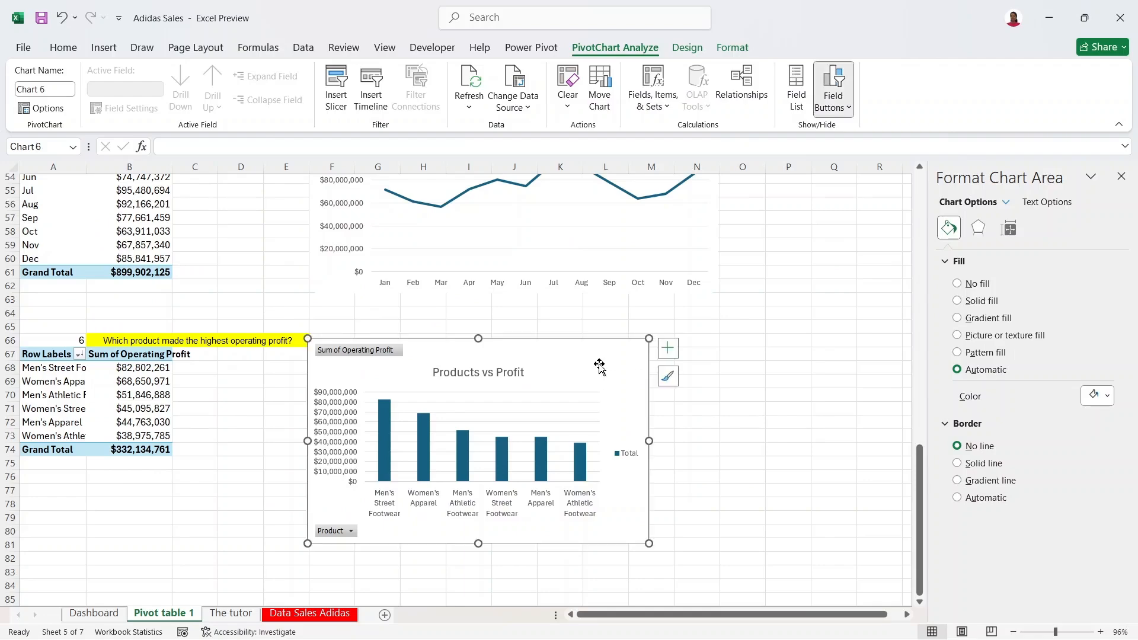
key("ctrl+v")
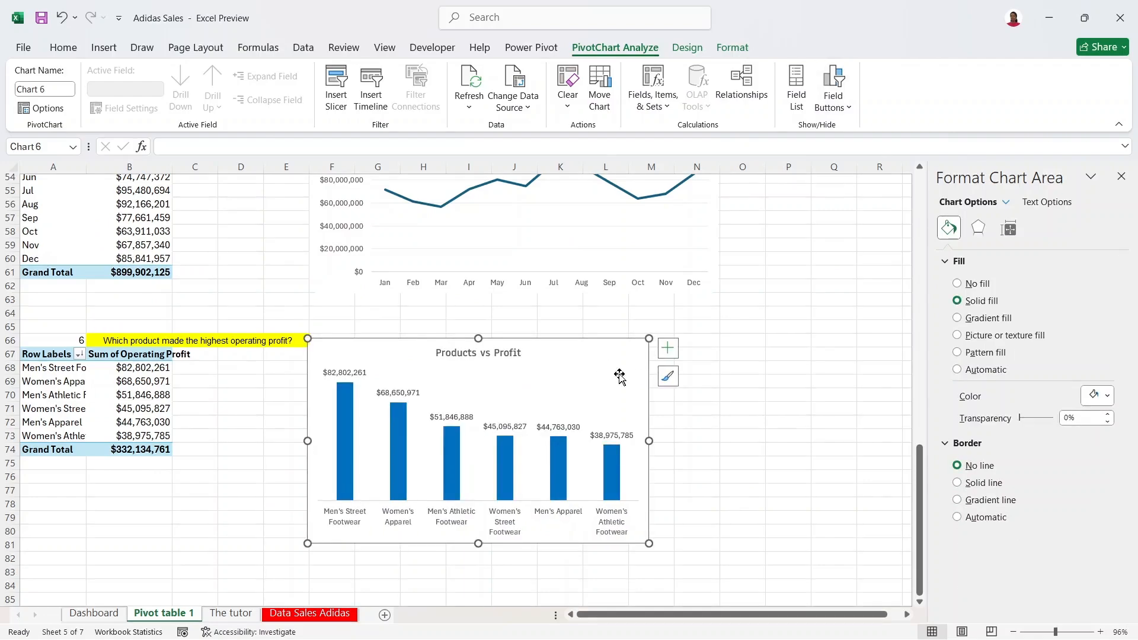
Step: Widen the Products vs Profit chart and move it up and to the right
left_click_drag(649, 442, 705, 443)
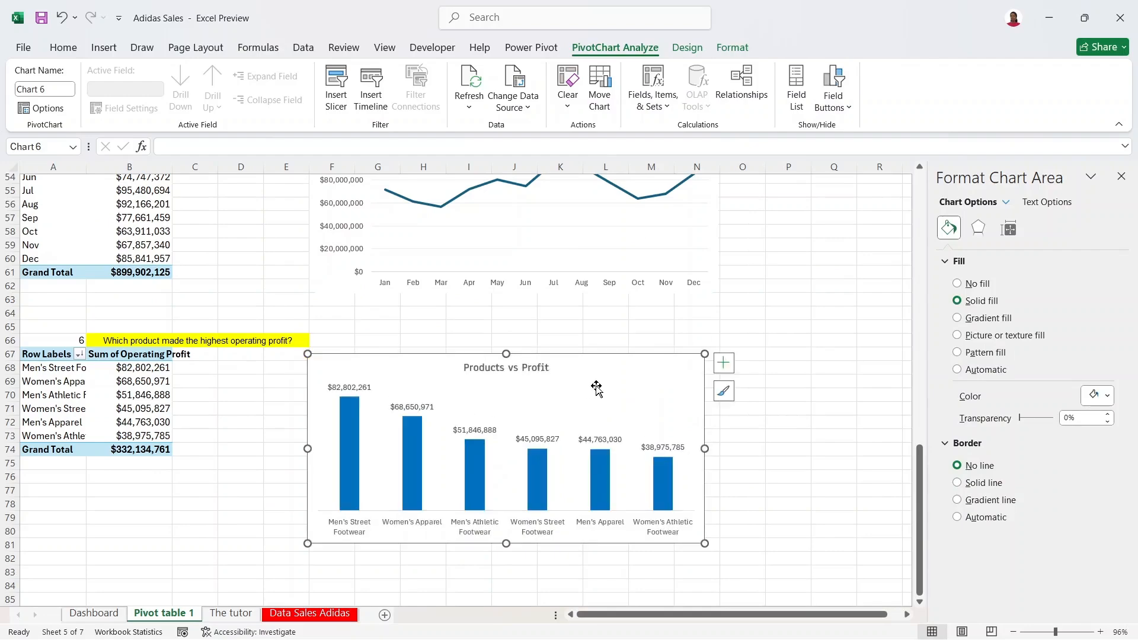
left_click_drag(602, 371, 616, 349)
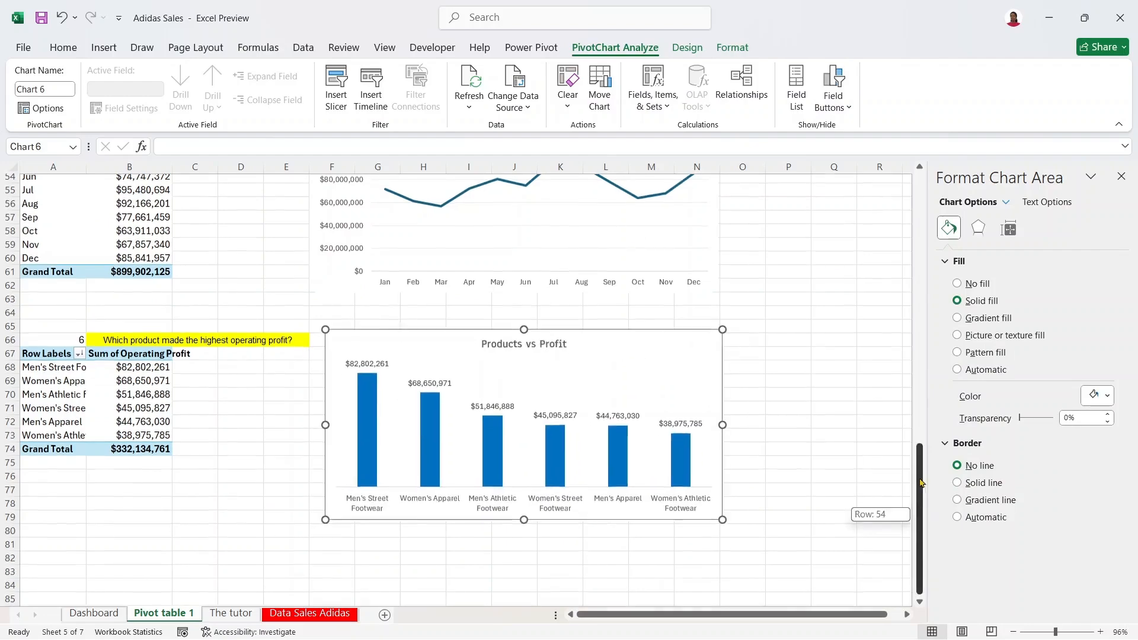
scroll(877, 513, "up", 6)
left_click(663, 351)
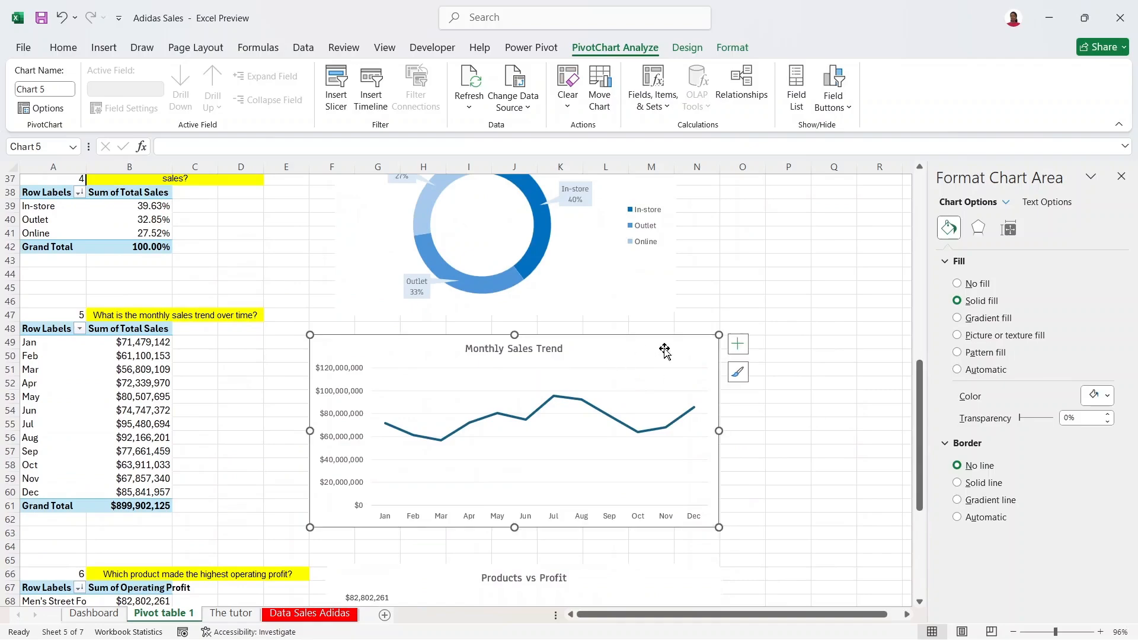
Step: Colour the Monthly Sales Trend line blue and set the series fill to none
left_click(636, 427)
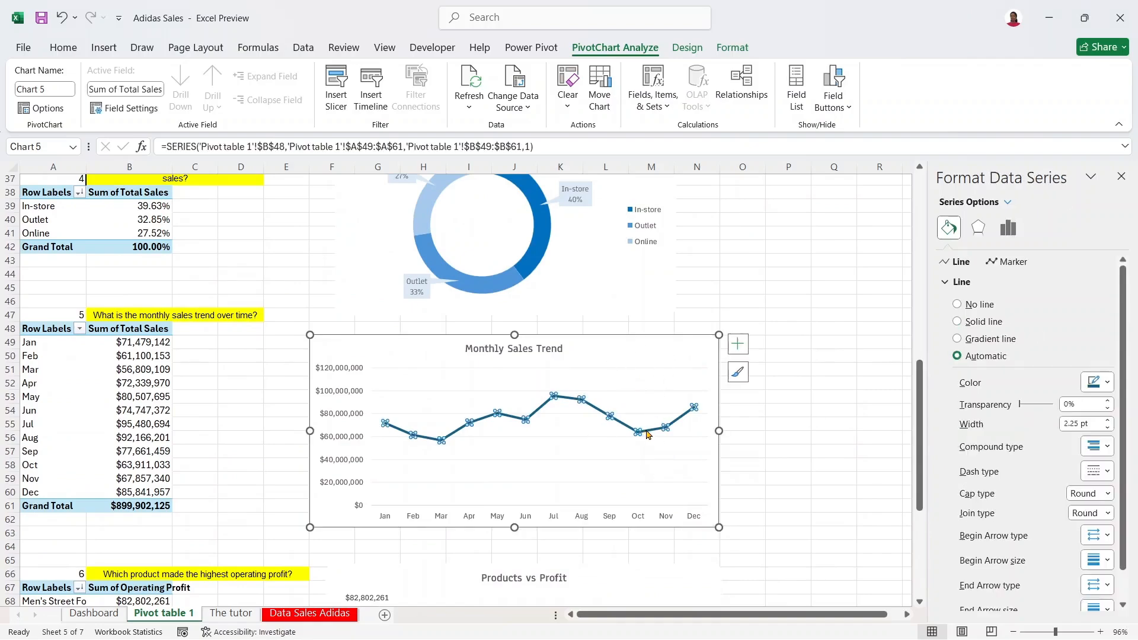
right_click(645, 435)
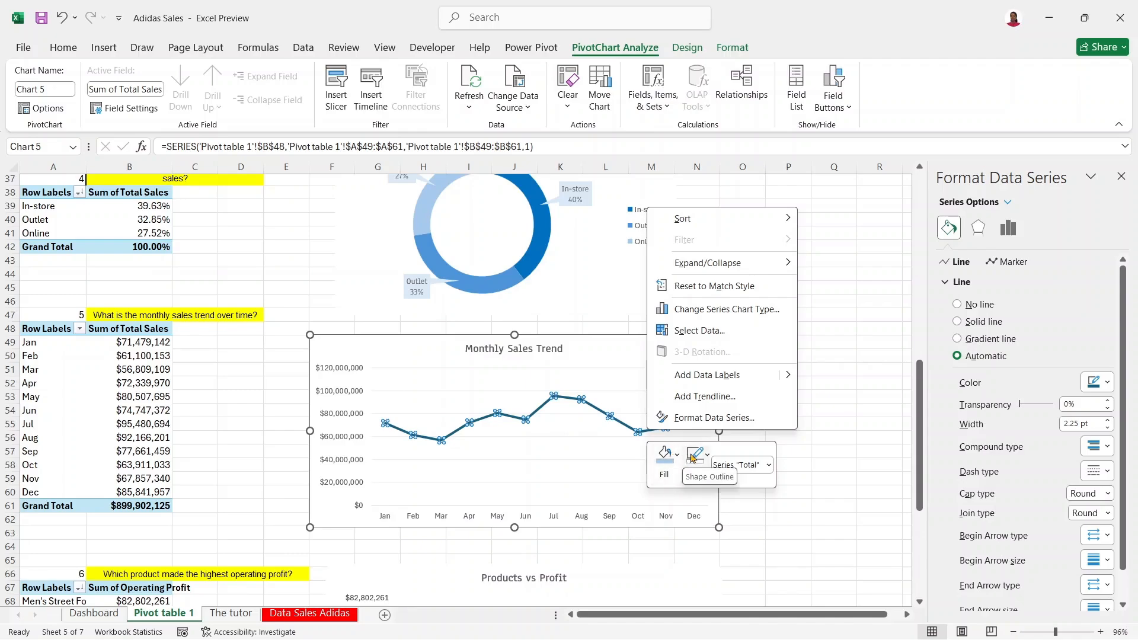
left_click(692, 457)
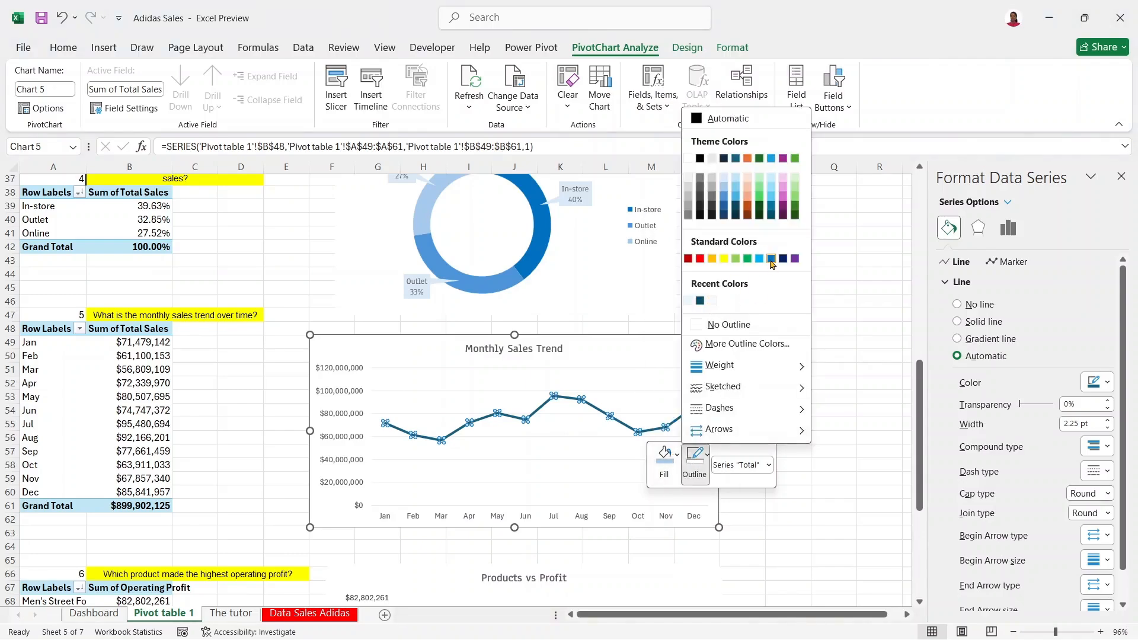
left_click(771, 259)
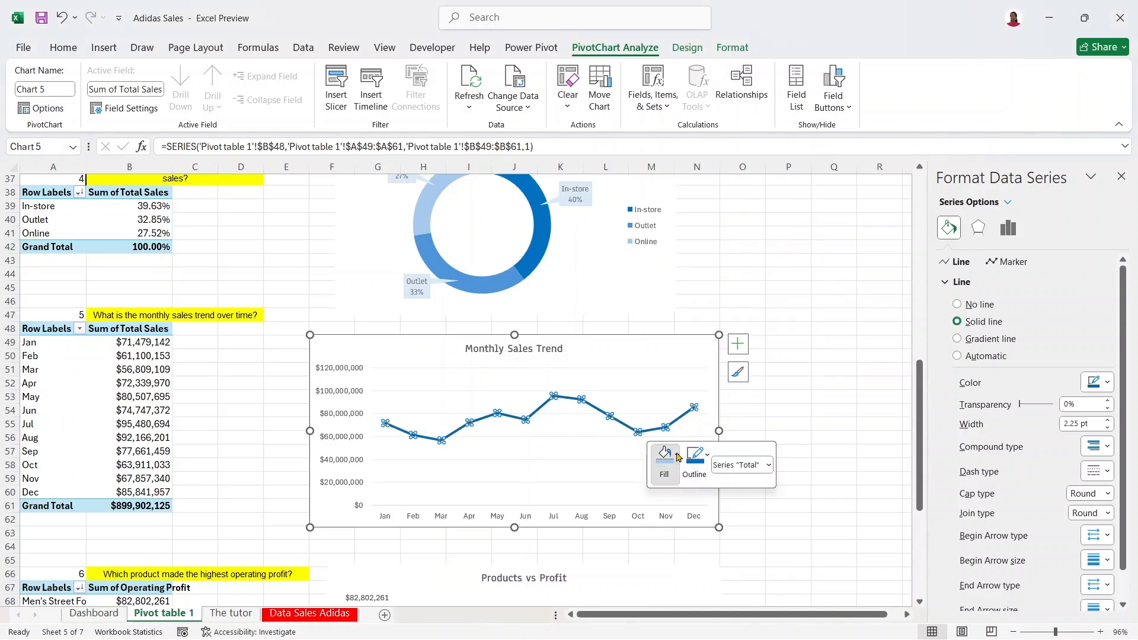
left_click(675, 457)
left_click(680, 342)
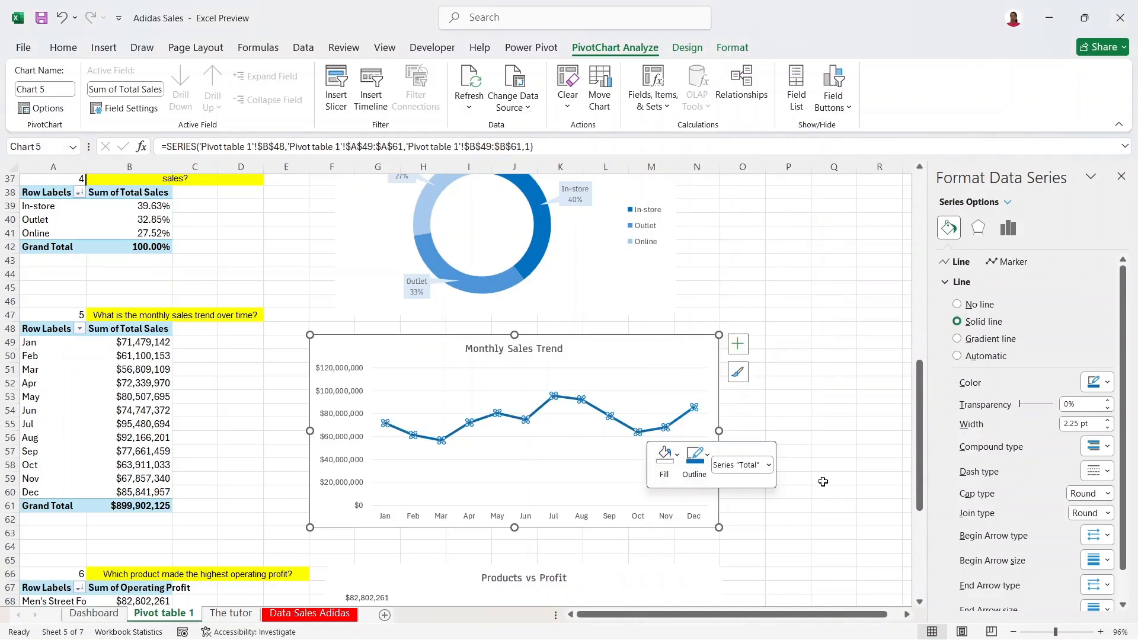
left_click(821, 461)
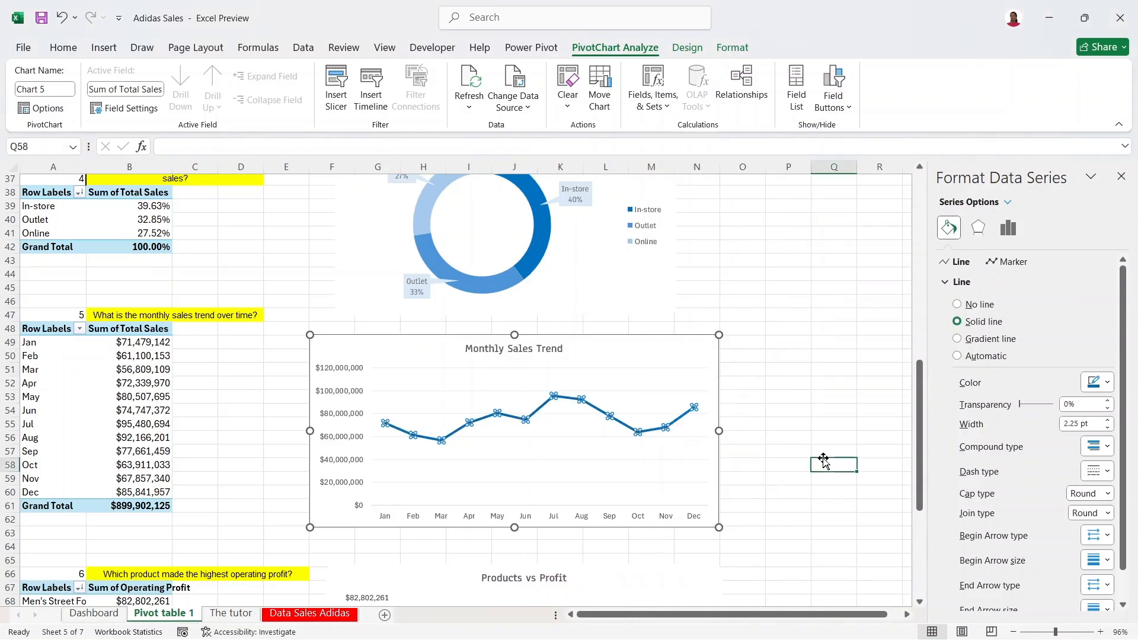
Step: Reduce the trend line width from 2.25 pt to 1.5 pt
left_click(648, 431)
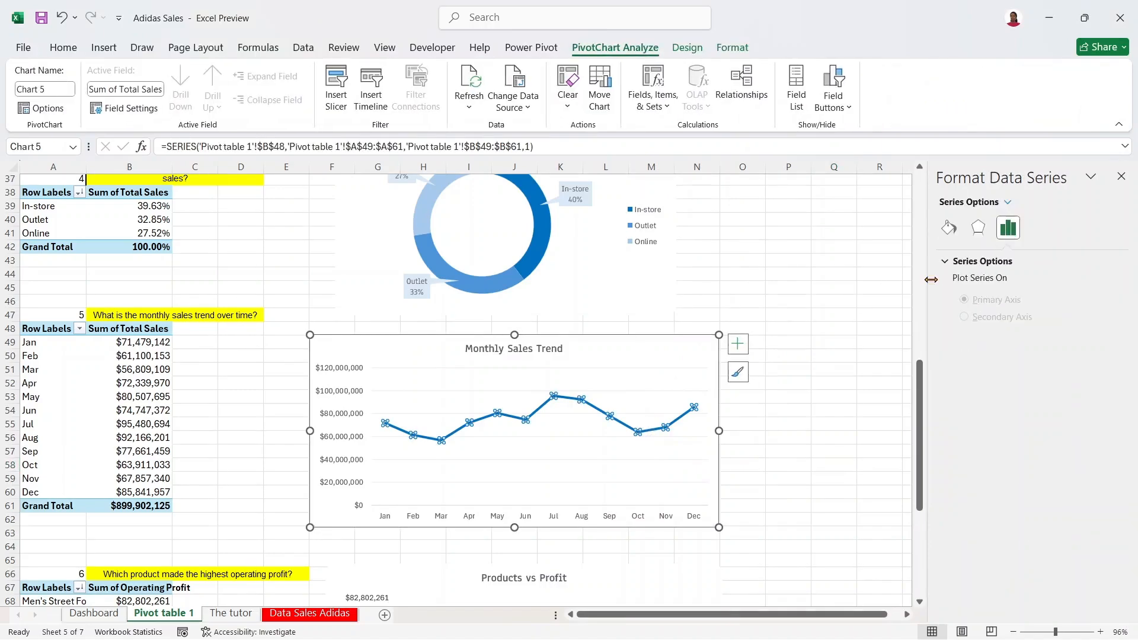
left_click(948, 231)
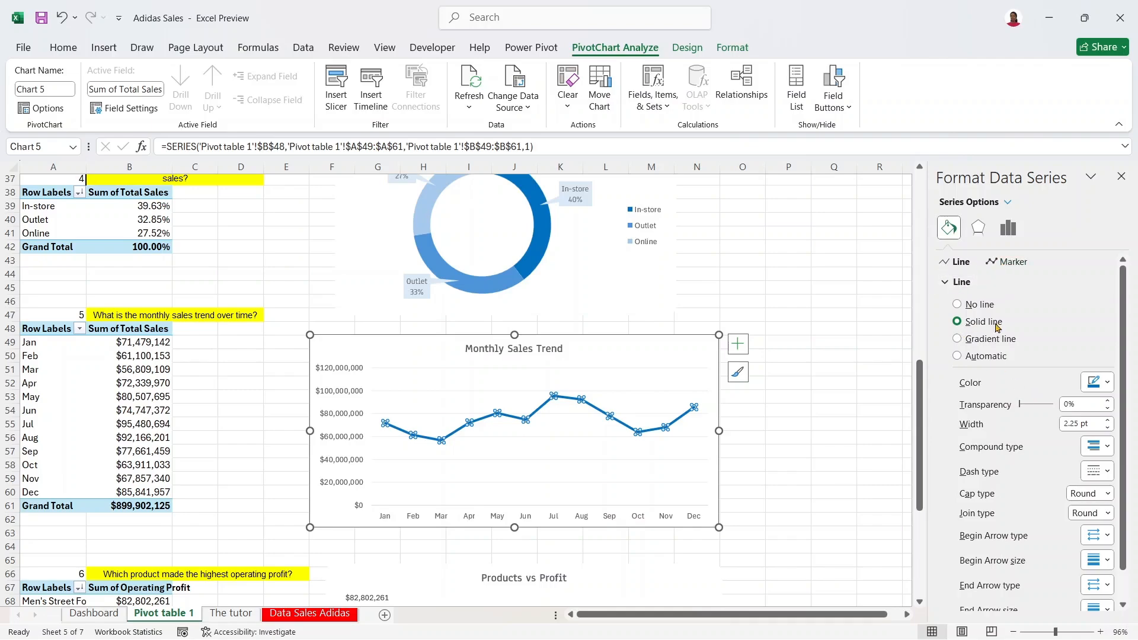
left_click(1107, 421)
left_click(1107, 428)
left_click(1107, 427)
left_click(1107, 428)
left_click(1107, 428)
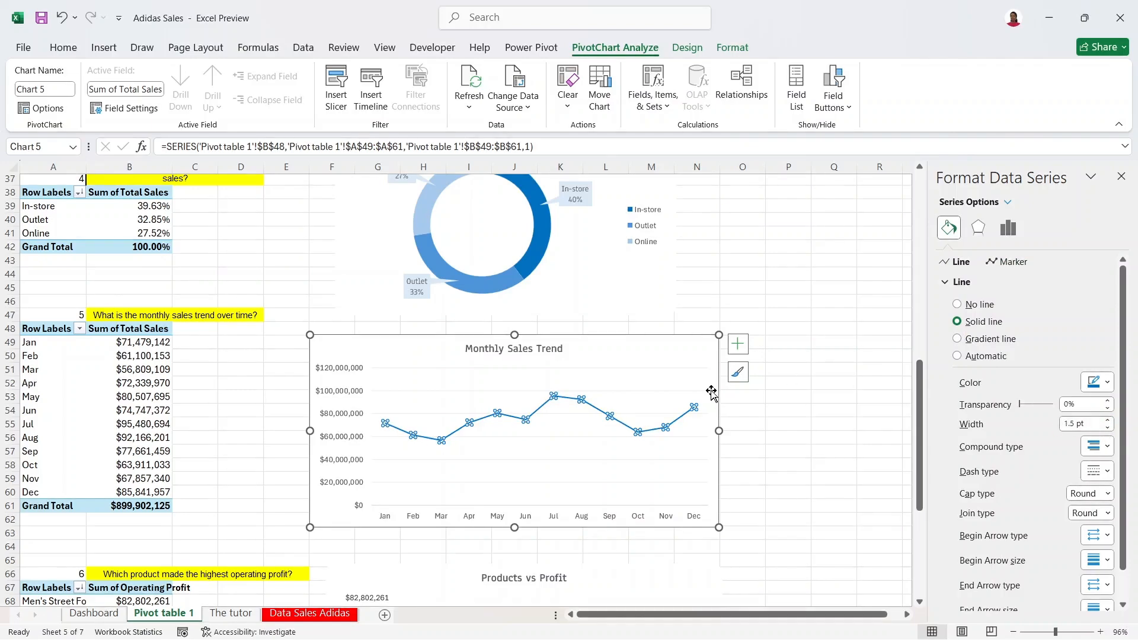
left_click(1001, 262)
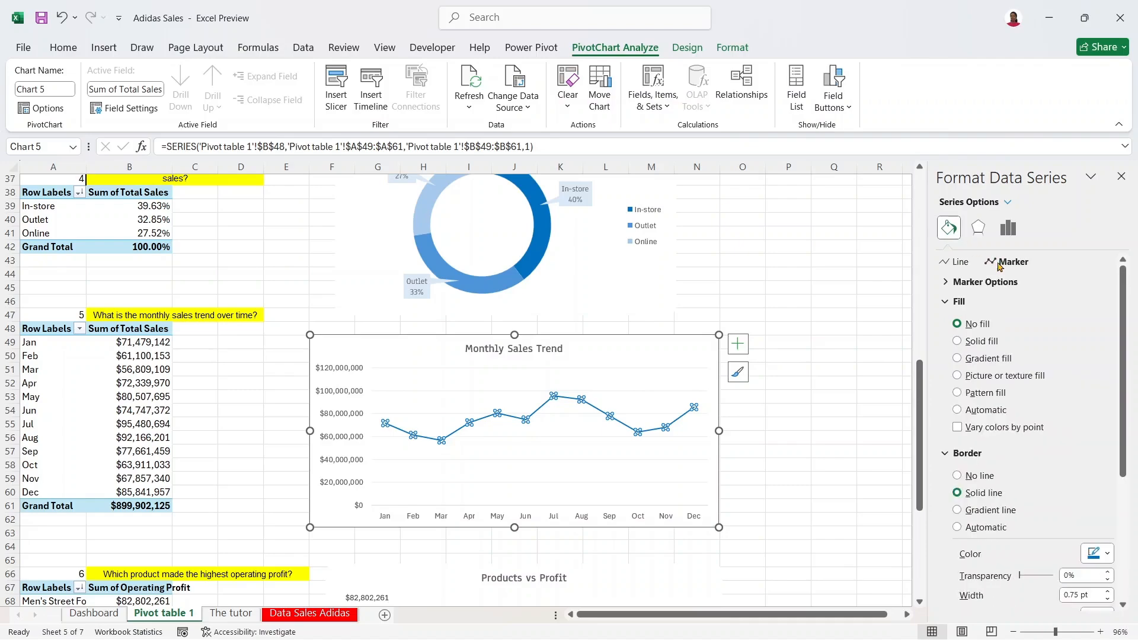
left_click(959, 302)
left_click(971, 282)
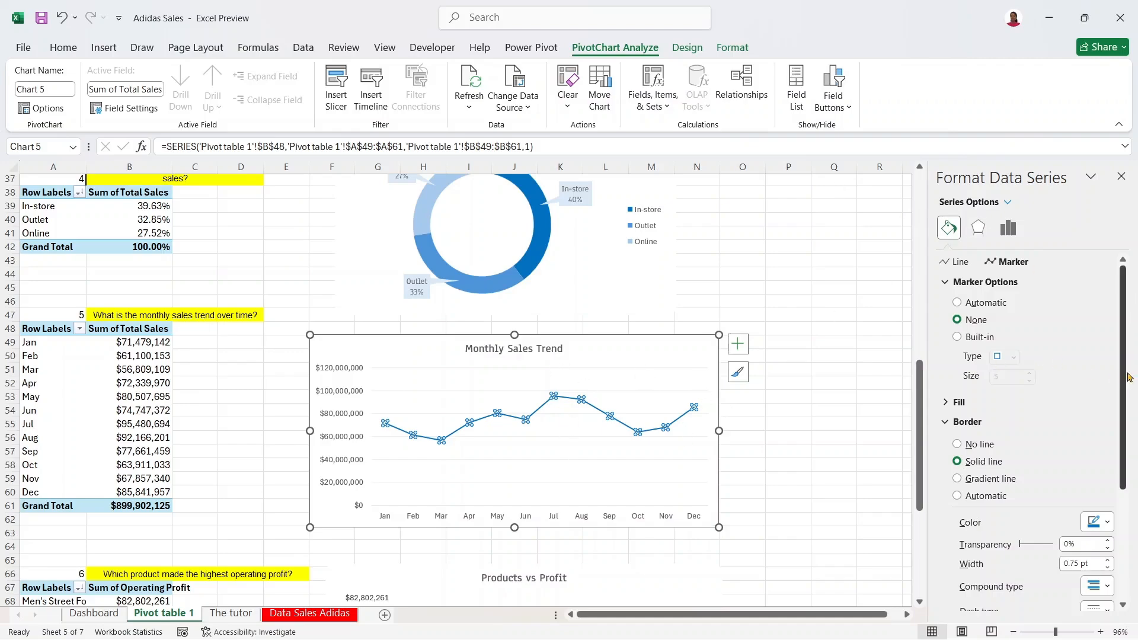
left_click_drag(1127, 377, 1125, 346)
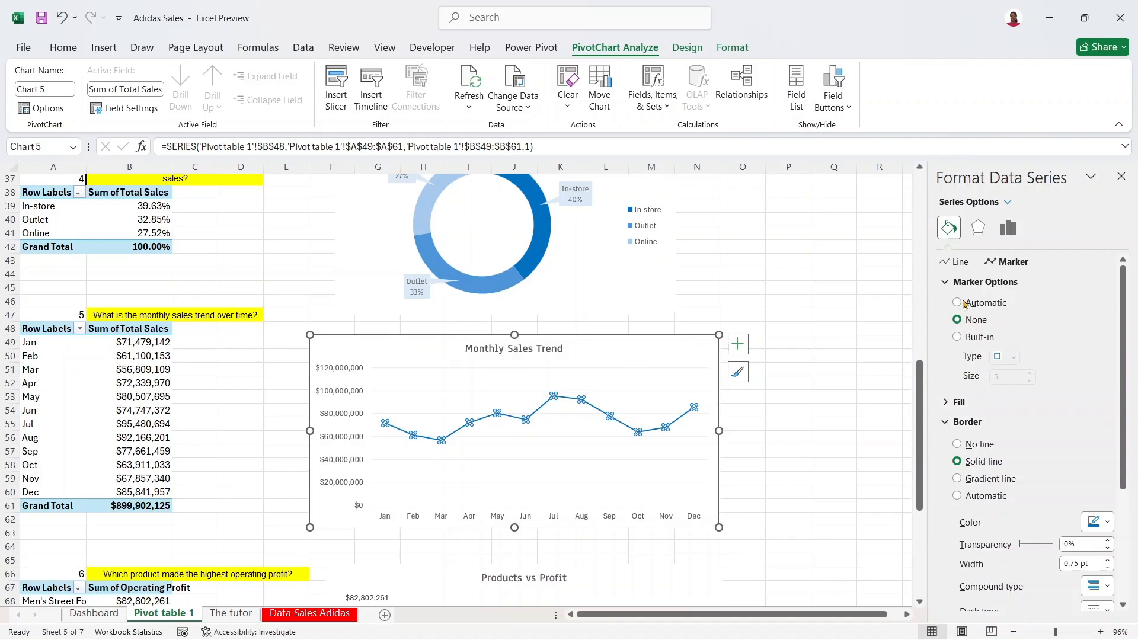
left_click_drag(1127, 339, 1136, 283)
left_click(966, 339)
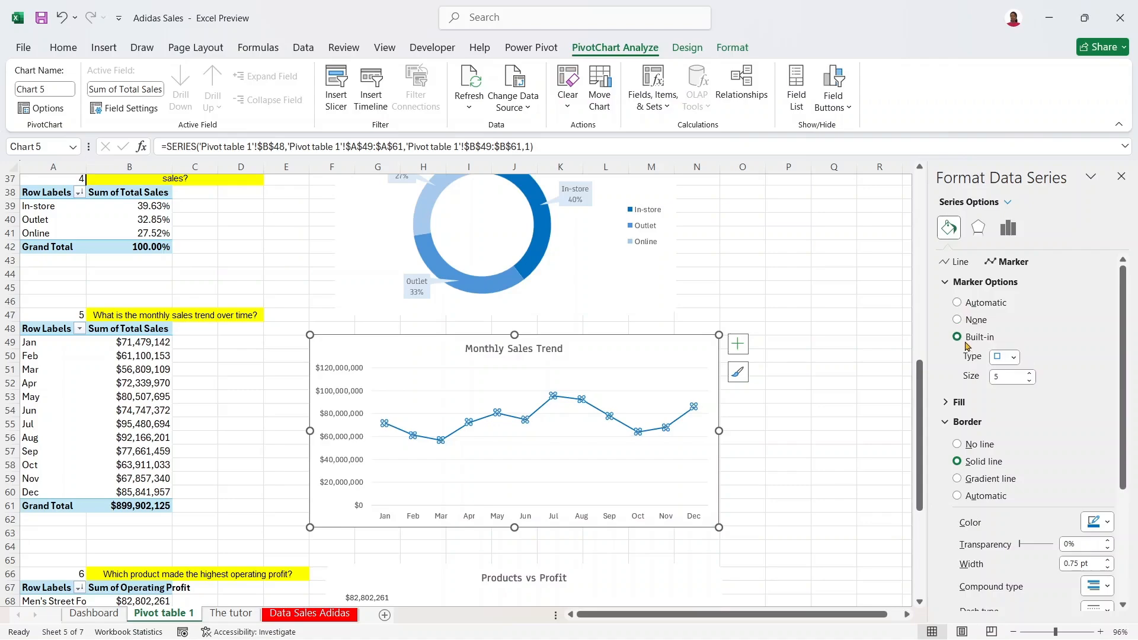
left_click(1014, 357)
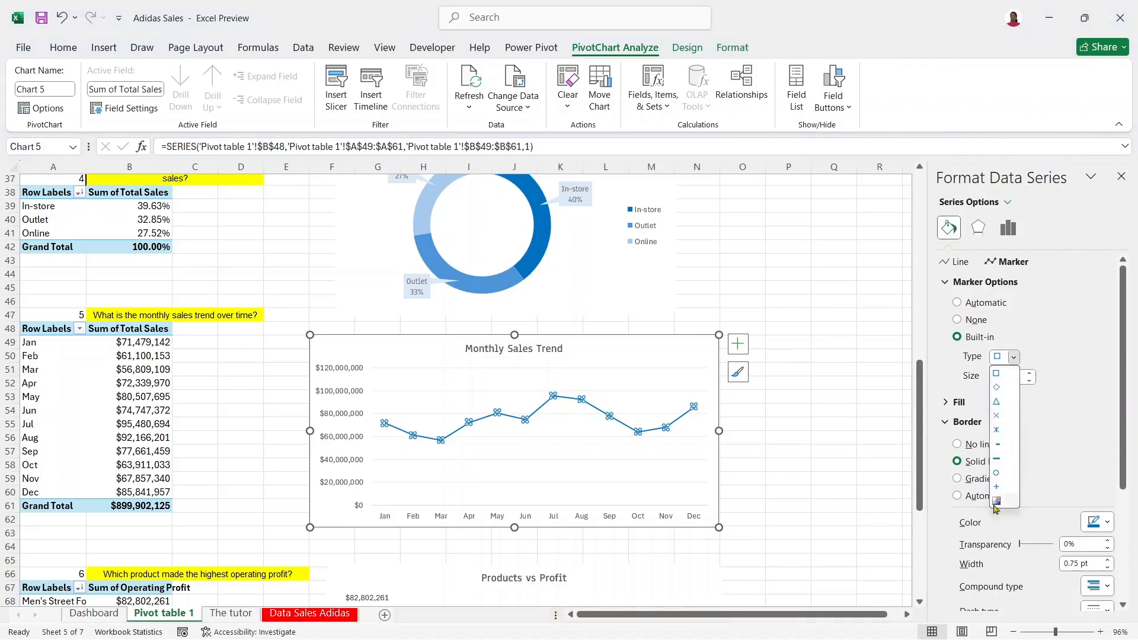
left_click(1000, 473)
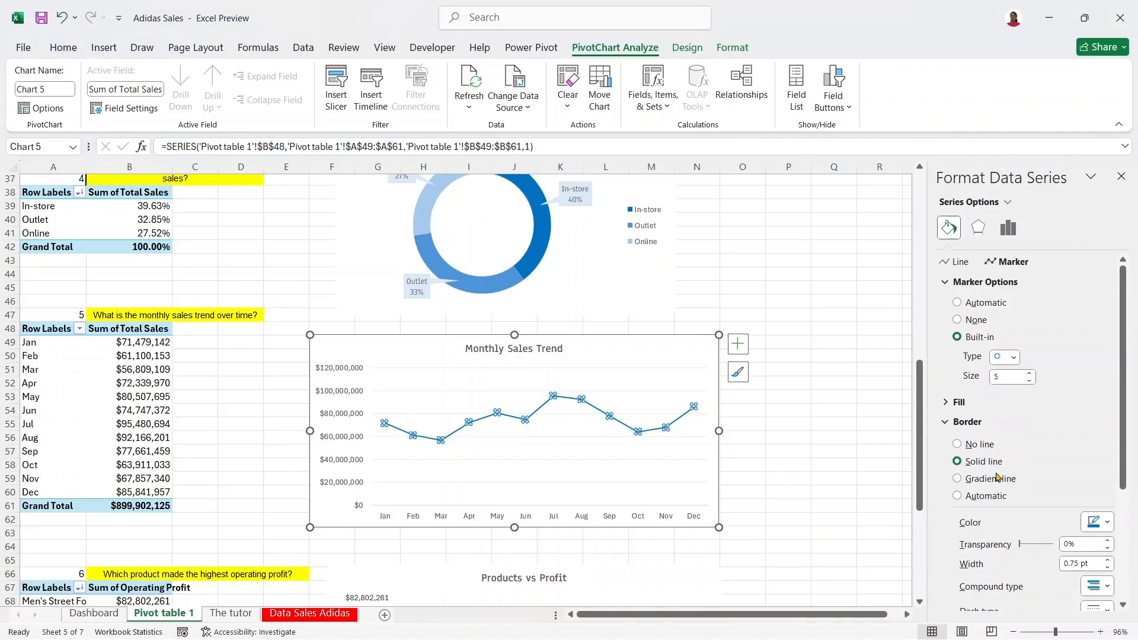
left_click(738, 409)
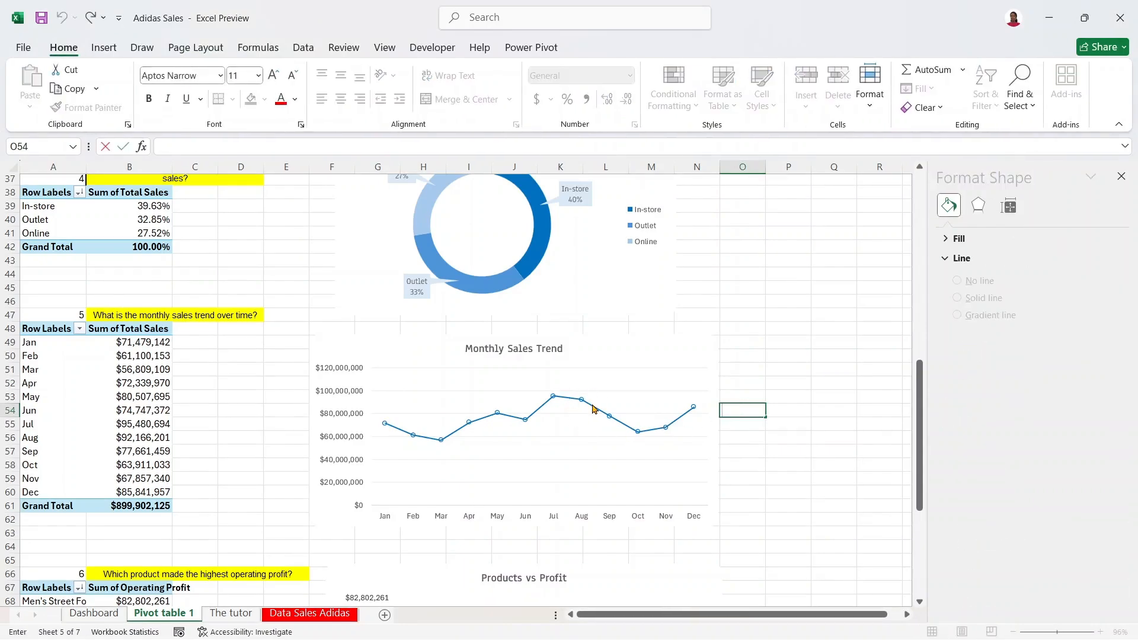
left_click(591, 402)
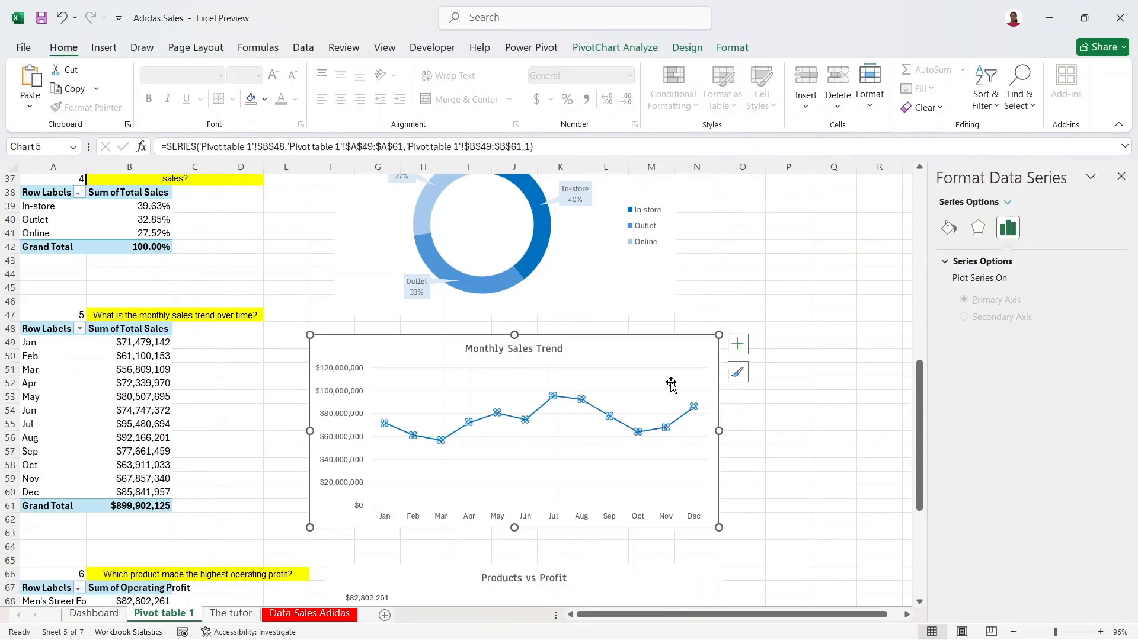
left_click(954, 231)
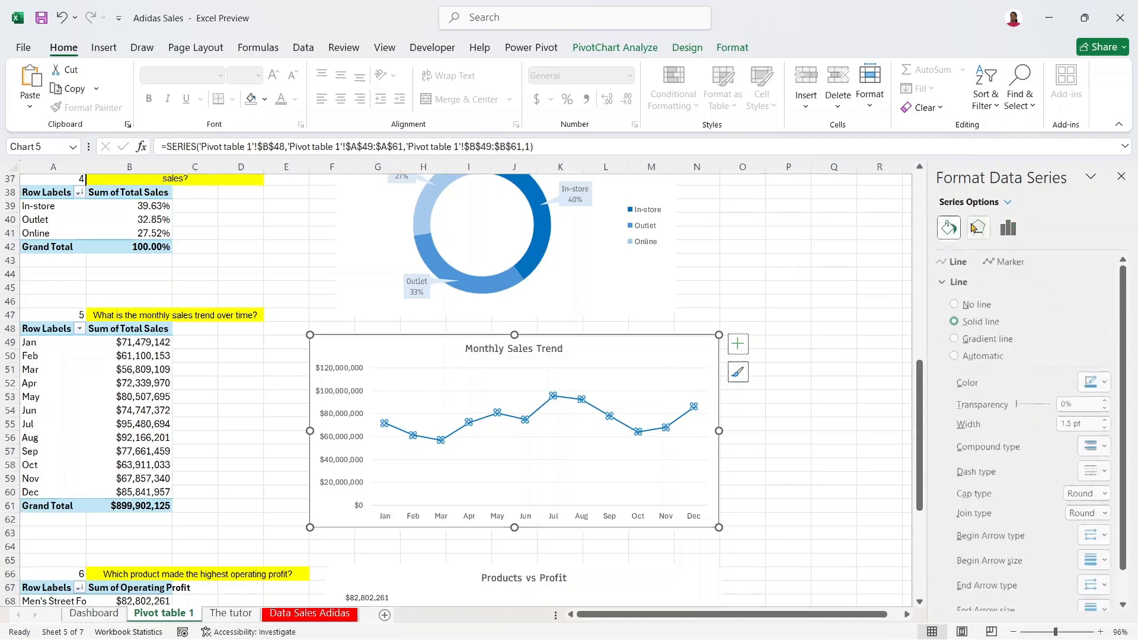
left_click(1006, 264)
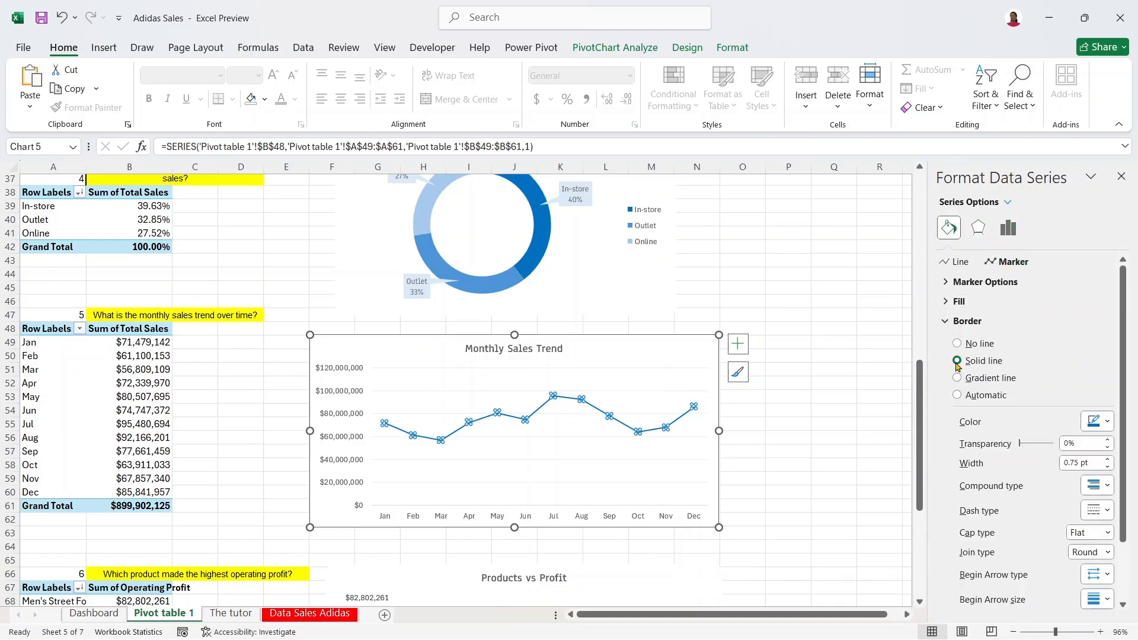
left_click(960, 282)
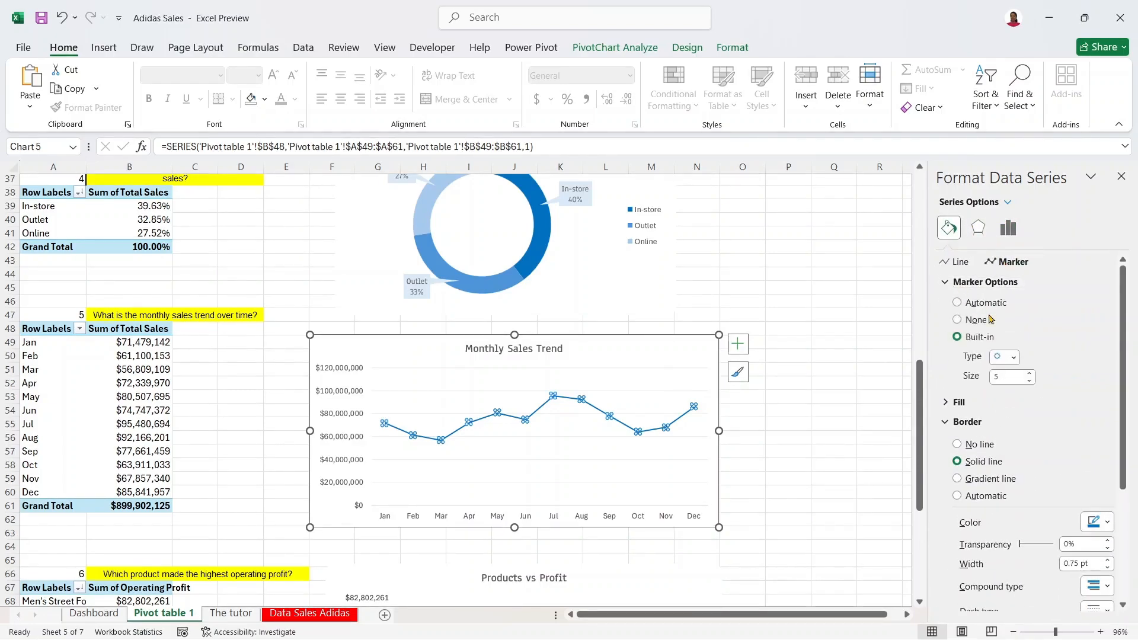
left_click(982, 321)
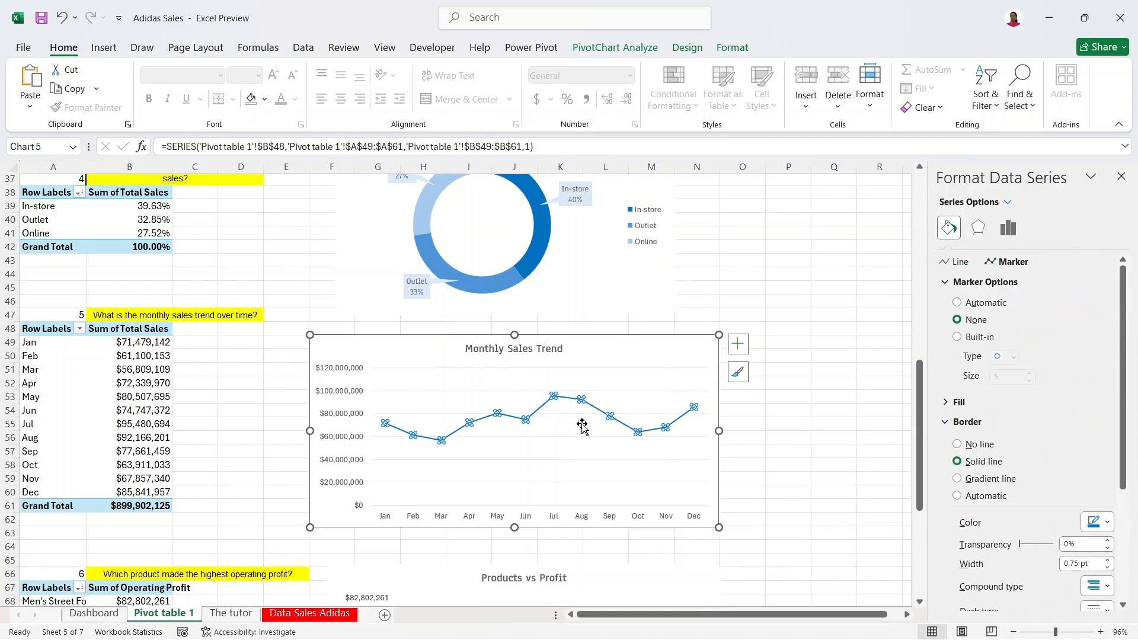
Step: Turn on Smoothed line for the Monthly Sales Trend series so it draws as a curve
left_click(951, 261)
scroll(1127, 312, "down", 2)
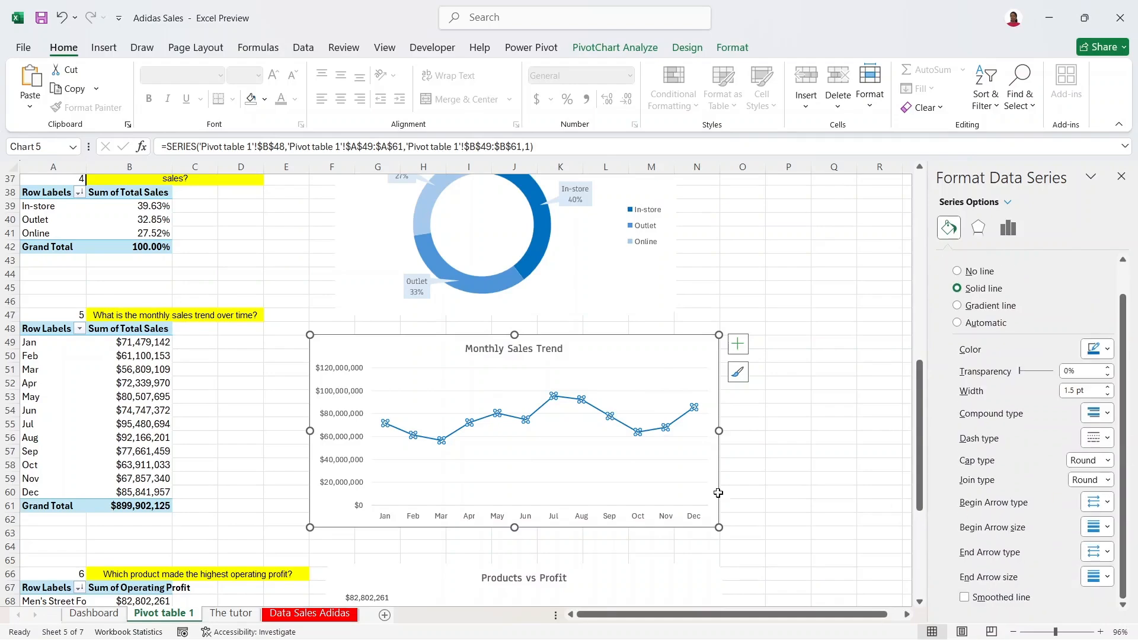
left_click(704, 425)
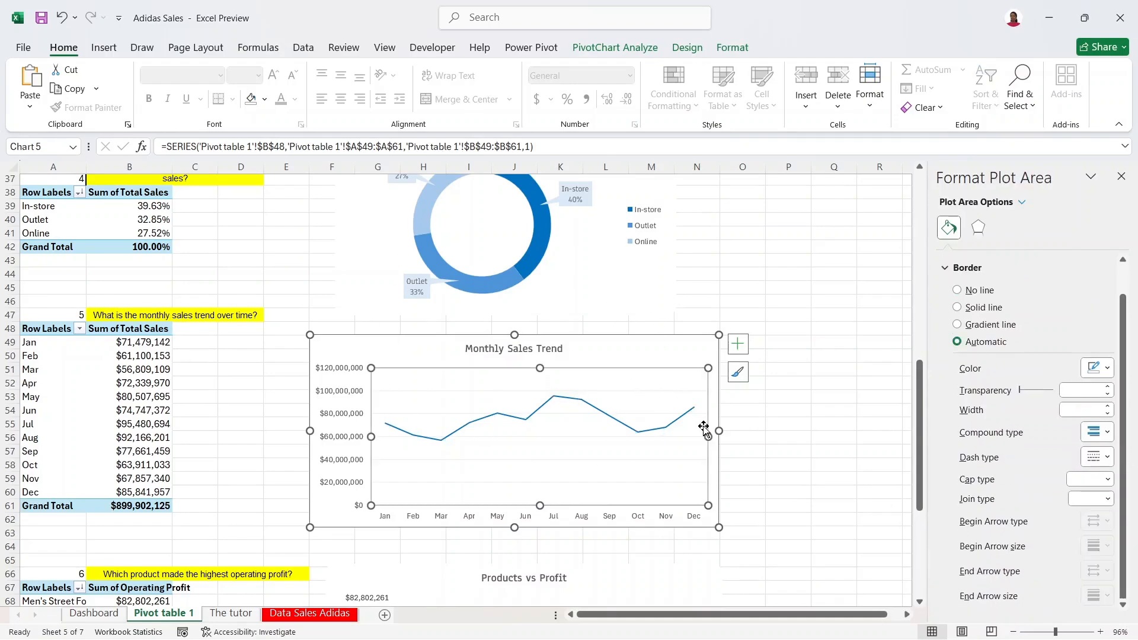
left_click(645, 436)
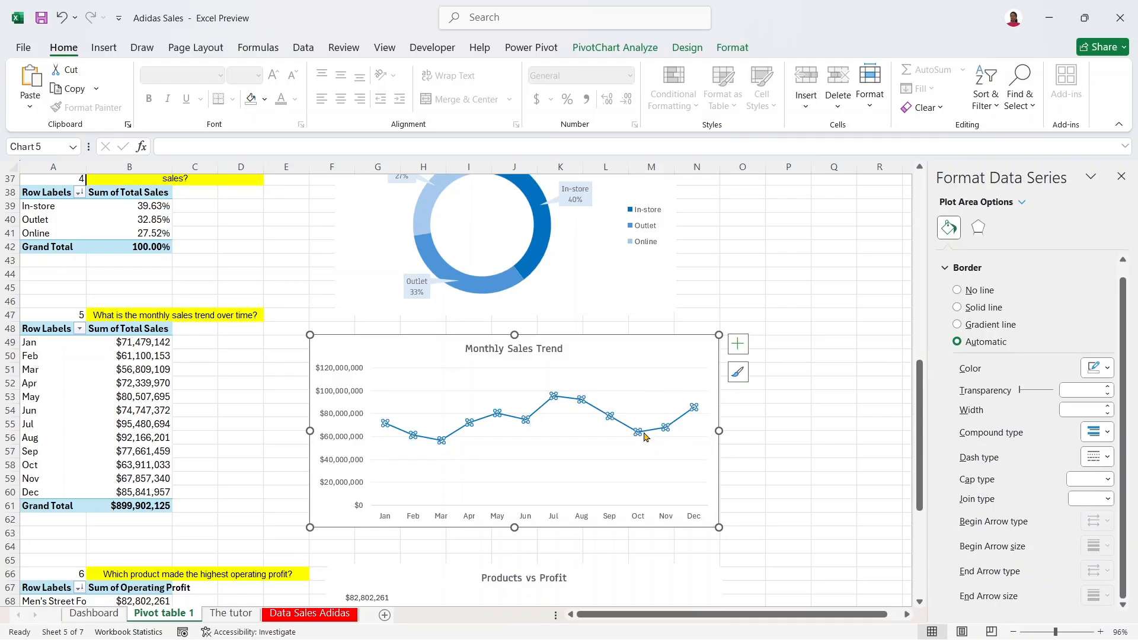
scroll(1124, 313, "down", 1)
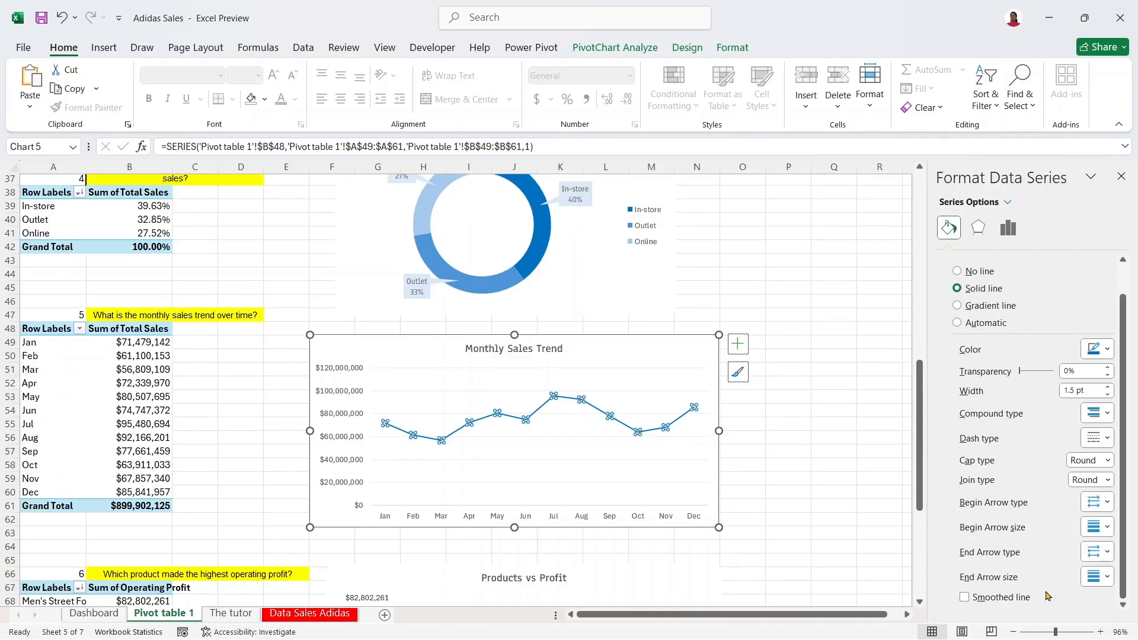
left_click(964, 597)
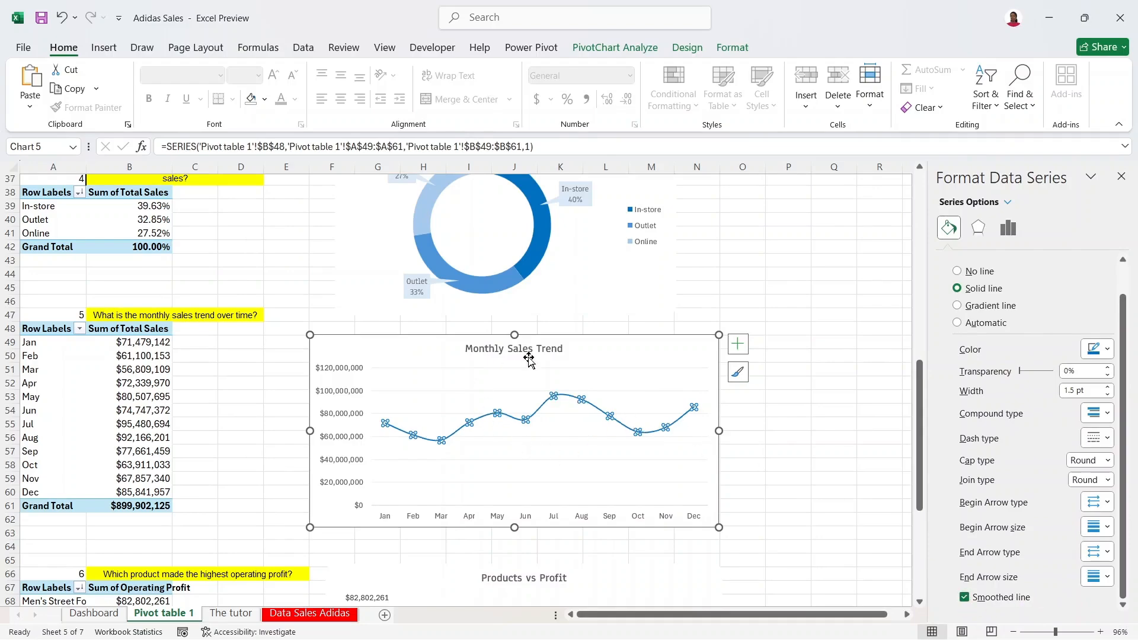
left_click(751, 475)
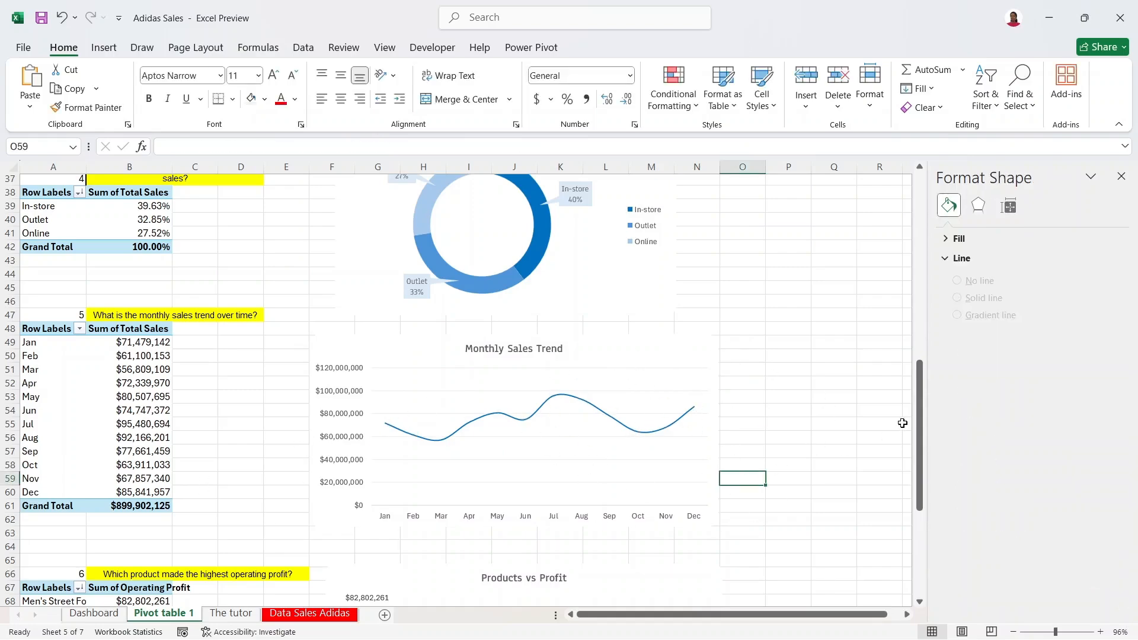
Step: Drag the Rank of Retailers by Sales chart further right and down beside its pivot table
left_click_drag(922, 412, 923, 498)
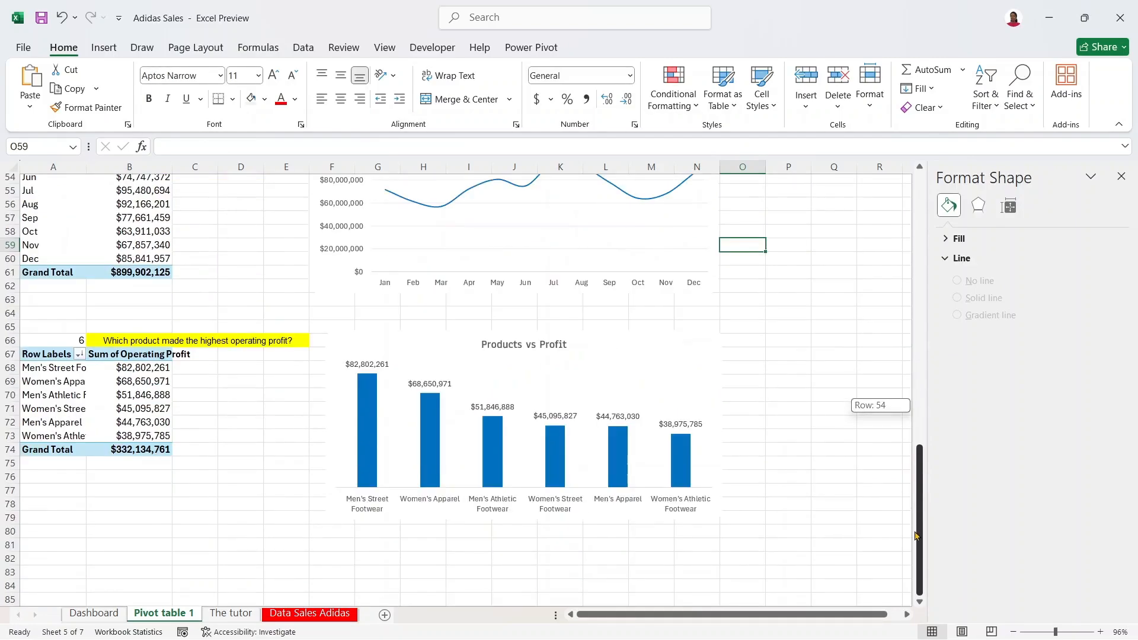
left_click(681, 380)
left_click(711, 350)
left_click_drag(922, 474, 916, 188)
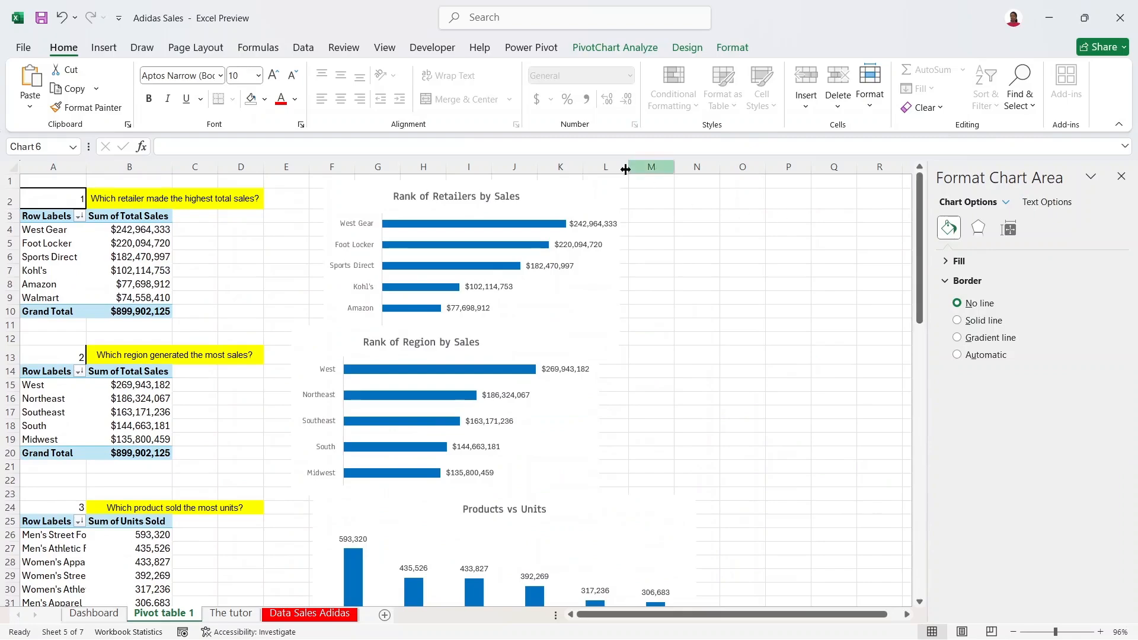
left_click(609, 199)
left_click_drag(589, 195, 768, 231)
left_click_drag(918, 283, 879, 544)
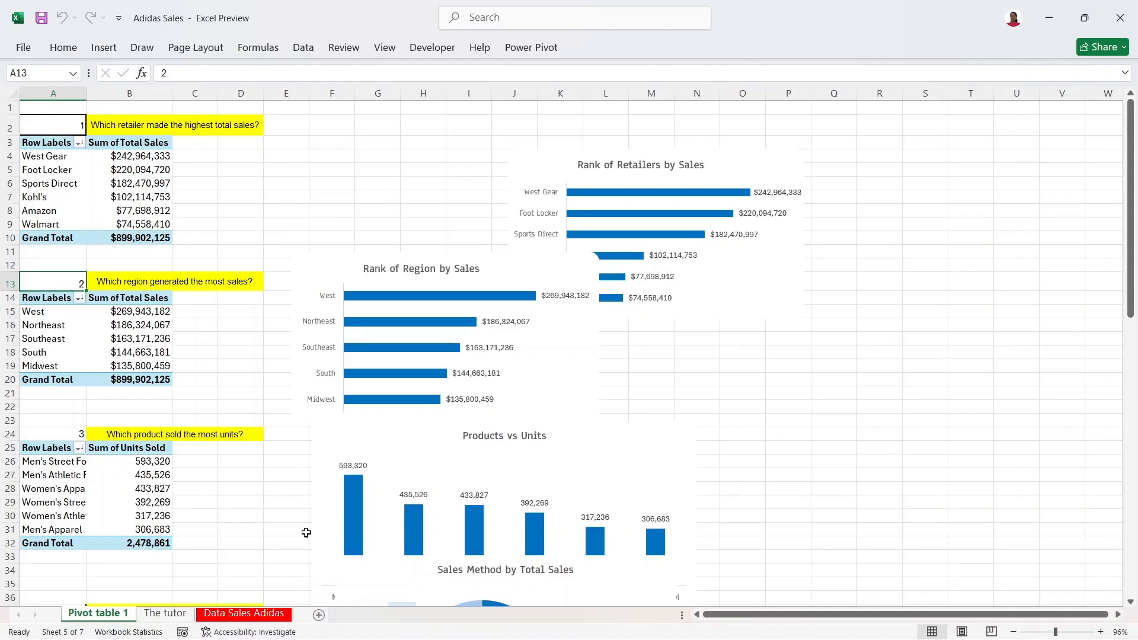
Step: Insert a new blank worksheet after Pivot table 1 and rename it 'Dashboard.'
left_click(318, 616)
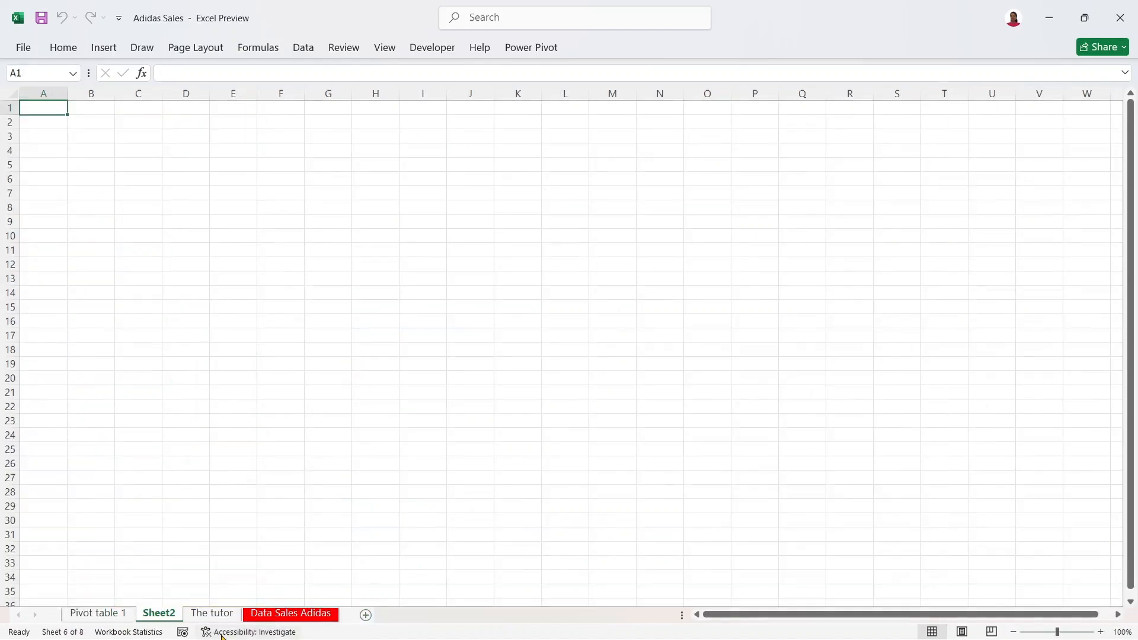
double_click(172, 614)
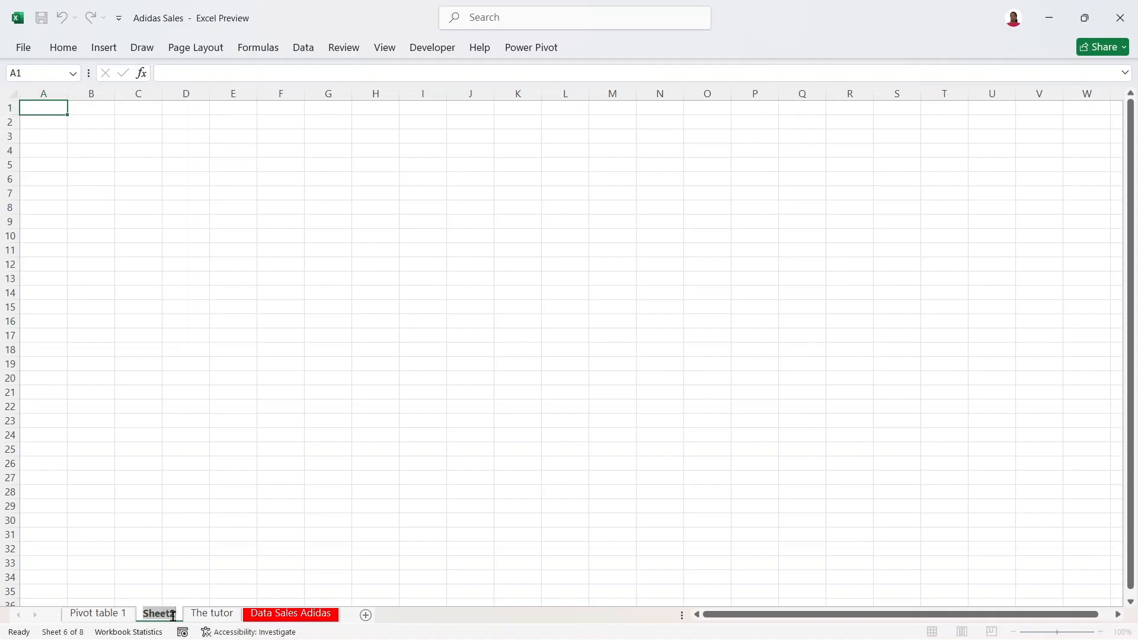
type("Da")
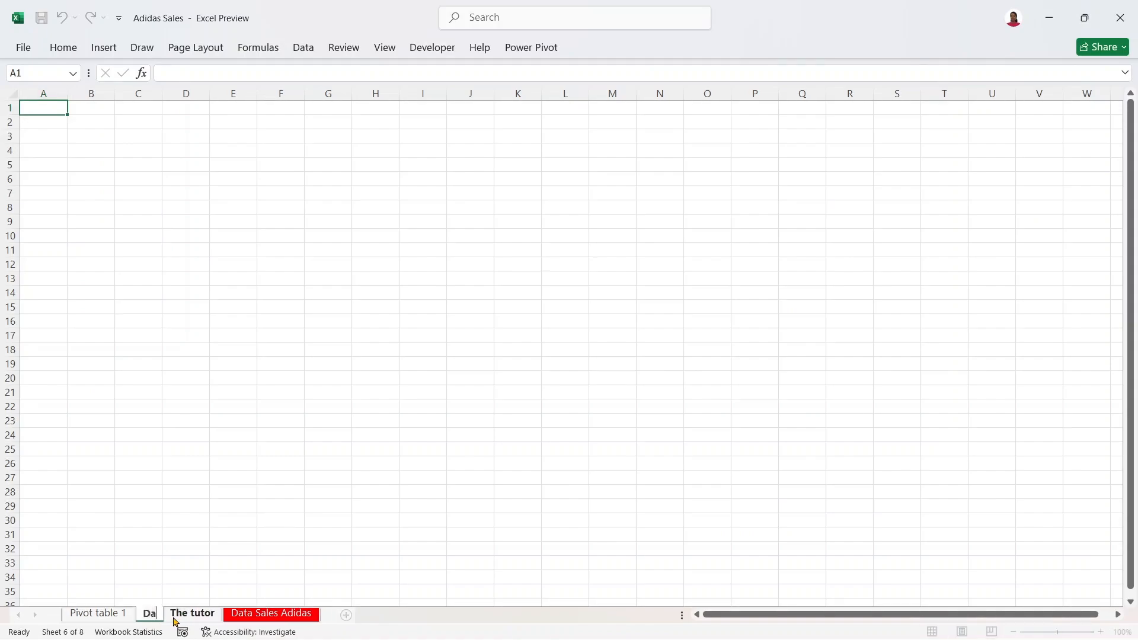
type("shboard")
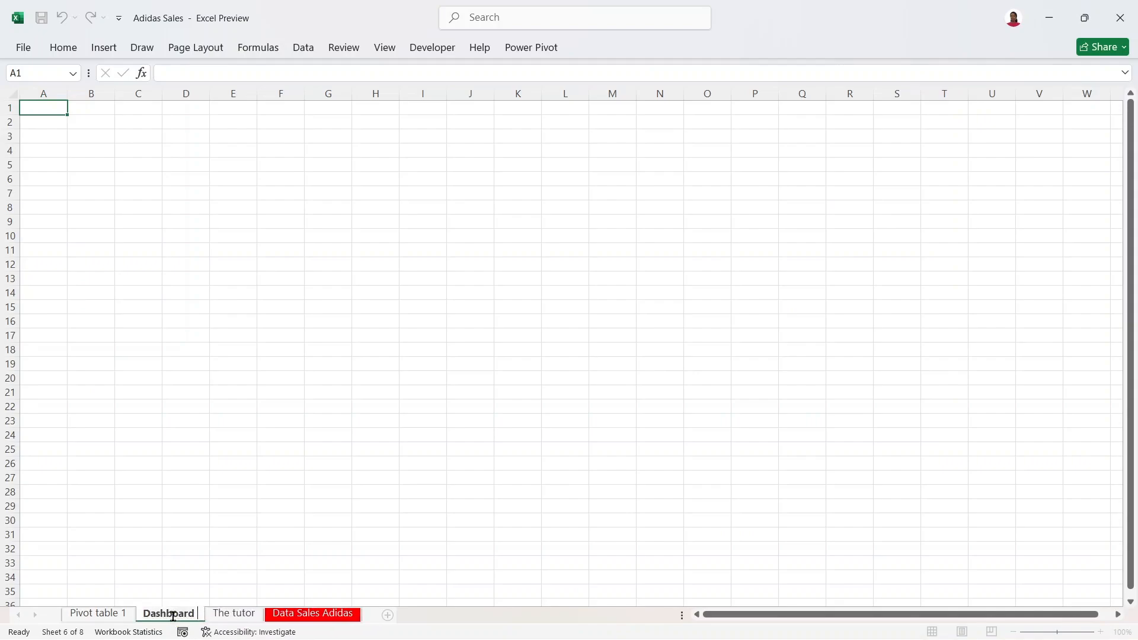
type(" Page")
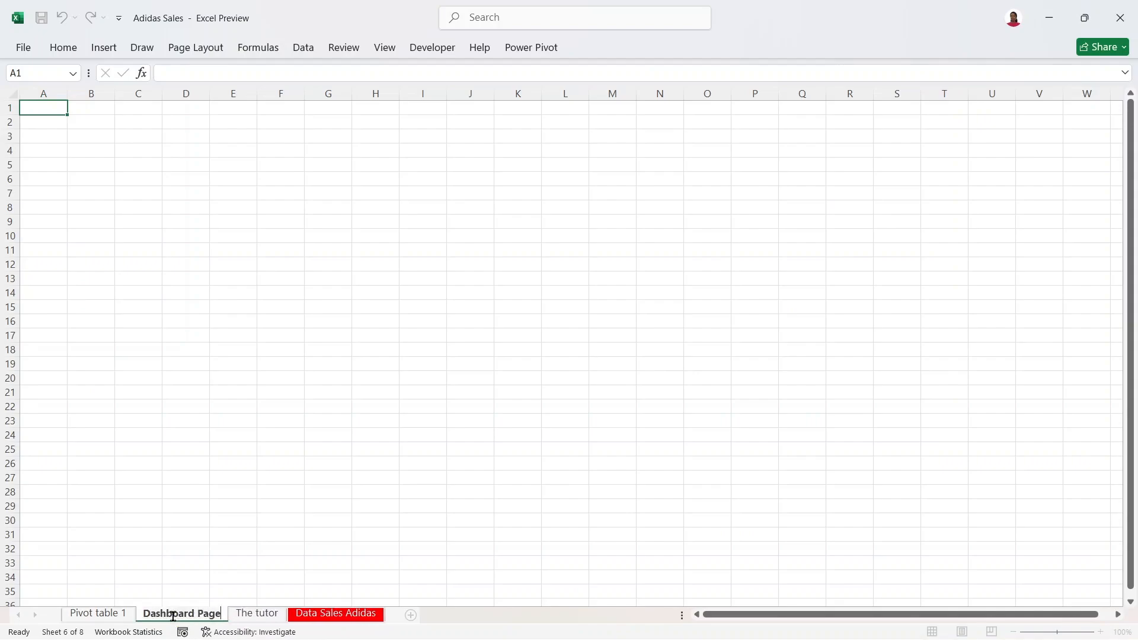
key("BackSpace")
key("BackSpace")
key("BackSpace")
key("BackSpace")
key("BackSpace")
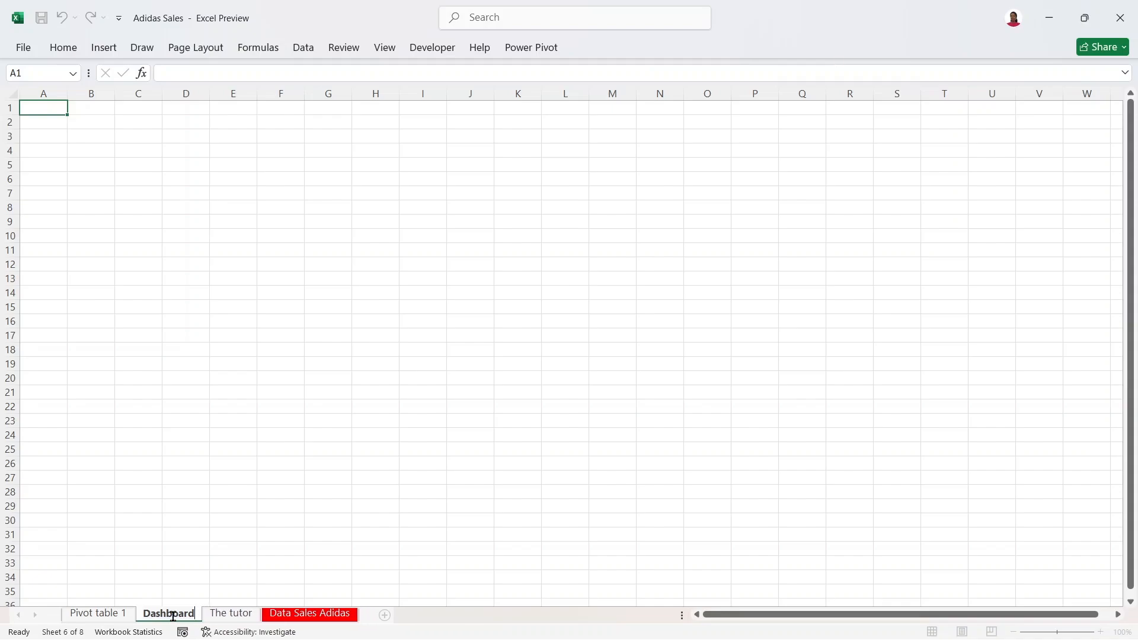
type(".")
key("Return")
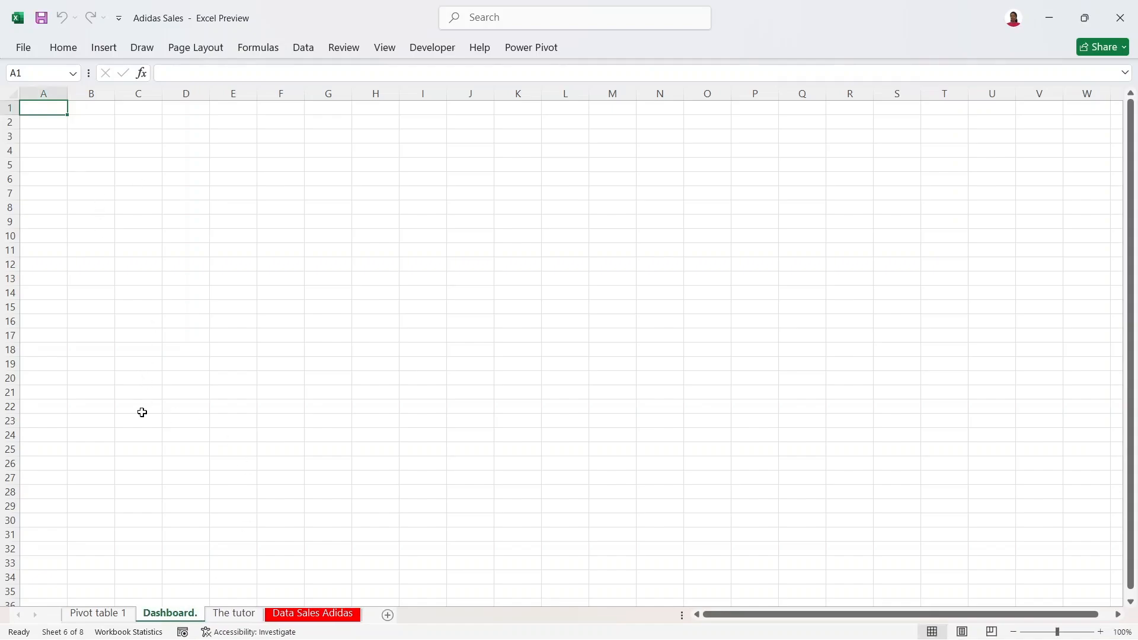
Step: Uncheck Gridlines View so the Dashboard. sheet shows as a plain white canvas
left_click(196, 50)
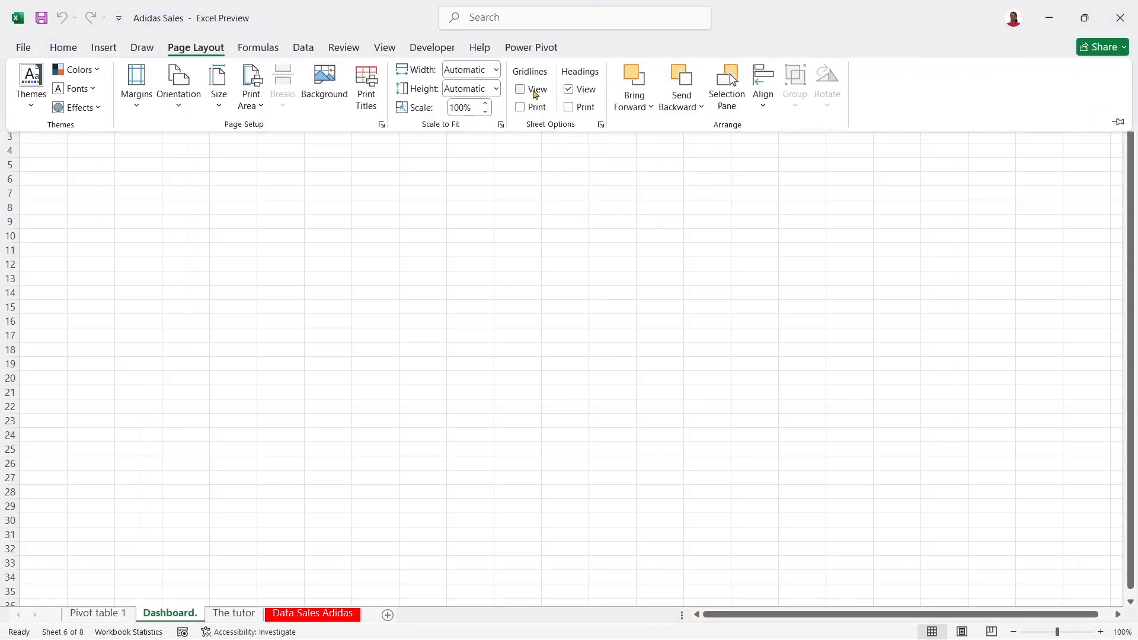
left_click(563, 205)
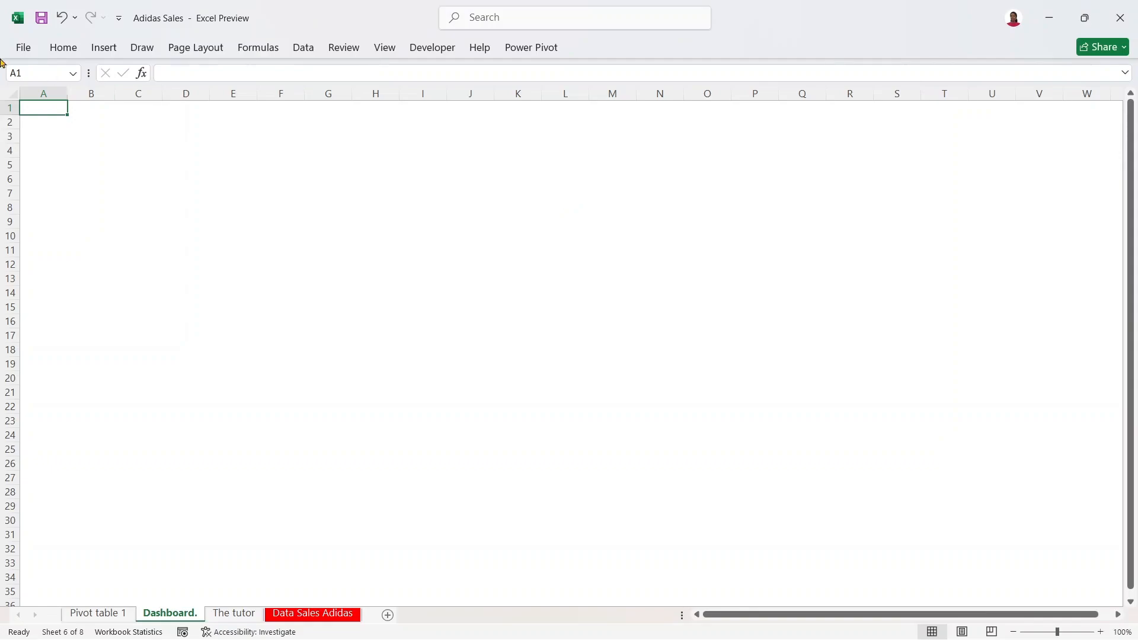
left_click(118, 181)
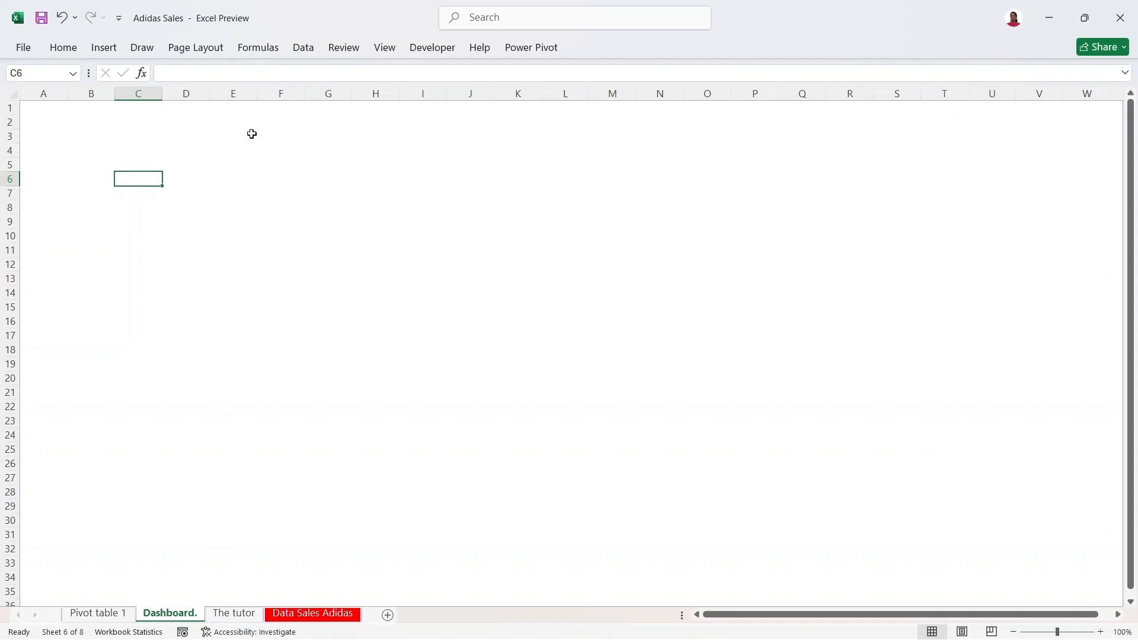
Step: Select every cell on the Dashboard. sheet with Select All
left_click(499, 396)
key("ctrl+a")
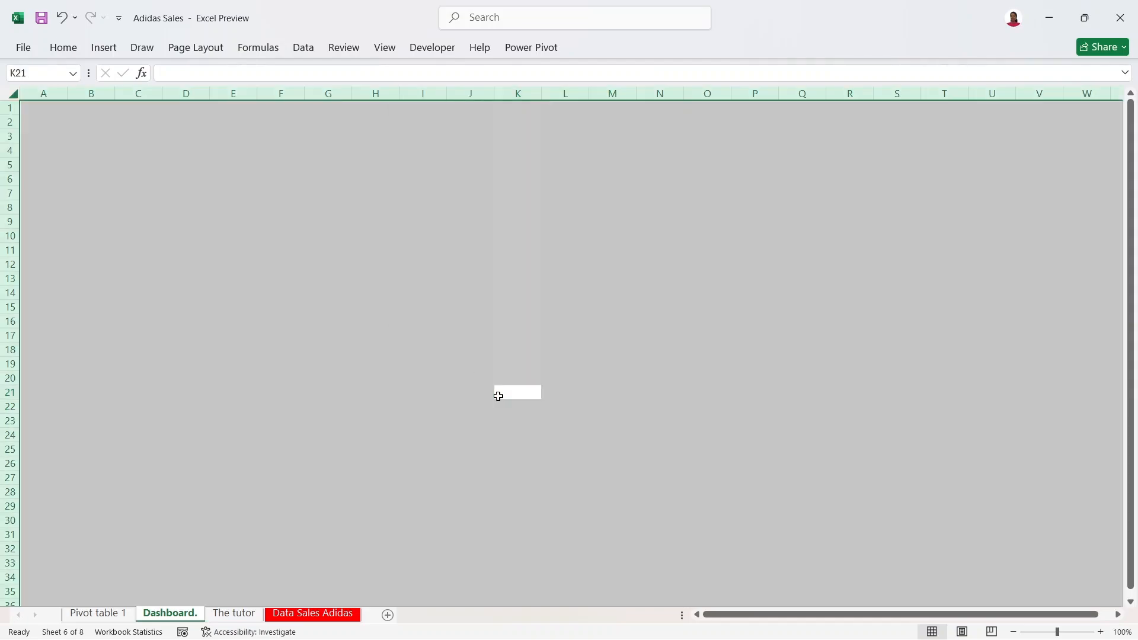
left_click(498, 396)
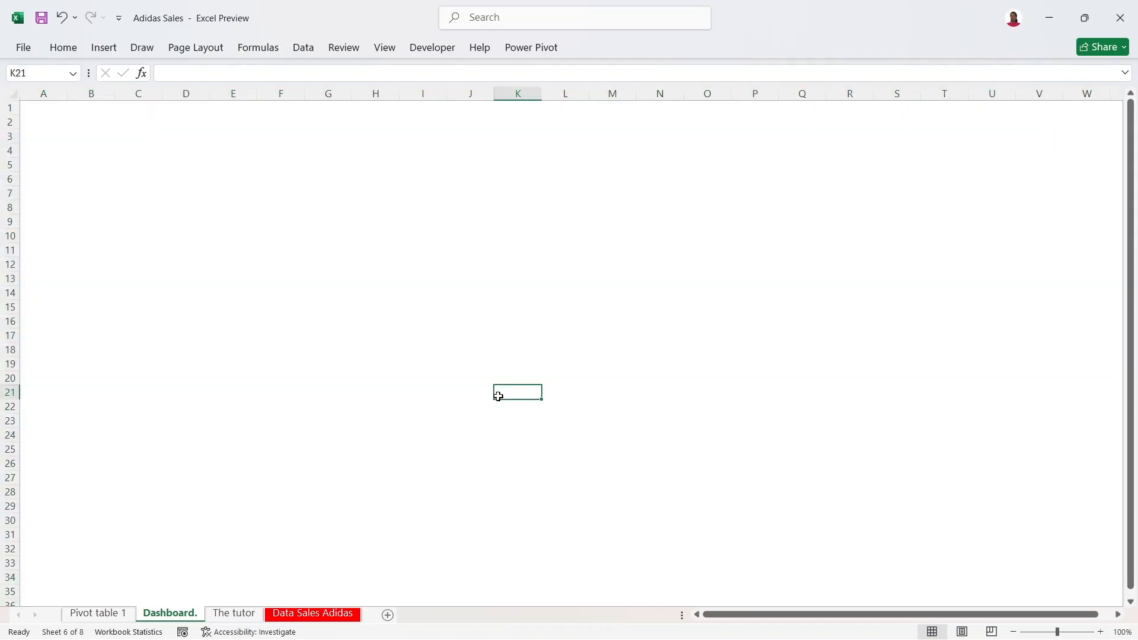
left_click(11, 90)
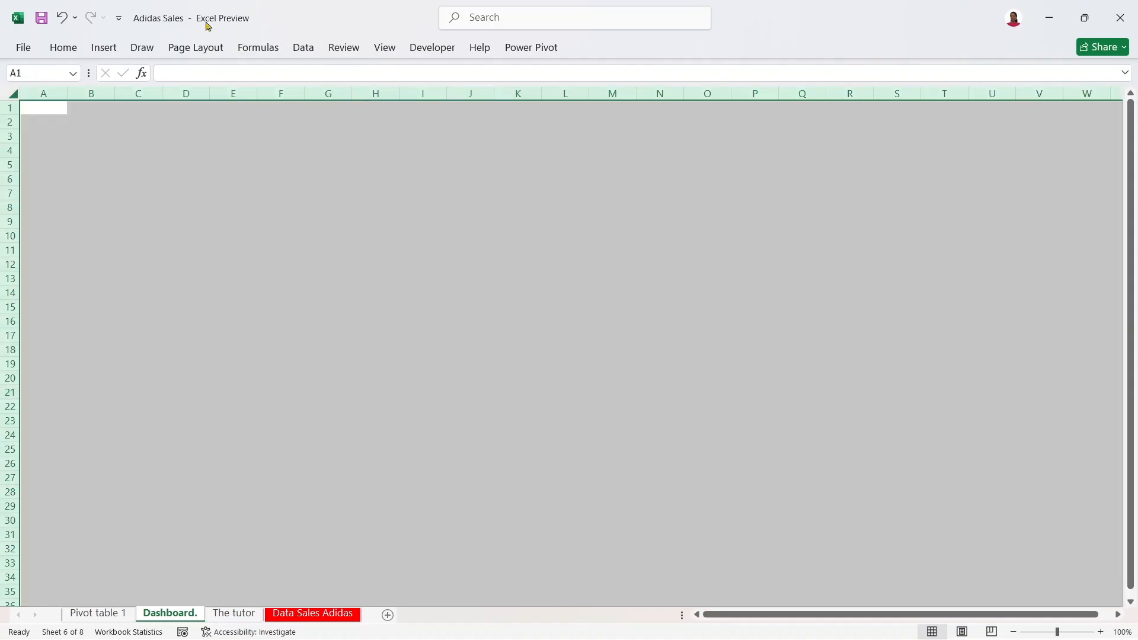
Step: Open the custom Fill Color picker and enter hex value e9f7fd
left_click(66, 49)
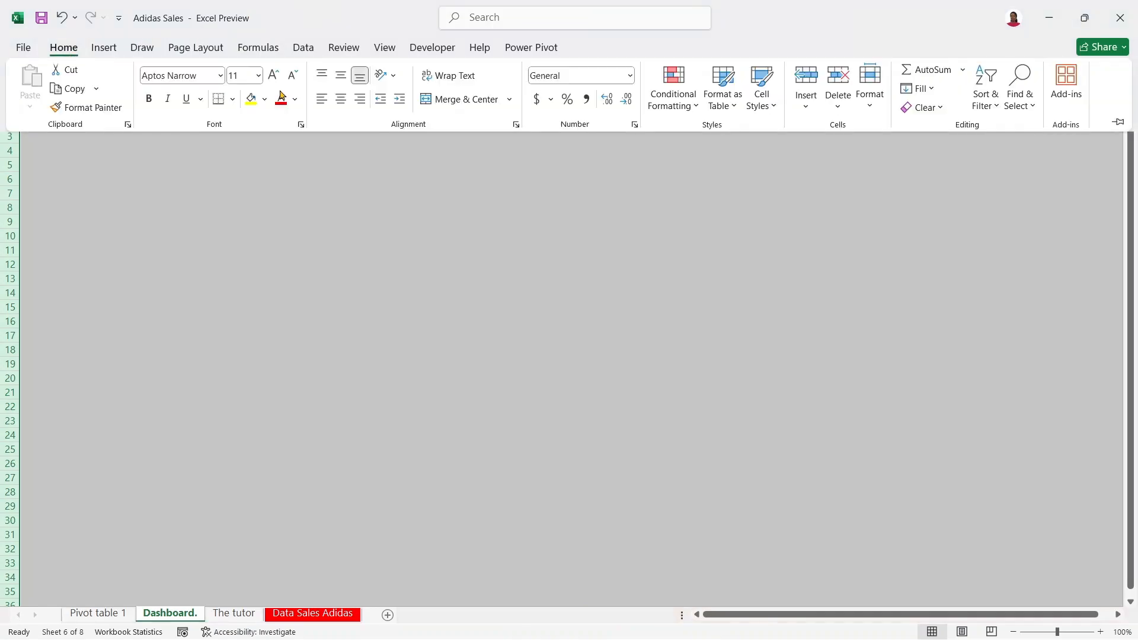
left_click(295, 100)
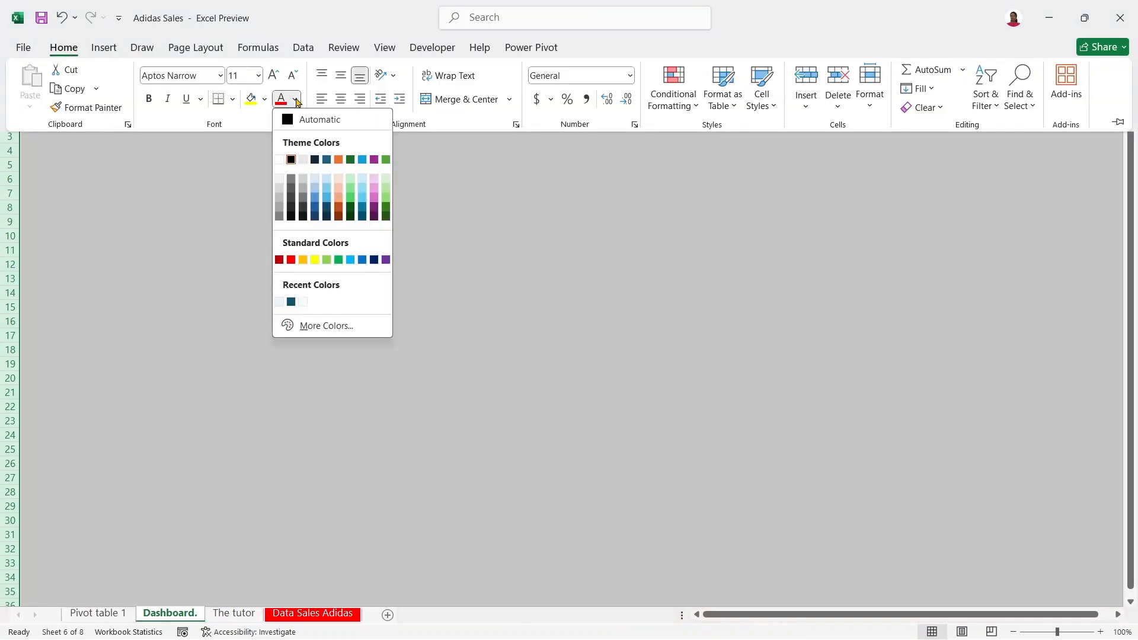
left_click(265, 99)
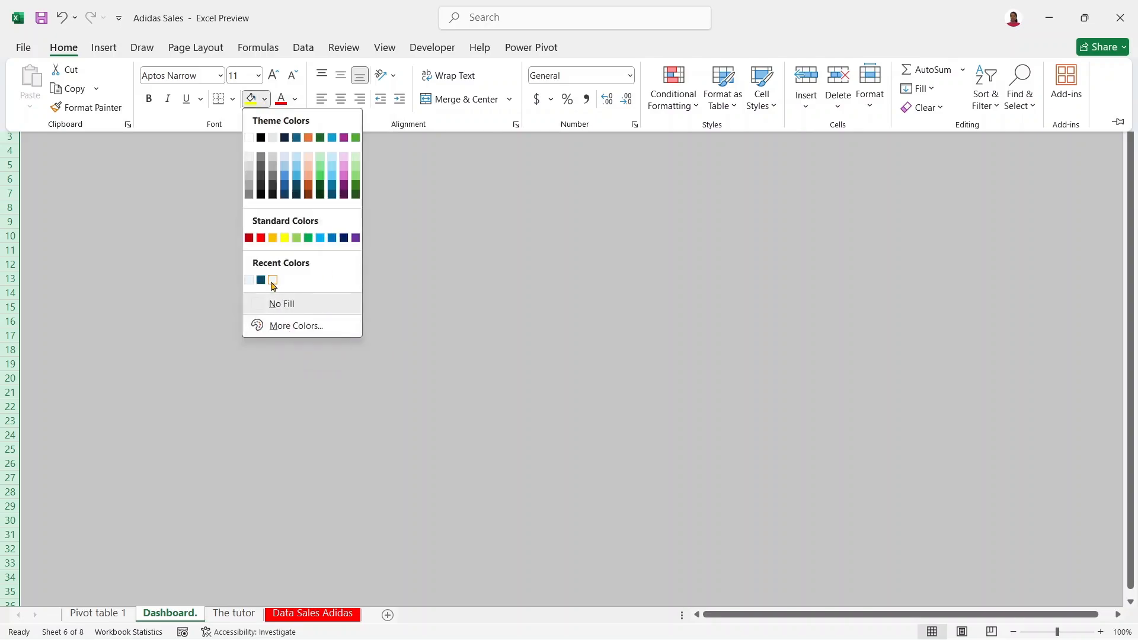
left_click(295, 326)
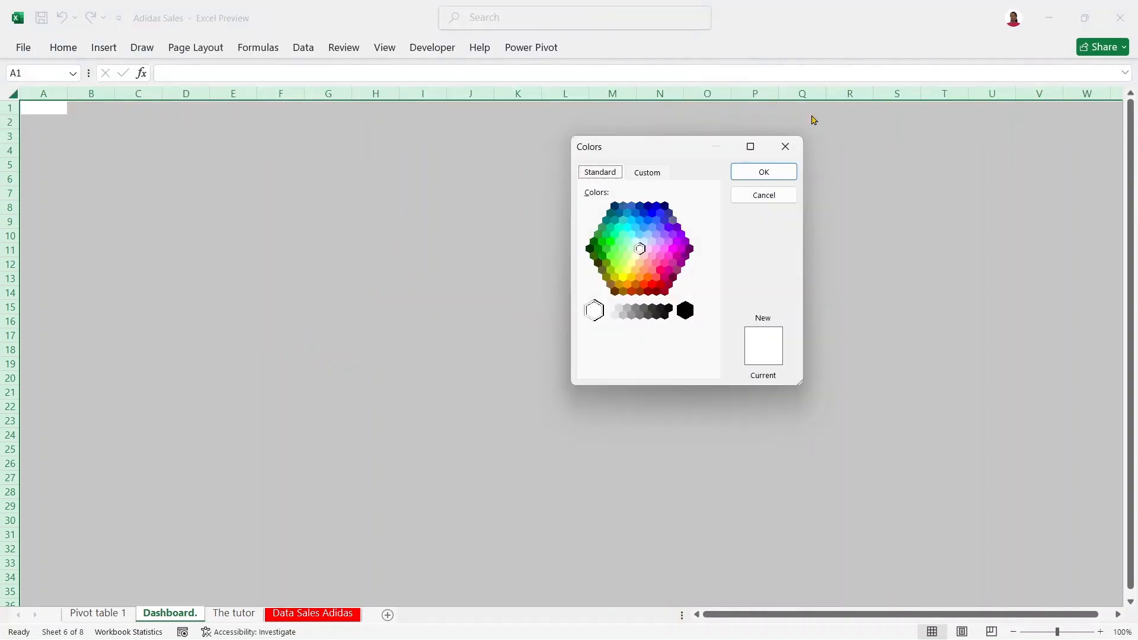
left_click(645, 177)
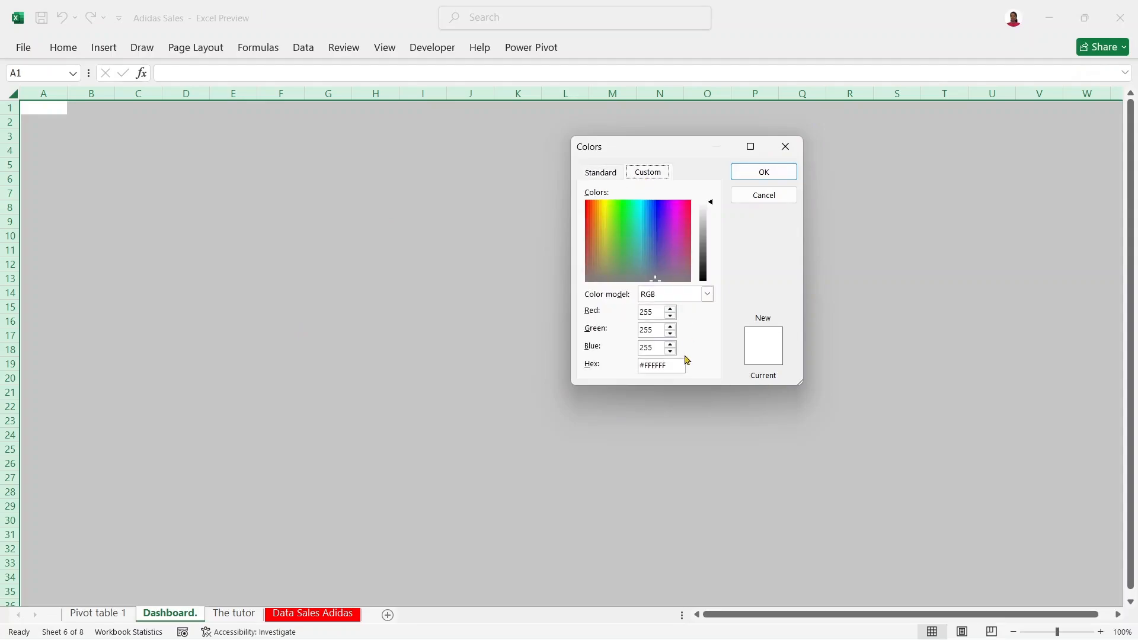
left_click_drag(670, 363, 645, 364)
type("F")
key("super+v")
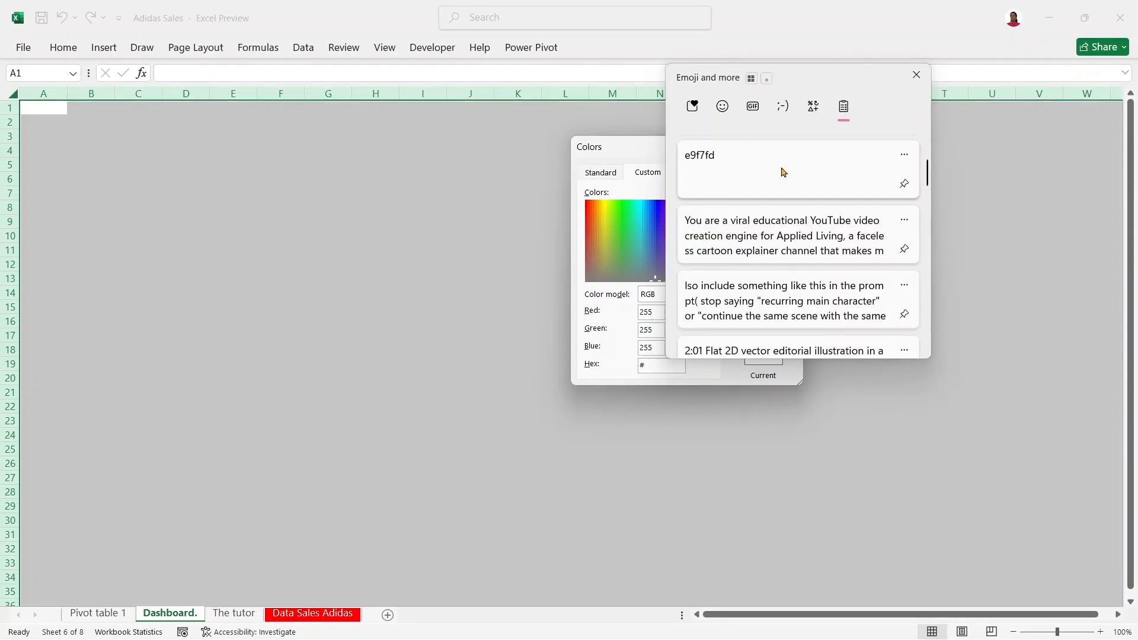
left_click(783, 172)
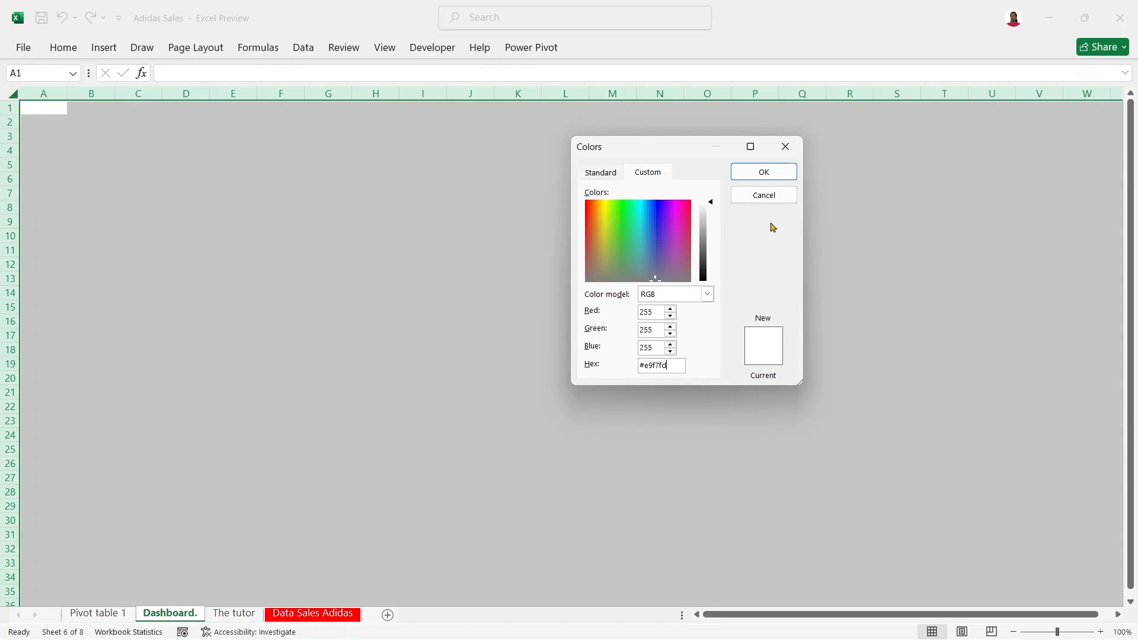
Step: Apply the #E9F7FD light-blue fill to the whole sheet, deselect it, and jump down to row 43
left_click(758, 173)
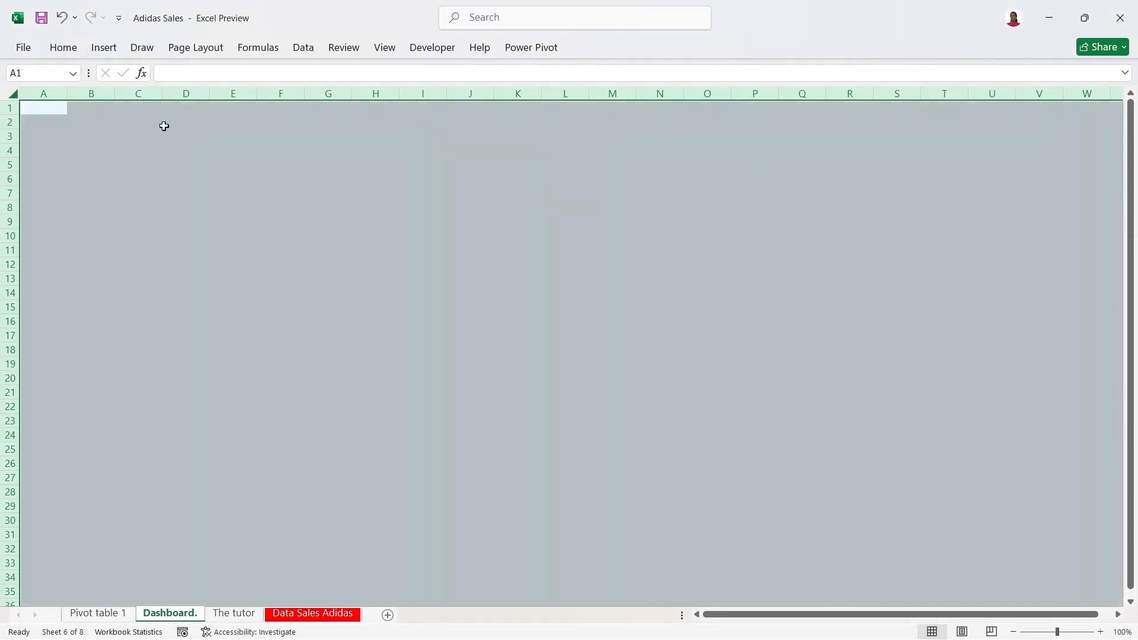
left_click(165, 124)
left_click(288, 209)
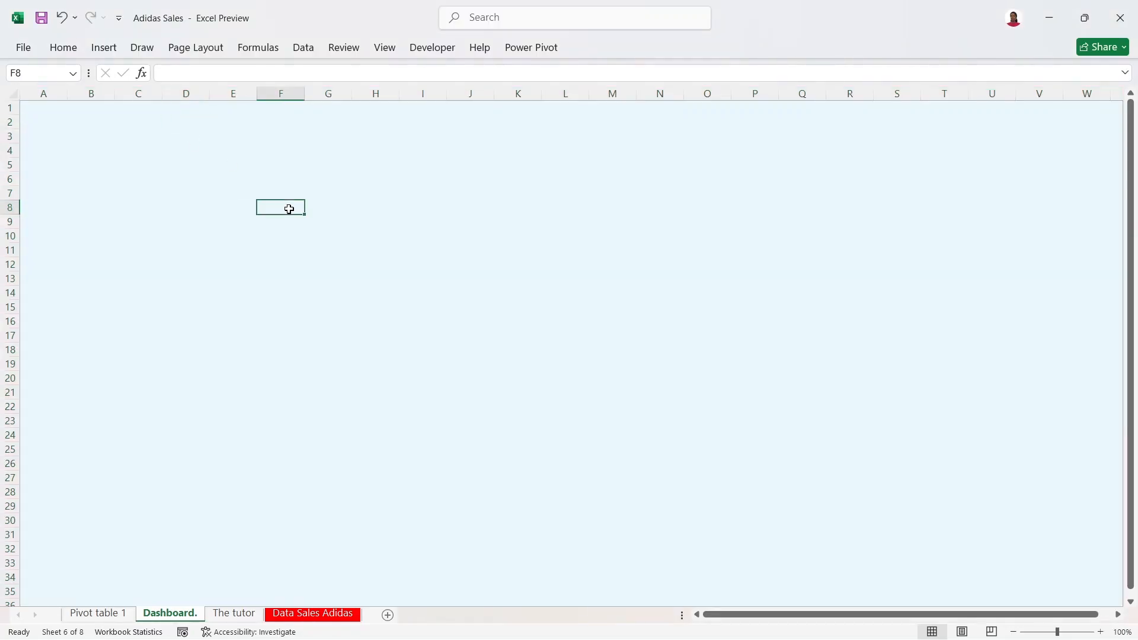
key("End")
key("Page_Down")
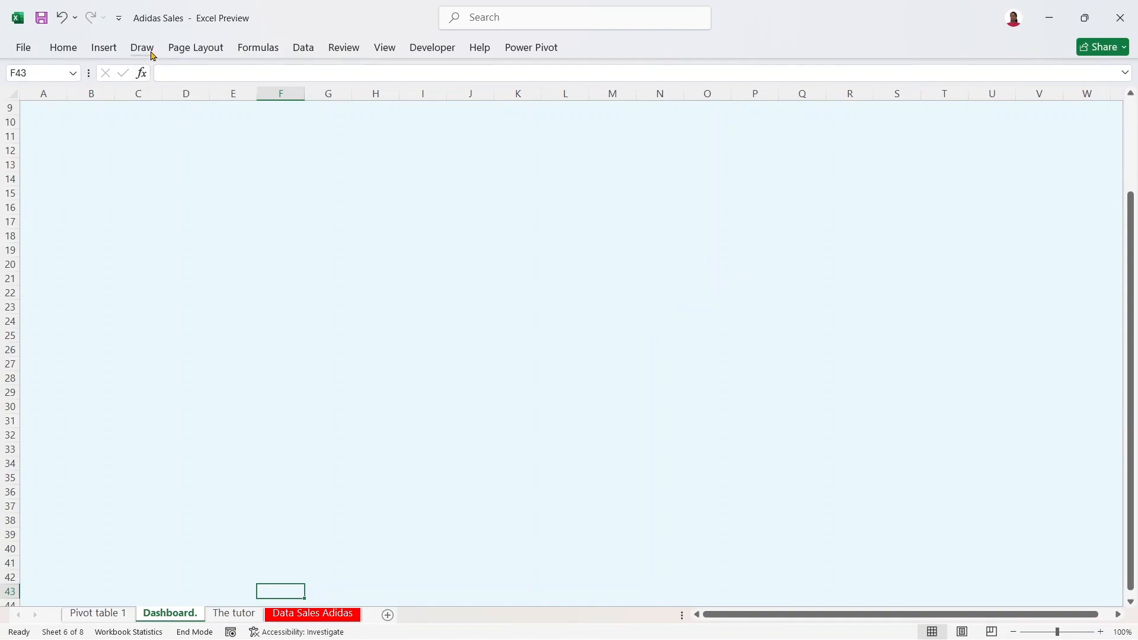
Step: Draw a wide white text box across columns A to I
left_click(102, 50)
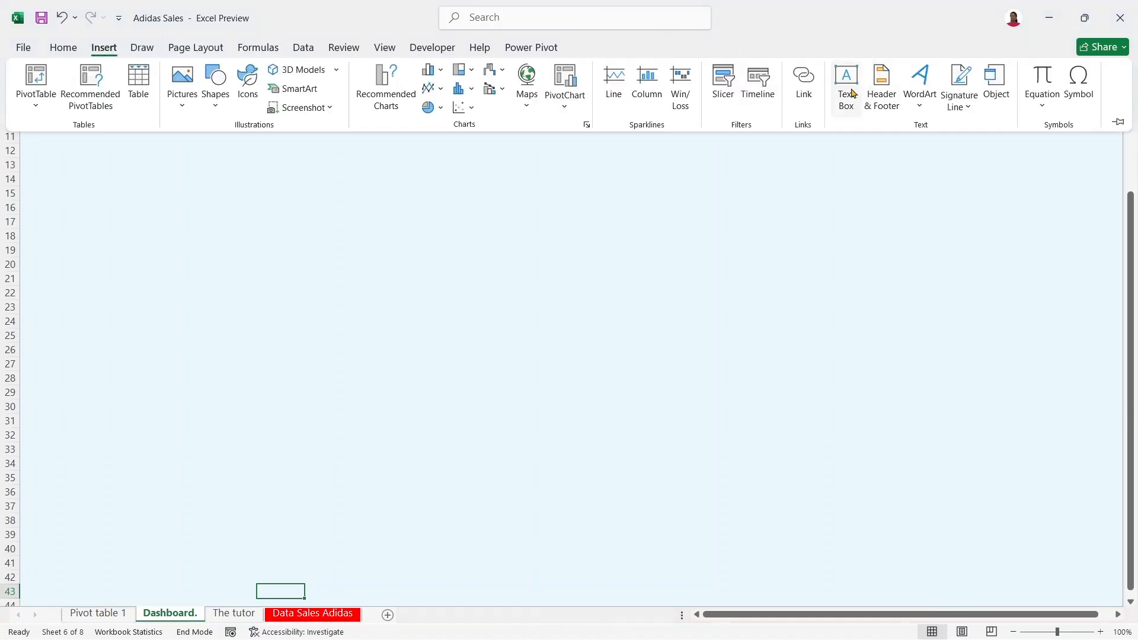
left_click(848, 89)
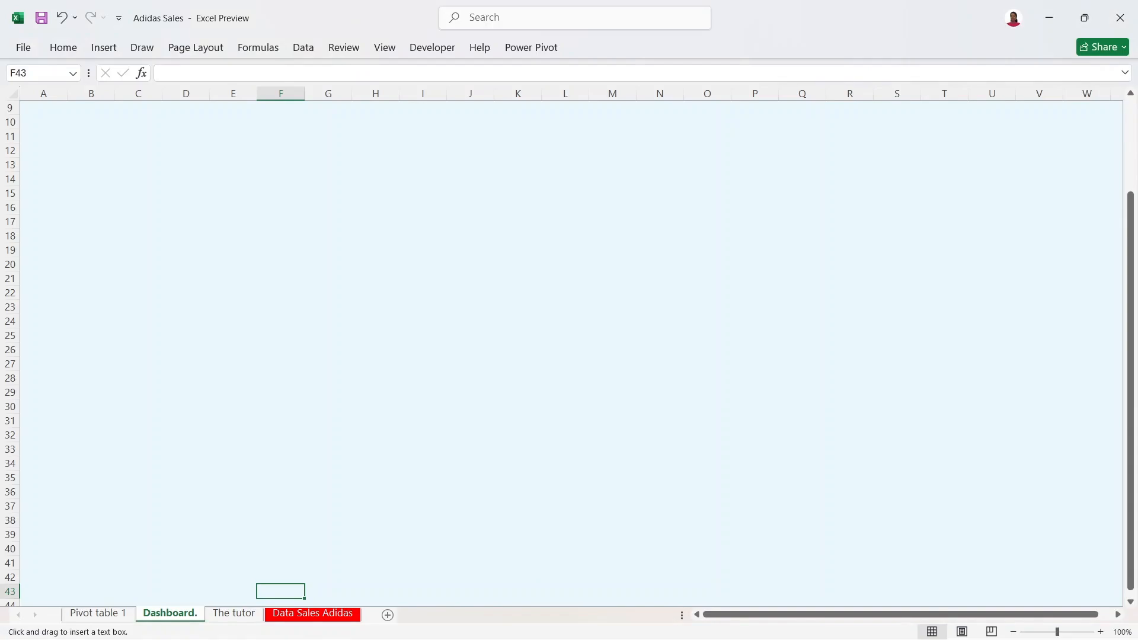
left_click_drag(44, 117, 474, 181)
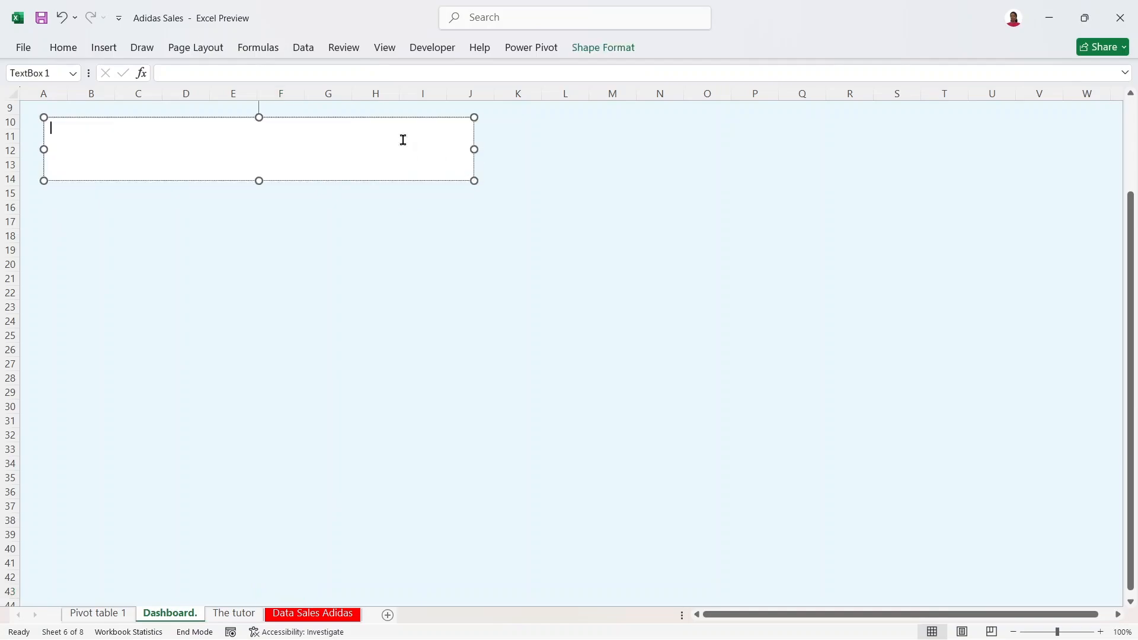
left_click_drag(412, 116, 404, 114)
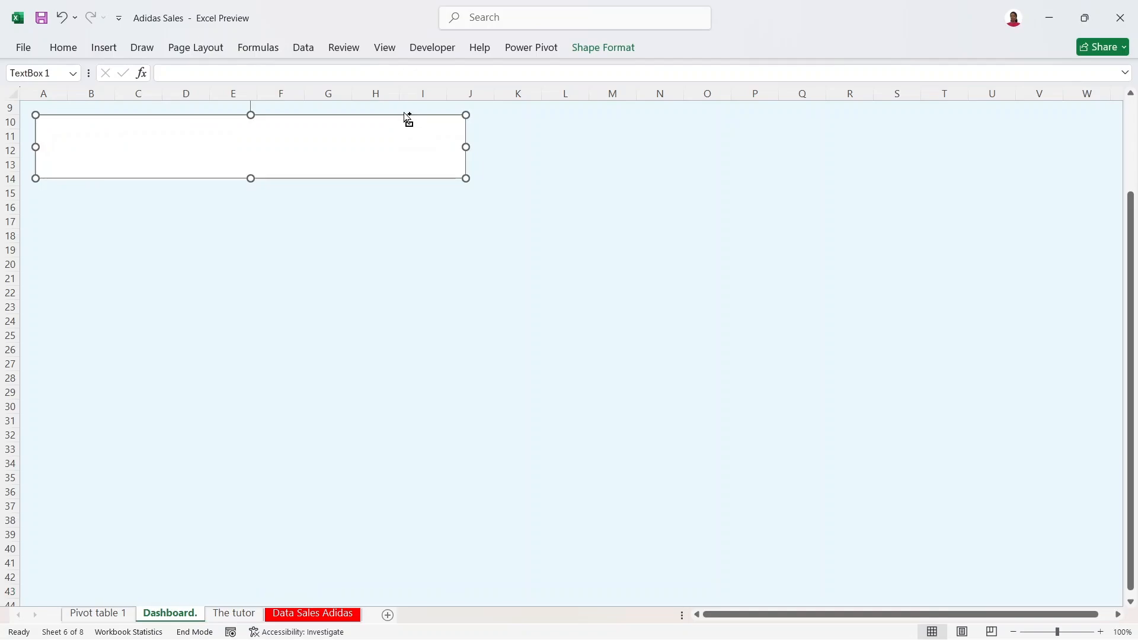
Step: Duplicate the text box and shrink the copy into a thin strip below it at row 15
key("ctrl+c")
key("ctrl+v")
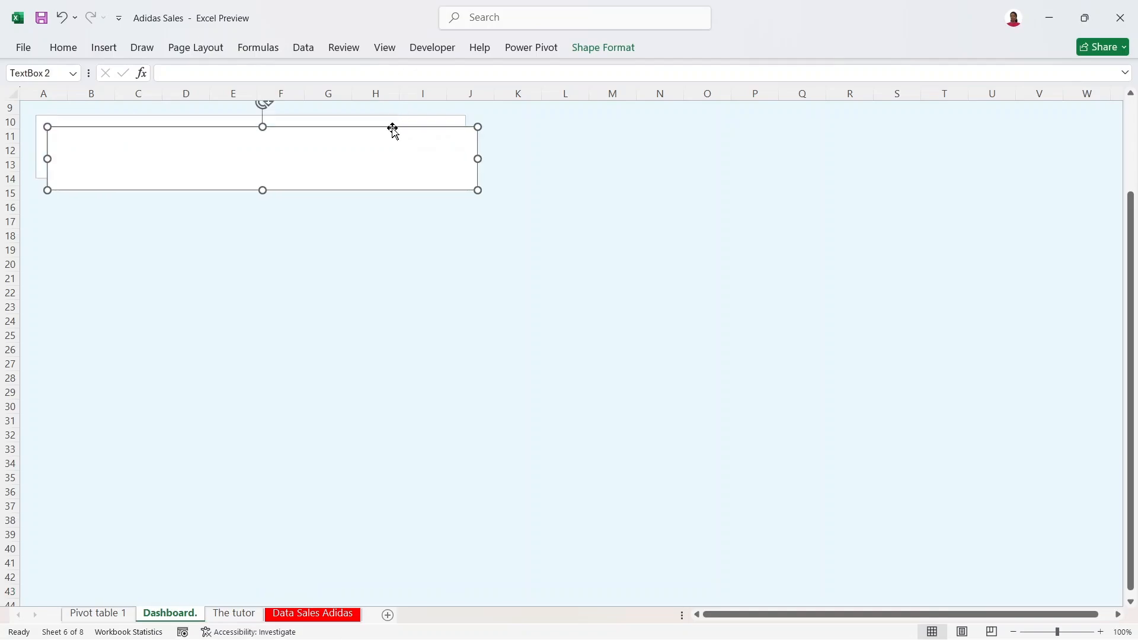
left_click_drag(396, 127, 383, 187)
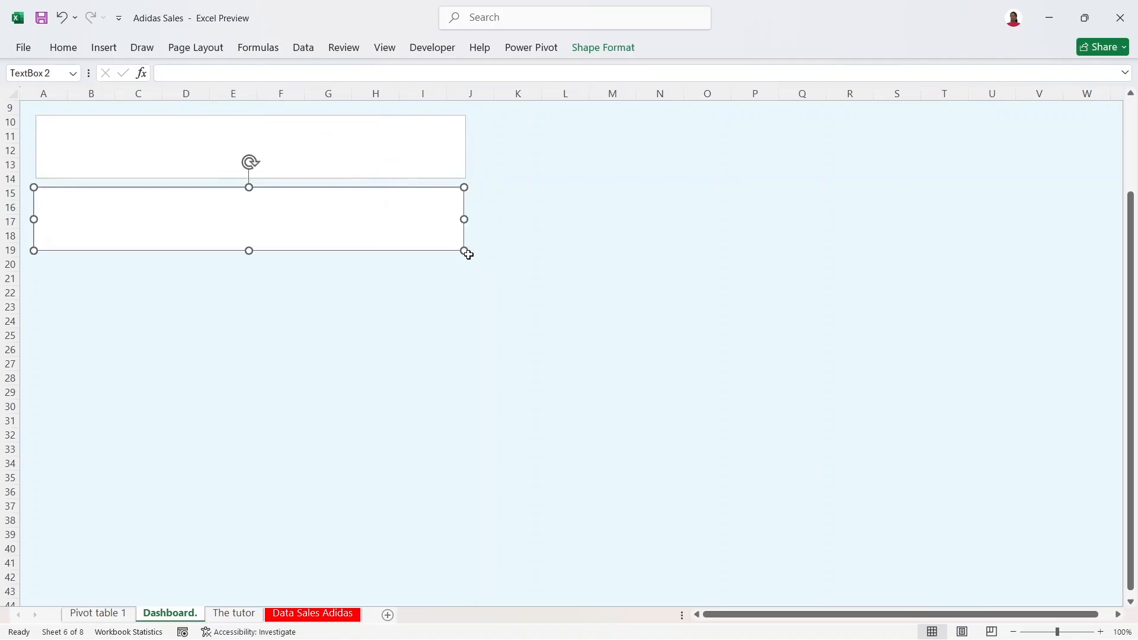
left_click_drag(464, 251, 462, 204)
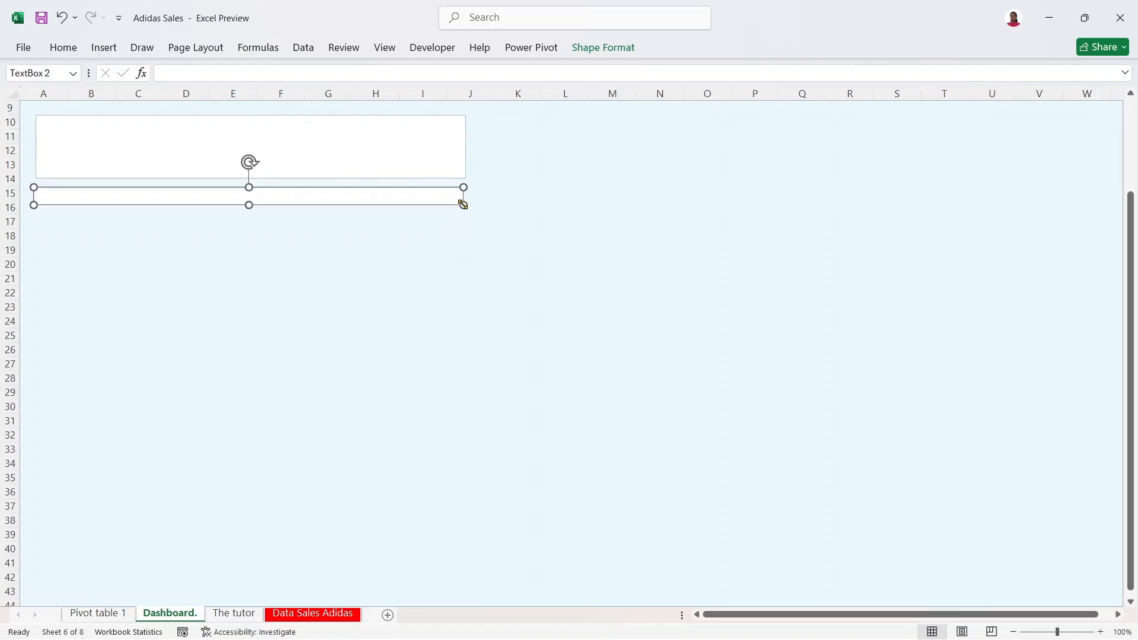
left_click(373, 129)
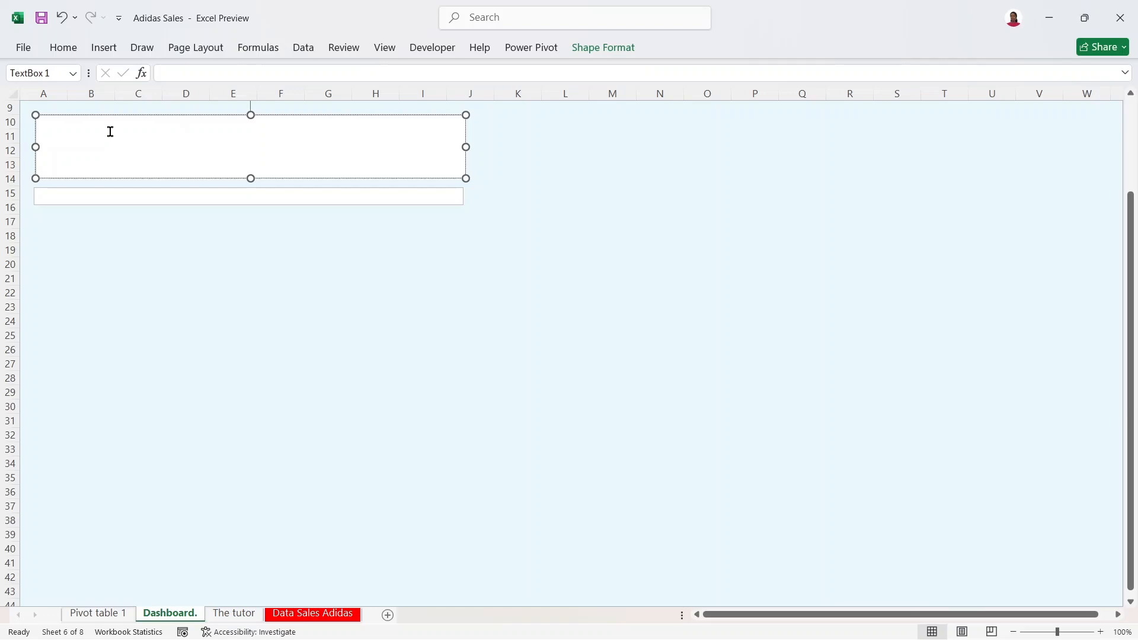
Step: Shorten the upper box slightly and type 'ADIDAS SALES PERFORMANCE ANALYSIS' into it
left_click_drag(251, 178, 251, 174)
type("ADIDAS")
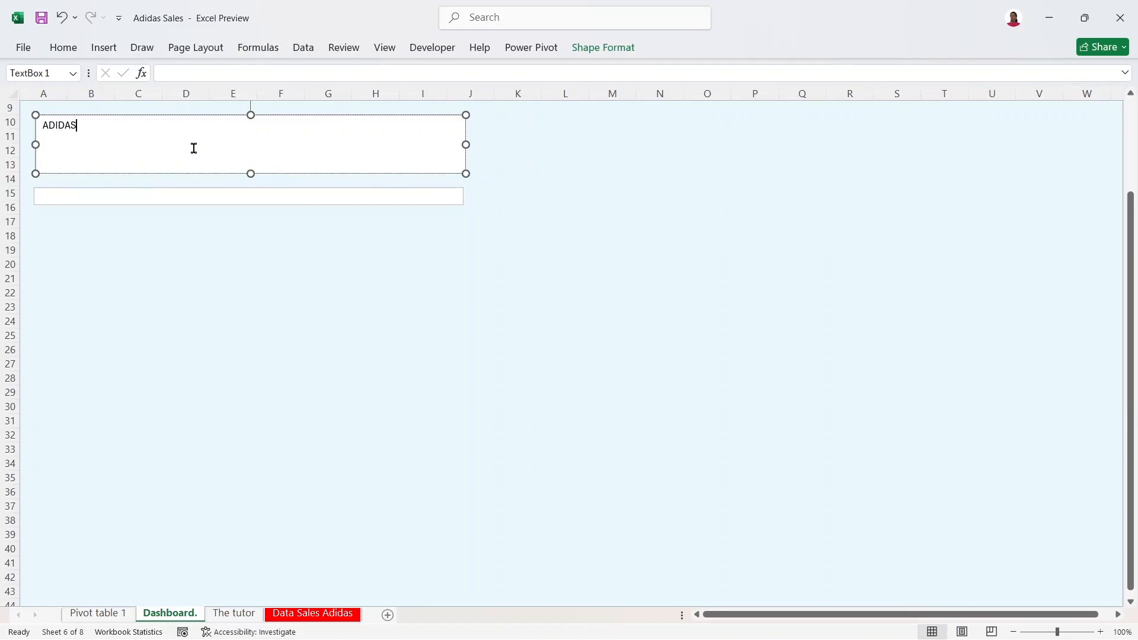
type(" SALES")
type(" ANALYSIS")
key("BackSpace")
key("BackSpace")
key("BackSpace")
key("BackSpace")
key("BackSpace")
key("BackSpace")
key("BackSpace")
key("BackSpace")
key("BackSpace")
type("PERFORMSNCE")
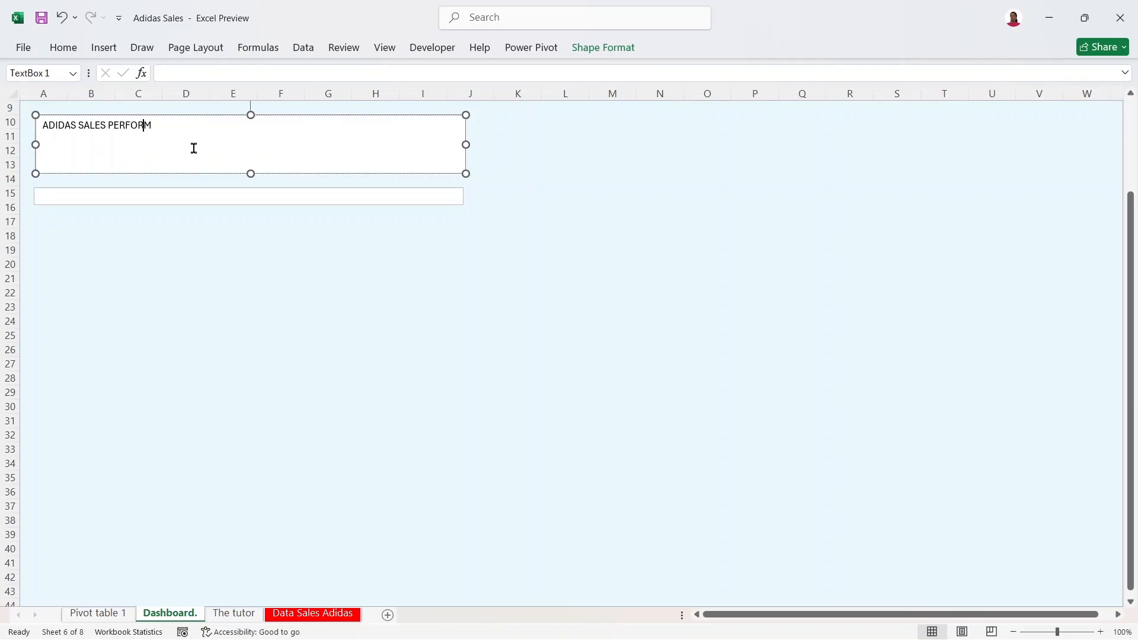
key("BackSpace")
key("BackSpace")
key("BackSpace")
key("BackSpace")
type("ANCE ANALYSIS")
left_click(177, 192)
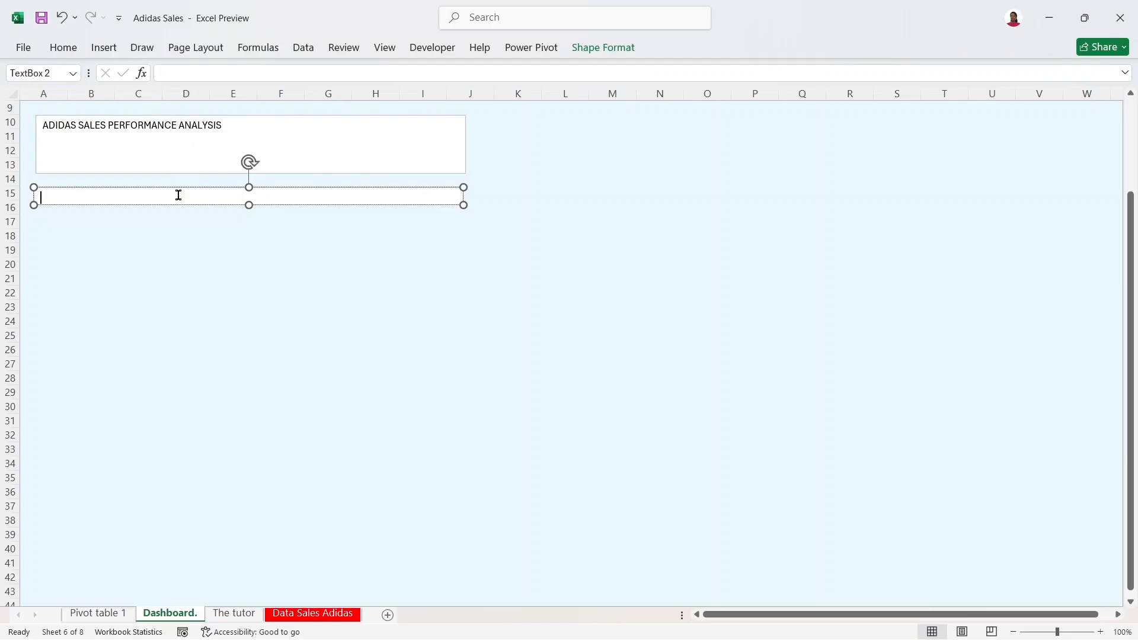
Step: Type 'This analysis is done to check the performance of ADIDAS by several key factors' and resize the strip to fit
type("tHIS")
key("BackSpace")
key("BackSpace")
key("BackSpace")
key("BackSpace")
type("This analysis is done to")
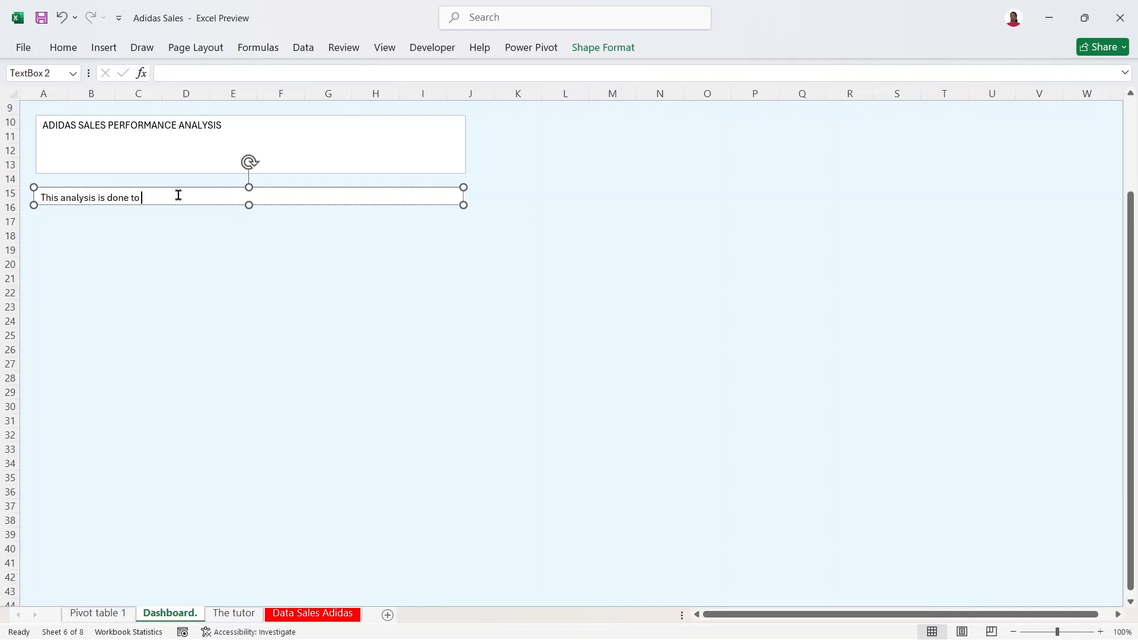
type("check the performance of ADI")
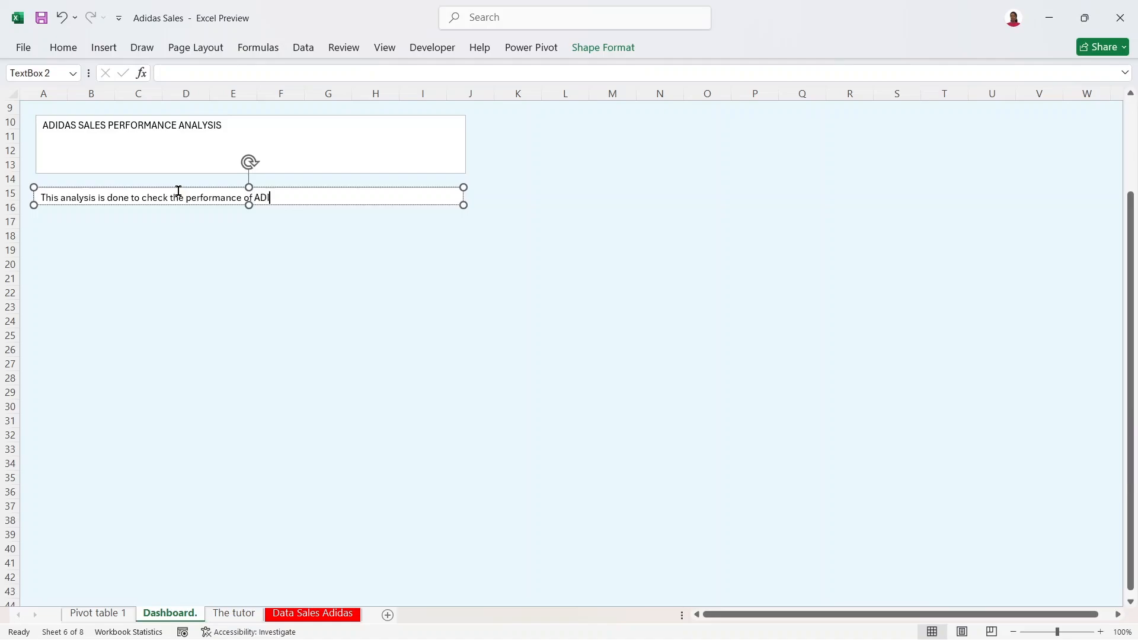
type("DAS by several key fact")
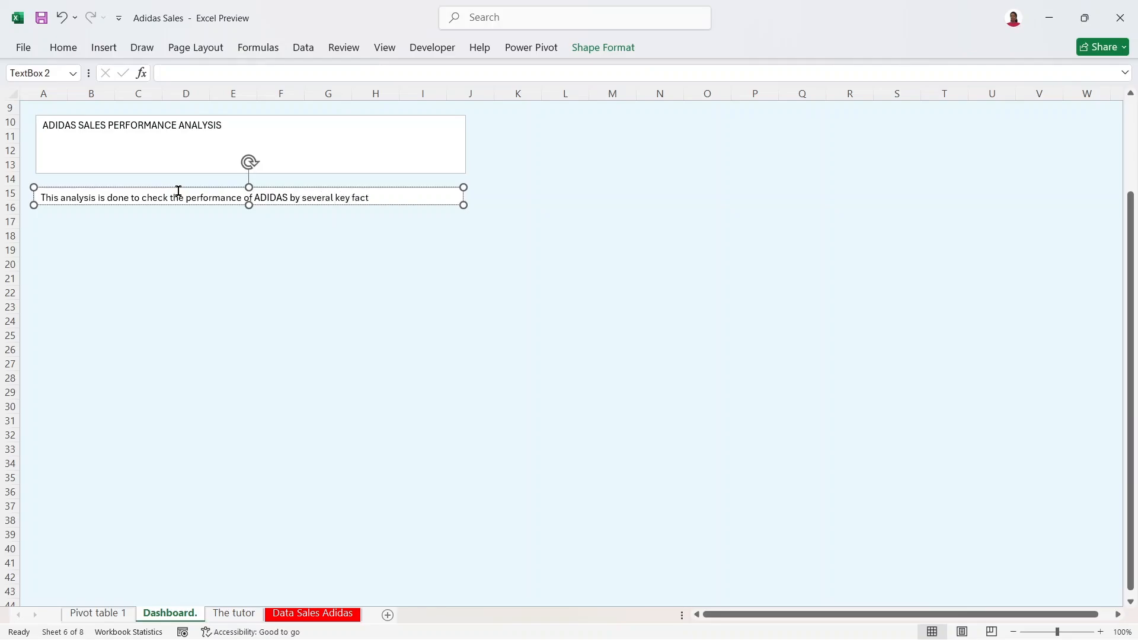
type("ors")
mouse_move(463, 206)
left_mouse_down()
mouse_move(439, 201)
mouse_move(465, 204)
mouse_move(437, 182)
mouse_move(465, 201)
left_mouse_up()
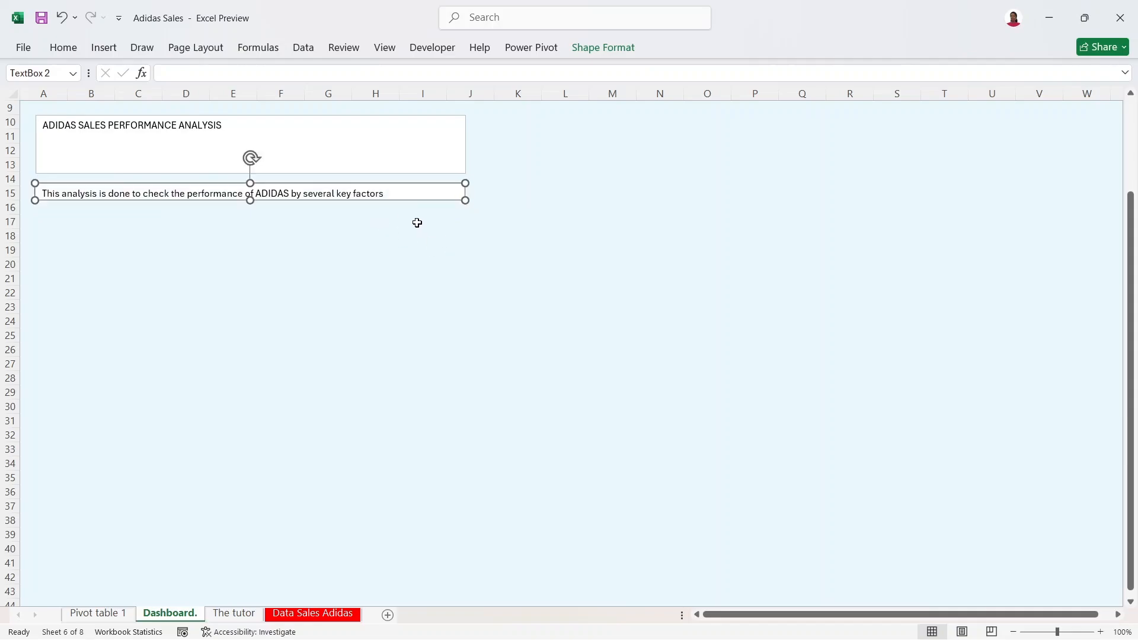
left_click(405, 158)
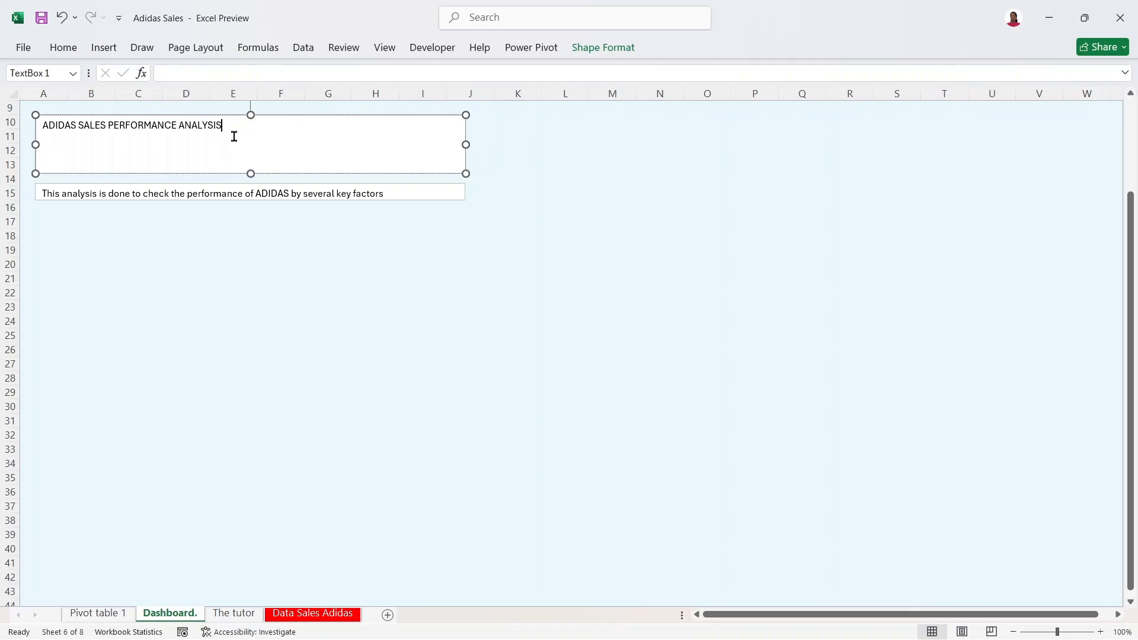
Step: Select the title text and make it Anaheim ExtraBold at 24 point
scroll(234, 136, "down", 9)
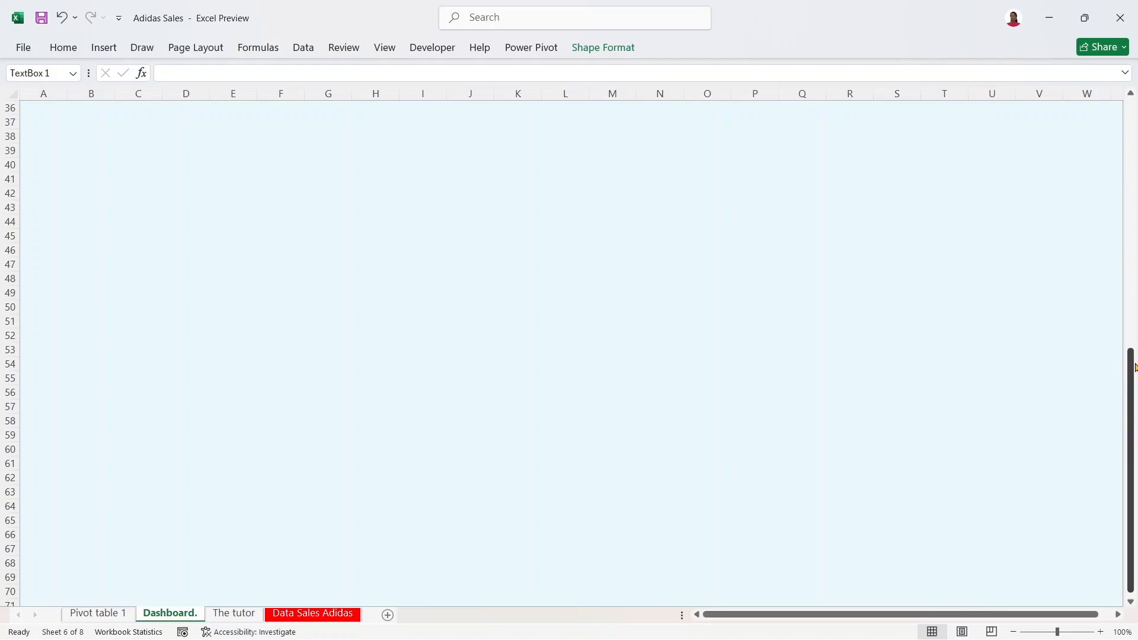
left_click_drag(1136, 368, 1123, 99)
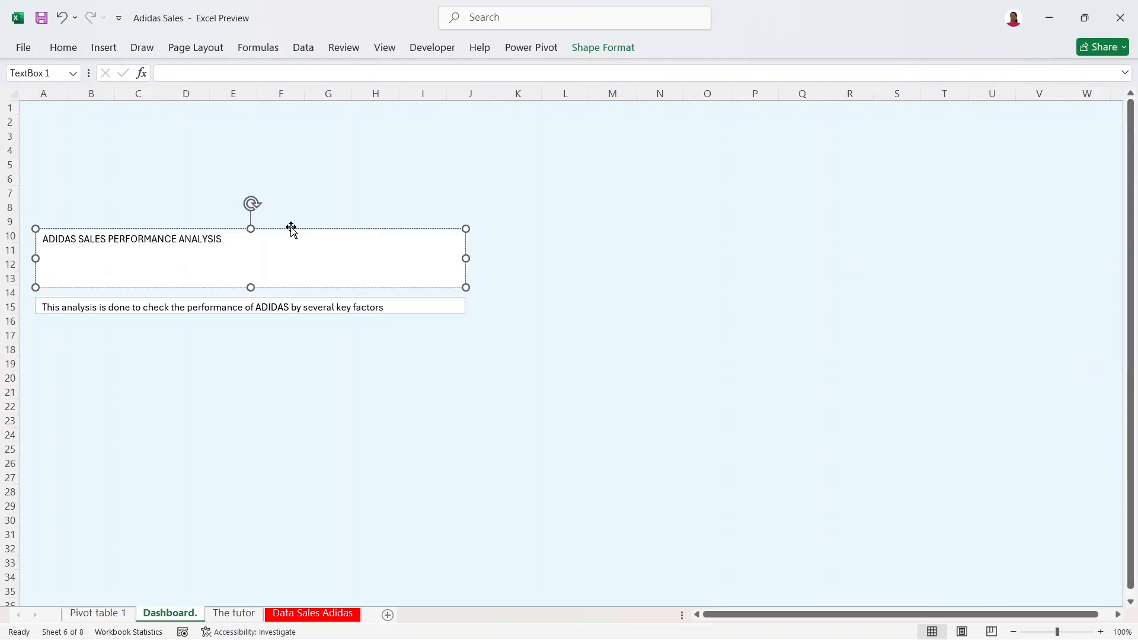
left_click_drag(237, 239, 37, 232)
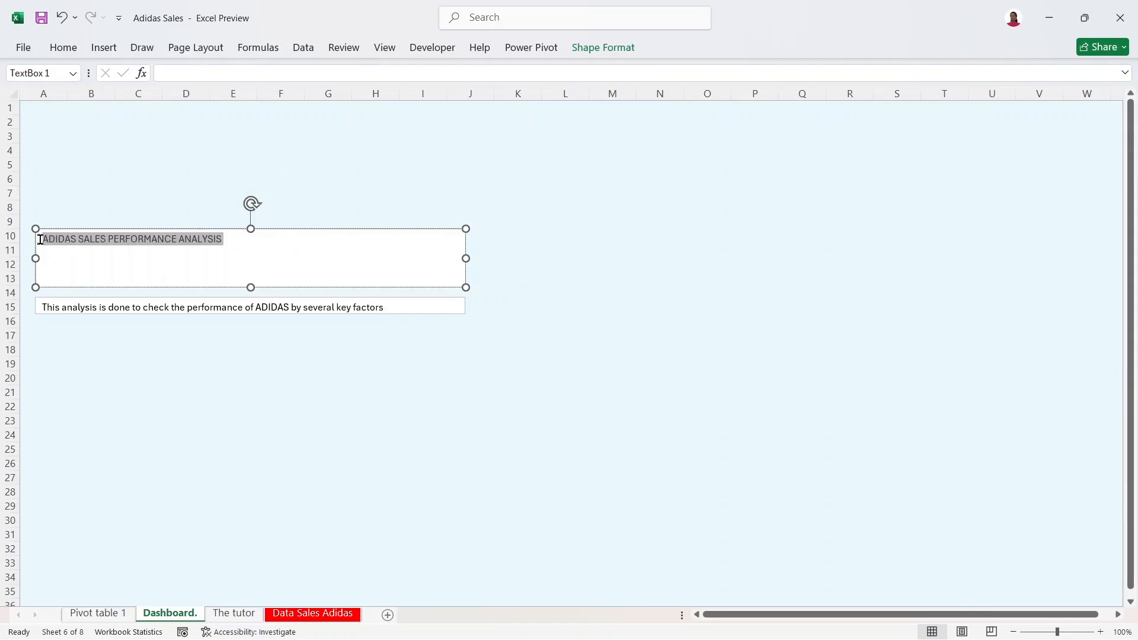
left_click(64, 52)
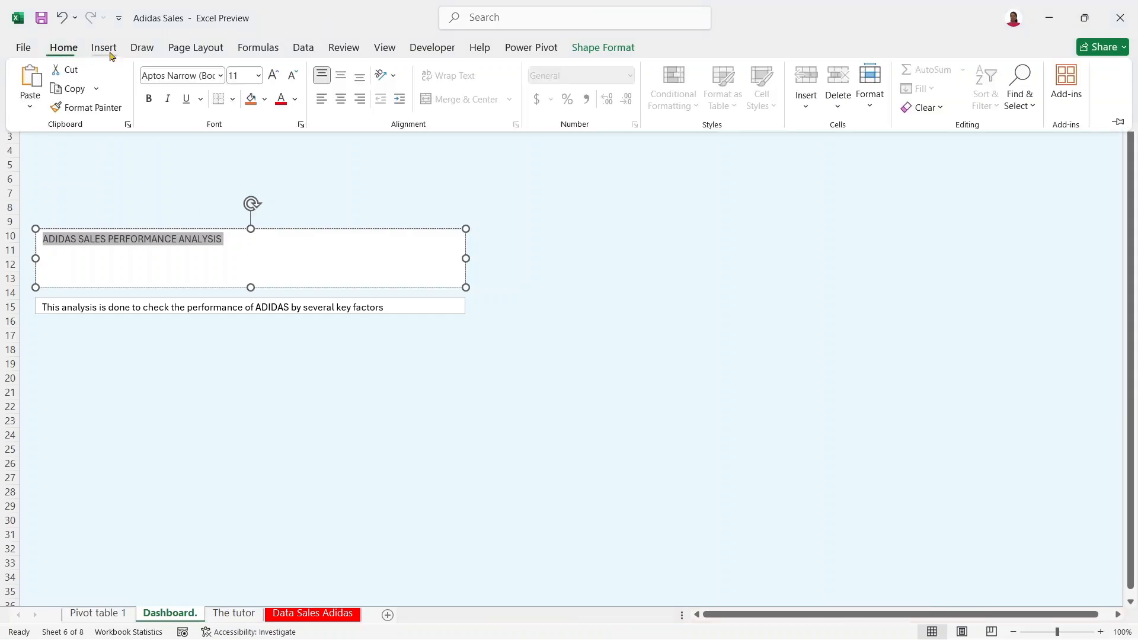
left_click(221, 81)
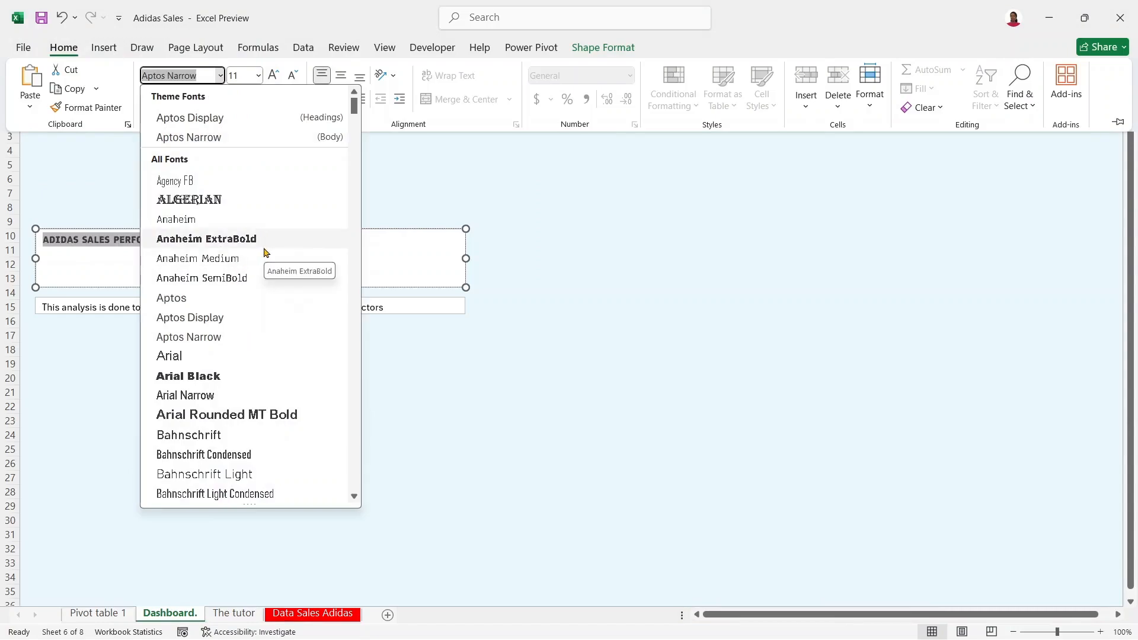
left_click(206, 238)
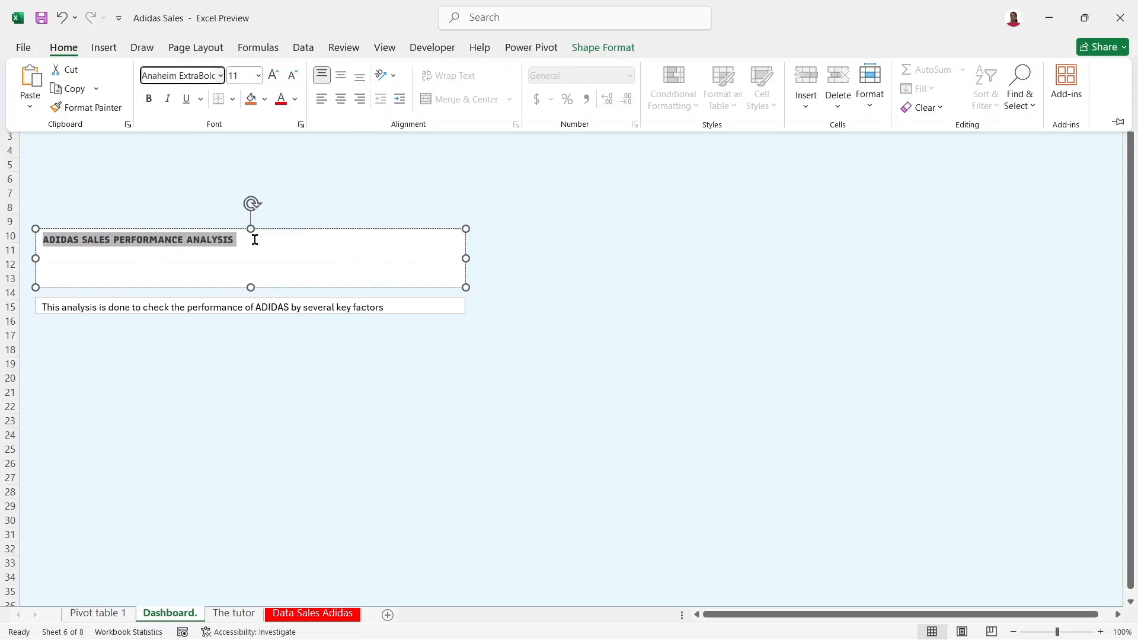
left_click(276, 81)
left_click(271, 83)
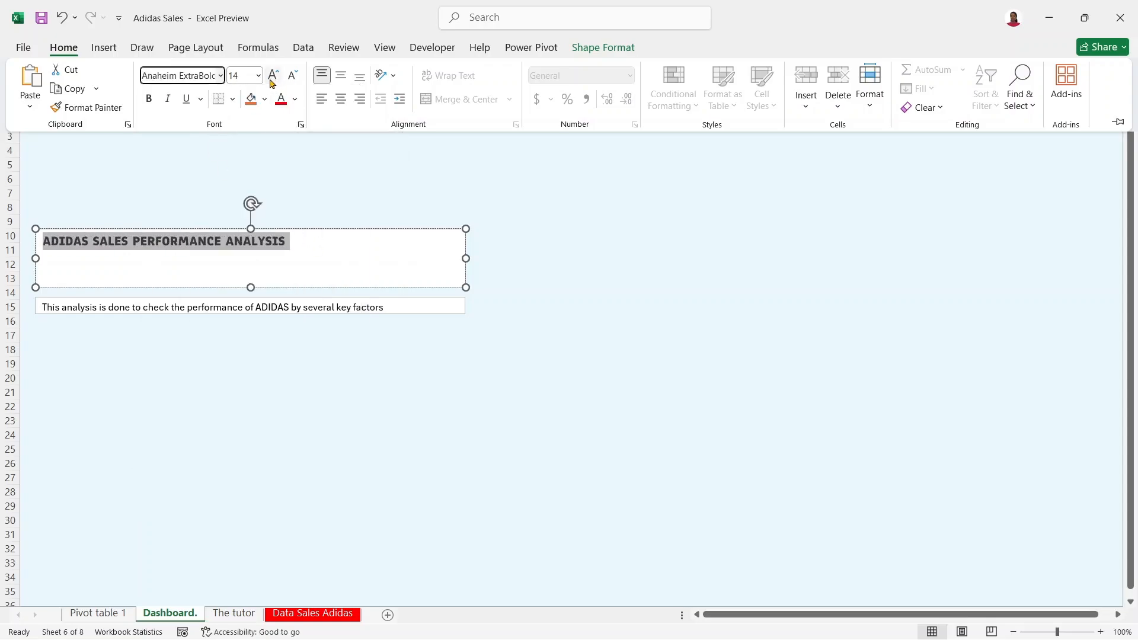
left_click(271, 83)
left_click(271, 83)
left_click(271, 83)
left_click(272, 83)
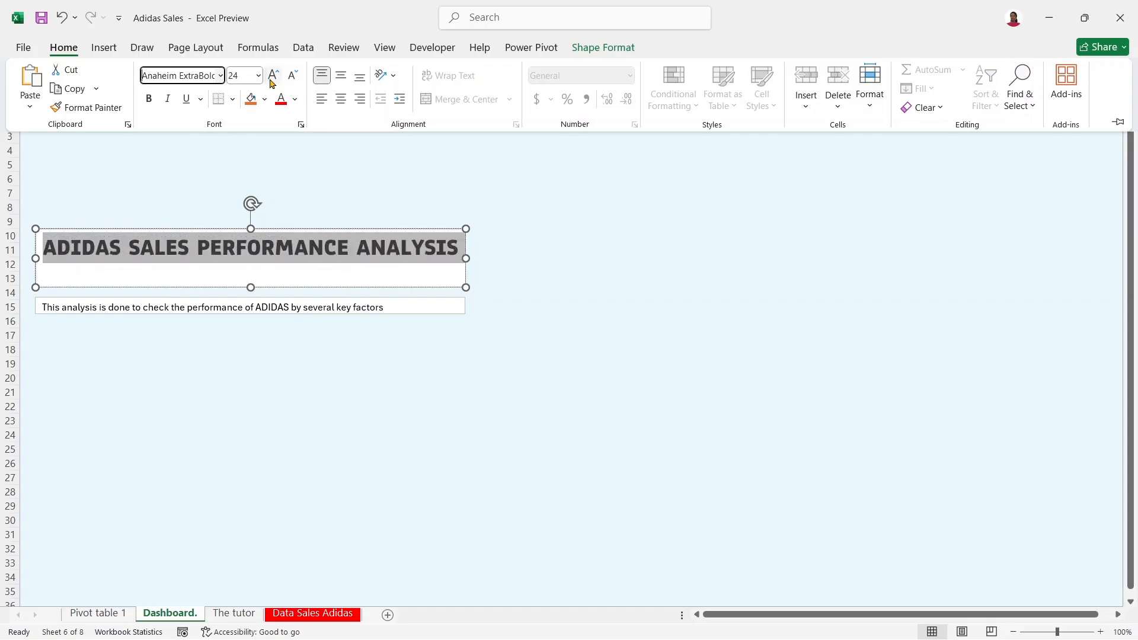
Step: Switch the title font to Anaheim SemiBold and move its box up to rows 2–6
left_click(221, 81)
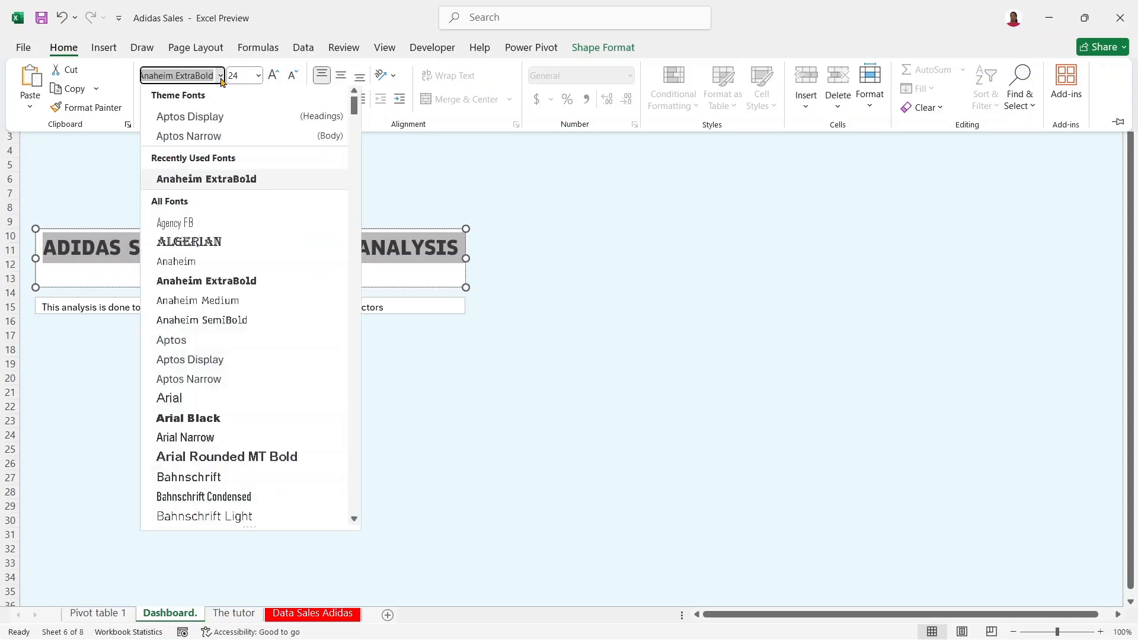
left_click(219, 322)
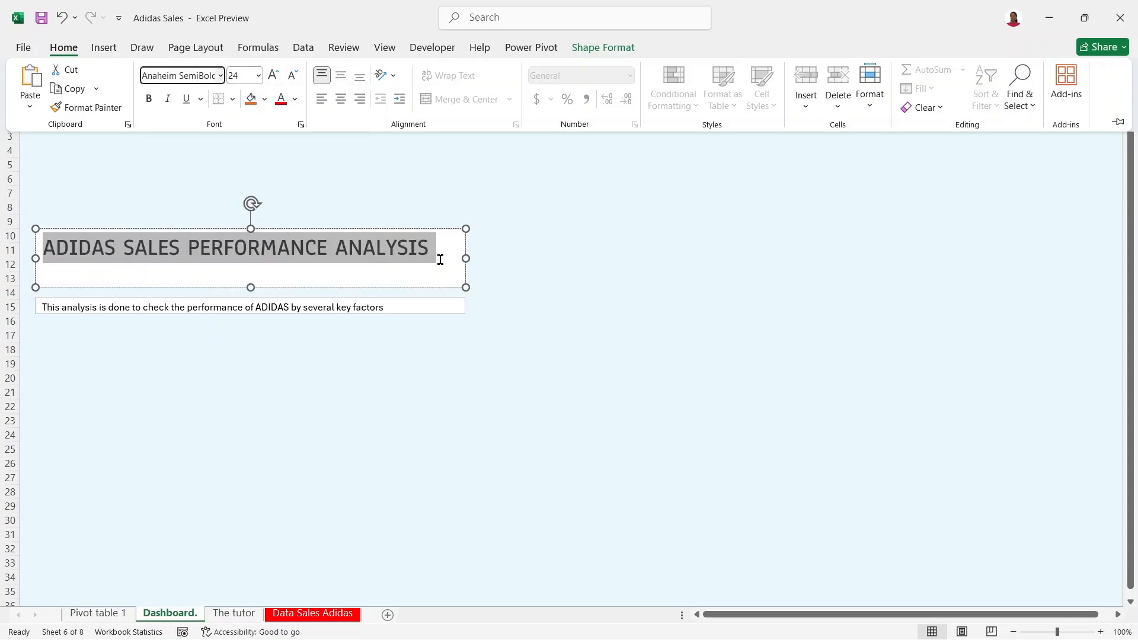
key("ctrl+F1")
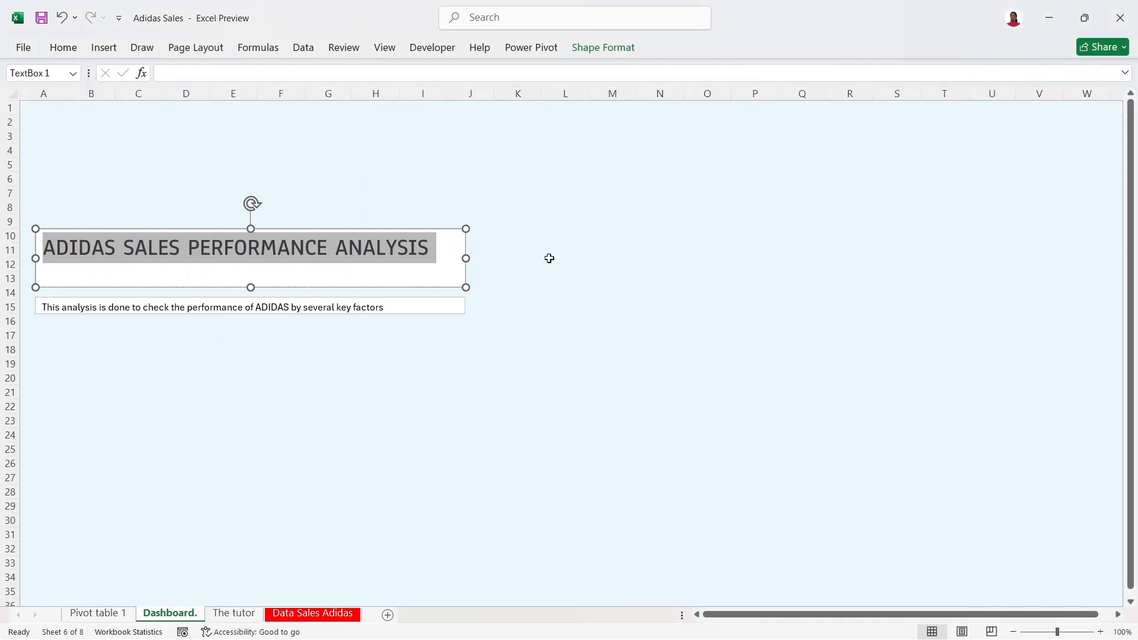
left_click_drag(358, 227, 357, 122)
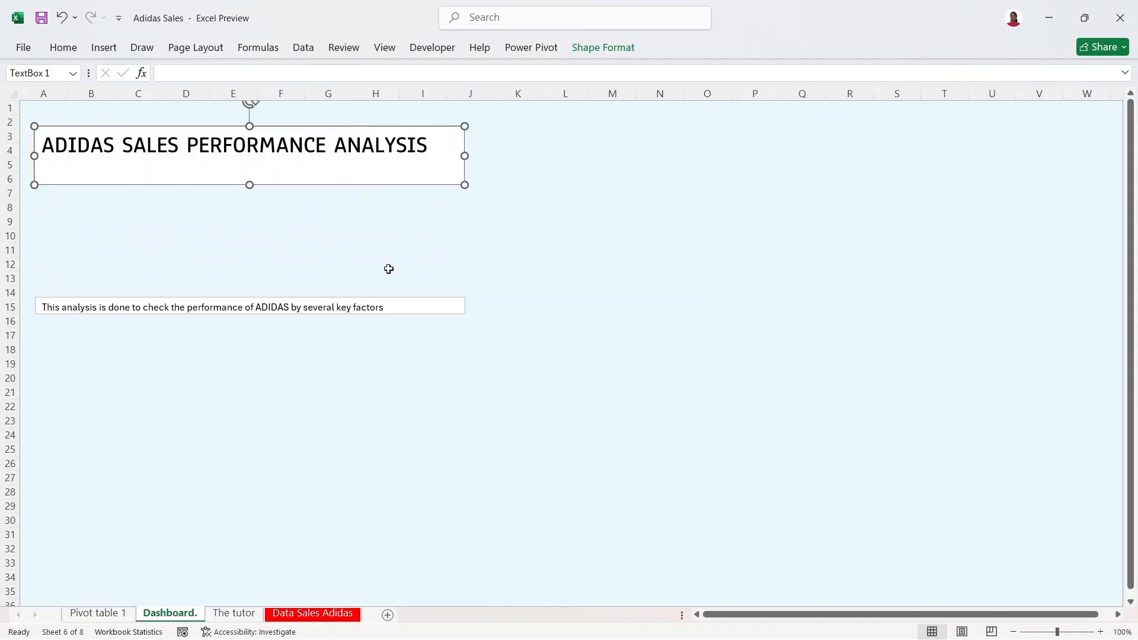
Step: Select the whole description sentence and set its font to Anaheim Medium
left_click(389, 320)
left_click(391, 308)
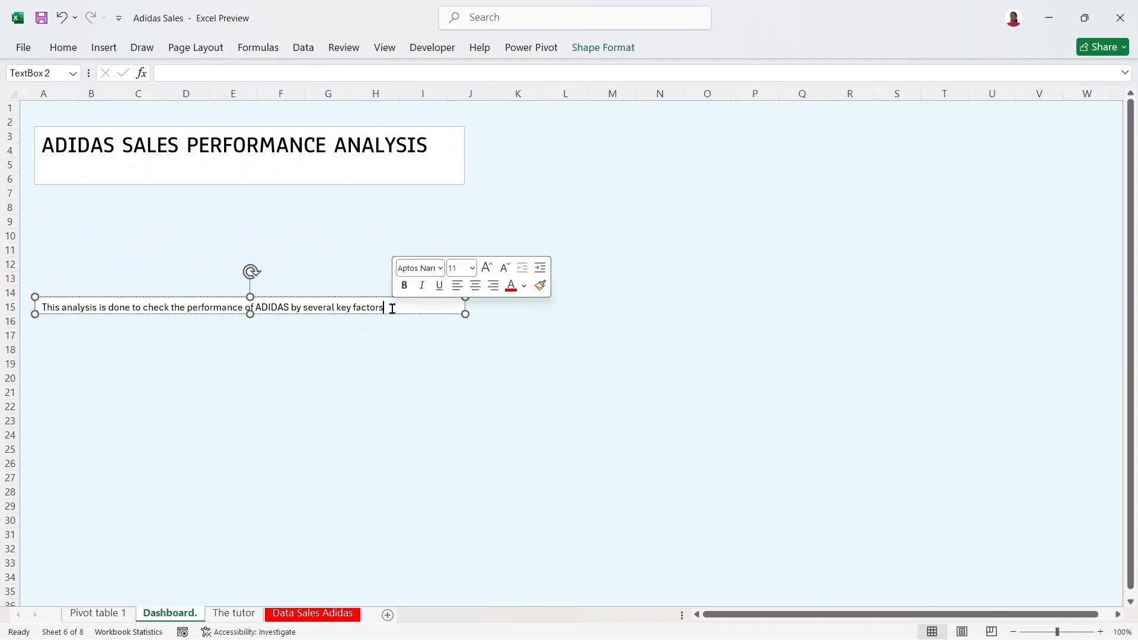
left_click_drag(391, 307, 309, 307)
key("ctrl+a")
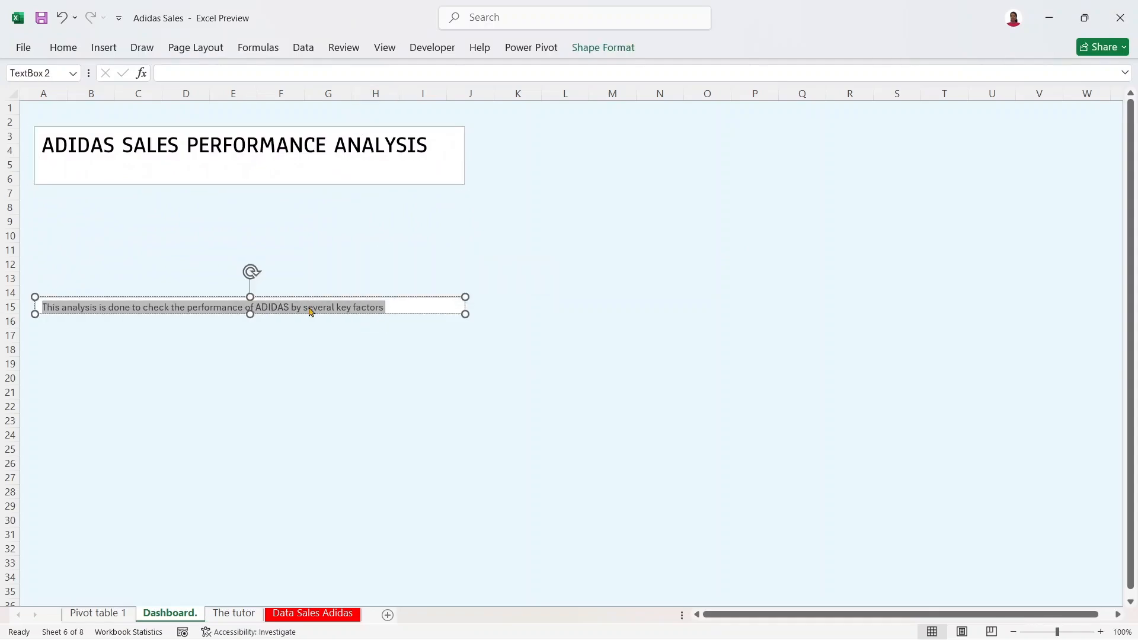
left_click(63, 48)
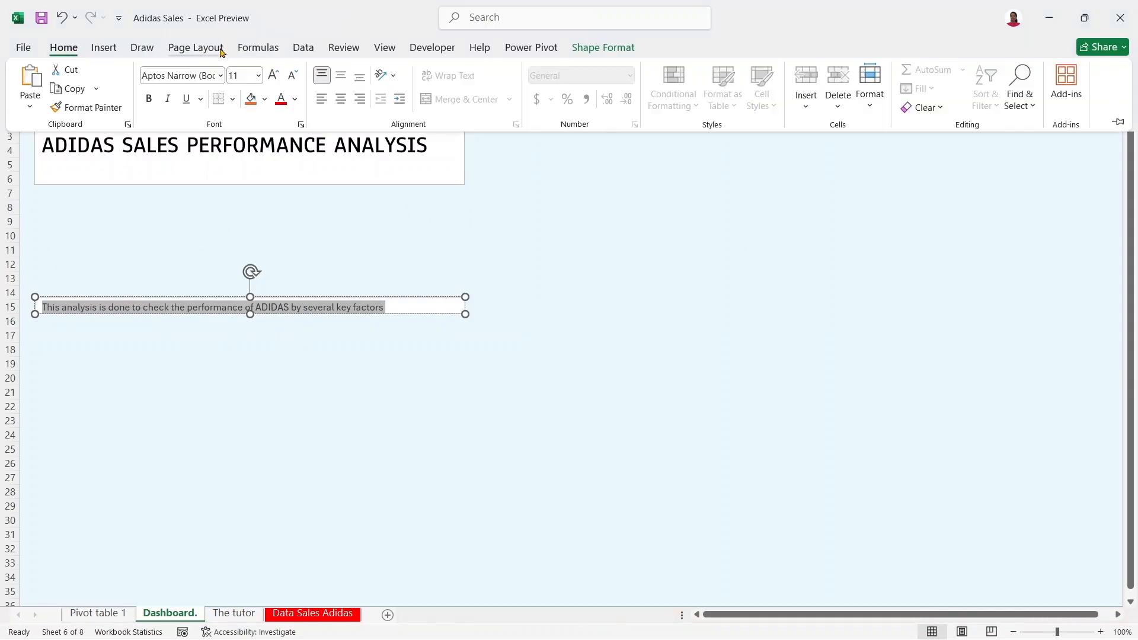
left_click(224, 75)
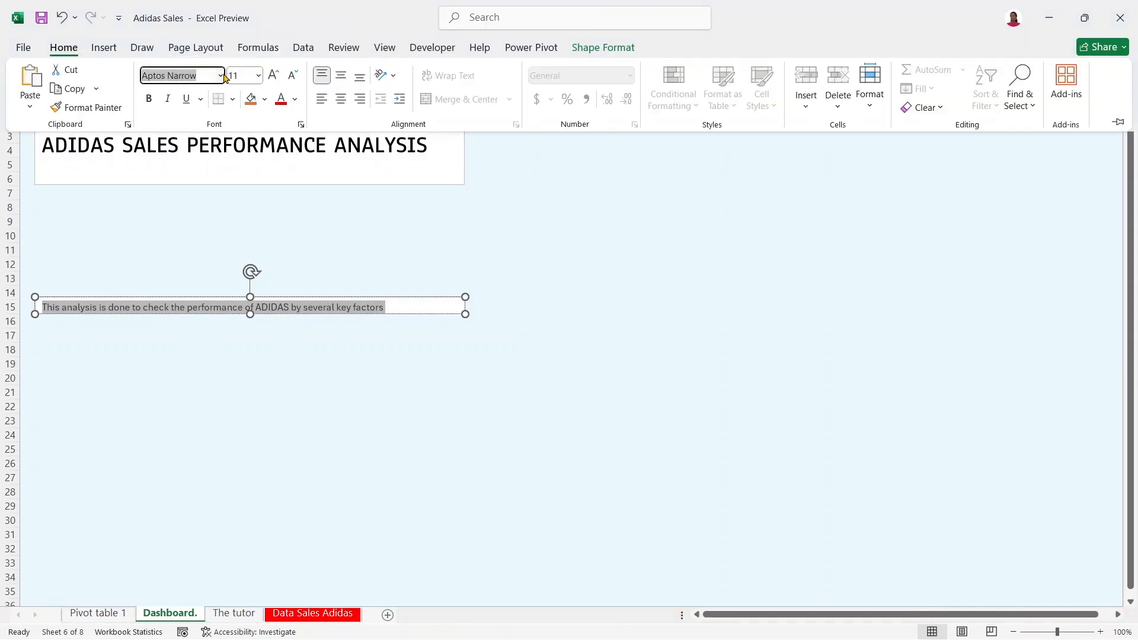
left_click(224, 76)
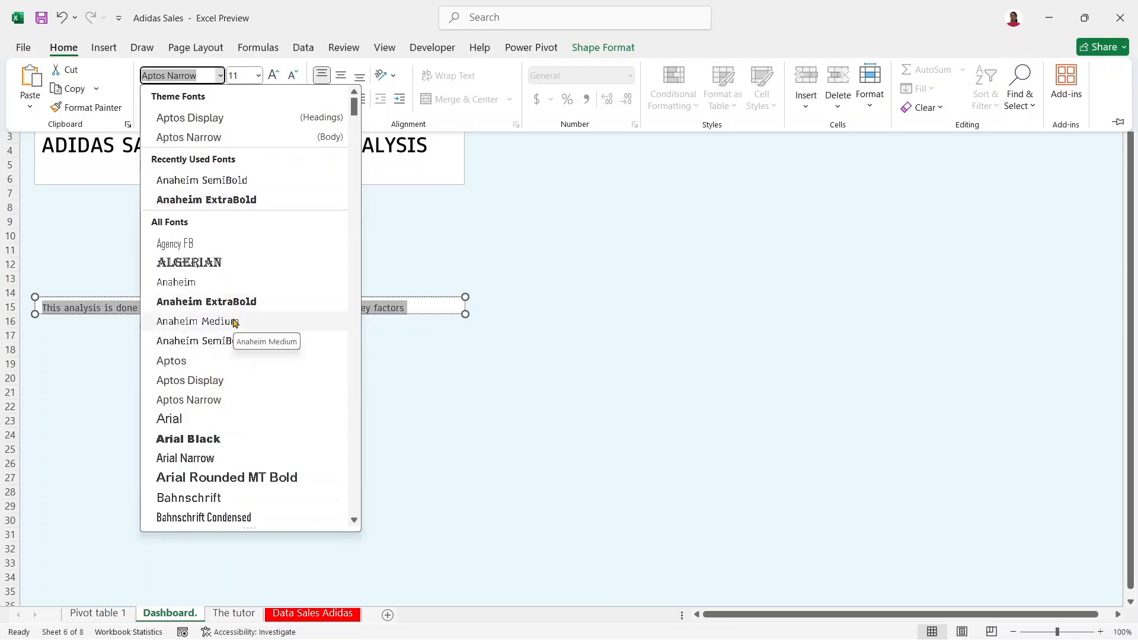
left_click(236, 322)
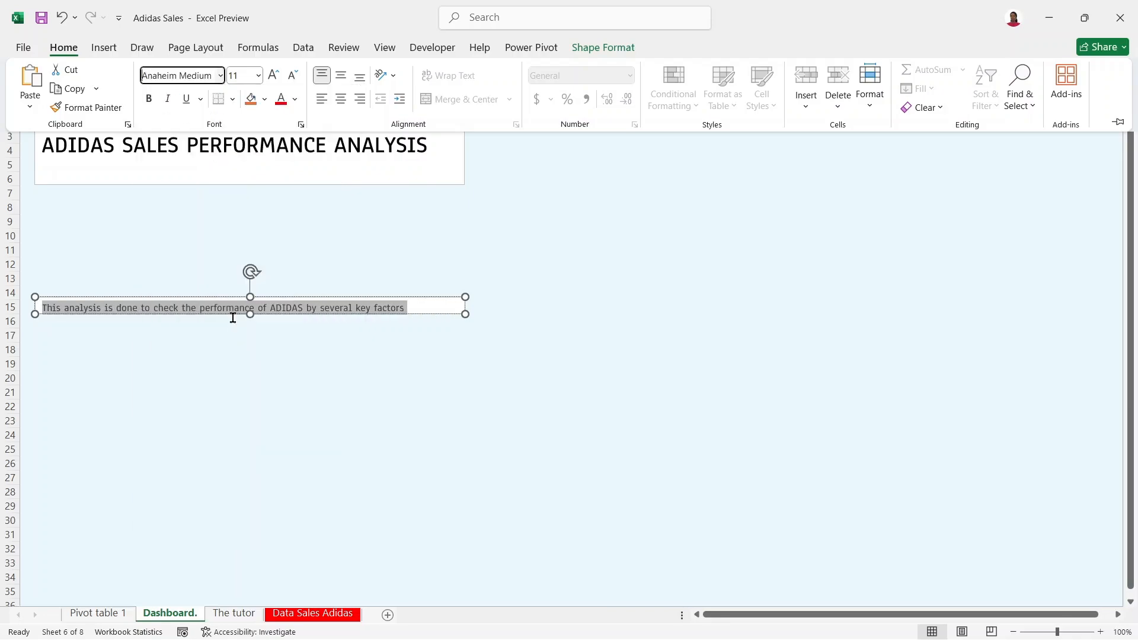
left_click(300, 285)
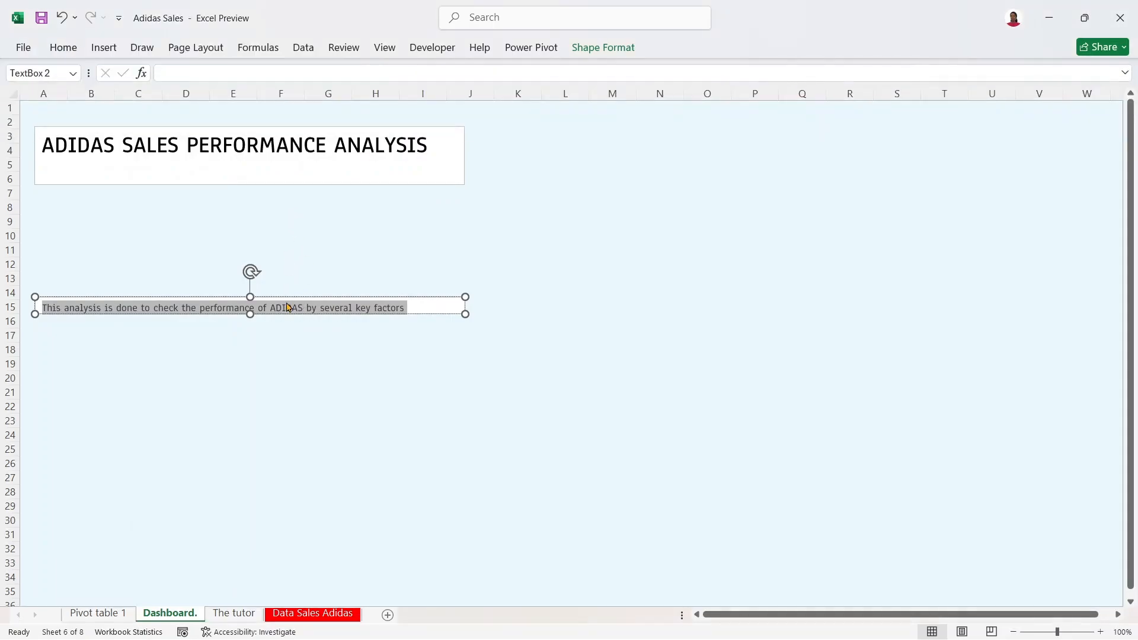
Step: Move the description box up, nudge the title higher, and seat the description just below it at rows 6–7
left_click_drag(288, 297, 289, 190)
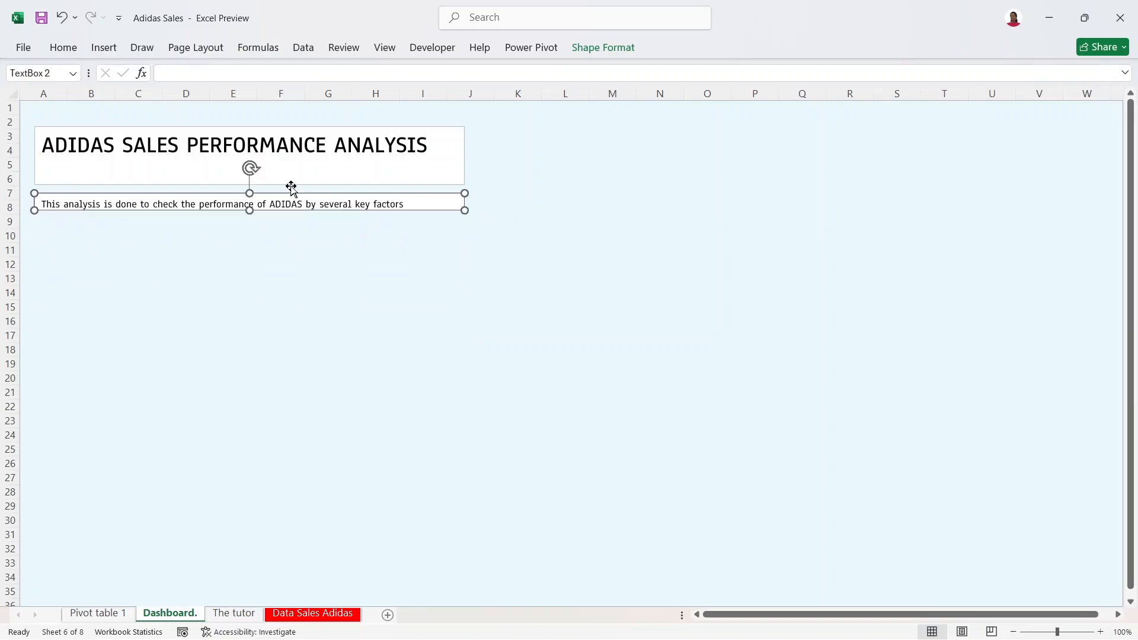
left_click(325, 139)
left_click_drag(333, 129, 328, 112)
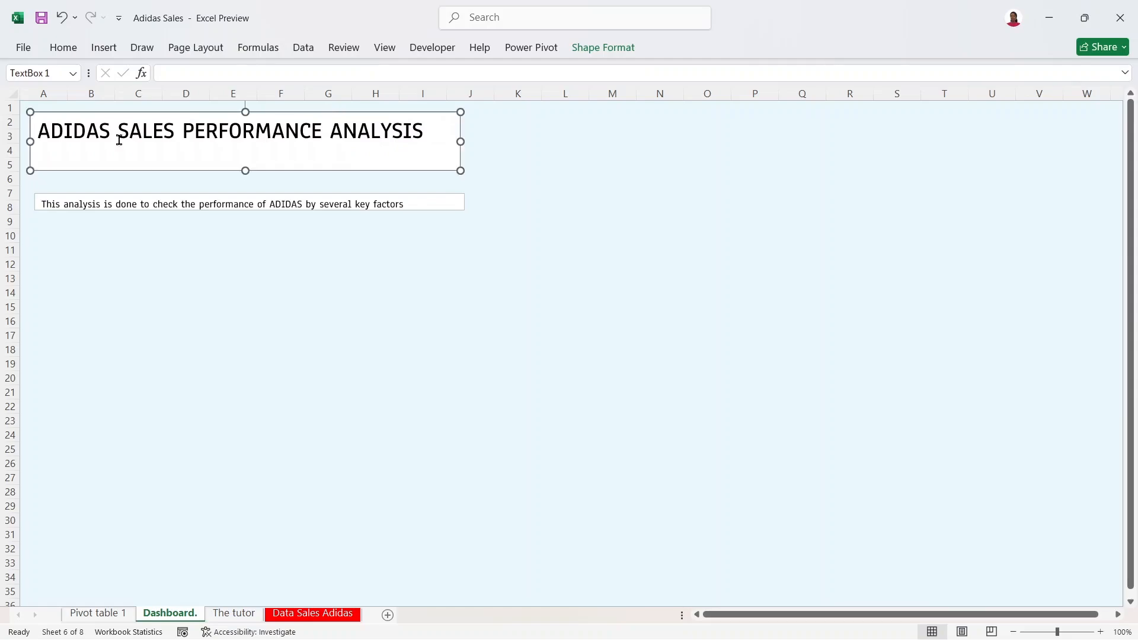
left_click(152, 201)
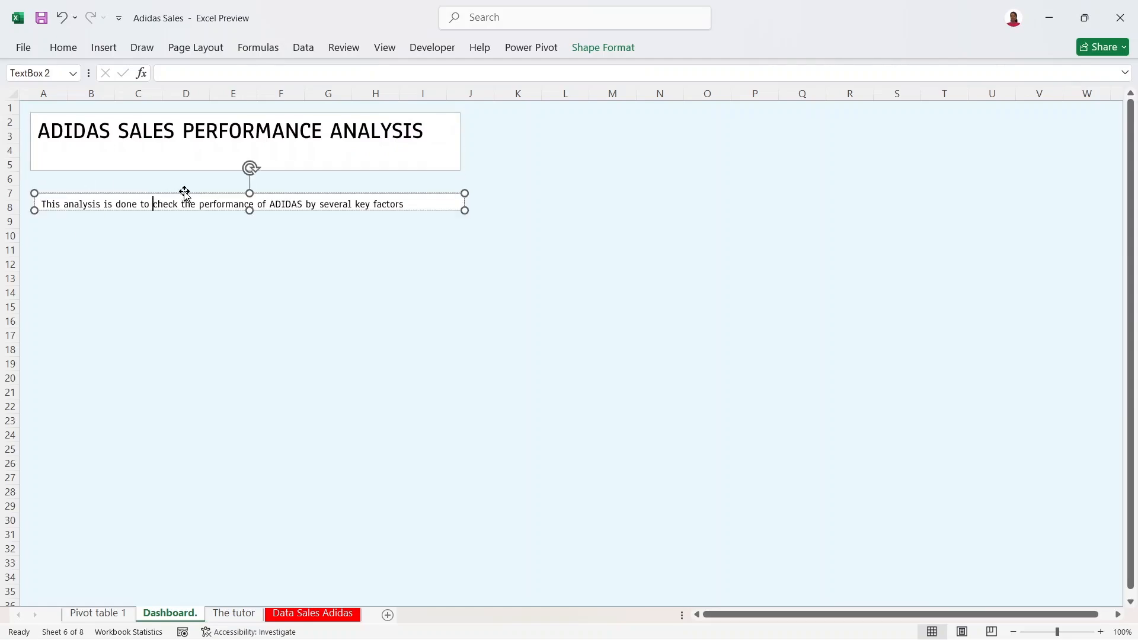
left_click_drag(185, 194, 182, 179)
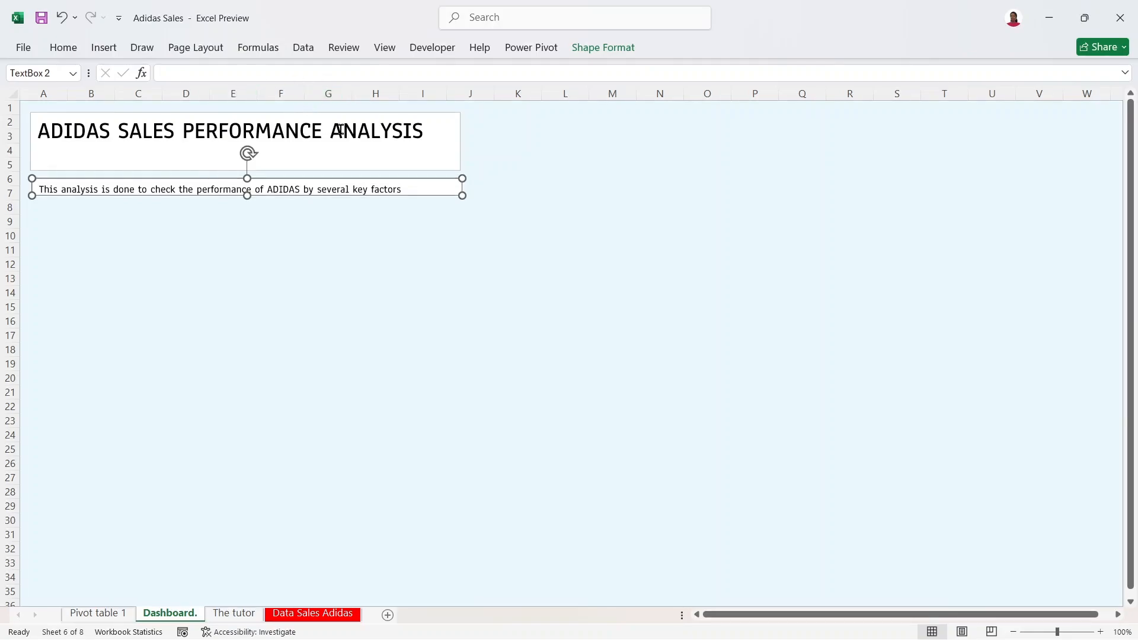
left_click(389, 275)
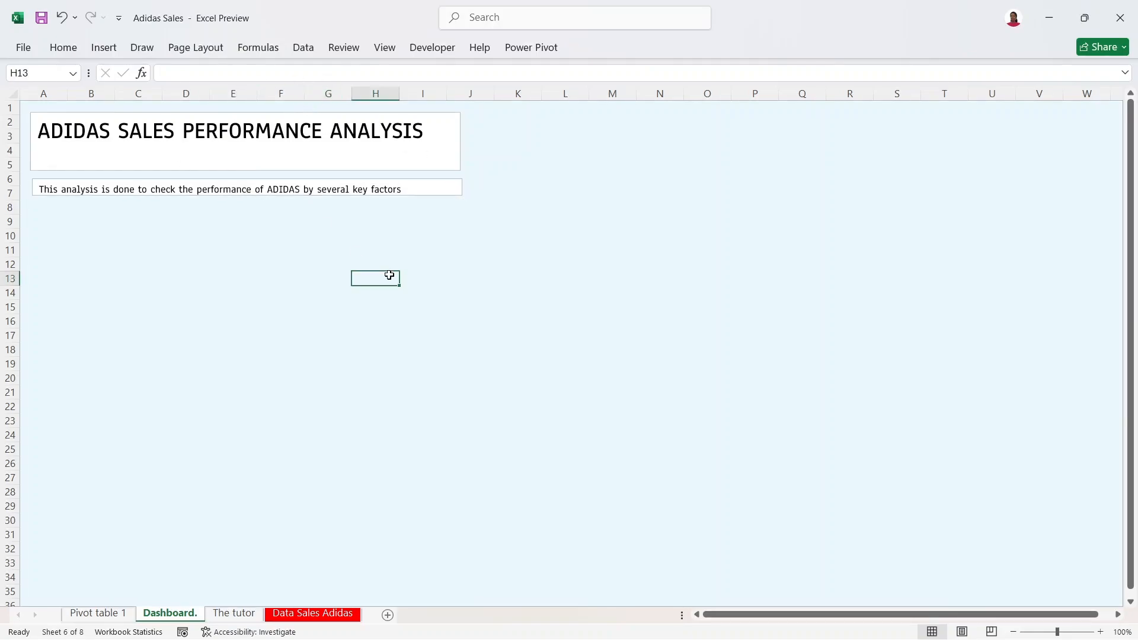
left_click(330, 143)
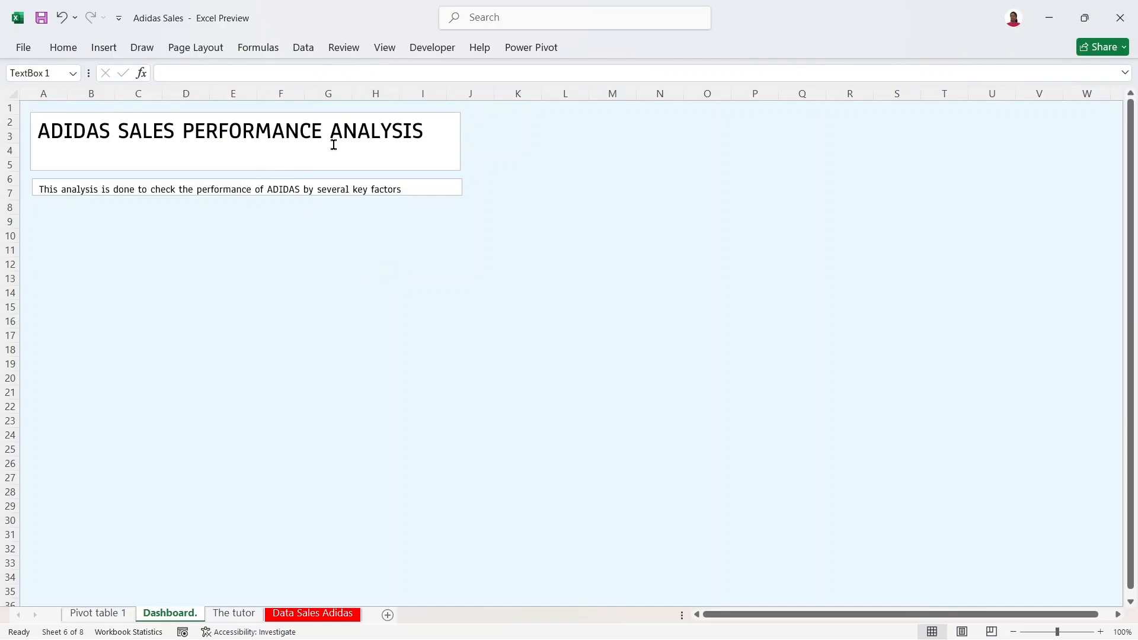
Step: Shorten the title box and make the description text 12 pt dark grey
left_click(342, 187)
left_click(383, 136)
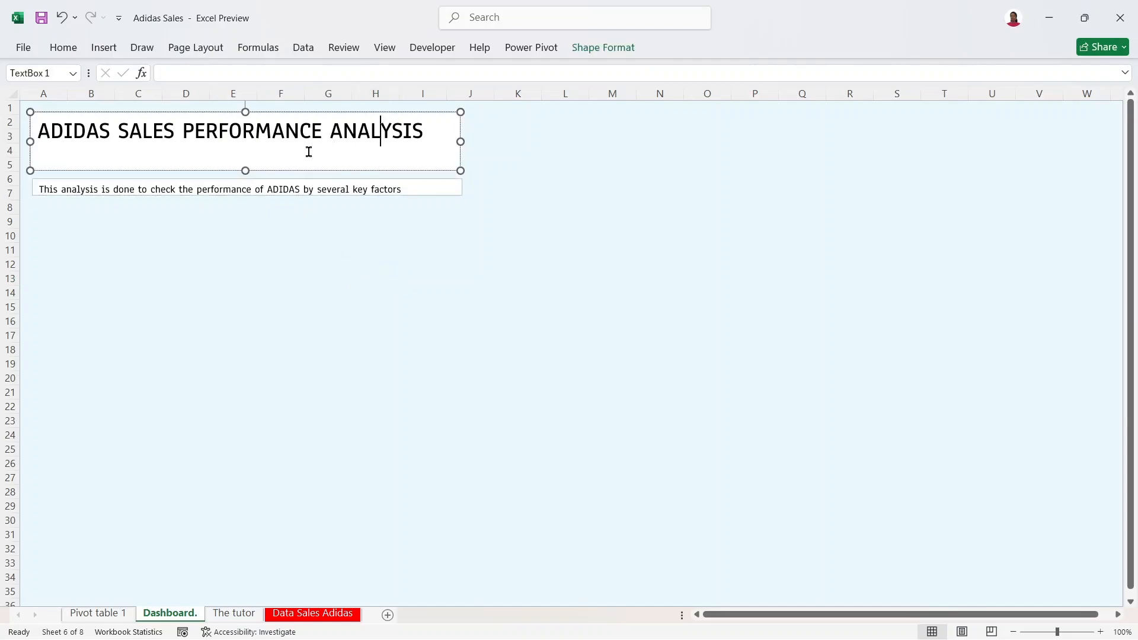
mouse_move(245, 170)
left_mouse_down()
mouse_move(244, 153)
mouse_move(264, 163)
left_mouse_up()
left_click(240, 190)
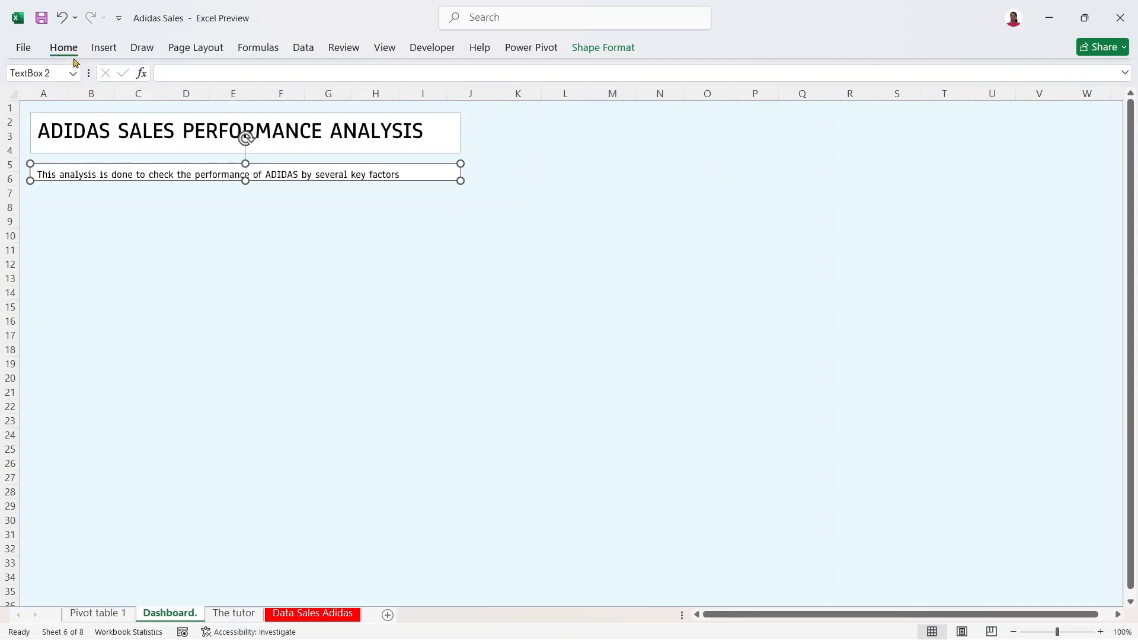
left_click(65, 50)
left_click(273, 76)
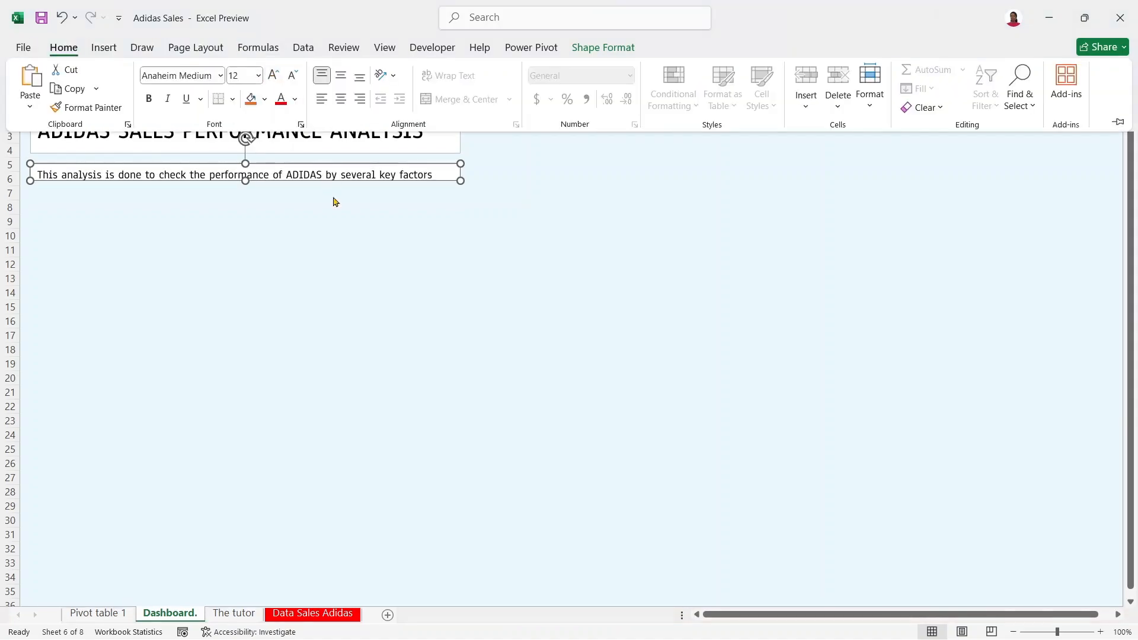
left_click(298, 101)
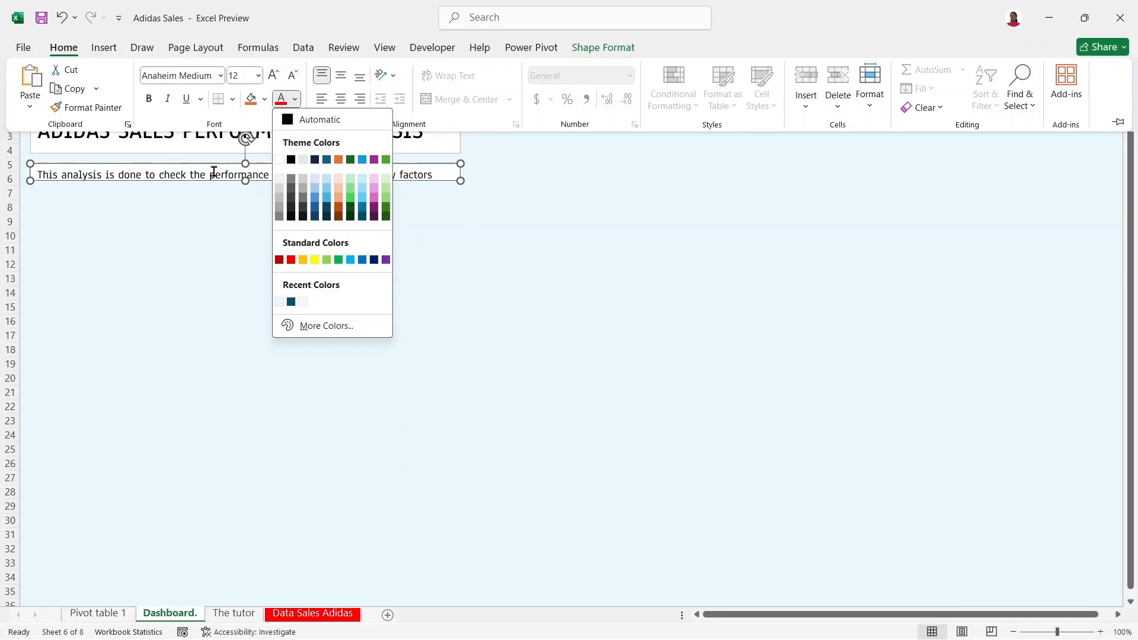
left_click(303, 209)
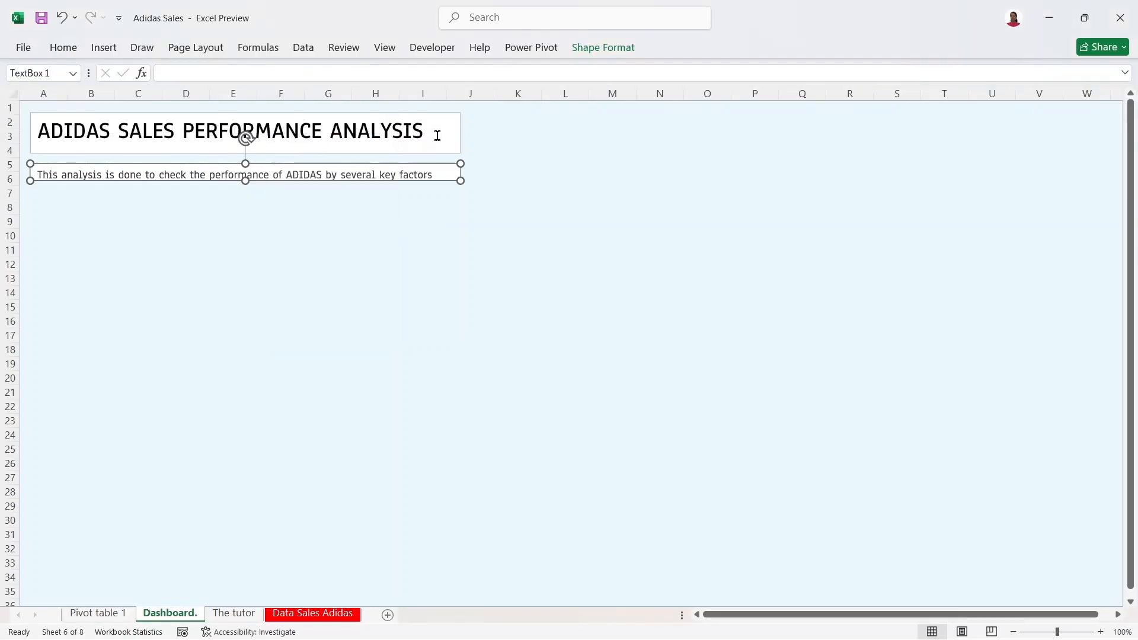
Step: Apply the same dark grey colour to the title text
left_click(437, 136)
left_click(367, 114)
left_click(63, 47)
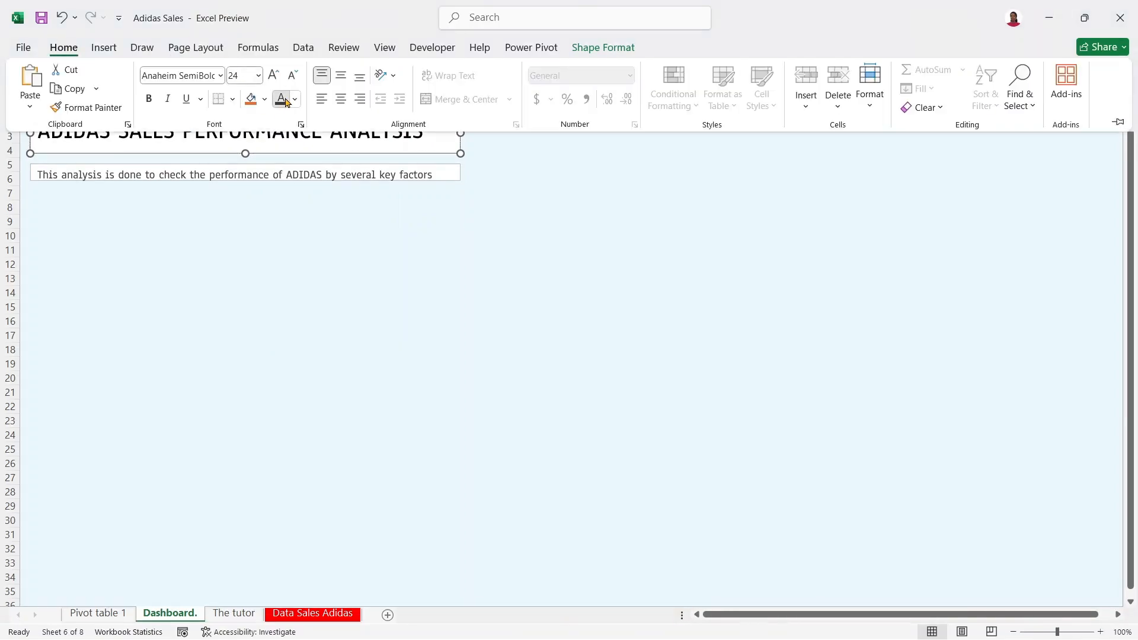
left_click(282, 102)
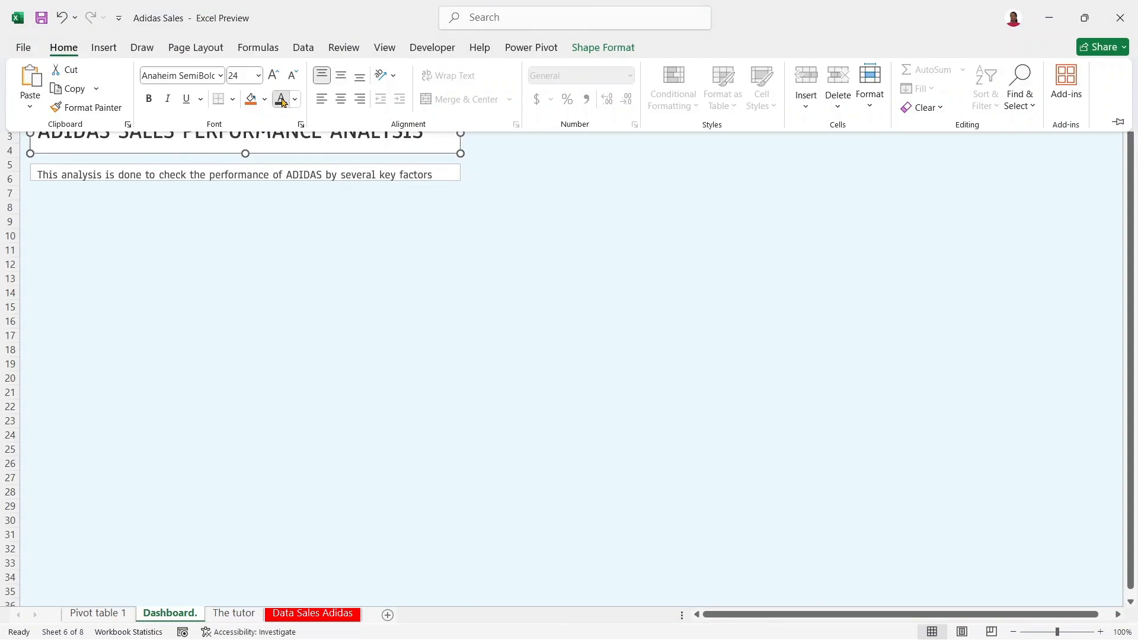
left_click(427, 138)
double_click(375, 134)
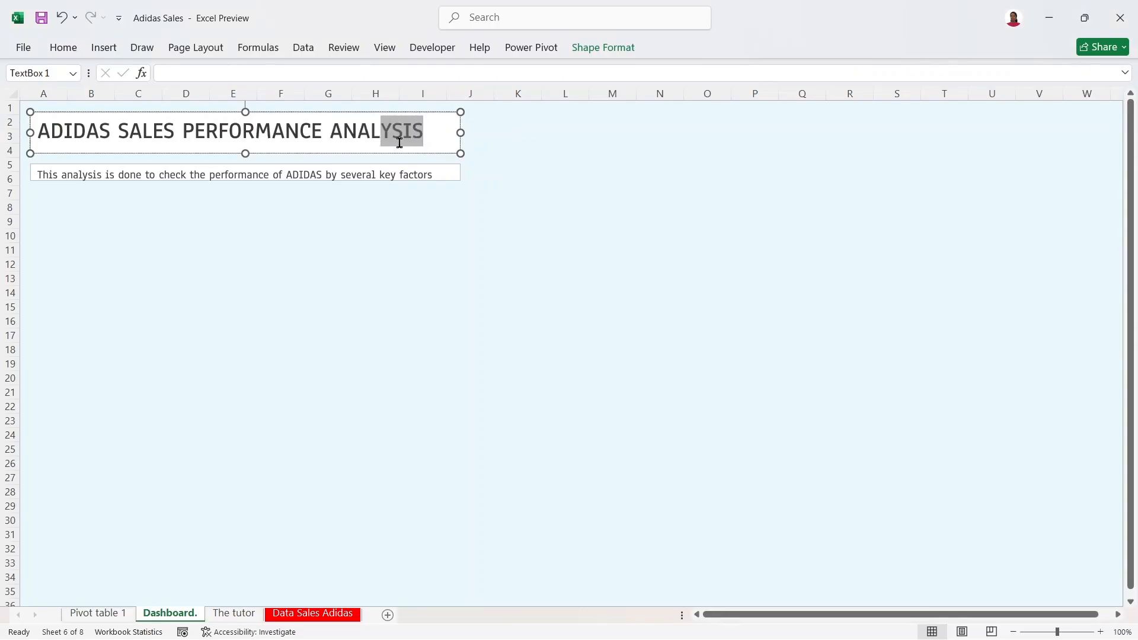
left_click(413, 154)
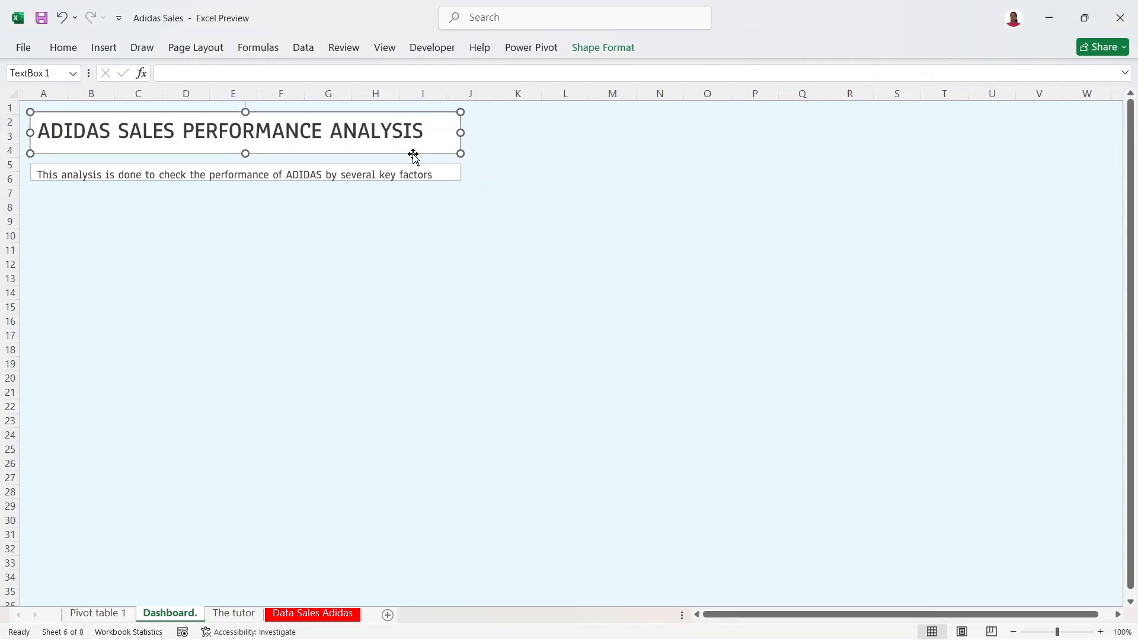
Step: Remove the title box's outline and fill
right_click(413, 154)
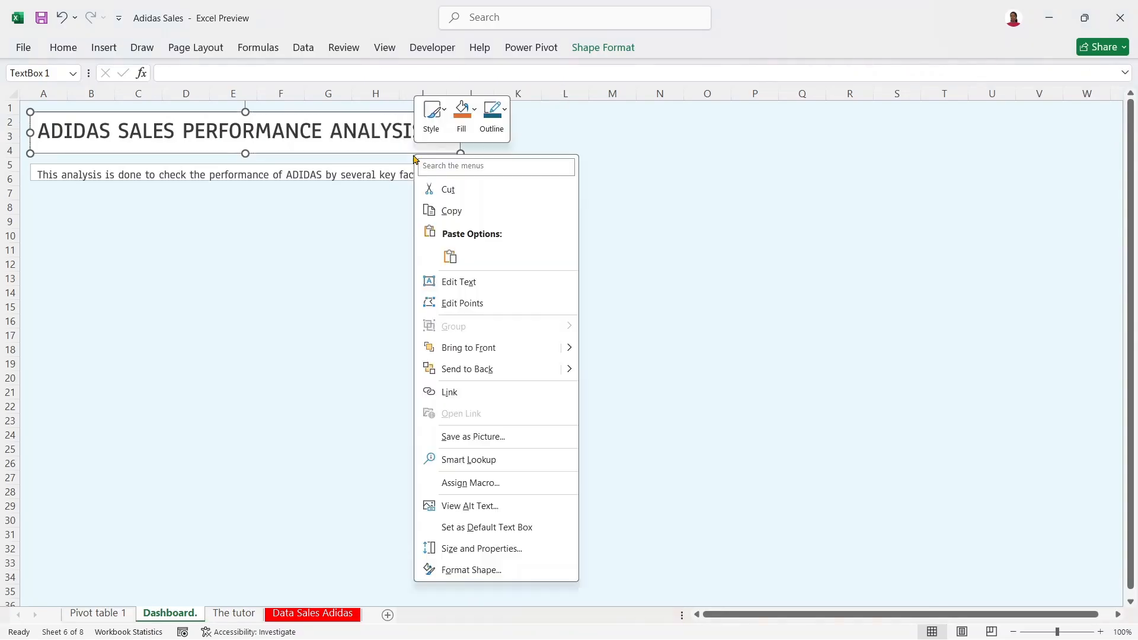
left_click(497, 114)
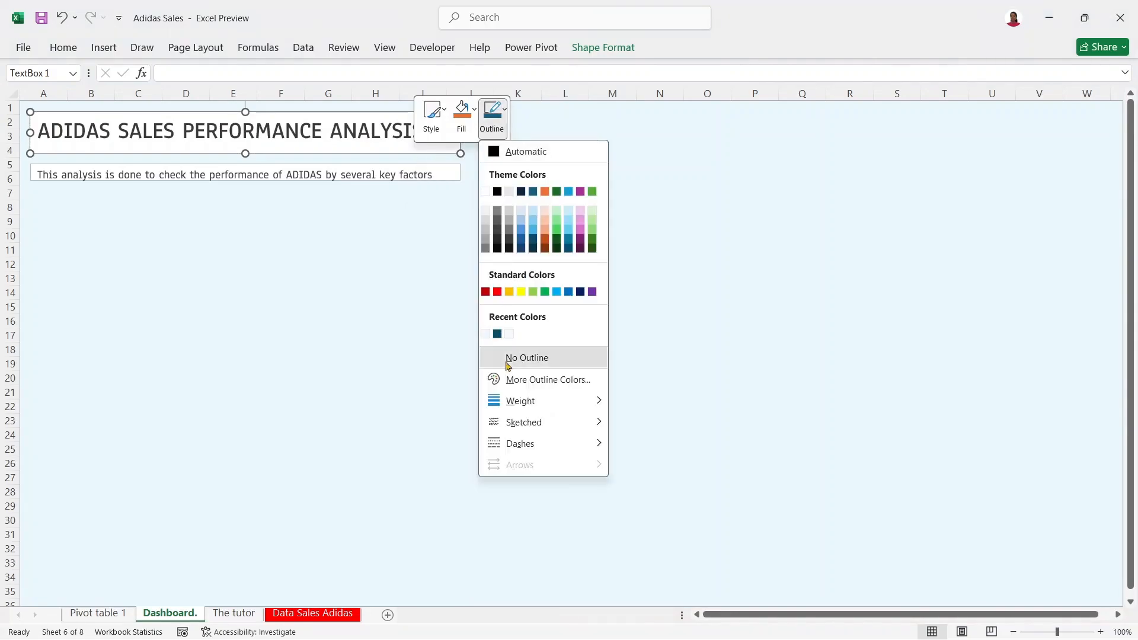
left_click(507, 360)
left_click(475, 109)
left_click(484, 359)
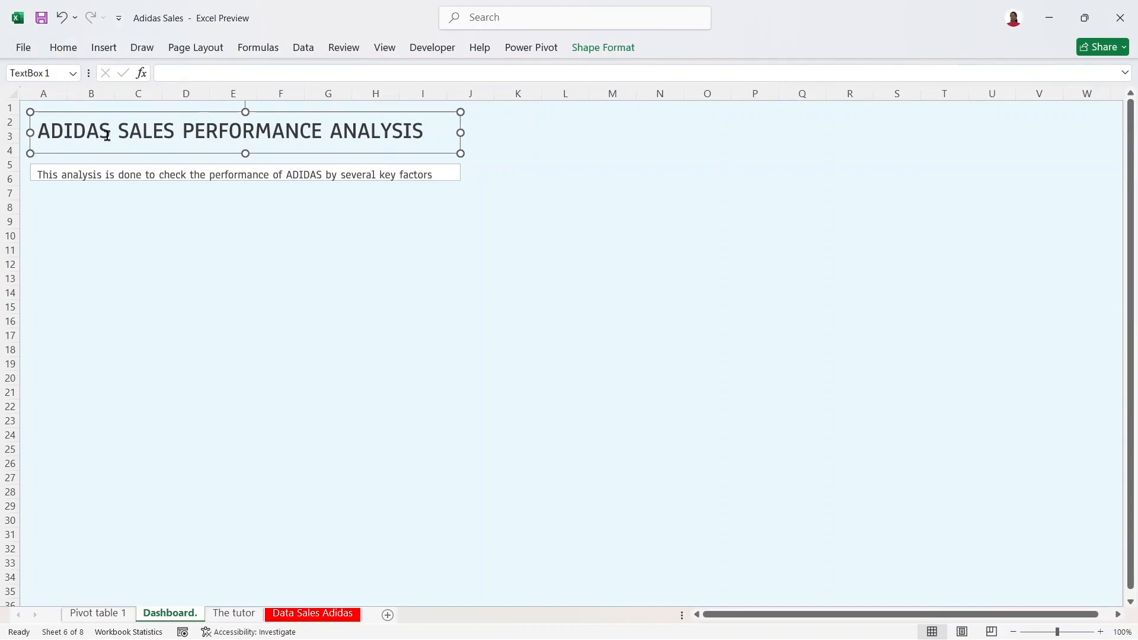
Step: Copy the title's formatting onto the description box and set the description text to size 12
left_click(61, 52)
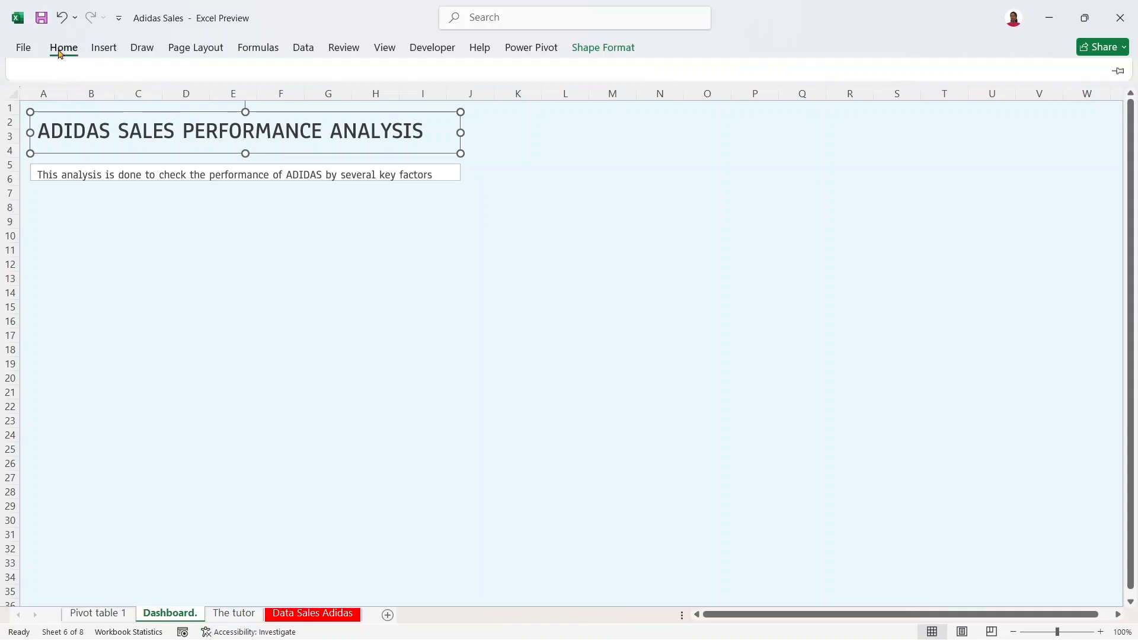
left_click(98, 107)
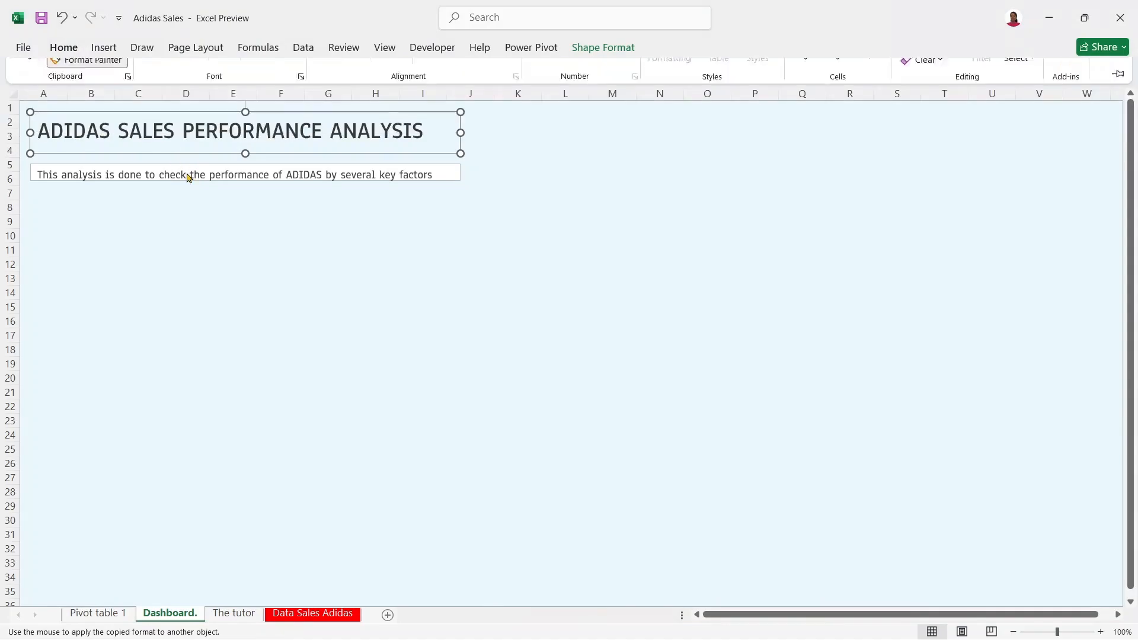
left_click(186, 172)
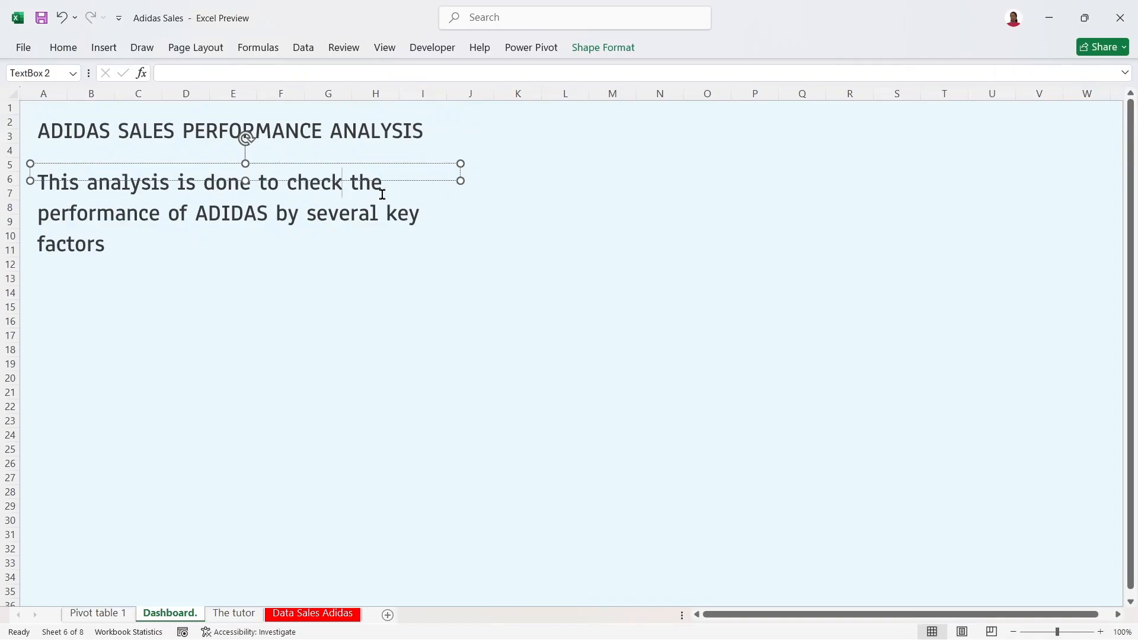
key("ctrl+a")
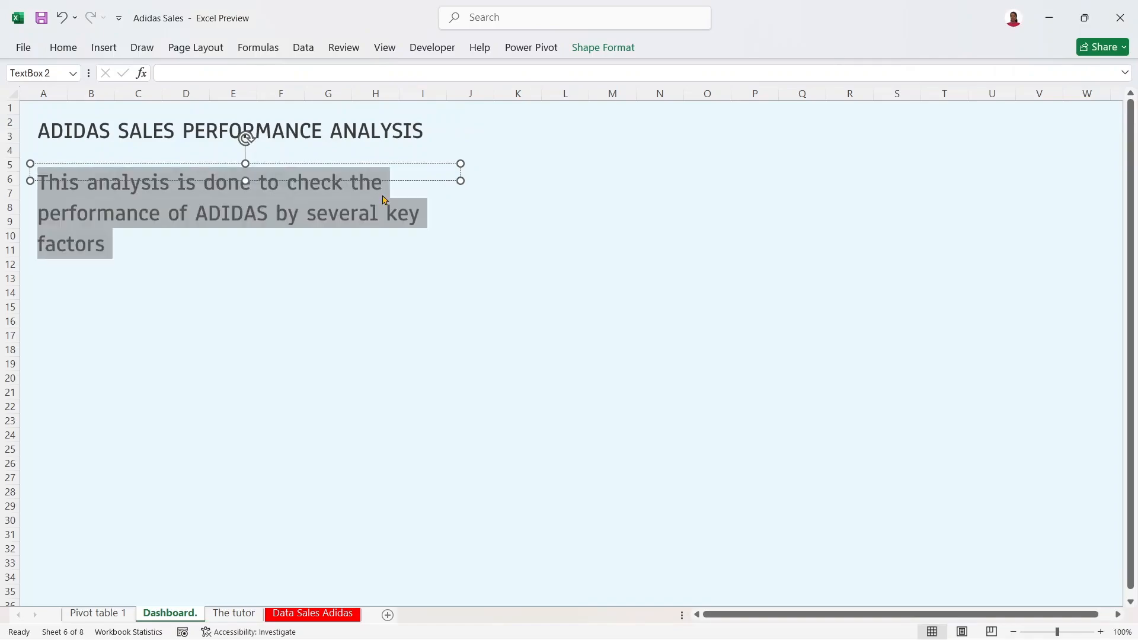
left_click(71, 51)
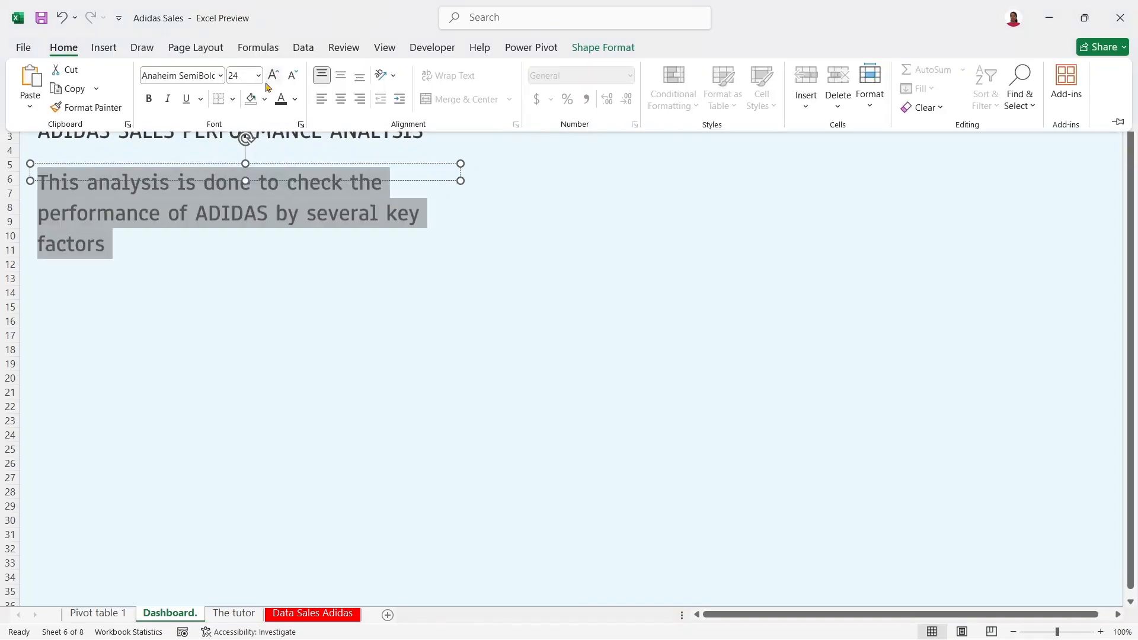
left_click(293, 76)
left_click(236, 74)
type("1")
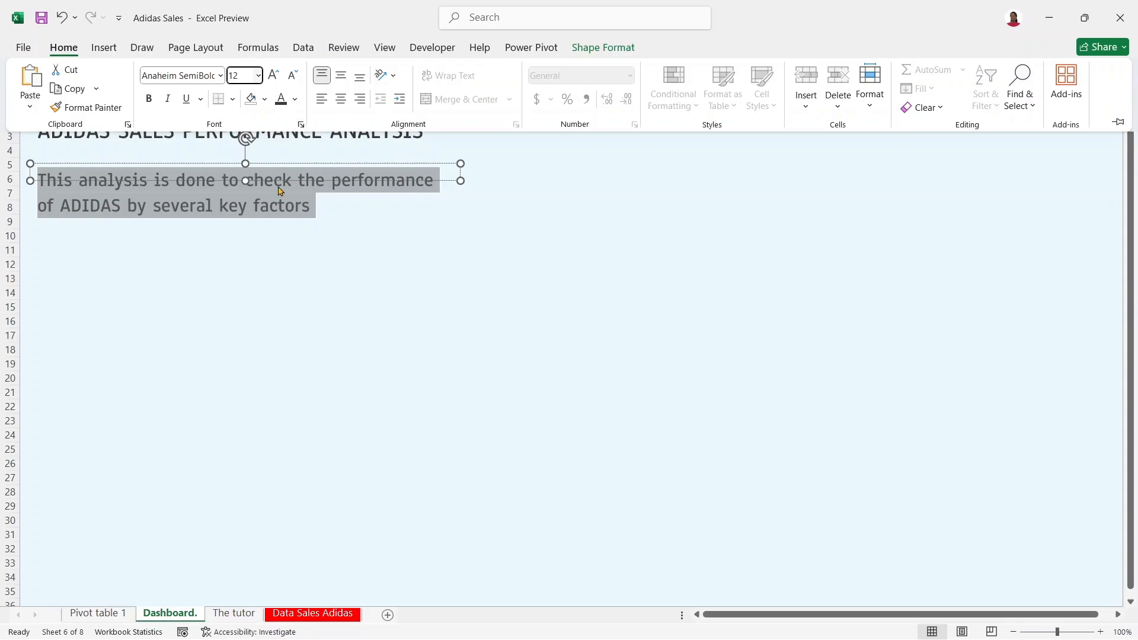
key("Return")
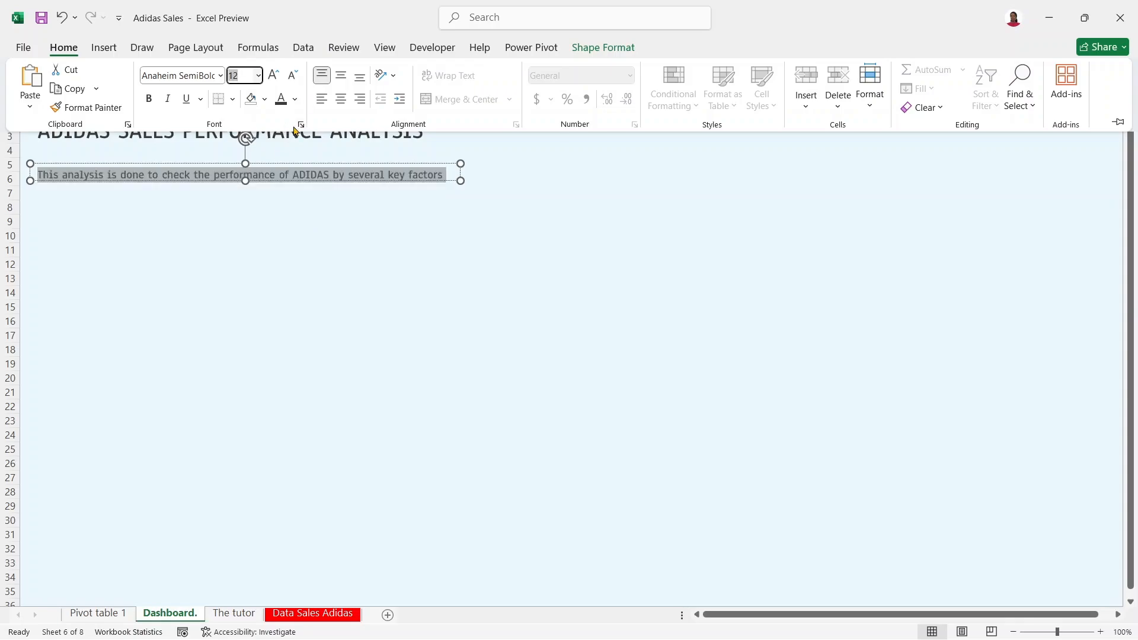
Step: Set the description font to Anaheim Medium and move its box up to row 5
left_click(220, 83)
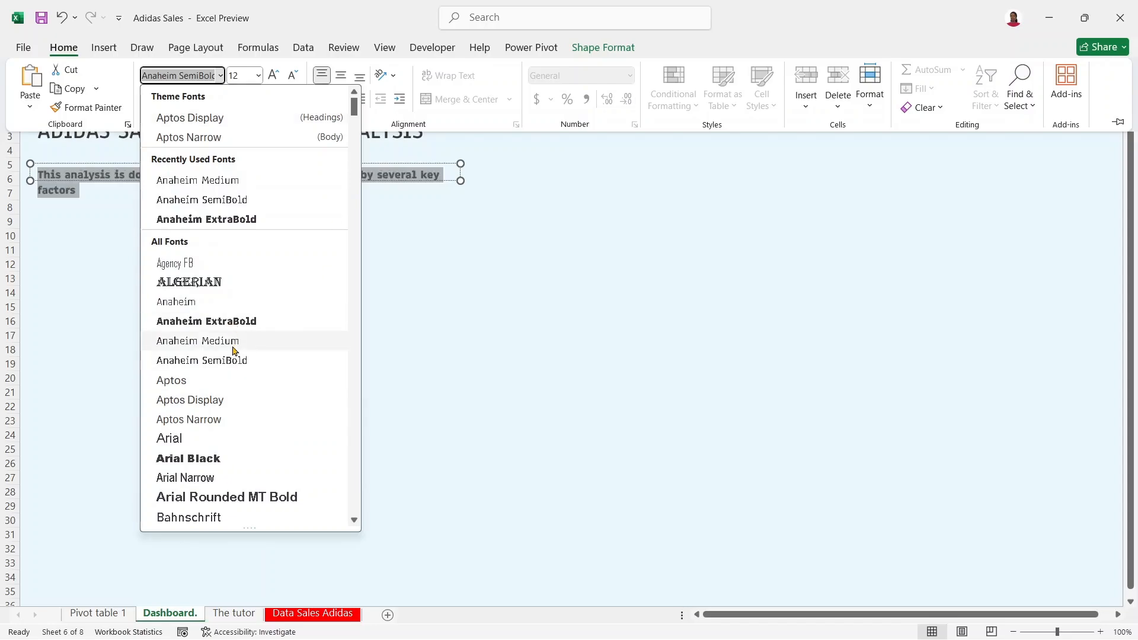
left_click(233, 343)
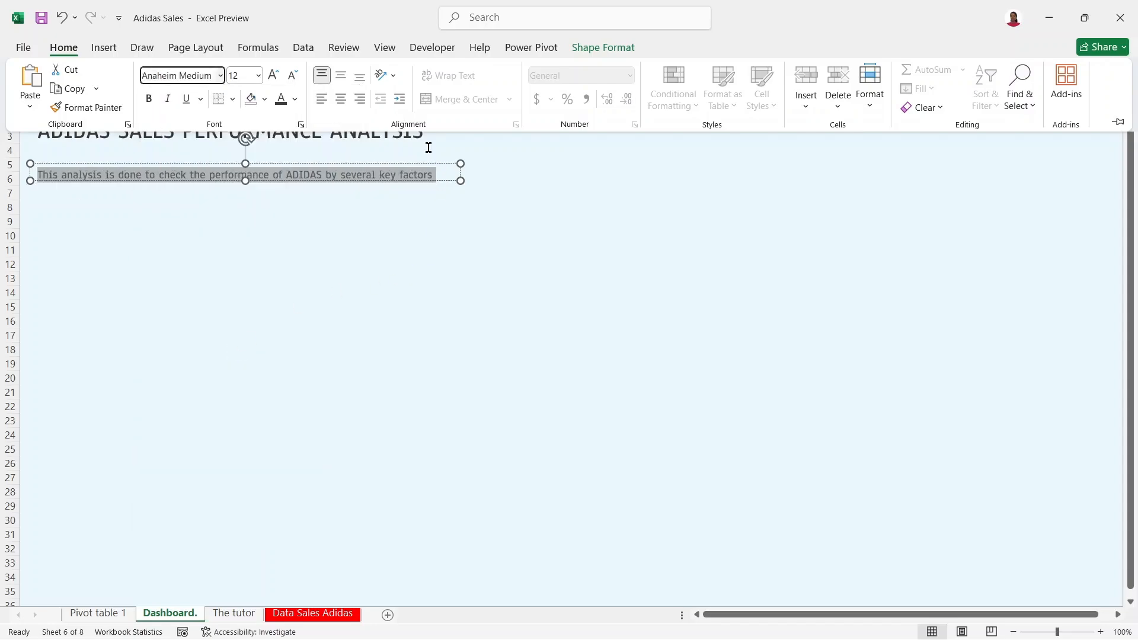
left_click(509, 176)
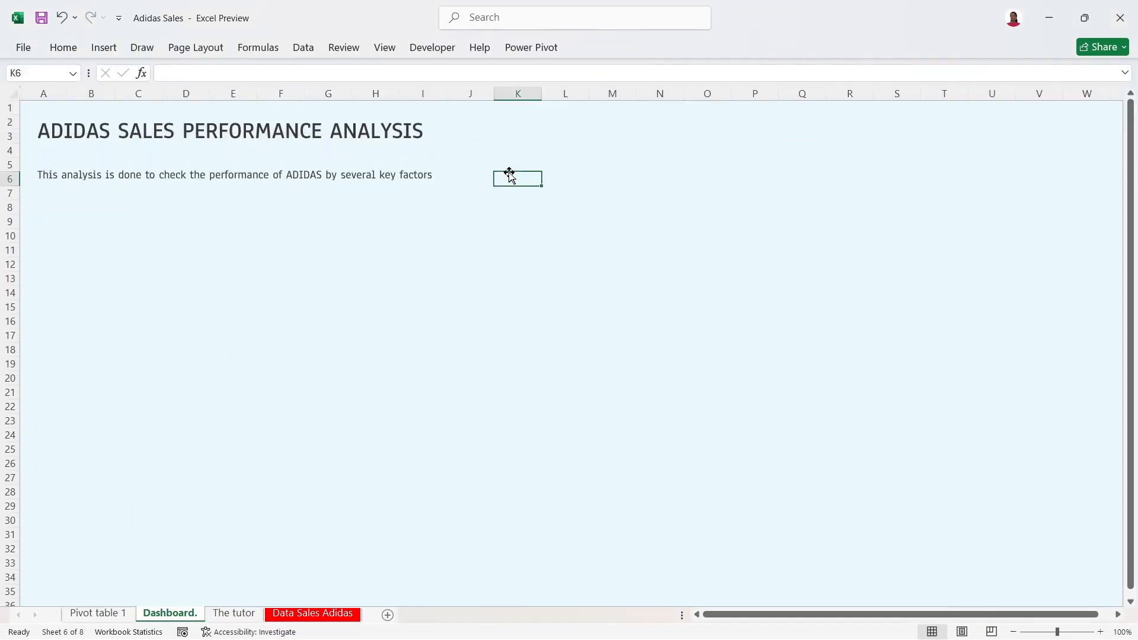
left_click(367, 174)
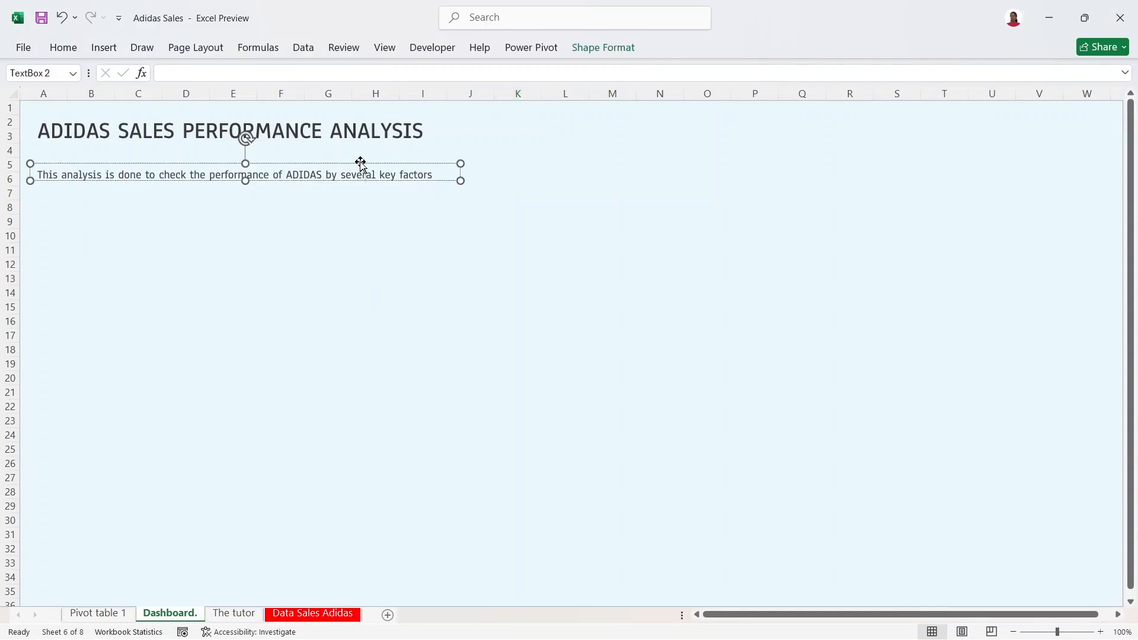
left_click_drag(361, 160, 359, 152)
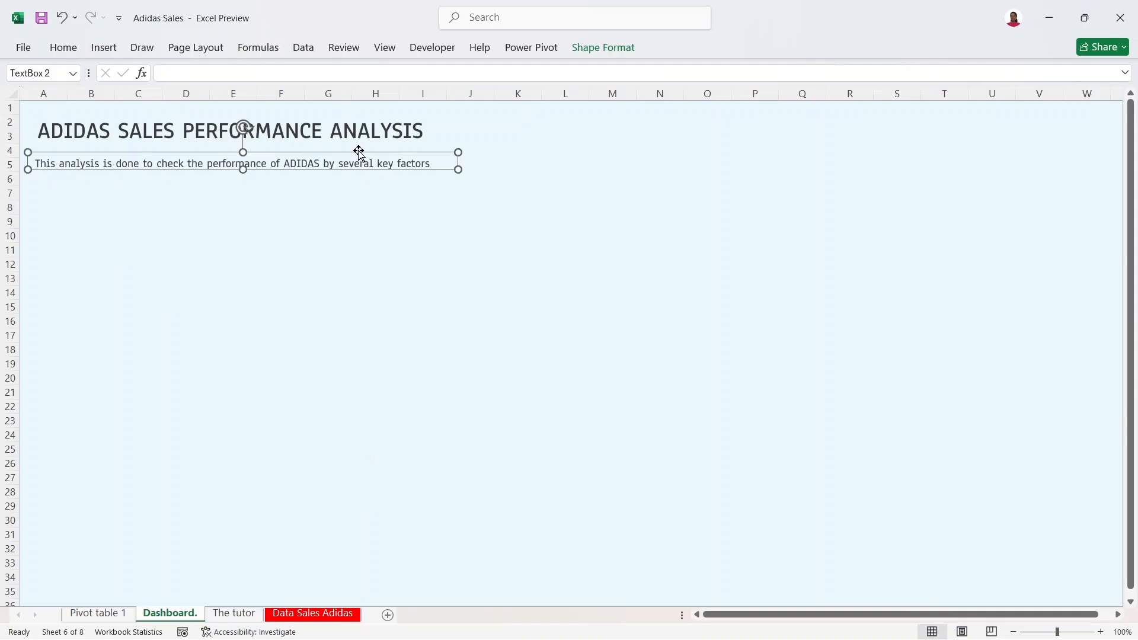
Step: On the Pivot table 1 sheet, select all six pivot charts together
left_click(109, 614)
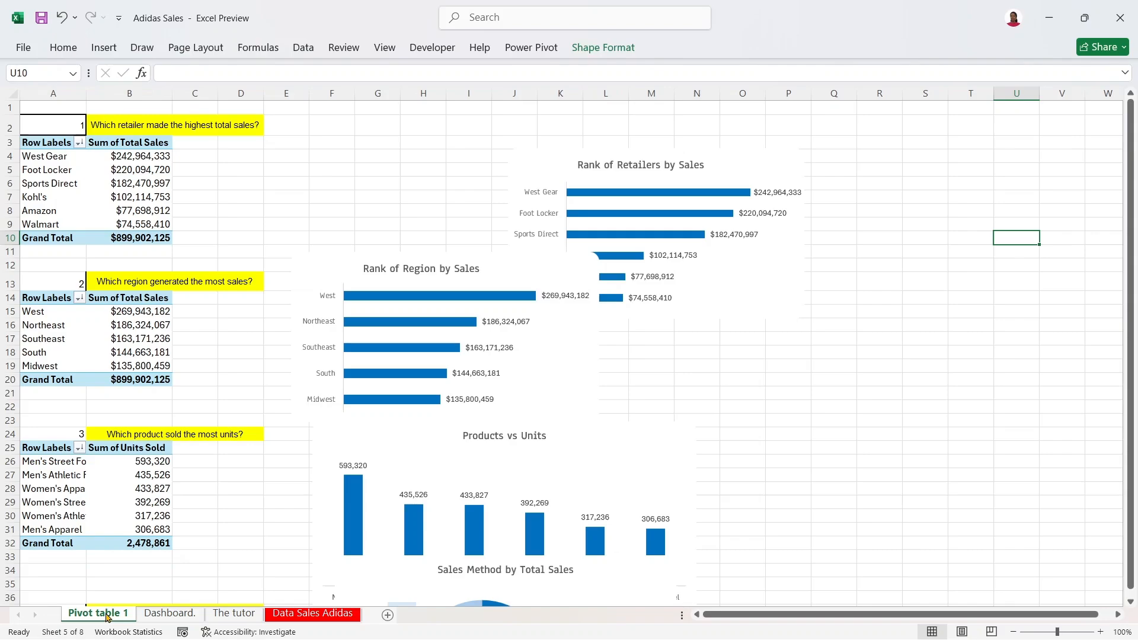
left_click(1131, 296)
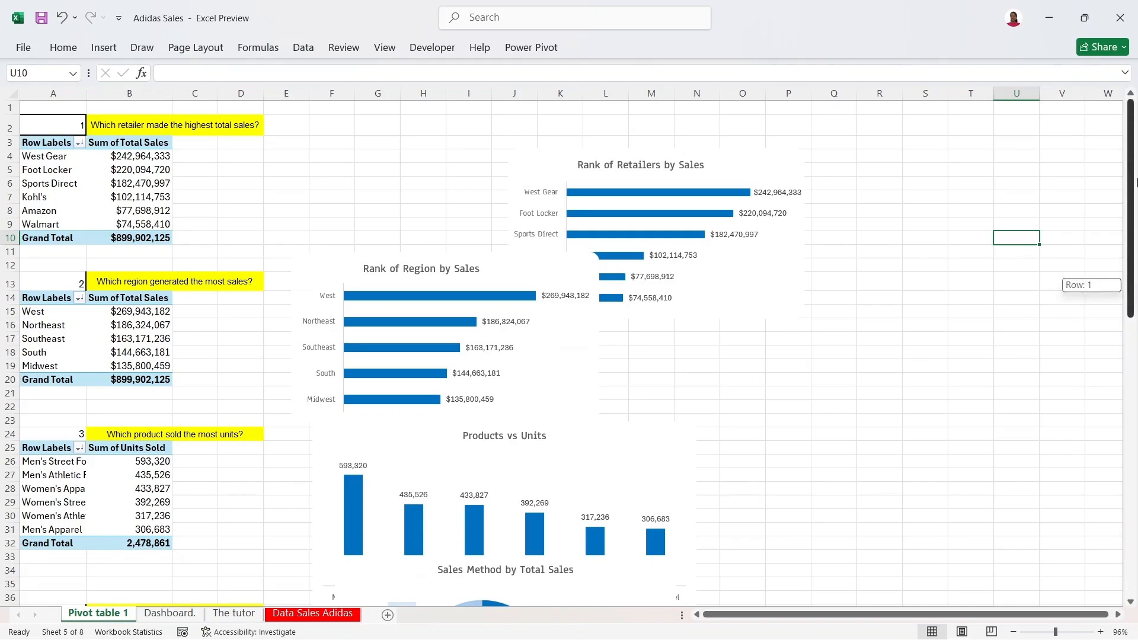
left_click(769, 165)
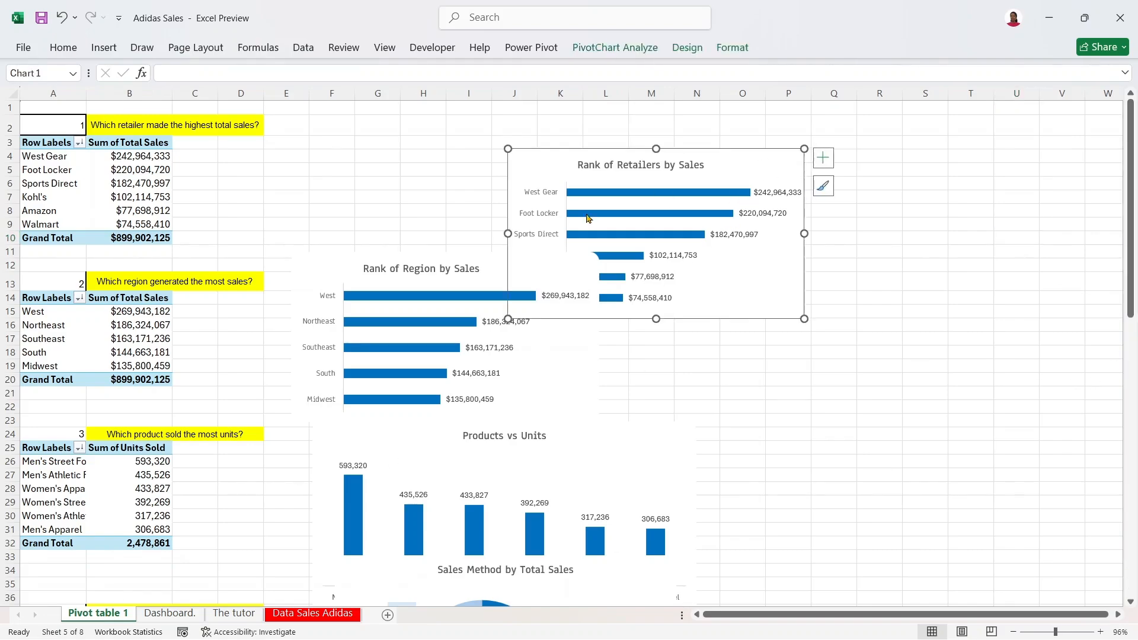
left_click(451, 261, "ctrl")
left_click(594, 457, "ctrl")
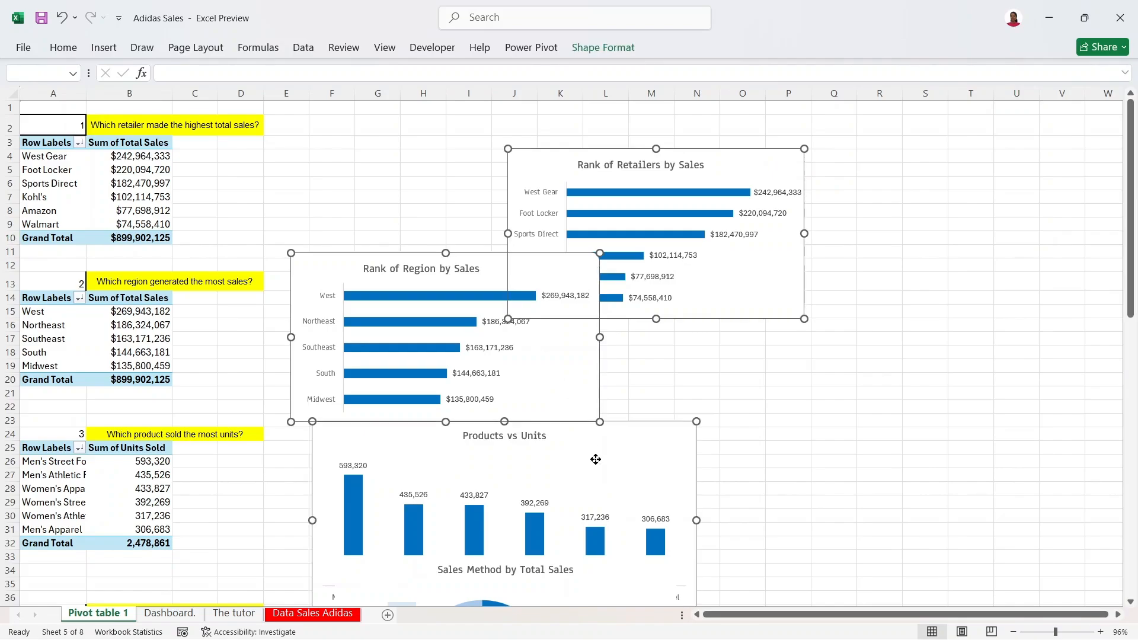
left_click_drag(1132, 173, 1135, 337)
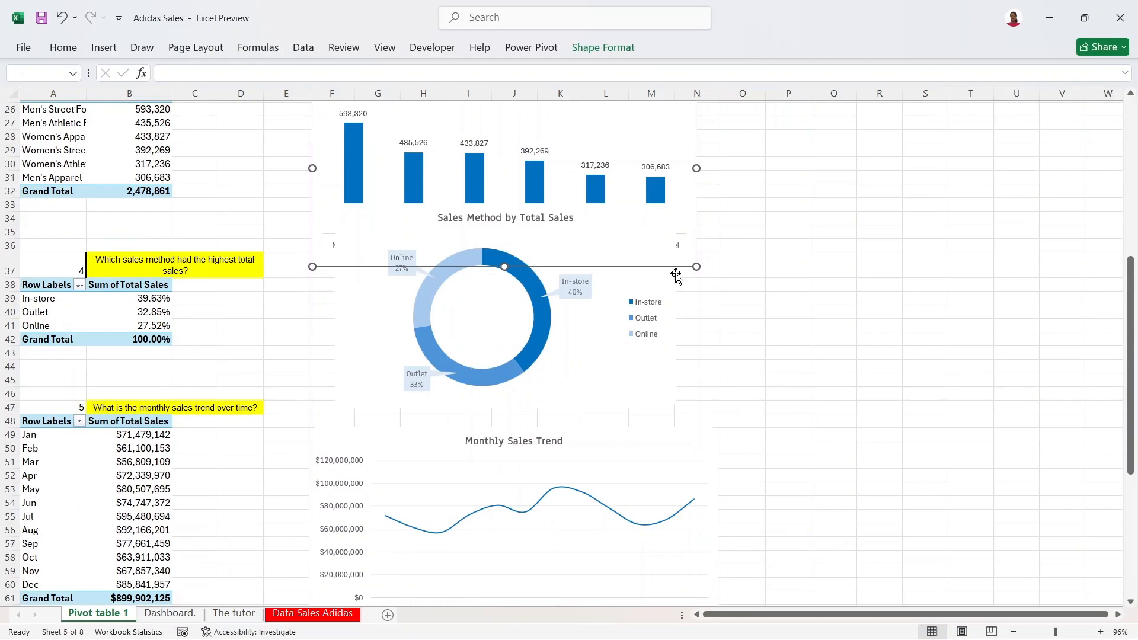
left_click(663, 349, "ctrl")
left_click(658, 477, "ctrl")
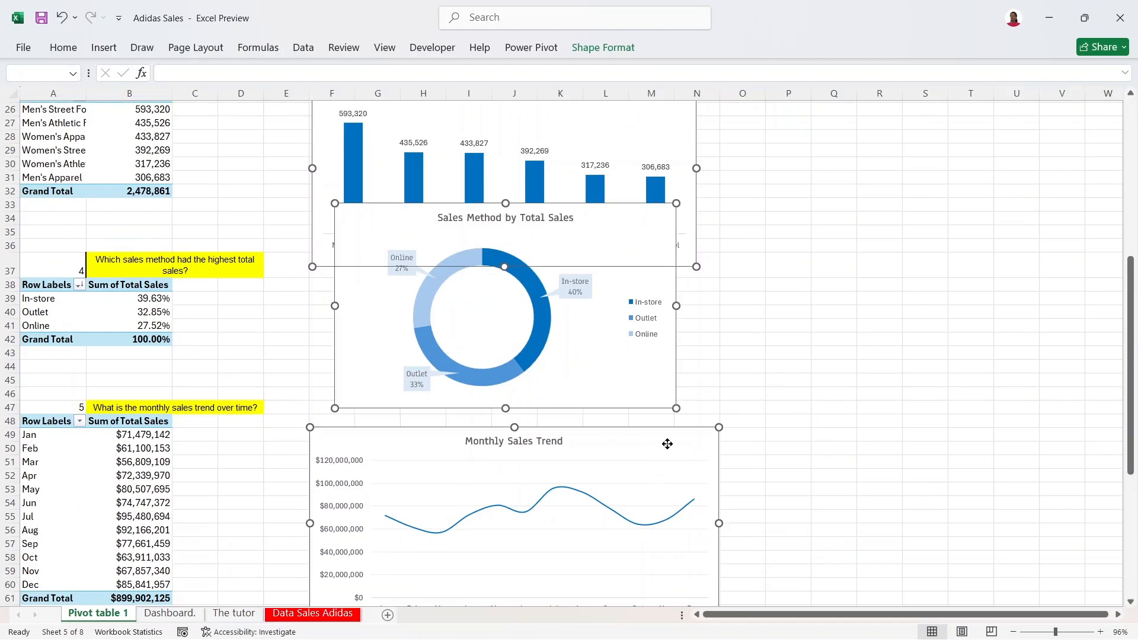
left_click_drag(1129, 408, 1121, 538)
left_click(651, 433, "ctrl")
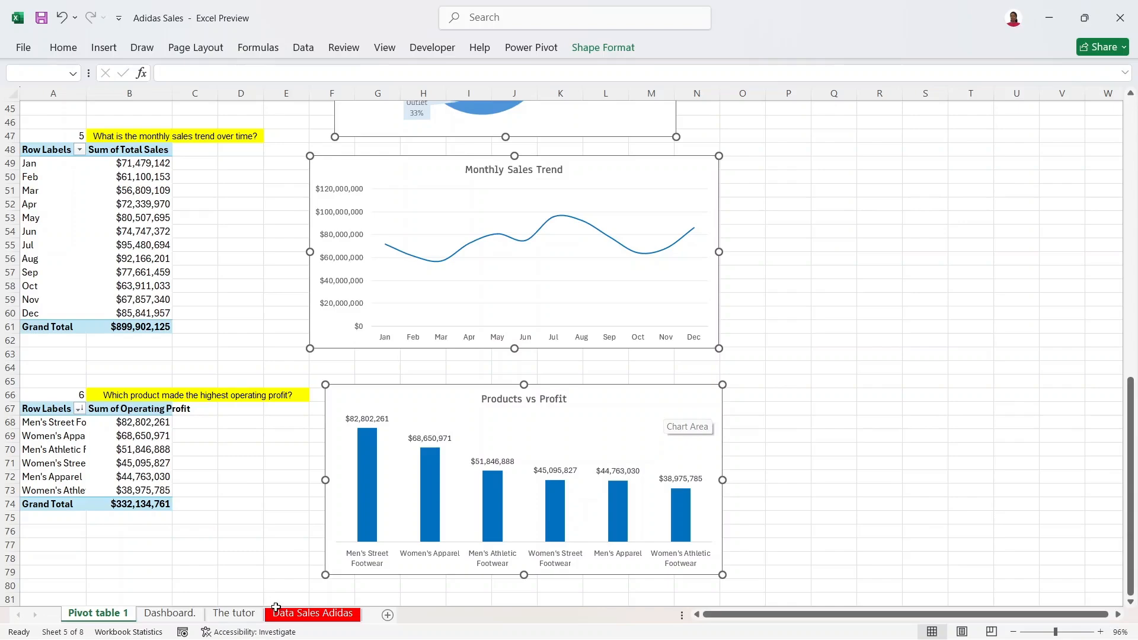
Step: Paste the copied charts onto the Dashboard. sheet at cell J18
left_click(181, 615)
left_click(344, 361)
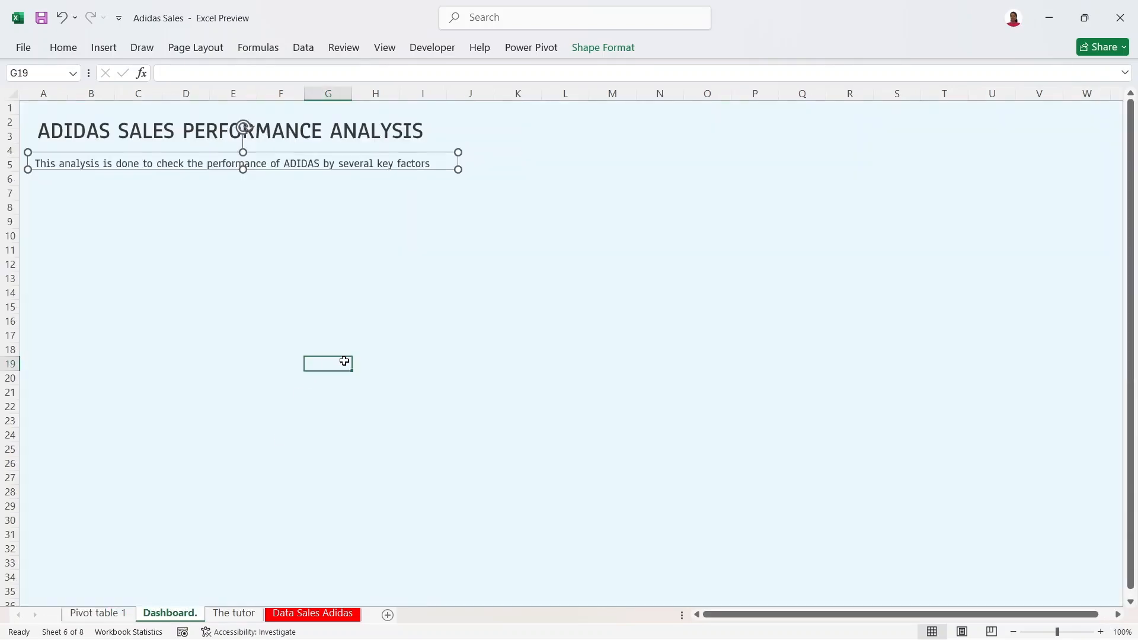
left_click(456, 350)
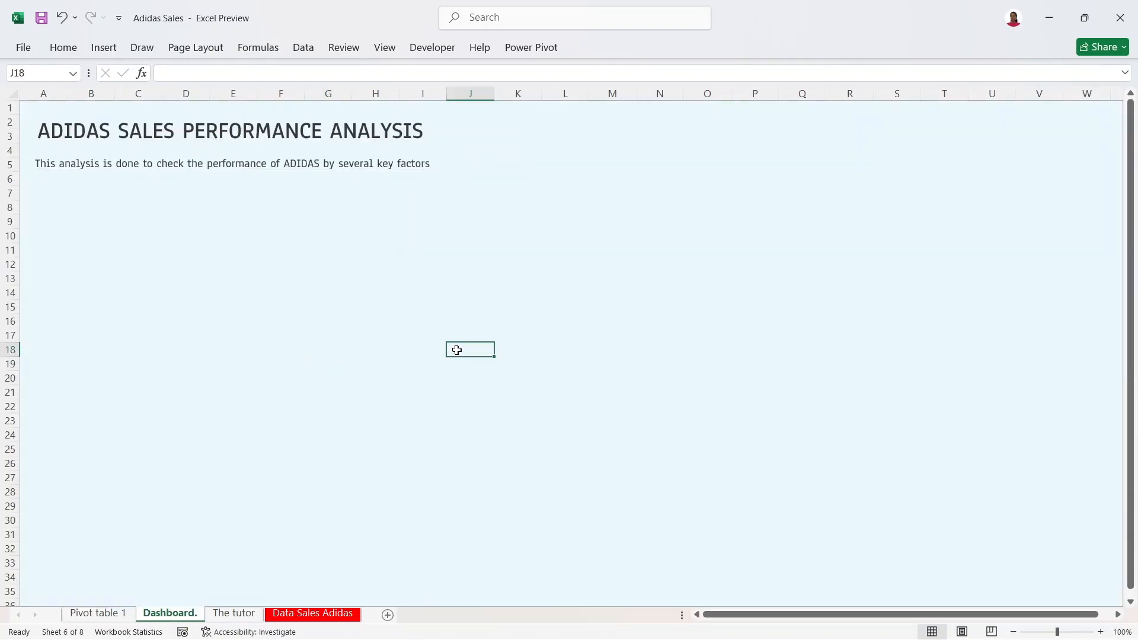
key("ctrl+v")
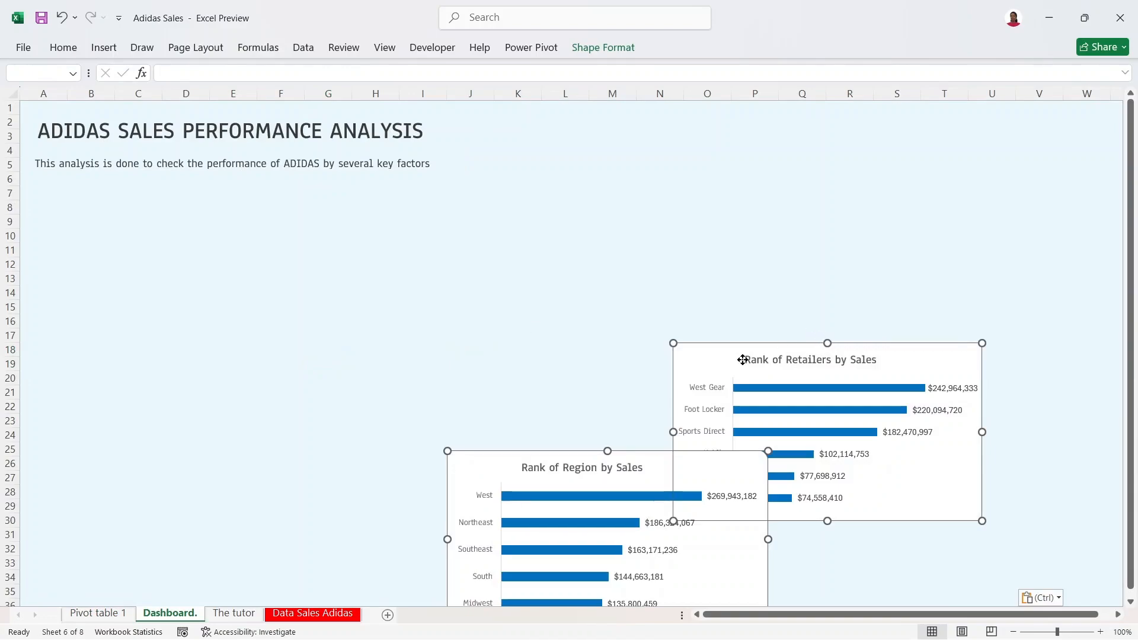
Step: Paste the remaining charts below the first batch and shift the group left
left_click_drag(715, 362, 684, 119)
key("ctrl+v")
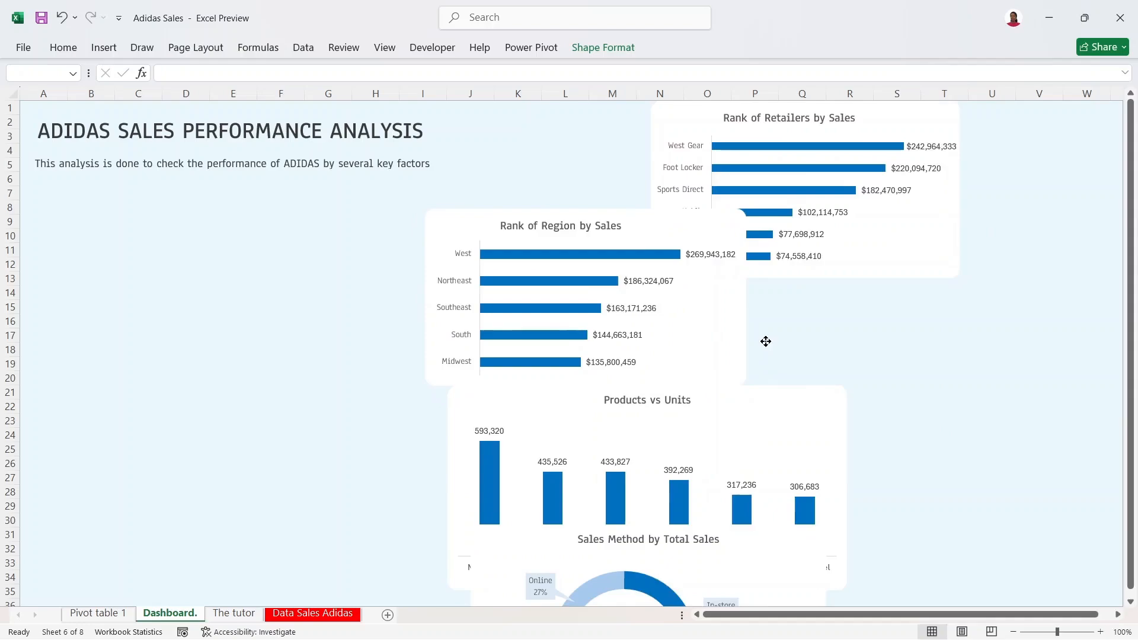
left_click_drag(764, 340, 695, 340)
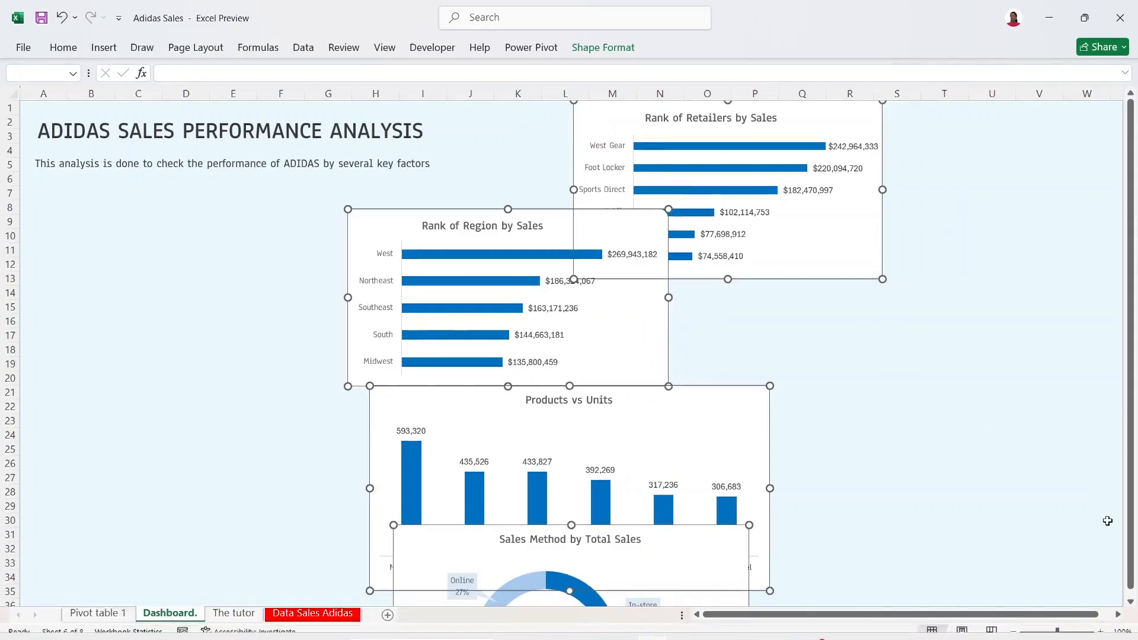
scroll(1133, 284, "down", 2)
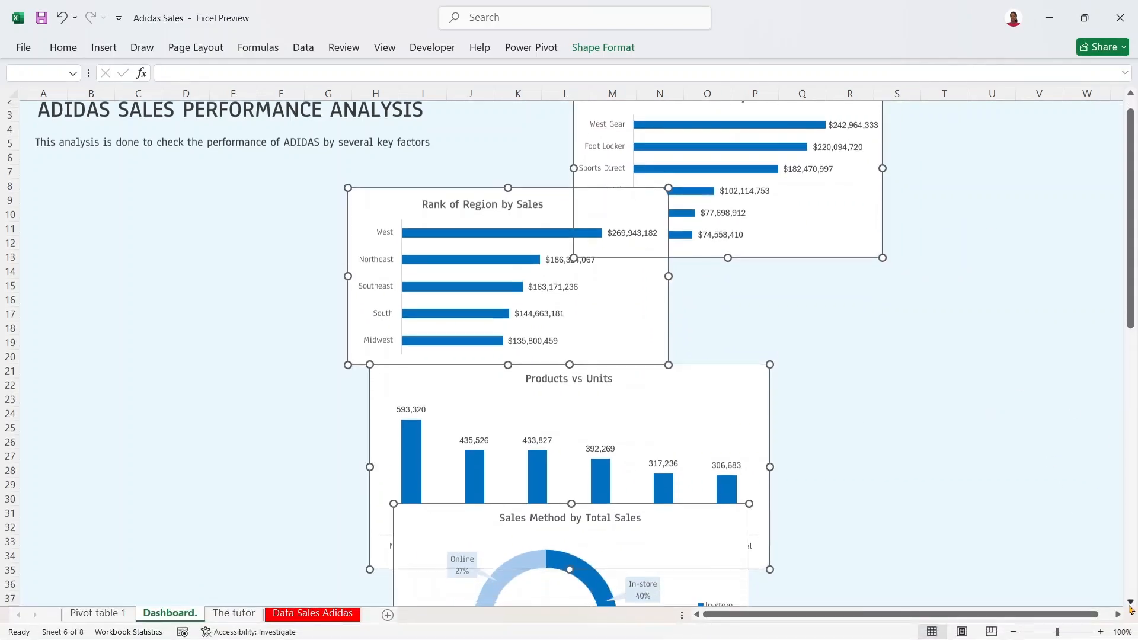
left_click_drag(1134, 283, 1135, 166)
left_click(840, 390)
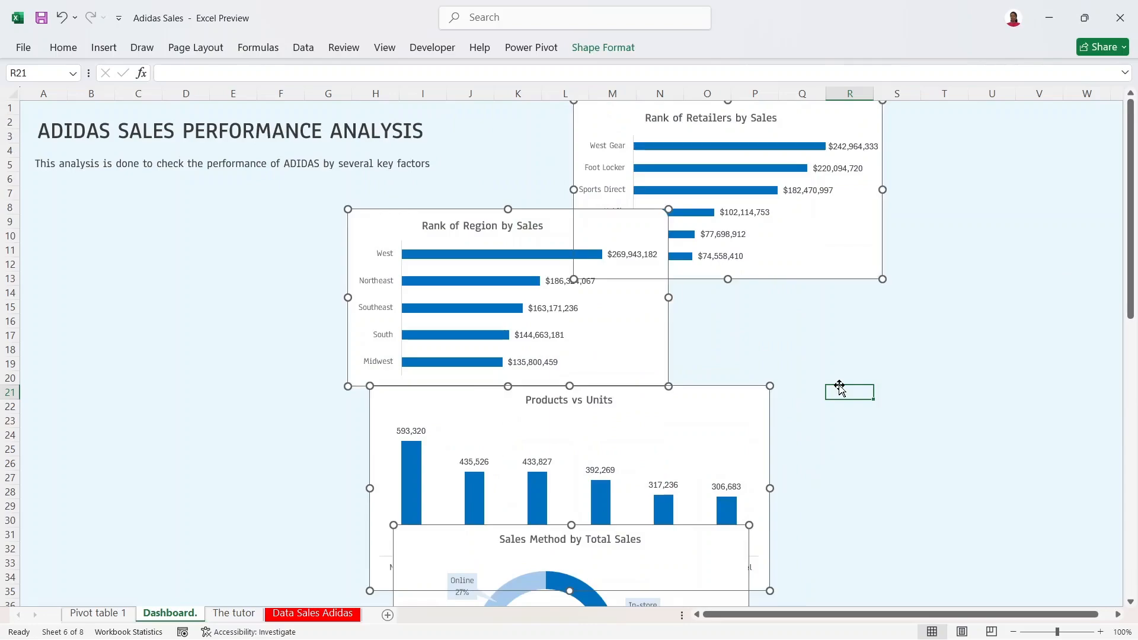
mouse_move(739, 193)
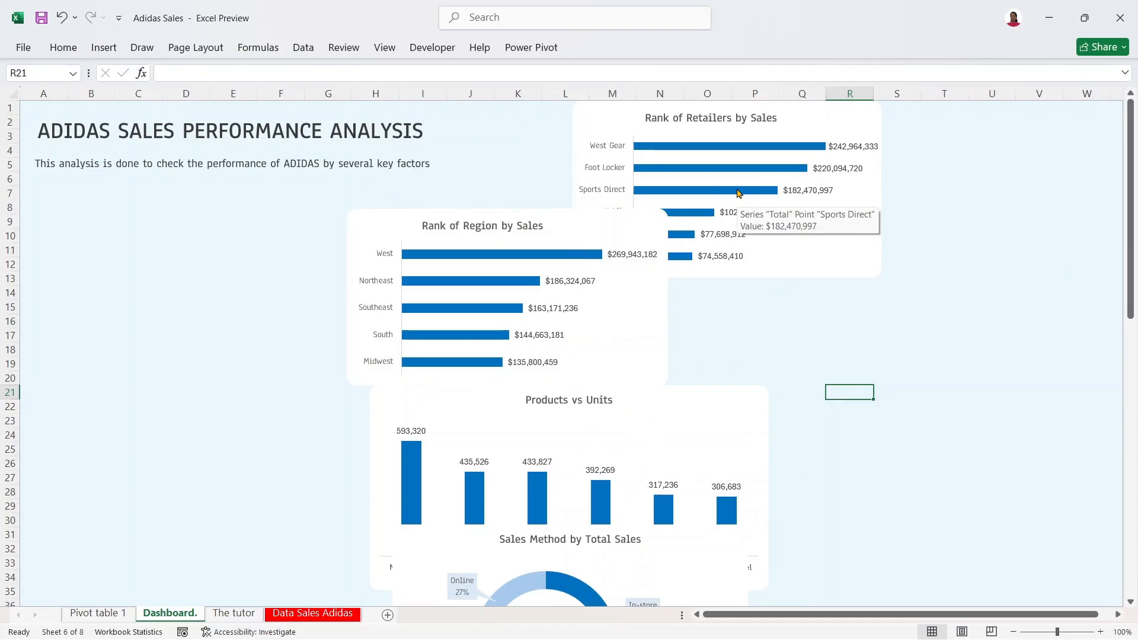
key("ctrl+Home")
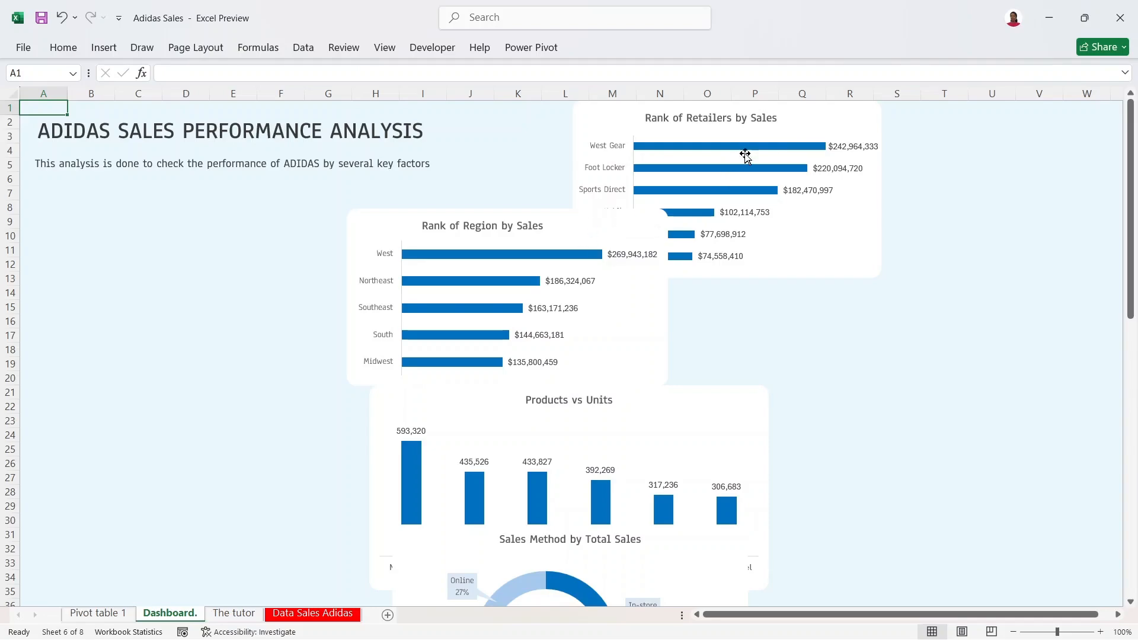
Step: Stack Rank of Region above Rank of Retailers at the lower right of the dashboard
left_click_drag(811, 117, 1021, 426)
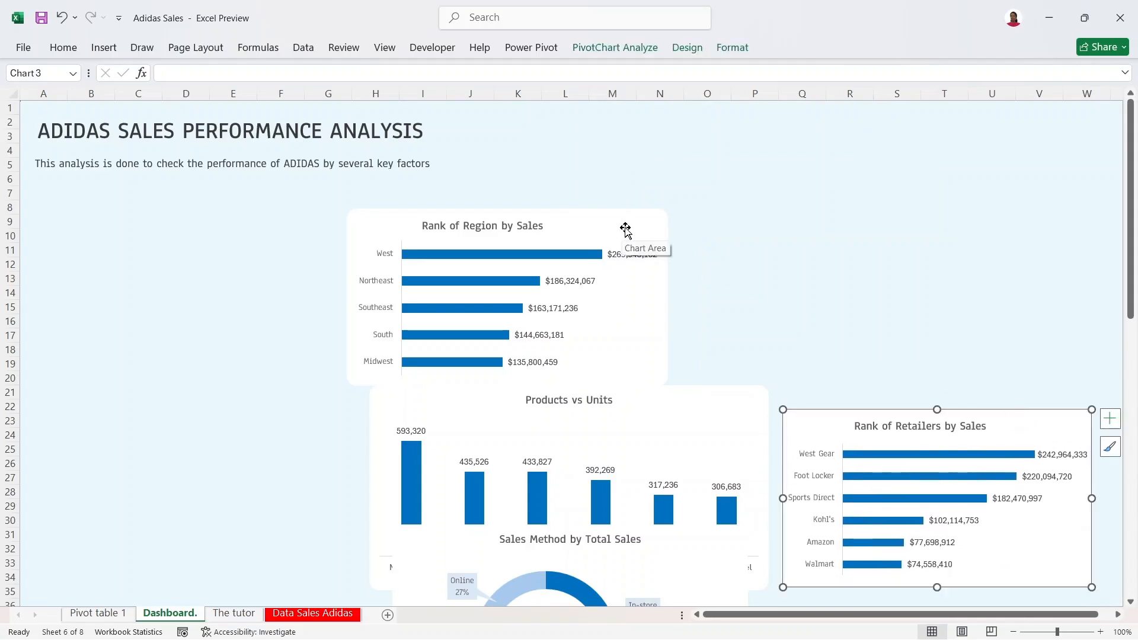
left_click_drag(640, 229, 1053, 236)
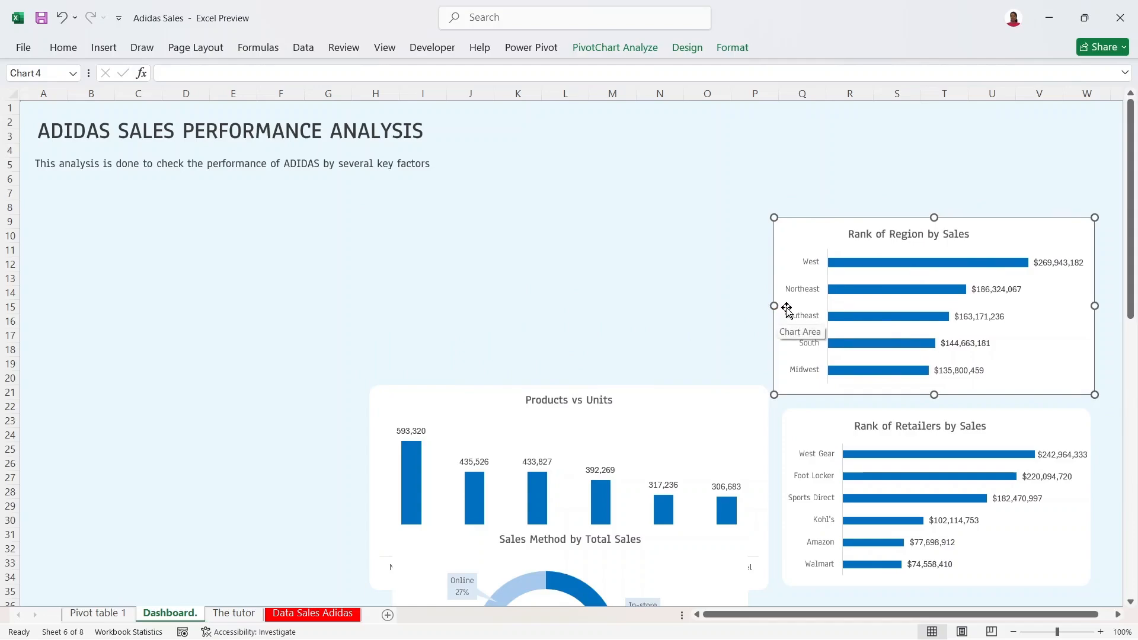
left_click_drag(774, 305, 778, 305)
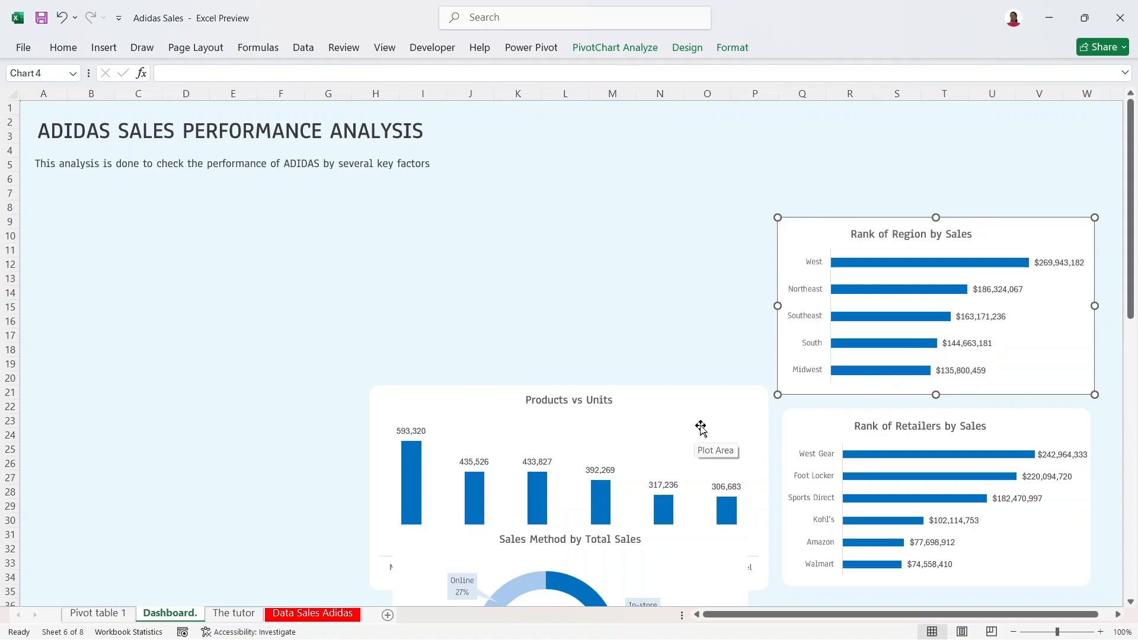
Step: Move Products vs Units up to rows 5–19 and the Sales Method donut over rows 10–25
left_click(680, 411)
left_click_drag(681, 412, 740, 182)
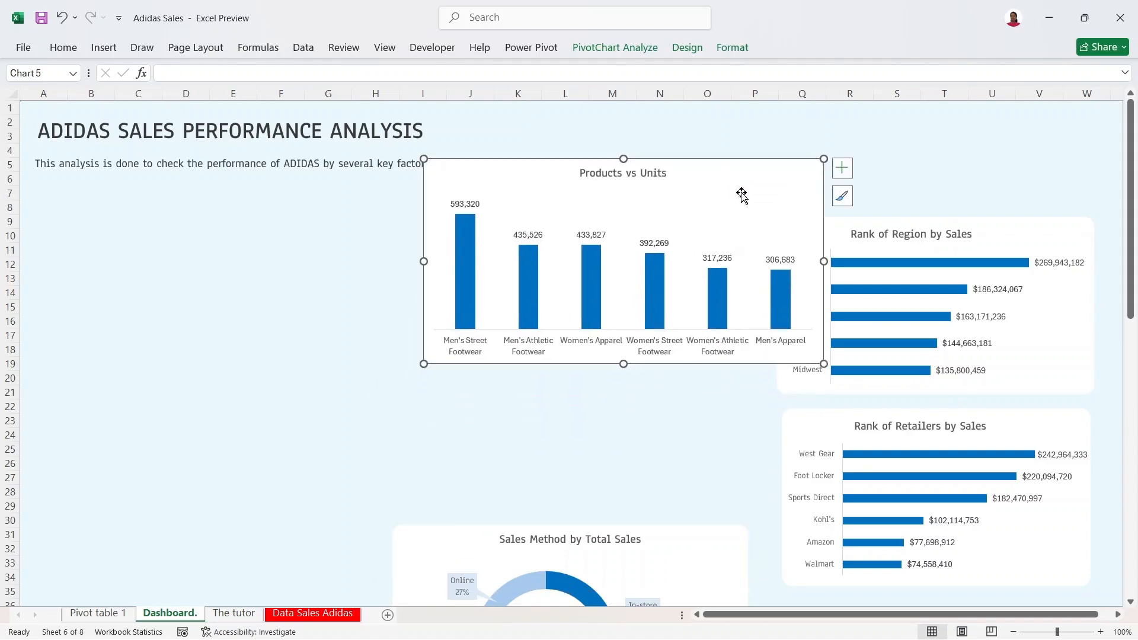
left_click_drag(667, 554, 674, 512)
left_click(749, 234)
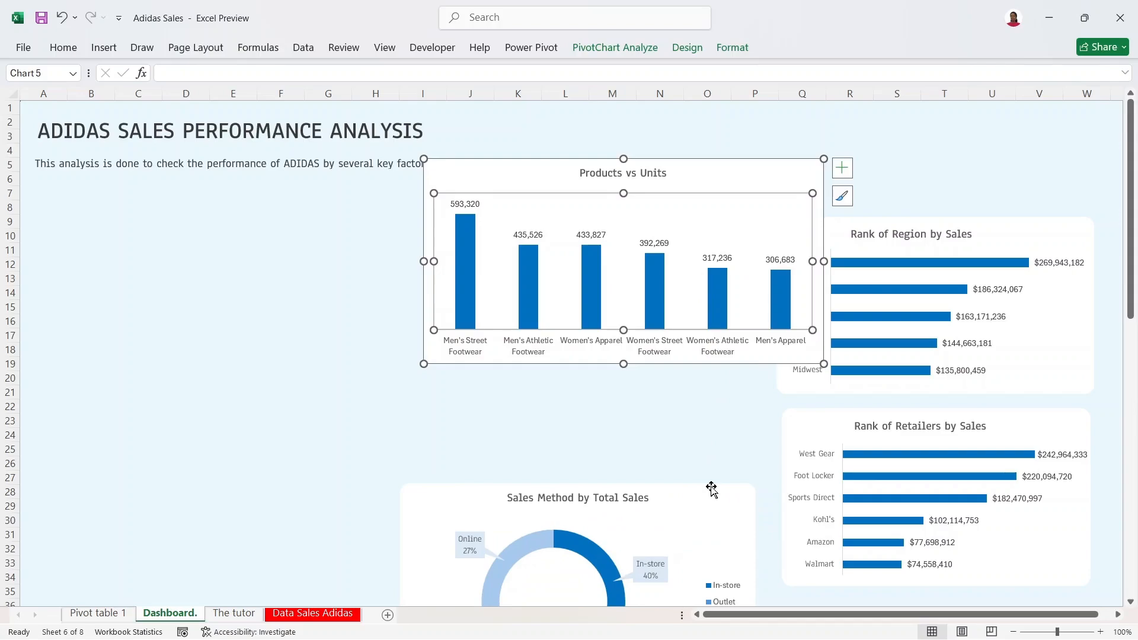
left_click_drag(709, 511, 765, 261)
left_click_drag(1126, 218, 1134, 409)
Step: Bring the Monthly Sales Trend chart up beside the donut and onto the left edge
left_click_drag(737, 355, 633, 142)
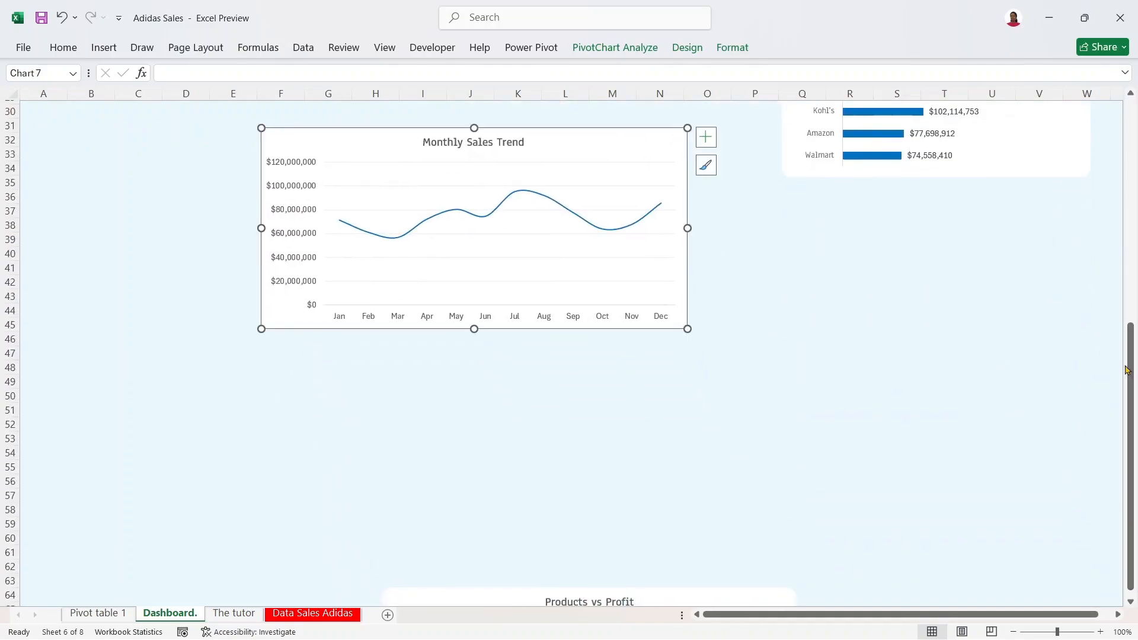
left_click_drag(1130, 372, 1129, 243)
left_click_drag(577, 429, 504, 240)
left_click_drag(1136, 244, 1136, 122)
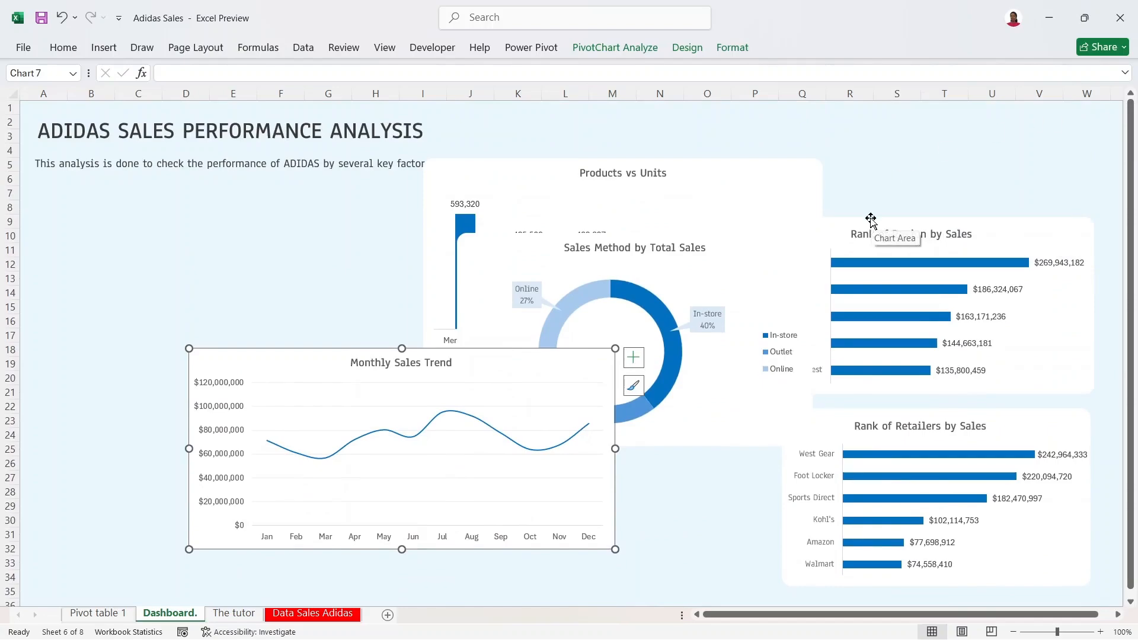
left_click_drag(541, 369, 381, 415)
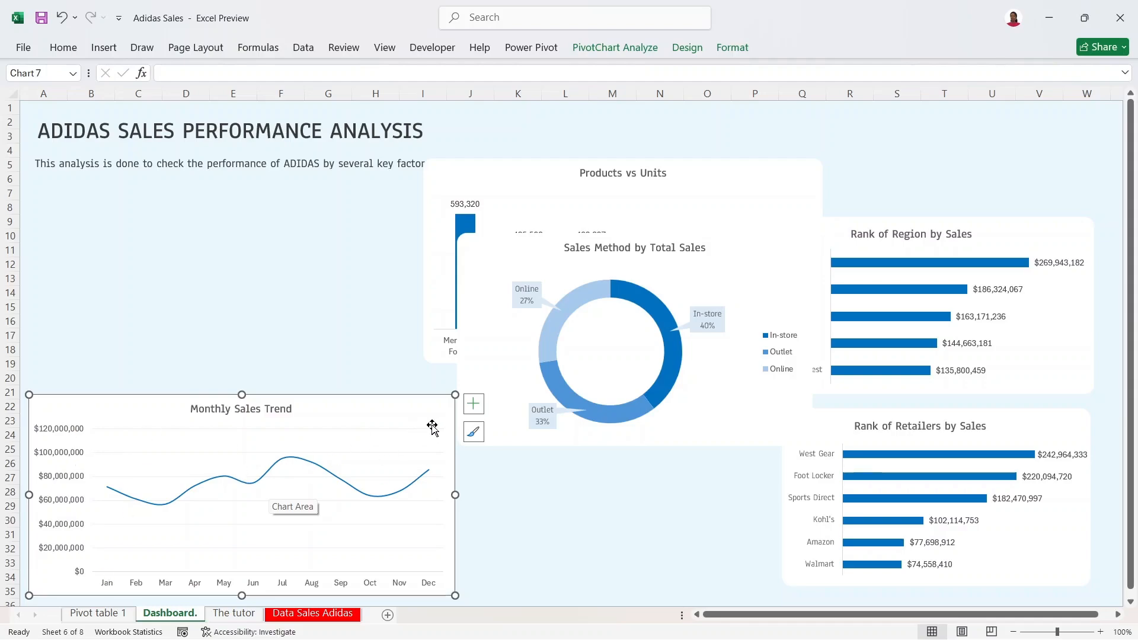
Step: Turn off the trend chart's gridlines and drop Products vs Units beneath the donut
left_click(471, 409)
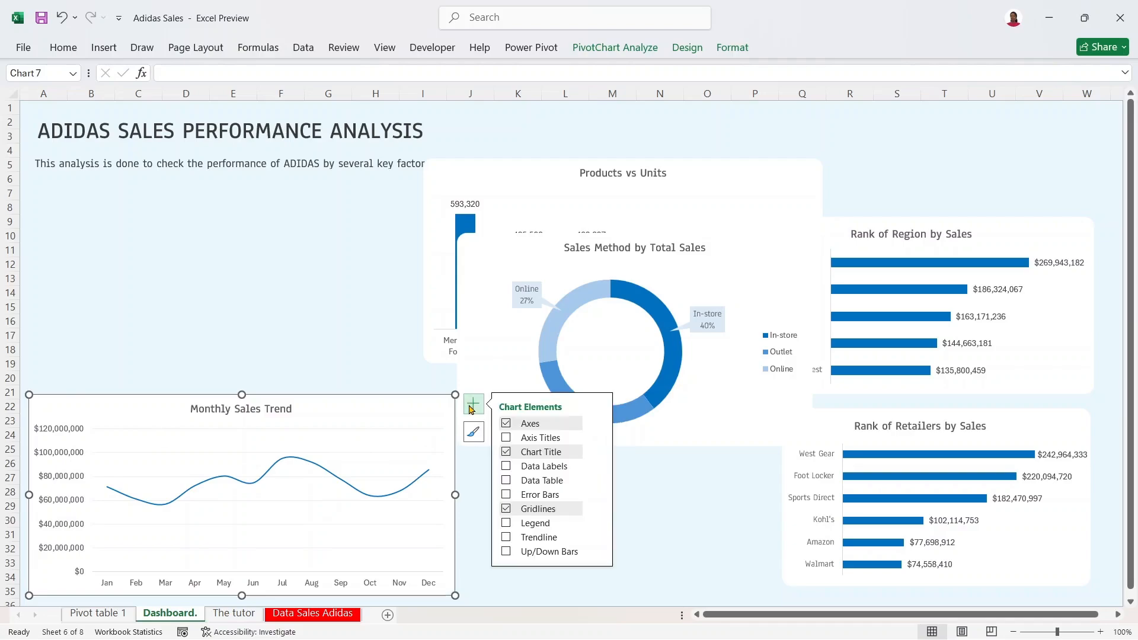
left_click(505, 508)
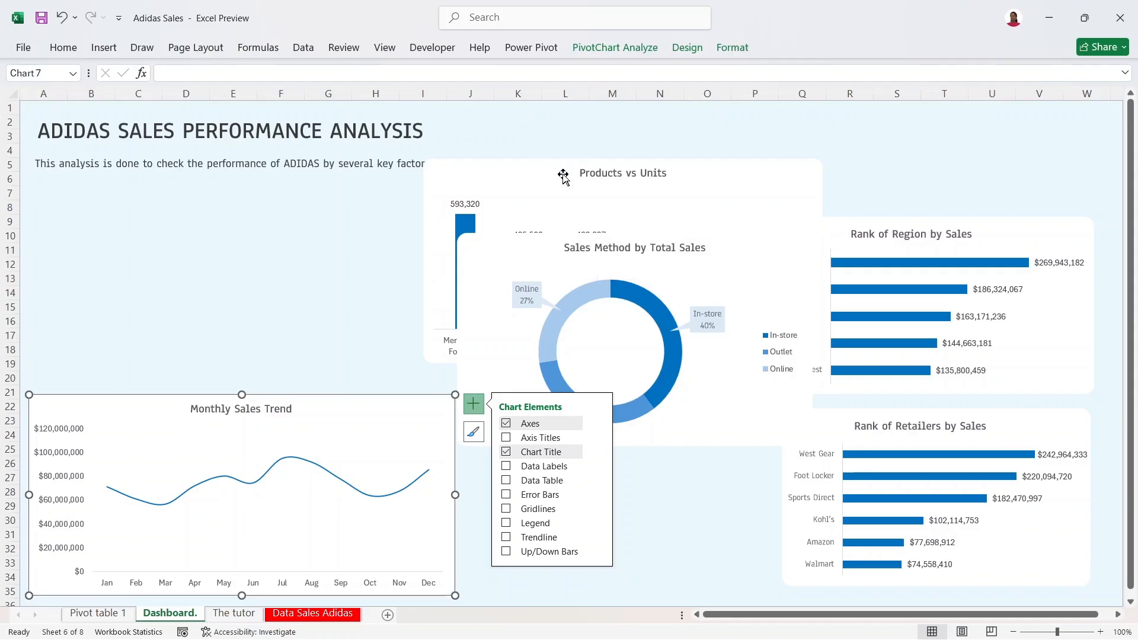
left_click_drag(547, 174, 555, 390)
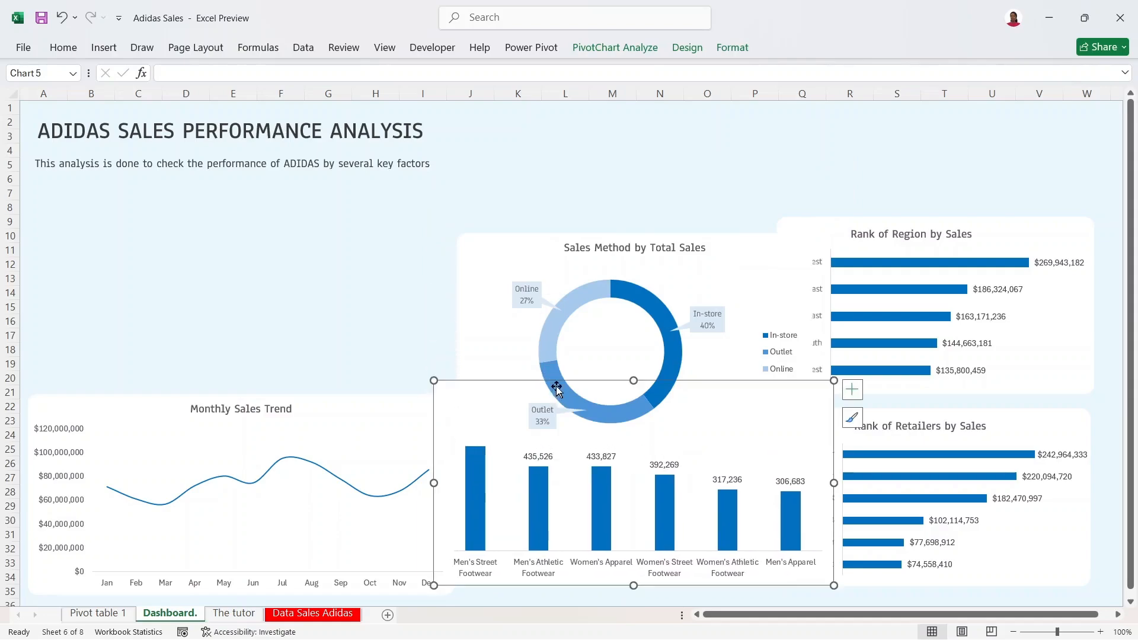
Step: Raise the Sales Method donut higher up the dashboard and lift Products vs Units slightly
left_click(515, 262)
left_click_drag(515, 262, 470, 211)
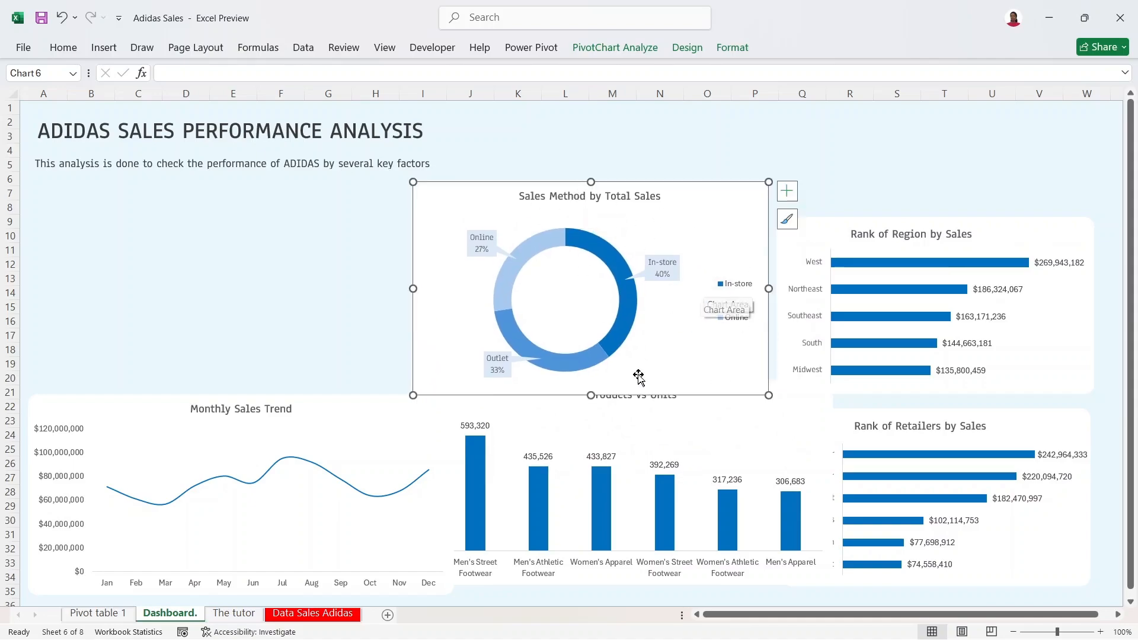
left_click(688, 395)
left_click(665, 416)
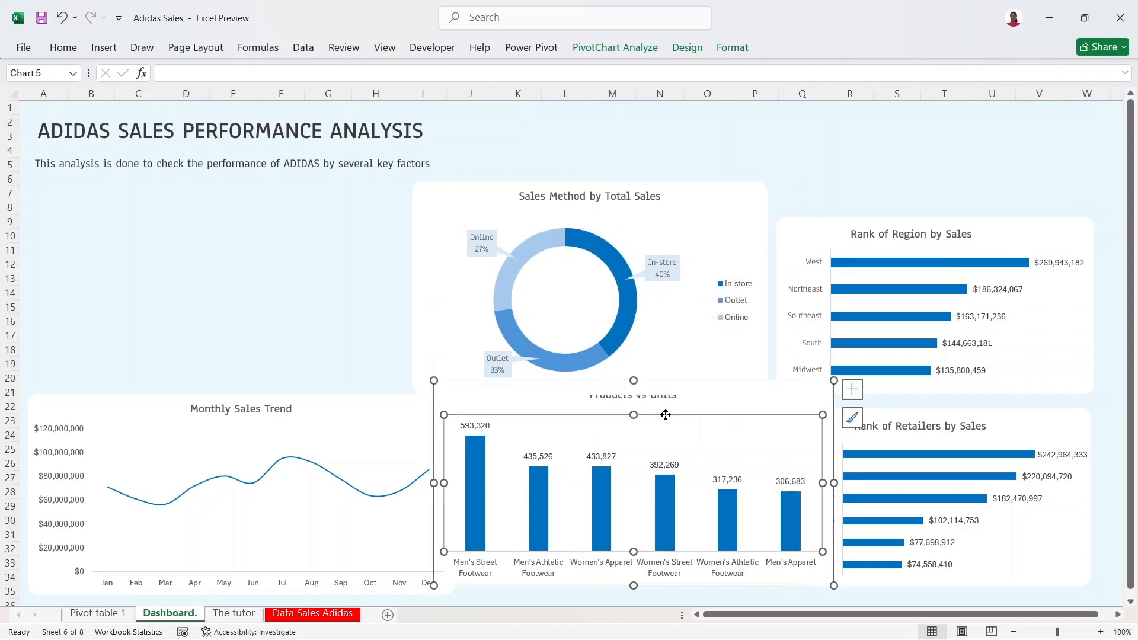
left_click(709, 212)
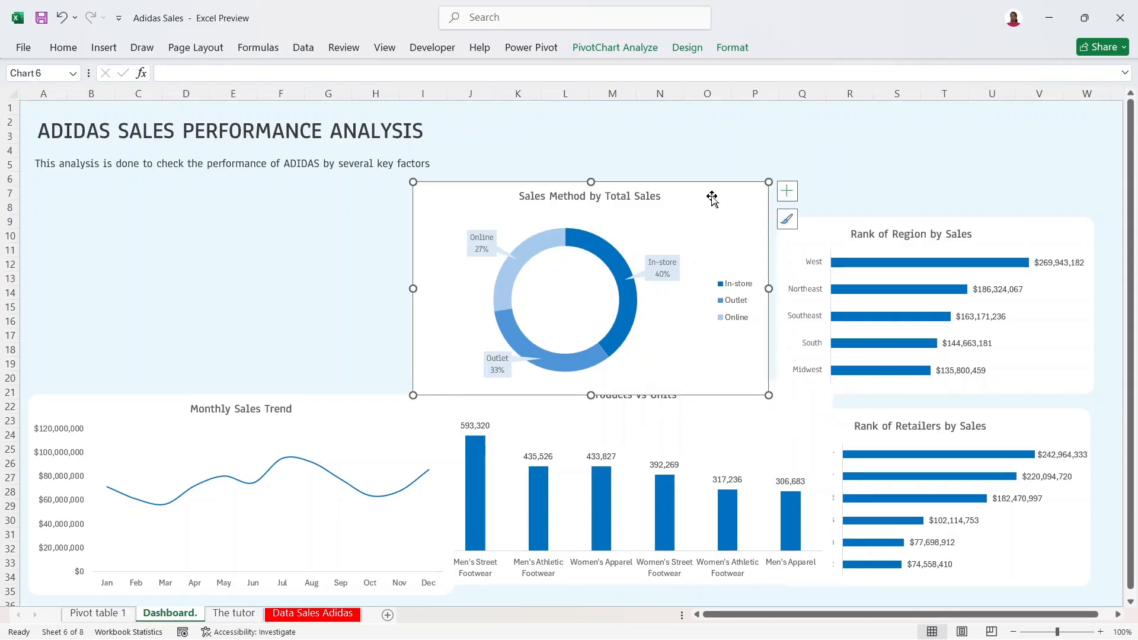
double_click(709, 201)
left_click_drag(709, 200, 717, 119)
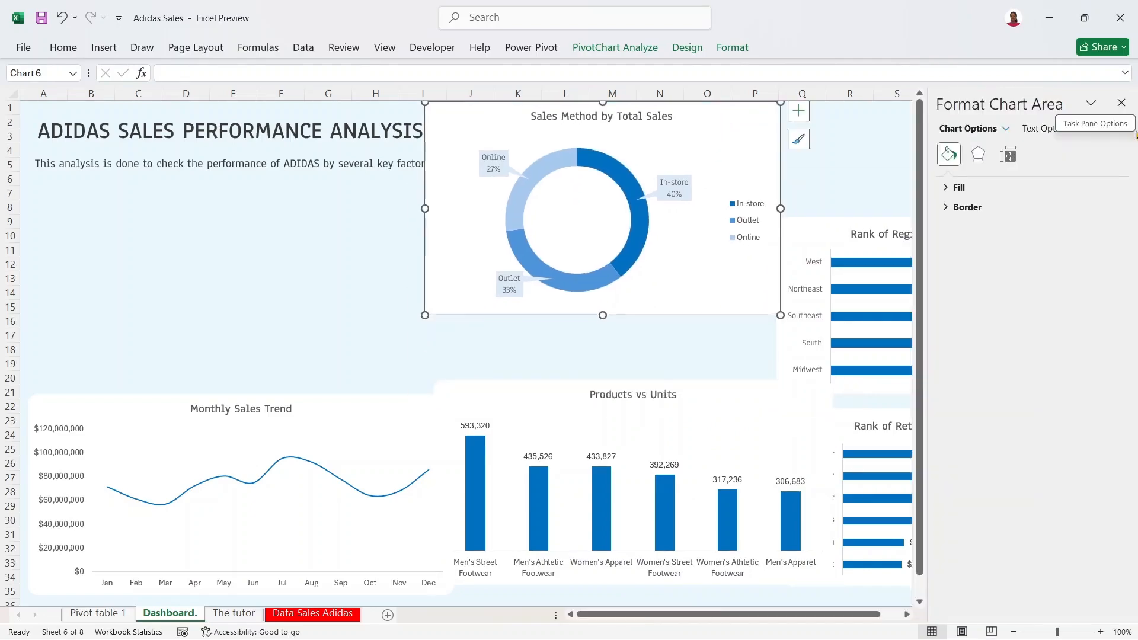
left_click(1126, 110)
left_click_drag(750, 395, 752, 374)
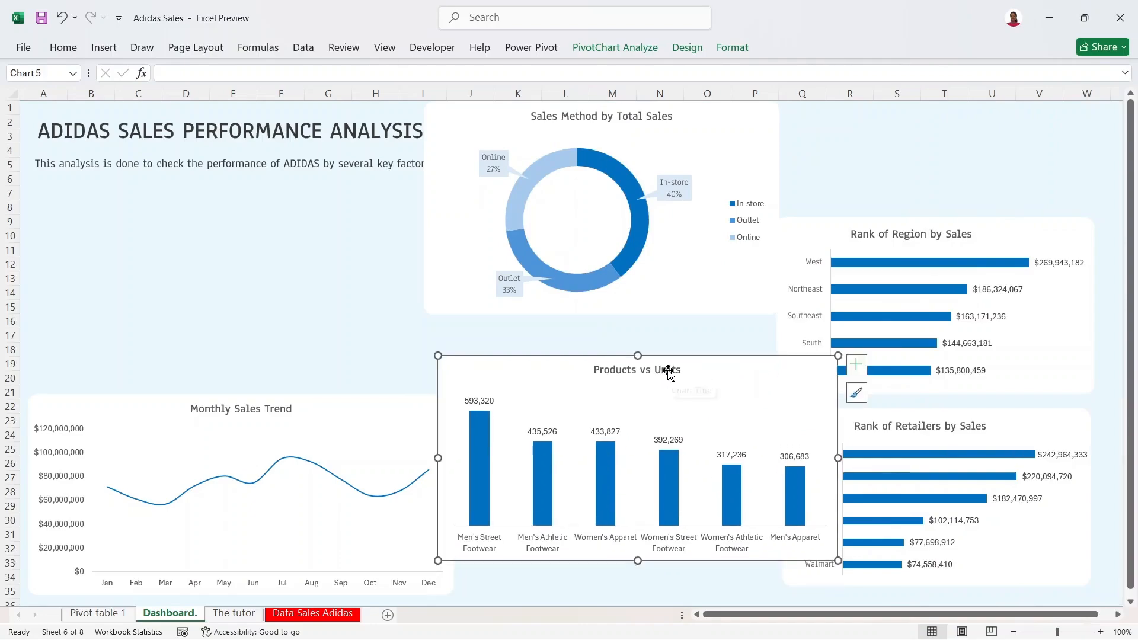
Step: Append 'Sold' to the column chart title and close the Format pane
double_click(668, 372)
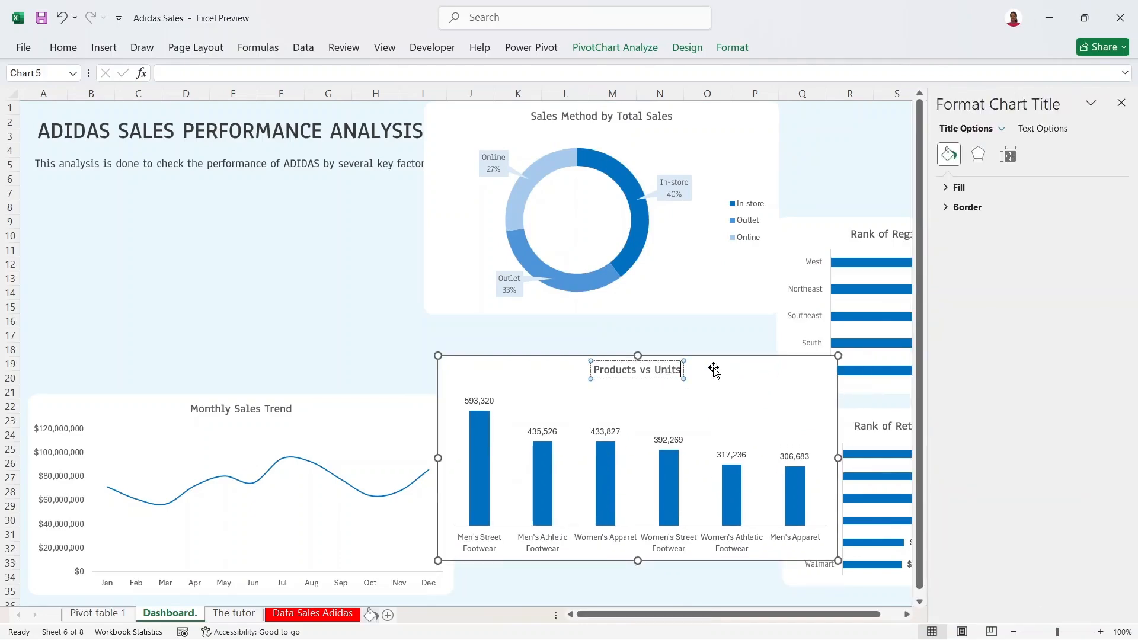
type("Sold")
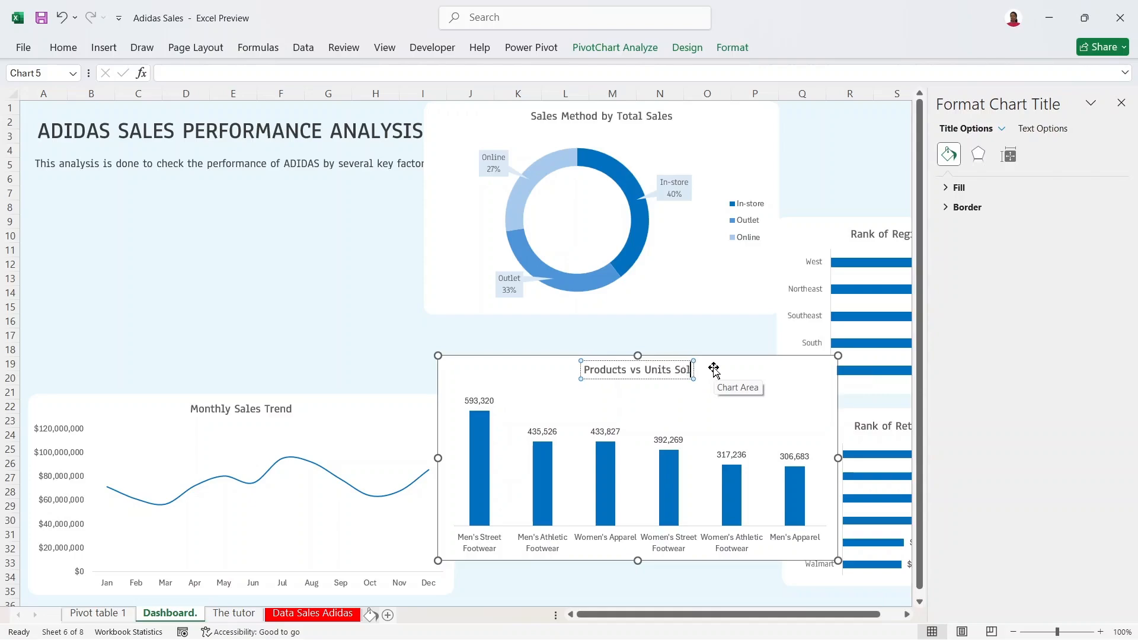
left_click(669, 326)
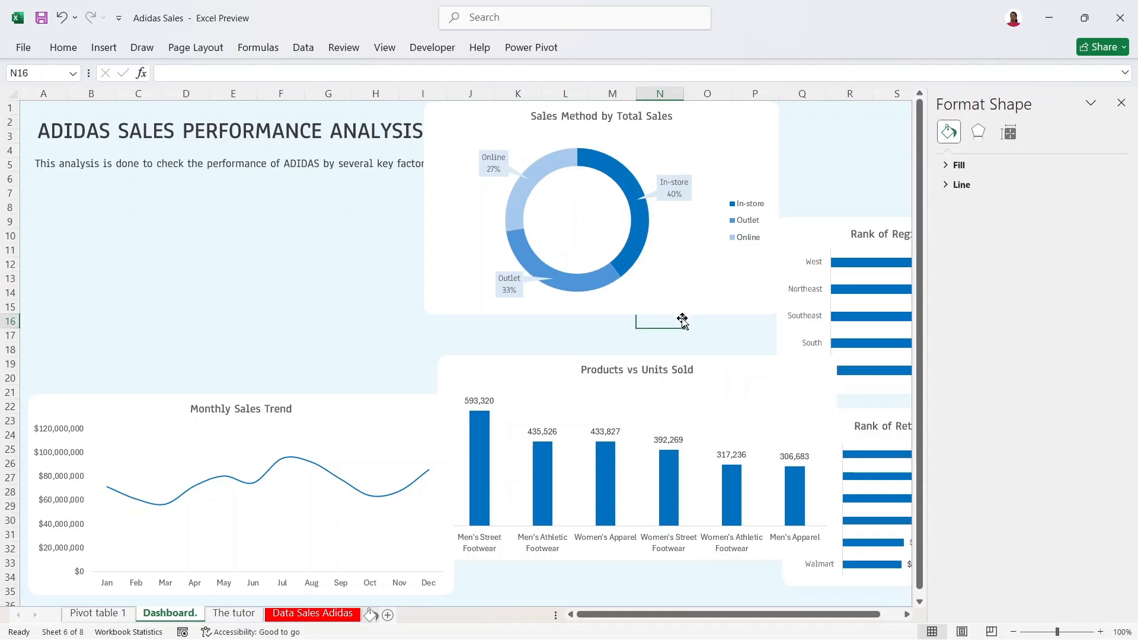
left_click(401, 410)
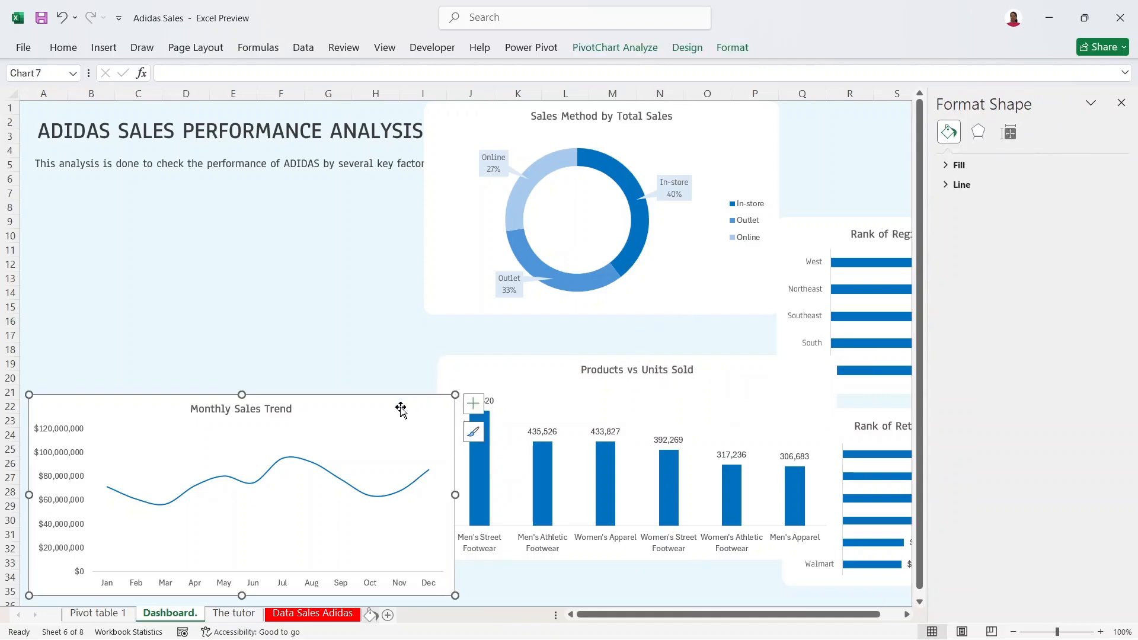
left_click(1121, 104)
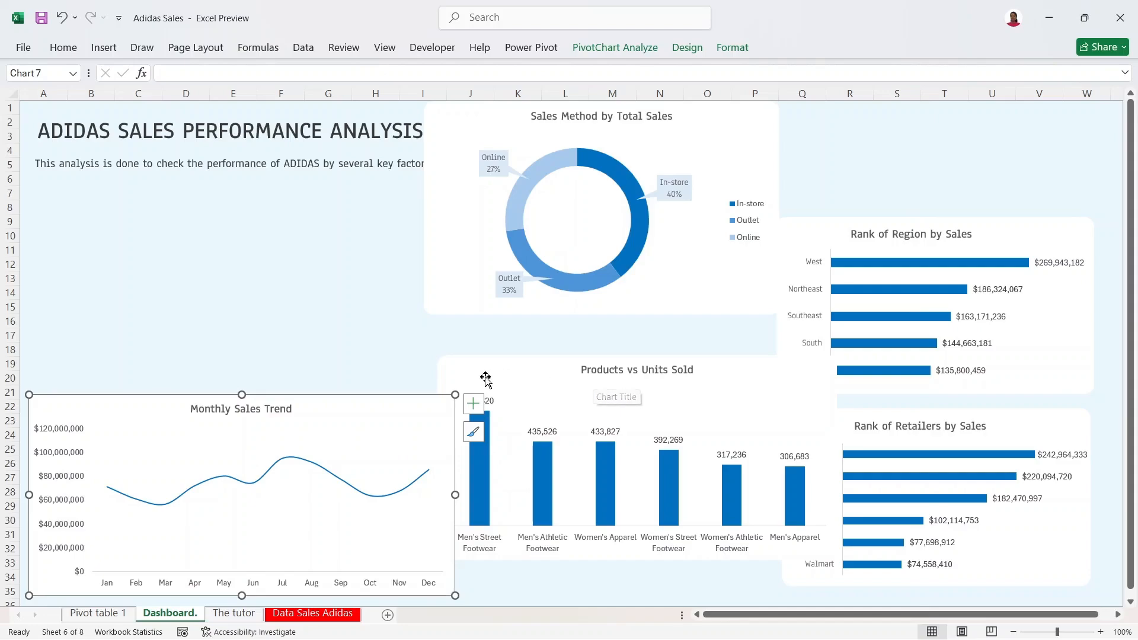
Step: Nudge the trend and ranking charts right, then narrow and reposition Products vs Units Sold
mouse_move(398, 402)
left_mouse_down()
mouse_move(394, 384)
mouse_move(399, 400)
left_mouse_up()
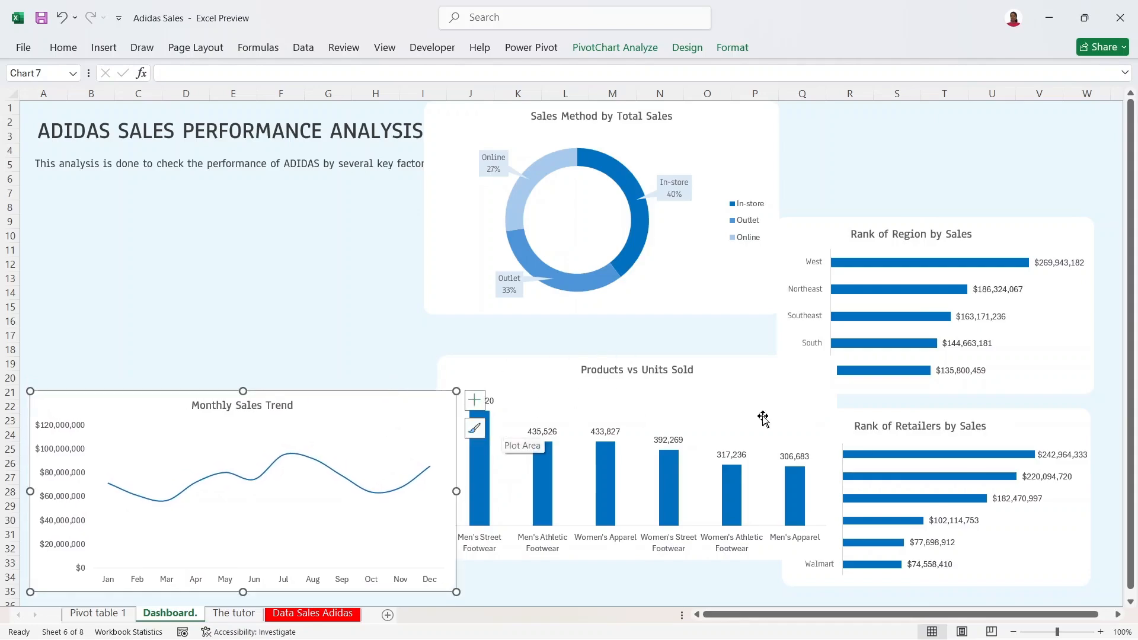
left_click(1030, 418)
left_click_drag(1030, 418, 1051, 428)
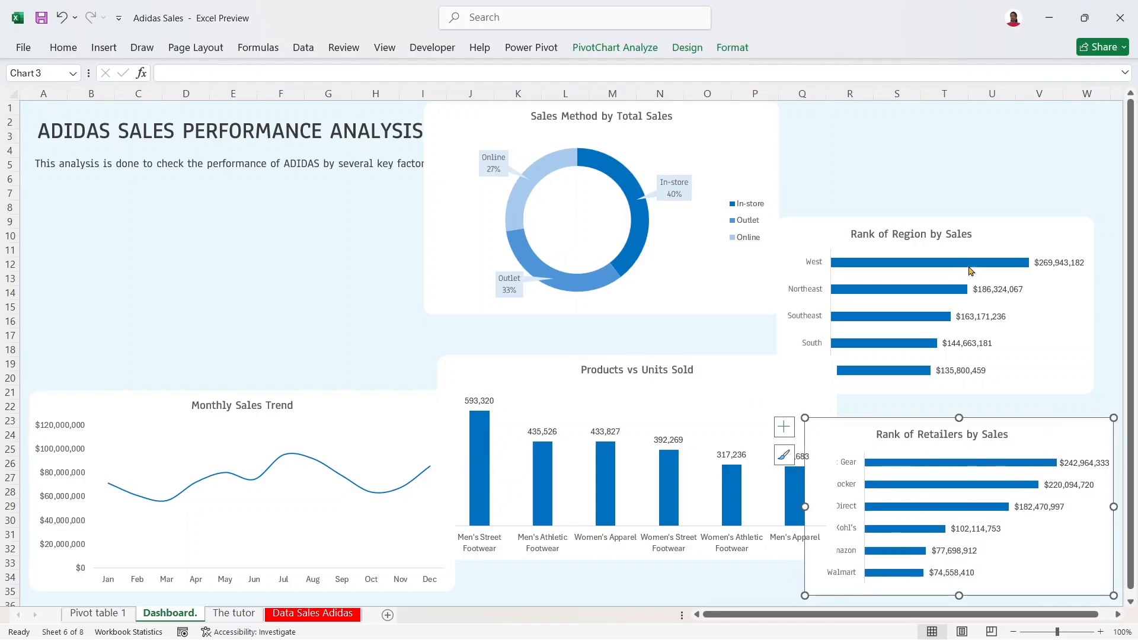
left_click(987, 228)
left_click_drag(988, 231, 1006, 234)
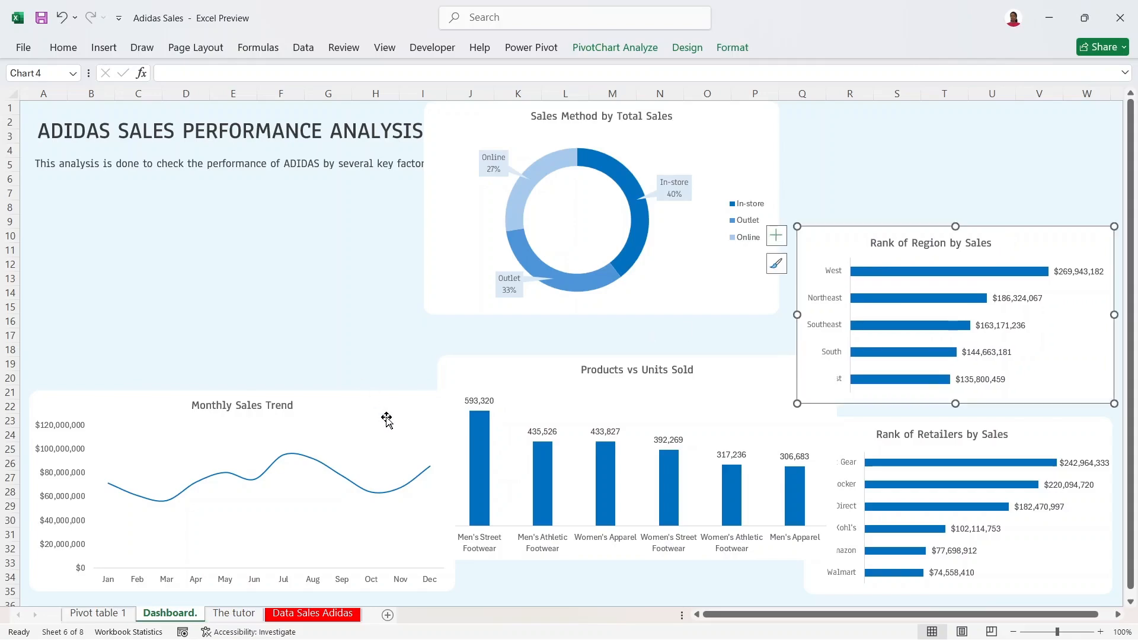
left_click(539, 384)
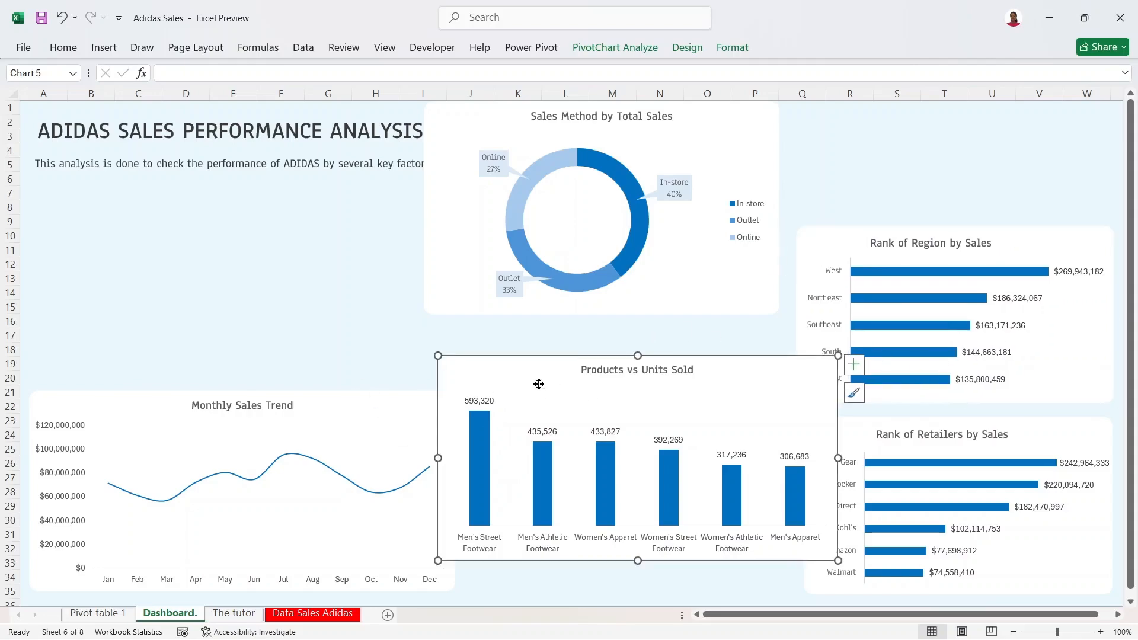
left_click_drag(438, 460, 492, 460)
left_click_drag(737, 375, 702, 405)
Step: Narrow the trend chart, raise Rank of Region, and make Rank of Retailers taller
left_click(407, 420)
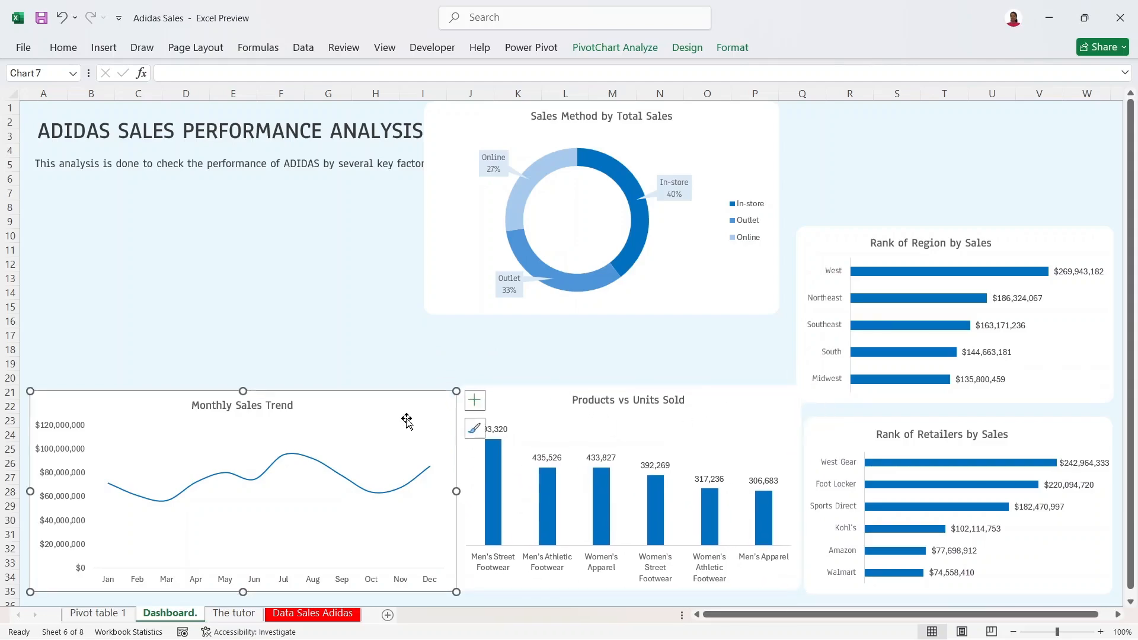
left_click_drag(457, 491, 438, 492)
left_click_drag(507, 420, 501, 422)
mouse_move(816, 234)
left_mouse_down()
mouse_move(821, 214)
mouse_move(822, 226)
left_mouse_up()
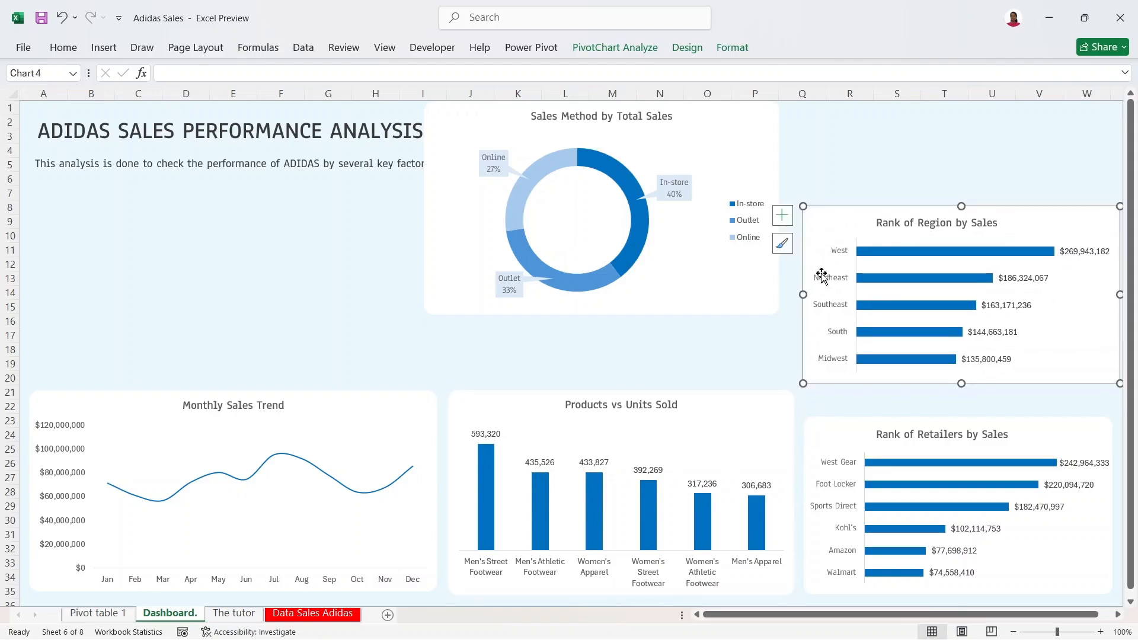
left_click(835, 441)
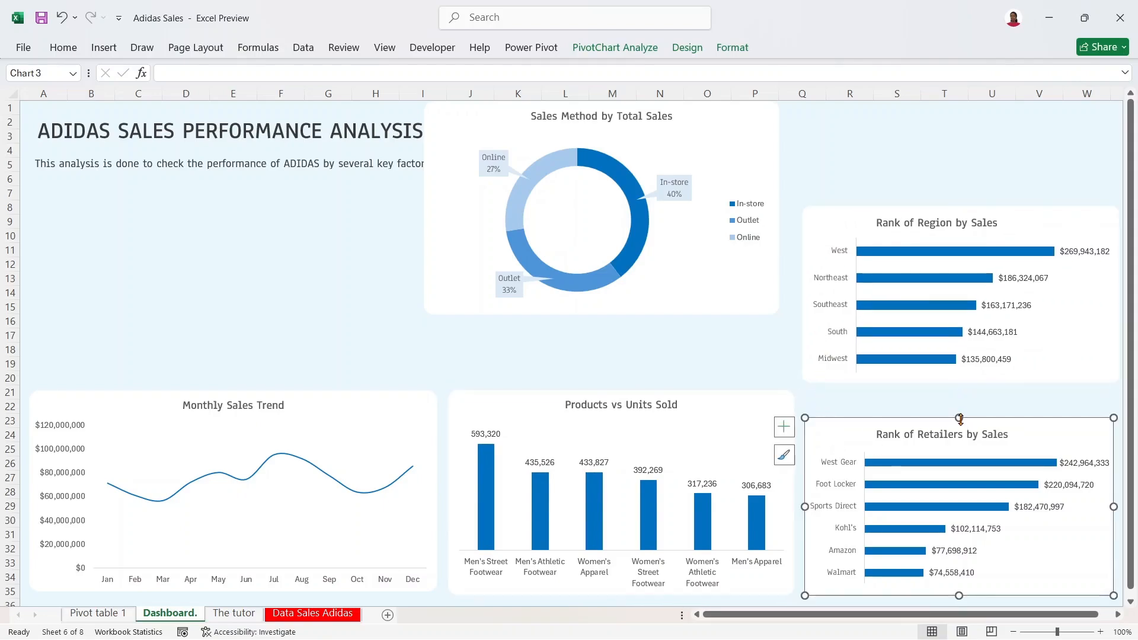
left_click_drag(960, 418, 959, 393)
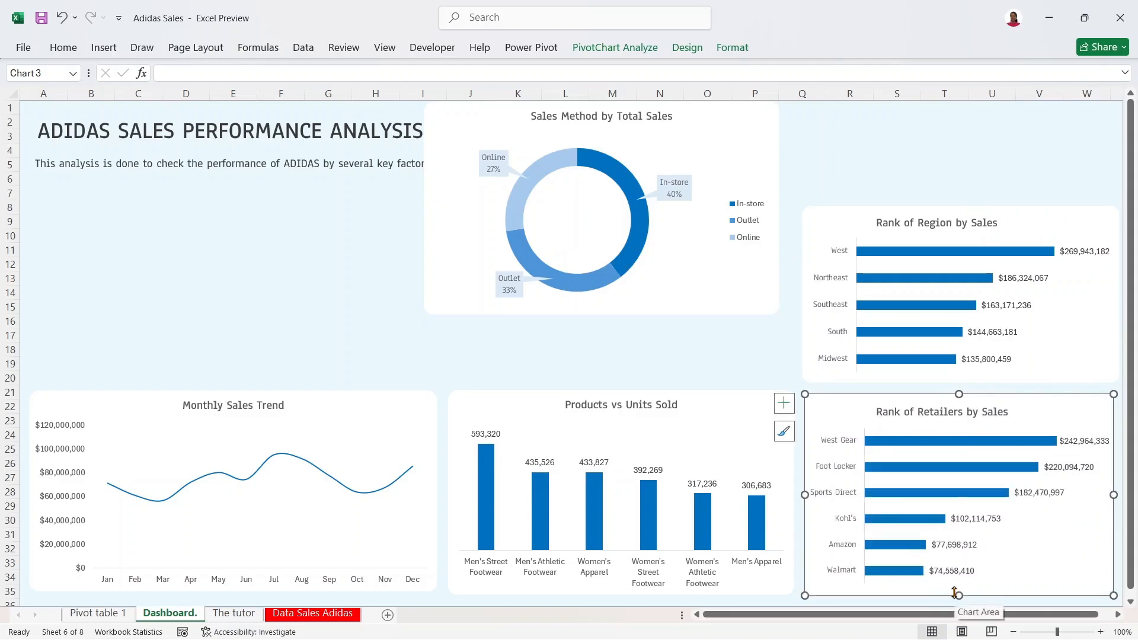
Step: Place the Sales Method donut beside Rank of Region and pull in its left edge
left_click(737, 130)
left_click_drag(737, 126, 755, 212)
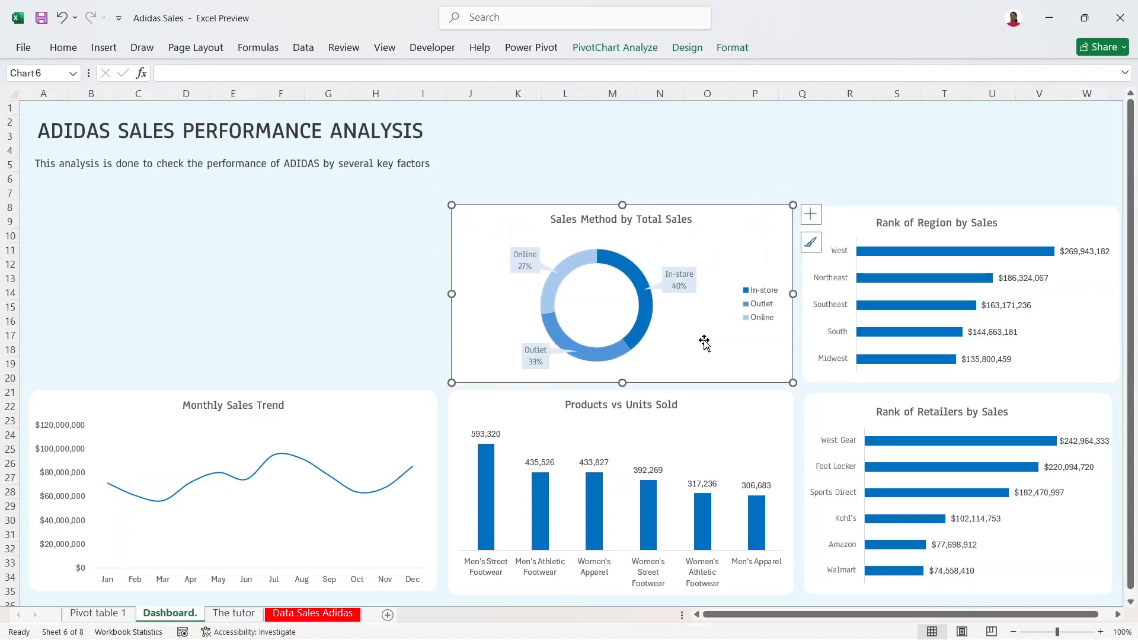
left_click_drag(452, 383, 461, 383)
Step: Match the top edges of the trend, products and retailers charts near row 22
left_click(708, 407)
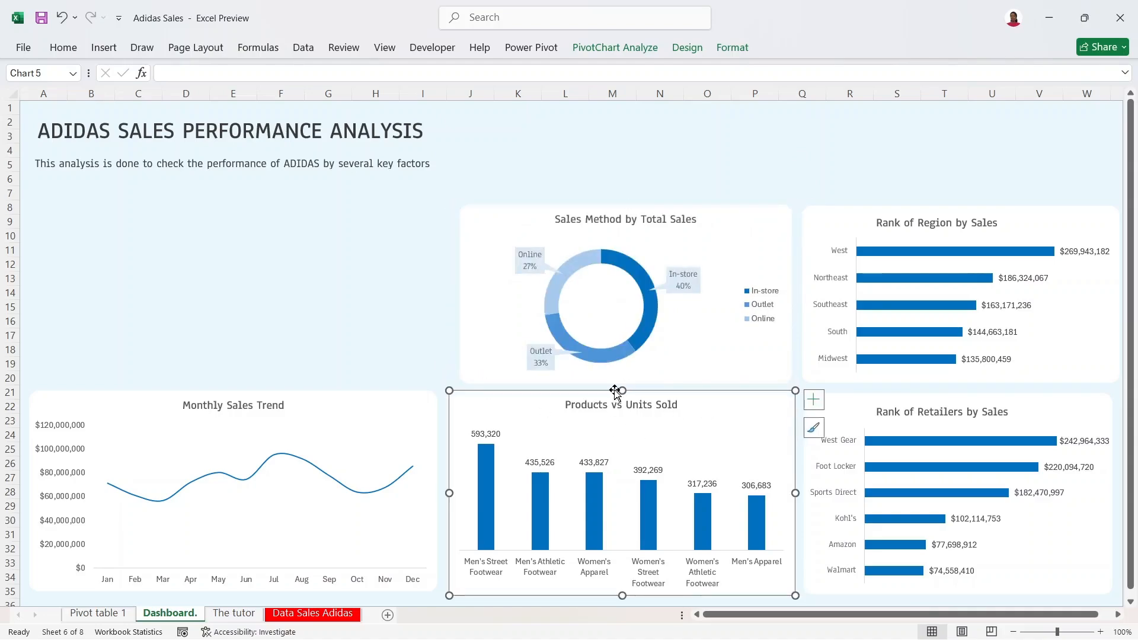
left_click_drag(621, 391, 621, 395)
left_click(401, 399)
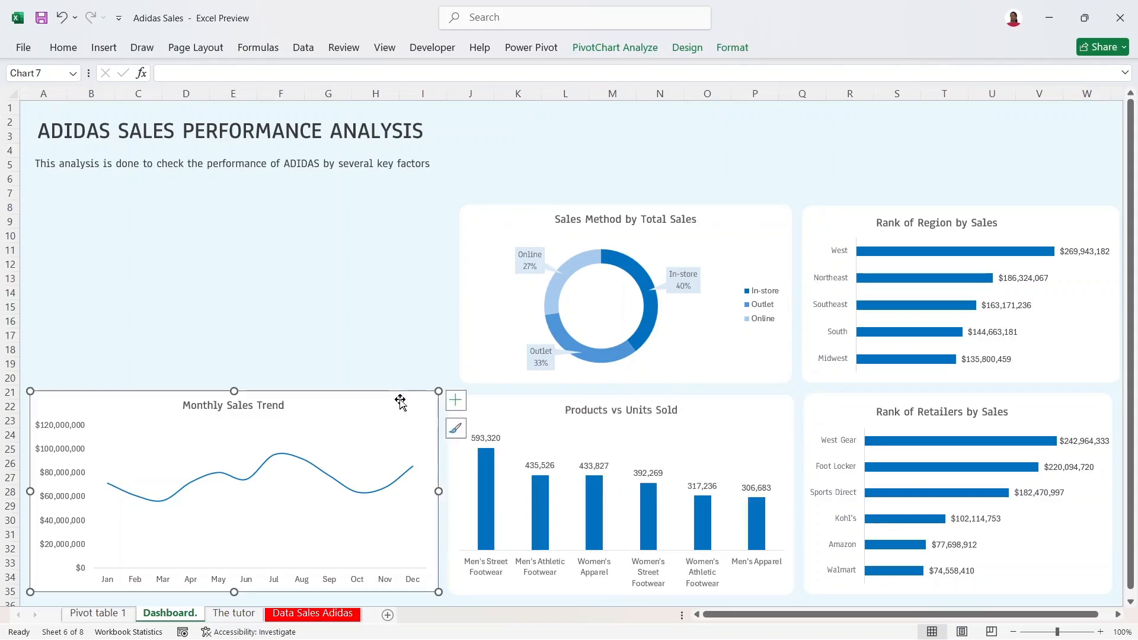
left_click_drag(237, 386, 234, 396)
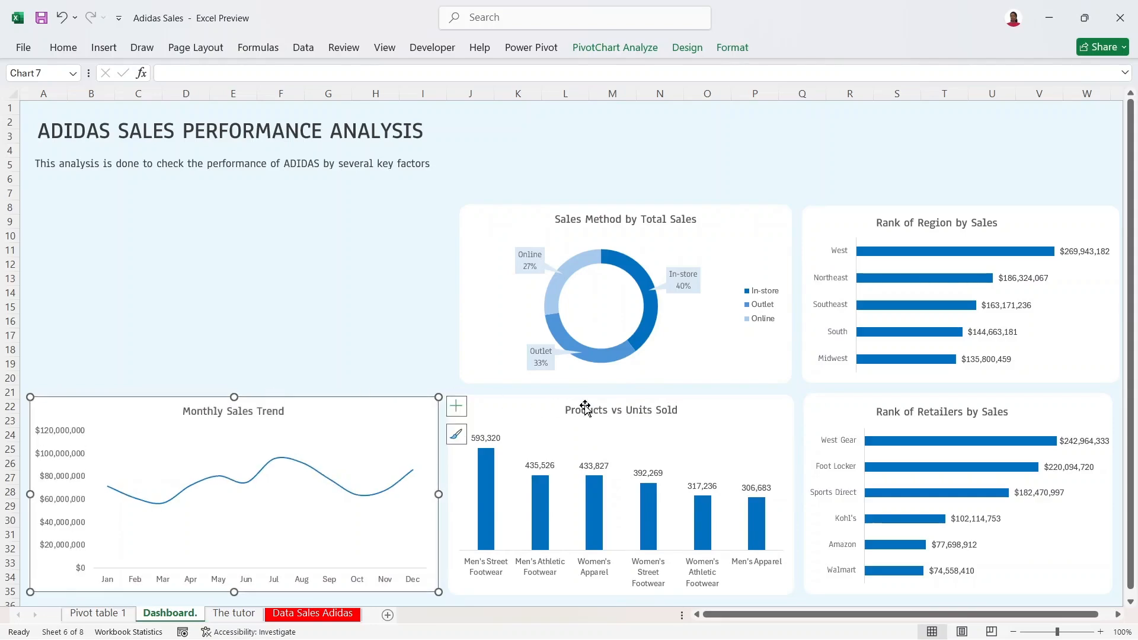
left_click(837, 409)
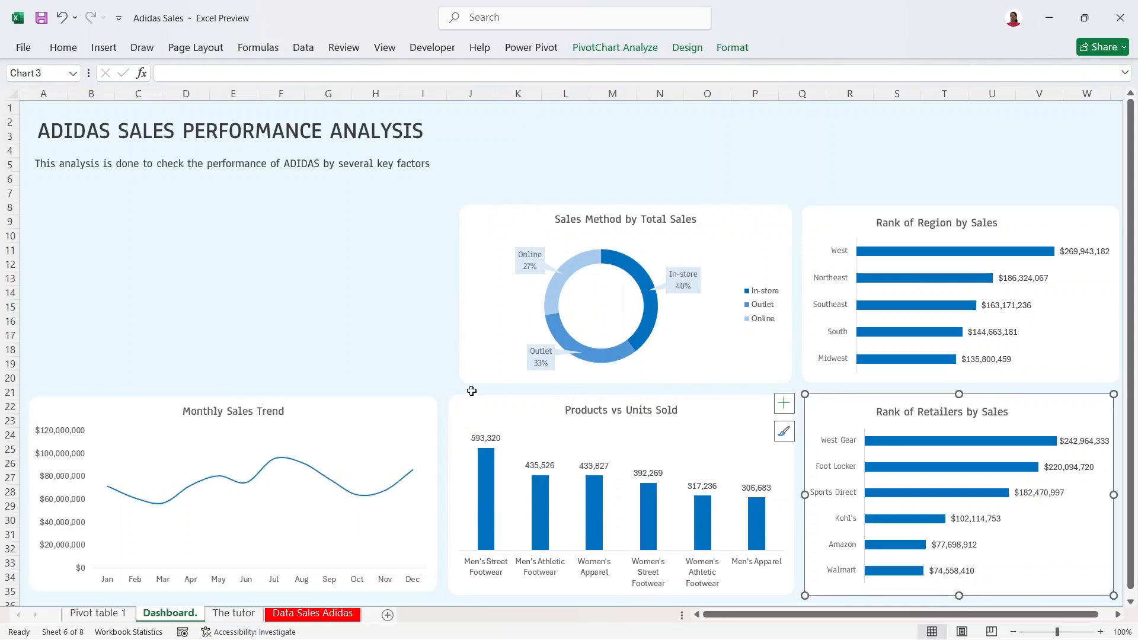
left_click(341, 404)
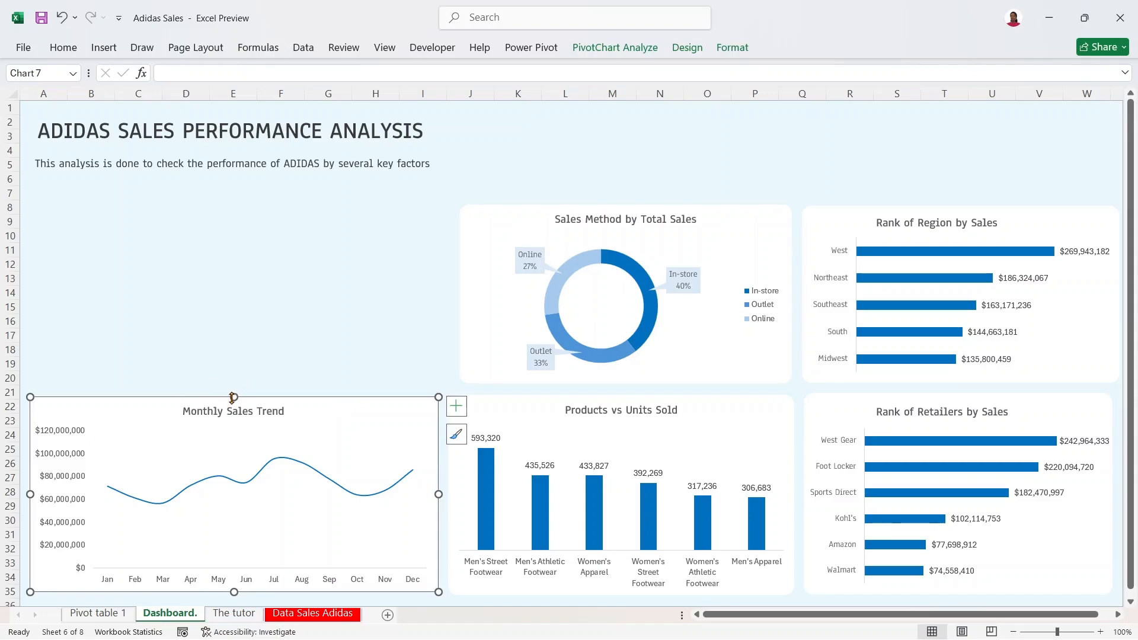
left_click_drag(232, 397, 232, 395)
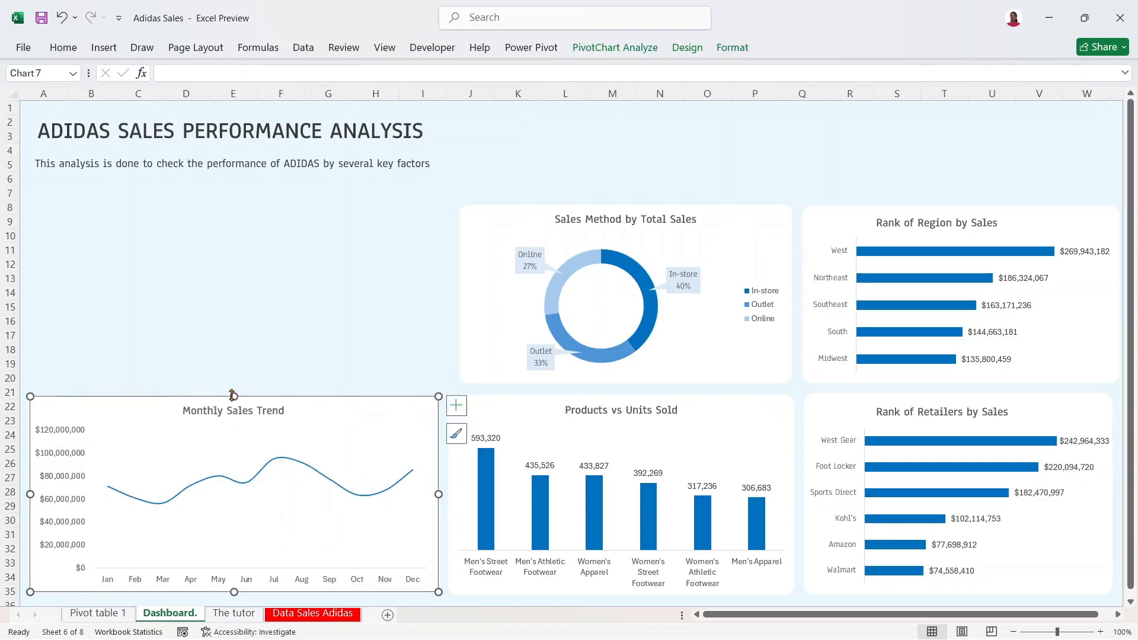
left_click(835, 405)
left_click_drag(958, 393, 959, 396)
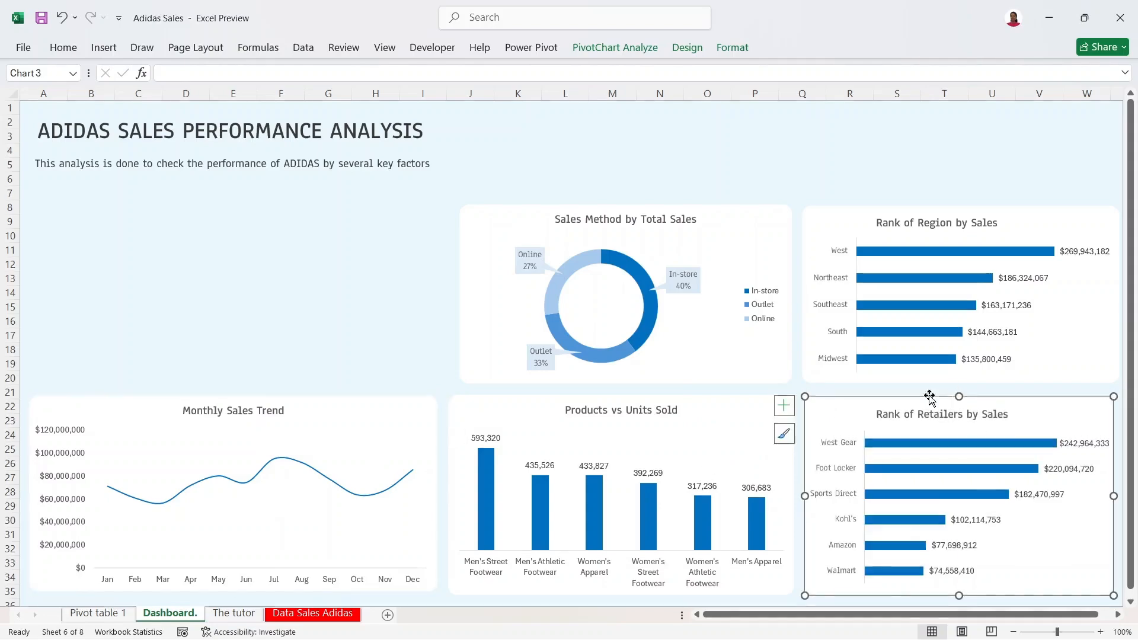
left_click(394, 411)
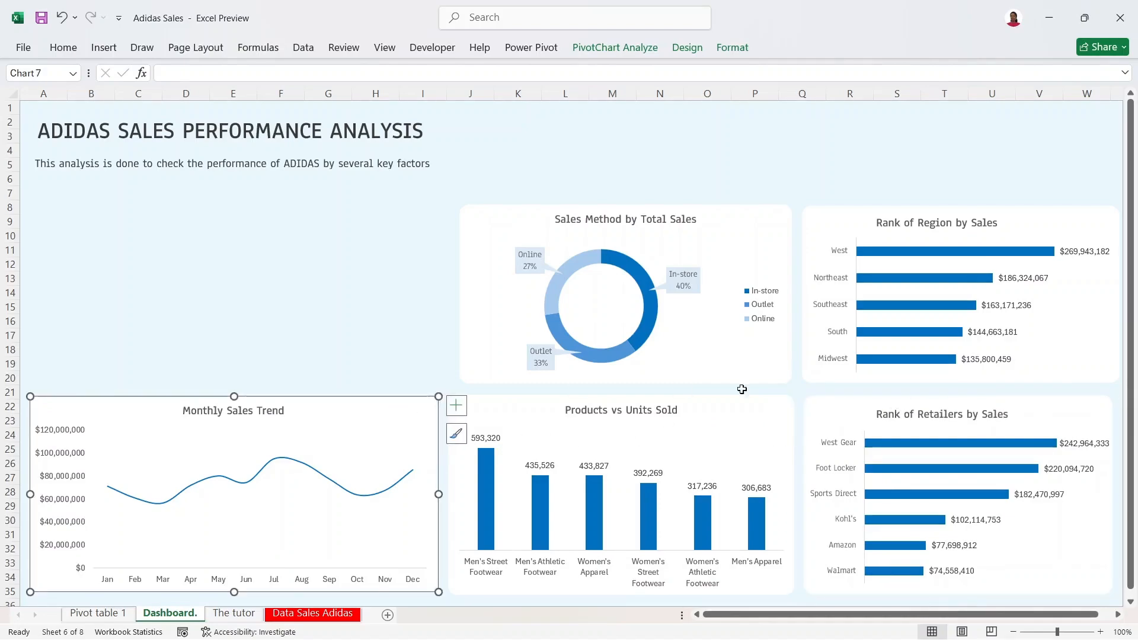
left_click(777, 408, "ctrl")
Step: Align Top and Distribute Horizontally the trend, products and retailers charts
left_click(853, 403, "ctrl")
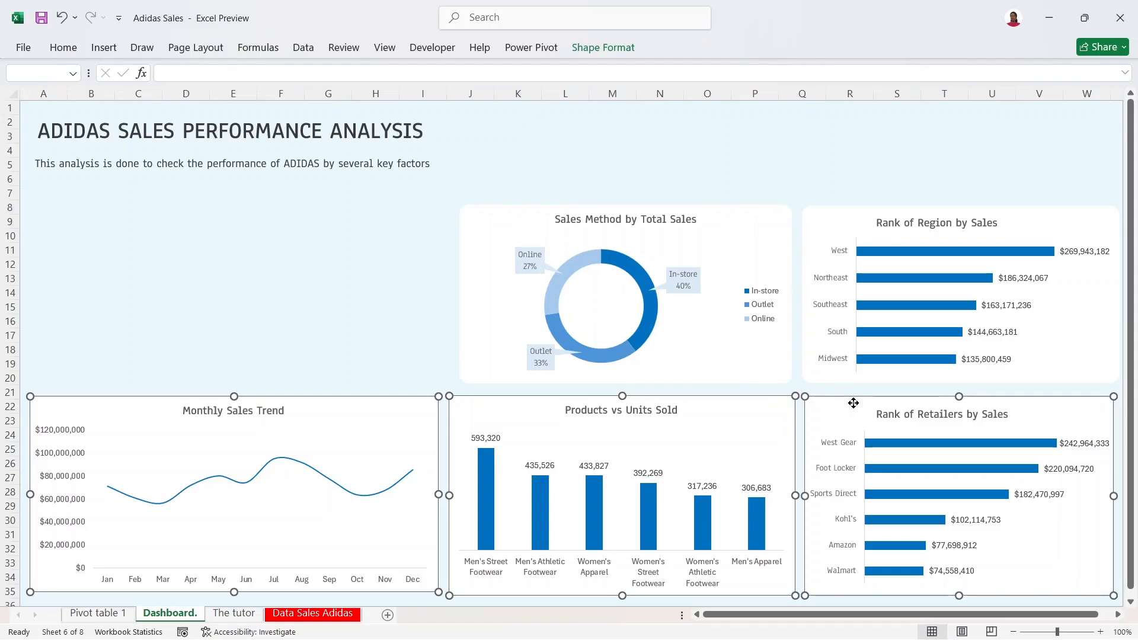
left_click(603, 47)
left_click(859, 71)
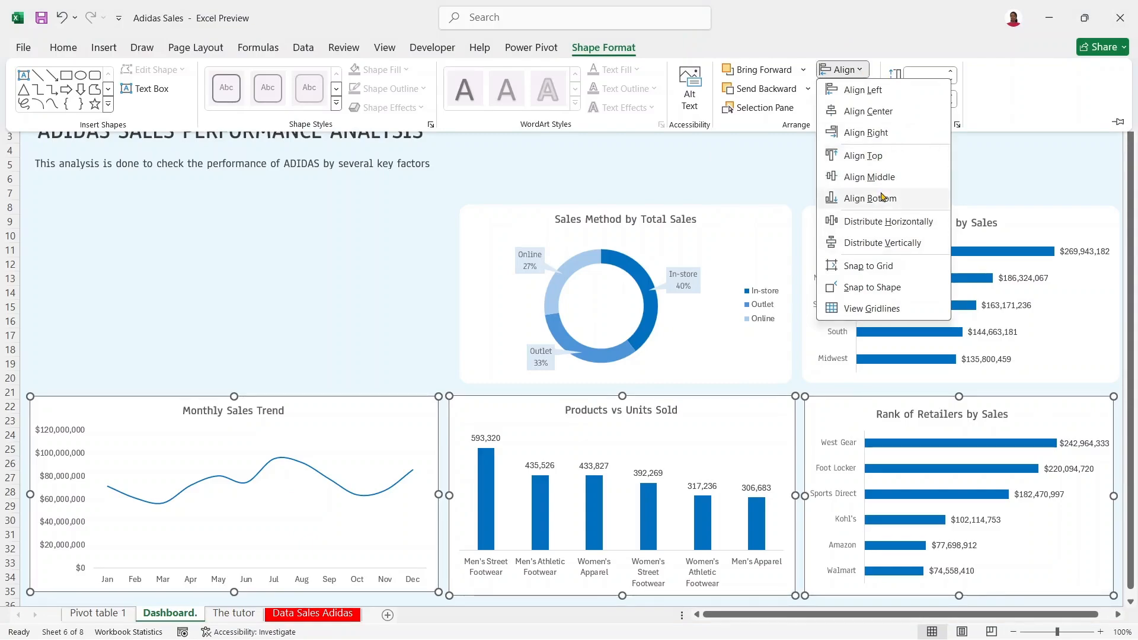
left_click(880, 161)
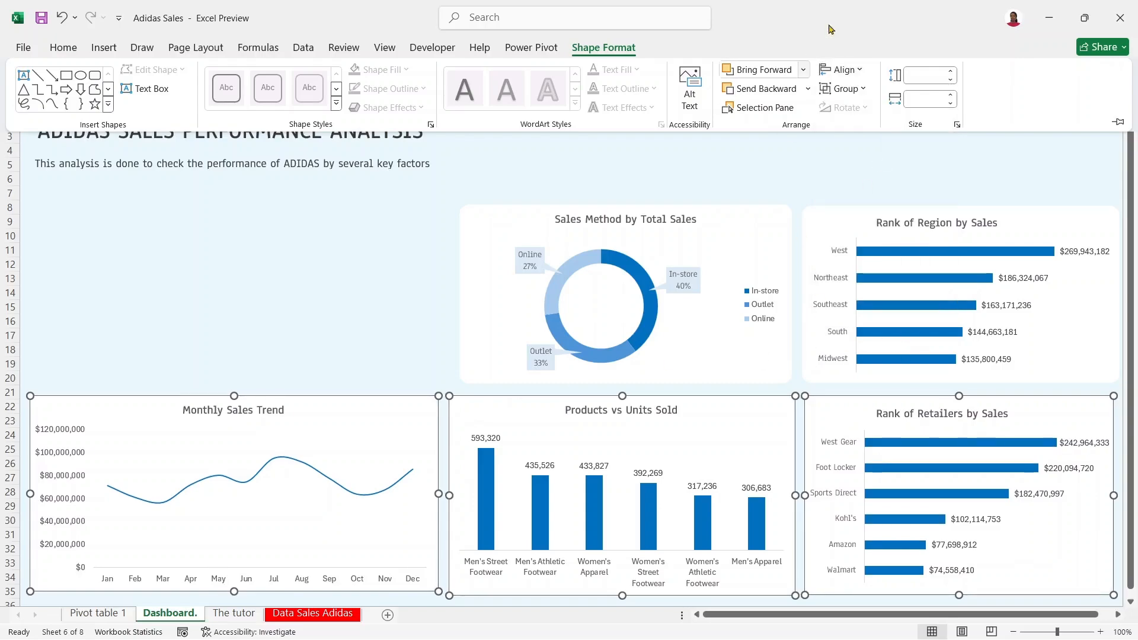
left_click(849, 70)
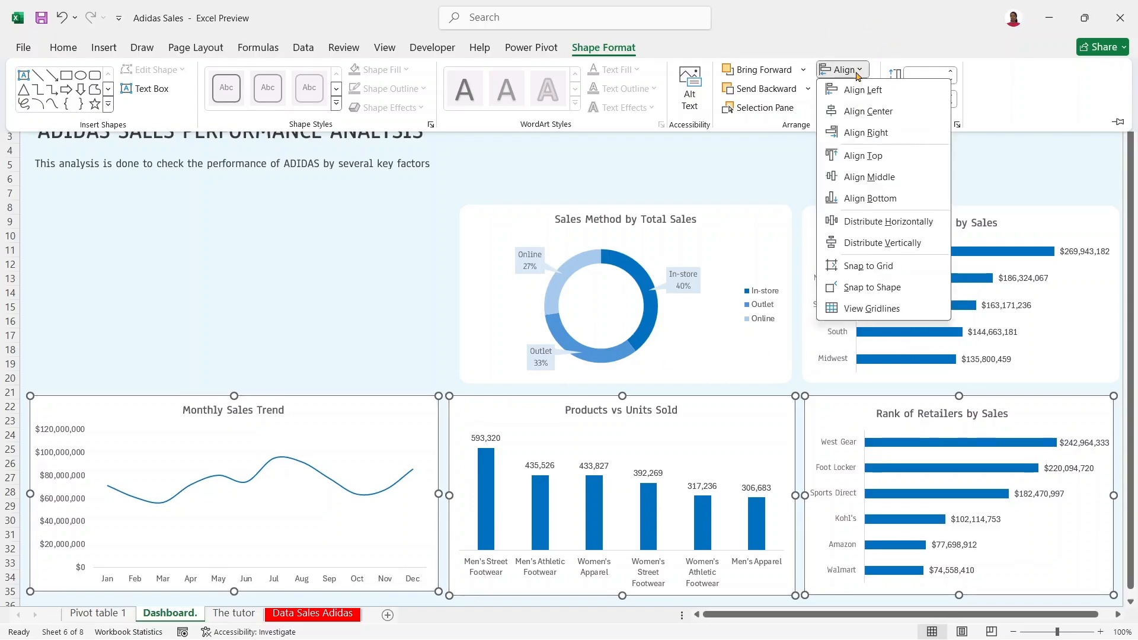
left_click(888, 221)
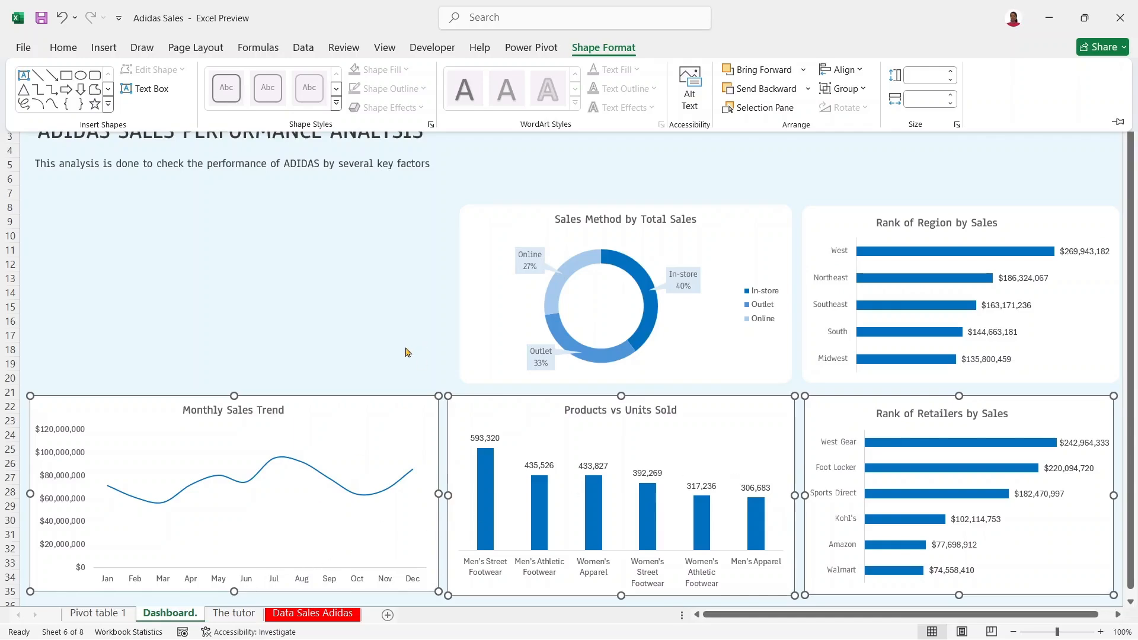
left_click(427, 355)
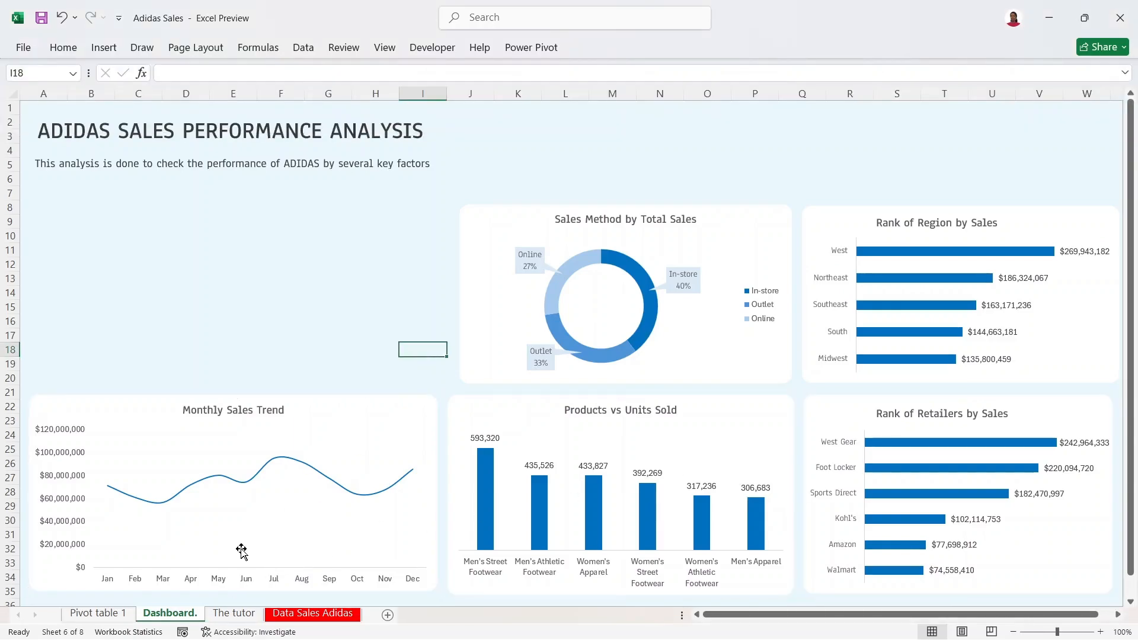
Step: Adjust the trend chart's bottom edge and narrow Rank of Region to line up edges
left_click(427, 394)
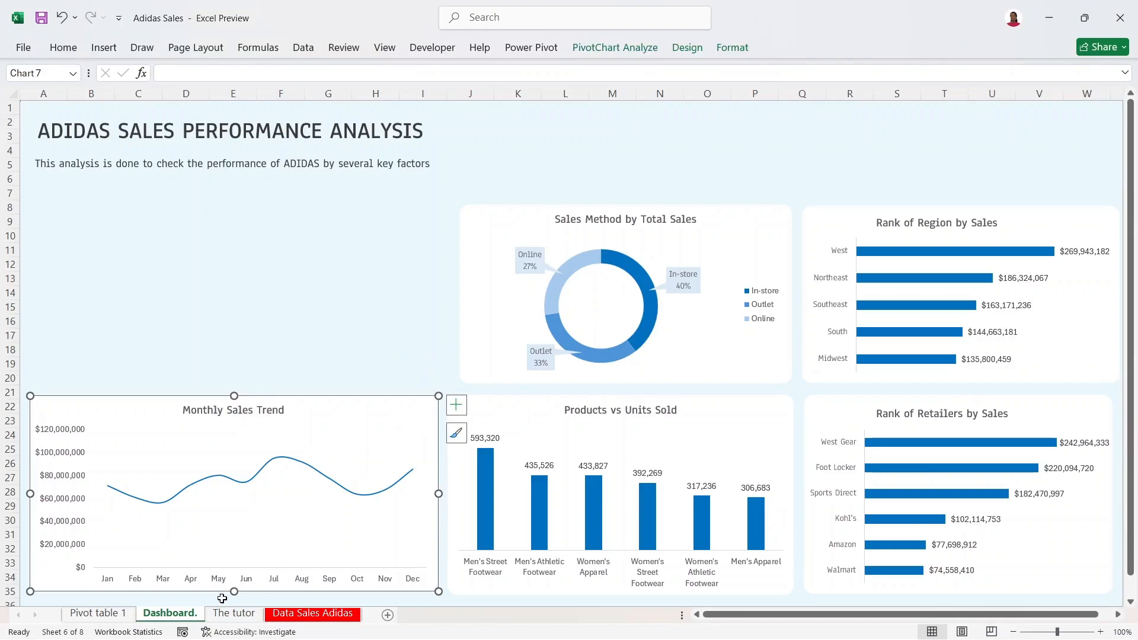
left_click_drag(232, 592, 233, 597)
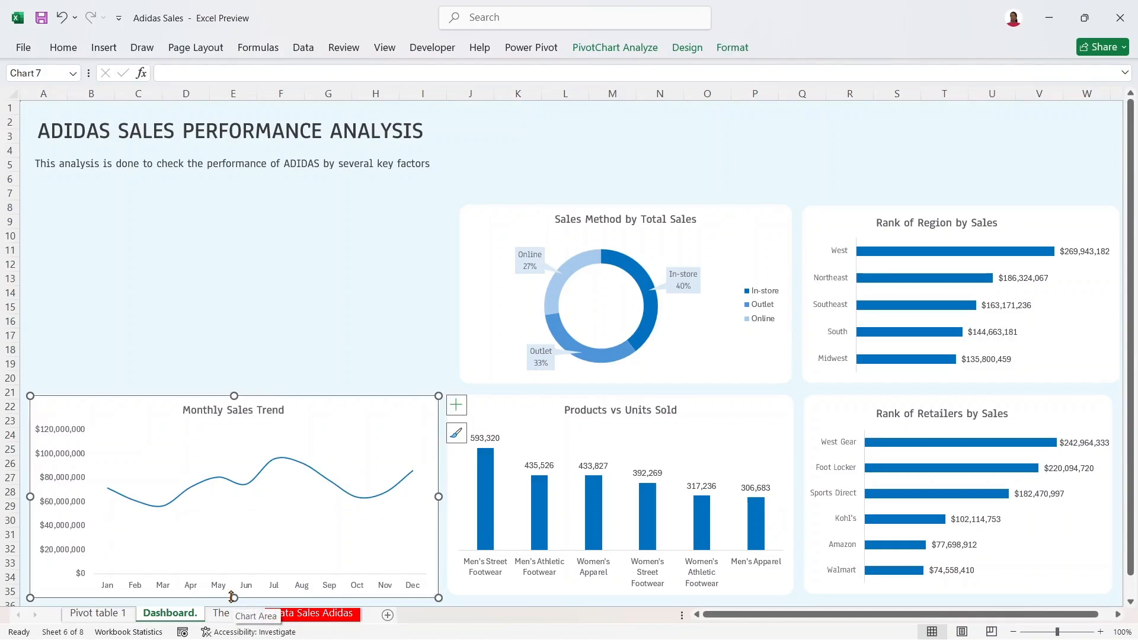
left_click_drag(232, 595, 232, 595)
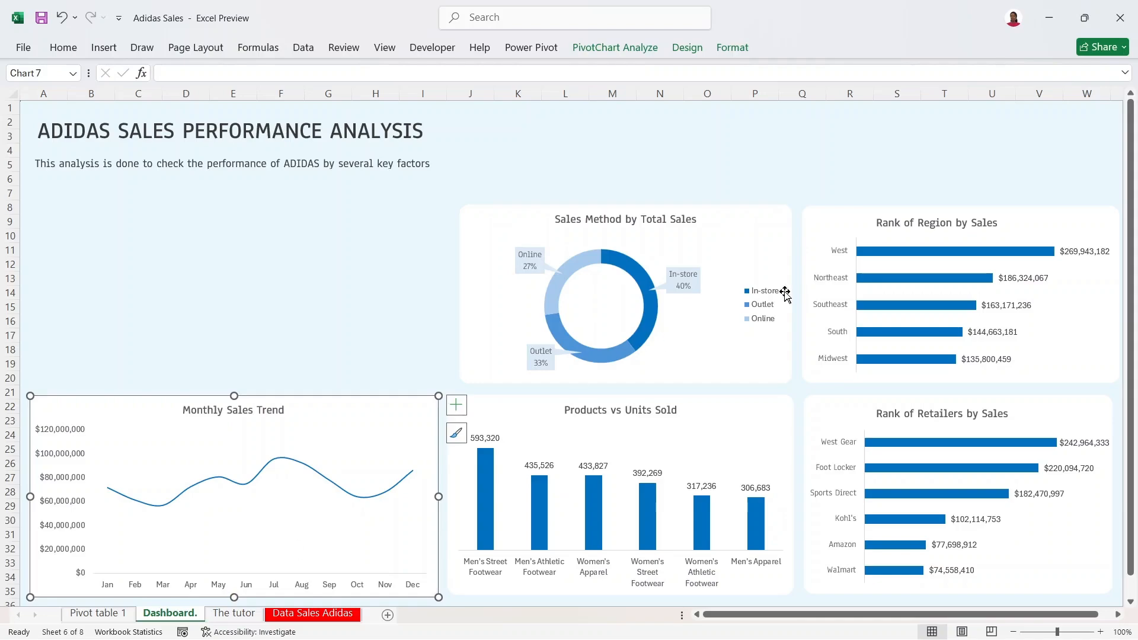
left_click(841, 218)
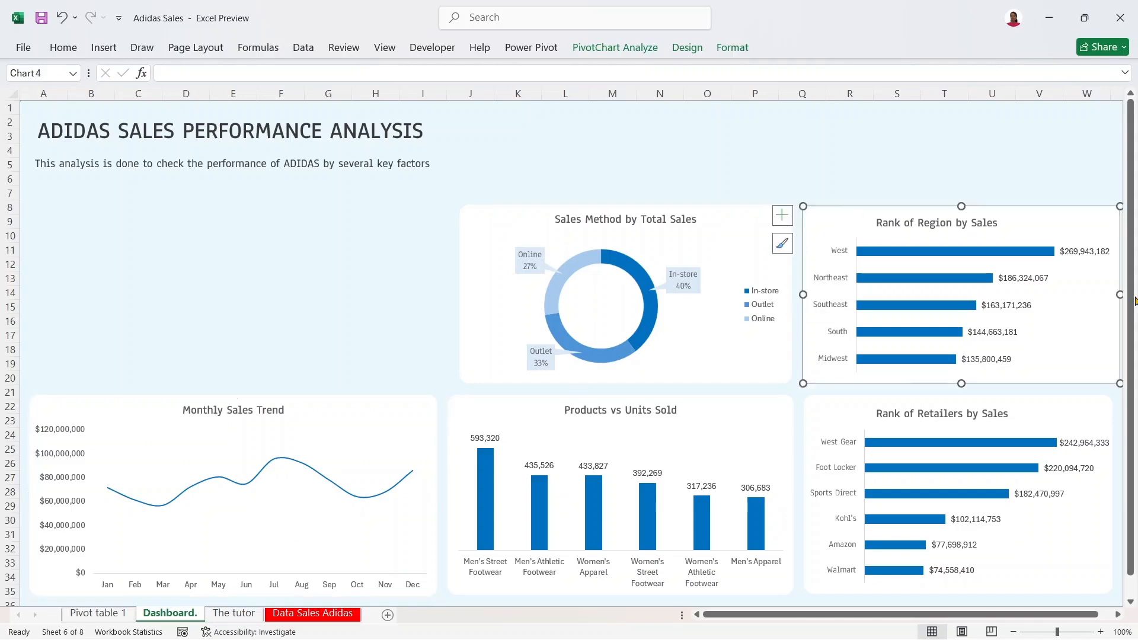
left_click_drag(1115, 295, 1111, 295)
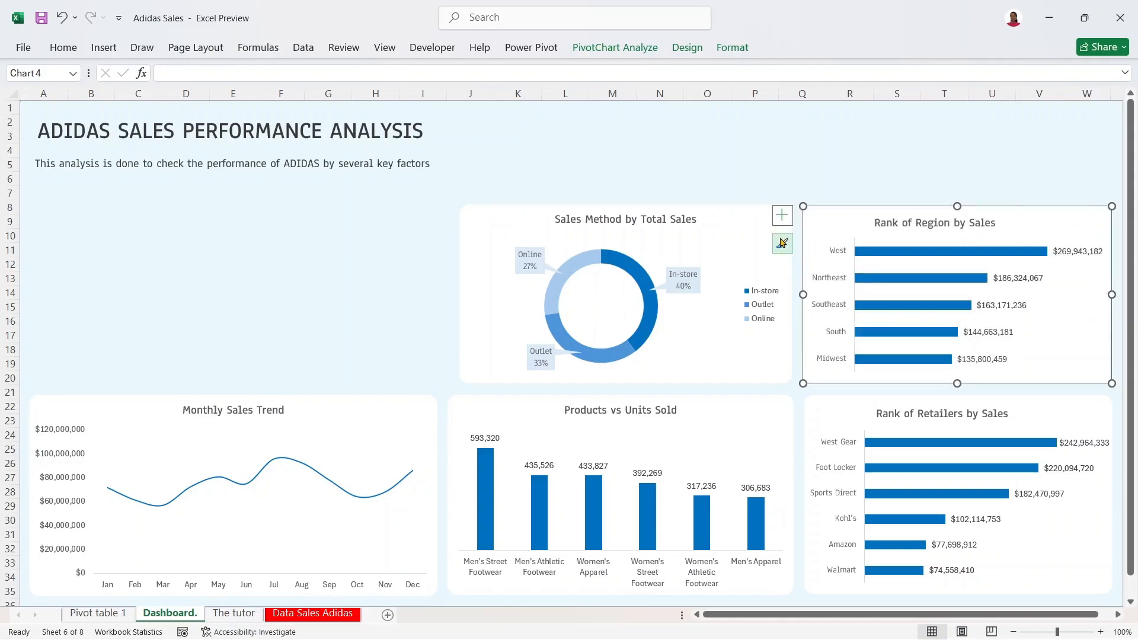
Step: Open the Align options for the Region and Sales Method charts, then cancel without aligning
left_click(732, 235, "ctrl")
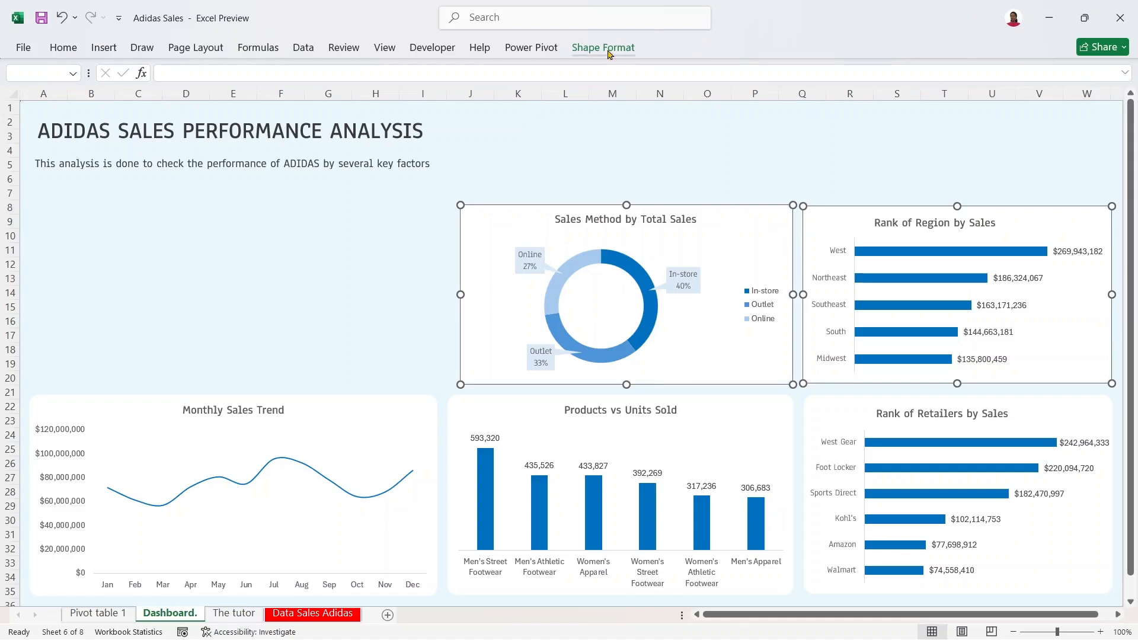
left_click(603, 49)
left_click(845, 70)
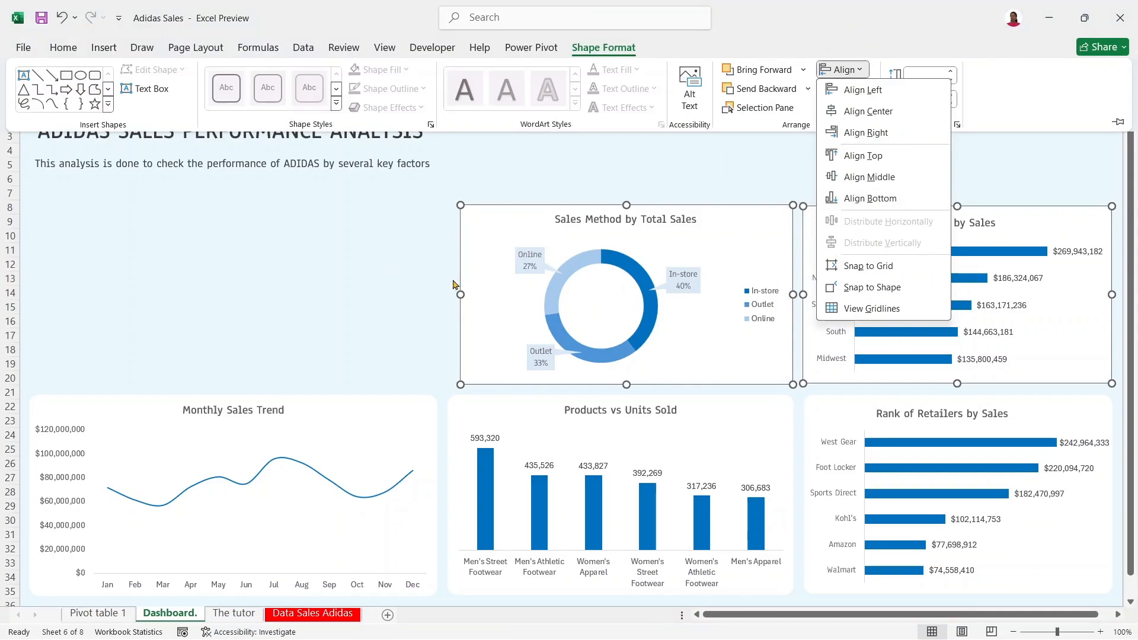
left_click(400, 264)
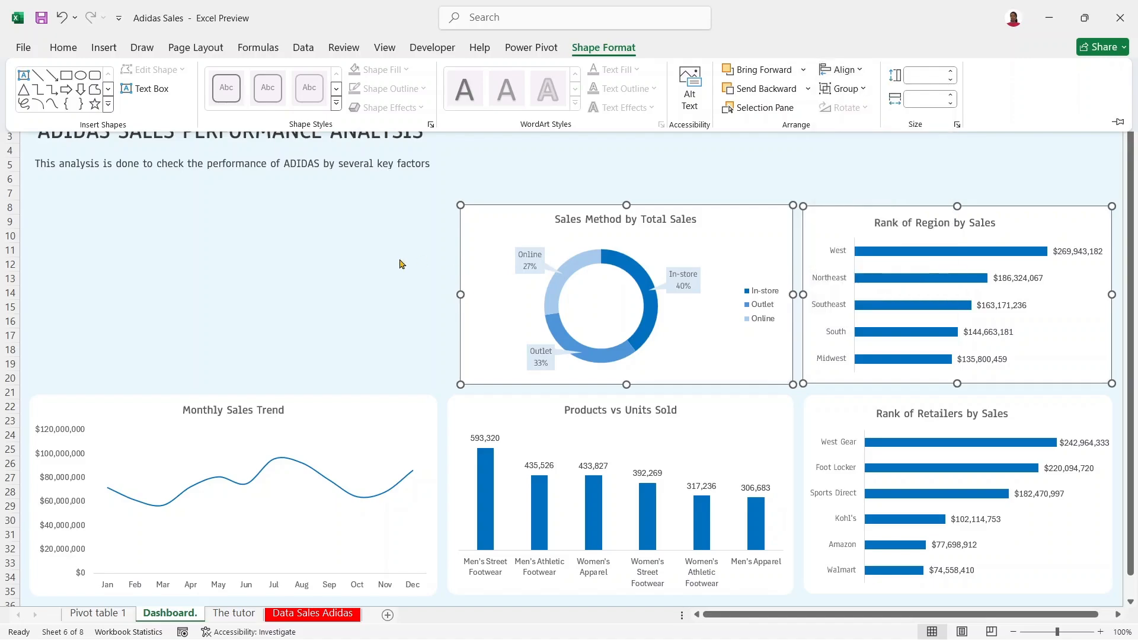
left_click(828, 161)
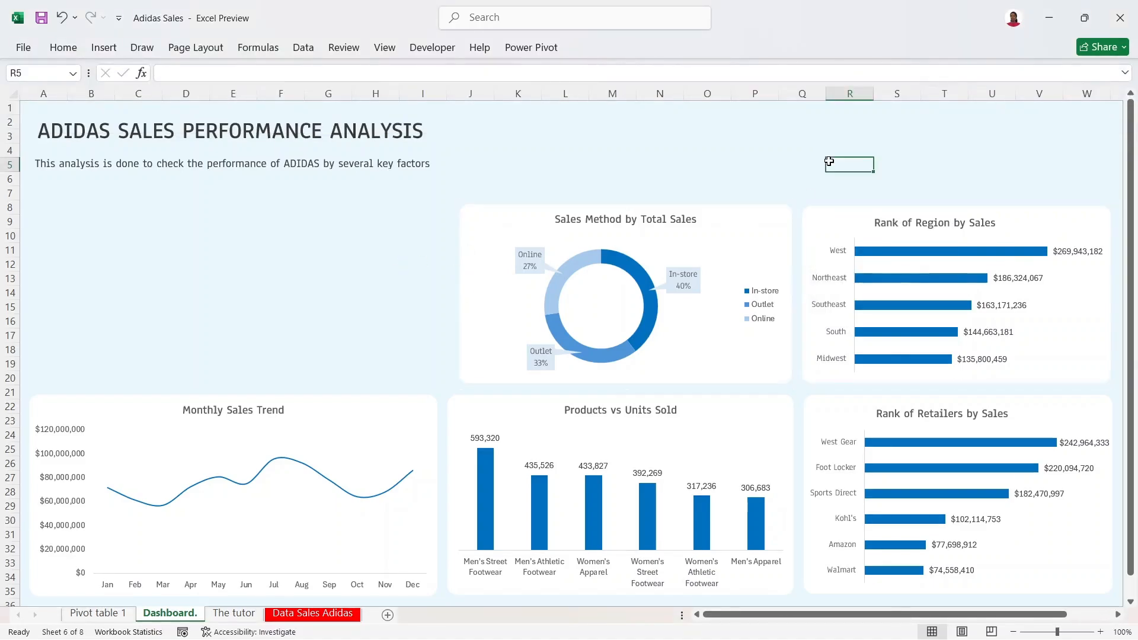
Step: Widen the Sales Method chart leftward to match the chart below it
left_click(480, 260)
left_click_drag(460, 294, 449, 297)
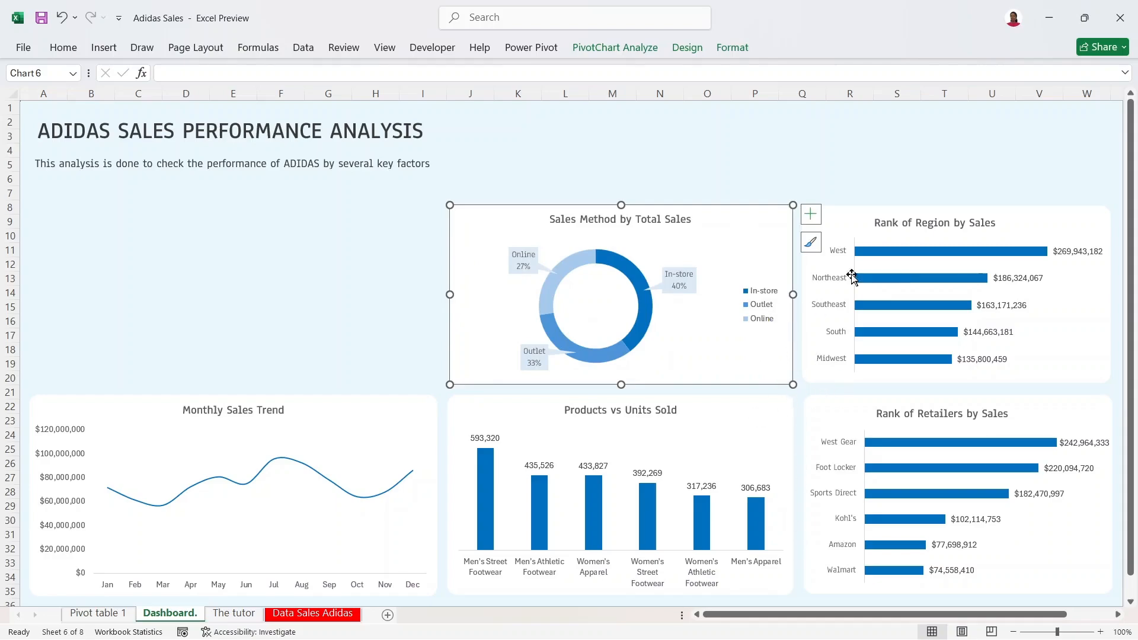
mouse_move(922, 281)
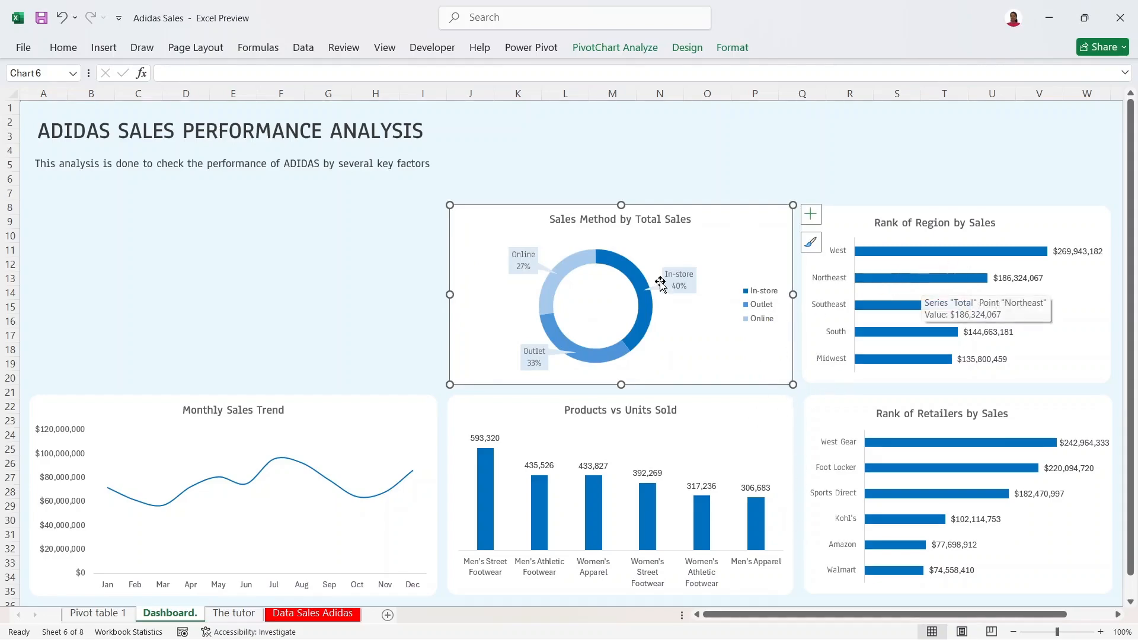
left_click(691, 185)
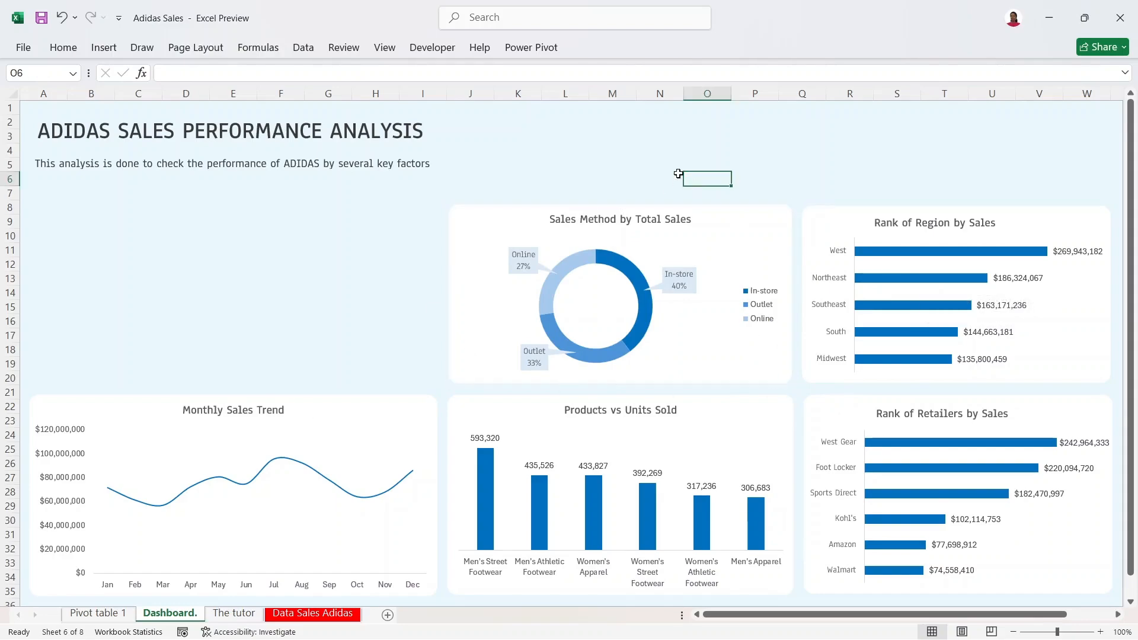
left_click(875, 135)
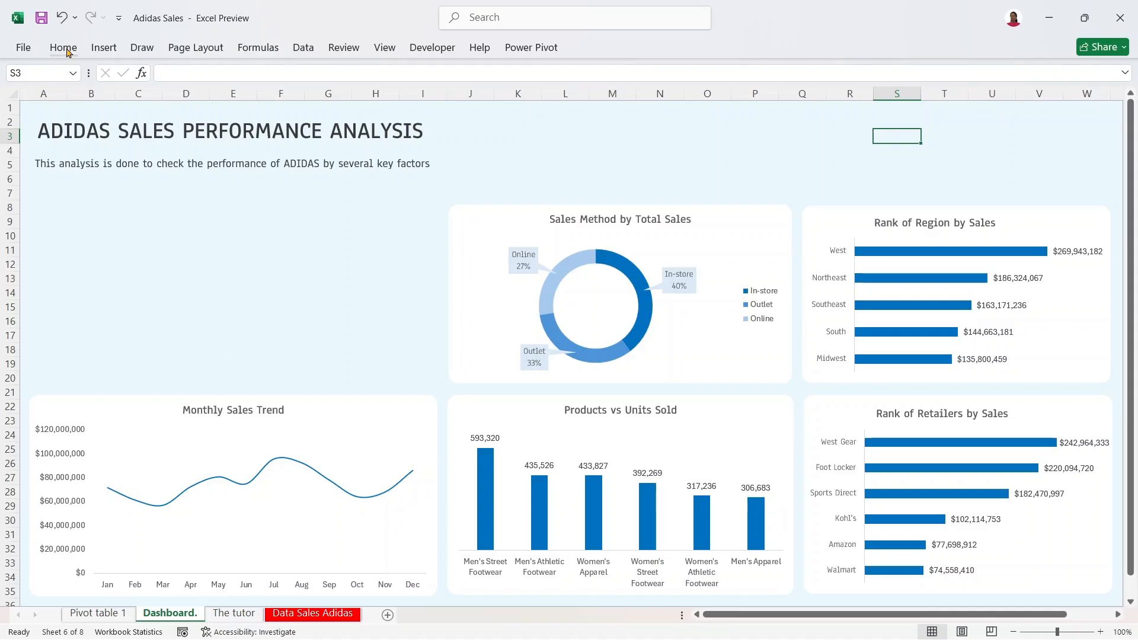
Step: Draw a rounded rectangle across cells A7:D12 beneath the subtitle
left_click(103, 49)
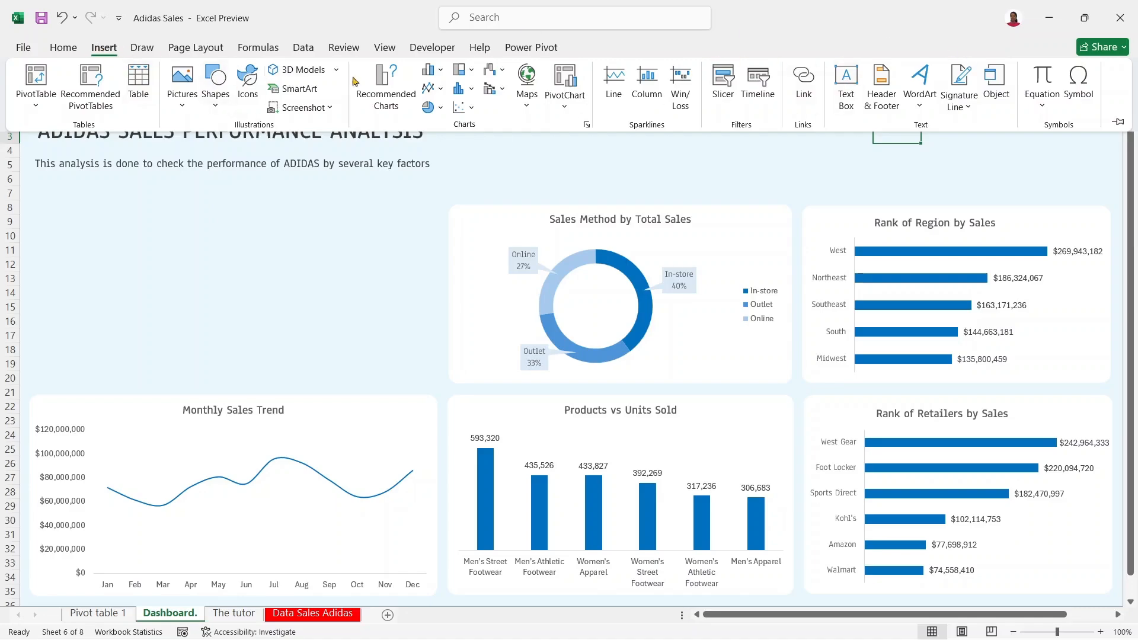
left_click(215, 109)
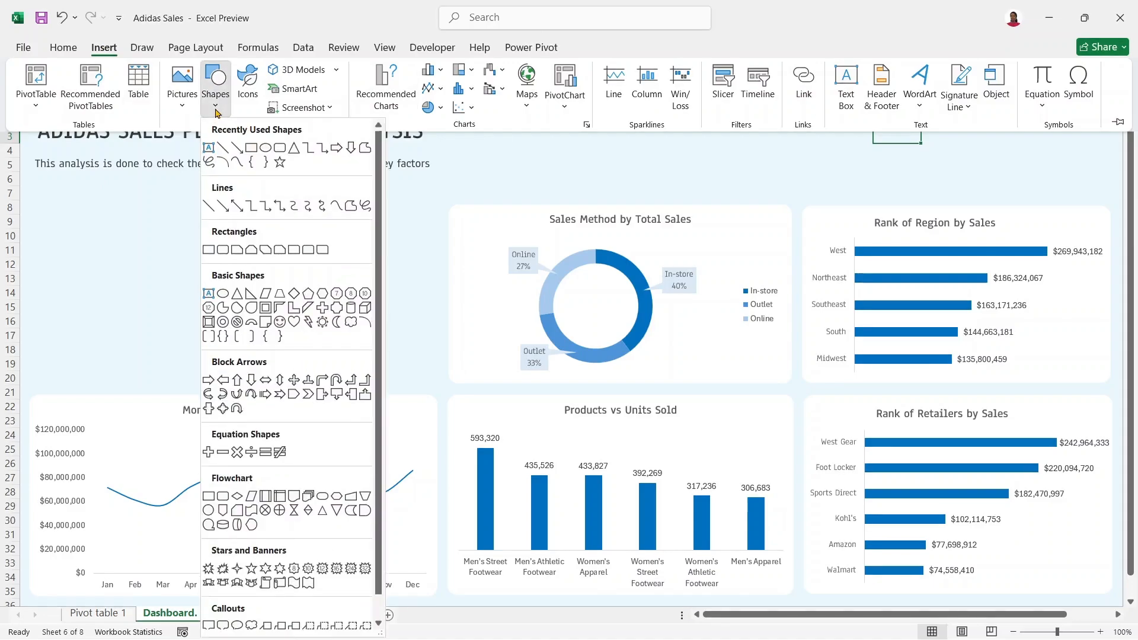
left_click(279, 148)
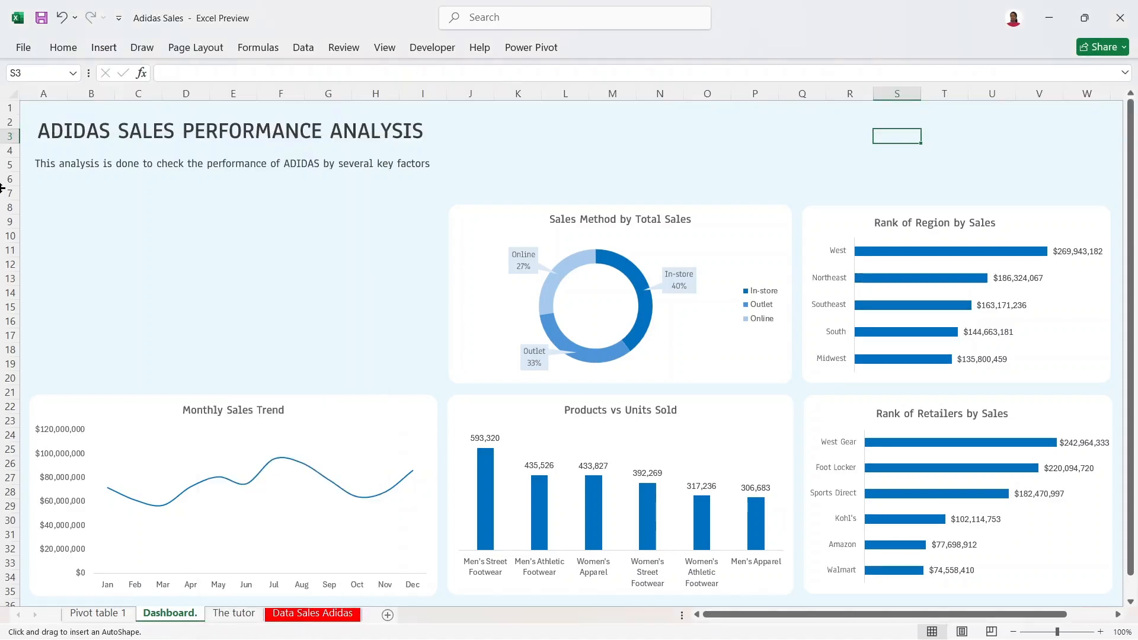
mouse_move(27, 196)
left_mouse_down()
mouse_move(156, 228)
mouse_move(197, 263)
mouse_move(179, 272)
mouse_move(189, 273)
left_mouse_up()
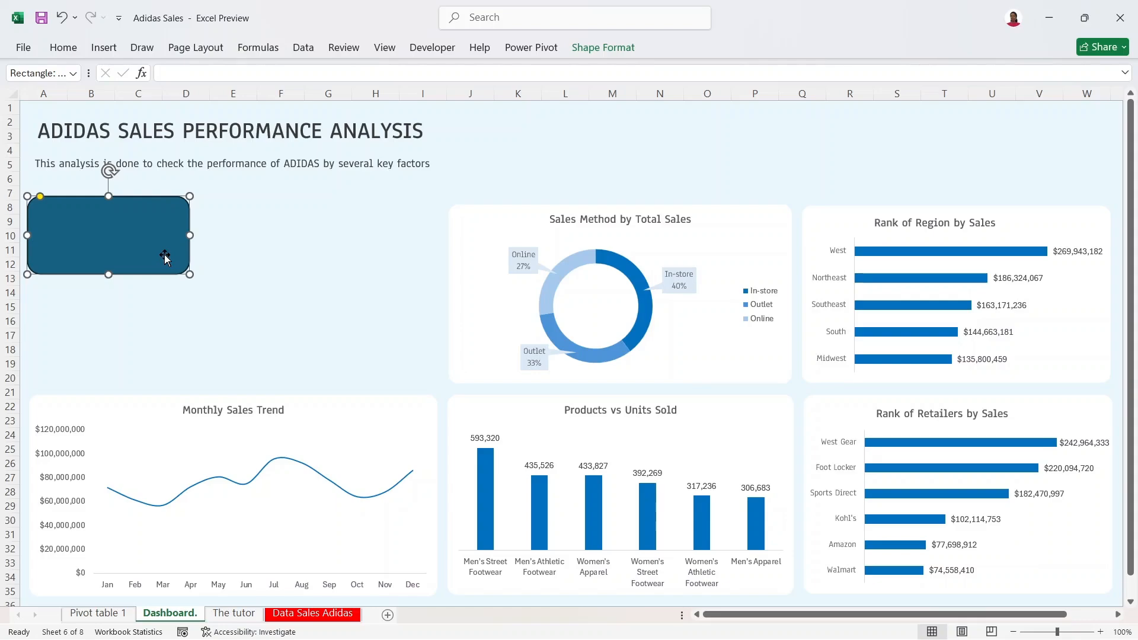
Step: Reposition the rounded rectangle slightly and set its outline to No Outline
left_click_drag(164, 255, 164, 254)
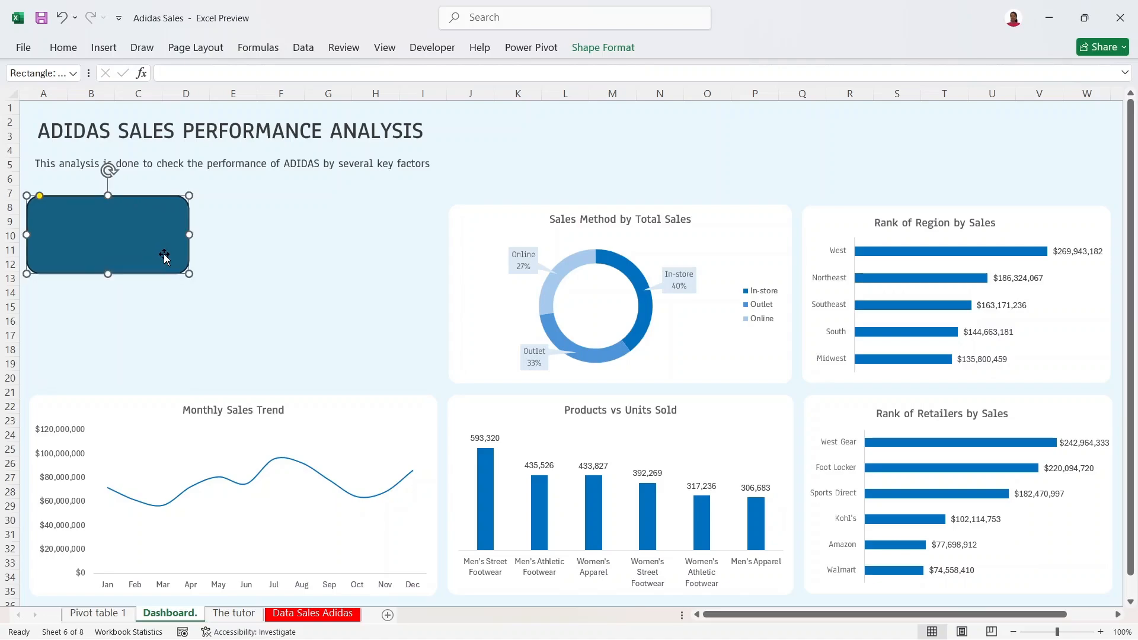
left_click(326, 236)
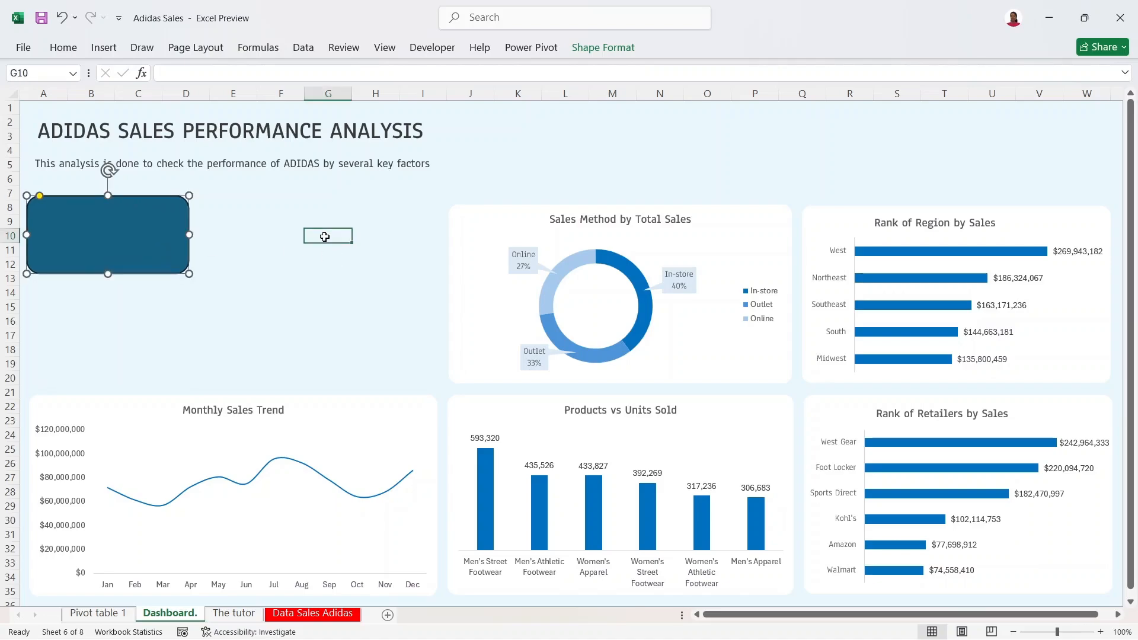
left_click(159, 224)
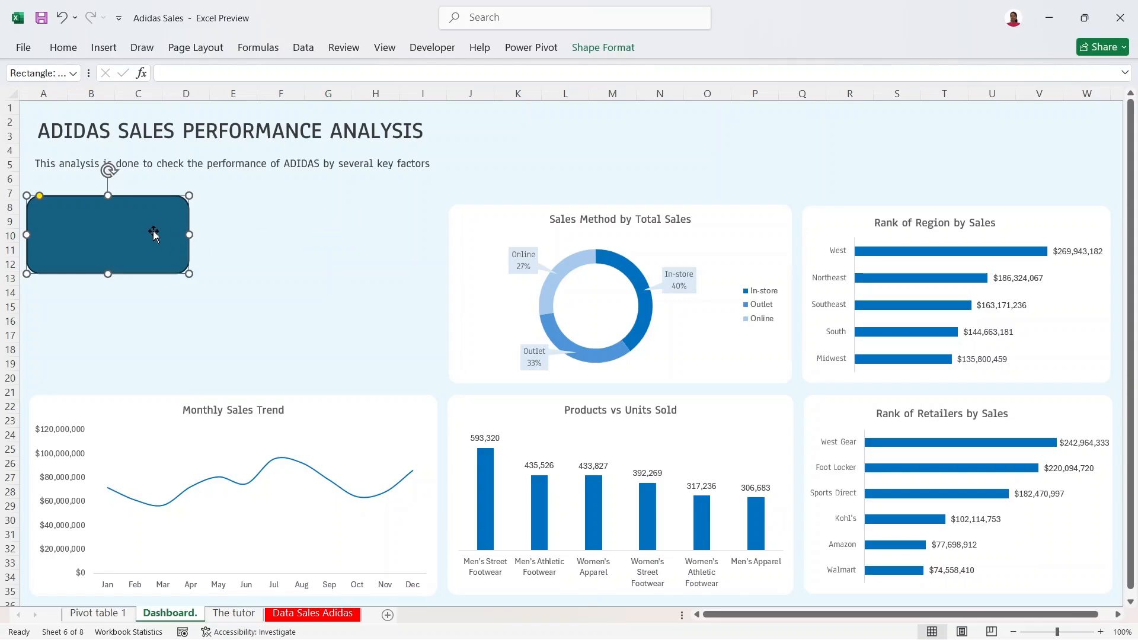
mouse_move(657, 345)
right_click(120, 238)
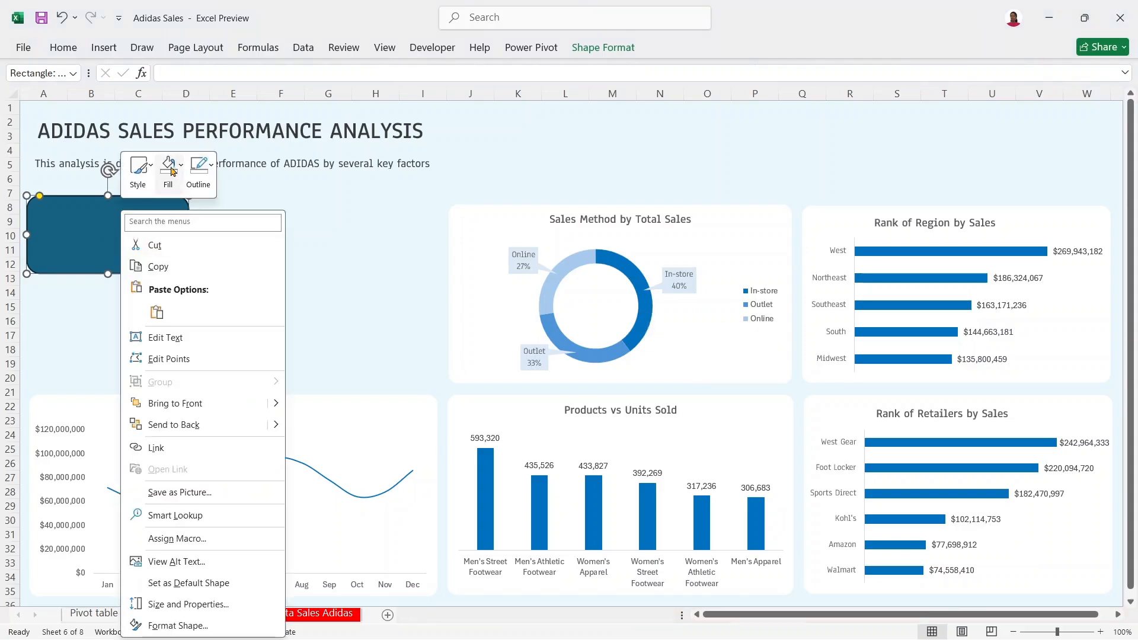
left_click(198, 172)
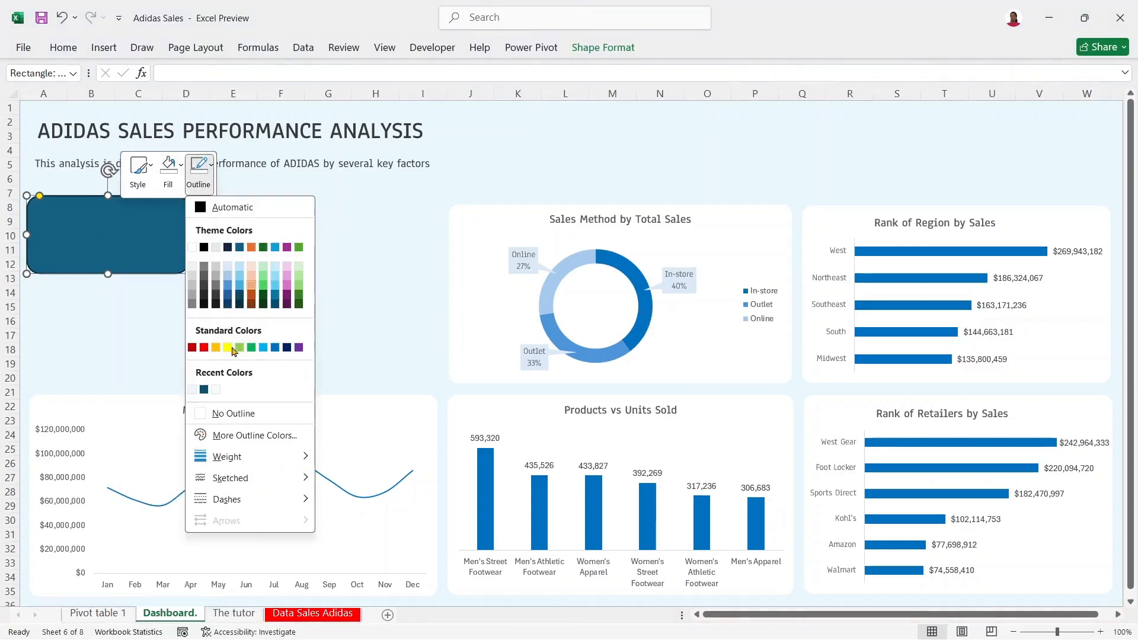
left_click(223, 413)
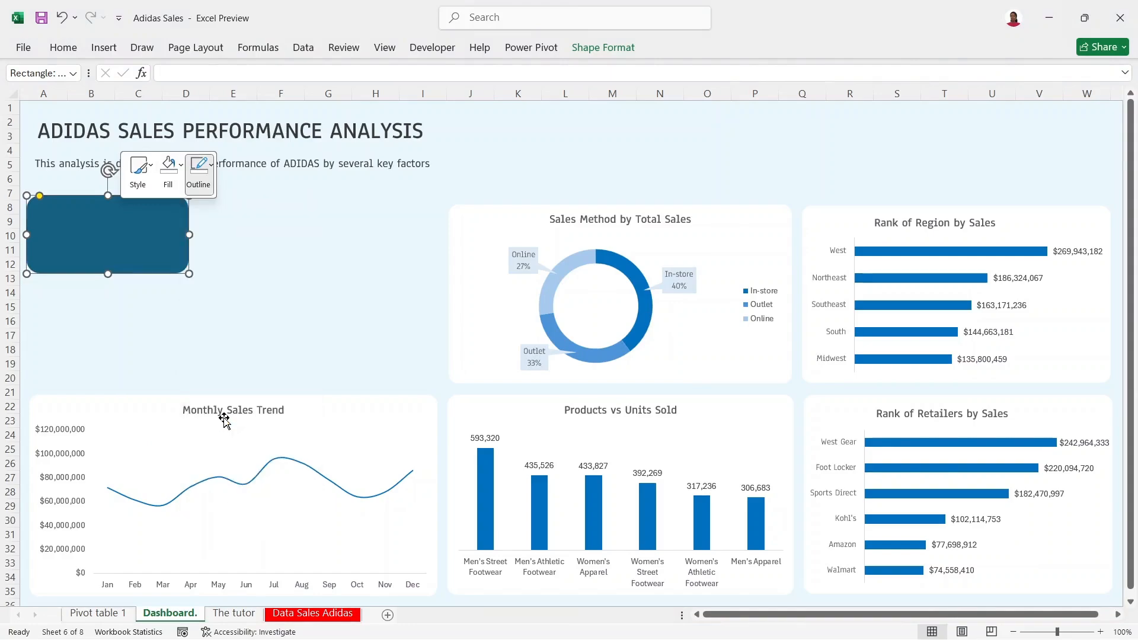
Step: Fill the KPI card with Dark Blue, Text 2, Lighter 25%
left_click(168, 172)
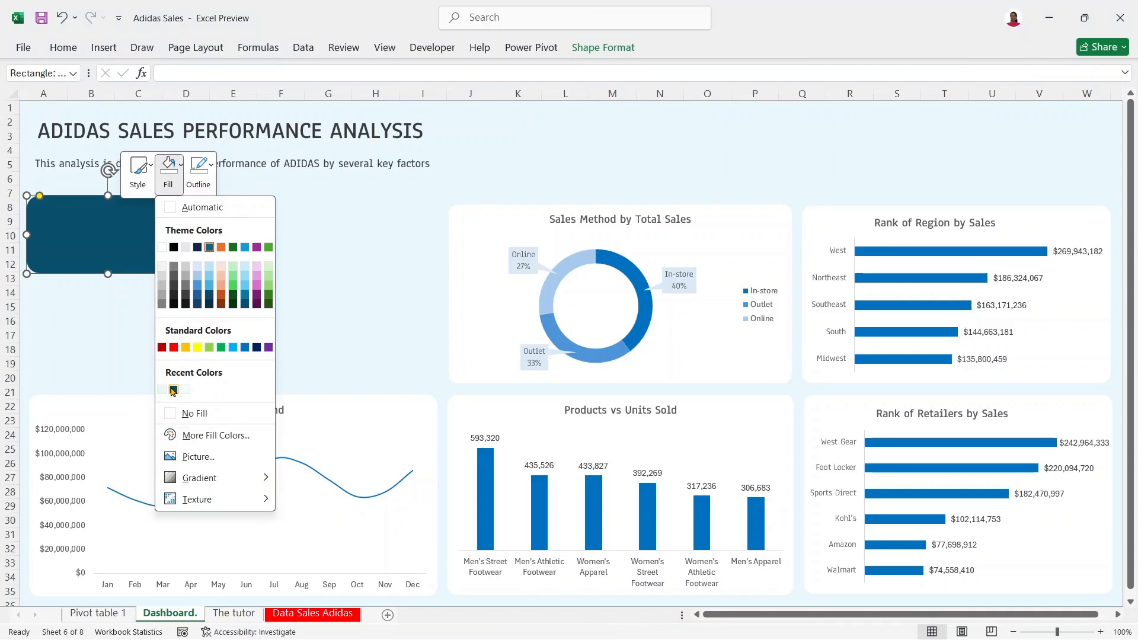
left_click(173, 390)
left_click(168, 170)
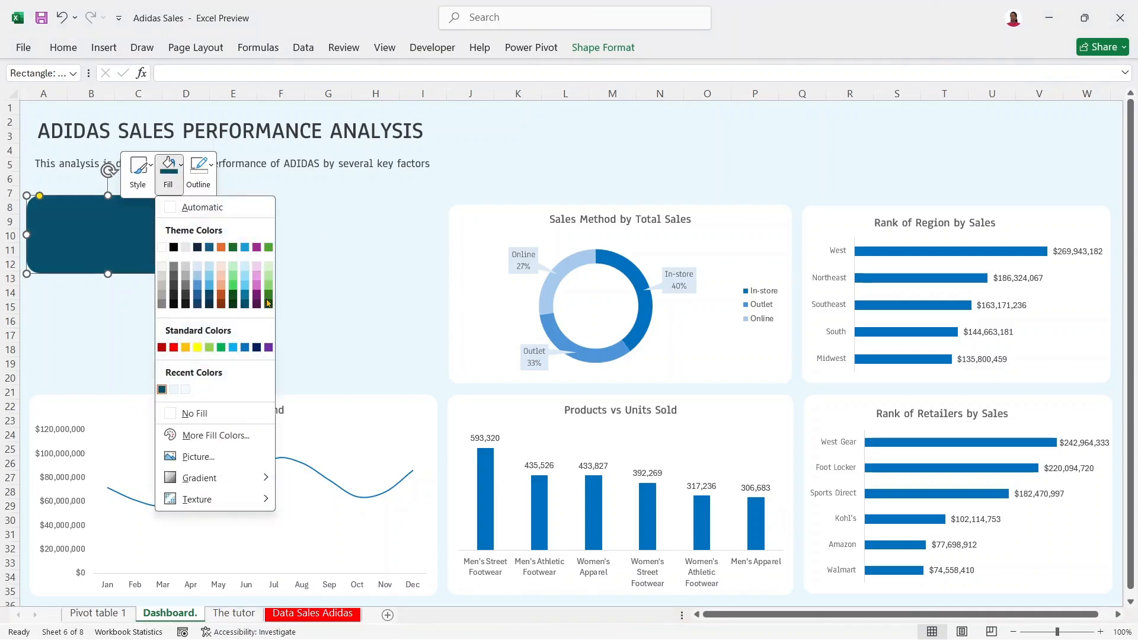
left_click(198, 297)
left_click_drag(141, 233, 141, 233)
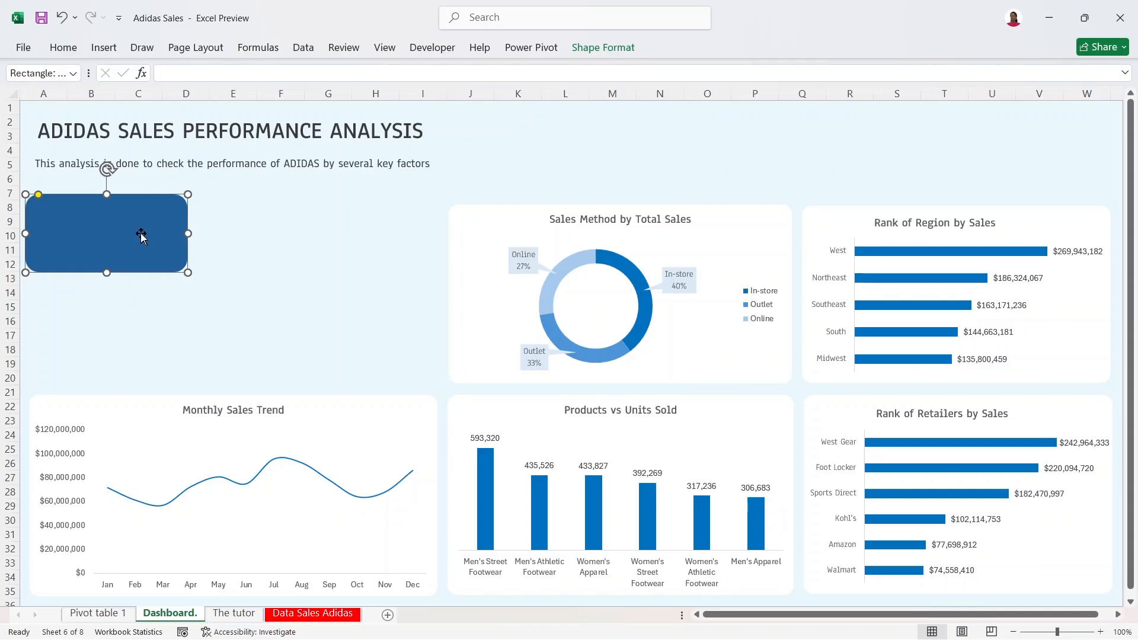
Step: Recolour the KPI card with a lighter medium-blue theme swatch
right_click(141, 236)
left_click(201, 168)
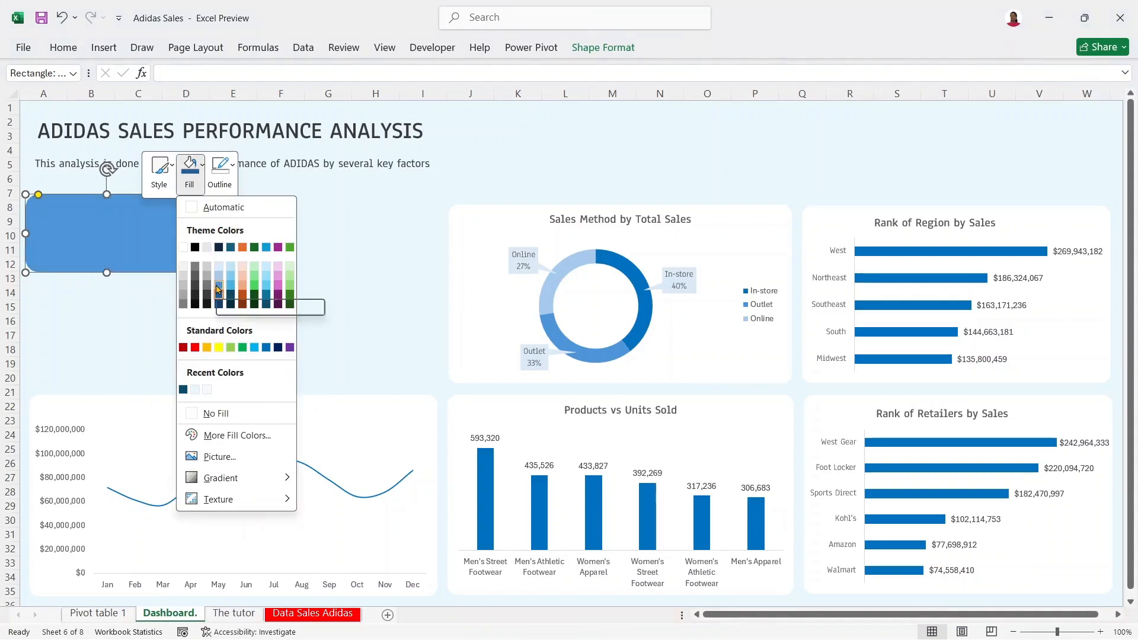
left_click(218, 289)
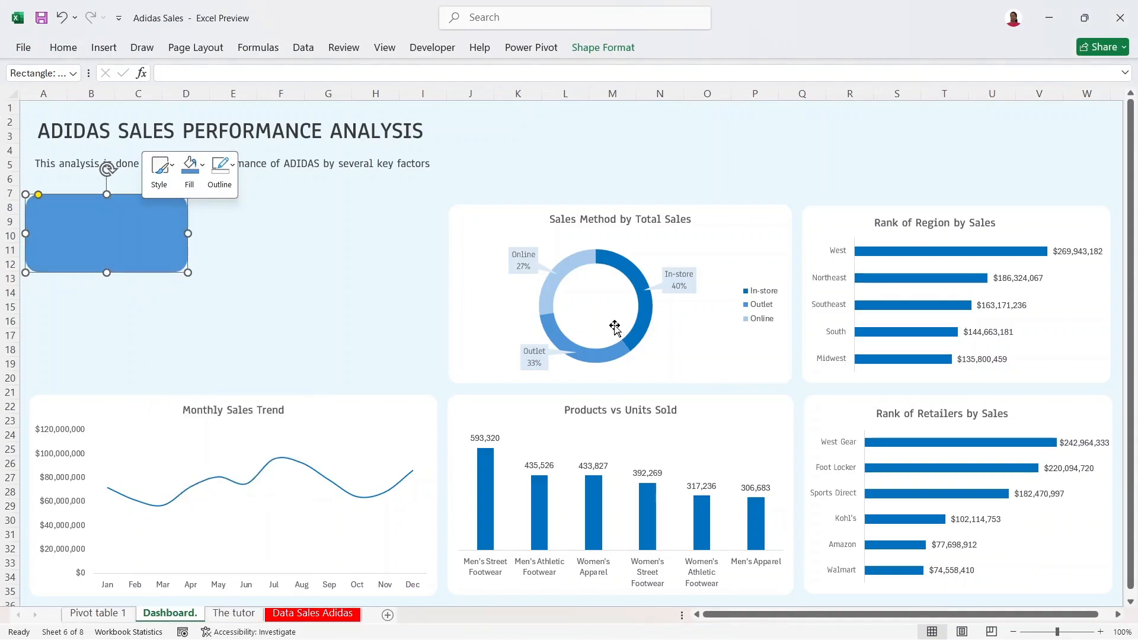
mouse_move(620, 265)
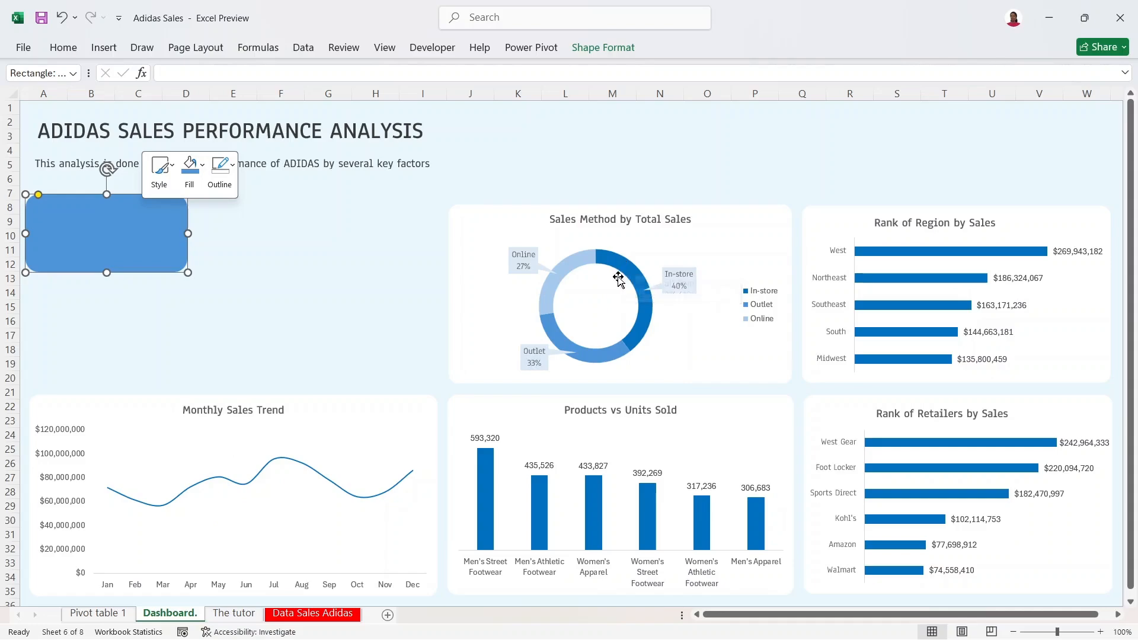
mouse_move(597, 357)
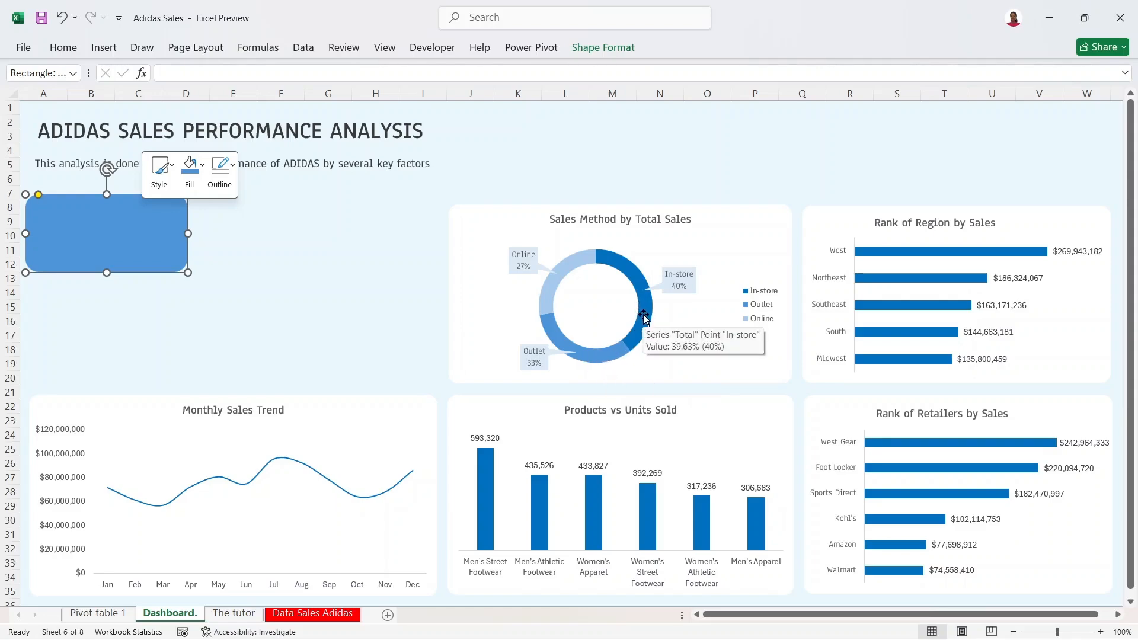
left_click(202, 168)
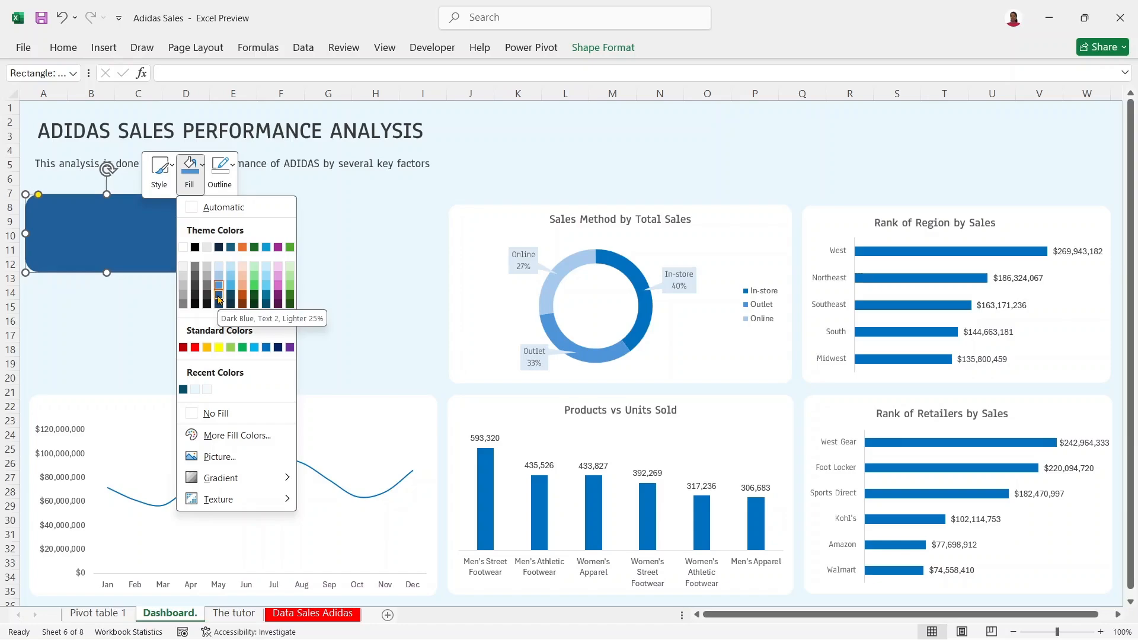
left_click(632, 274)
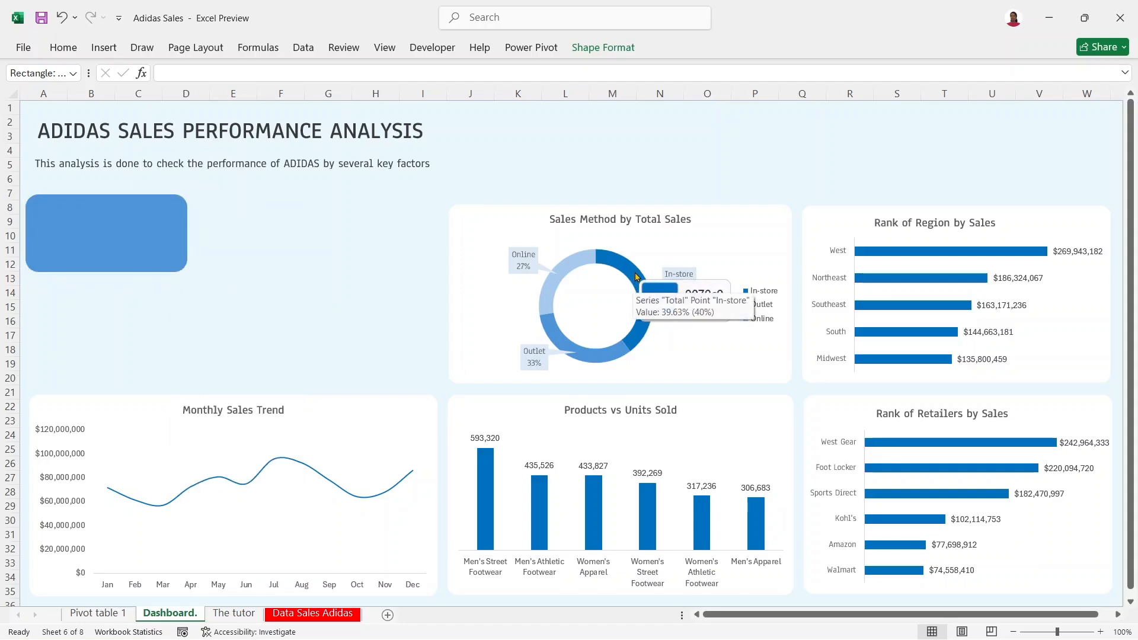
Step: Sample the donut chart's blue, copy its HEX code 0070c0, and close Color Picker
left_click(635, 276)
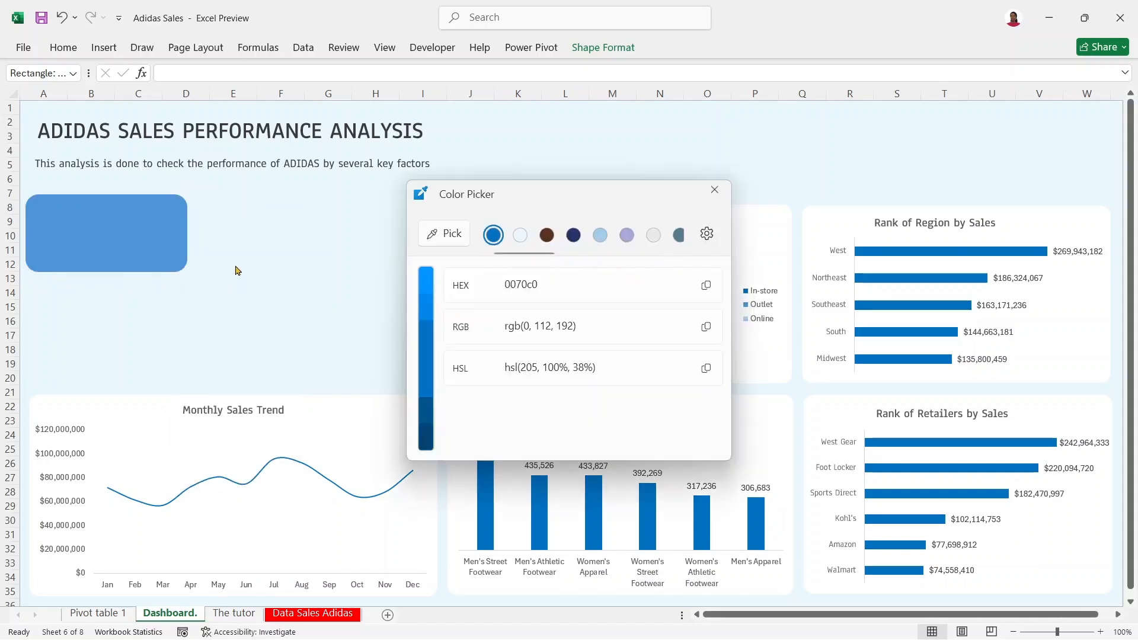
left_click(705, 285)
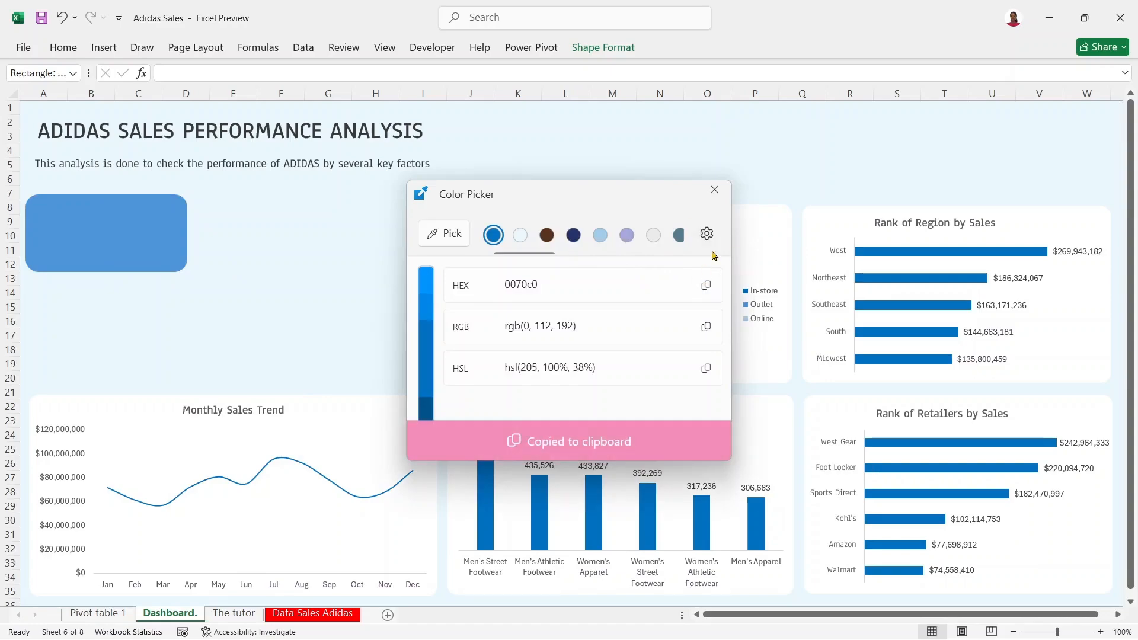
left_click(713, 190)
left_click(114, 229)
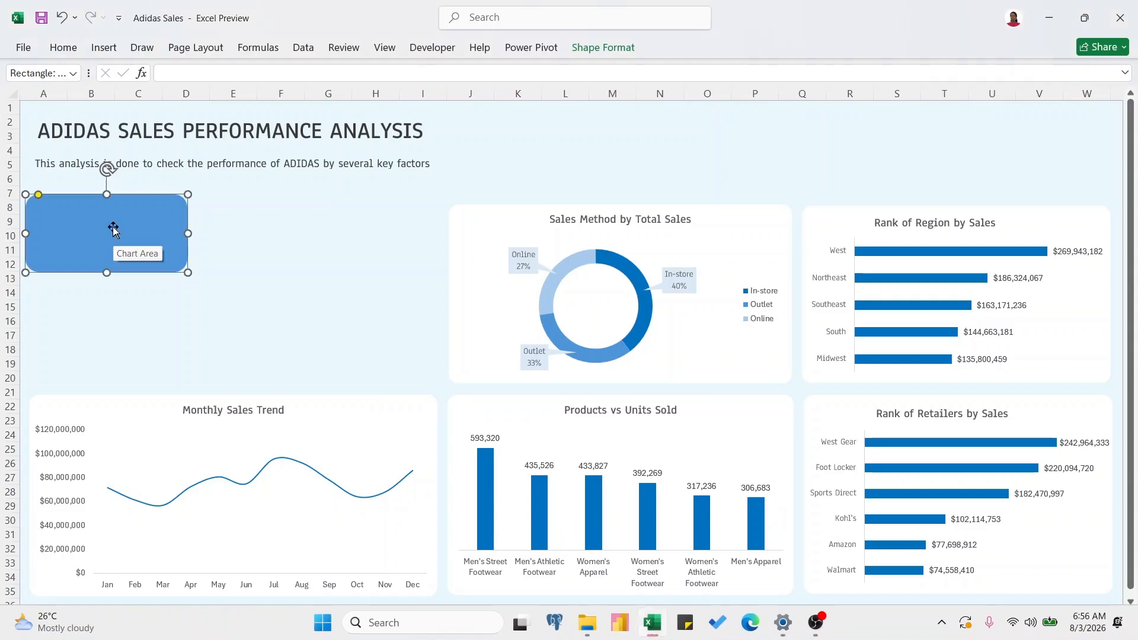
Step: Fill the rounded rectangle with custom hex colour 0070c0, replacing 4E95D9, and nudge it down slightly
left_click(62, 47)
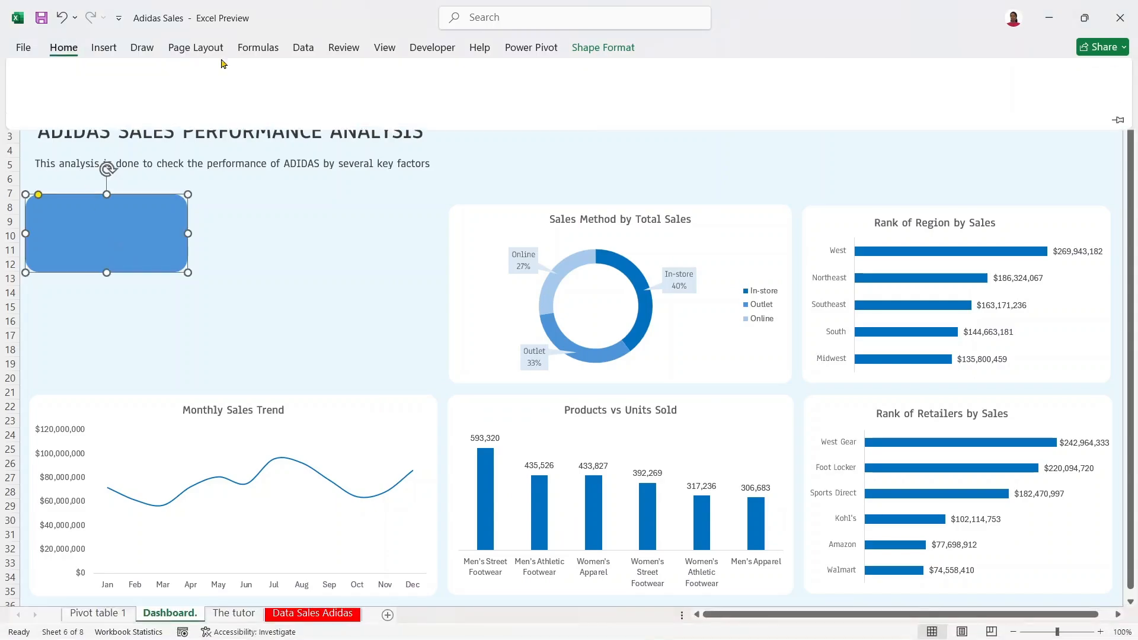
left_click(264, 99)
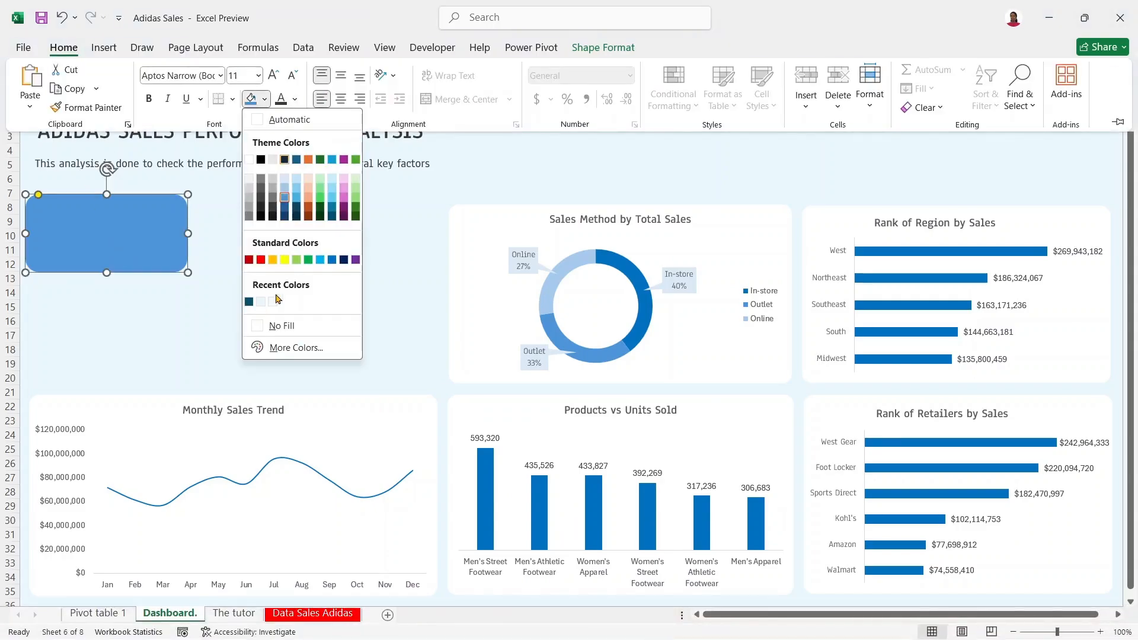
left_click(278, 347)
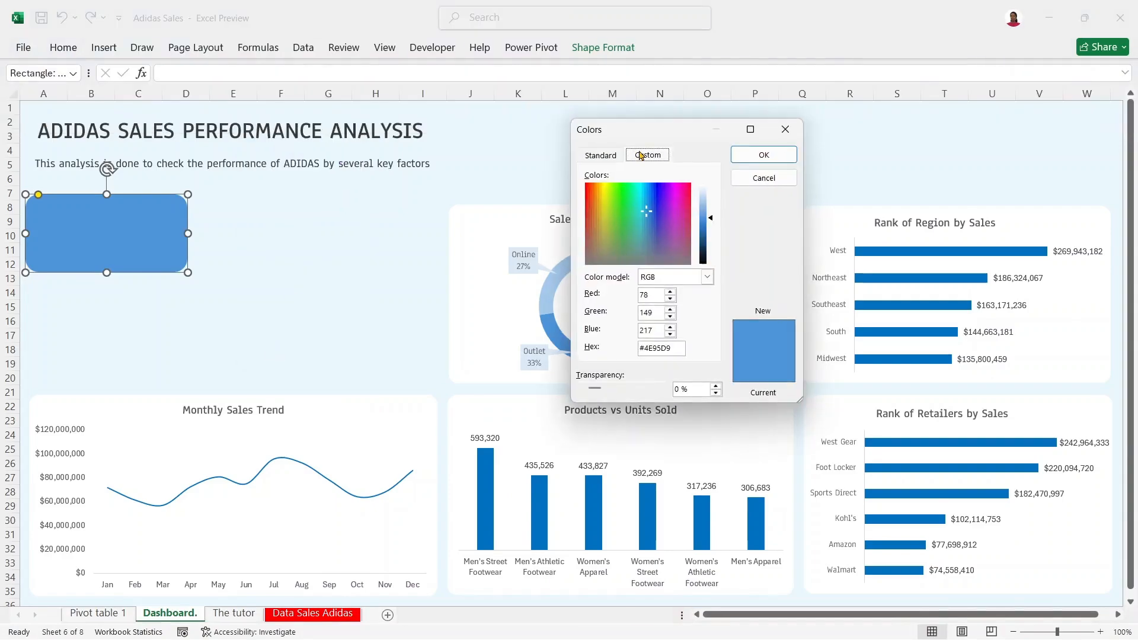
left_click_drag(646, 348, 691, 359)
key("ctrl+v")
left_click(766, 164)
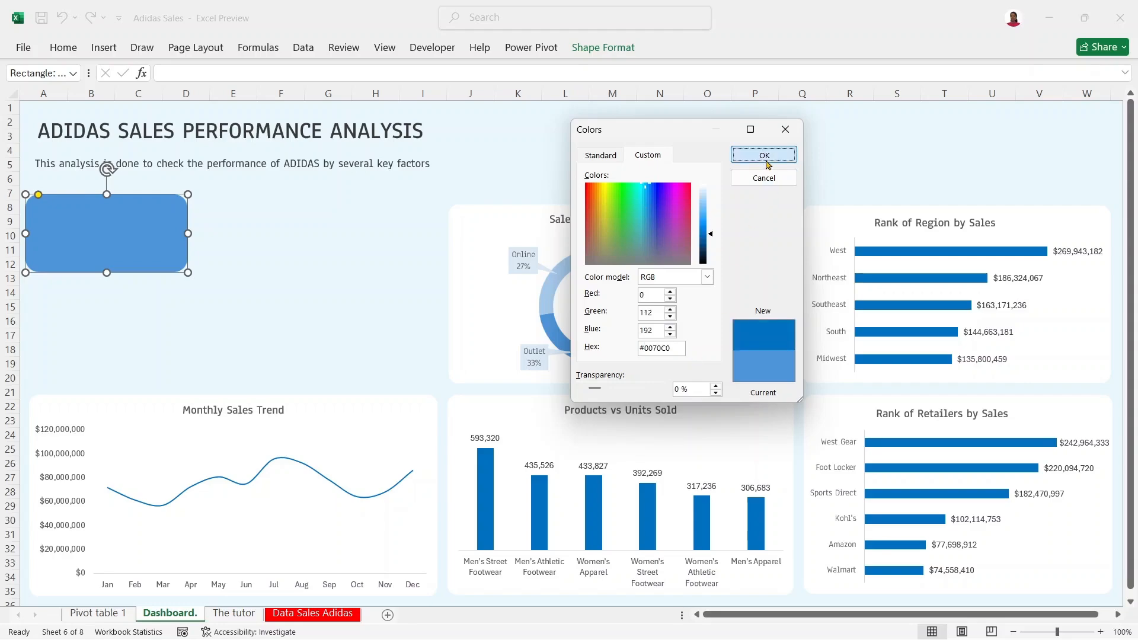
left_click_drag(147, 231, 147, 233)
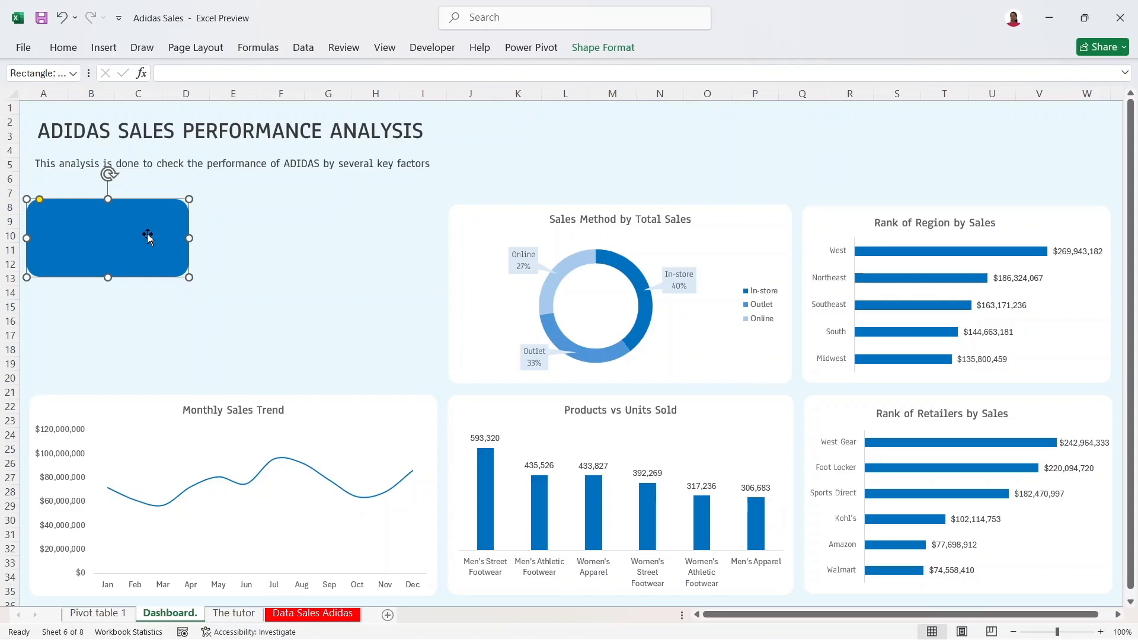
Step: Duplicate the blue rectangle and drag the copies to upper-right, lower-left and lower-right positions
left_click(223, 231)
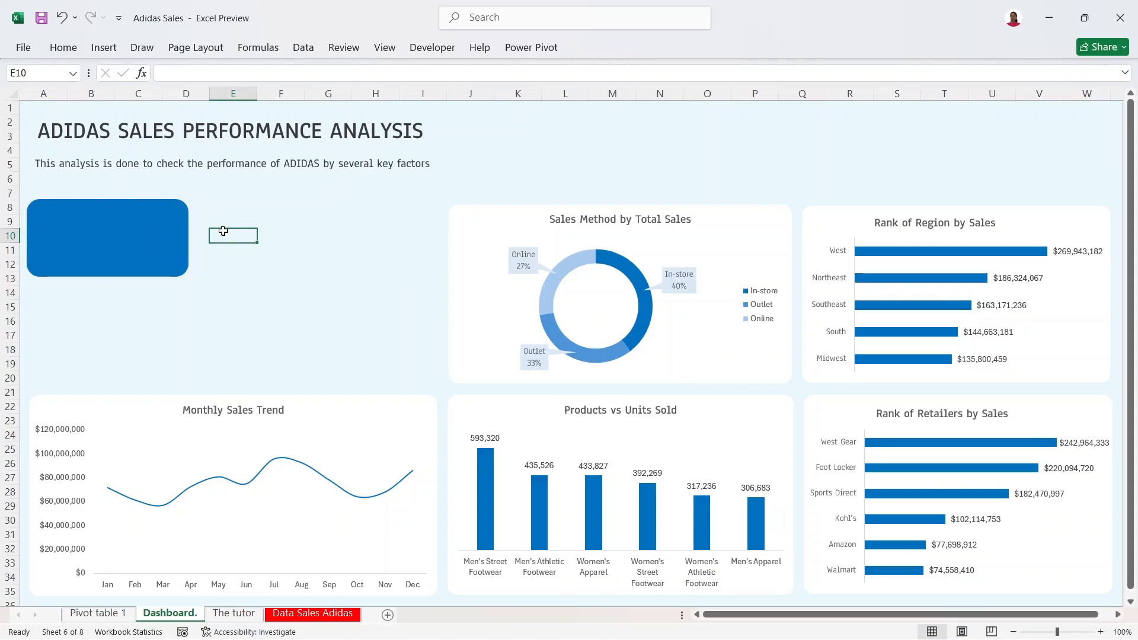
left_click(153, 231)
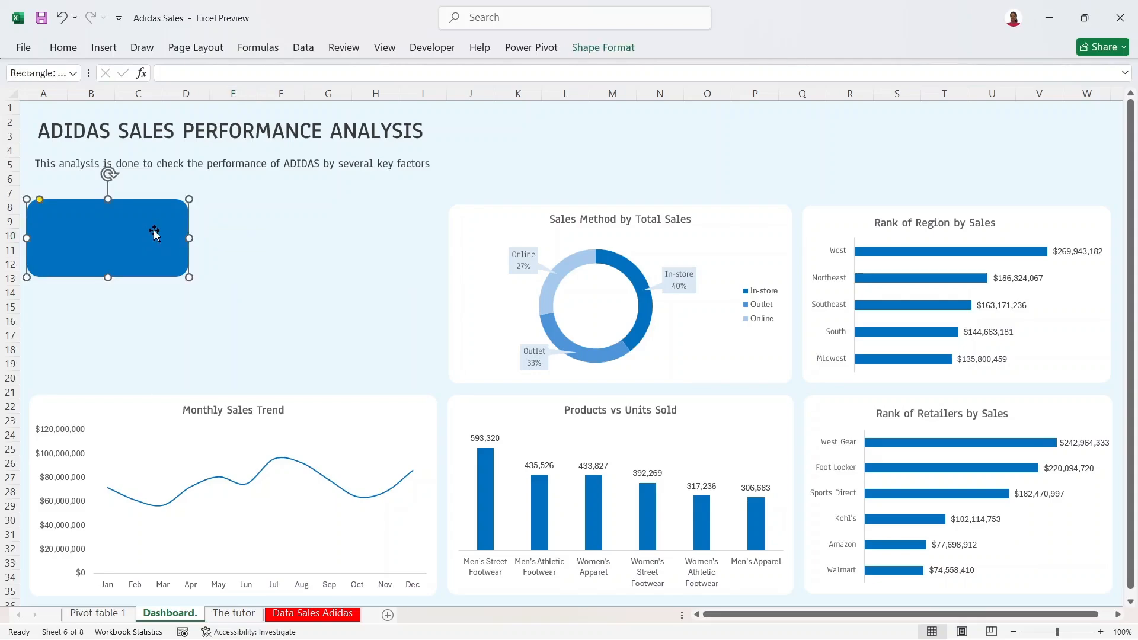
key("ctrl+d")
key("ctrl+d")
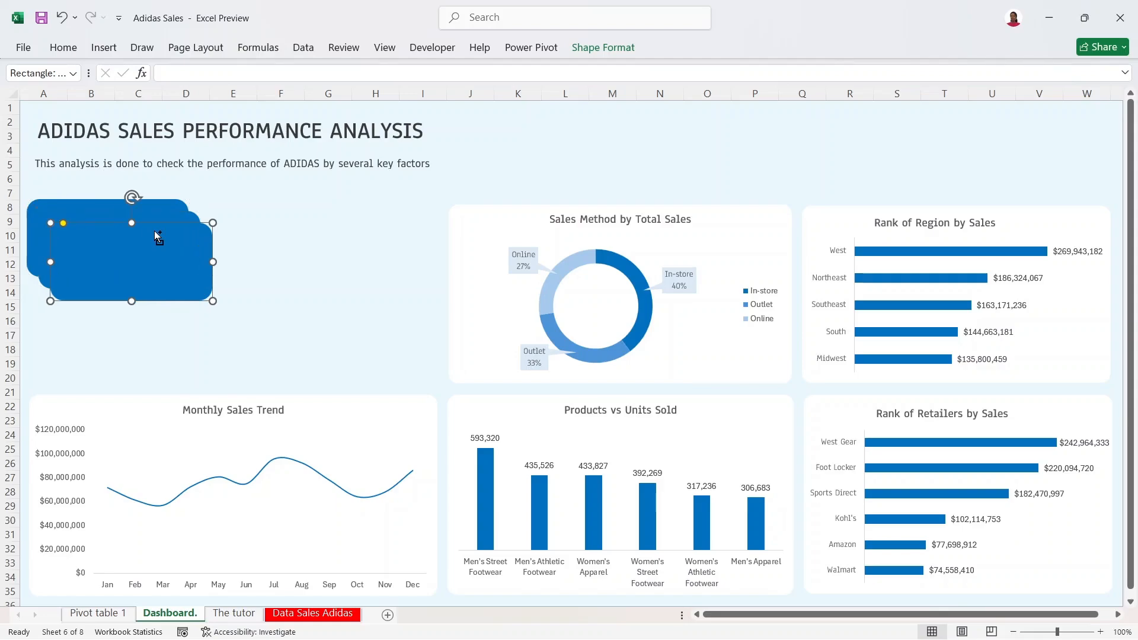
key("ctrl+d")
left_click_drag(168, 255, 342, 224)
left_click(160, 261)
left_click_drag(160, 261, 147, 337)
left_click_drag(161, 265, 394, 354)
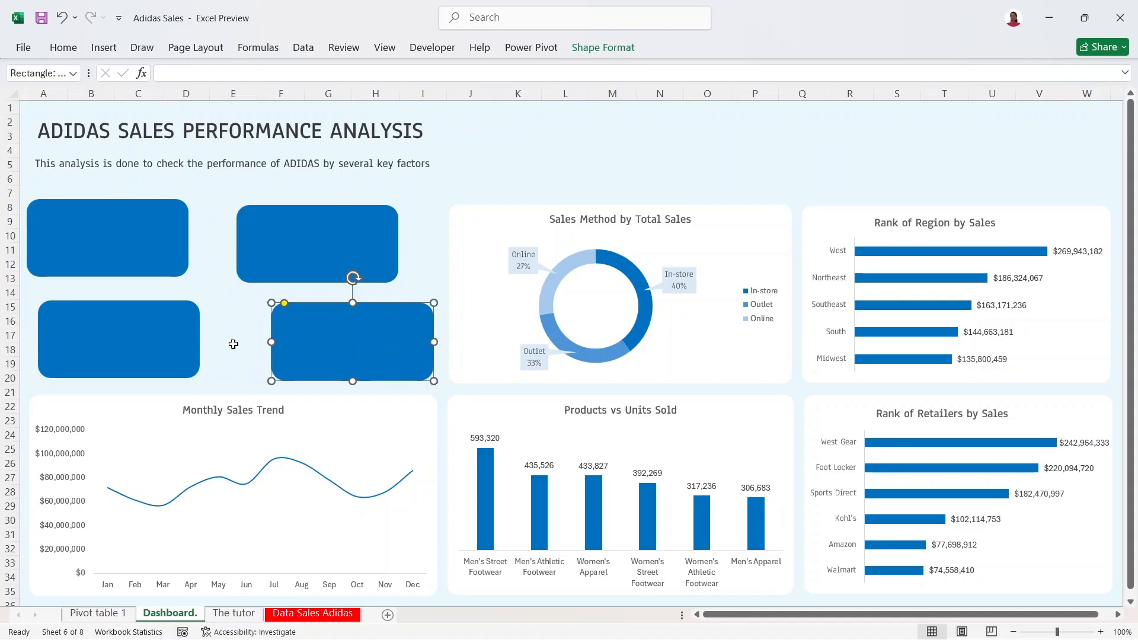
Step: Nudge the cards into place, widen the upper-right card, and make both upper cards taller
left_click_drag(144, 351, 133, 347)
left_click_drag(115, 240, 125, 243)
left_click_drag(322, 223, 357, 227)
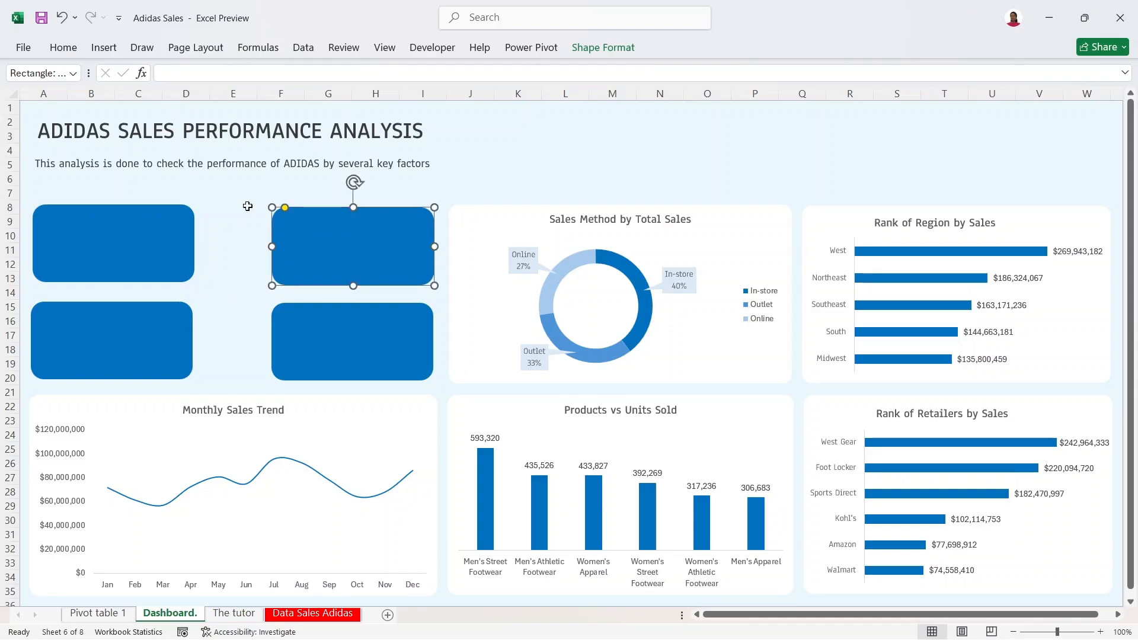
left_click_drag(272, 247, 225, 243)
left_click(169, 244)
left_click_drag(127, 285, 126, 293)
left_click(272, 249)
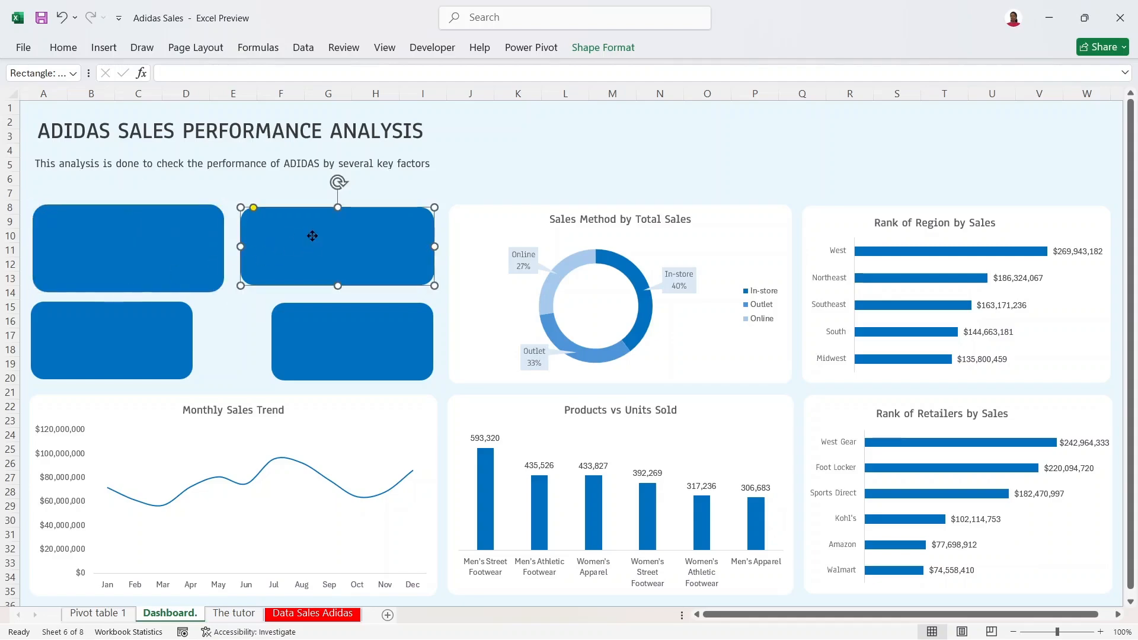
left_click_drag(335, 289, 335, 294)
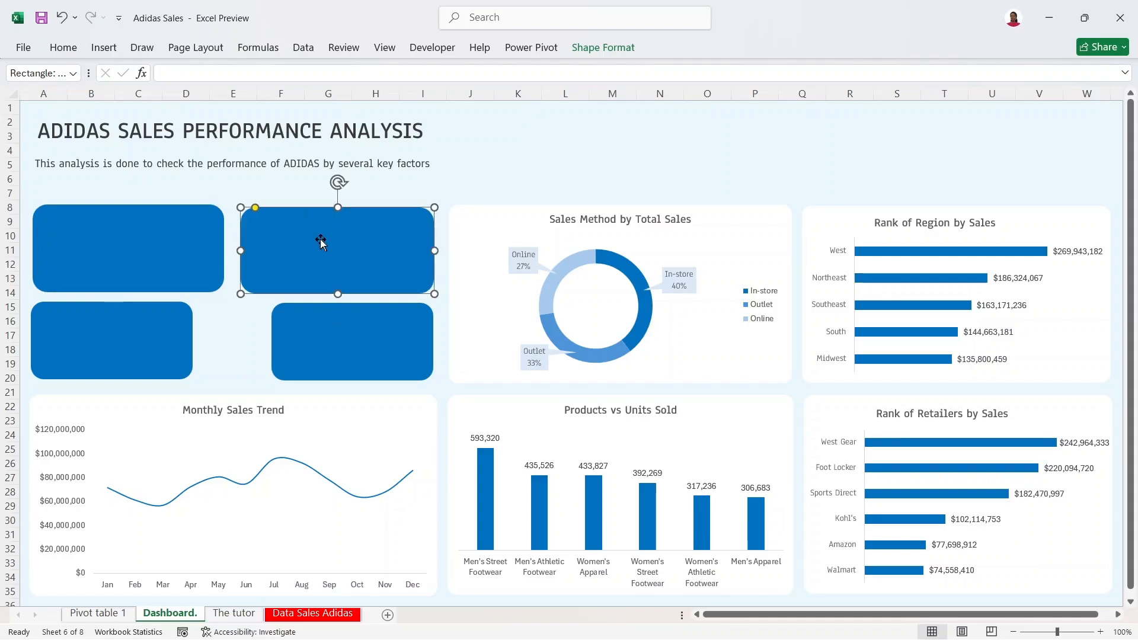
left_click(132, 247)
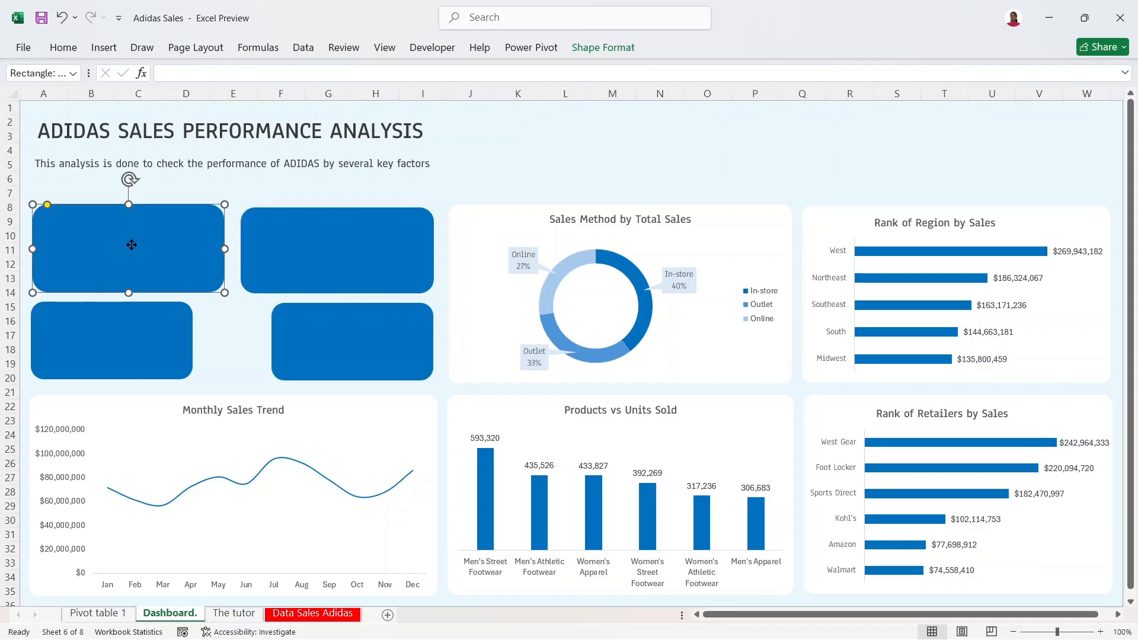
left_click_drag(132, 245, 131, 247)
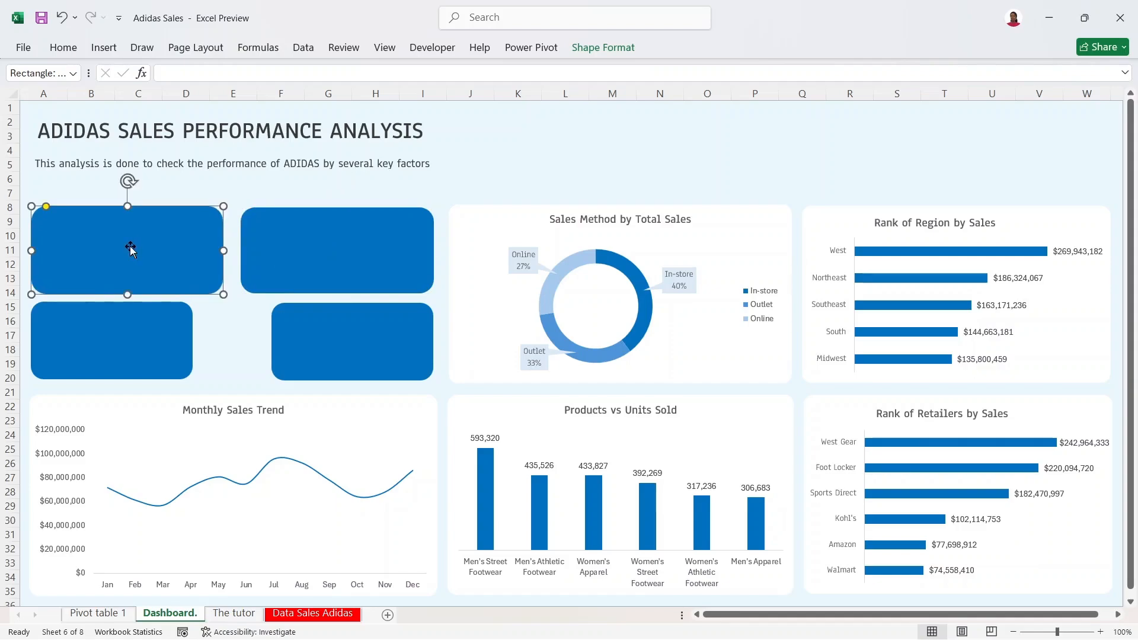
Step: Set the upper-left card's width to 2.72" to match the upper-right card
left_click(268, 234)
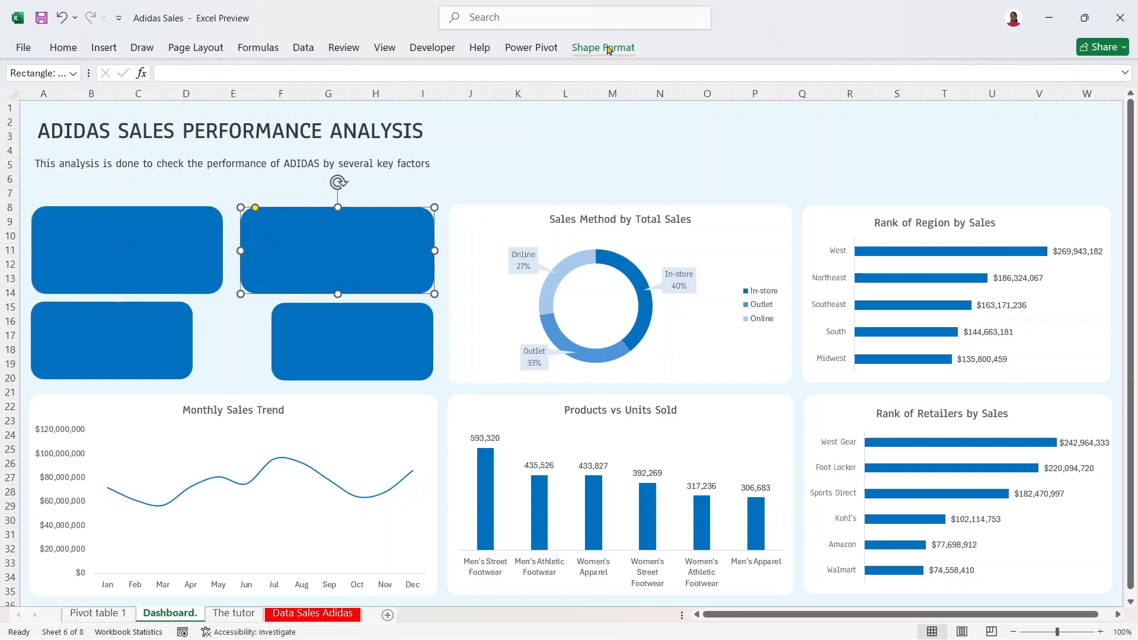
left_click(603, 47)
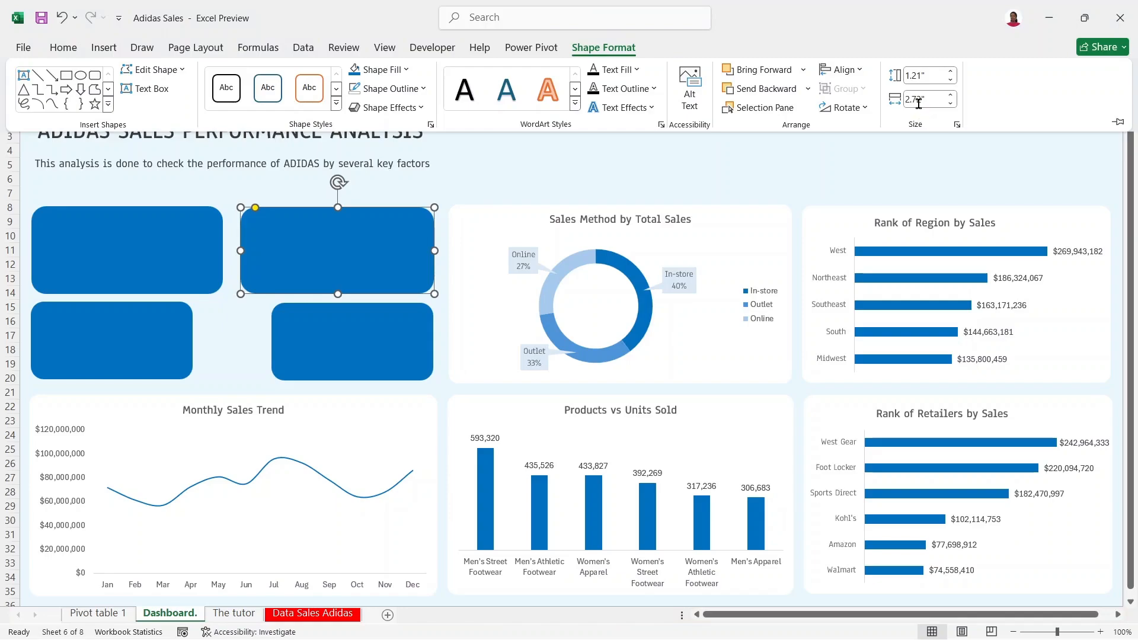
left_click(165, 231)
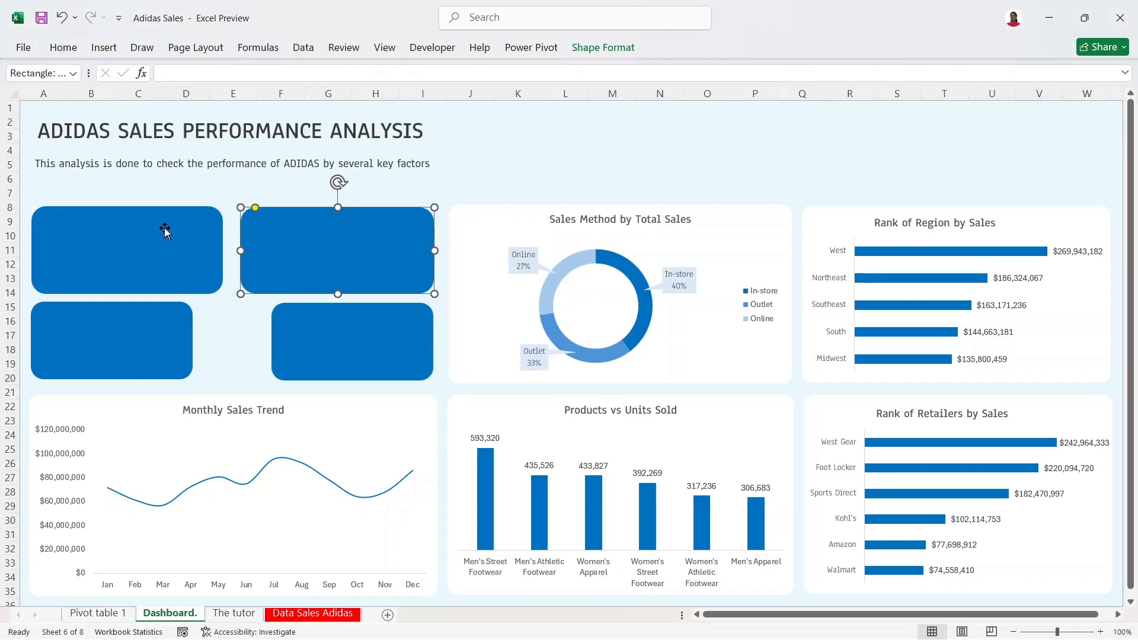
left_click(180, 235)
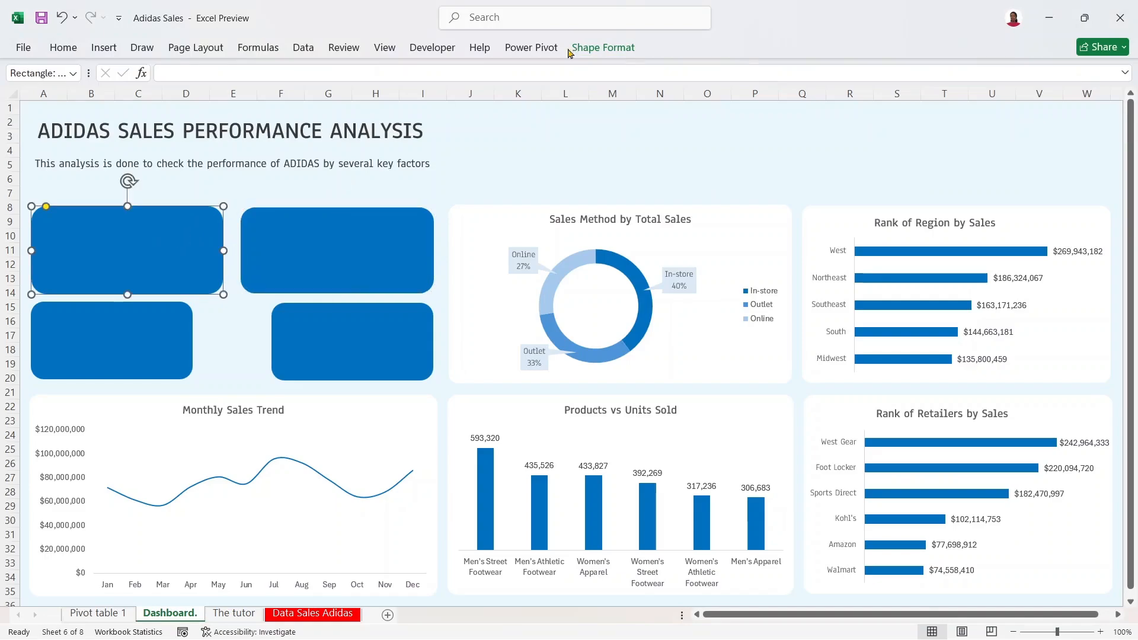
left_click(603, 48)
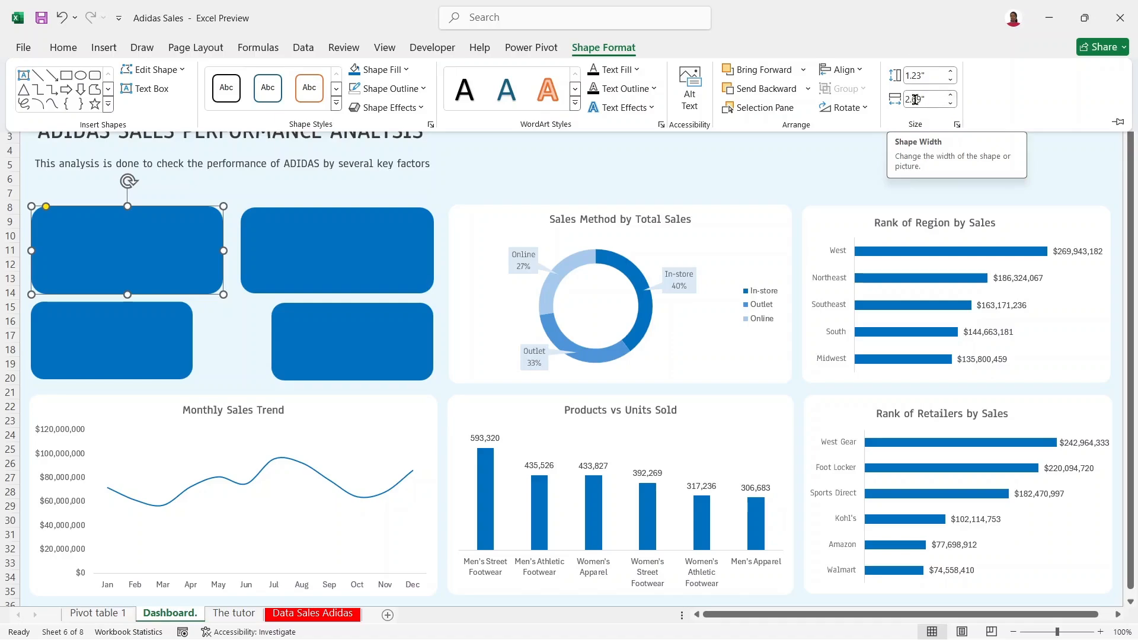
left_click(920, 101)
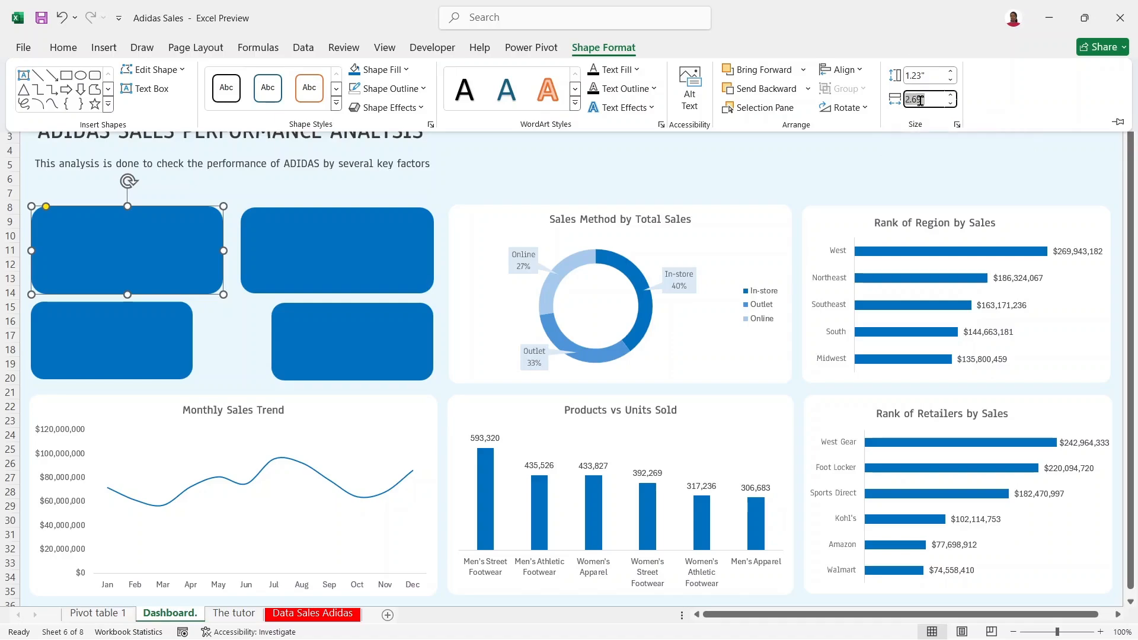
type("2")
key("Return")
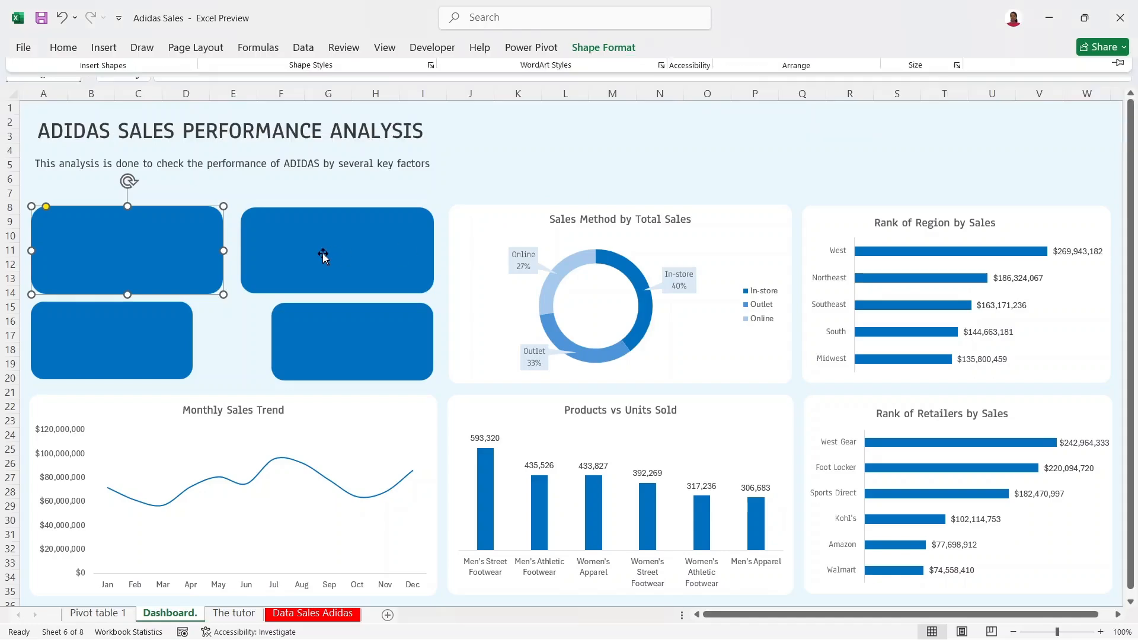
Step: Pin the Shape Format ribbon so its options stay visible
left_click(322, 251)
left_click(603, 47)
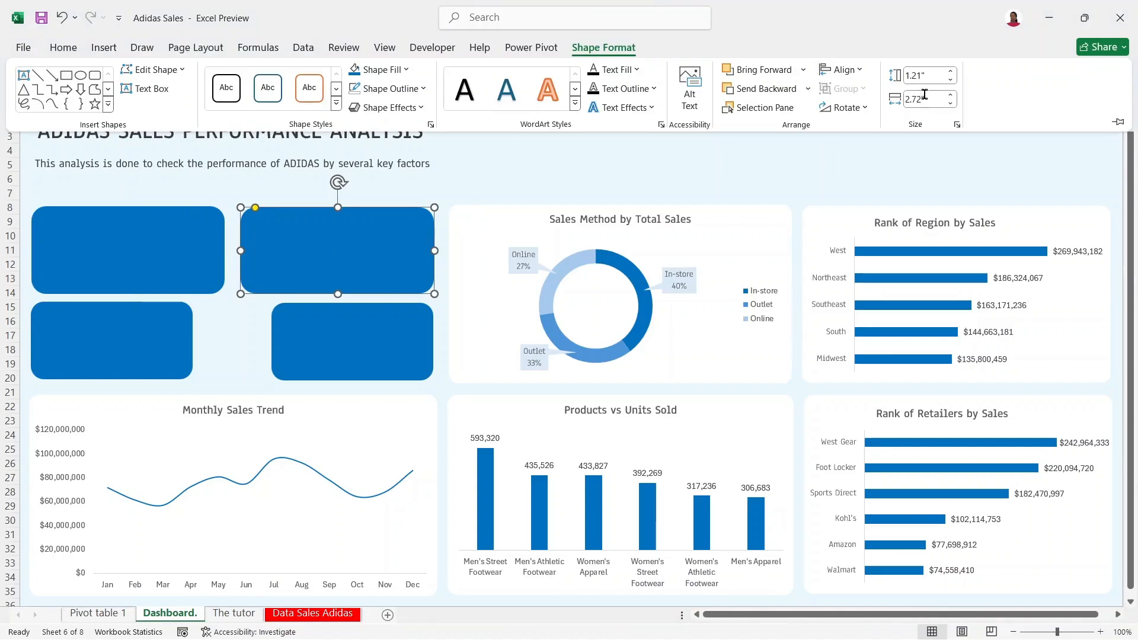
left_click(1120, 124)
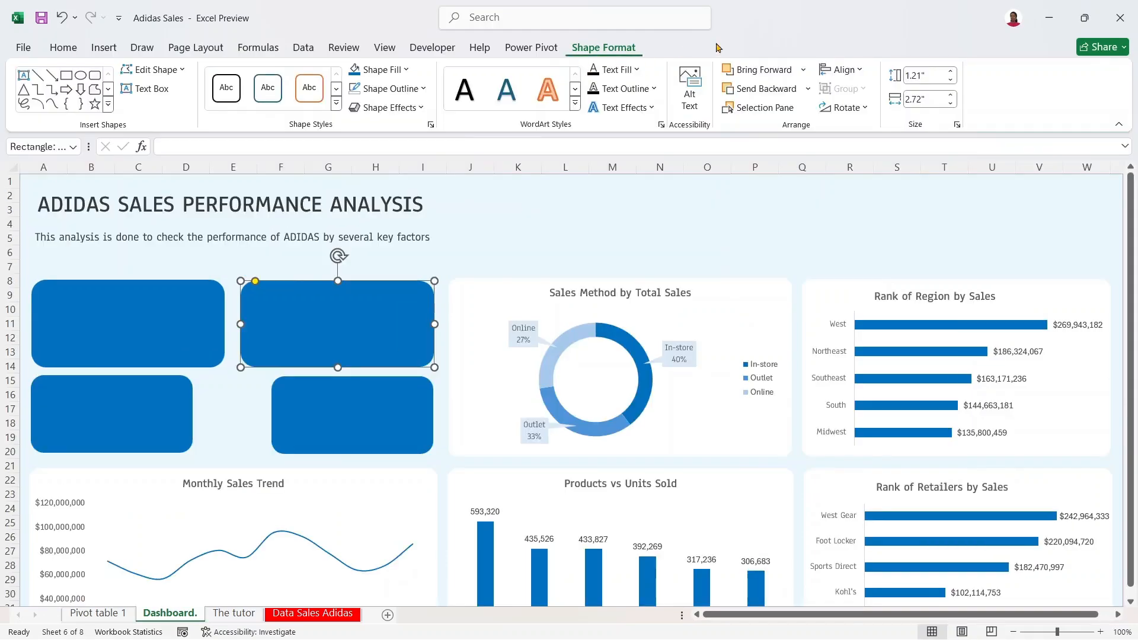
Step: Compare the upper cards and set the upper-right card's height to 1.23"
left_click(192, 330)
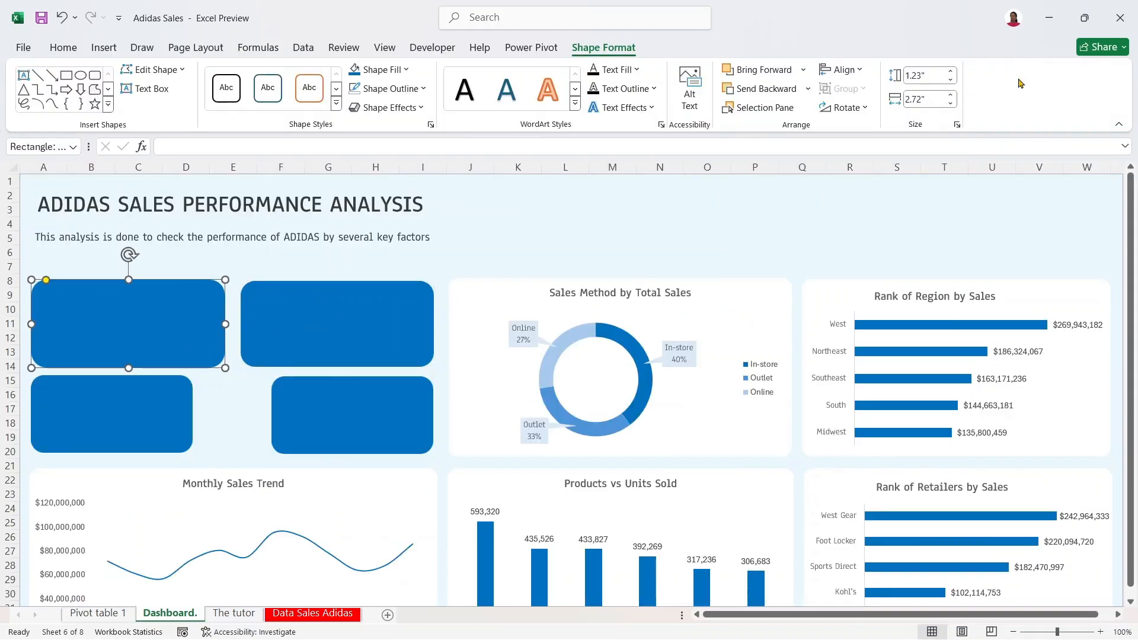
left_click(391, 332)
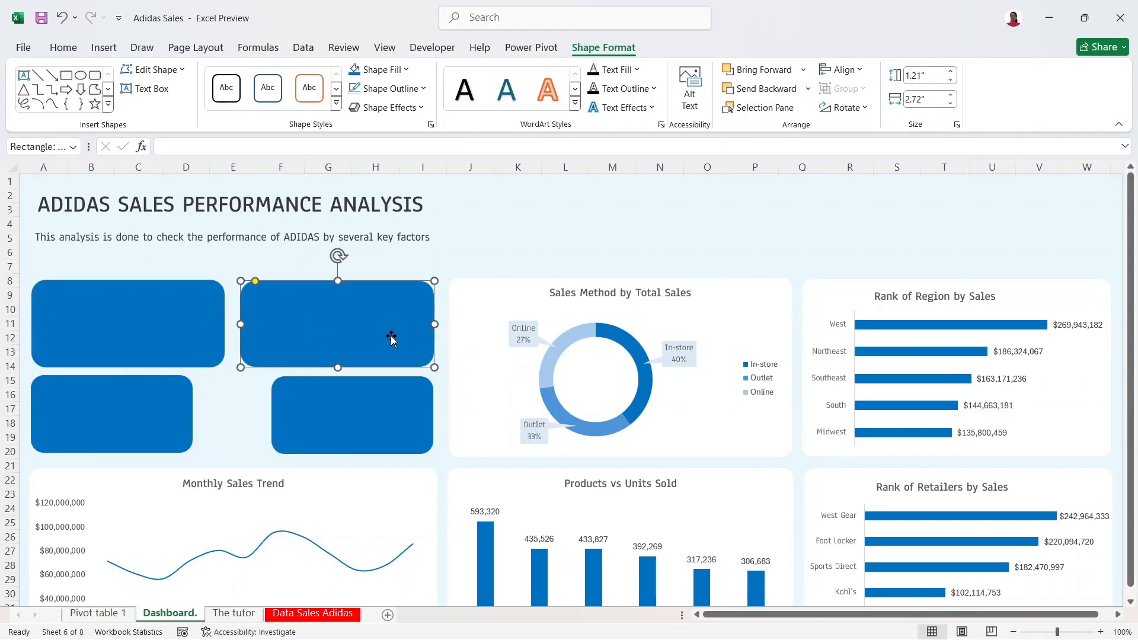
left_click(151, 330)
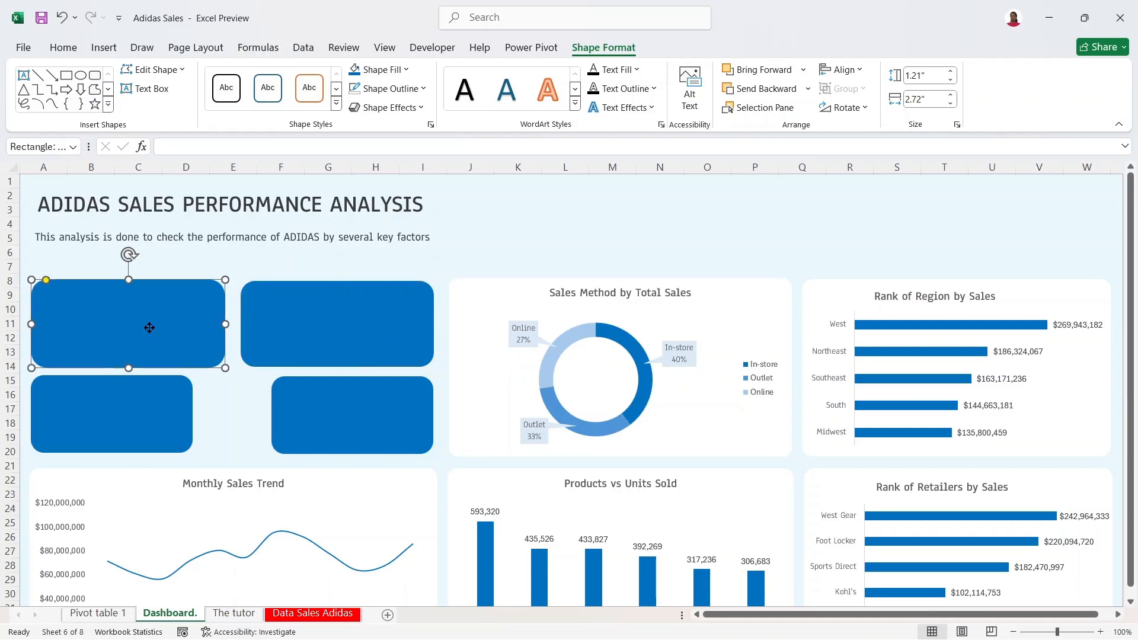
left_click(311, 338)
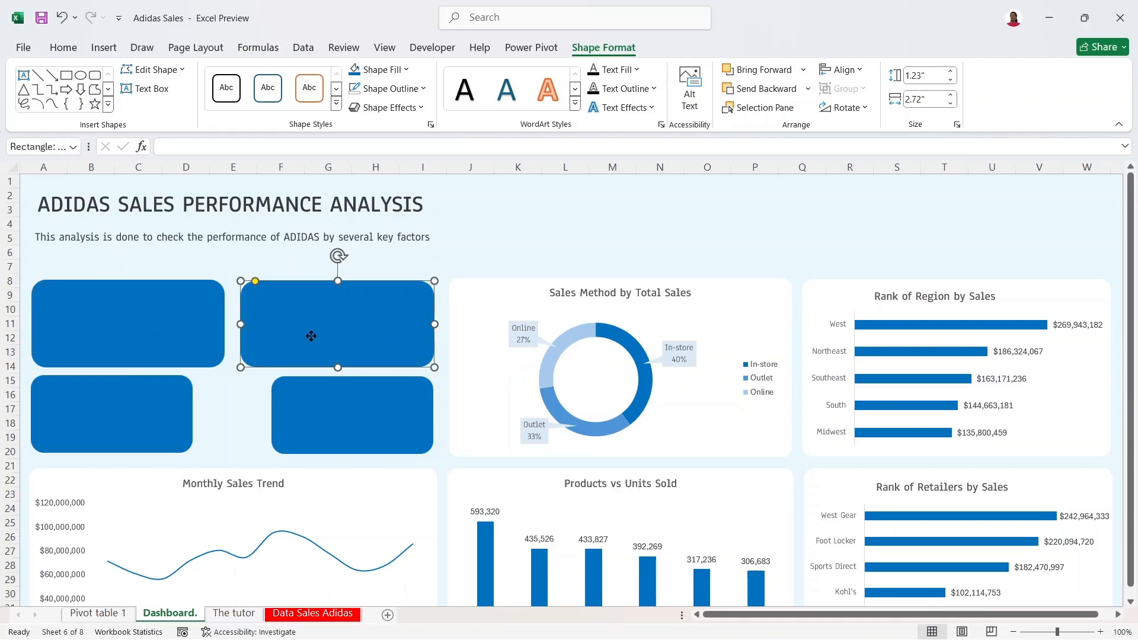
left_click(951, 71)
left_click(951, 80)
left_click(951, 80)
left_click(923, 71)
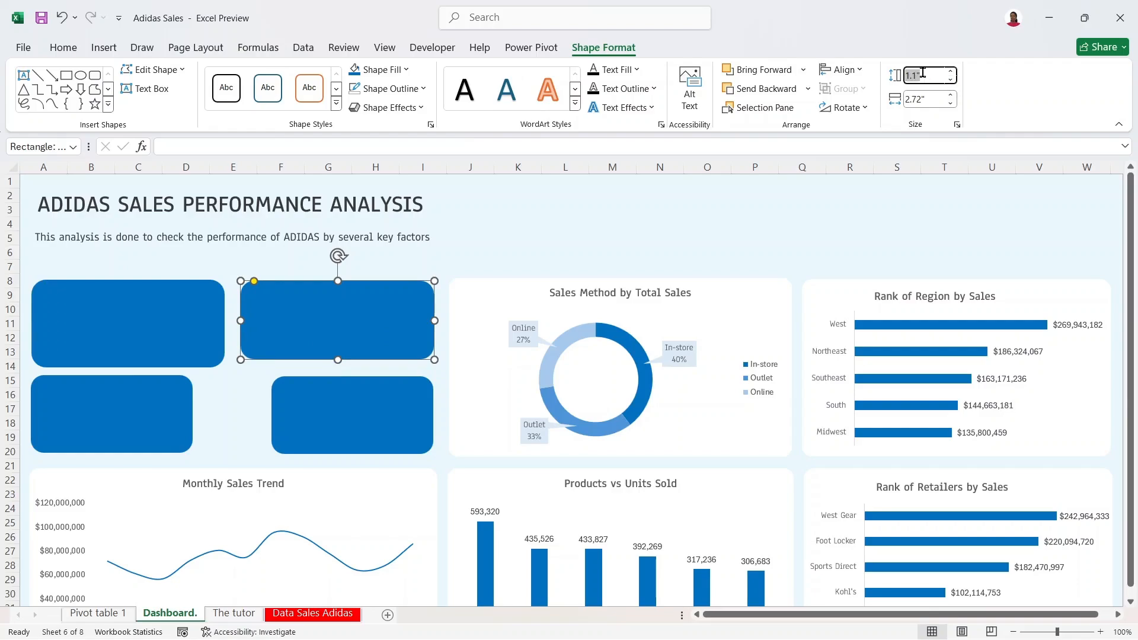
type("1.23")
key("Return")
Step: Resize the lower-left card to 1.23" tall and 2.72" wide
left_click(182, 337)
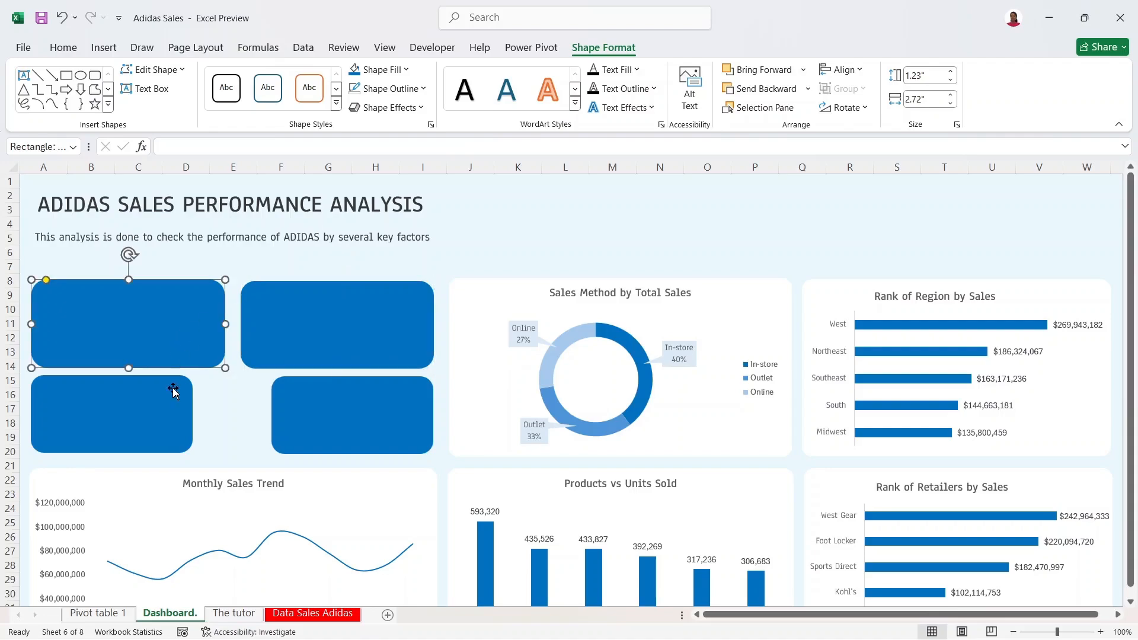
left_click(173, 410)
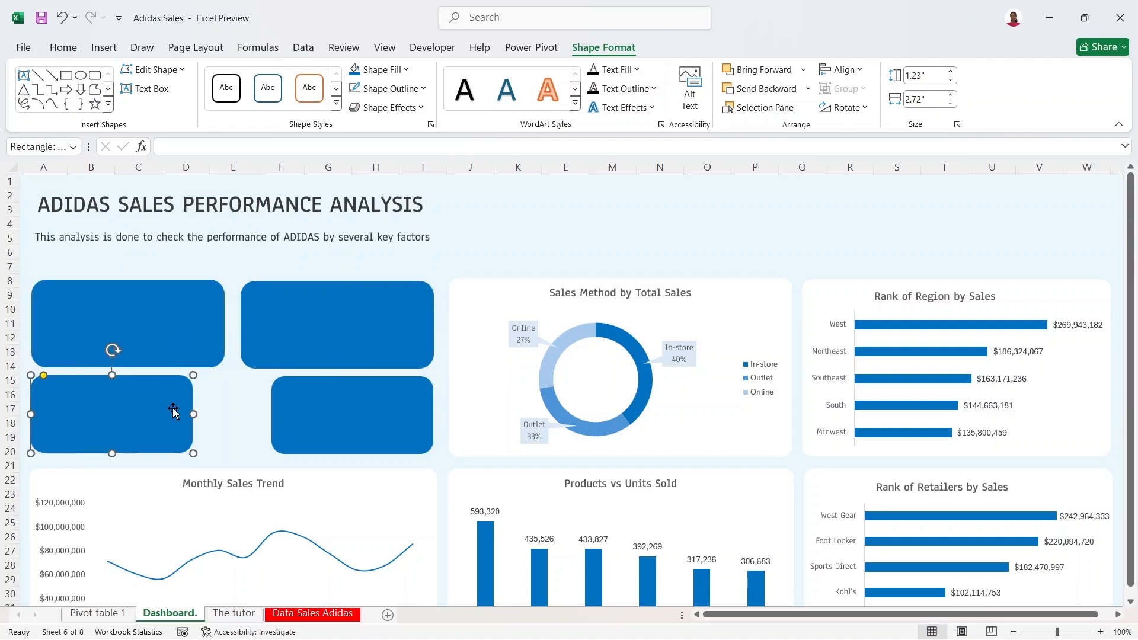
left_click(933, 82)
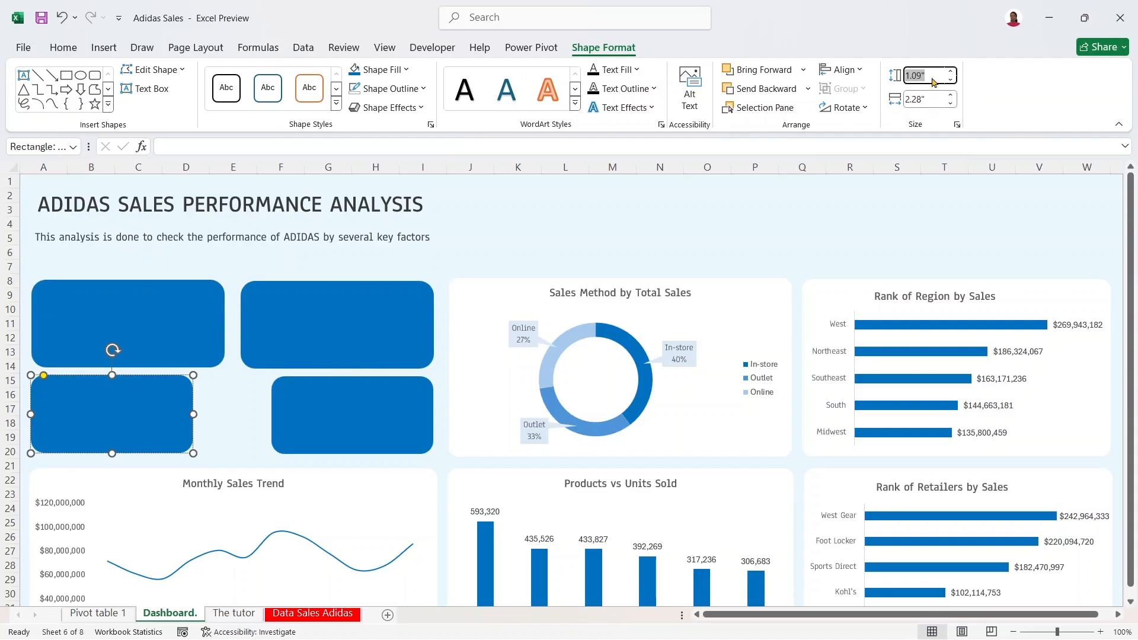
type("1.23")
key("Tab")
type("2")
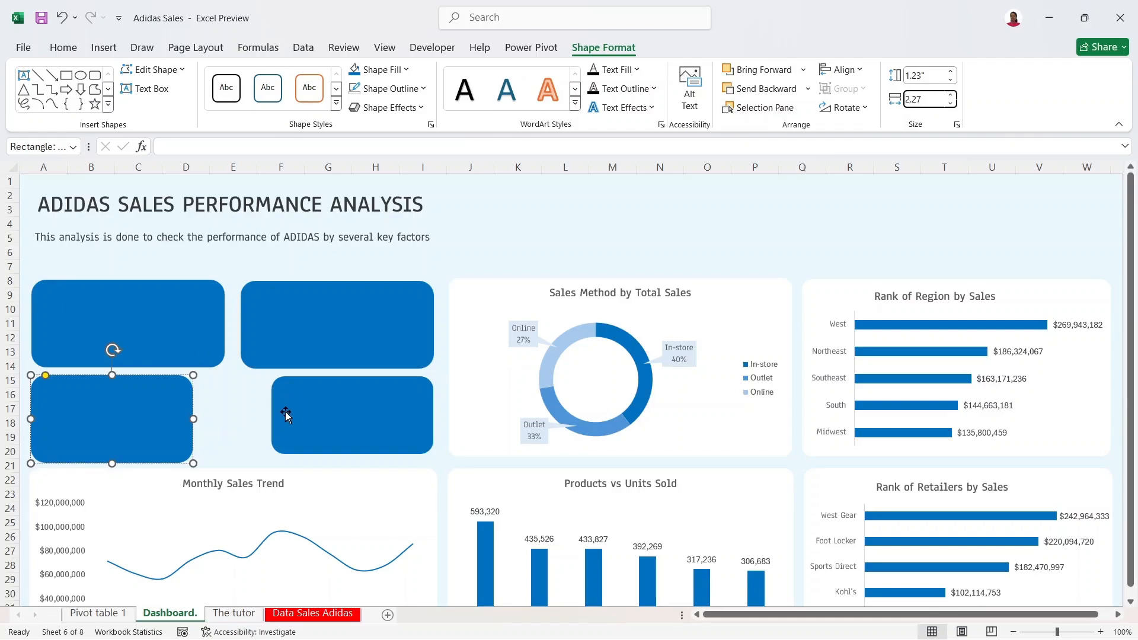
left_click(304, 415)
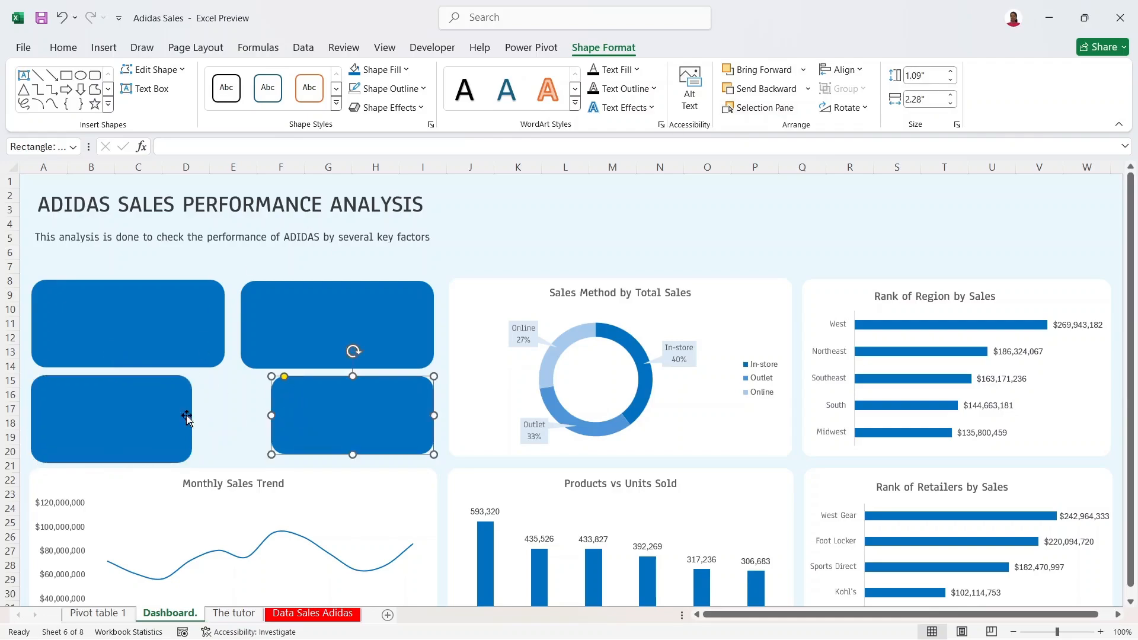
left_click(109, 415)
left_click(164, 323)
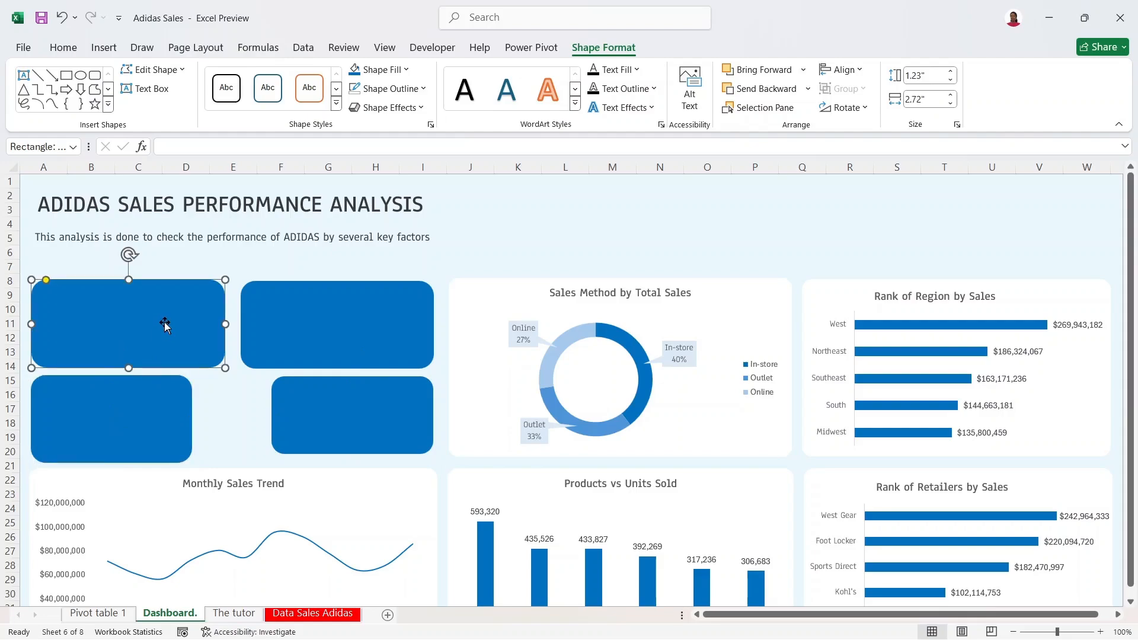
left_click(160, 376)
left_click(940, 102)
type("2")
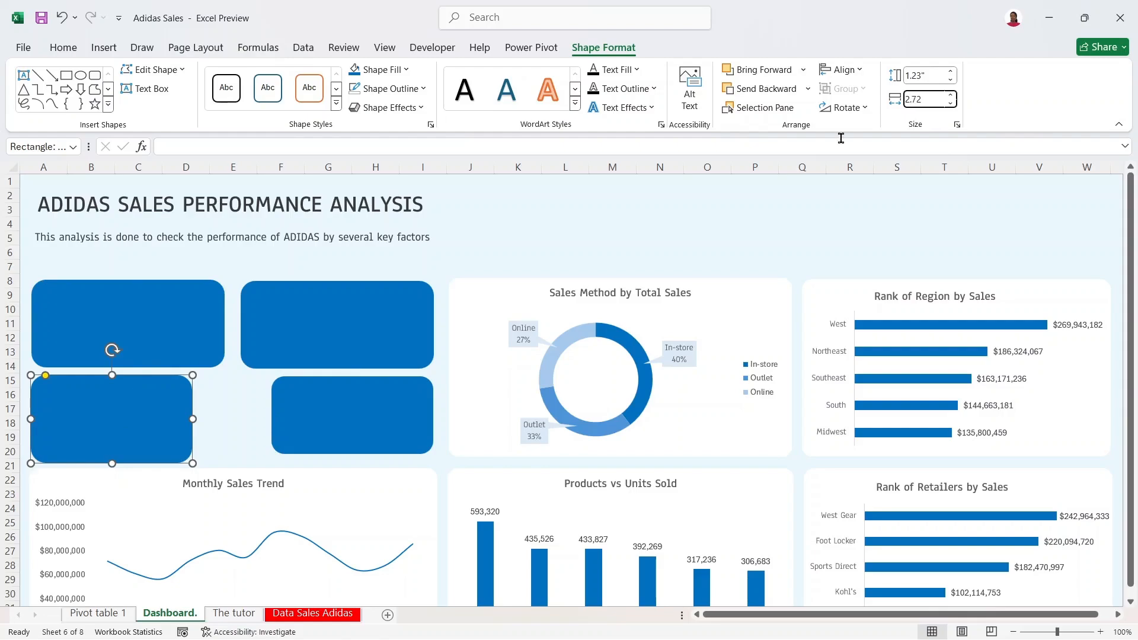
Step: Resize the lower-right card to 1.23" tall and 2.72" wide
left_click(388, 436)
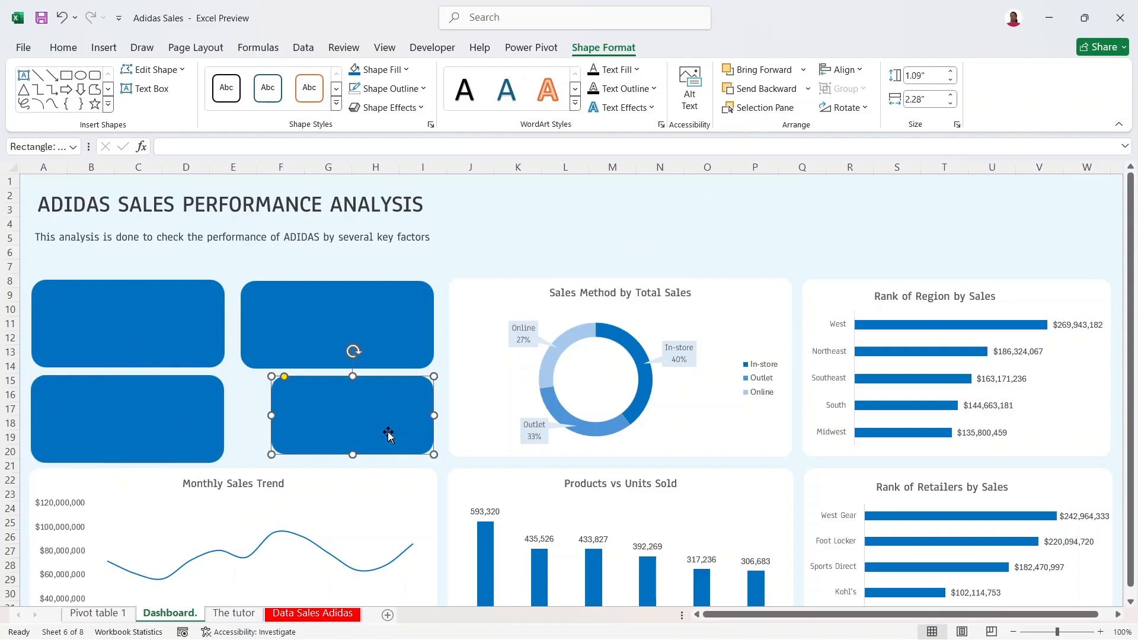
left_click(922, 71)
type("1.23")
left_click(941, 98)
type("2")
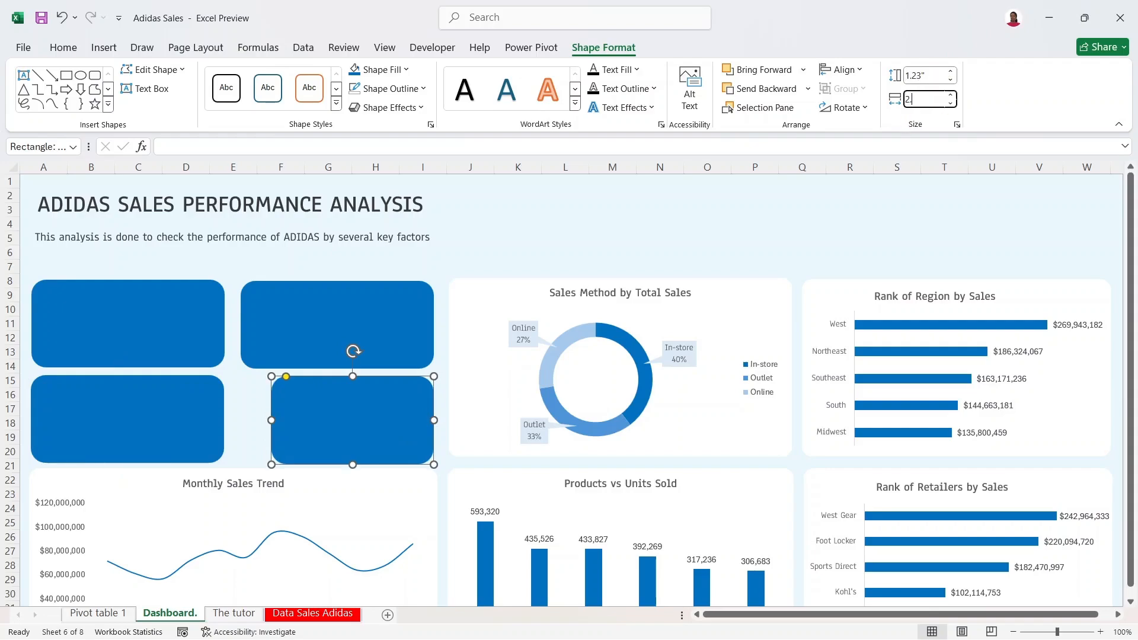
type(".72")
key("Return")
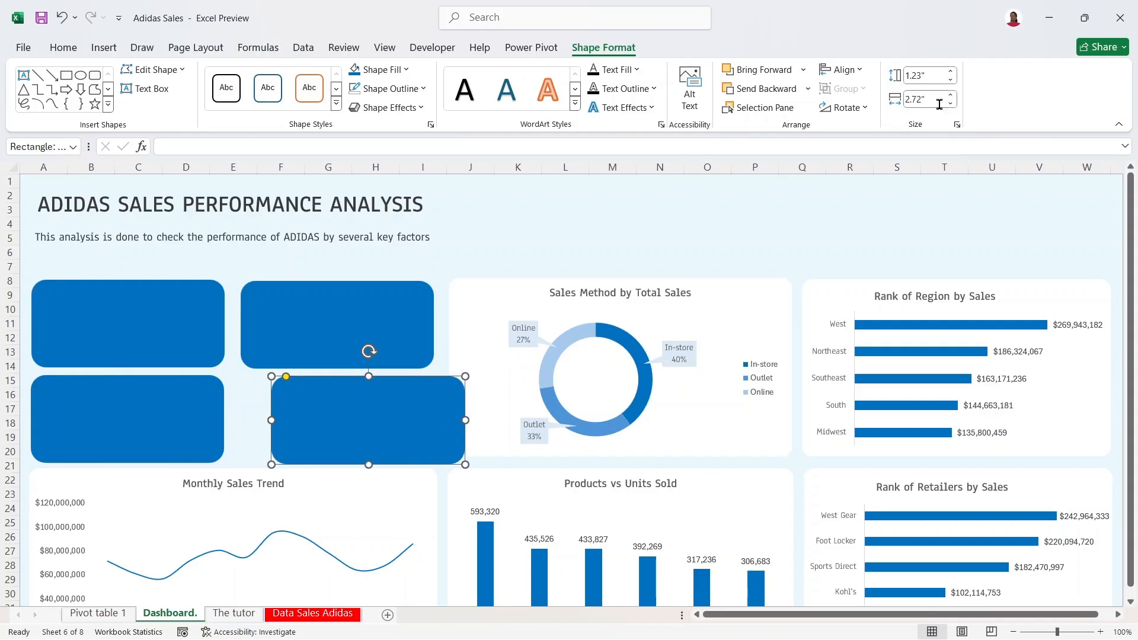
Step: Line the lower-right card up beneath the upper-right card
left_click_drag(349, 417, 321, 412)
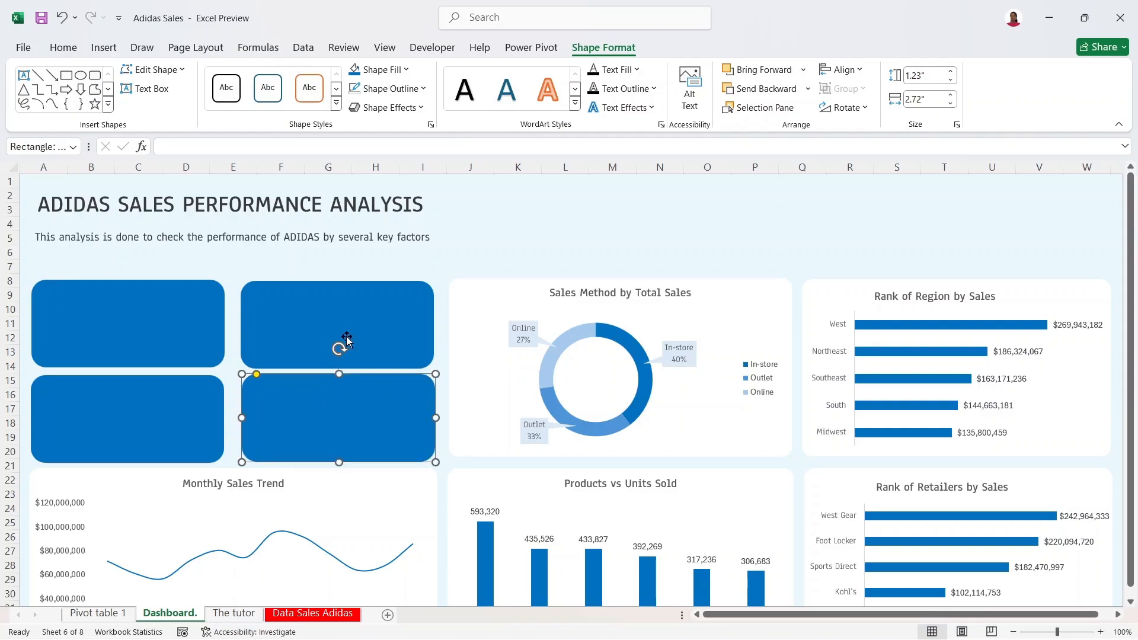
left_click(347, 331)
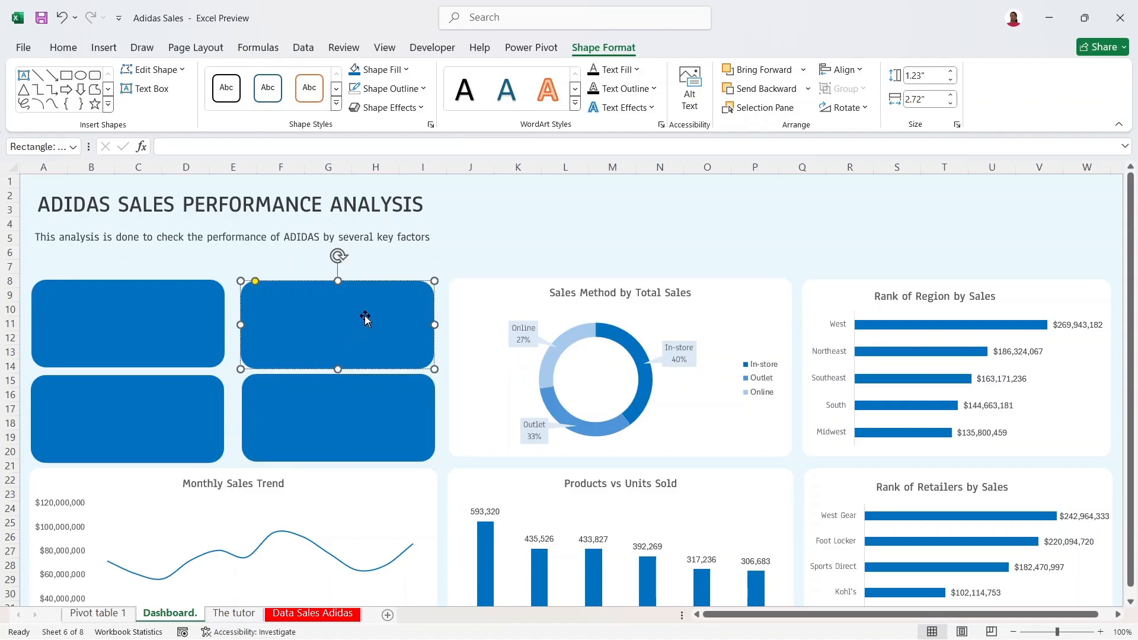
left_click_drag(365, 316, 368, 312)
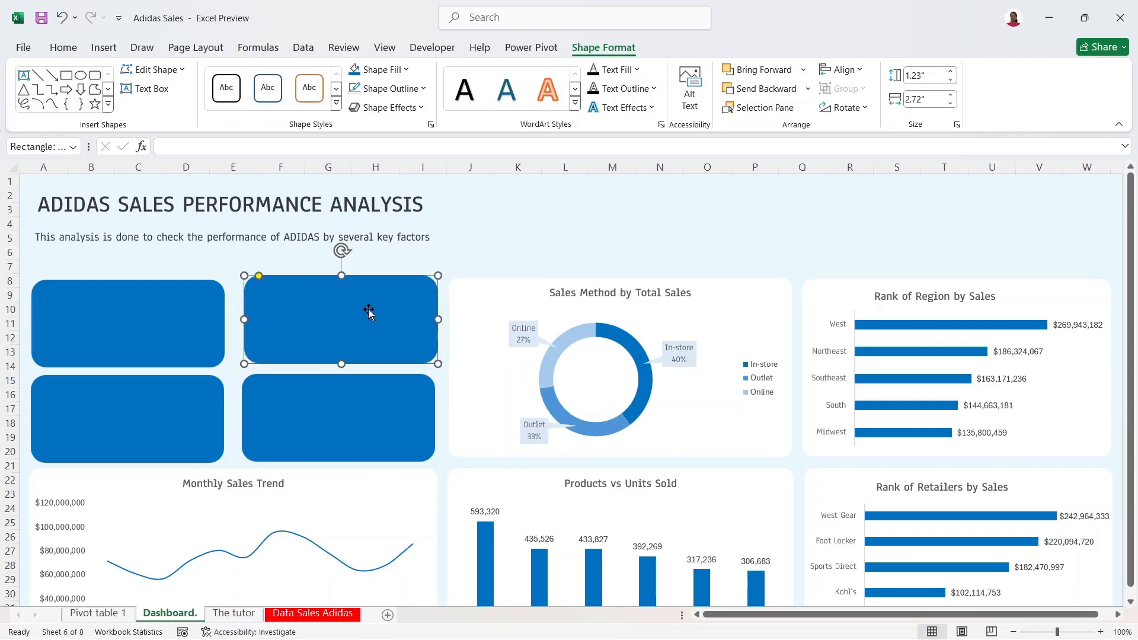
left_click(372, 400)
left_click_drag(373, 398, 375, 393)
Step: Nudge the left cards into line and shift both right cards slightly left to even the gaps
left_click(208, 399)
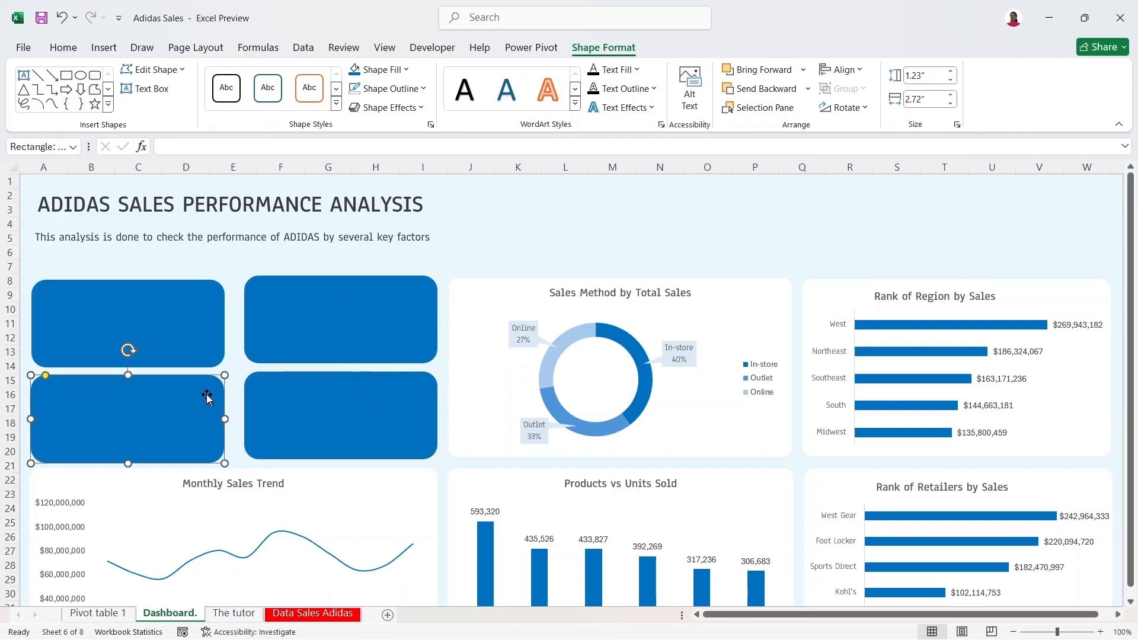
left_click(174, 324)
left_click_drag(174, 325, 172, 324)
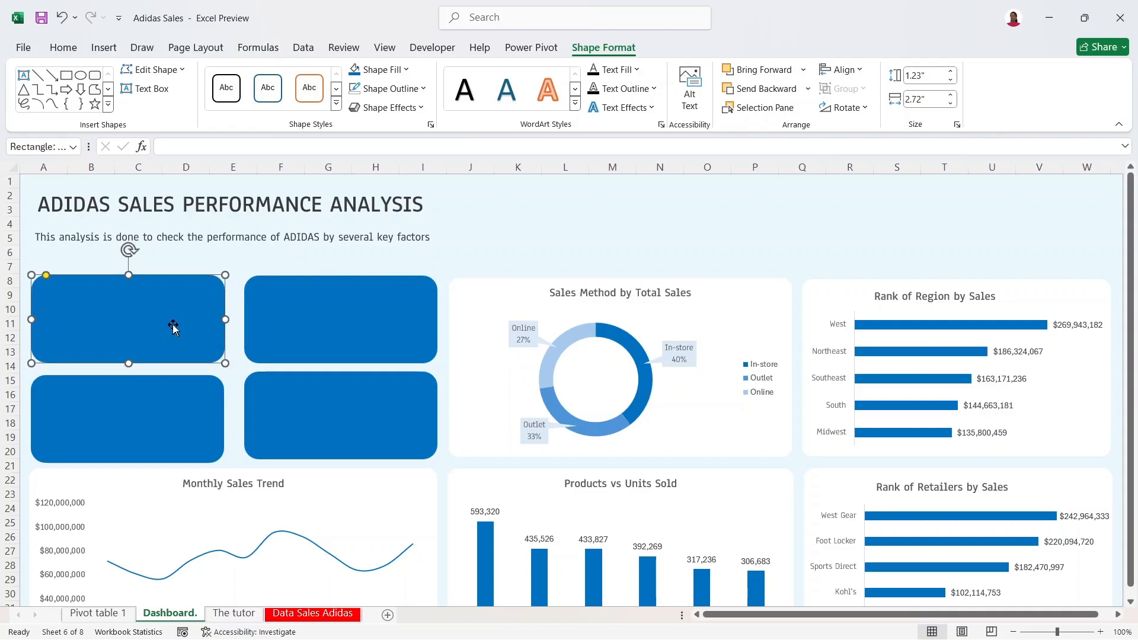
left_click(151, 400)
left_click_drag(151, 398, 154, 393)
left_click(329, 393)
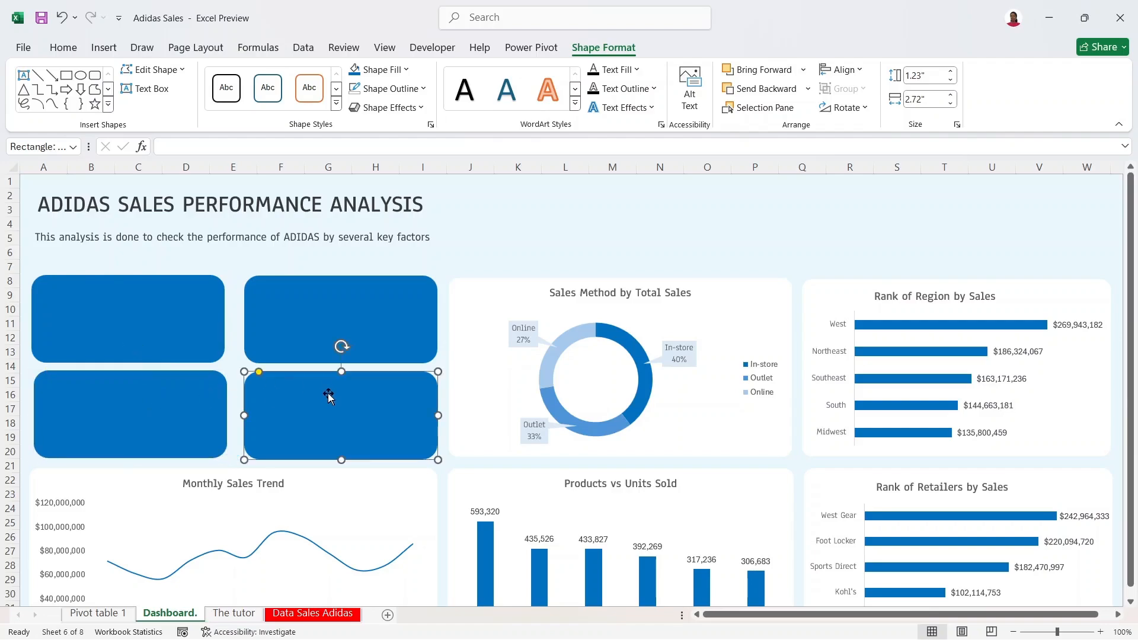
left_click_drag(326, 401, 323, 407)
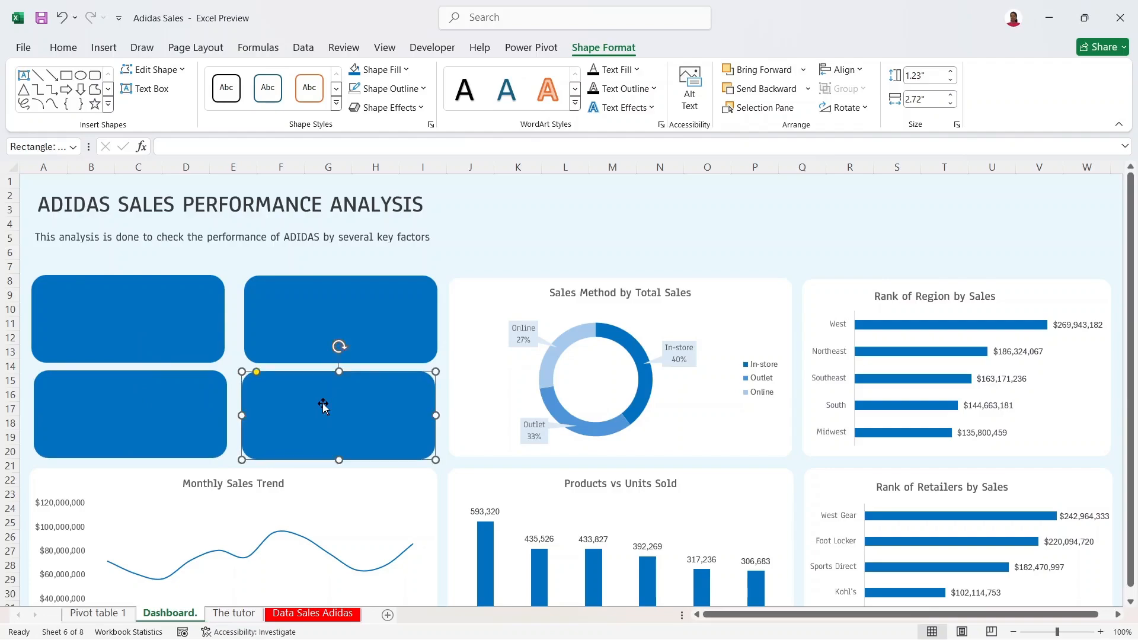
left_click(360, 311)
left_click_drag(359, 312, 355, 309)
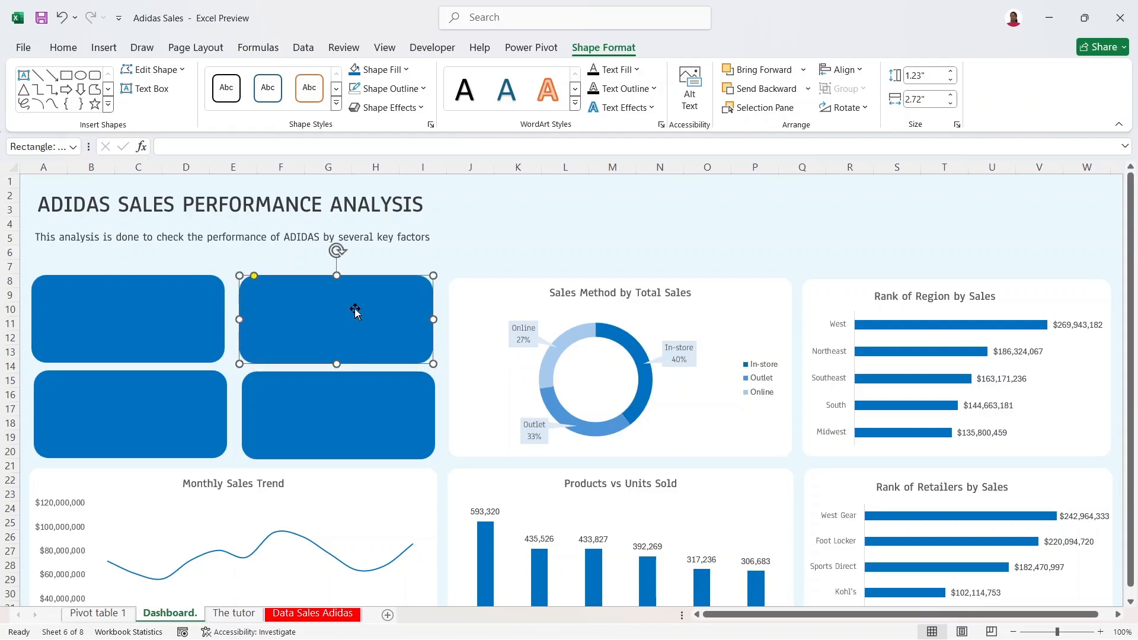
left_click(557, 237)
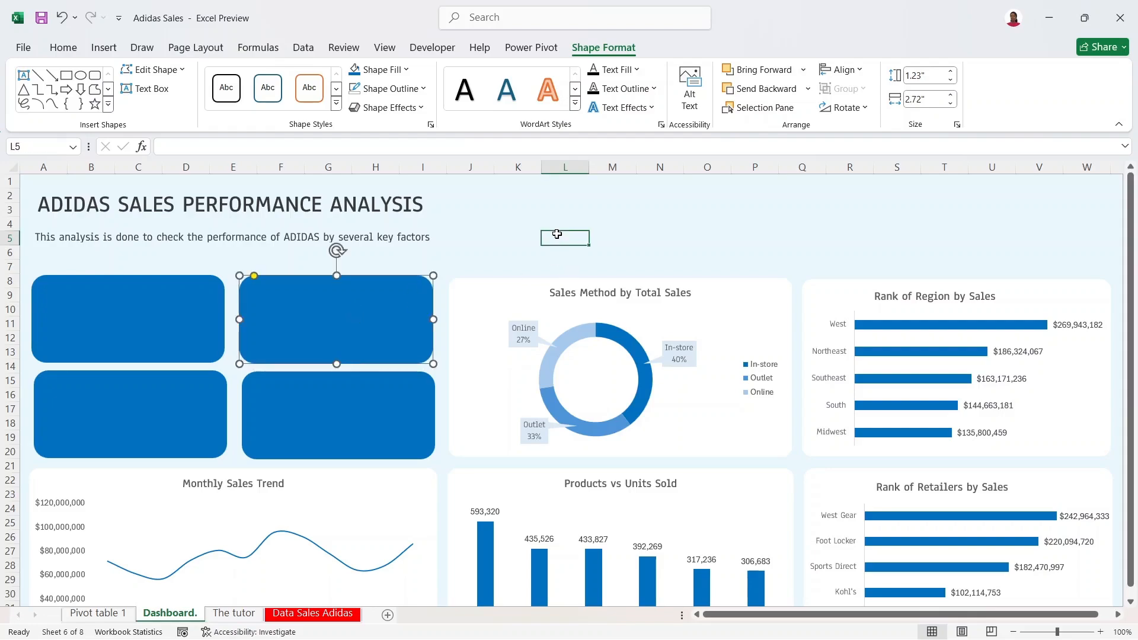
Step: Move the dashboard subtitle and title text boxes slightly lower
left_click(251, 236)
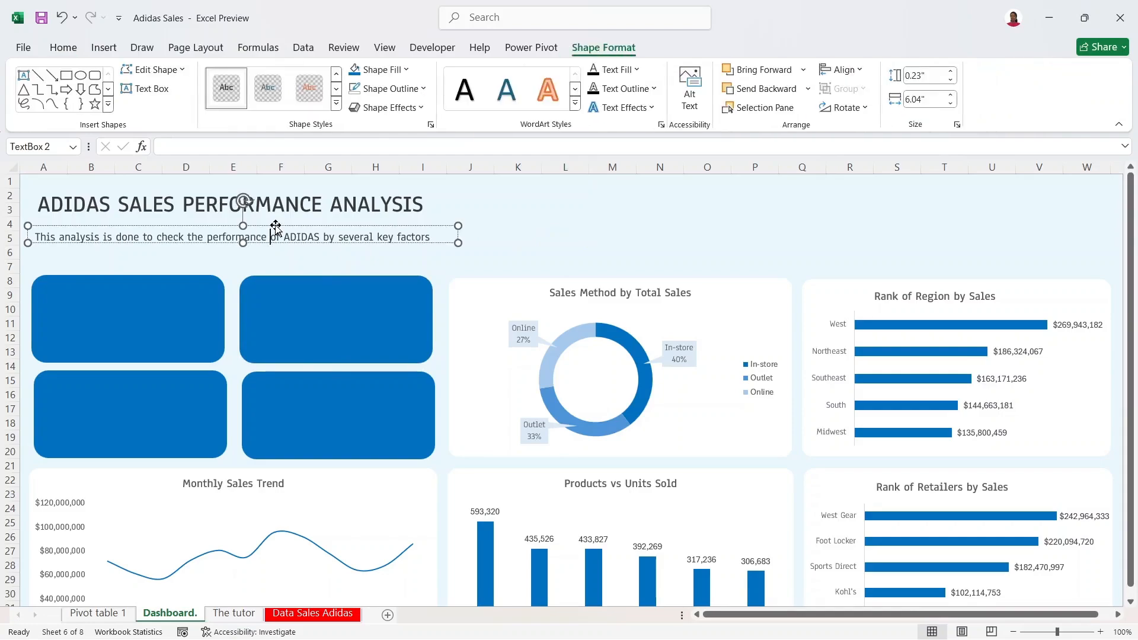
left_click_drag(274, 226, 277, 237)
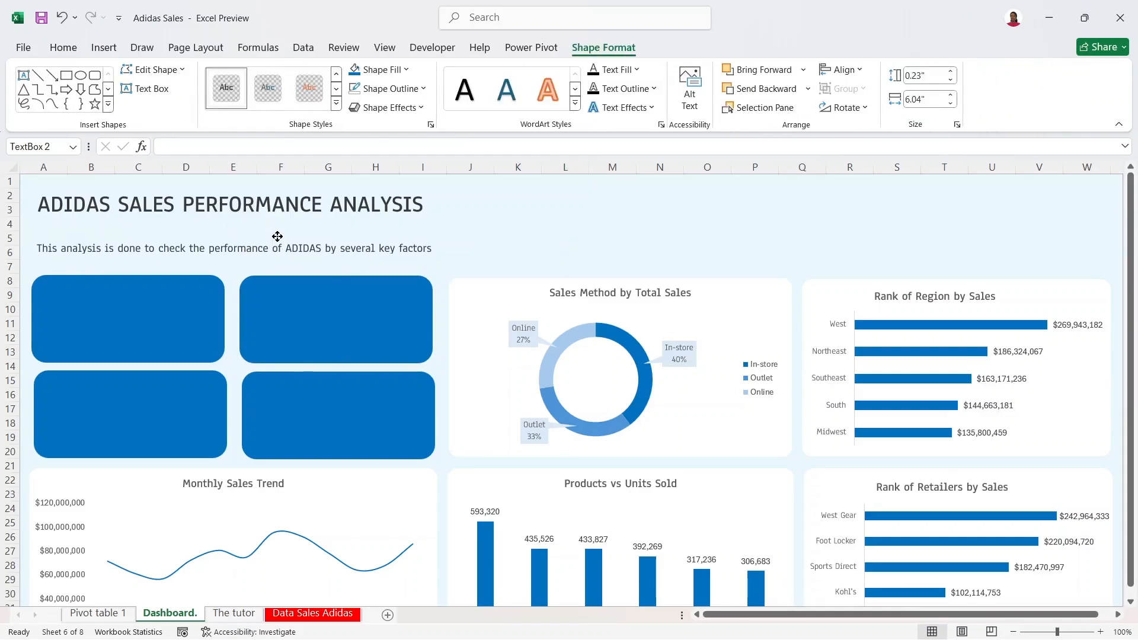
left_click(300, 201)
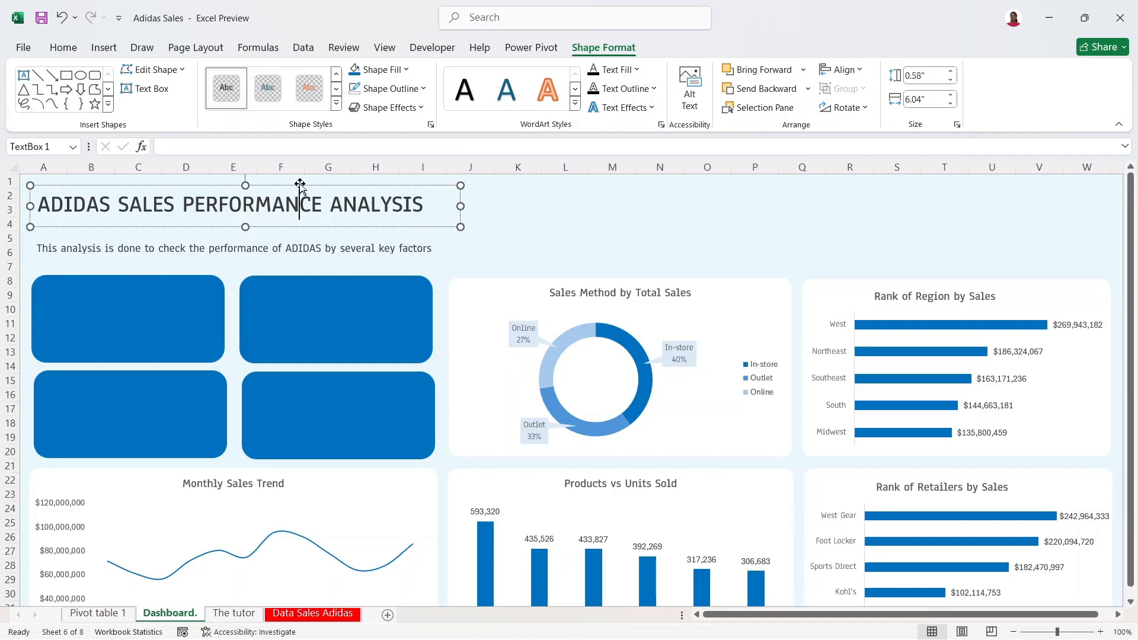
left_click_drag(300, 185, 301, 192)
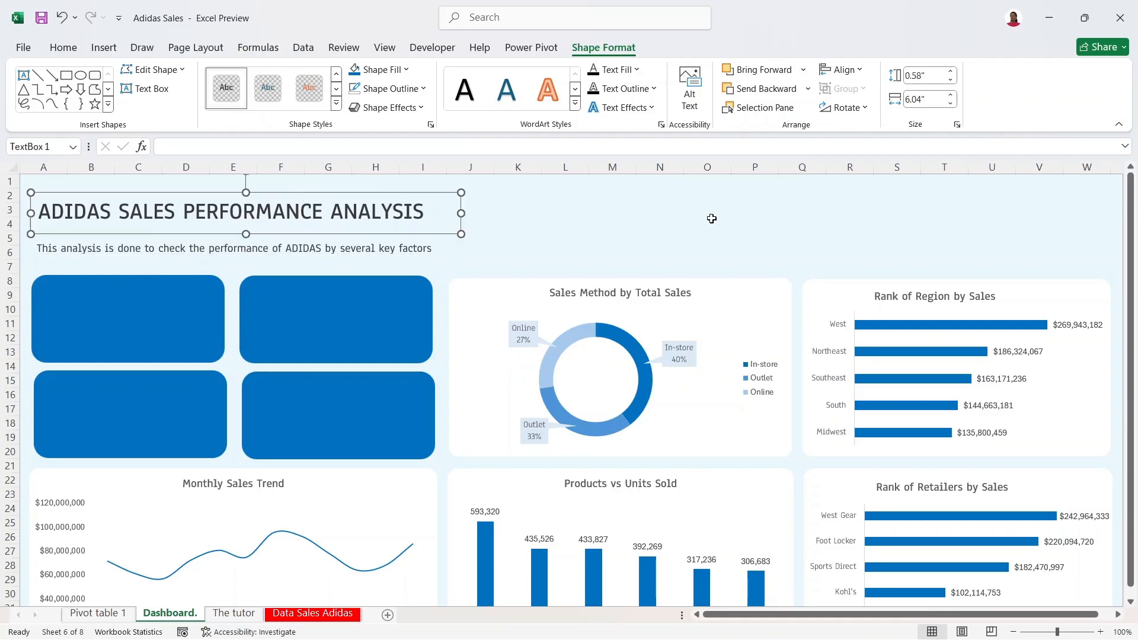
left_click(708, 220)
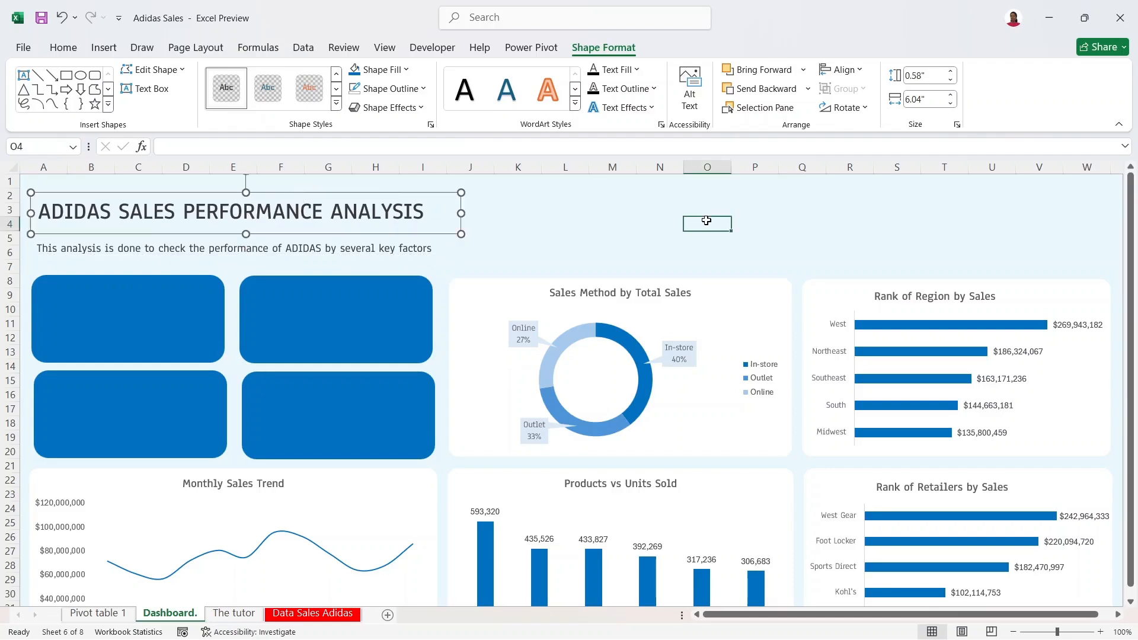
Step: Nudge the upper-right KPI card down to line up with the card below it
left_click(385, 308)
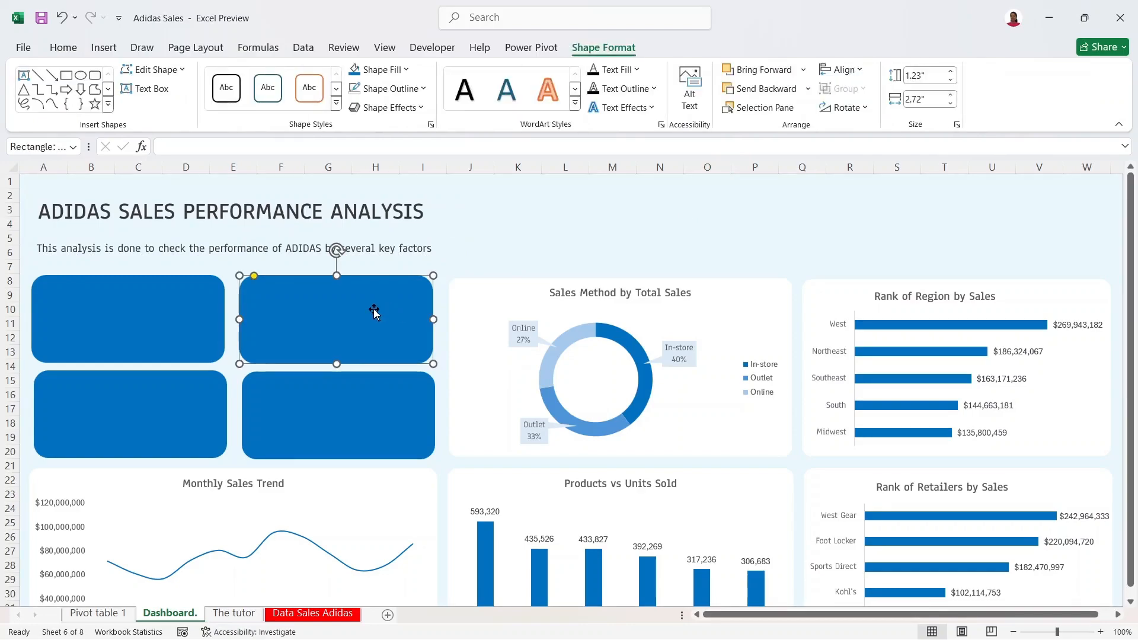
left_click_drag(375, 308, 377, 310)
left_click(819, 181)
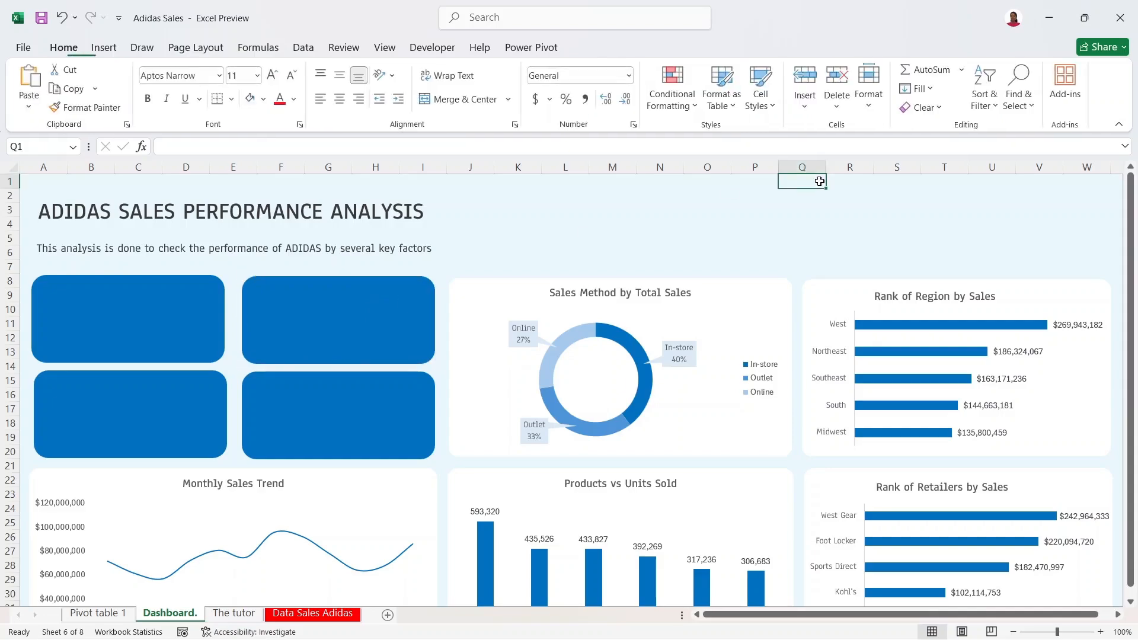
left_click(743, 294)
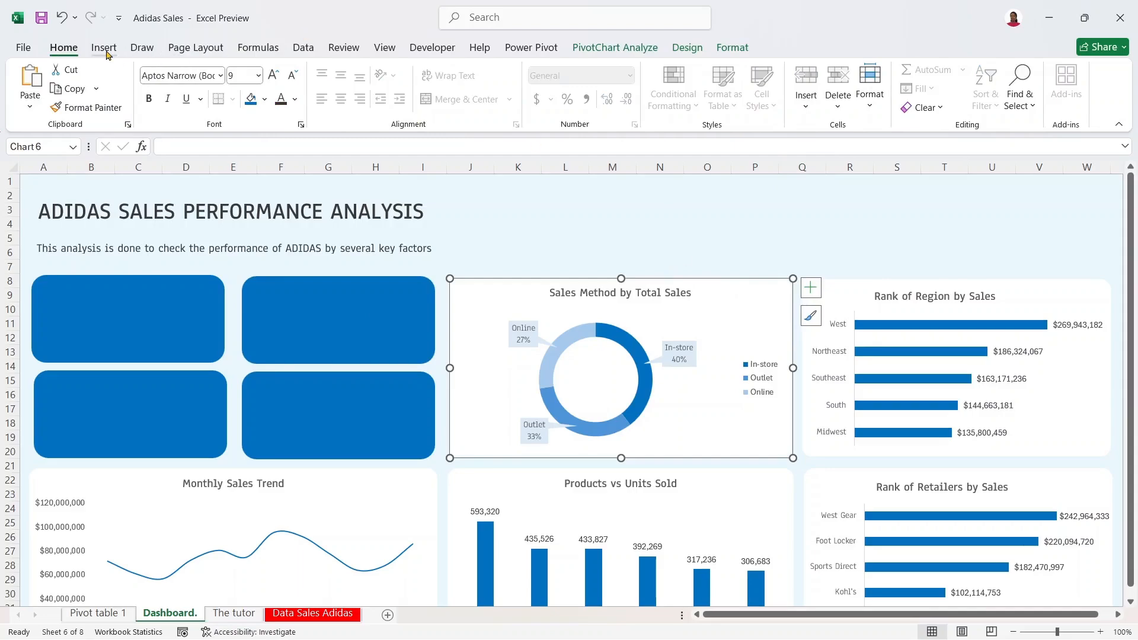
Step: Insert a timeline for the Monthly Sales Trend chart, bringing up the Invoice Date choice
left_click(374, 474)
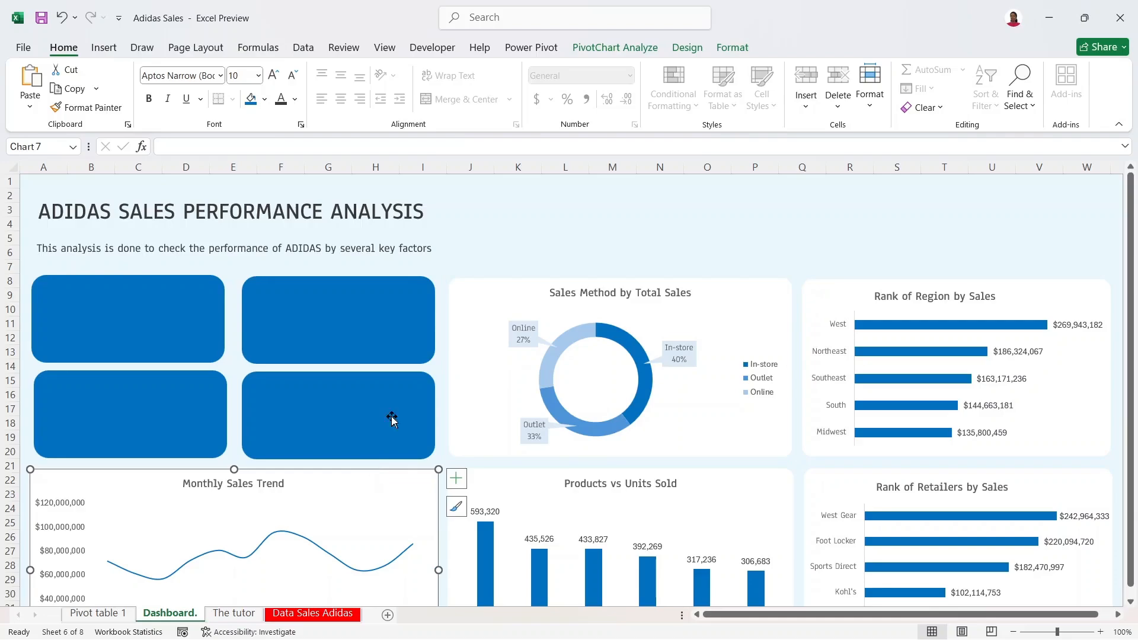
left_click(99, 48)
left_click(748, 83)
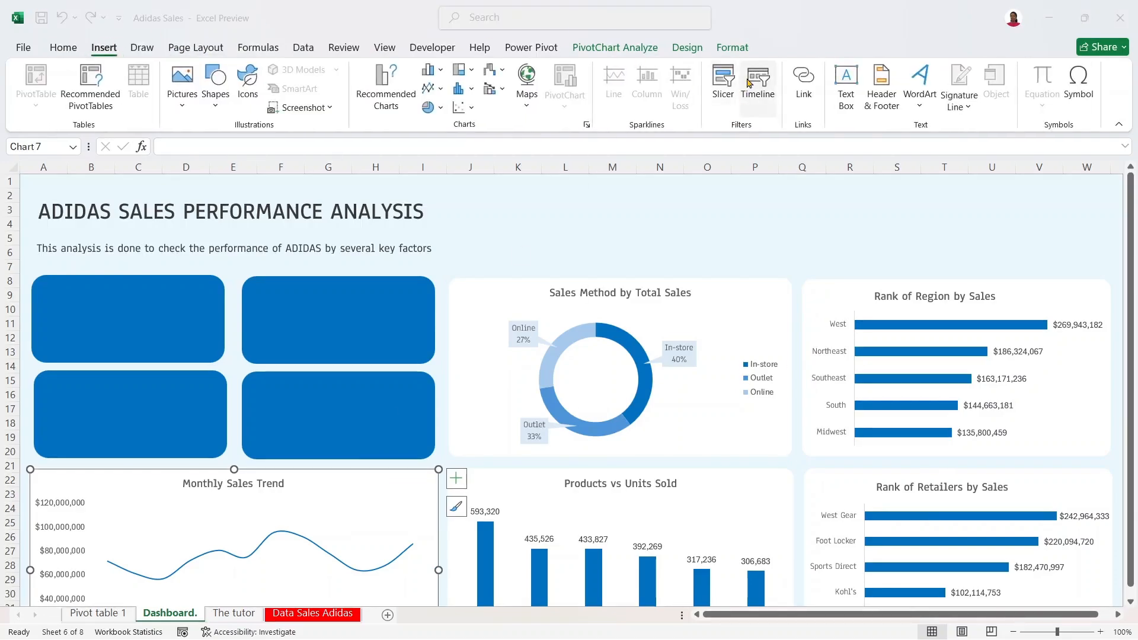
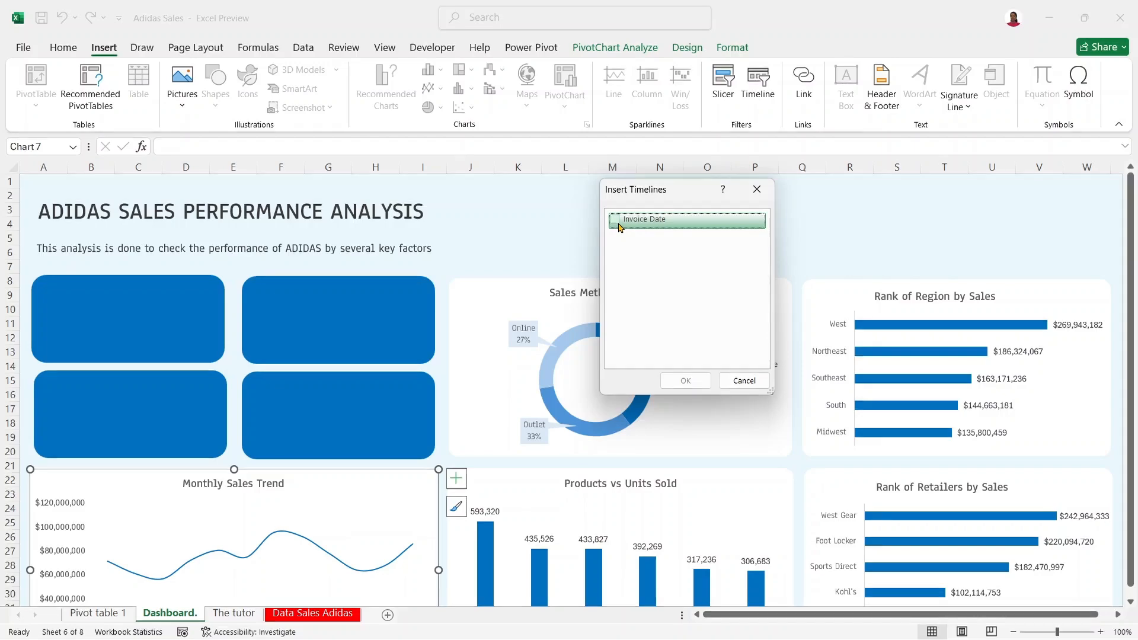
Step: Insert an Invoice Date timeline and move it over the donut chart's upper area
left_click(619, 226)
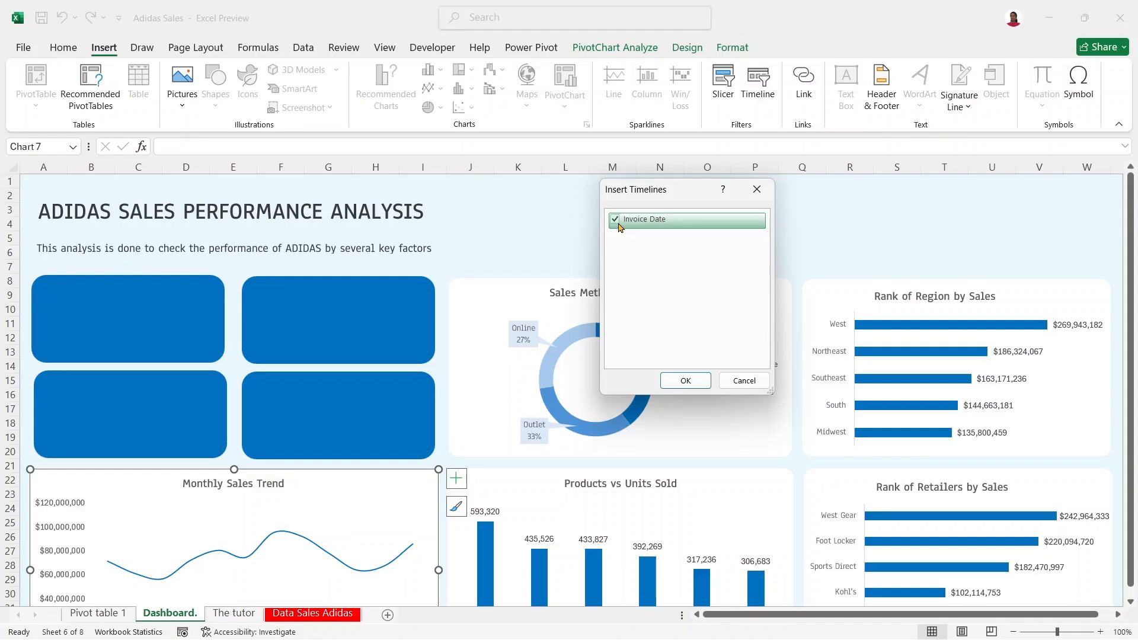
left_click(682, 381)
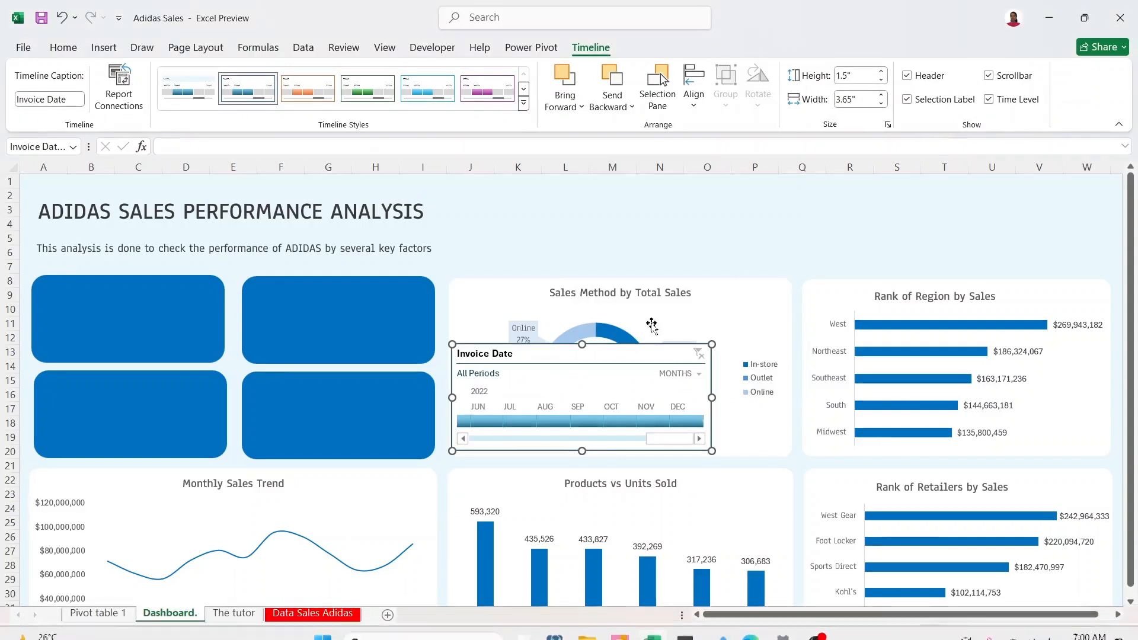
left_click_drag(615, 354, 909, 196)
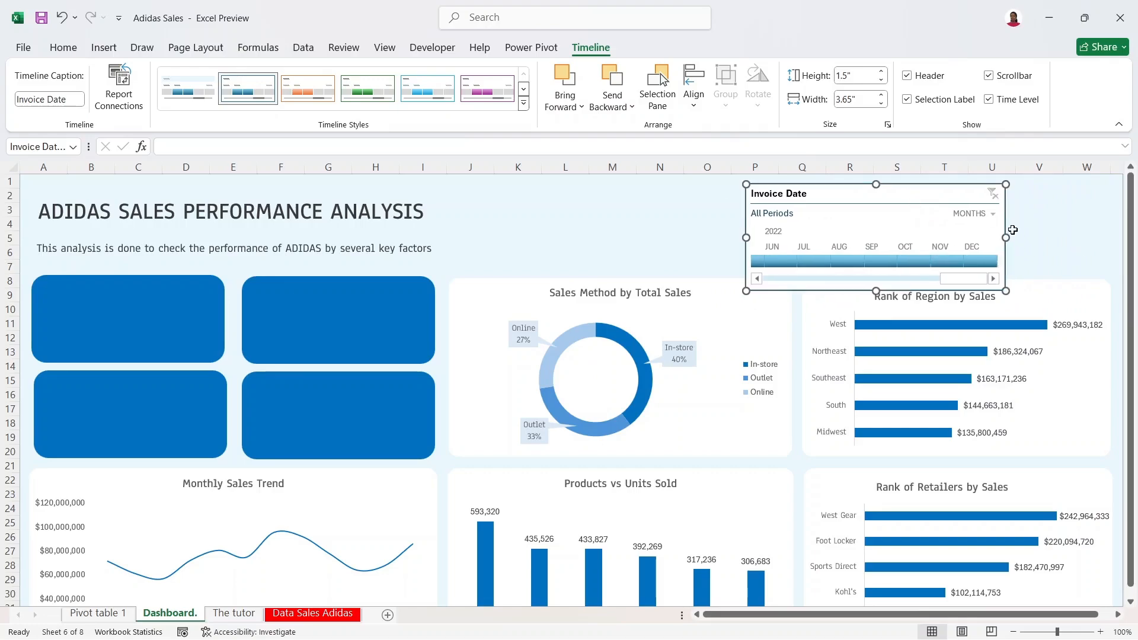
Step: Switch the timeline to YEARS, shrink it, and move it to the dashboard's top right
left_click(986, 216)
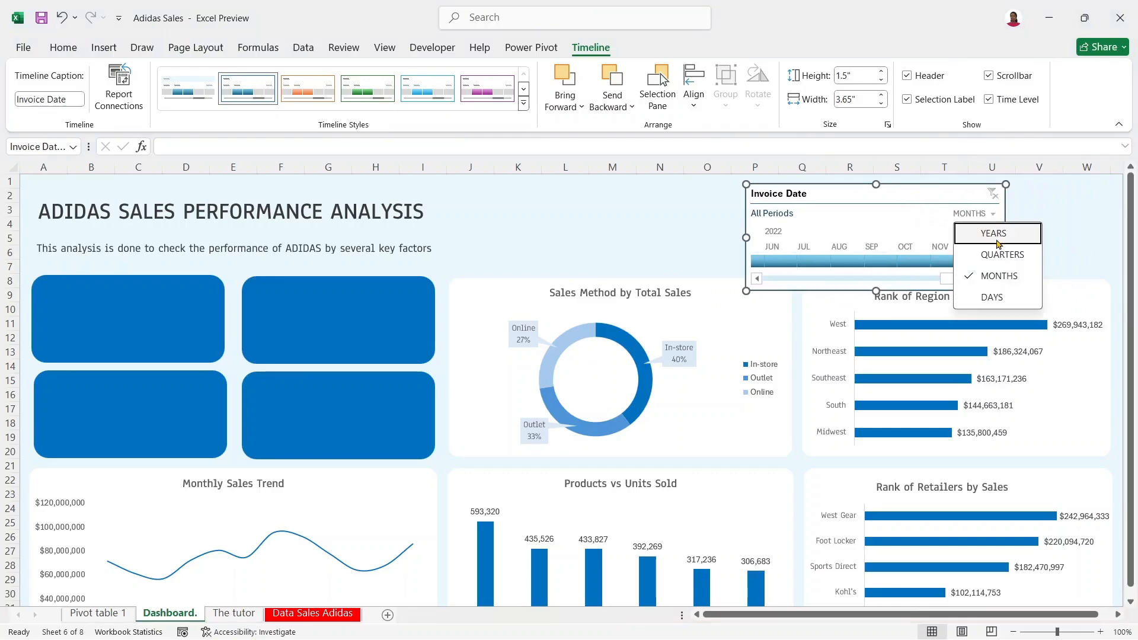
left_click(998, 243)
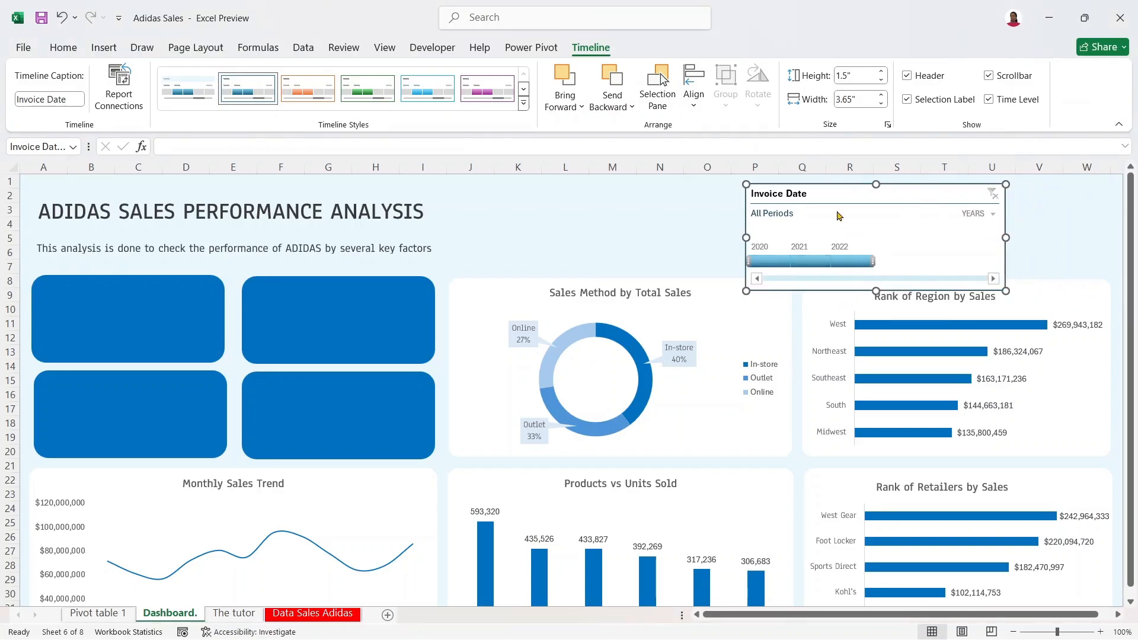
left_click_drag(745, 185, 804, 196)
left_click_drag(868, 210, 955, 189)
Step: Filter the timeline to 2021, then 2022, settling on 2020, and bring up its shortcut options
left_click(950, 250)
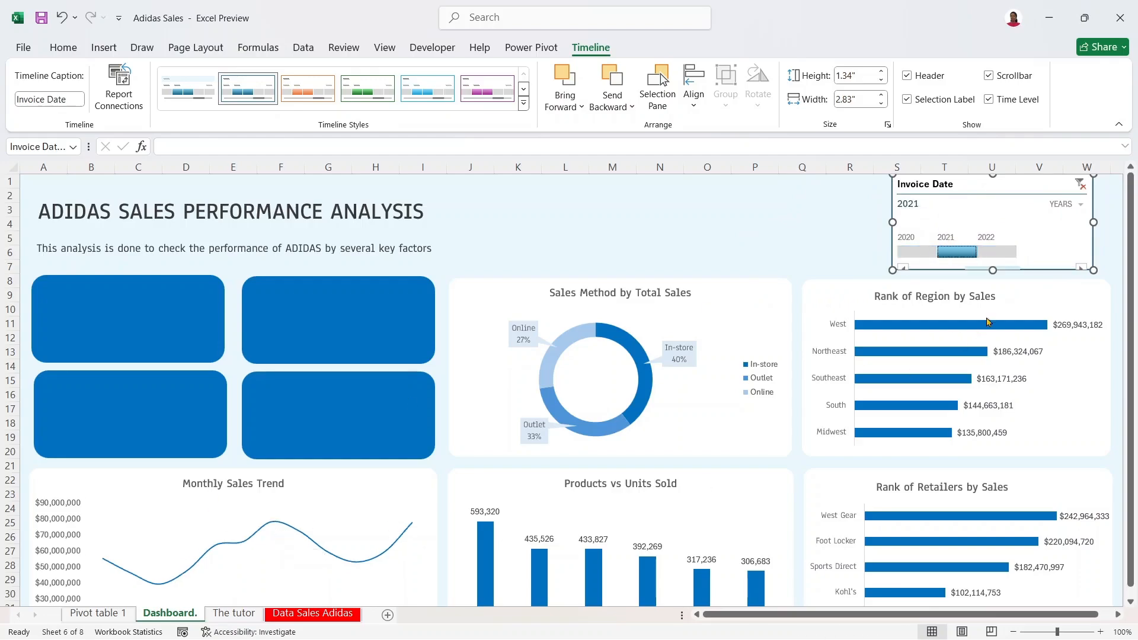
left_click(1009, 254)
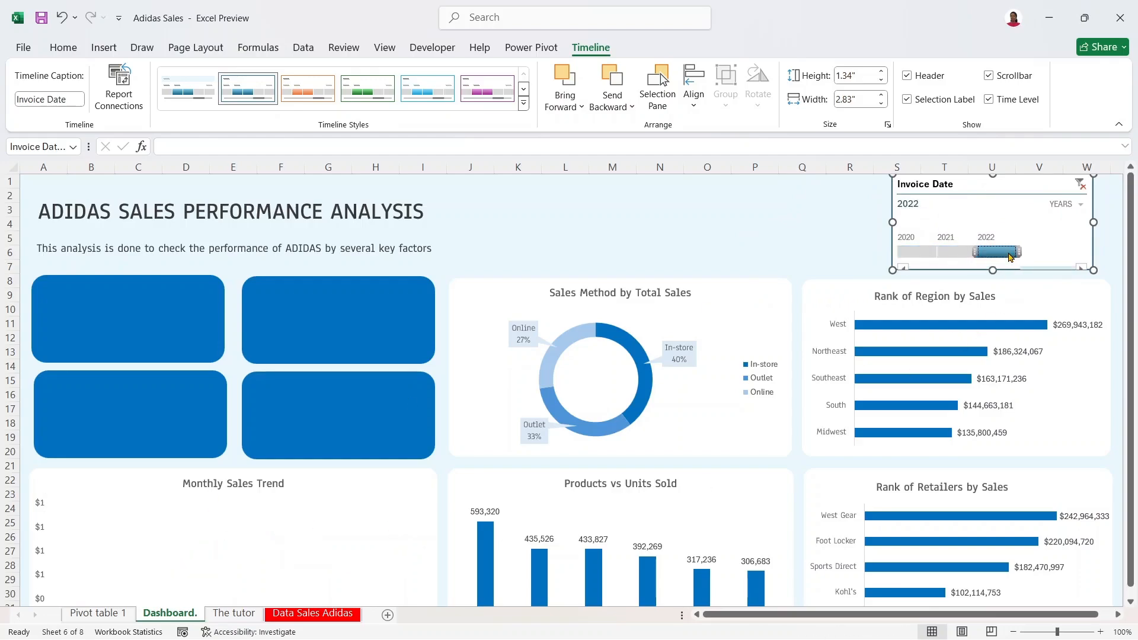
left_click(910, 252)
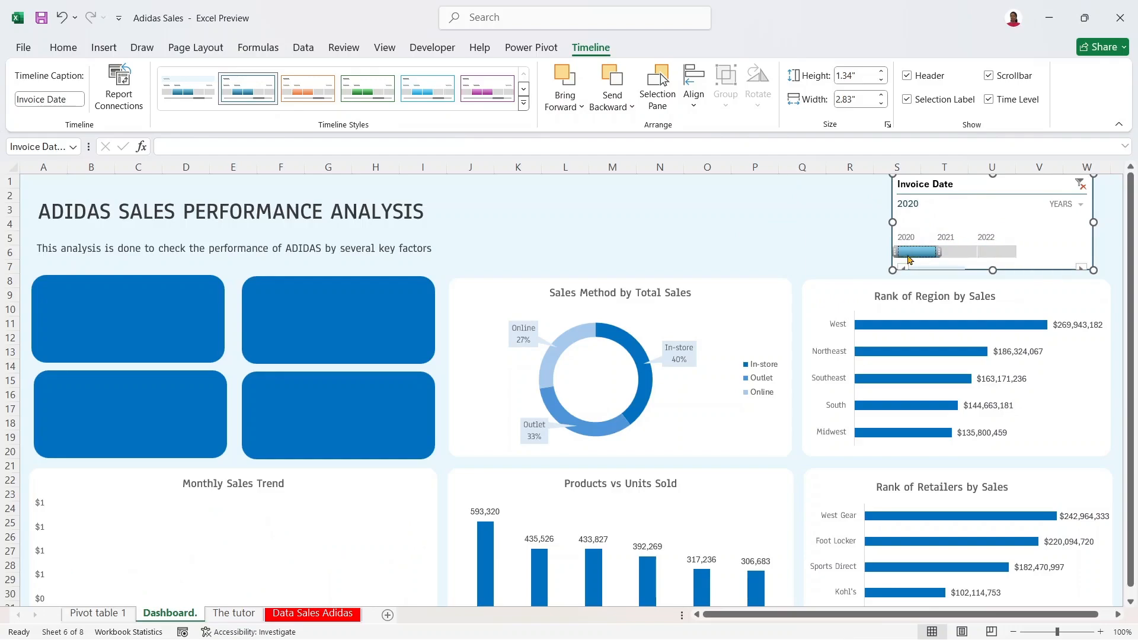
right_click(989, 188)
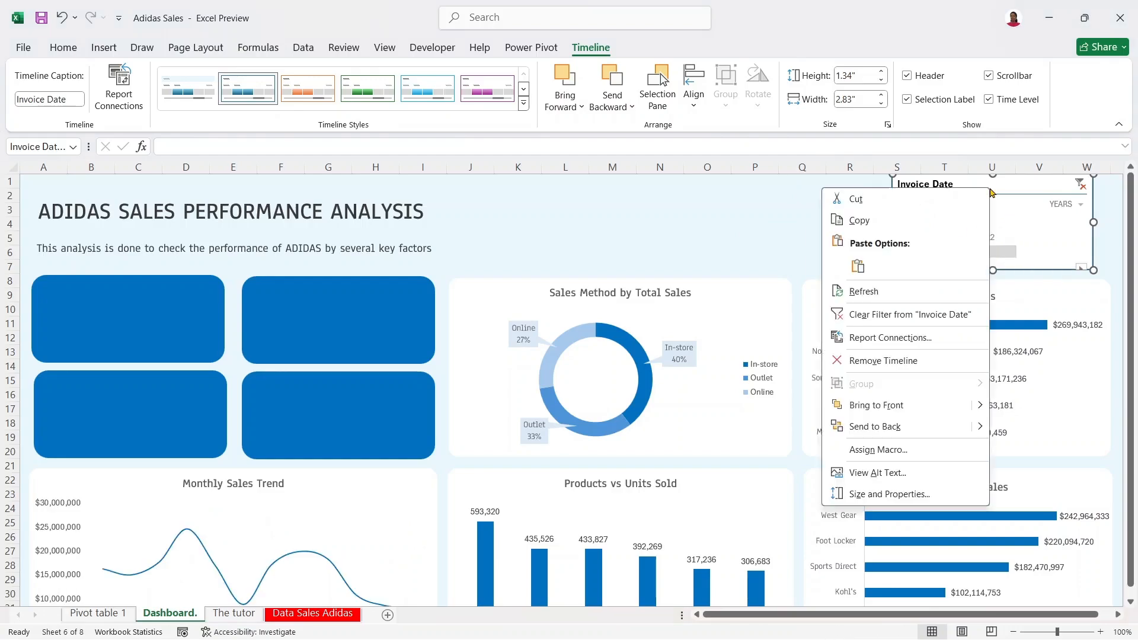
Step: In Report Connections, link the timeline to PivotTable1 through PivotTable6 and confirm
left_click(890, 338)
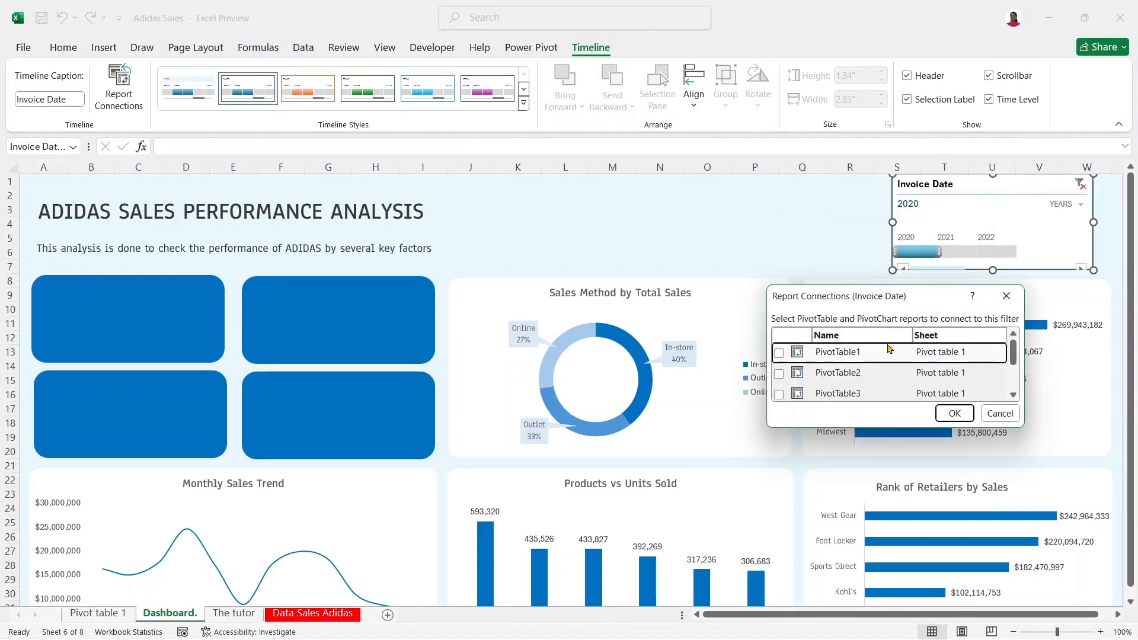
left_click(779, 353)
left_click(778, 374)
left_click(778, 394)
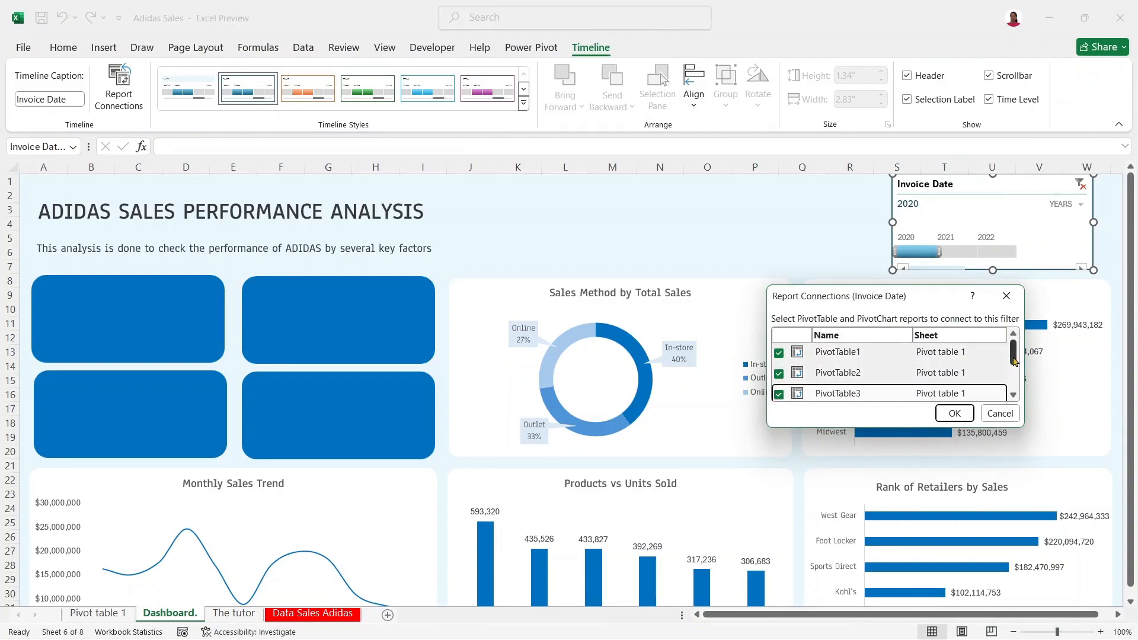
left_click_drag(1014, 361, 1014, 388)
left_click(834, 353)
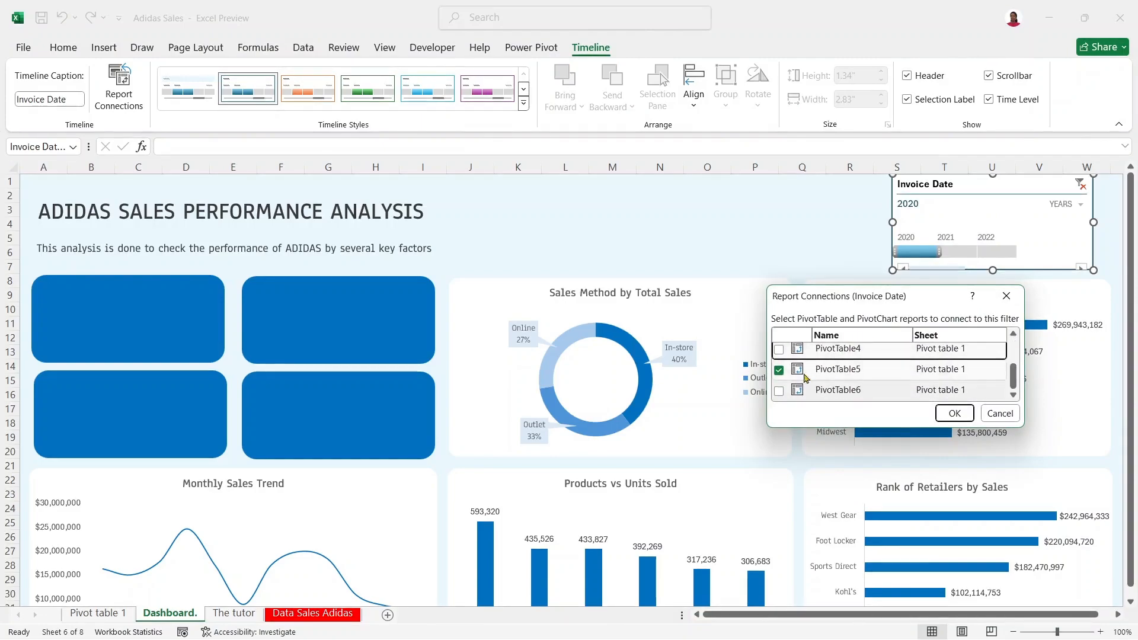
double_click(837, 390)
double_click(841, 354)
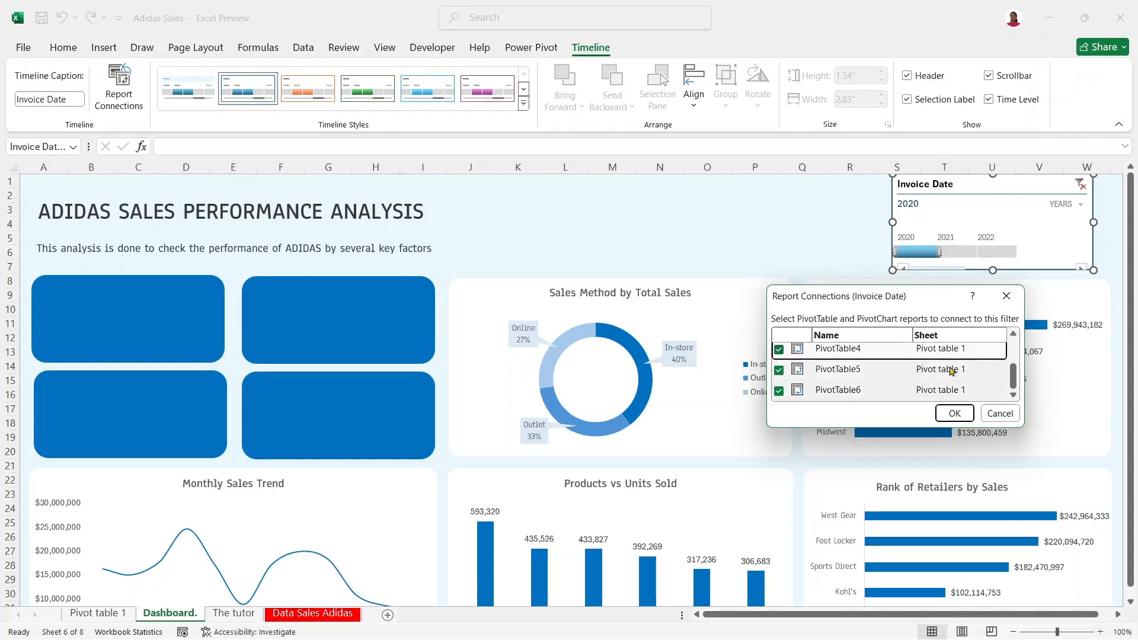
left_click_drag(1013, 374, 1013, 350)
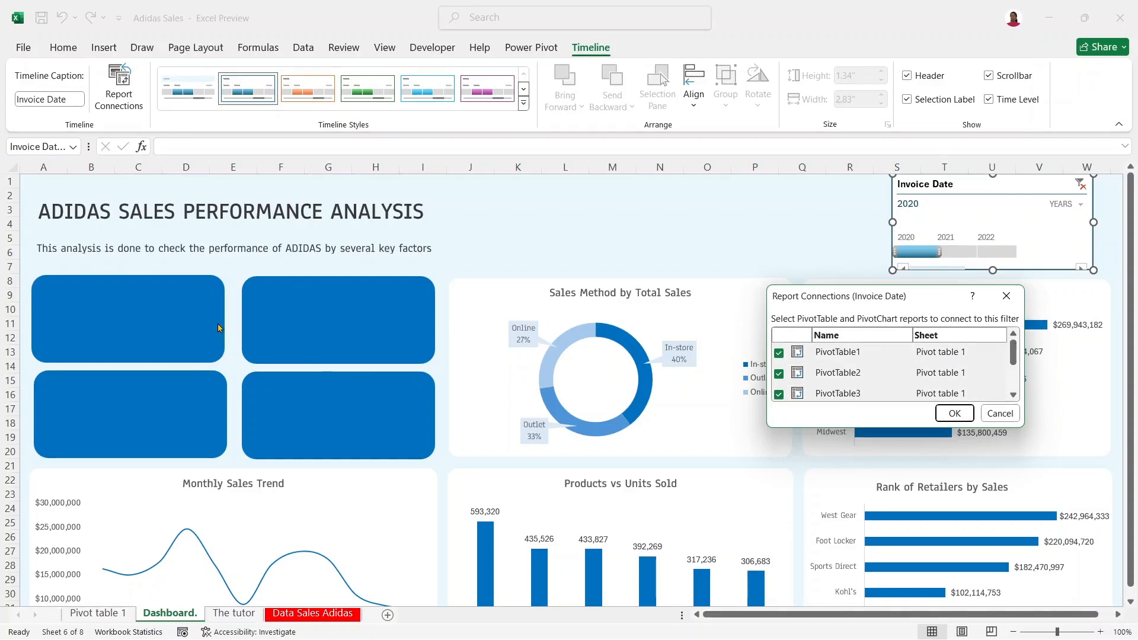
left_click(955, 413)
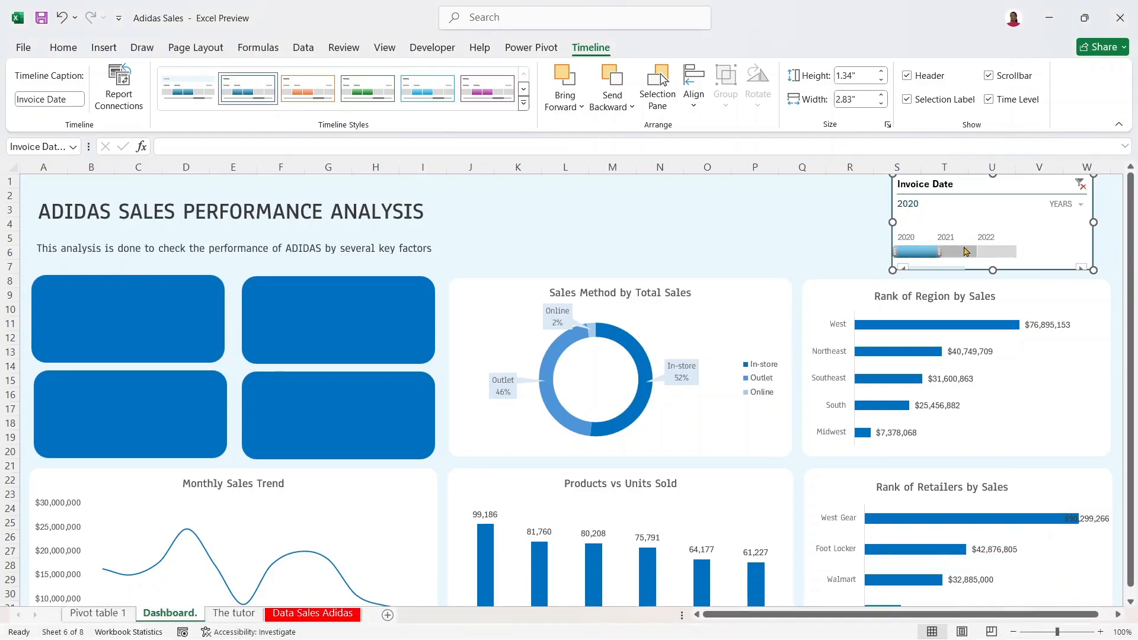
Step: Filter the timeline to 2021 and nudge it slightly left and lower near the top right
left_click(966, 252)
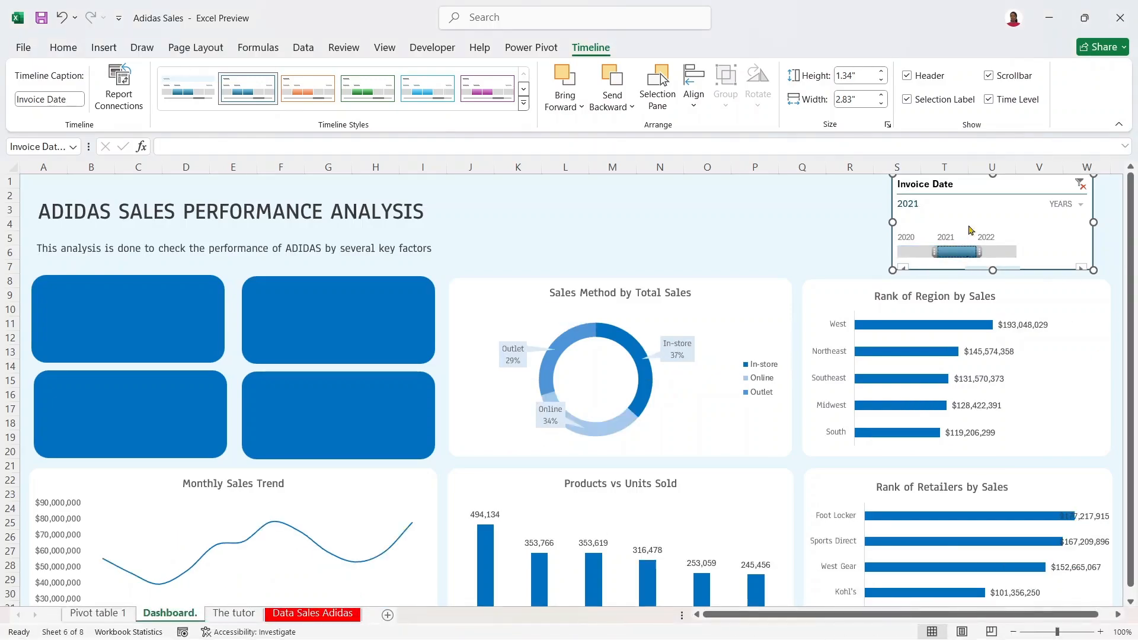
left_click_drag(1032, 187, 985, 185)
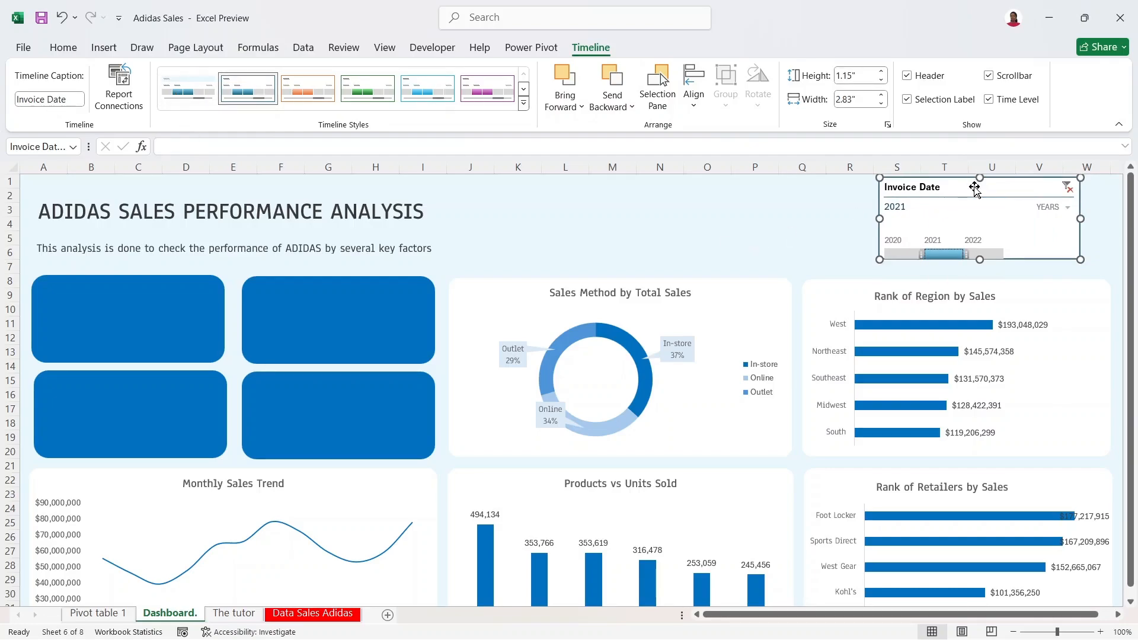
left_click_drag(975, 186, 964, 200)
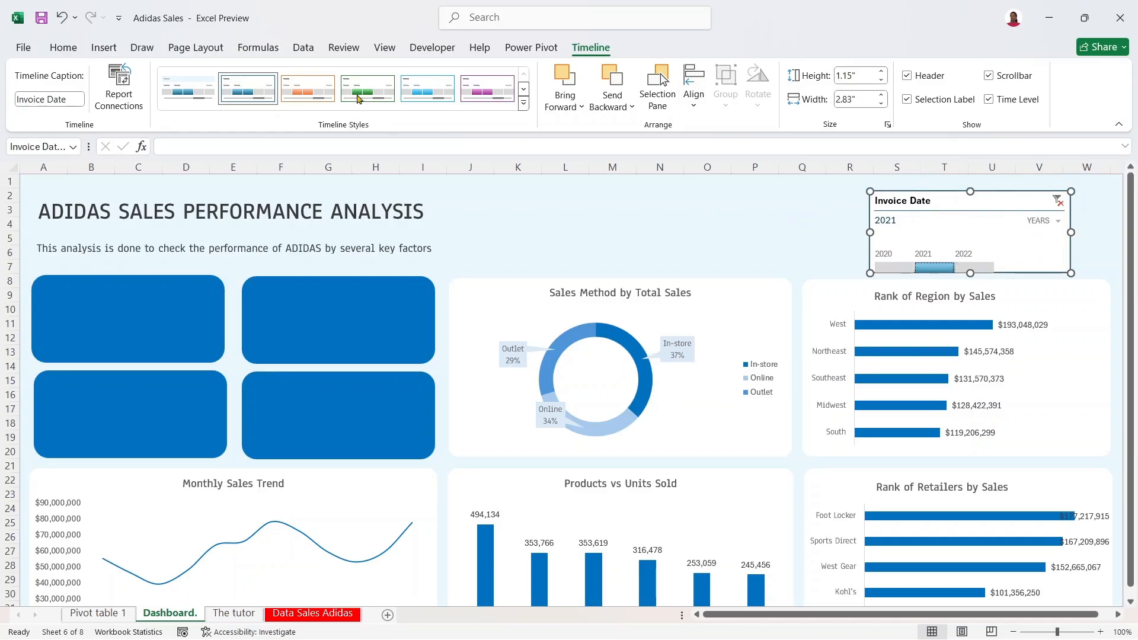
Step: Duplicate the timeline style as 'Adidas 2' and remove the Whole Timeline element's border
right_click(244, 90)
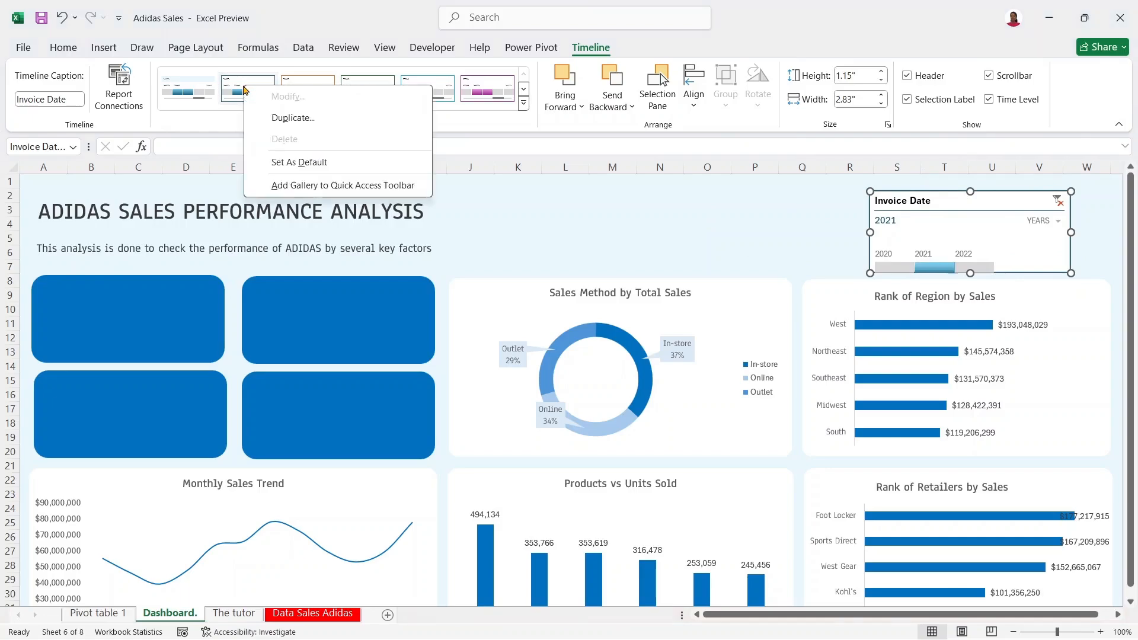
left_click(308, 118)
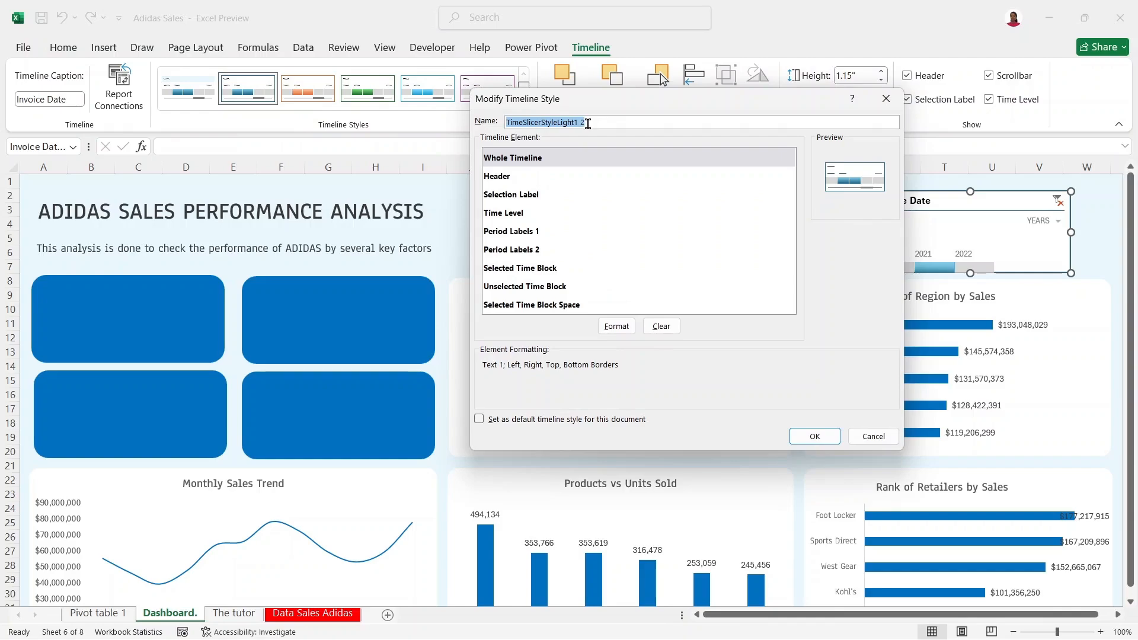
type("Adi")
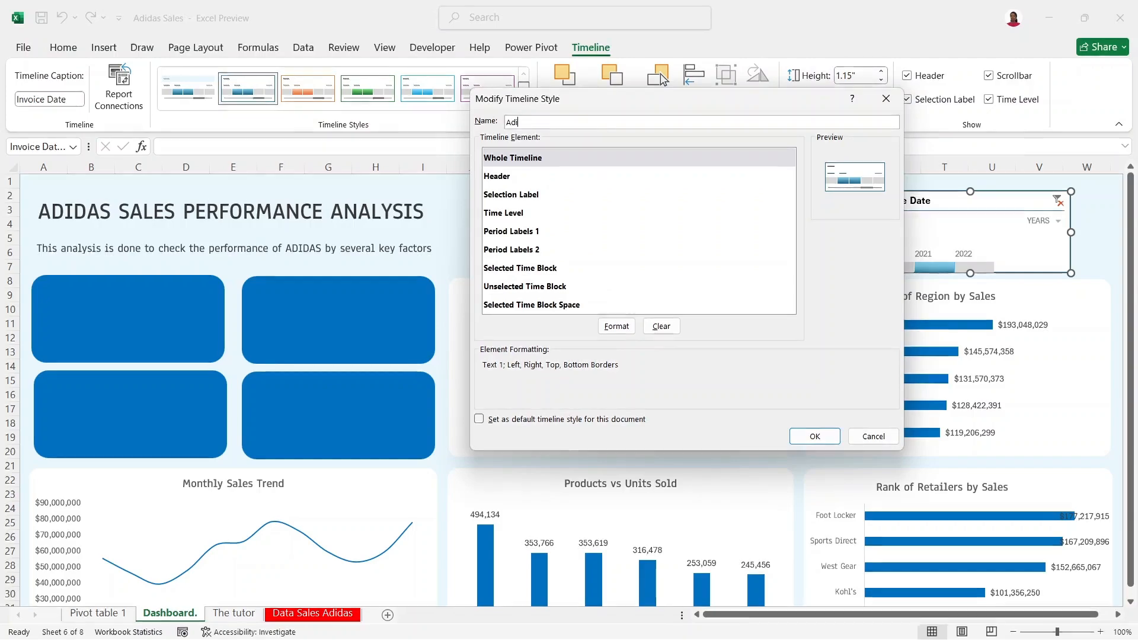
type("das 2")
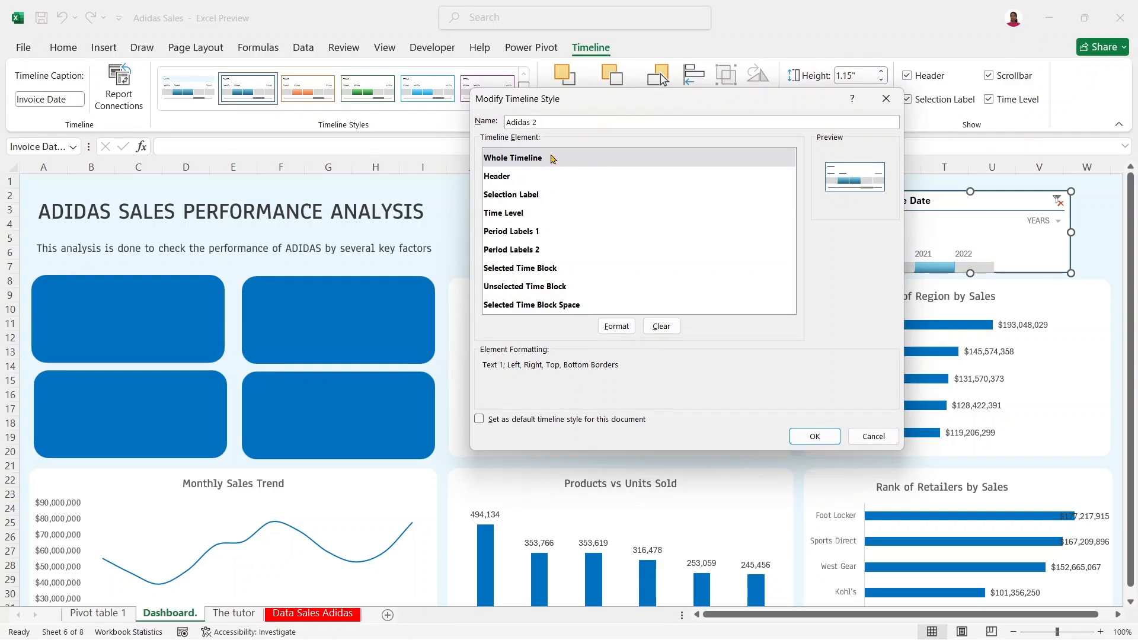
left_click(553, 158)
left_click(616, 326)
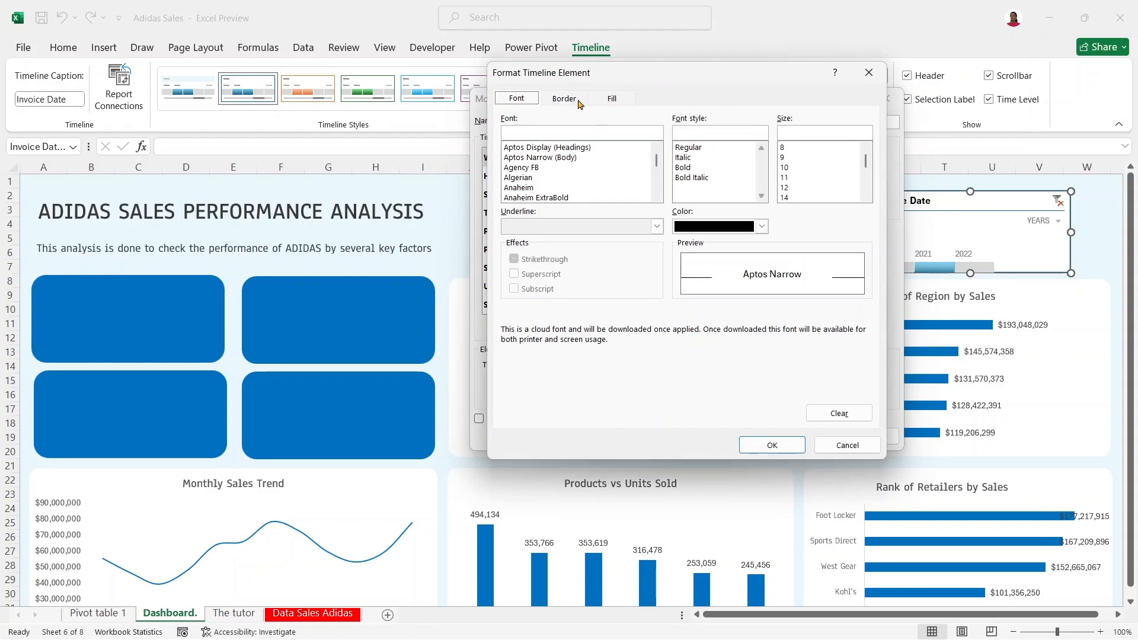
left_click(563, 99)
left_click(673, 158)
Step: Sample the dashboard's light background colour to get hex code e7f5fb
left_click(616, 99)
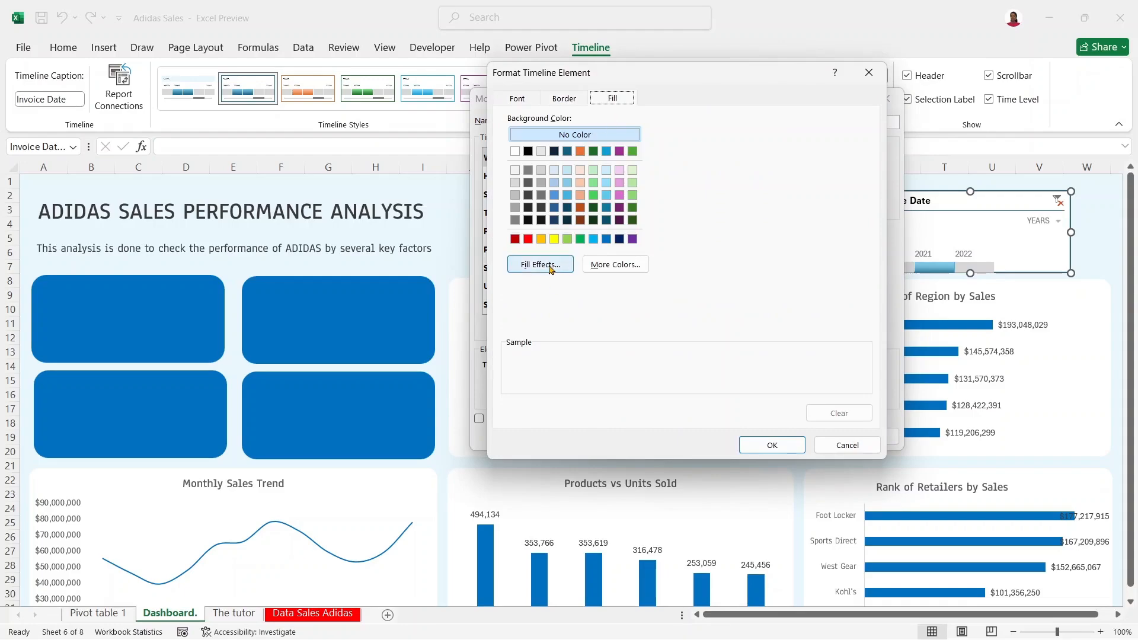
left_click(615, 264)
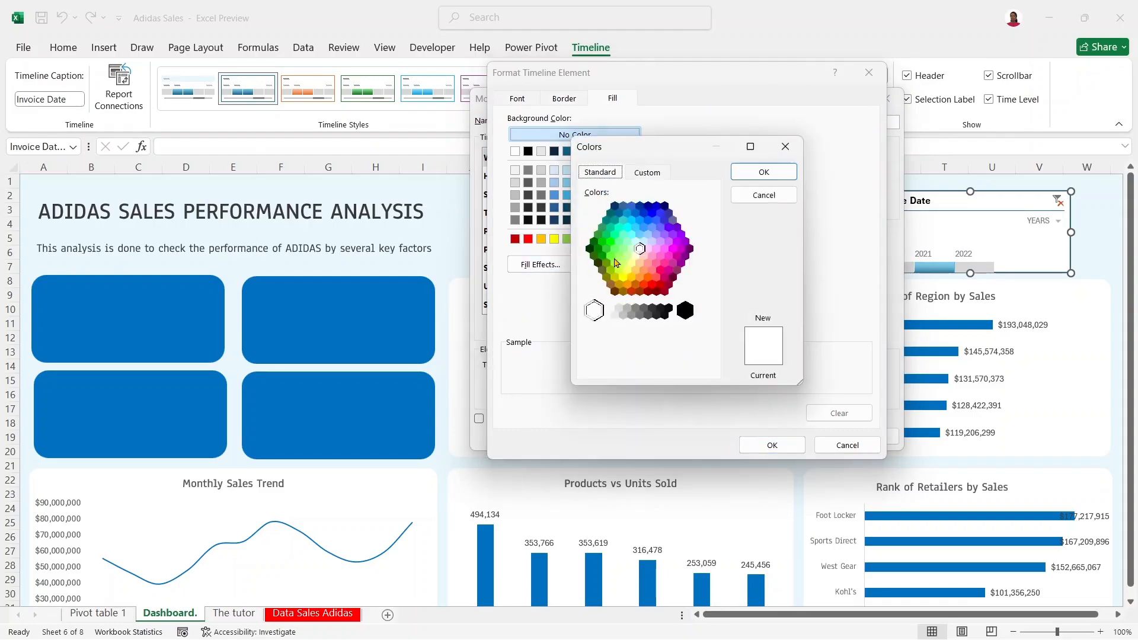
left_click(647, 175)
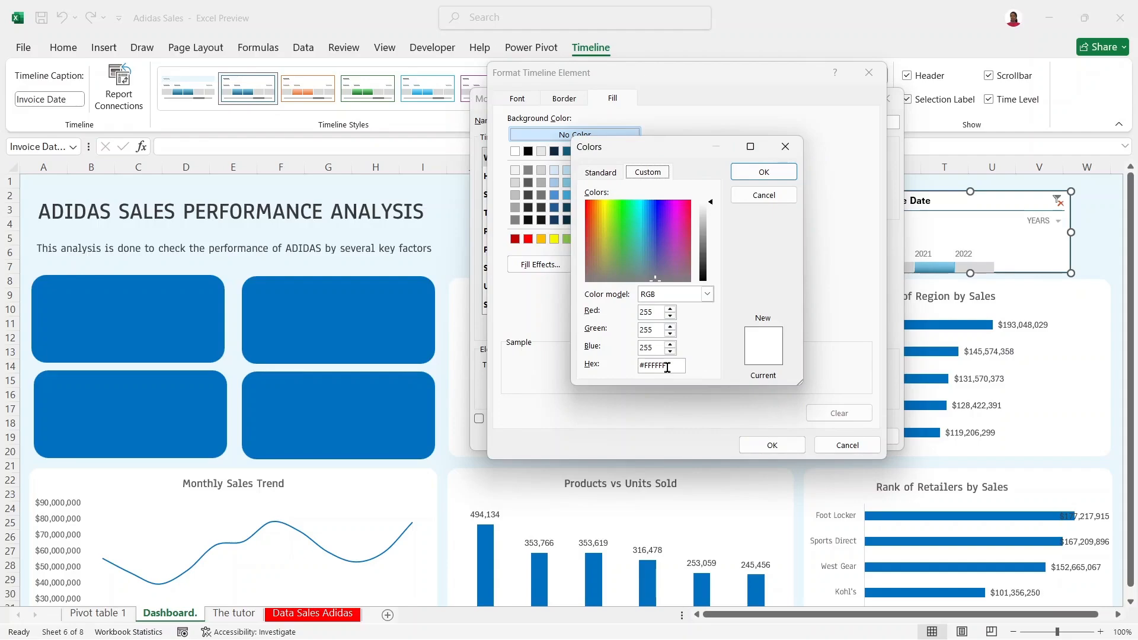
mouse_move(657, 639)
key("super+shift+c")
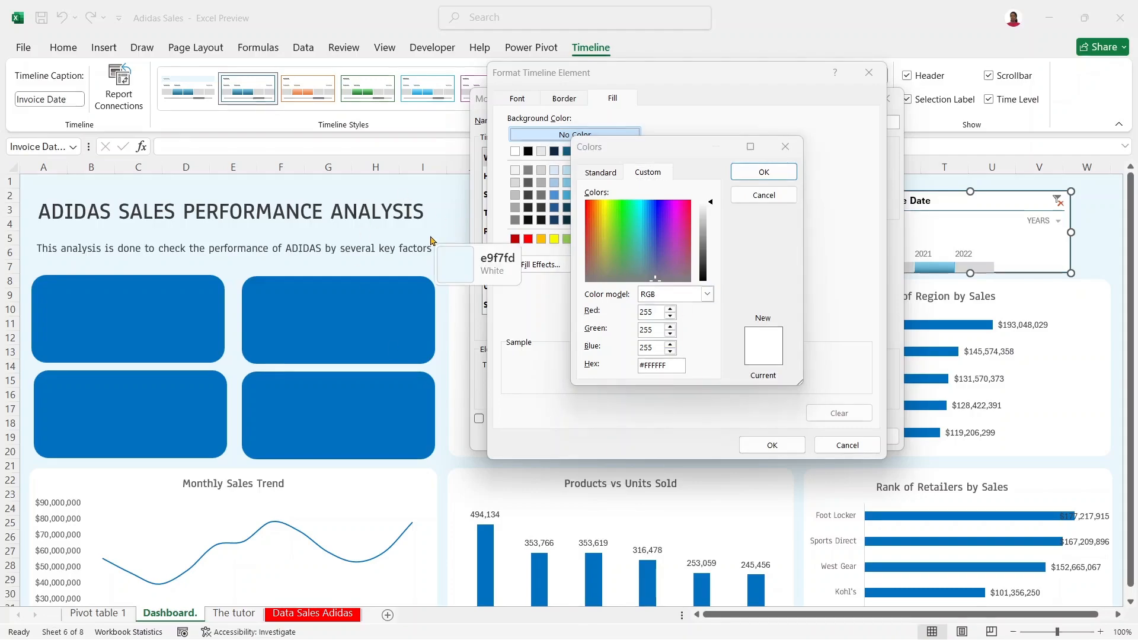
left_click(452, 193)
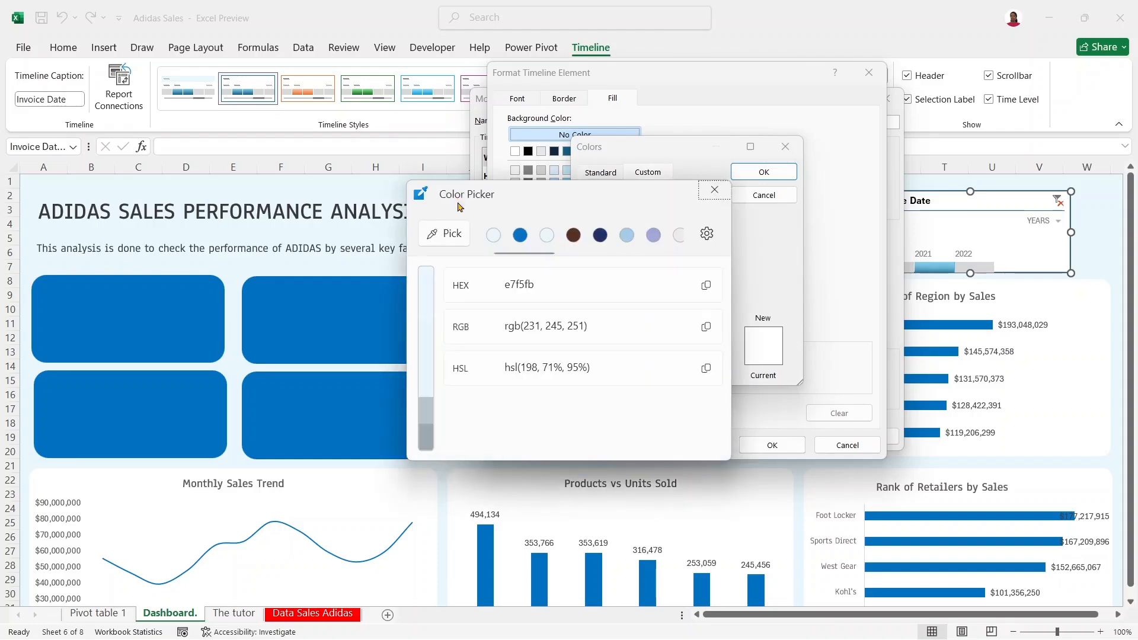
left_click(705, 285)
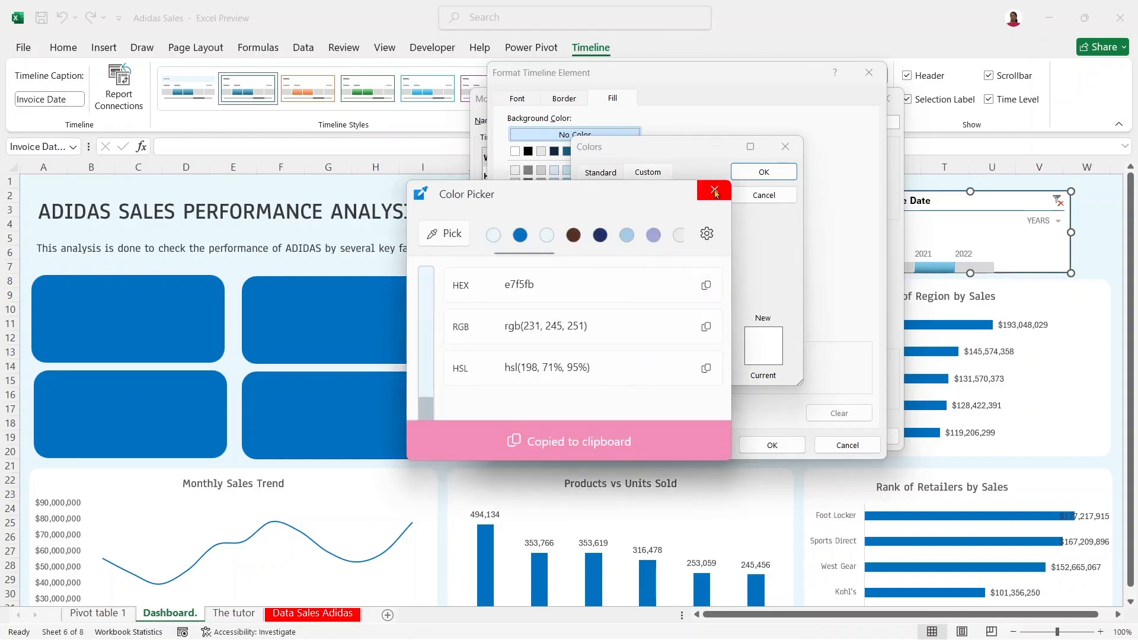
left_click(715, 191)
Step: Set the Whole Timeline fill to custom hex e7f5fb and confirm the formatting
left_click(648, 366)
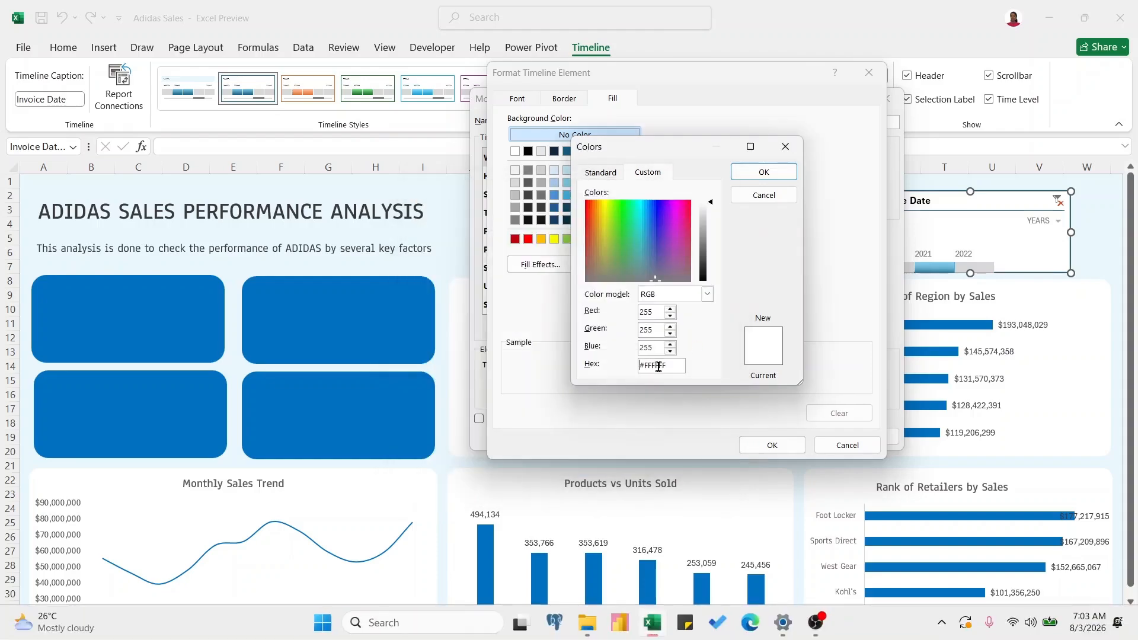
double_click(656, 365)
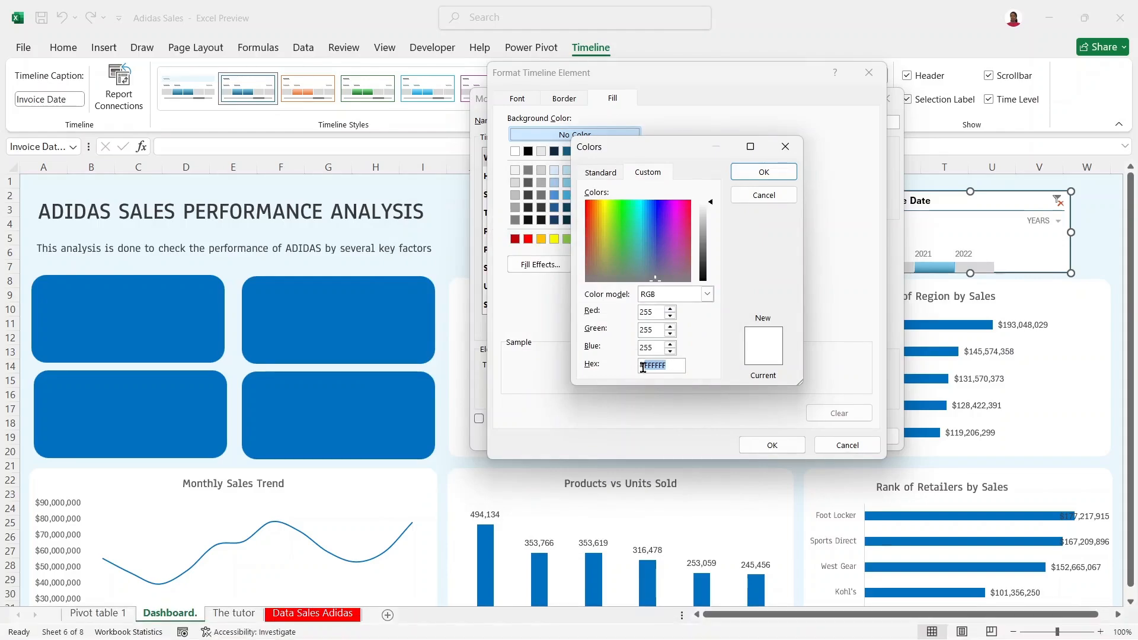
key("BackSpace")
key("ctrl+v")
left_click(776, 172)
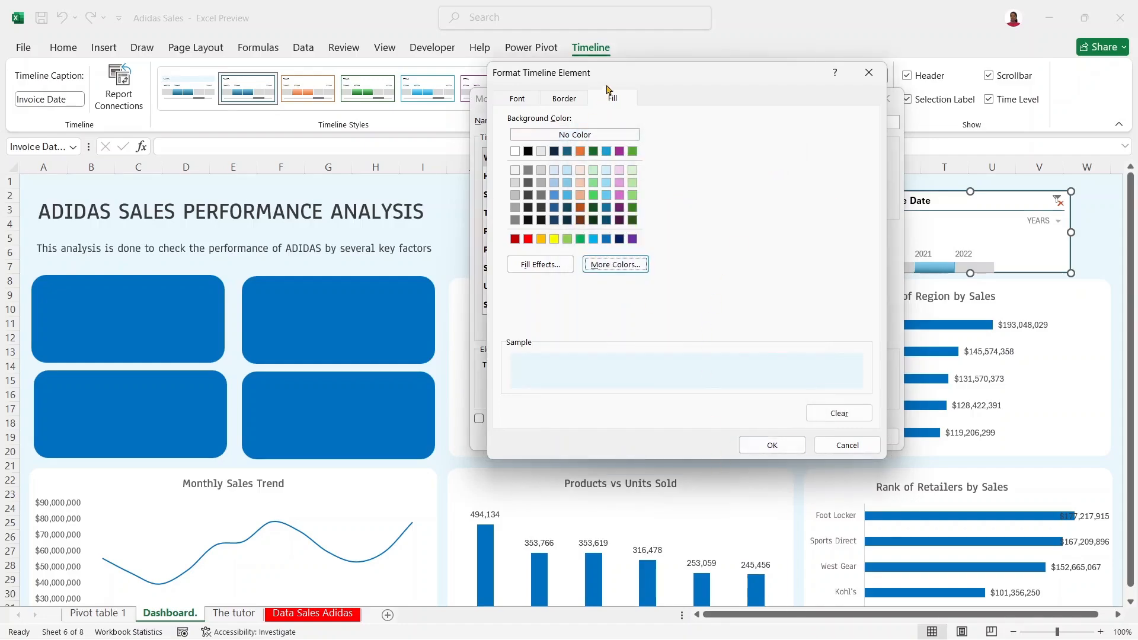
left_click(517, 99)
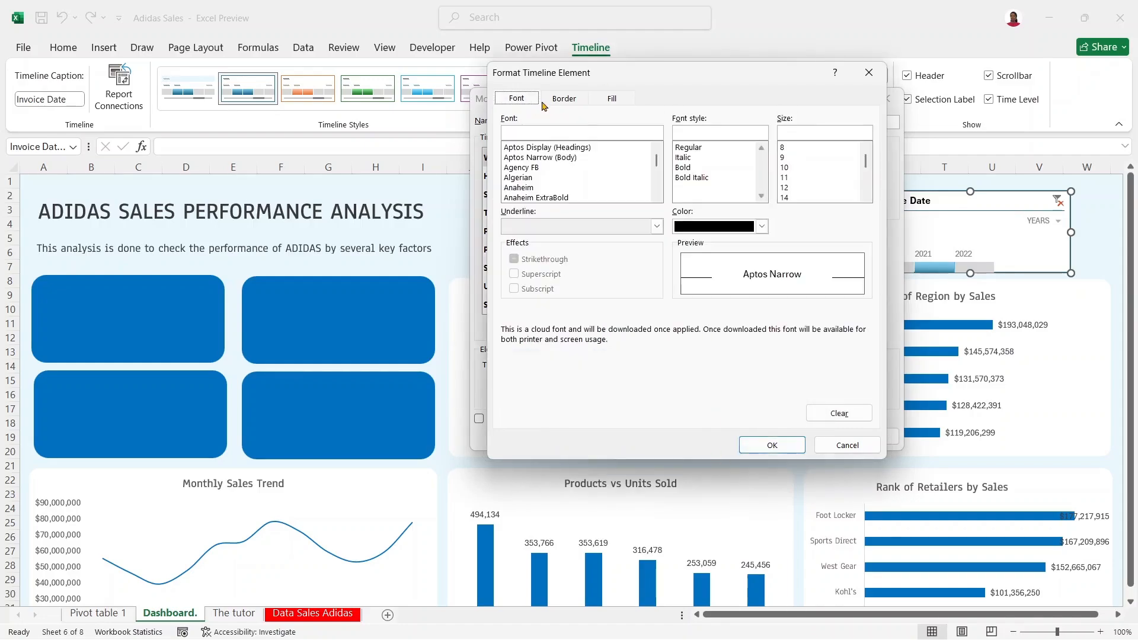
left_click(772, 445)
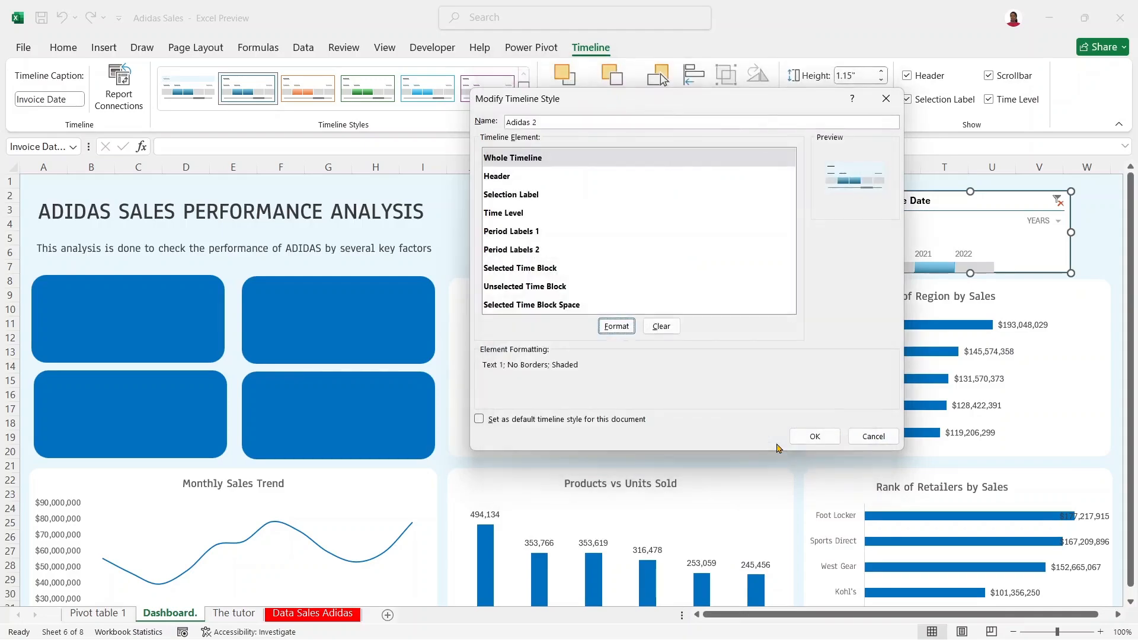
Step: Give the Header element dark grey 10-point text and no borders
left_click(592, 177)
left_click(616, 326)
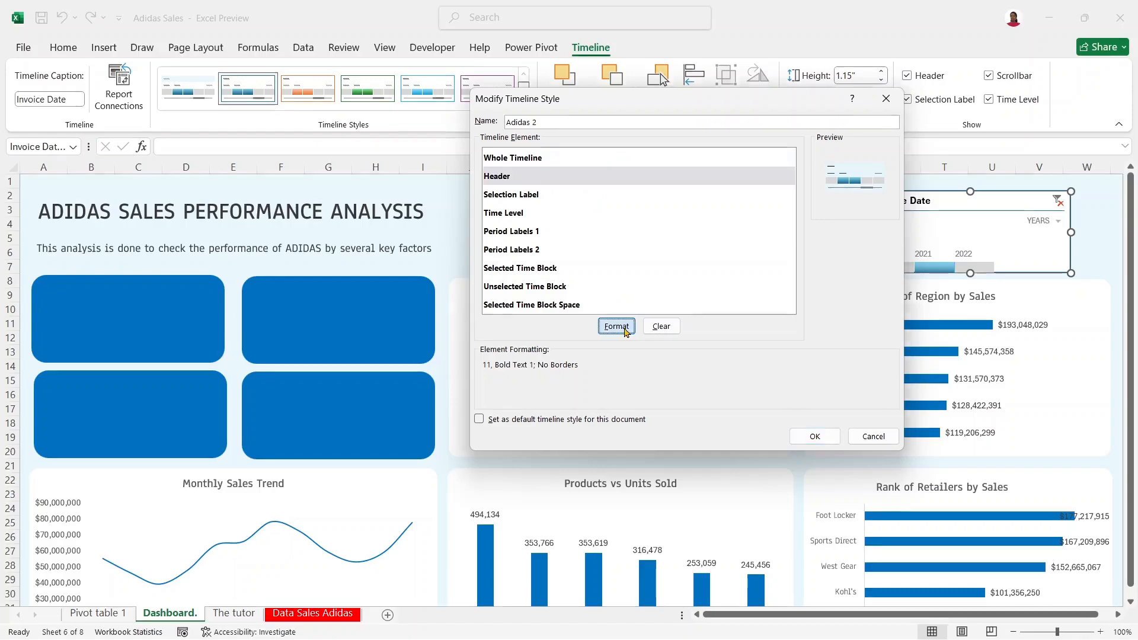
left_click(762, 226)
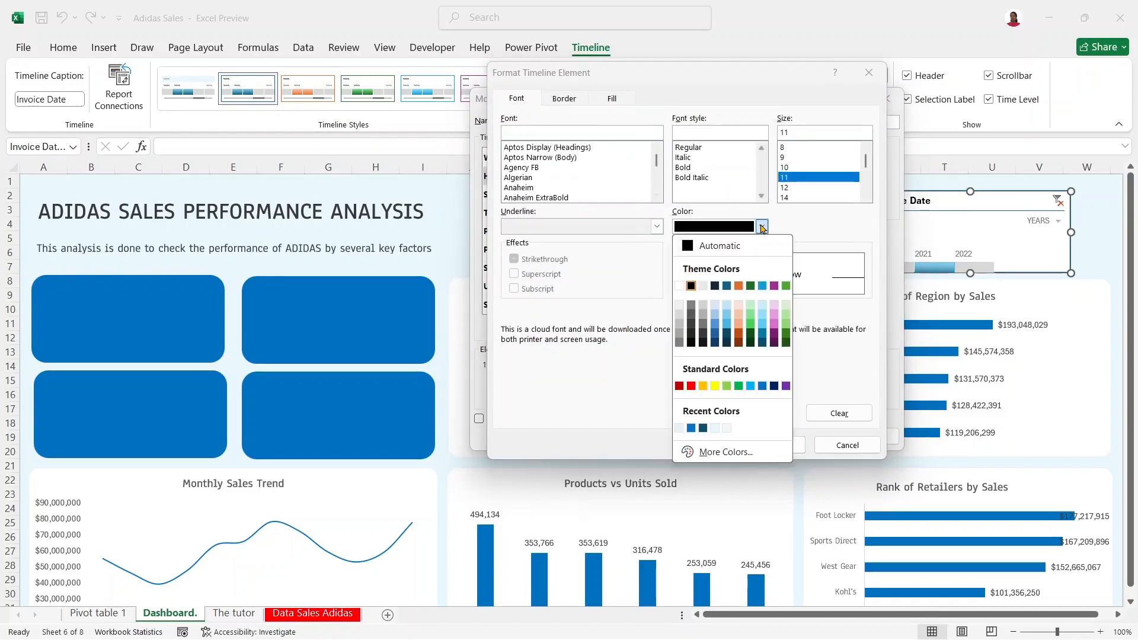
left_click(703, 335)
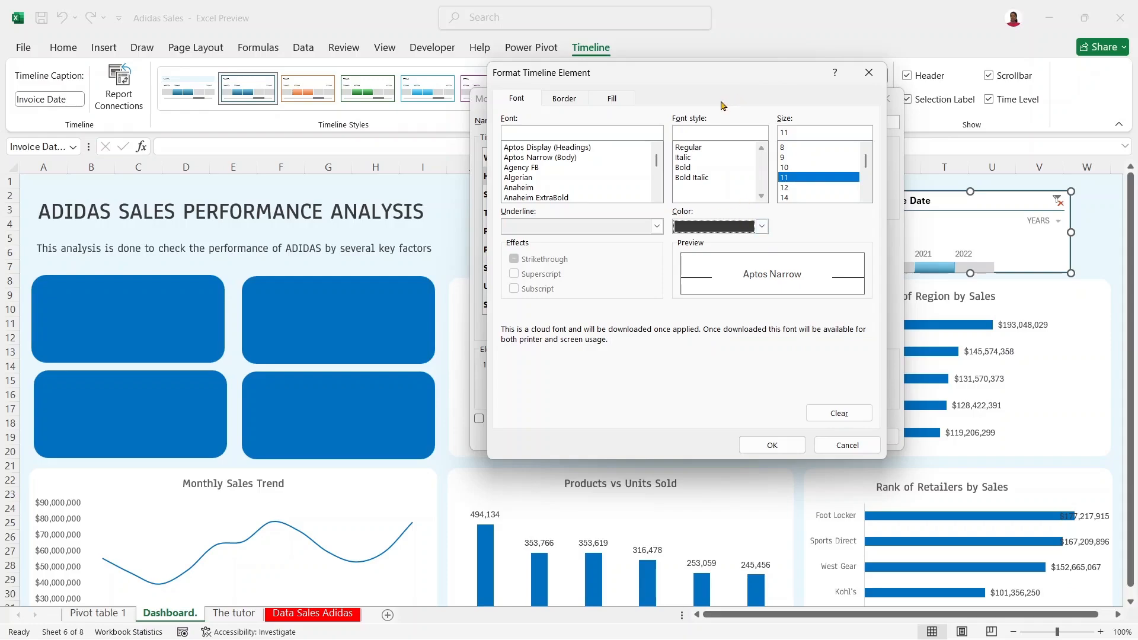
left_click(794, 168)
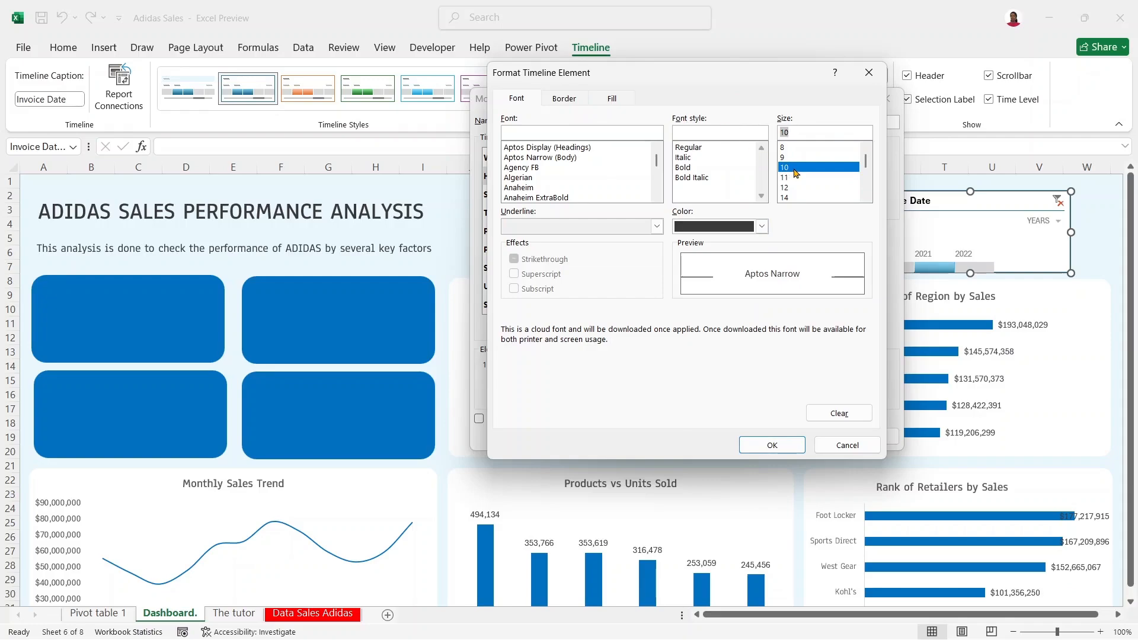
left_click(566, 99)
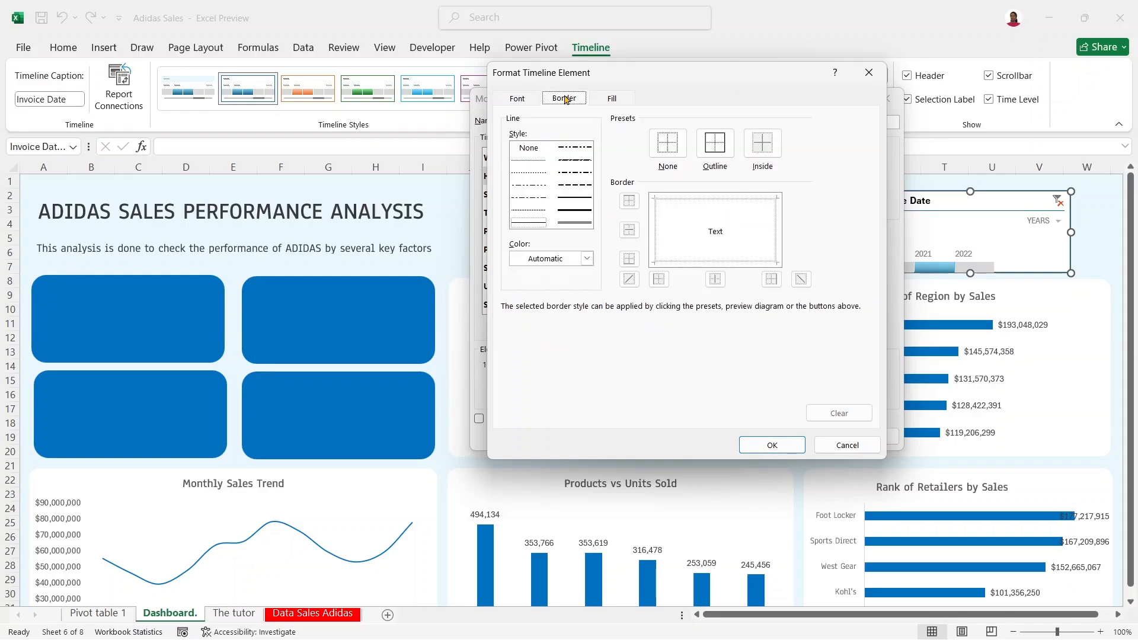
left_click(667, 145)
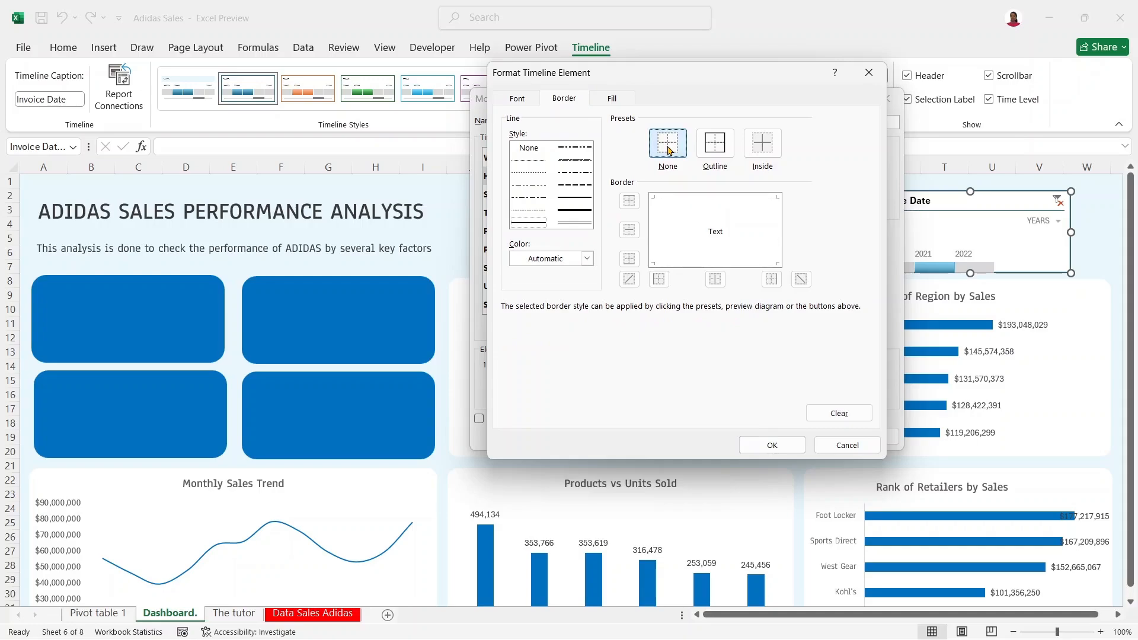
Step: Fill the header with light blue E7F5FB and save the Adidas 2 style
left_click(612, 99)
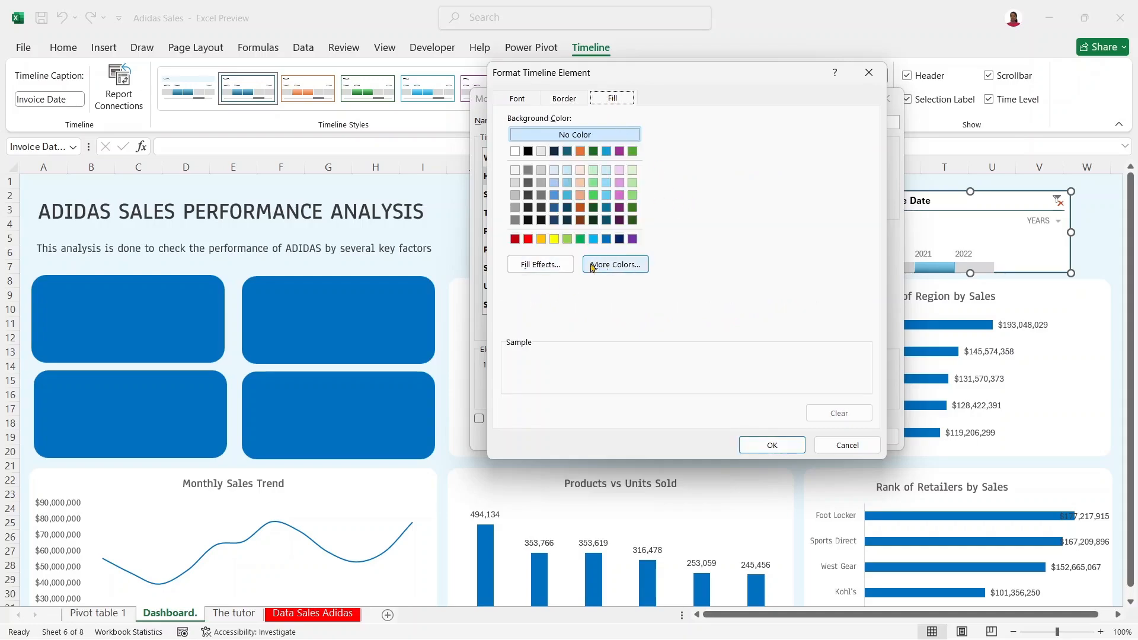
left_click(614, 265)
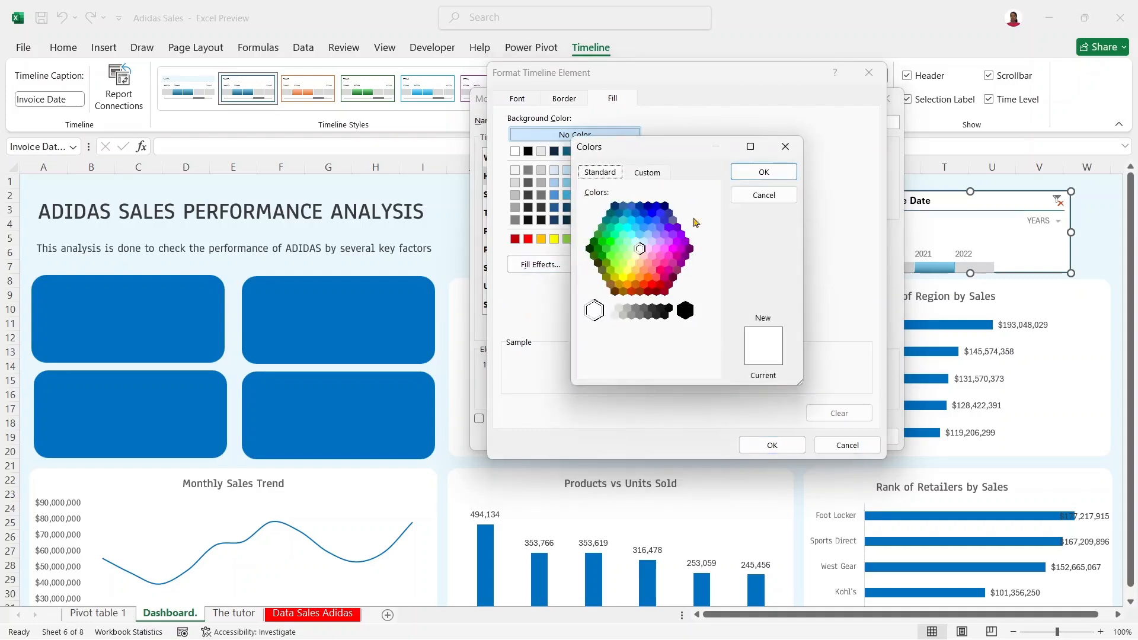
left_click(647, 173)
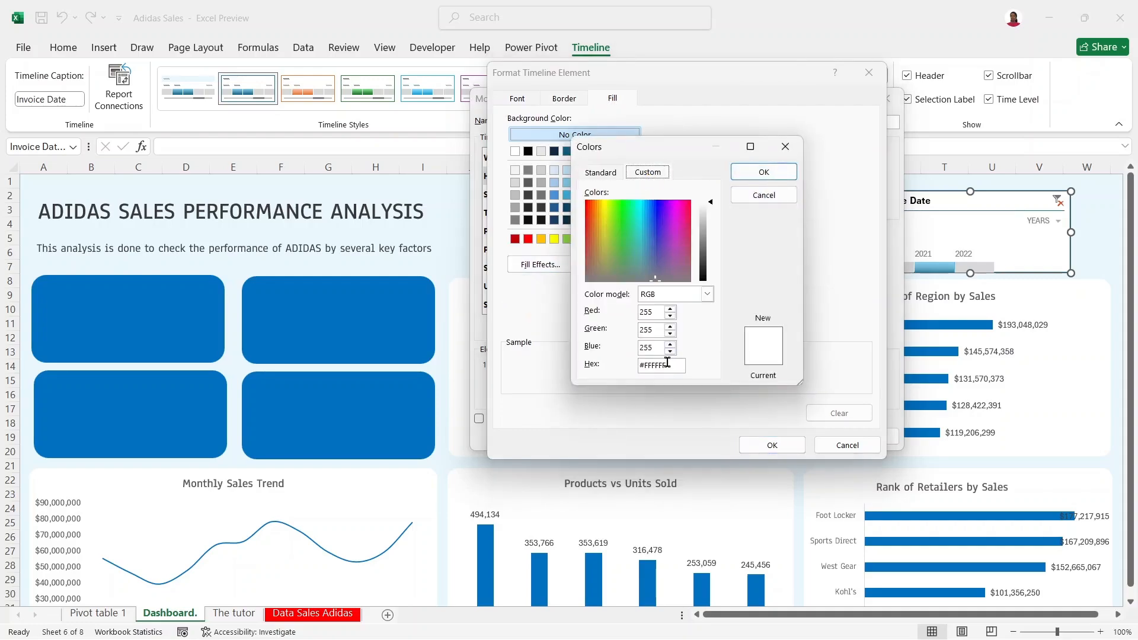
left_click_drag(645, 366, 683, 366)
key("ctrl+v")
left_click(759, 176)
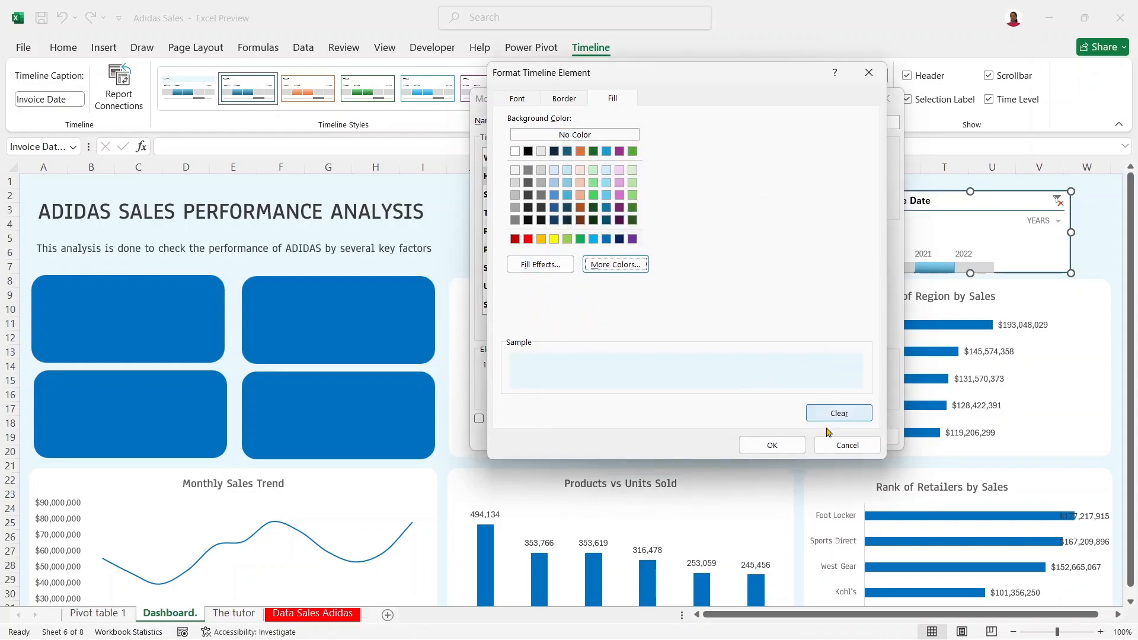
left_click(781, 444)
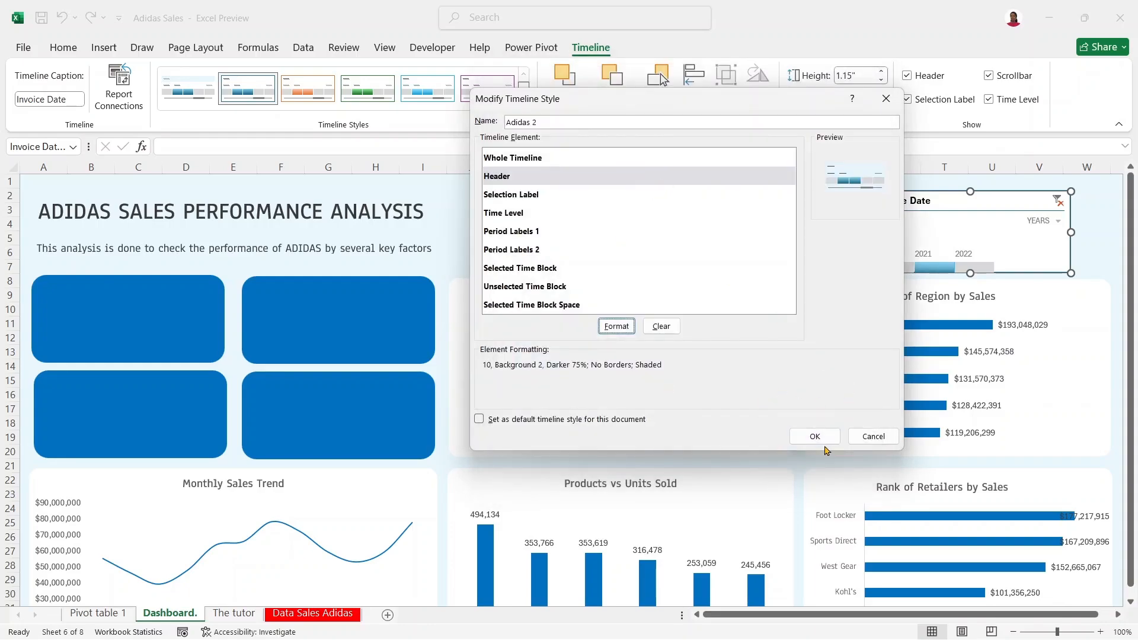
left_click(827, 444)
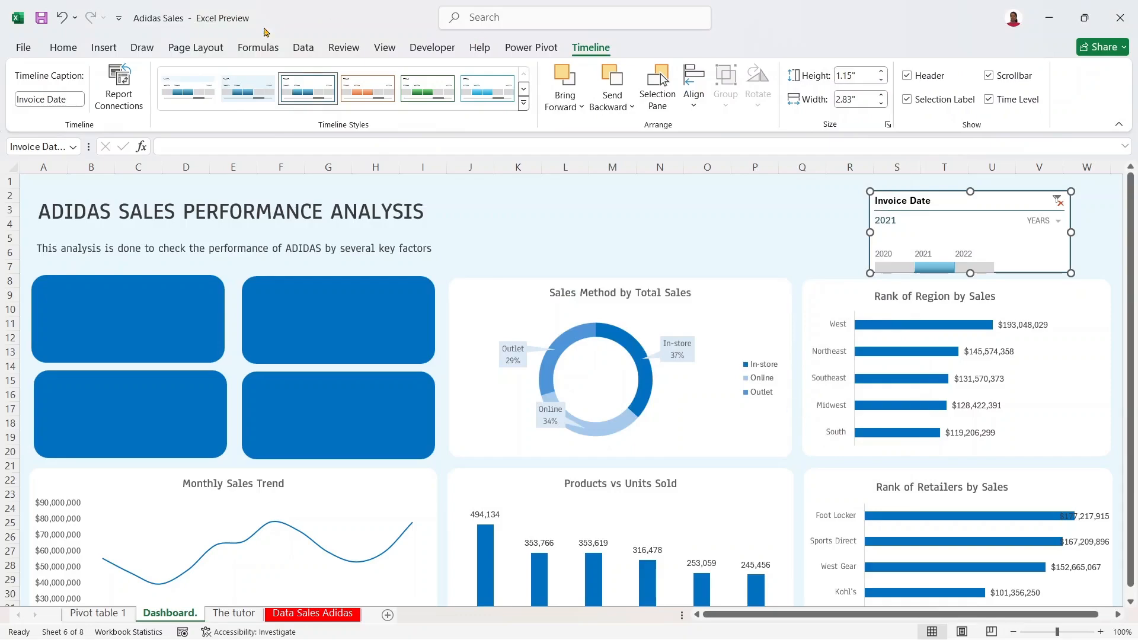
Step: Apply the Adidas 2 style to the timeline and adjust its size and position
left_click(266, 87)
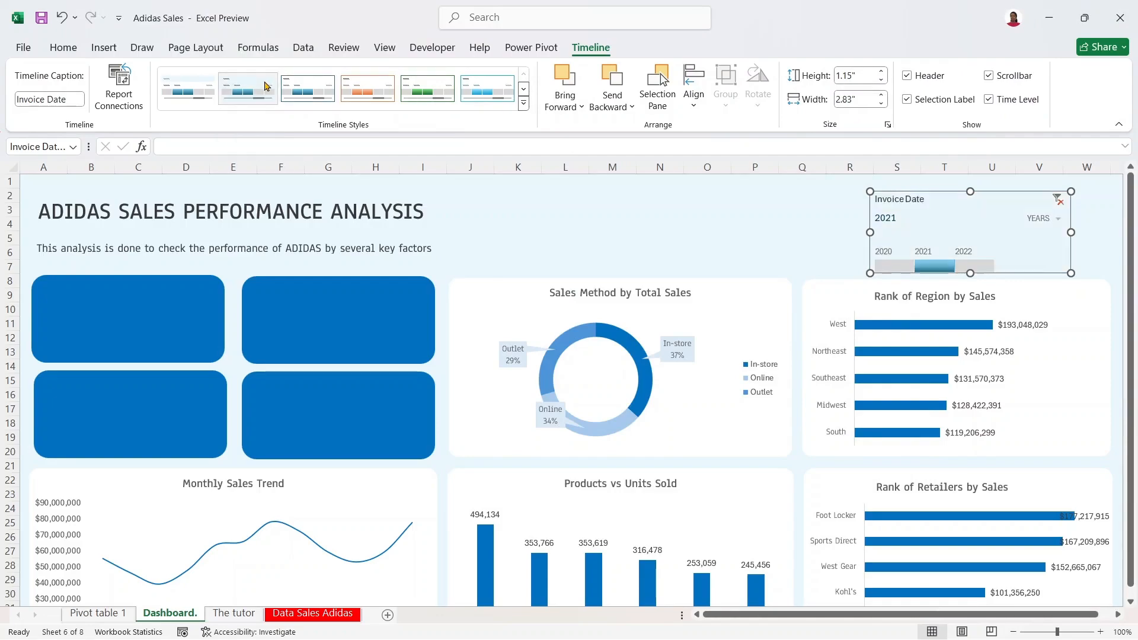
mouse_move(975, 203)
left_mouse_down()
mouse_move(985, 183)
mouse_move(1004, 186)
mouse_move(951, 201)
mouse_move(979, 173)
mouse_move(986, 187)
left_mouse_up()
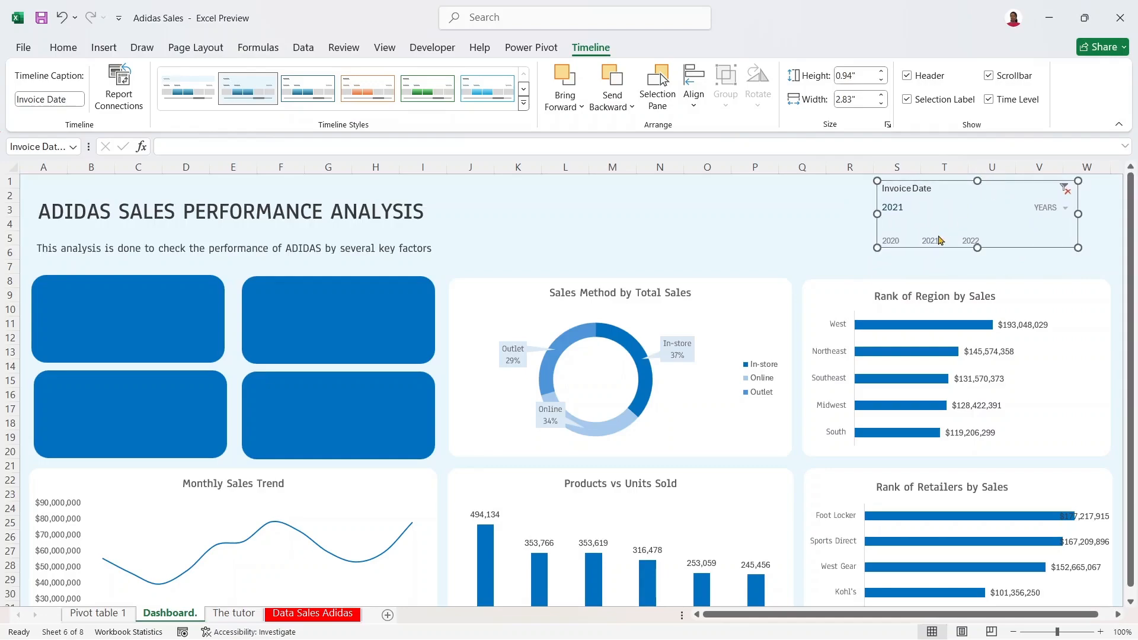
left_click_drag(978, 247, 978, 261)
left_click_drag(877, 219, 847, 220)
mouse_move(947, 189)
left_mouse_down()
mouse_move(966, 183)
mouse_move(934, 186)
mouse_move(931, 203)
left_mouse_up()
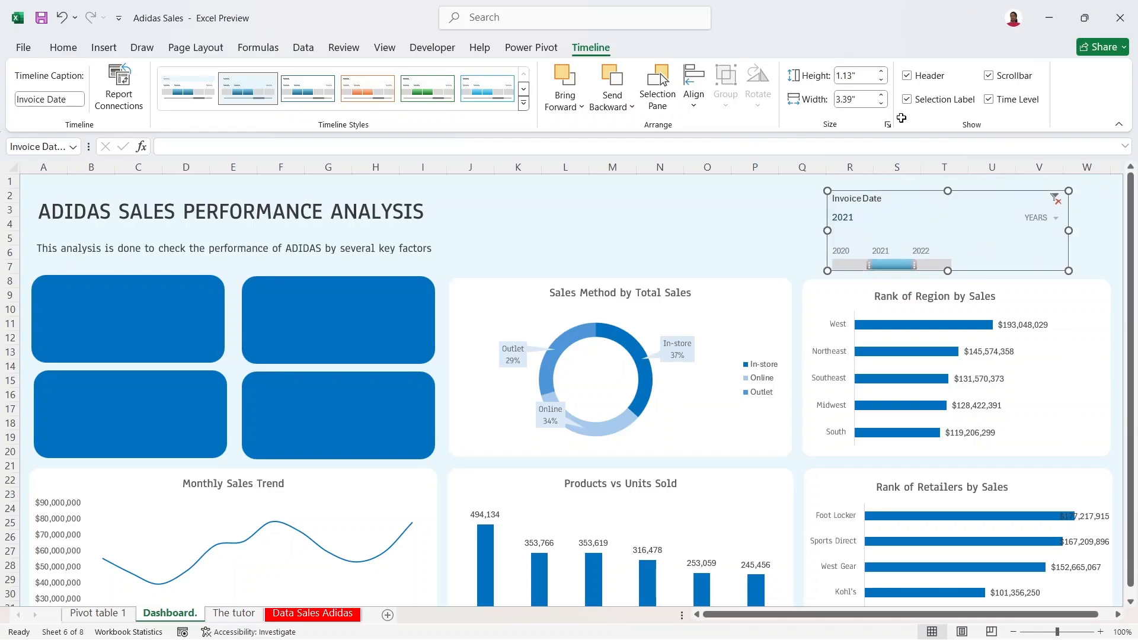
Step: Hide the timeline's header, YEARS level picker and selection label
left_click(907, 77)
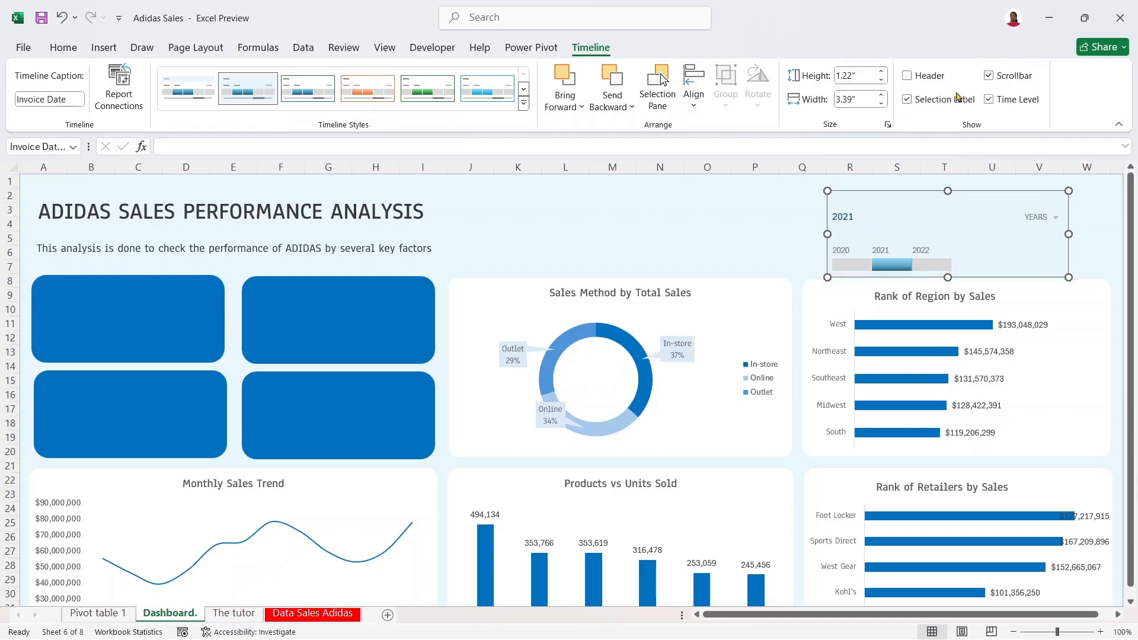
left_click(989, 100)
left_click(989, 100)
left_click(989, 100)
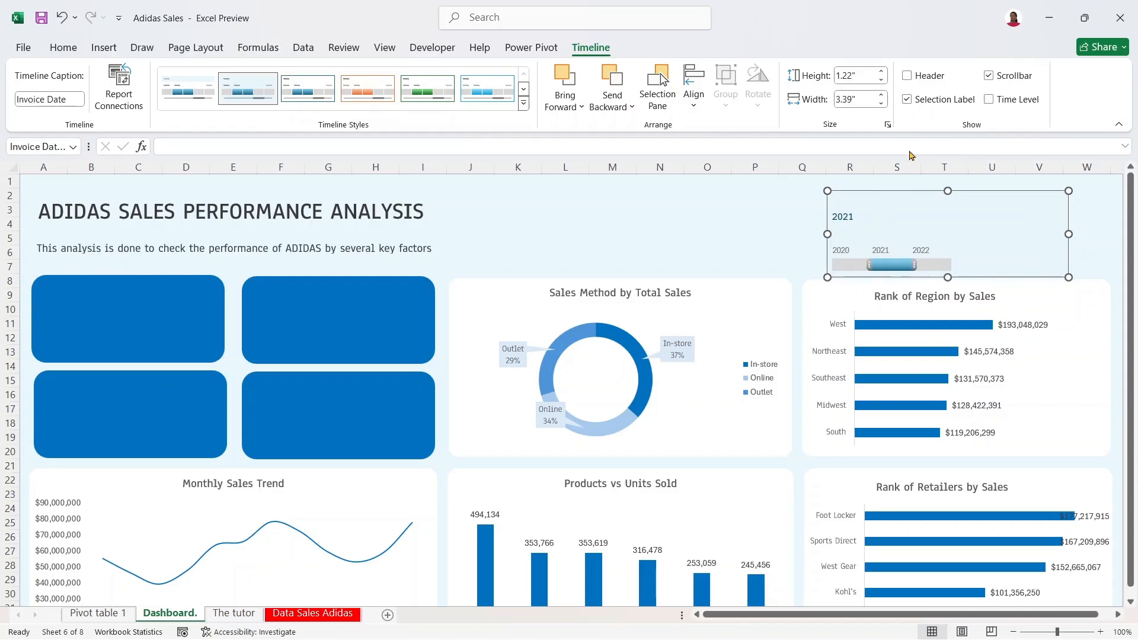
left_click(915, 101)
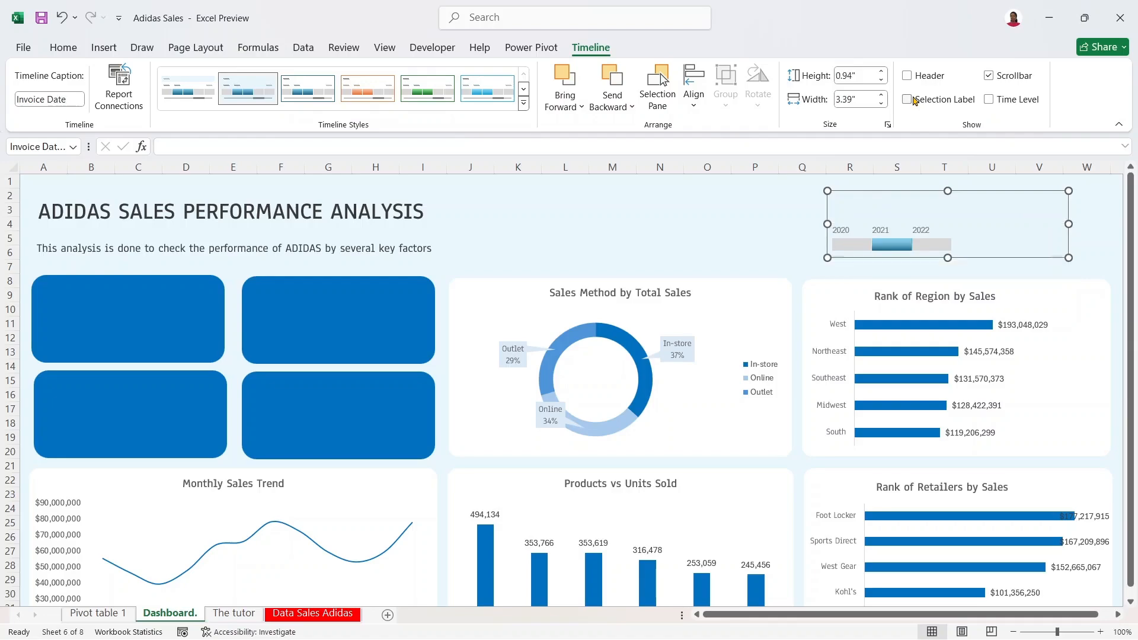
Step: Narrow the timeline to 0.94" by 2.17", move it top-right, and filter to 2022
left_click_drag(828, 223, 881, 223)
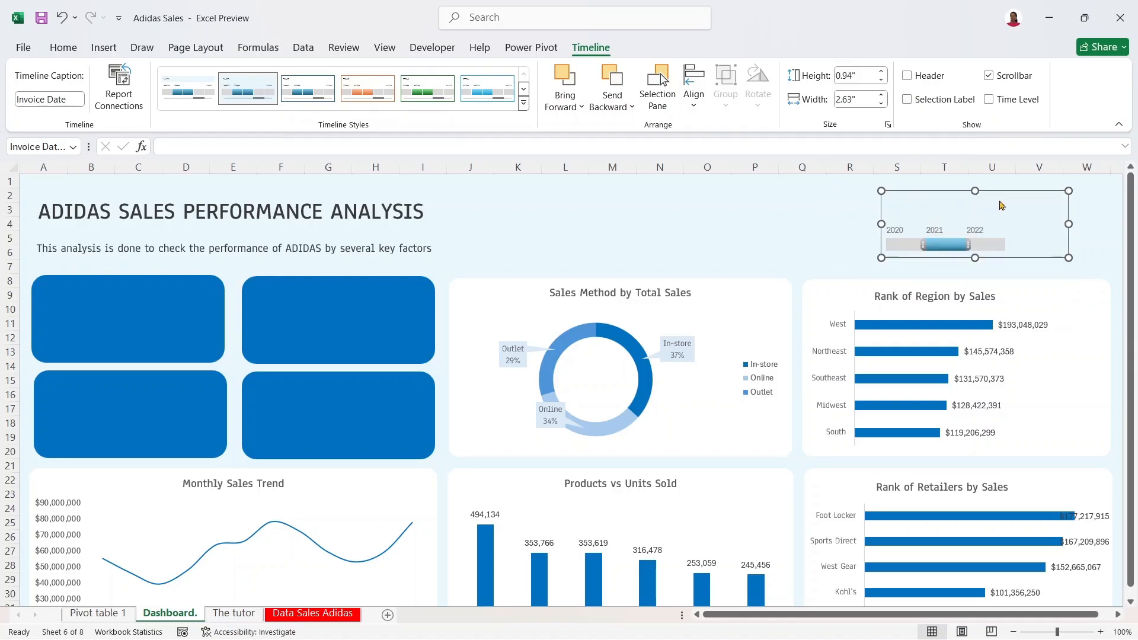
left_click_drag(1069, 224, 1034, 224)
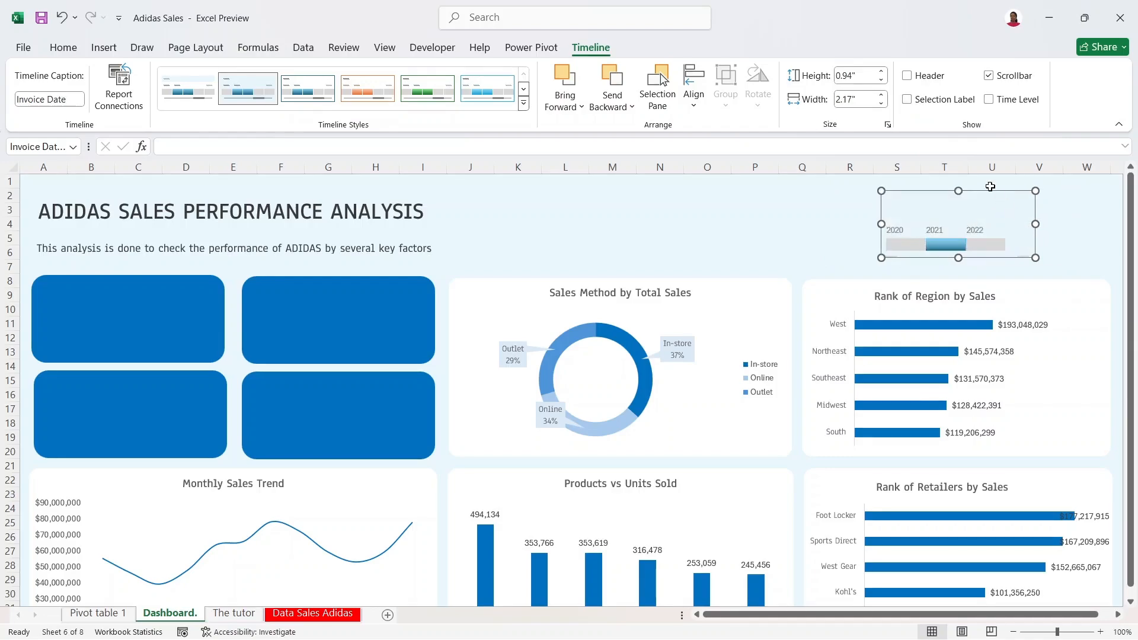
left_click_drag(991, 191, 1055, 190)
left_click(1048, 247)
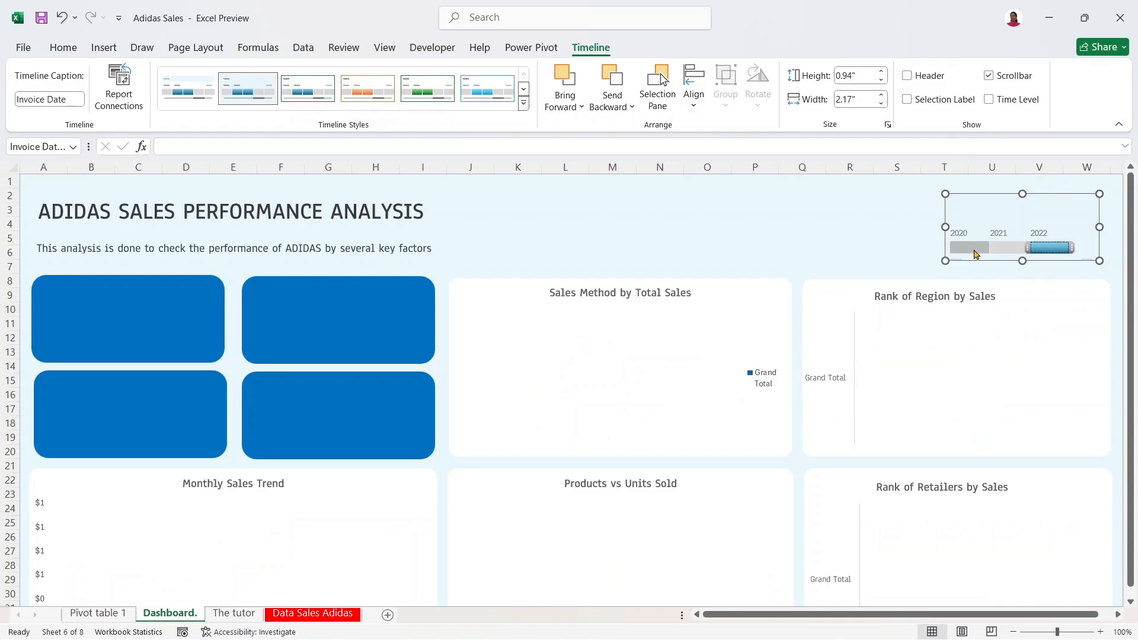
Step: Switch the timeline filter to 2021, then 2020, and nudge it slightly up and right
left_click(996, 248)
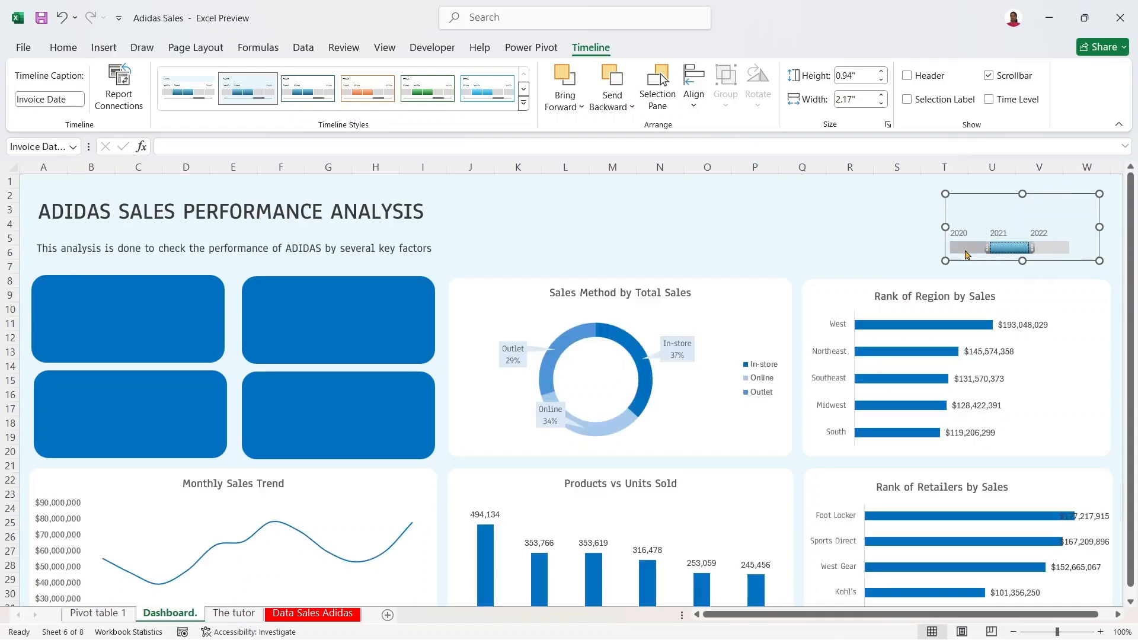
left_click(966, 249)
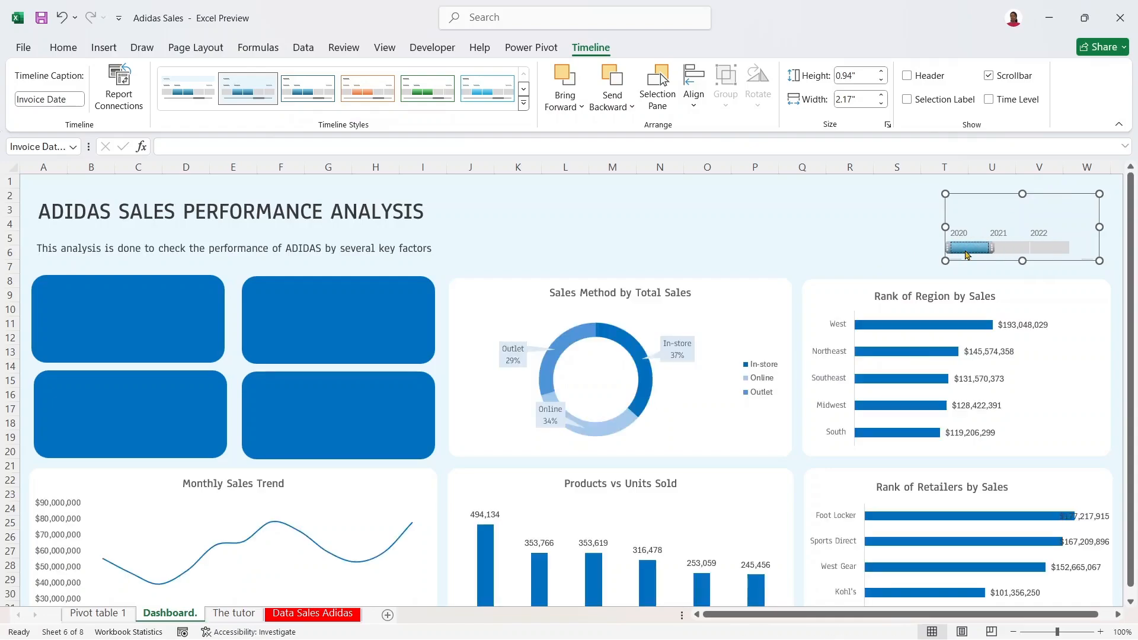
right_click(1031, 190)
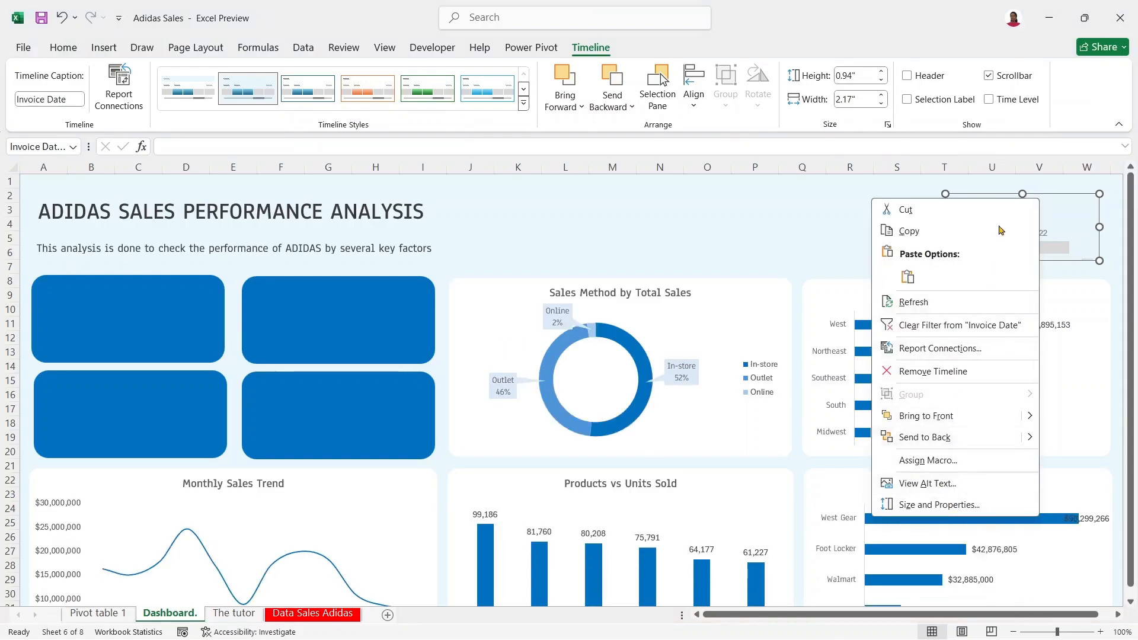
left_click(1037, 193)
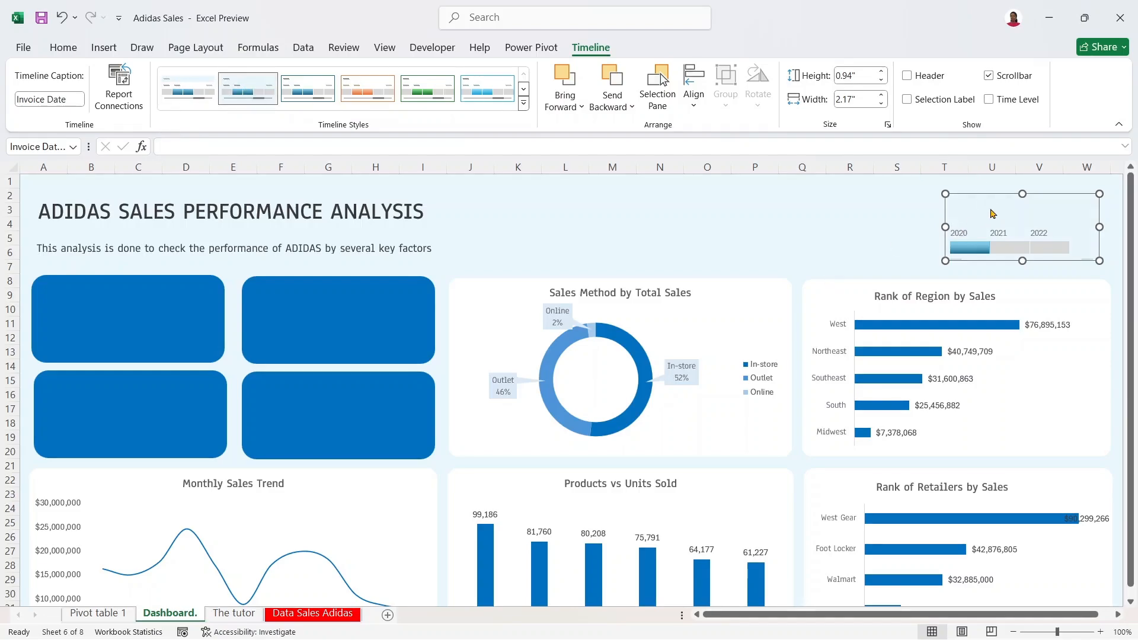
left_click_drag(1033, 192, 1034, 189)
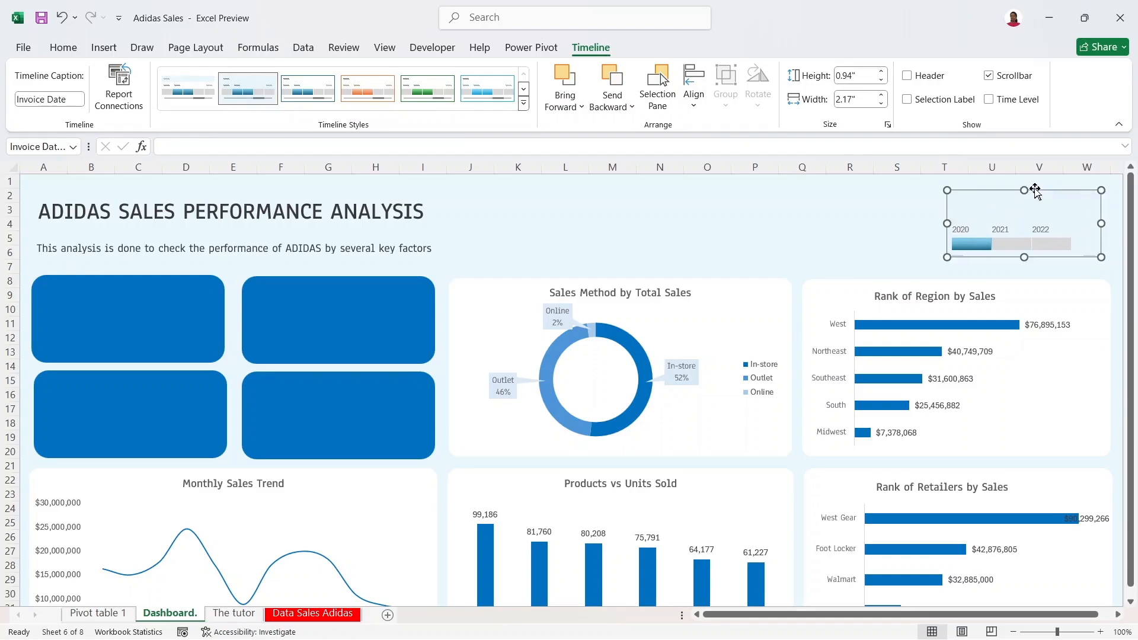
Step: Turn the timeline header back on and widen the timeline slightly to the left
left_click(925, 76)
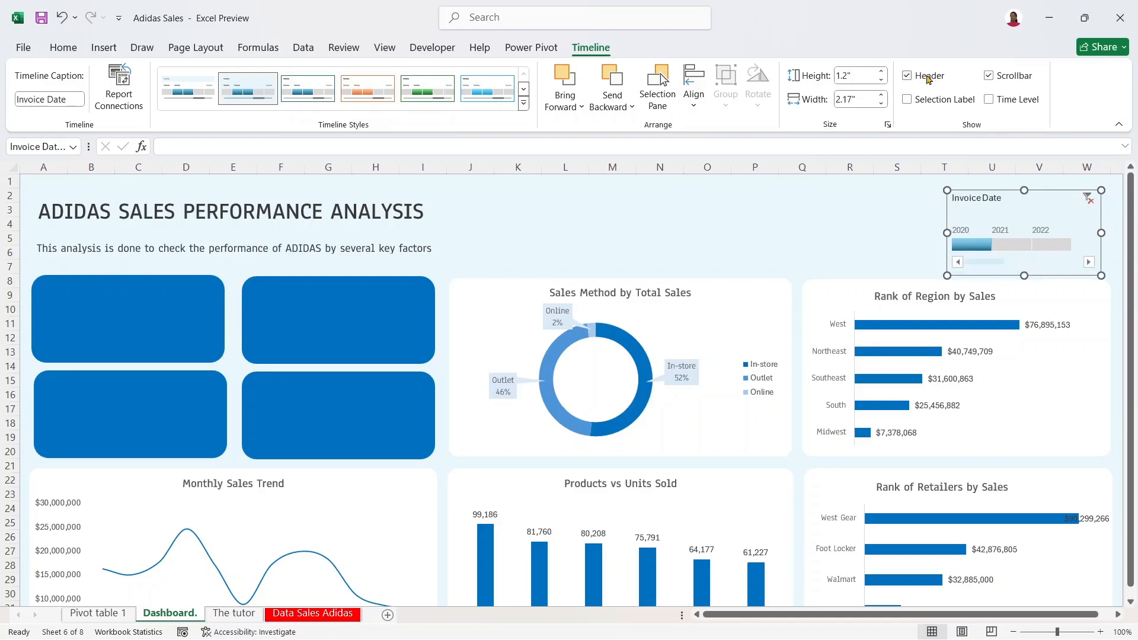
left_click_drag(945, 233, 919, 232)
left_click_drag(976, 193, 982, 187)
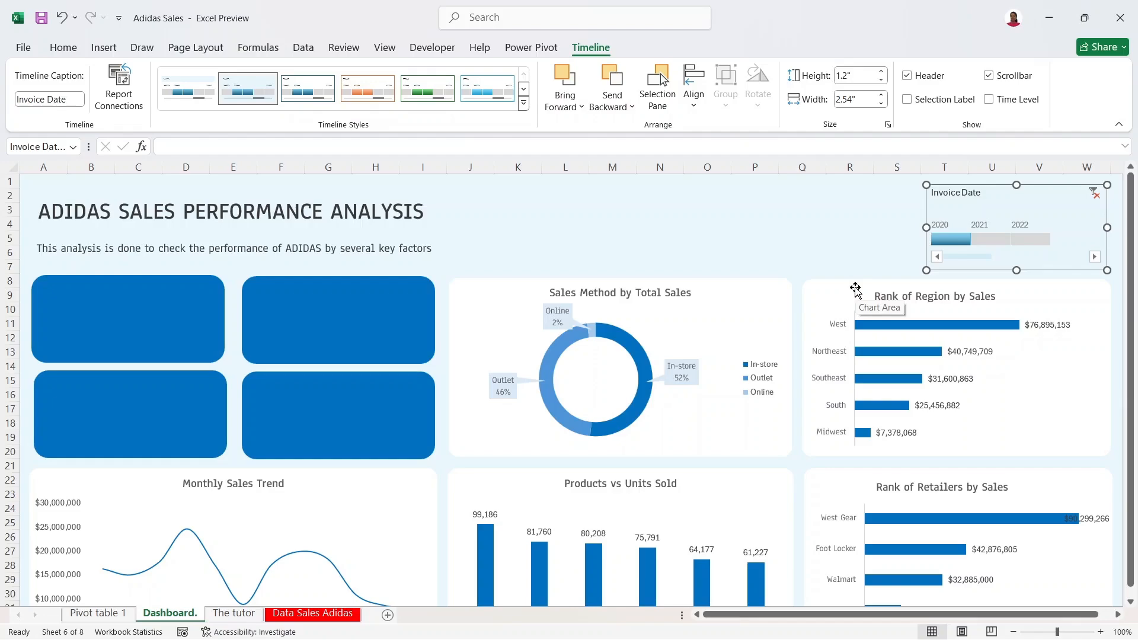
Step: Change the timeline caption from Invoice Date to 'Select Year'
mouse_move(761, 639)
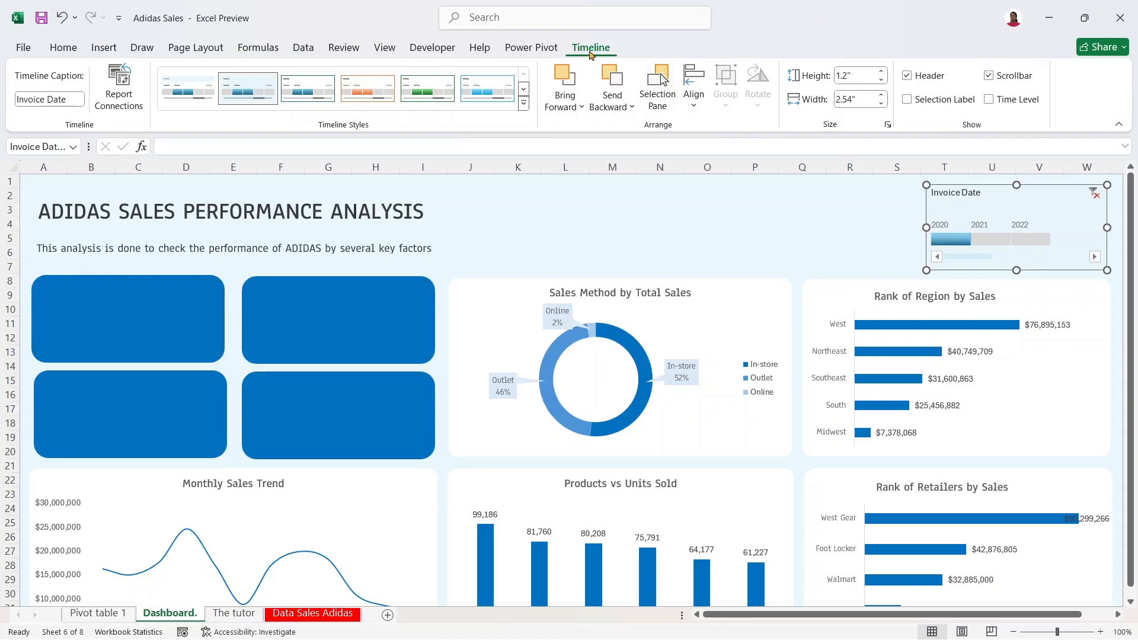
left_click(72, 102)
left_click_drag(17, 101, 83, 111)
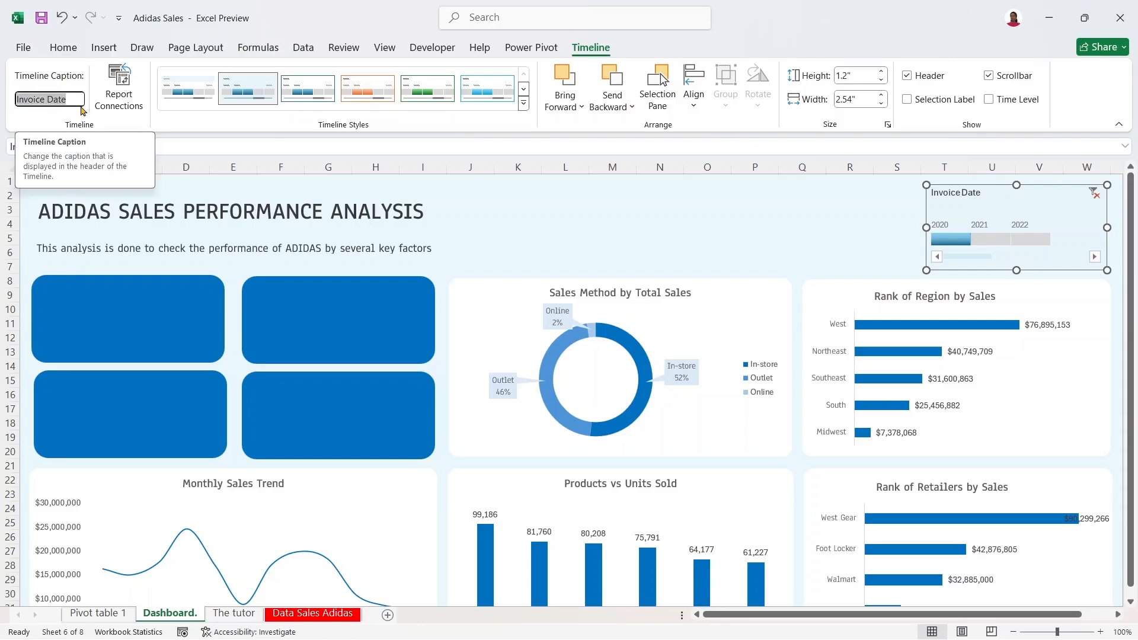
type("Sel")
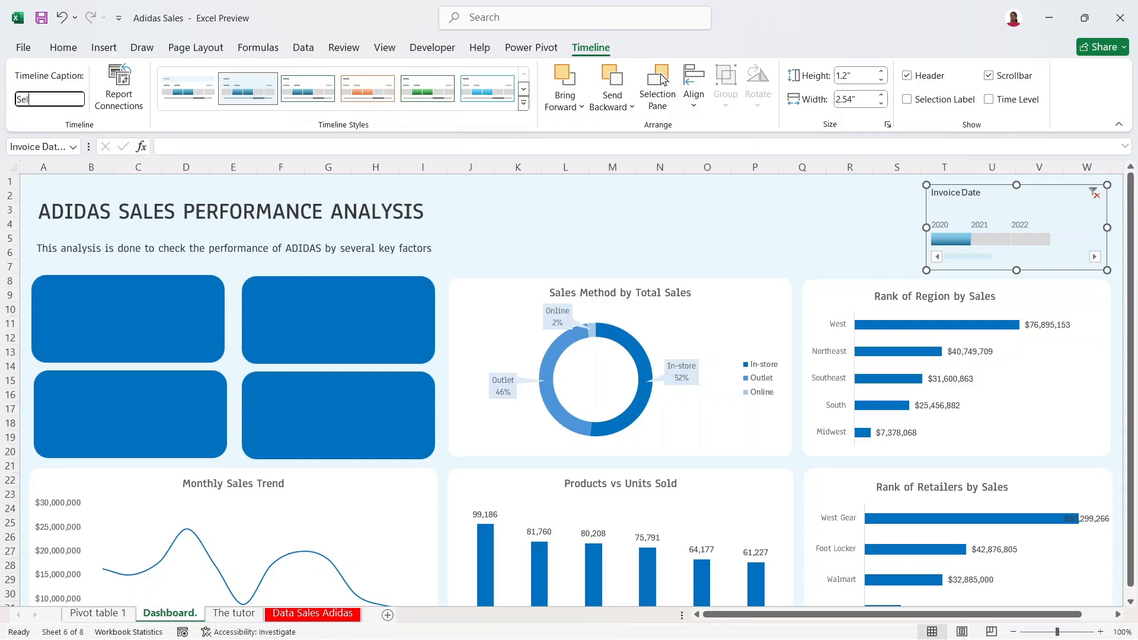
type("ect Year")
left_click(1001, 201)
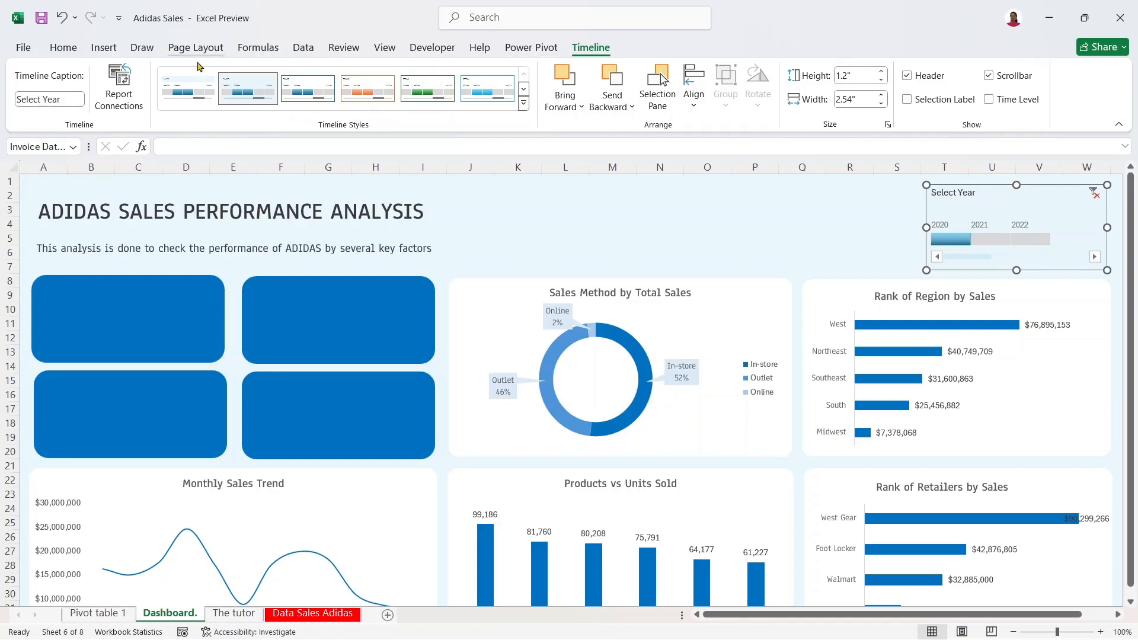
Step: Open the Adidas 2 timeline style for modification and pick its Header element
right_click(248, 78)
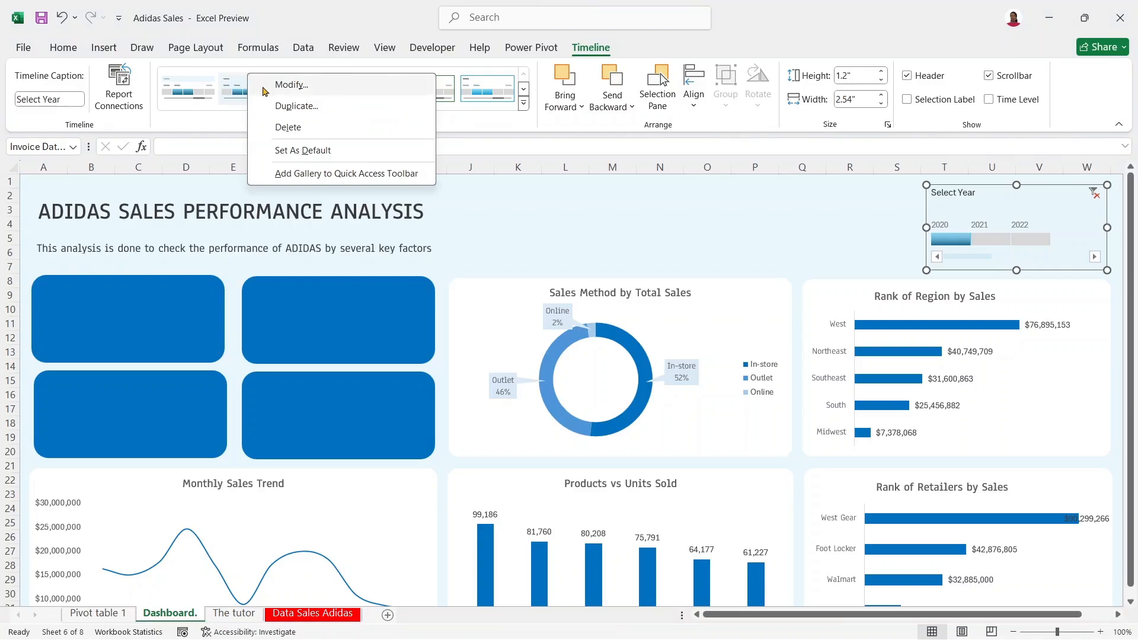
left_click(238, 89)
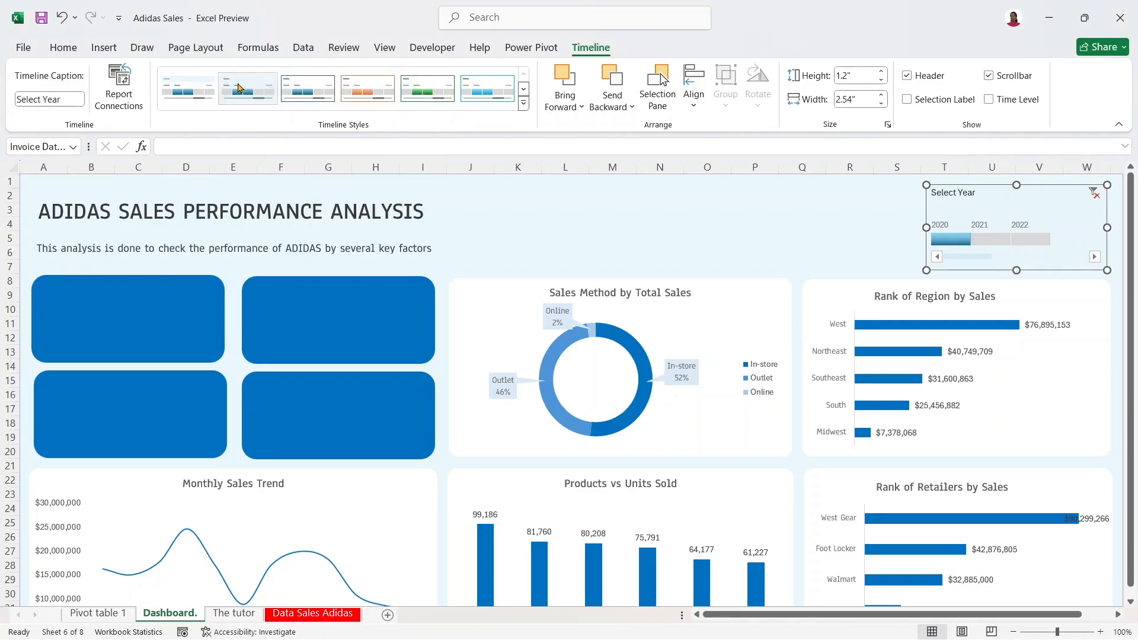
right_click(242, 84)
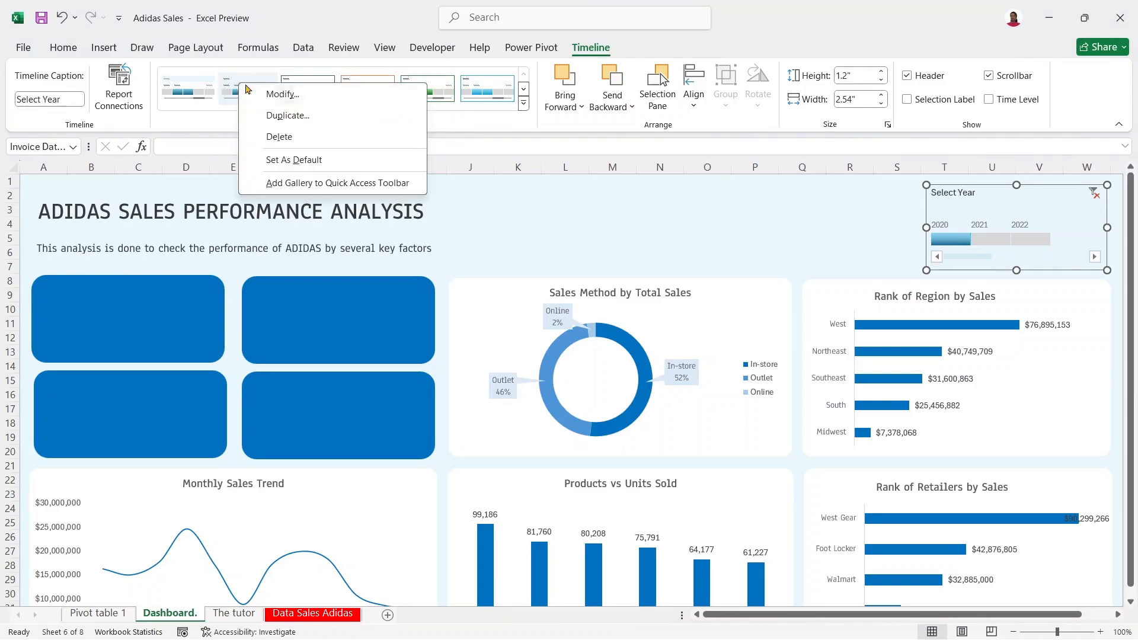
left_click(278, 95)
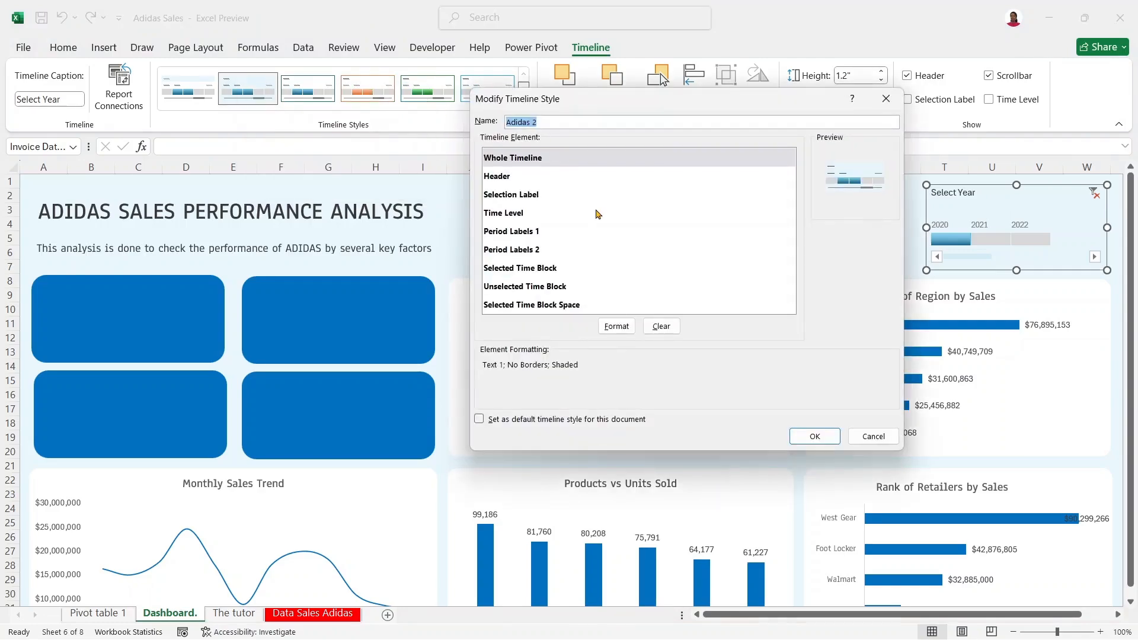
left_click(585, 177)
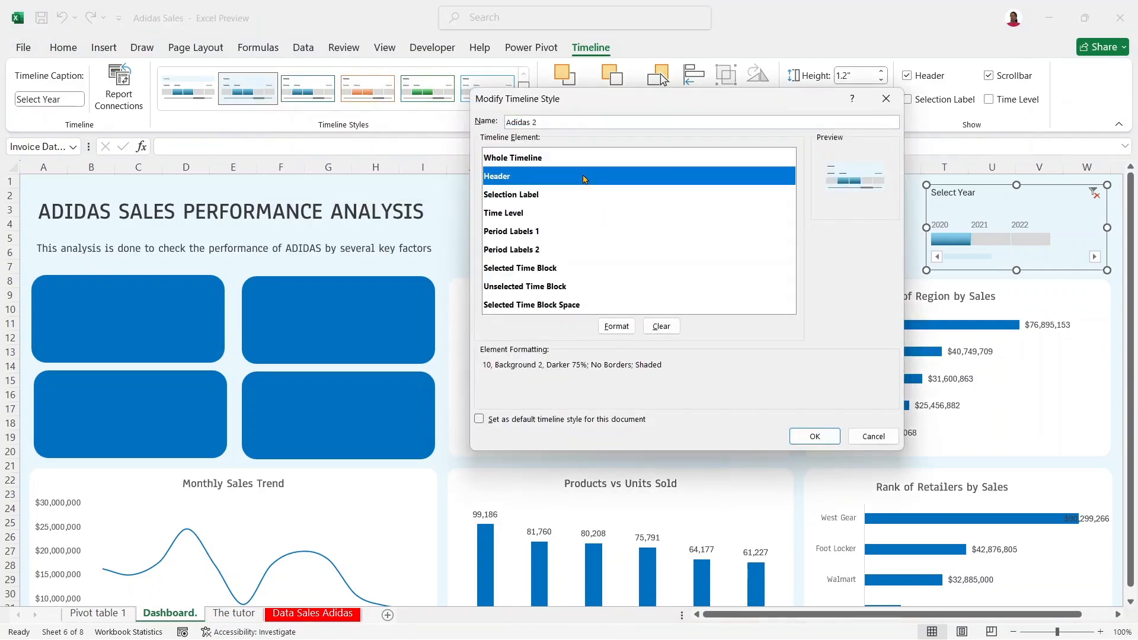
left_click(613, 324)
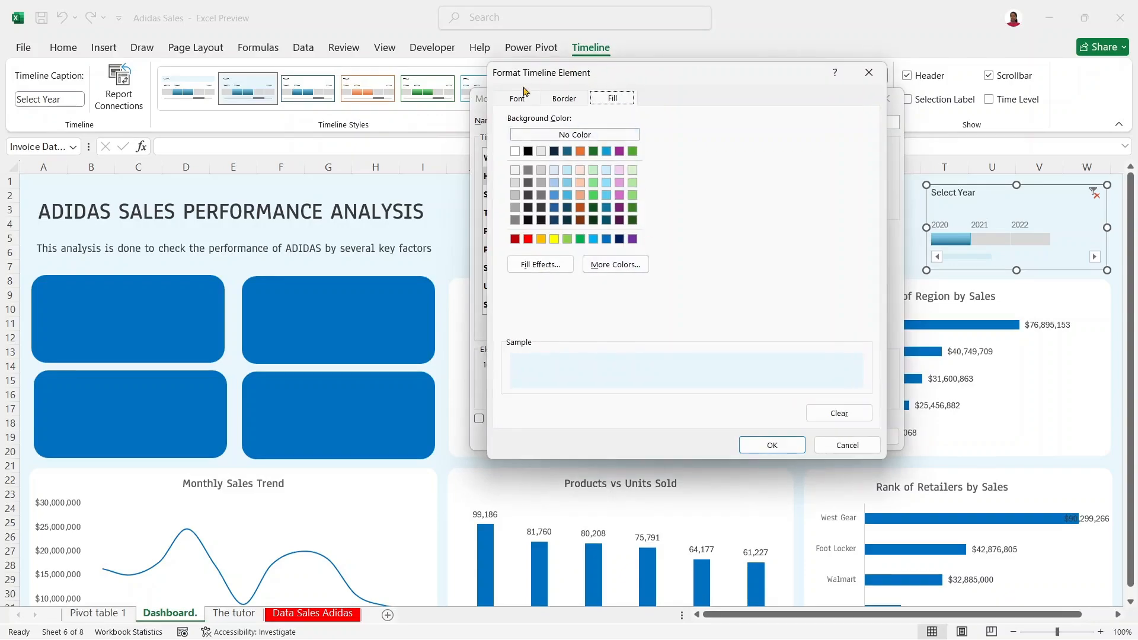
Step: Set the header font to Regular, size 9, grey Darker 50%, and save the style
left_click(519, 99)
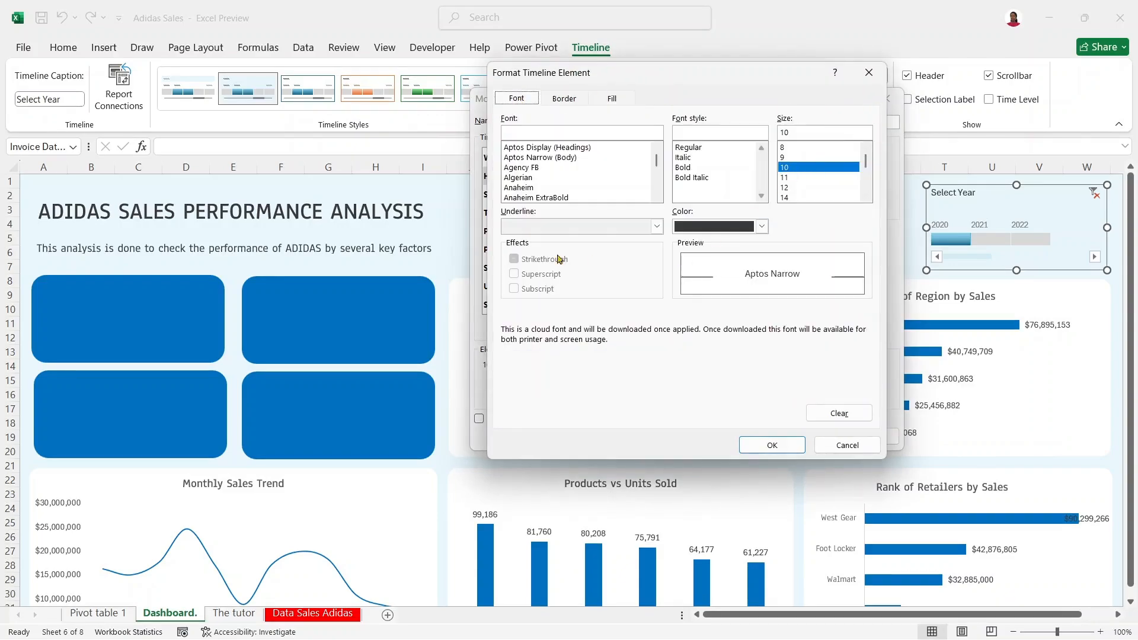
left_click(682, 157)
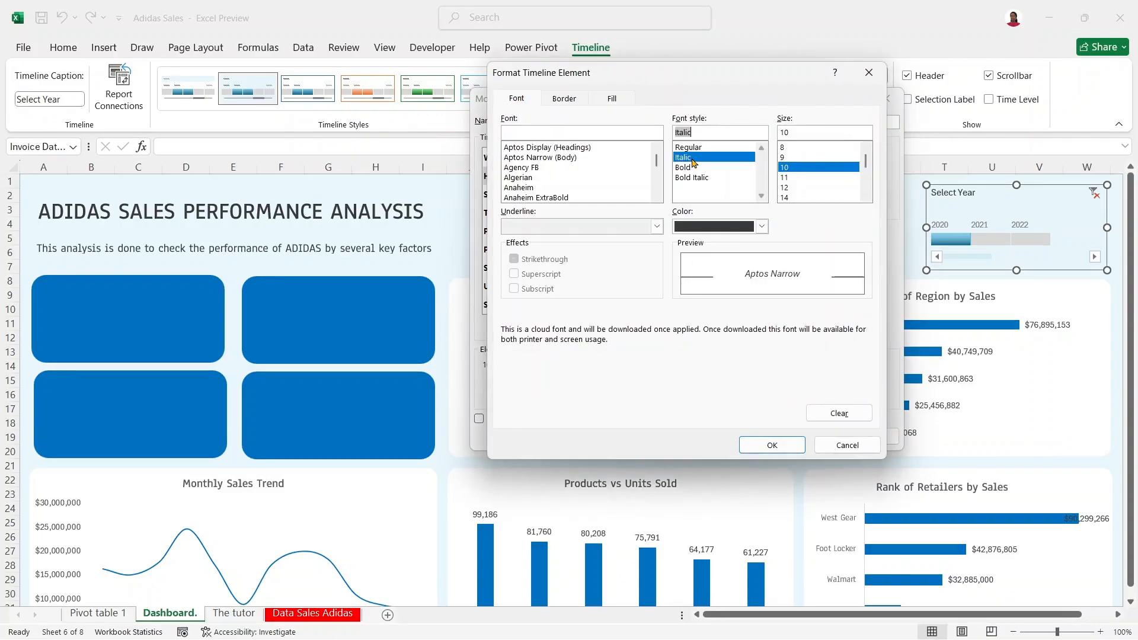
left_click(700, 148)
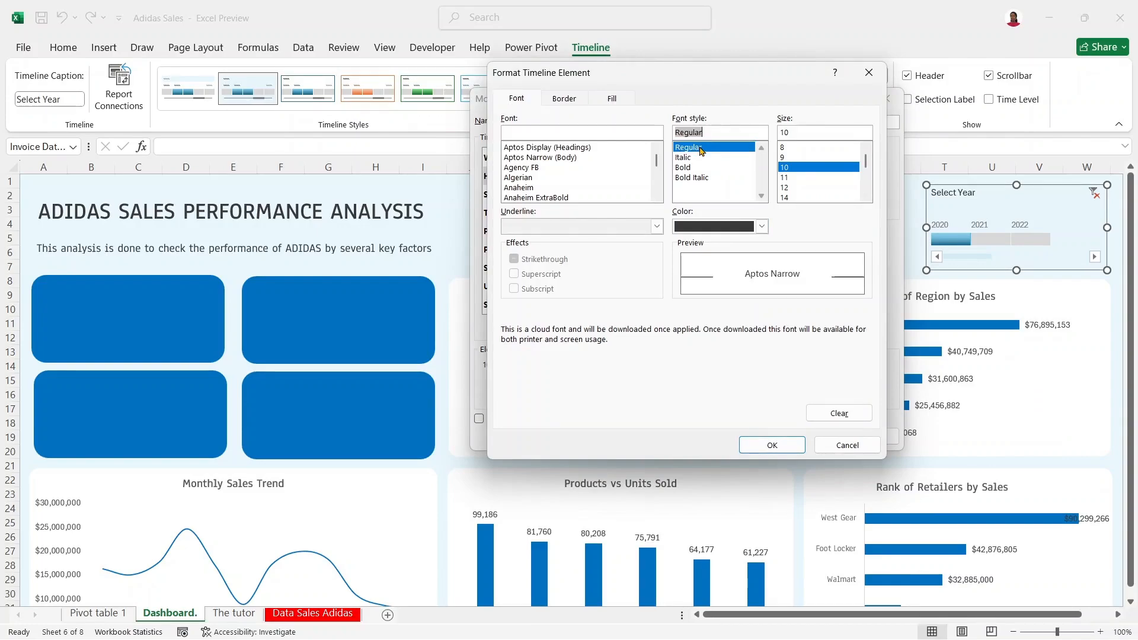
left_click(784, 157)
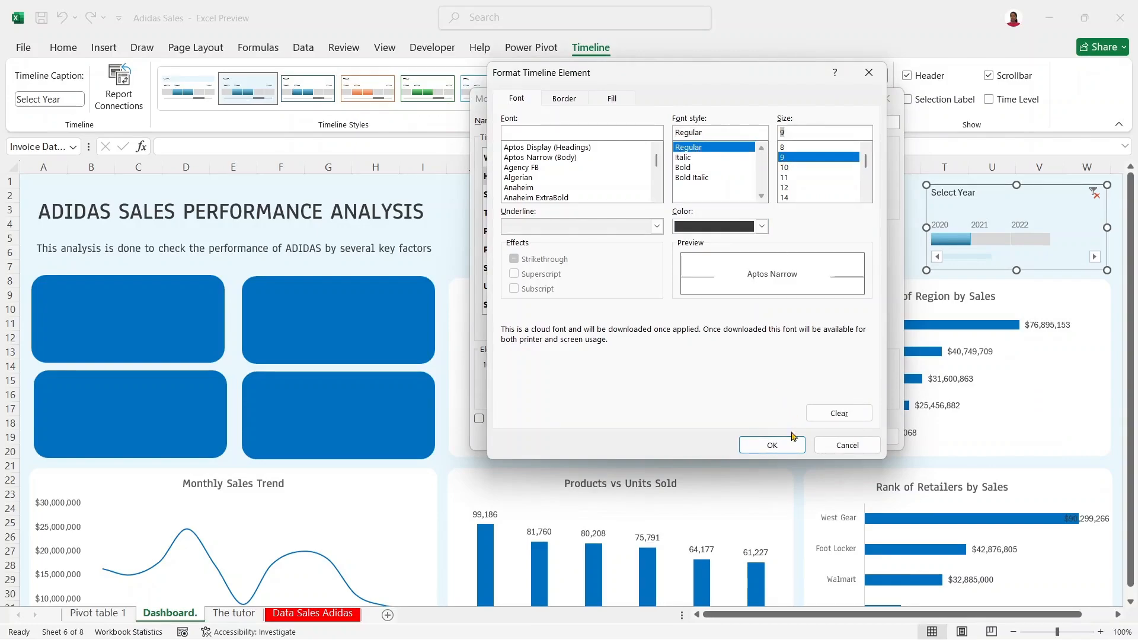
left_click(762, 227)
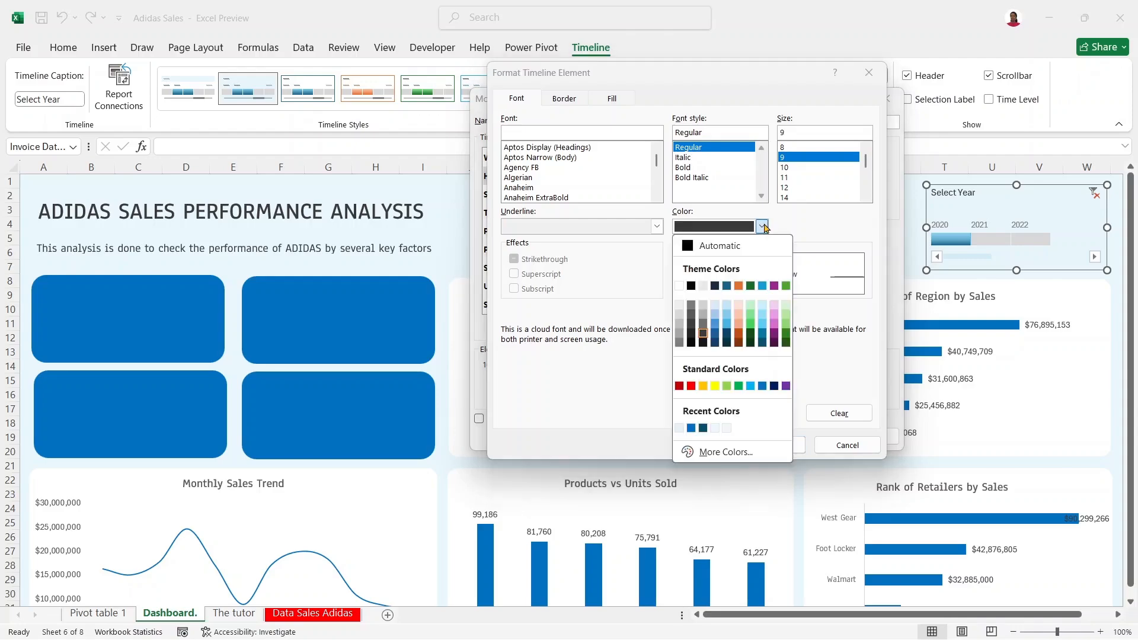
left_click(703, 325)
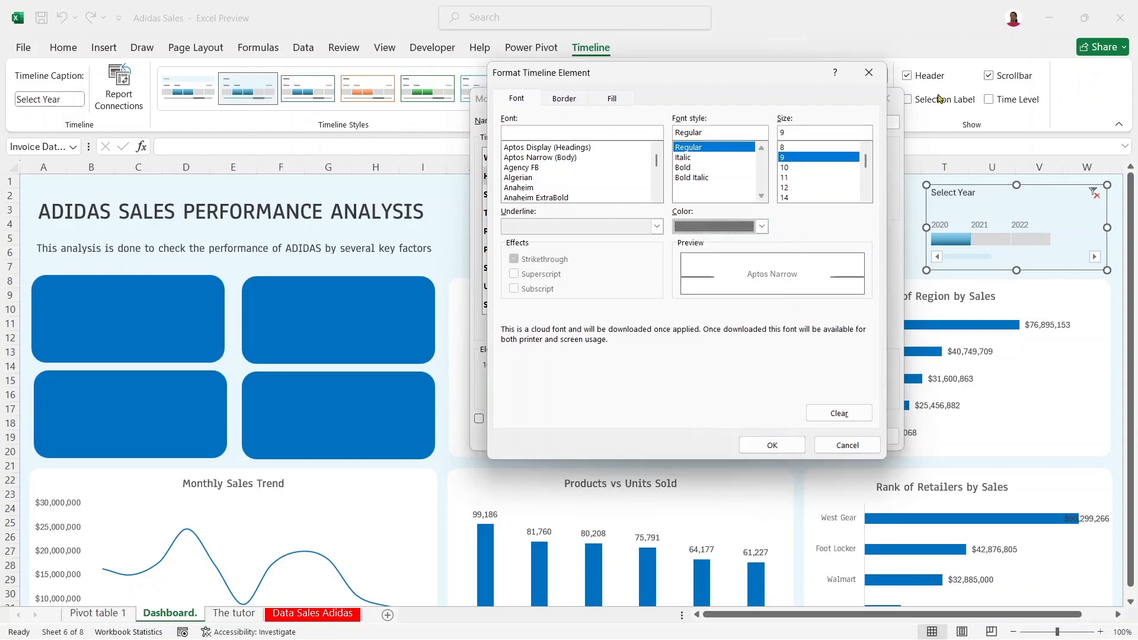
left_click(772, 445)
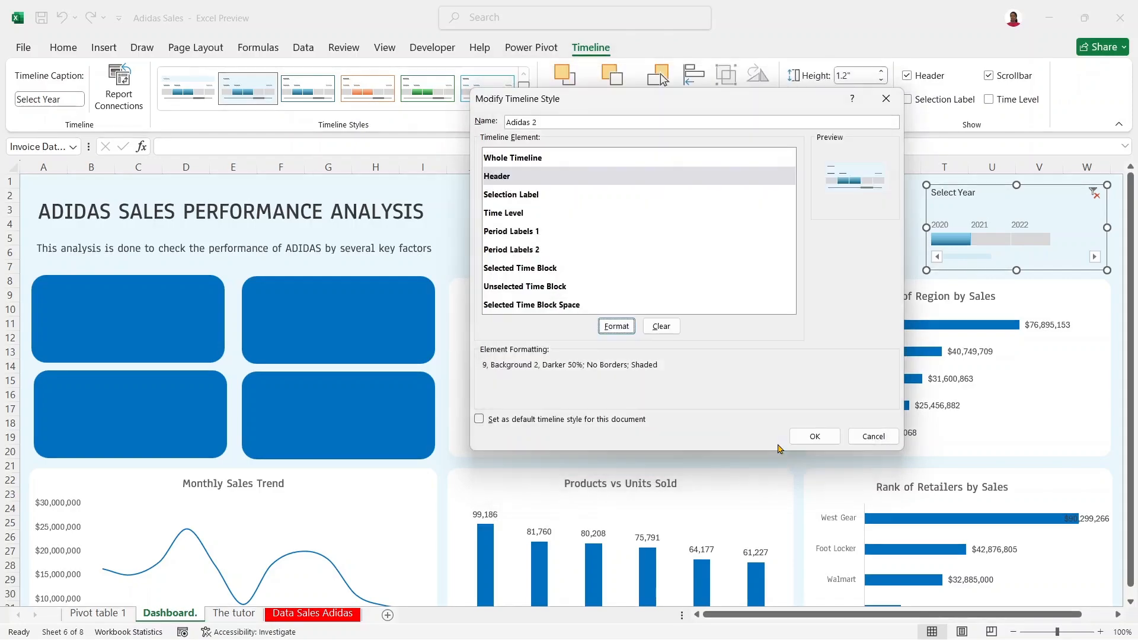
left_click(809, 435)
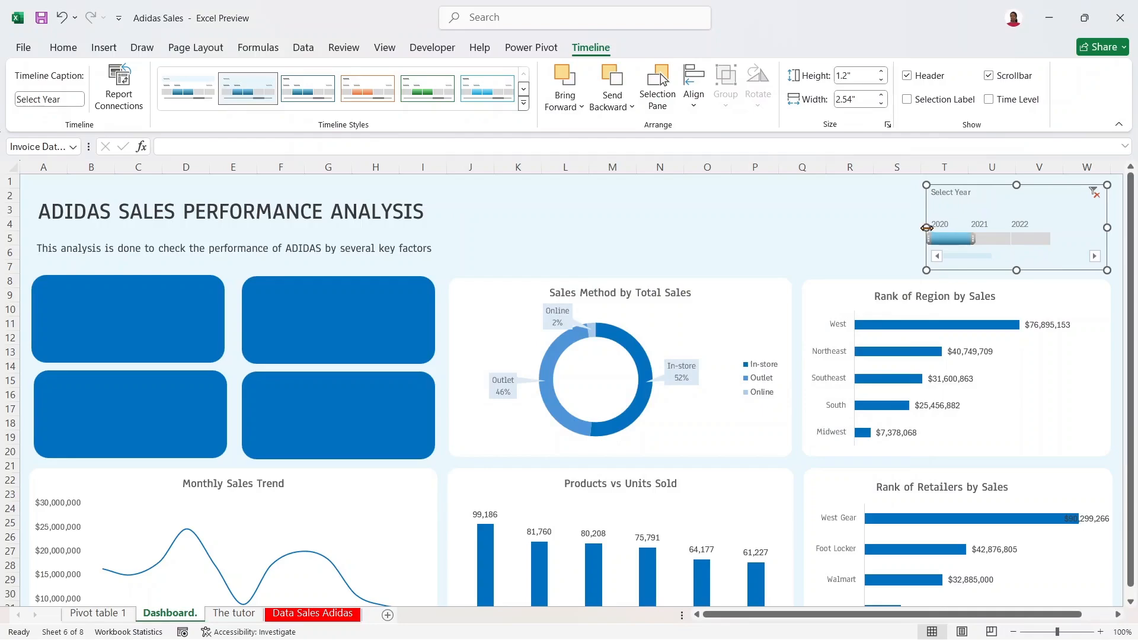
Step: Resize the timeline to 0.98" by 2.36", drop its scrollbar, and shift it slightly down-right
left_click_drag(926, 227, 922, 230)
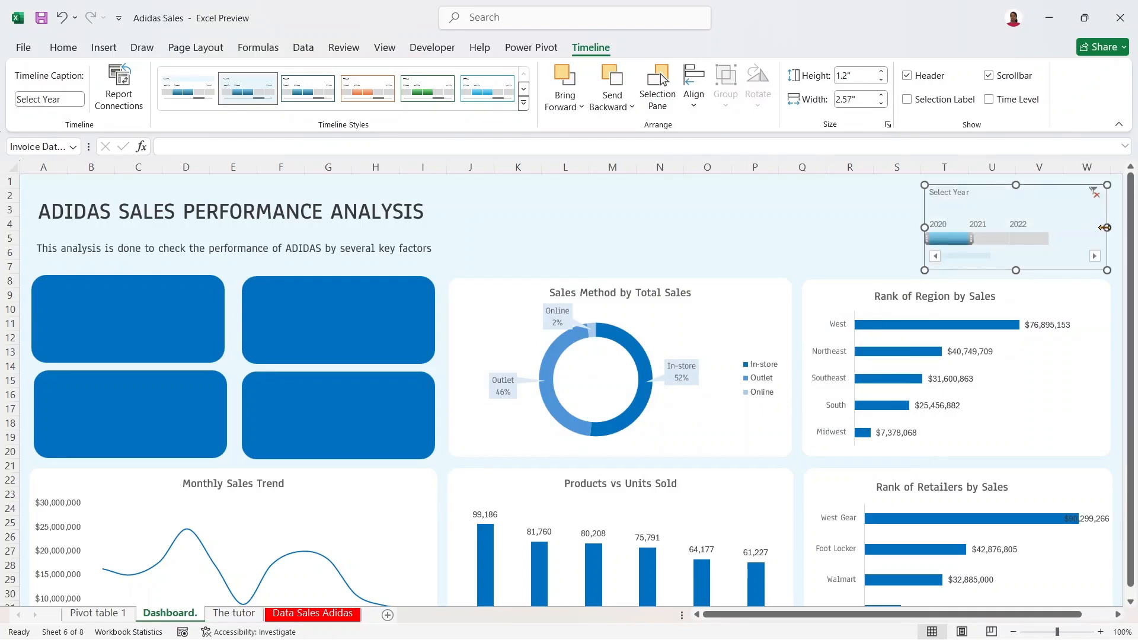
left_click_drag(1105, 228, 1090, 228)
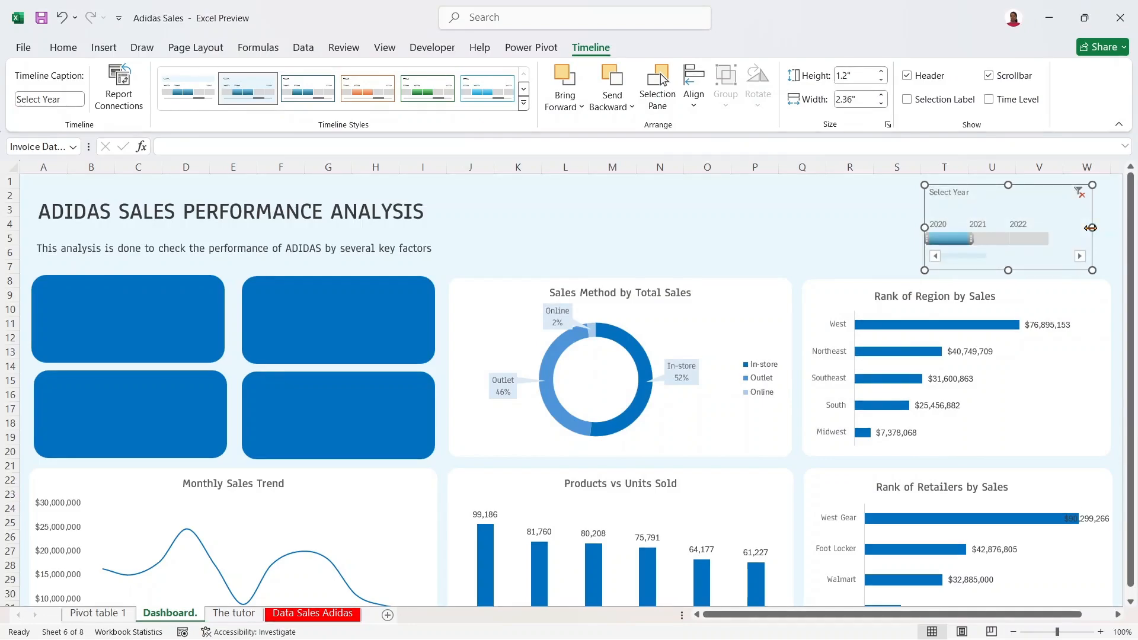
left_click(989, 76)
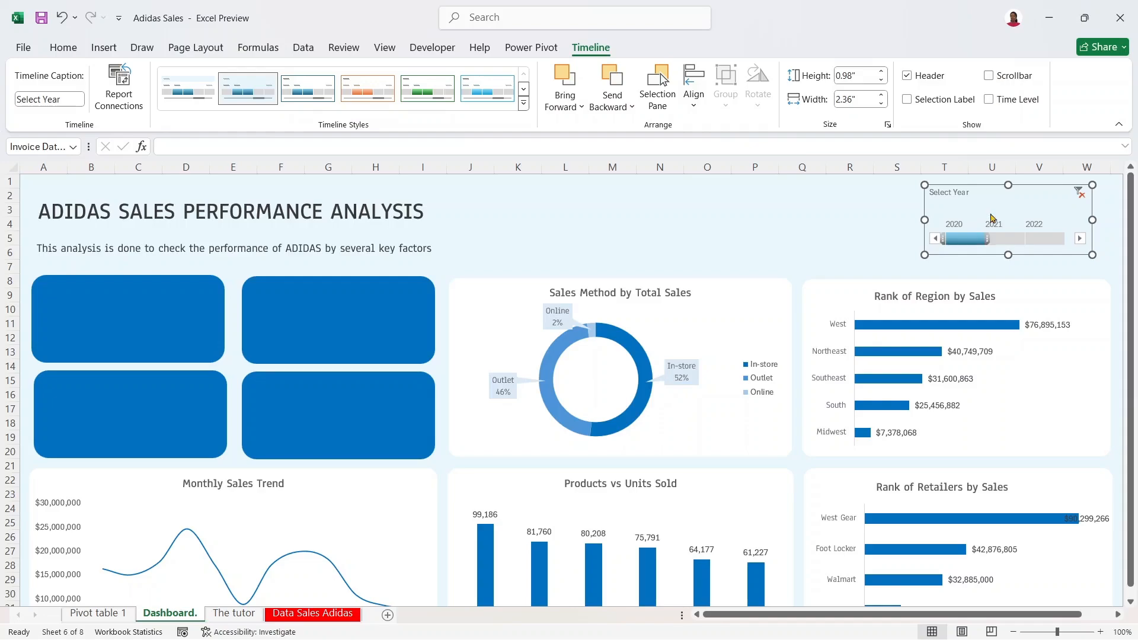
left_click_drag(990, 197, 999, 209)
left_click(653, 230)
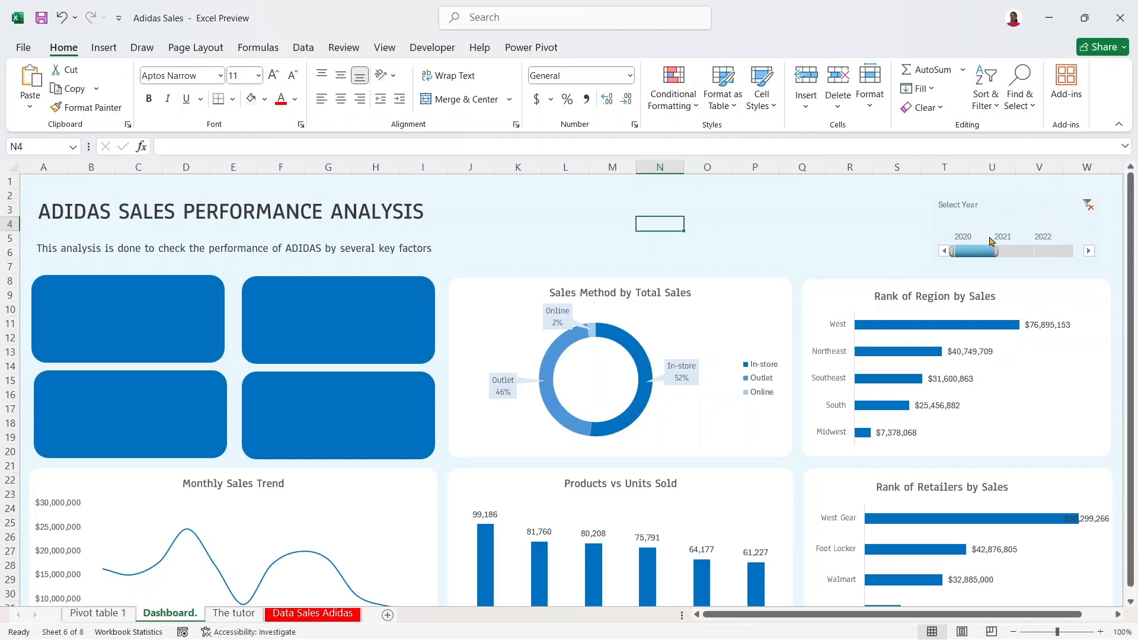
left_click(992, 215)
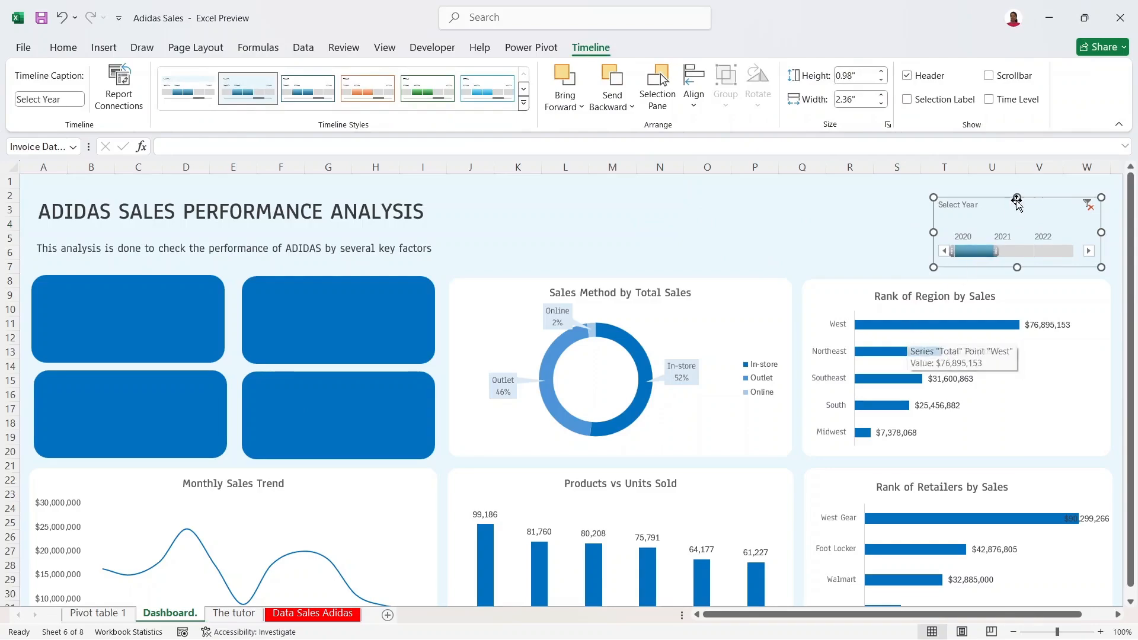
Step: Open the timeline style for modification and inspect the Selection Label and Time Level formatting without changing them
right_click(255, 78)
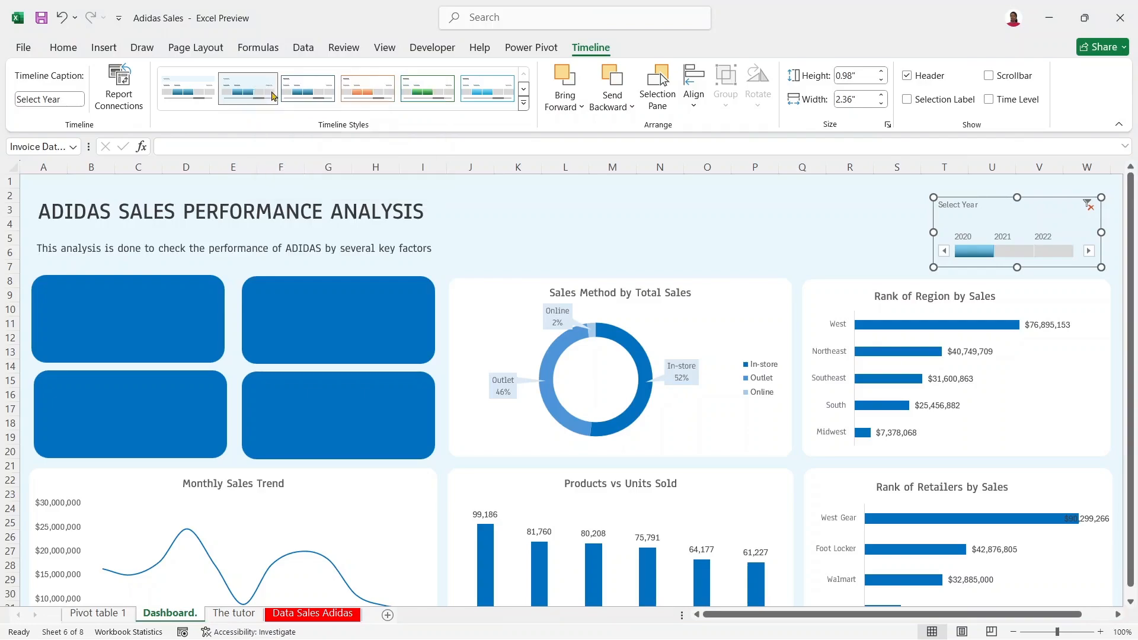
left_click(274, 95)
left_click(541, 196)
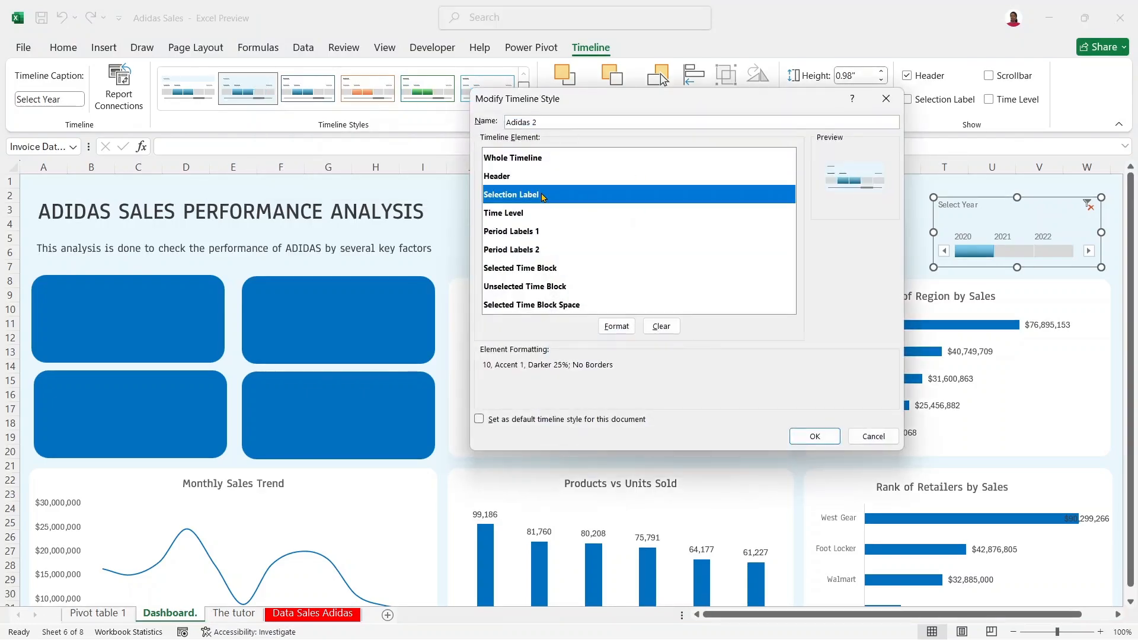
left_click(618, 325)
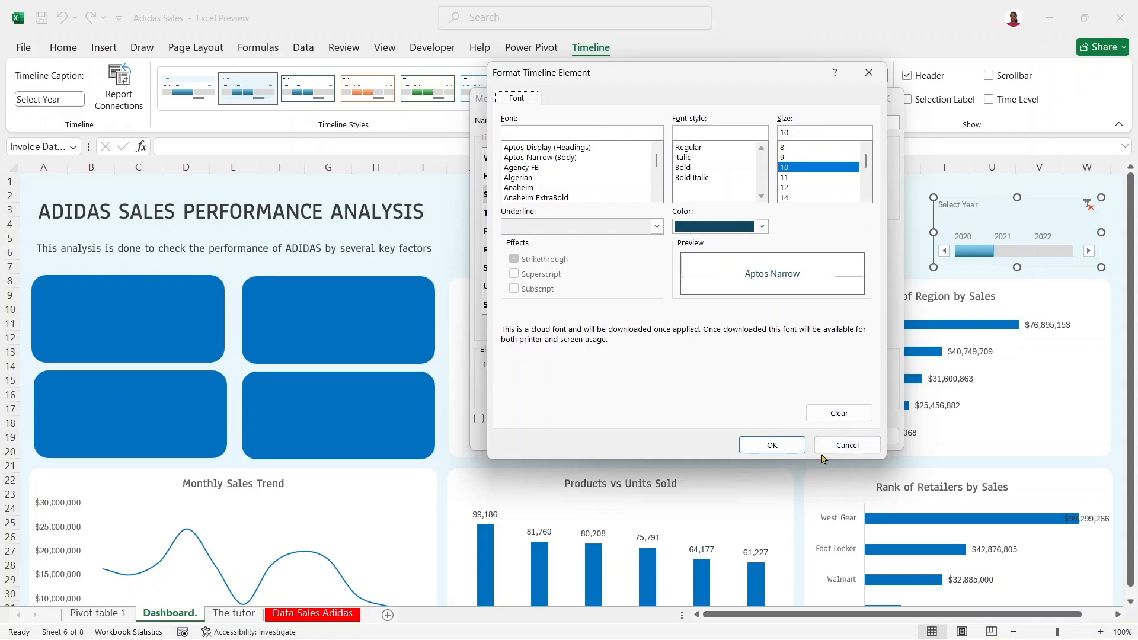
left_click(843, 446)
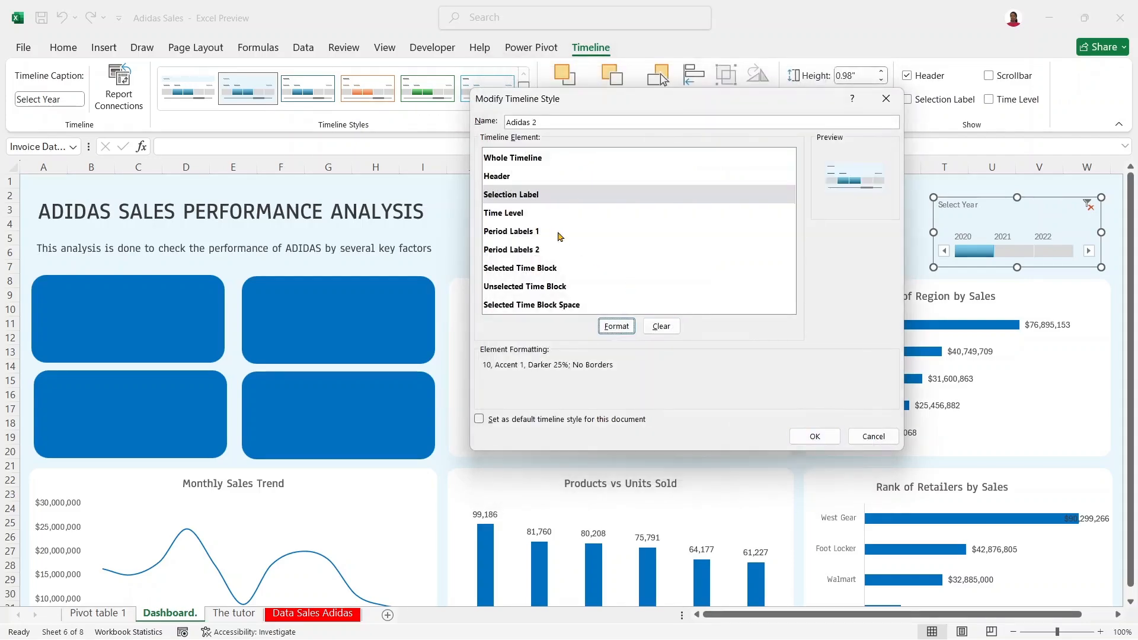
left_click(503, 213)
left_click(617, 326)
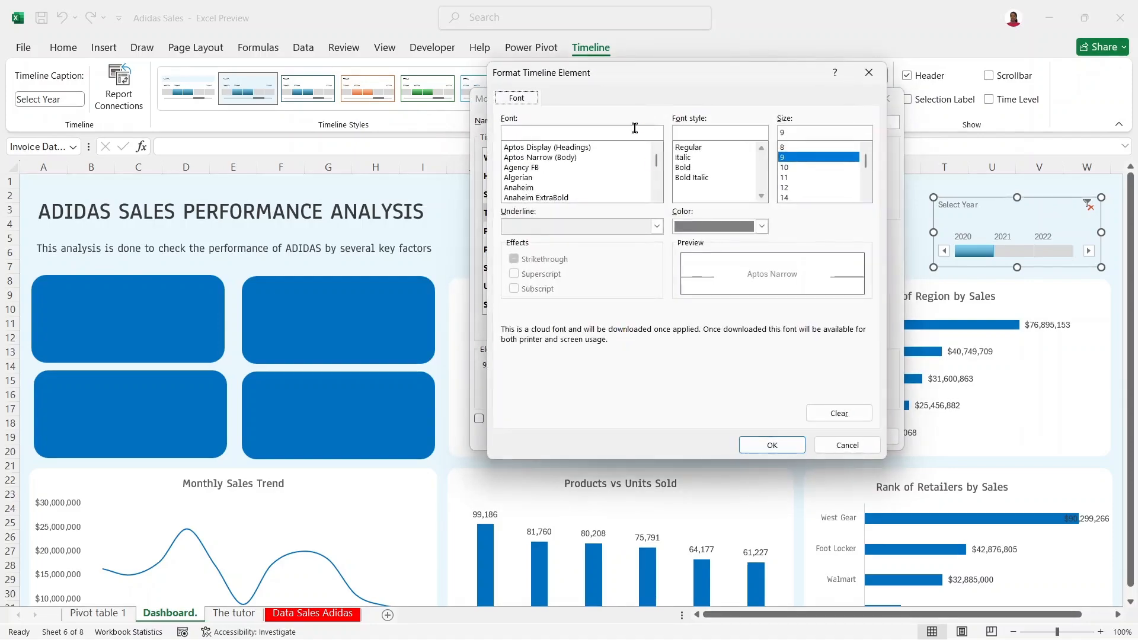
left_click(845, 445)
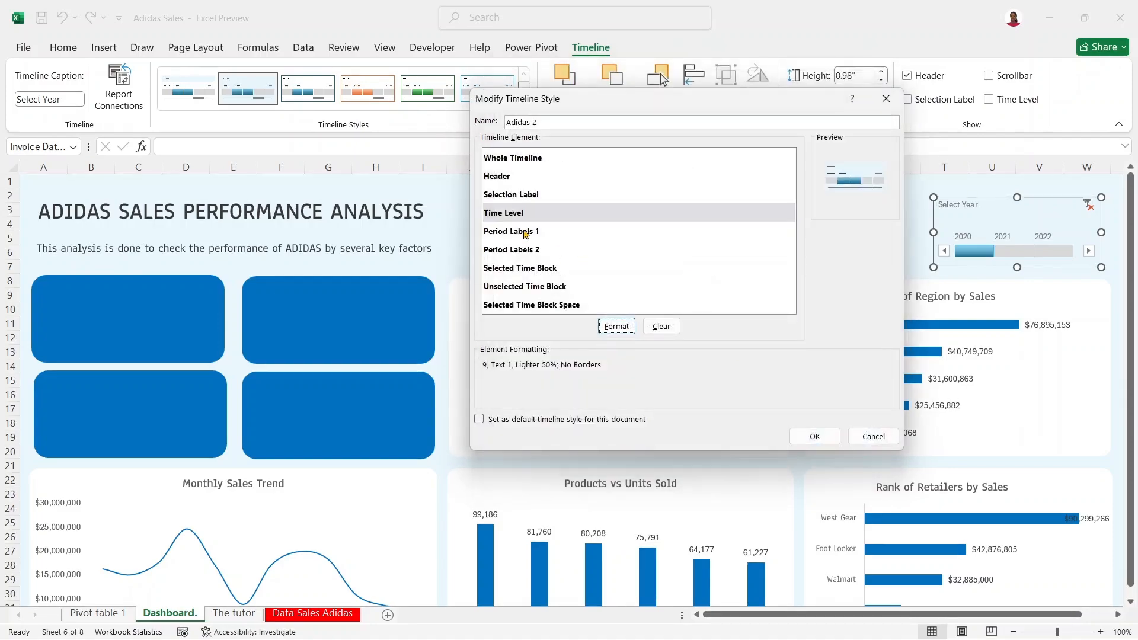
Step: Select the Selected Time Block element and try dark and lighter blue fills
left_click(525, 233)
left_click(535, 268)
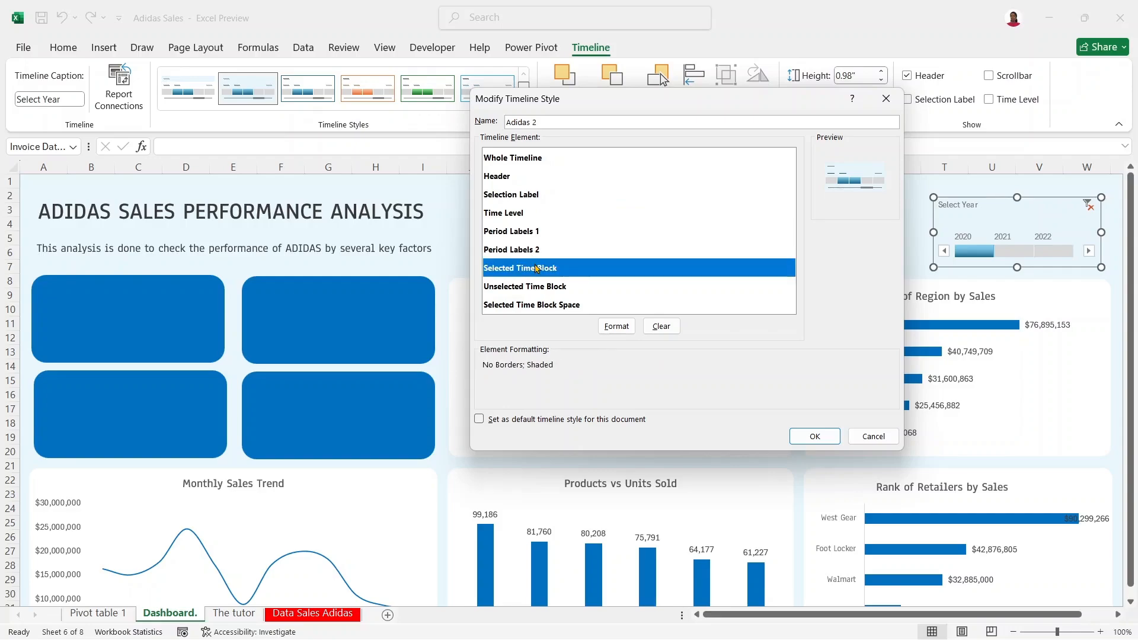
left_click(616, 326)
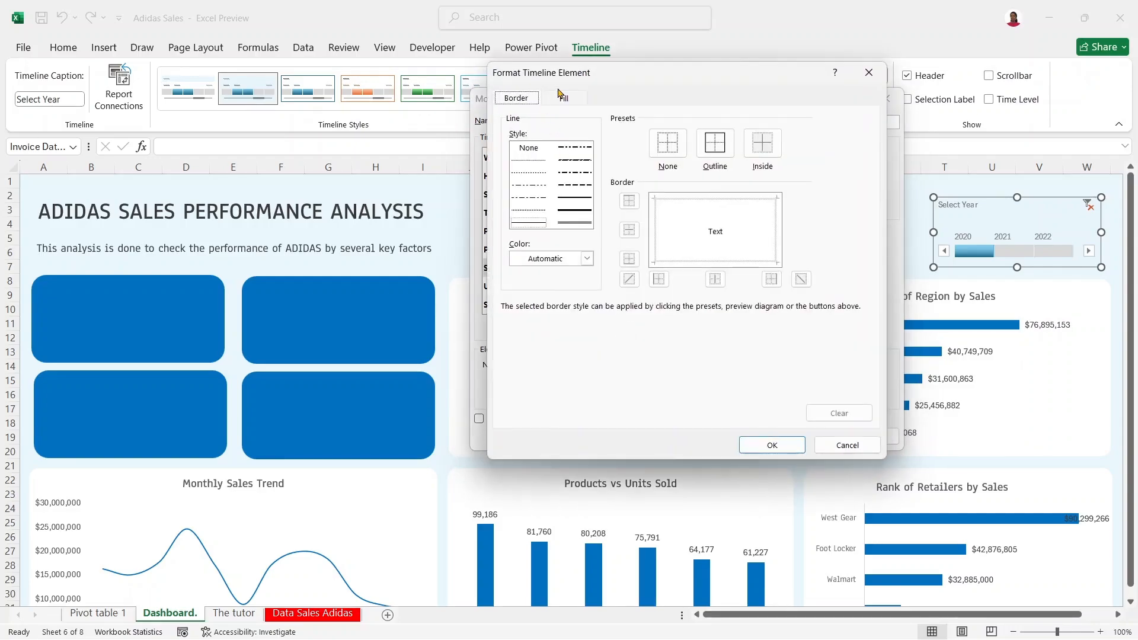
left_click(563, 98)
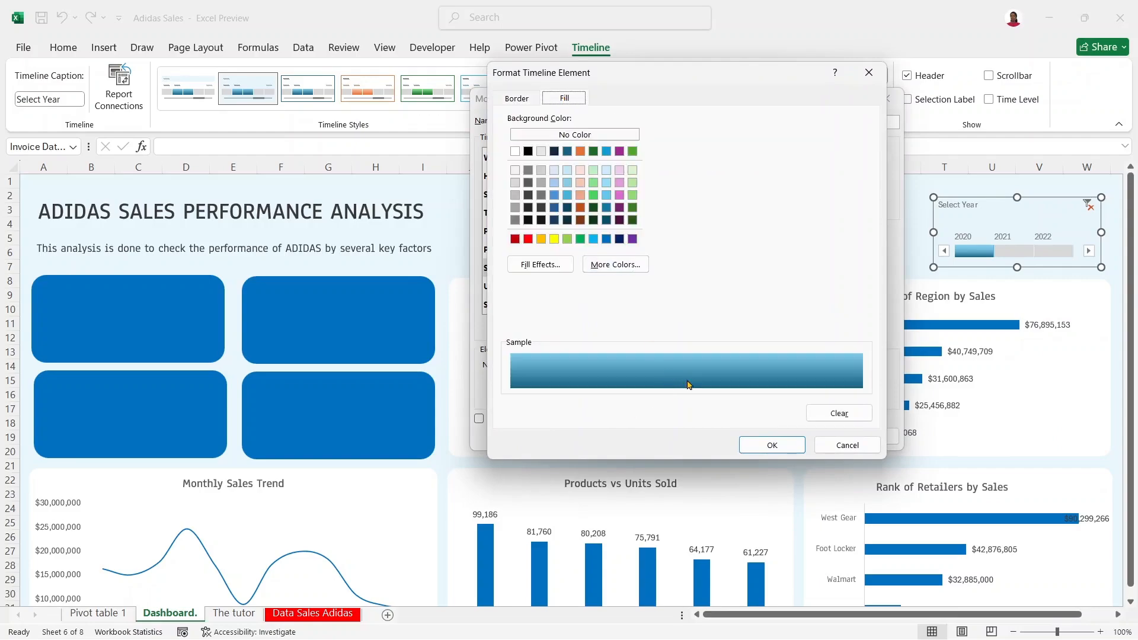
left_click(556, 209)
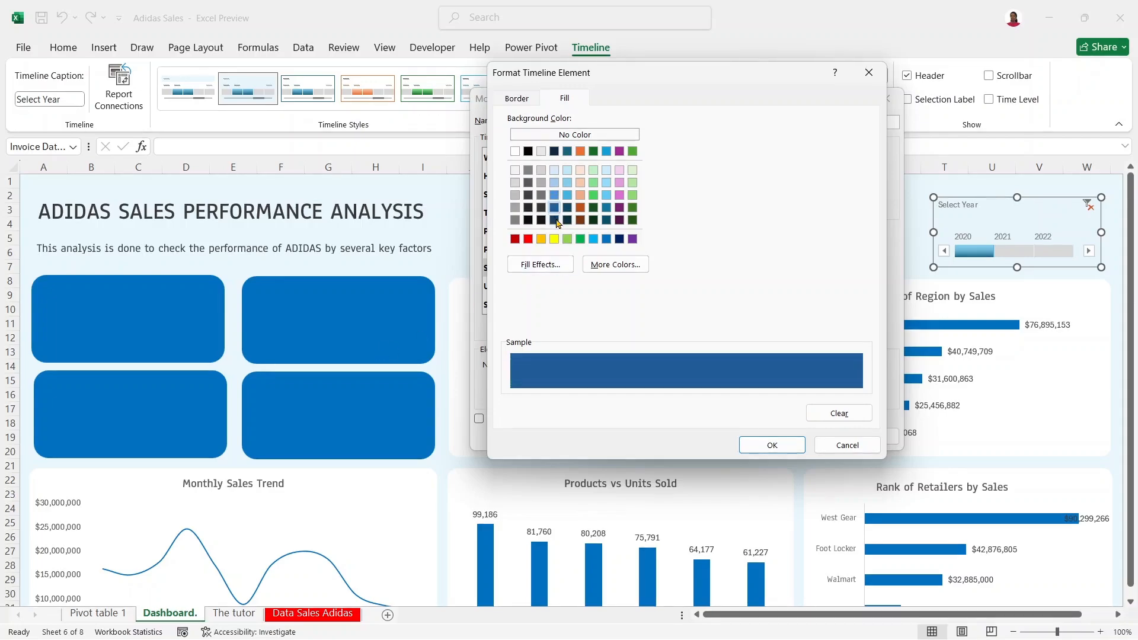
left_click(554, 196)
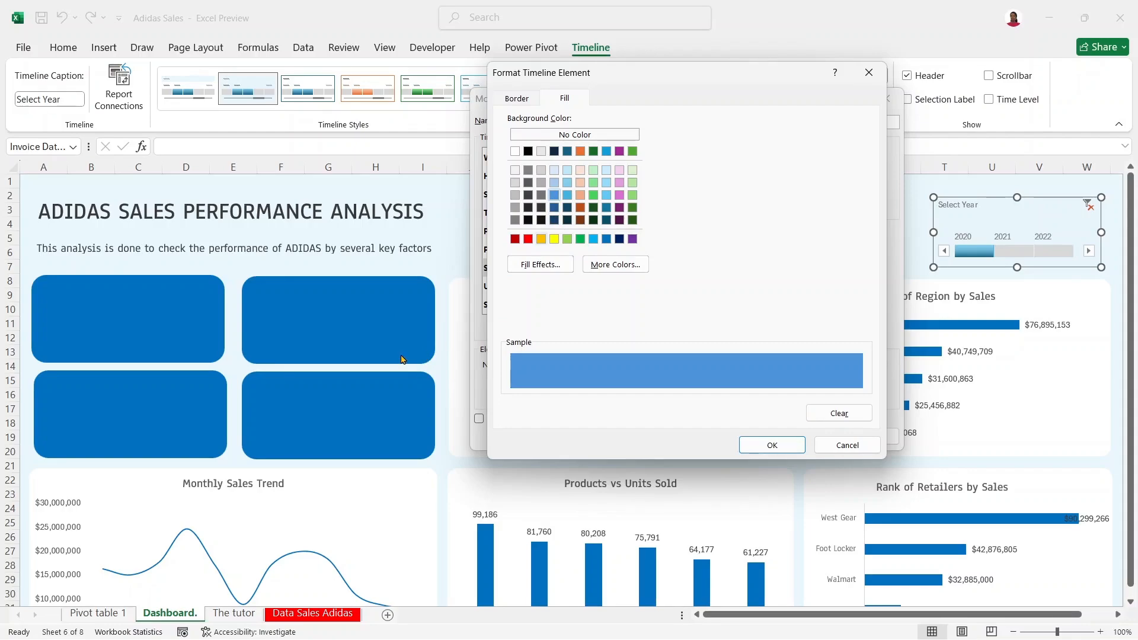
Step: Sample the dashboard card's dark blue from the screen and copy its hex code 0070c0
key("super+shift+c")
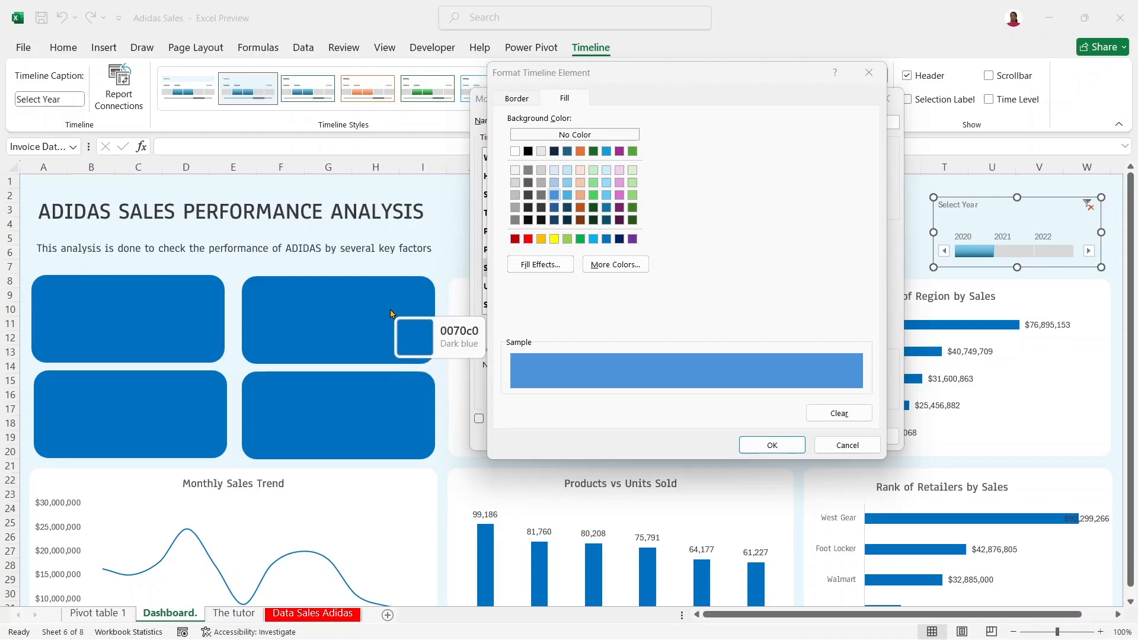
left_click(390, 314)
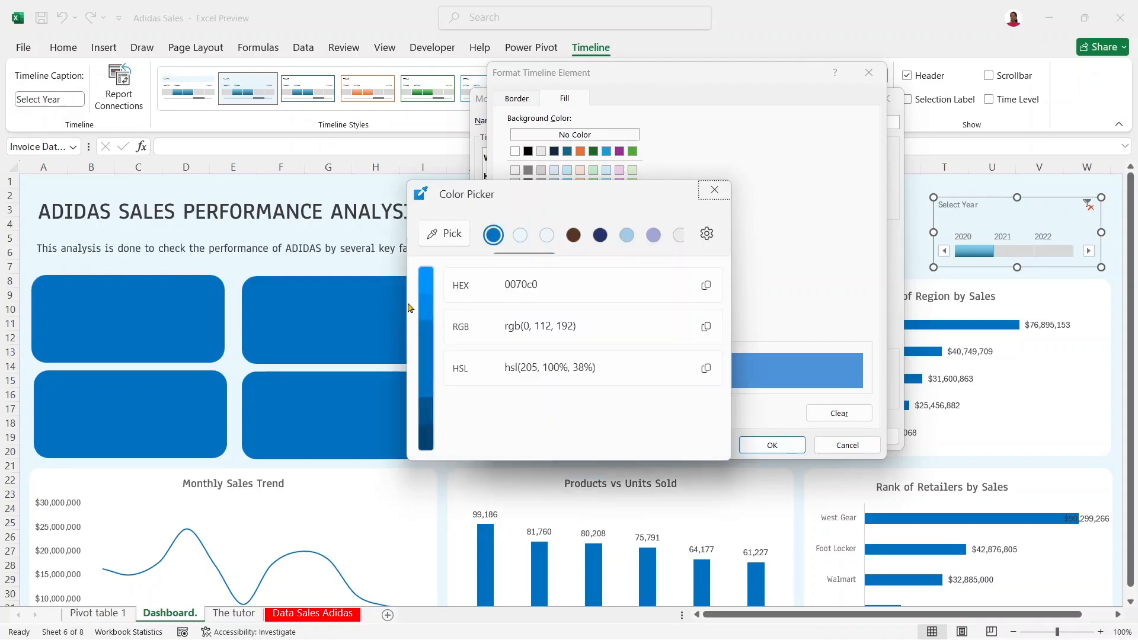
left_click(704, 284)
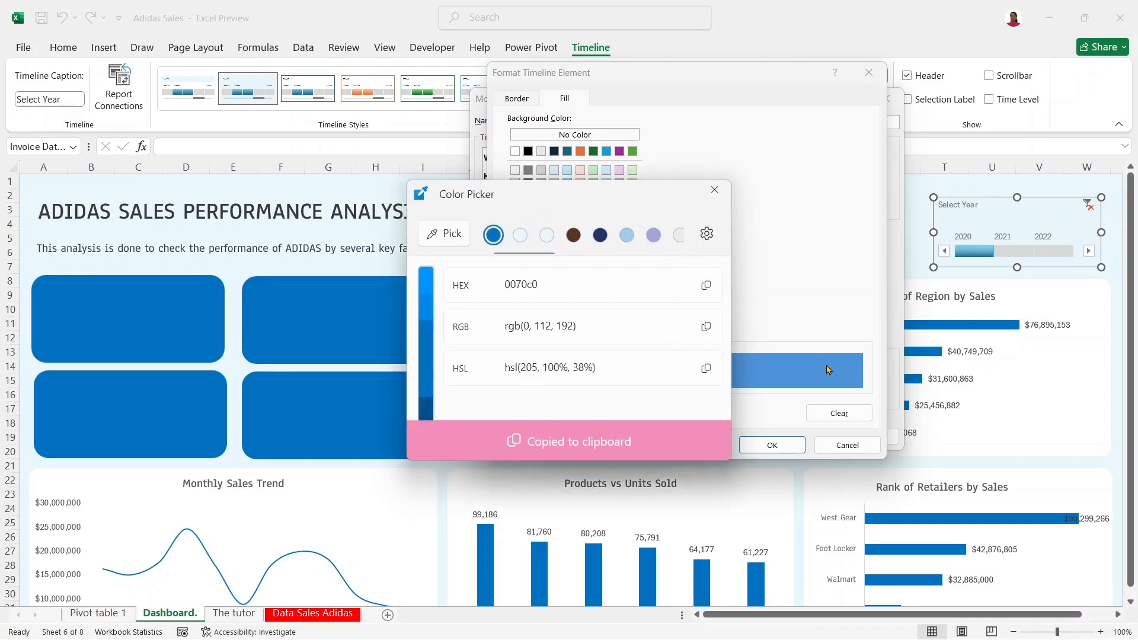
left_click(716, 191)
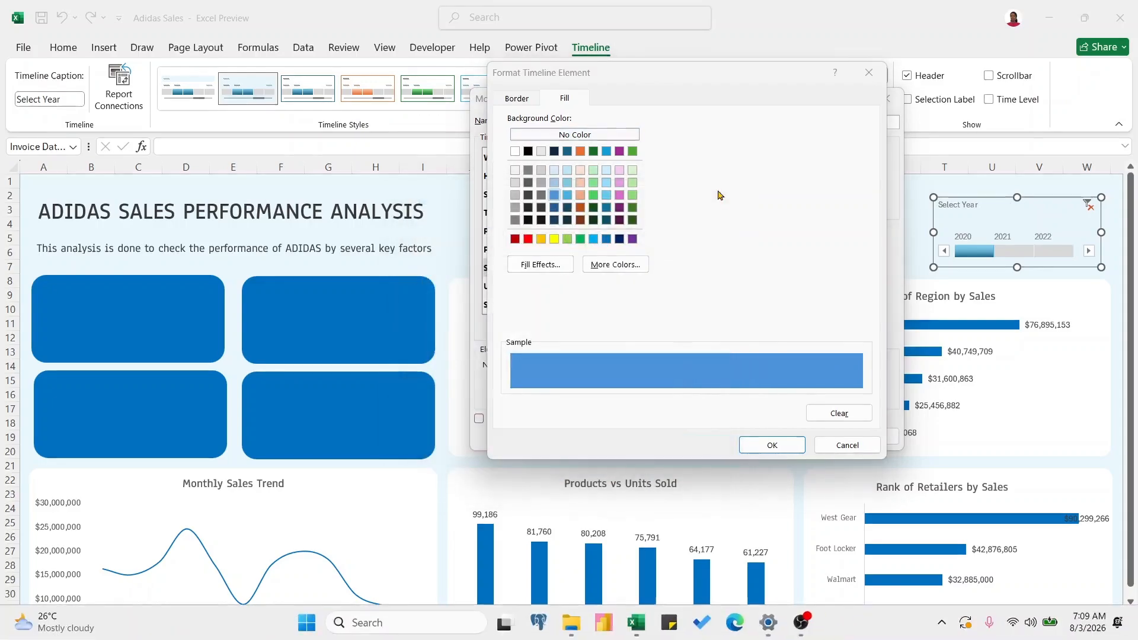
Step: Set the Selected Time Block fill to custom hex 0070C0 and save the timeline style
left_click(614, 264)
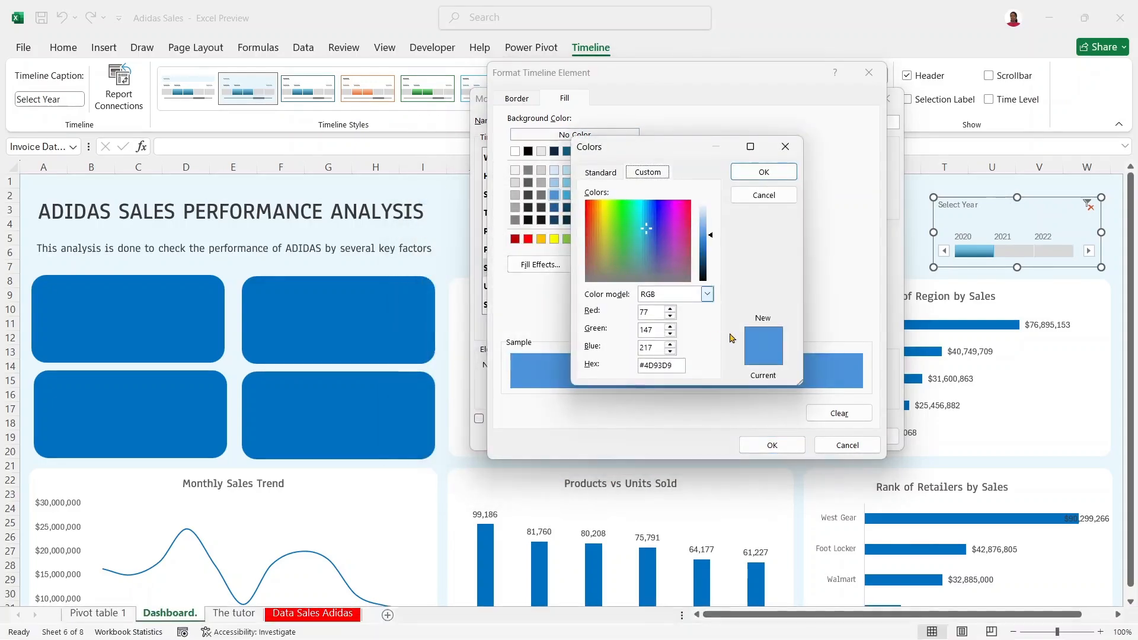
double_click(645, 363)
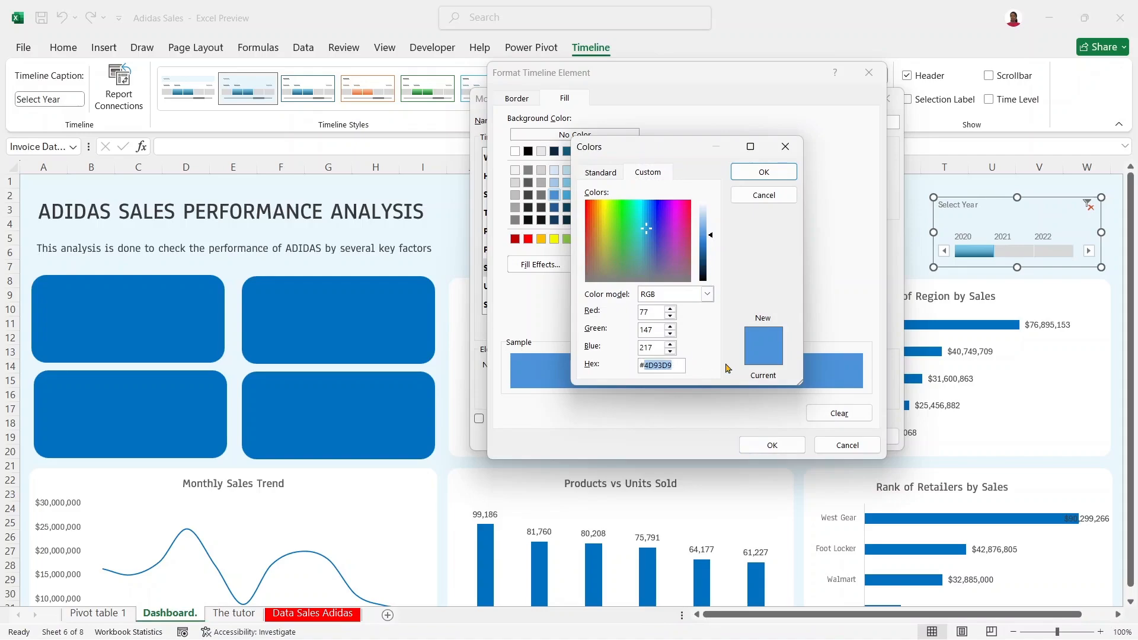
key("ctrl+v")
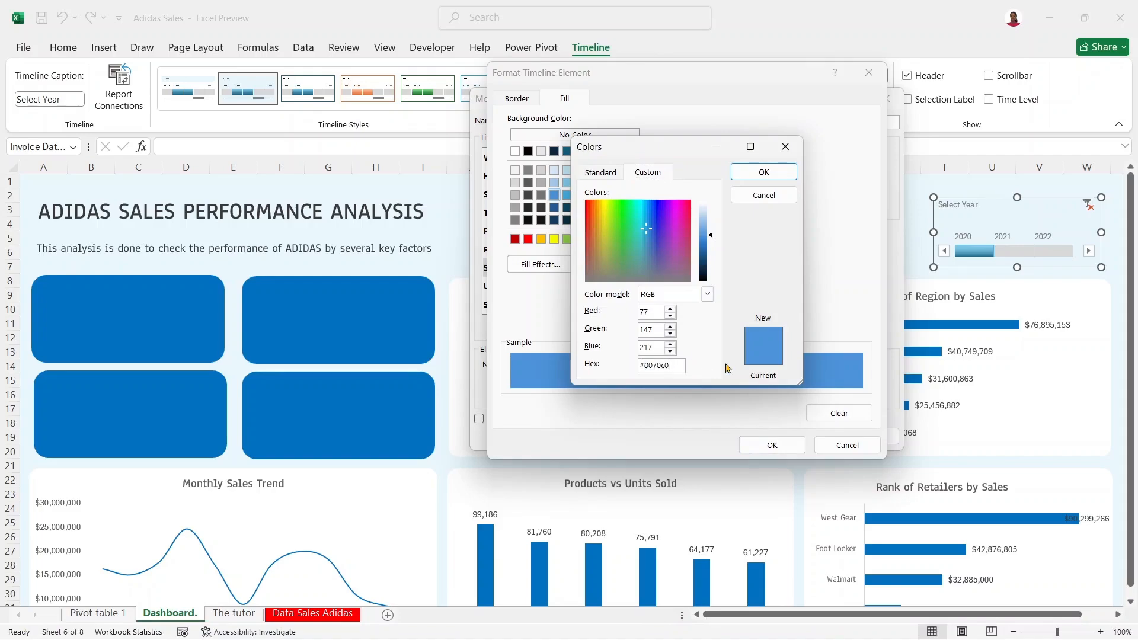
left_click(764, 173)
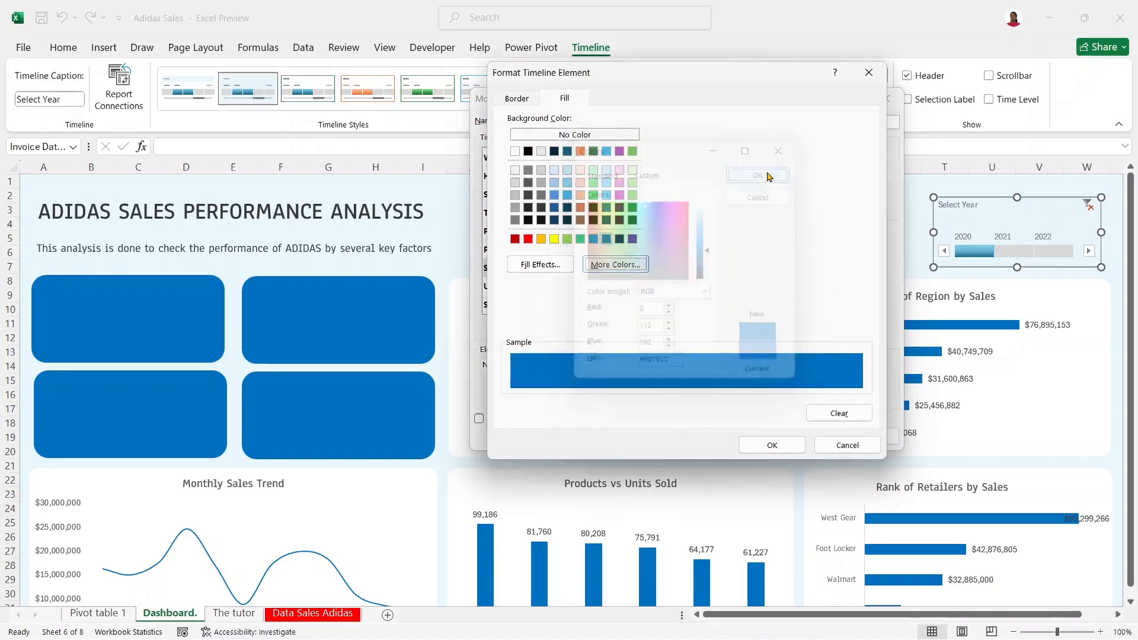
left_click(772, 446)
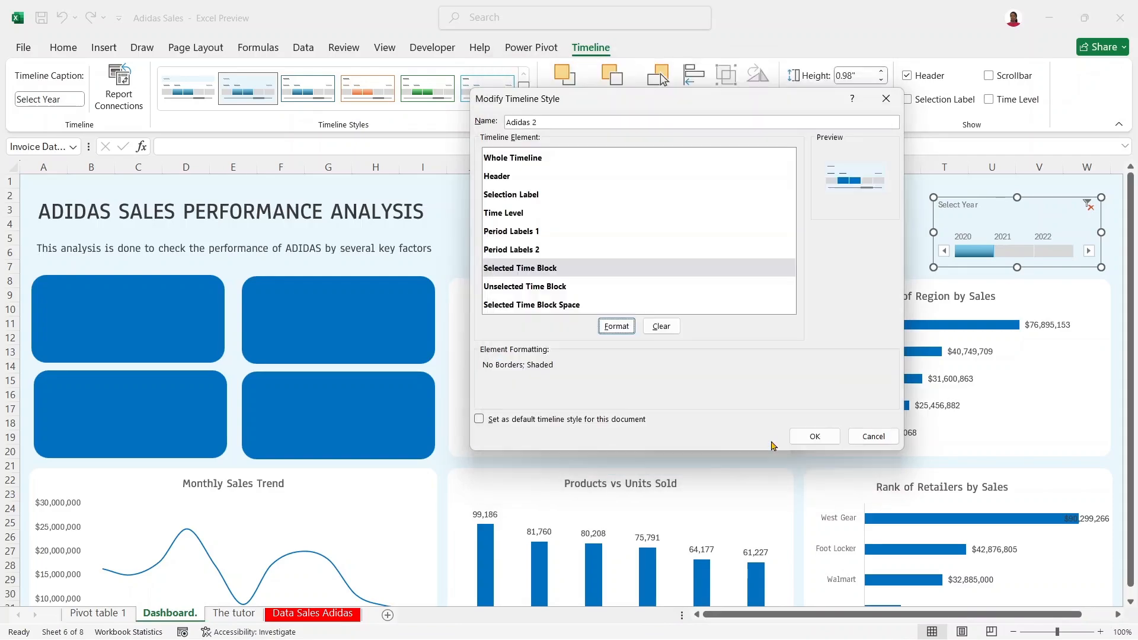
left_click(813, 436)
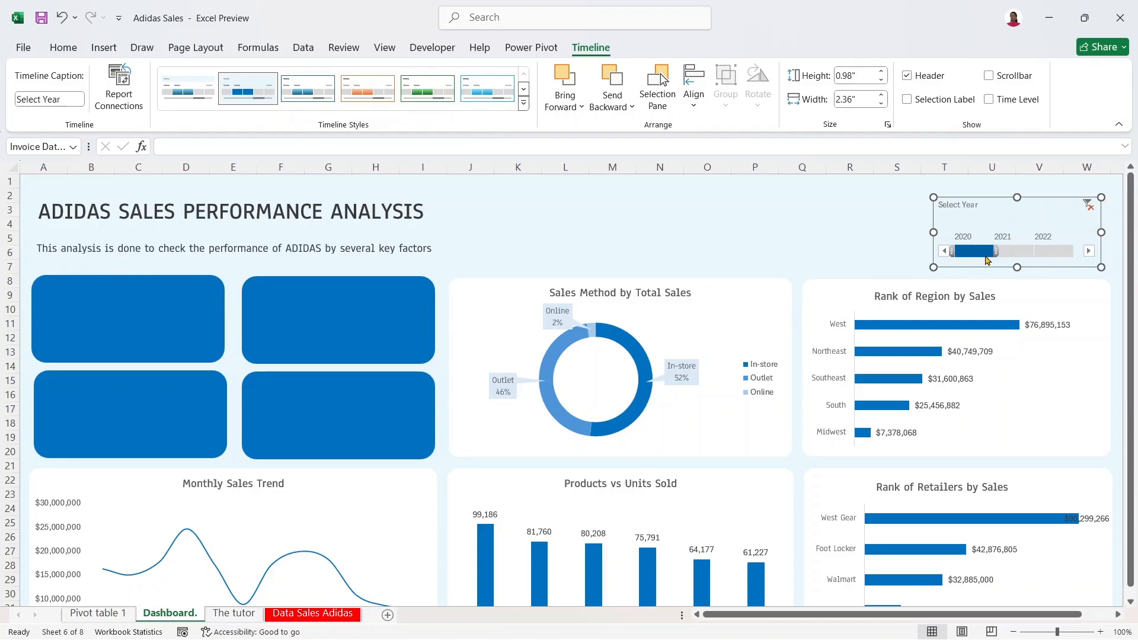
Step: Check the timeline's new look, then reopen the Adidas 2 style for editing
left_click(886, 226)
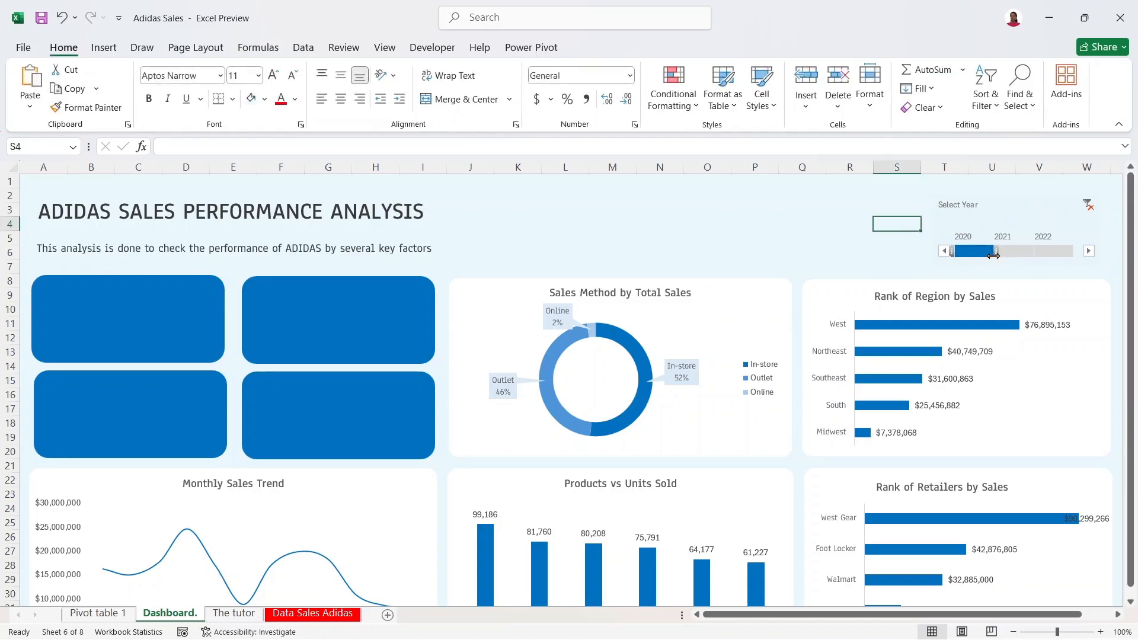
left_click(999, 208)
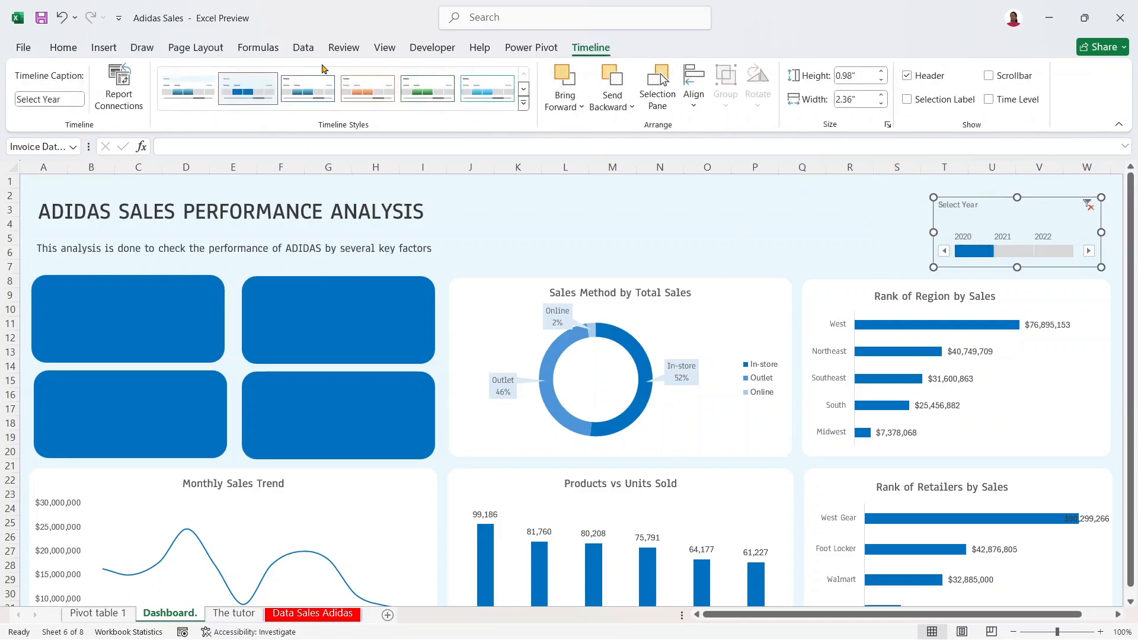
right_click(244, 89)
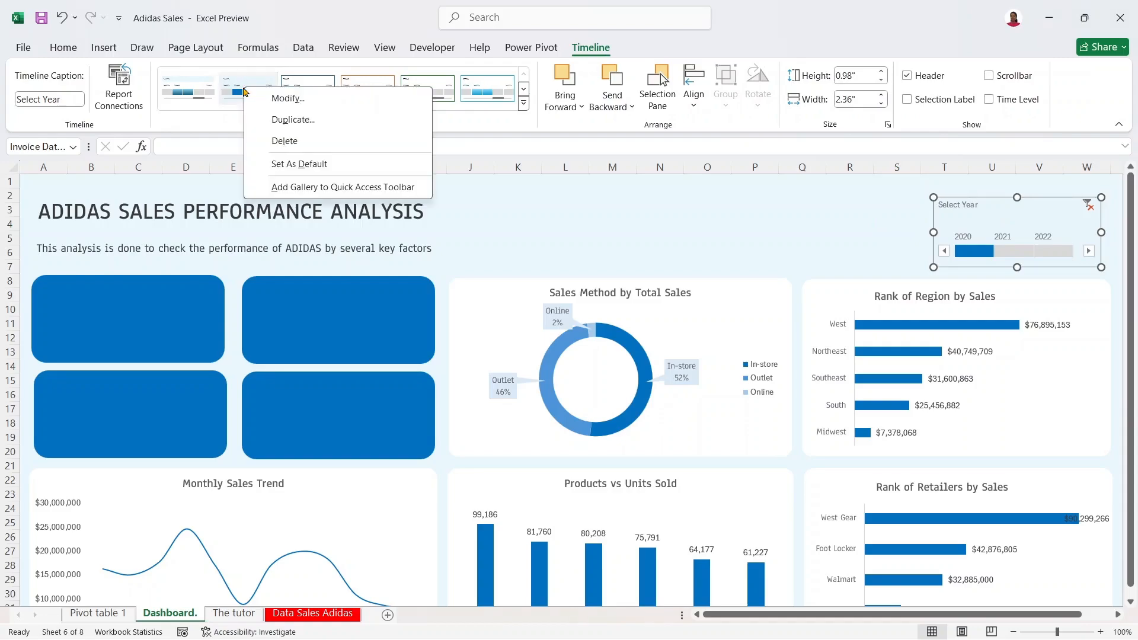
left_click(287, 98)
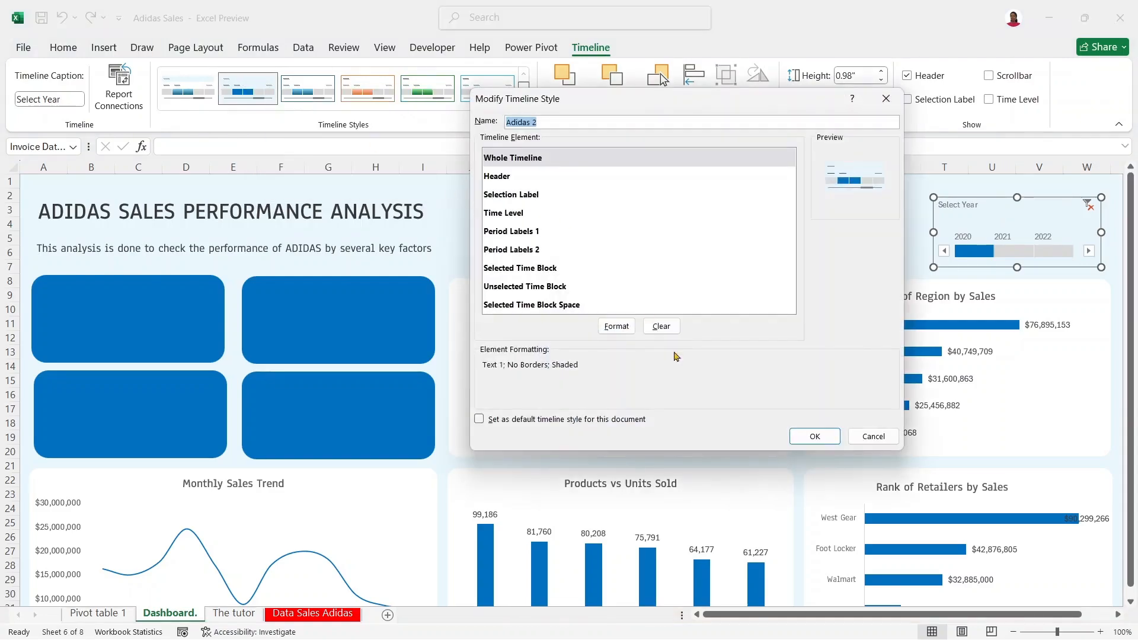
Step: Give the Selected Time Block a gradient fill with a centred dark band
left_click(550, 276)
left_click(625, 329)
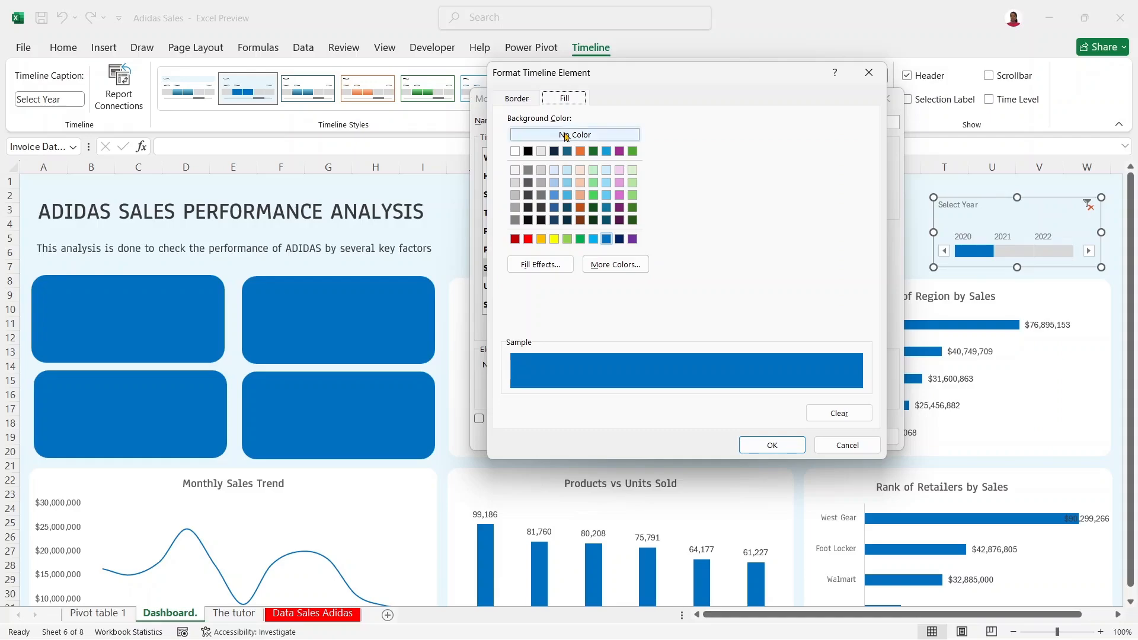
left_click(567, 268)
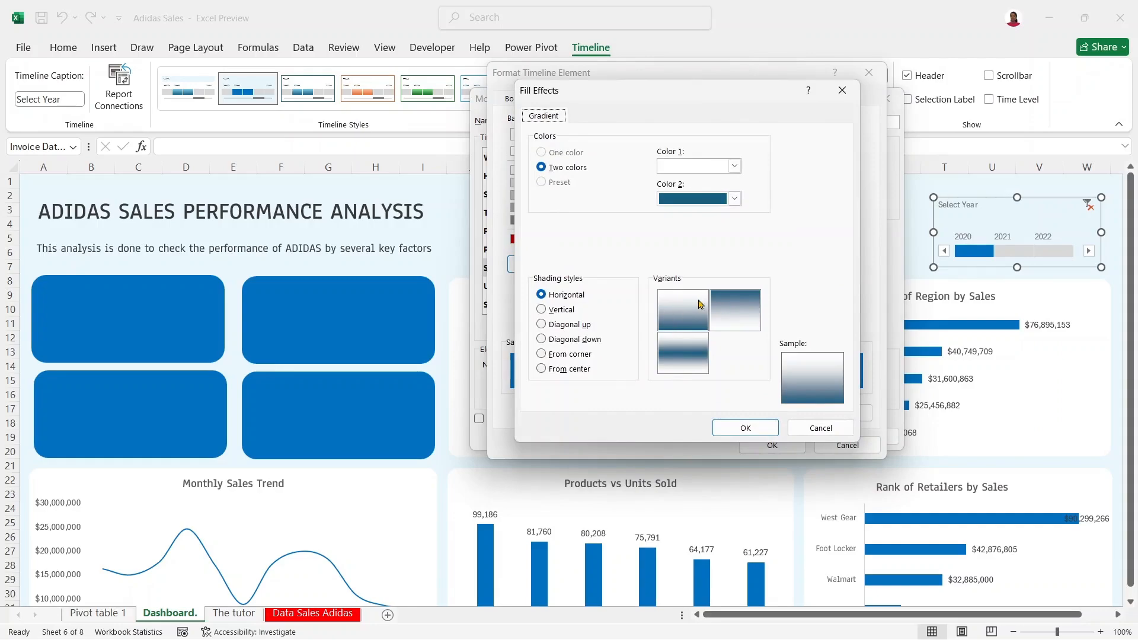
left_click(691, 351)
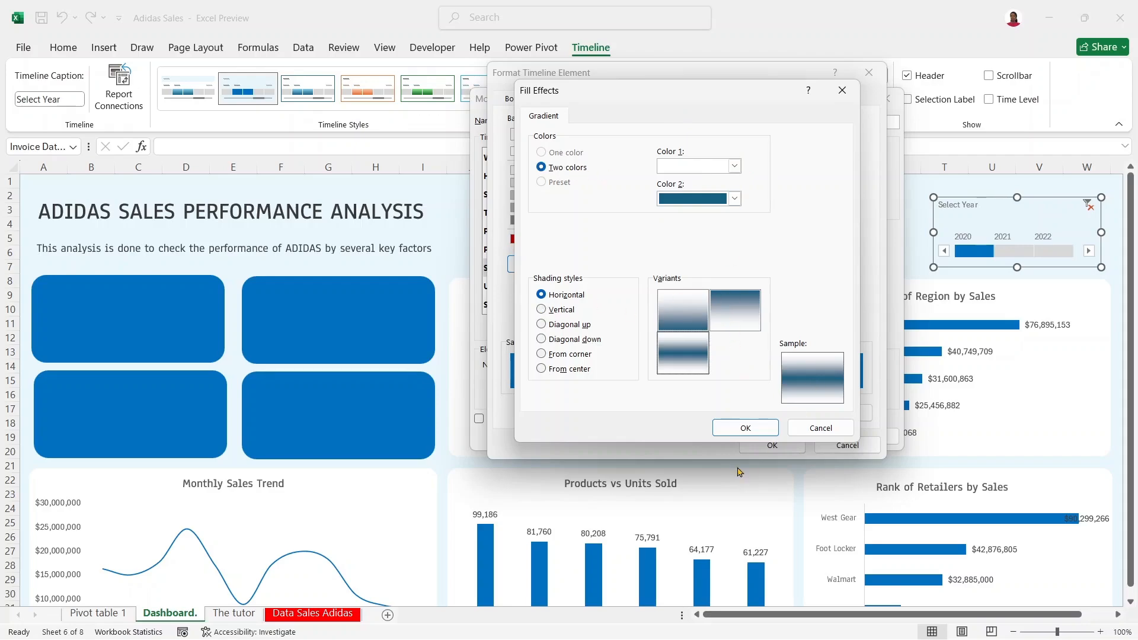
left_click(745, 427)
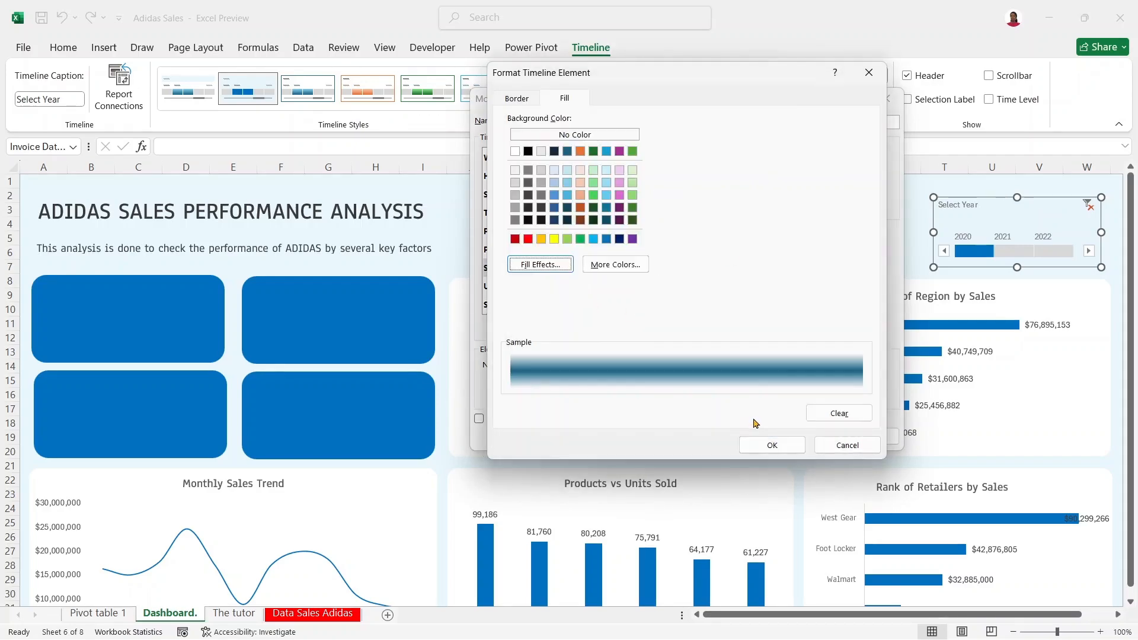
Step: Set the block's fill colour to custom hex 0070c0
left_click(610, 267)
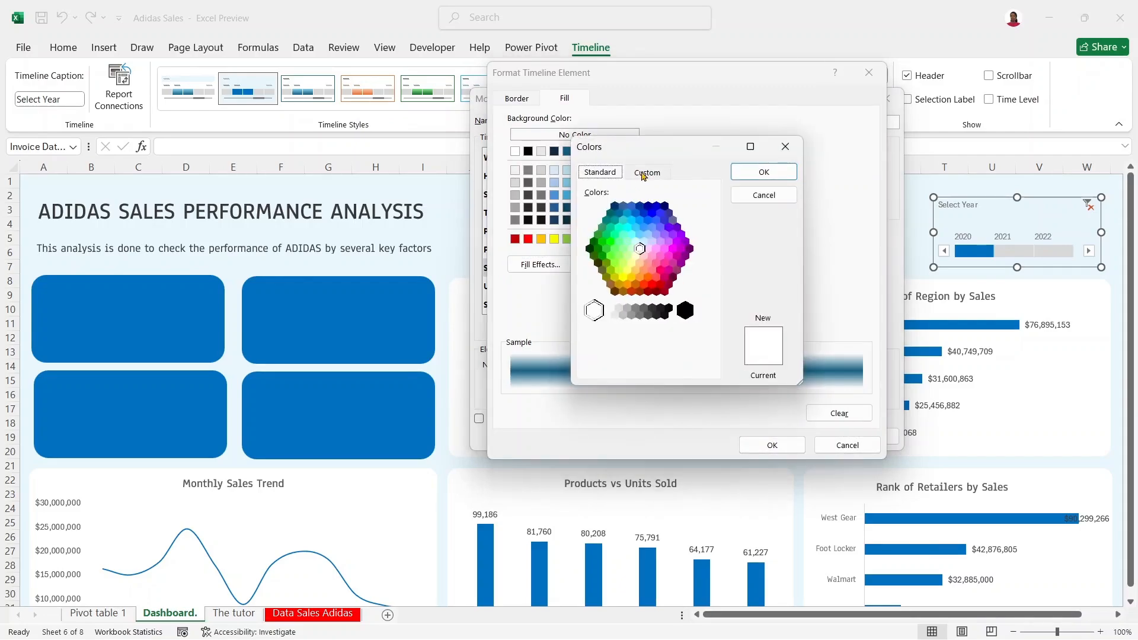
left_click(645, 173)
double_click(655, 365)
key("BackSpace")
type("0070c0")
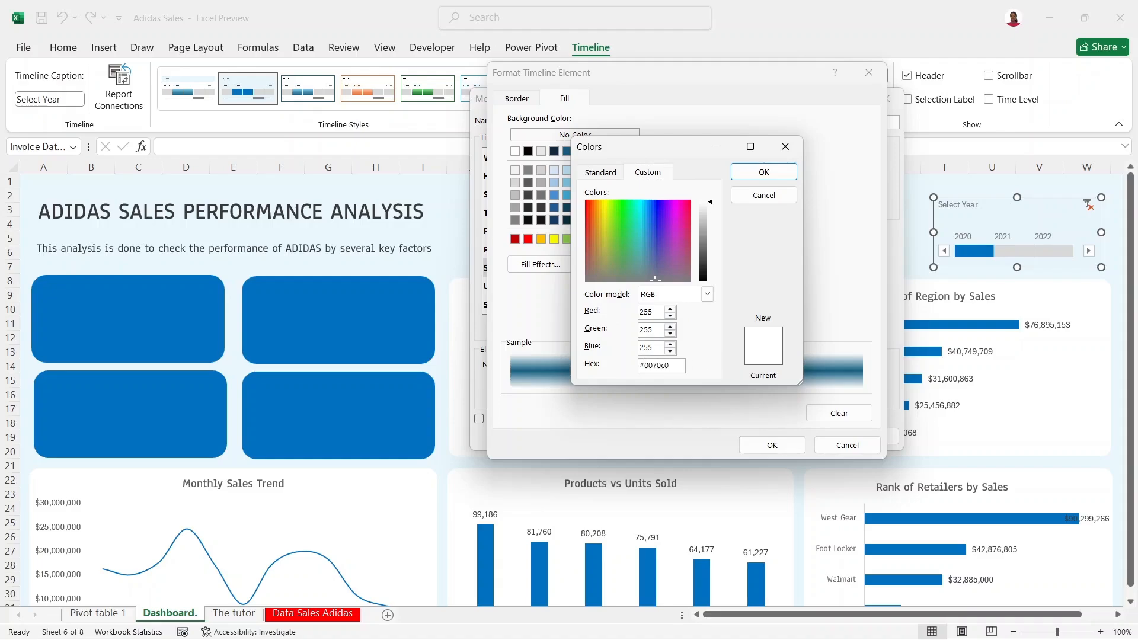
left_click(764, 174)
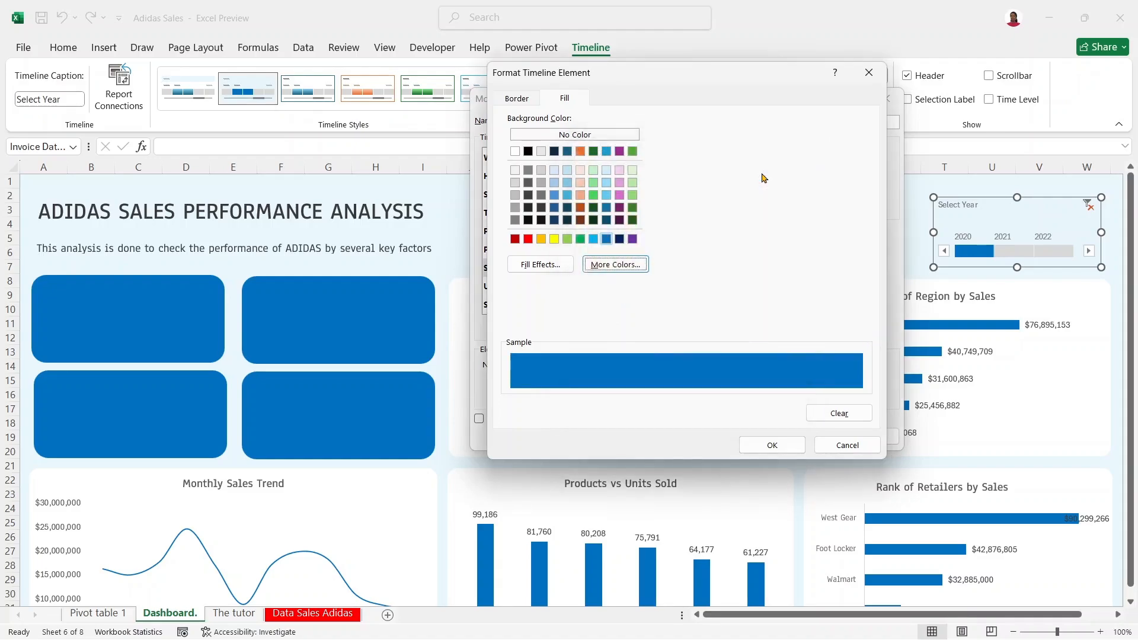
Step: Make the second gradient colour blue, choose the centre-band variant, and apply the style
left_click(557, 264)
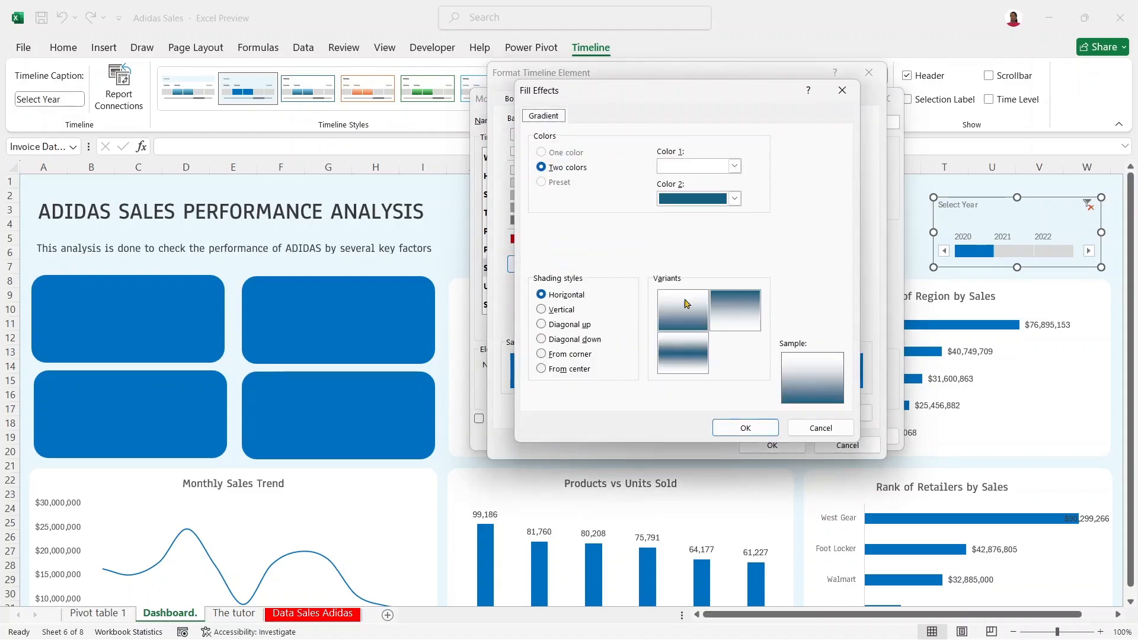
left_click(734, 199)
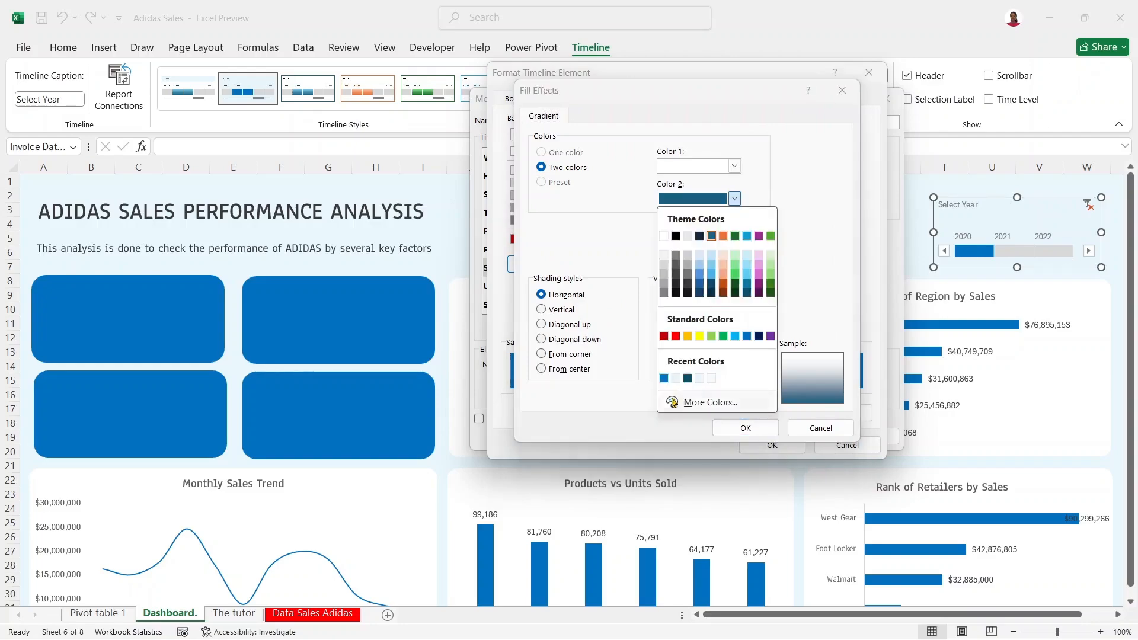
left_click(663, 379)
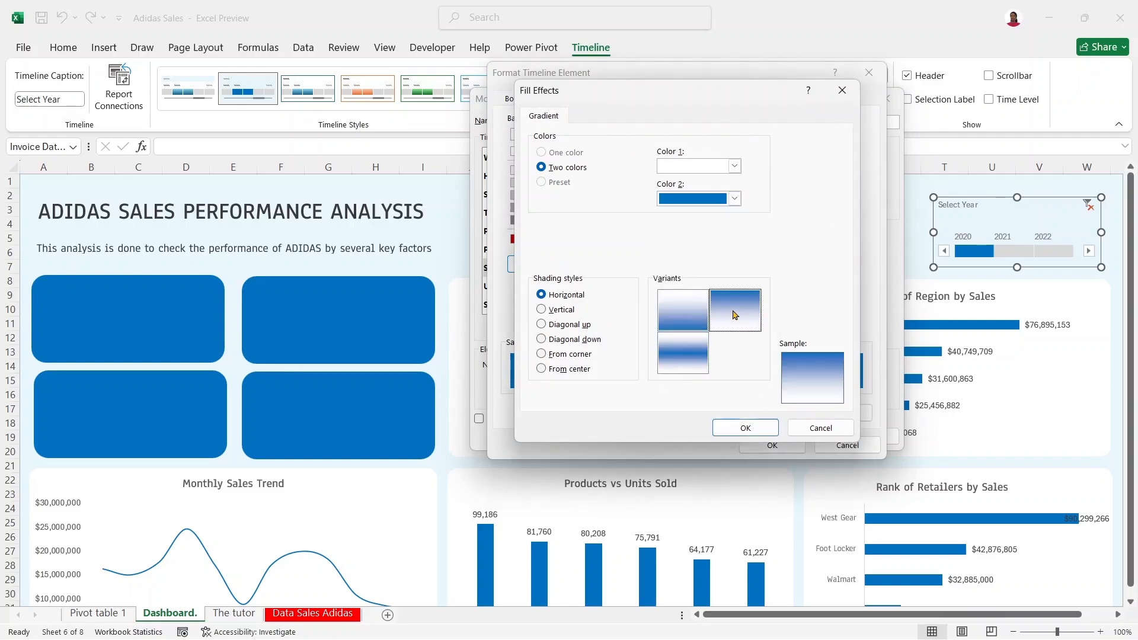
left_click(690, 318)
left_click(691, 366)
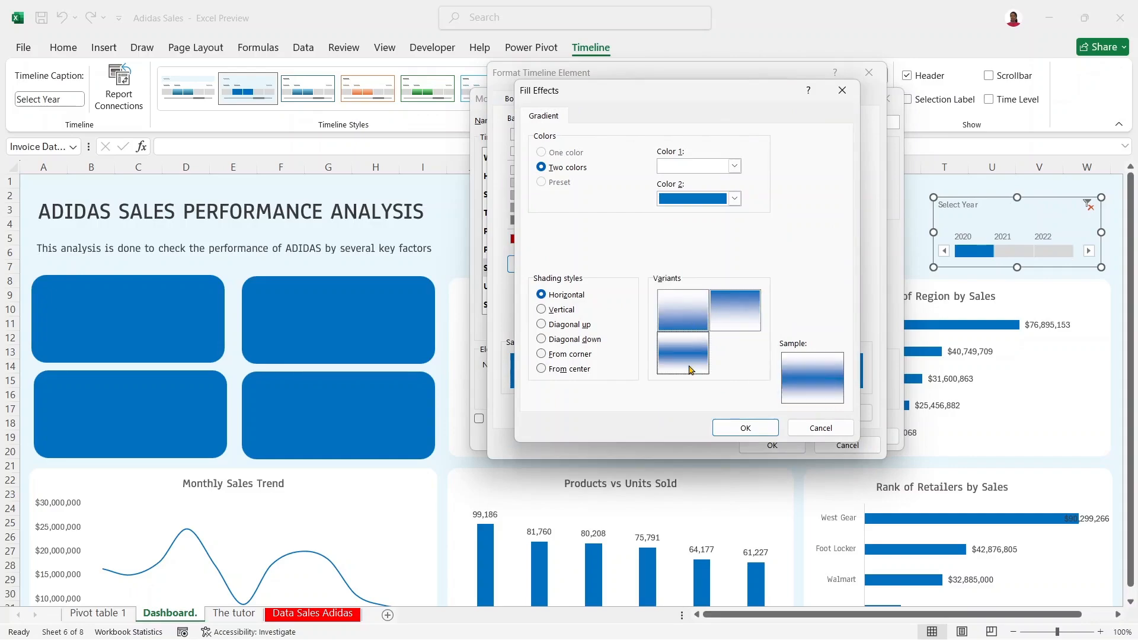
left_click(763, 431)
left_click(770, 444)
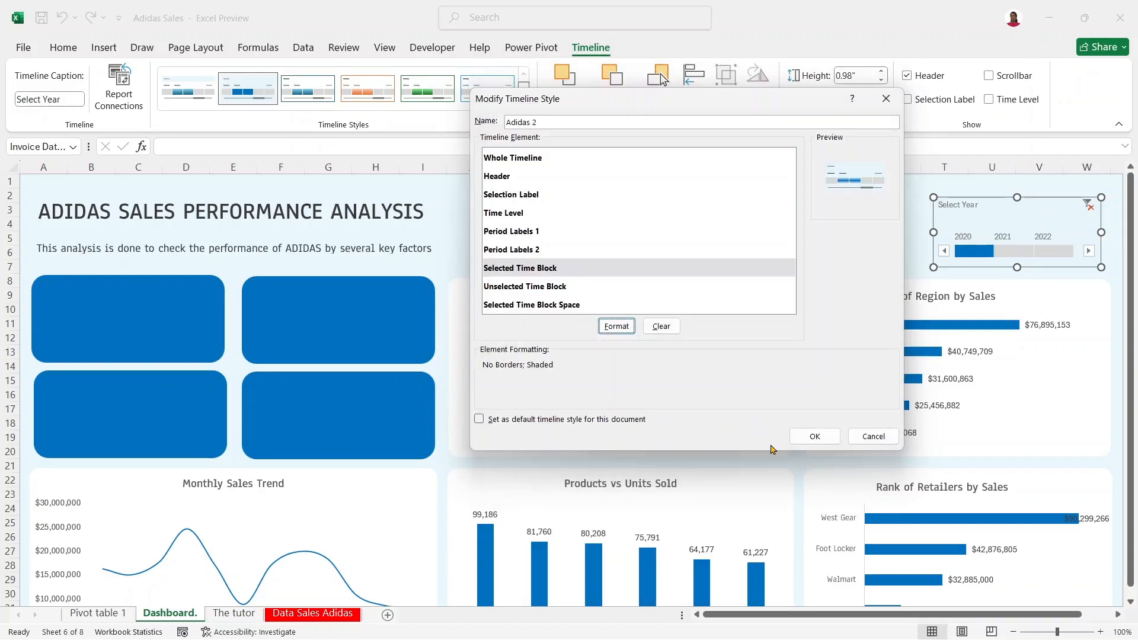
left_click(812, 436)
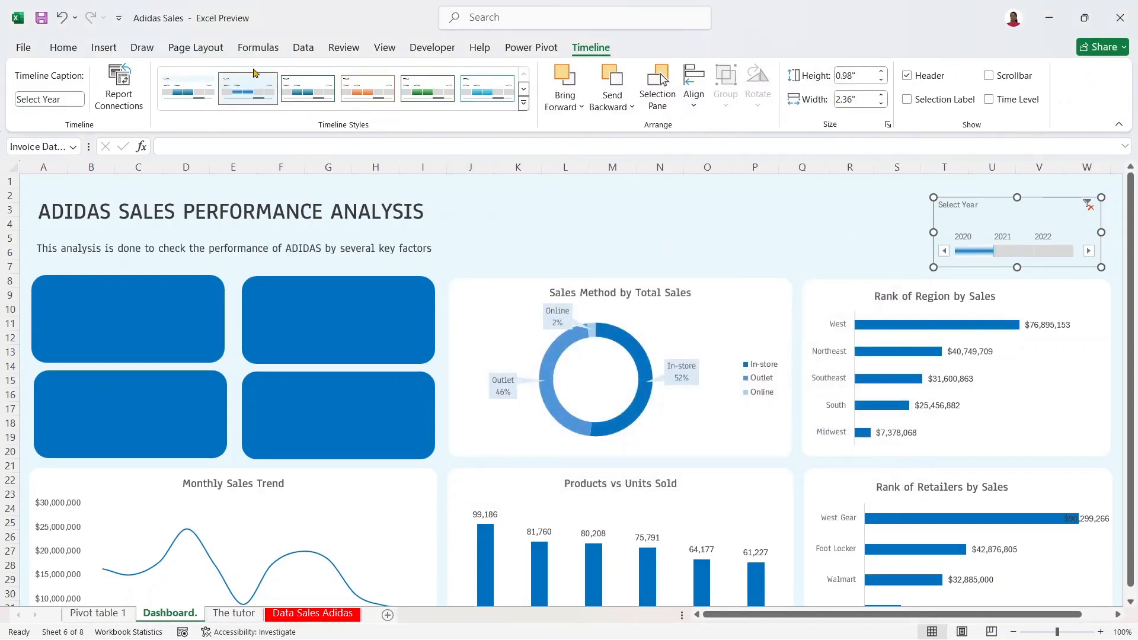
Step: Edit the Selected Time Block's gradient fill and set Color 1 to light blue
right_click(256, 90)
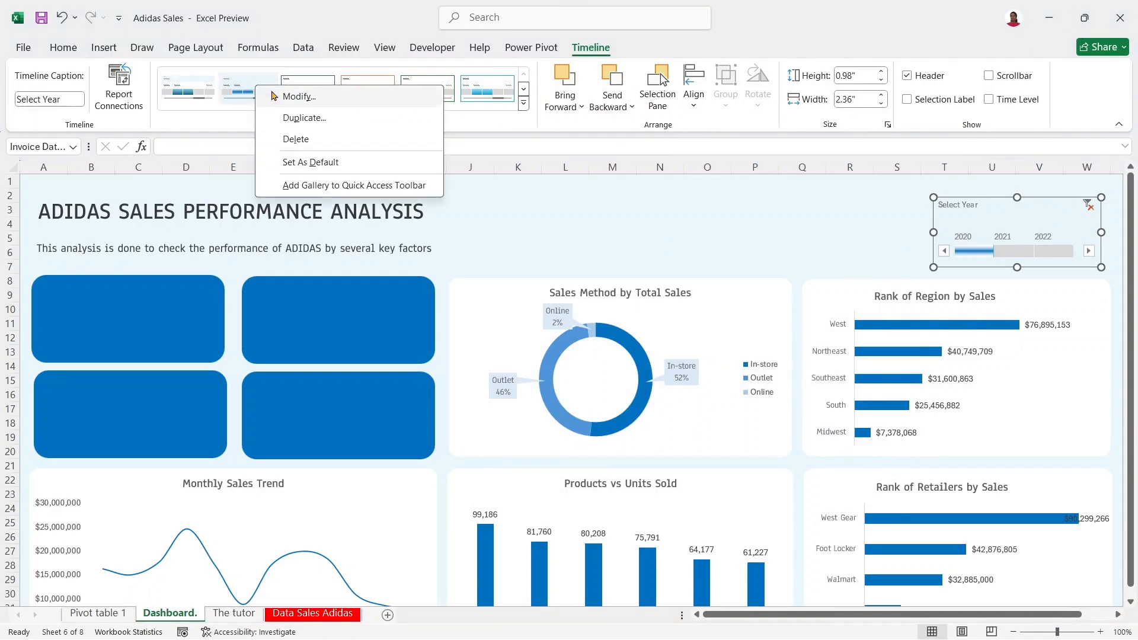
left_click(278, 94)
left_click(545, 269)
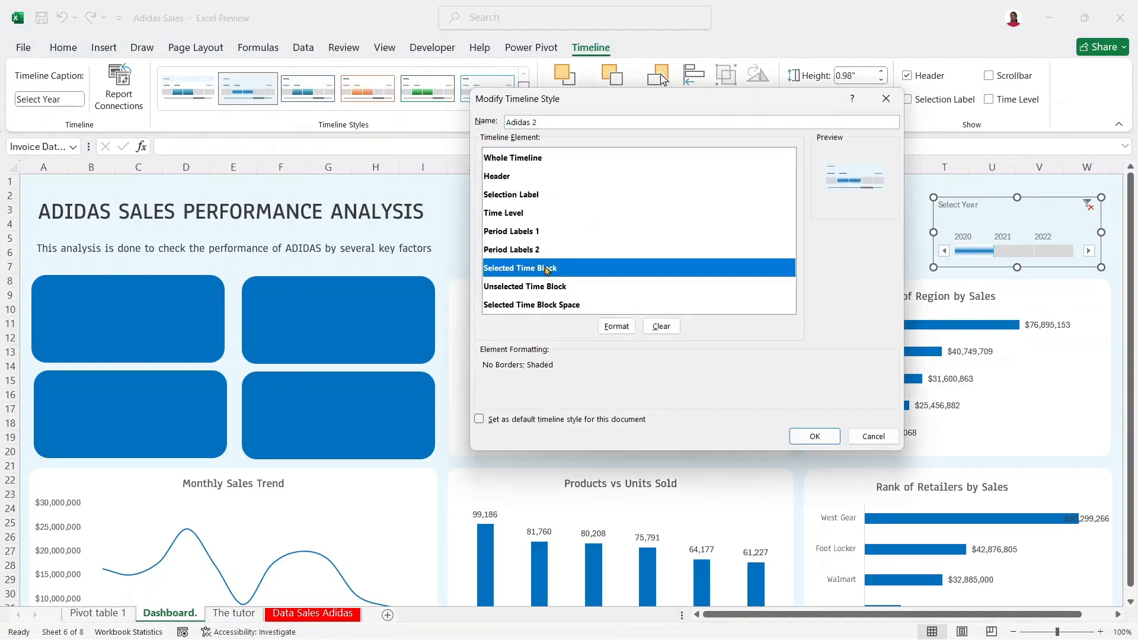
left_click(619, 326)
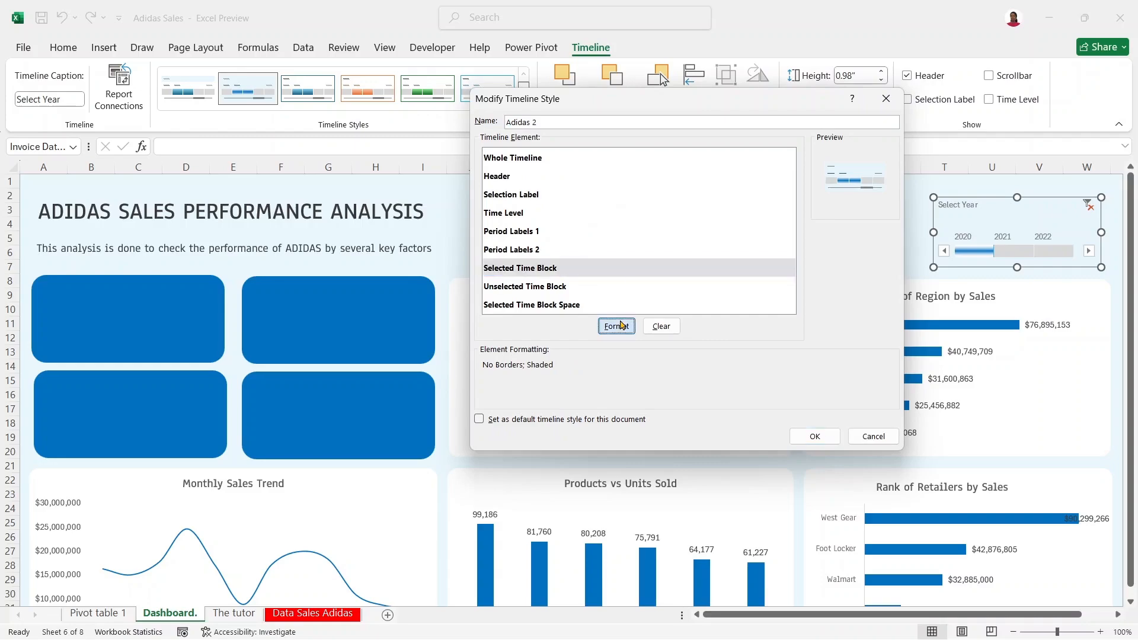
left_click(540, 264)
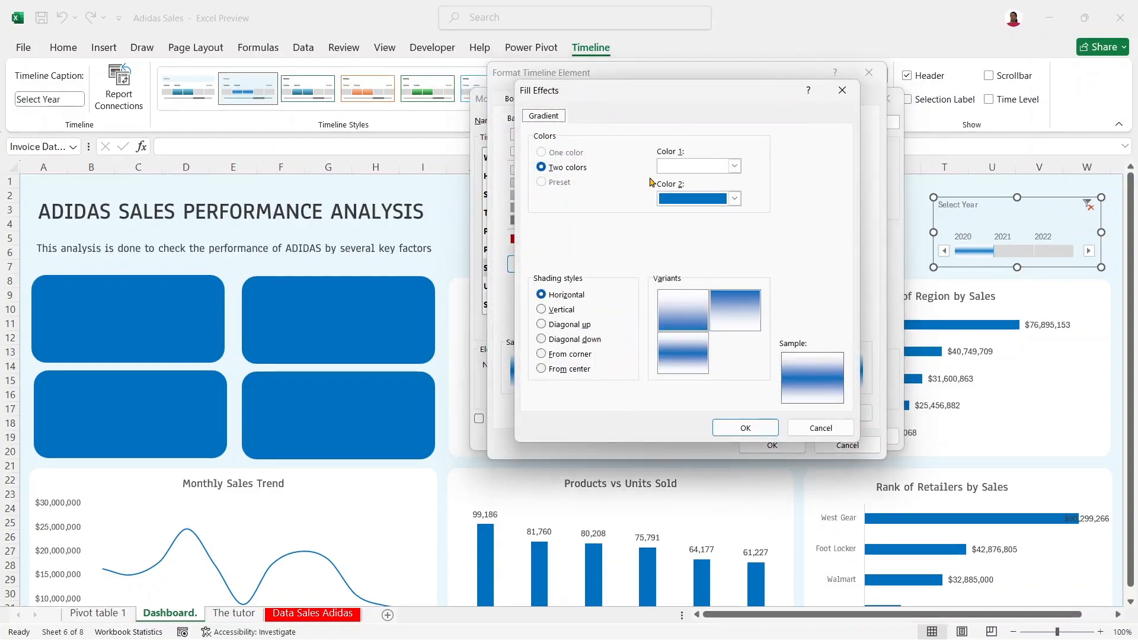
left_click(734, 166)
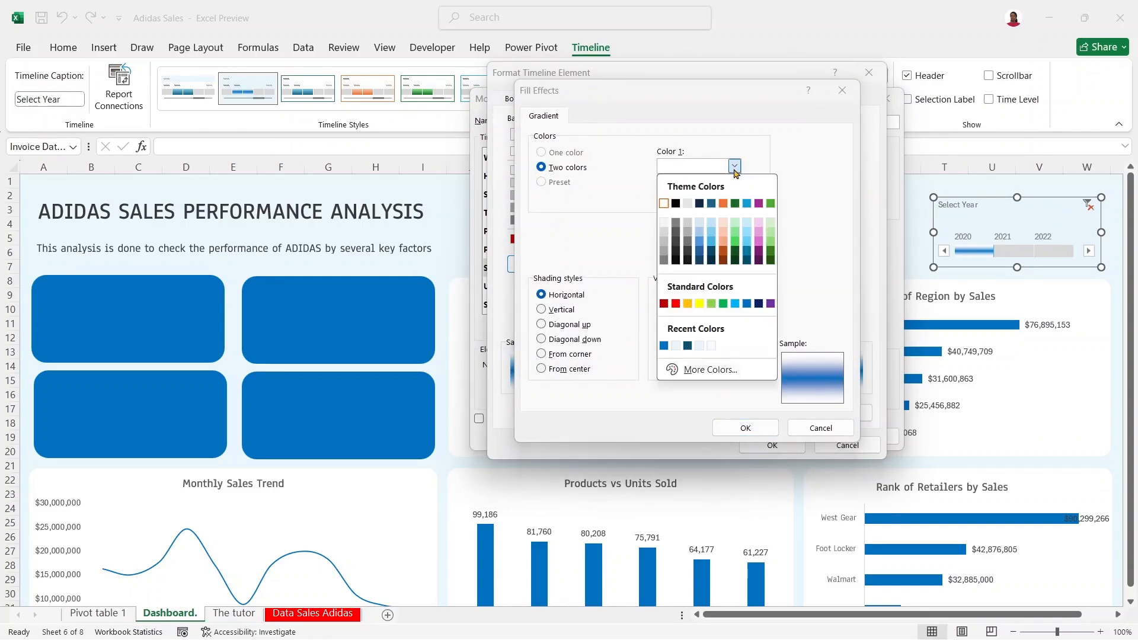
left_click(700, 234)
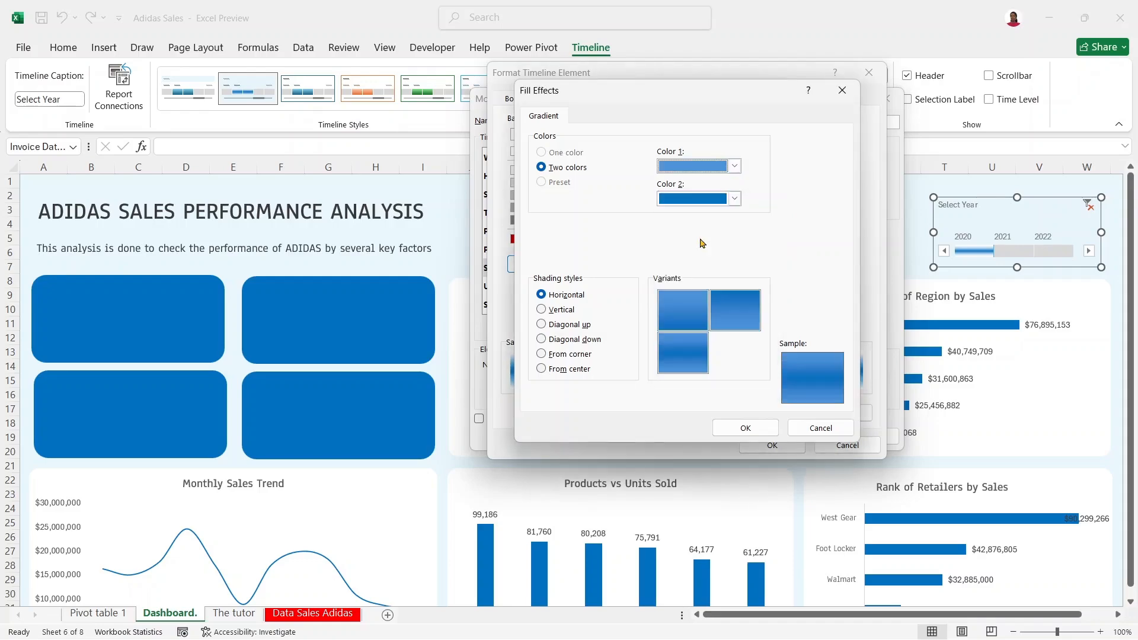
left_click(734, 166)
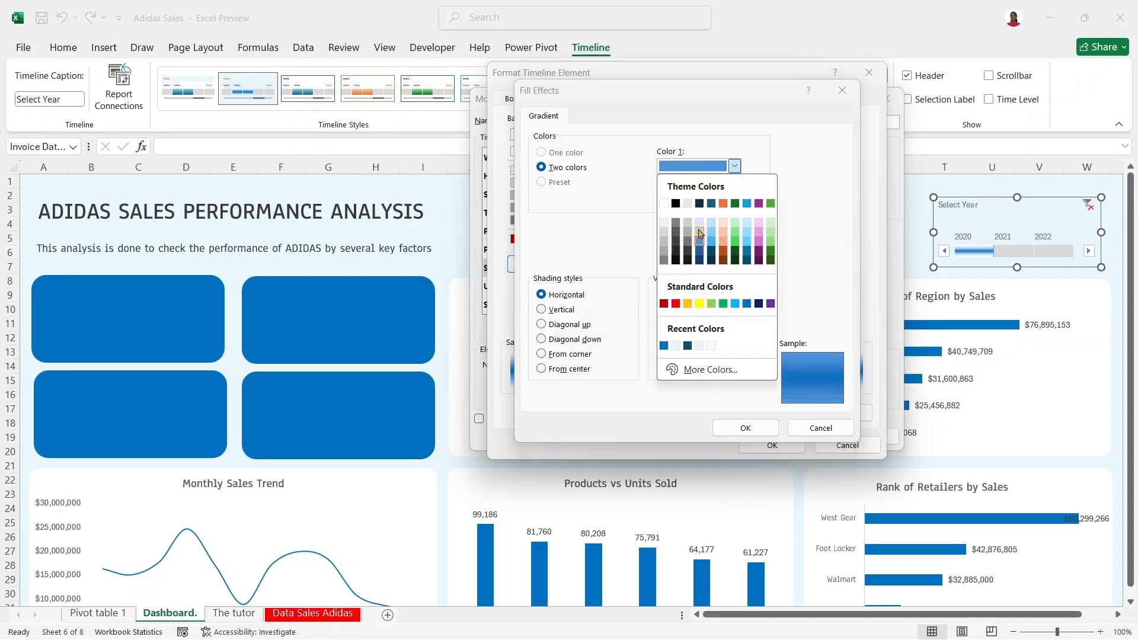
left_click(700, 235)
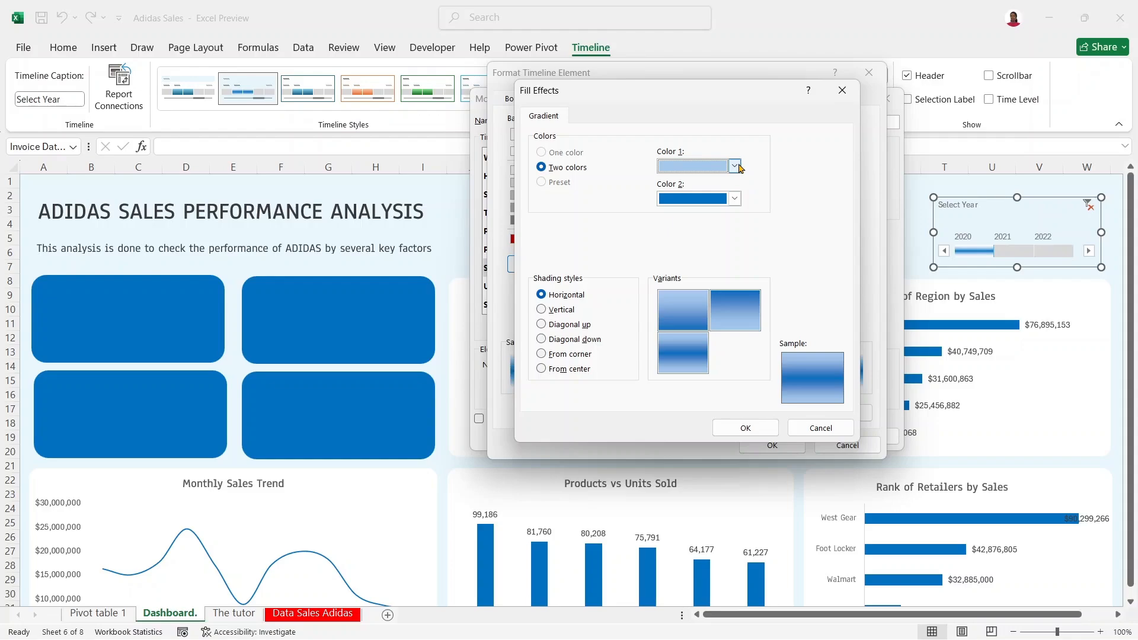
Step: Compare the vertical, diagonal, corner and centre gradient directions, then keep Horizontal
left_click(545, 312)
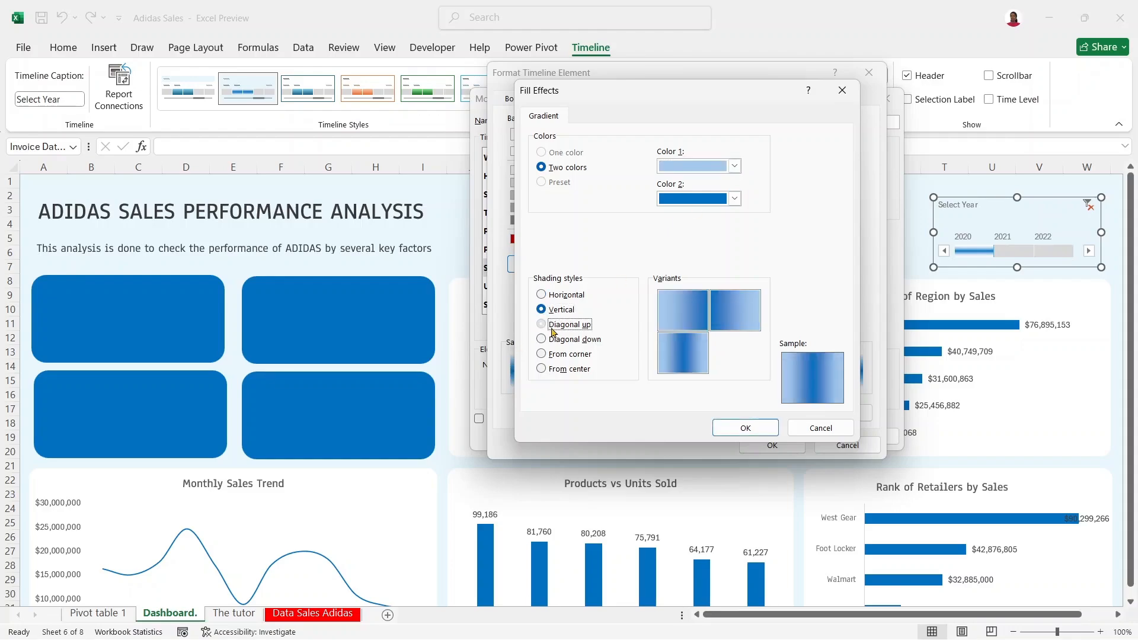
left_click(551, 326)
left_click(554, 340)
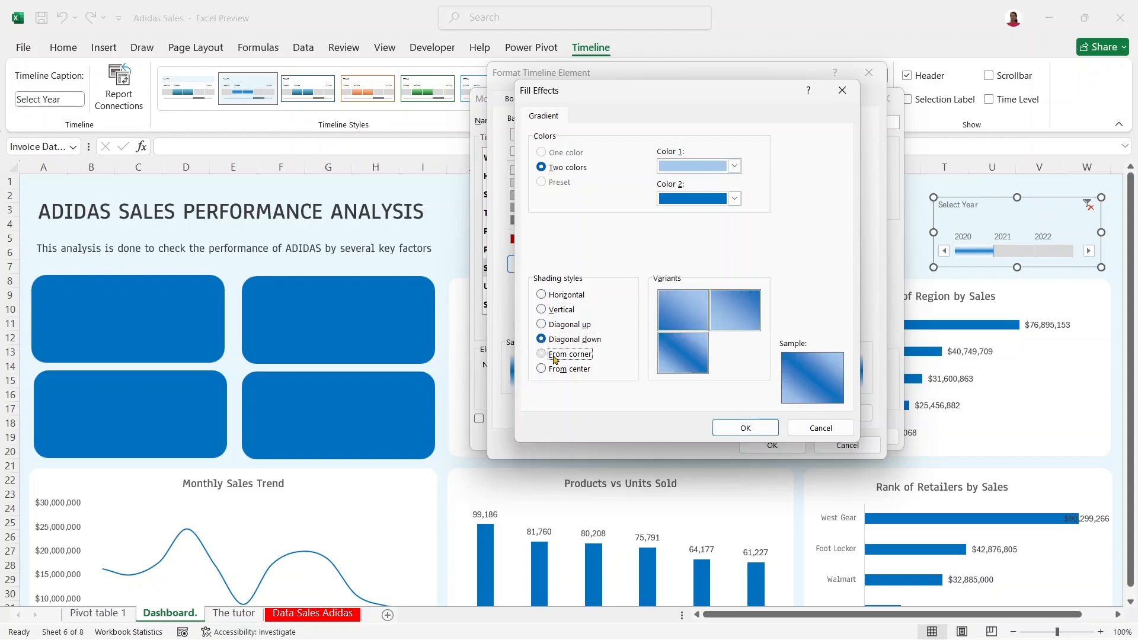
left_click(554, 357)
left_click(557, 371)
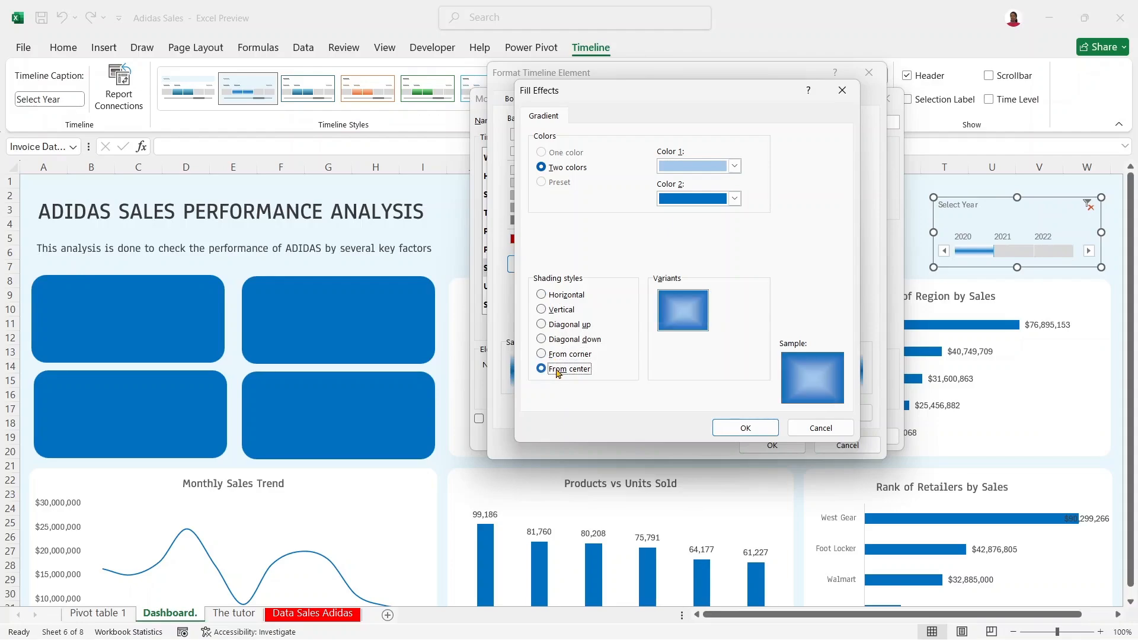
left_click(558, 296)
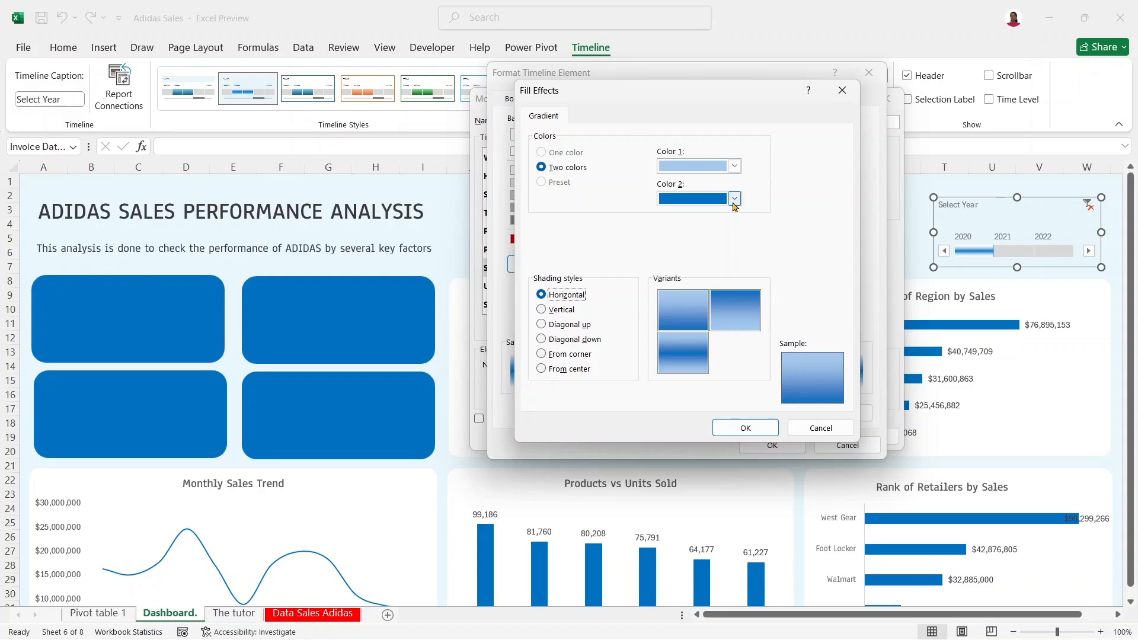
Step: Set Color 2 to a bright blue, then confirm the formatting and apply the style
left_click(735, 199)
left_click(699, 283)
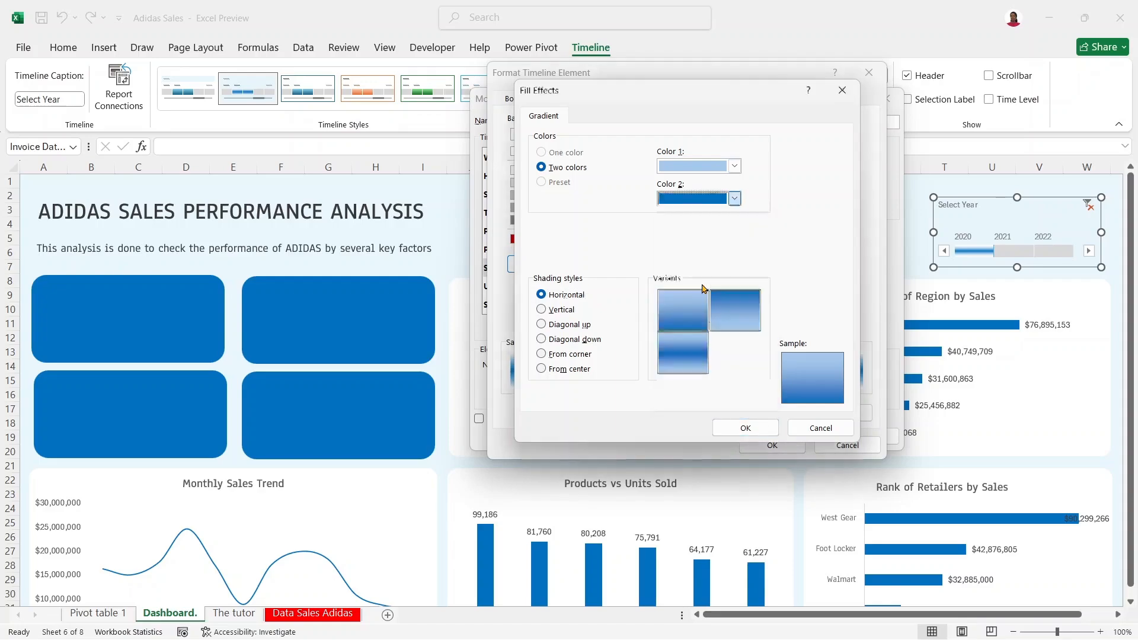
left_click(735, 199)
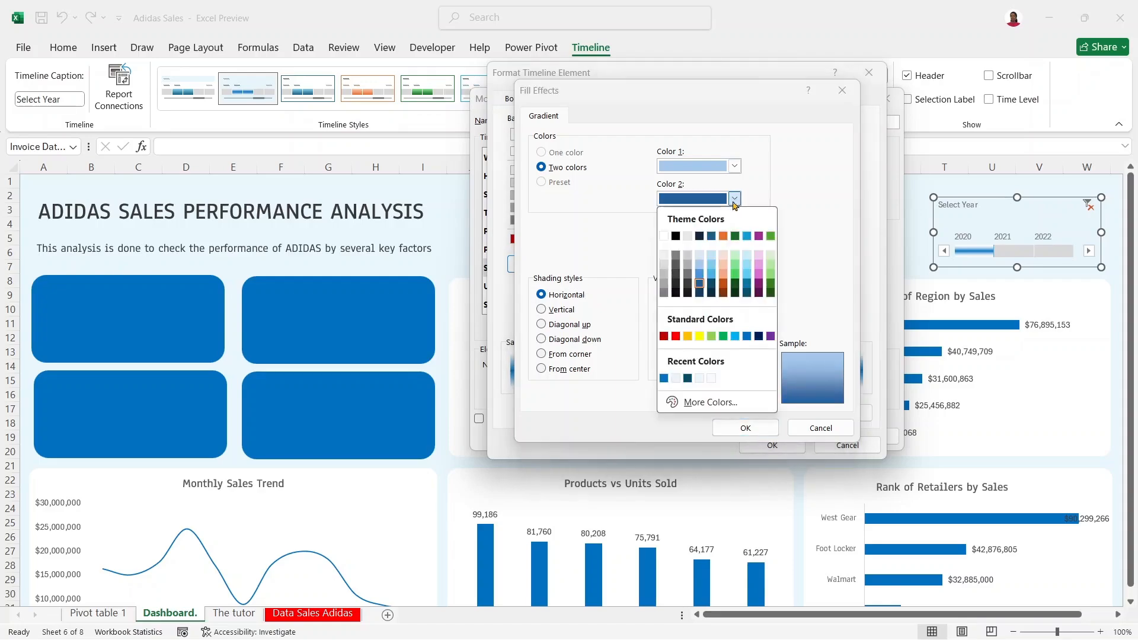
left_click(664, 378)
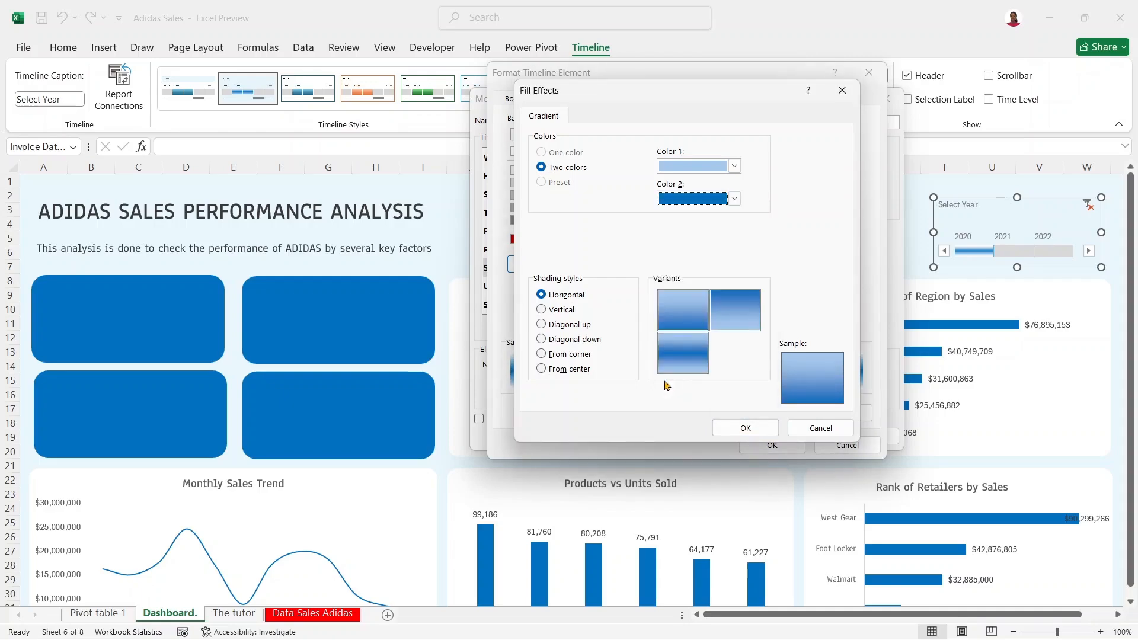
left_click(769, 434)
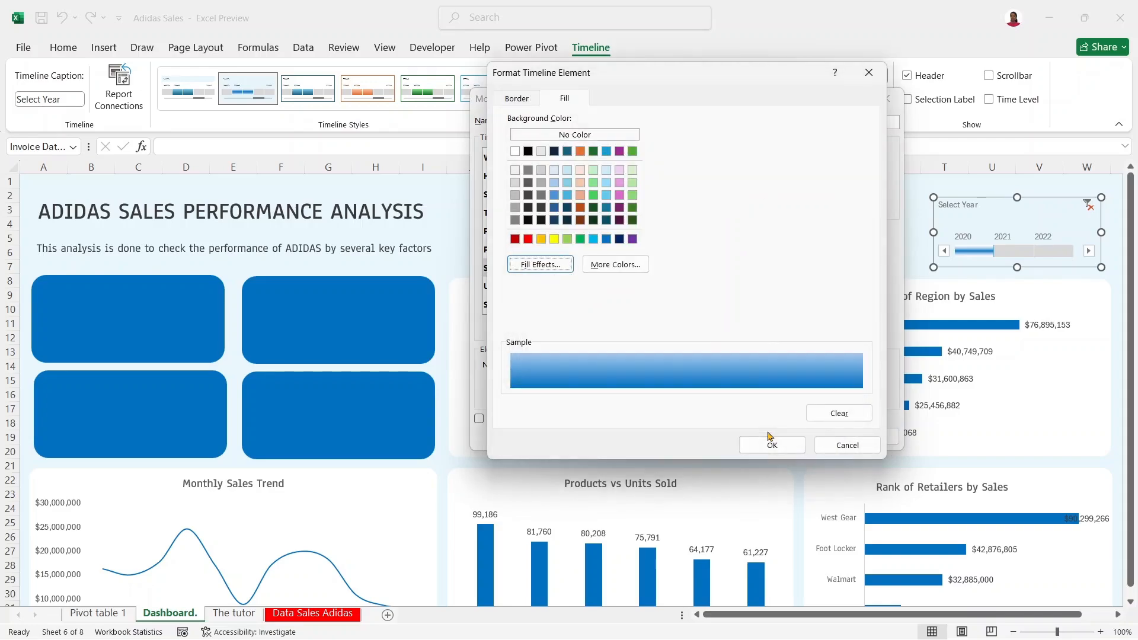
mouse_move(794, 639)
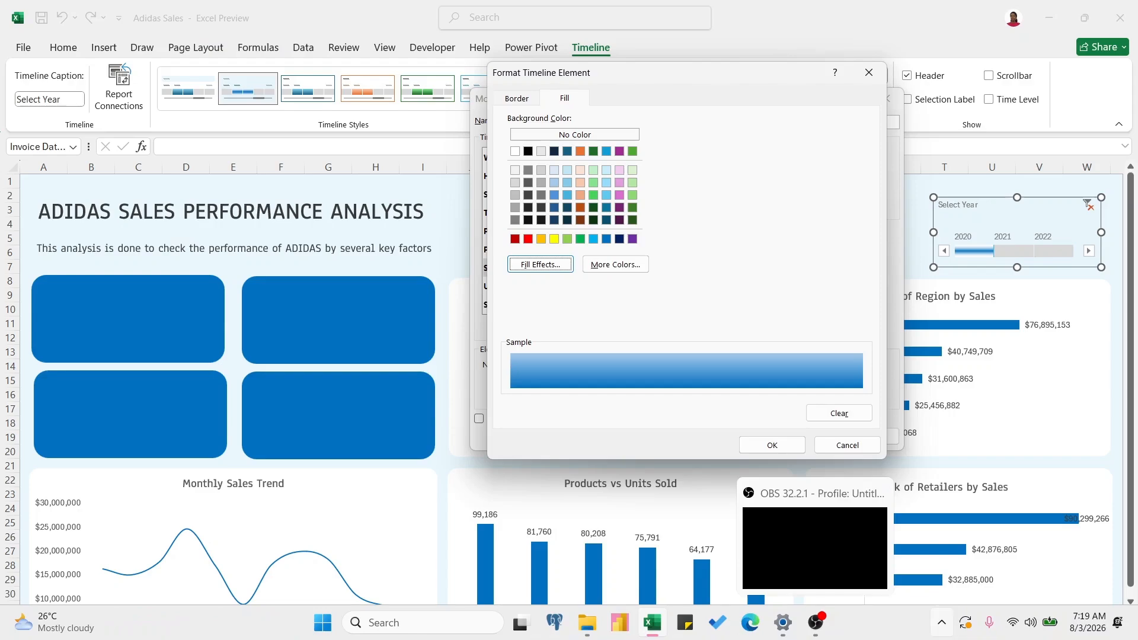
left_click(780, 451)
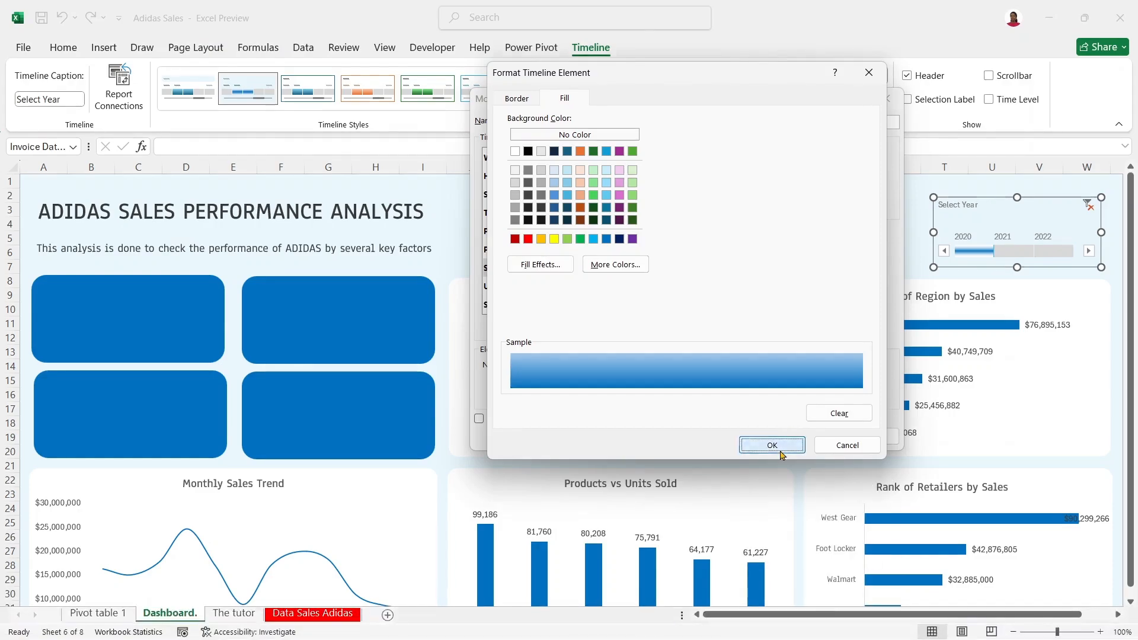
left_click(806, 436)
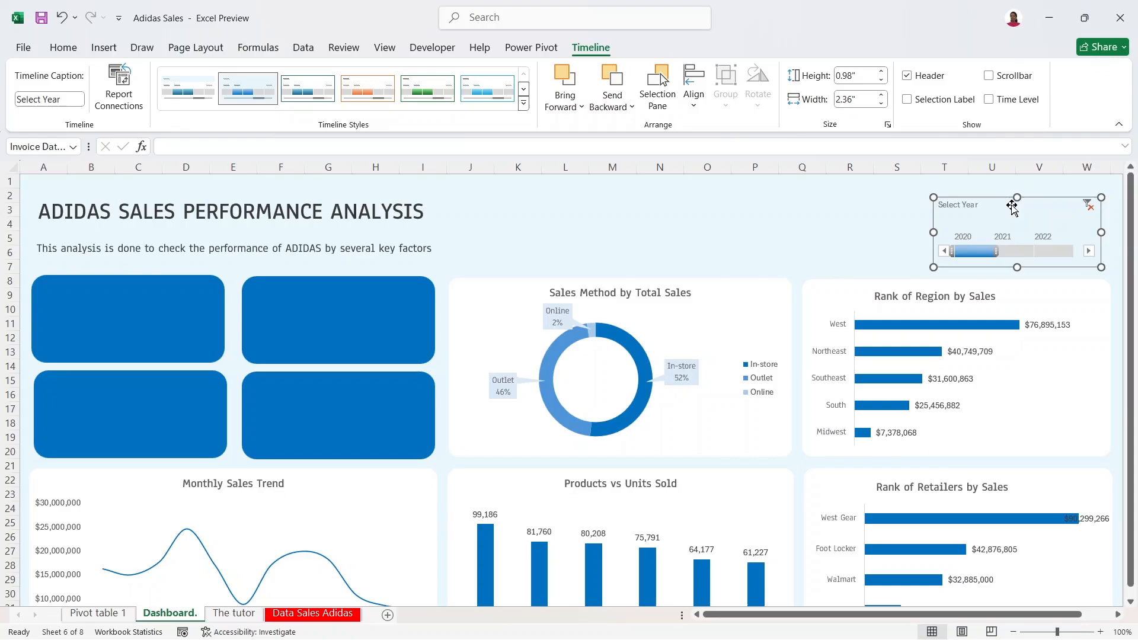
Step: Collapse the ribbon, then move the top-left blue KPI card a couple of pixels right
left_click(820, 222)
left_click(967, 210)
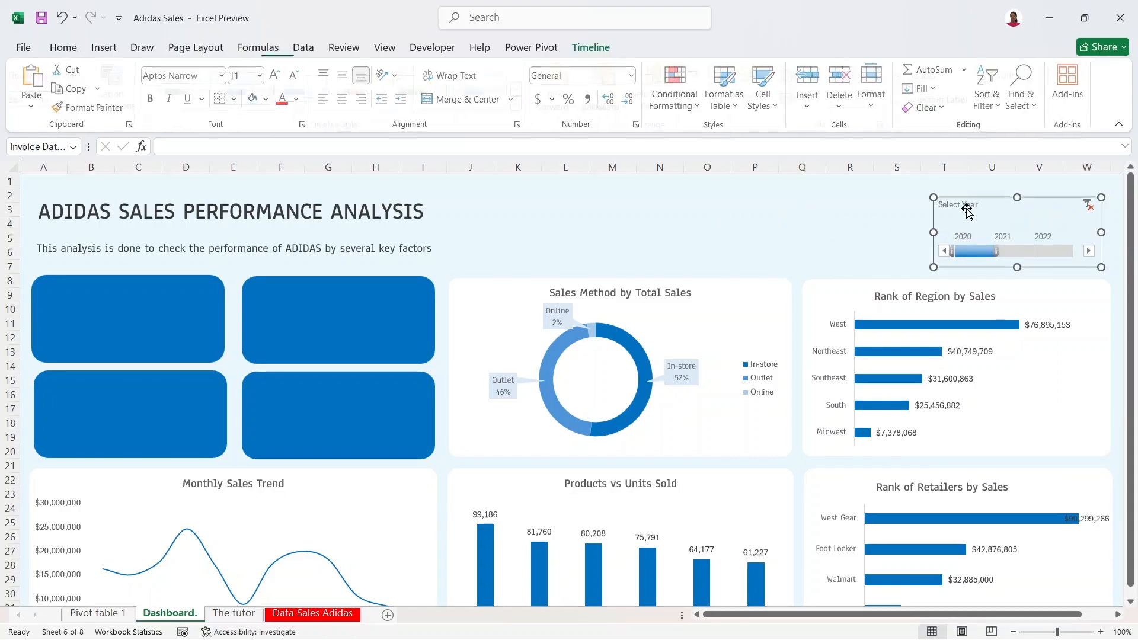
left_click(434, 220)
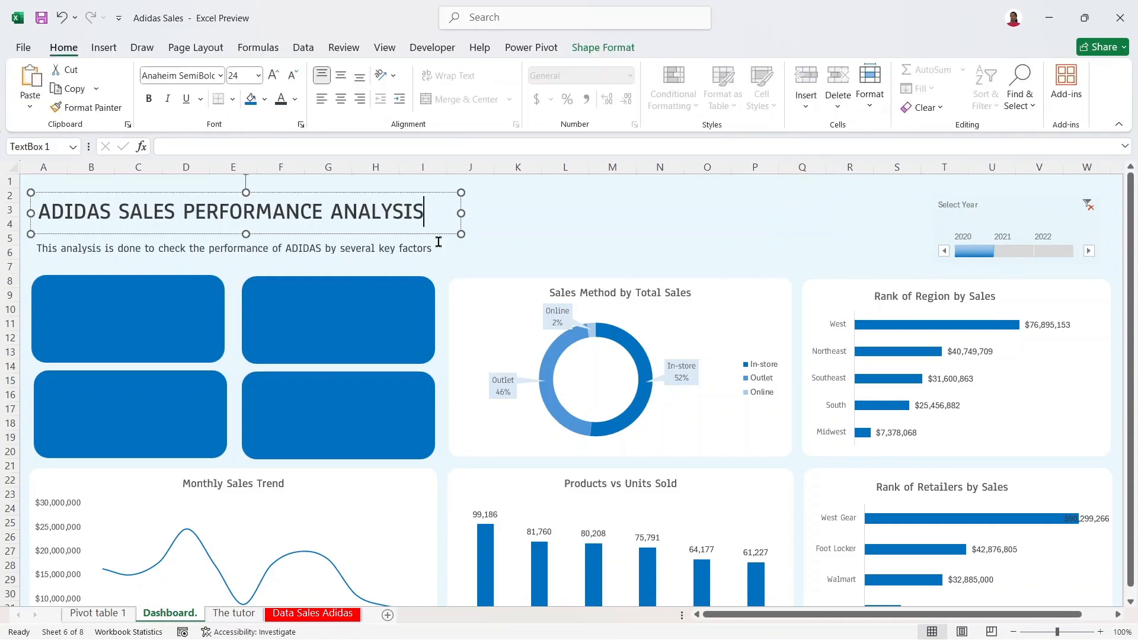
left_click(439, 247)
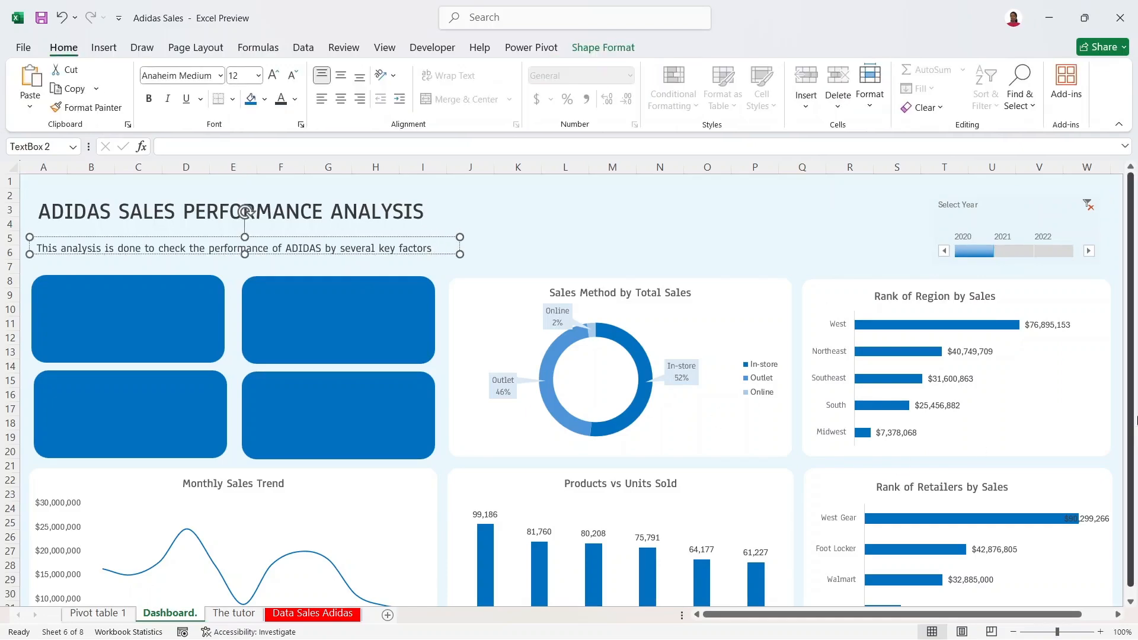
left_click(1124, 125)
left_click(671, 142)
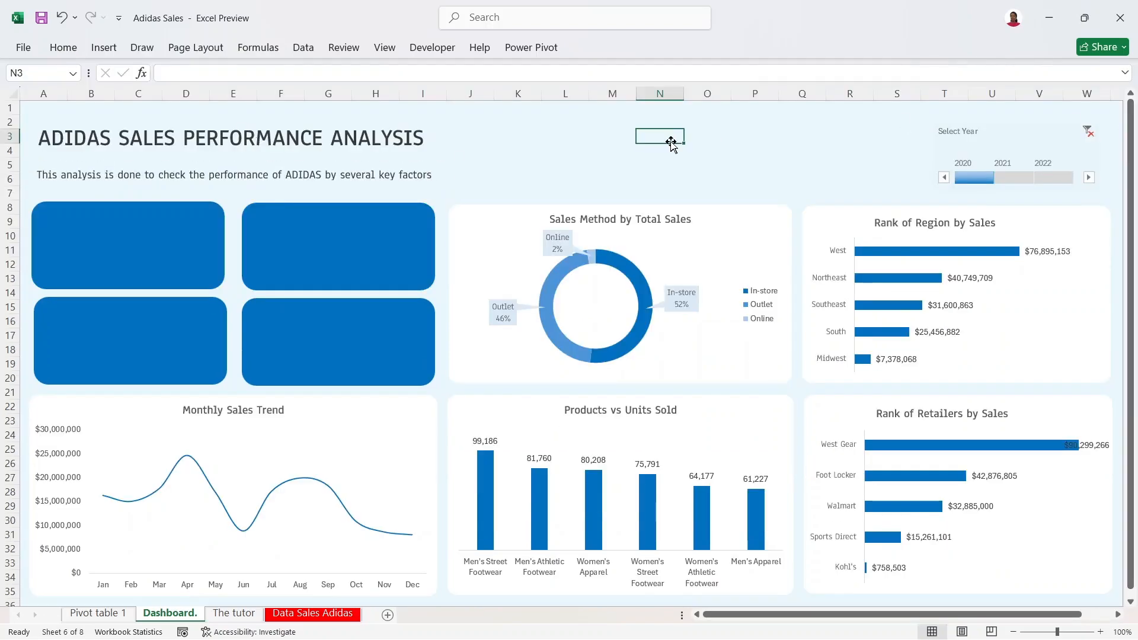
left_click(212, 237)
left_click_drag(173, 232, 175, 233)
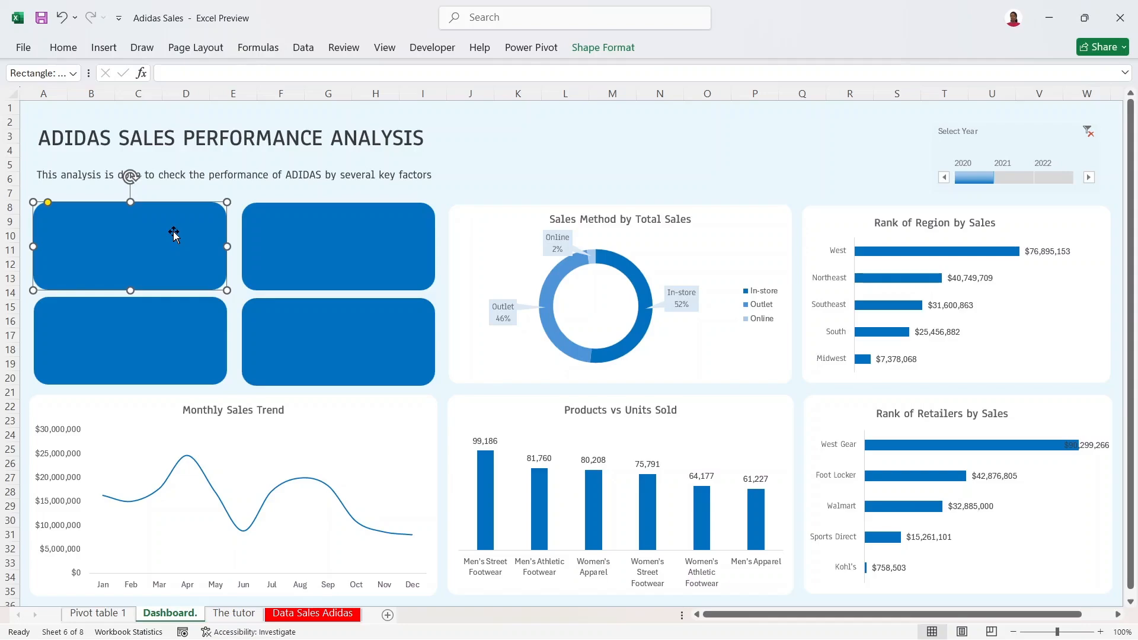
Step: Add a new worksheet with KPI in cell A1 and name its tab KPI
left_click(388, 617)
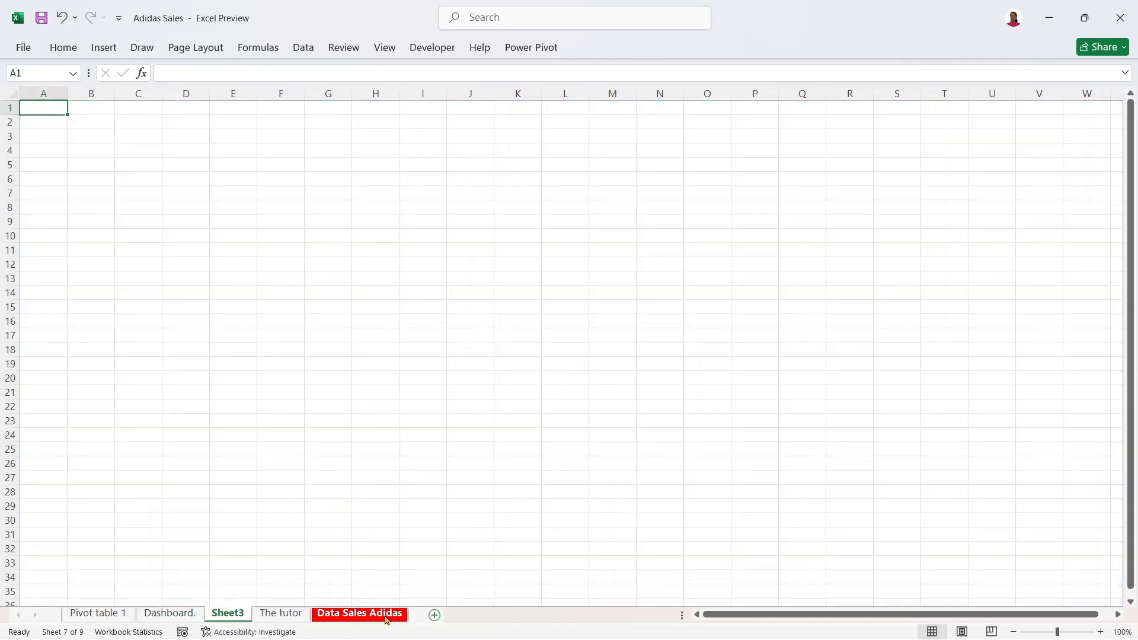
type("KPI")
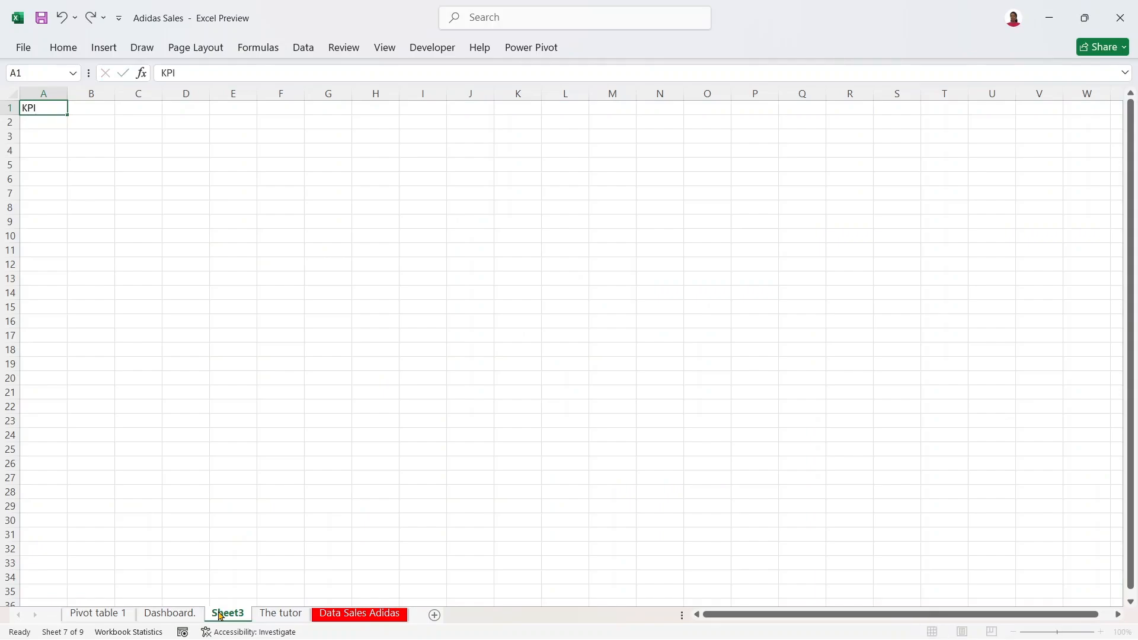
left_click(220, 616)
double_click(237, 612)
type("KPI")
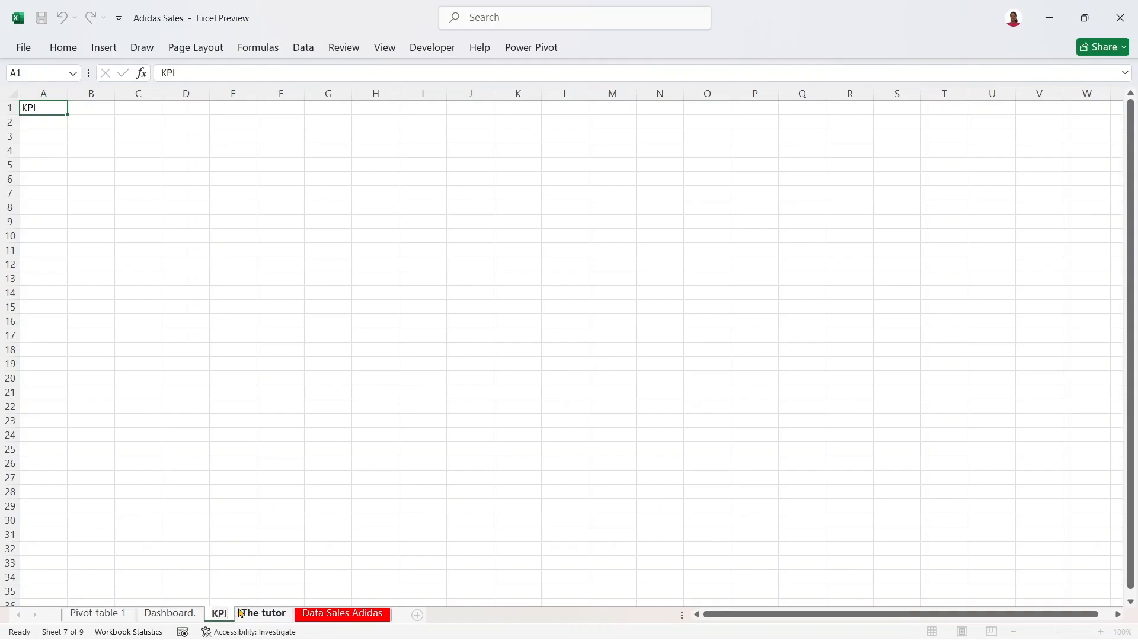
type(" tab")
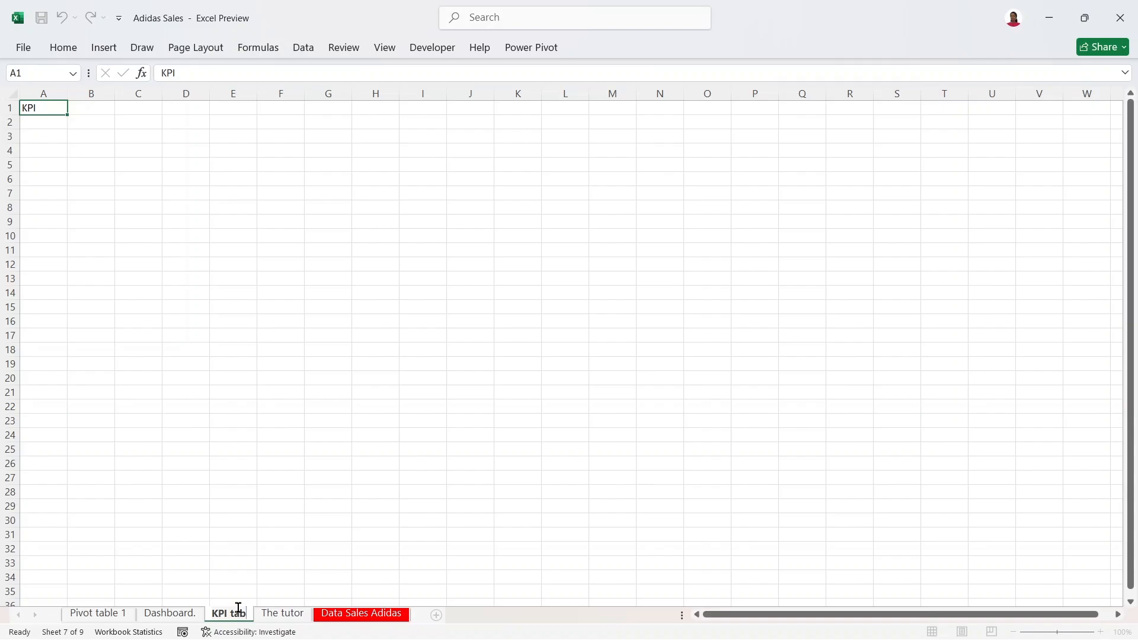
key("BackSpace")
key("BackSpace")
key("BackSpace")
key("BackSpace")
key("Return")
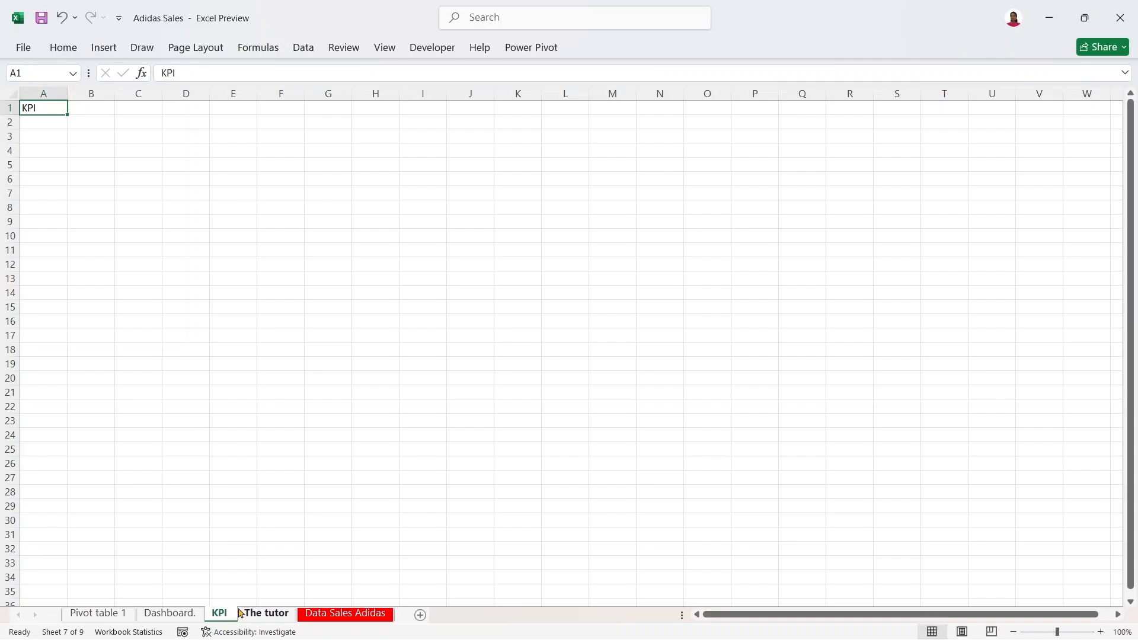
left_click(115, 616)
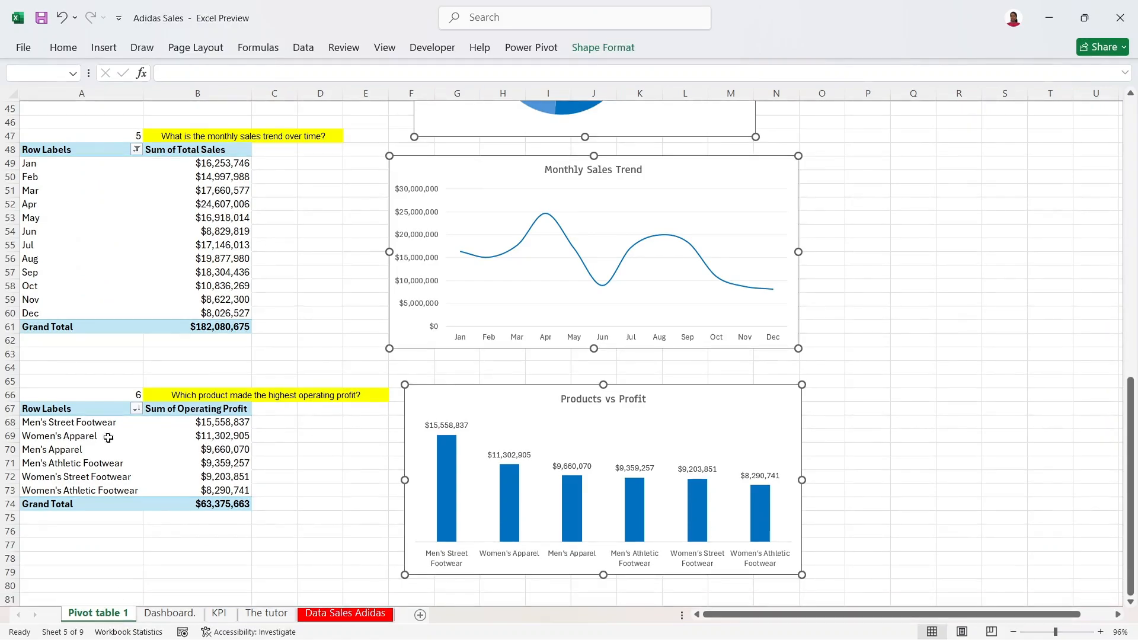
Step: Copy the operating profit pivot table A67:B74 onto the KPI sheet at B2
left_click_drag(66, 408, 199, 505)
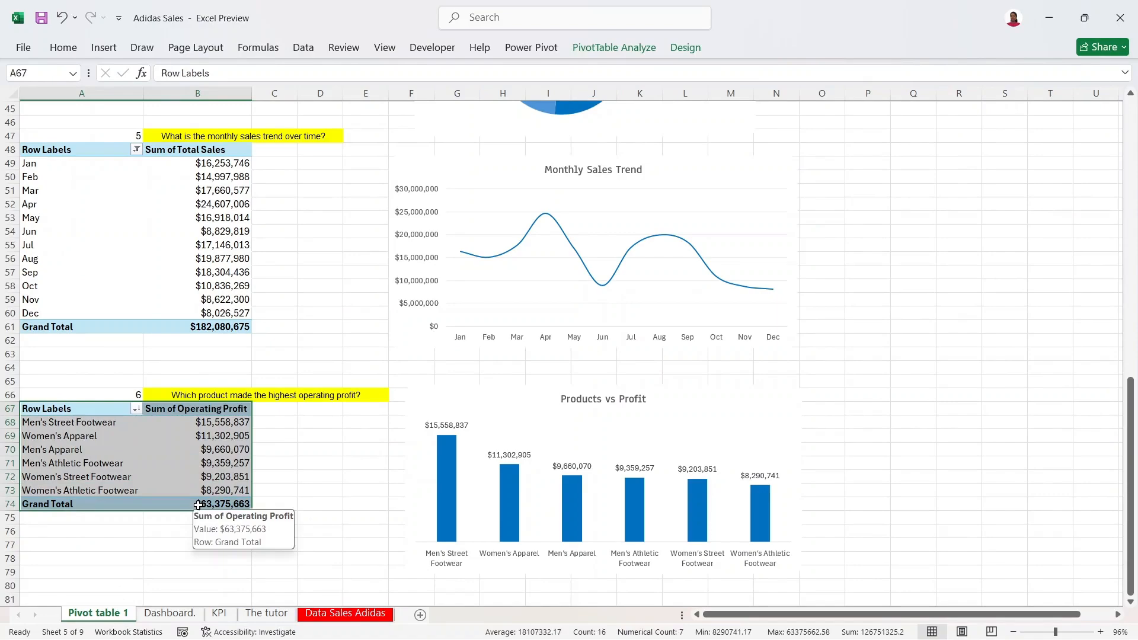
key("ctrl+c")
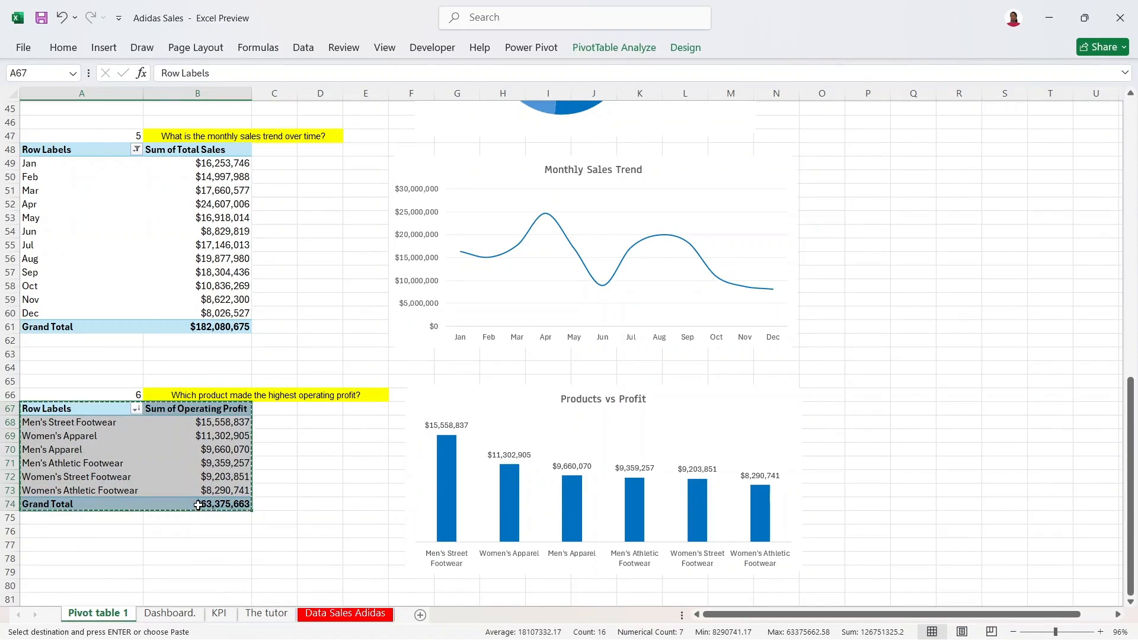
left_click(226, 614)
left_click(130, 140)
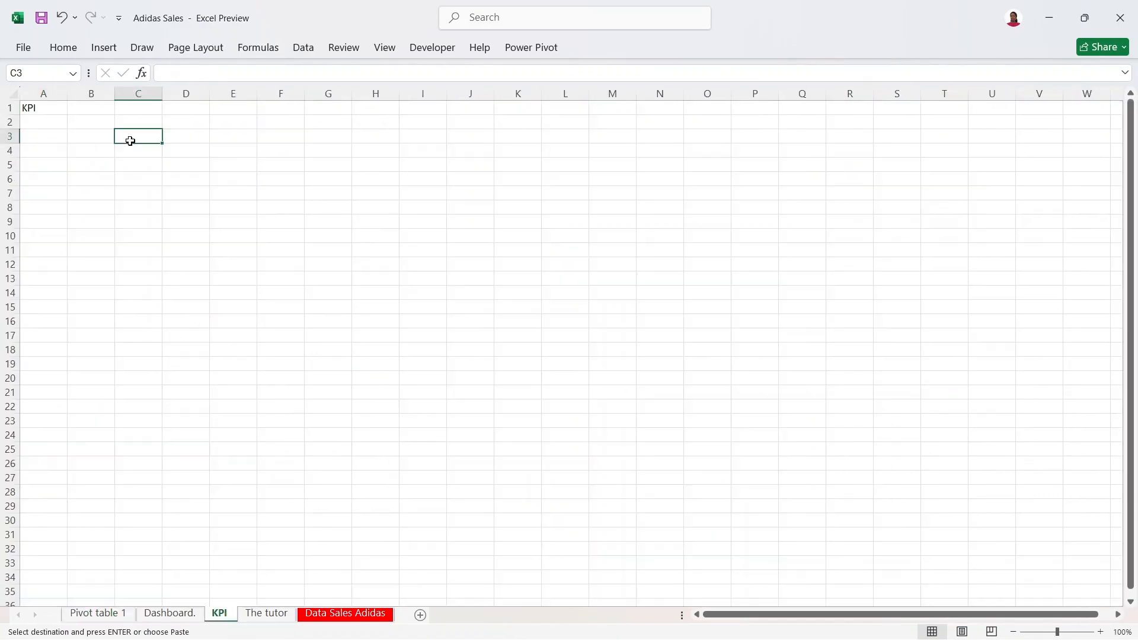
left_click(95, 118)
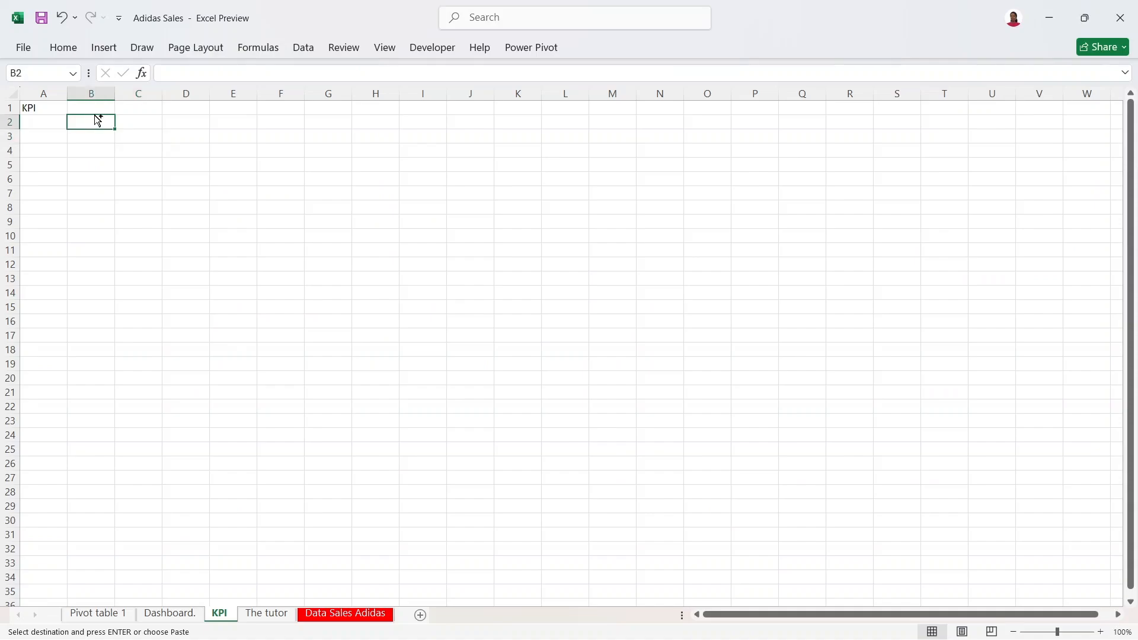
key("ctrl+v")
Step: Clear the KPI label from A1 and widen column C to fit the profit values
left_click(31, 105)
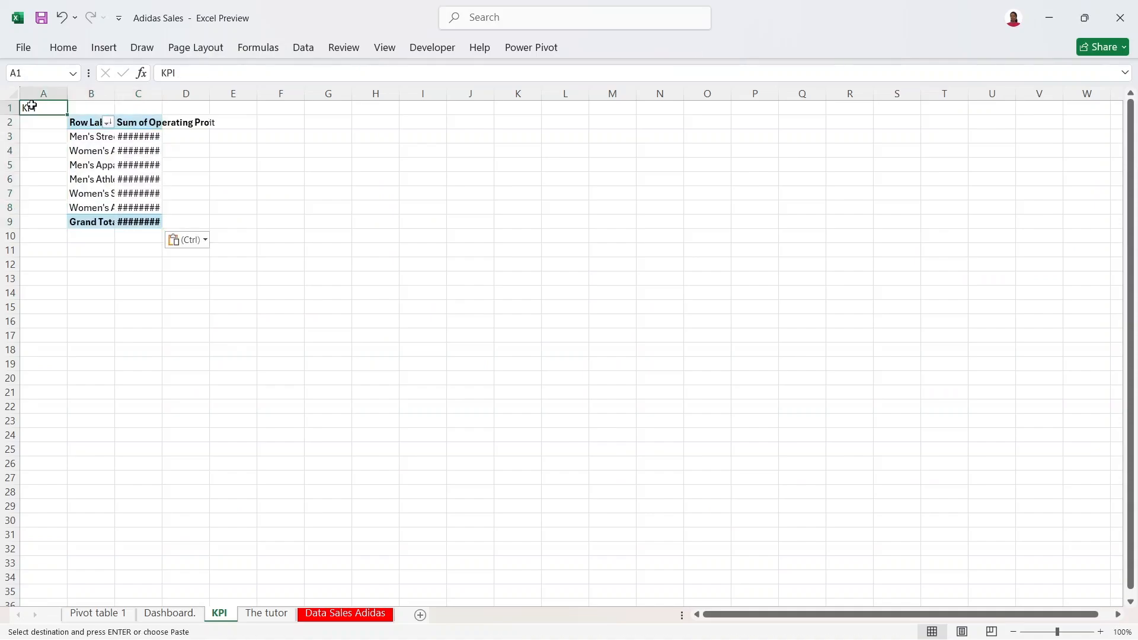
key("Delete")
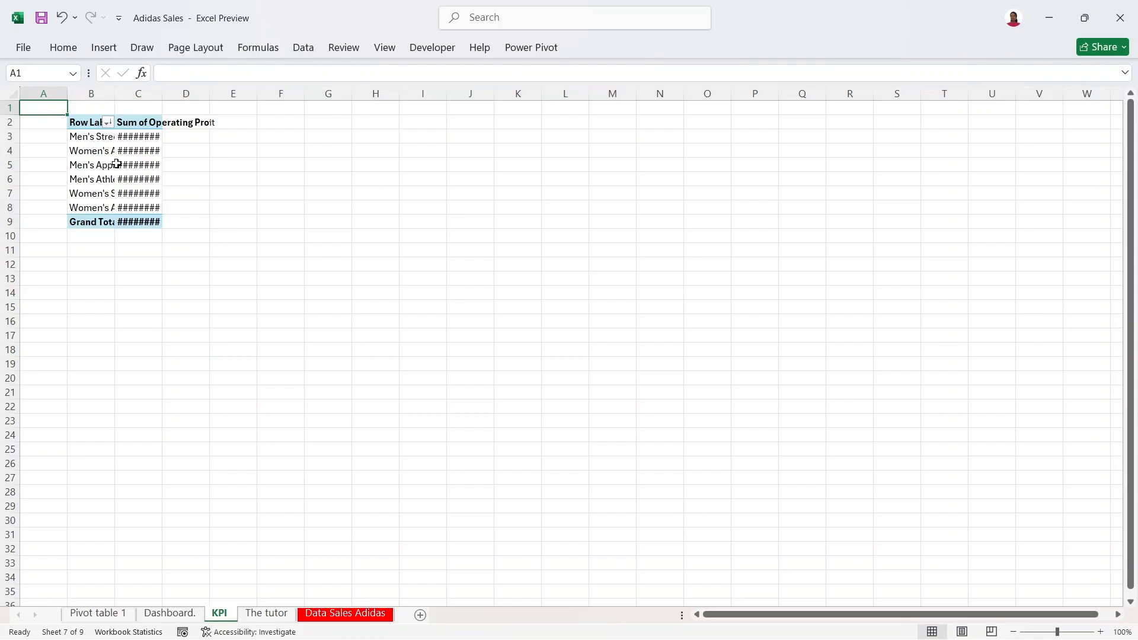
left_click(116, 162)
left_click(225, 153)
left_click_drag(160, 99, 194, 102)
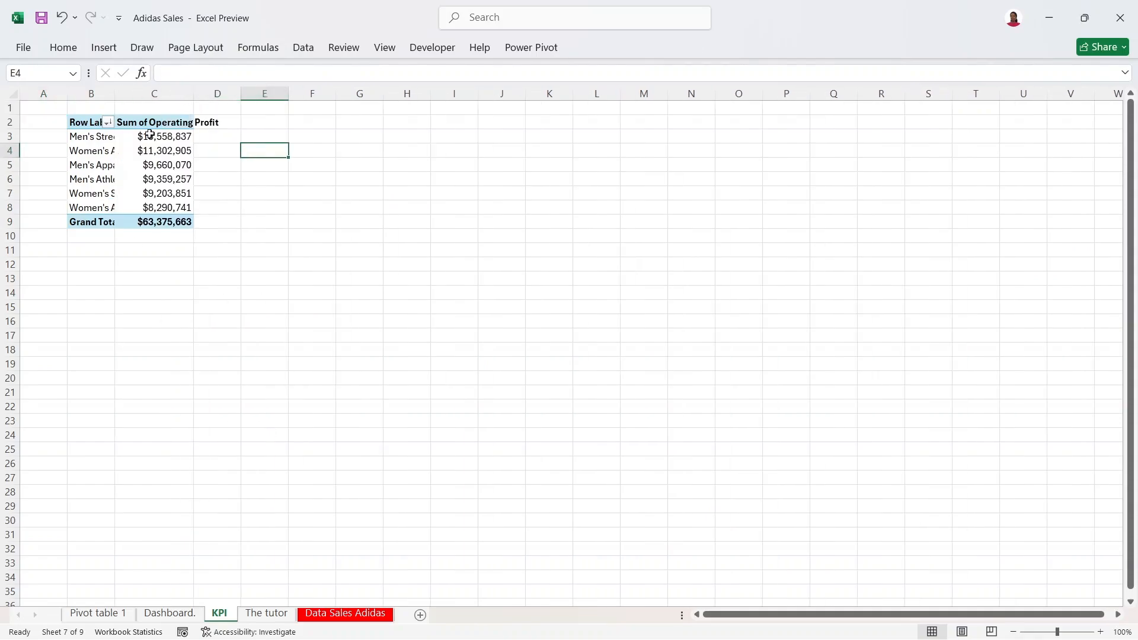
Step: Show the pivot field list and remove Operating Profit and Product from the KPI pivot
left_click(148, 136)
left_click(154, 174)
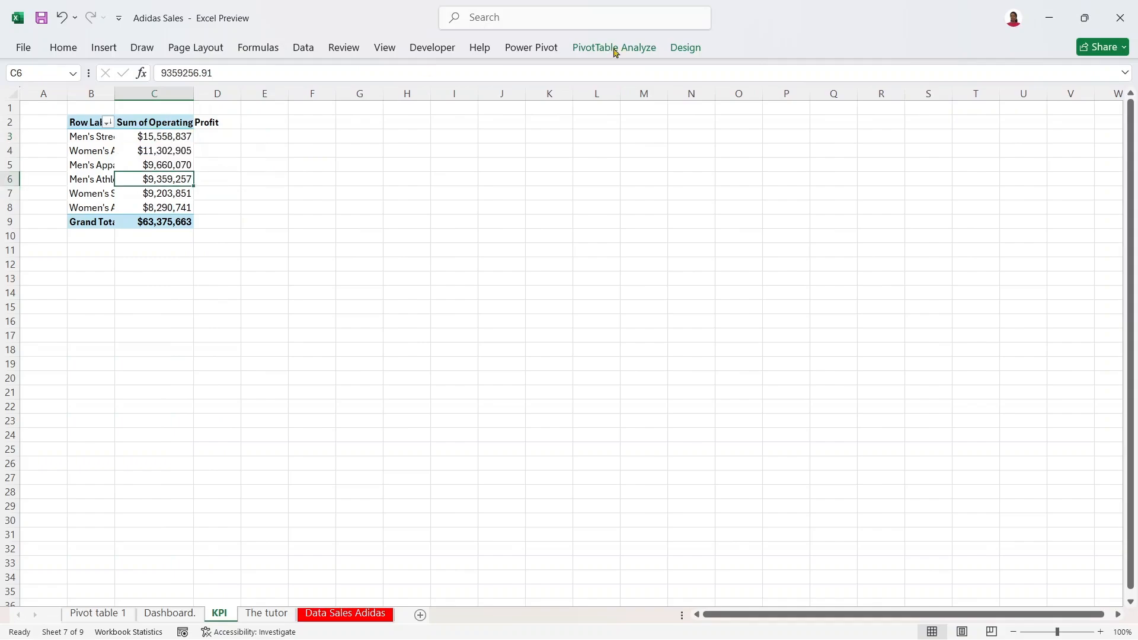
left_click(643, 48)
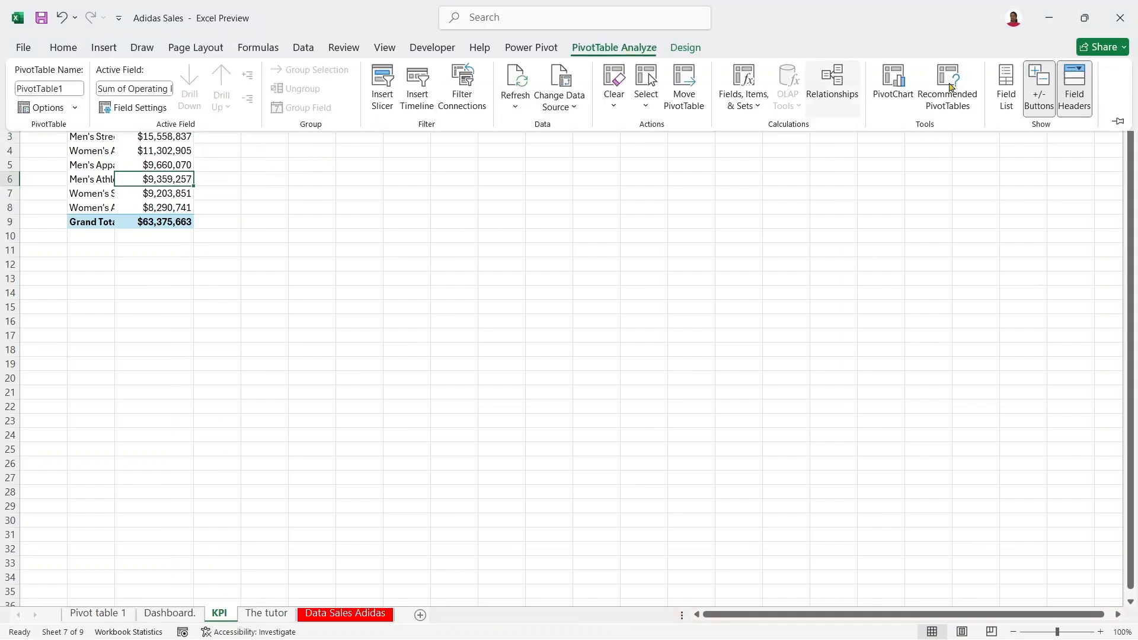
left_click(1008, 101)
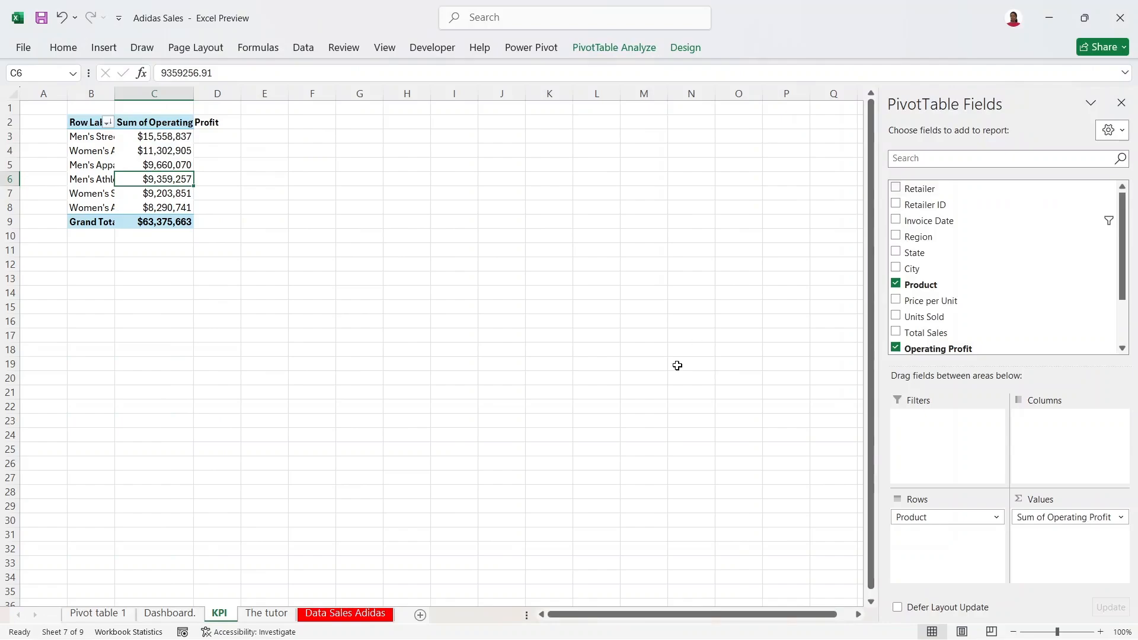
left_click(1042, 521)
left_click(1049, 500)
left_click_drag(935, 517, 653, 441)
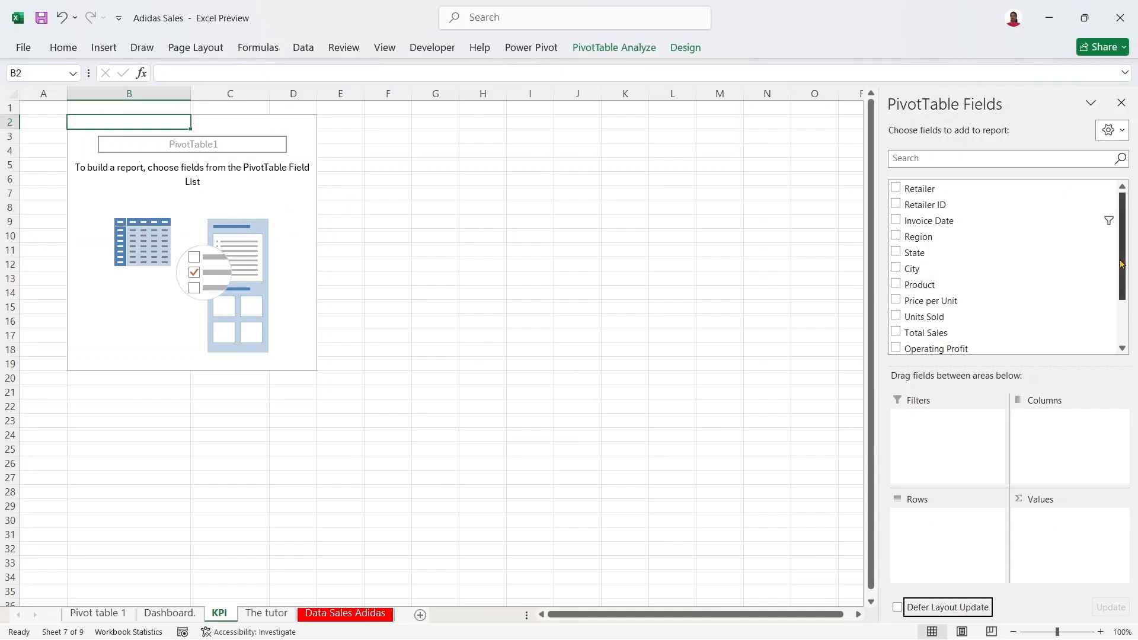
Step: Add Total Sales, Operating Profit, Units Sold and Operating Margin to the pivot Values
left_click_drag(919, 336, 1027, 536)
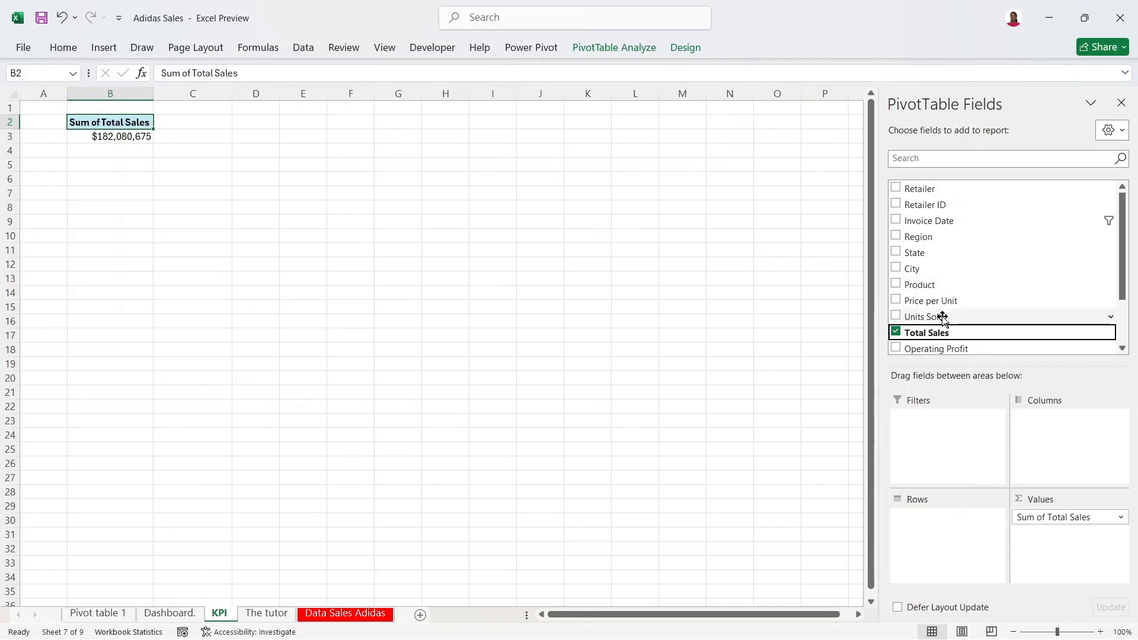
left_click_drag(942, 348, 1077, 548)
left_click_drag(933, 304, 1064, 556)
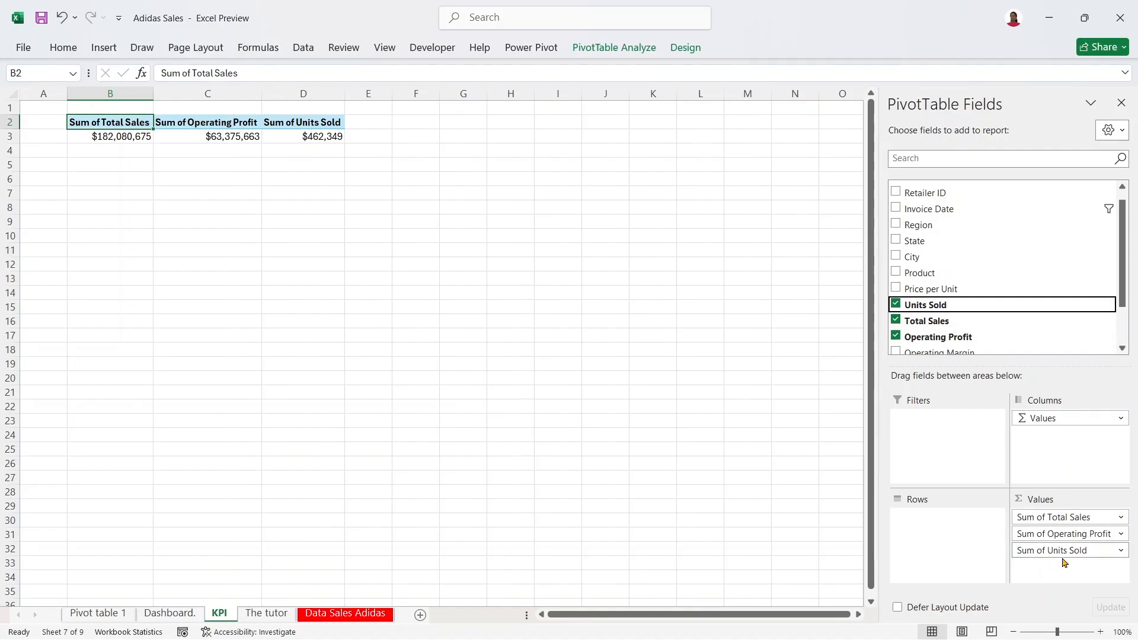
left_click_drag(1123, 267, 1125, 330)
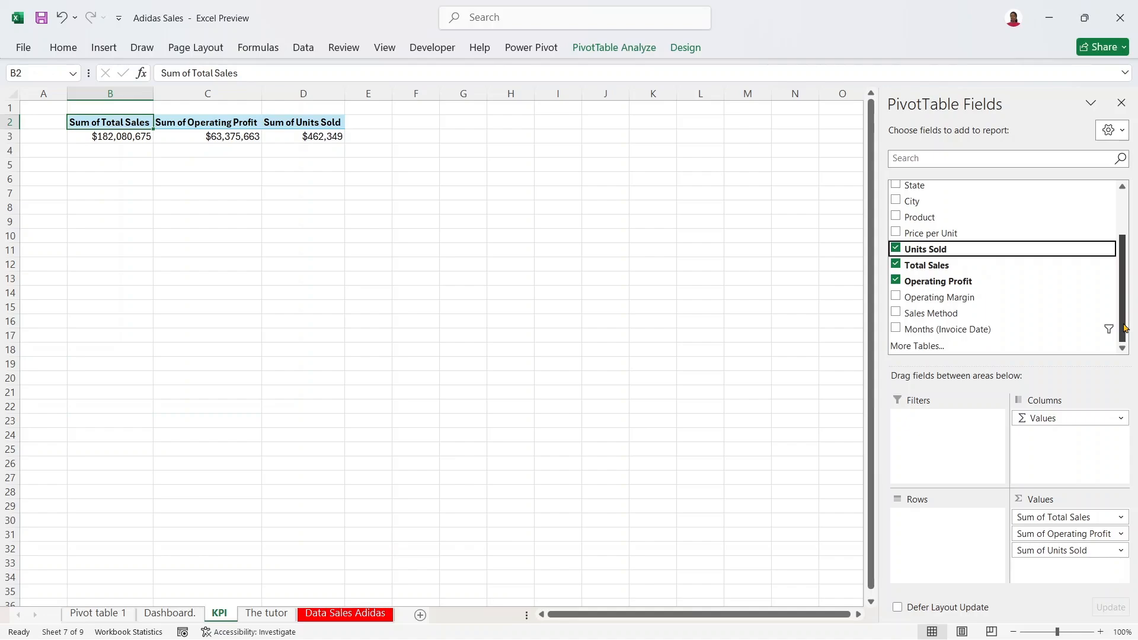
left_click_drag(1125, 328, 1129, 270)
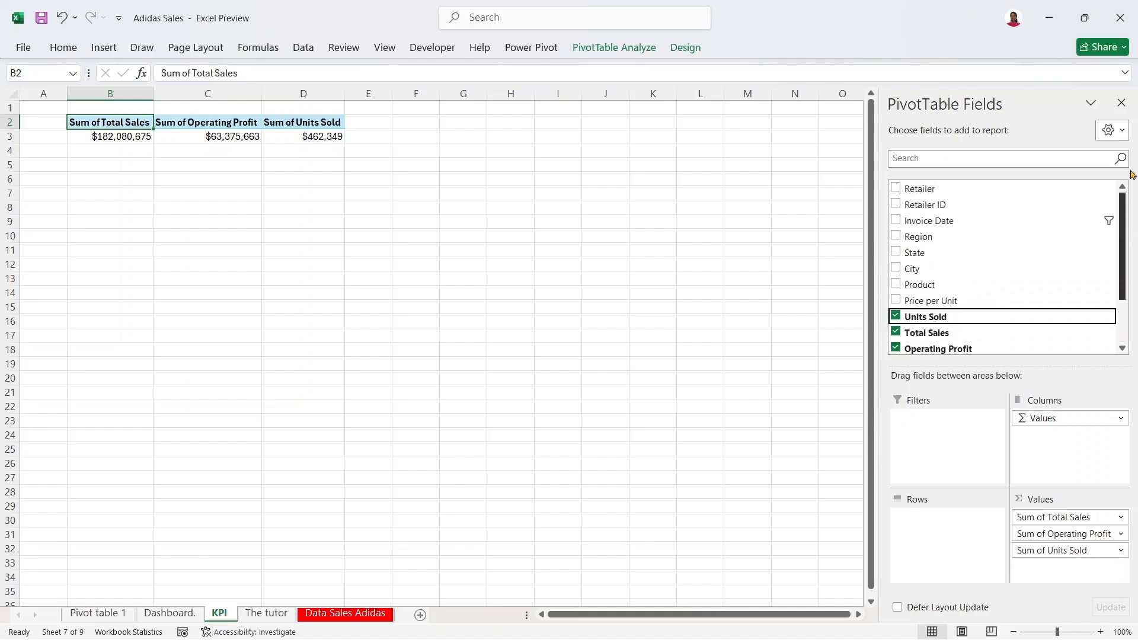
left_click_drag(1131, 178, 1132, 153)
scroll(1044, 287, "down", 2)
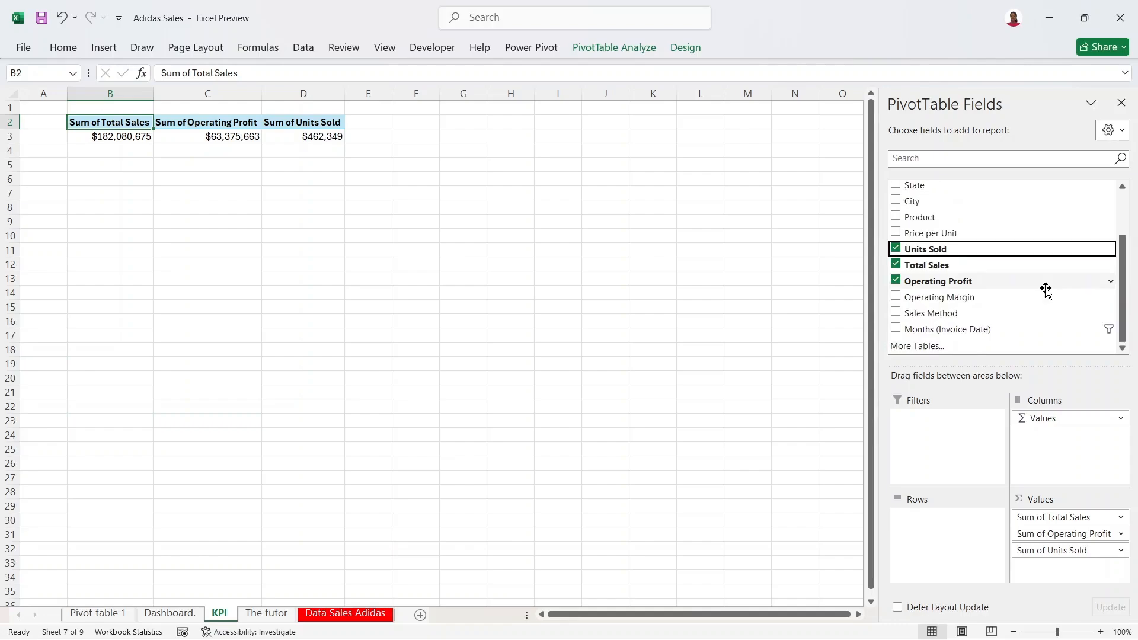
left_click_drag(945, 297, 1061, 570)
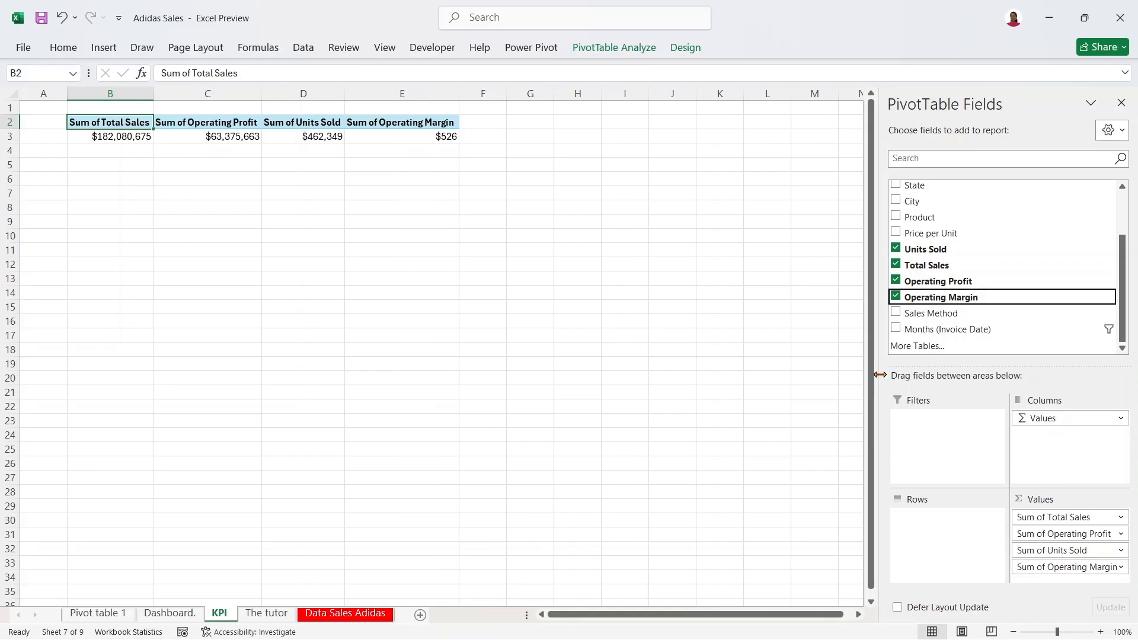
key("Page_Down")
left_click_drag(1126, 381, 1126, 113)
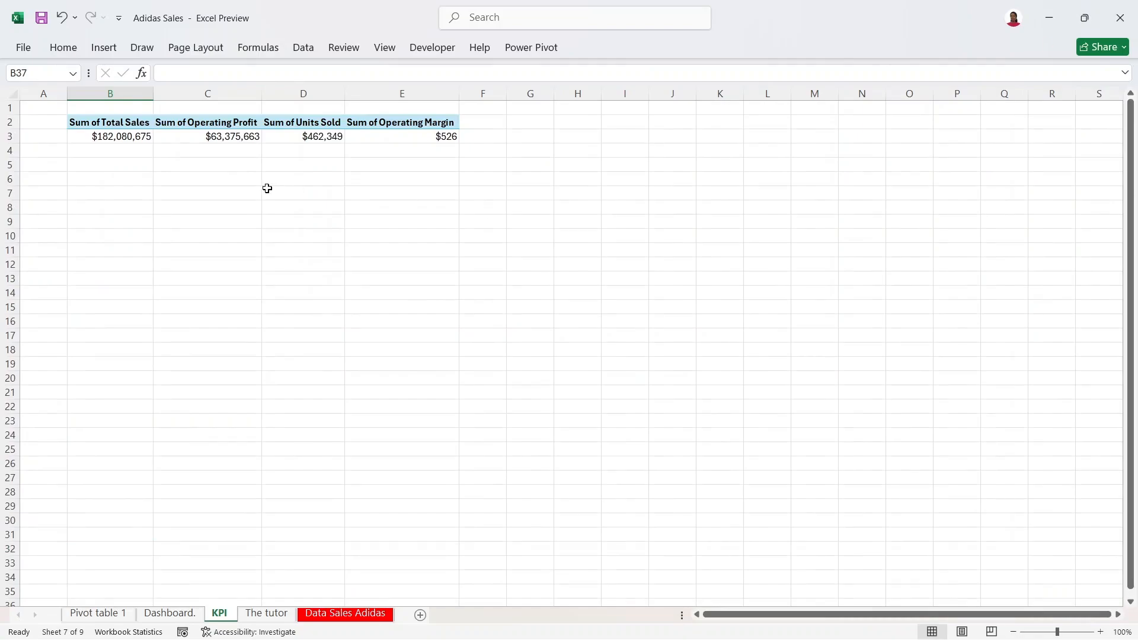
Step: Format the Units Sold total as Number with 0 decimal places, showing 462349
left_click(109, 138)
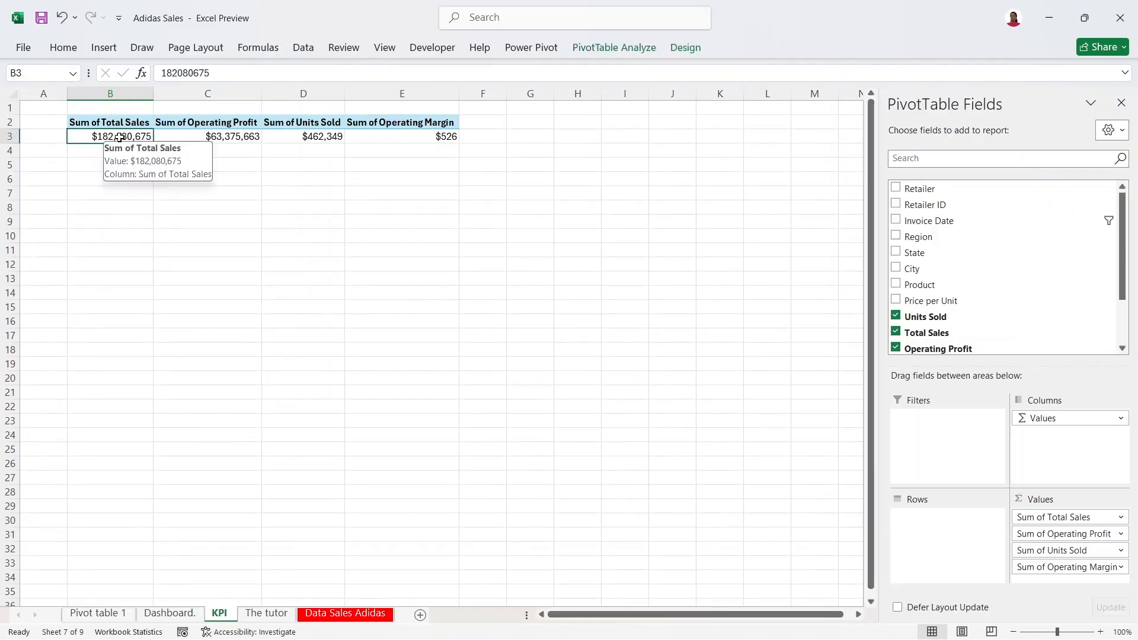
left_click(219, 135)
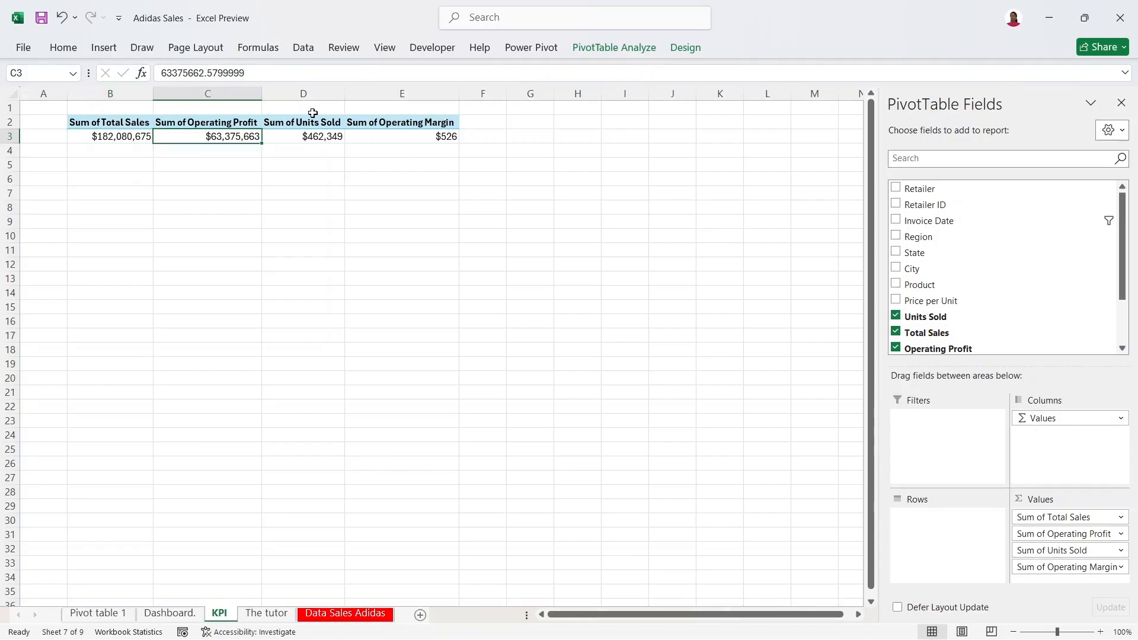
left_click(322, 137)
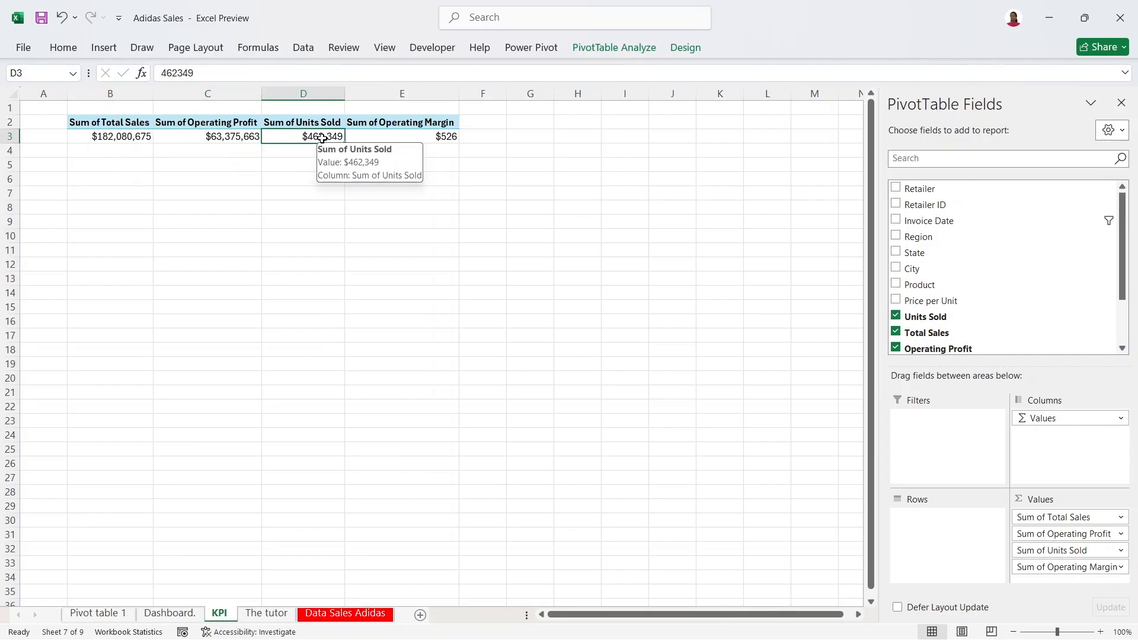
right_click(324, 140)
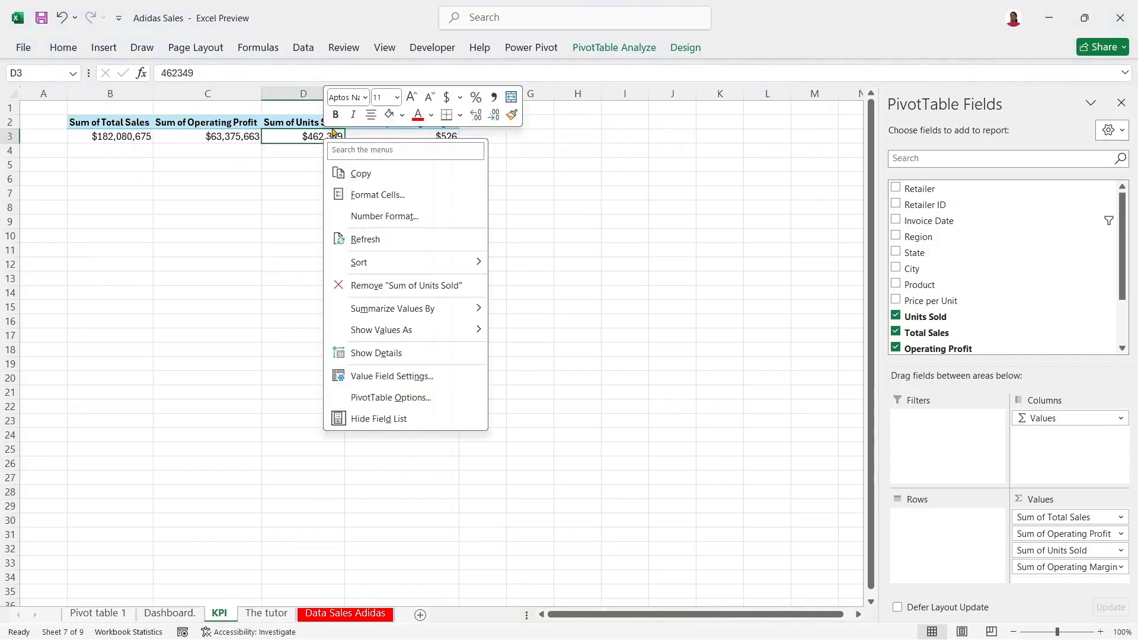
left_click(415, 224)
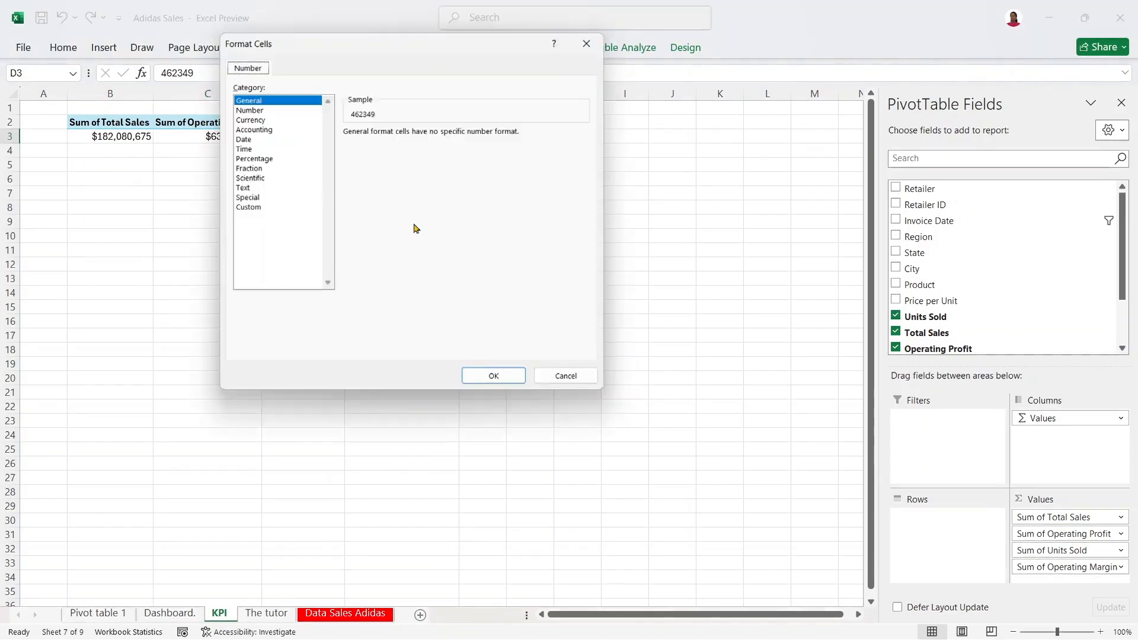
left_click(273, 107)
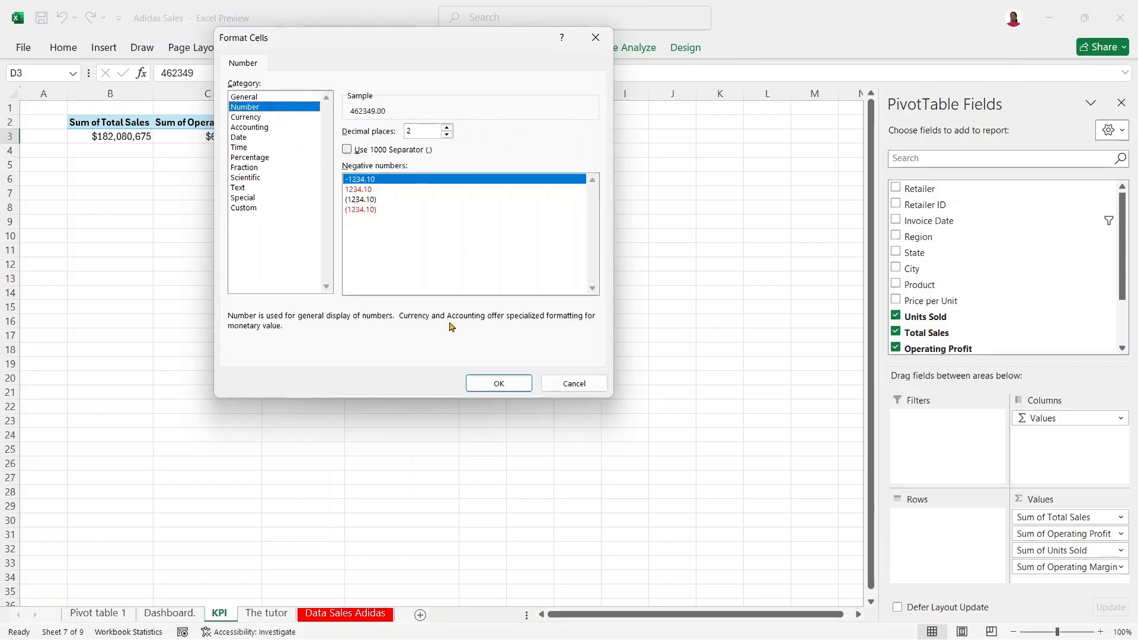
left_click(446, 135)
left_click(447, 135)
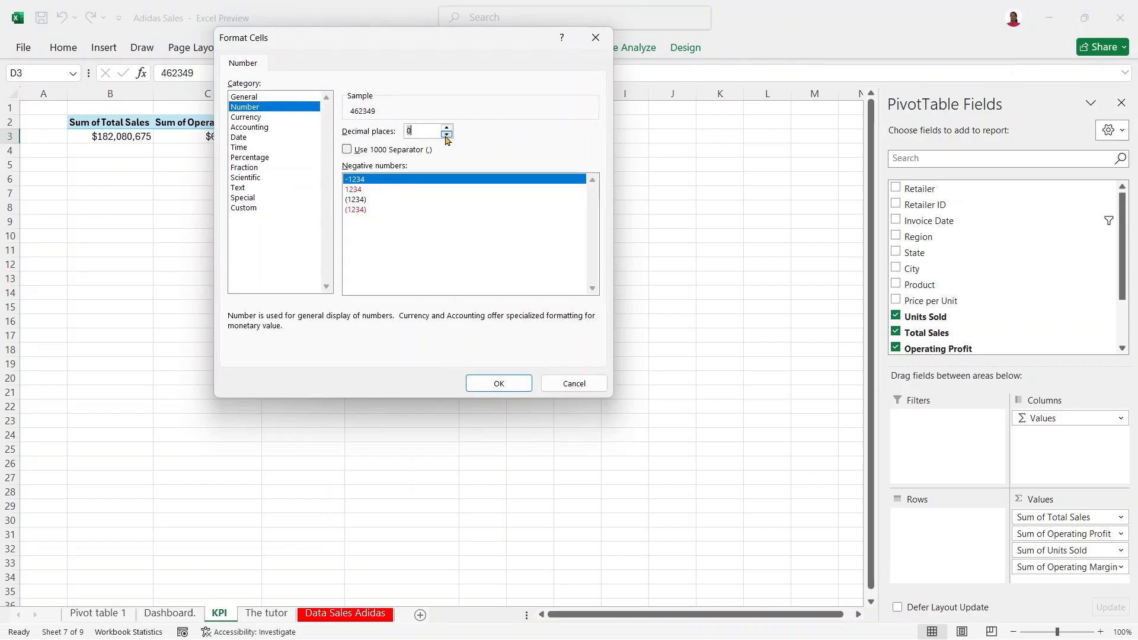
left_click(499, 384)
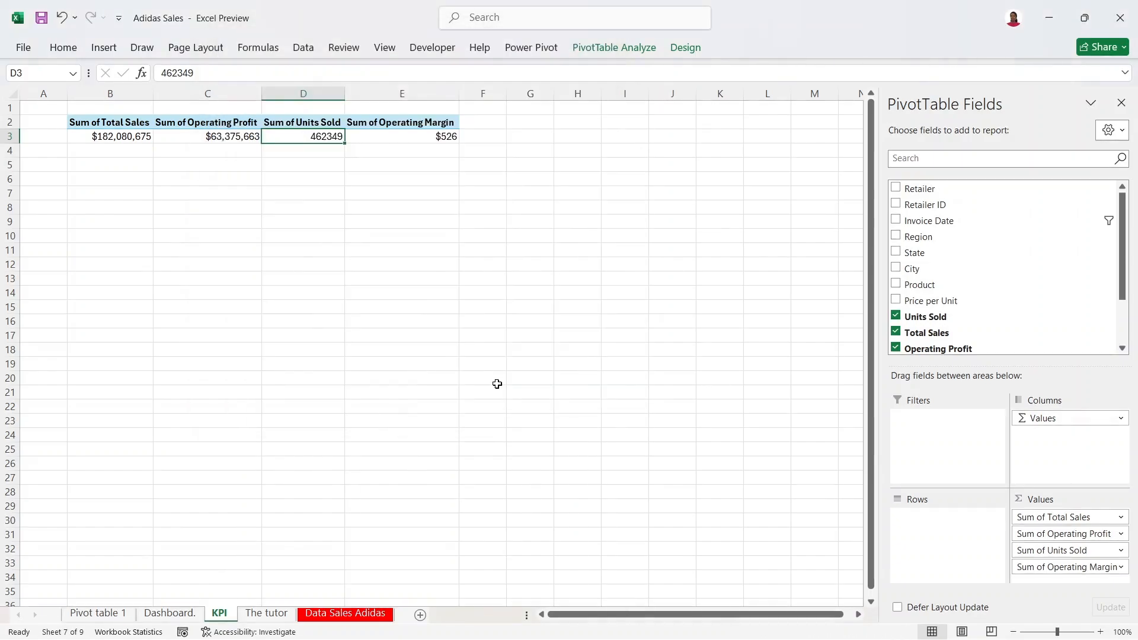
left_click(431, 138)
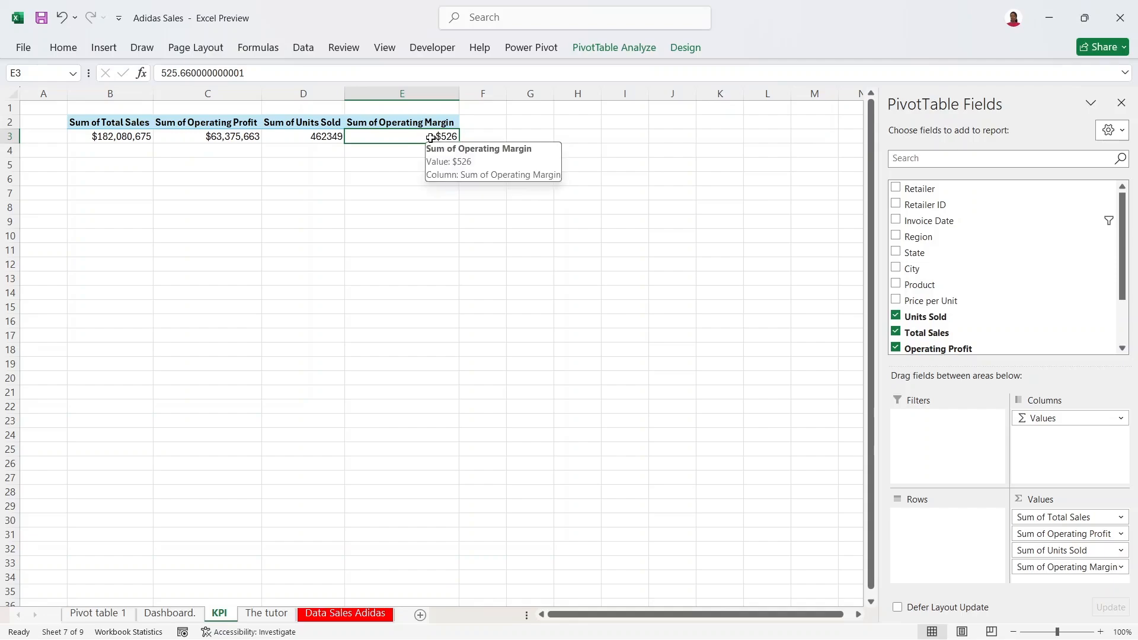
Step: Summarize the Operating Margin field by Average
right_click(431, 138)
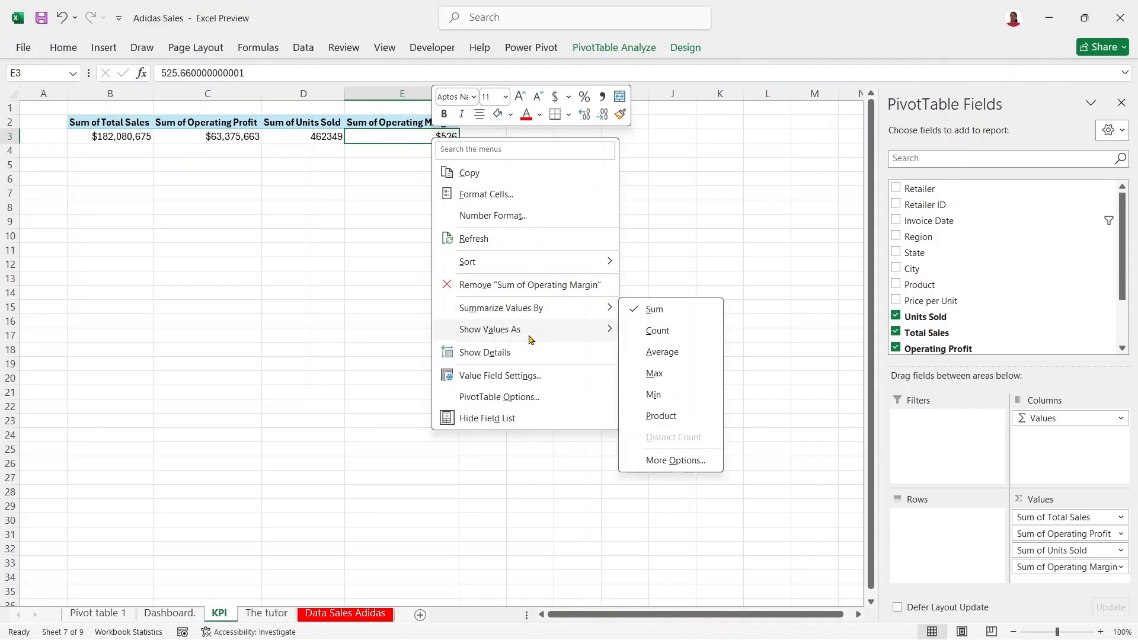
mouse_move(530, 339)
mouse_move(529, 305)
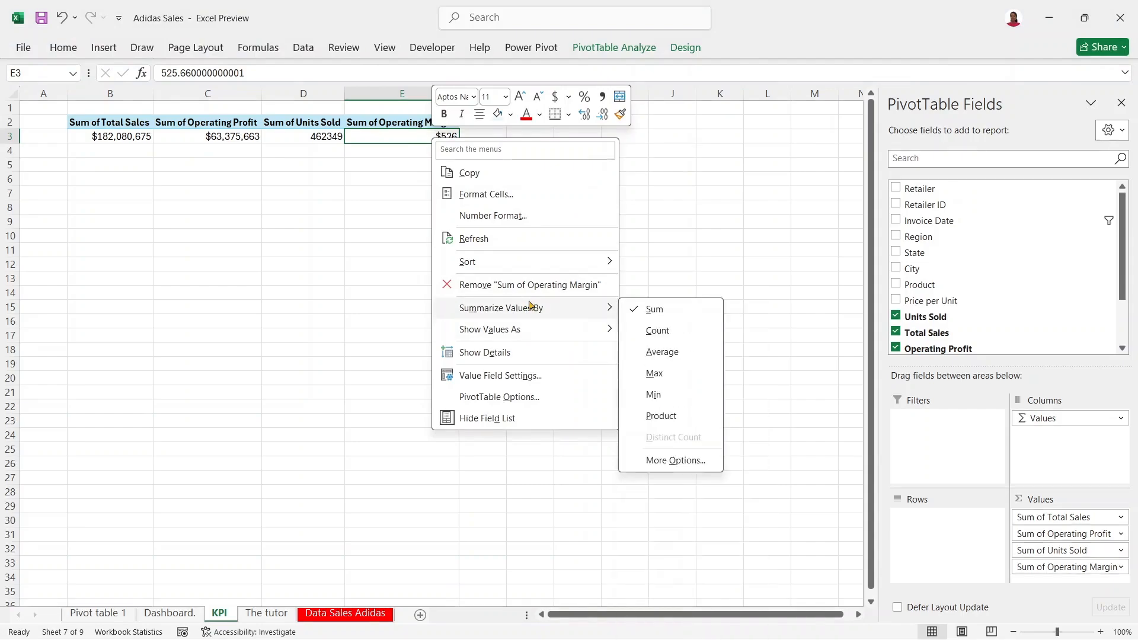
left_click(661, 353)
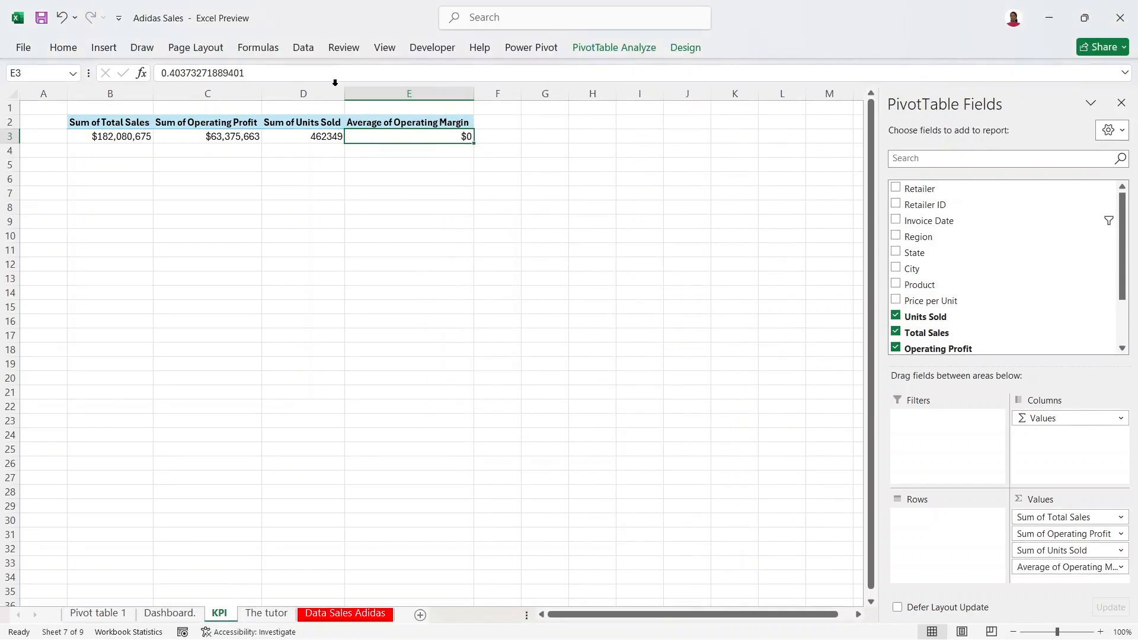
Step: Give the margin value a Number format with two decimals
right_click(465, 135)
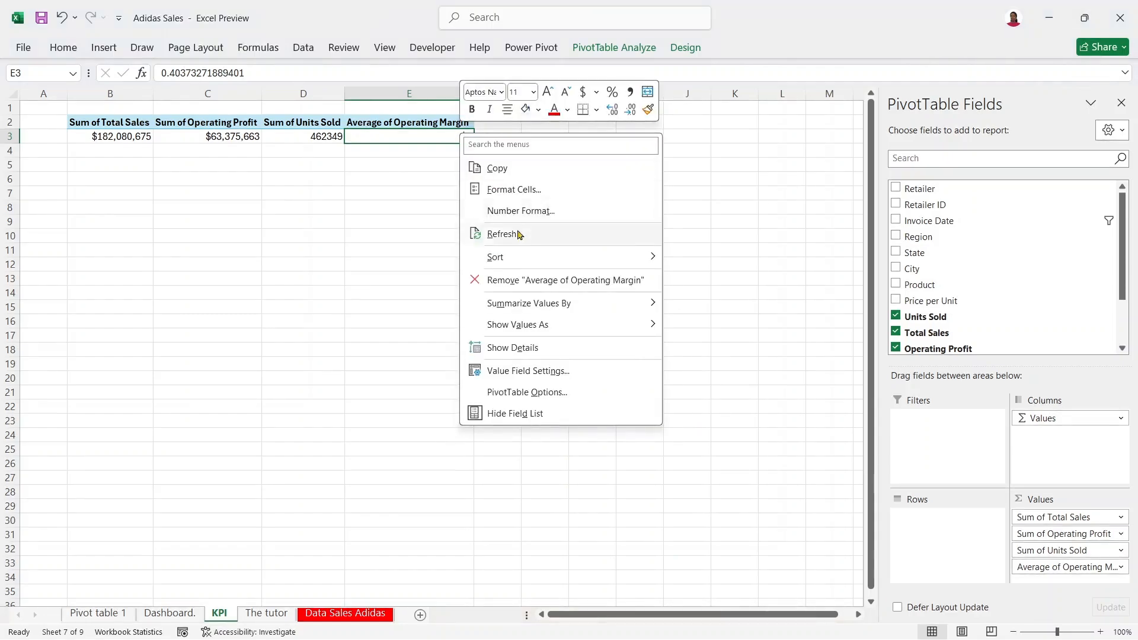
left_click(516, 212)
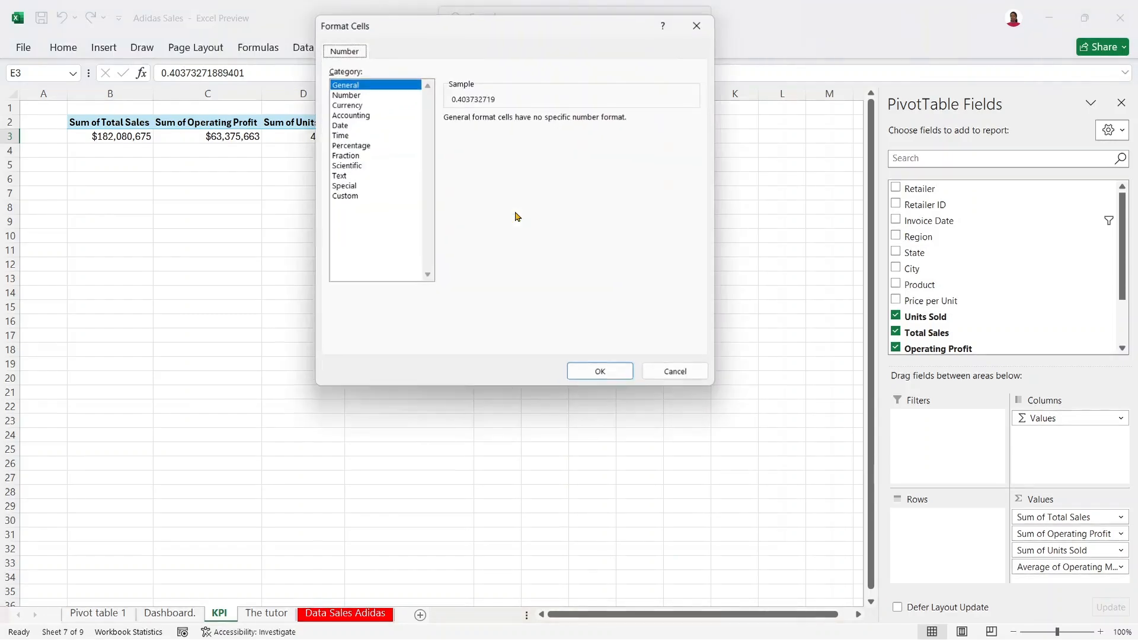
left_click(366, 95)
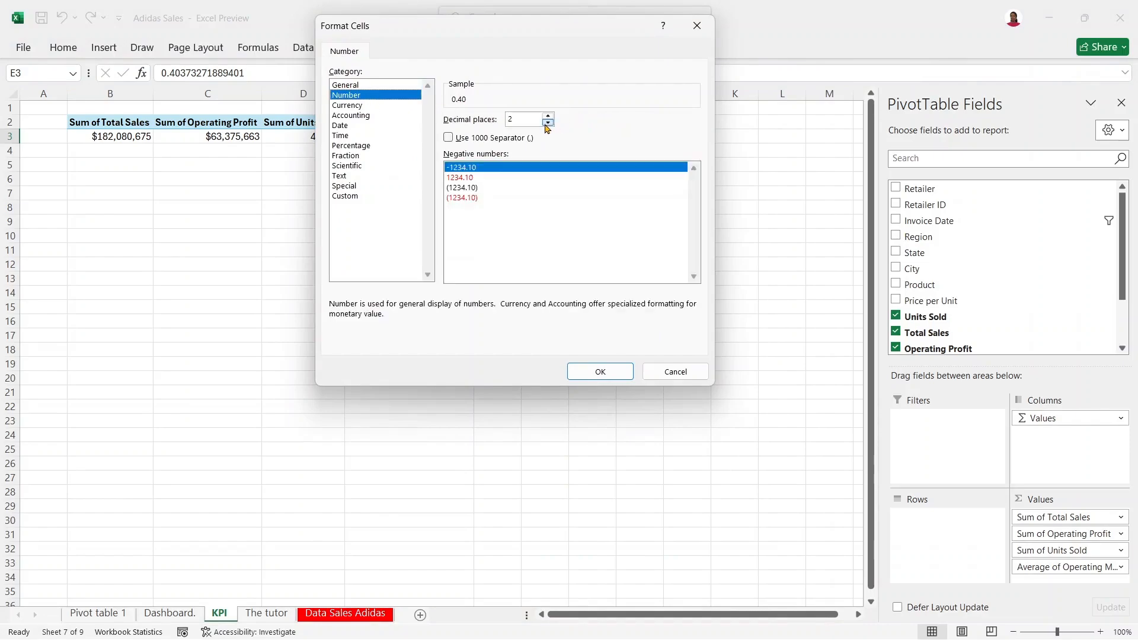
left_click(614, 372)
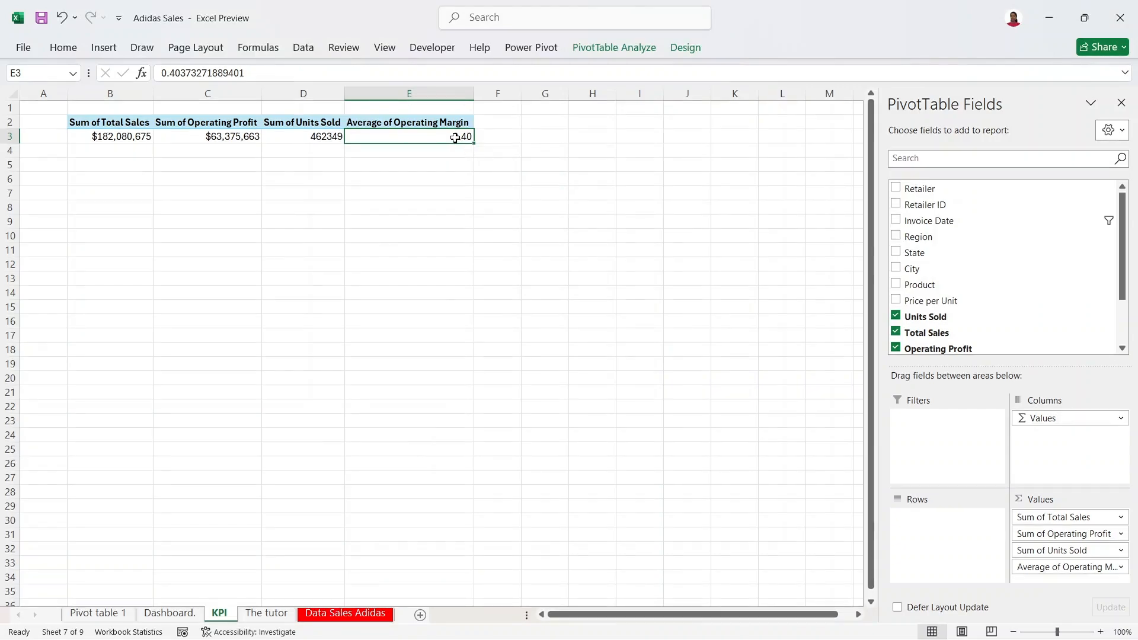
Step: Show the margin as % of Grand Total, displaying 100.00%
right_click(454, 137)
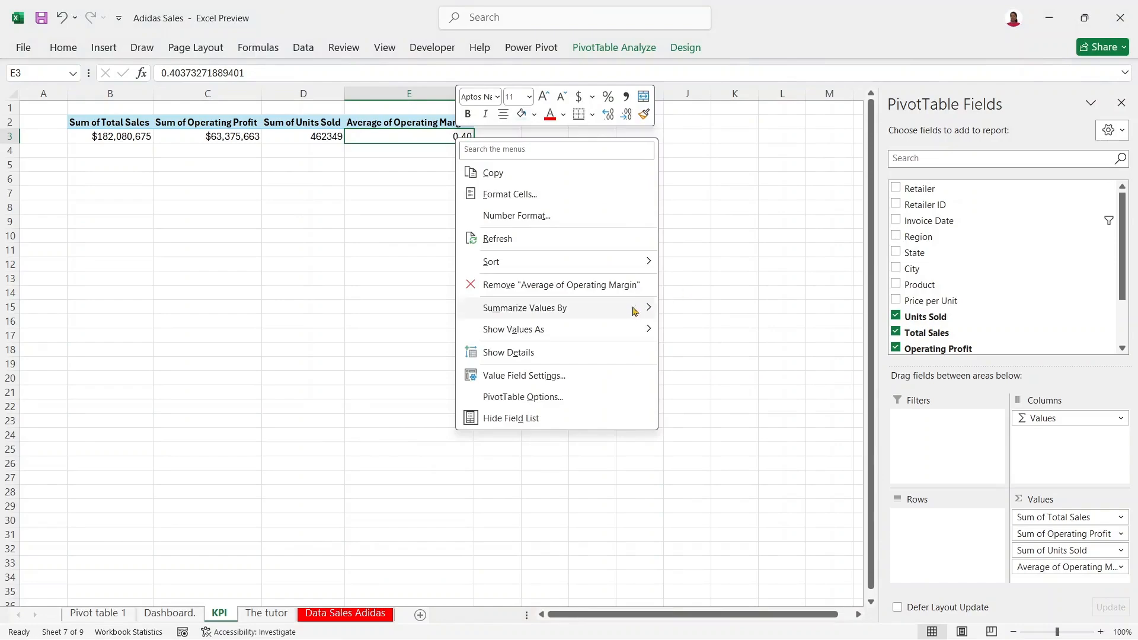
mouse_move(629, 314)
mouse_move(628, 336)
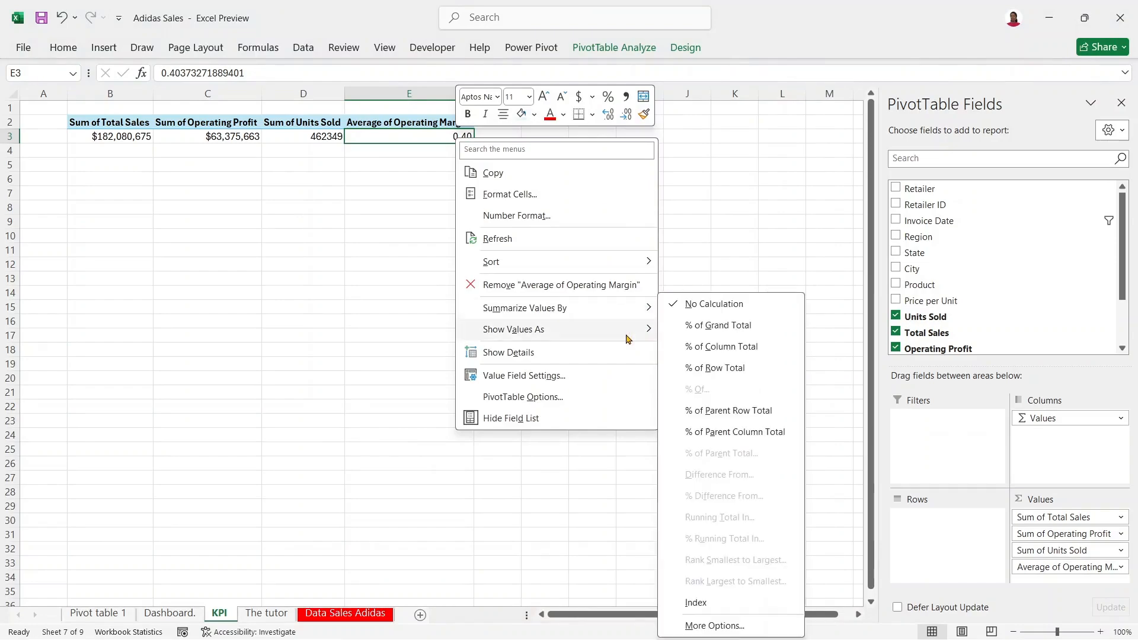
left_click(714, 325)
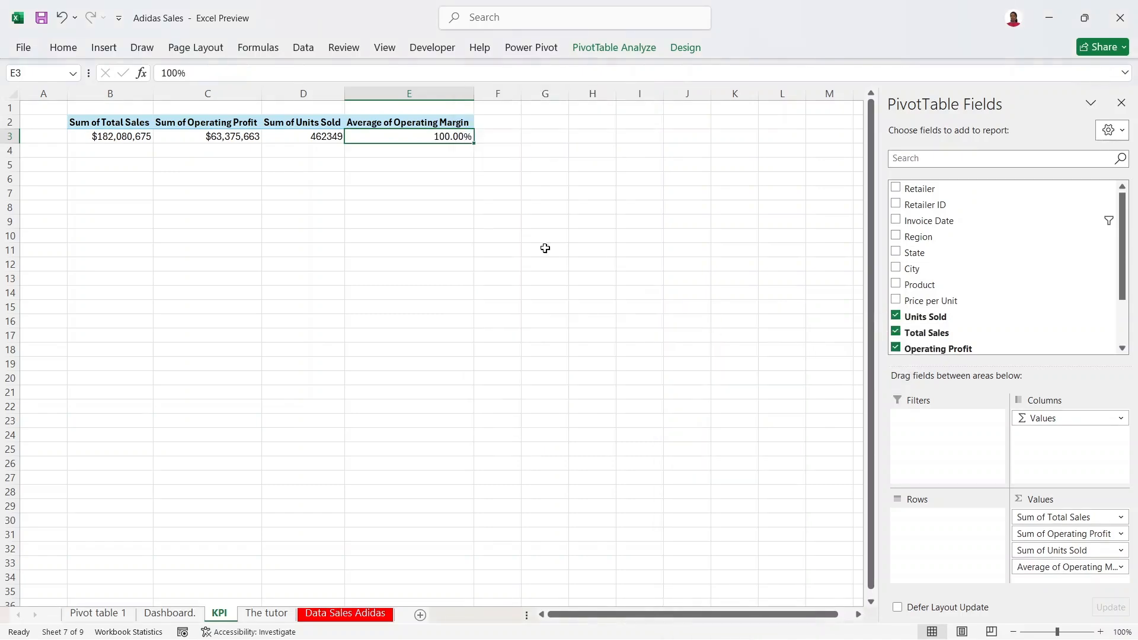
right_click(456, 140)
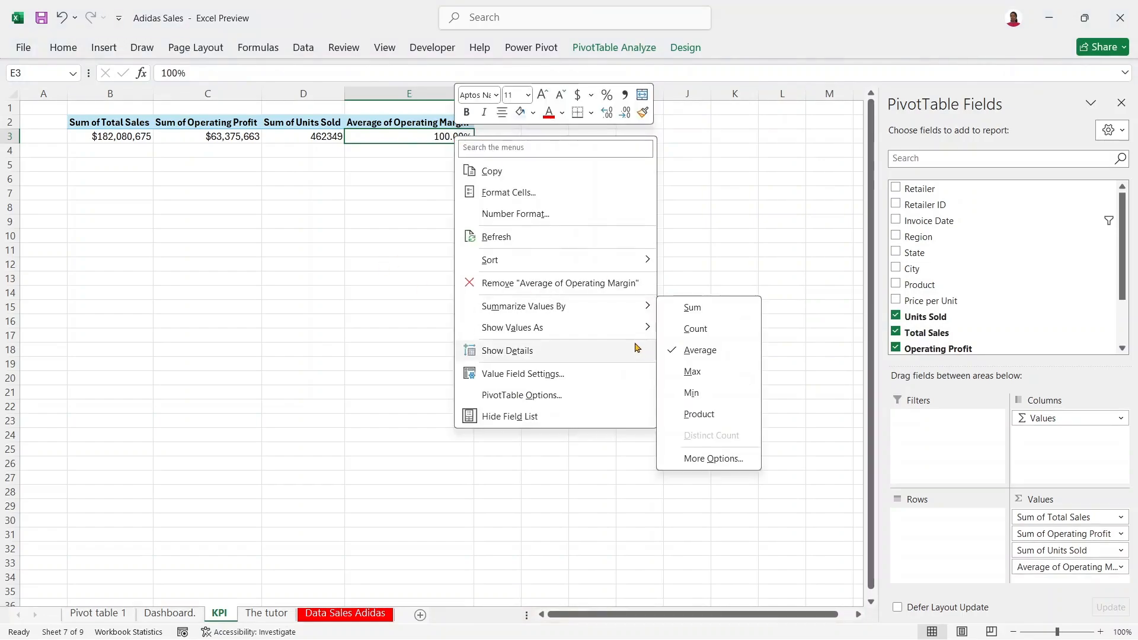
mouse_move(630, 330)
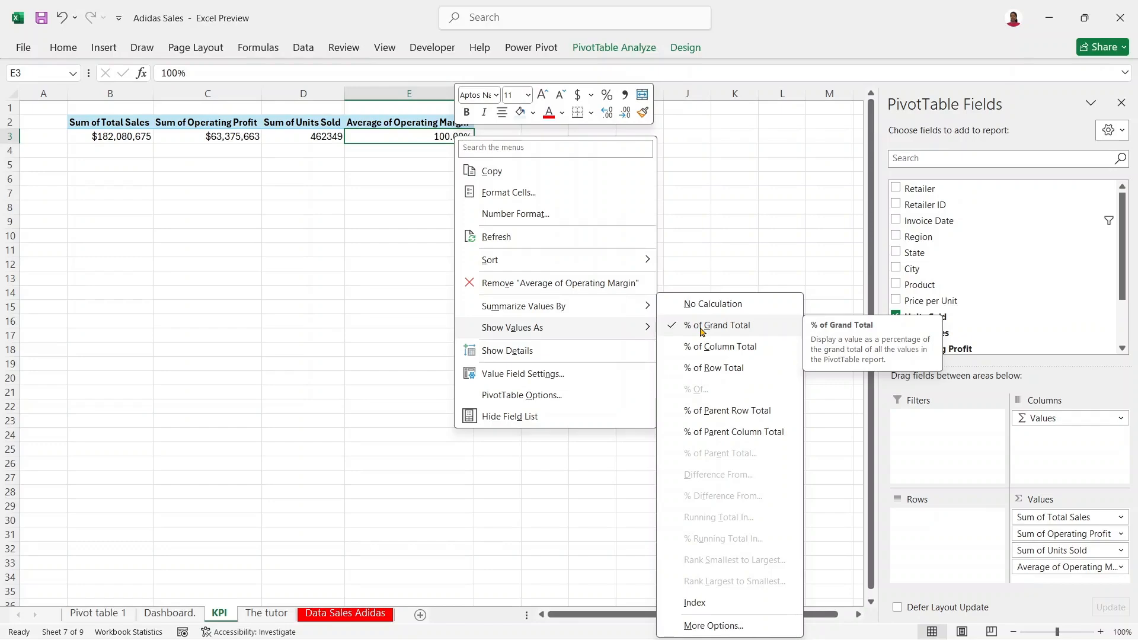
left_click(736, 190)
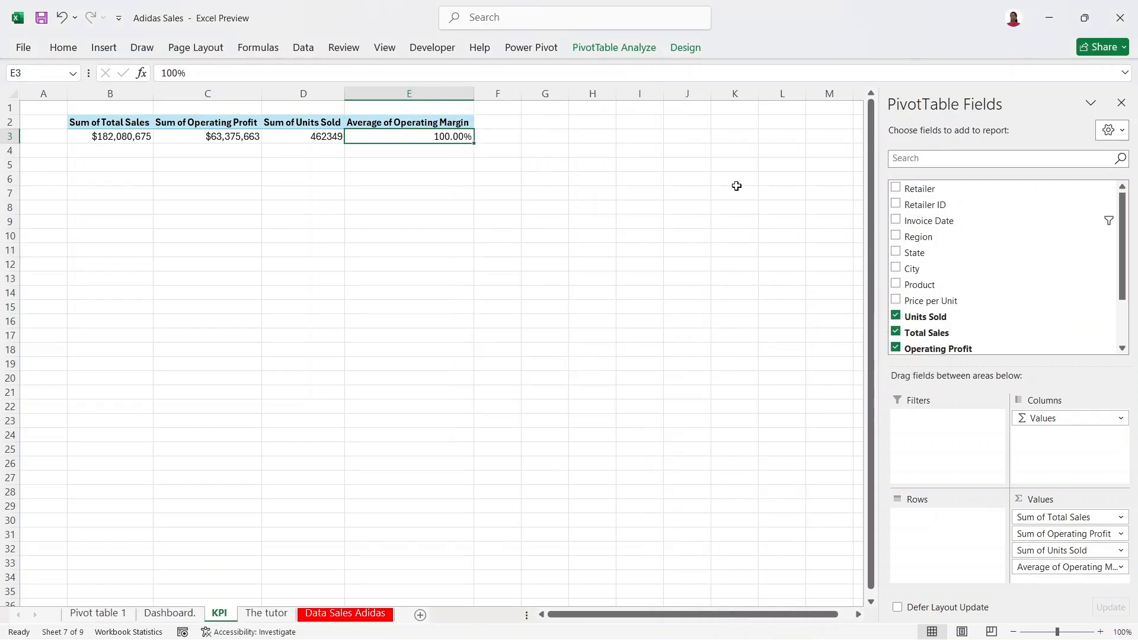
Step: Check the Total Sales value in cell B3 of the KPI sheet, then return to the Dashboard
left_click(155, 614)
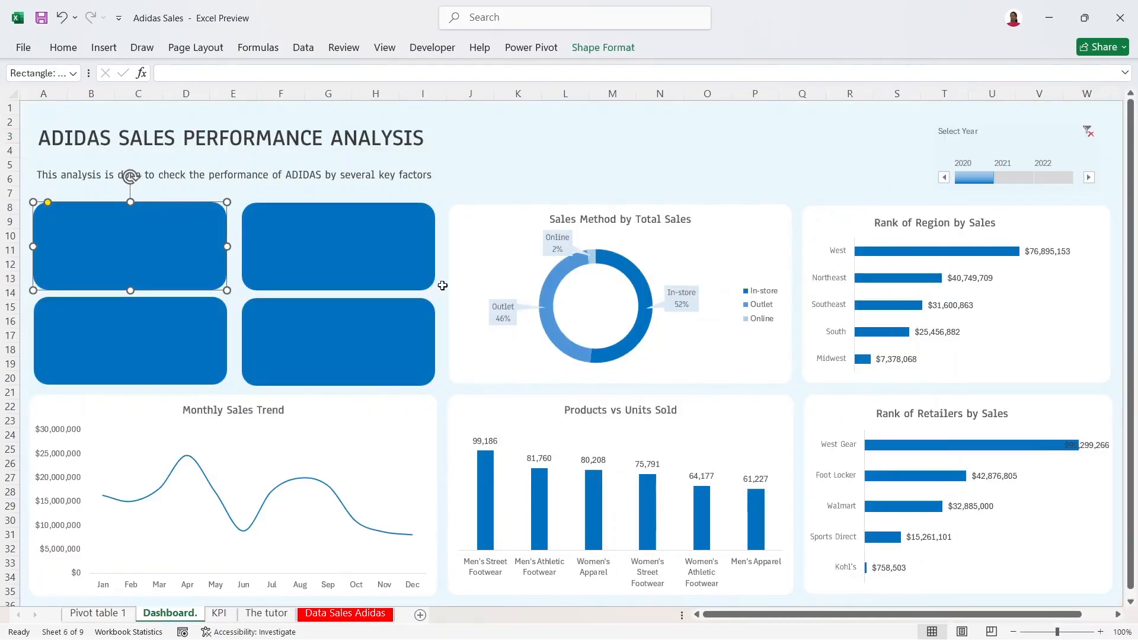
left_click(478, 197)
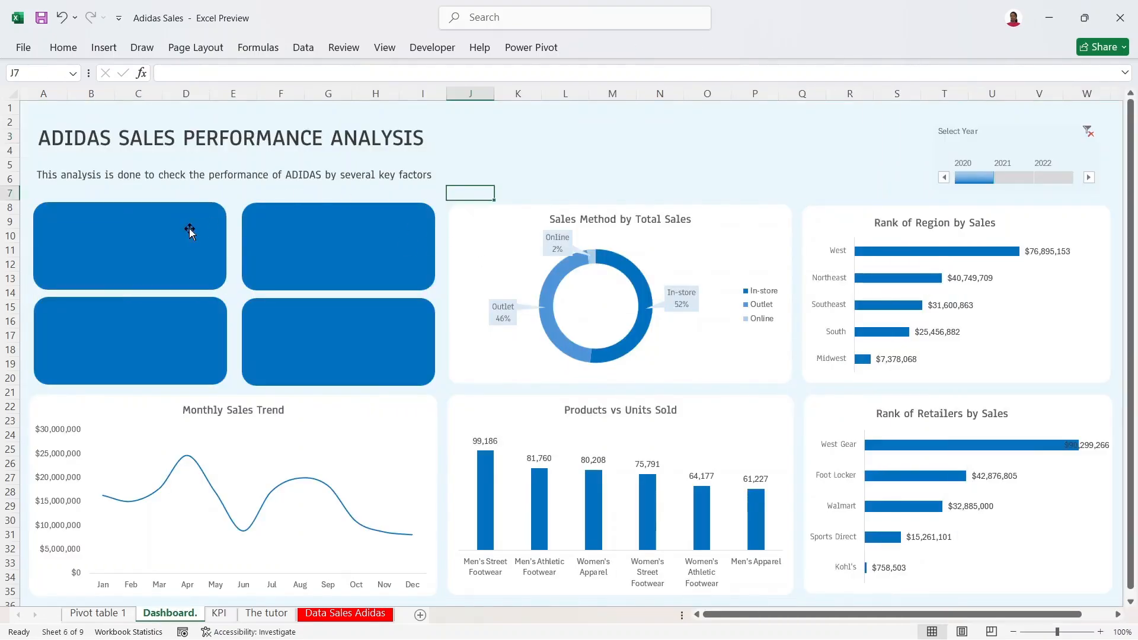
left_click(219, 613)
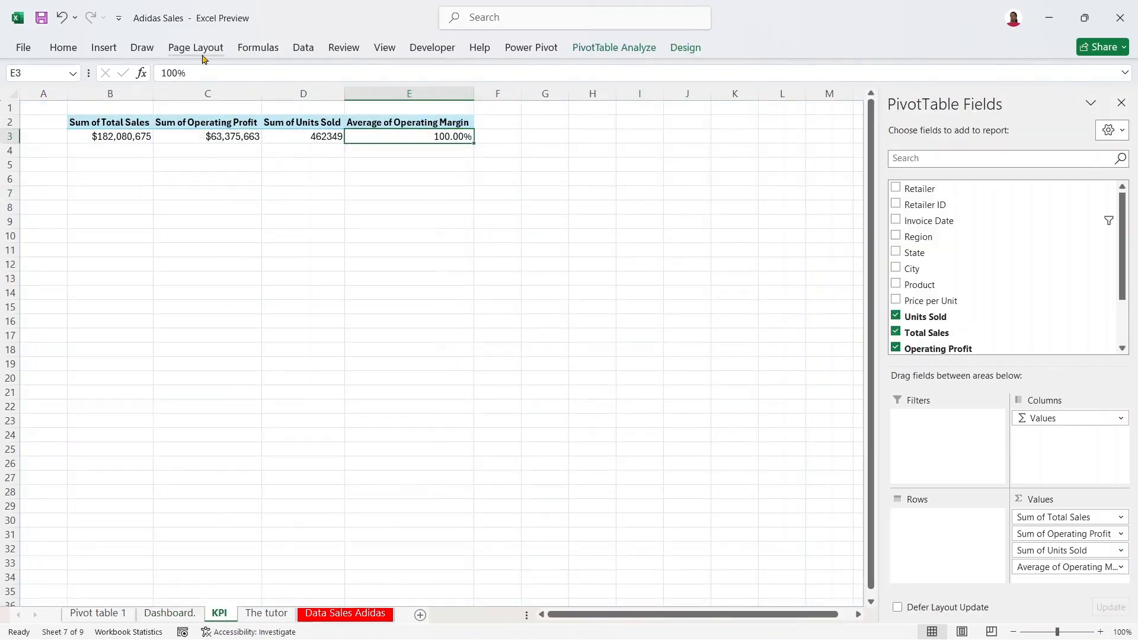
left_click(112, 136)
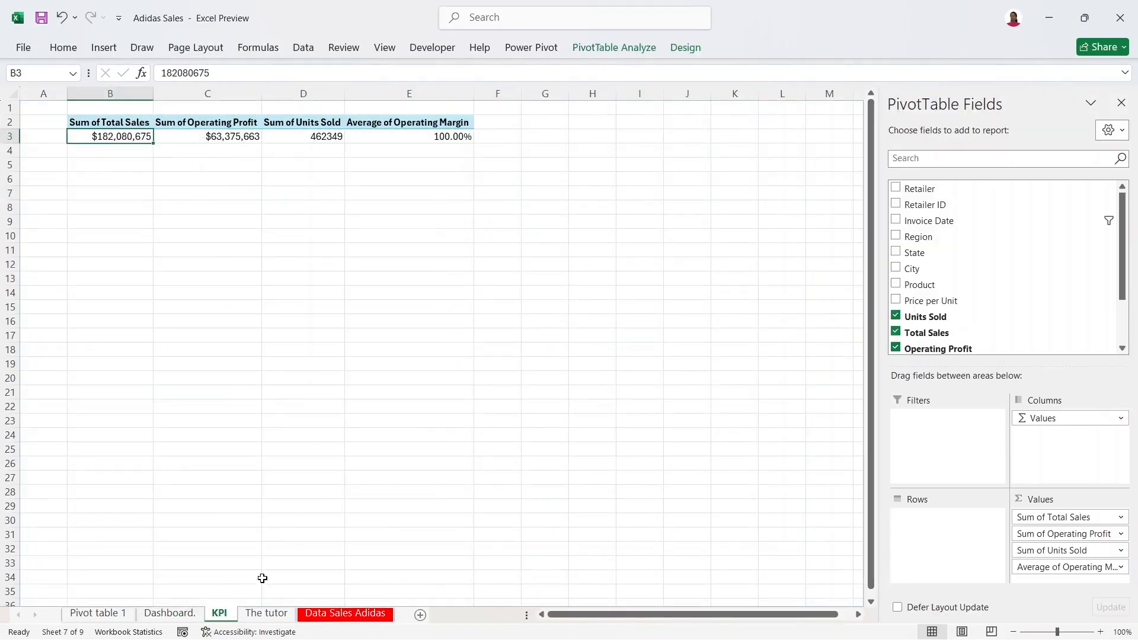
left_click(168, 612)
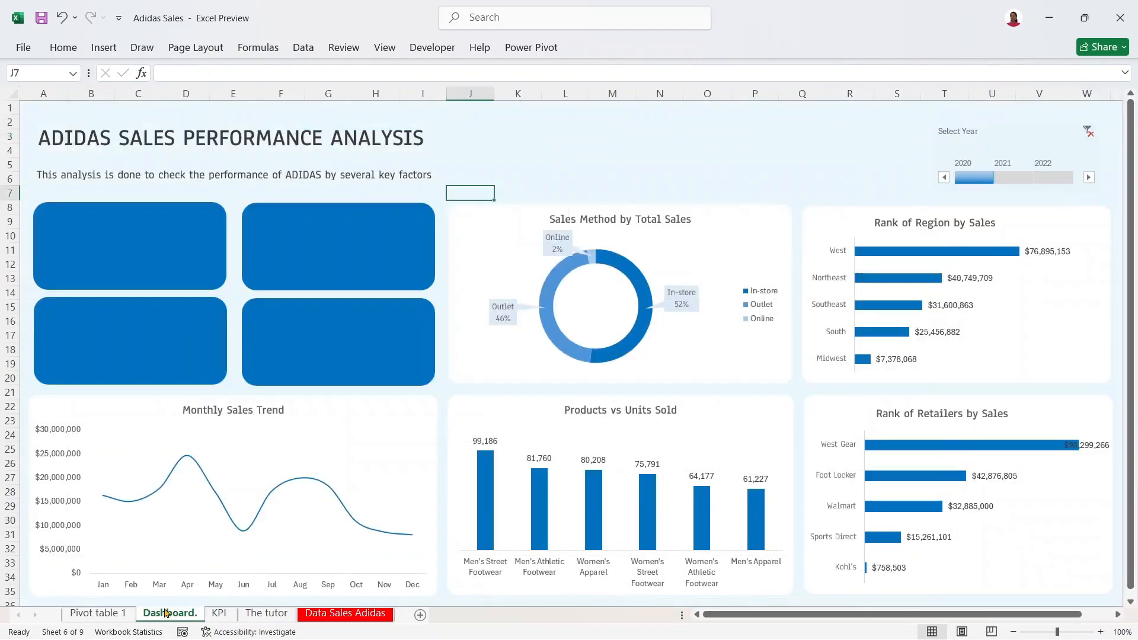
Step: Draw a new text box inside the top-left blue KPI rectangle
left_click(464, 109)
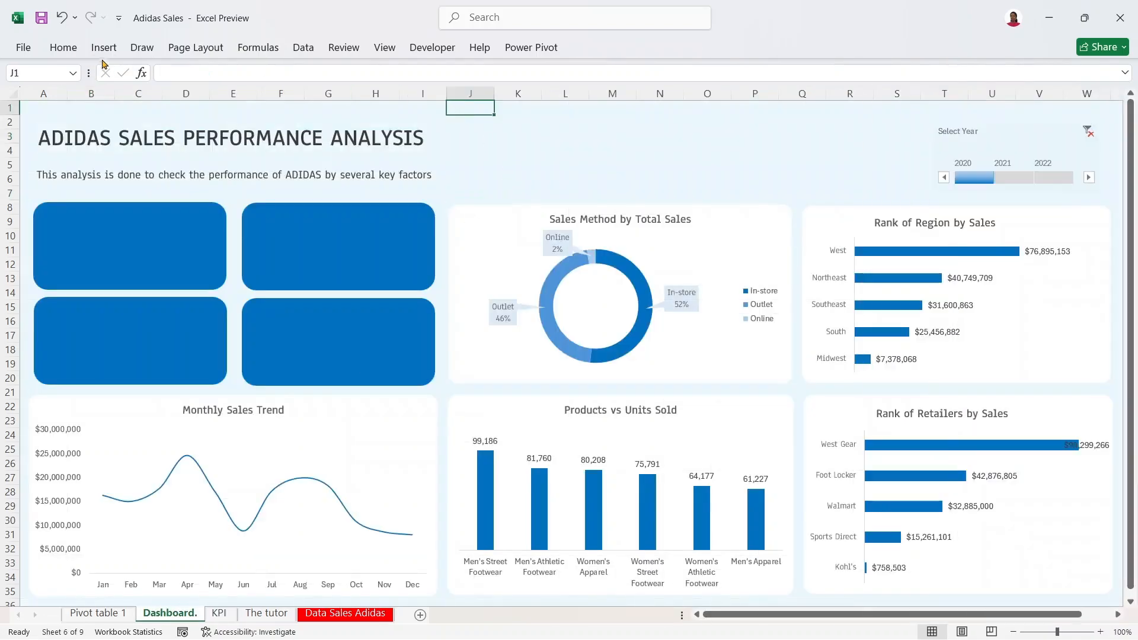
left_click(99, 50)
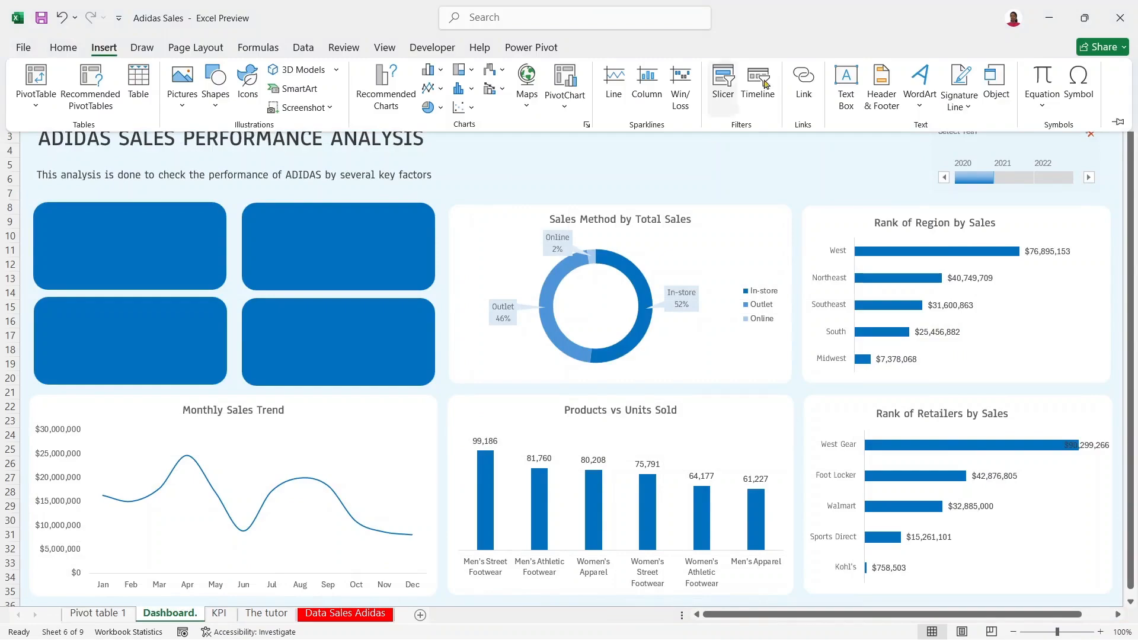
left_click(847, 83)
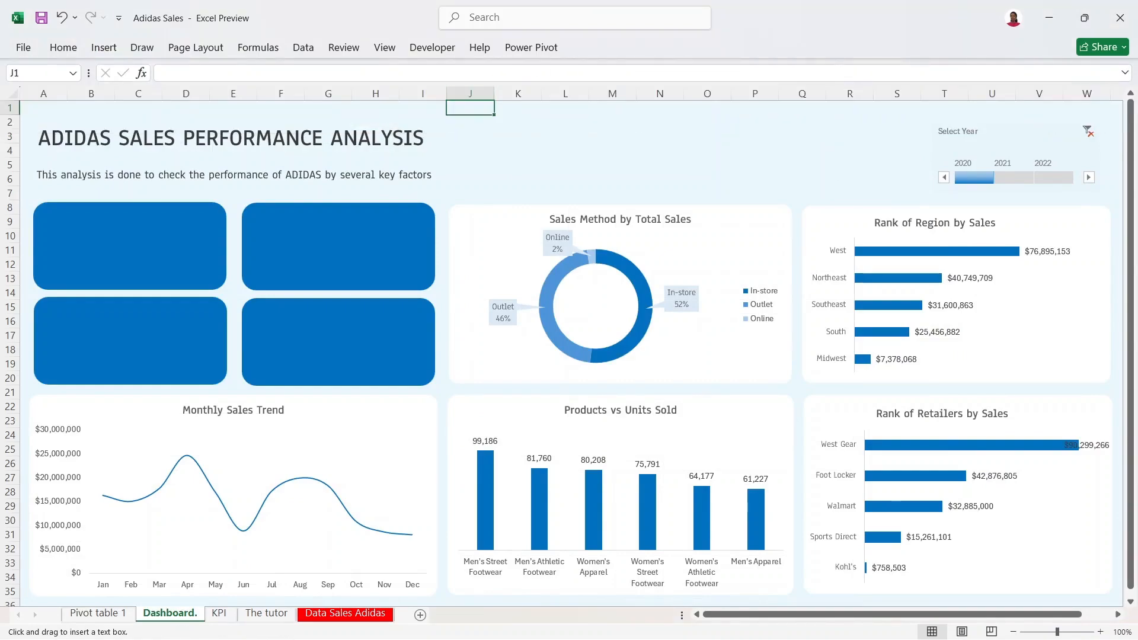
left_click_drag(75, 246, 163, 244)
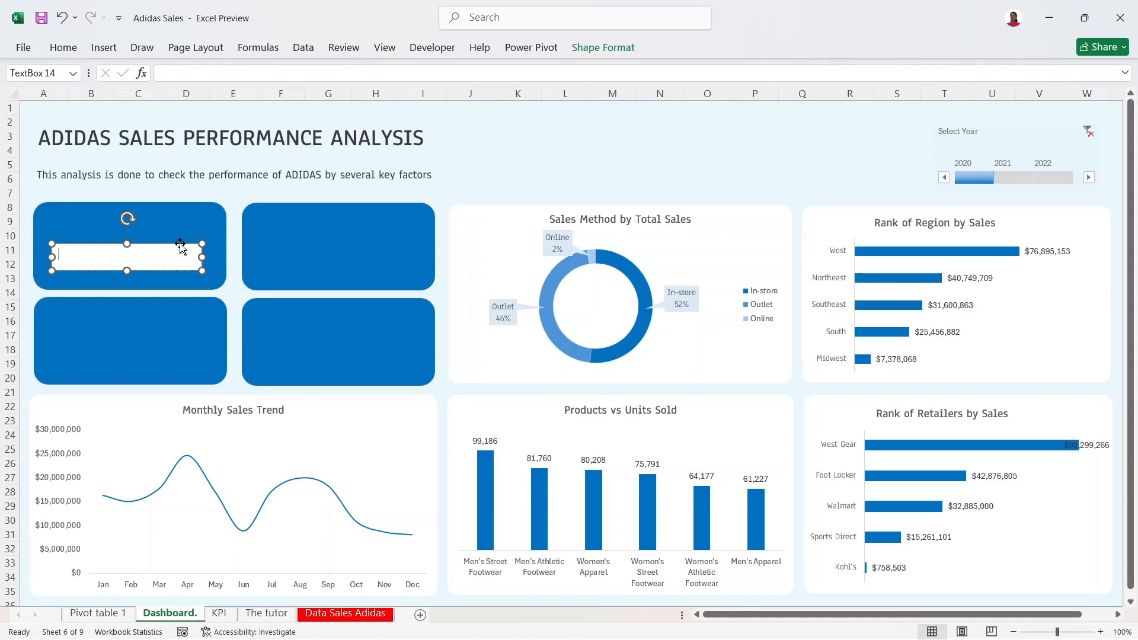
Step: Nudge the text box lower and type the TOTAL SALES label into the blue card
left_click_drag(180, 244, 177, 249)
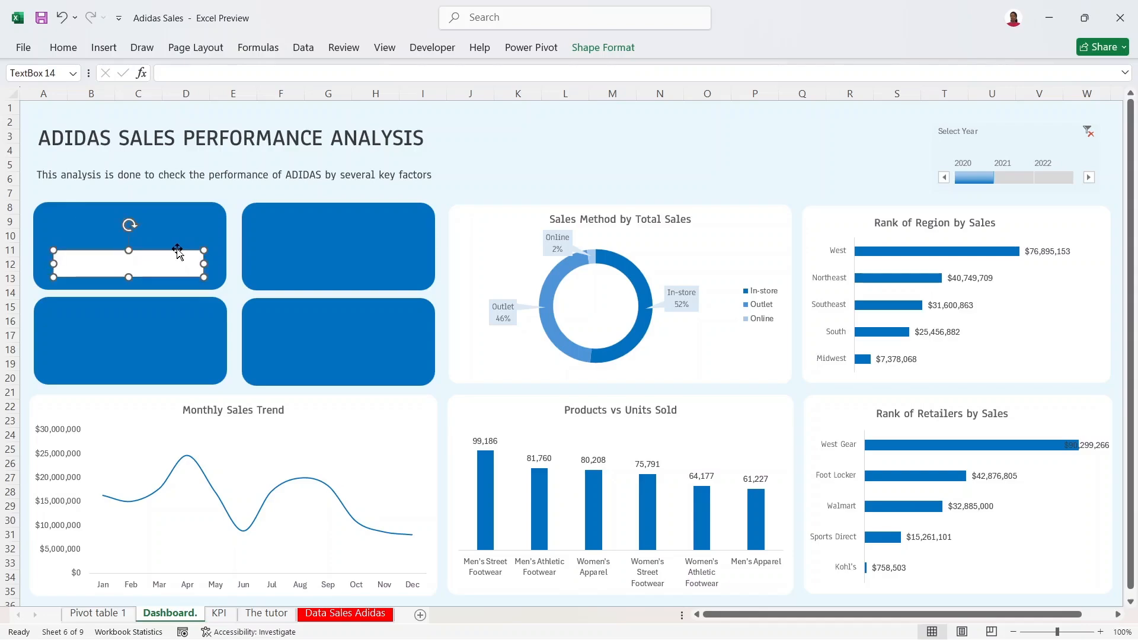
left_click(186, 217)
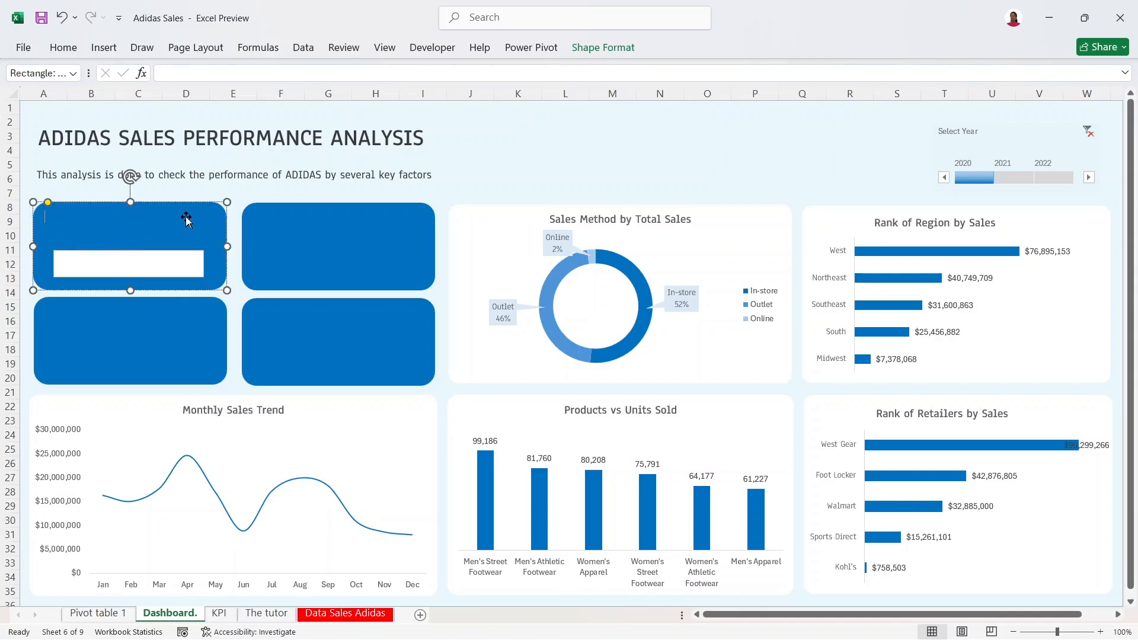
type("TOTAL SALES")
mouse_move(111, 220)
left_mouse_down()
mouse_move(86, 215)
mouse_move(105, 224)
mouse_move(110, 213)
left_mouse_up()
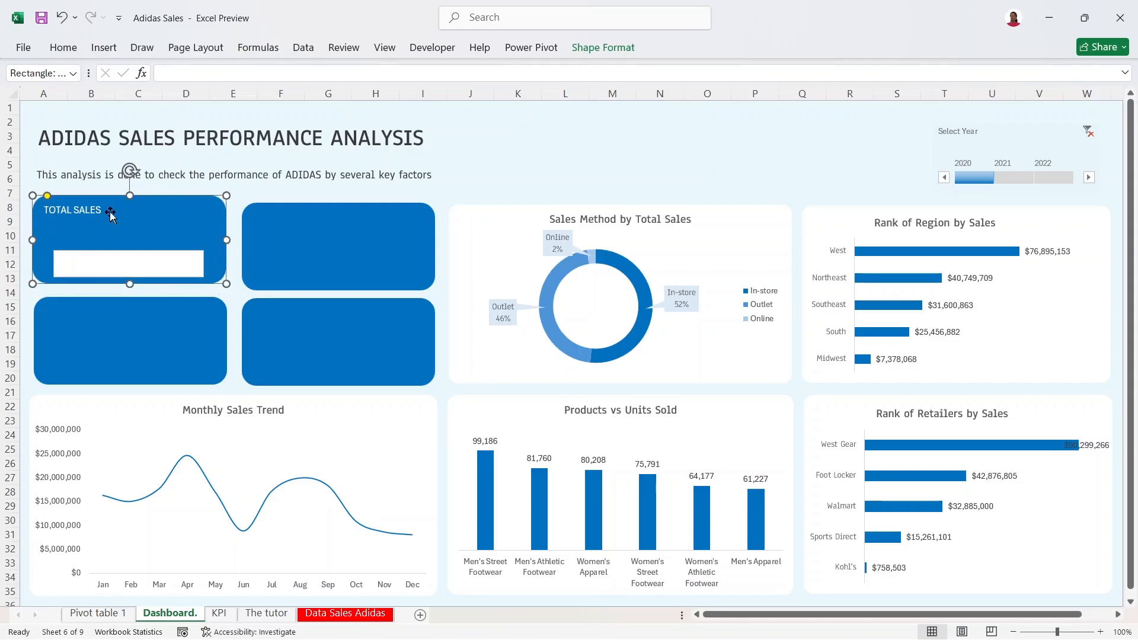
left_click(62, 19)
left_click(63, 23)
left_click(92, 19)
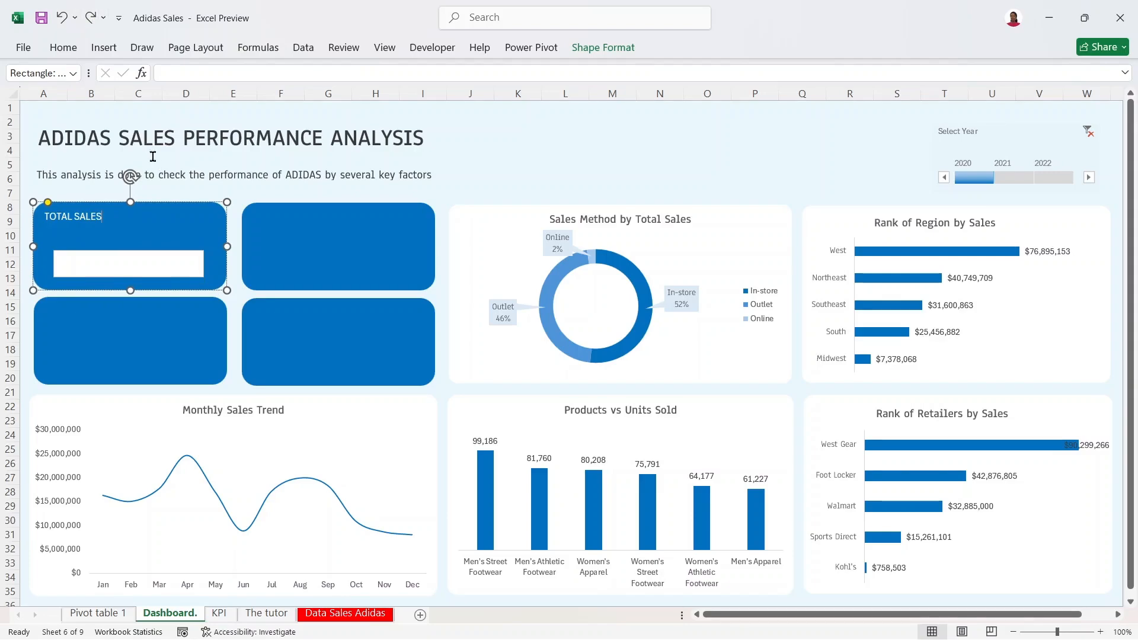
Step: Centre the TOTAL SALES label and enlarge it to size 16
triple_click(93, 210)
left_click(128, 192)
left_click(142, 177)
left_click(142, 176)
left_click(142, 176)
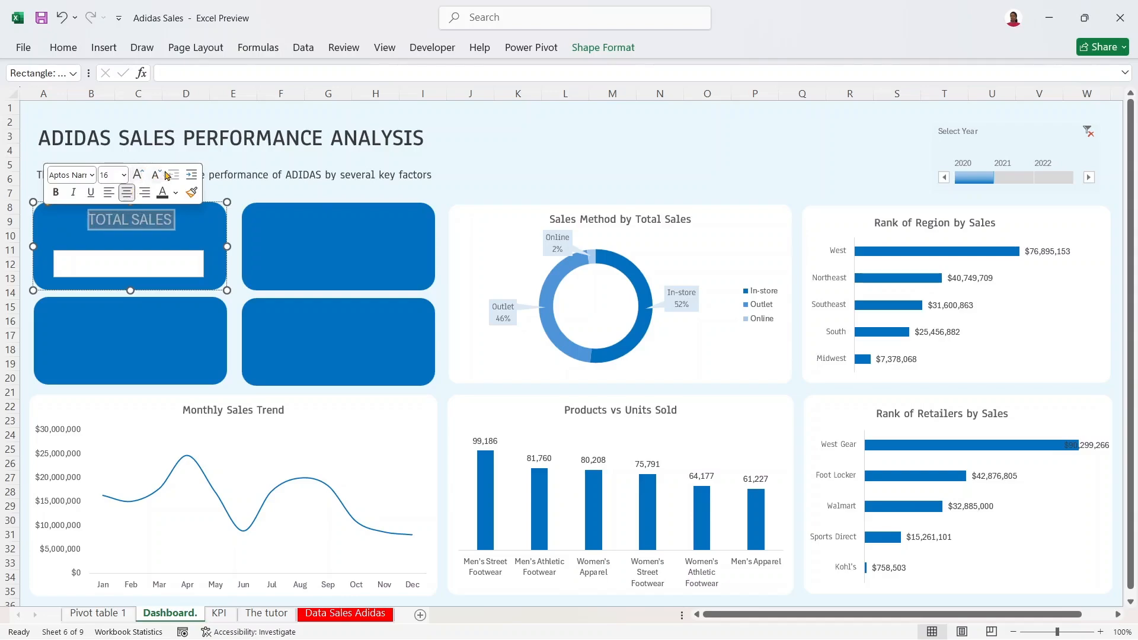
Step: Set the card label's font to Anaheim SemiBold
left_click(92, 175)
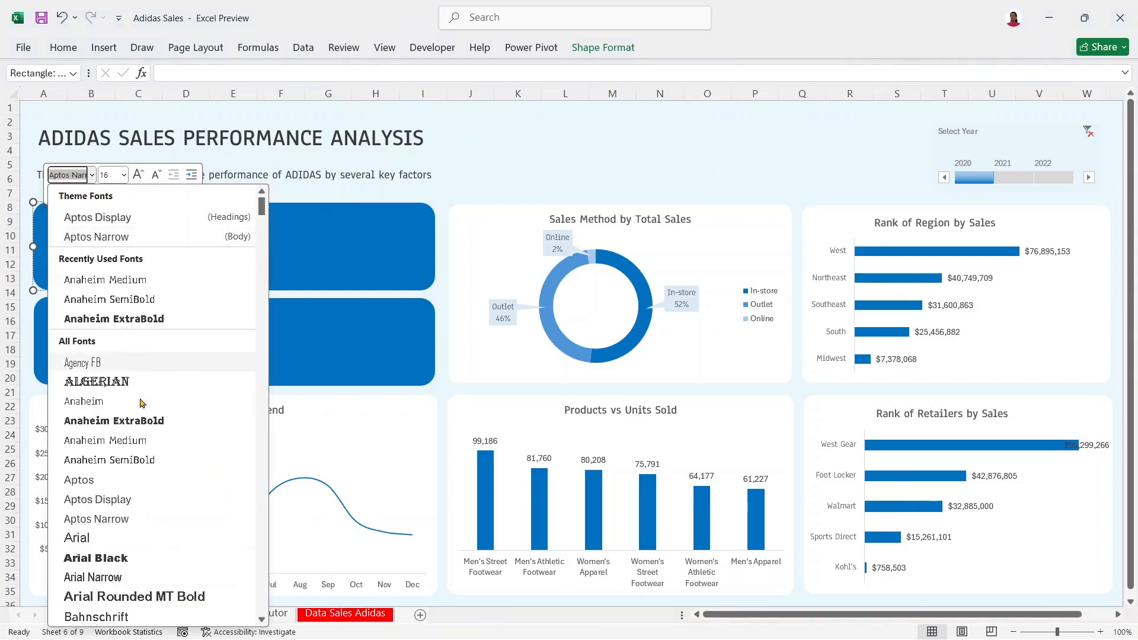
left_click(152, 463)
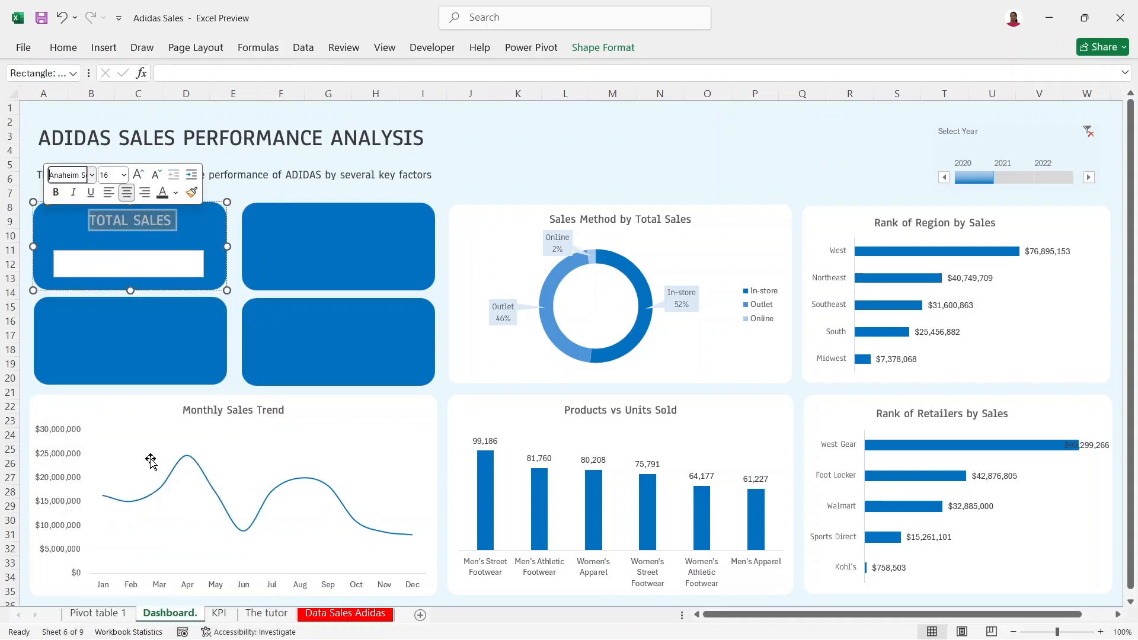
left_click(144, 206)
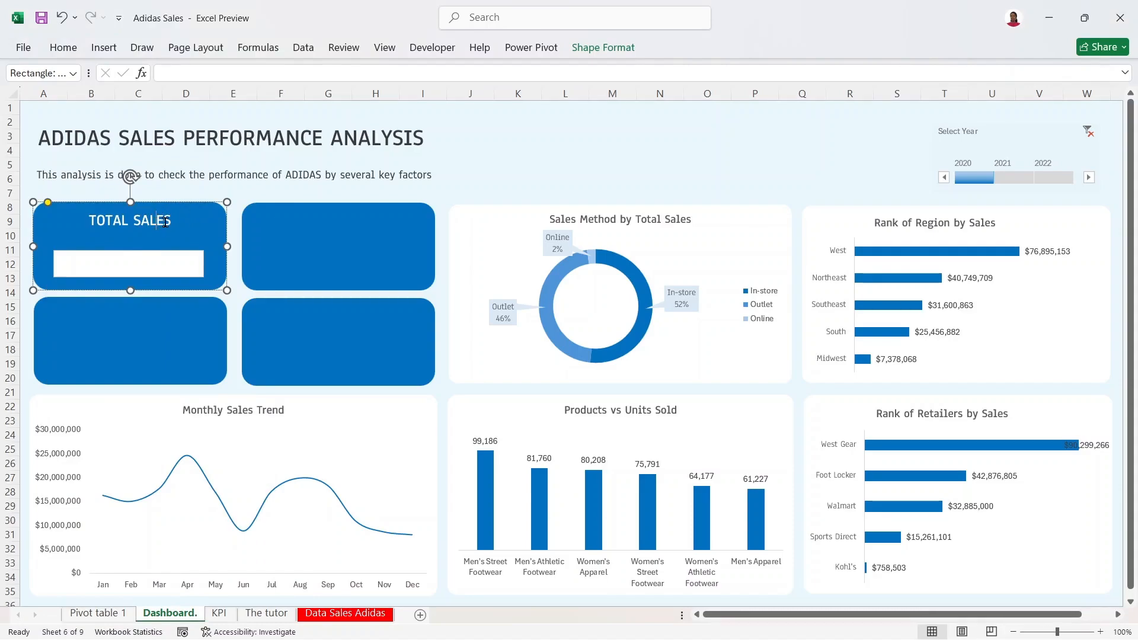
Step: Retype the label as 'Total Sales', shrink it to 14 and colour it White Darker 15%
left_click_drag(172, 221, 85, 222)
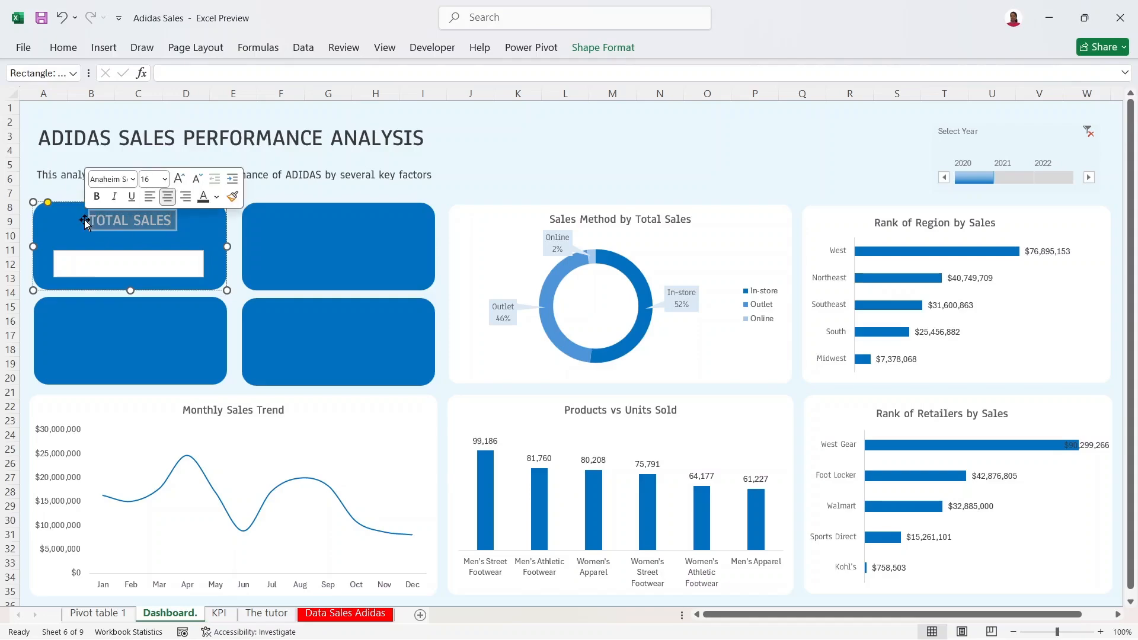
type("Tota")
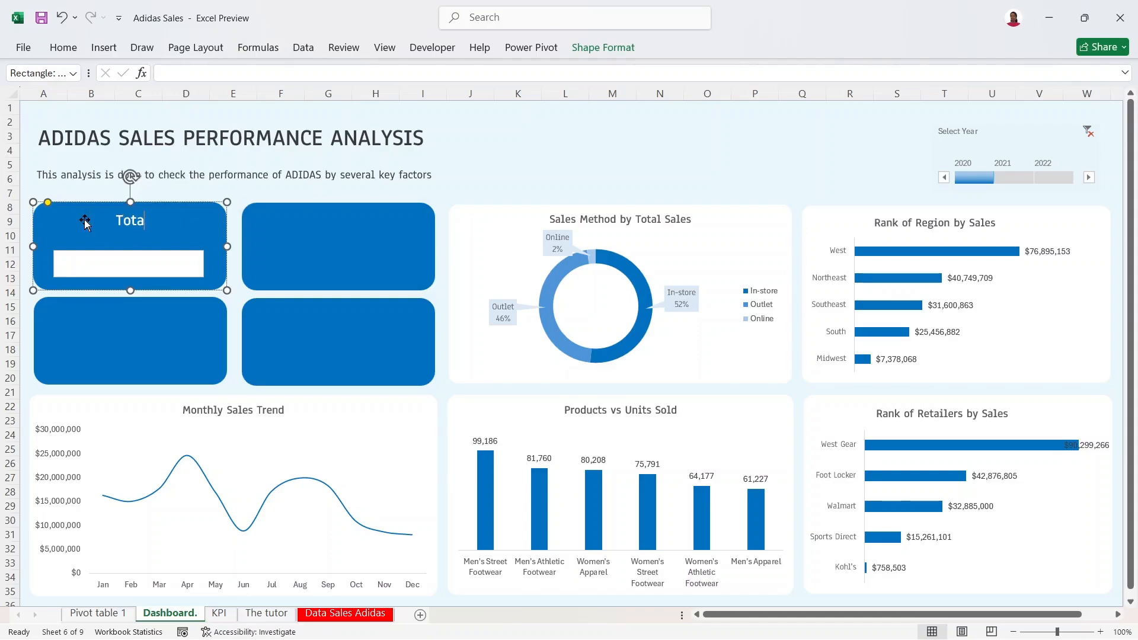
type("l Sales")
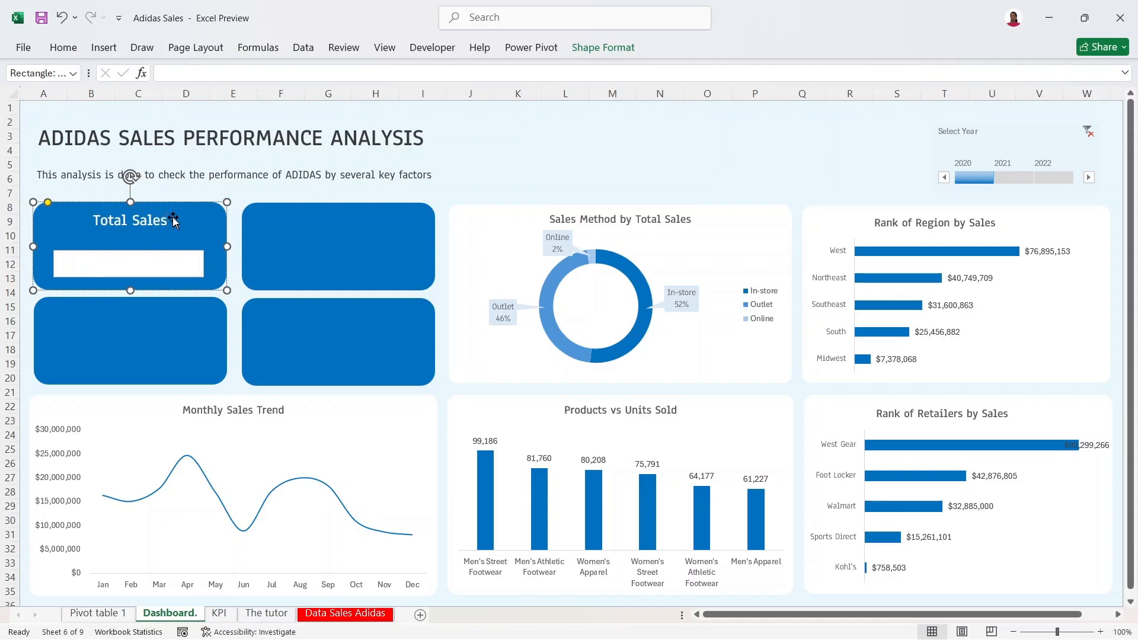
triple_click(146, 219)
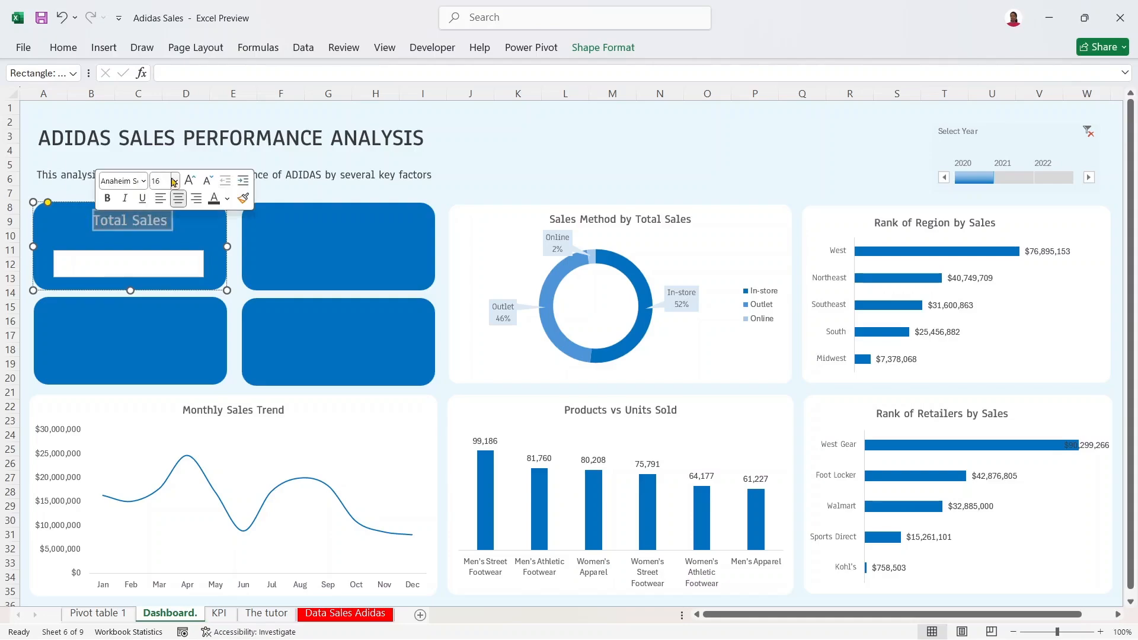
left_click(208, 183)
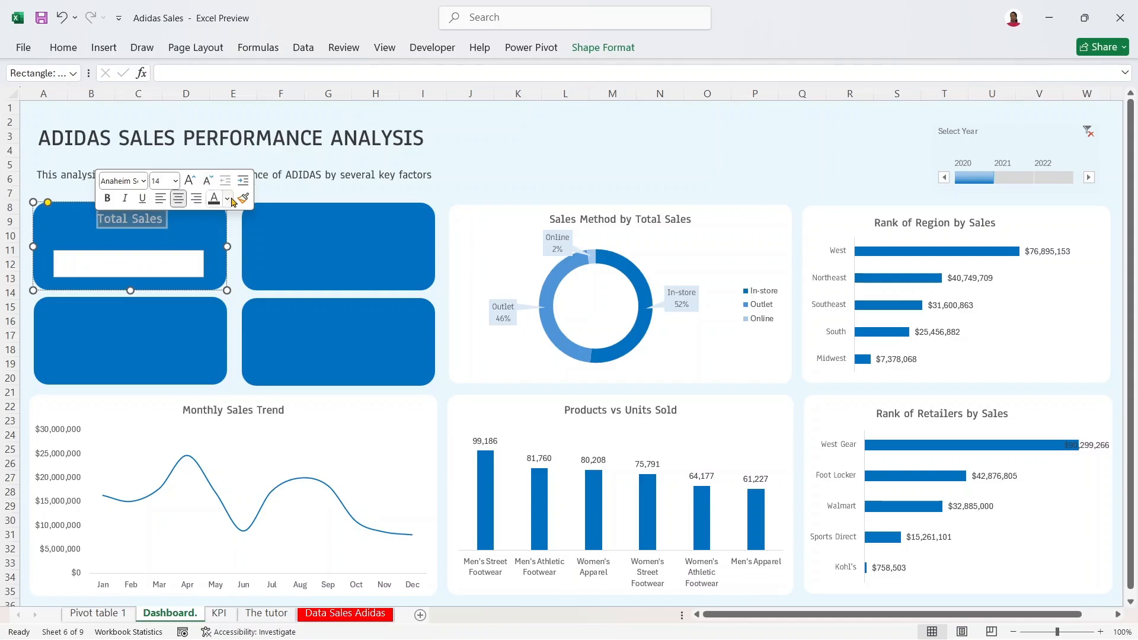
left_click(228, 200)
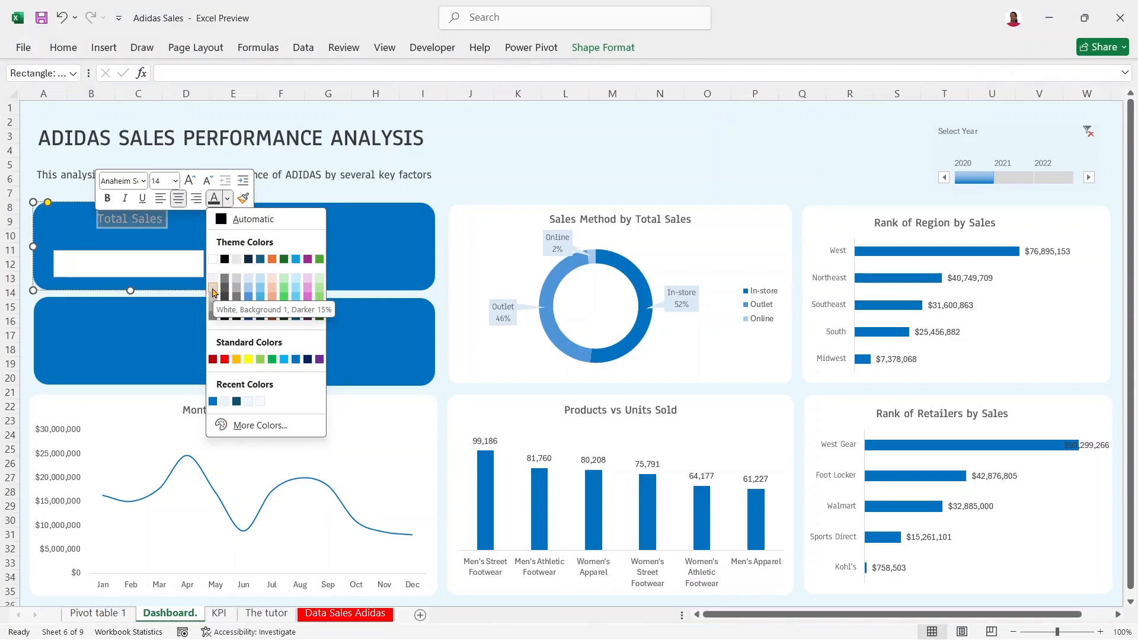
left_click(214, 292)
key("Escape")
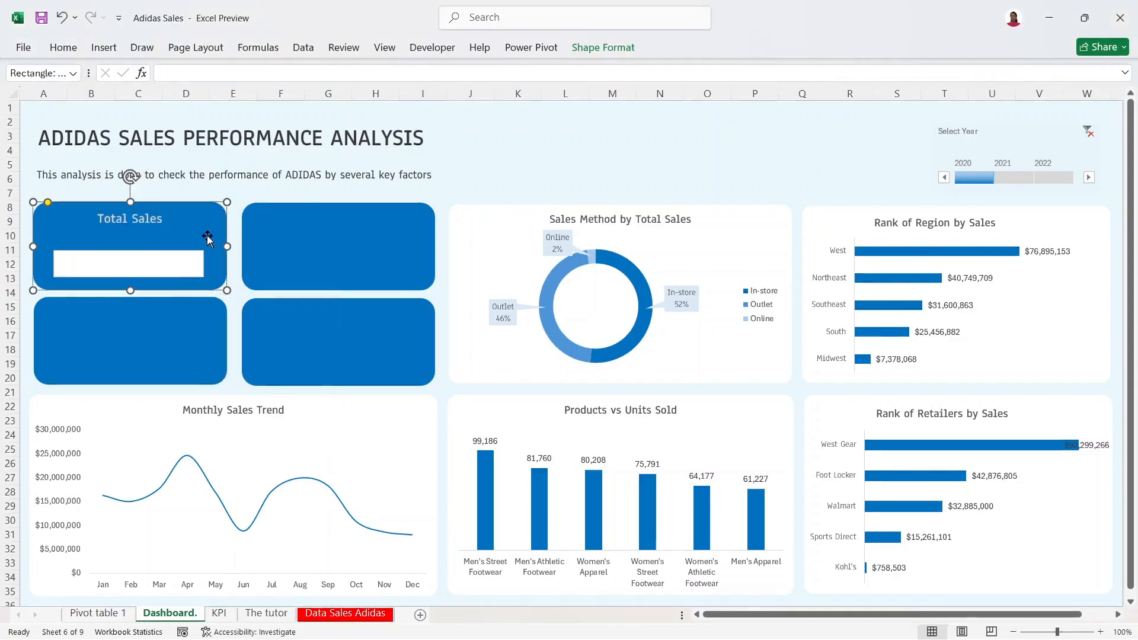
Step: Nudge the white value box slightly within the card
left_click(142, 254)
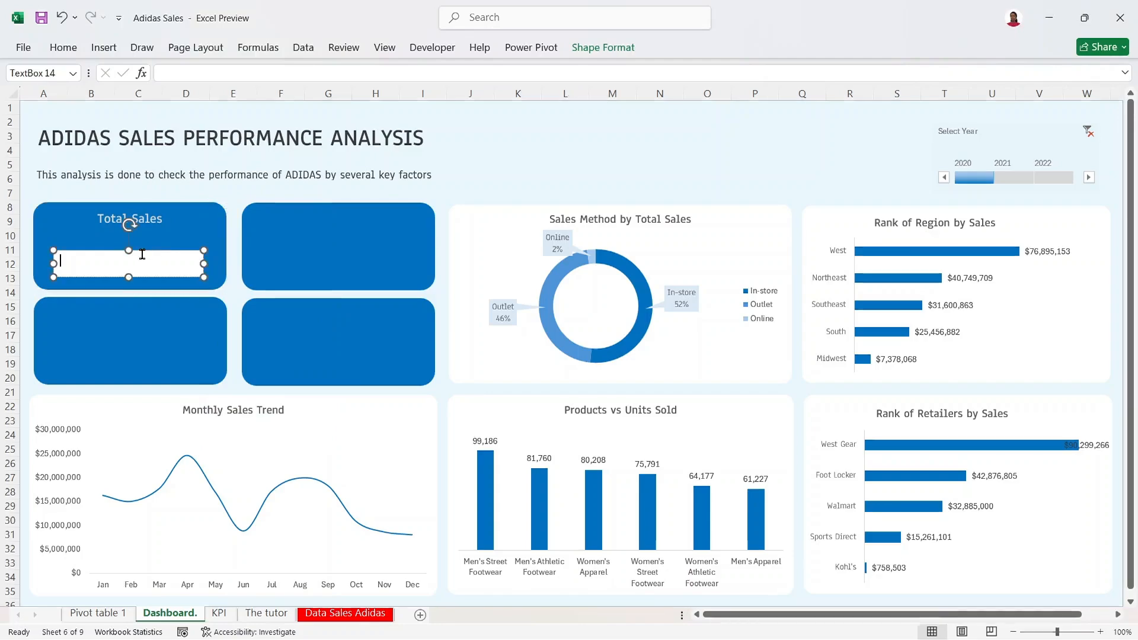
mouse_move(154, 249)
left_mouse_down()
mouse_move(157, 240)
mouse_move(147, 251)
left_mouse_up()
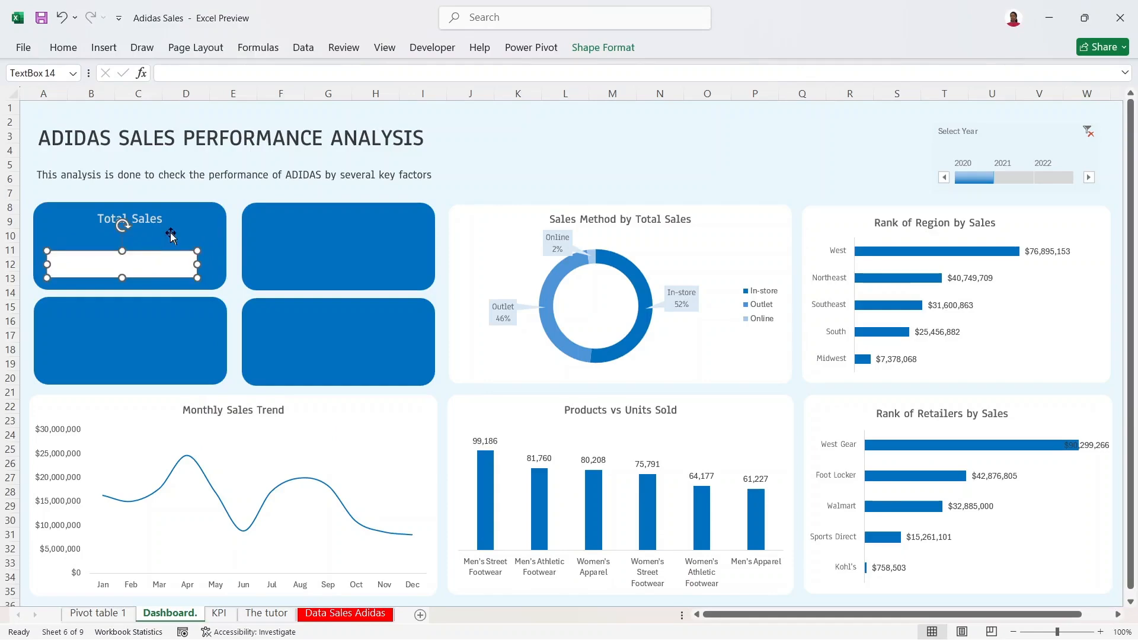
left_click(196, 212)
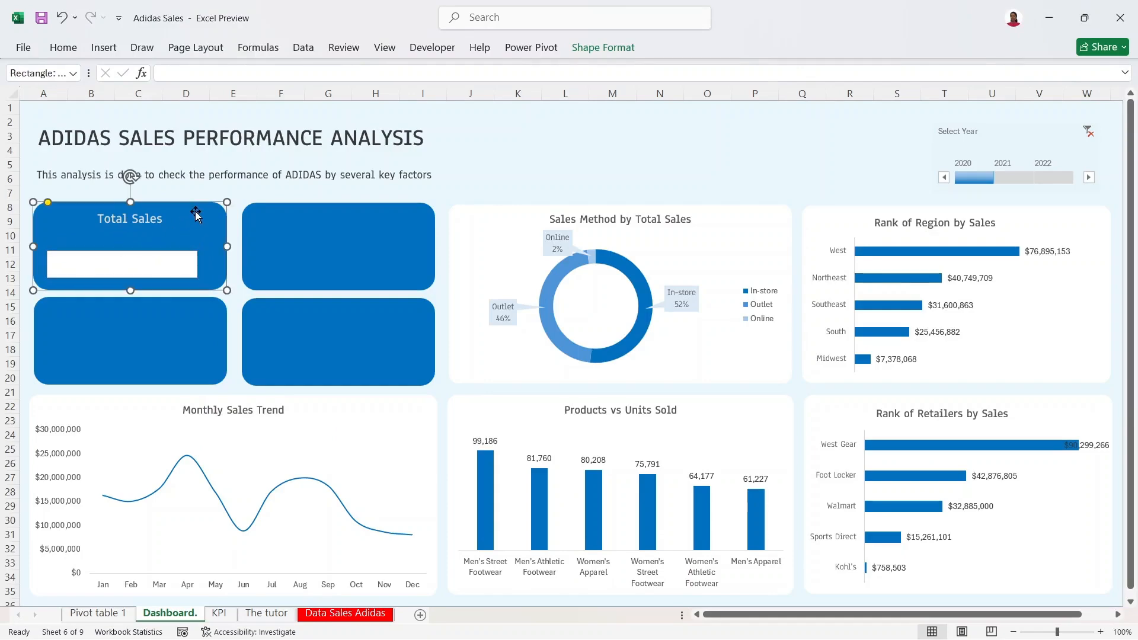
Step: Left-align the Total Sales label and move the white value box left and up
left_click(62, 47)
left_click(322, 102)
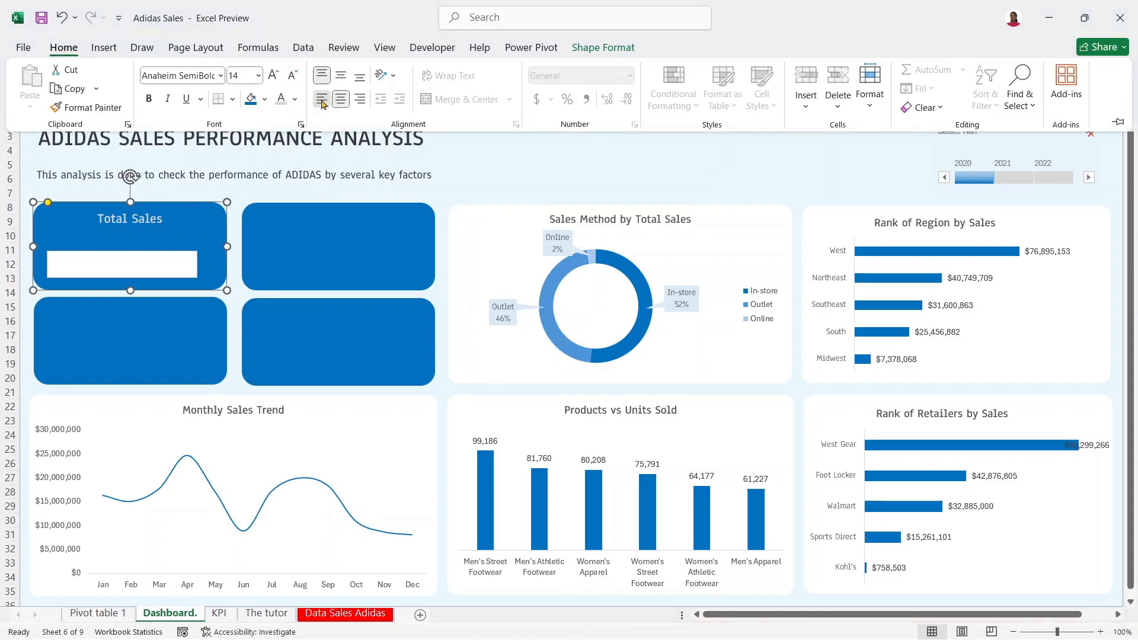
left_click(156, 261)
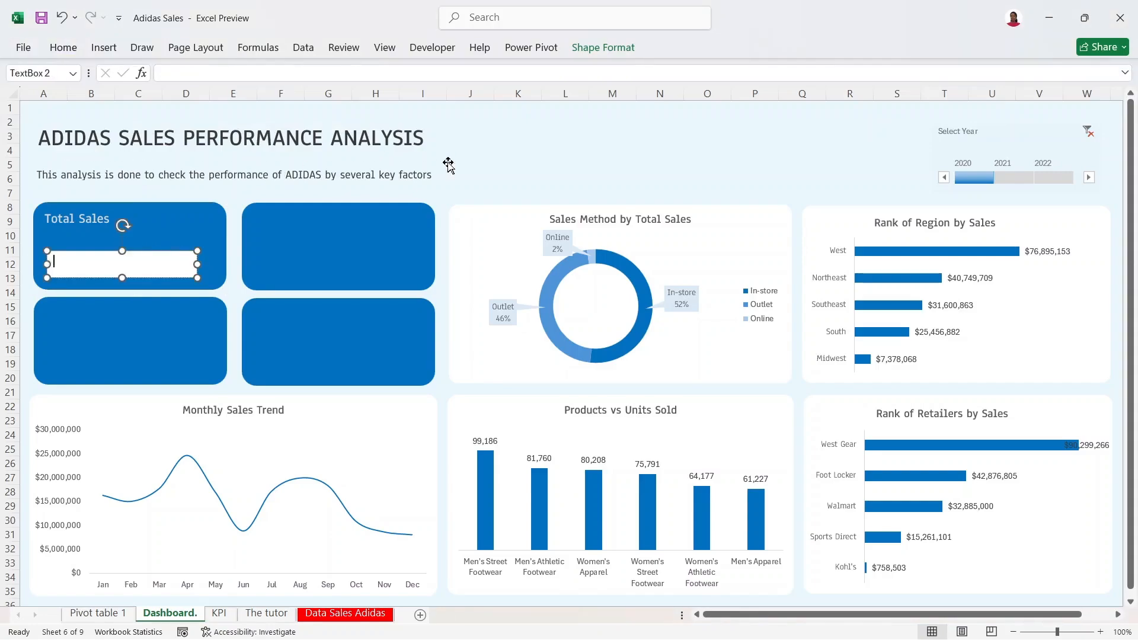
left_click(448, 162)
left_click(169, 258)
left_click_drag(173, 250, 144, 256)
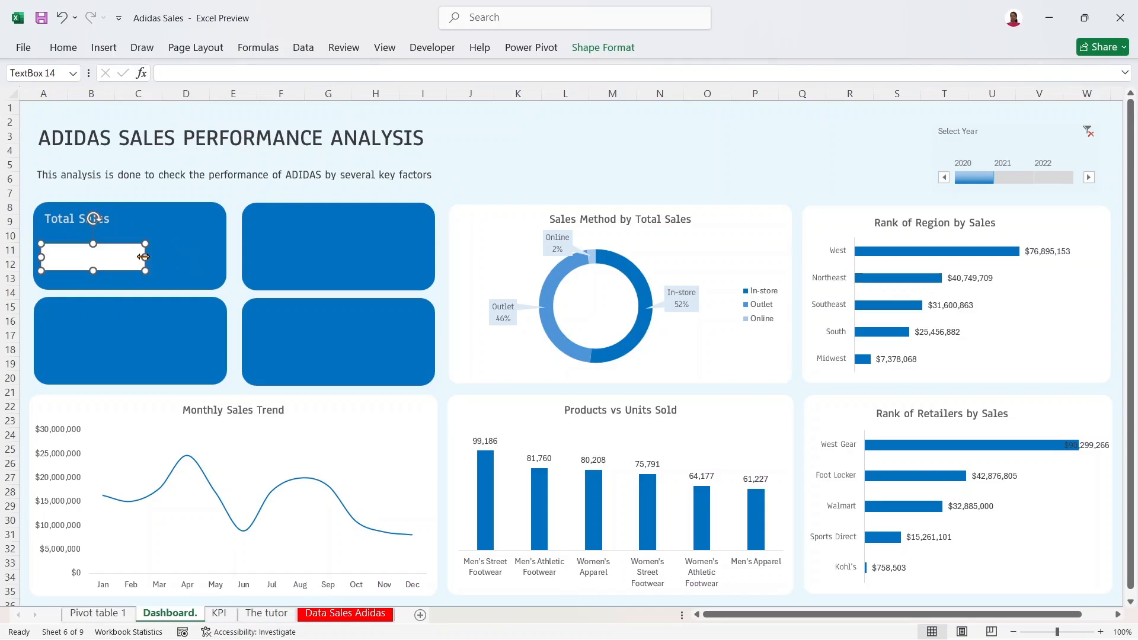
Step: Try pushing the label down a line, then undo the extra line break
left_click(119, 218)
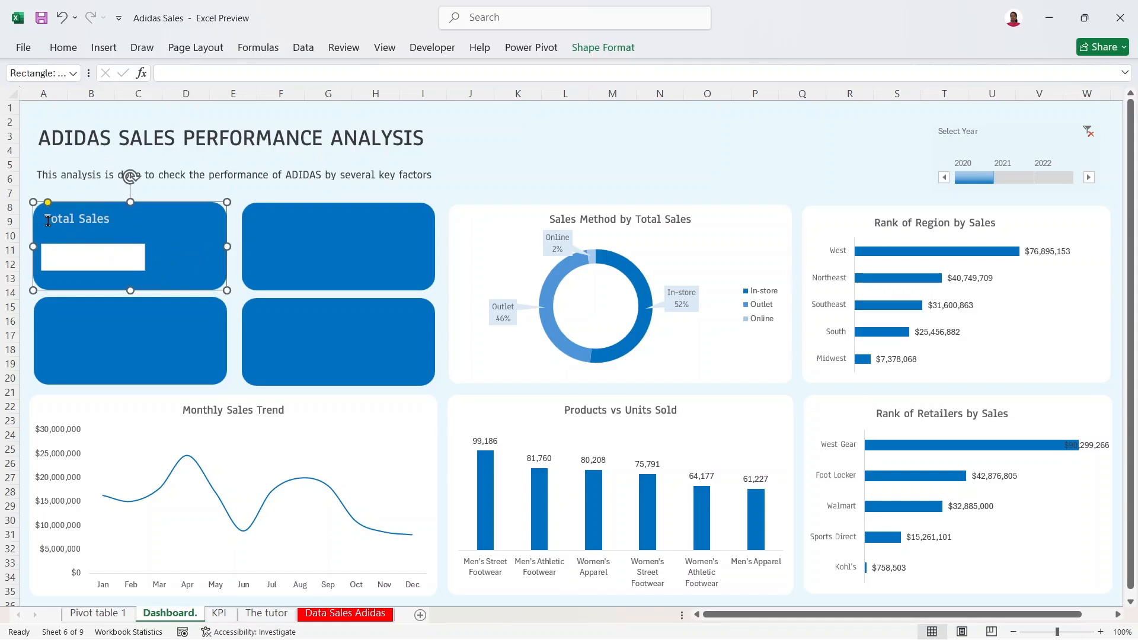
left_click(47, 219)
key("Return")
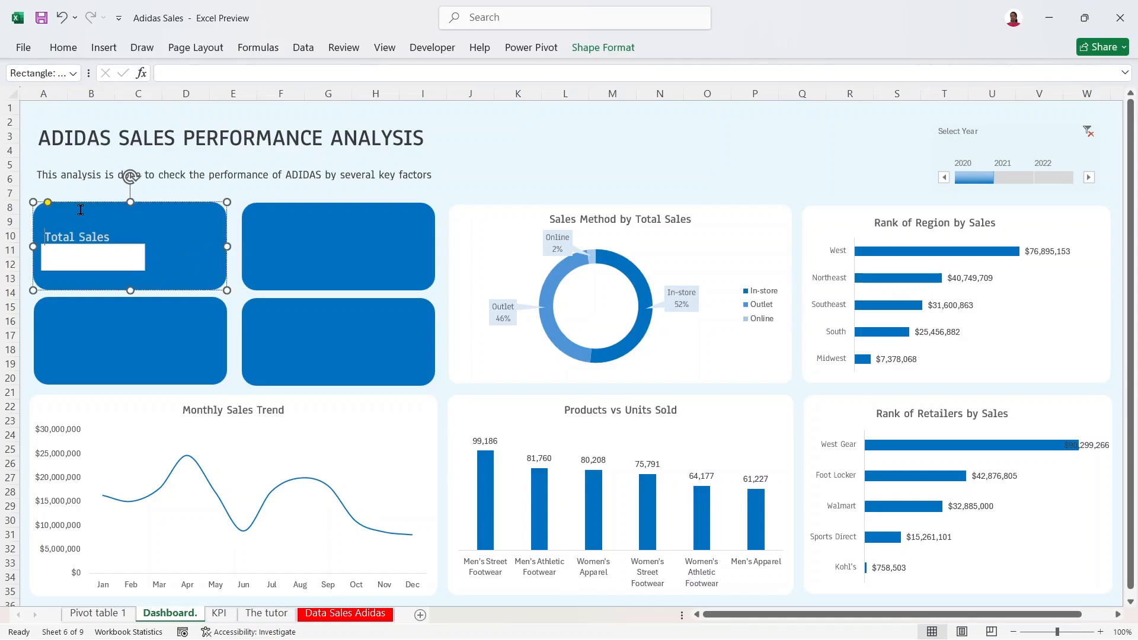
left_click(115, 247)
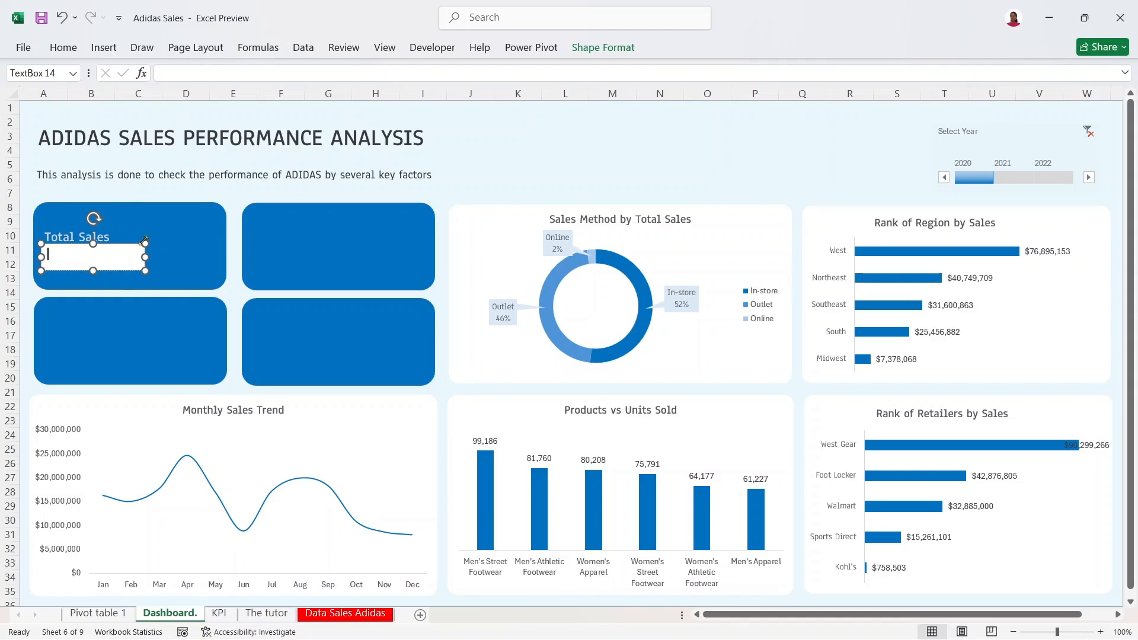
left_click(176, 230)
left_click(62, 18)
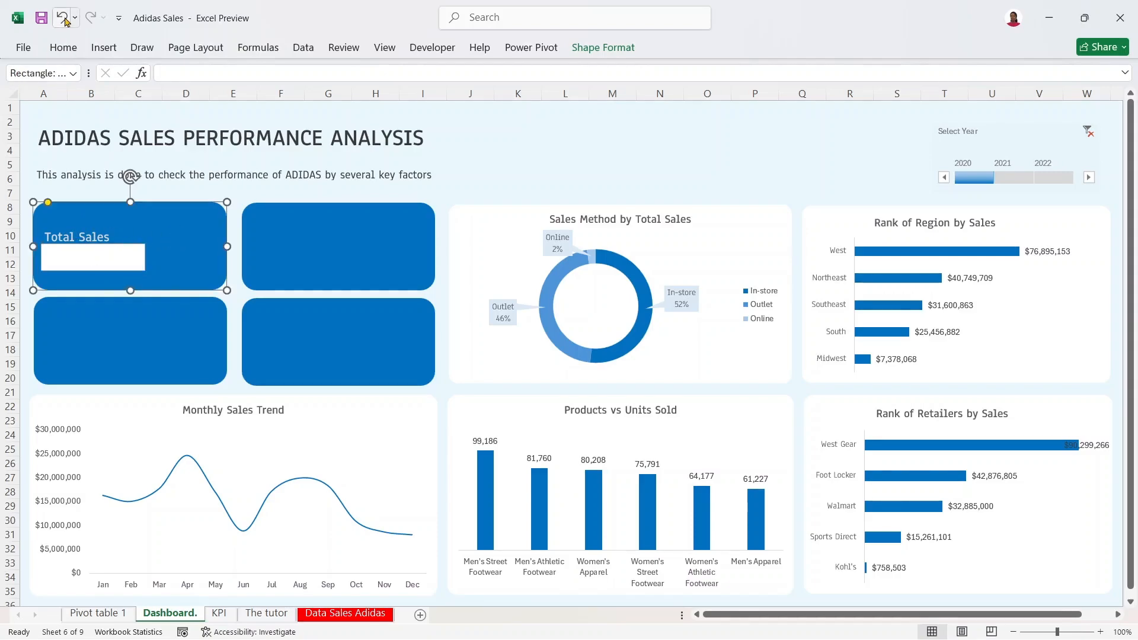
left_click(120, 255)
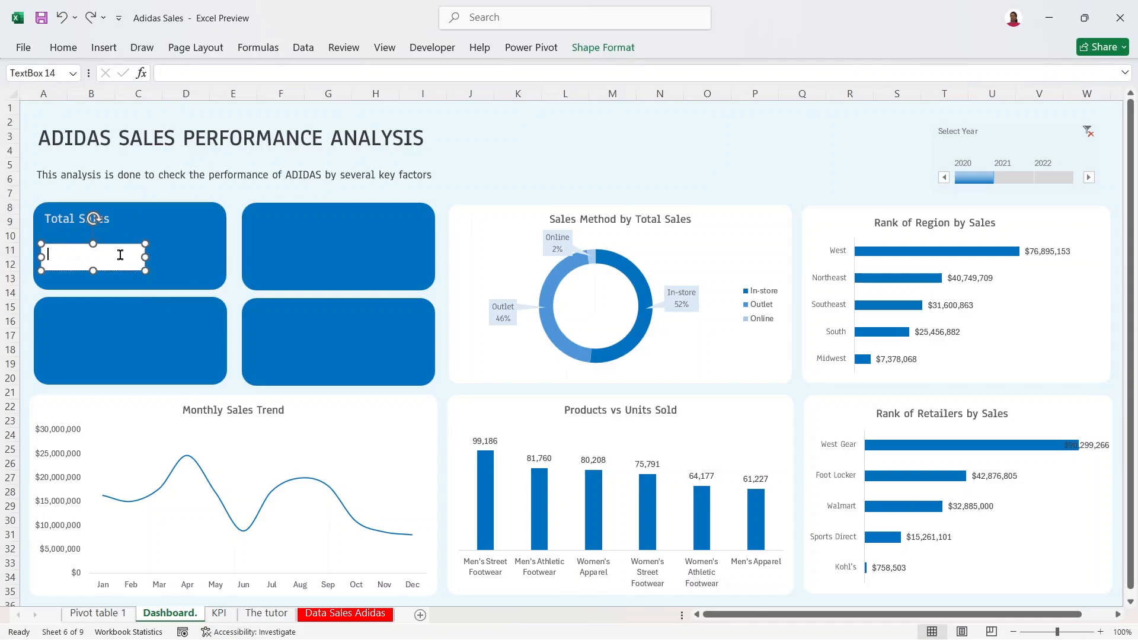
left_click(491, 163)
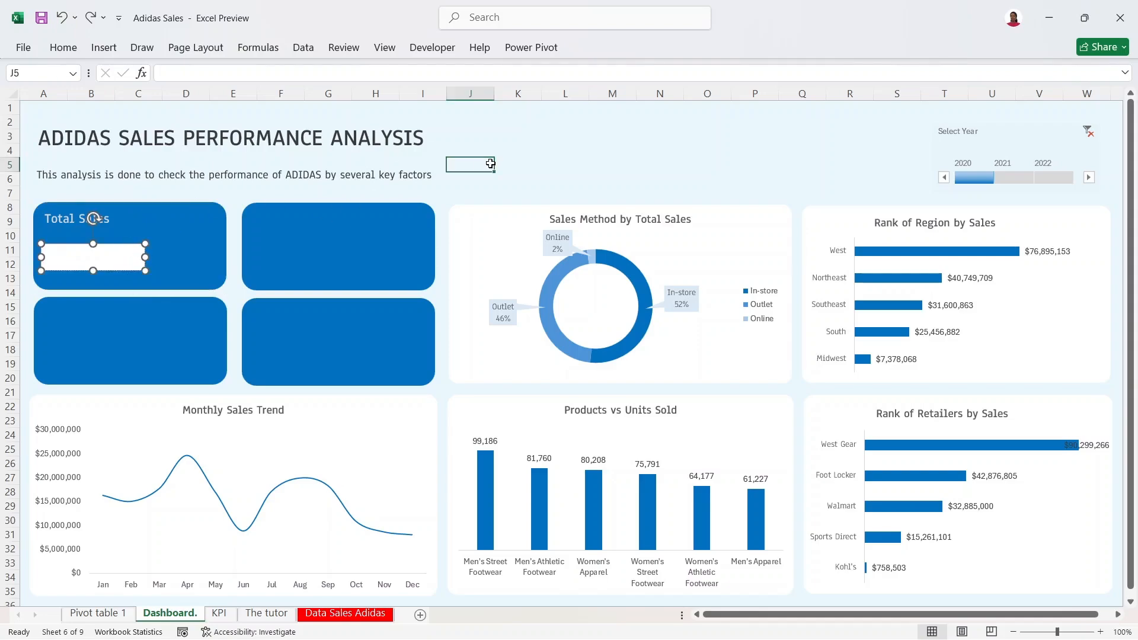
Step: Select the white value box and start its formula with = in the formula bar
left_click(133, 258)
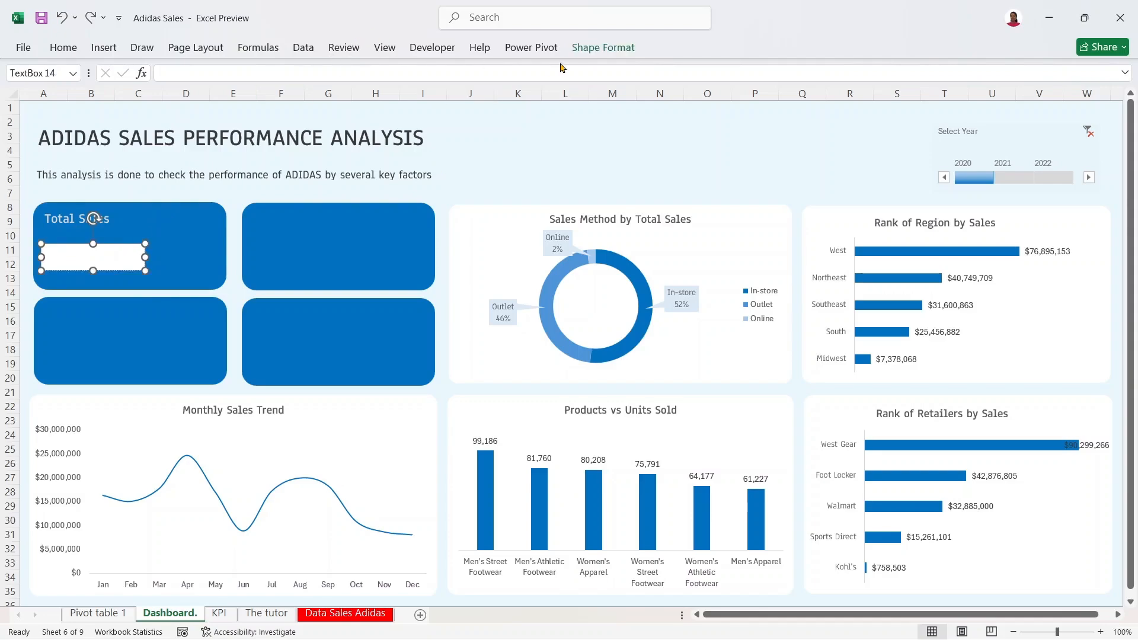
left_click(621, 48)
left_click(595, 153)
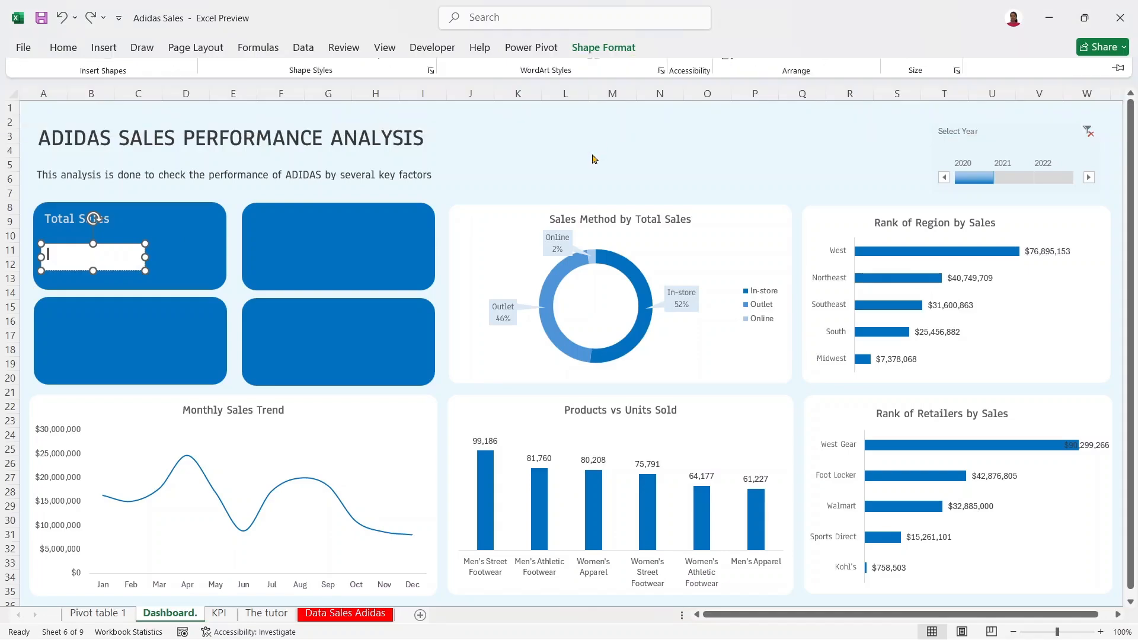
left_click(247, 75)
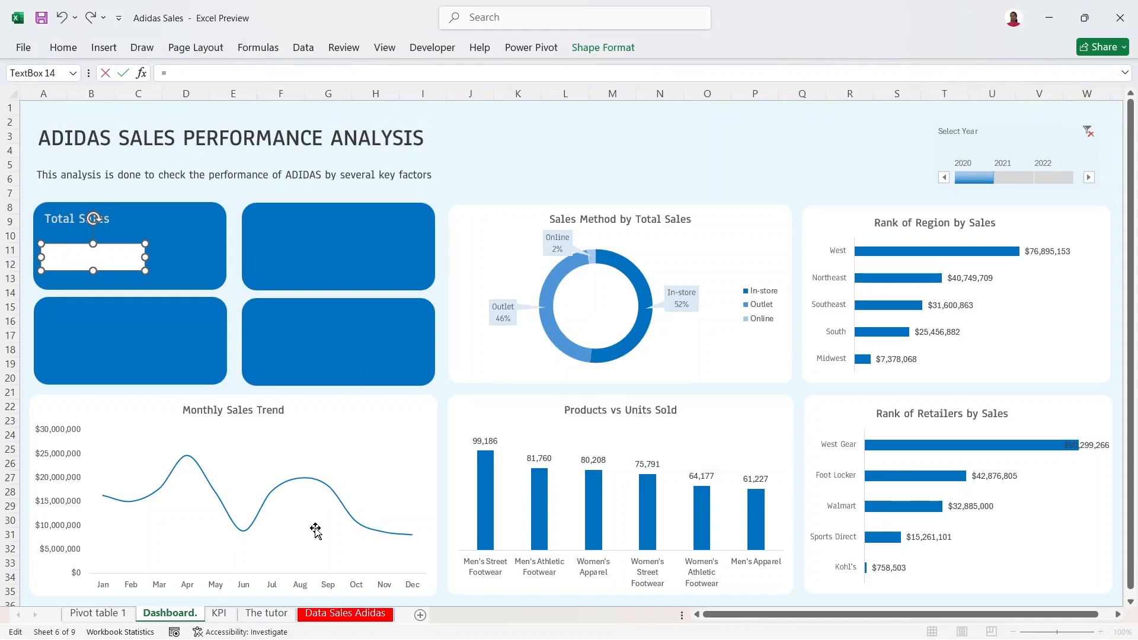
Step: Point the value box at KPI sheet cell B3 so it shows $182,080,675
left_click(220, 615)
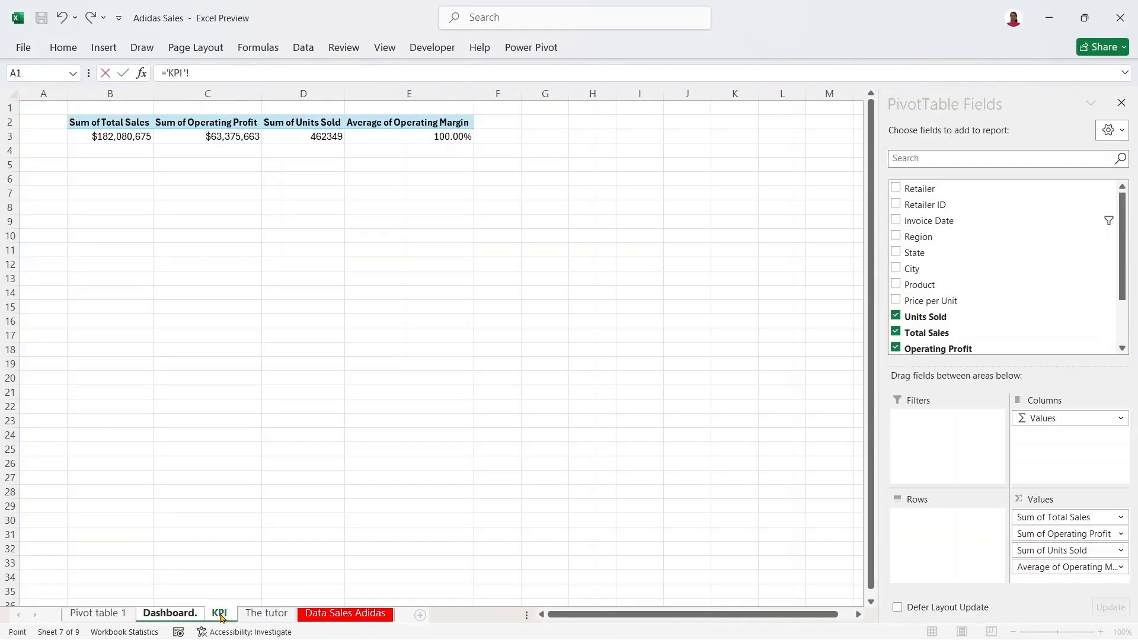
left_click(123, 138)
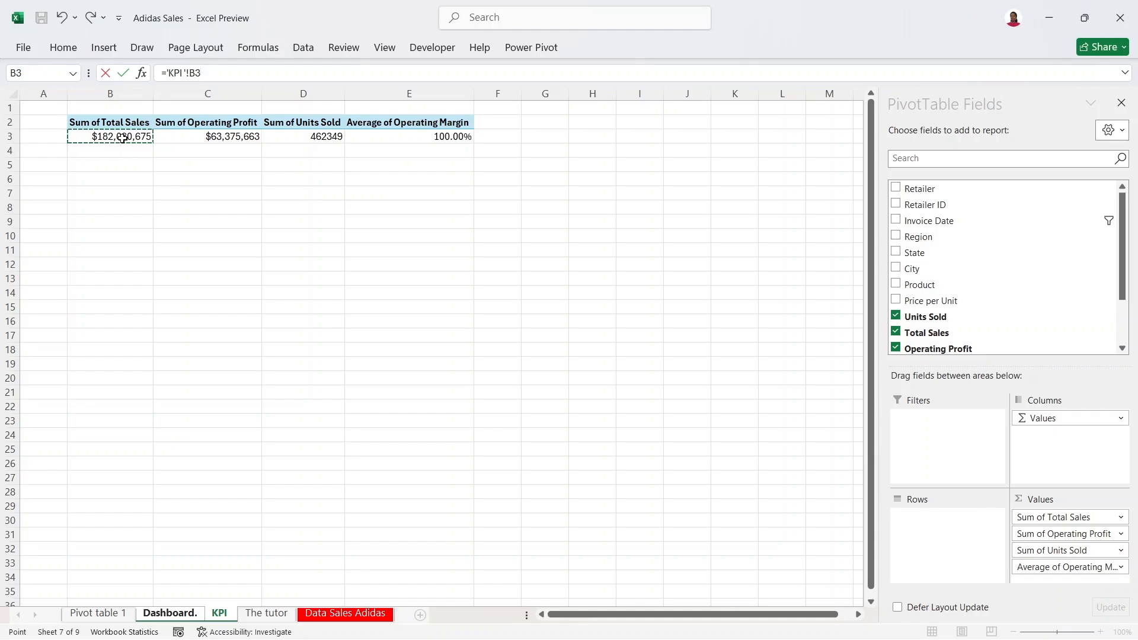
key("Return")
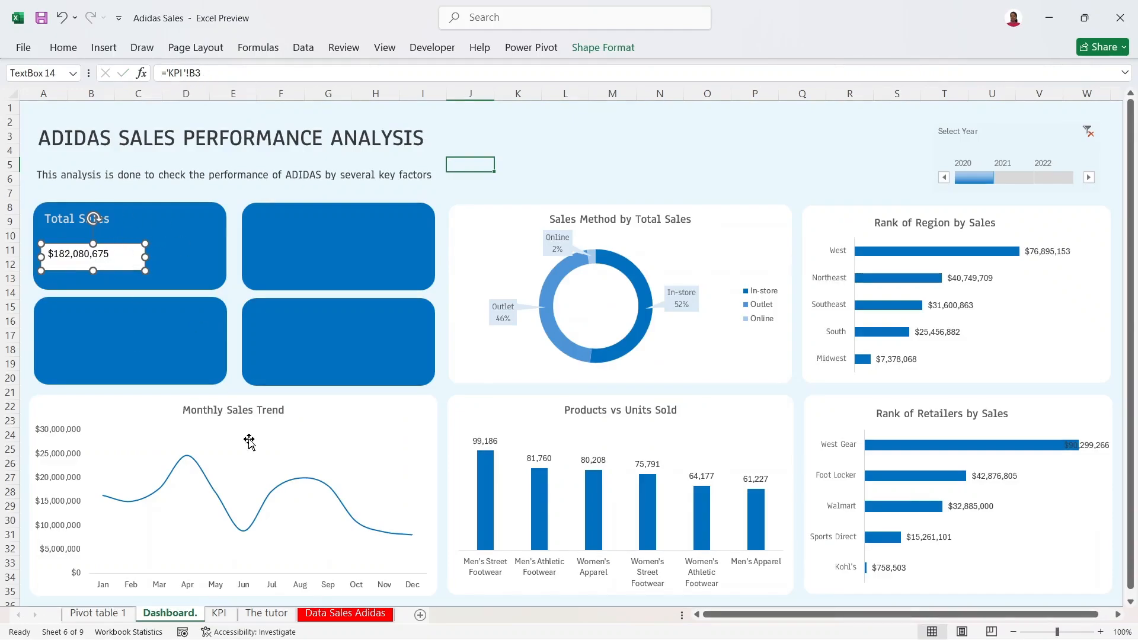
Step: On the KPI sheet, select the pivot's Total Sales cell B3 and bring up the PivotTable Analyze tools
left_click(219, 613)
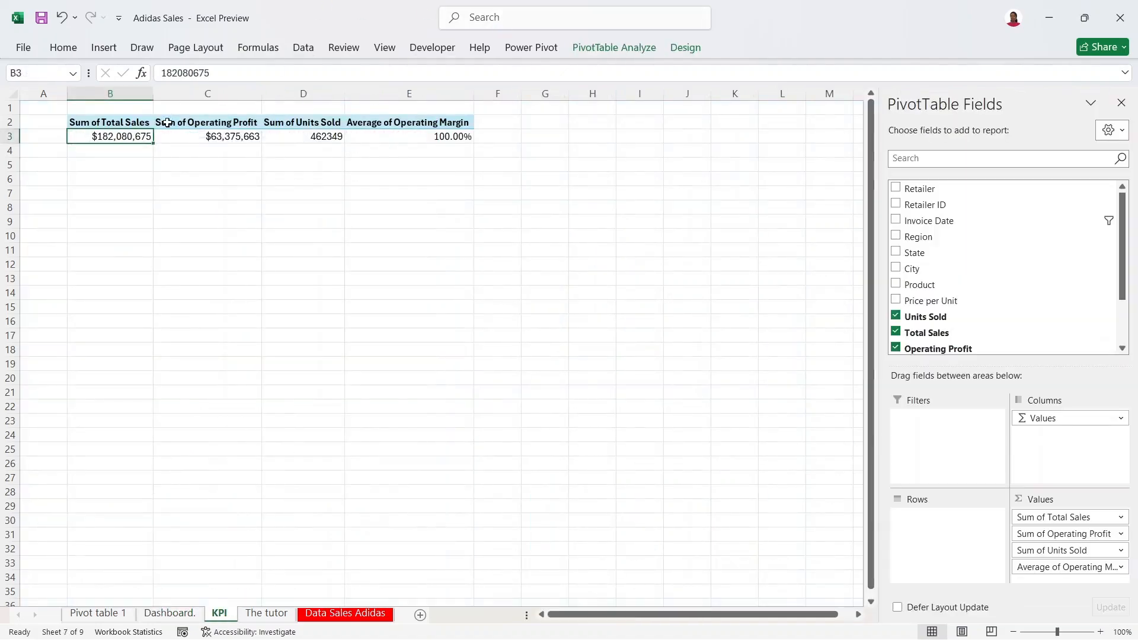
left_click(189, 138)
left_click(142, 138)
left_click(158, 127)
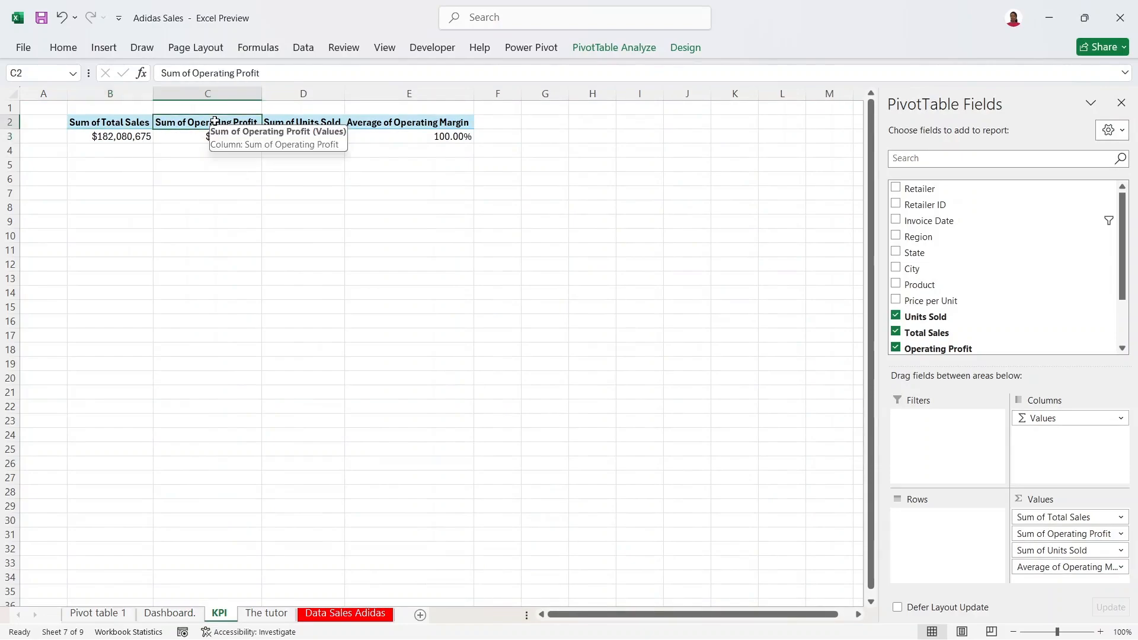
left_click(127, 135)
left_click(640, 48)
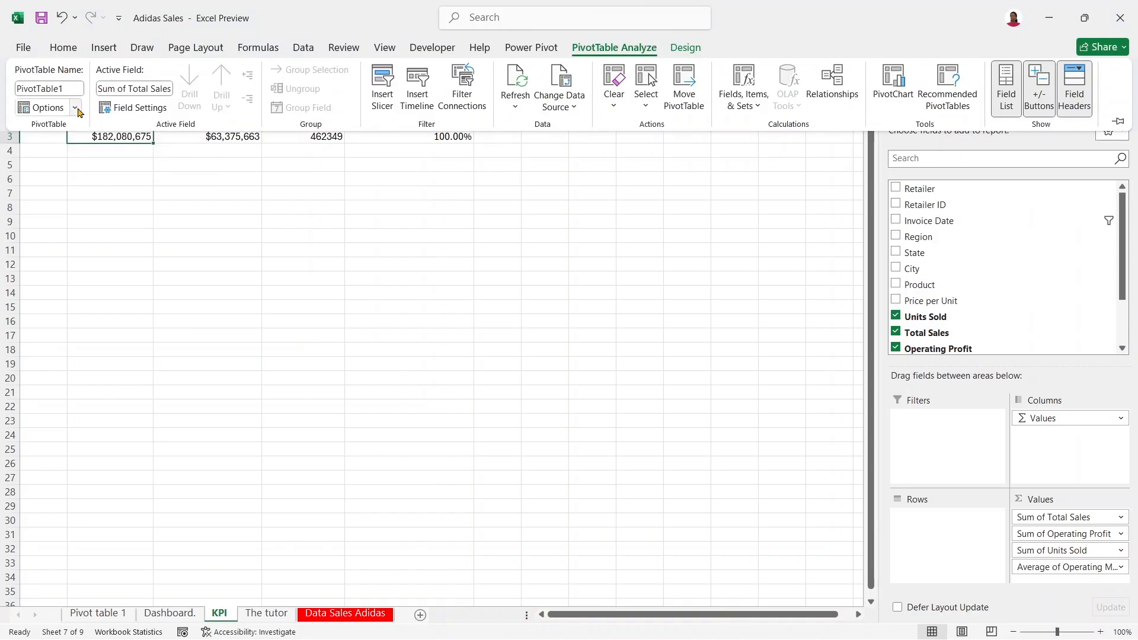
Step: Toggle Generate GetPivotData on and back off, then return to the Dashboard sheet
left_click(75, 108)
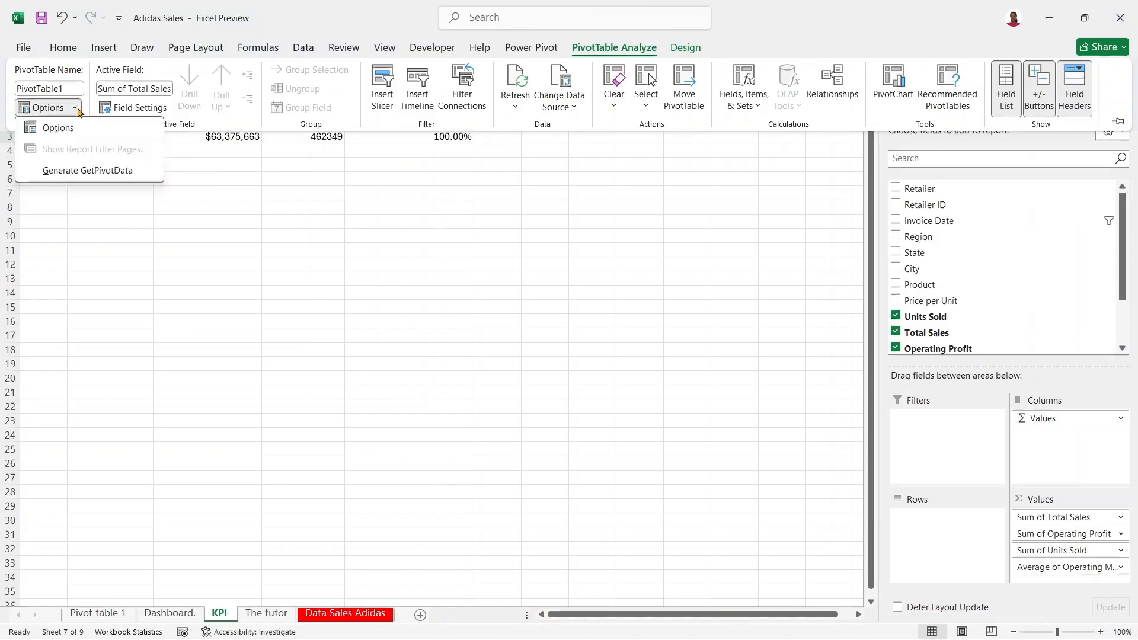
left_click(28, 175)
left_click(76, 108)
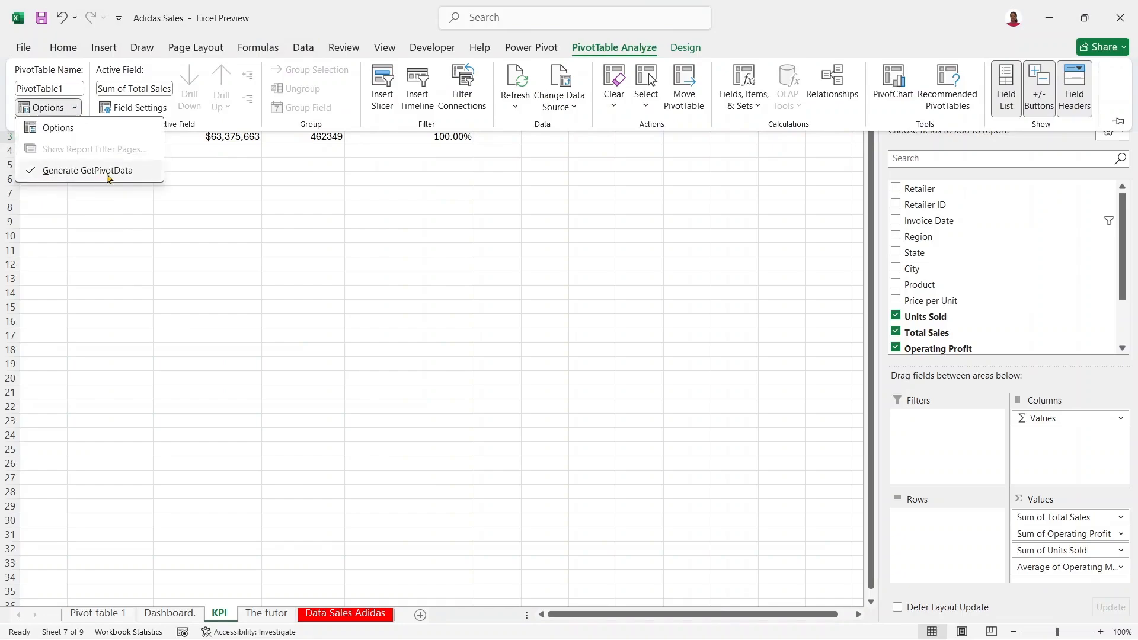
left_click(28, 175)
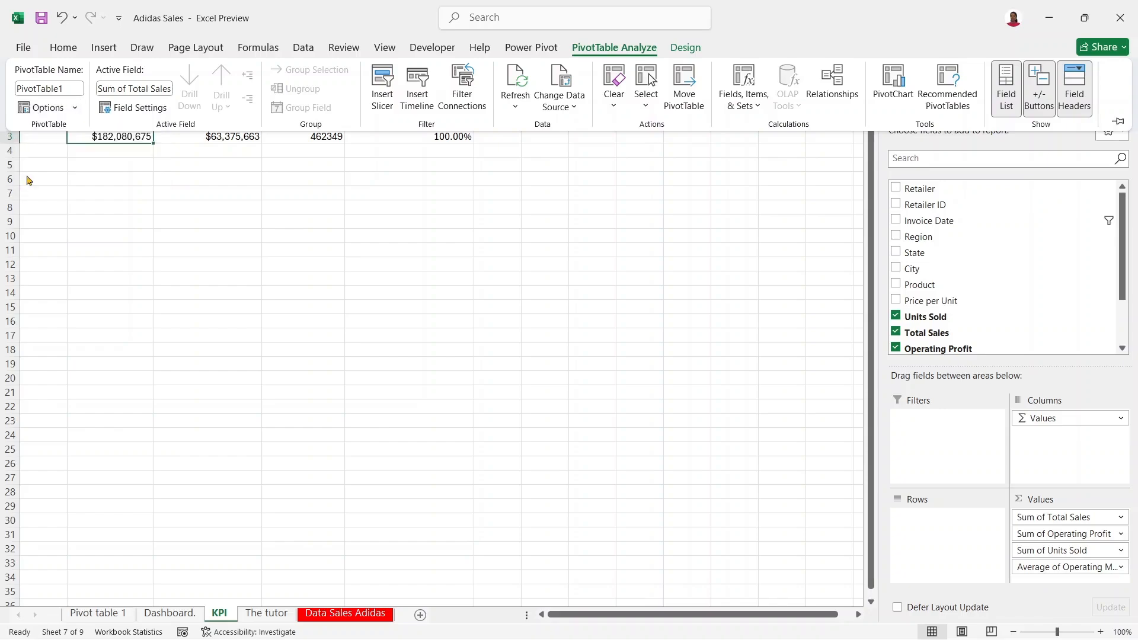
left_click(75, 108)
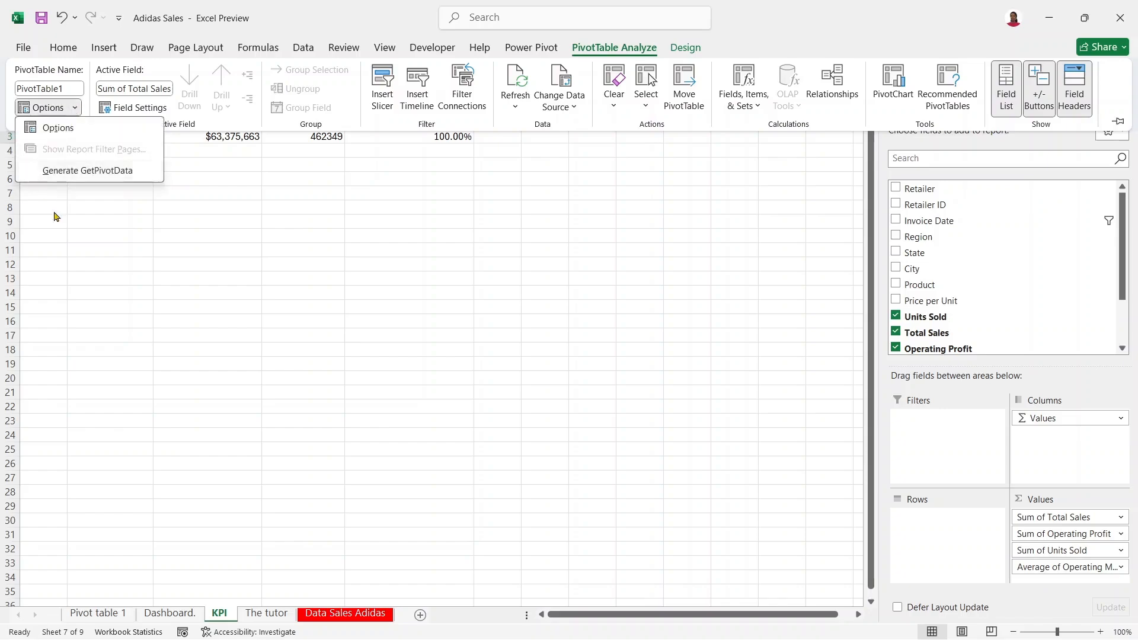
left_click(82, 213)
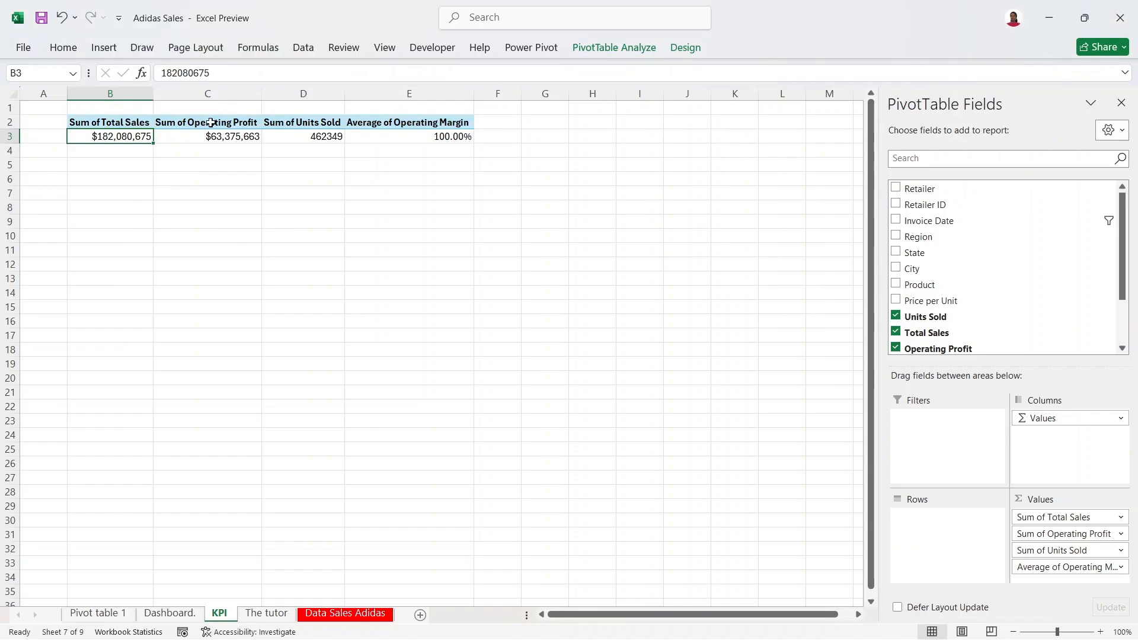
left_click(212, 139)
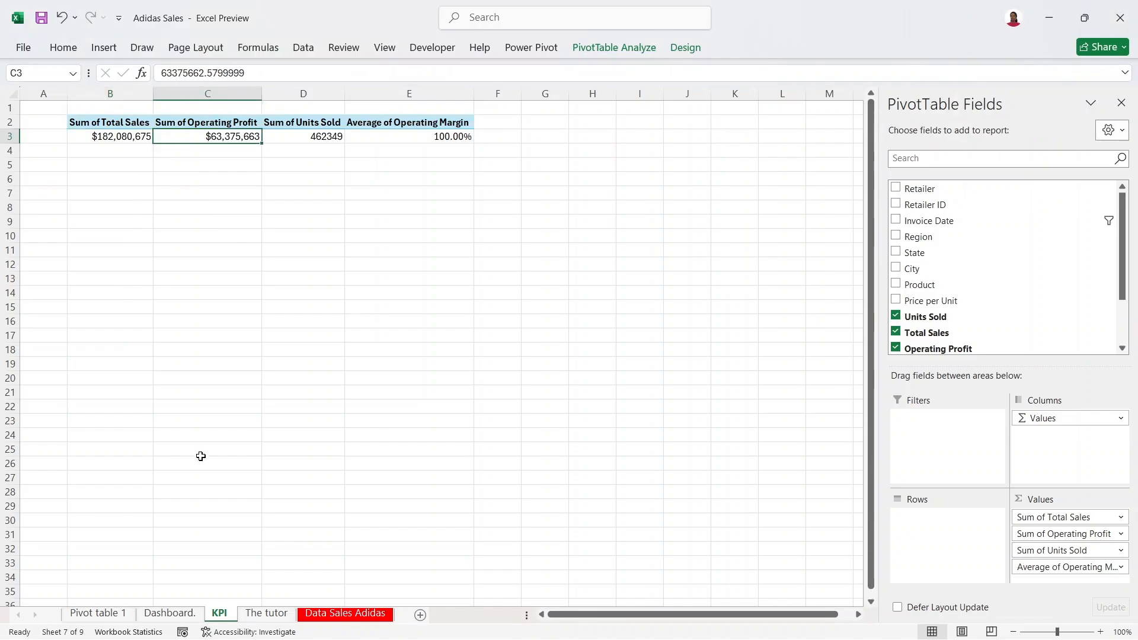
left_click(166, 616)
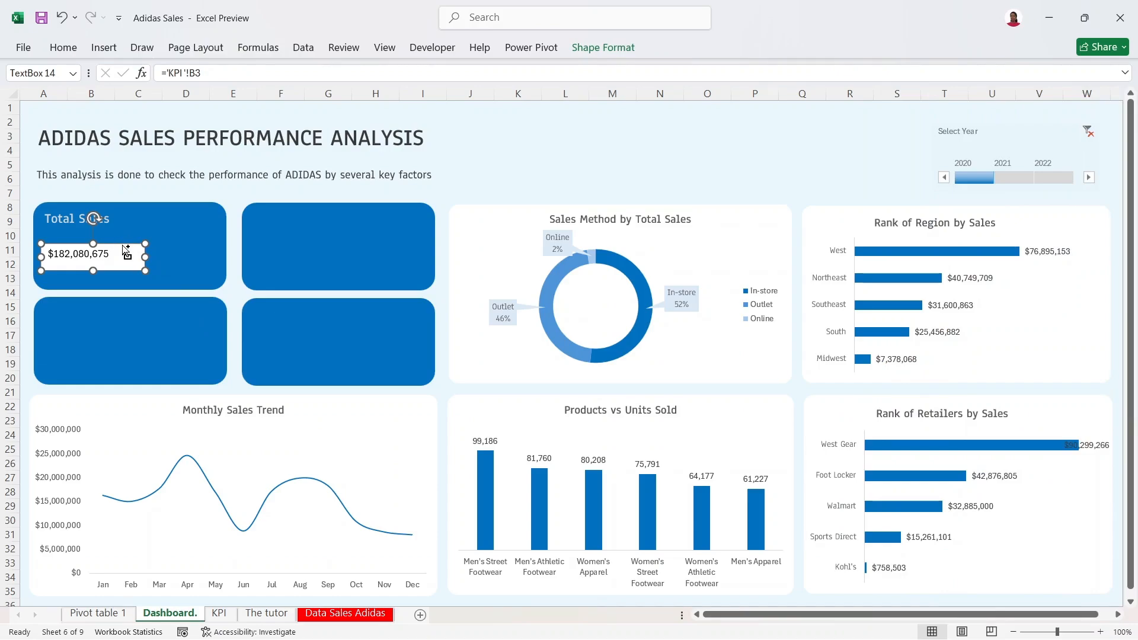
Step: Copy the Total Sales value box into the second, third and fourth KPI cards
left_click_drag(123, 247, 329, 252)
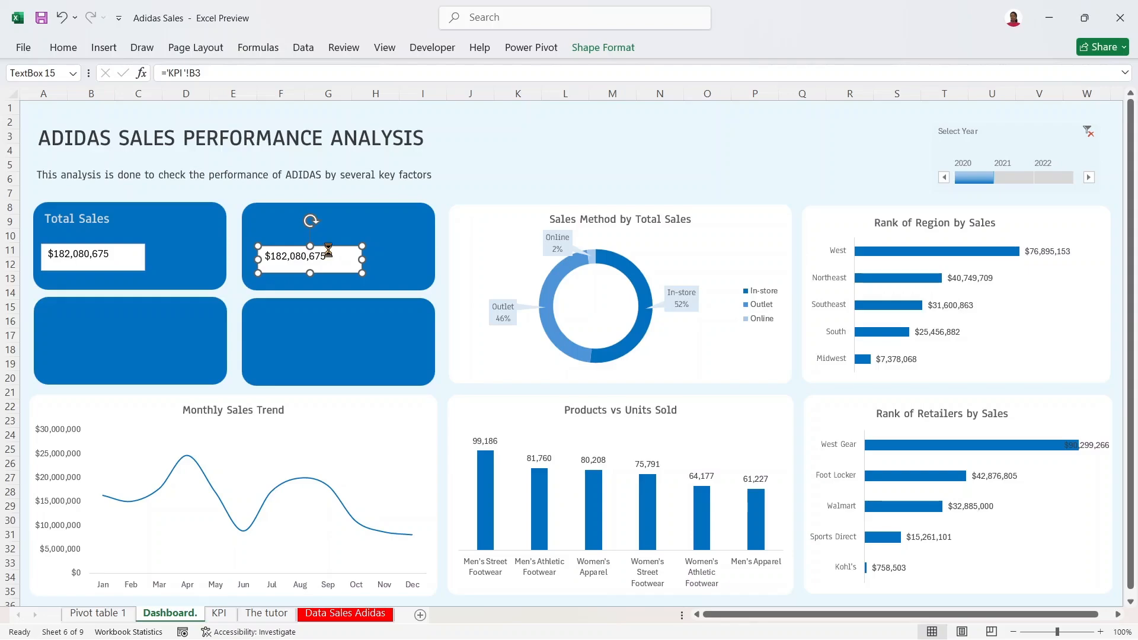
key("ctrl+d")
key("ctrl+d")
left_click_drag(326, 279, 89, 355)
left_click(316, 270)
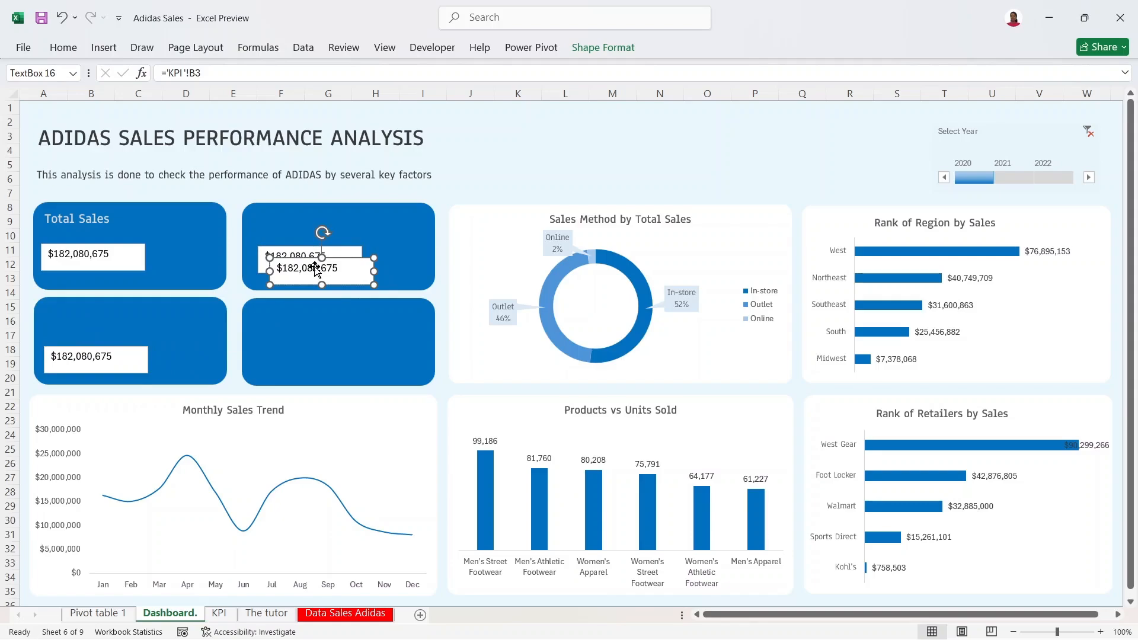
left_click_drag(333, 259, 320, 345)
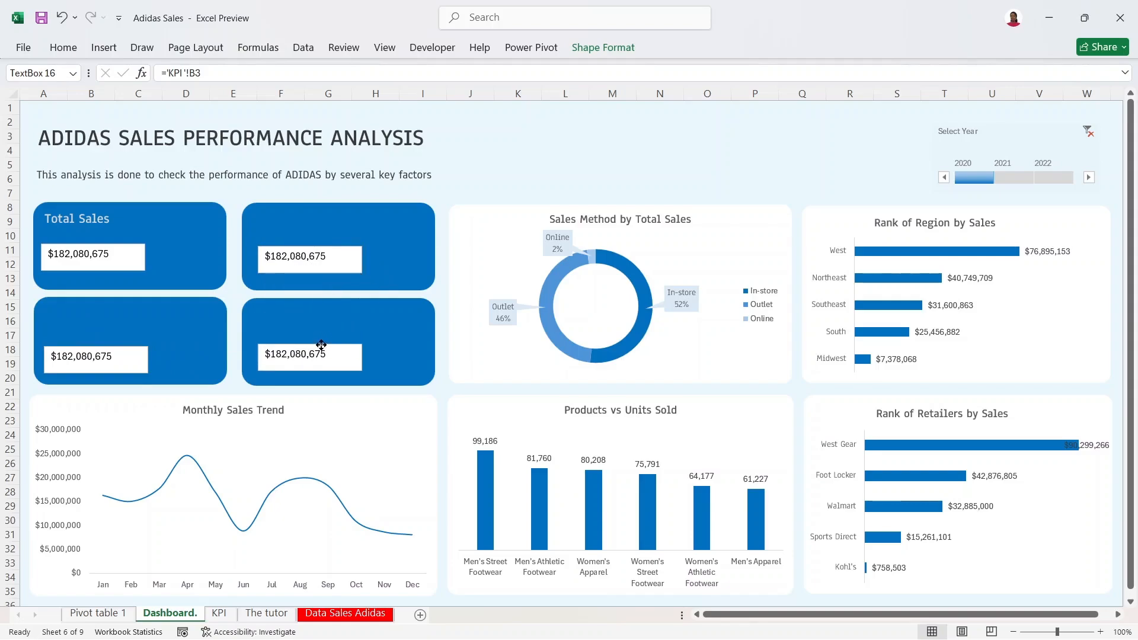
Step: Nudge the third card's value box up, then select the second card box's B3 link in the formula bar
left_click(317, 268)
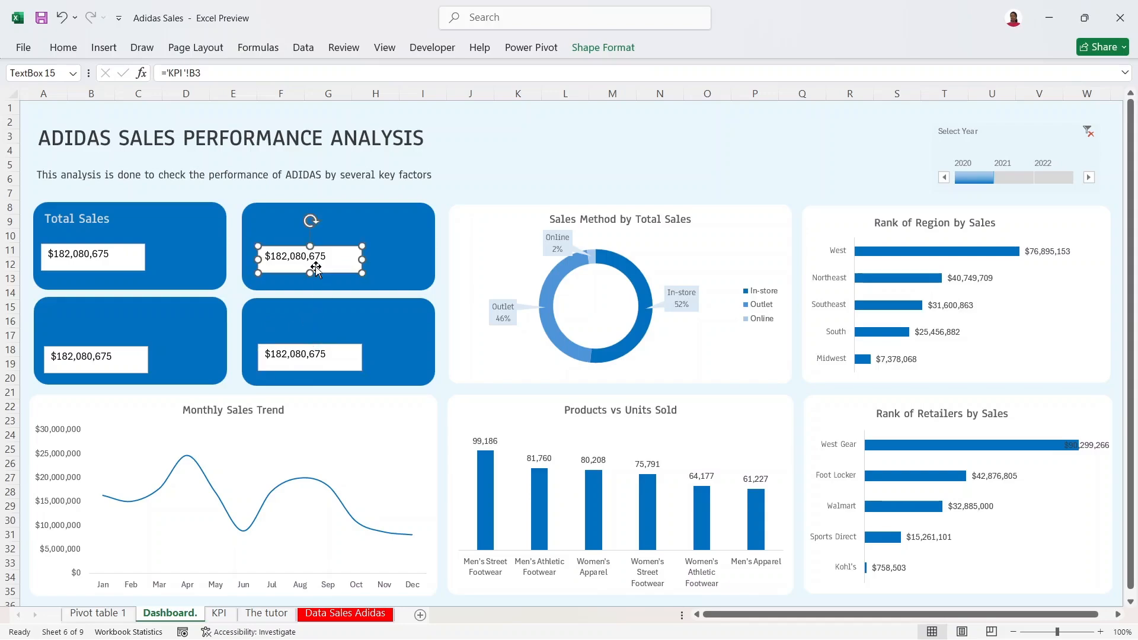
left_click(114, 356)
left_click_drag(113, 356, 113, 354)
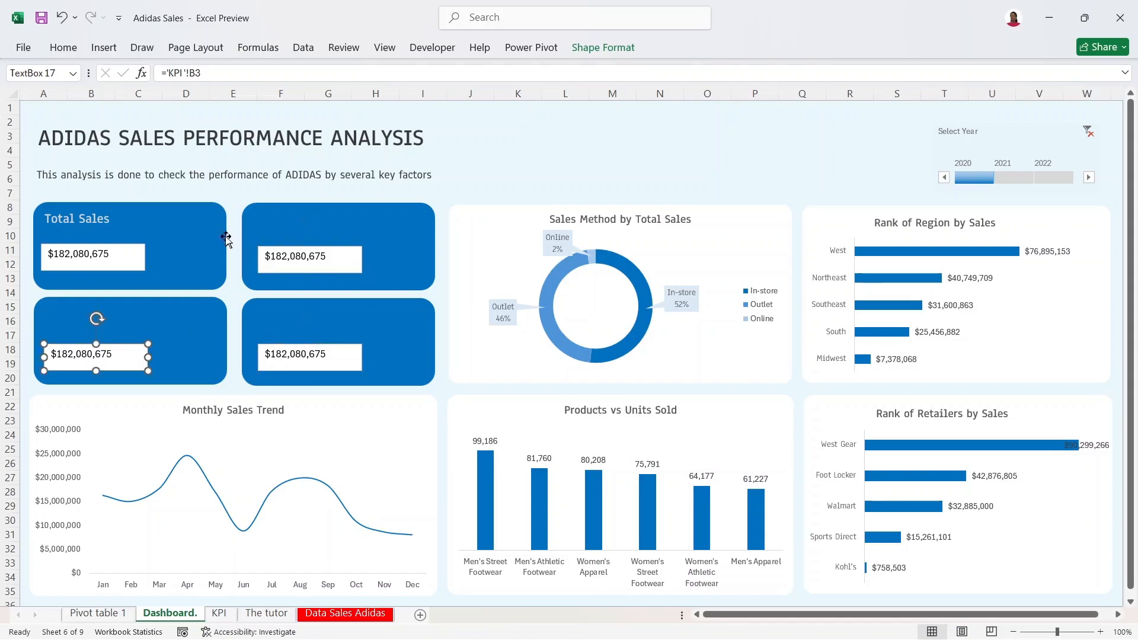
left_click(311, 256)
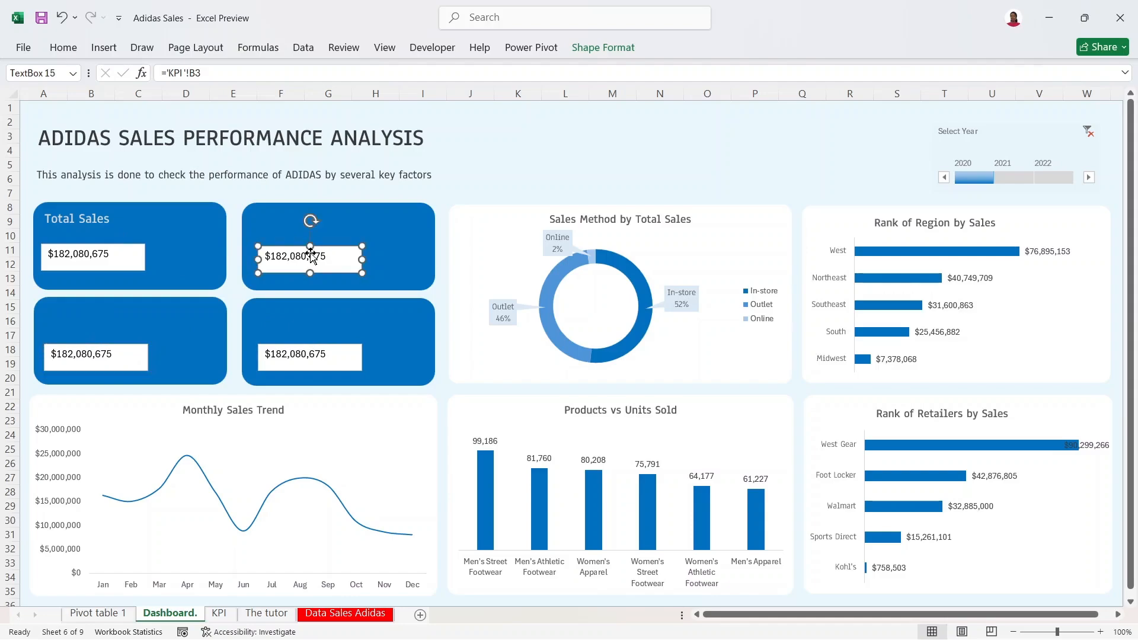
left_click_drag(211, 72, 161, 72)
Step: Link the second card's value box to Operating Profit in KPI!C3
key("BackSpace")
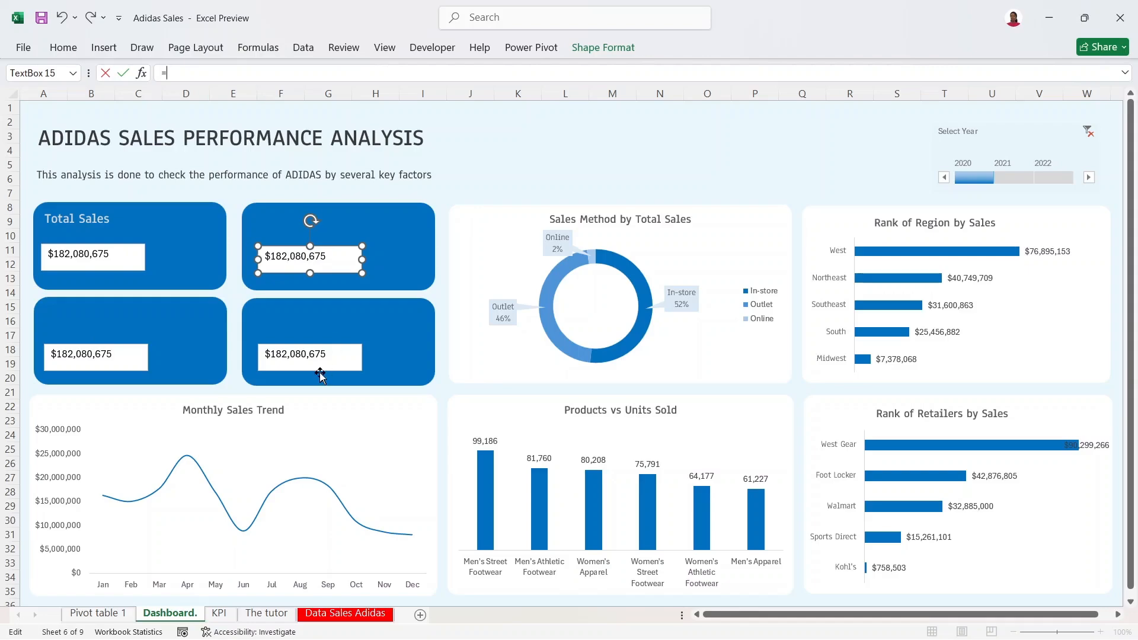
left_click(221, 614)
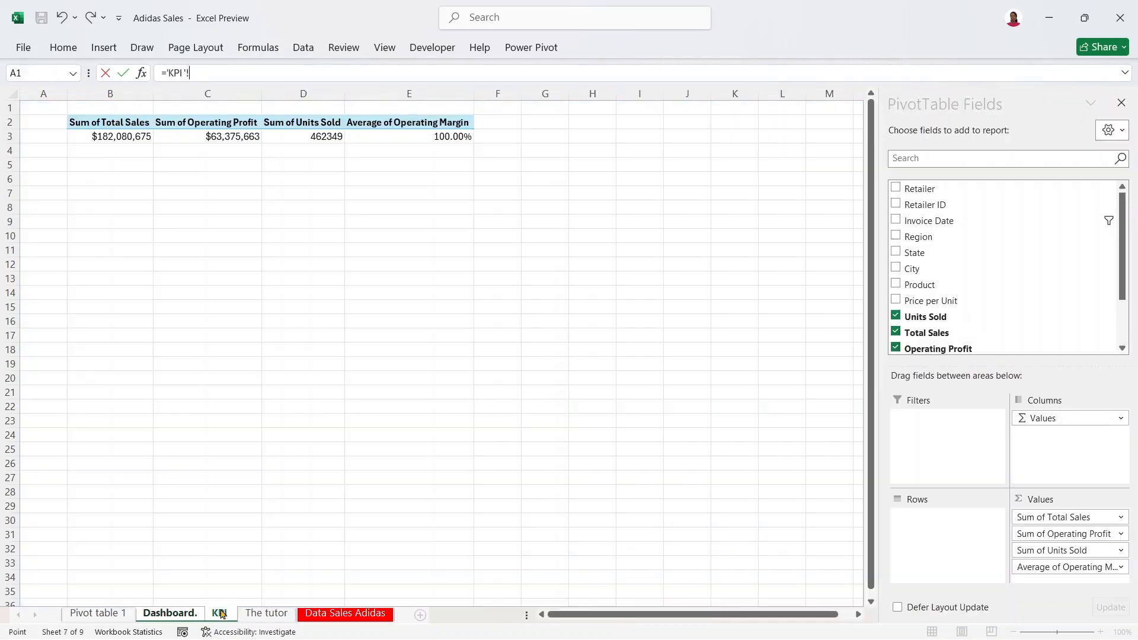
left_click(219, 135)
key("Return")
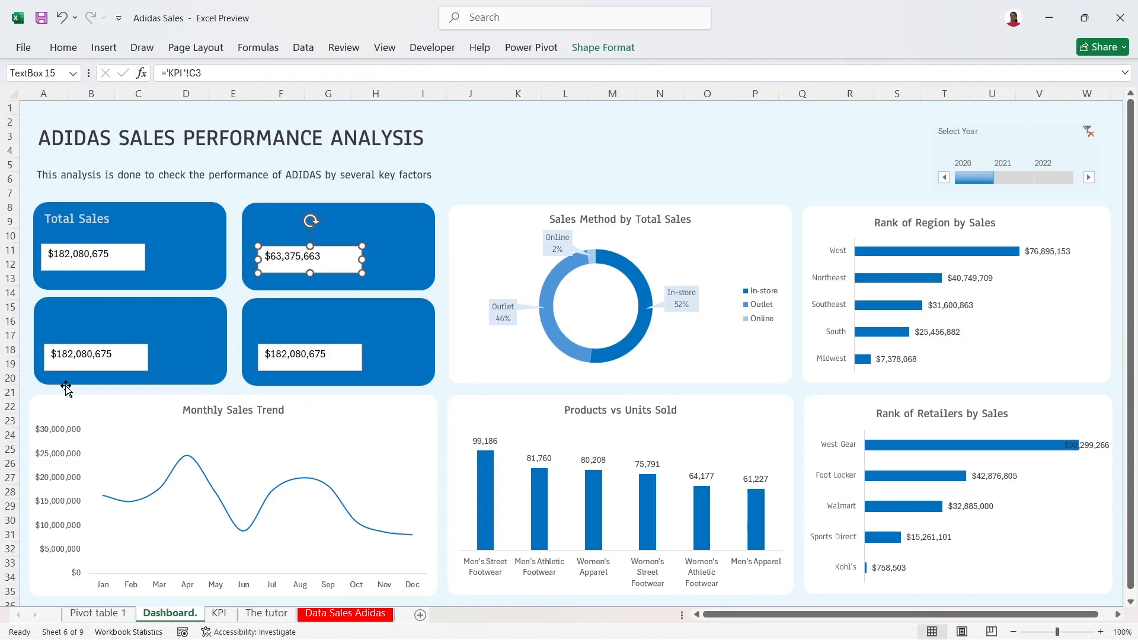
Step: Link the third card's value box to Units Sold in KPI!D3
left_click(110, 352)
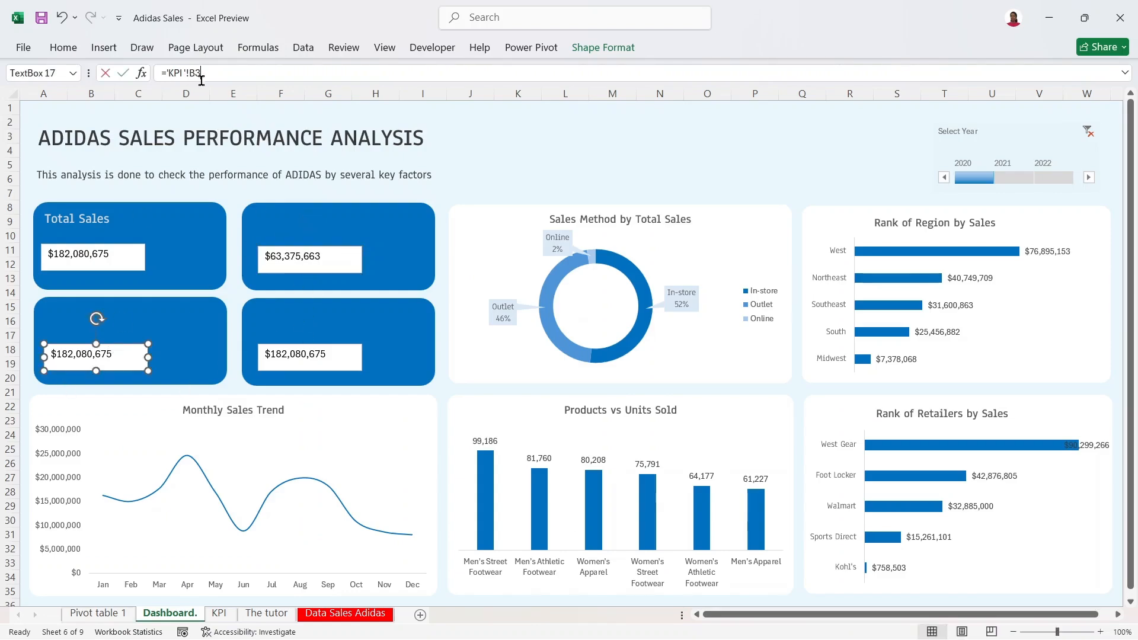
left_click_drag(208, 75, 128, 75)
key("BackSpace")
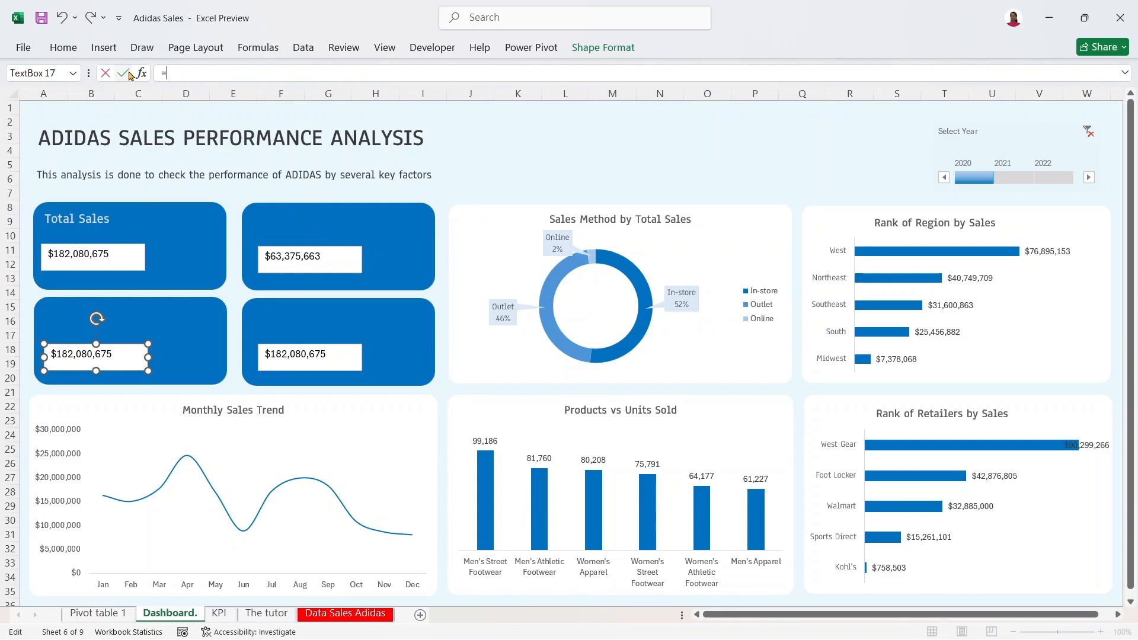
left_click(219, 613)
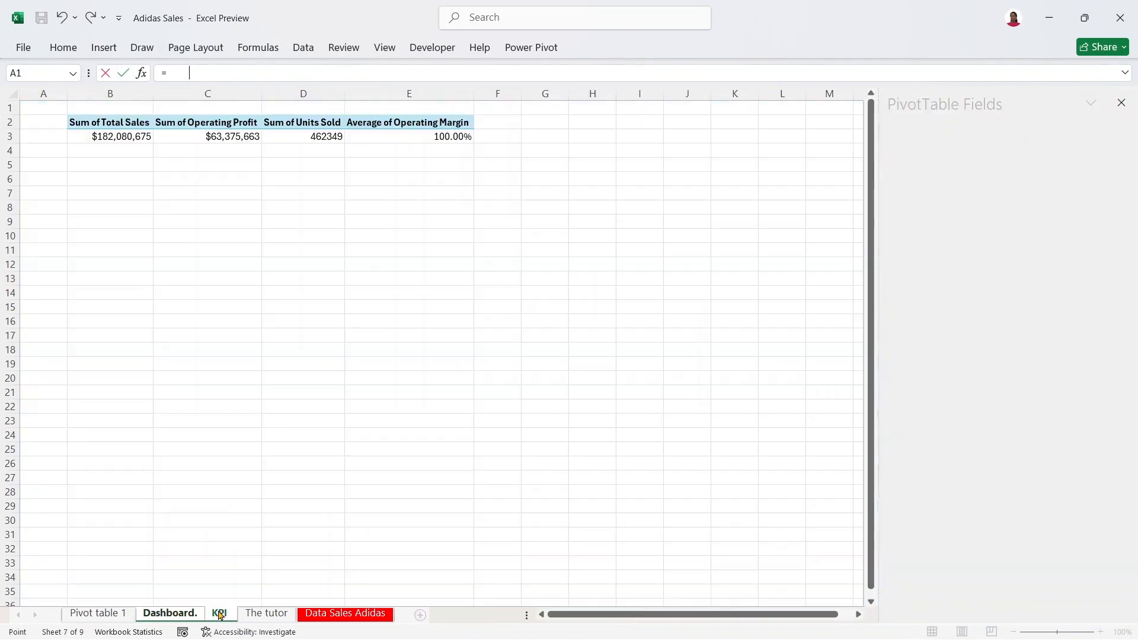
left_click(328, 136)
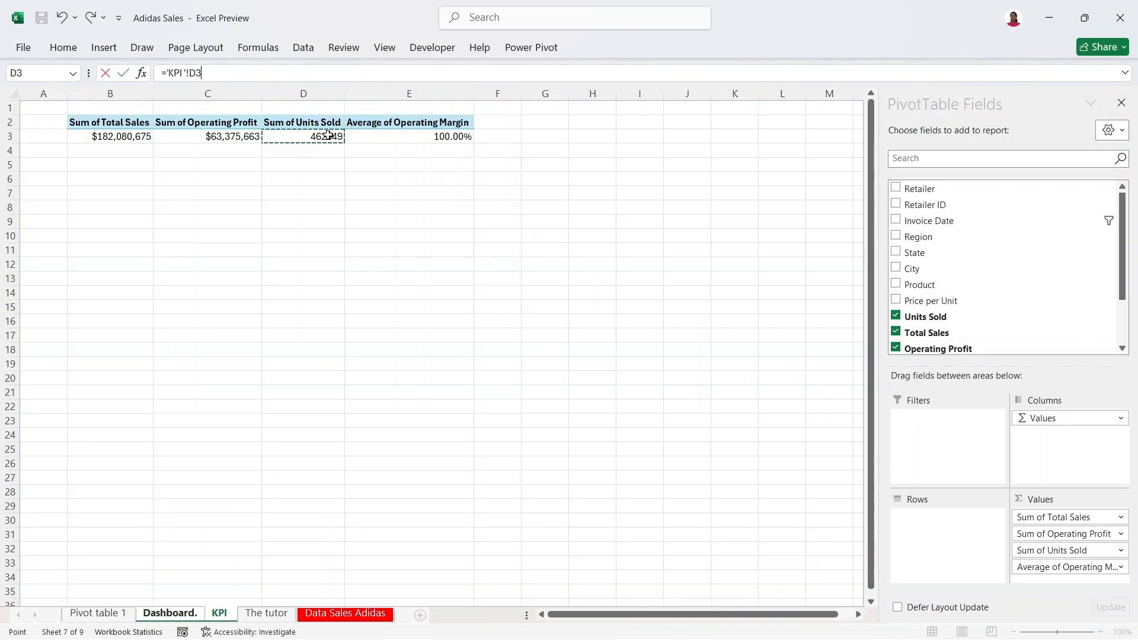
key("Return")
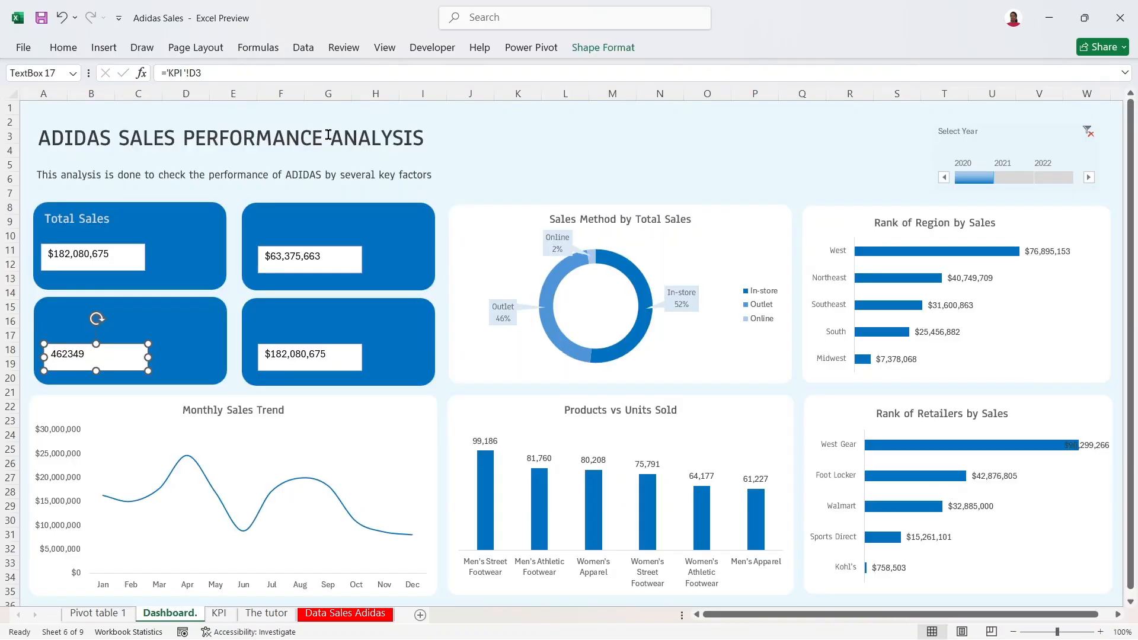
Step: Link the fourth card's value box to Operating Margin in KPI!E3
left_click(324, 356)
left_click_drag(216, 71, 134, 76)
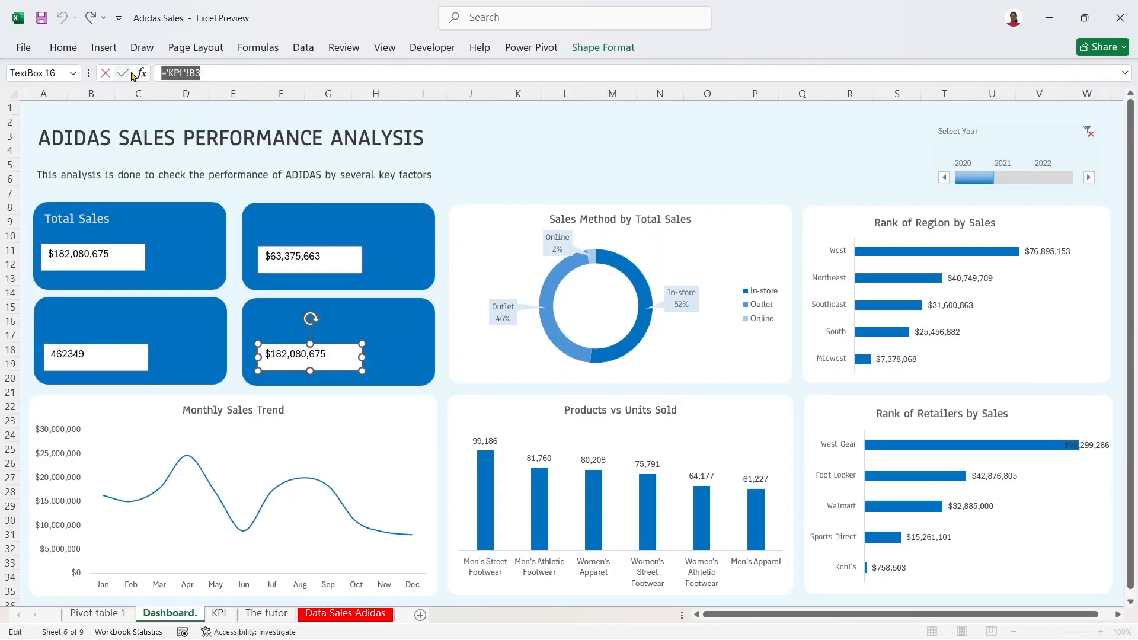
key("BackSpace")
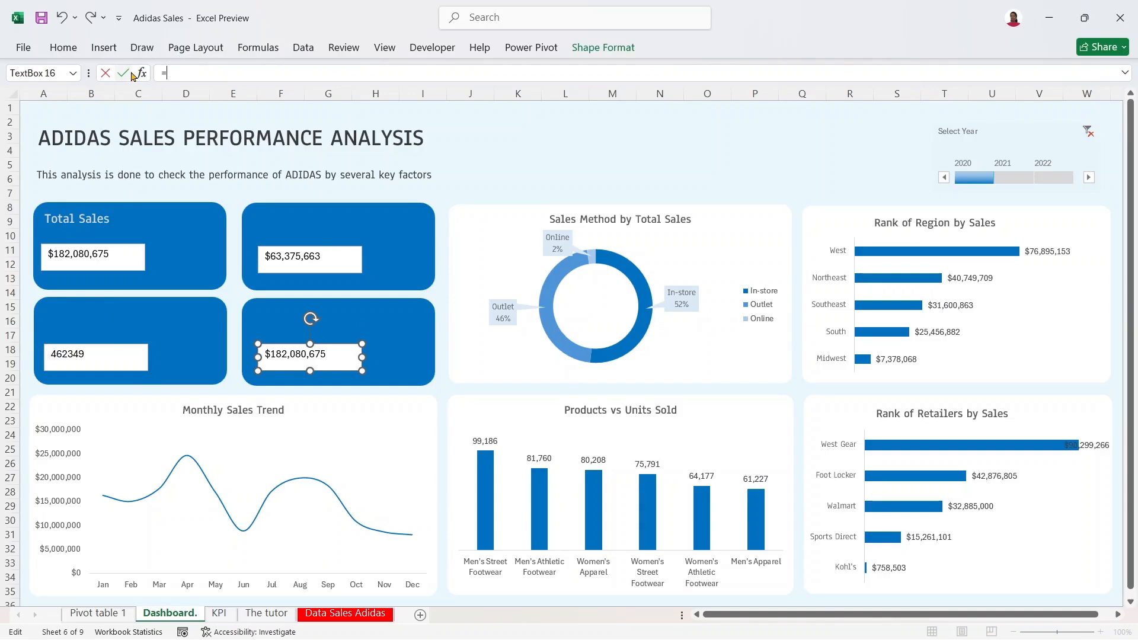
left_click(219, 613)
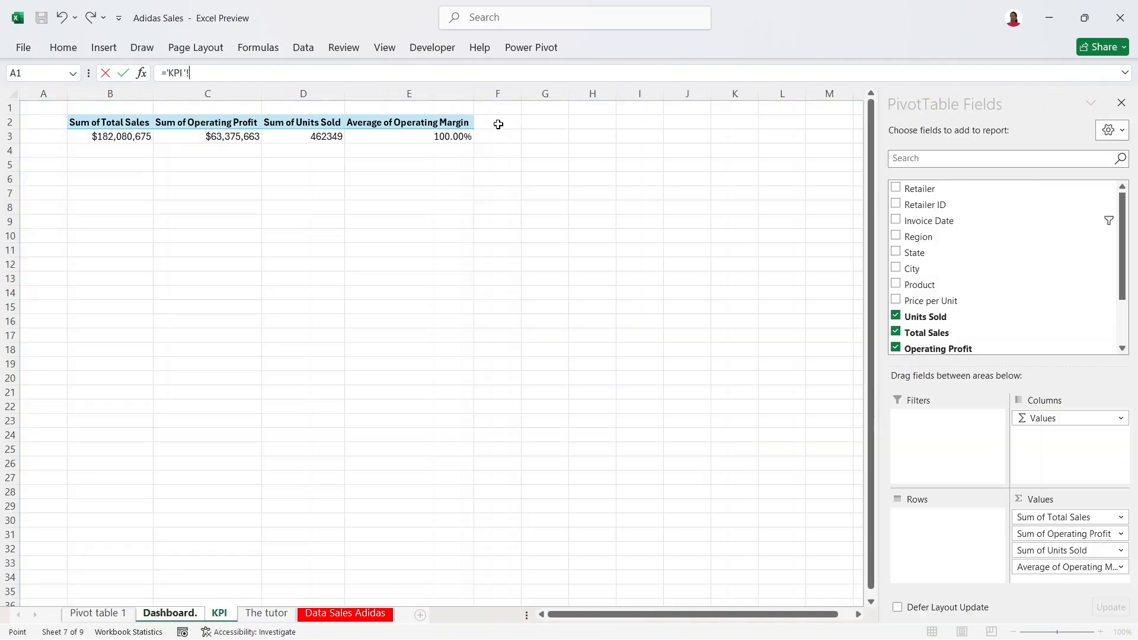
left_click(461, 135)
key("Return")
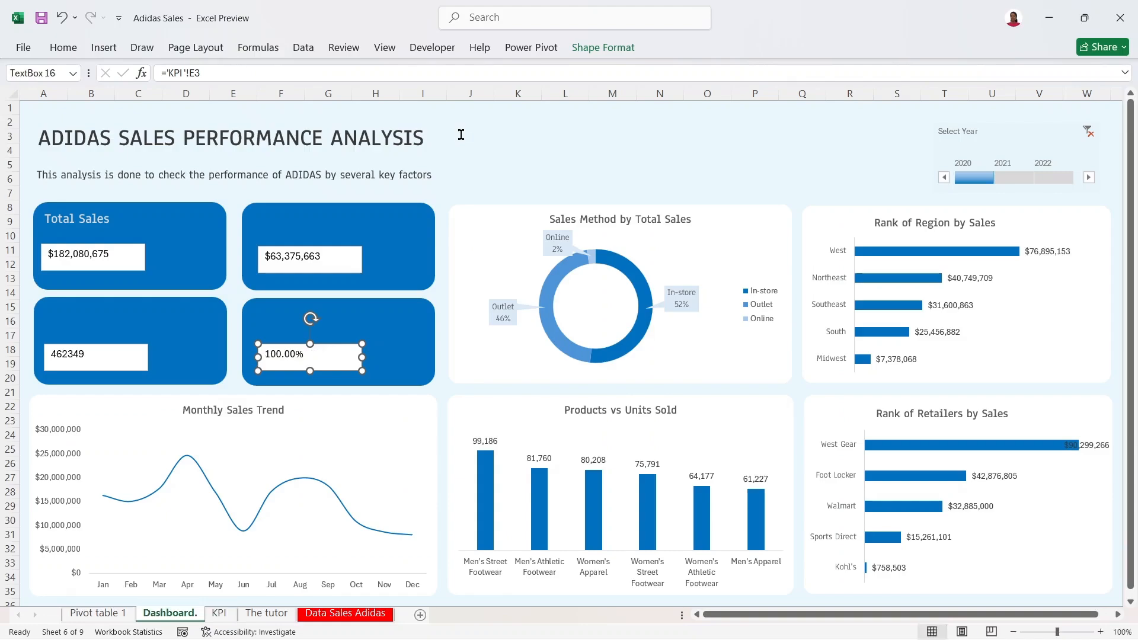
Step: Test the timeline by filtering to 2021 and back to 2020, then open the KPI sheet
left_click(1007, 177)
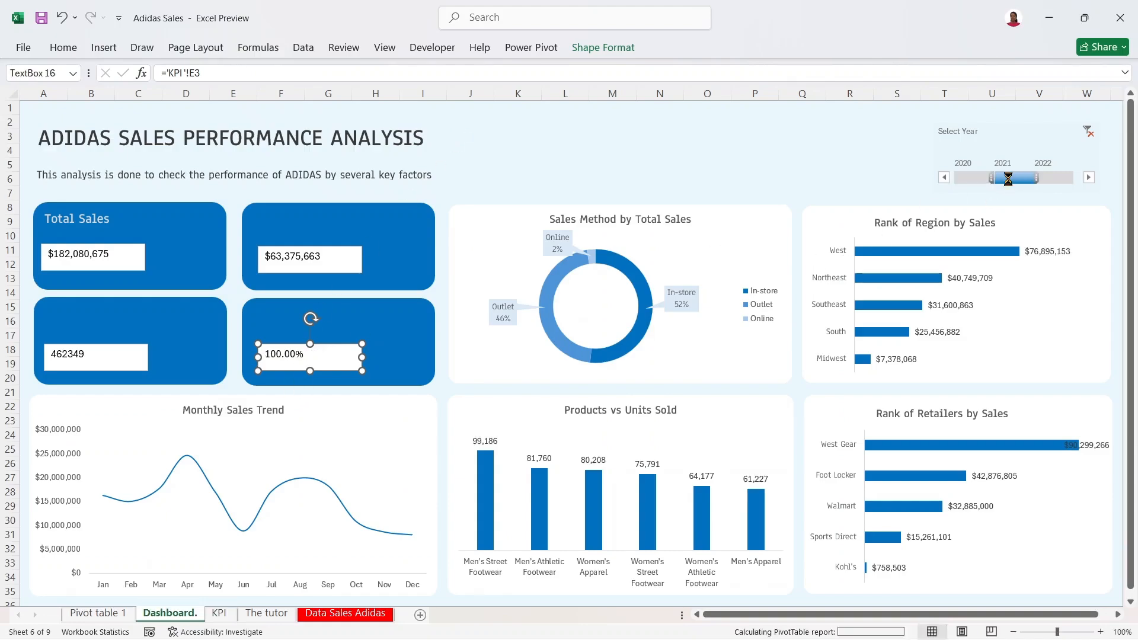
left_click(977, 181)
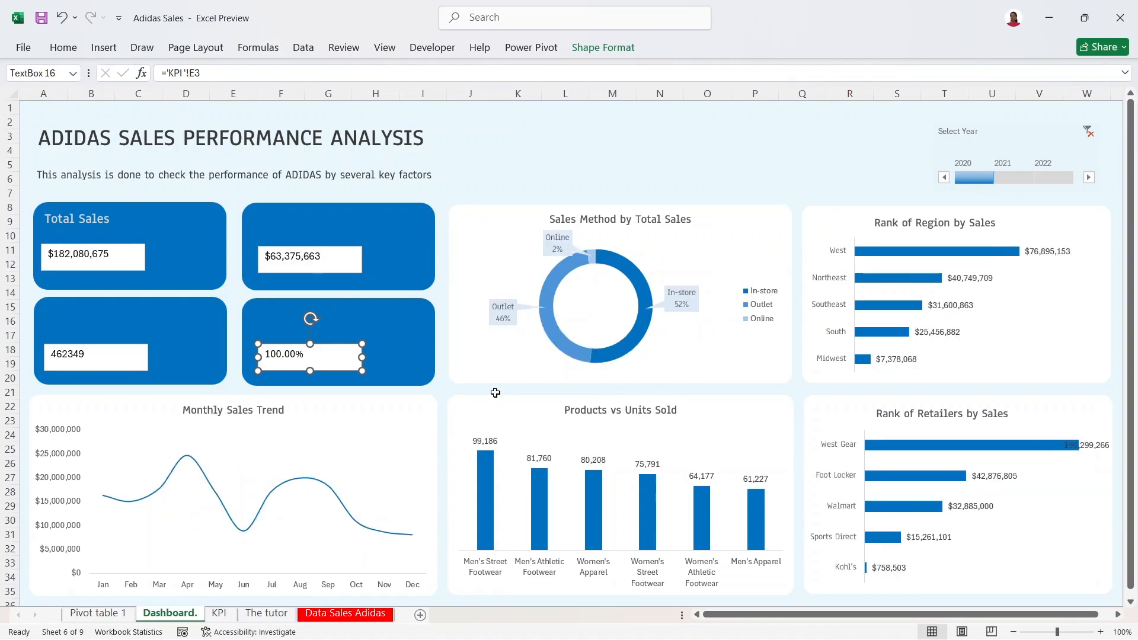
left_click(219, 614)
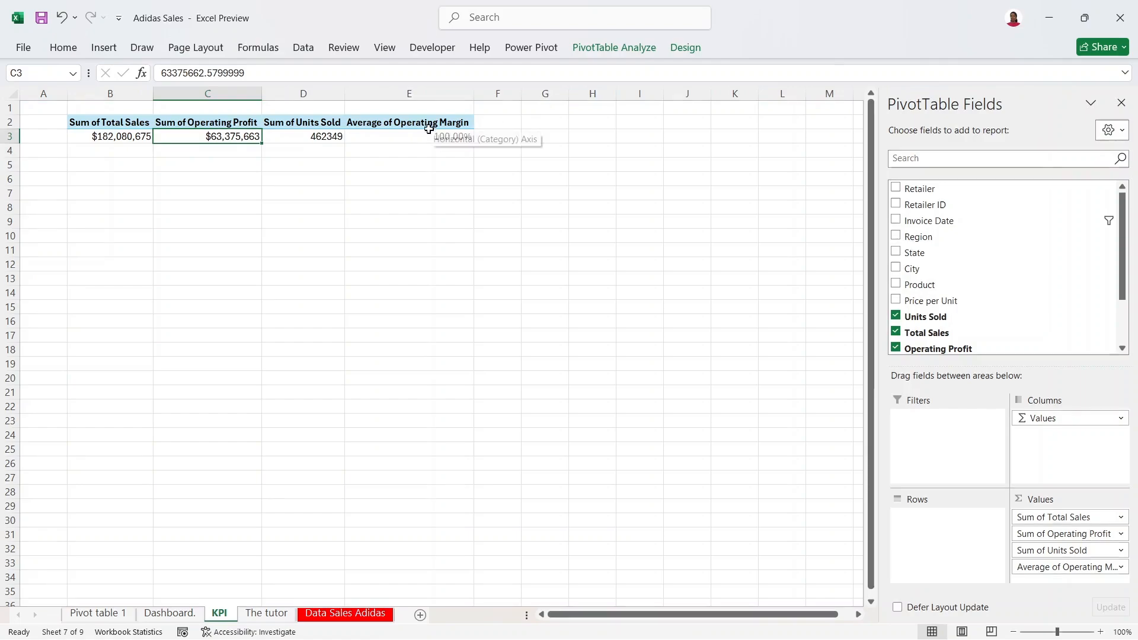
Step: Try showing the Operating Margin value in E3 as % of Column Total
left_click(429, 145)
left_click(429, 140)
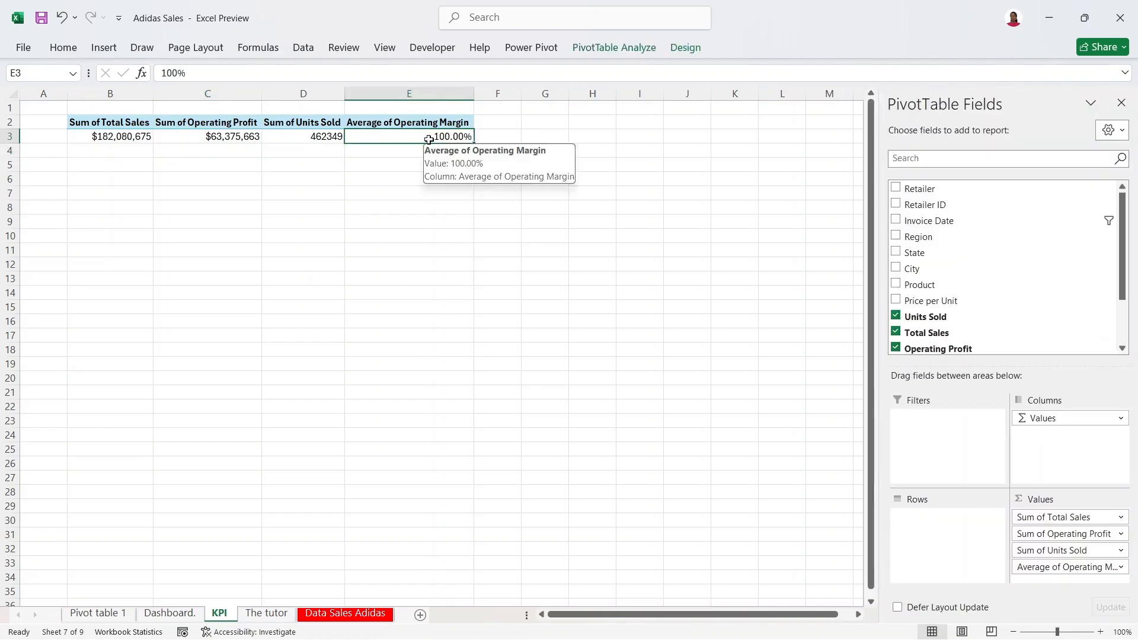
right_click(430, 141)
mouse_move(571, 331)
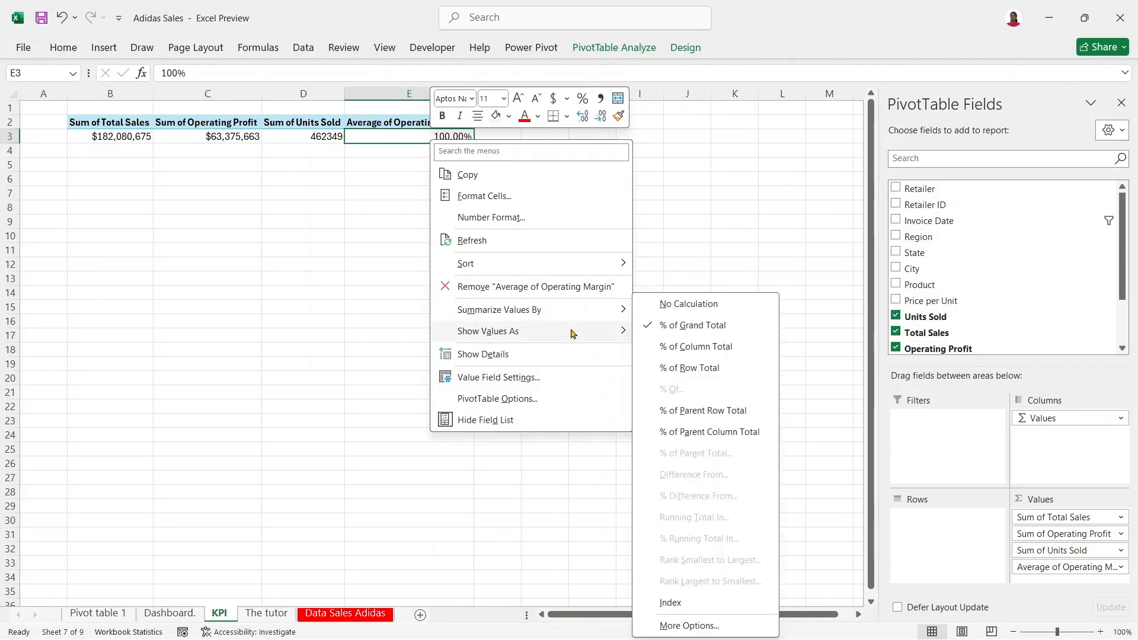
left_click(689, 348)
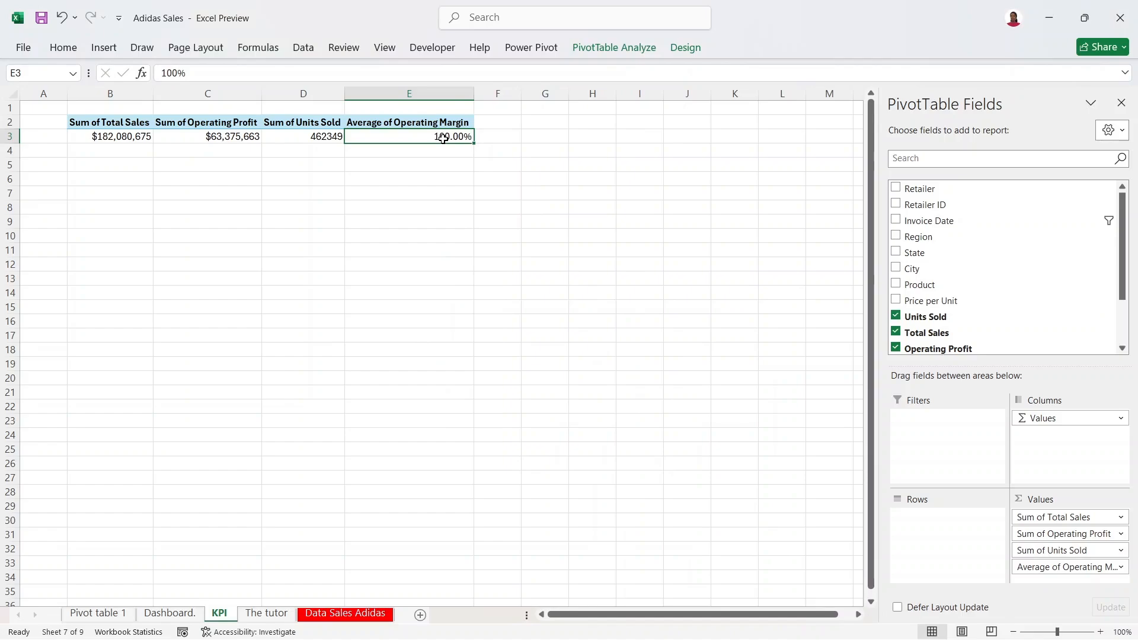
Step: Set the margin to Show Values As No Calculation so it reads 0.40, then return to Dashboard
right_click(446, 143)
mouse_move(576, 330)
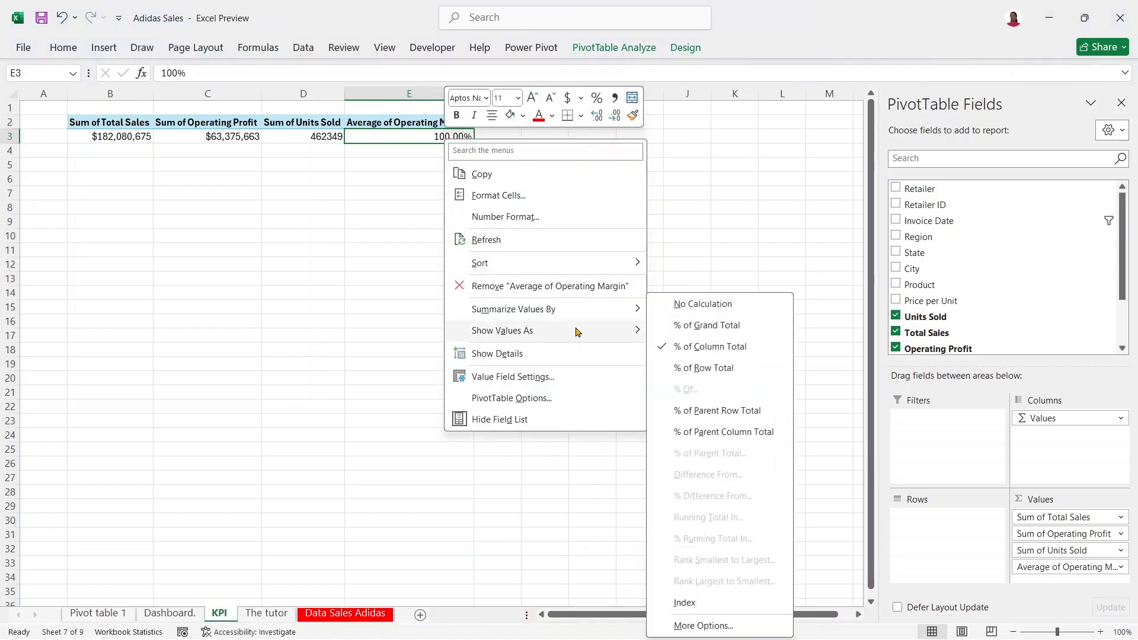
left_click(707, 310)
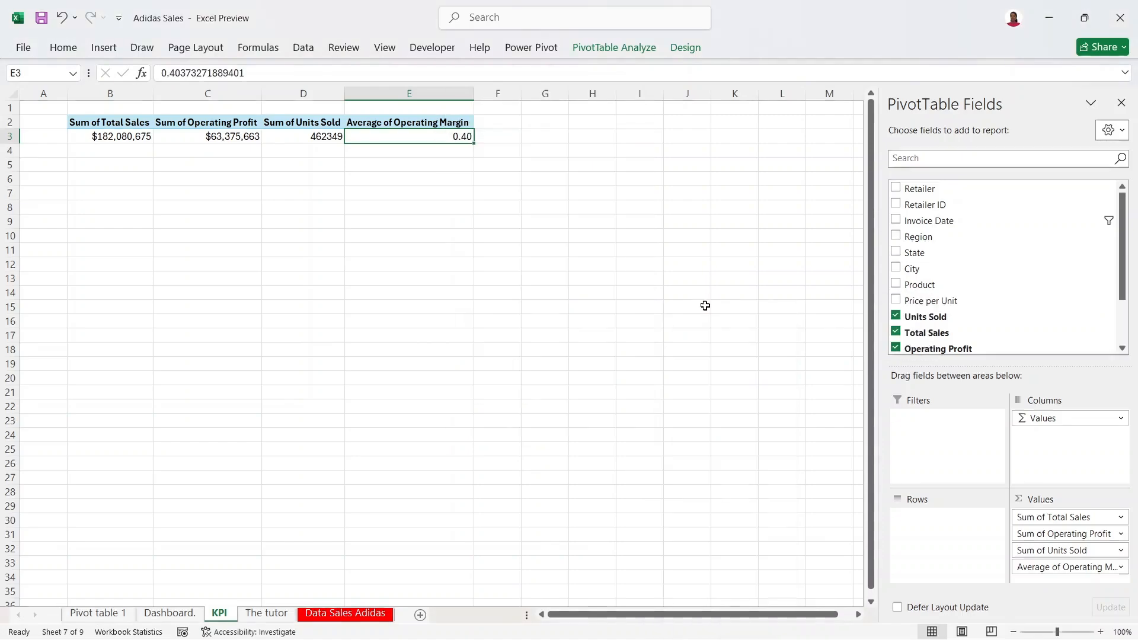
left_click(426, 201)
left_click(458, 138)
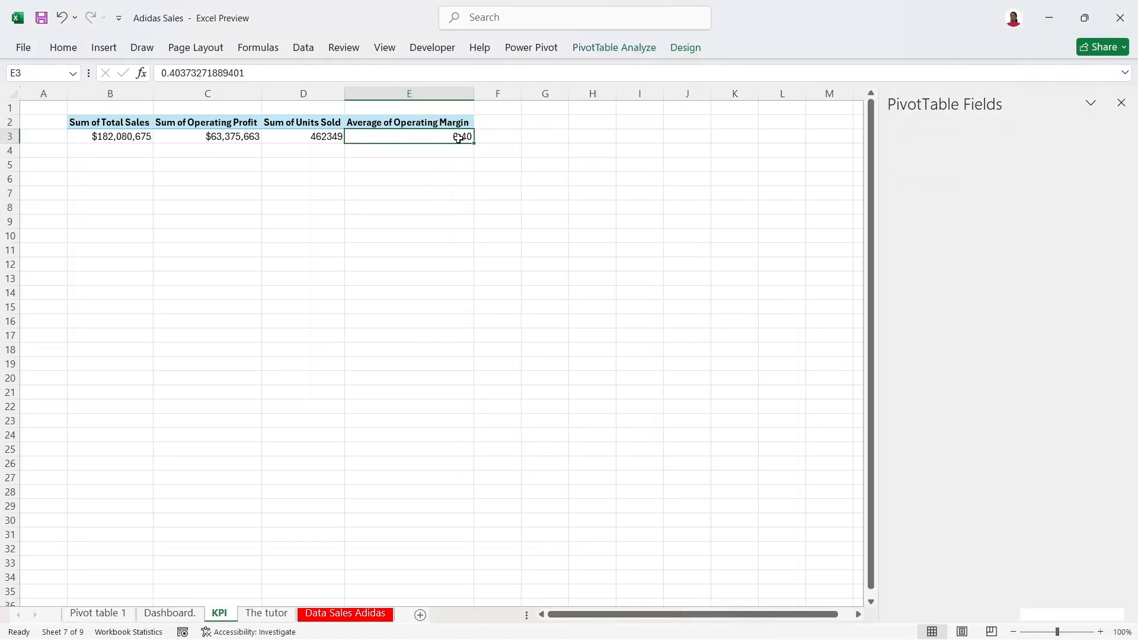
mouse_move(441, 136)
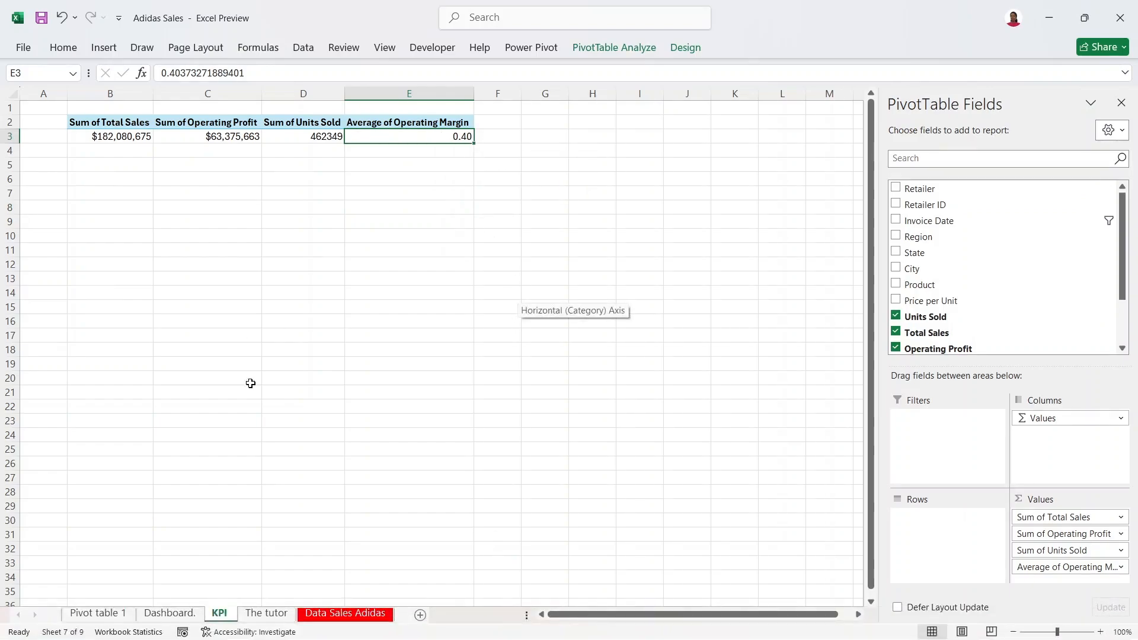
left_click(169, 615)
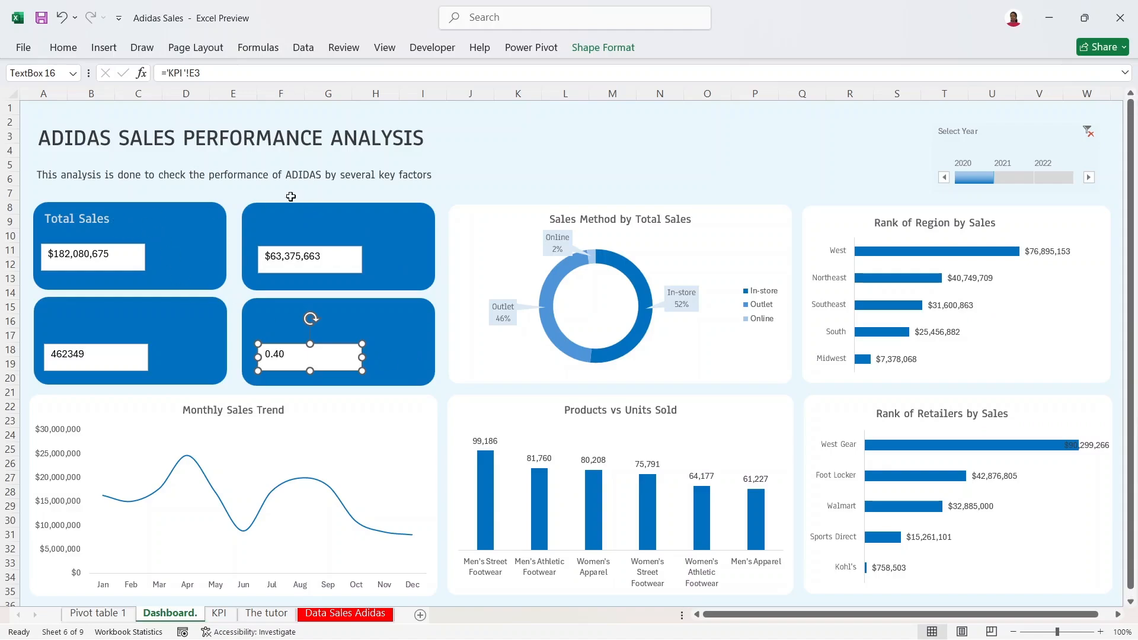
Step: Type the titles Total Profit, Units Sold and Operating Margin into the second, third and fourth cards
left_click(339, 220)
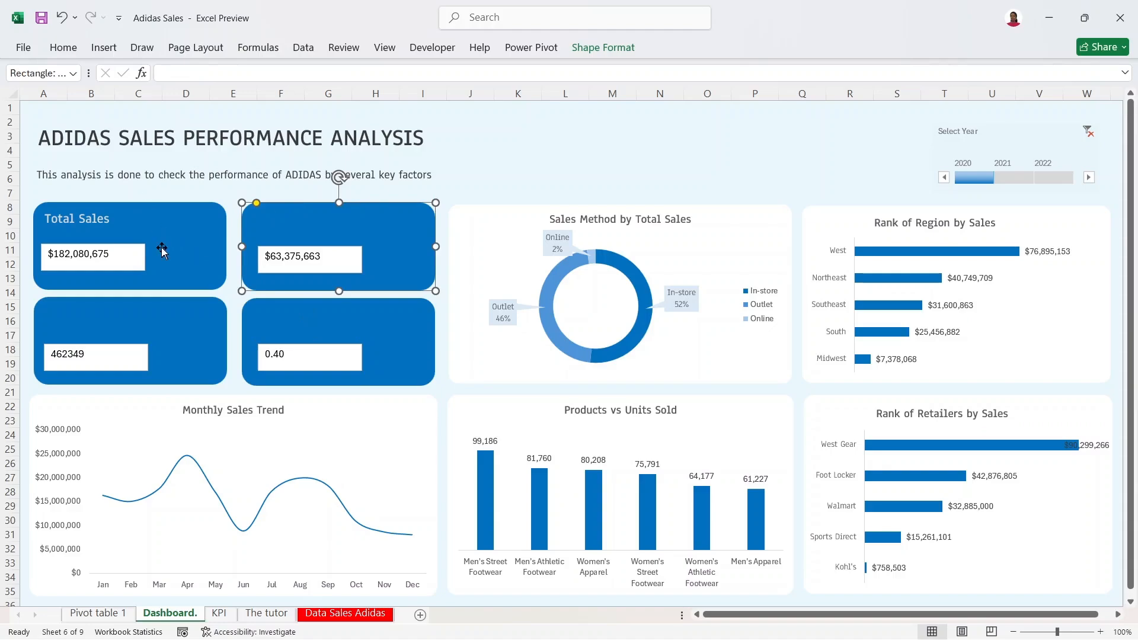
left_click(292, 218)
type("Total Profit")
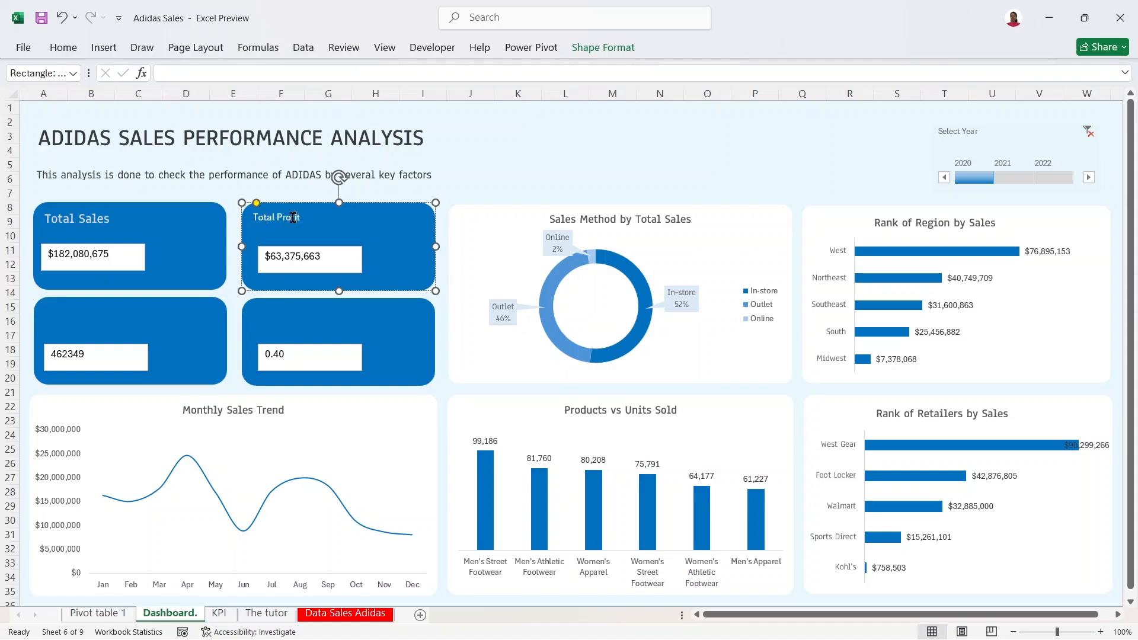
left_click(186, 316)
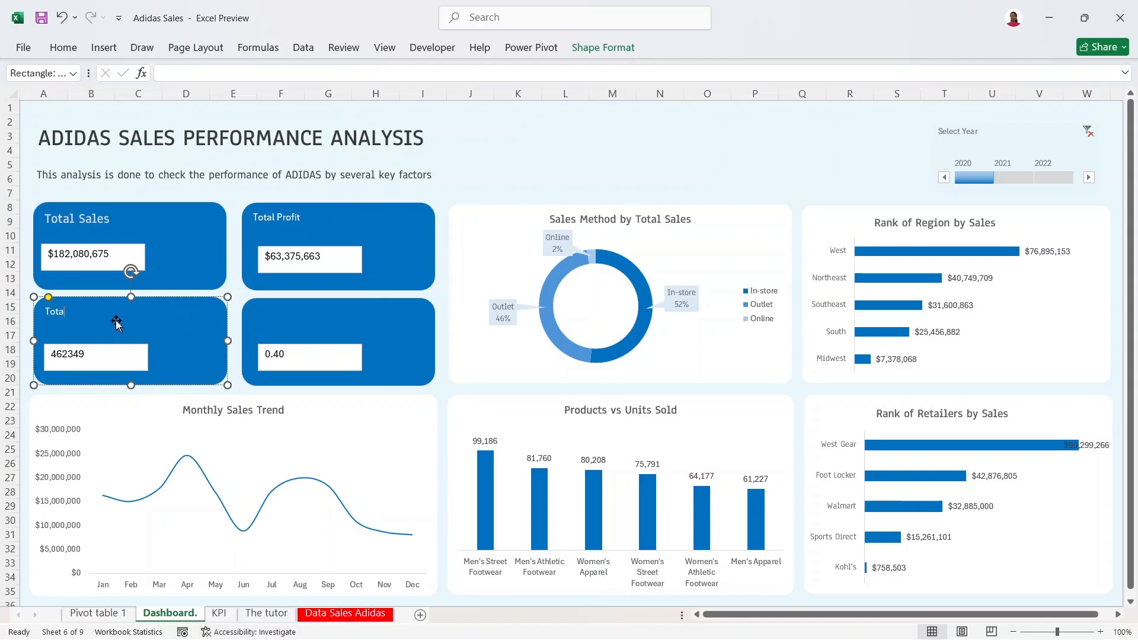
type("Units Sold")
left_click(253, 313)
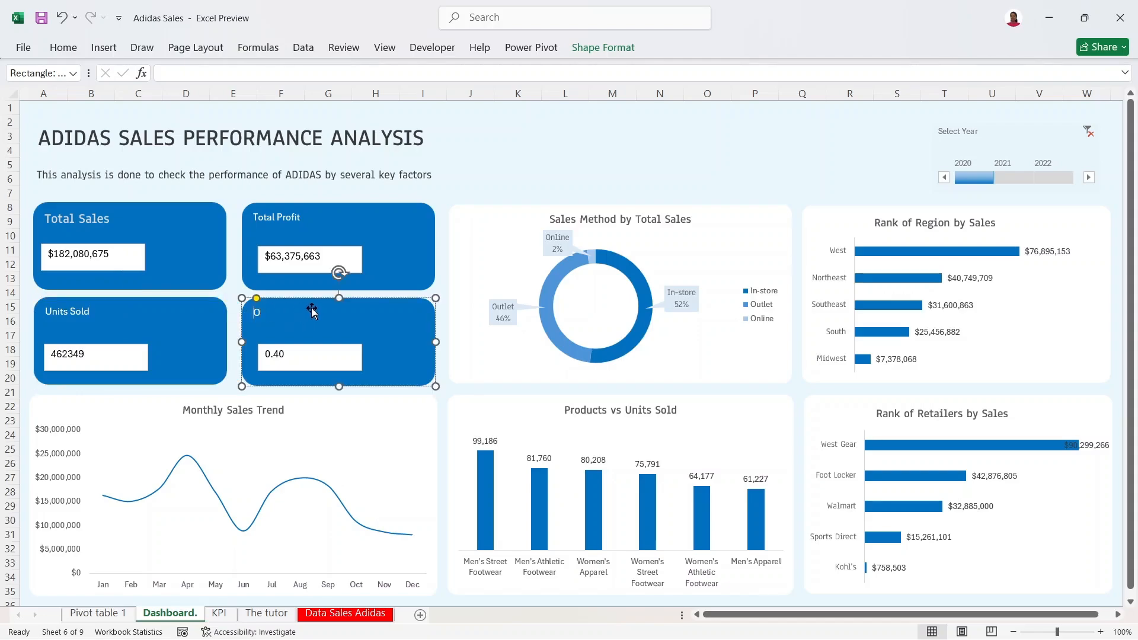
type("Operating Margin")
left_click(156, 213)
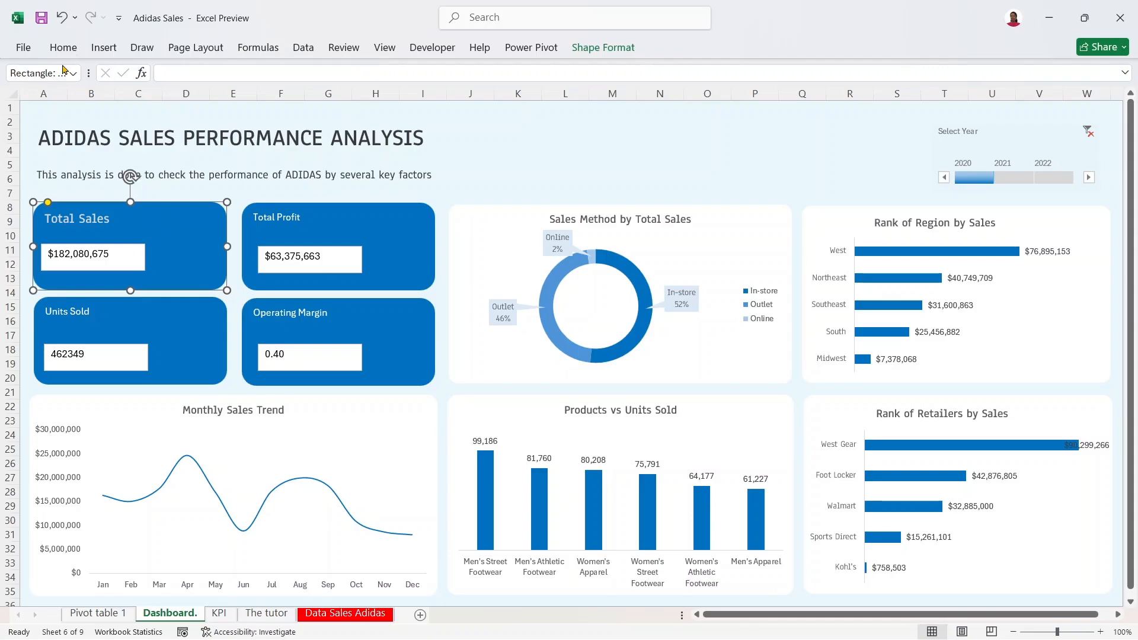
Step: Format-paint the Total Sales title style onto the Total Profit, Units Sold and Operating Margin cards
left_click(63, 48)
left_click(71, 108)
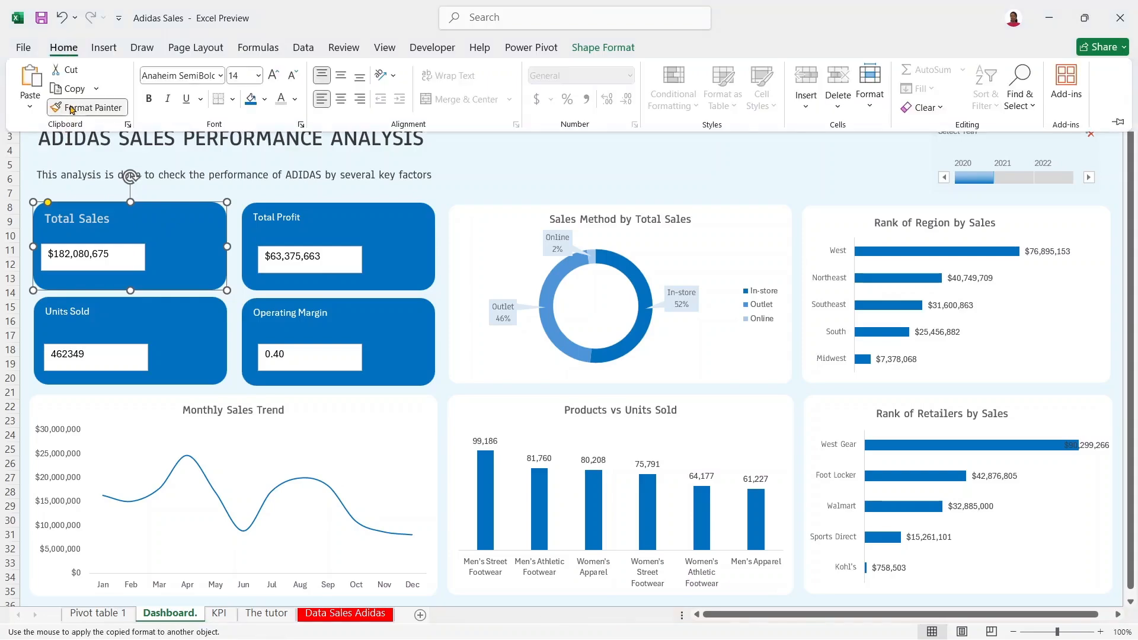
left_click(1118, 123)
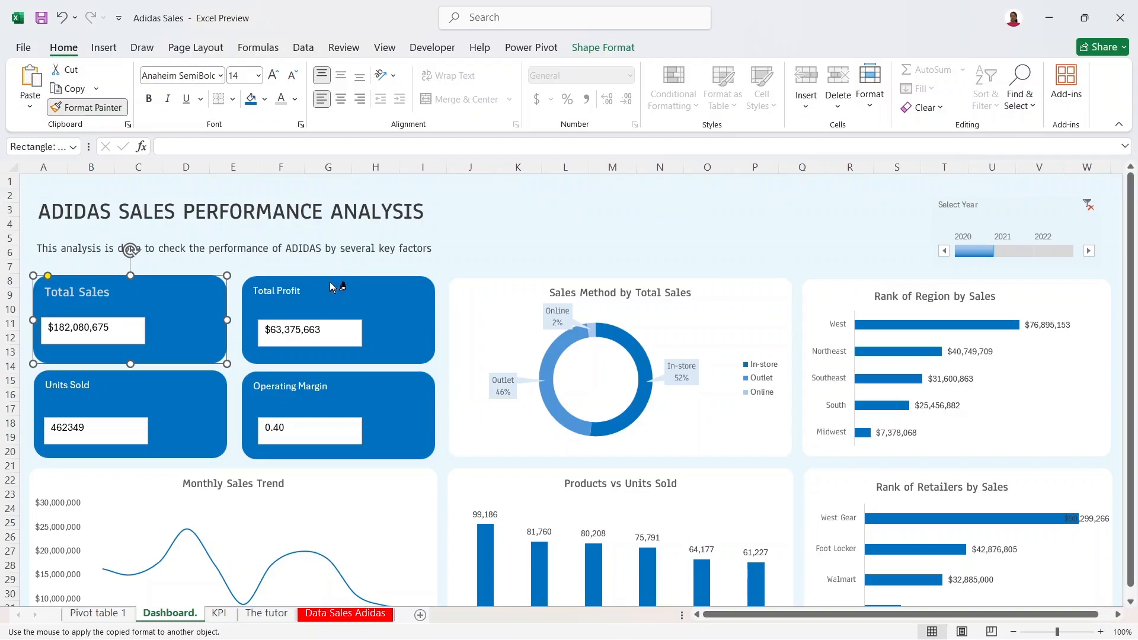
left_click(330, 284)
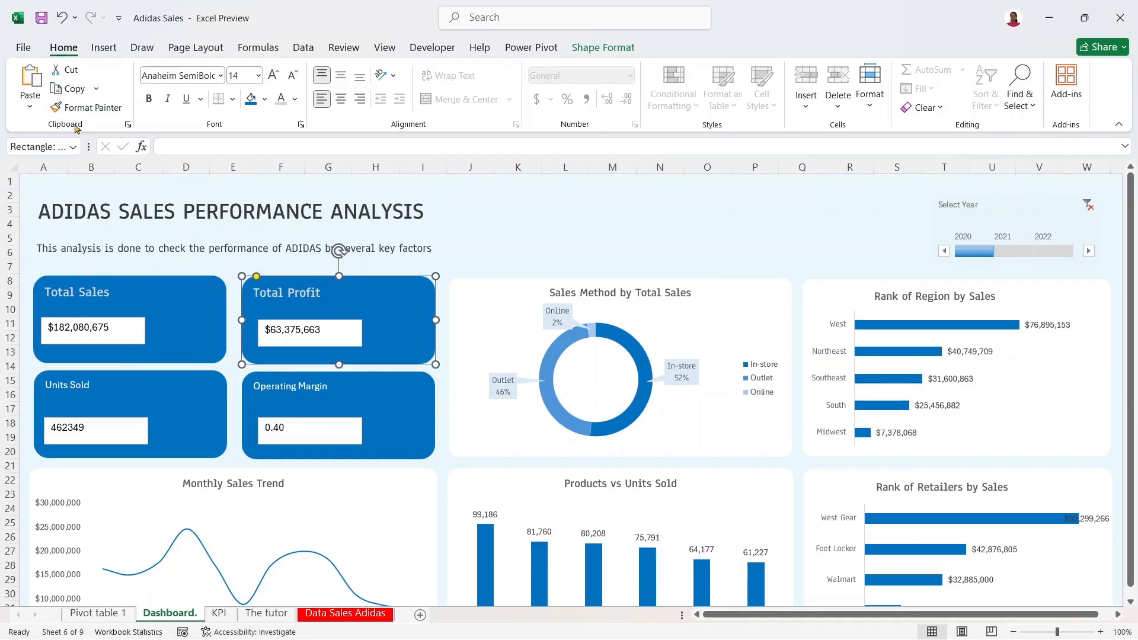
left_click(90, 107)
left_click(139, 391)
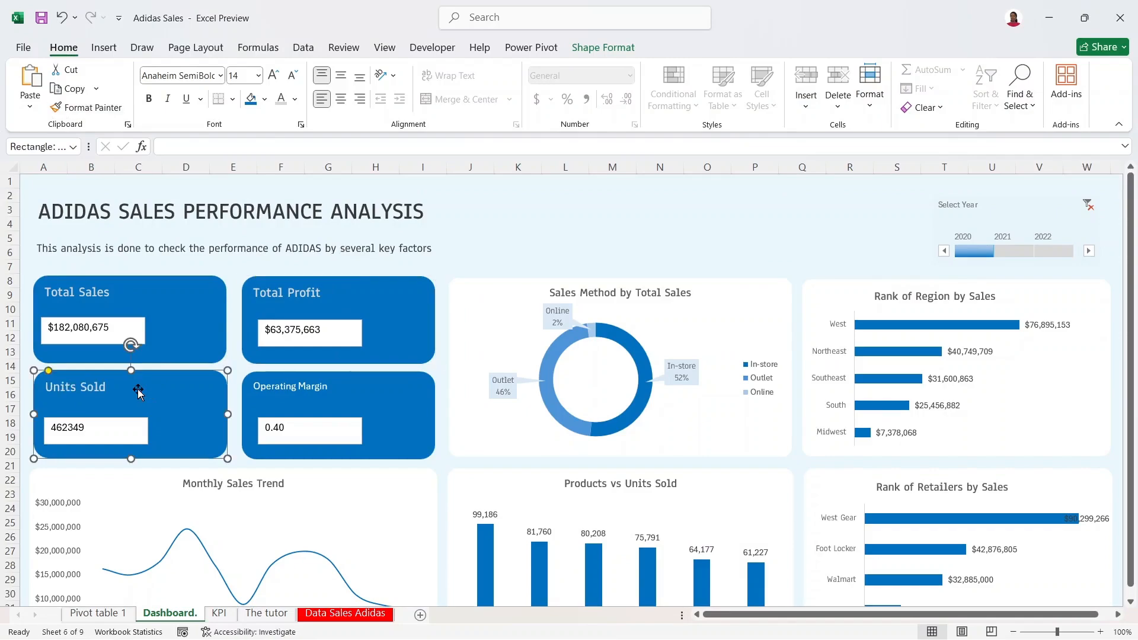
left_click(395, 395)
left_click(151, 305)
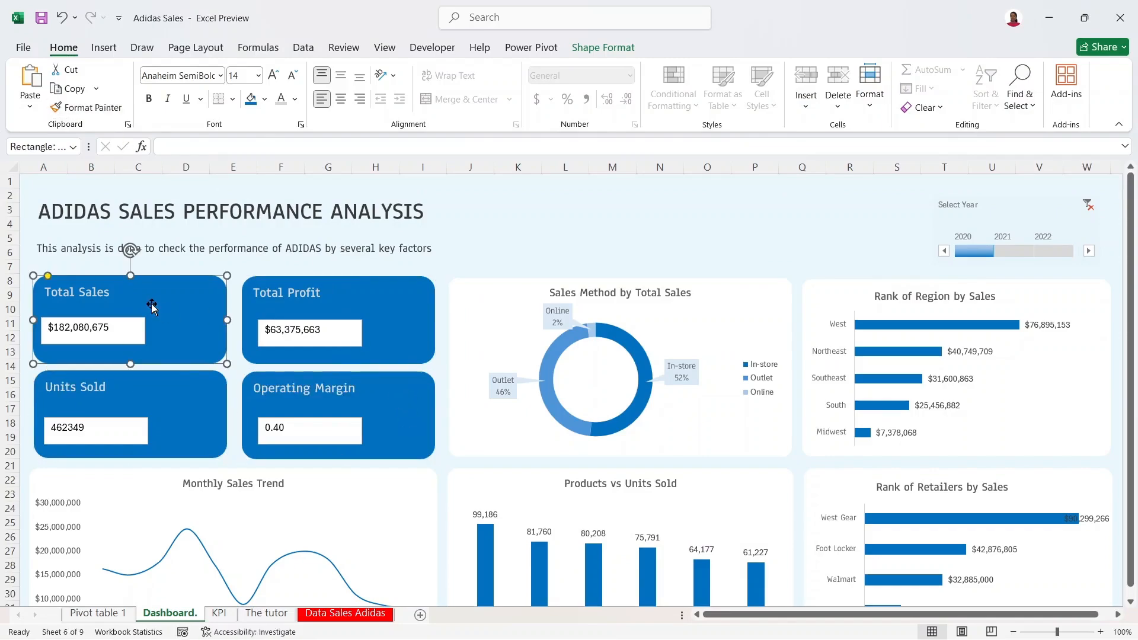
left_click(318, 297)
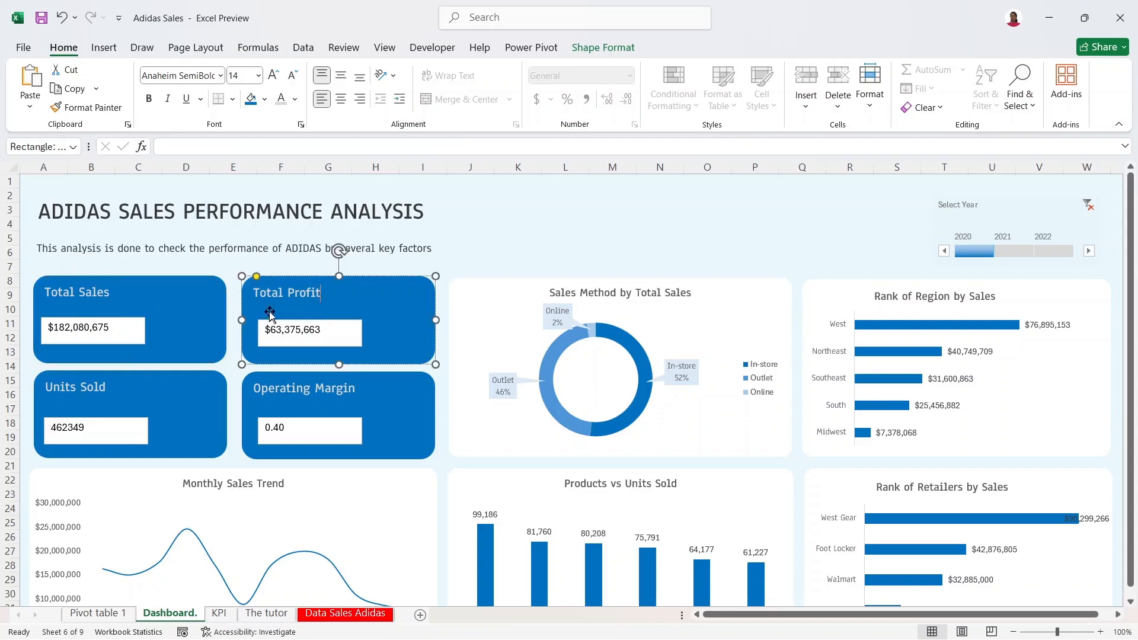
left_click(165, 388)
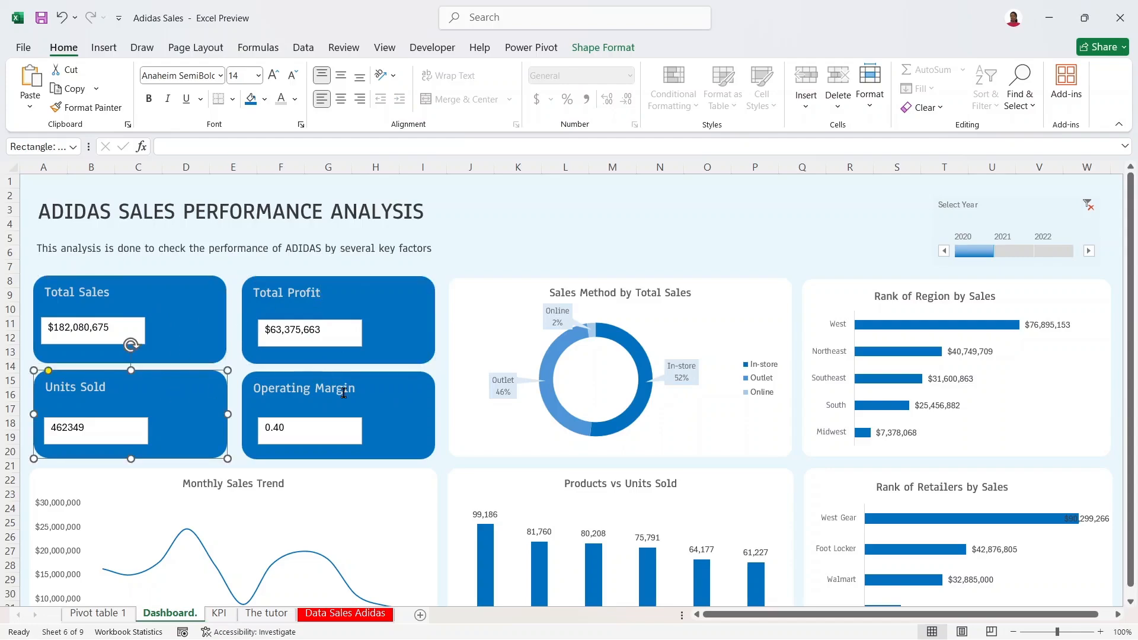
left_click(308, 342)
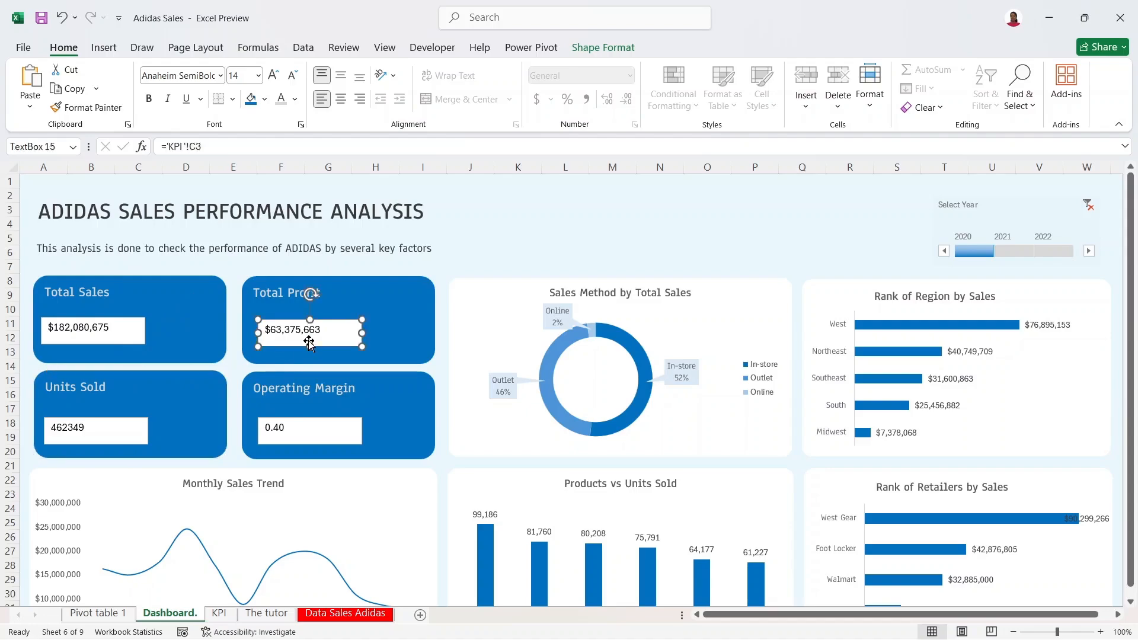
Step: Select all four KPI value boxes together, leaving the card shapes unselected
left_click(129, 337)
left_click(121, 424, "ctrl")
left_click(296, 325, "ctrl")
left_click(302, 335, "ctrl")
left_click(393, 285, "ctrl")
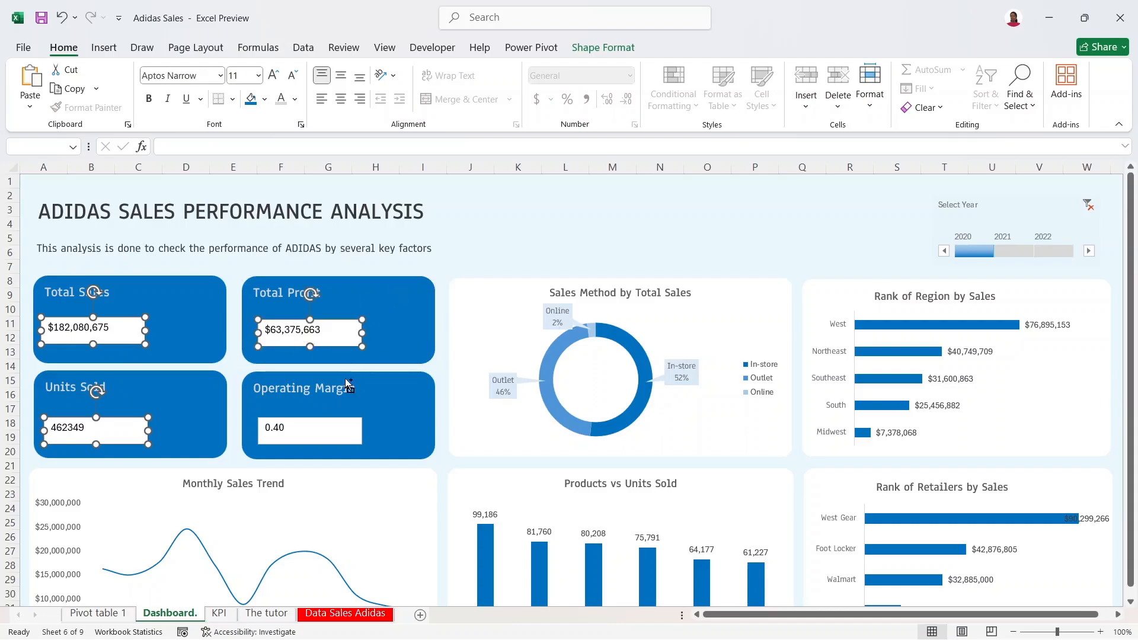
scroll(332, 423, "up", 1)
left_click(332, 423, "ctrl")
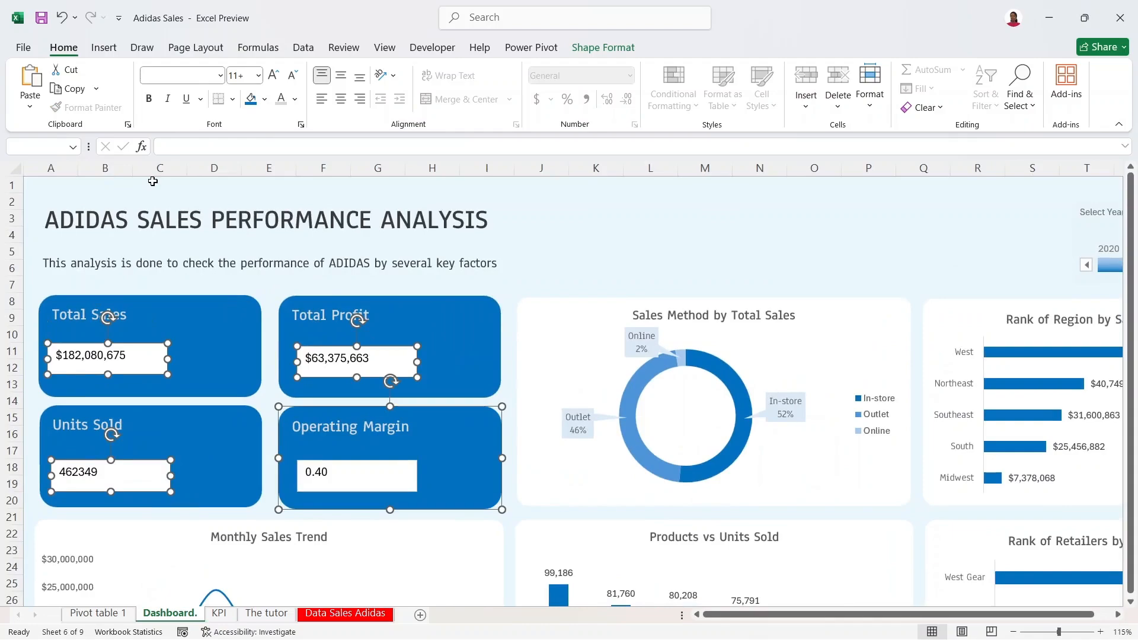
left_click(61, 17)
left_click(333, 433, "ctrl")
left_click(403, 386, "ctrl")
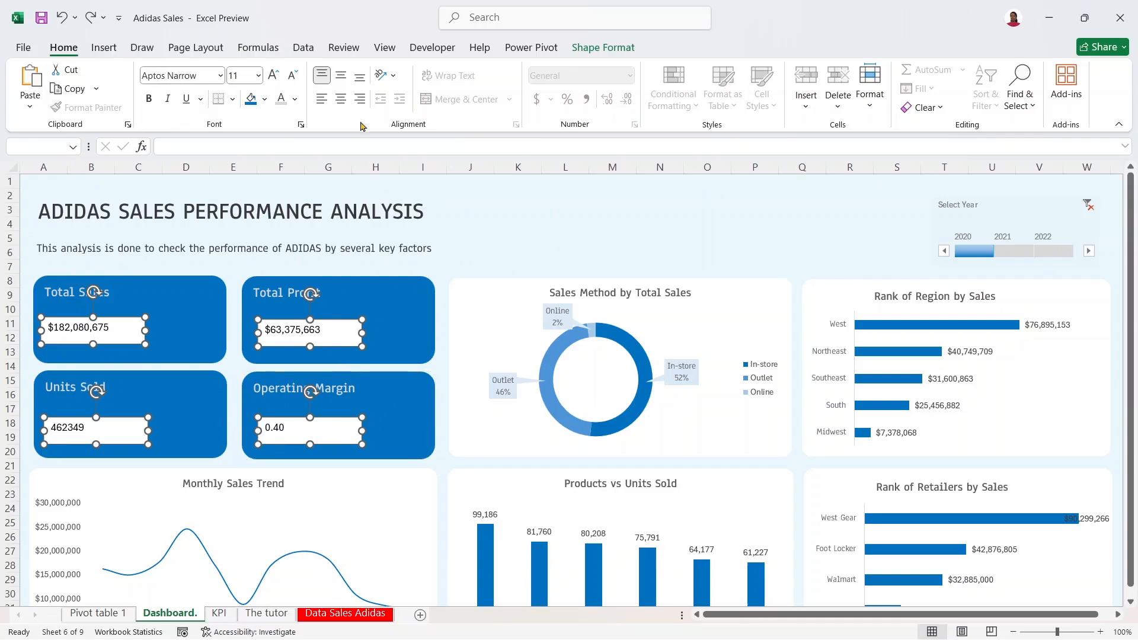
Step: Set the selected value boxes to No Outline and No Fill
right_click(336, 328)
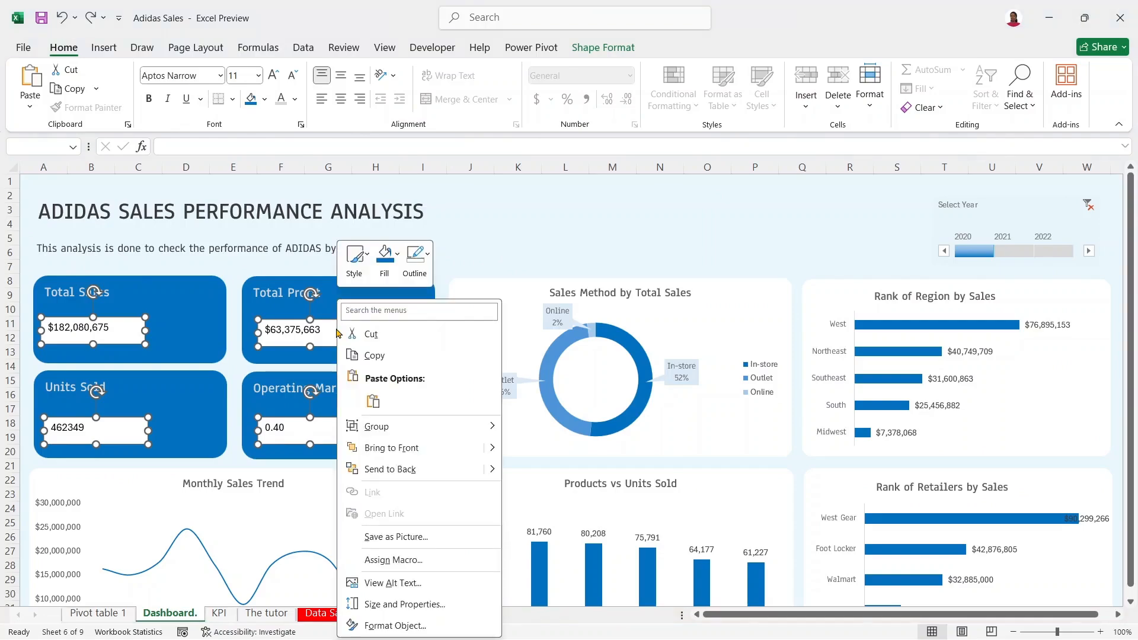
left_click(422, 254)
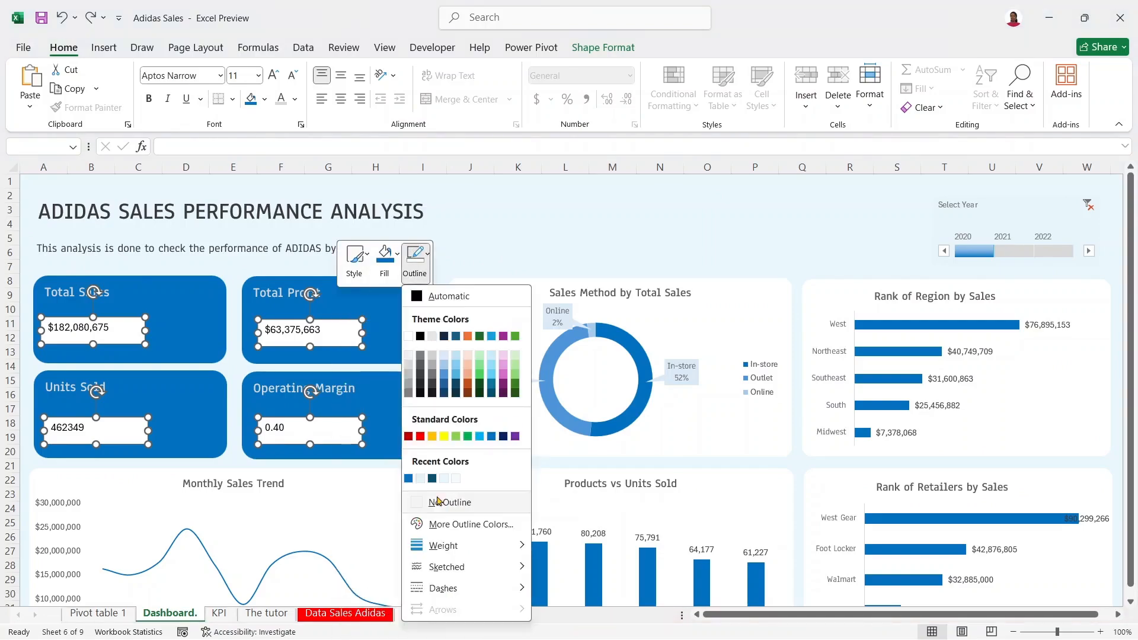
left_click(421, 502)
left_click(385, 260)
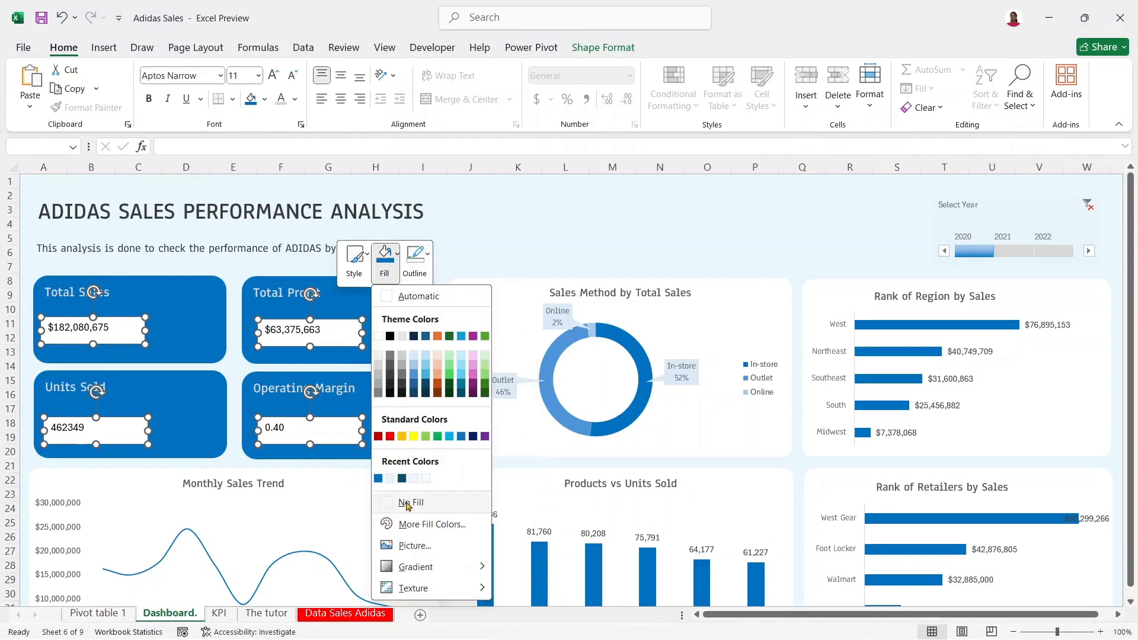
left_click(407, 503)
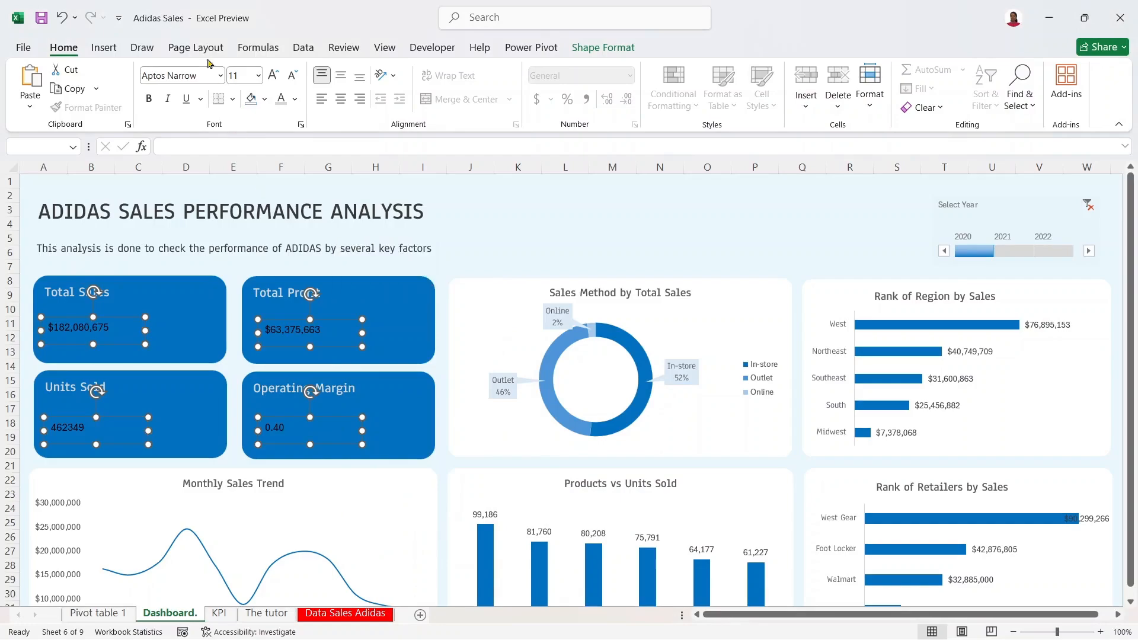
Step: Make the KPI values white, size 18, in Anaheim SemiBold
left_click(292, 101)
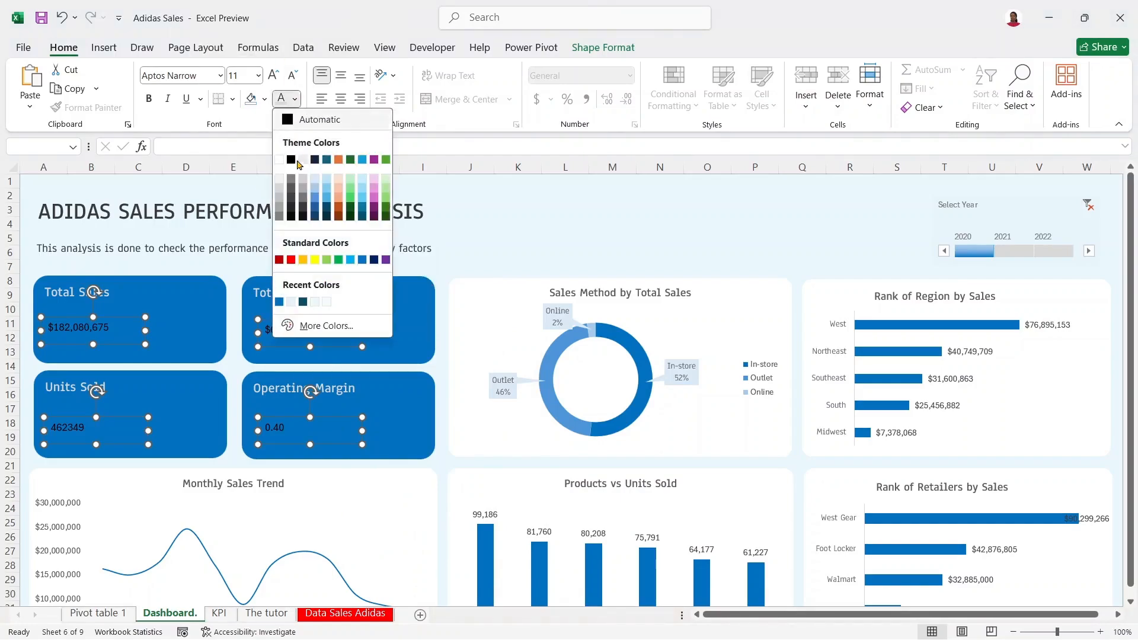
left_click(279, 159)
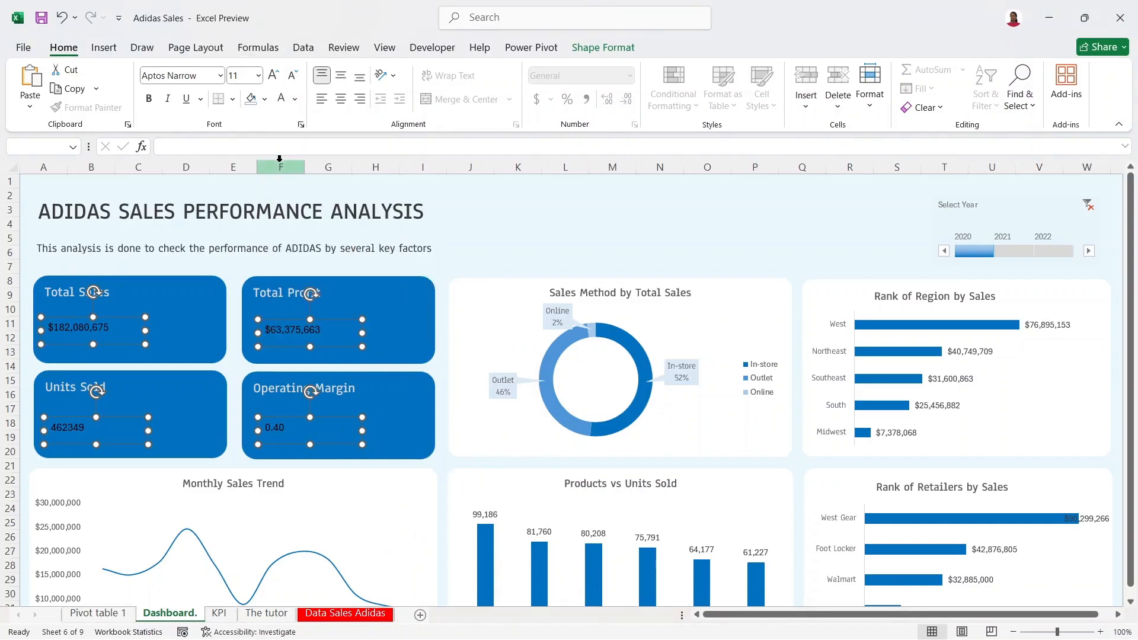
left_click(273, 75)
left_click(274, 75)
left_click(273, 75)
left_click(273, 75)
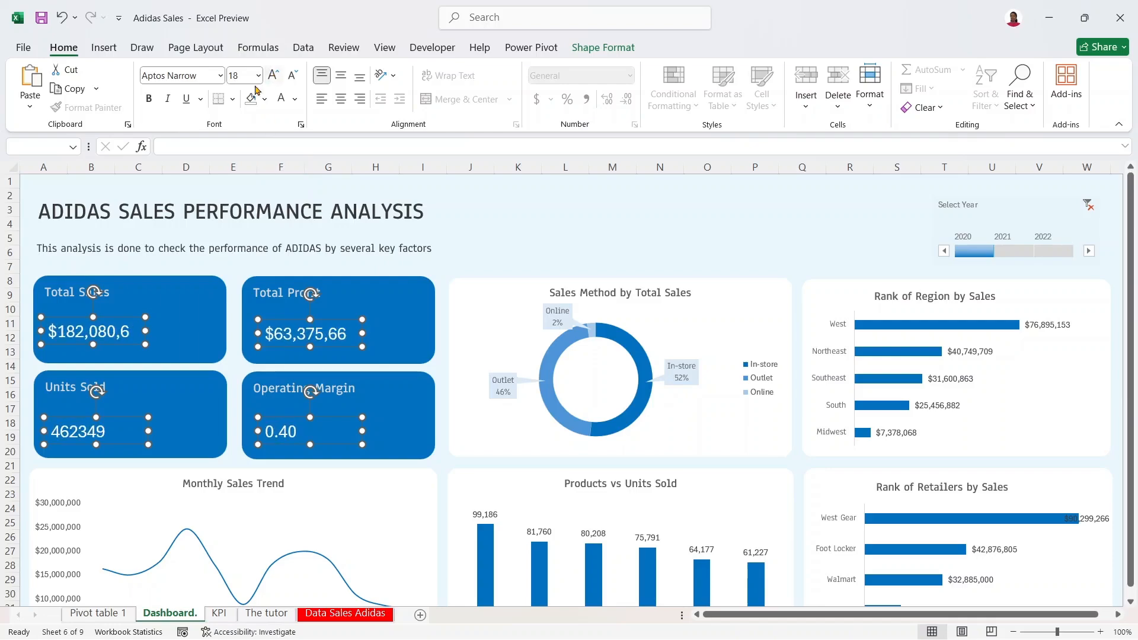
left_click(220, 75)
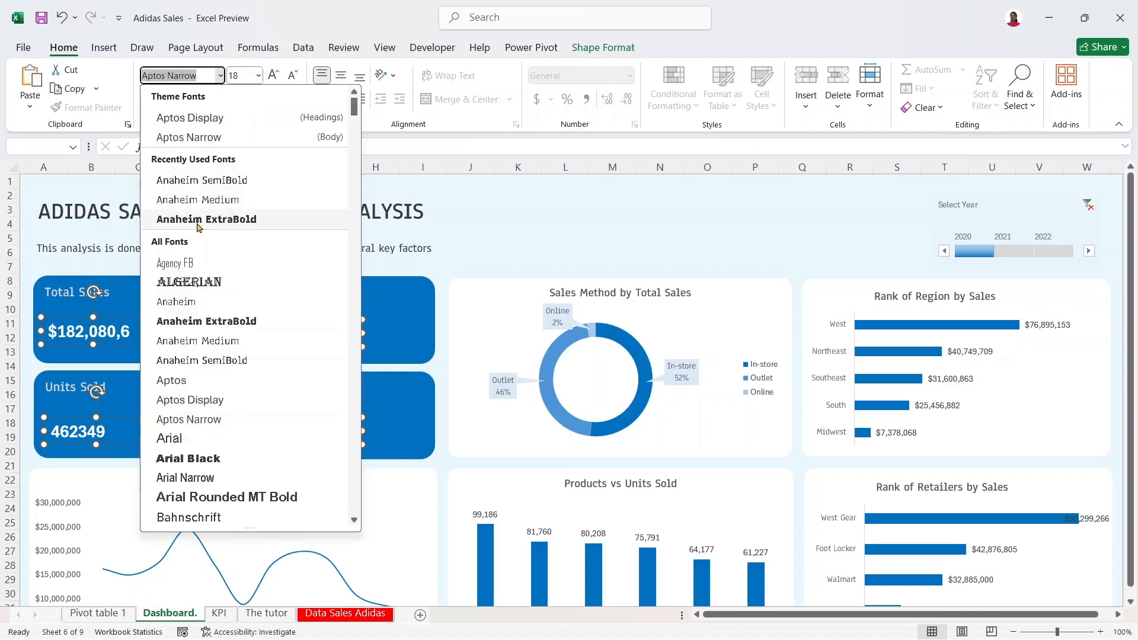
left_click(213, 360)
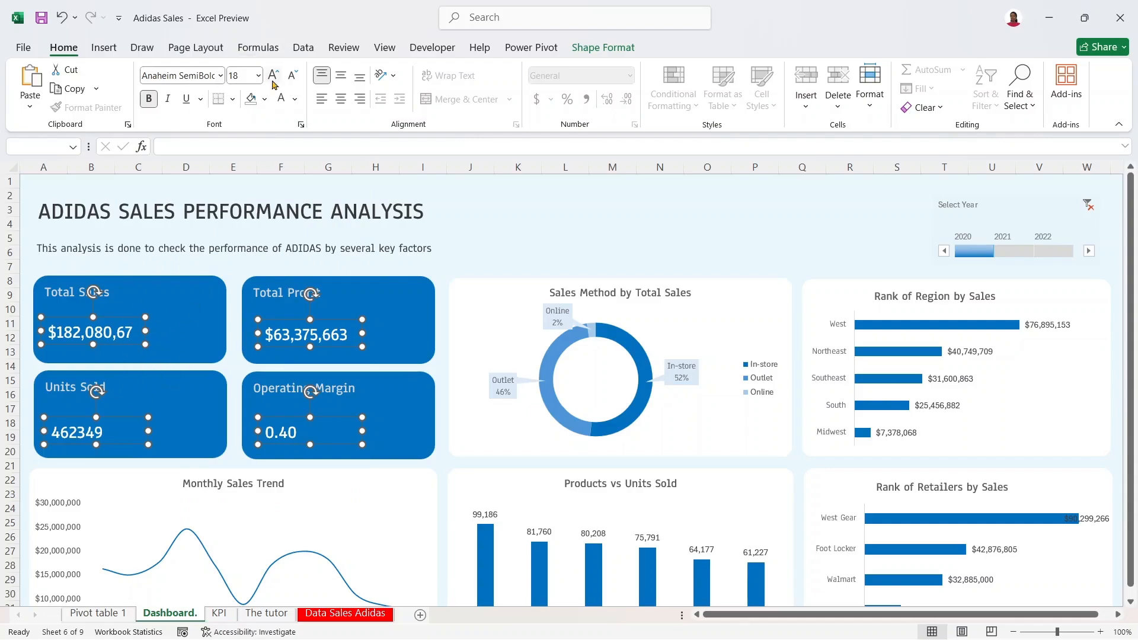
Step: Switch the values' font colour to Automatic black and nudge the boxes up and left
left_click(294, 99)
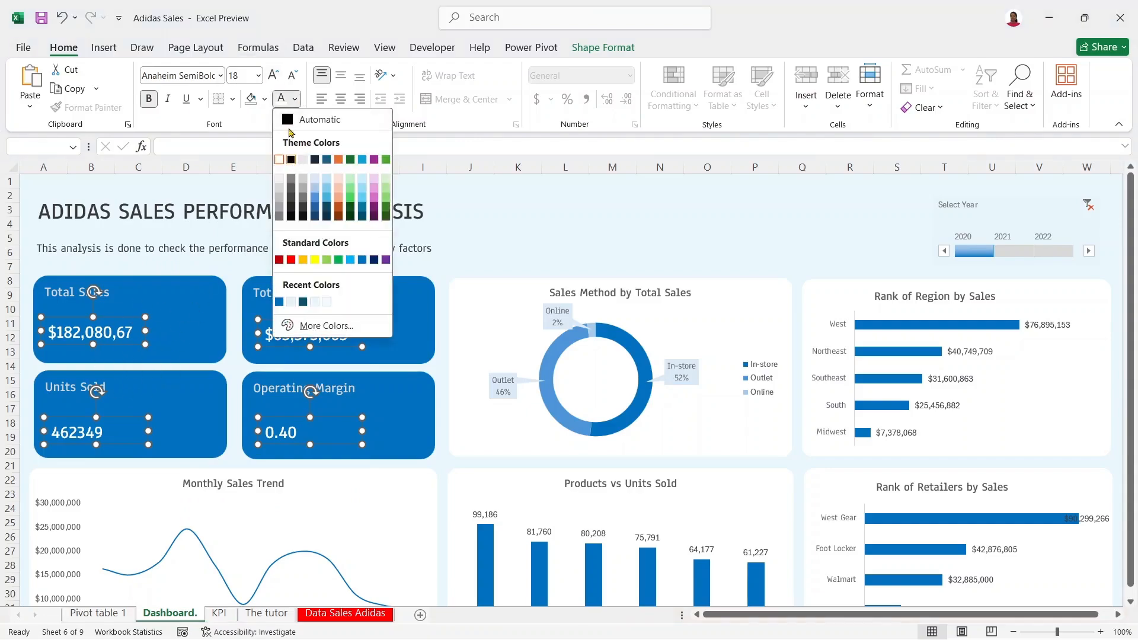
left_click(288, 121)
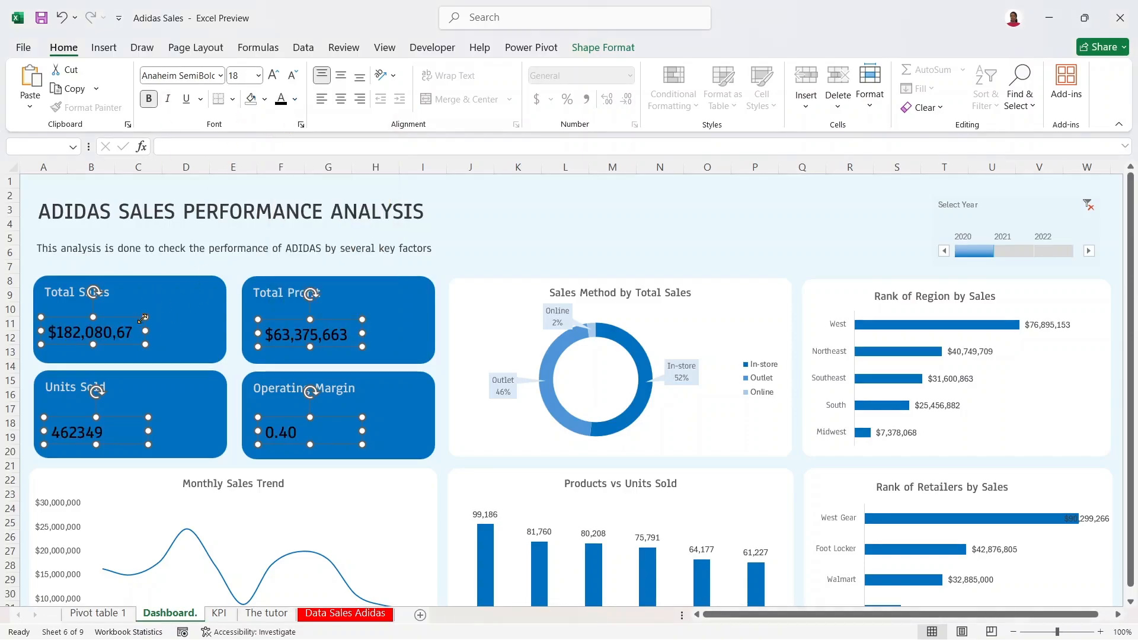
left_click_drag(122, 315, 114, 314)
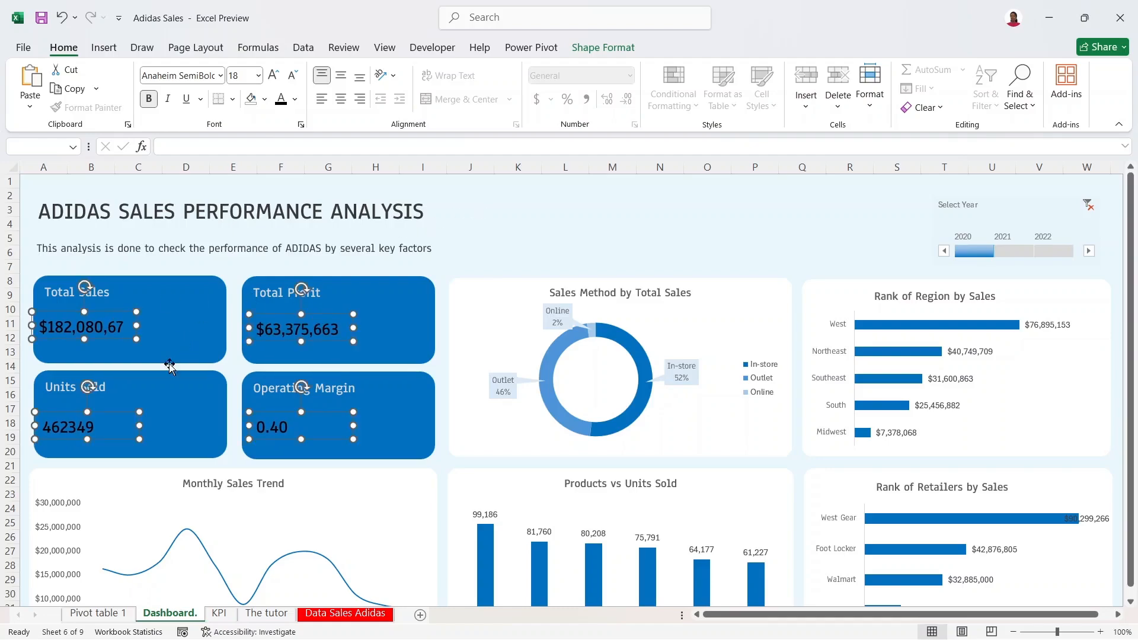
Step: Widen the Total Profit value box to fit its figure and narrow the Total Sales box
left_click(477, 216)
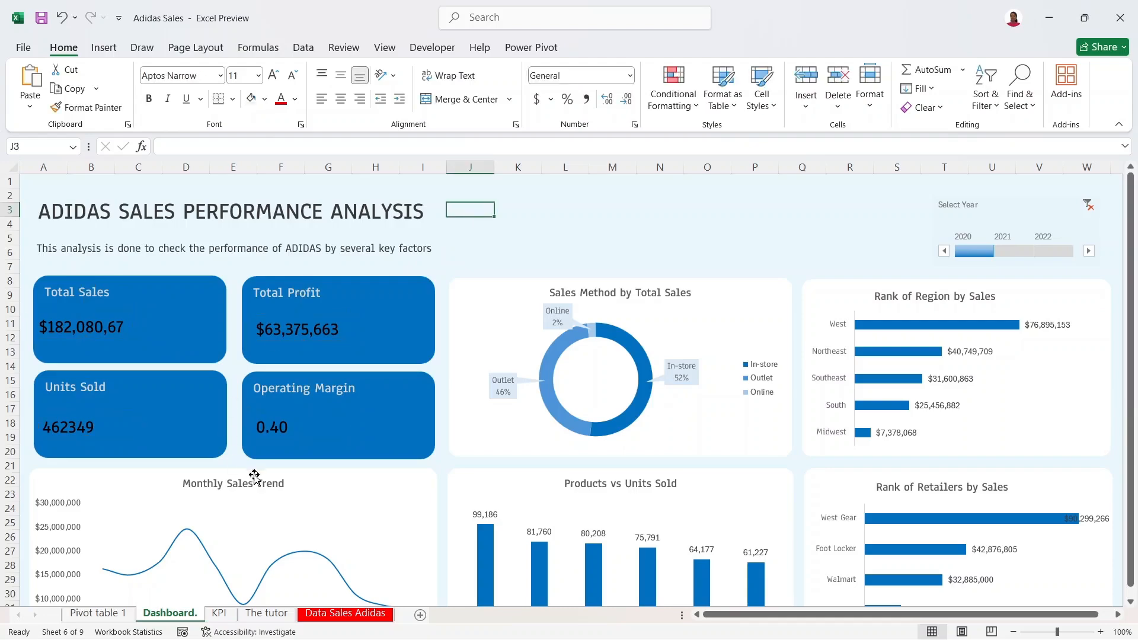
left_click(332, 323)
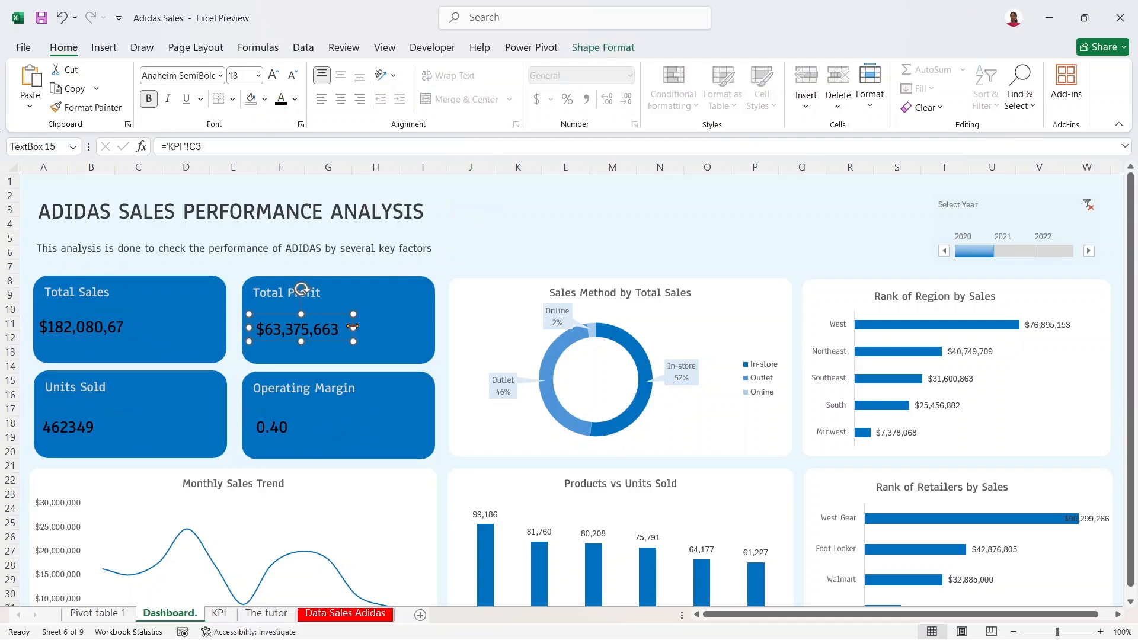
double_click(339, 326)
left_click_drag(340, 326, 347, 328)
left_click(93, 339)
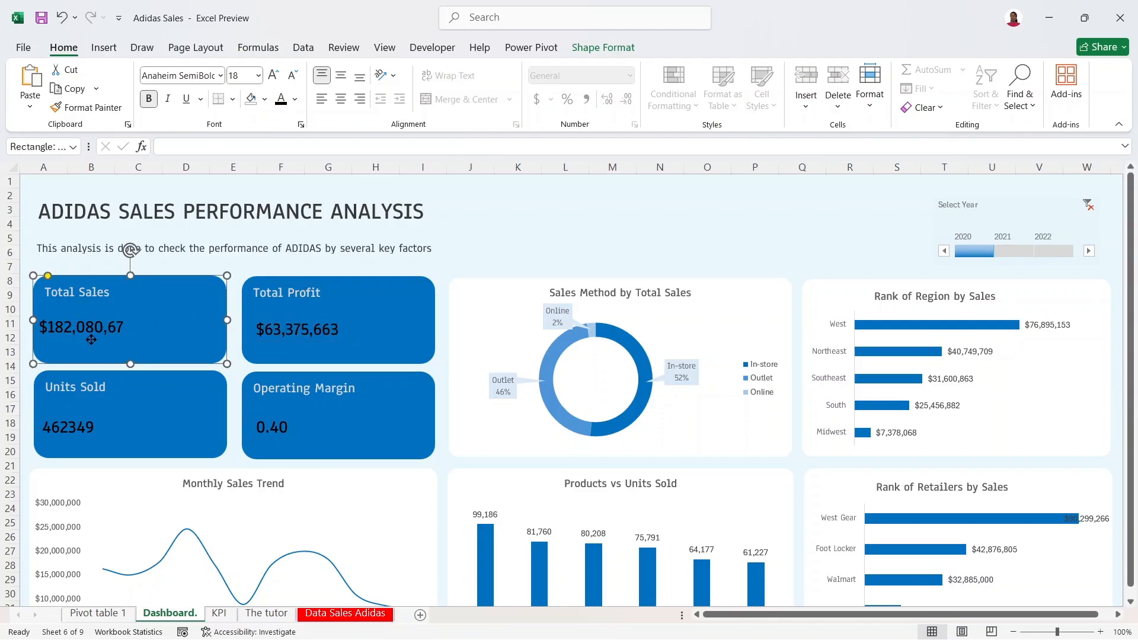
left_click(102, 329)
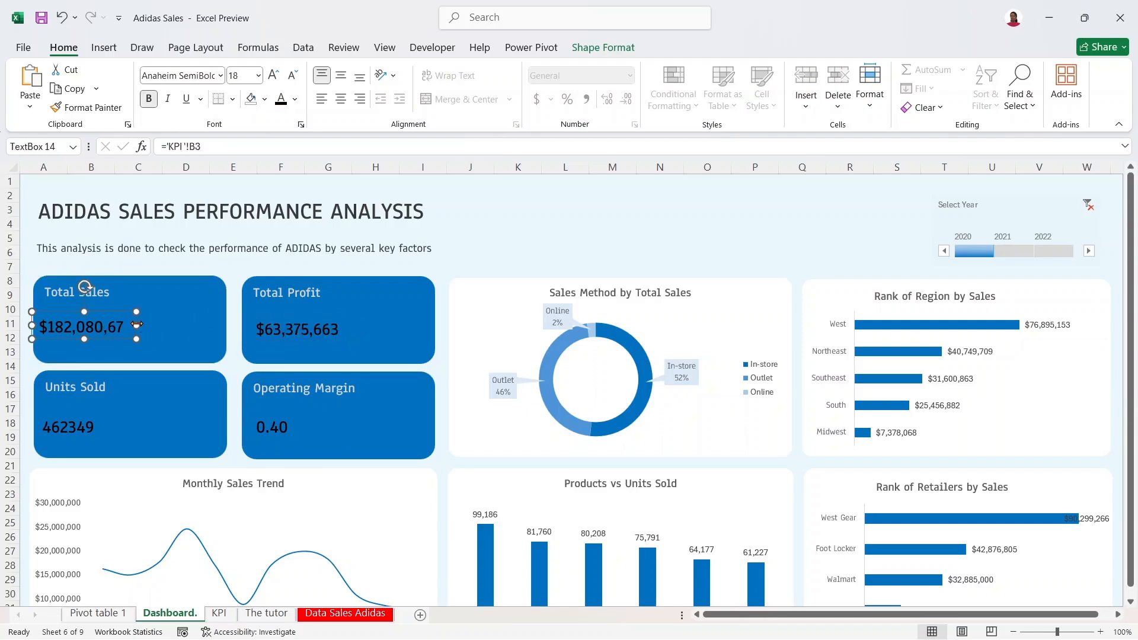
left_click_drag(136, 325, 137, 326)
Step: Reduce the four KPI values' font size to 16
left_click(312, 318)
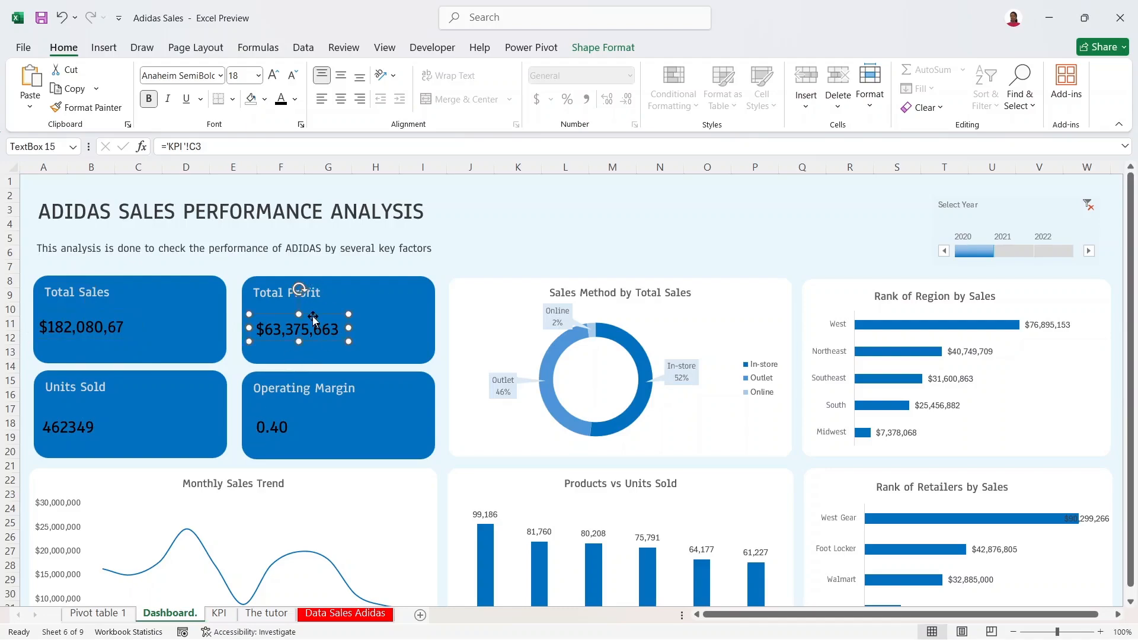
left_click(106, 332, "ctrl")
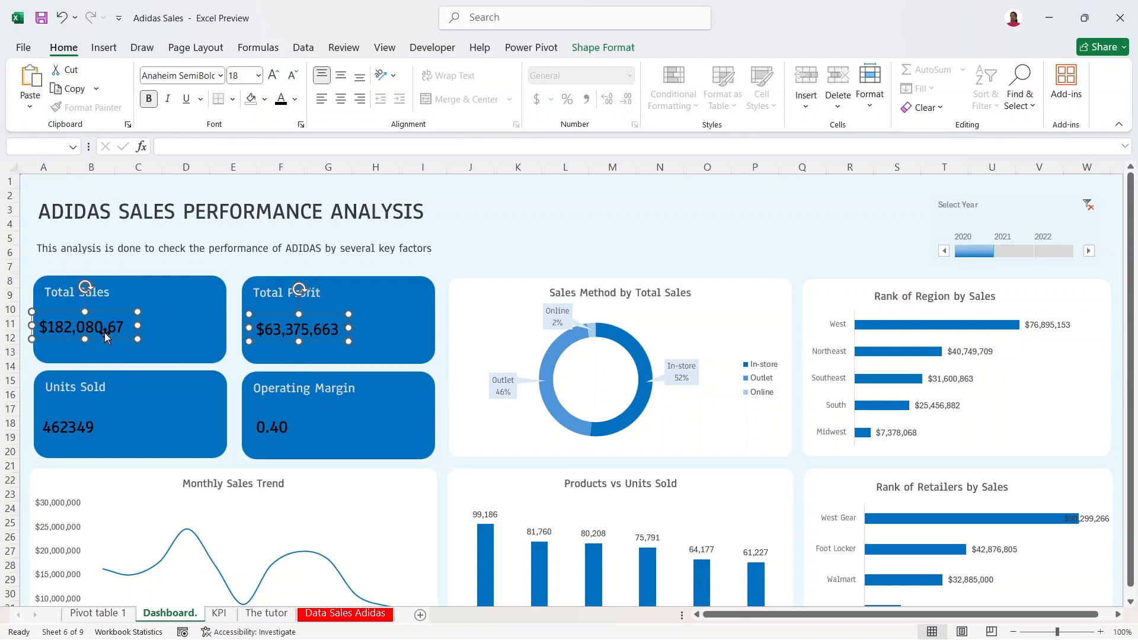
left_click(88, 422, "ctrl")
left_click(272, 418, "ctrl")
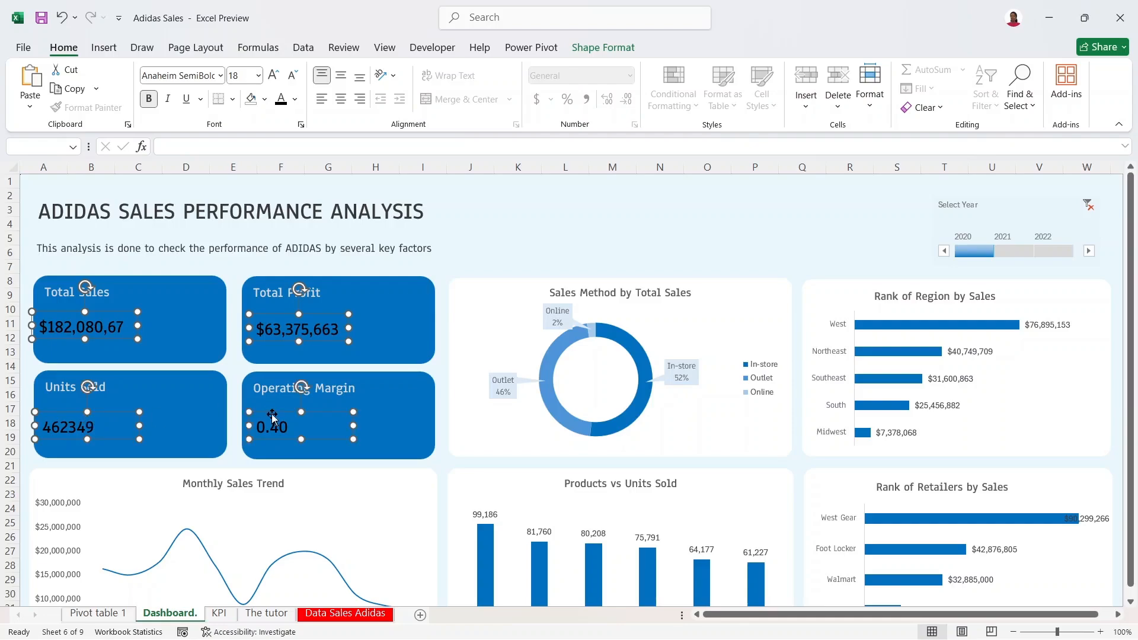
left_click(293, 75)
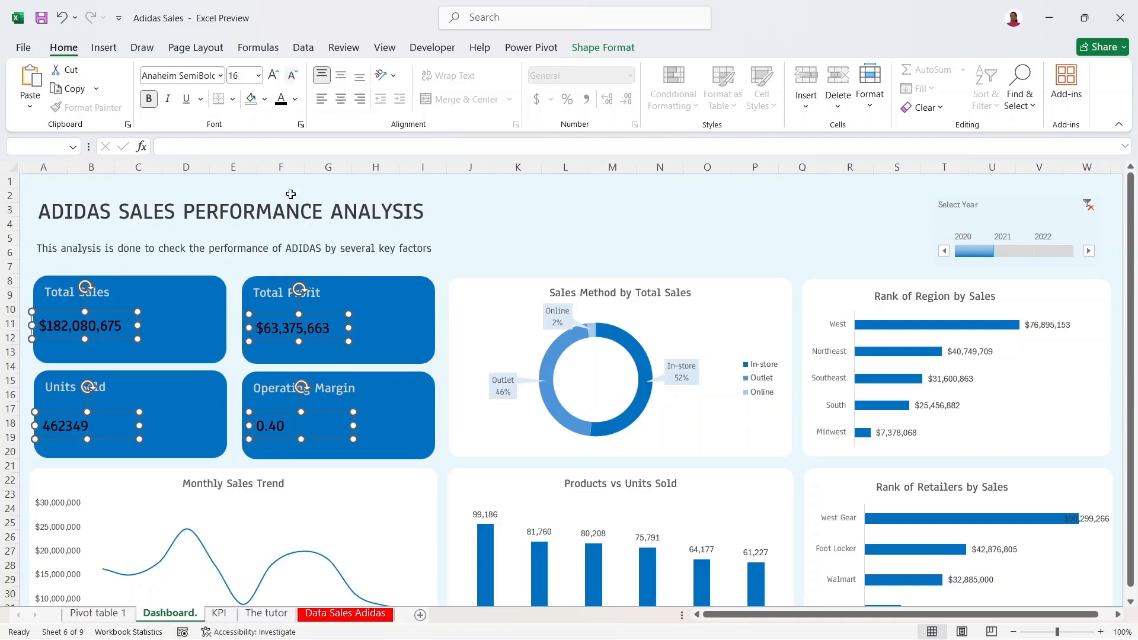
Step: Reduce the four KPI card titles' font size to 12
left_click(267, 291)
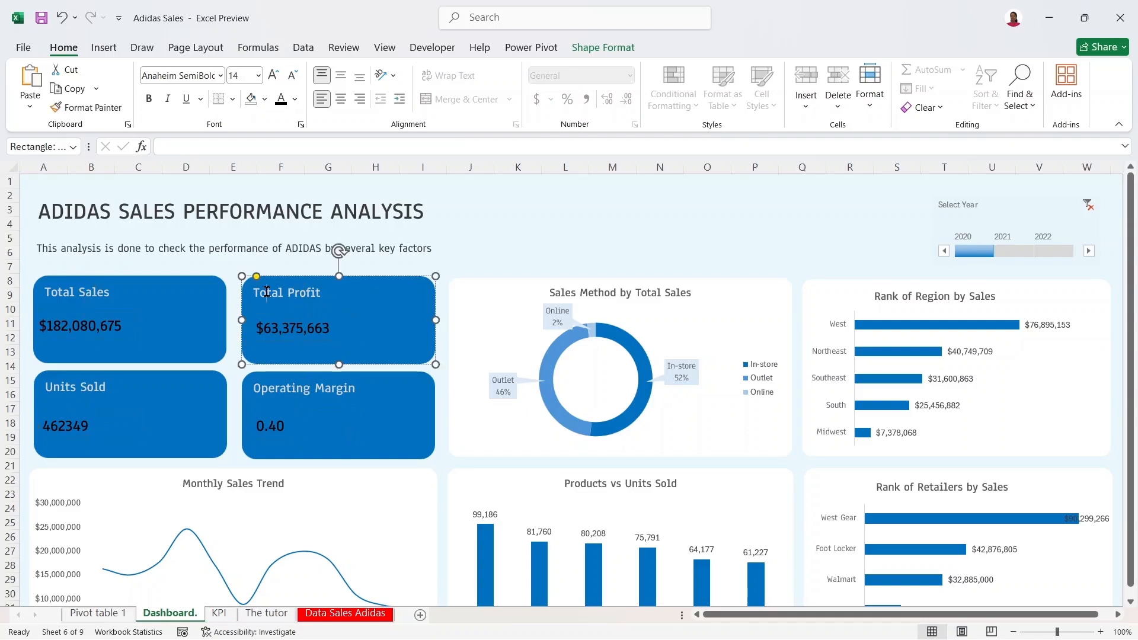
left_click(208, 292, "ctrl")
left_click(197, 417, "ctrl")
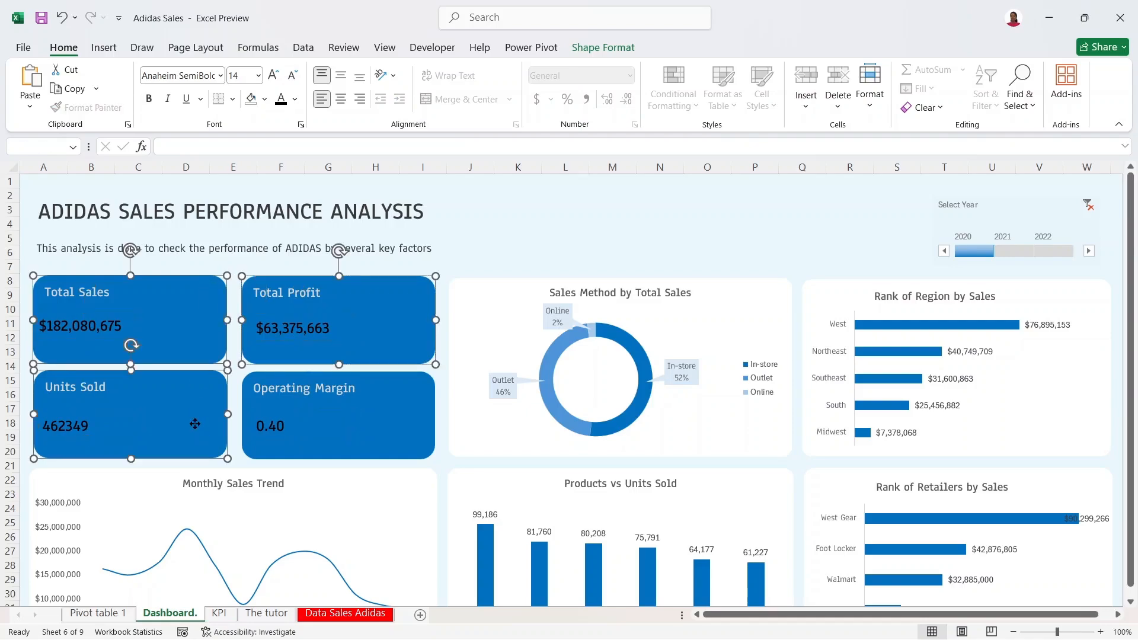
left_click(284, 396, "ctrl")
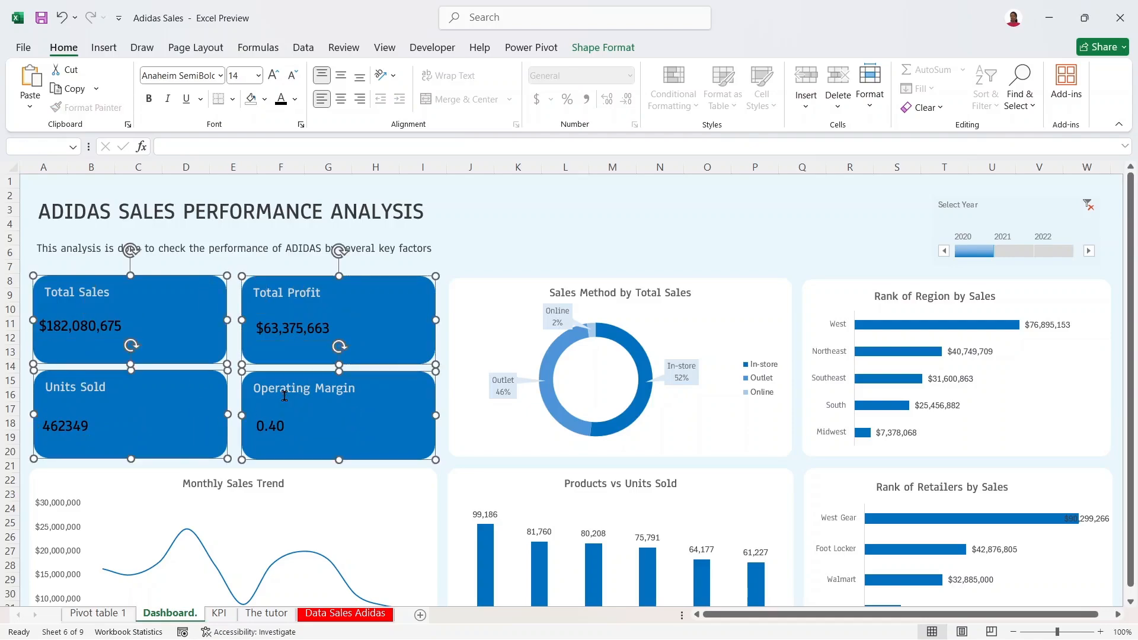
left_click(293, 75)
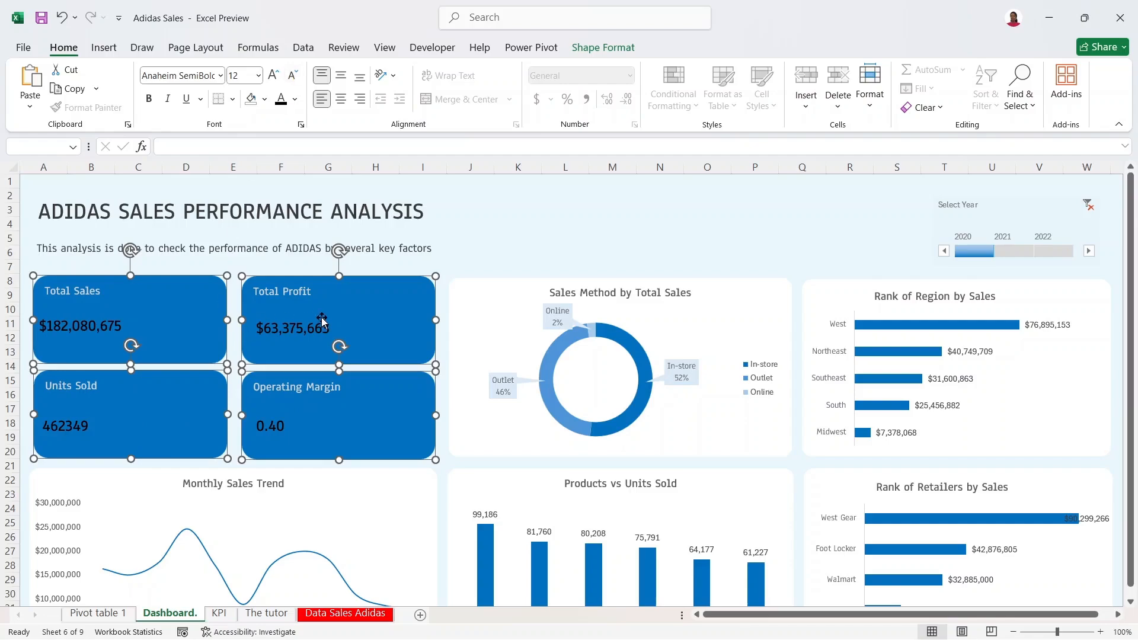
left_click(499, 251)
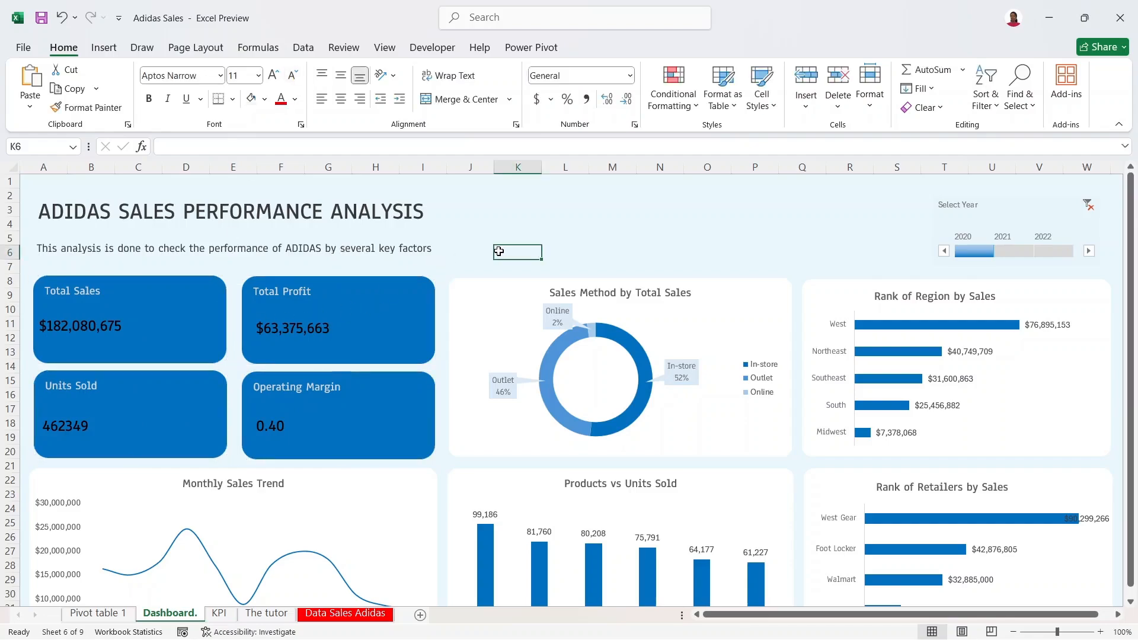
Step: Make the four KPI values' text white
left_click(306, 333)
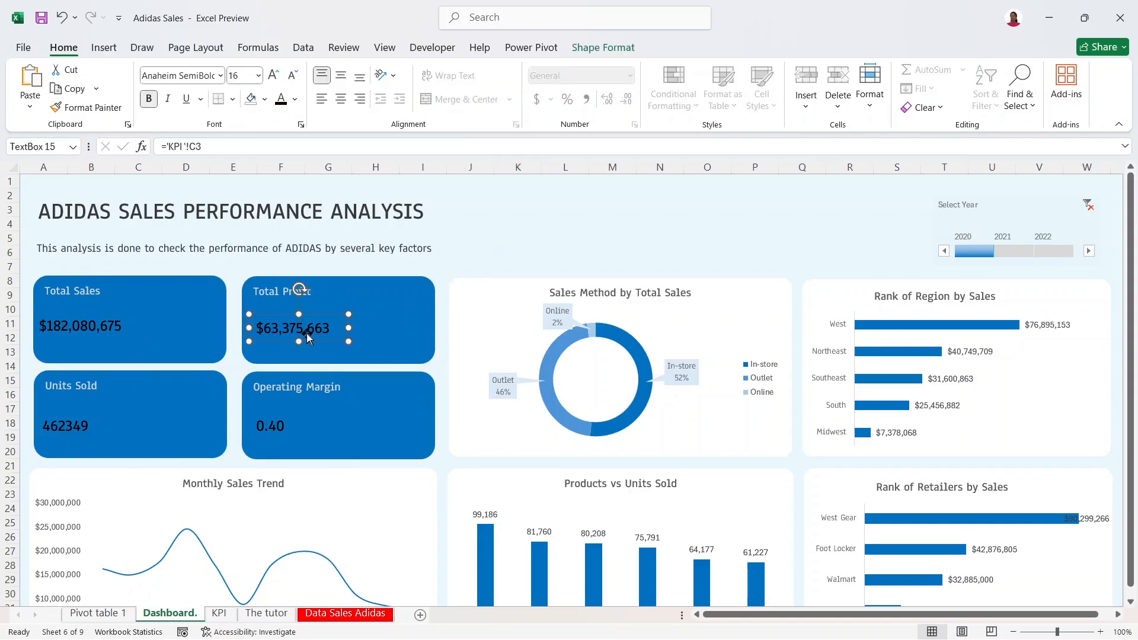
left_click(272, 426, "ctrl")
left_click(84, 430, "ctrl")
left_click(101, 315, "ctrl")
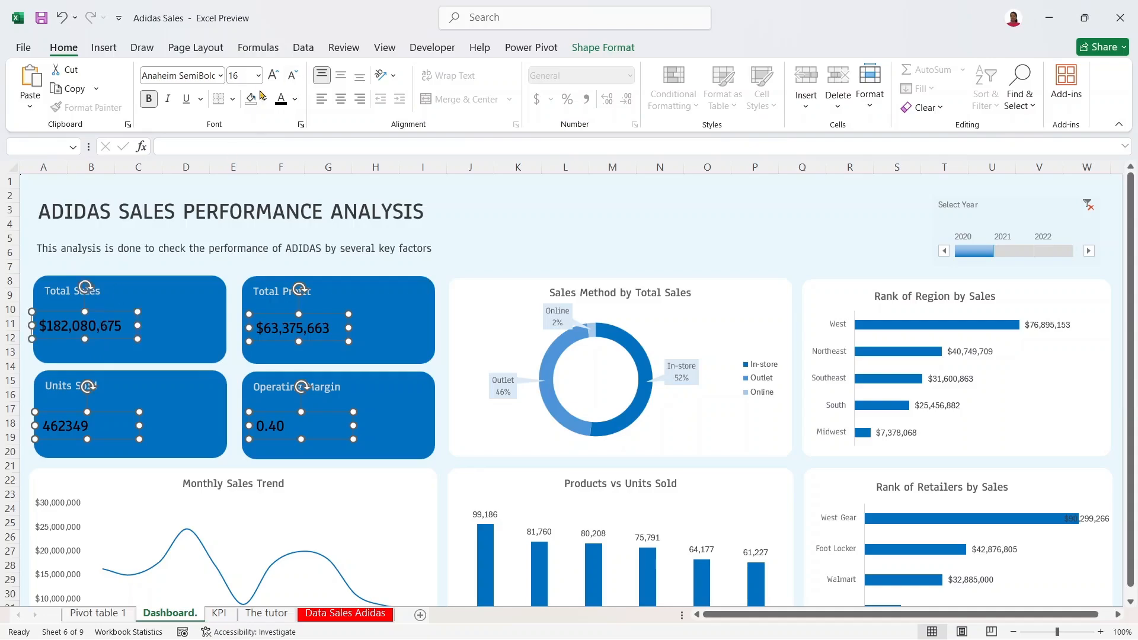
left_click(264, 99)
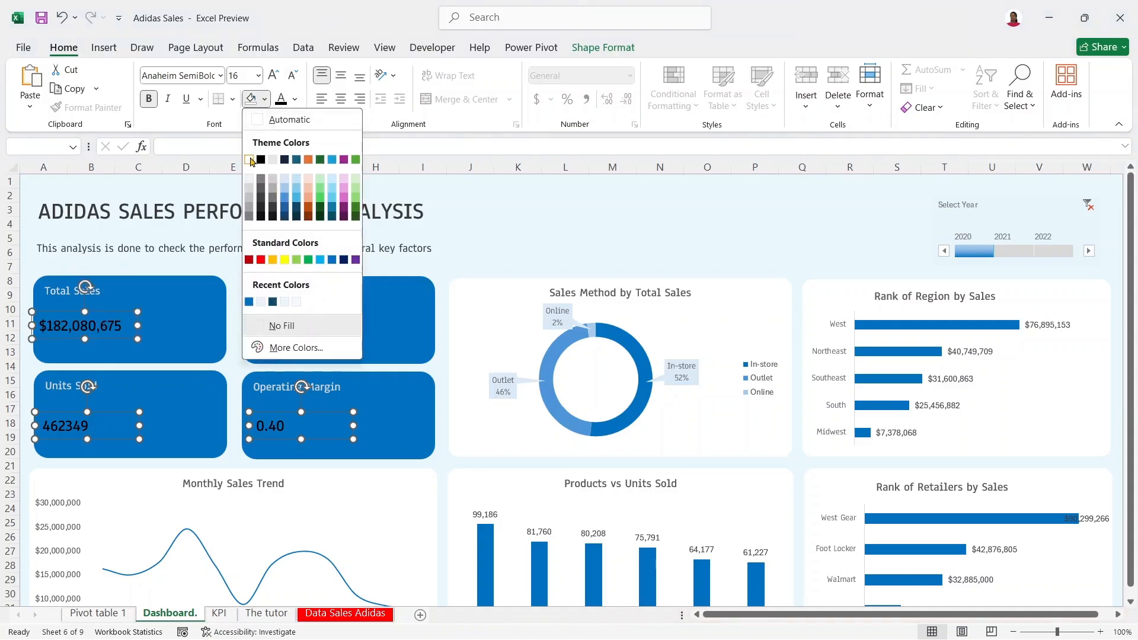
left_click(292, 98)
left_click(294, 99)
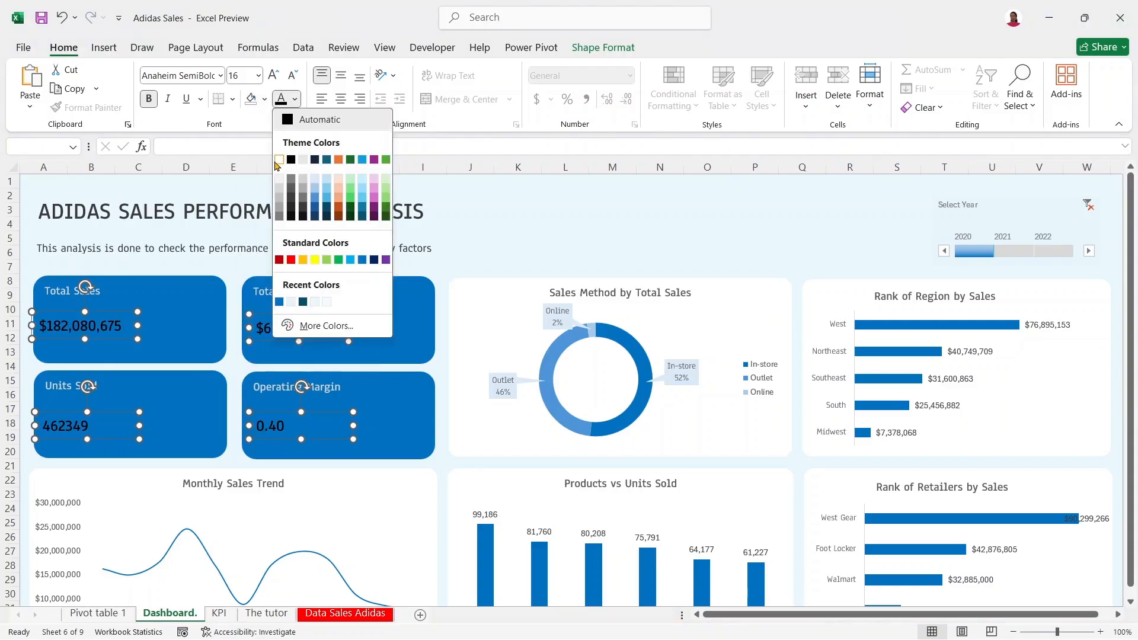
left_click(278, 160)
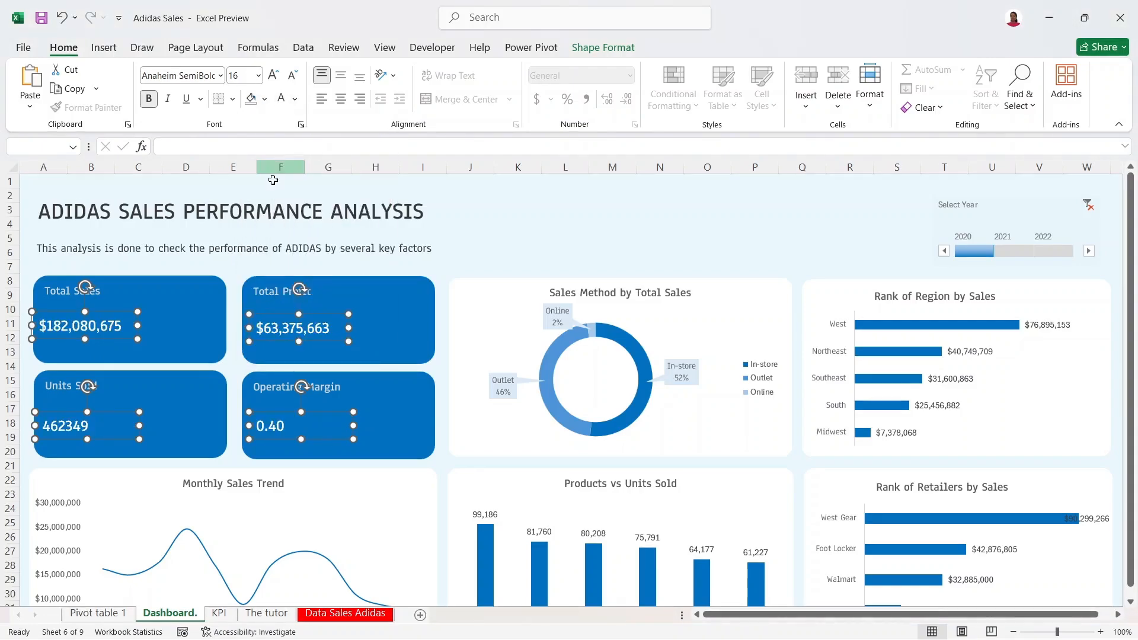
left_click(572, 215)
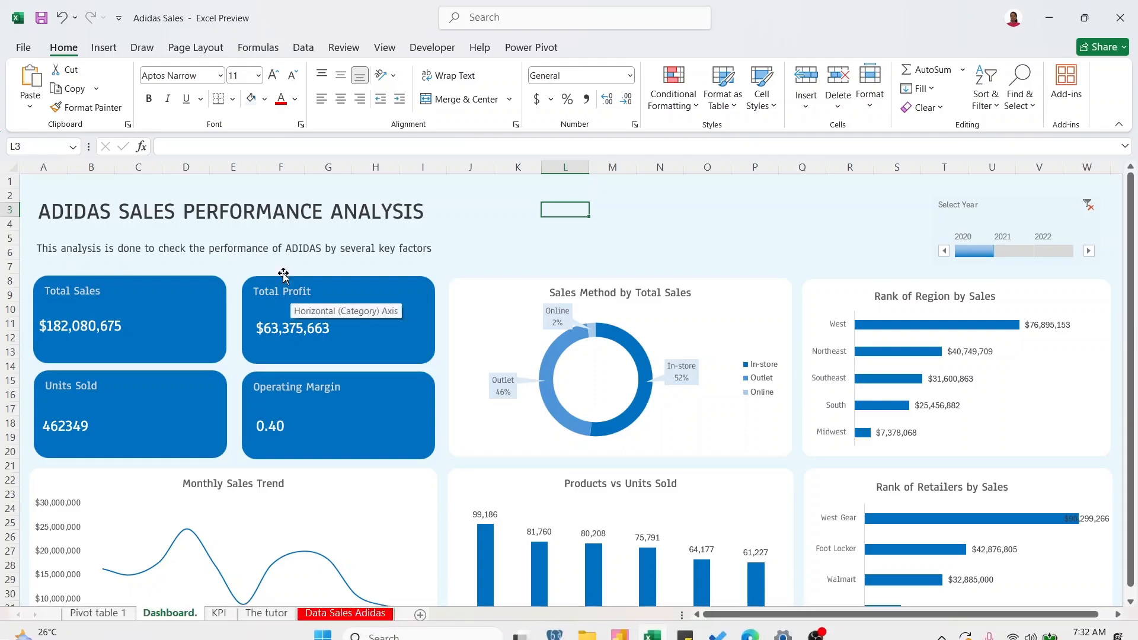
Step: Check the Total Sales and Total Profit cards, then open the KPI sheet
left_click(114, 324)
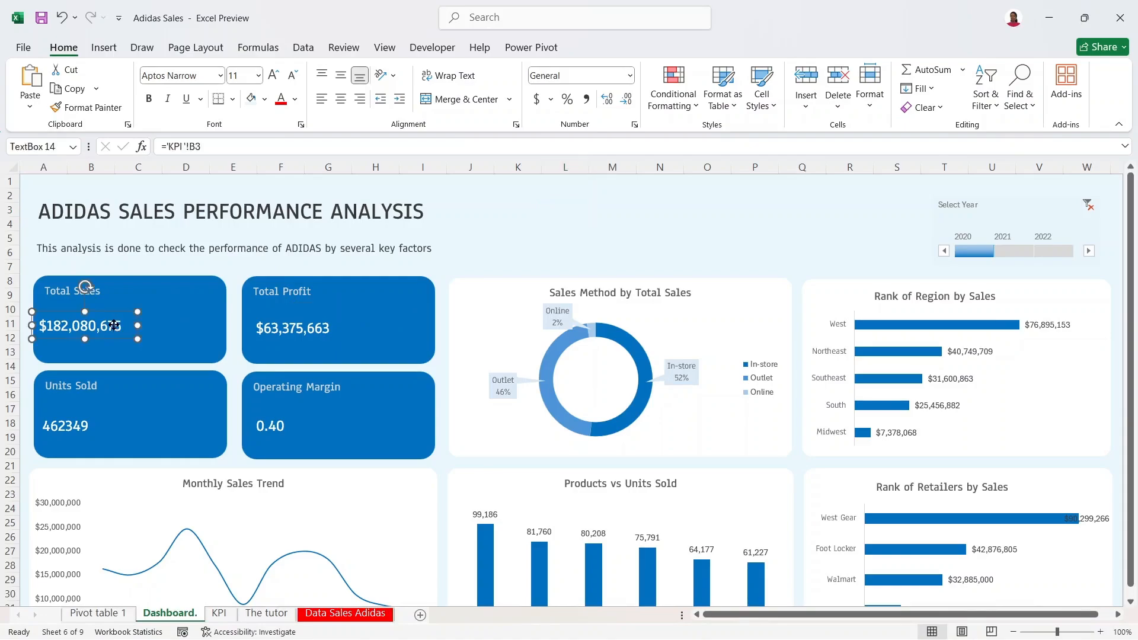
left_click(383, 320)
left_click(544, 230)
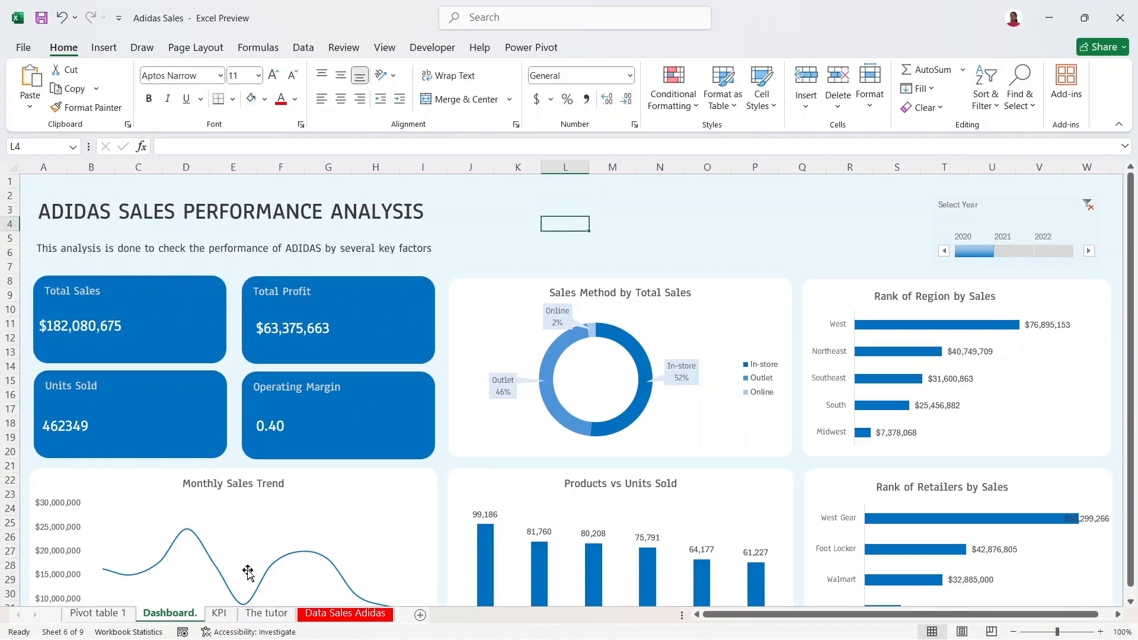
left_click(220, 615)
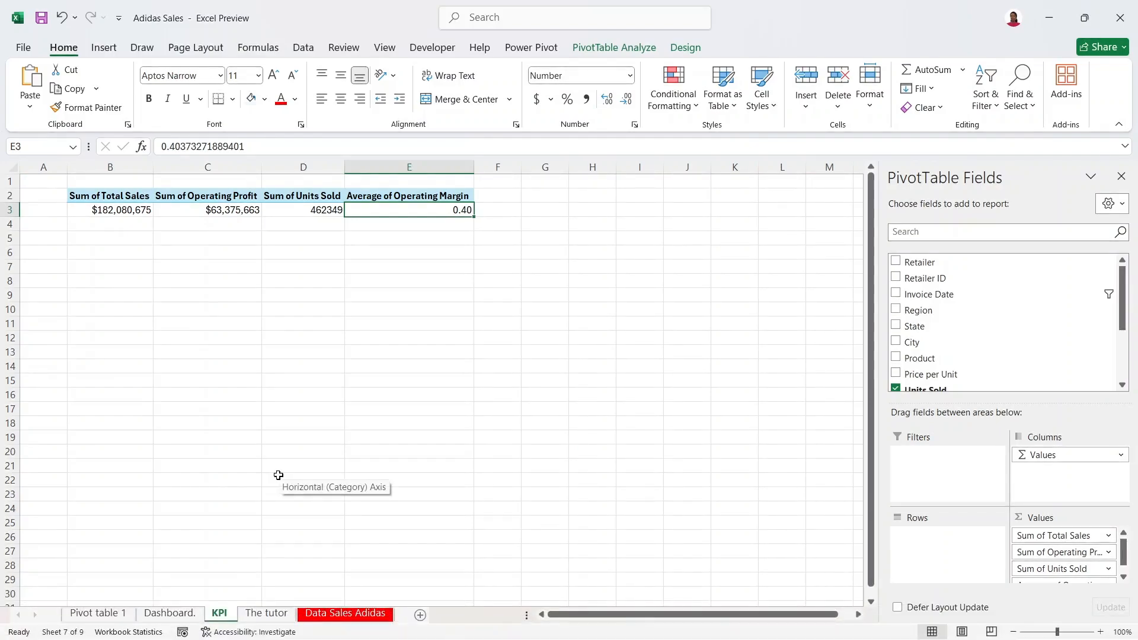
Step: Format the average operating margin in E3 as a percentage with no decimals (40%)
key("Page_Down")
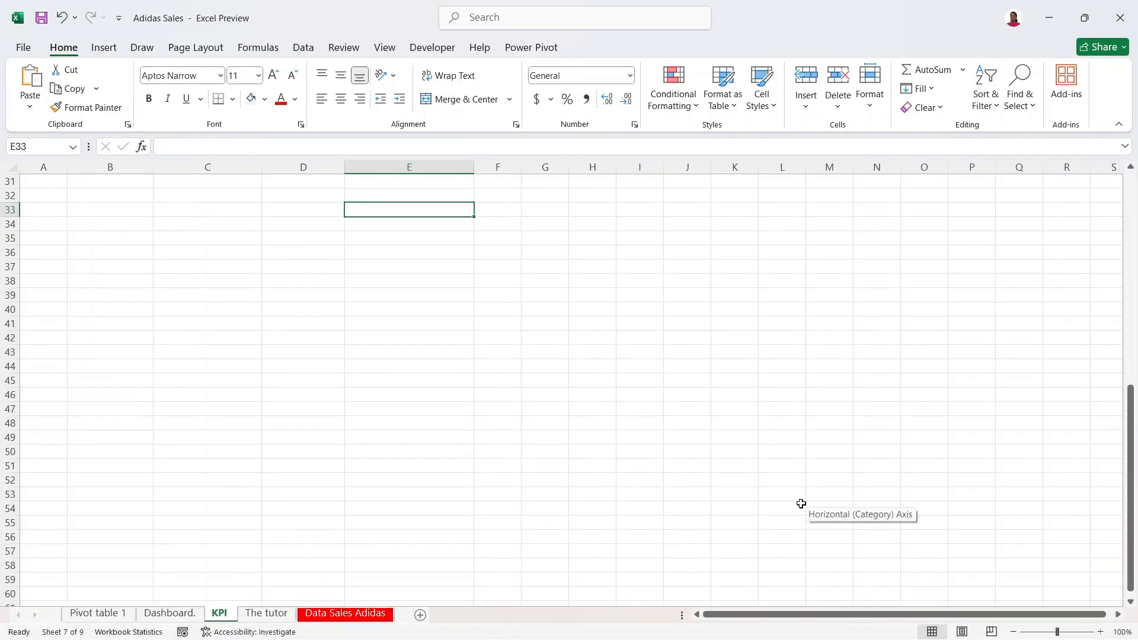
left_click_drag(1133, 473, 1131, 178)
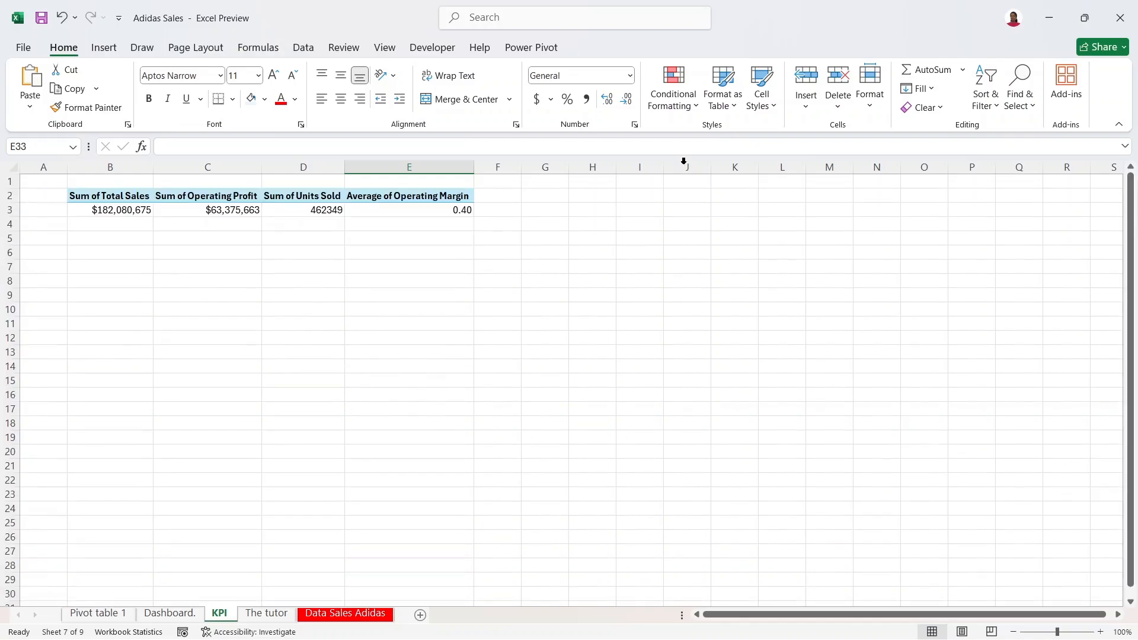
left_click(418, 207)
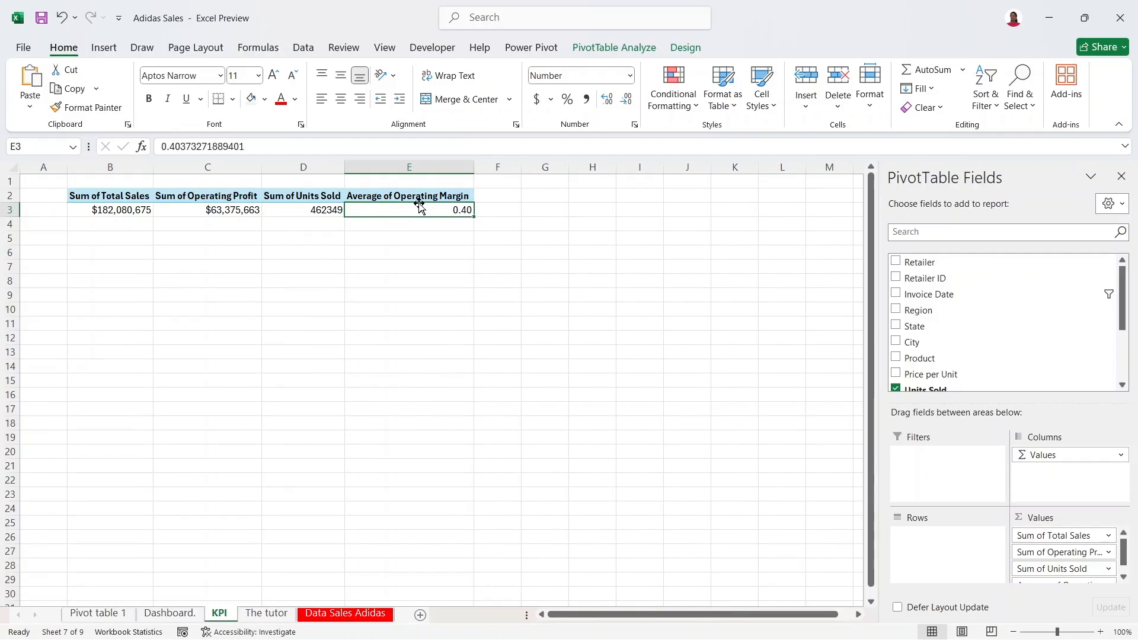
right_click(421, 210)
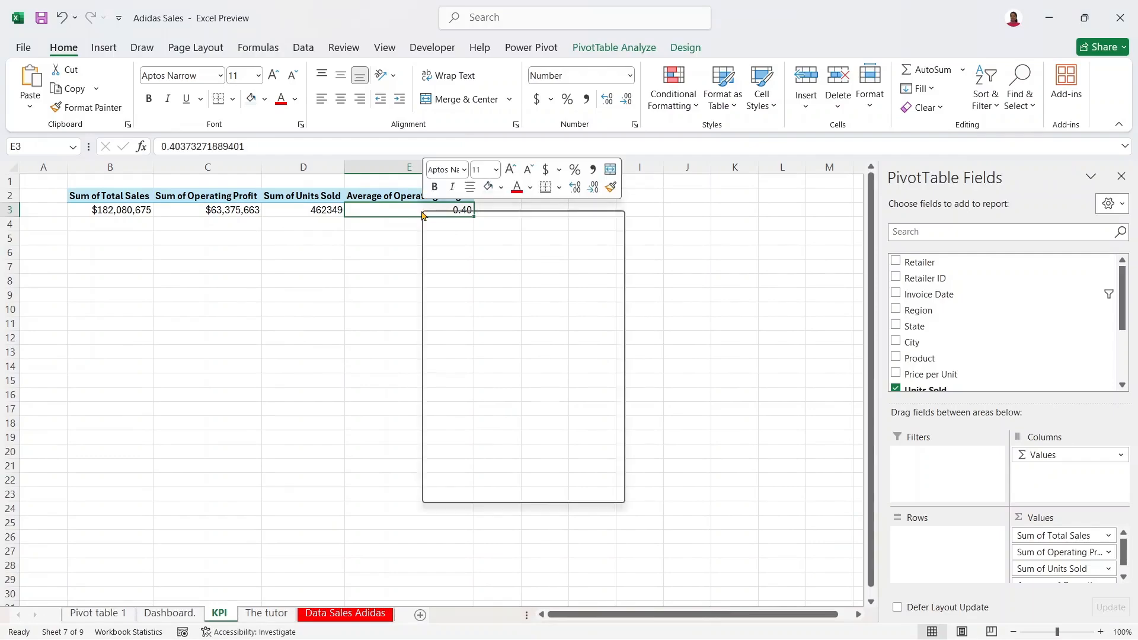
left_click(497, 290)
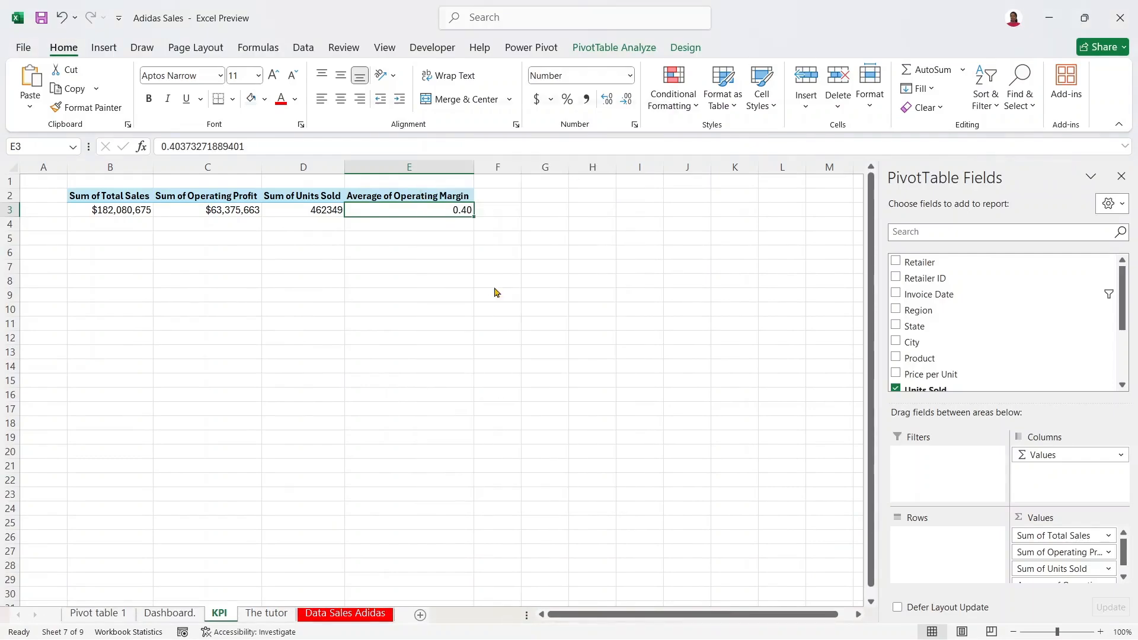
left_click(333, 223)
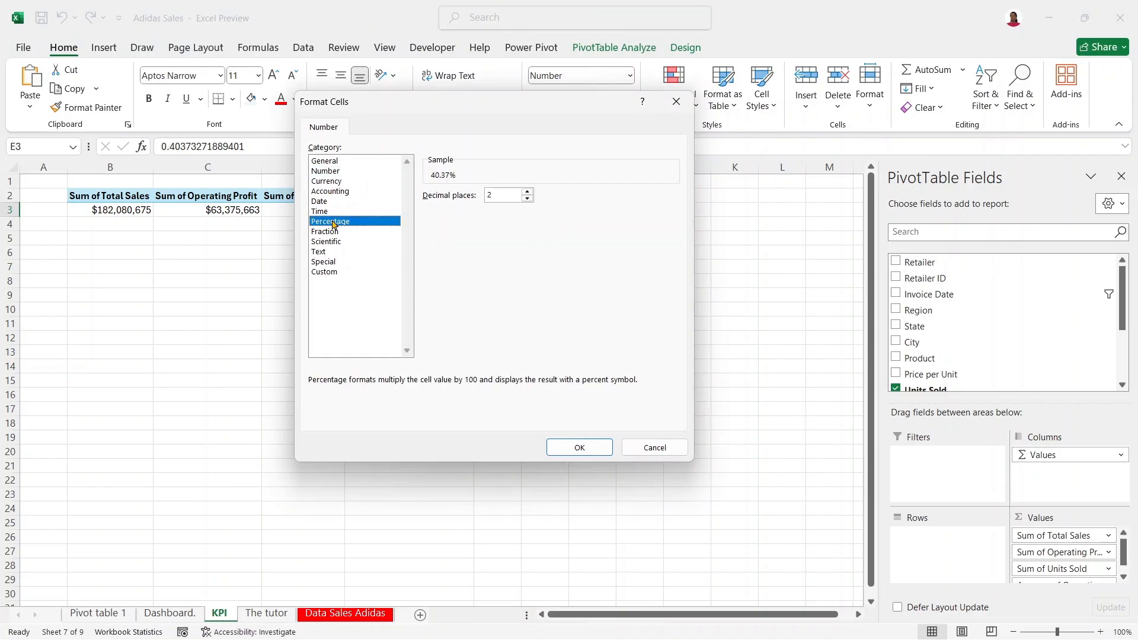
left_click(526, 199)
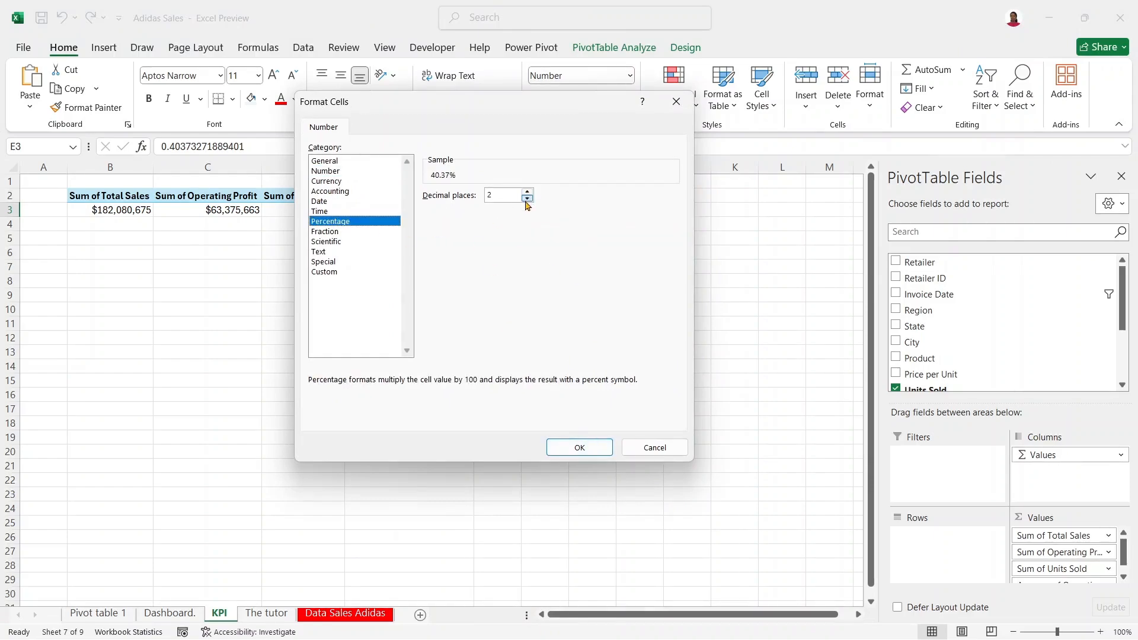
left_click(527, 199)
left_click(583, 448)
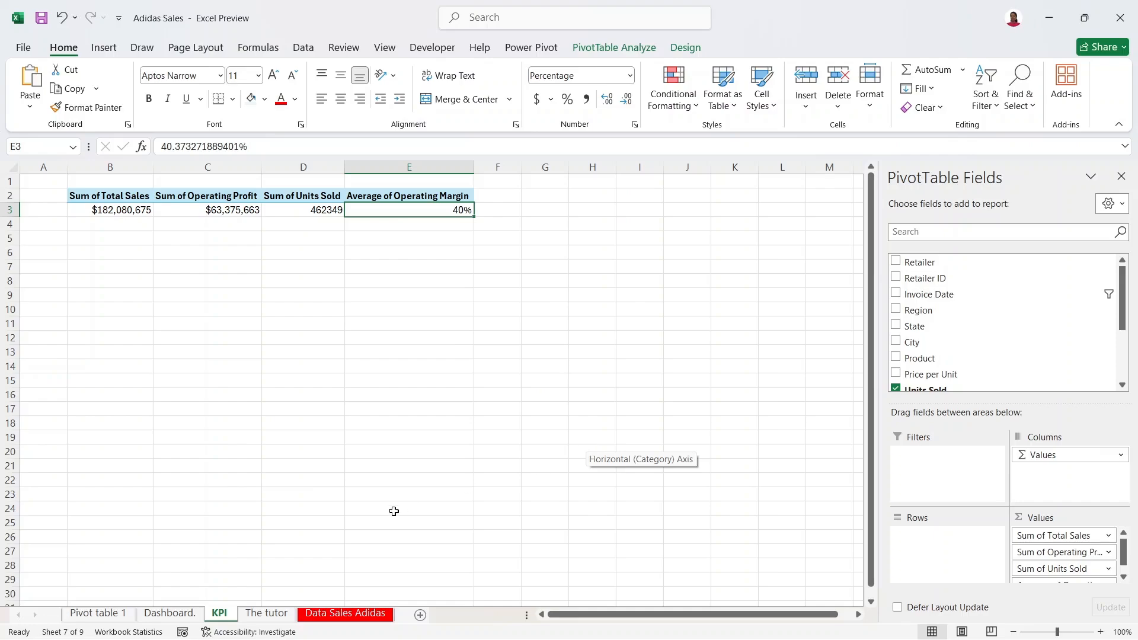
Step: Raise E3's margin to two decimal places (40.37%) and confirm it on the Dashboard sheet
right_click(412, 212)
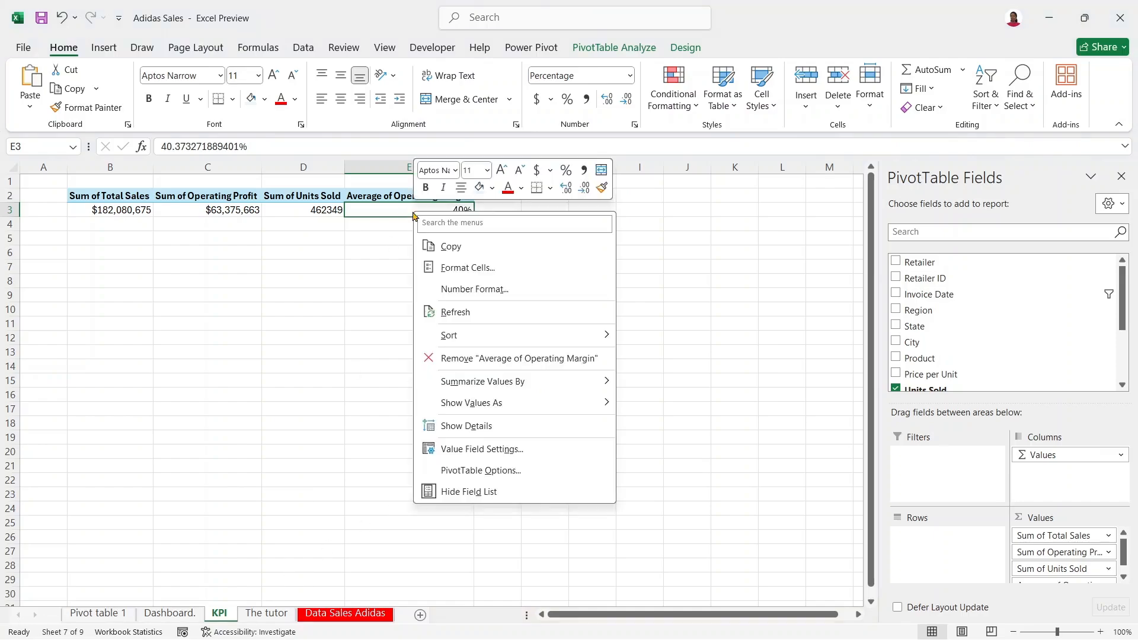
left_click(490, 290)
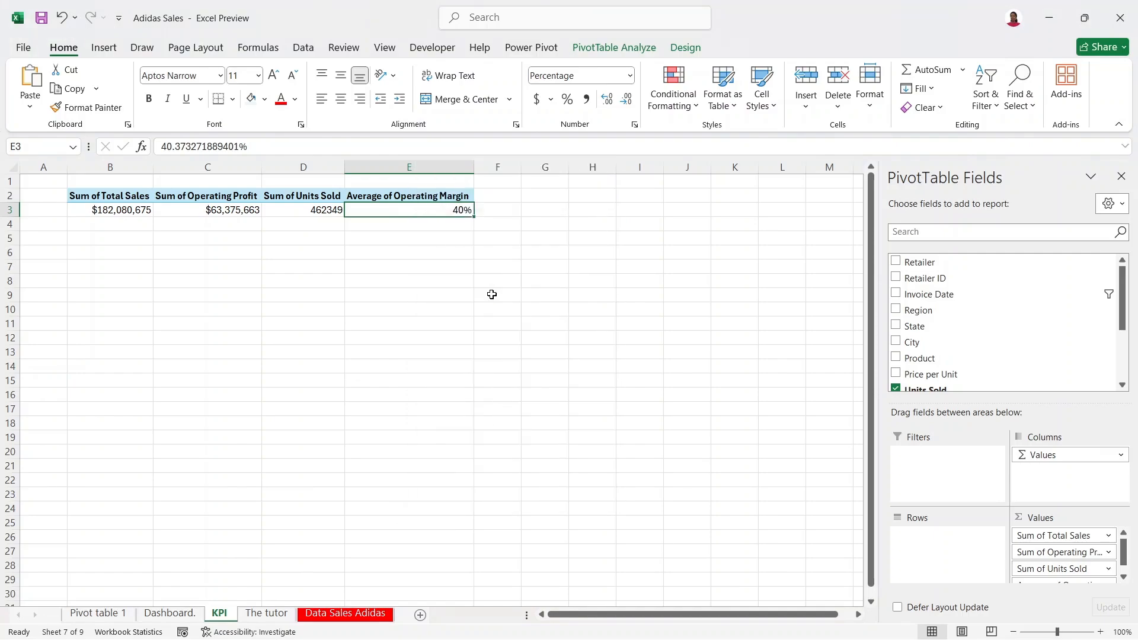
left_click(525, 199)
left_click(526, 199)
left_click(590, 454)
left_click(462, 420)
left_click(176, 616)
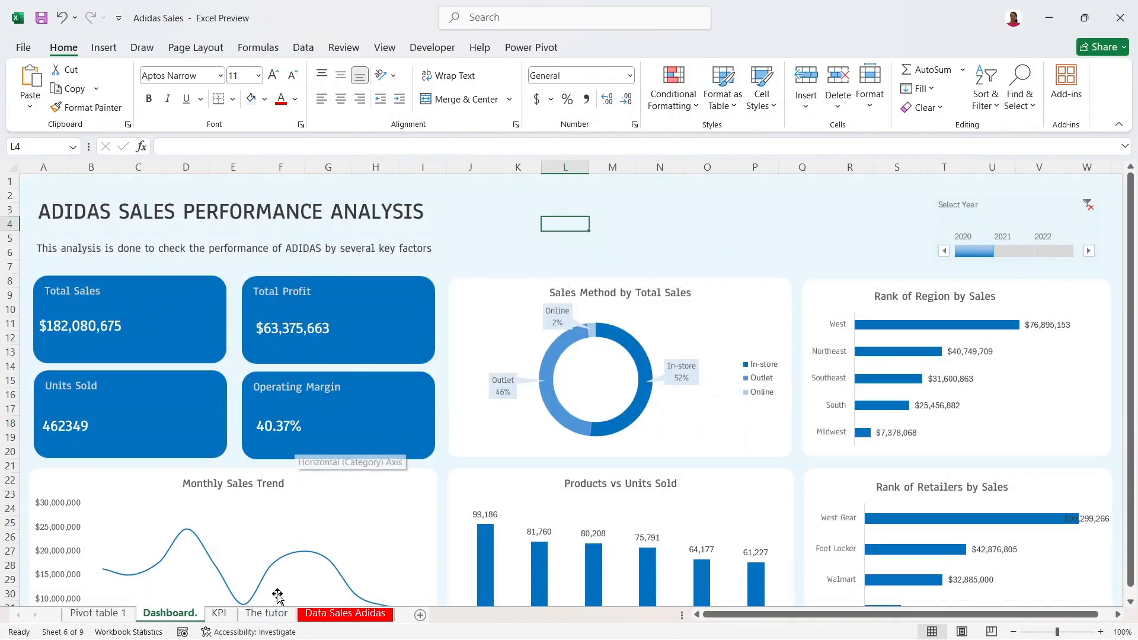
left_click(220, 614)
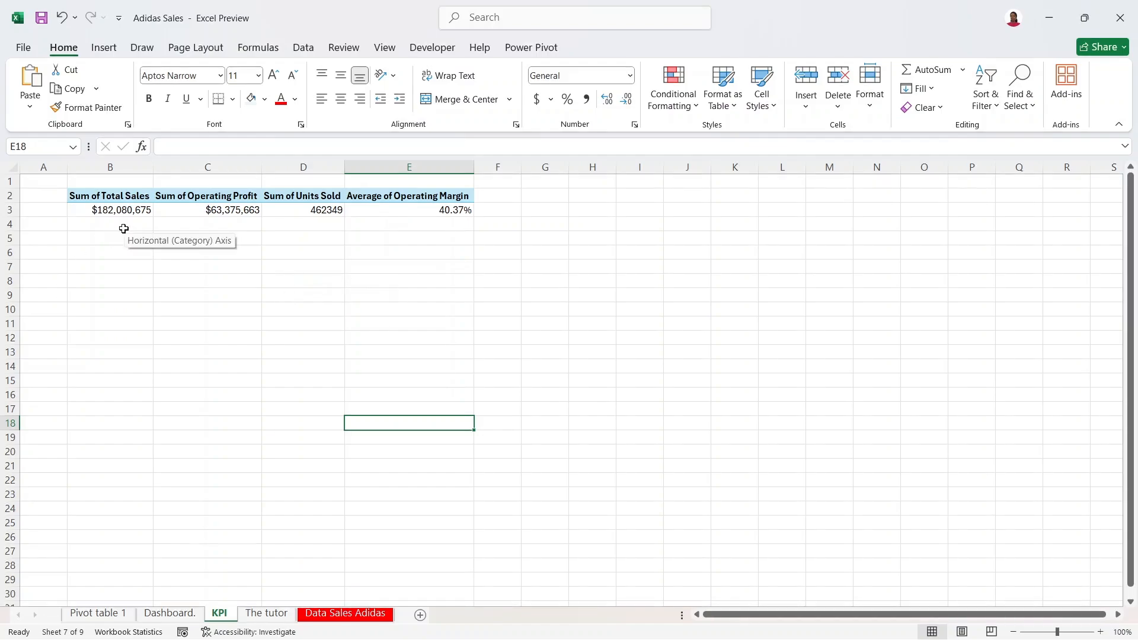
Step: Copy the KPI pivot B2:E3 and paste a duplicate at cell B6
key("Down")
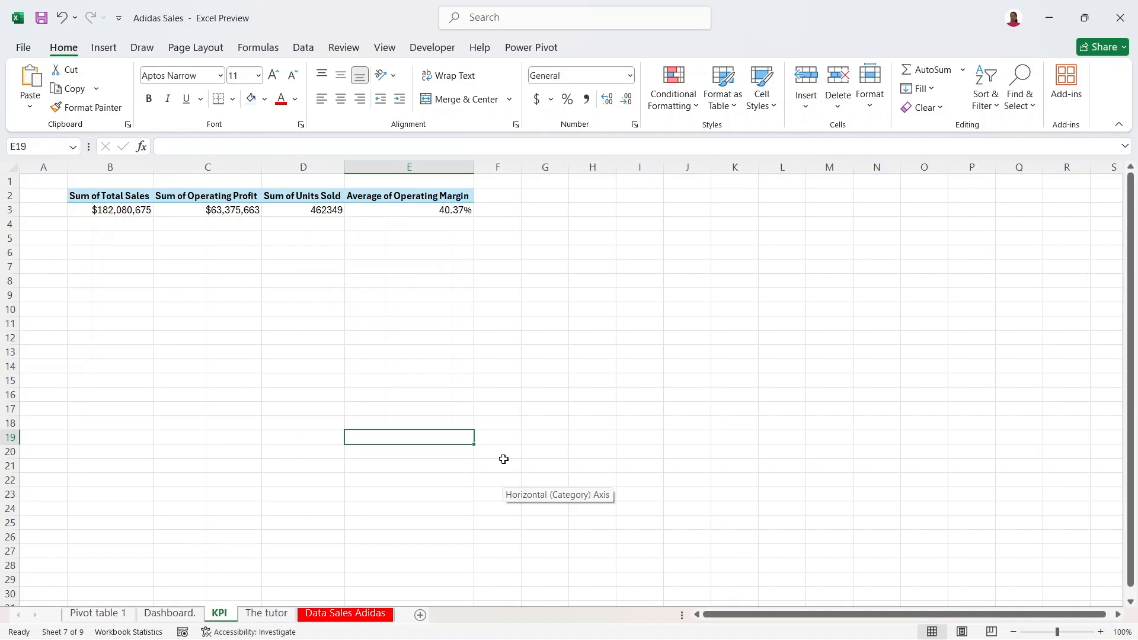
left_click(143, 212)
left_click_drag(117, 198, 430, 208)
key("ctrl+c")
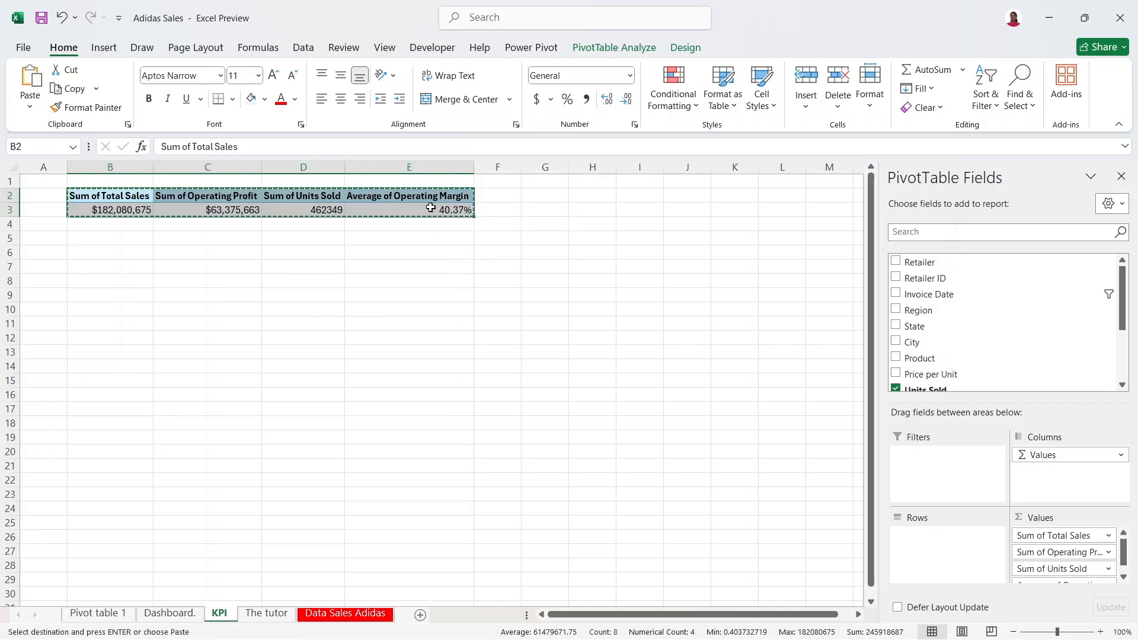
left_click(92, 256)
key("ctrl+v")
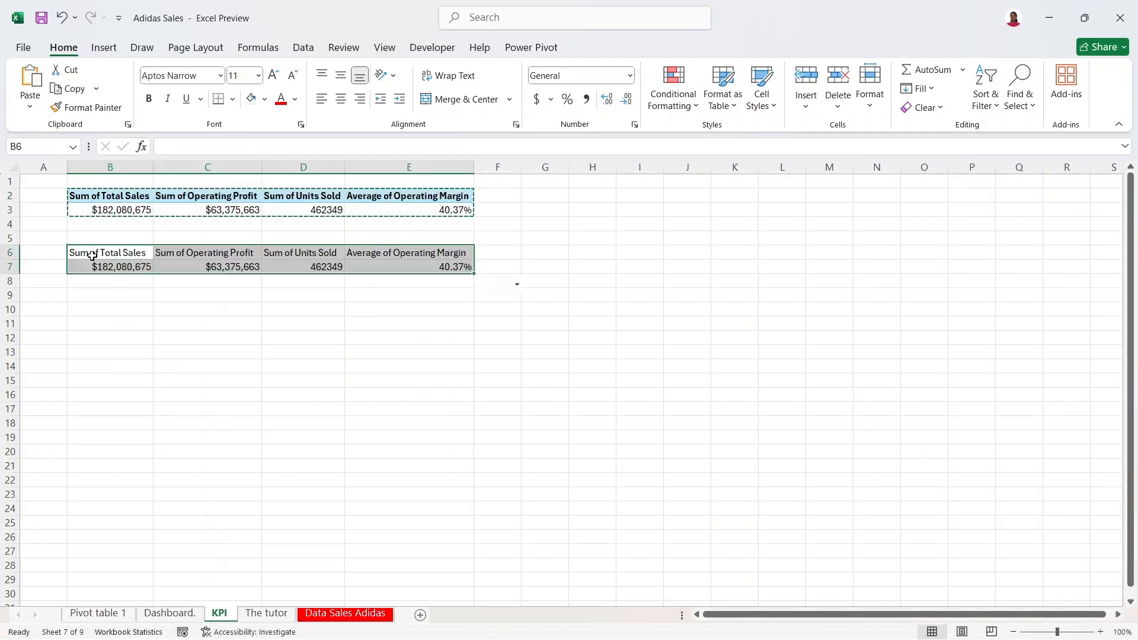
Step: Strip the copy to Sum of Total Sales and break it down by Invoice Date months only
left_click(125, 263)
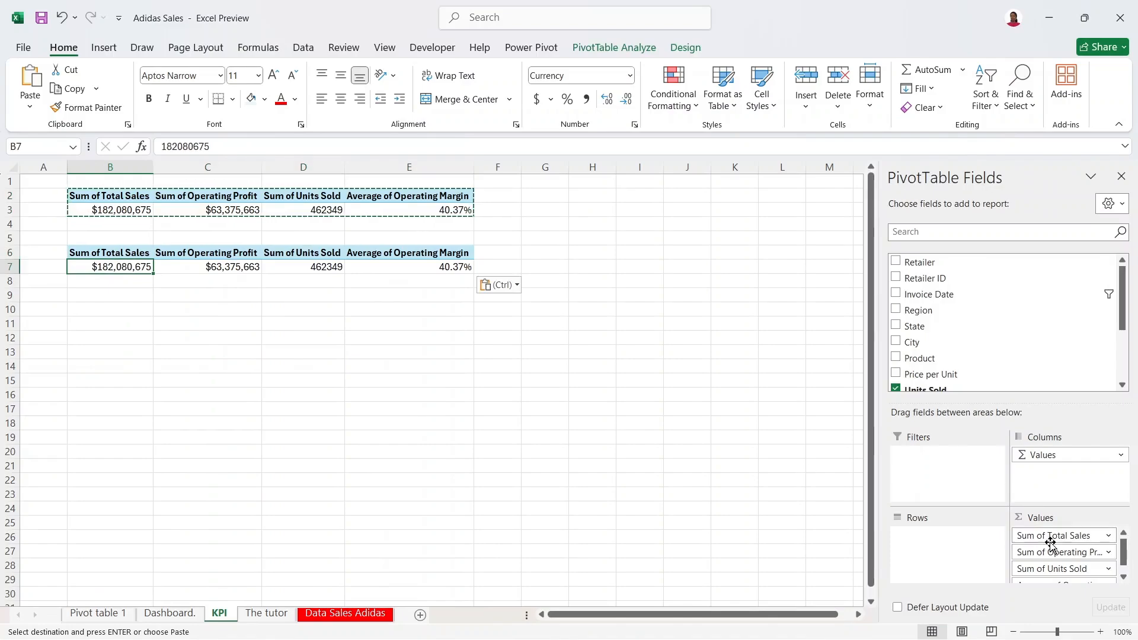
left_click_drag(1050, 551, 936, 569)
left_click_drag(1067, 568, 949, 548)
left_click_drag(1067, 553, 855, 577)
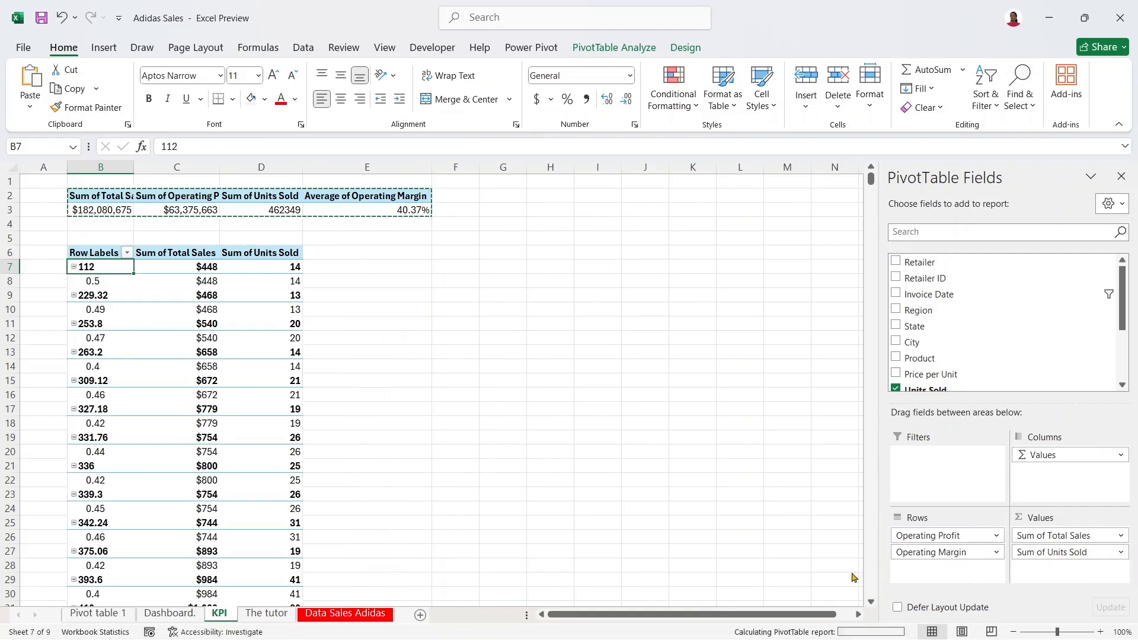
left_click_drag(948, 551, 808, 571)
left_click_drag(886, 541, 883, 539)
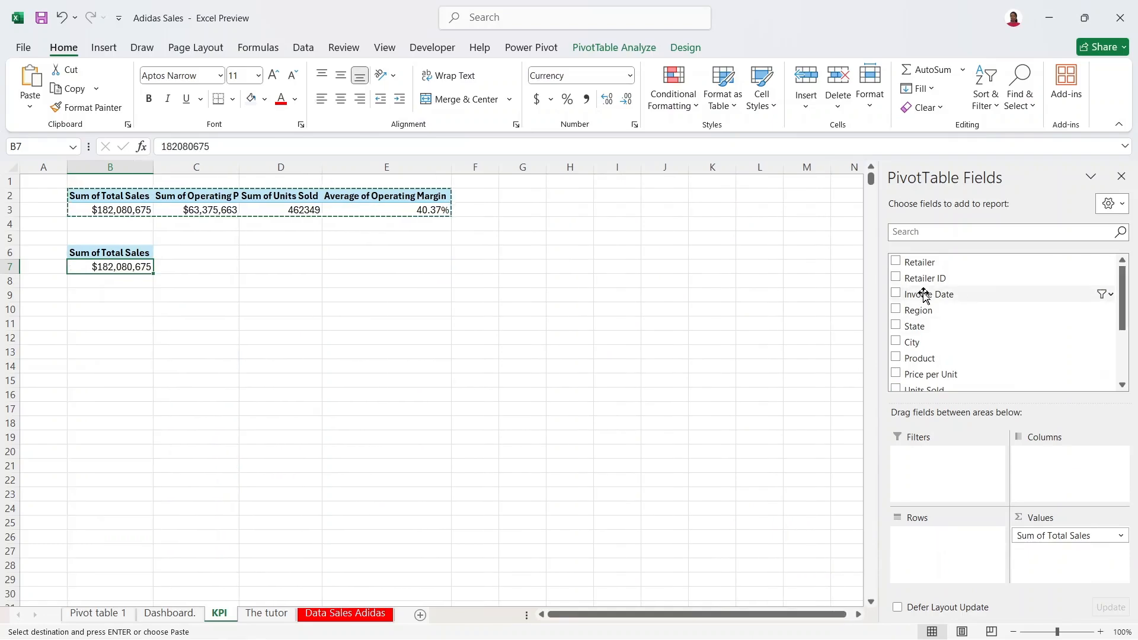
left_click_drag(924, 296, 942, 537)
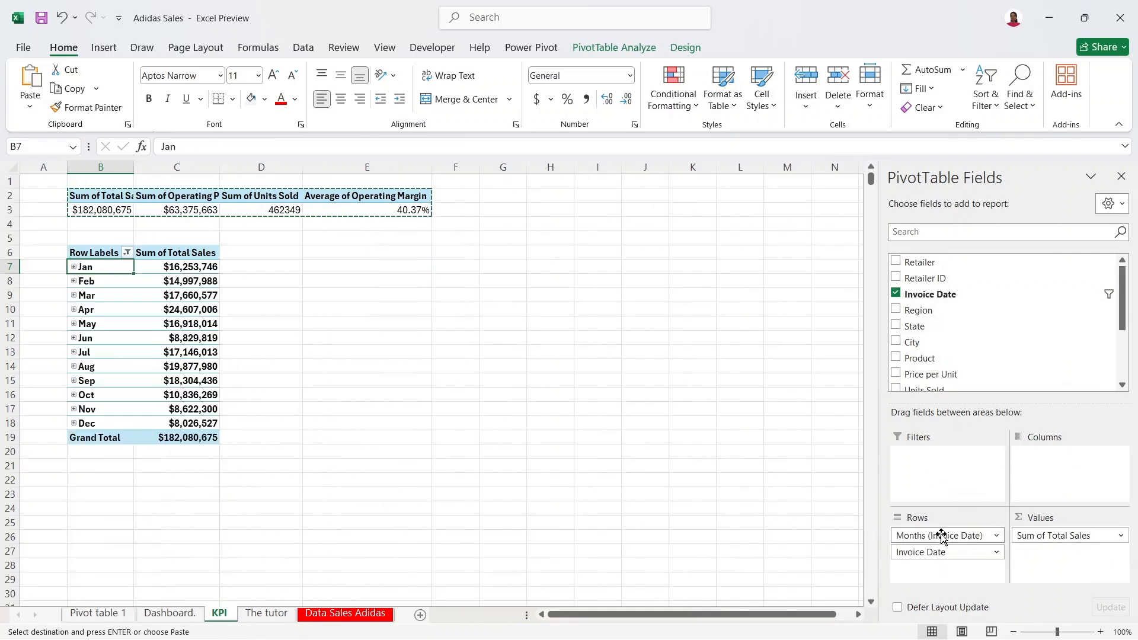
left_click(996, 536)
left_click(996, 536)
left_click_drag(959, 557, 659, 600)
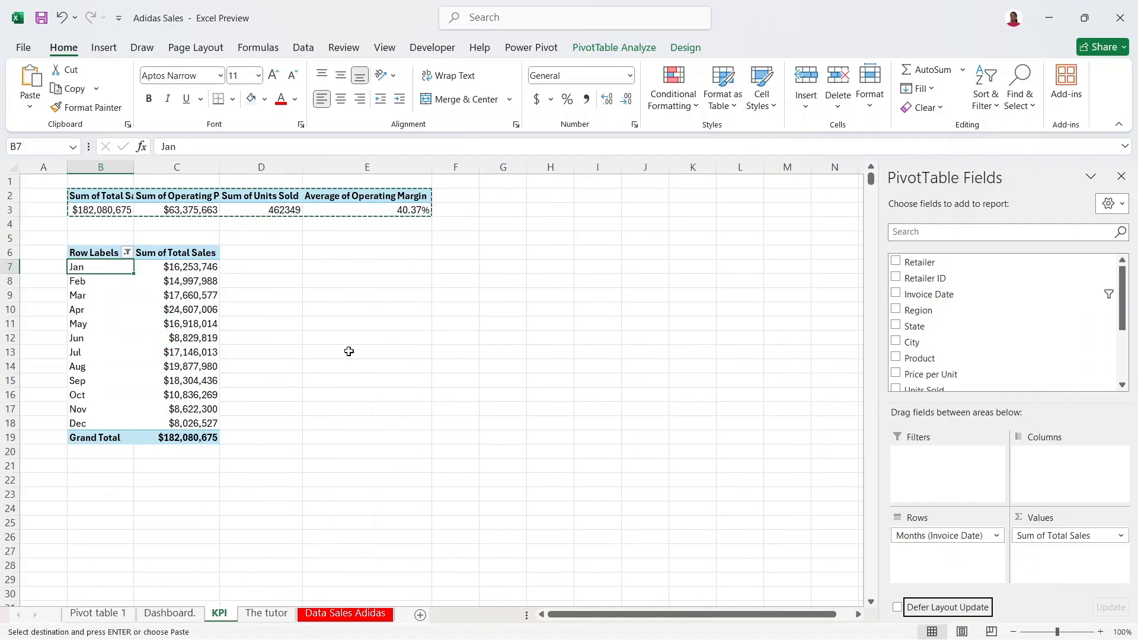
Step: Copy the monthly Total Sales pivot B6:C19 and paste it at B23
left_click(94, 240)
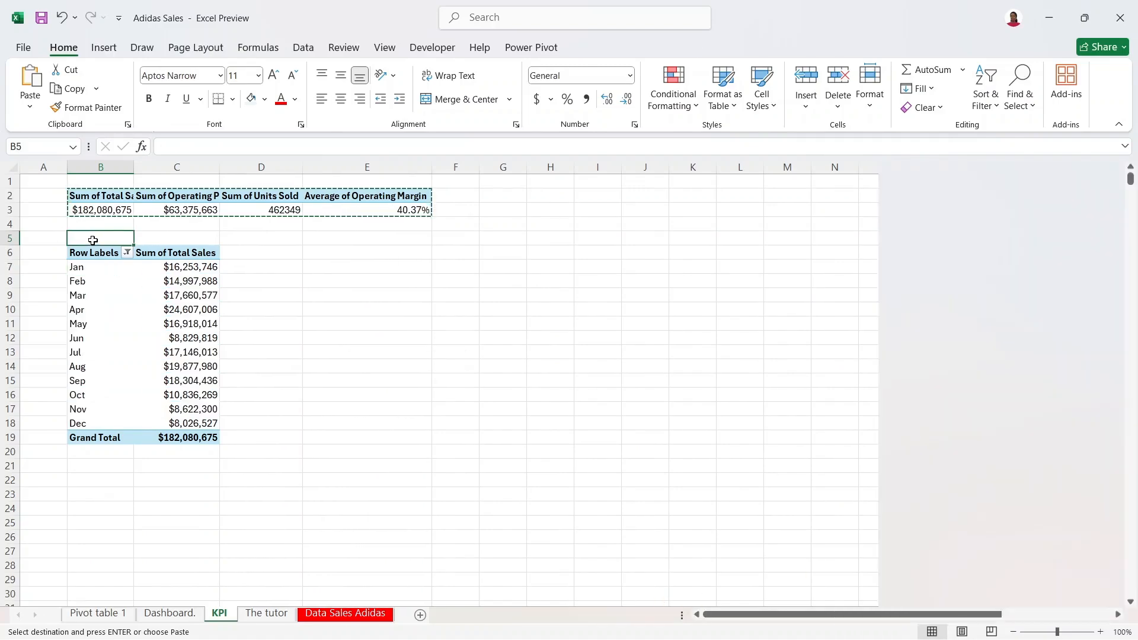
left_click(88, 256)
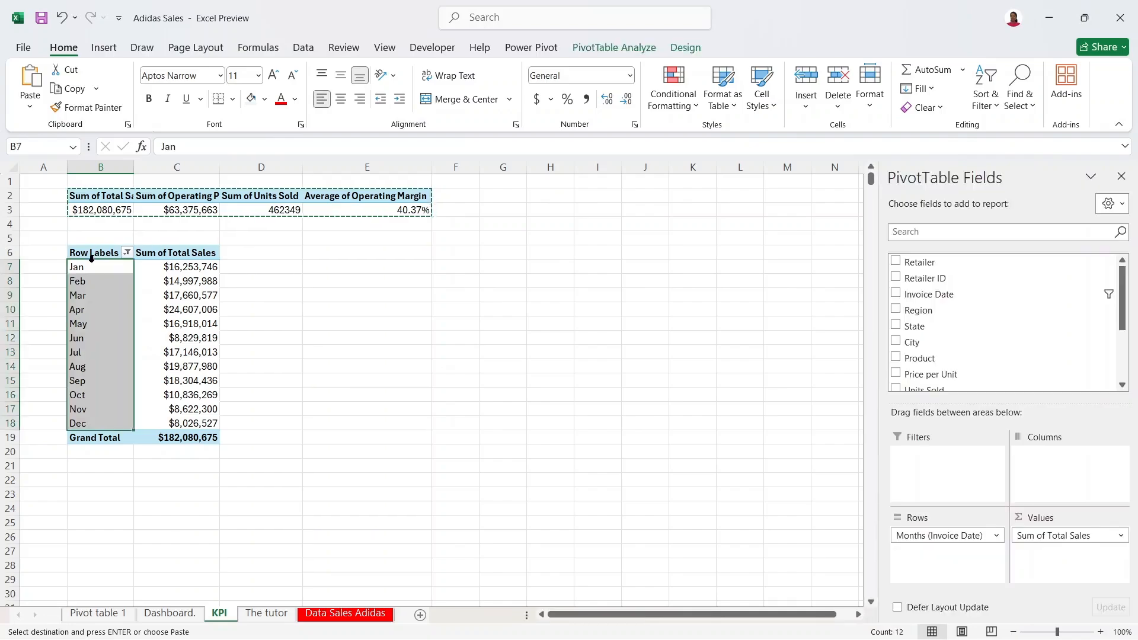
left_click_drag(91, 254, 185, 431)
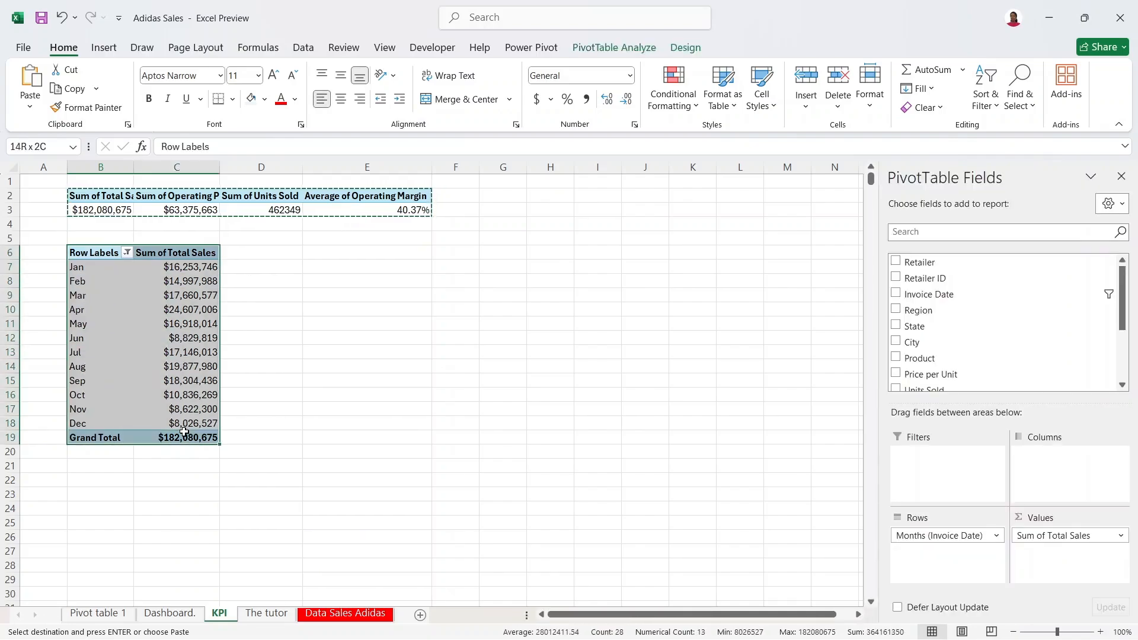
key("ctrl+c")
left_click(110, 494)
key("ctrl+v")
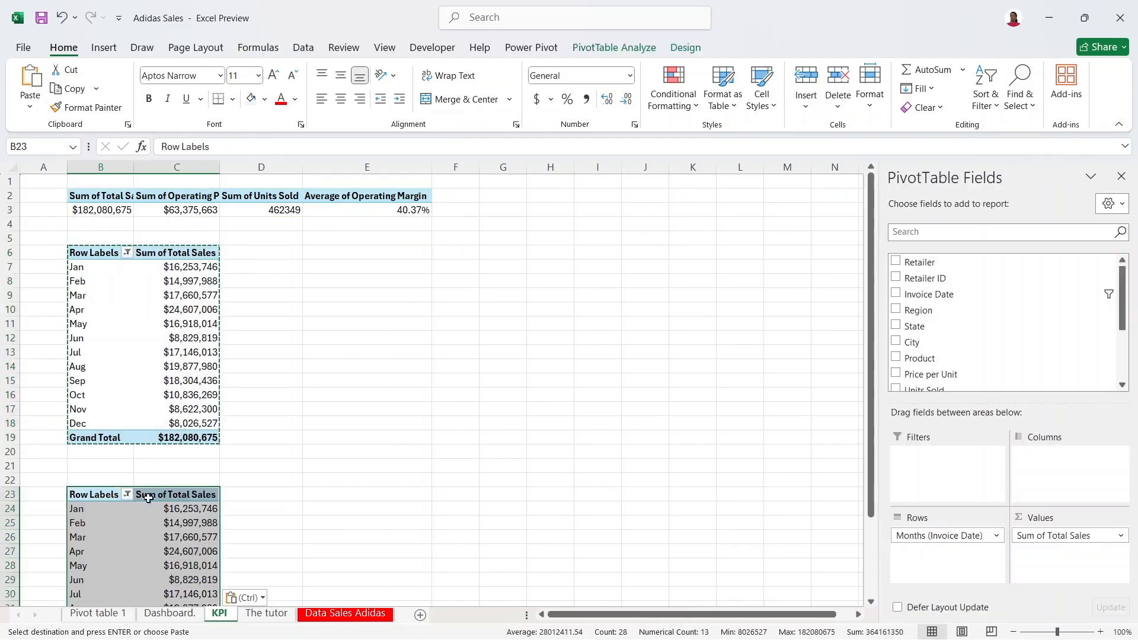
Step: Replace Sum of Total Sales with Sum of Operating Profit in the B23 pivot
left_click(178, 522)
left_click_drag(1044, 540, 788, 496)
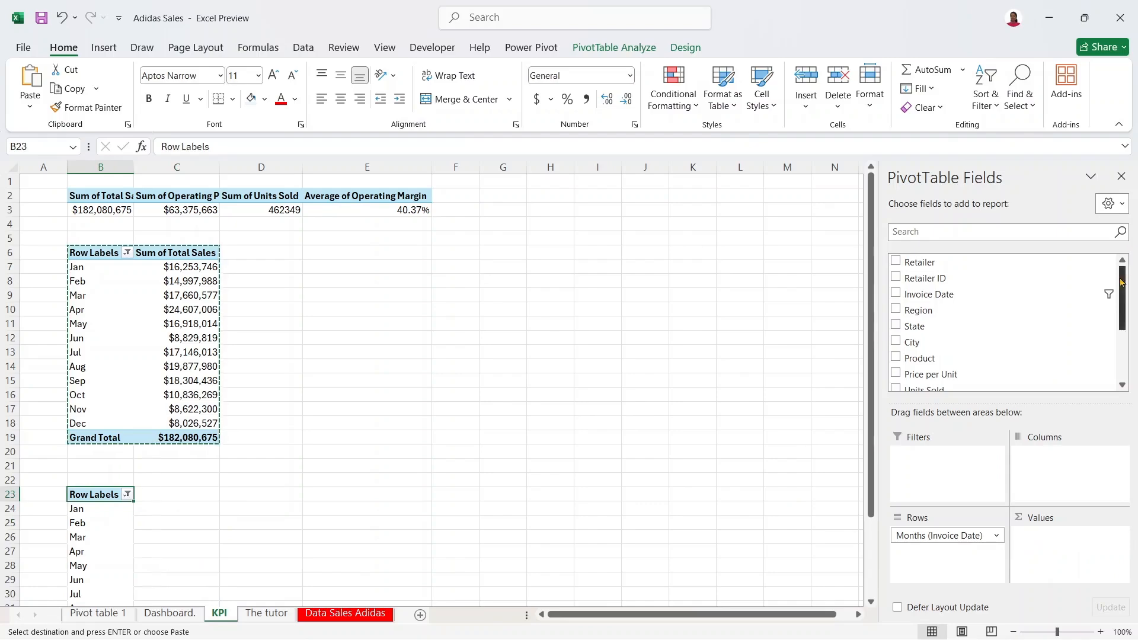
left_click_drag(1122, 282, 1121, 331)
left_click_drag(974, 318, 1050, 542)
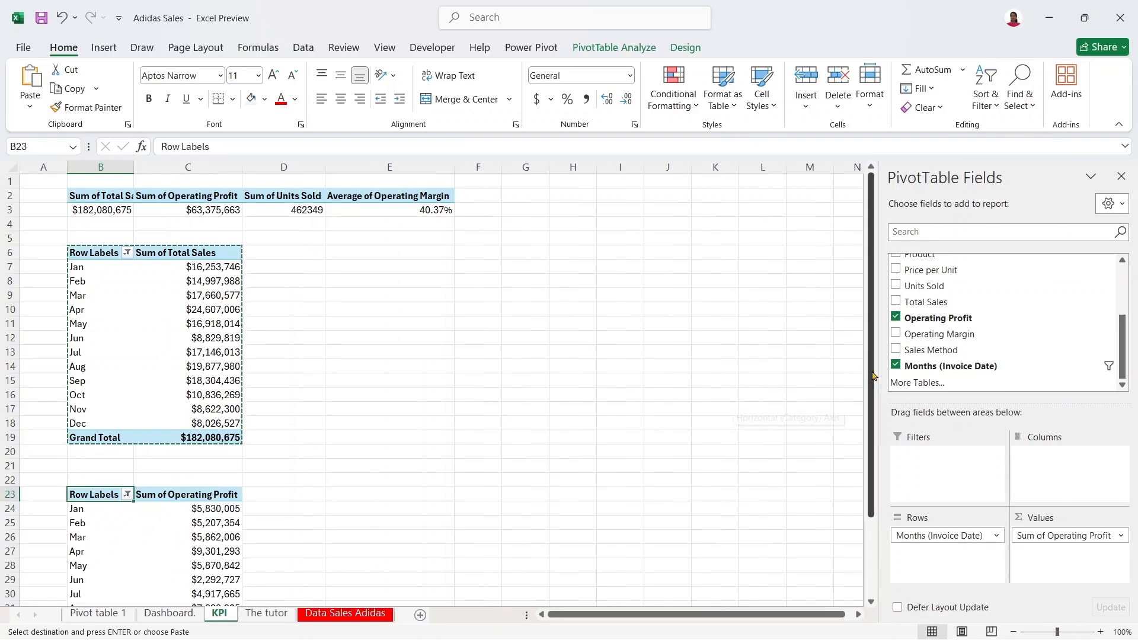
scroll(814, 371, "down", 3)
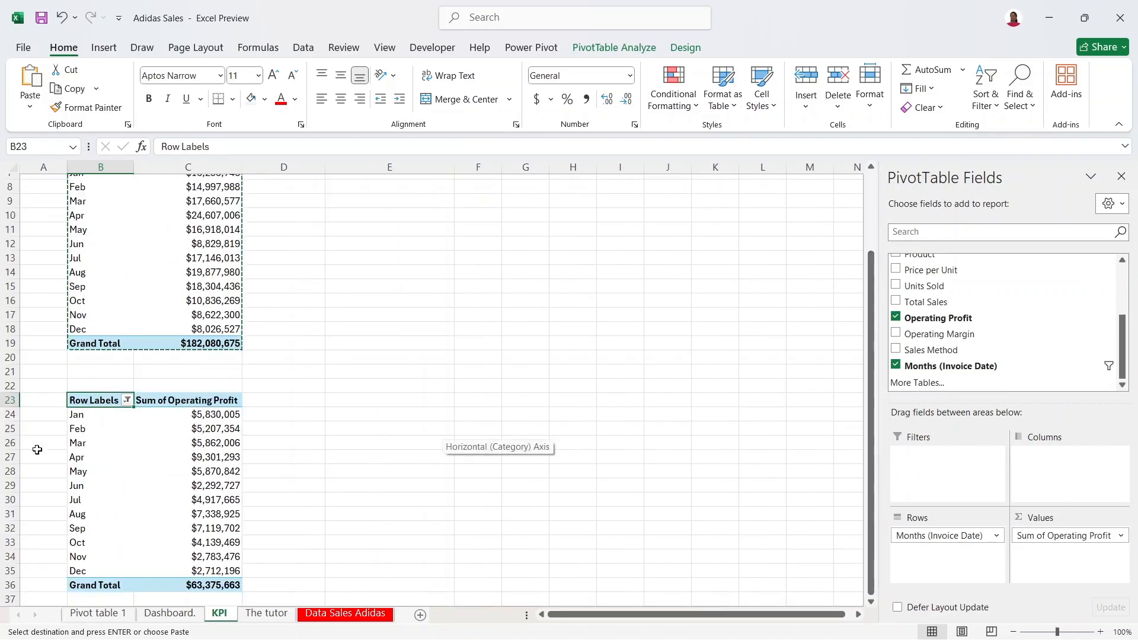
Step: Copy the monthly Operating Profit pivot and paste it at H6
left_click_drag(100, 398, 185, 580)
key("ctrl+c")
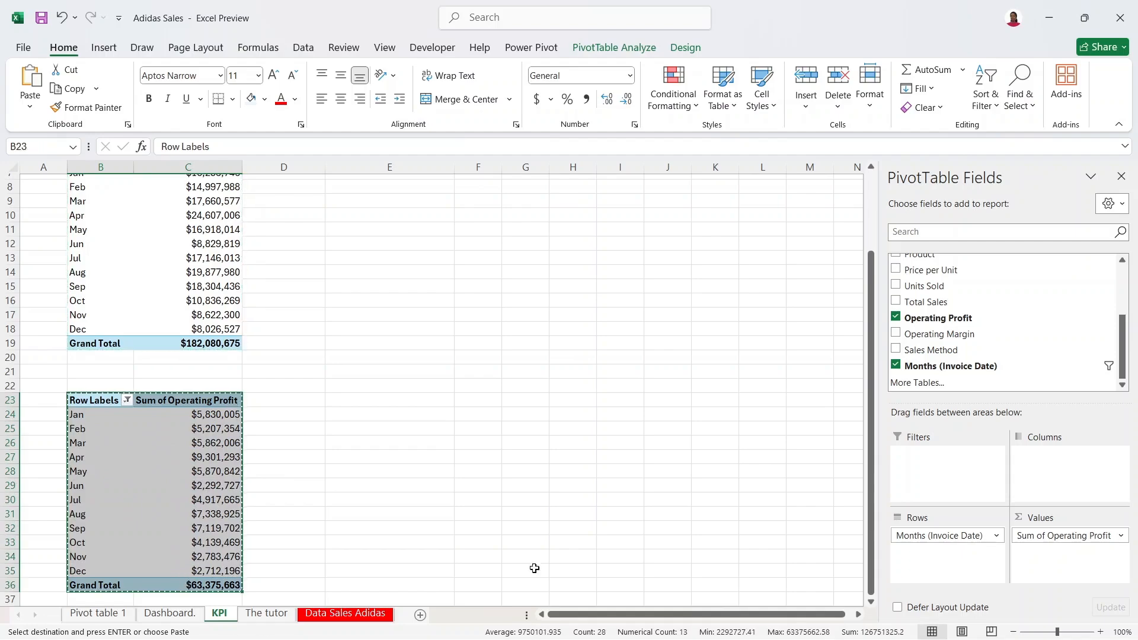
scroll(871, 602, "down", 4)
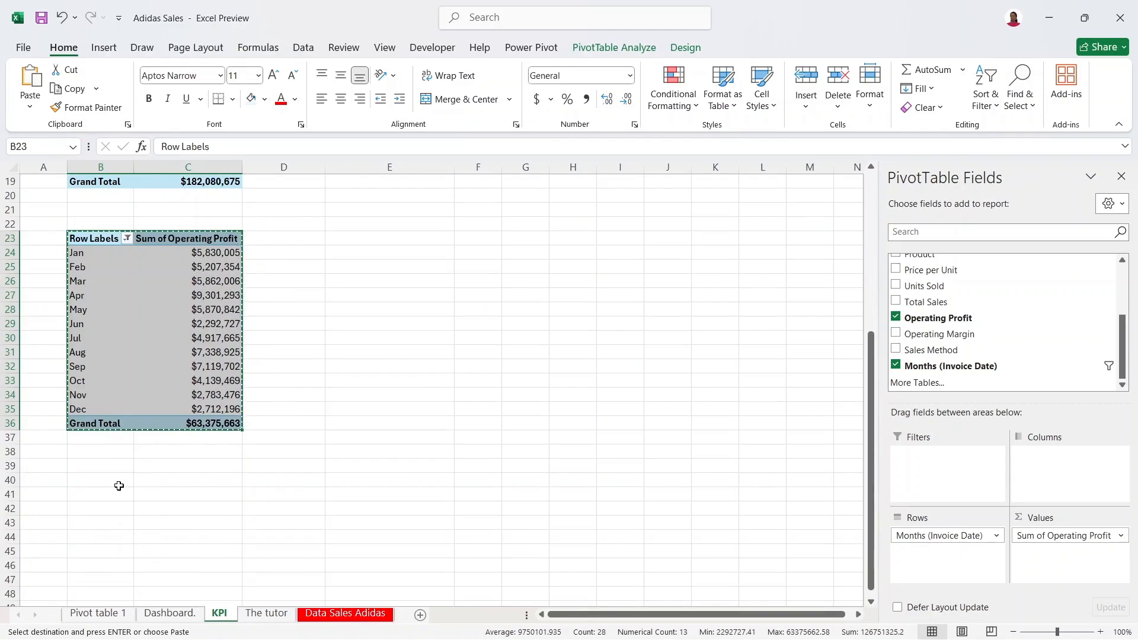
left_click(95, 493)
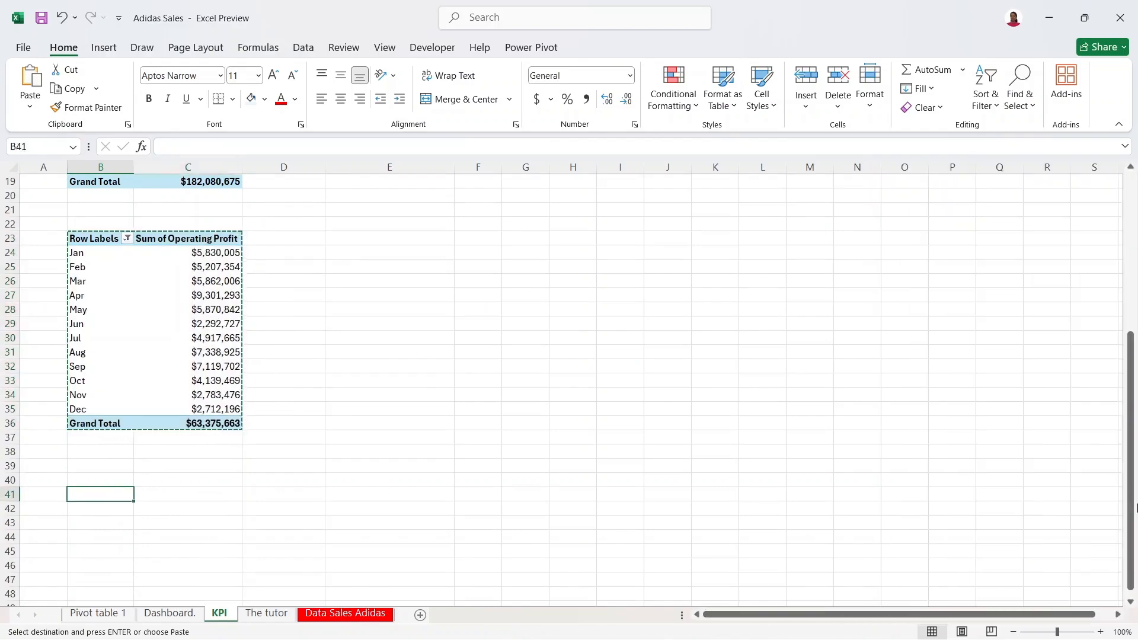
left_click_drag(1130, 445, 1130, 212)
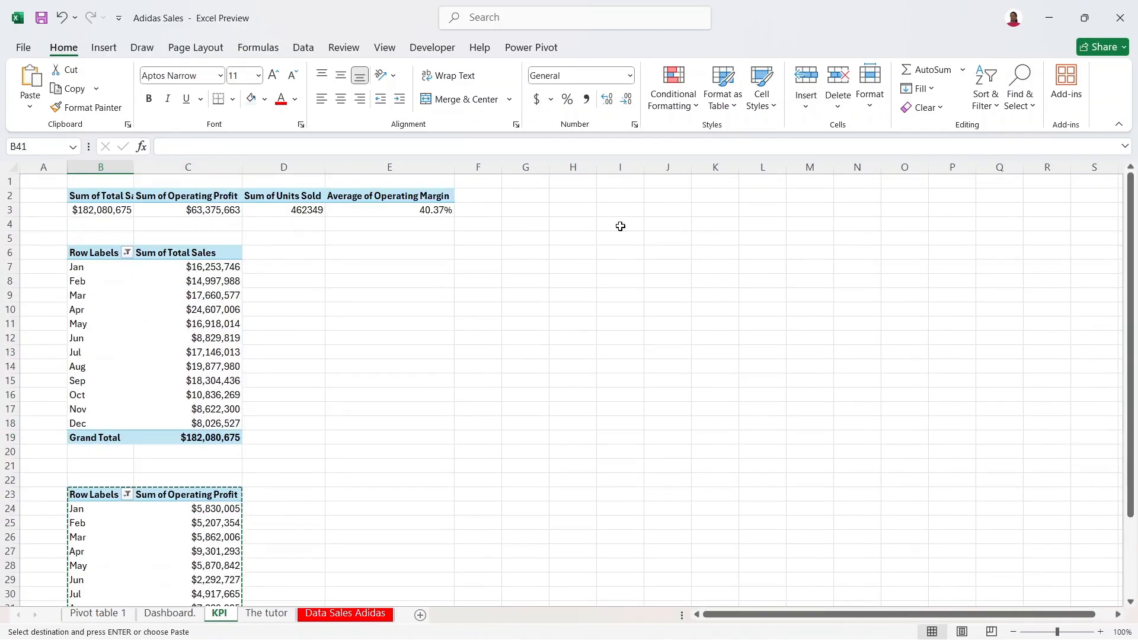
left_click(567, 262)
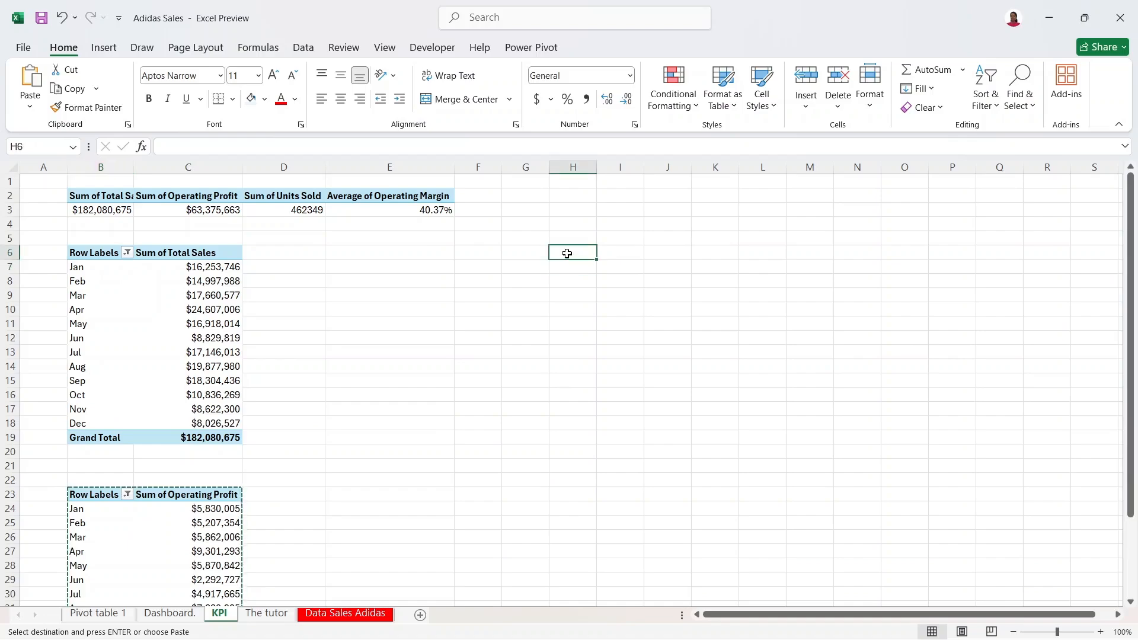
key("ctrl+v")
Step: Copy the H6 pivot and paste another copy at H24
left_click_drag(645, 163, 697, 163)
left_click_drag(574, 250, 676, 435)
key("ctrl+c")
left_click(579, 508)
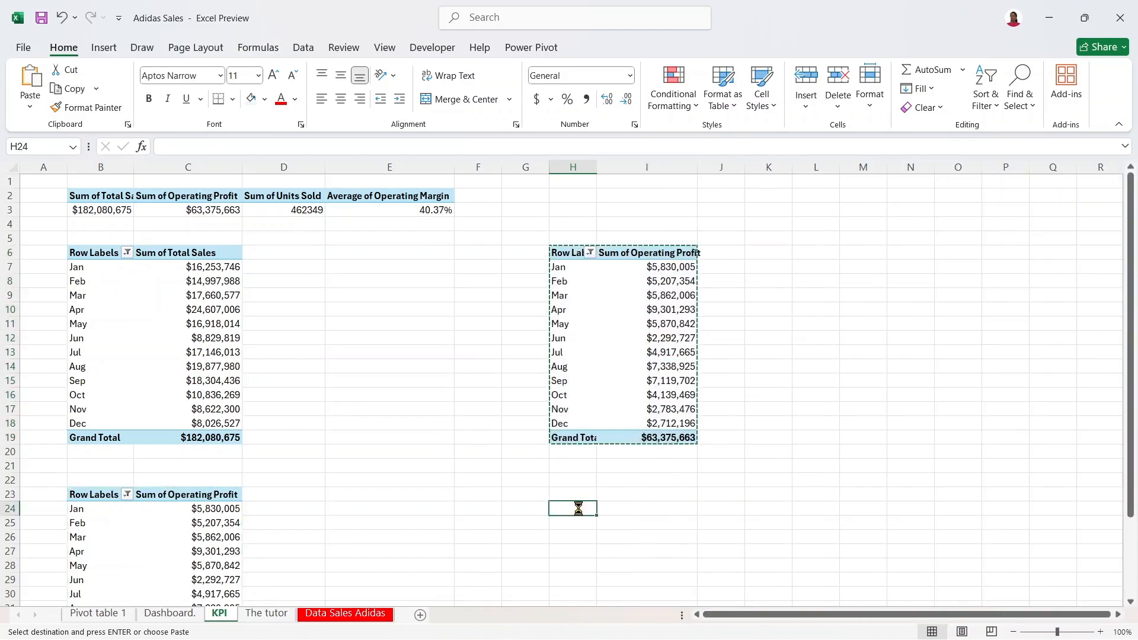
key("ctrl+v")
Step: Swap the H6 pivot's Sum of Operating Profit for Sum of Units Sold
left_click(664, 295)
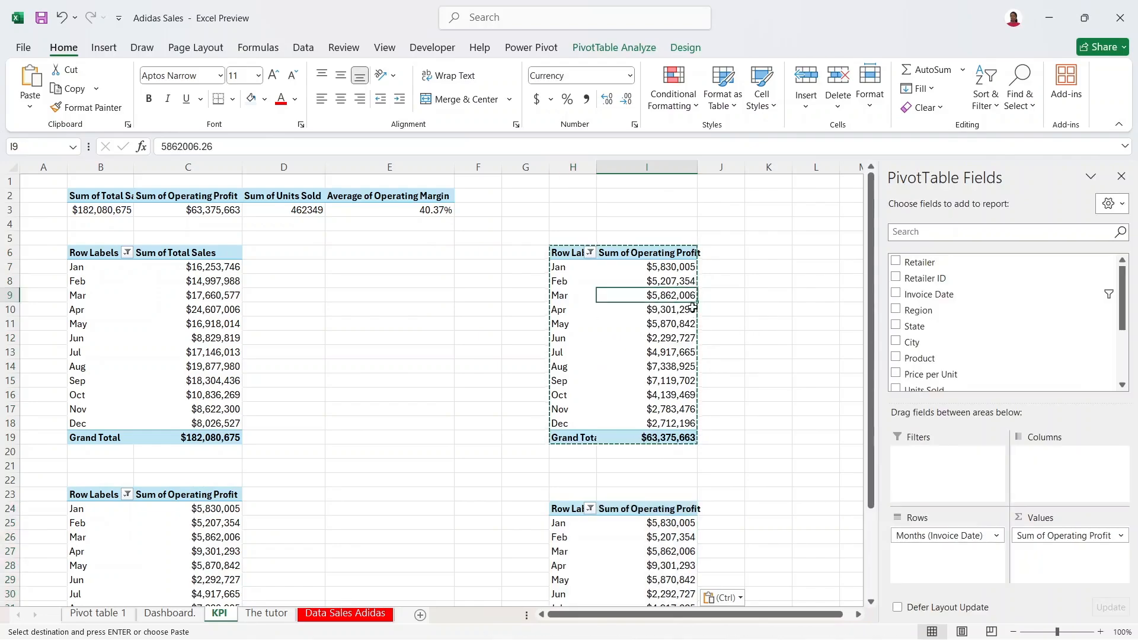
key("Escape")
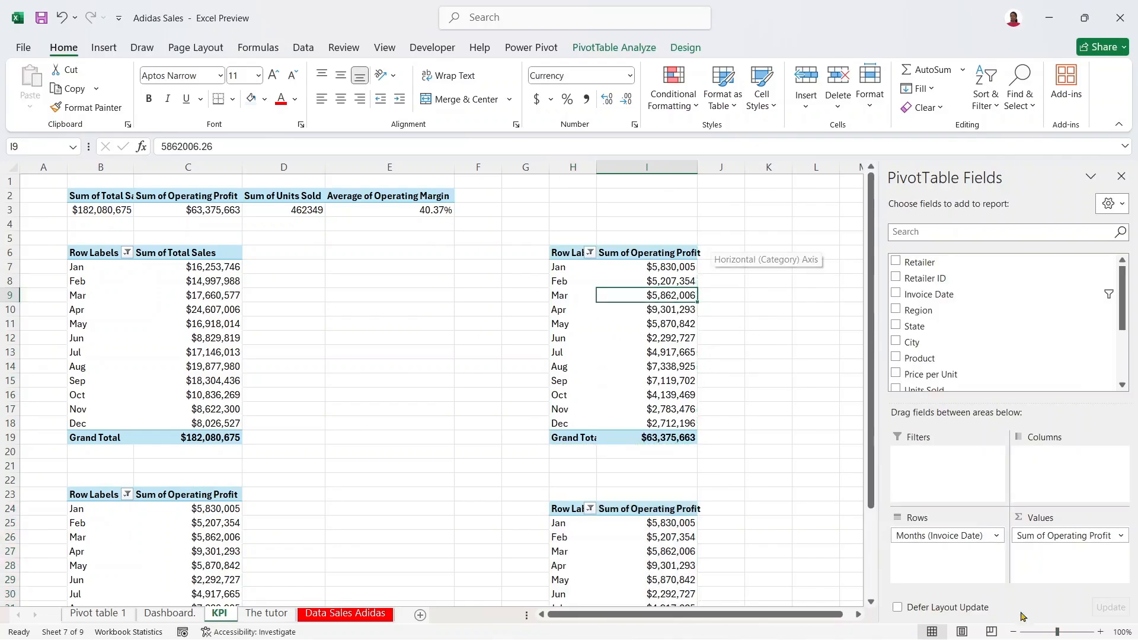
left_click_drag(1067, 536, 705, 496)
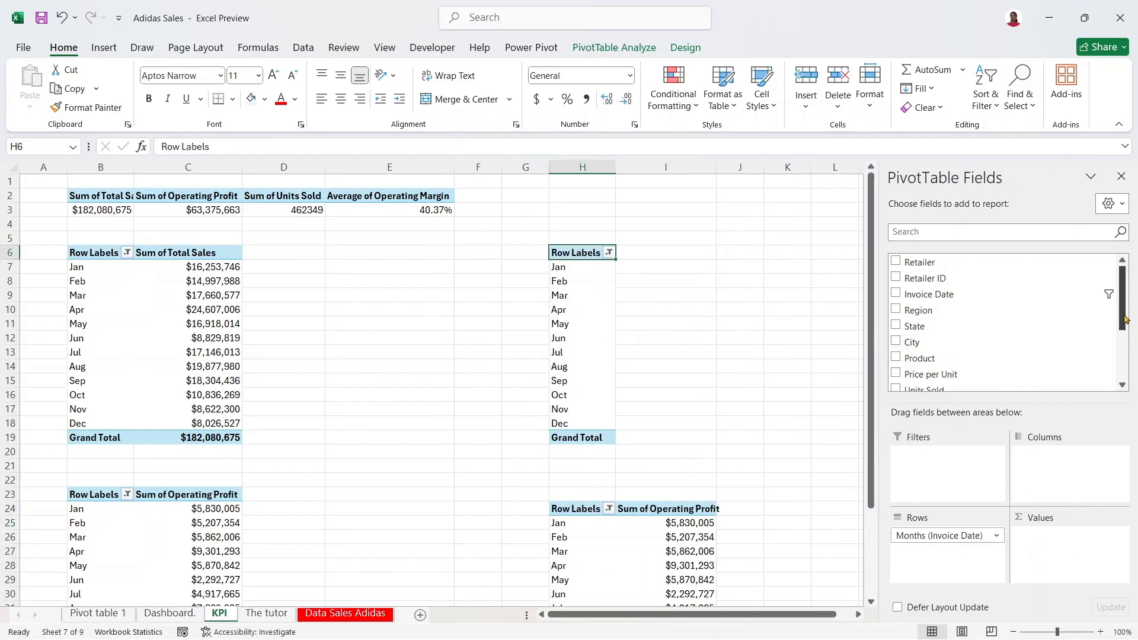
left_click_drag(1125, 319, 1125, 360)
left_click_drag(967, 301, 1071, 533)
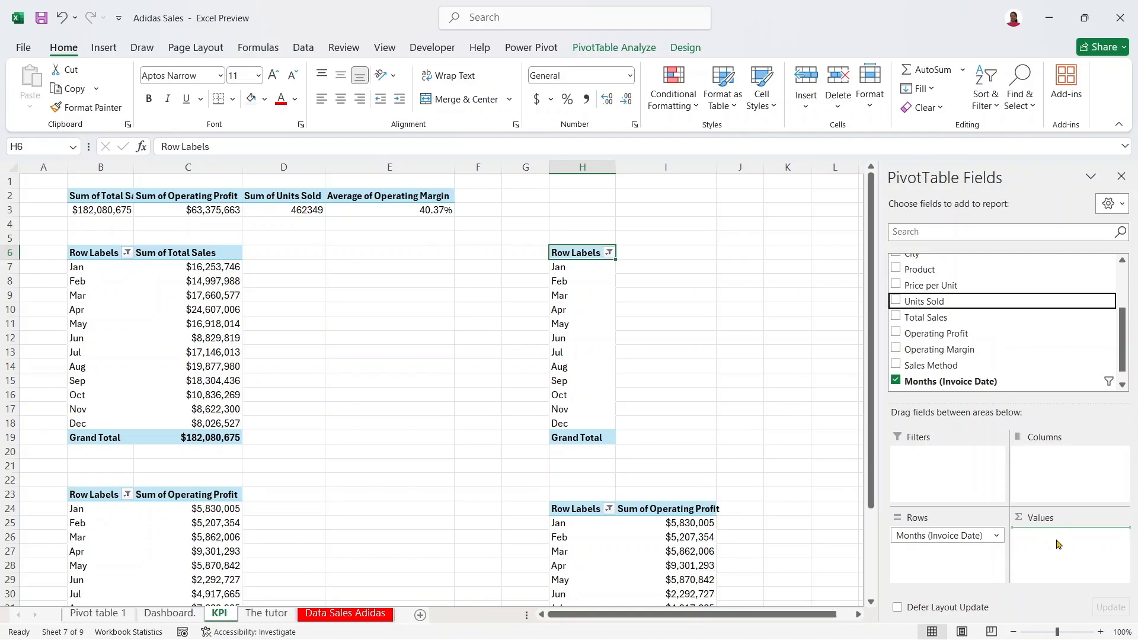
left_click(679, 541)
Step: Put Operating Margin into the H24 pivot's values and summarize it by Average
left_click_drag(1123, 291, 1122, 425)
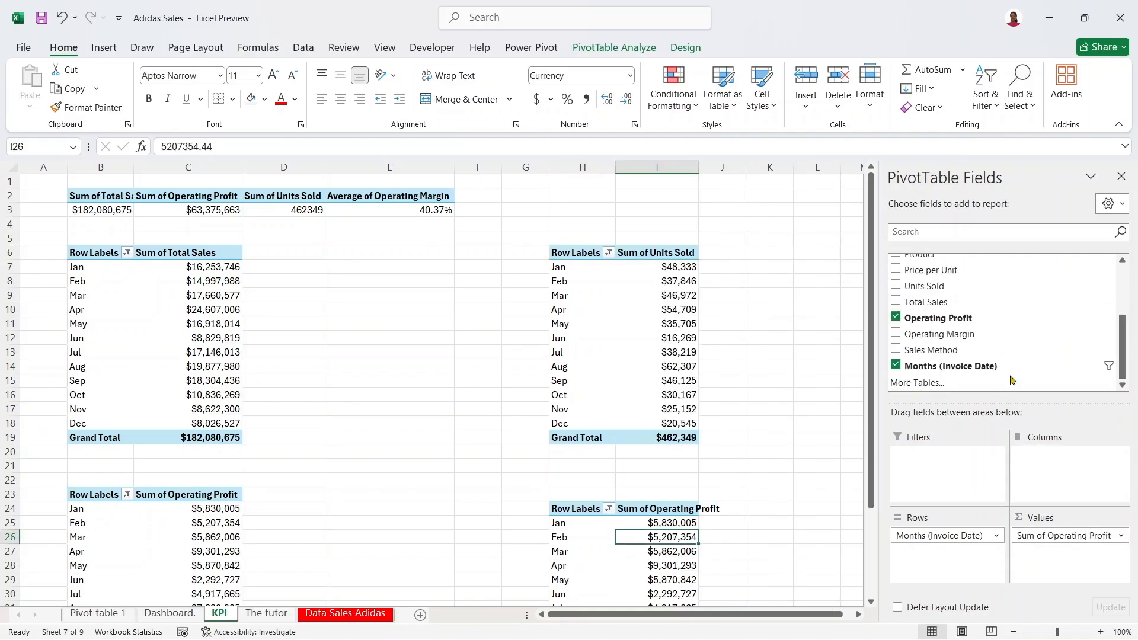
left_click_drag(939, 334, 830, 507)
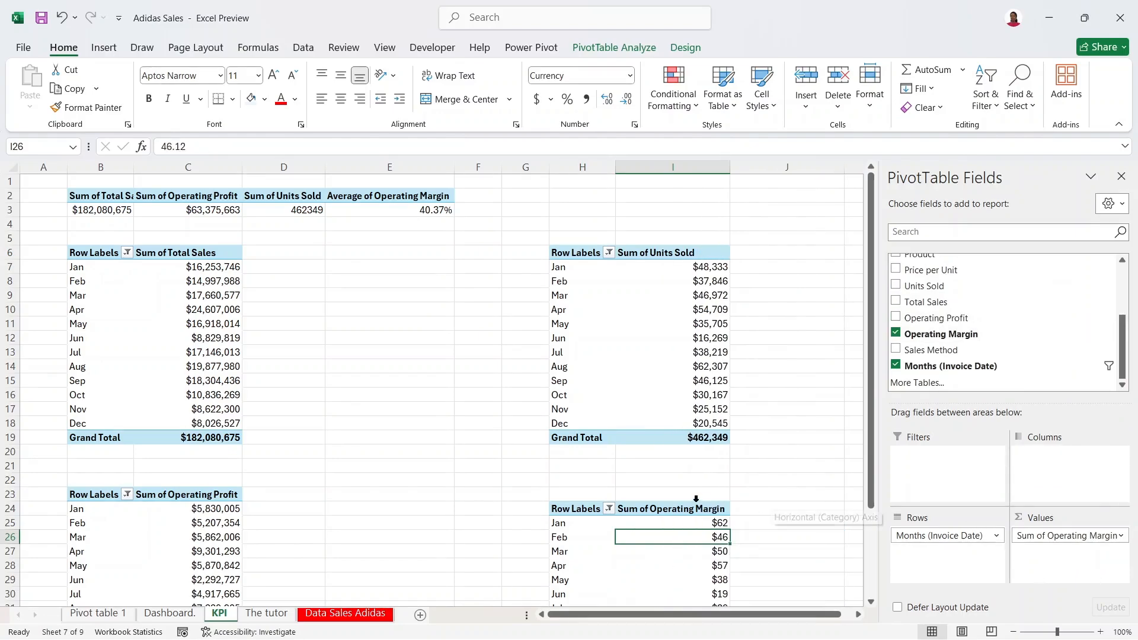
scroll(791, 453, "down", 3)
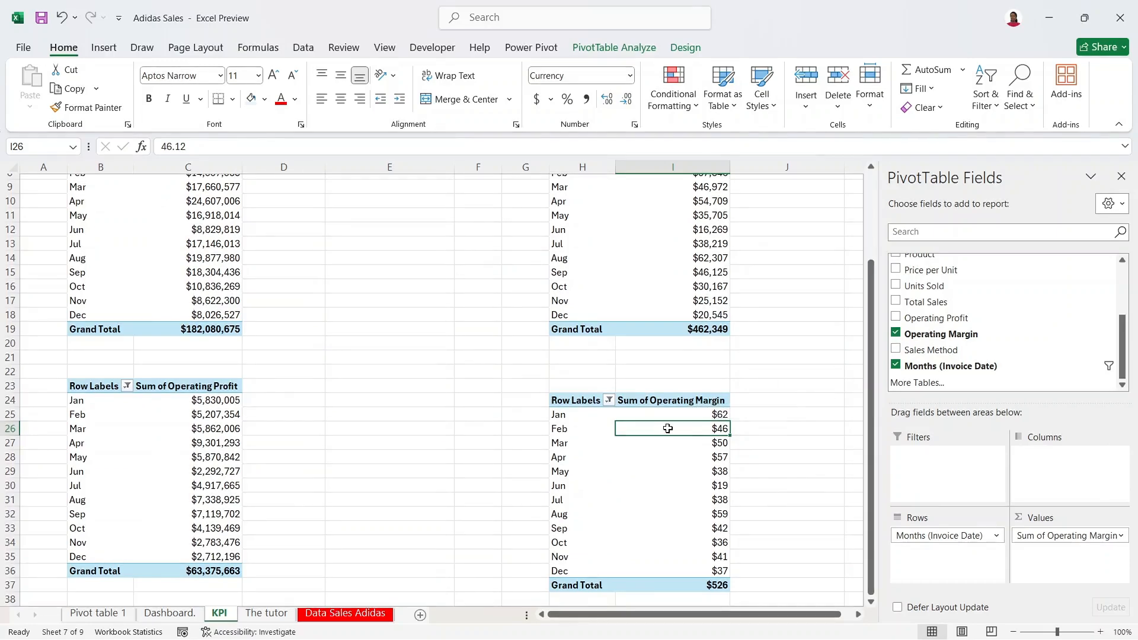
left_click_drag(686, 414, 711, 579)
left_click(671, 460)
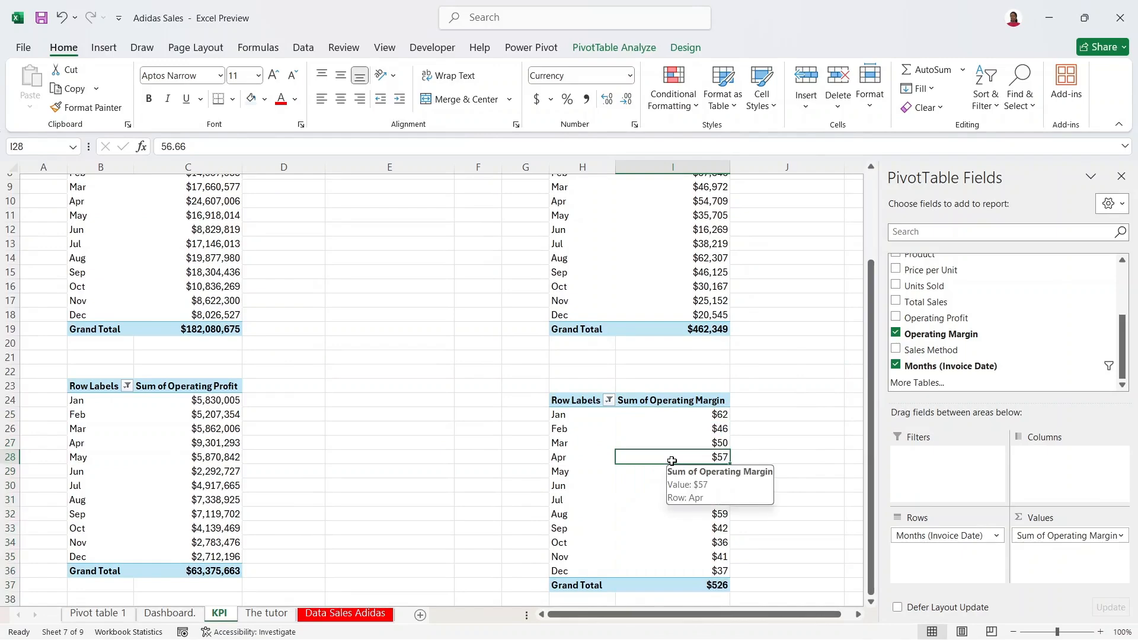
left_click(671, 409)
right_click(672, 409)
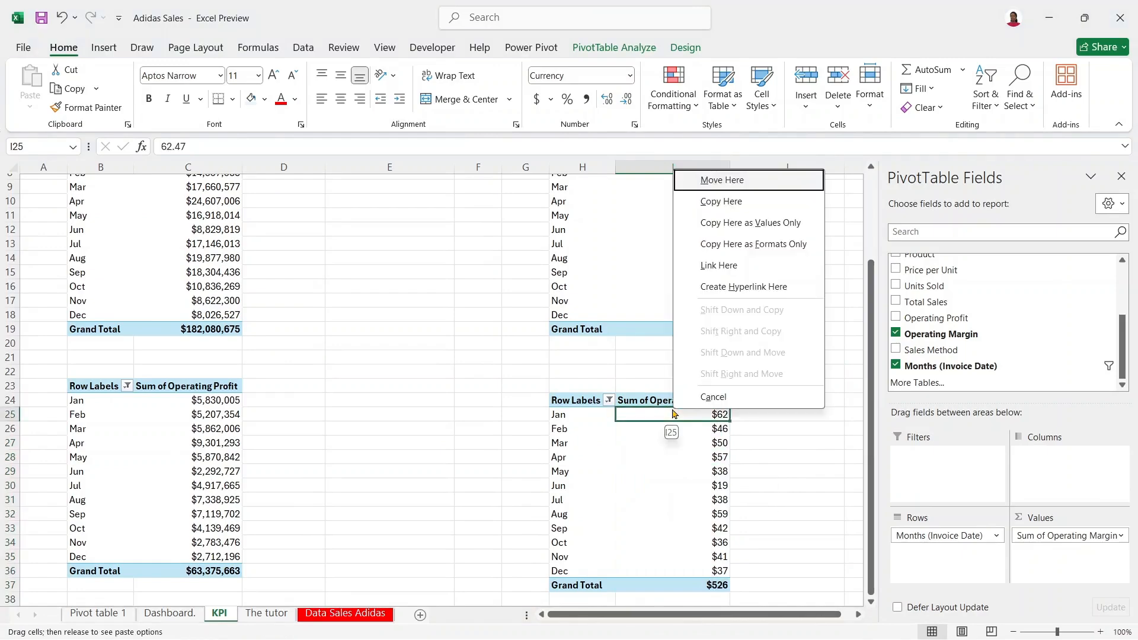
left_click(688, 476)
left_click(689, 477)
right_click(689, 477)
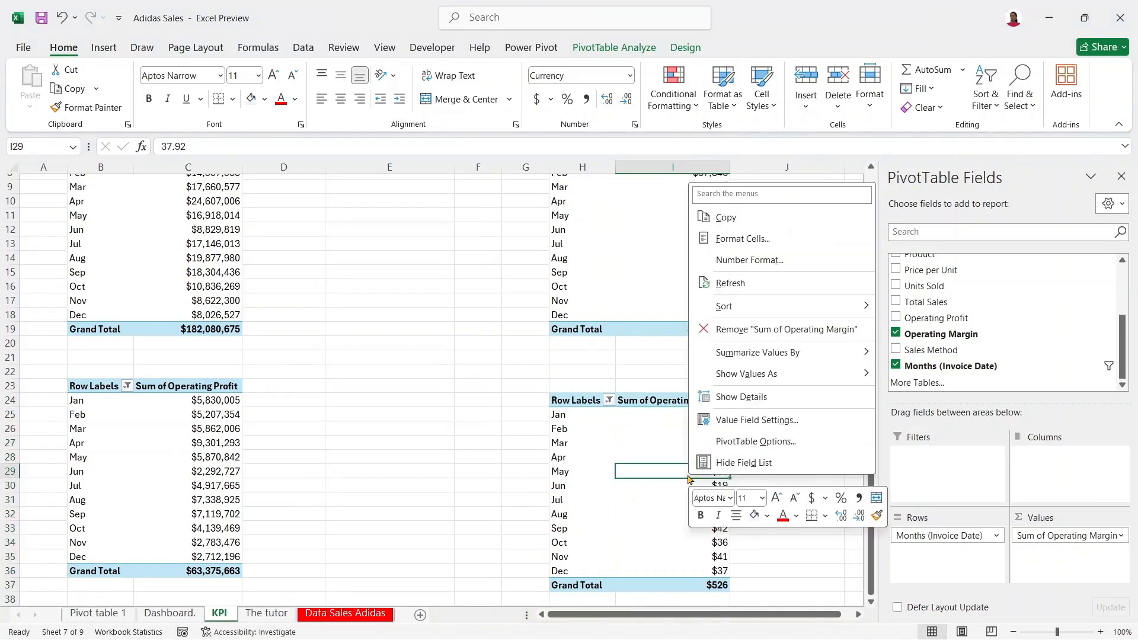
mouse_move(844, 353)
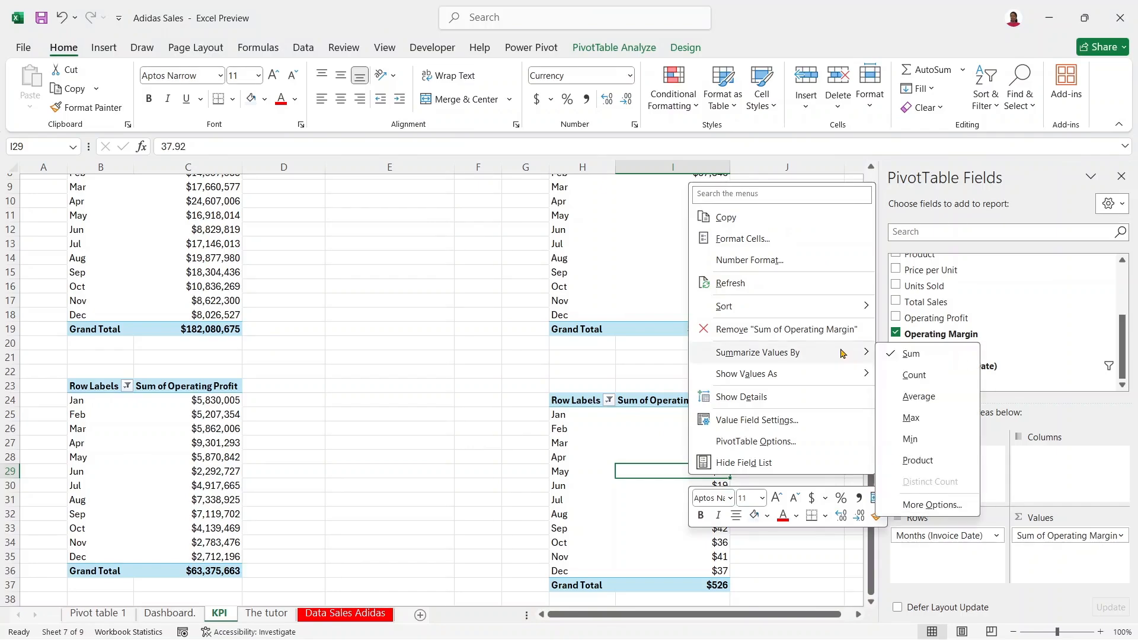
left_click(916, 399)
Step: Format the monthly margins I25:I37 as percentages with 2 decimal places
left_click_drag(704, 415, 720, 579)
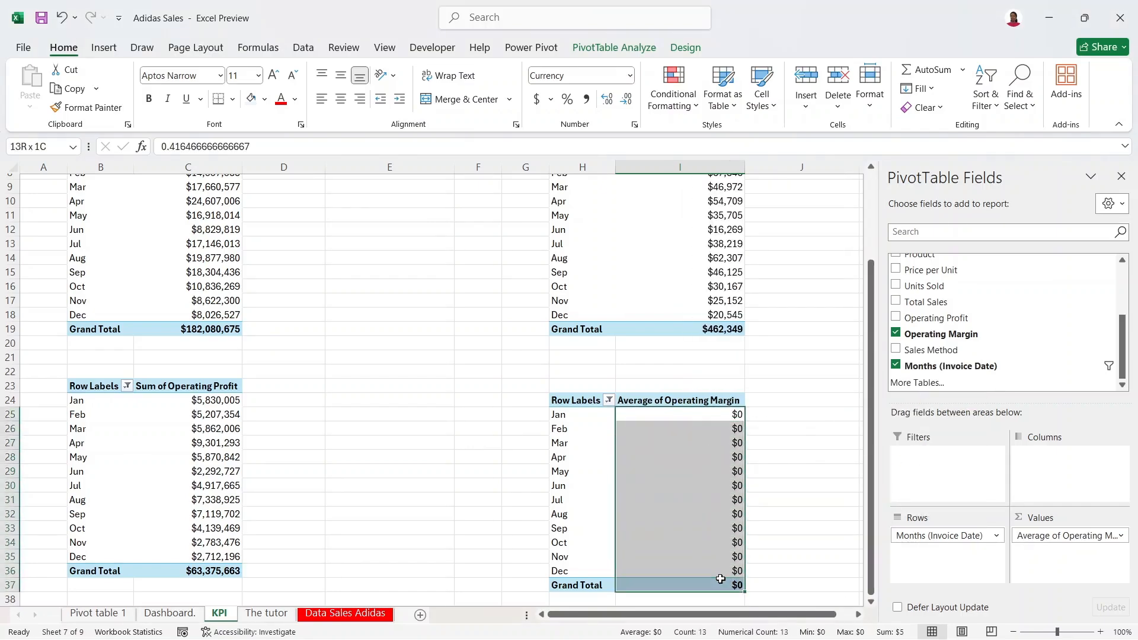
right_click(704, 526)
left_click(758, 293)
left_click(595, 227)
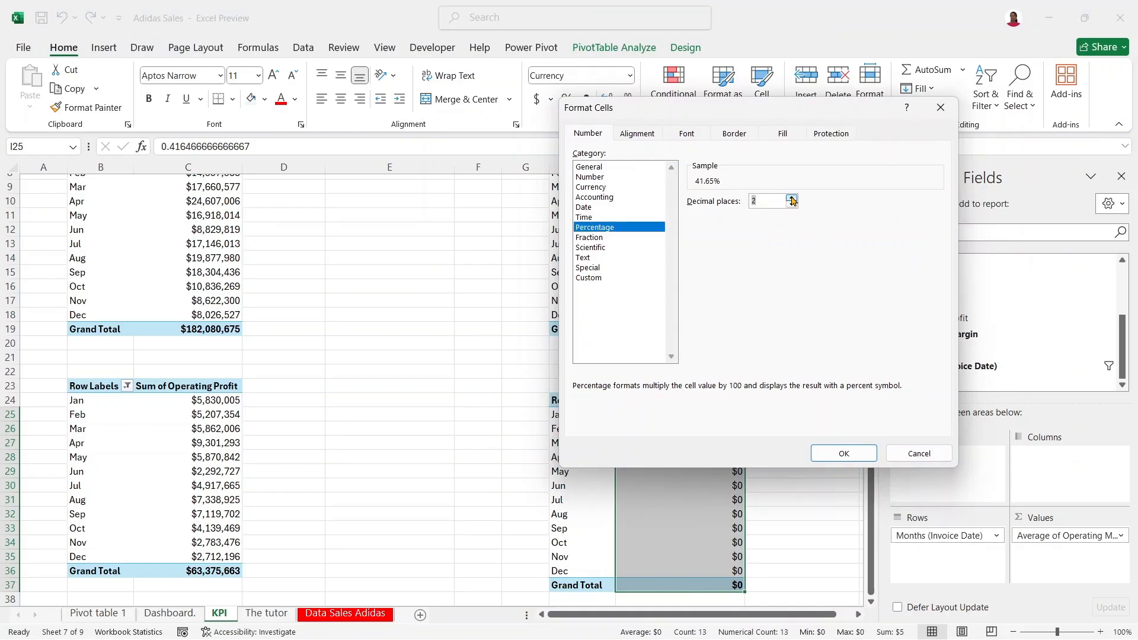
left_click(843, 453)
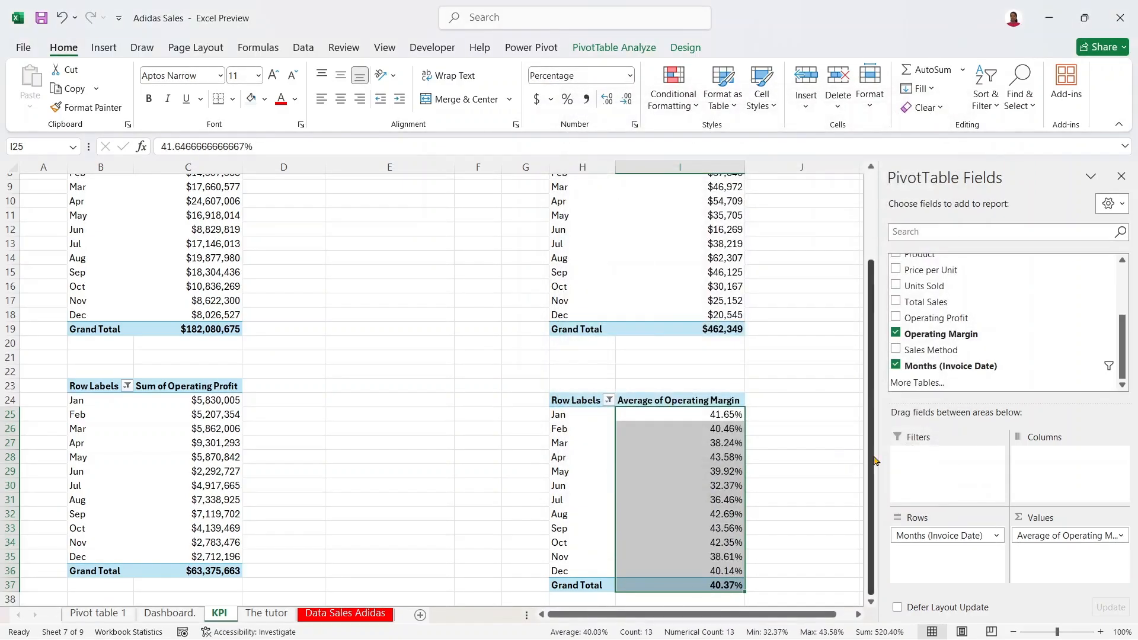
scroll(874, 460, "up", 3)
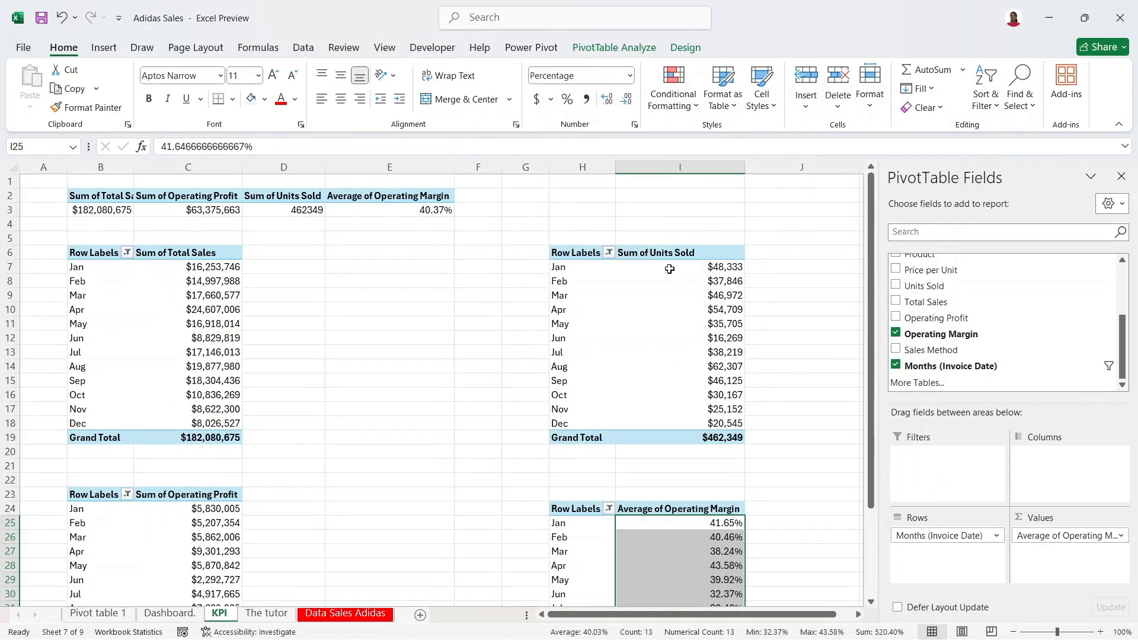
Step: Format the monthly Units Sold values I7:I19 as numbers with a 1000 separator
left_click(693, 247)
left_click_drag(675, 264, 710, 437)
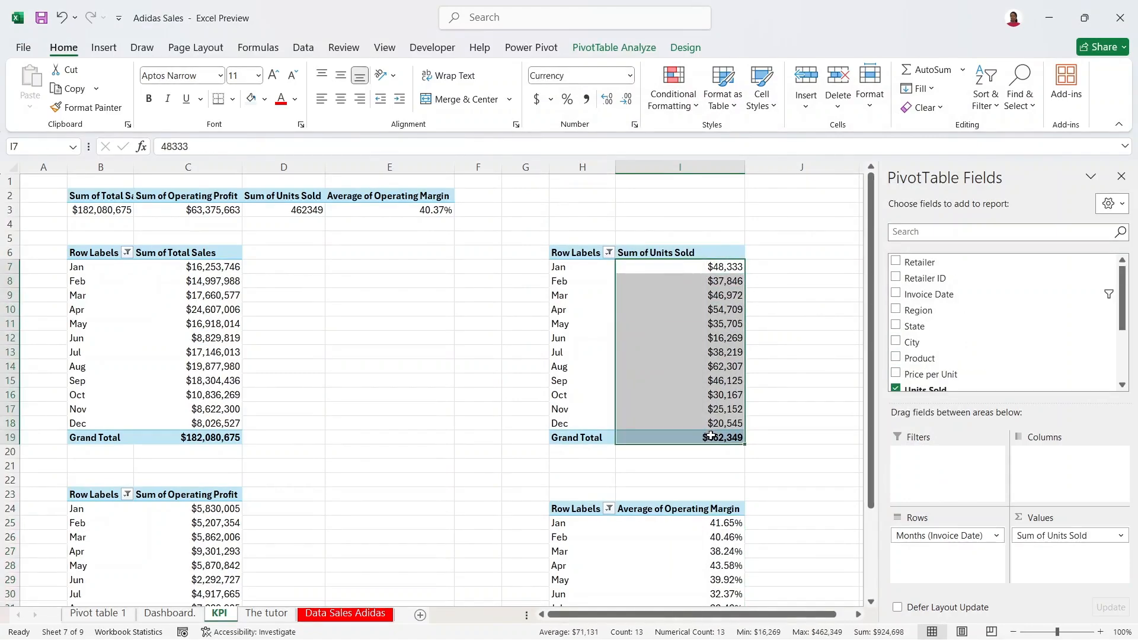
right_click(701, 354)
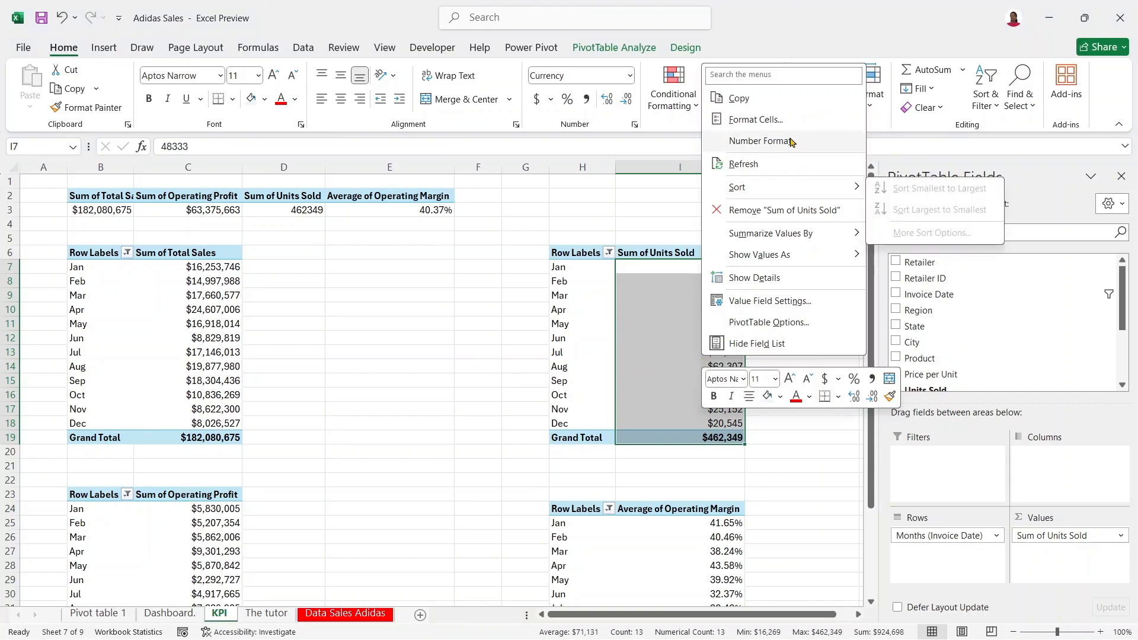
left_click(779, 119)
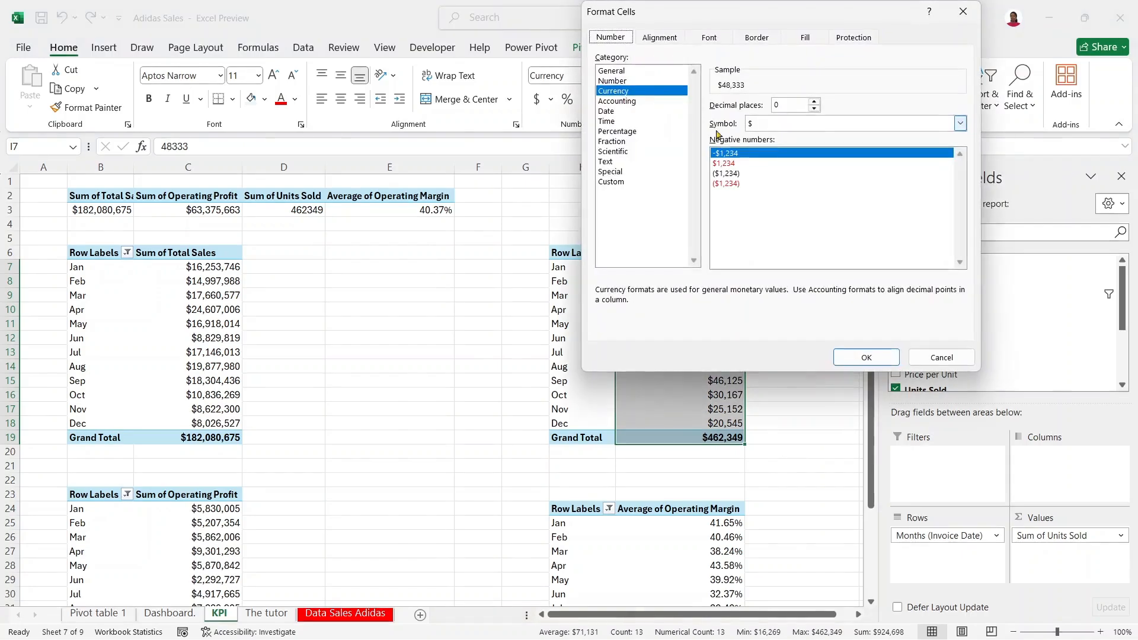
left_click(644, 81)
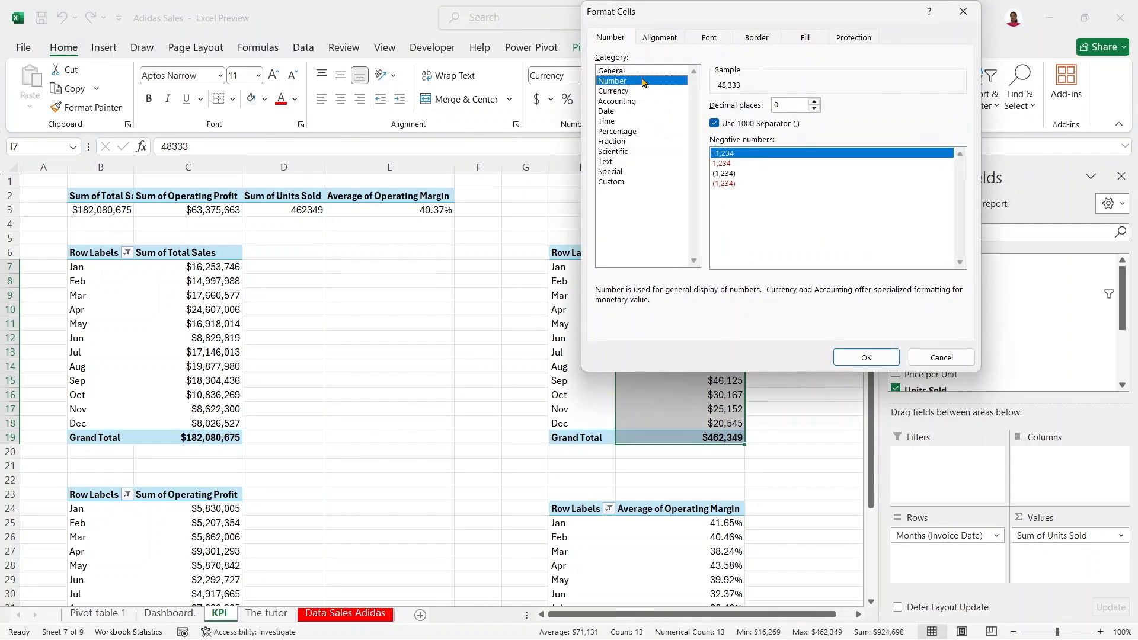
left_click(888, 361)
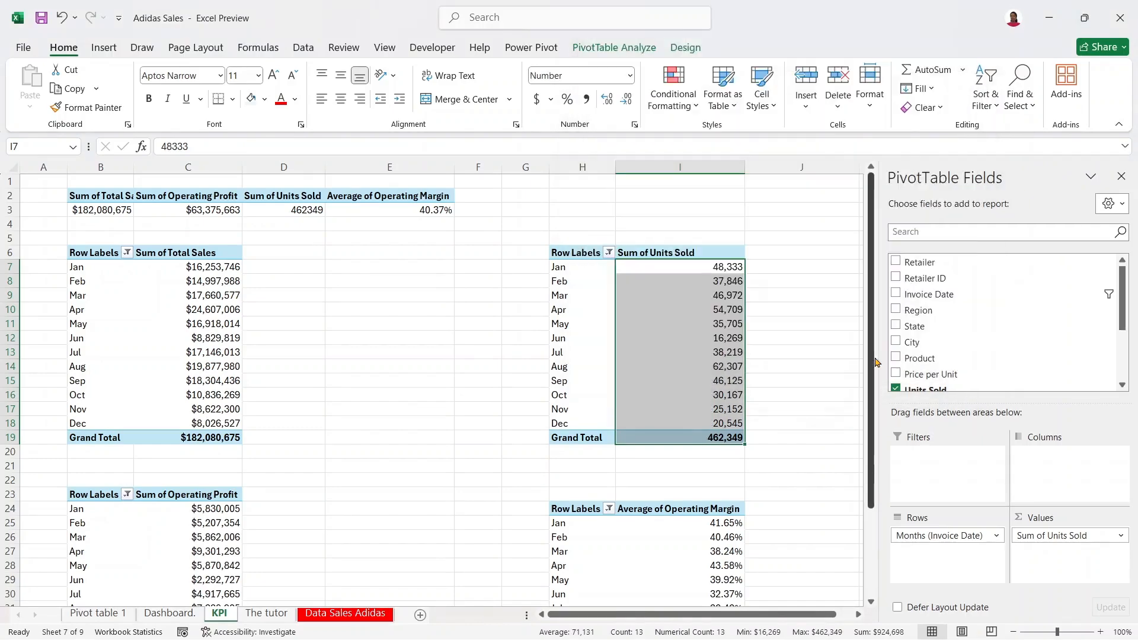
Step: Apply the same thousands-separator number format to the D3 total, showing 462,349
left_click(308, 210)
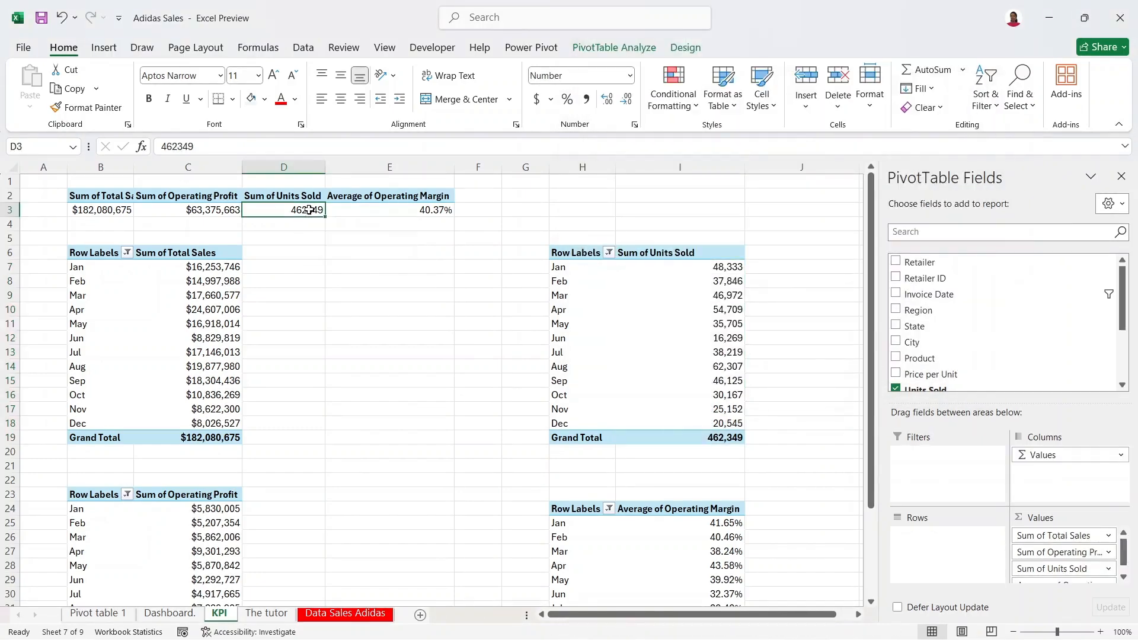
right_click(309, 210)
left_click(390, 272)
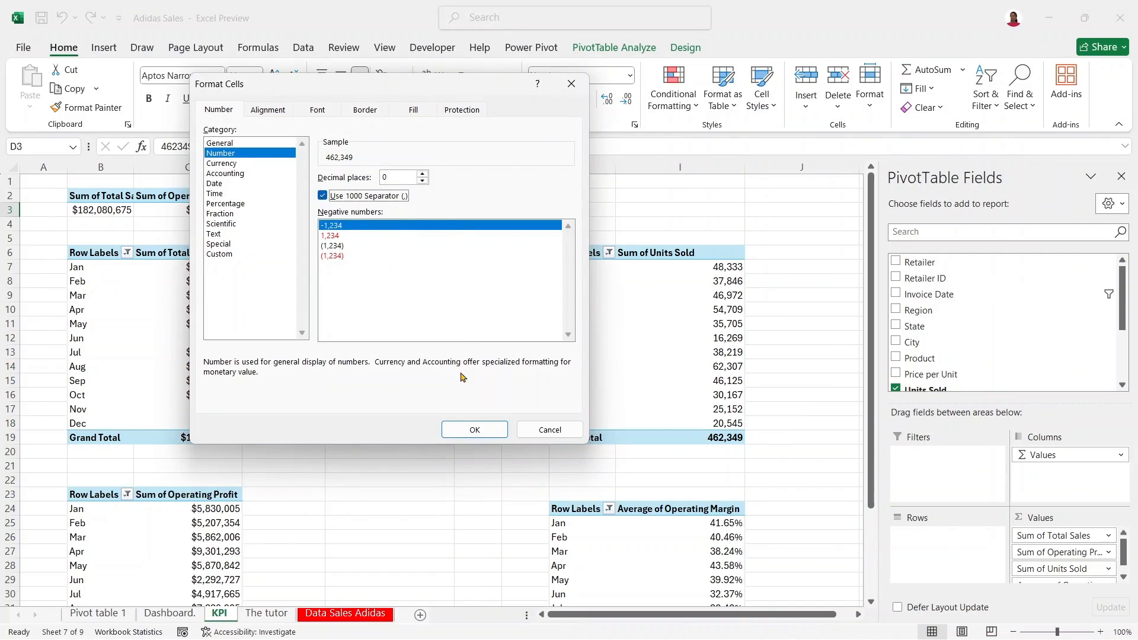
left_click(477, 429)
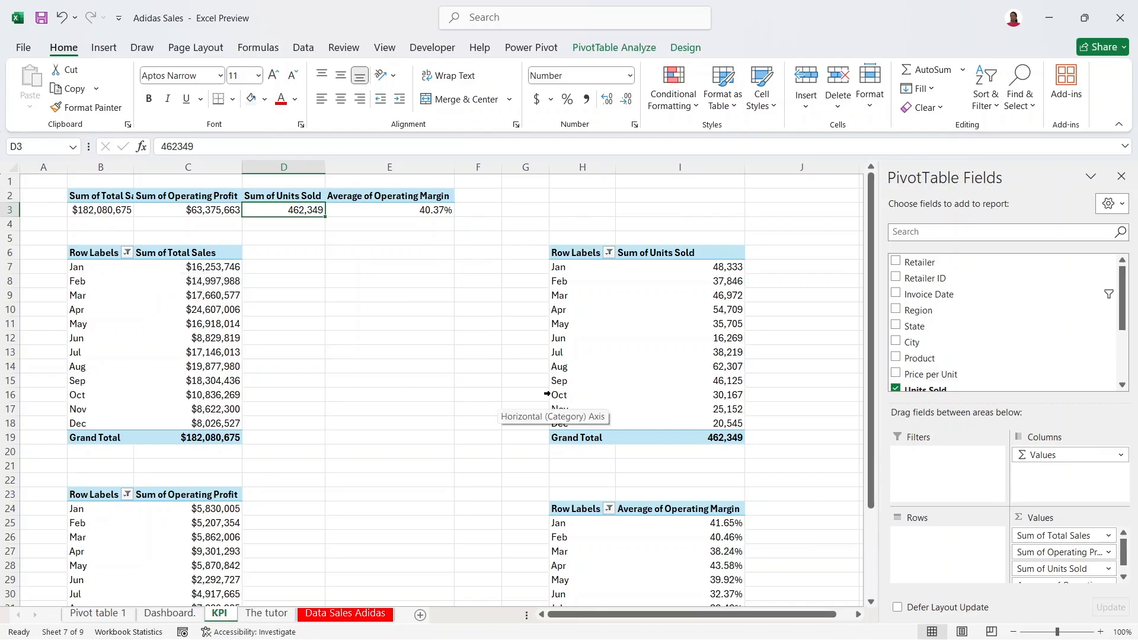
left_click(171, 325)
Step: Insert a line chart of monthly Total Sales from the B6 pivot
left_click(108, 302)
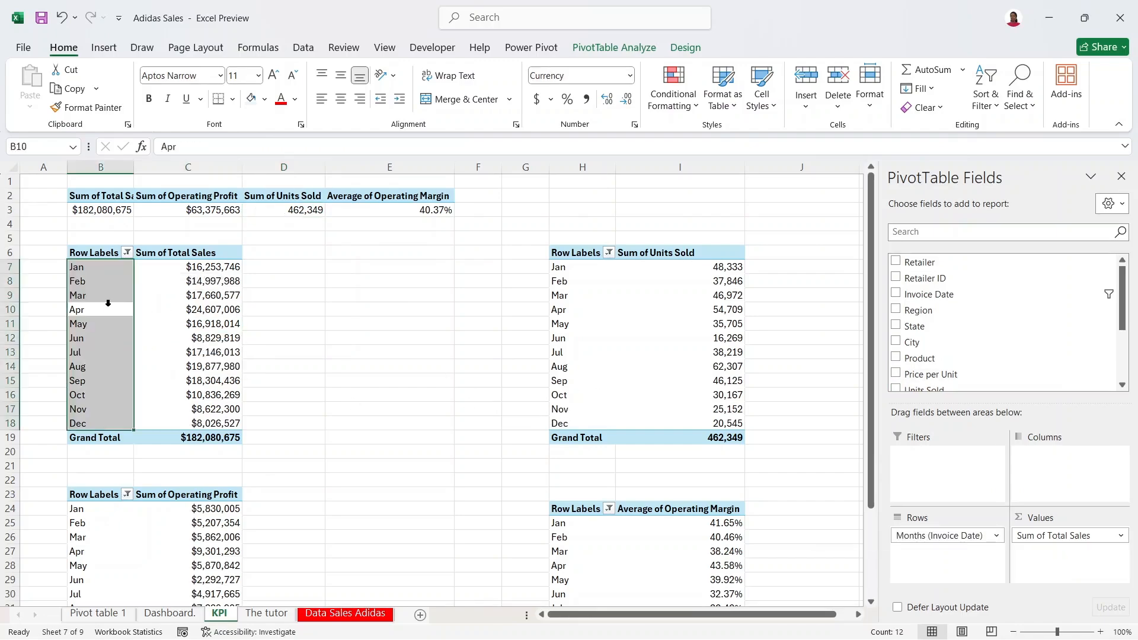
left_click(225, 299)
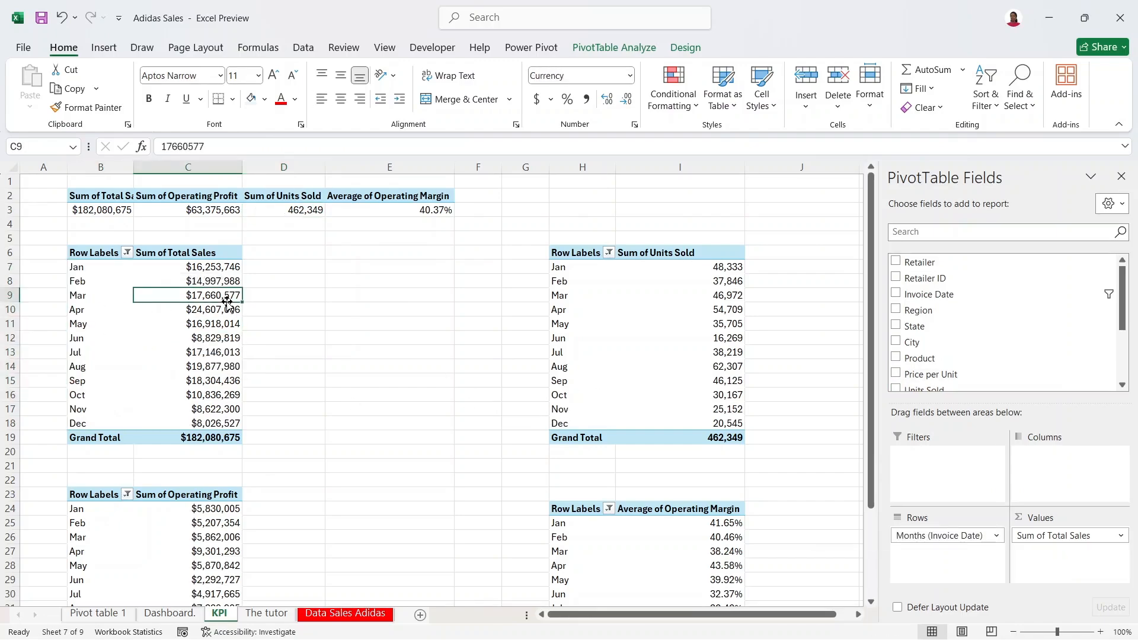
left_click(104, 48)
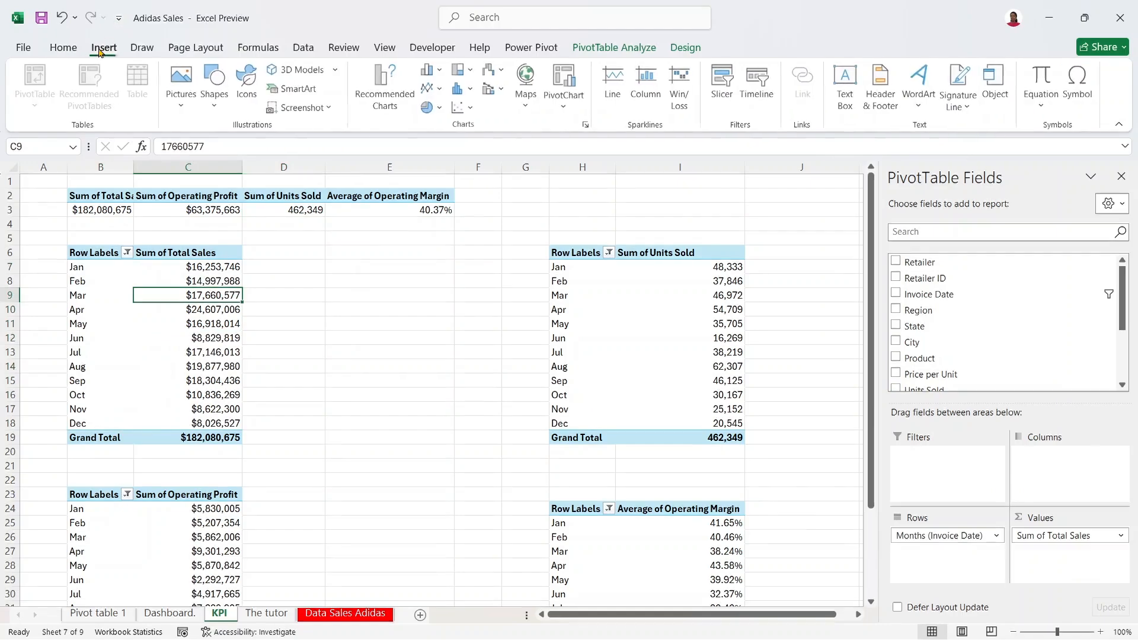
left_click(402, 96)
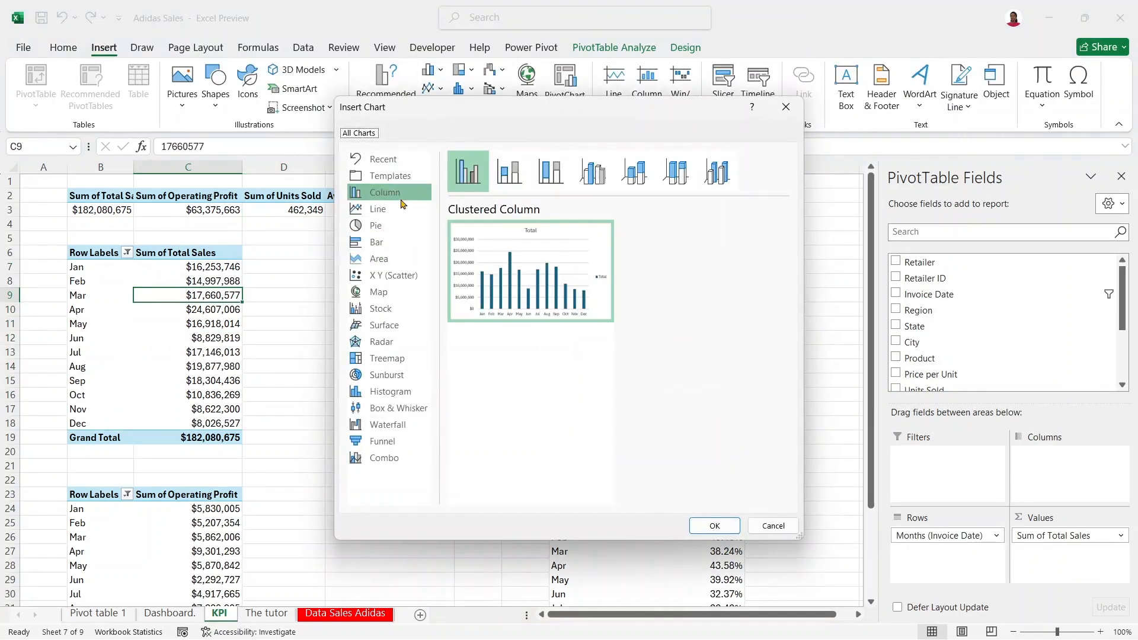
left_click(400, 209)
mouse_move(524, 244)
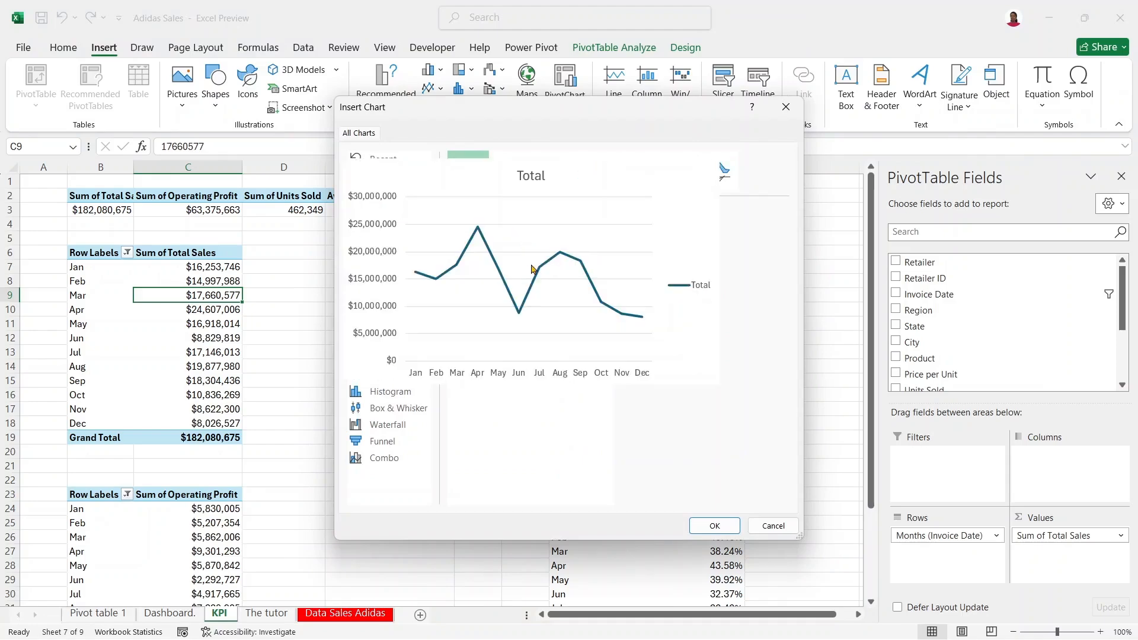
left_click(717, 526)
Step: Narrow the chart and move it up beside the Total Sales table
left_click_drag(620, 284, 529, 281)
left_click_drag(468, 306, 429, 262)
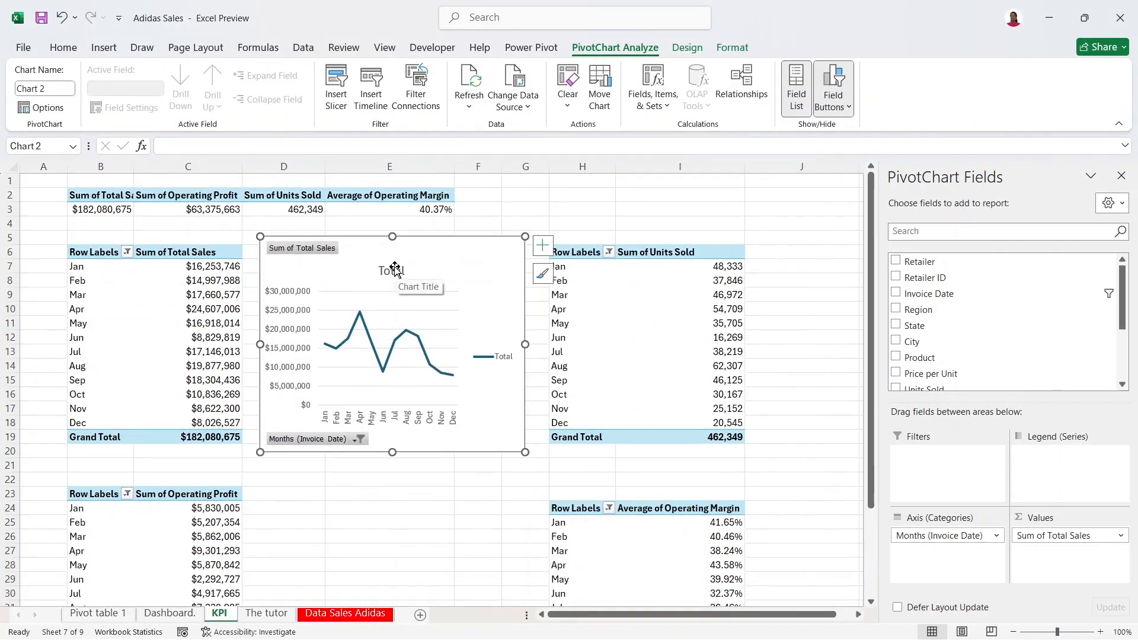
right_click(425, 255)
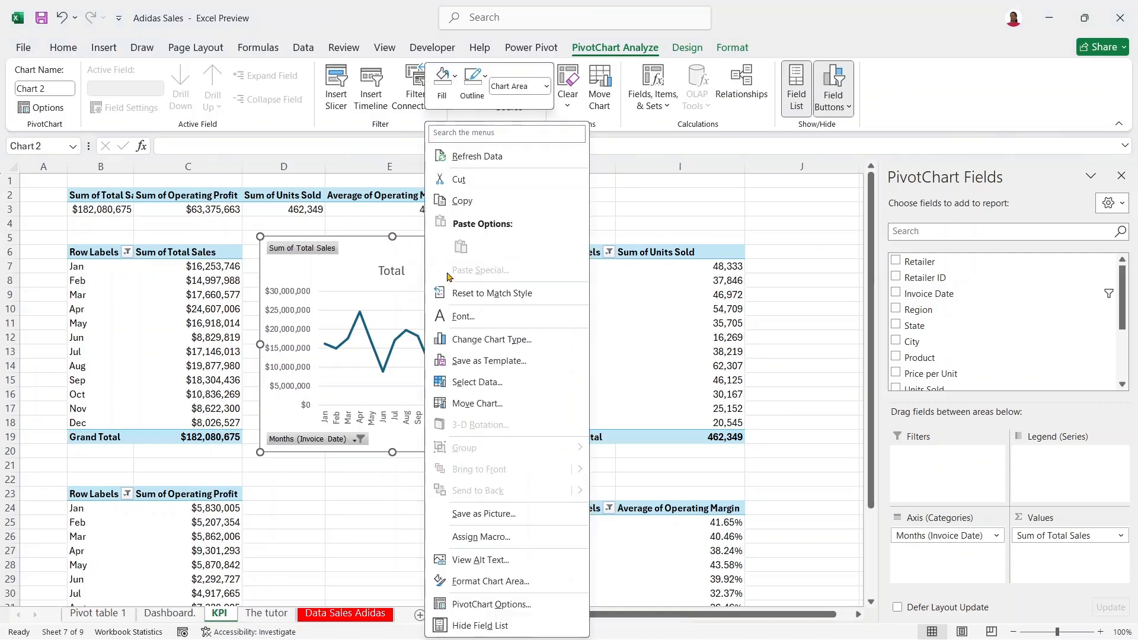
left_click(491, 581)
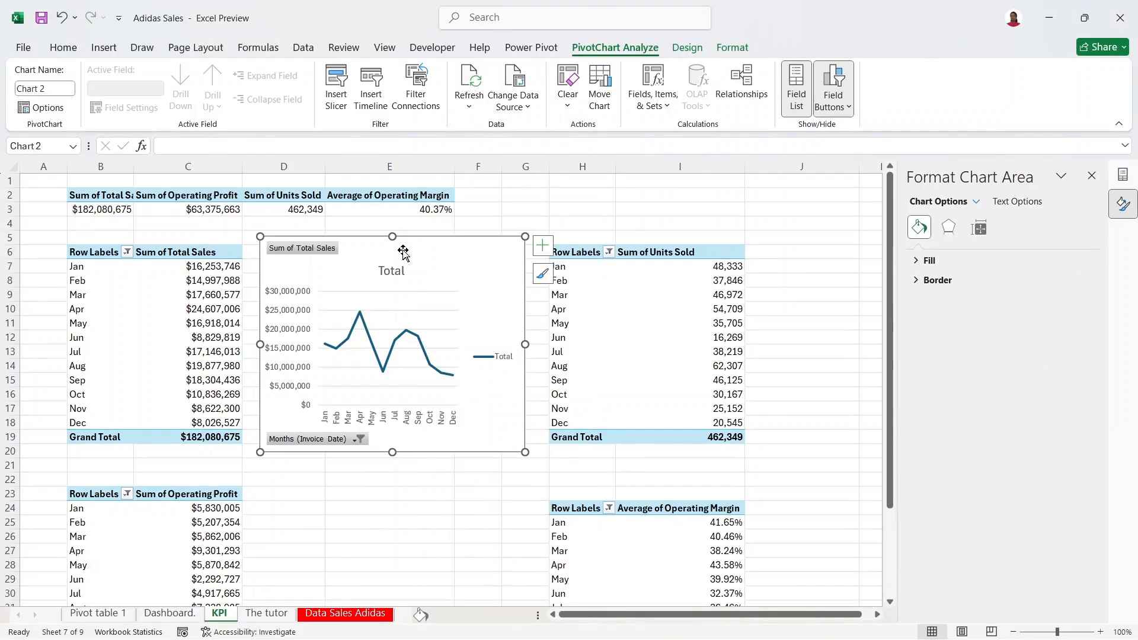
Step: Remove the chart title, field buttons, legend, gridlines and vertical value axis
left_click(399, 272)
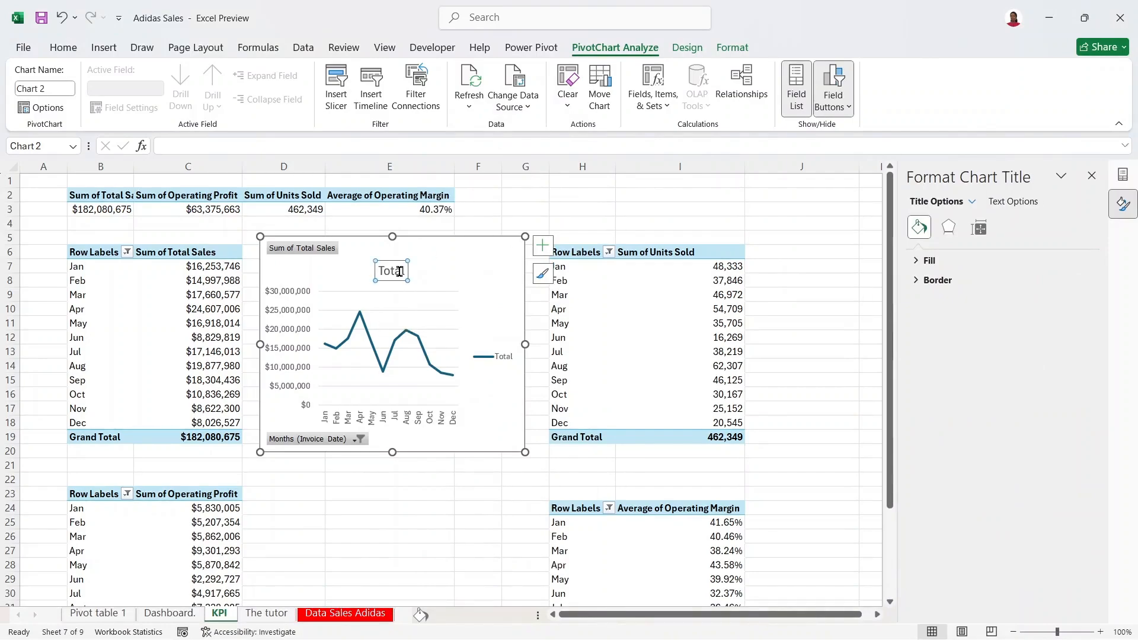
key("Delete")
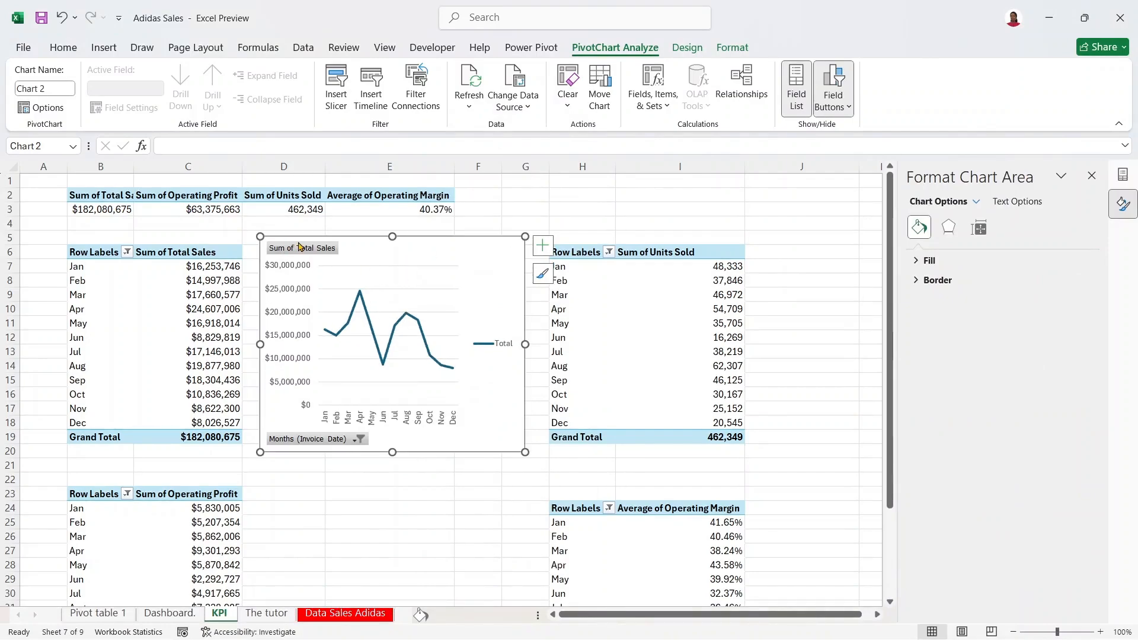
right_click(295, 252)
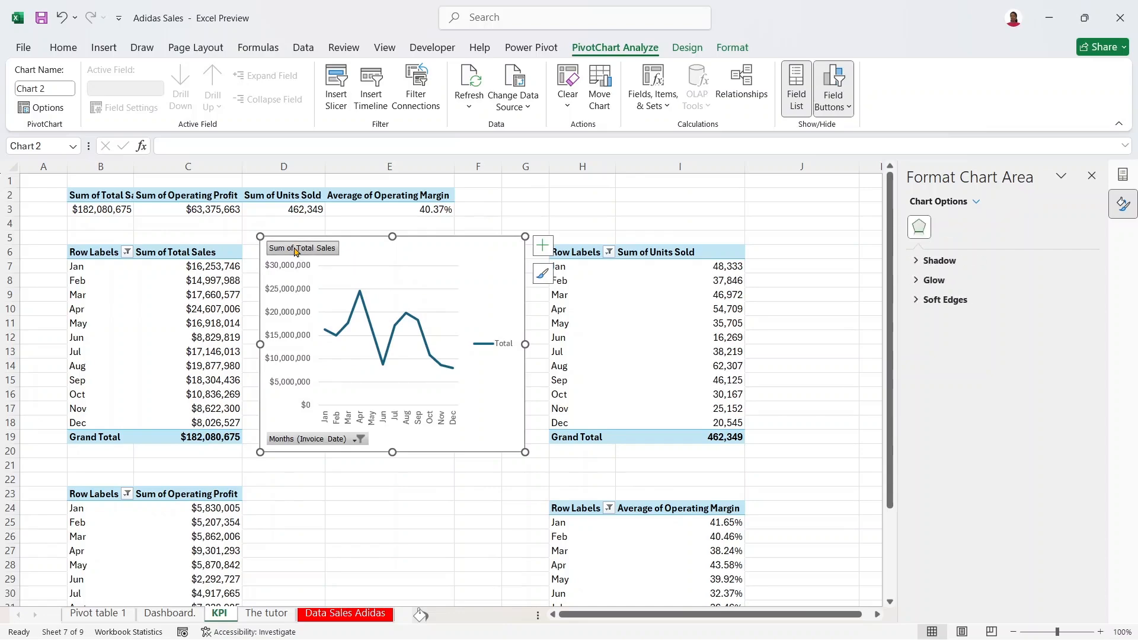
left_click(375, 415)
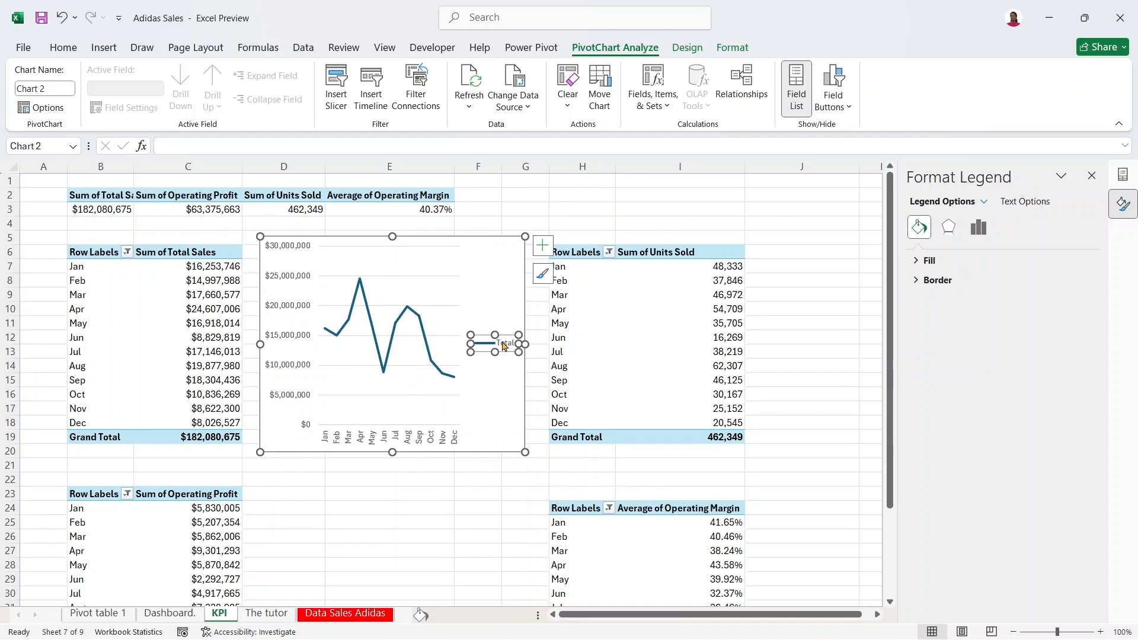
key("Delete")
left_click(542, 255)
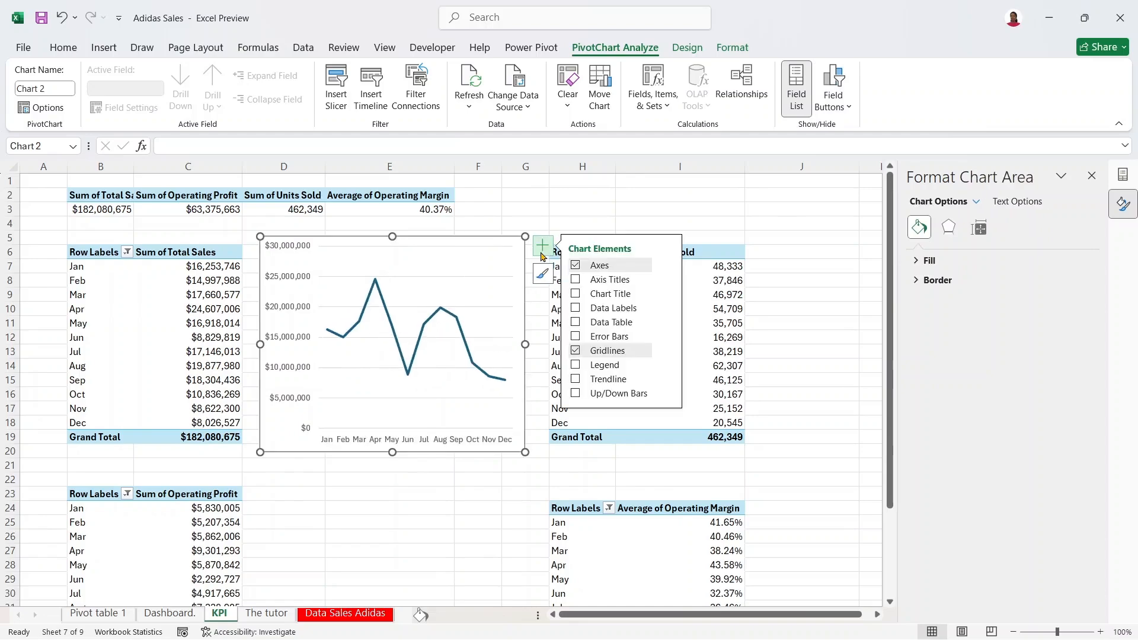
left_click(583, 353)
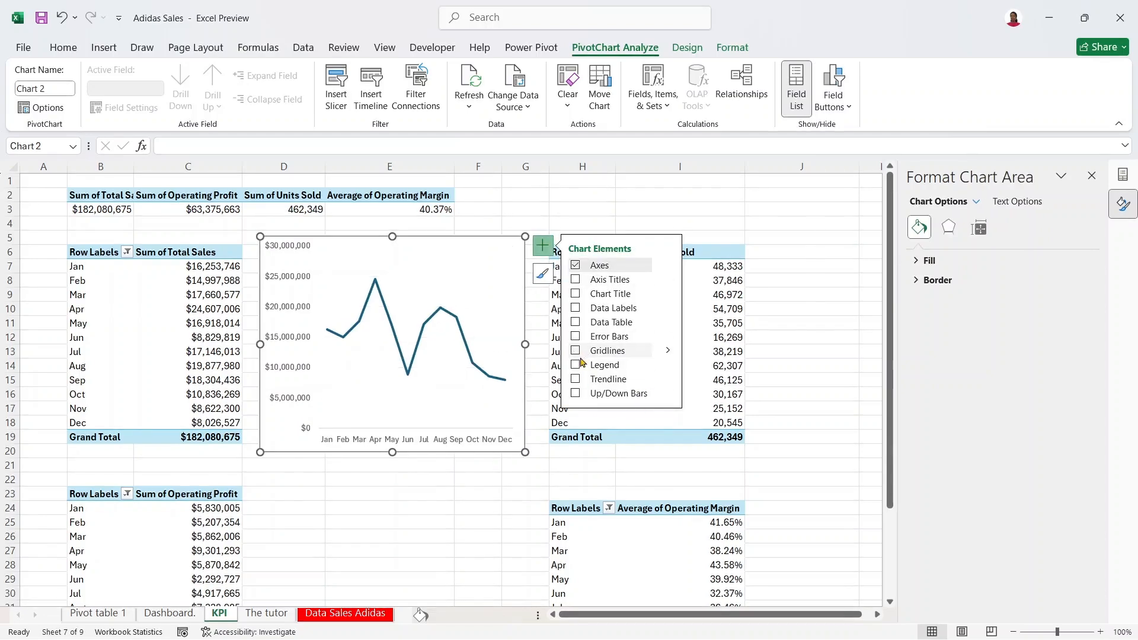
left_click(290, 342)
key("Delete")
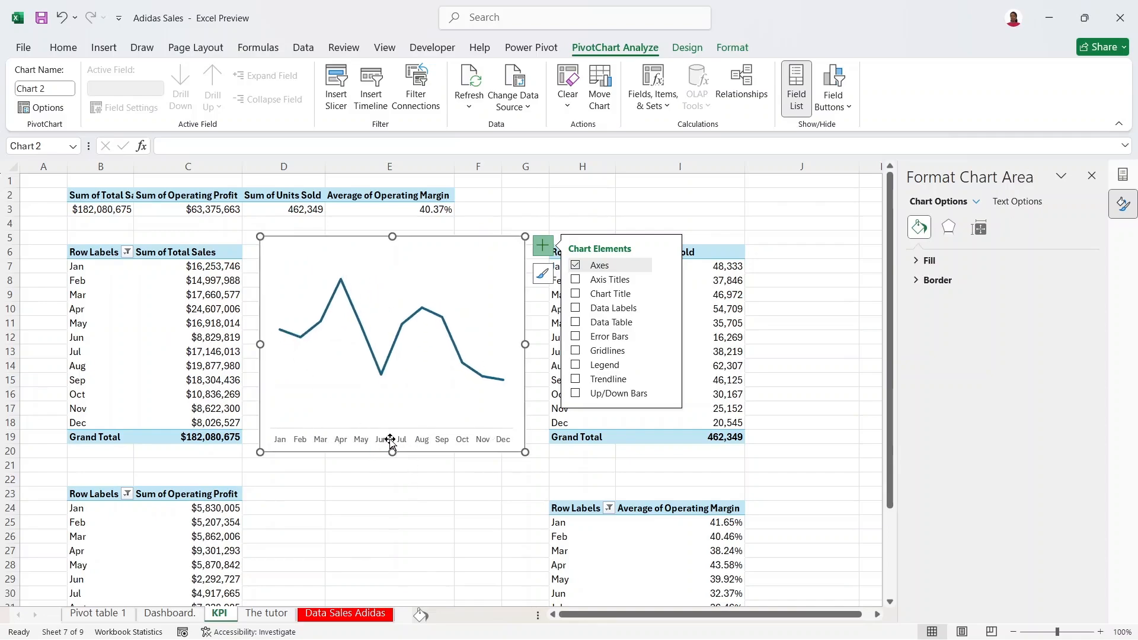
Step: Shorten the chart, nudge the plot area up, and place it over rows 6–18
left_click_drag(392, 237, 396, 295)
left_click(409, 317)
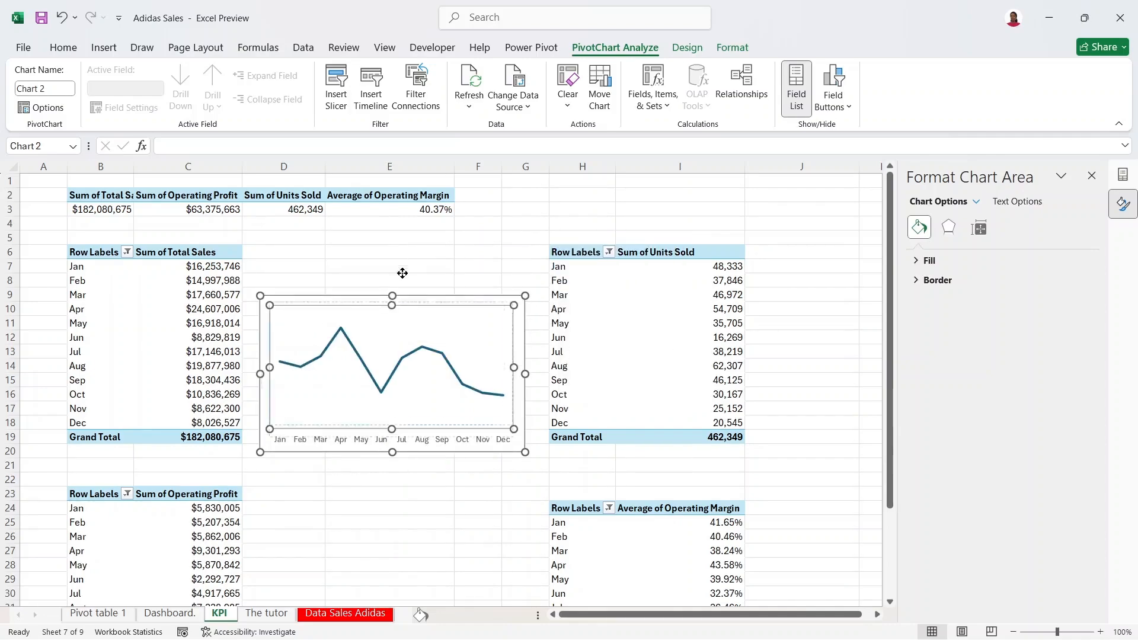
left_click_drag(408, 316, 409, 310)
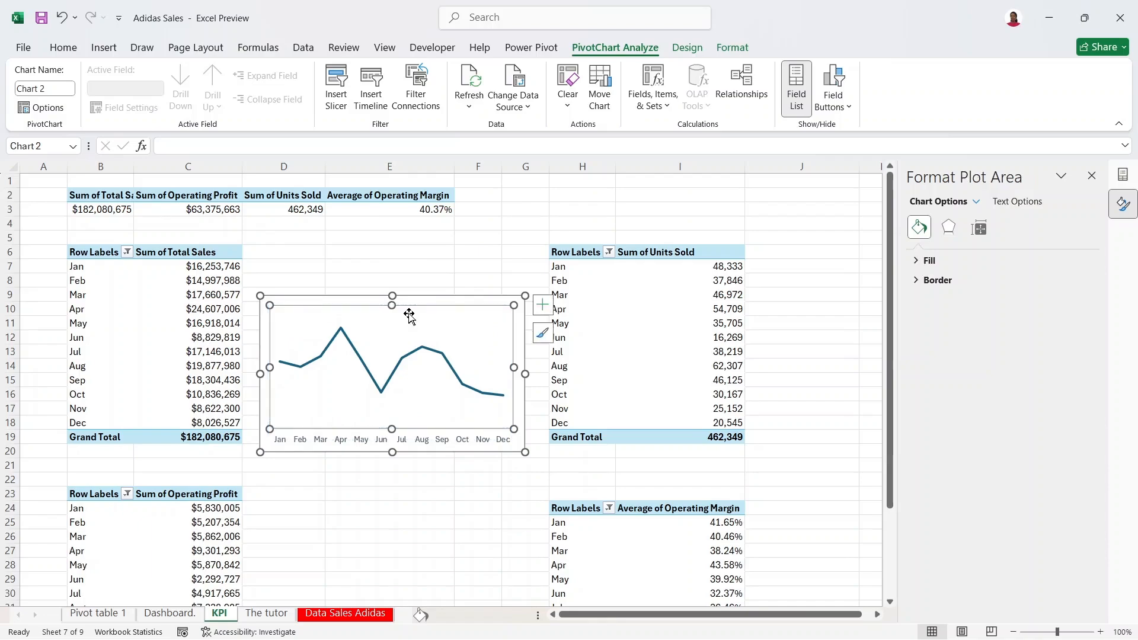
left_click(446, 301)
left_click_drag(435, 303, 430, 267)
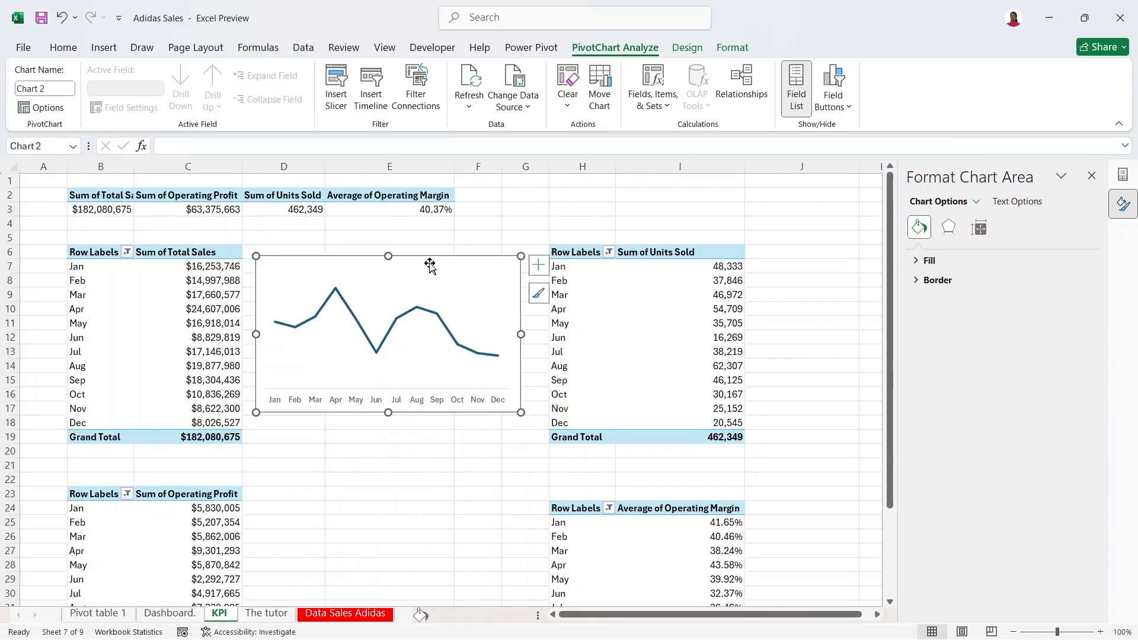
Step: Make the sales trend line a smoothed, solid dark blue line
left_click(487, 356)
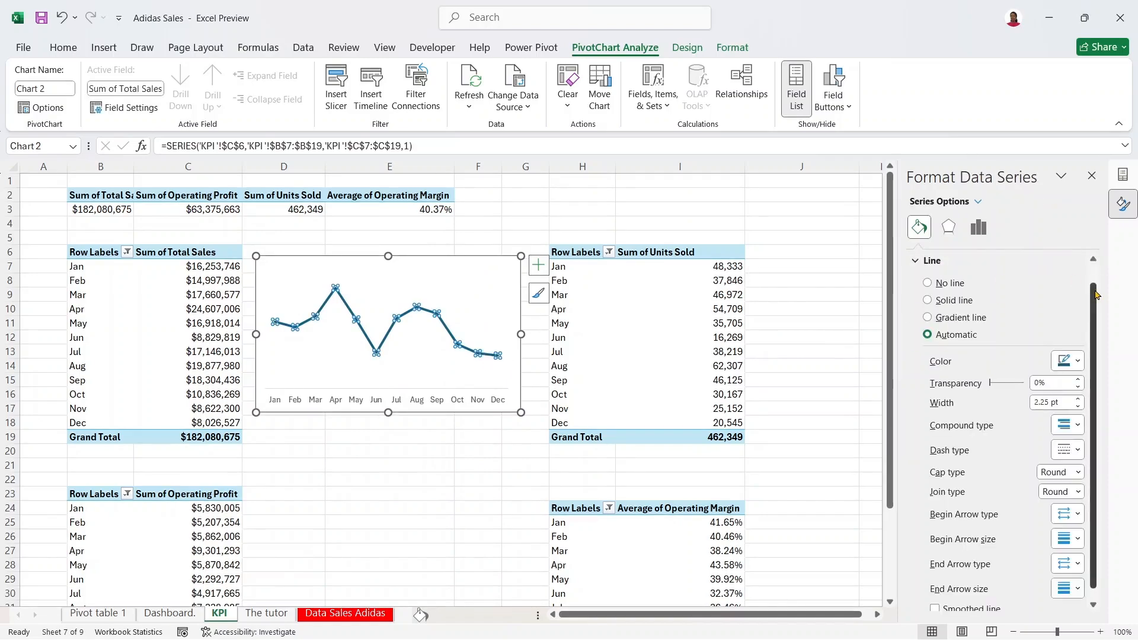
scroll(1090, 414, "down", 1)
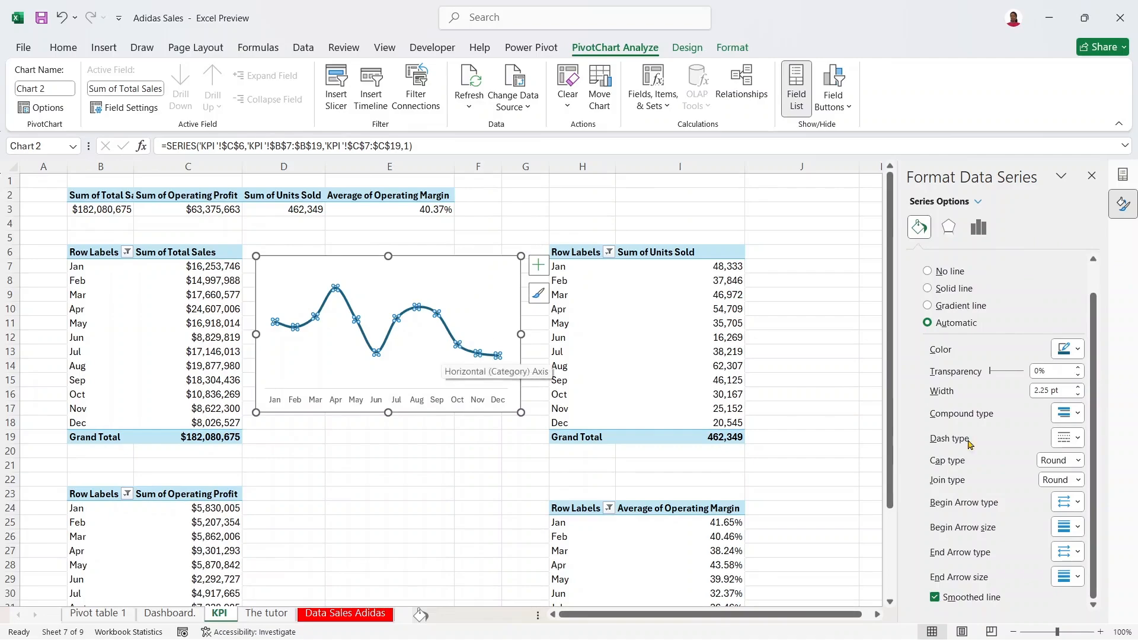
left_click(1075, 352)
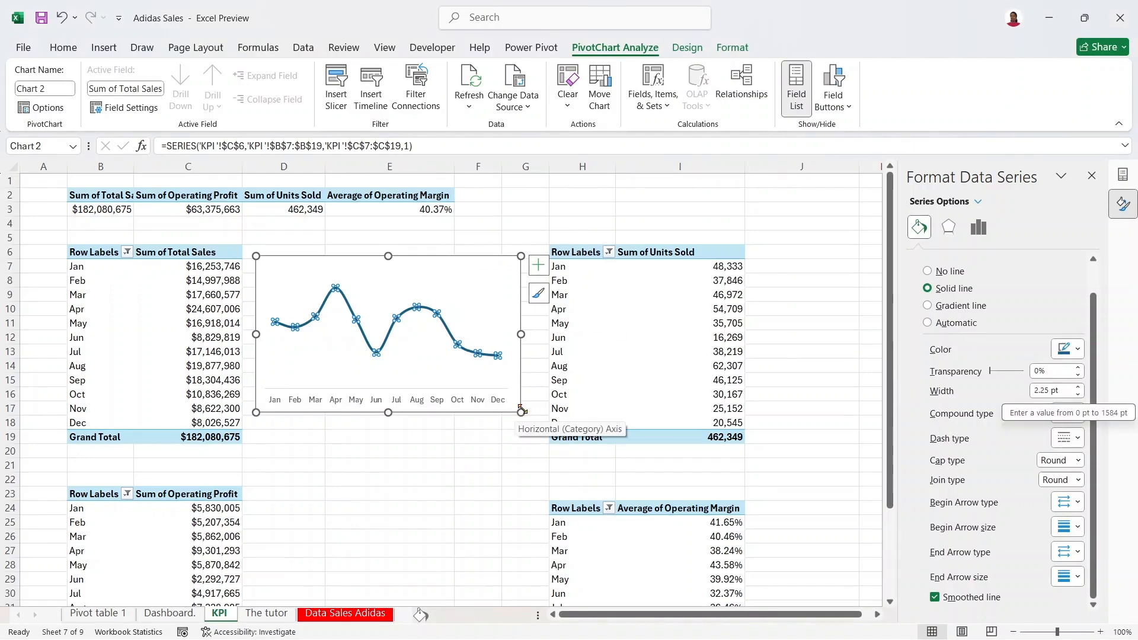
left_click(1076, 352)
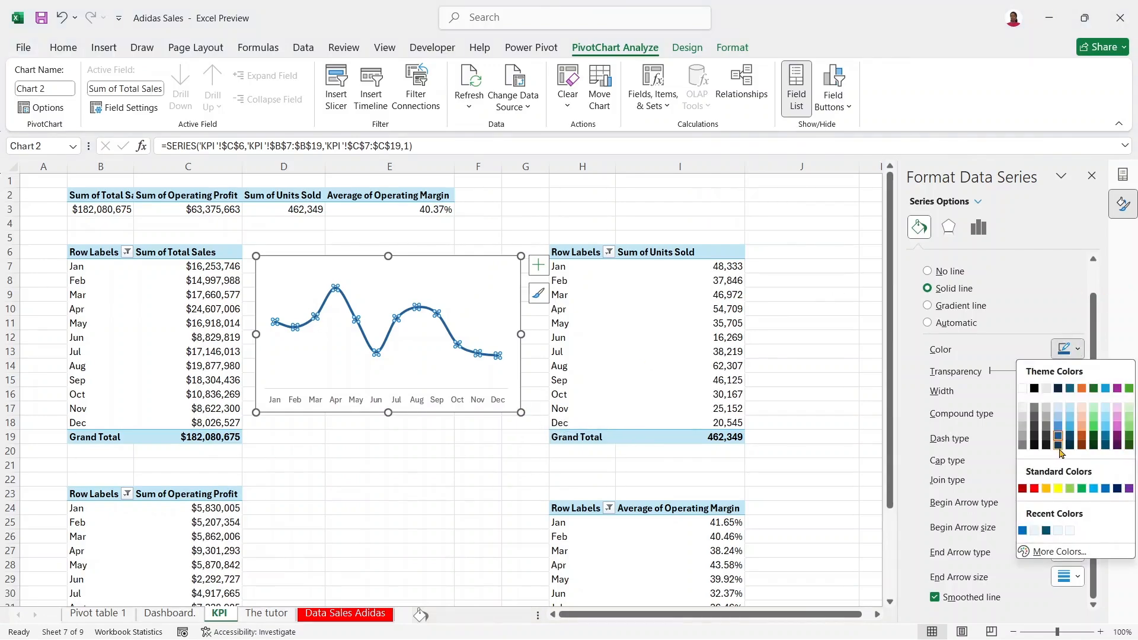
left_click(1059, 449)
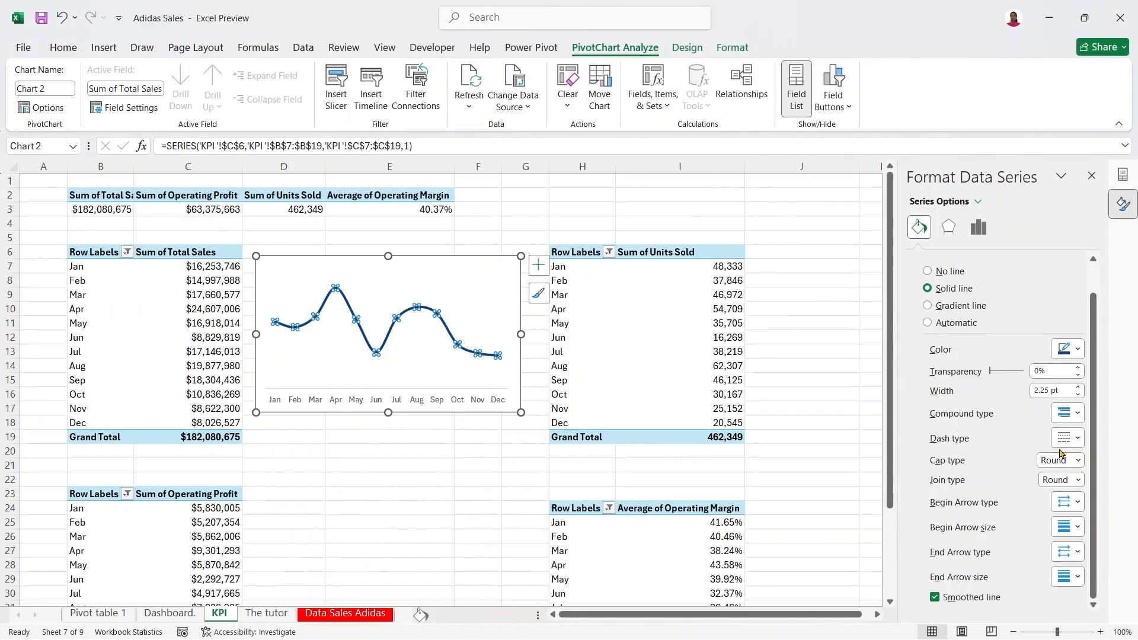
Step: Shrink the chart slightly and copy the whole chart area
left_click_drag(521, 412, 518, 410)
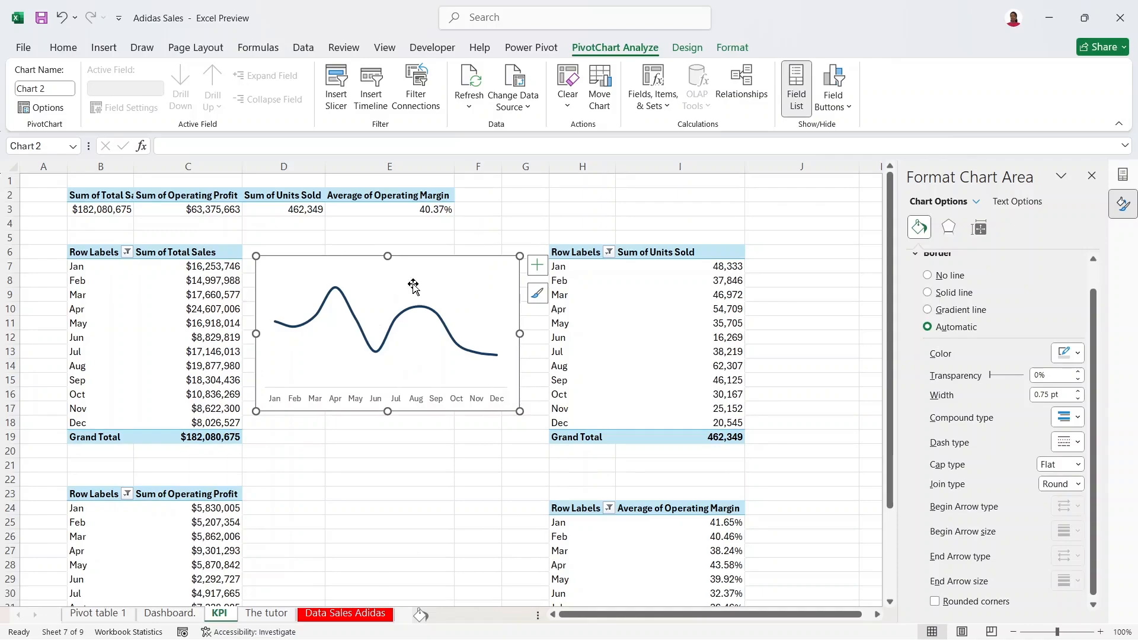
left_click(442, 278)
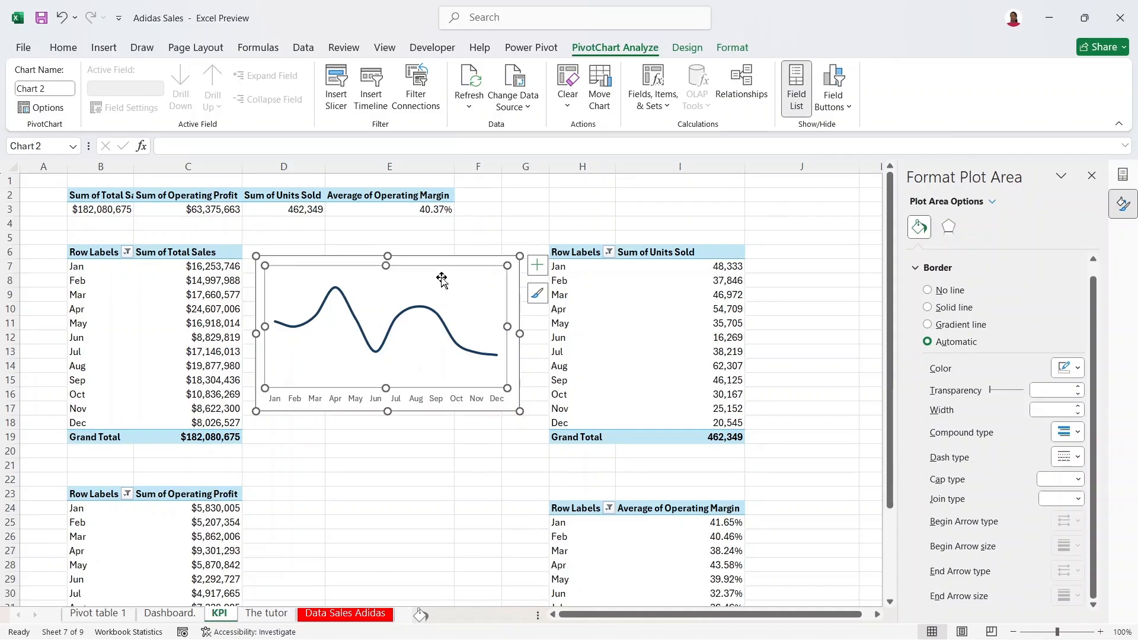
left_click(466, 262)
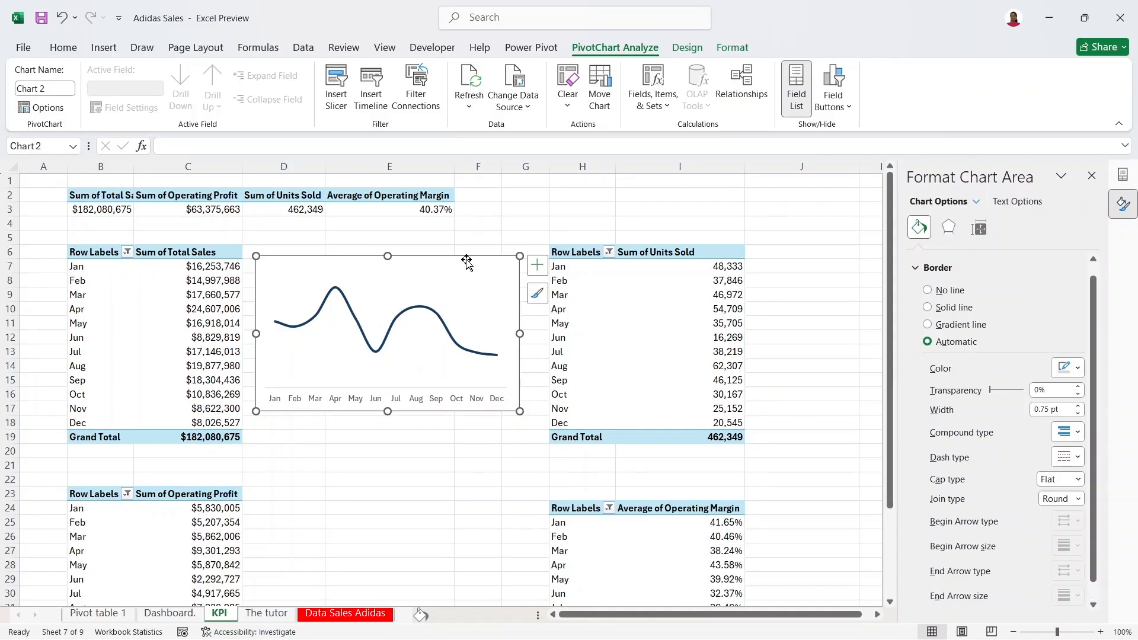
key("ctrl+c")
left_click(197, 538)
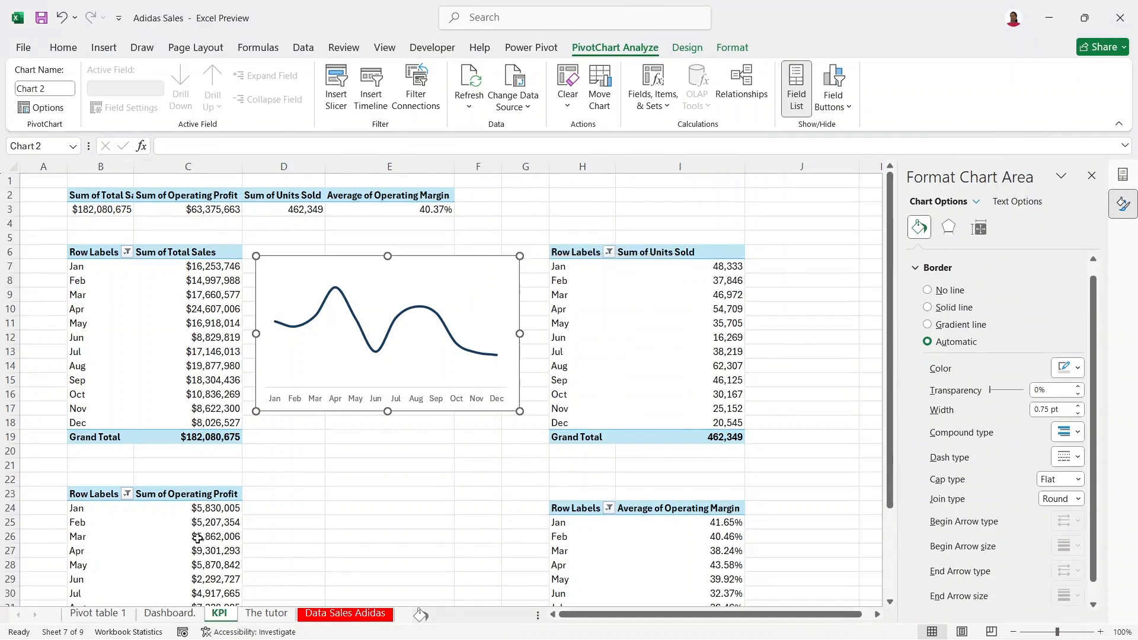
Step: Insert a line chart of monthly Operating Profit and size it beside its table
left_click(116, 48)
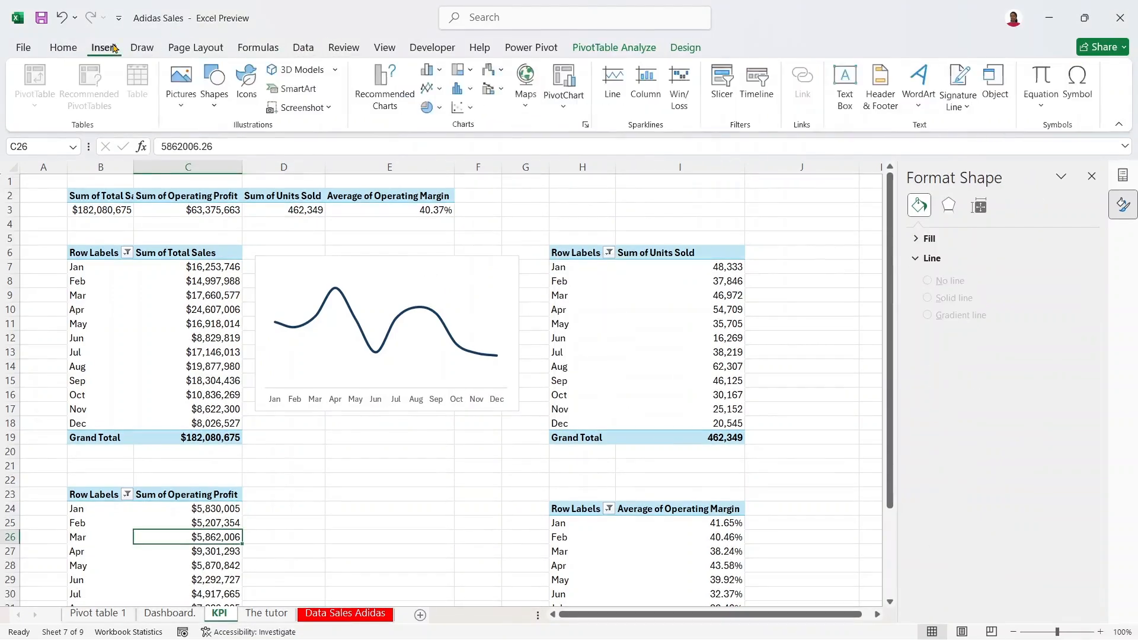
left_click(436, 88)
left_click(459, 146)
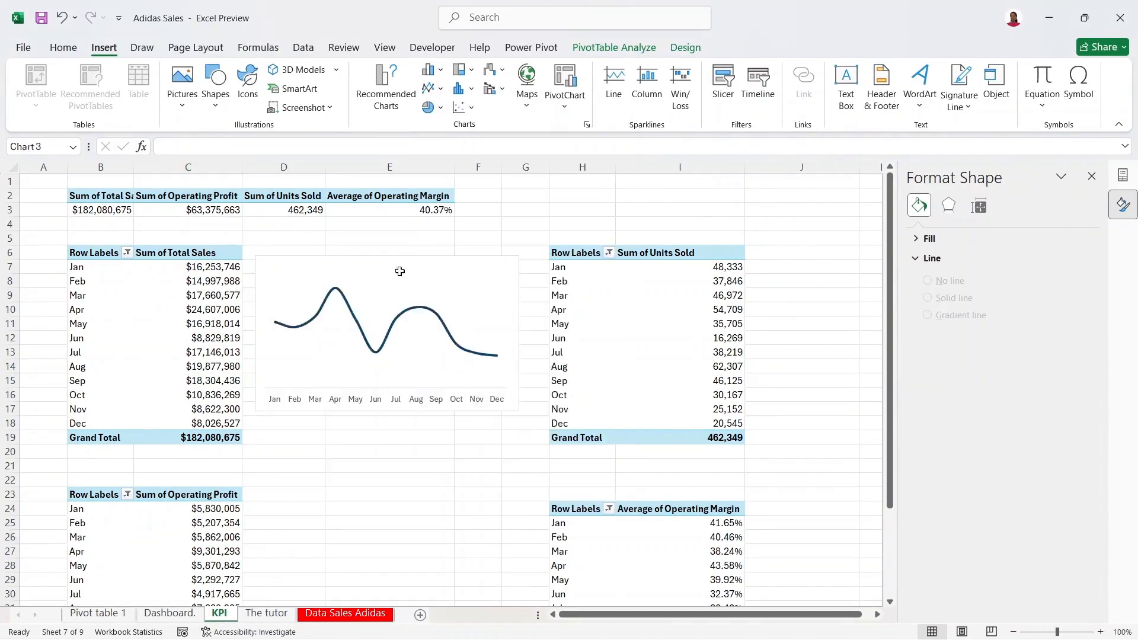
left_click_drag(447, 287, 428, 486)
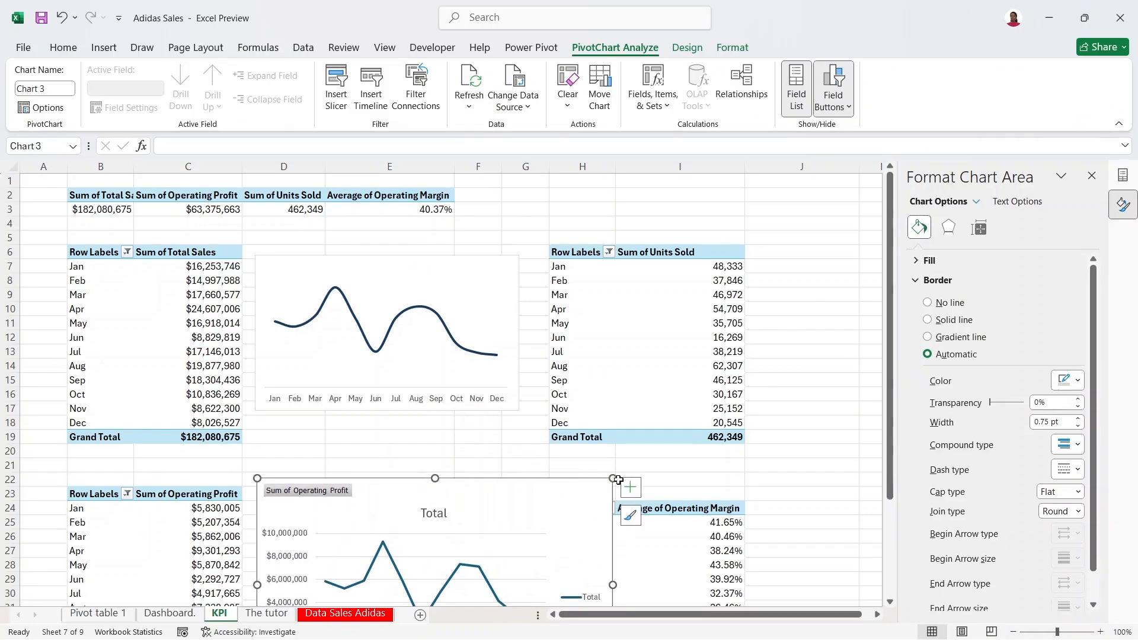
left_click_drag(613, 479, 510, 501)
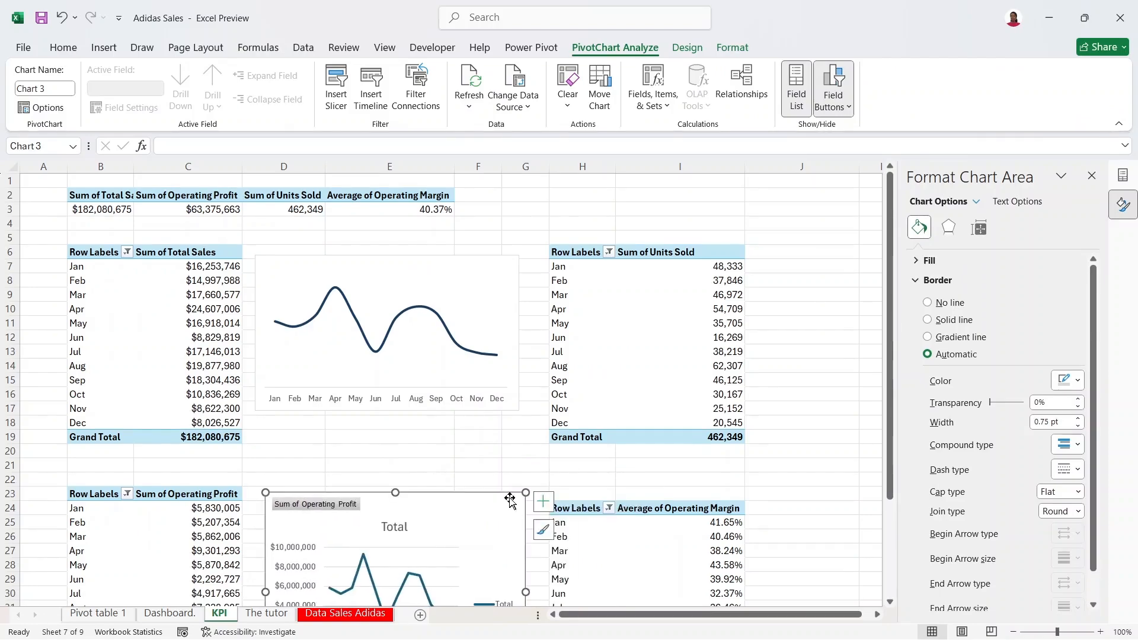
Step: Add a recommended line chart for Units Sold and fit it beside its pivot
left_click(681, 296)
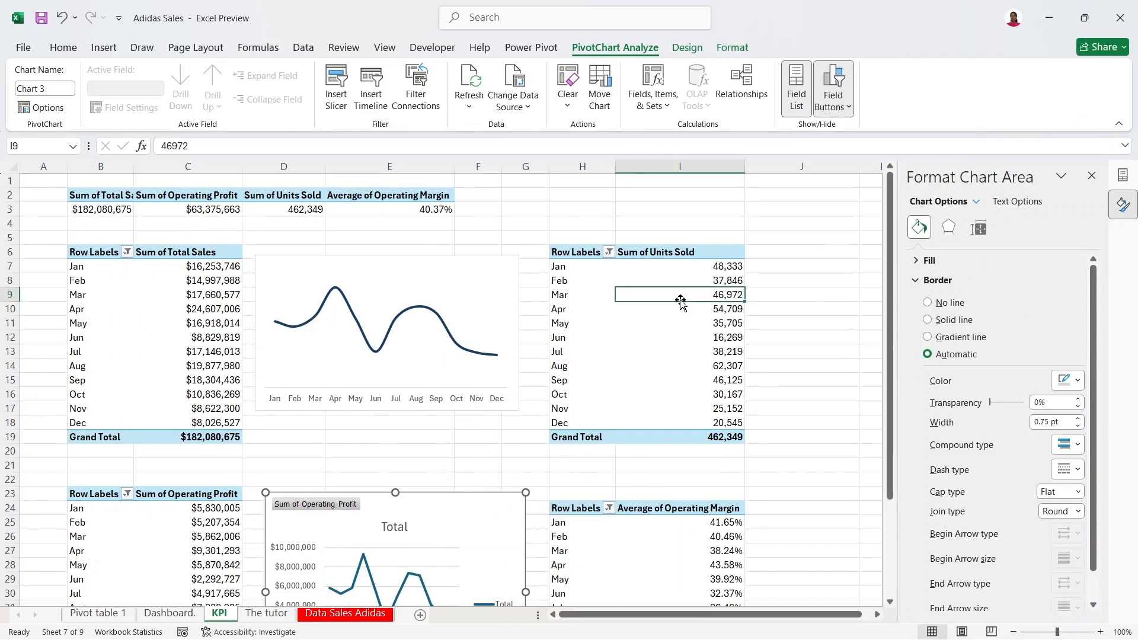
left_click(104, 47)
left_click(392, 102)
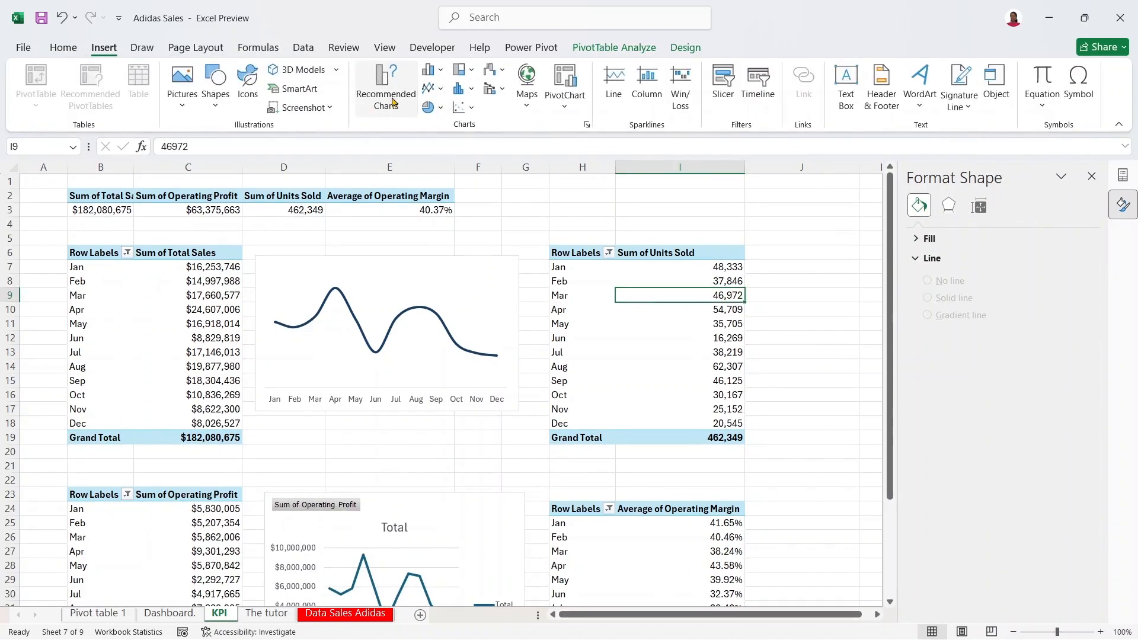
left_click(391, 211)
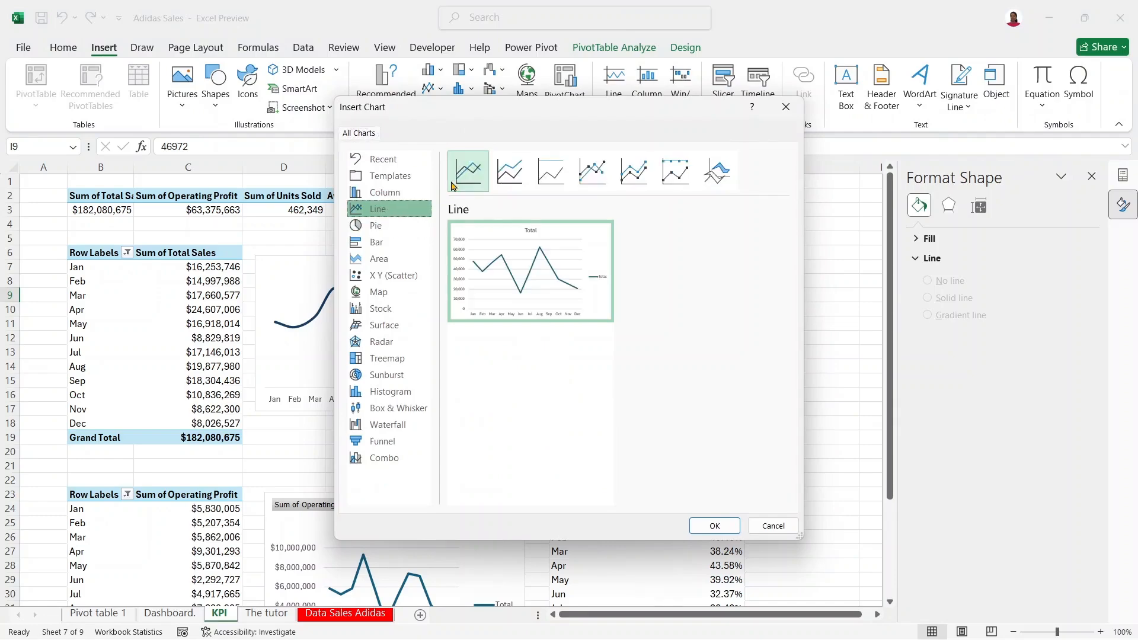
mouse_move(505, 270)
left_click(706, 527)
left_click_drag(546, 301, 865, 244)
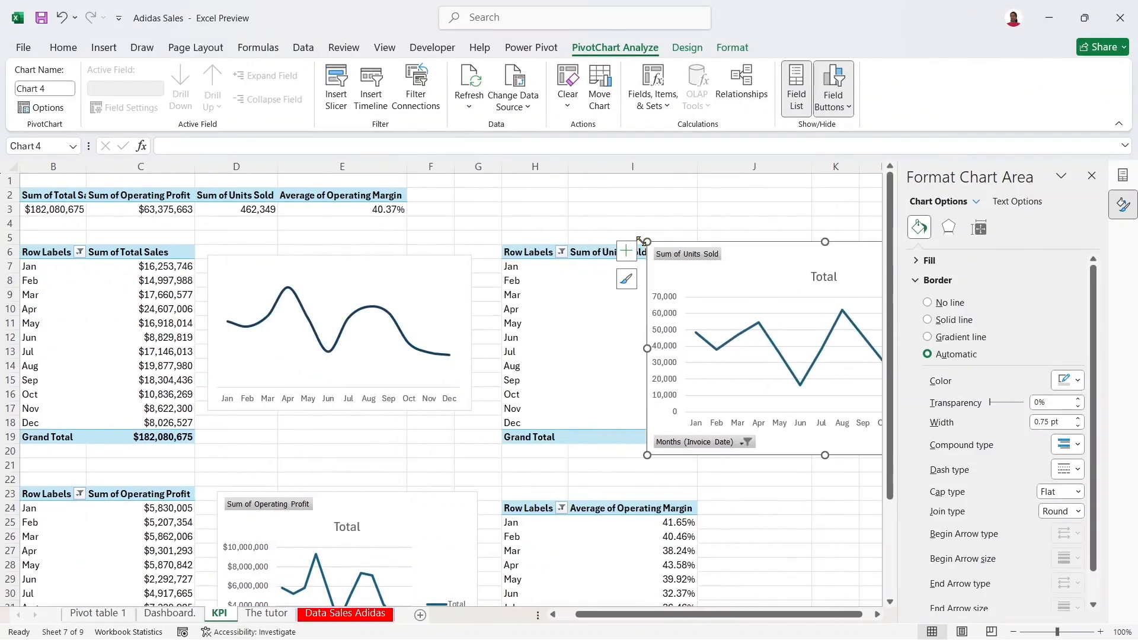
left_click_drag(640, 240, 732, 261)
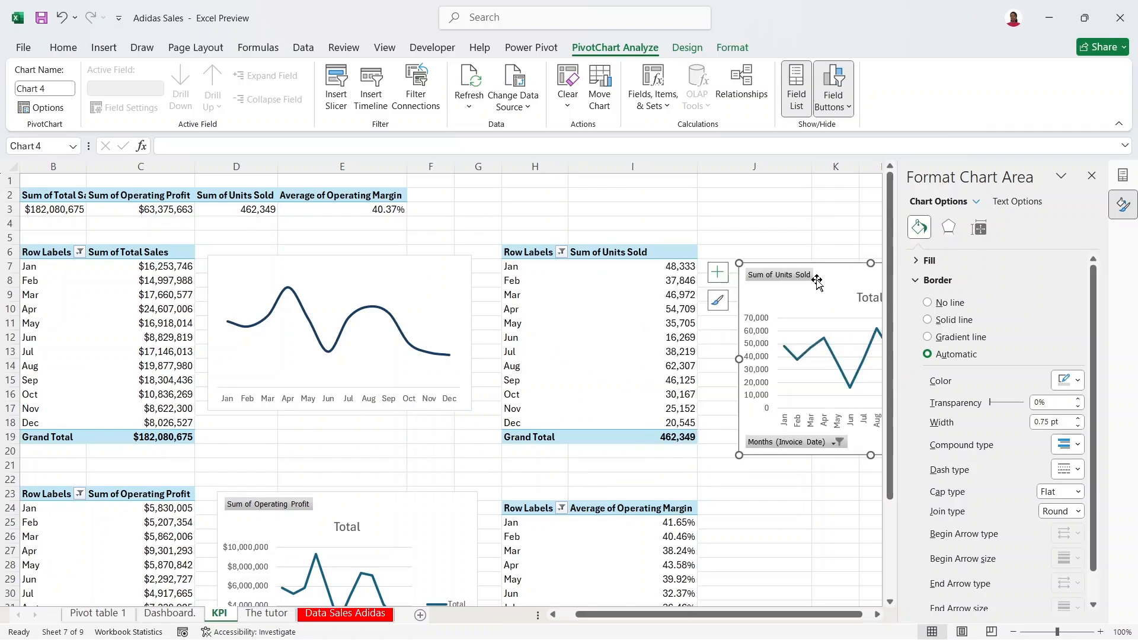
left_click_drag(817, 280, 777, 256)
Step: Insert a recommended line chart for the Average of Operating Margin pivot at cell I27
left_click(617, 554)
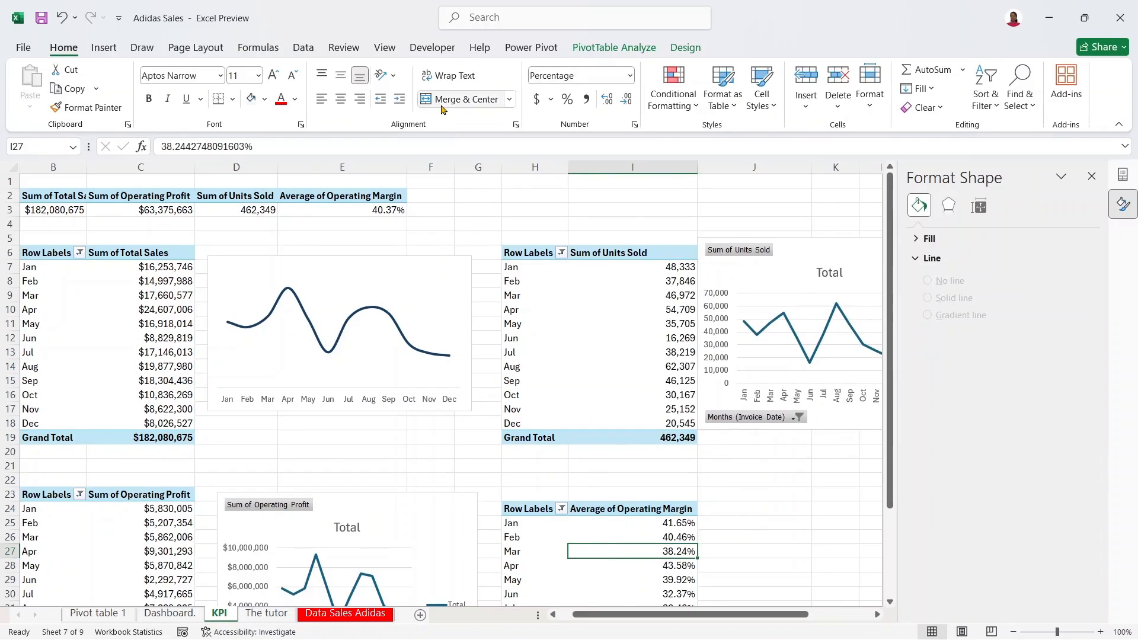
left_click(103, 48)
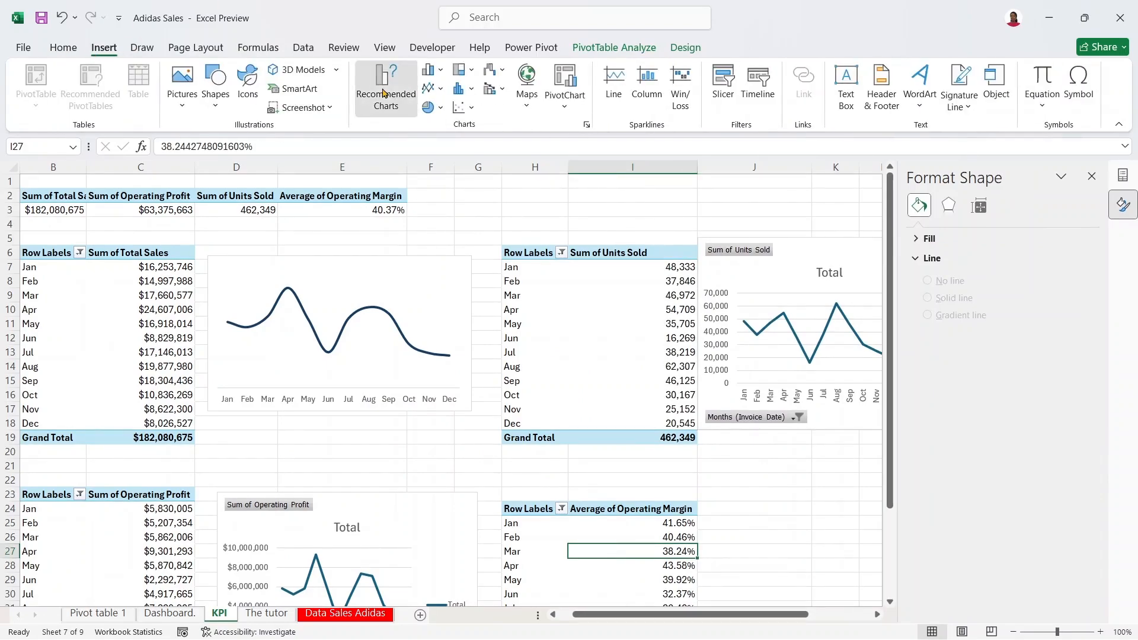
left_click(383, 93)
left_click(388, 209)
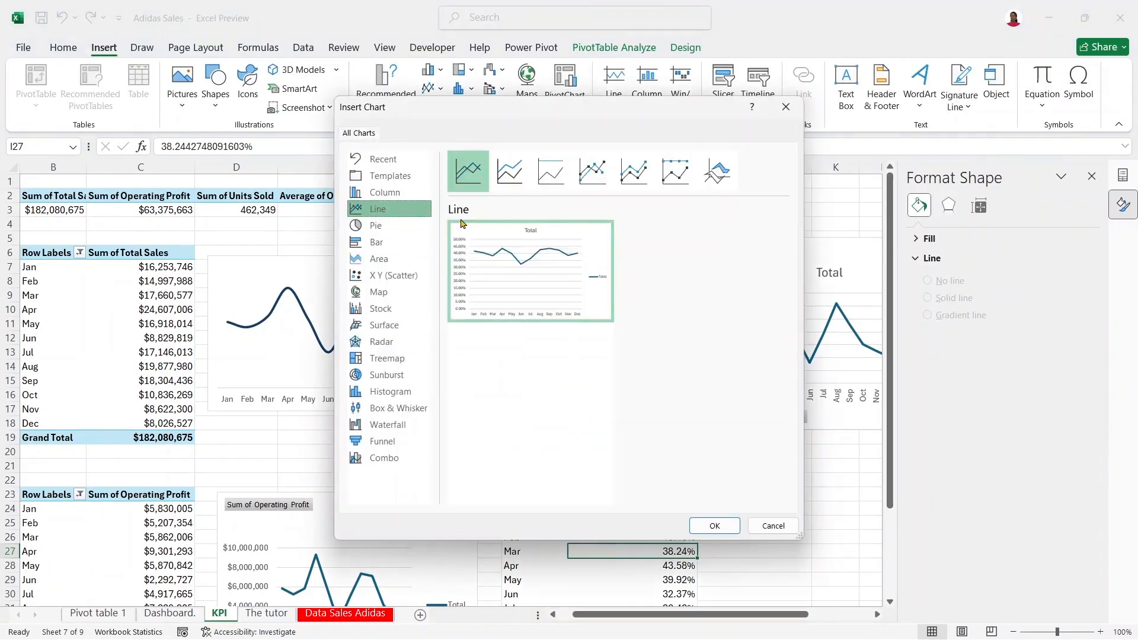
left_click(717, 524)
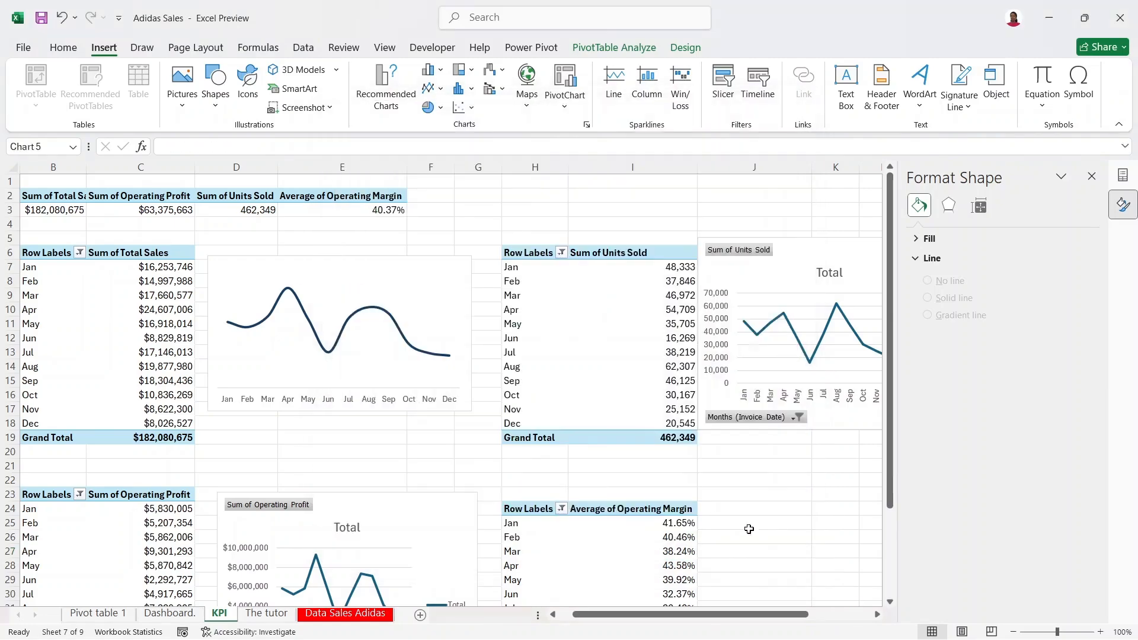
Step: Move the Operating Margin chart beside its pivot table, shrink it, and hide the field list
left_click_drag(571, 336, 743, 501)
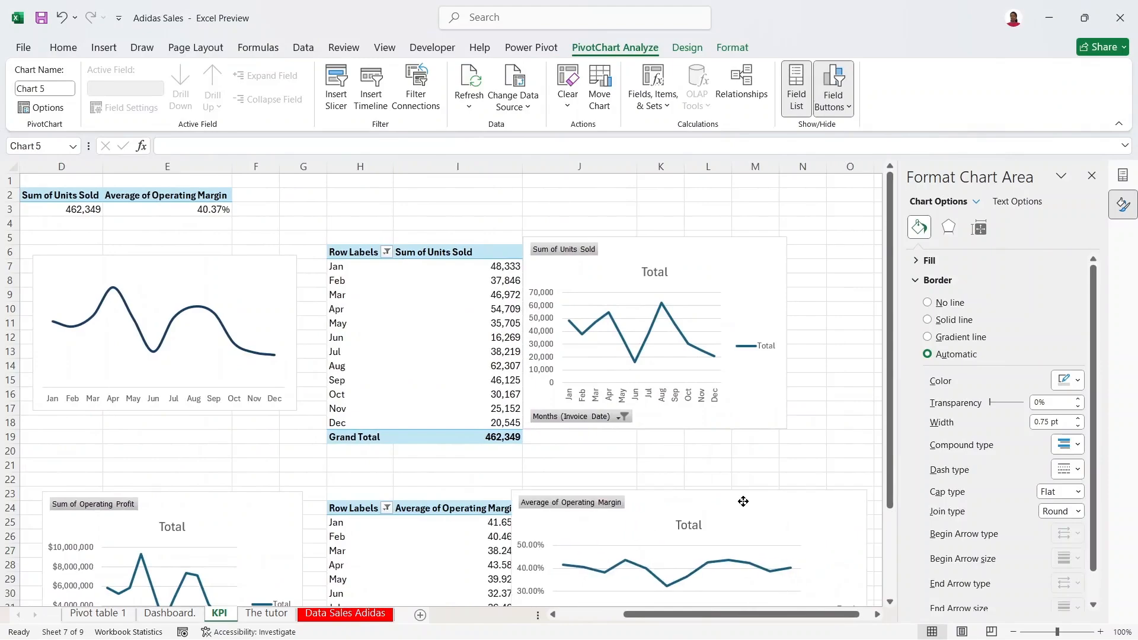
left_click_drag(865, 491, 794, 503)
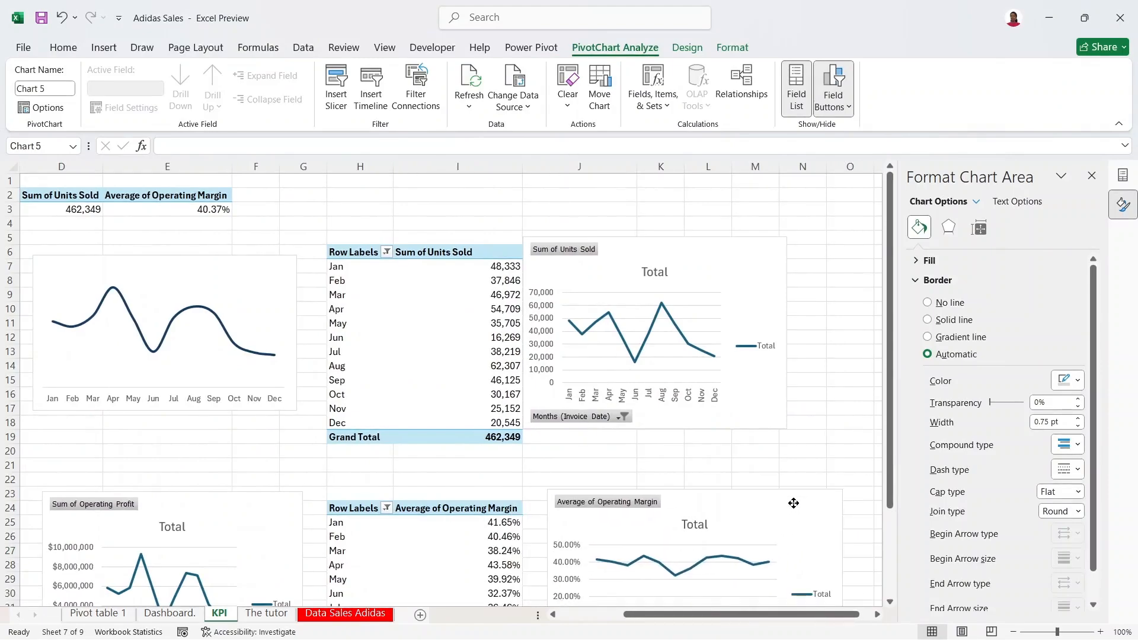
left_click(1122, 175)
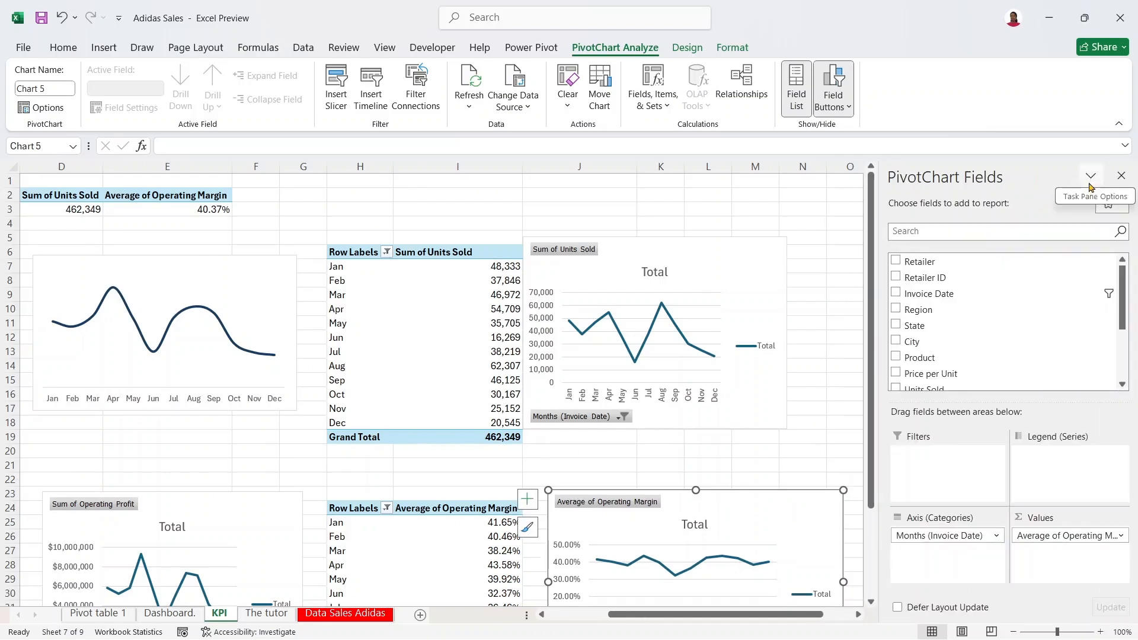
left_click(1121, 176)
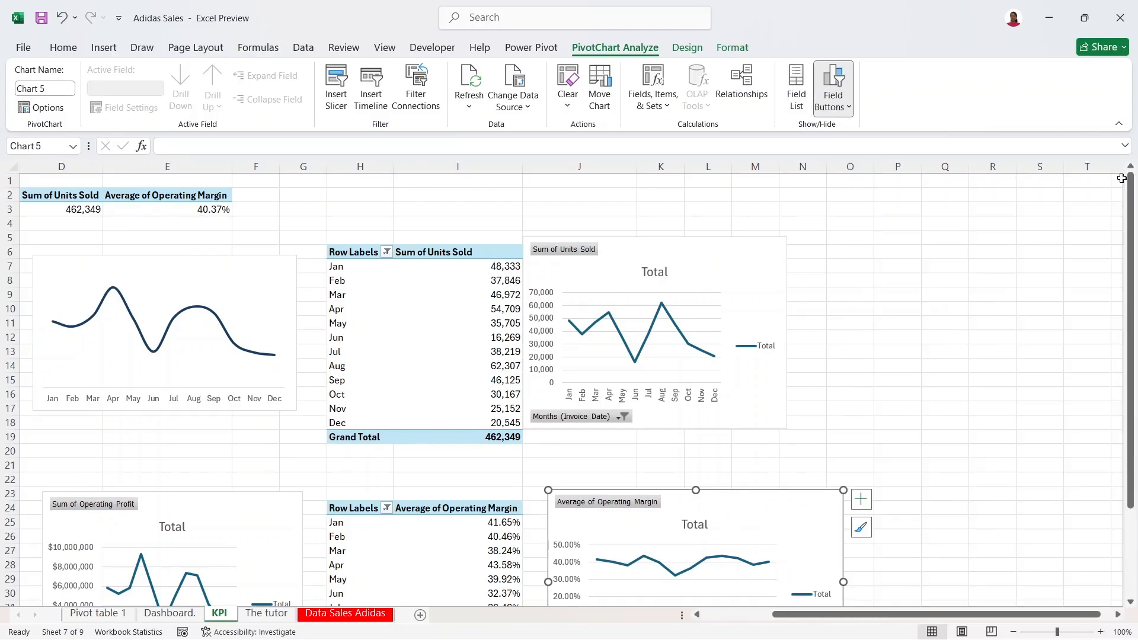
left_click_drag(812, 615, 661, 611)
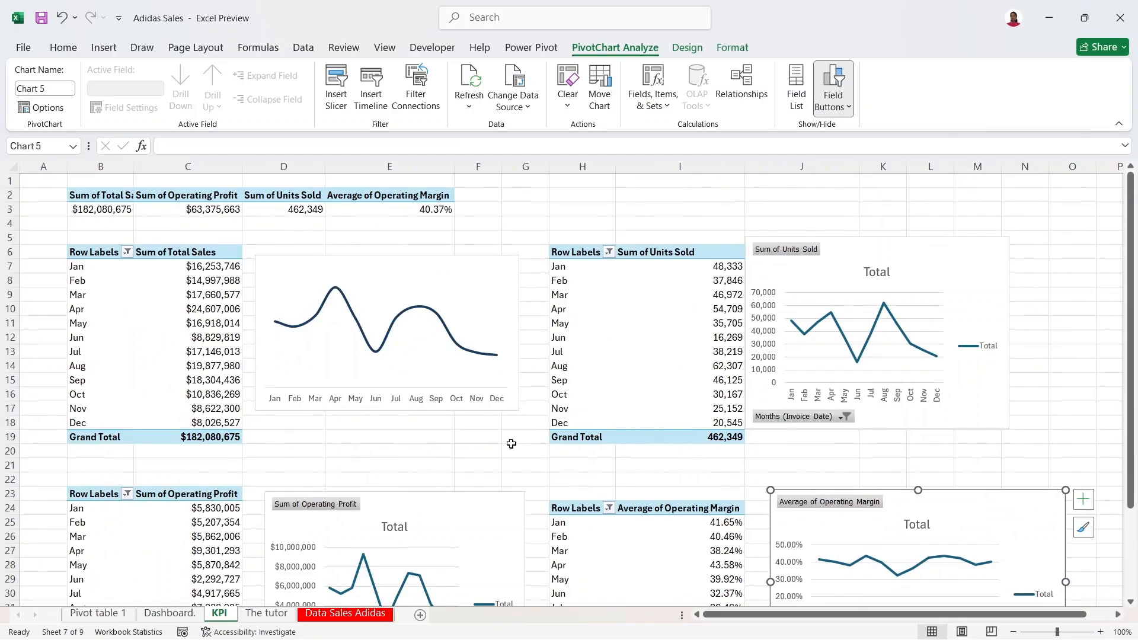
left_click(510, 320)
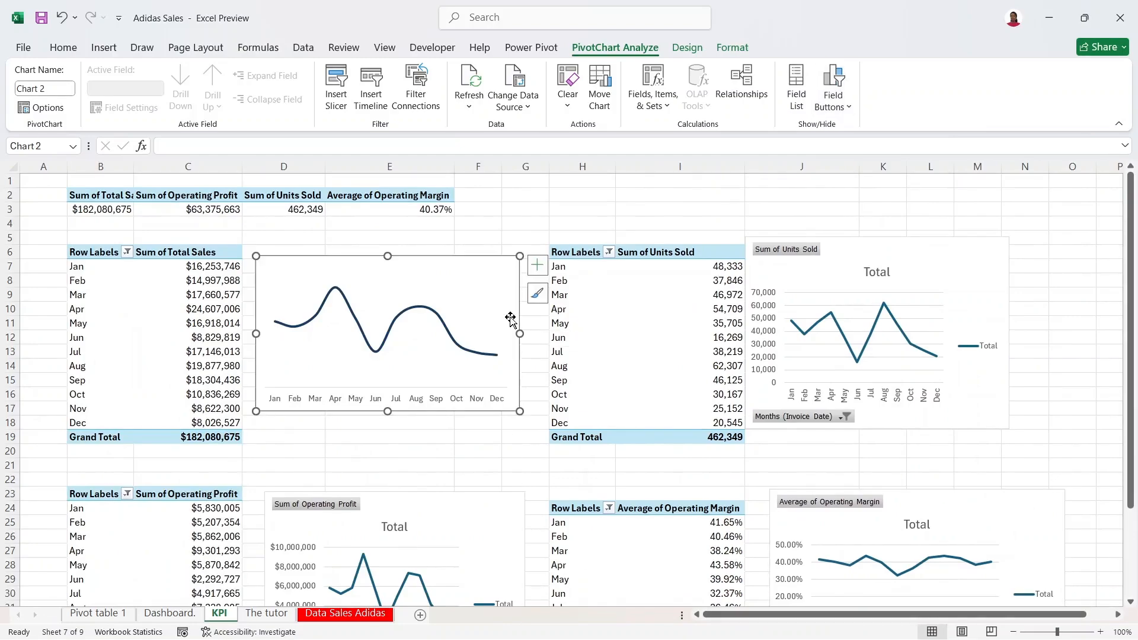
Step: Set the Total Sales line chart to No Outline and No Fill, then check its look
right_click(510, 320)
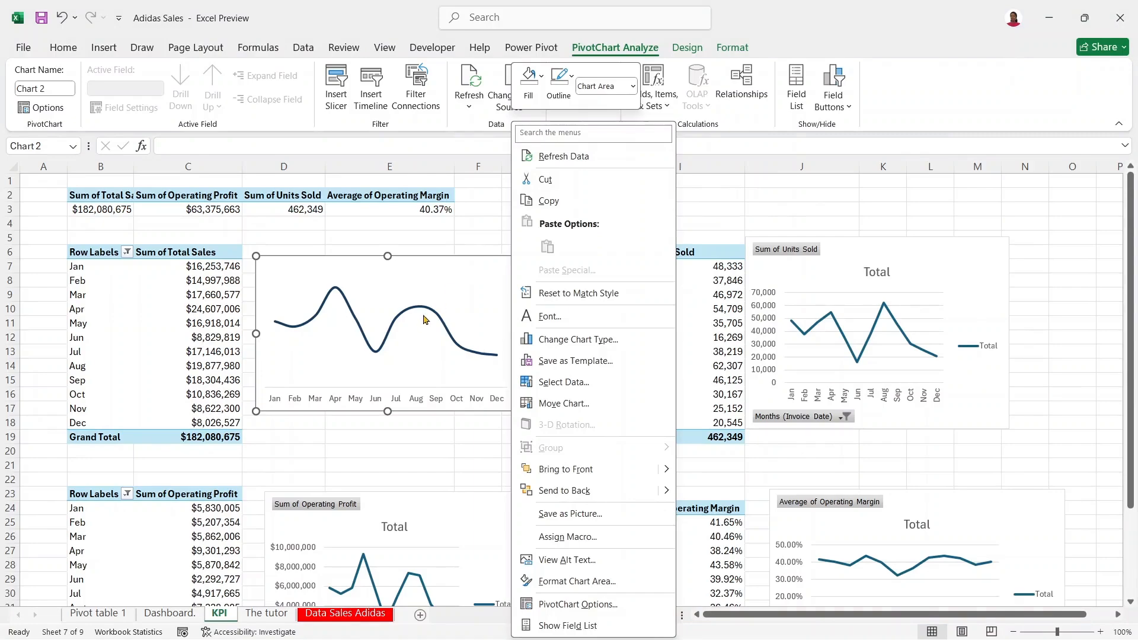
left_click(562, 80)
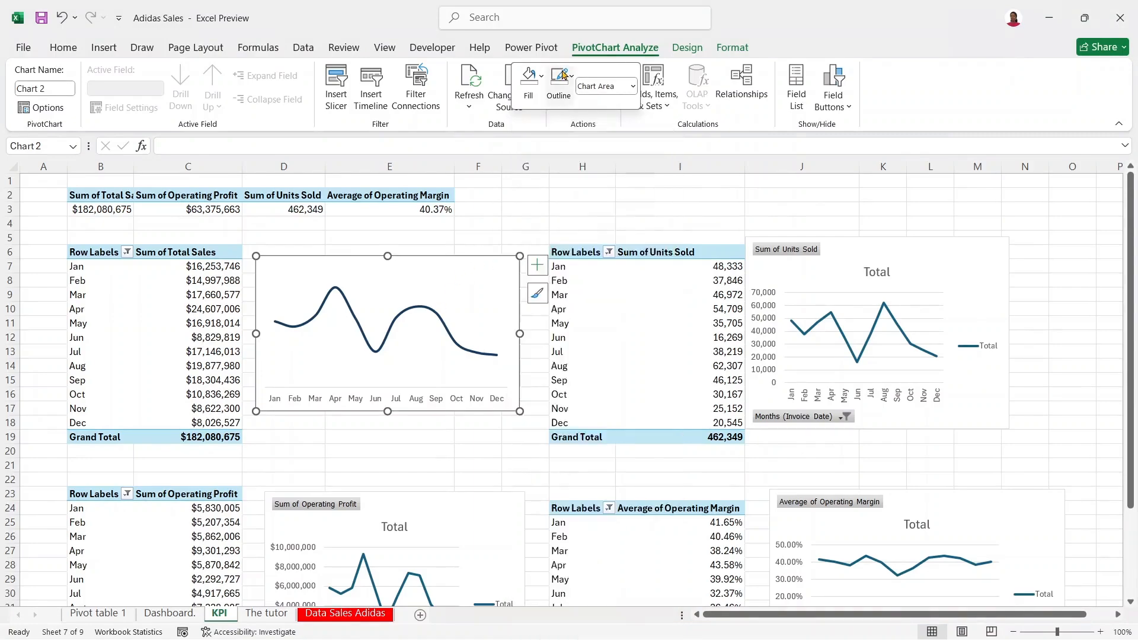
left_click(586, 326)
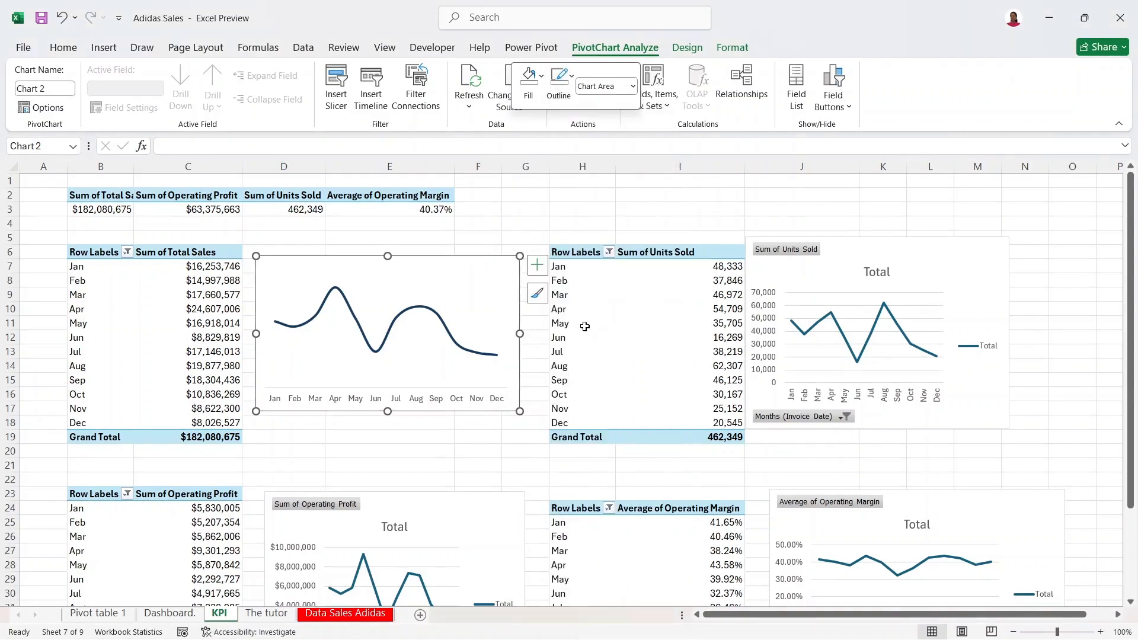
right_click(513, 276)
left_click(532, 77)
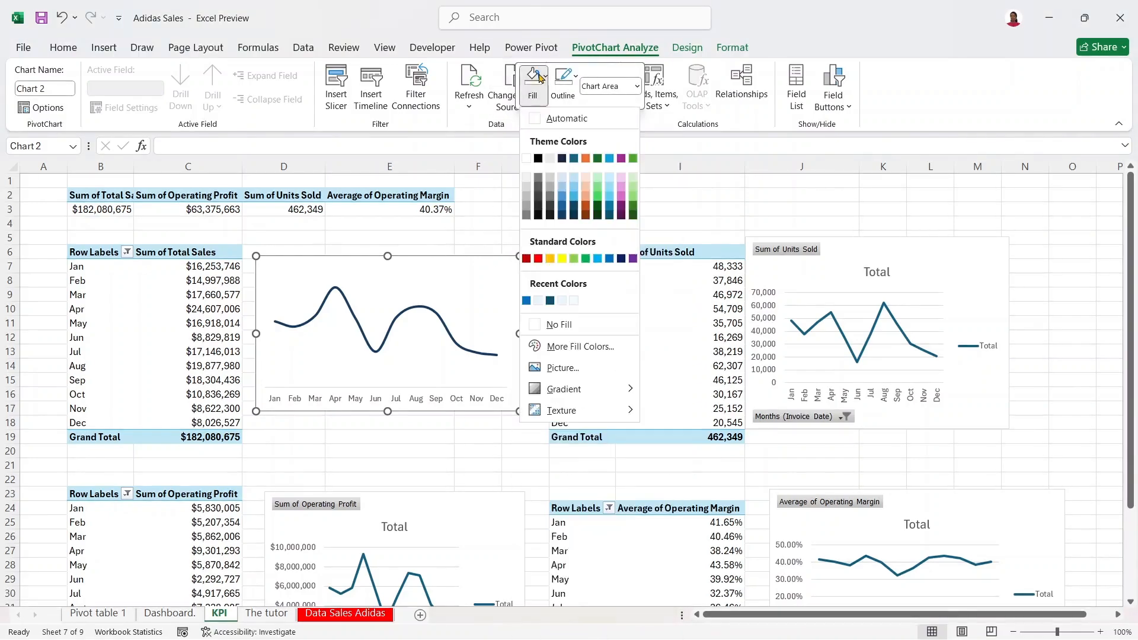
left_click(546, 336)
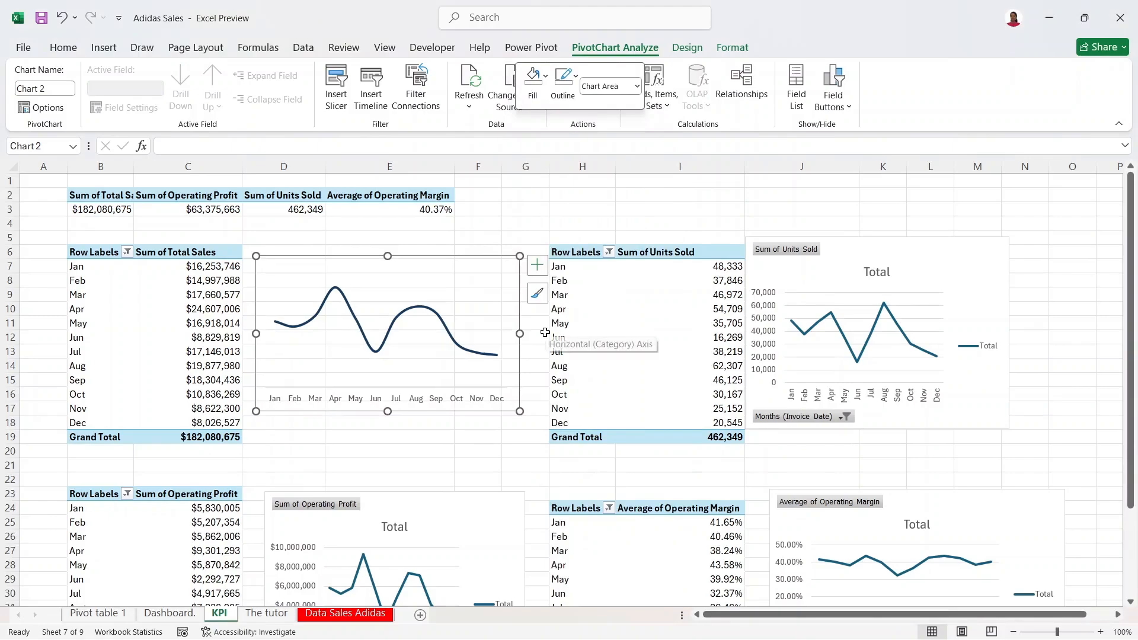
left_click(534, 194)
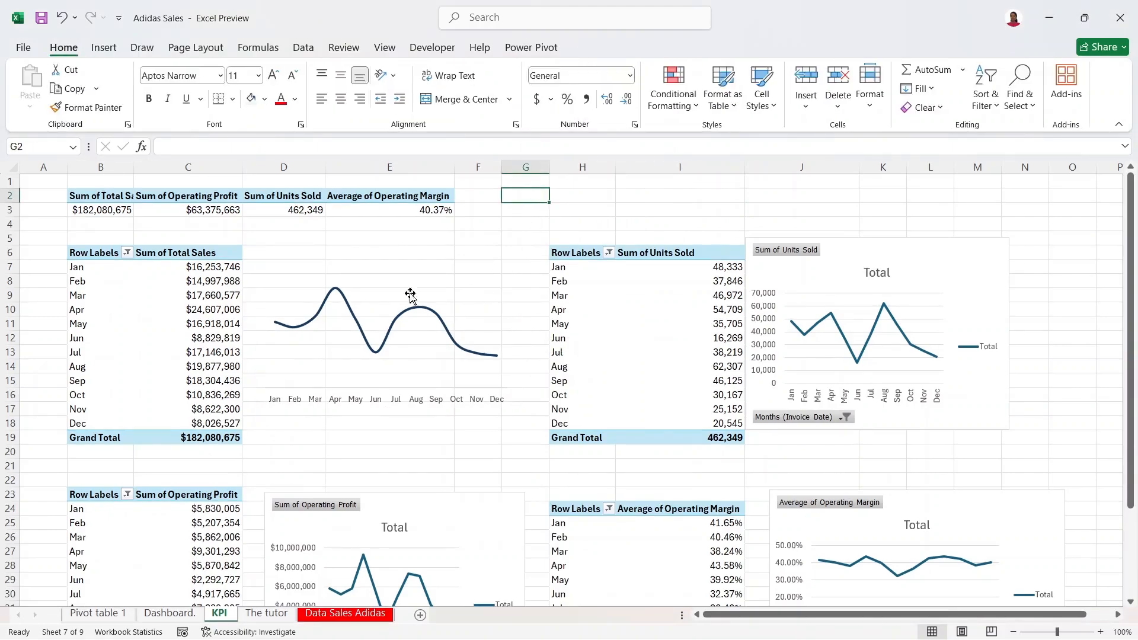
left_click(461, 316)
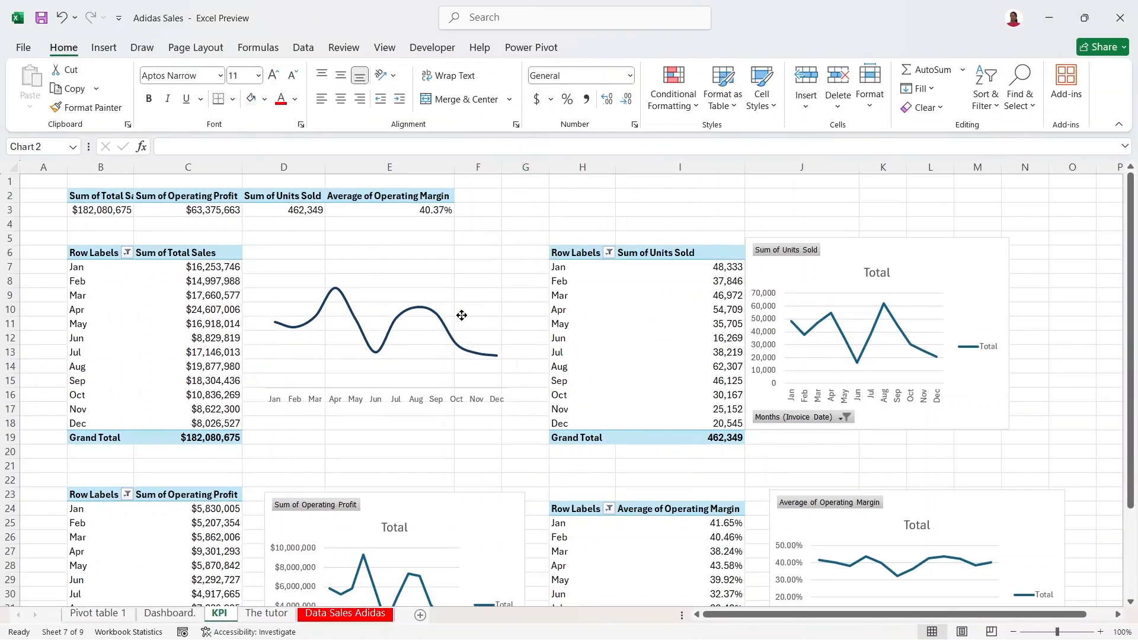
left_click(489, 264)
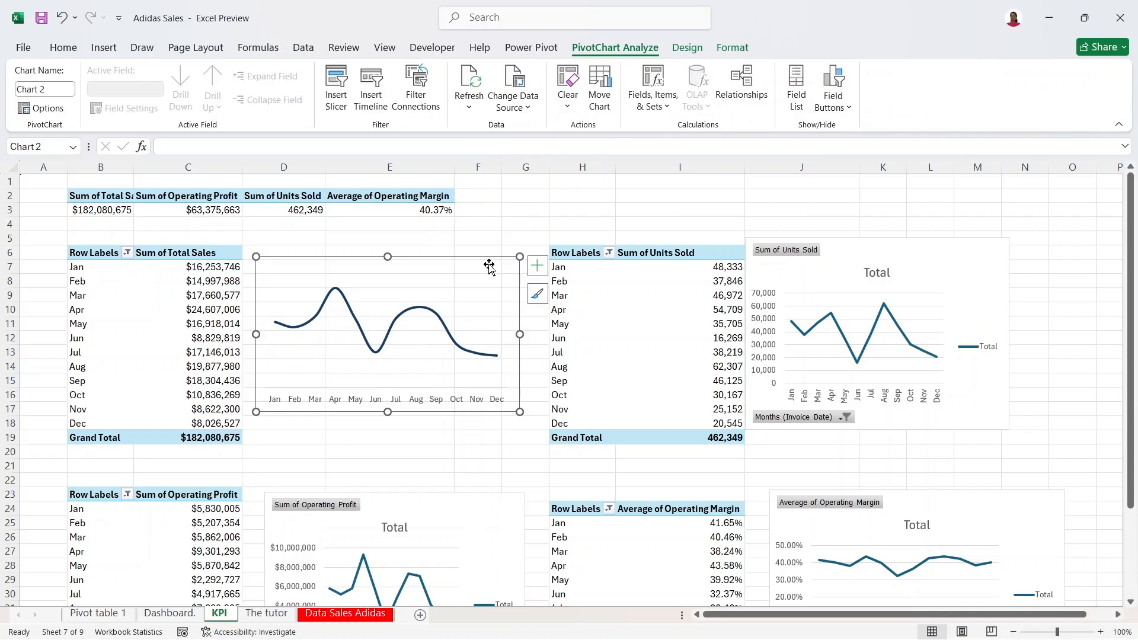
Step: Move the Units Sold chart closer beside its pivot table
left_click(898, 255)
double_click(898, 256)
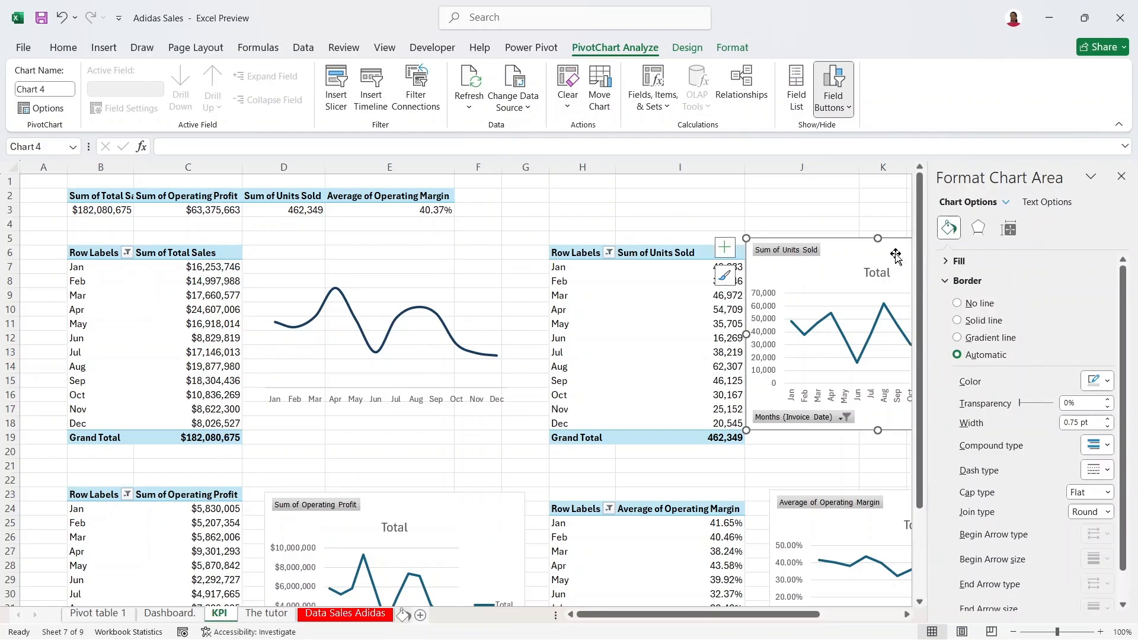
left_click_drag(889, 254, 838, 255)
left_click(1121, 176)
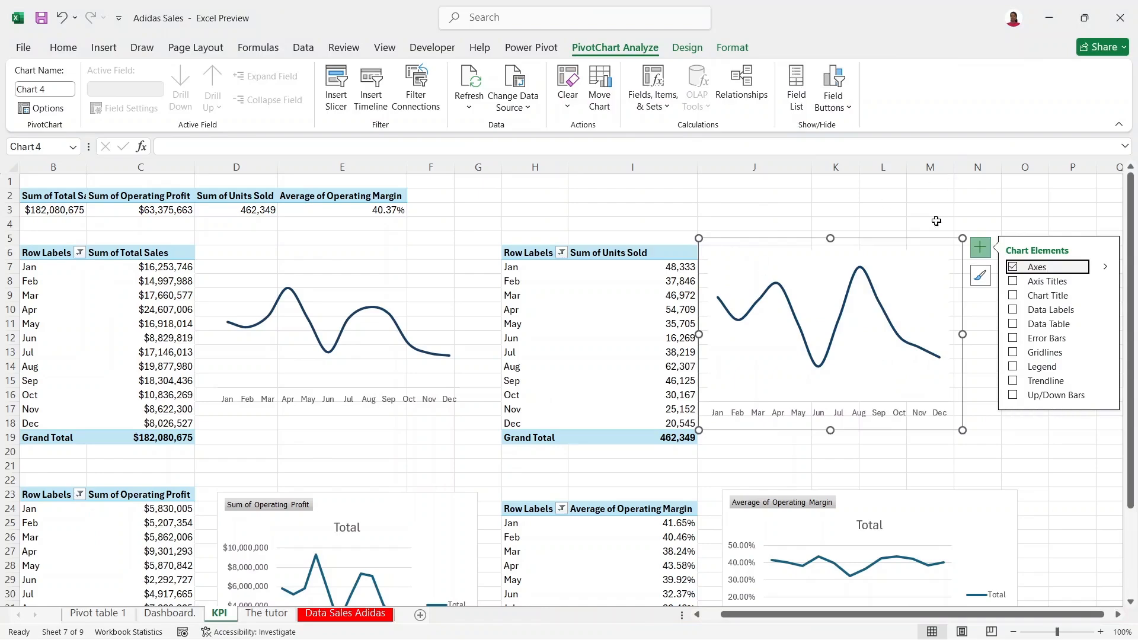
Step: Give the Units Sold chart's plot area No Fill
left_click(912, 268)
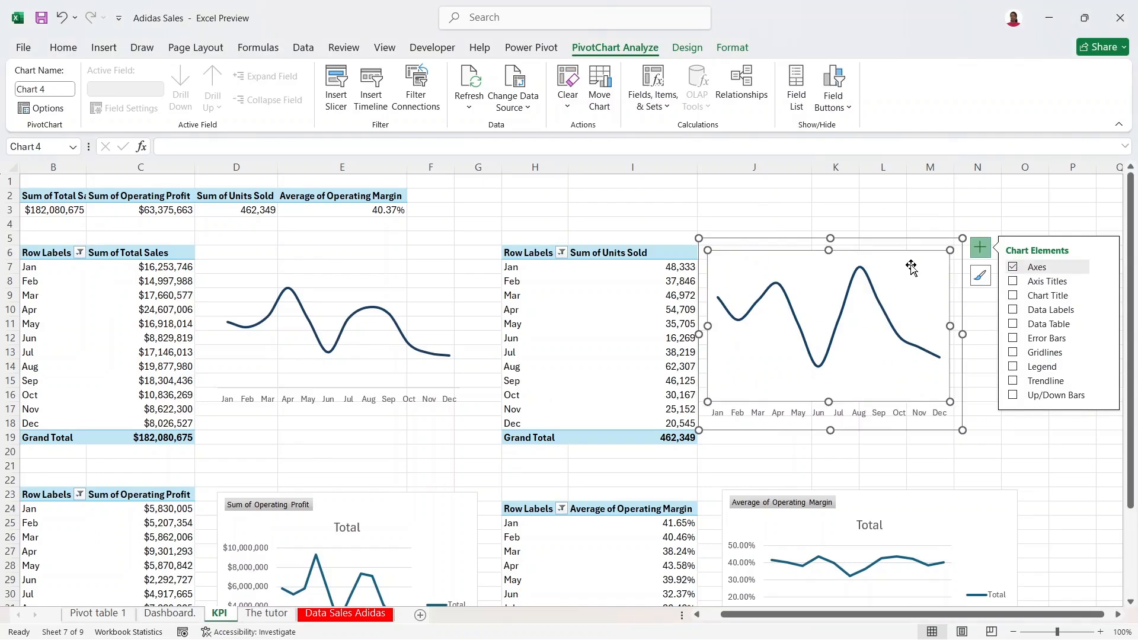
right_click(912, 268)
left_click(931, 221)
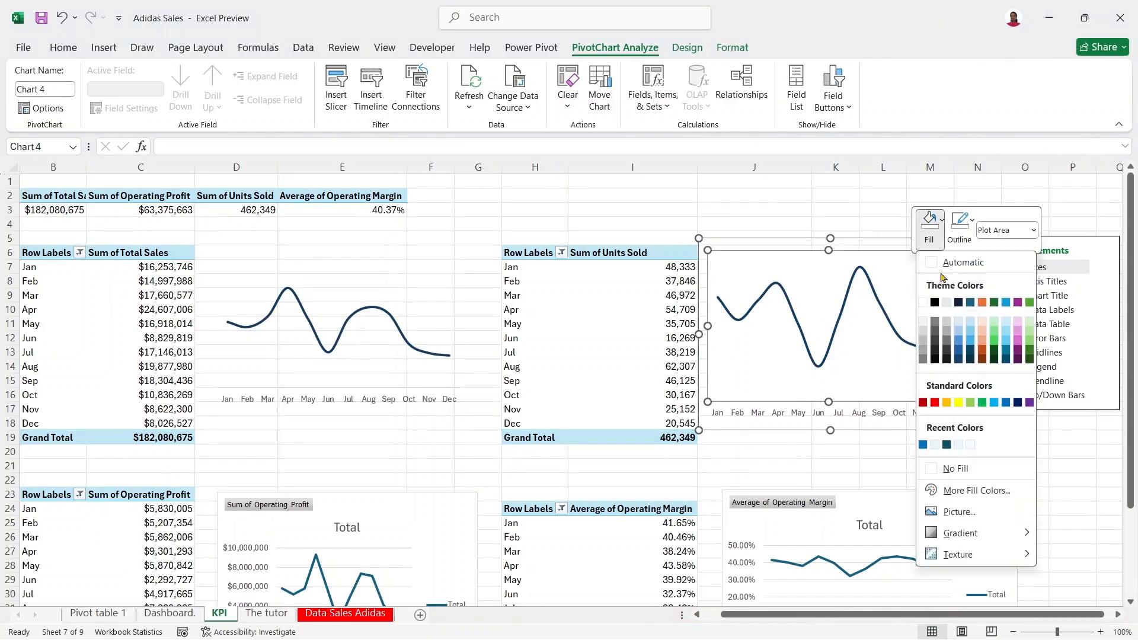
left_click(961, 468)
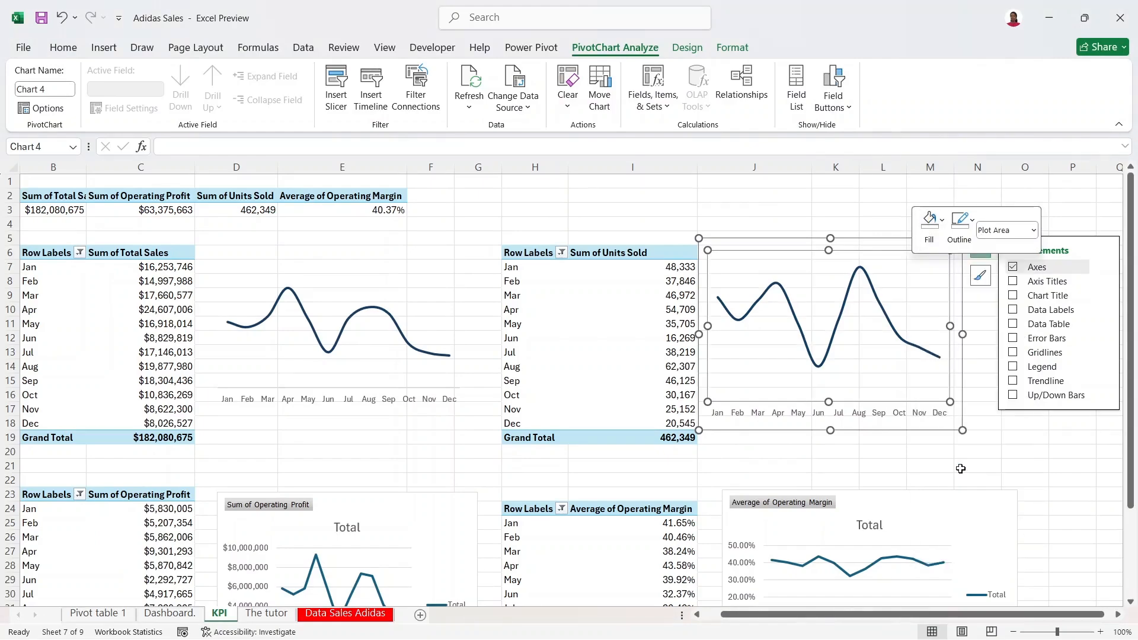
left_click(474, 250)
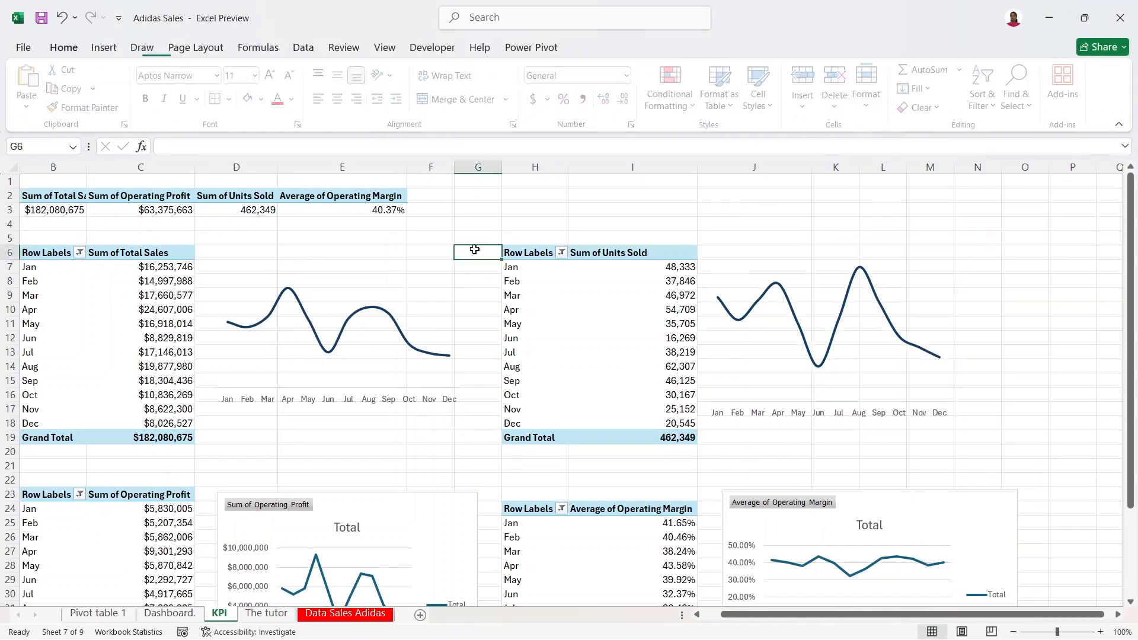
left_click(409, 292)
left_click(430, 263)
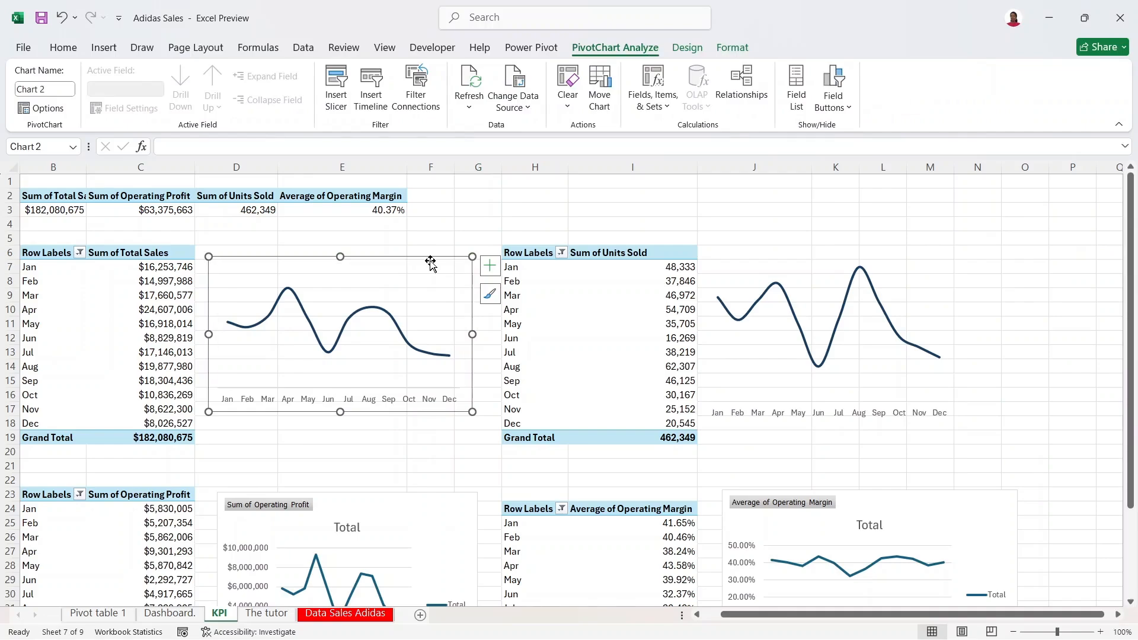
Step: Paste the Total Sales chart's formatting onto the Operating Profit chart and set its plot area to No Fill
left_click(422, 517)
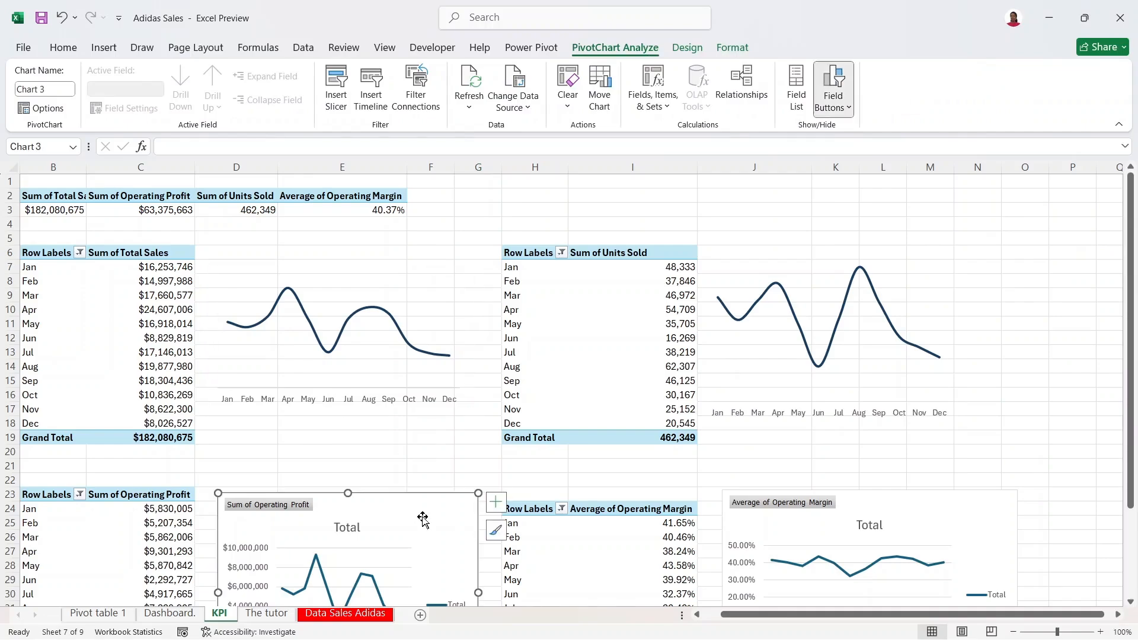
key("ctrl+v")
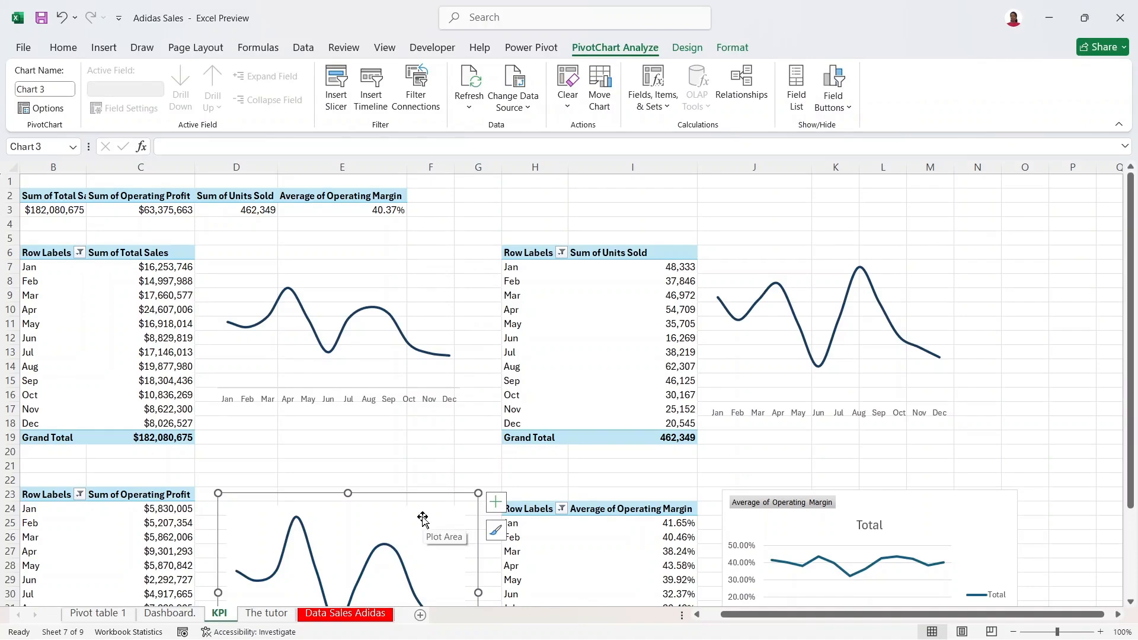
left_click(422, 519)
right_click(423, 519)
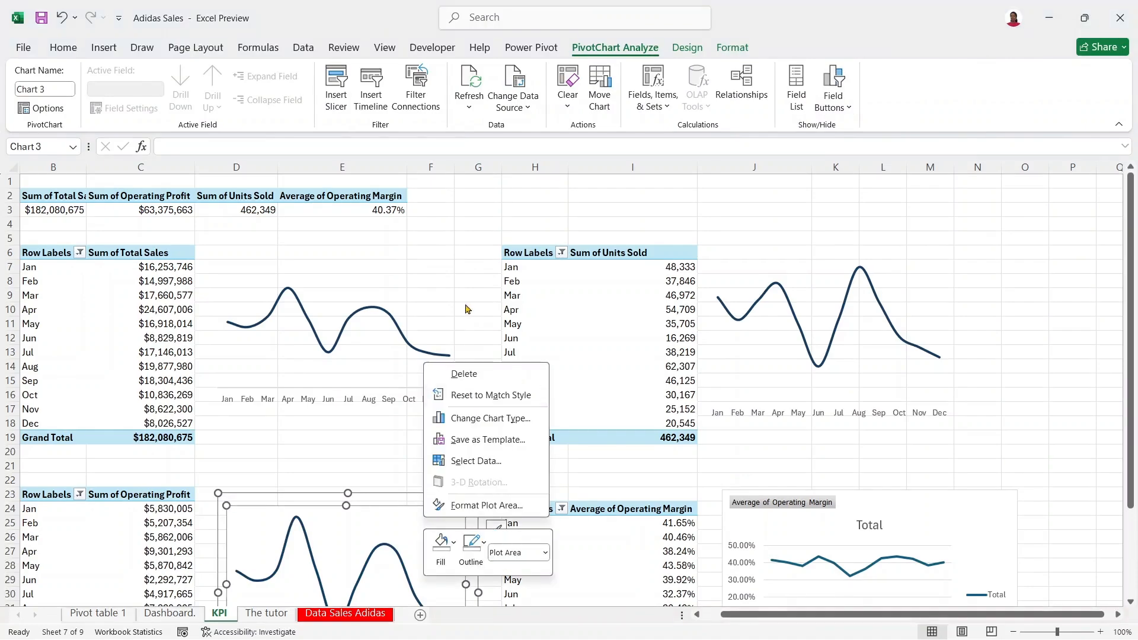
left_click(442, 549)
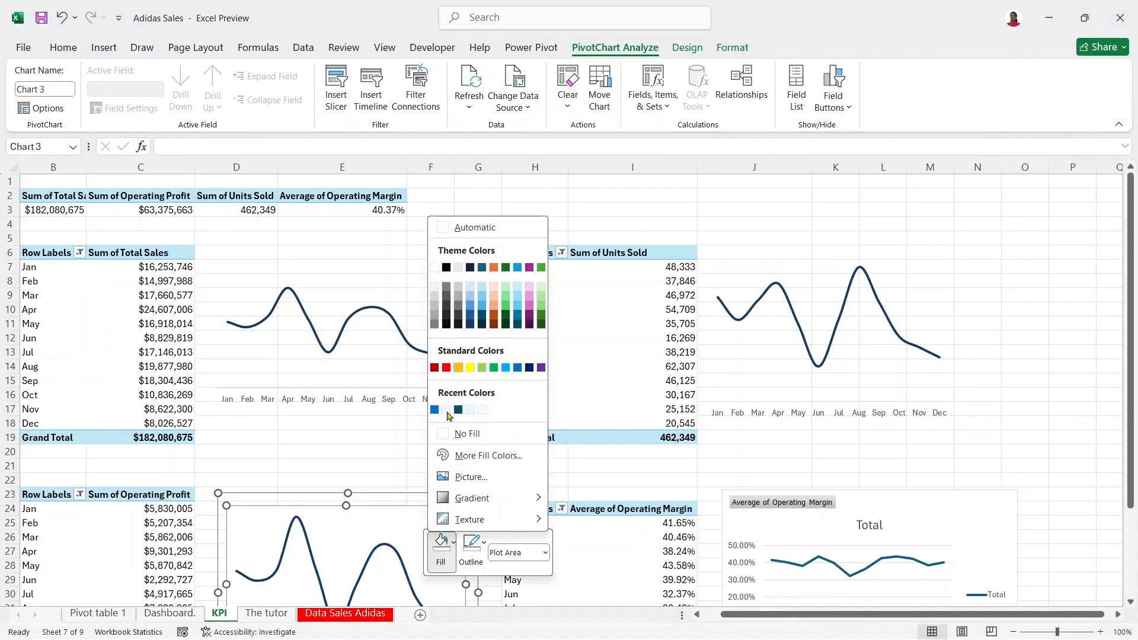
left_click(457, 436)
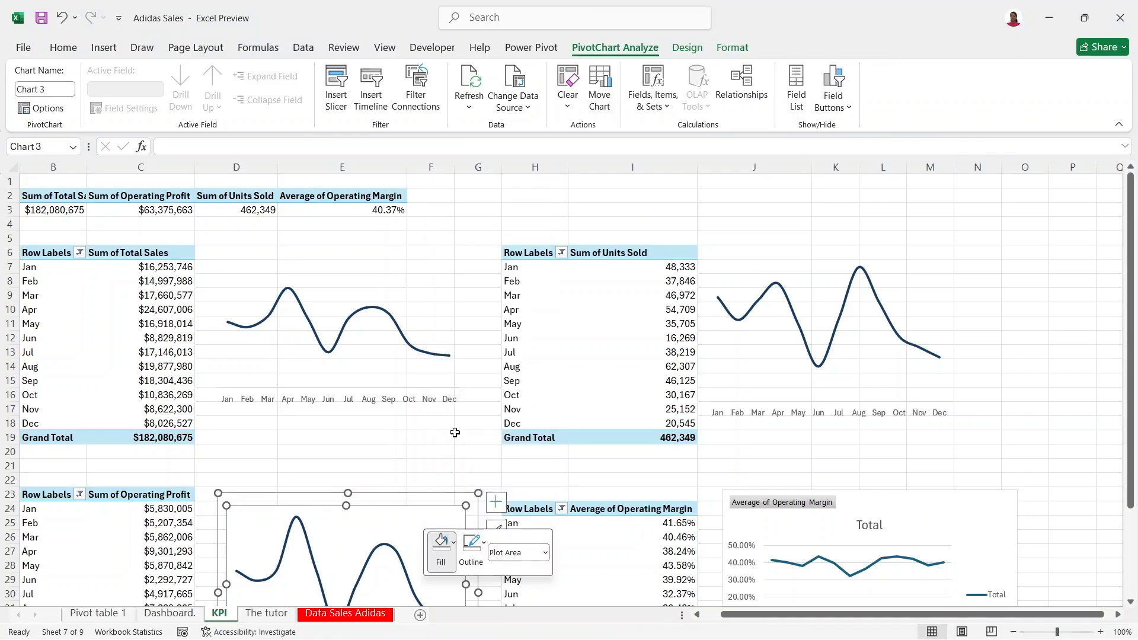
Step: Paste the Total Sales chart's formatting onto the Average Operating Margin chart
left_click(397, 305)
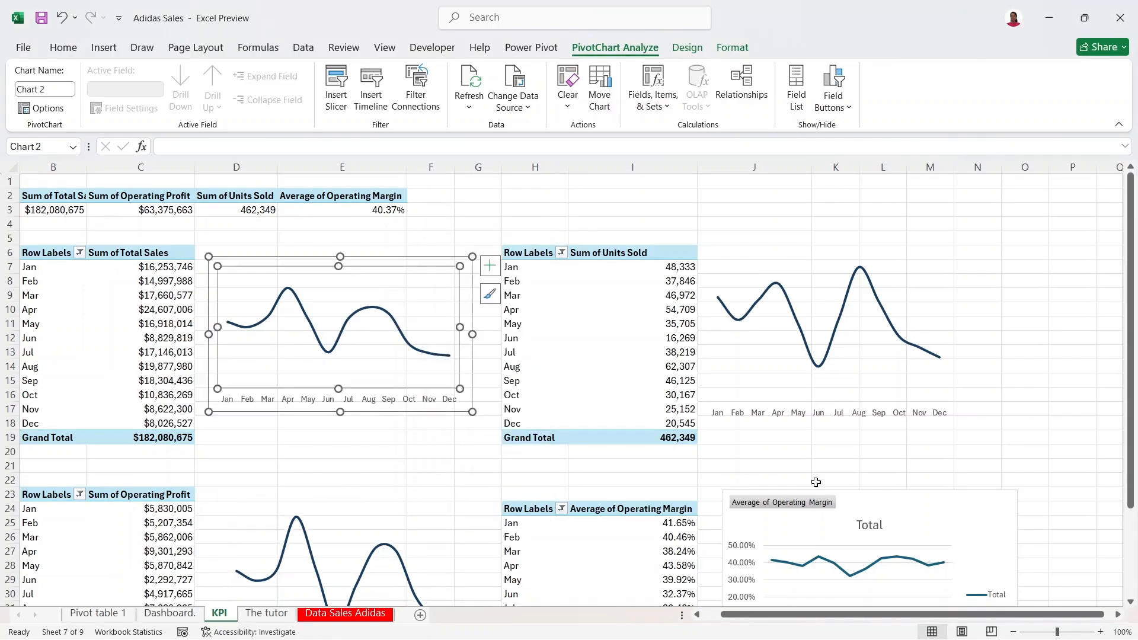
left_click(958, 556)
key("ctrl+v")
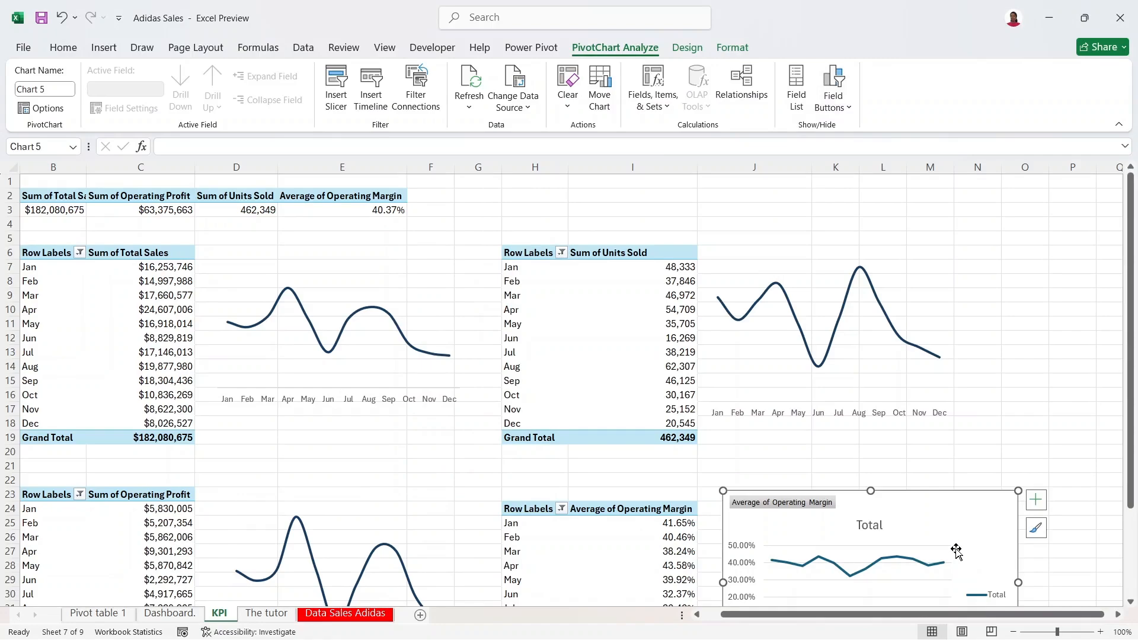
left_click(956, 550)
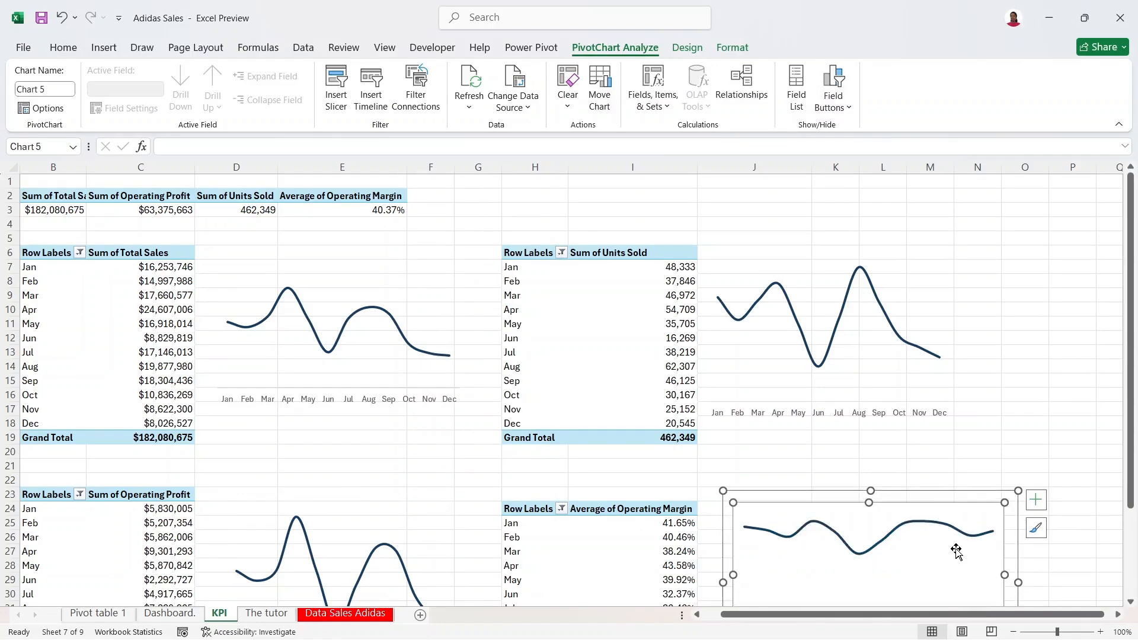
key("ctrl+z")
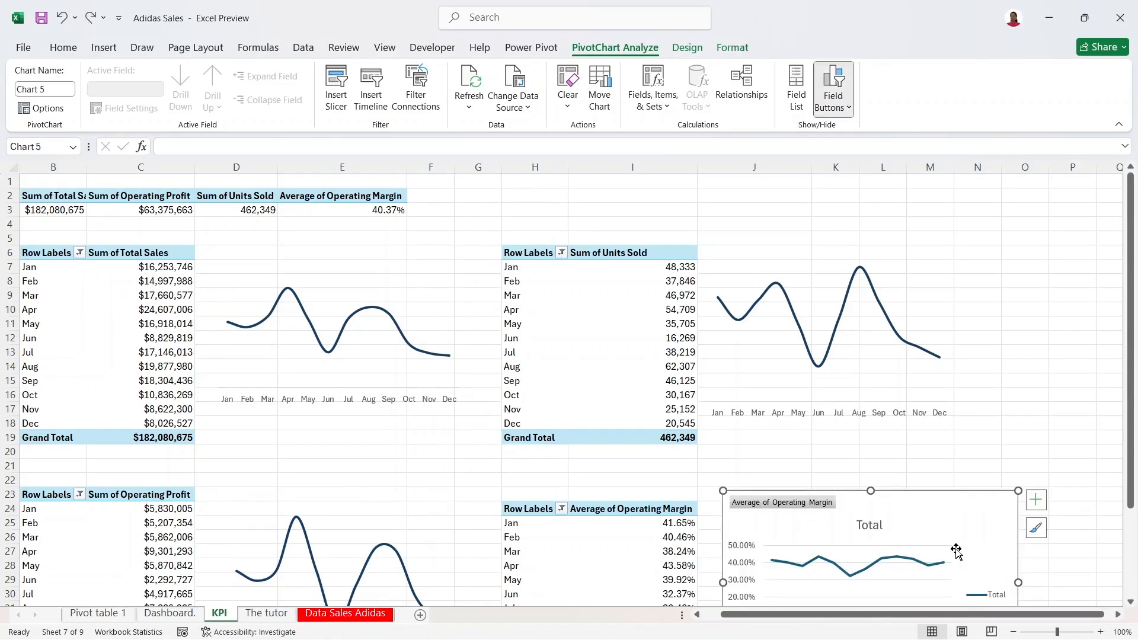
left_click(928, 550)
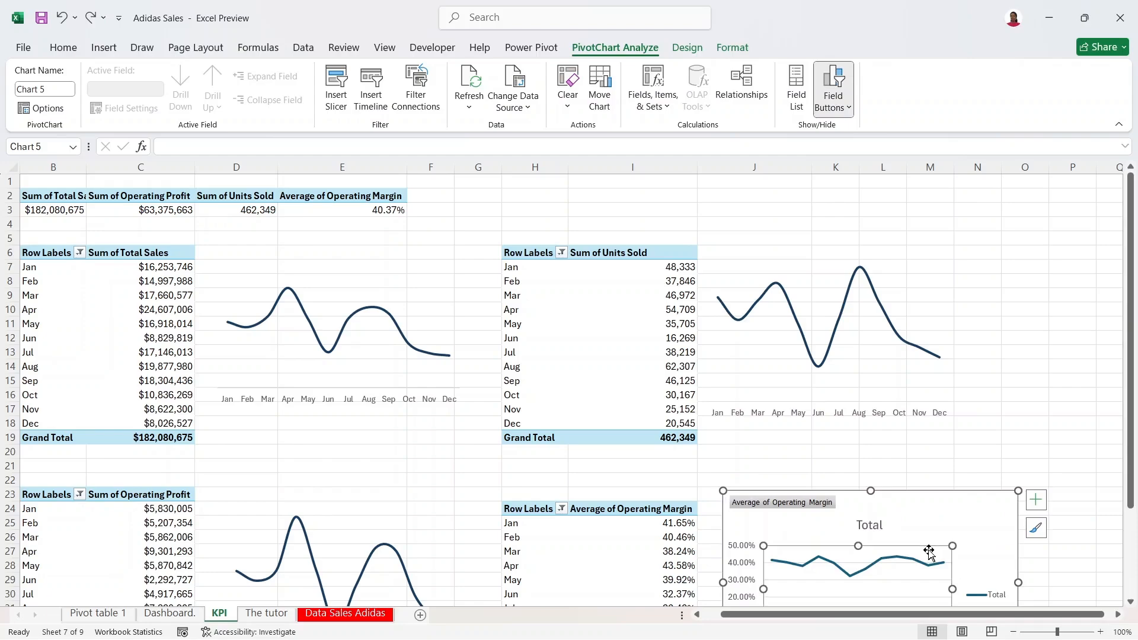
key("ctrl+y")
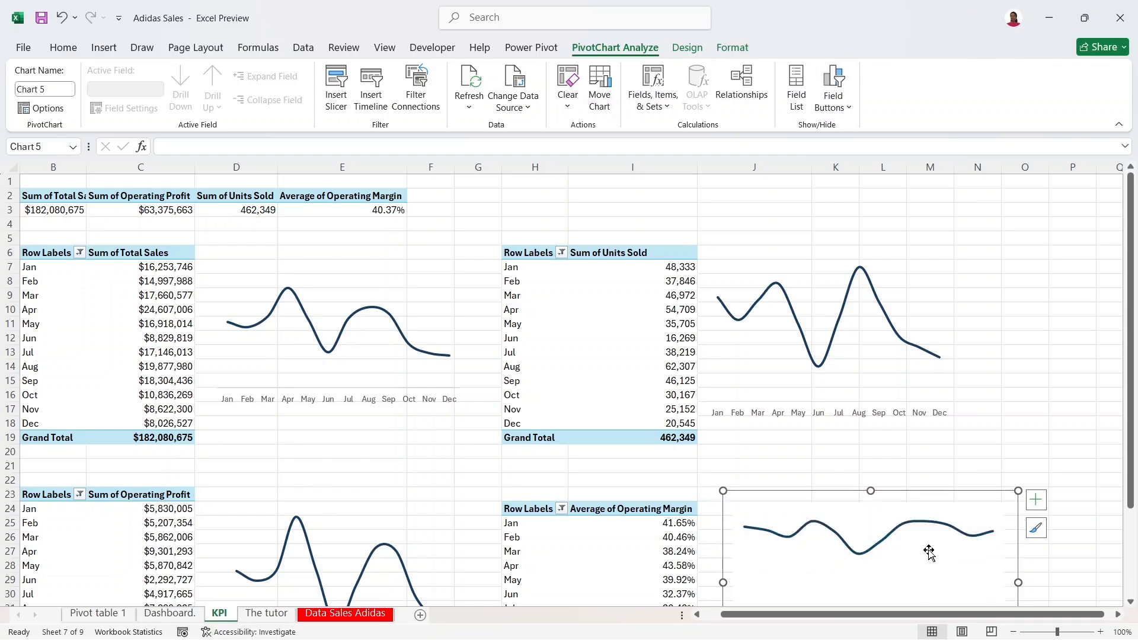
Step: Set the Operating Margin chart's plot area to No Fill
right_click(929, 551)
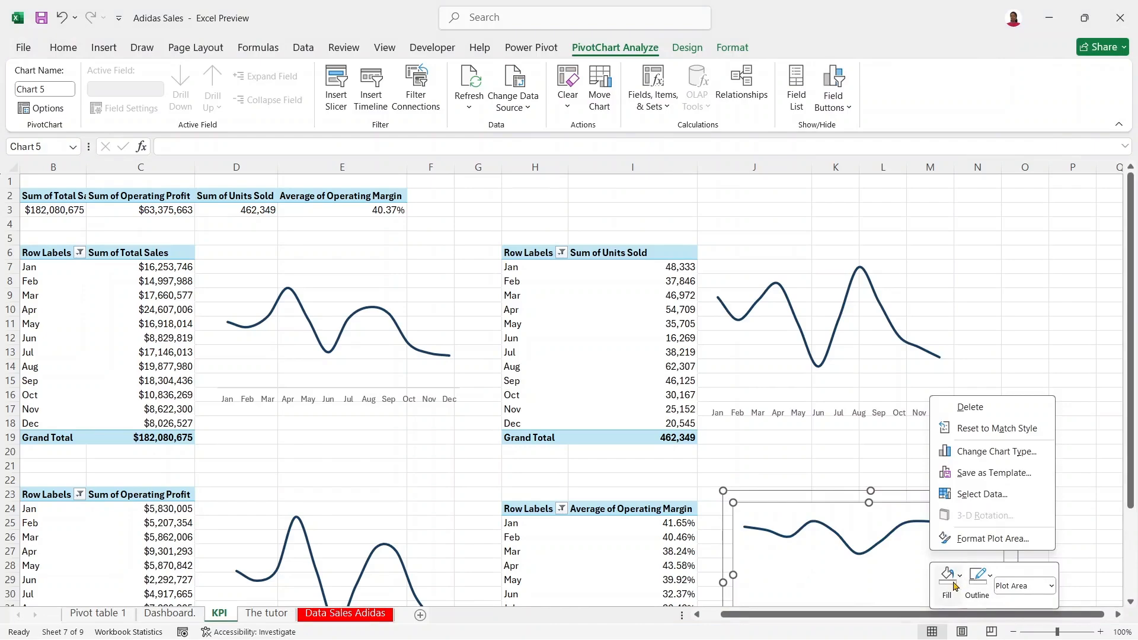
left_click(947, 575)
left_click(955, 465)
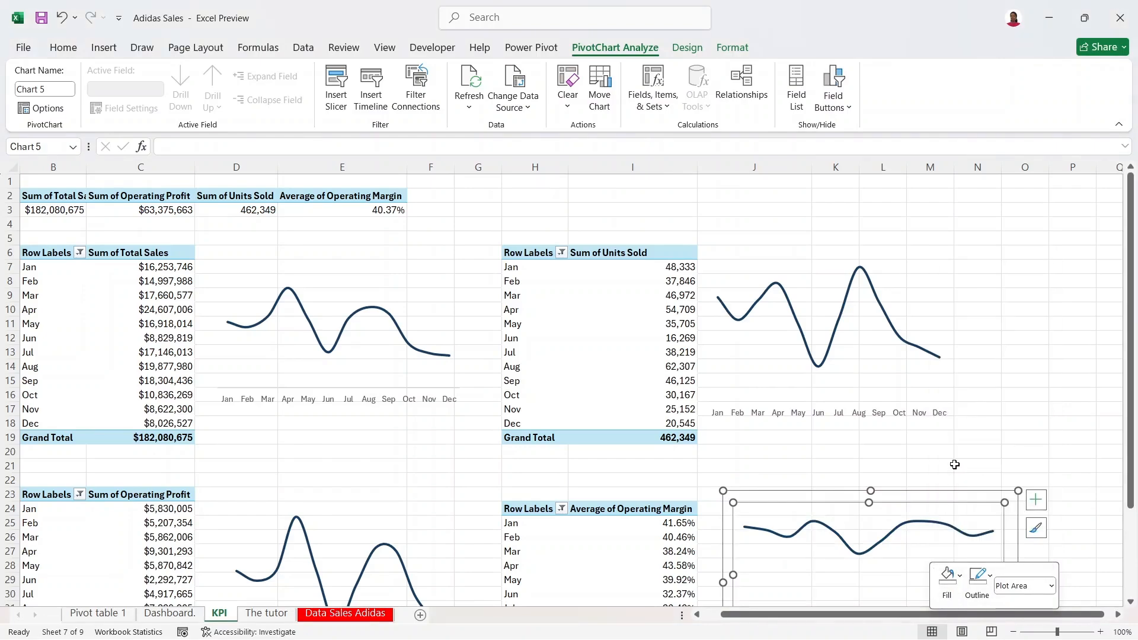
left_click(986, 425)
left_click_drag(1133, 417, 1133, 418)
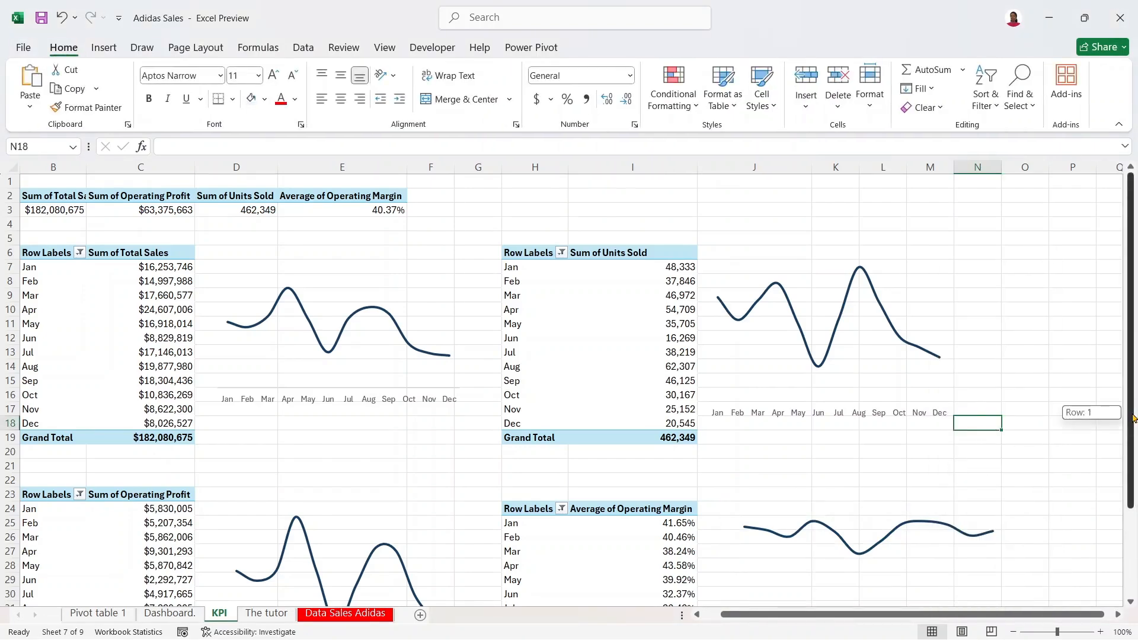
Step: Zoom the KPI sheet to 90%, select the Total Sales chart, and go to the Dashboard sheet
left_click(1013, 632)
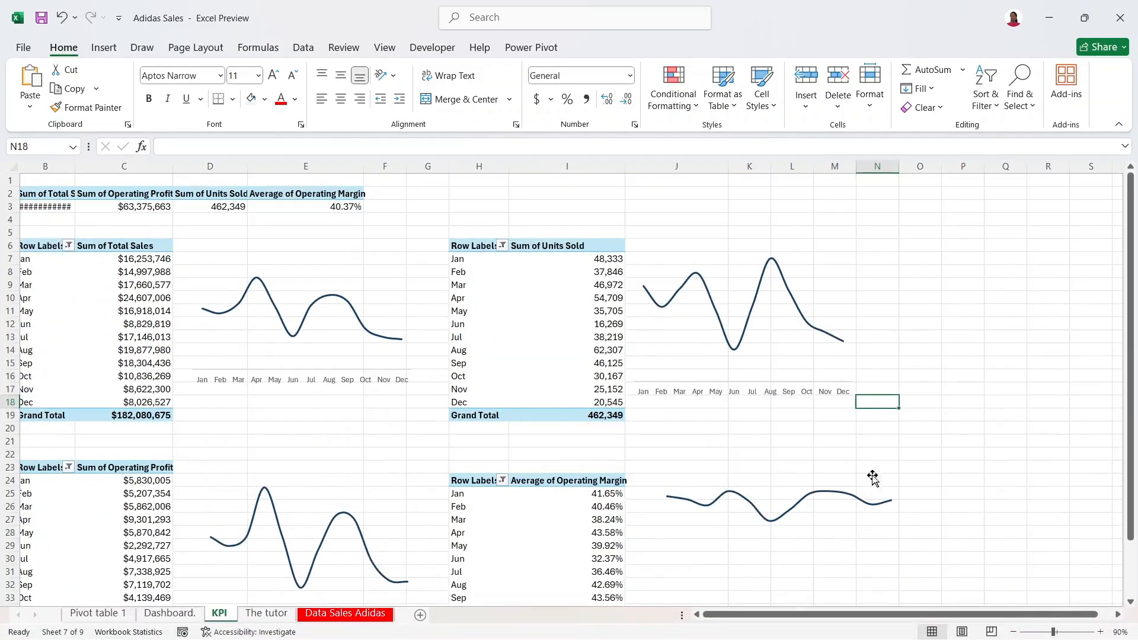
left_click(338, 270)
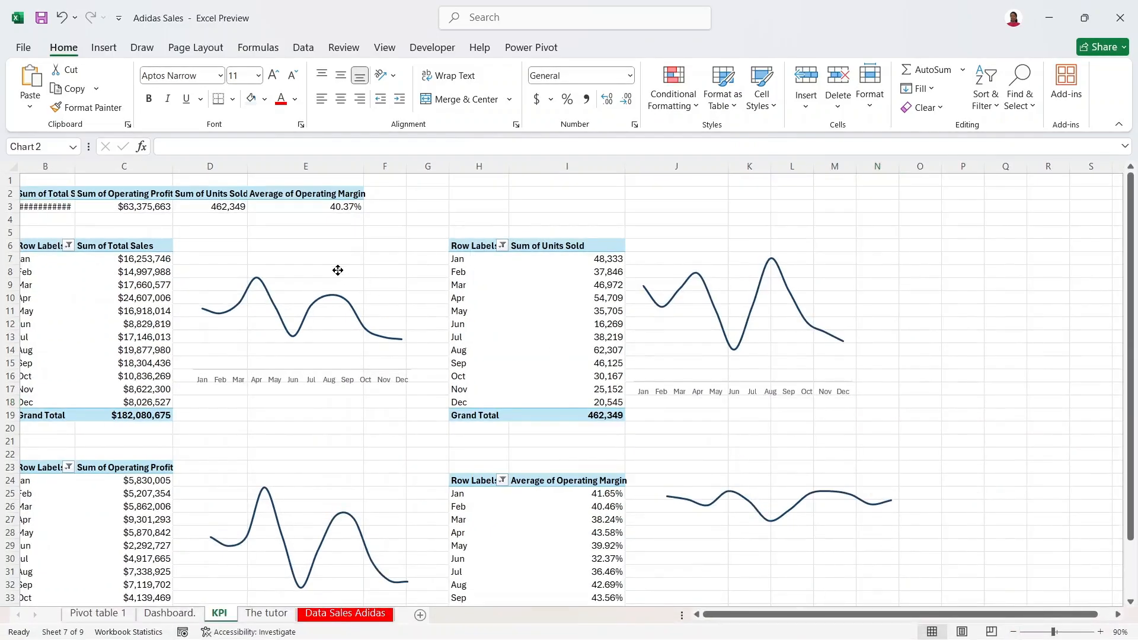
left_click(363, 250)
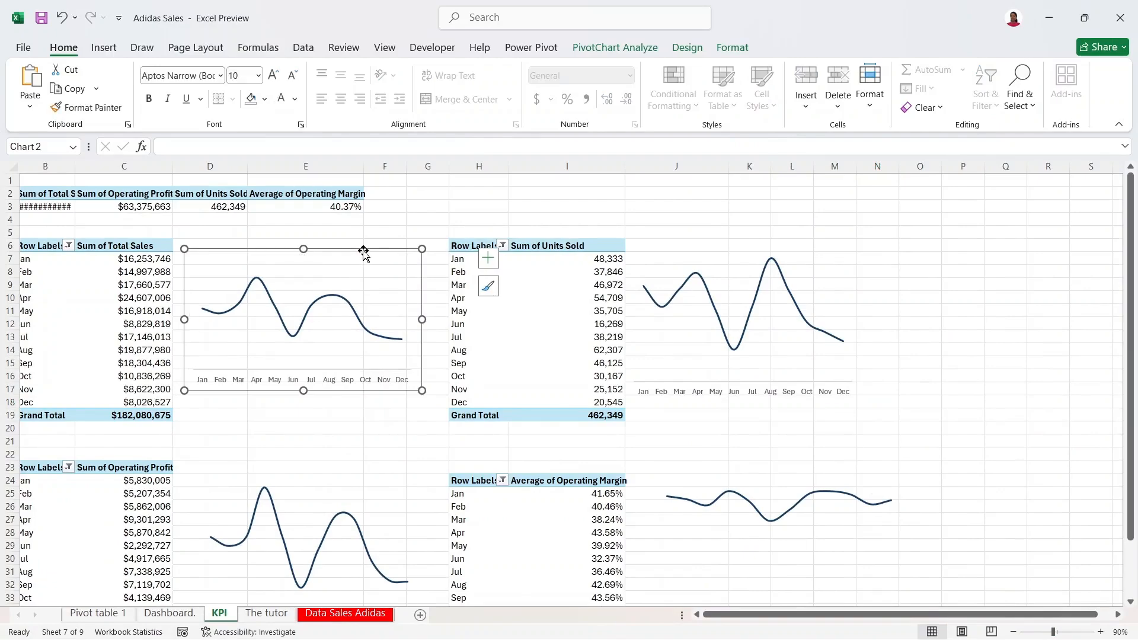
left_click(488, 258)
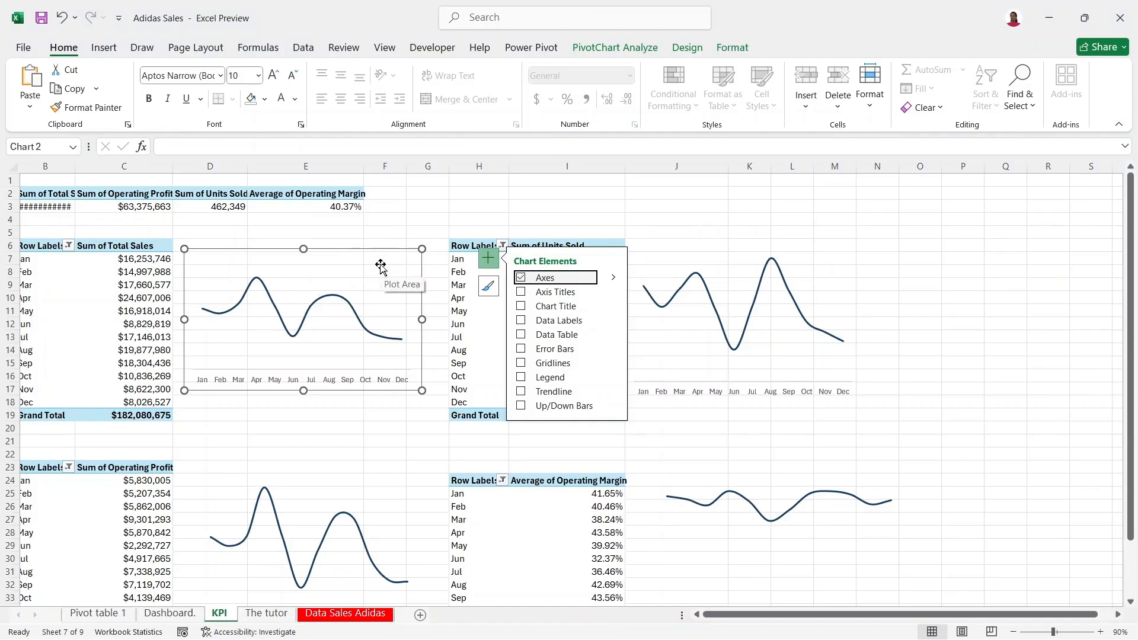
key("Down")
key("Down")
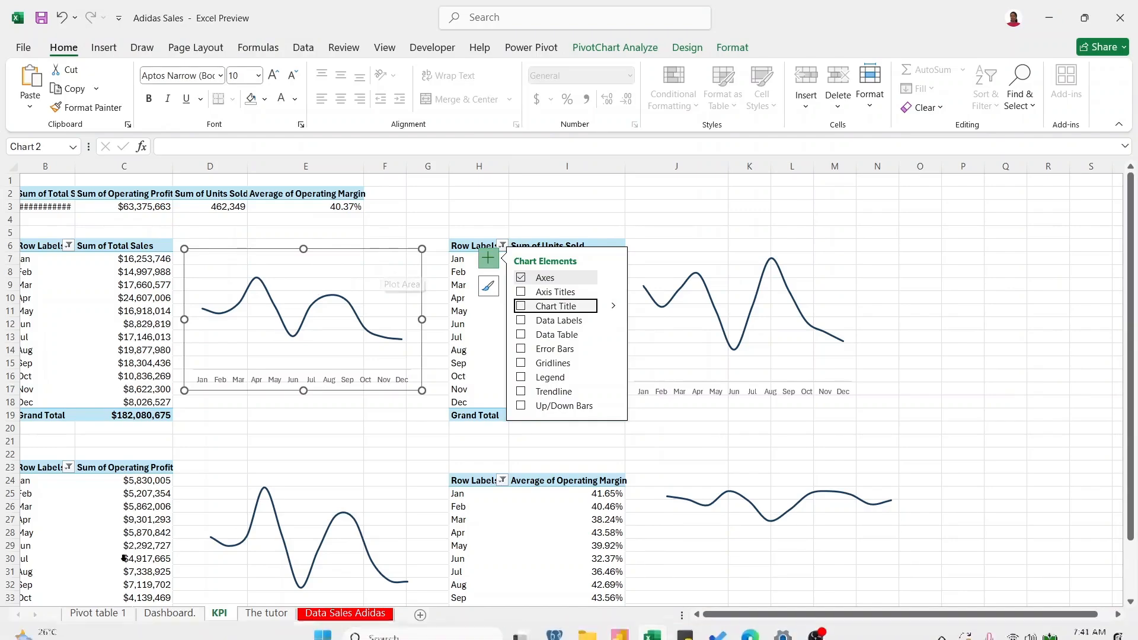
left_click(170, 613)
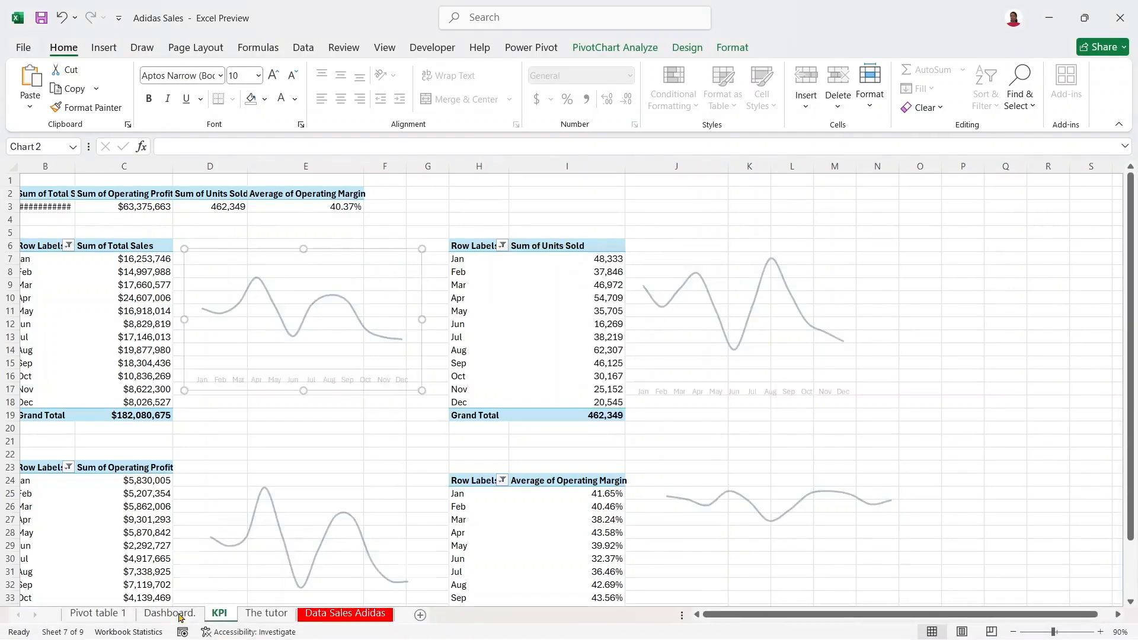
Step: Paste the sales trend chart at cell D7 and shrink it
left_click(174, 266)
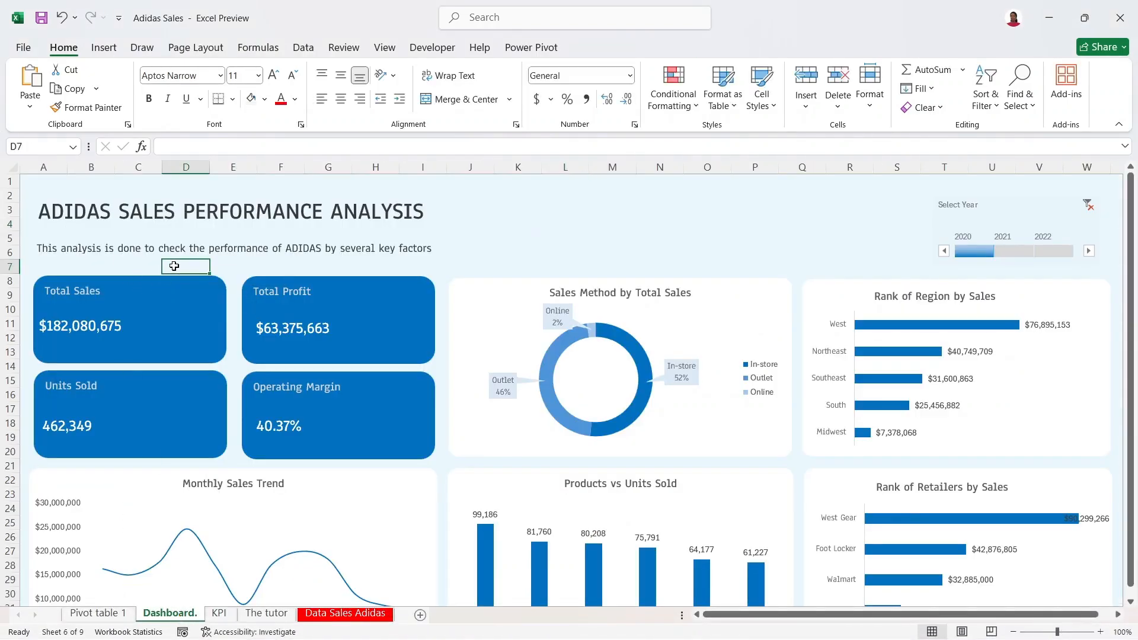
key("ctrl+v")
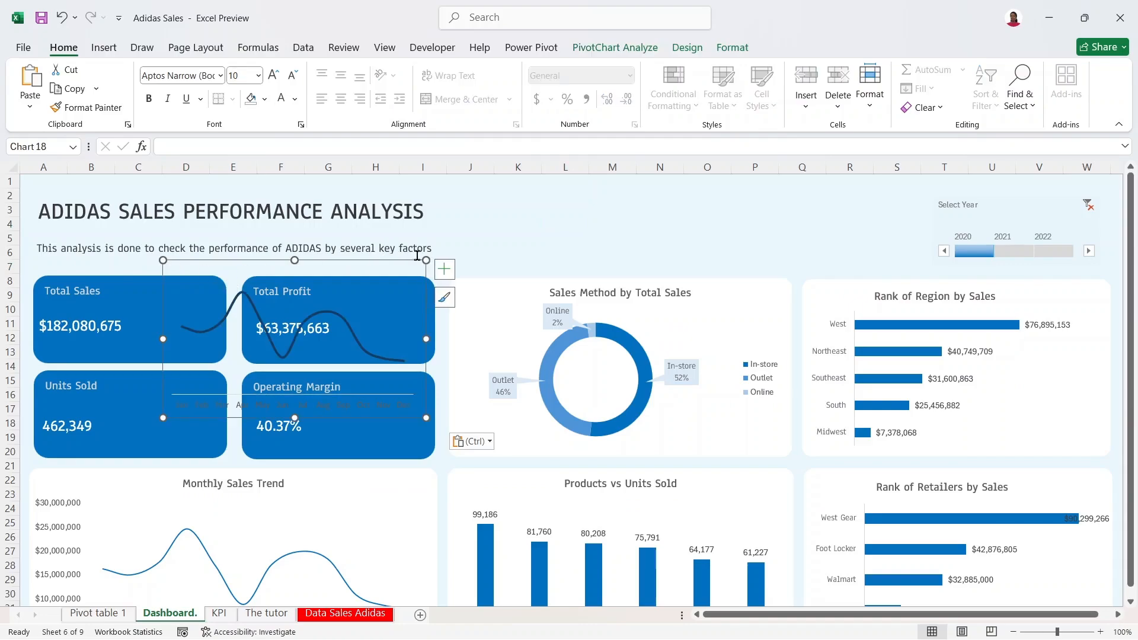
left_click_drag(426, 259, 337, 267)
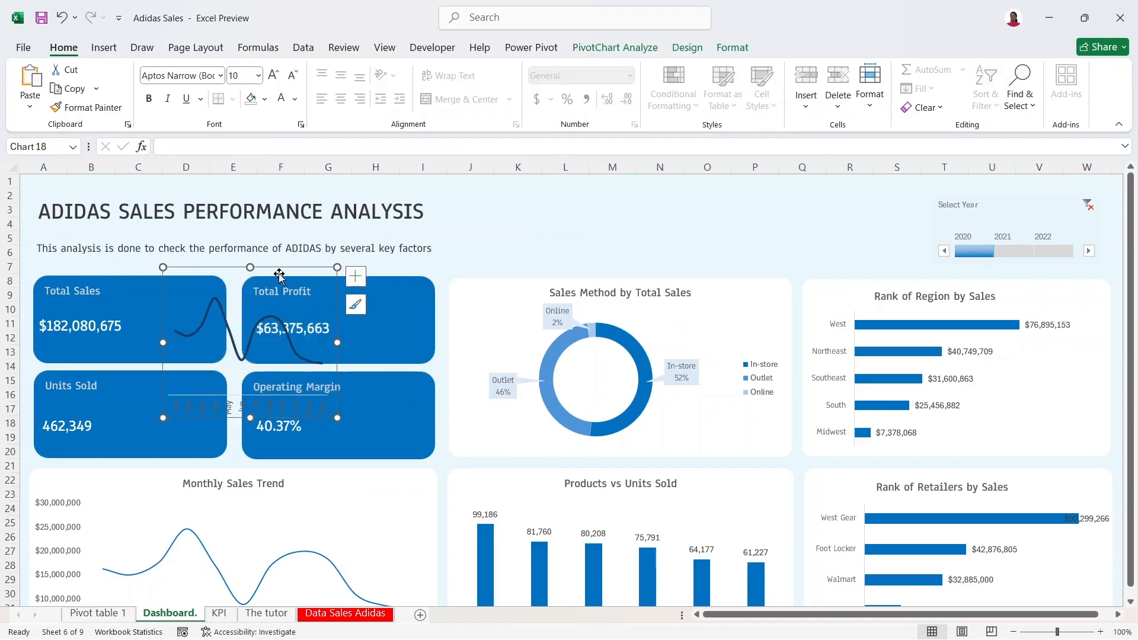
mouse_move(269, 277)
left_mouse_down()
mouse_move(166, 269)
mouse_move(180, 271)
left_mouse_up()
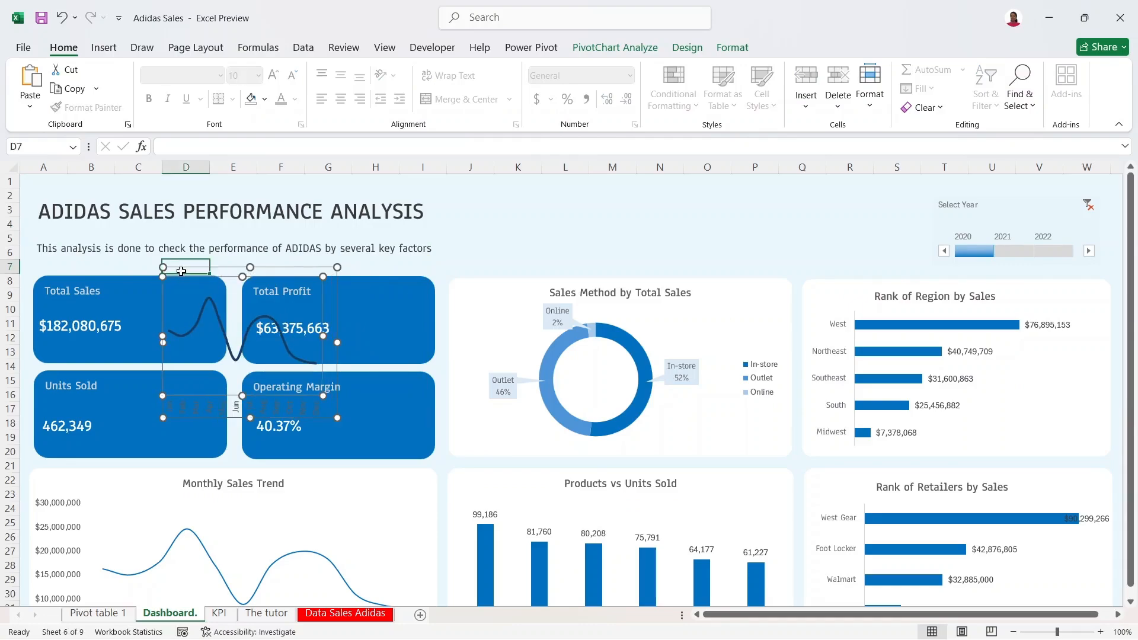
Step: Move and resize the pasted chart so it fits inside the Total Sales card
left_click(180, 271)
left_click(278, 360)
mouse_move(305, 371)
left_mouse_down()
mouse_move(287, 370)
mouse_move(301, 372)
left_mouse_up()
left_click_drag(336, 419, 268, 376)
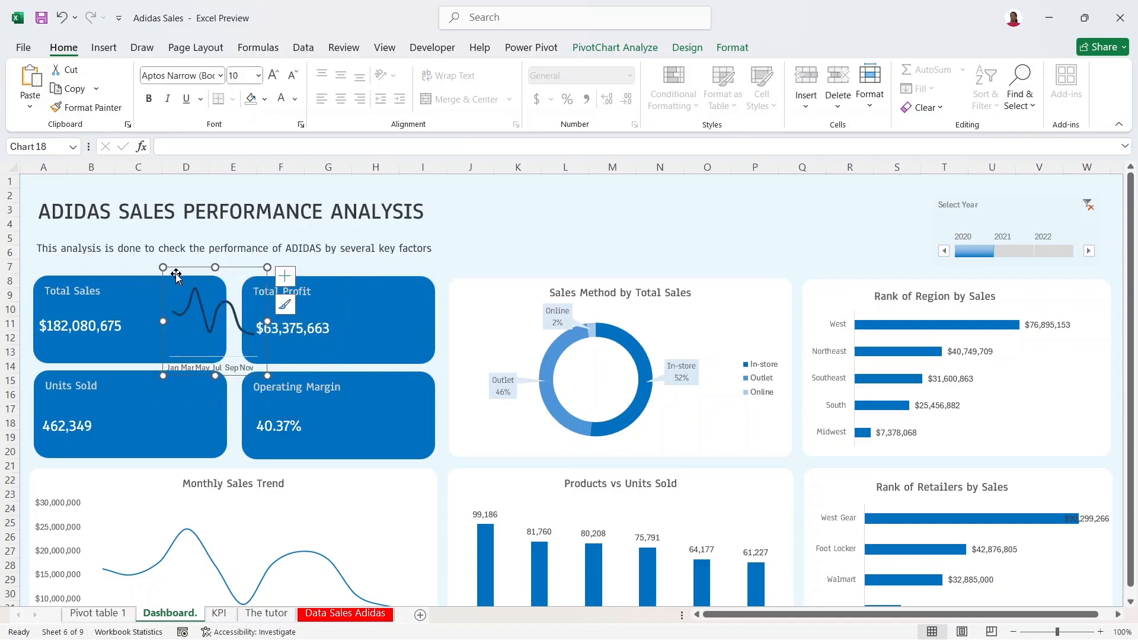
left_click_drag(176, 276, 145, 283)
left_click_drag(175, 268, 130, 271)
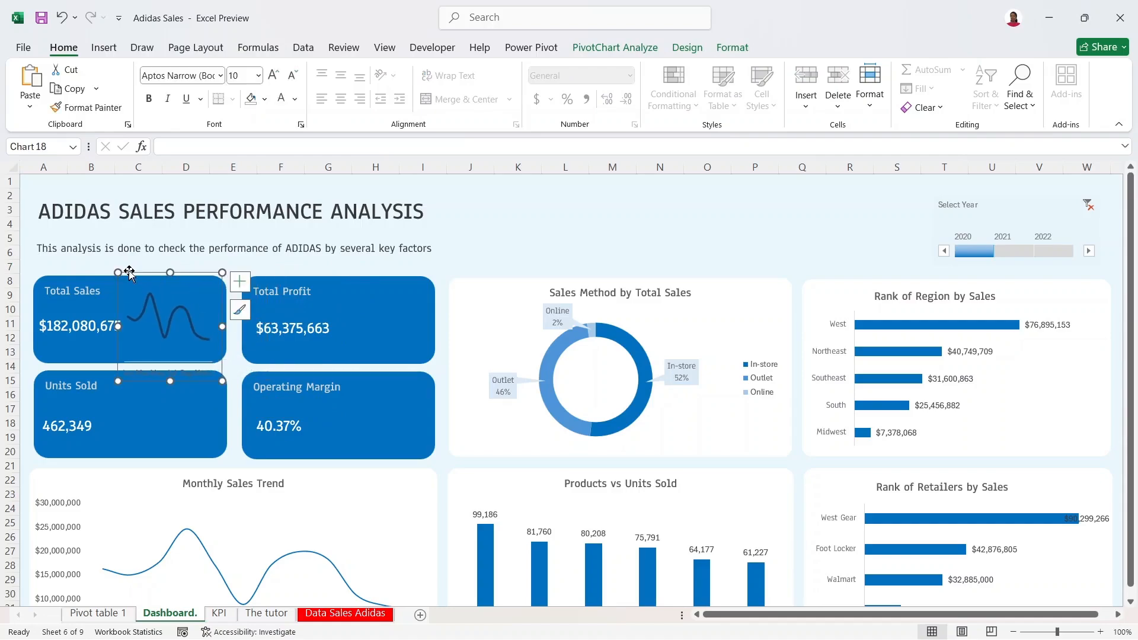
left_click_drag(170, 380, 170, 356)
left_click_drag(172, 268, 176, 285)
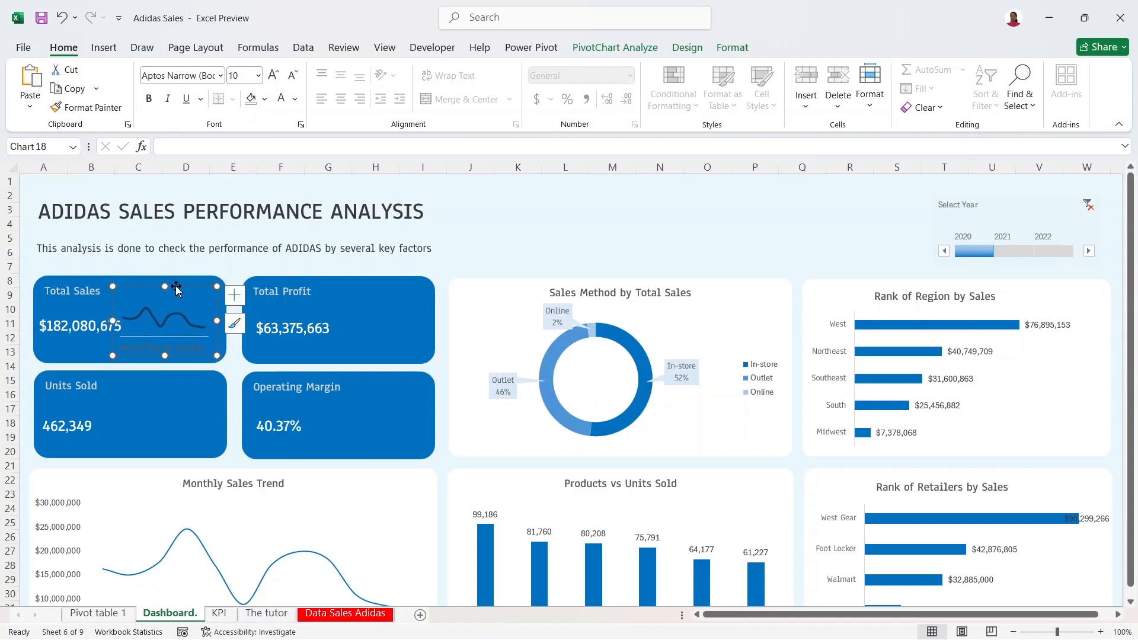
Step: Hide the sparkline's axes, undoing an accidental move of the card
left_click(235, 295)
left_click(281, 318)
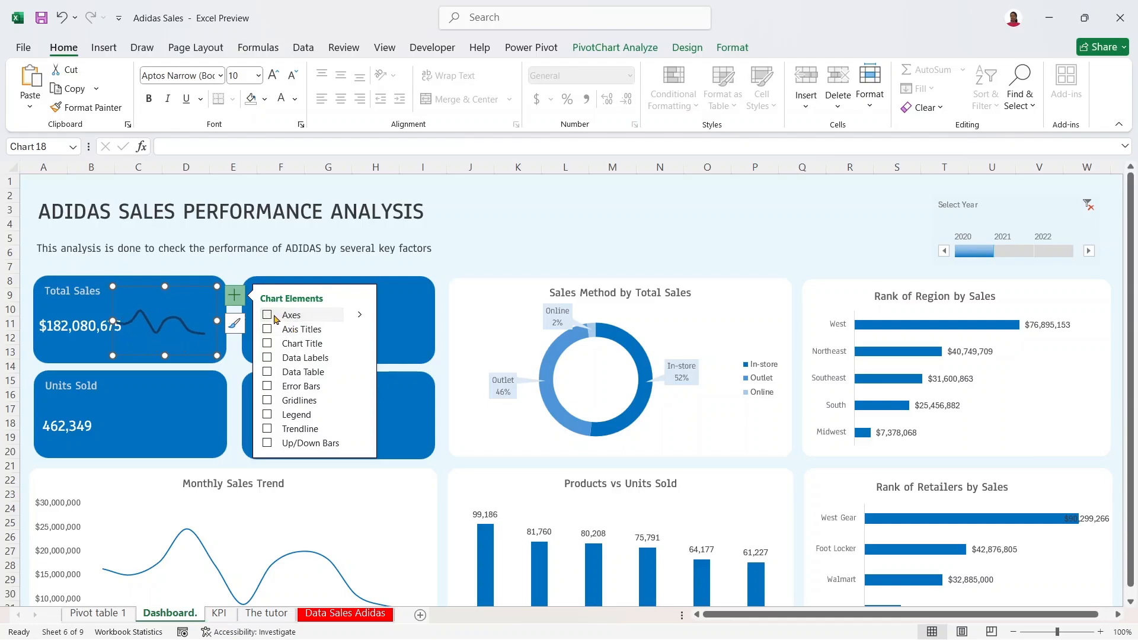
left_click_drag(179, 287, 182, 286)
key("ctrl+z")
Step: Shift the trend line slightly inside the sparkline chart
left_click(186, 309)
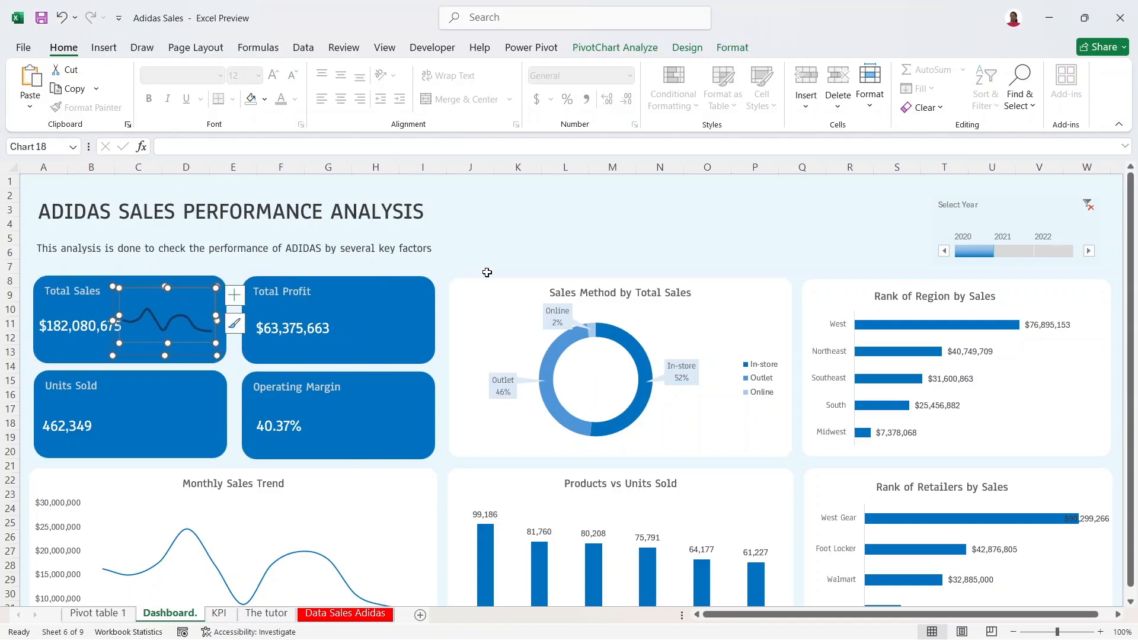
left_click(488, 273)
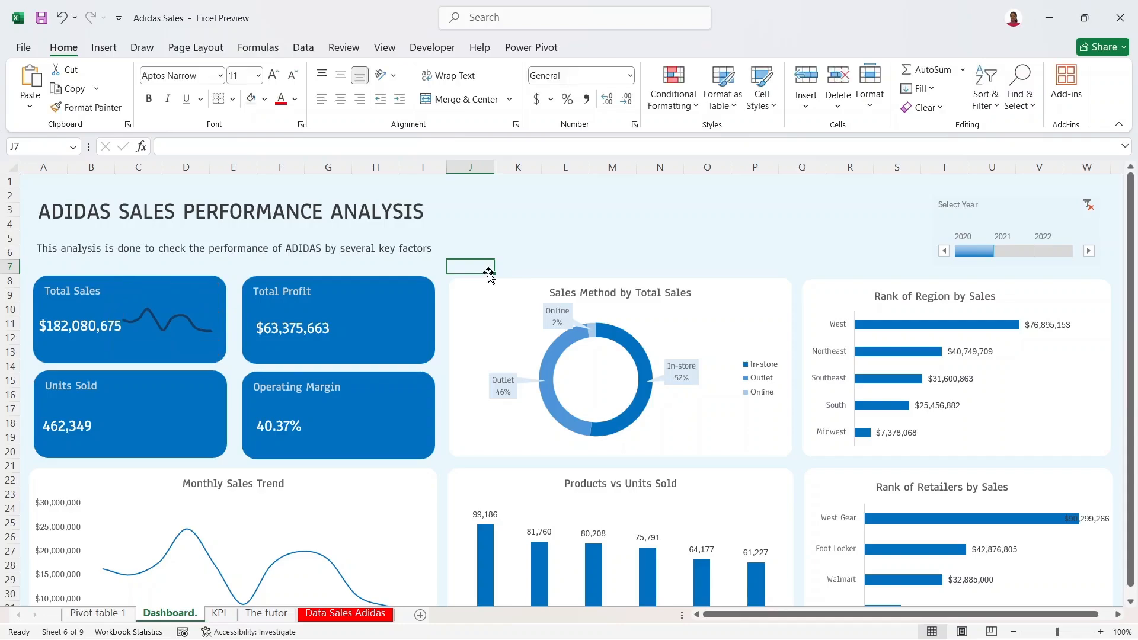
left_click(203, 292)
mouse_move(202, 293)
left_mouse_down()
mouse_move(212, 283)
mouse_move(199, 287)
mouse_move(211, 309)
left_mouse_up()
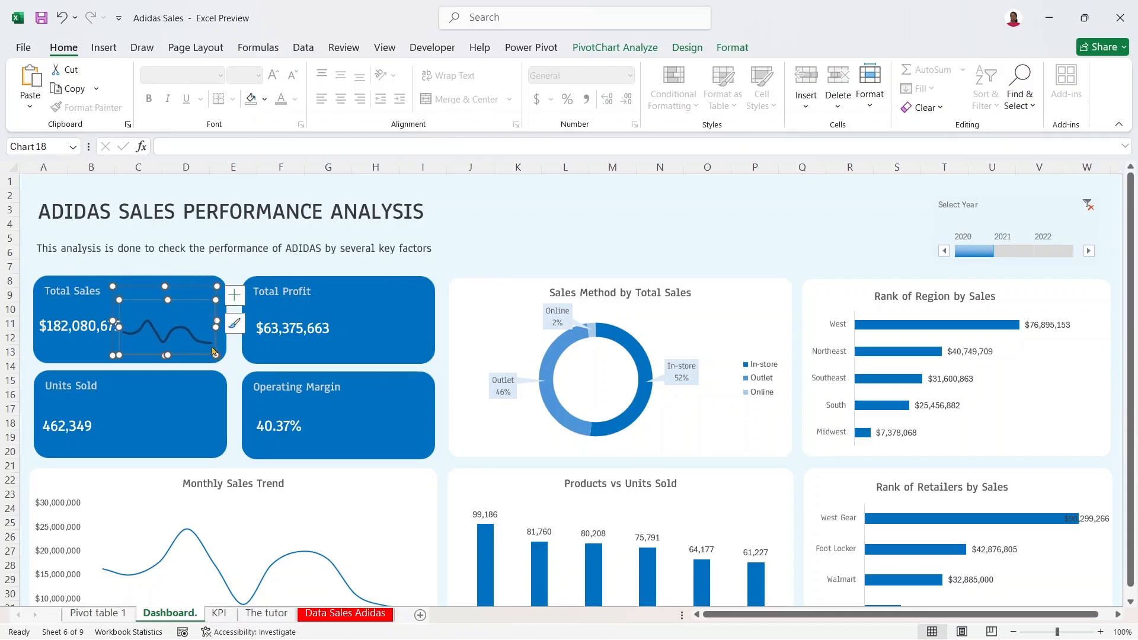
left_click(446, 266)
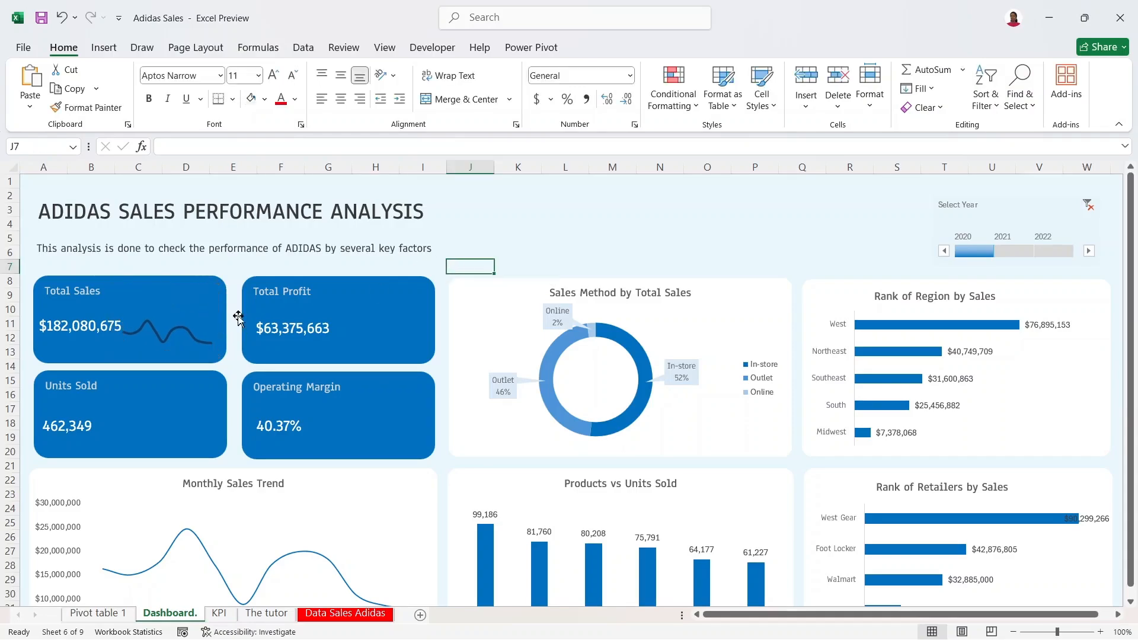
Step: Narrow the sparkline from its top-right corner and both sides
left_click(210, 297)
left_click(192, 318)
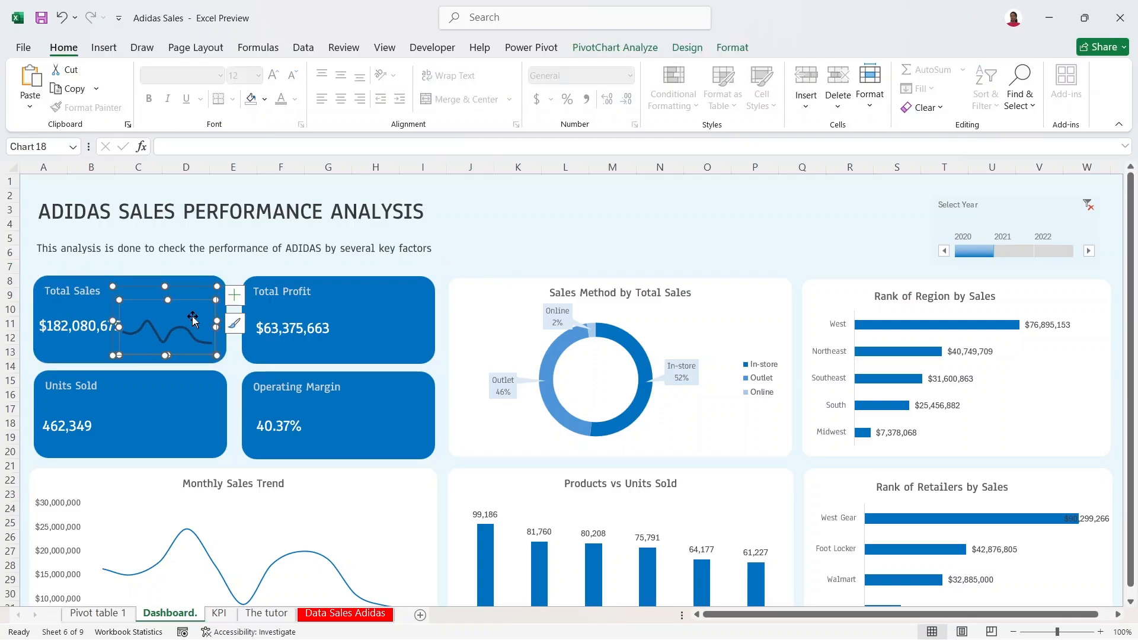
left_click(196, 300)
left_click(194, 297)
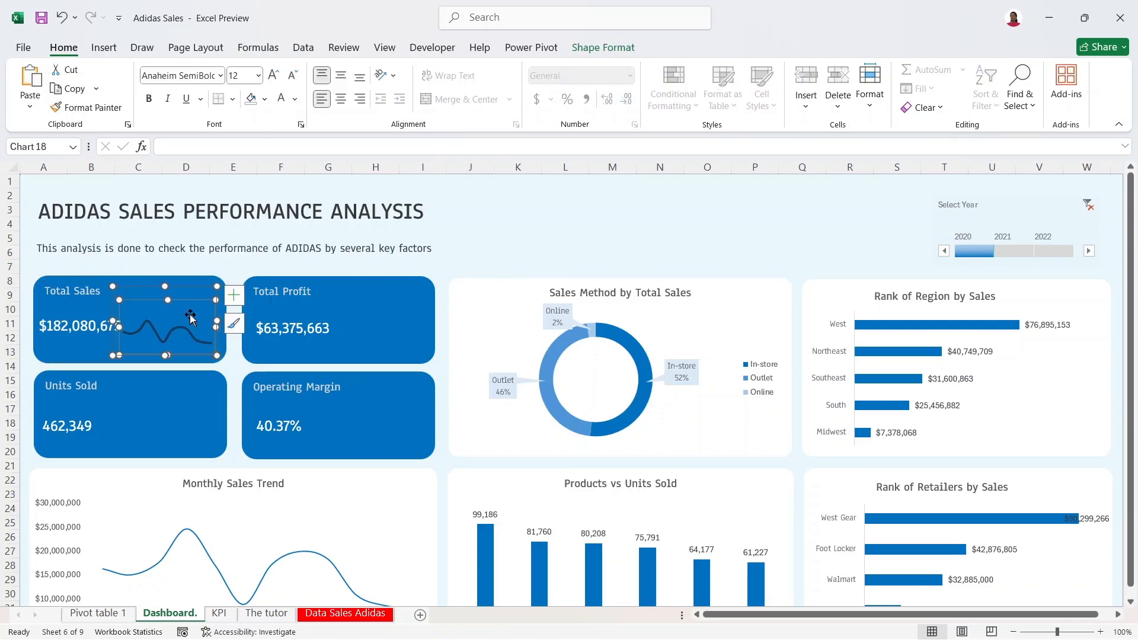
left_click(194, 295)
left_click(182, 318)
left_click_drag(217, 286, 226, 281)
left_click_drag(113, 355, 121, 354)
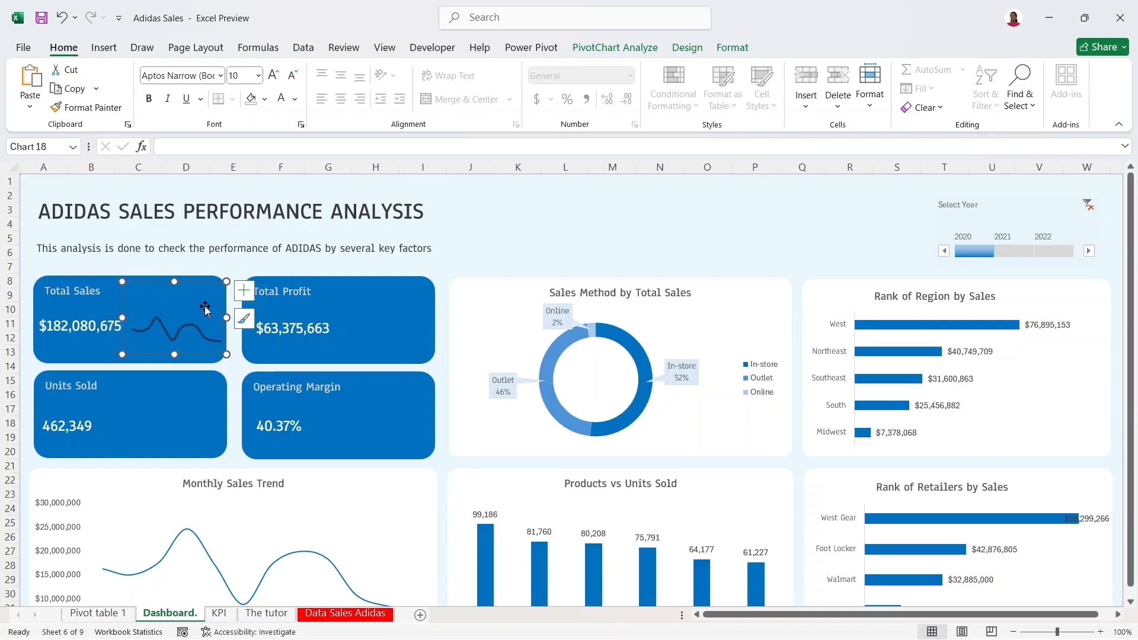
left_click_drag(228, 355, 217, 354)
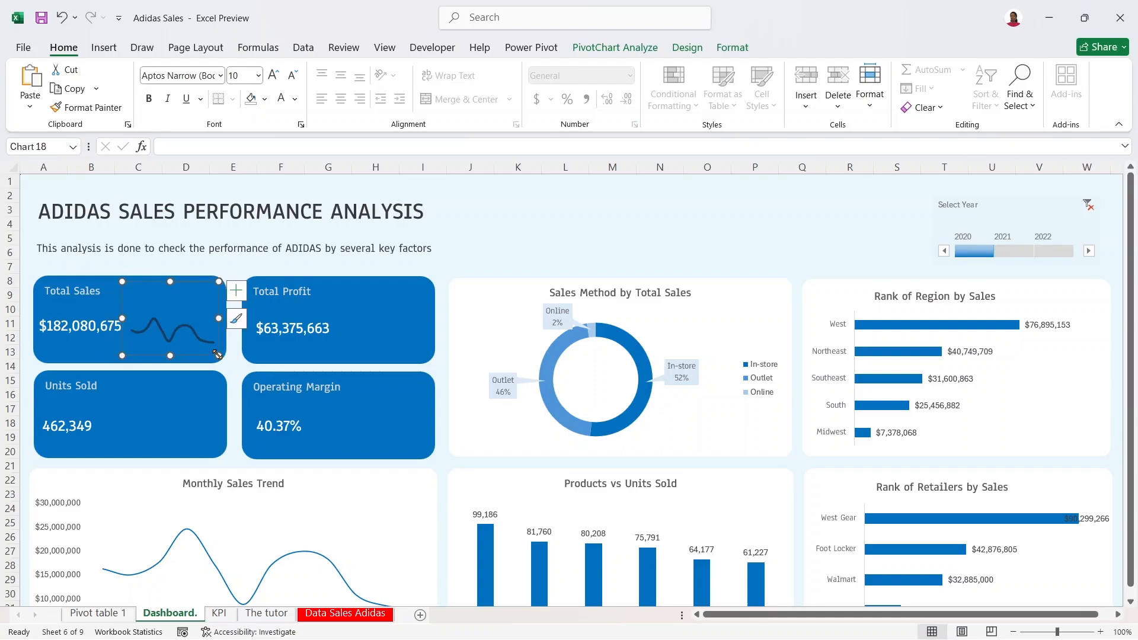
Step: Nudge the $182,080,675 figure and push the Total Sales title down one line
left_click(102, 321)
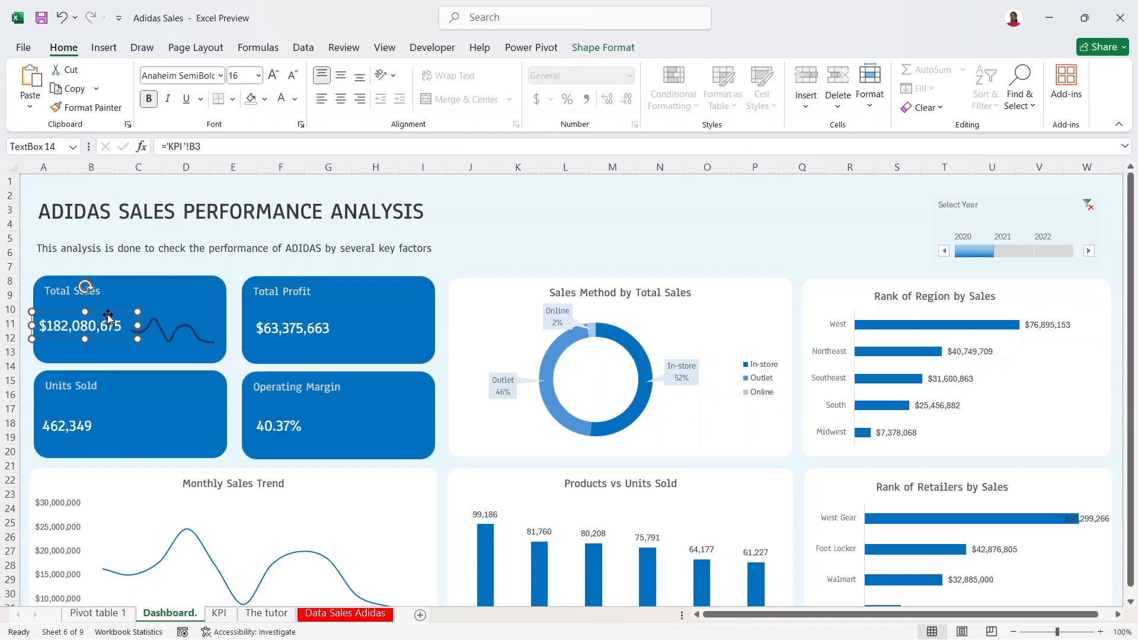
left_click_drag(109, 314, 111, 319)
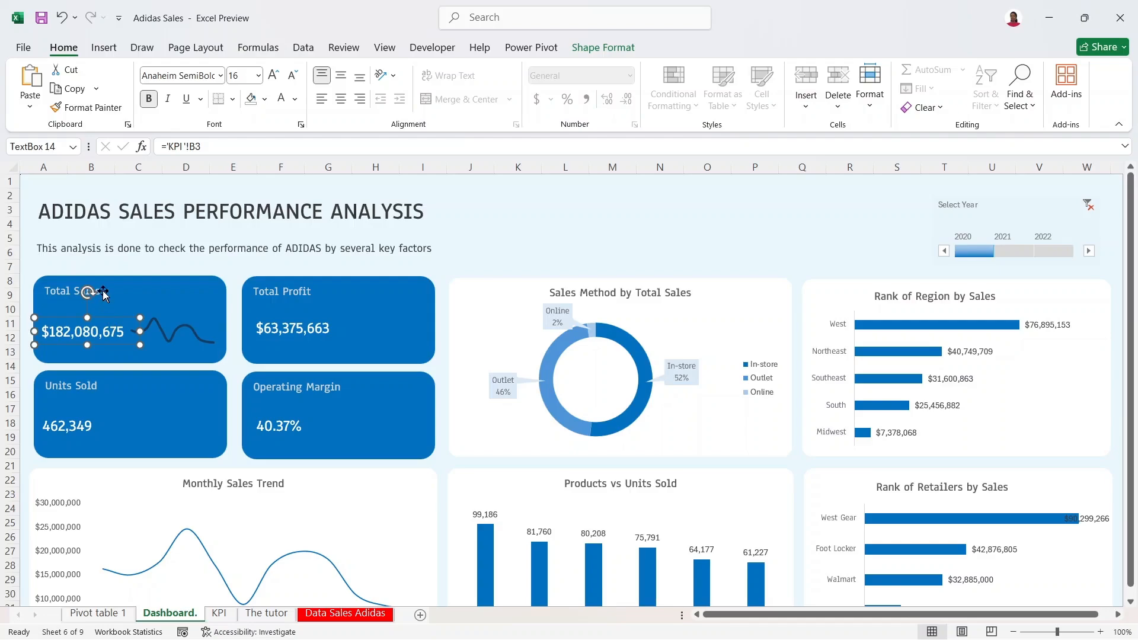
left_click(103, 295)
left_click(48, 289)
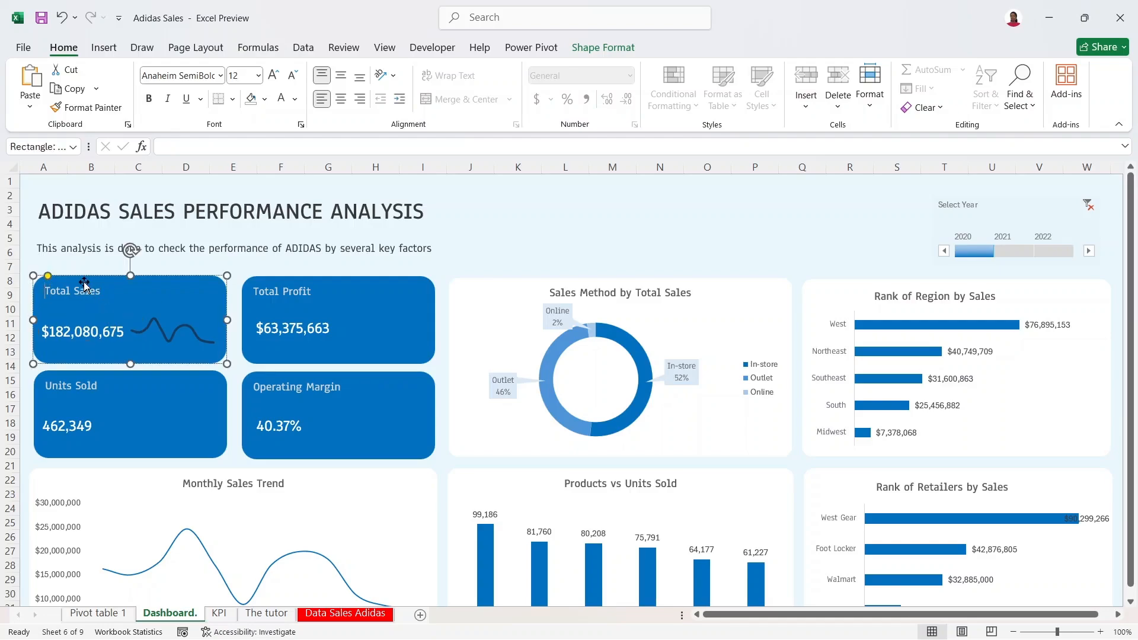
key("Return")
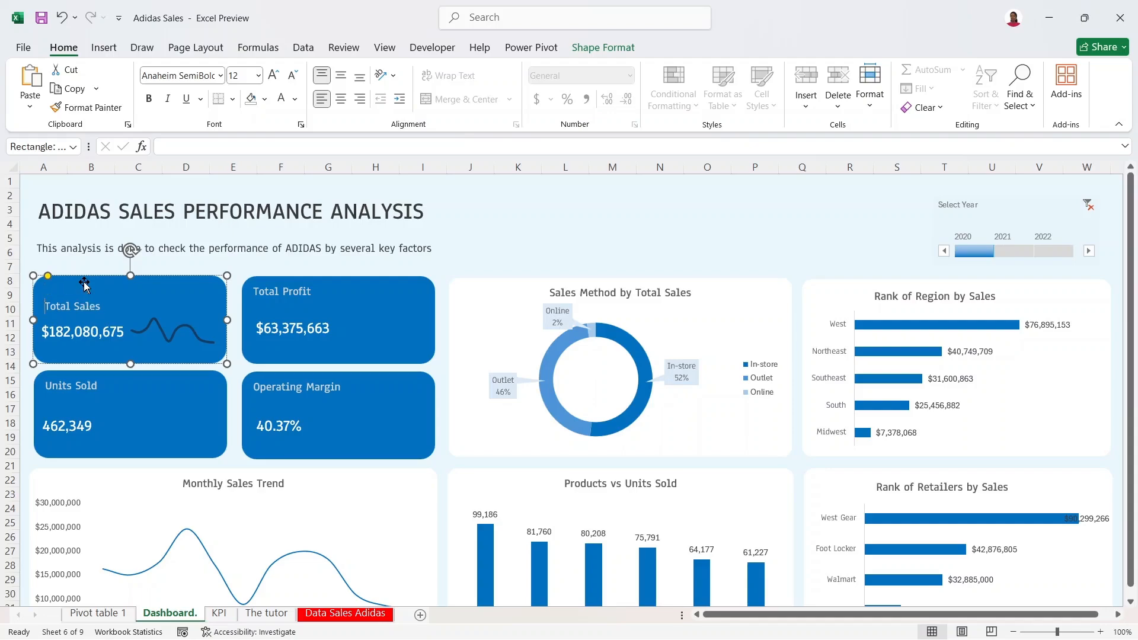
left_click(176, 329)
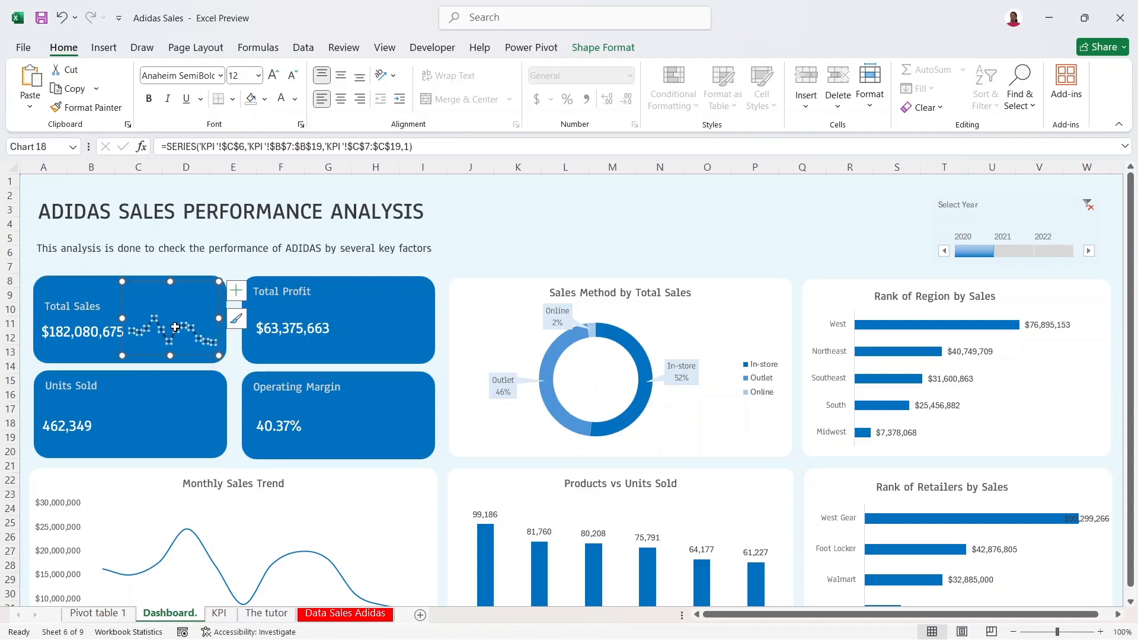
Step: Shift the line up inside the sparkline, widen the chart leftward, and nudge it right
left_click(176, 292)
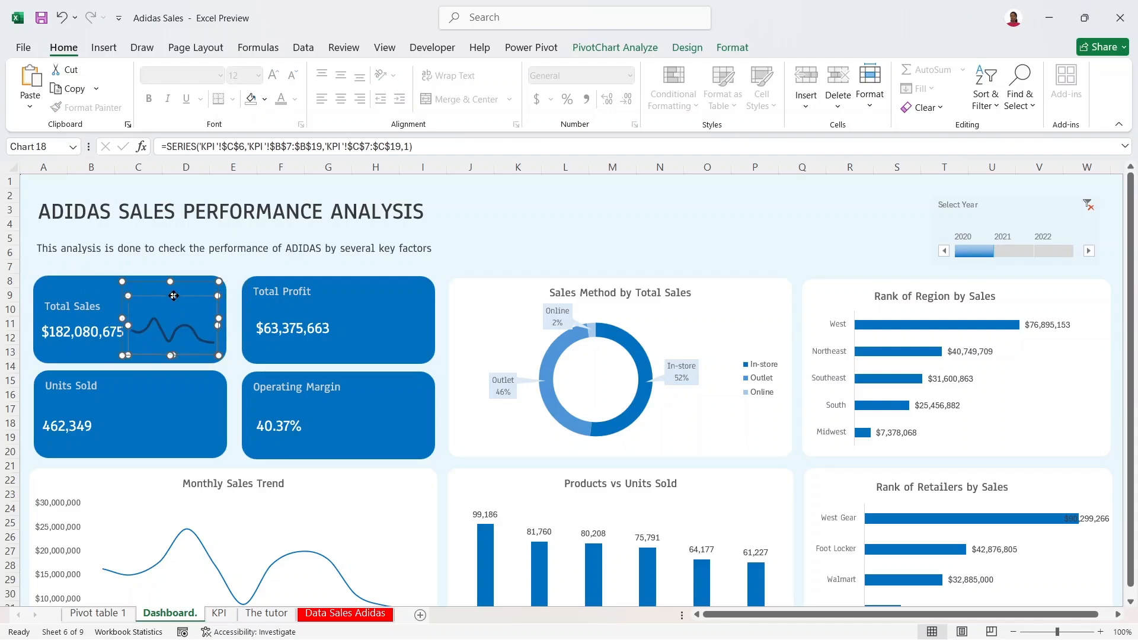
mouse_move(173, 295)
left_mouse_down()
mouse_move(188, 272)
mouse_move(177, 279)
left_mouse_up()
left_click(184, 285)
left_click_drag(126, 310, 115, 309)
left_click_drag(172, 280, 178, 276)
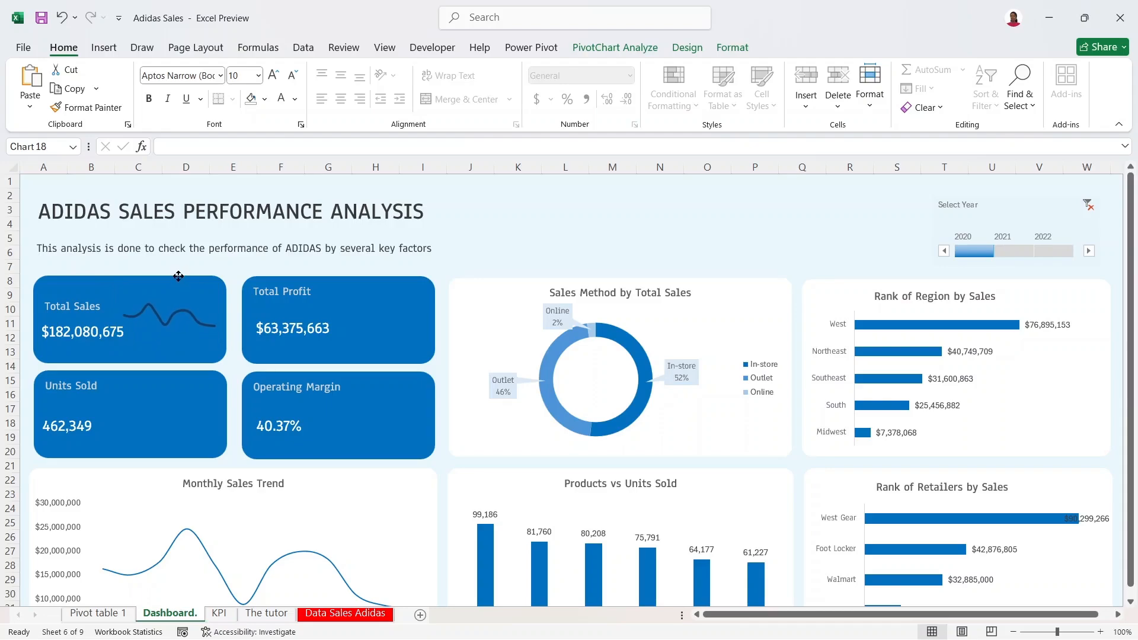
left_click(526, 255)
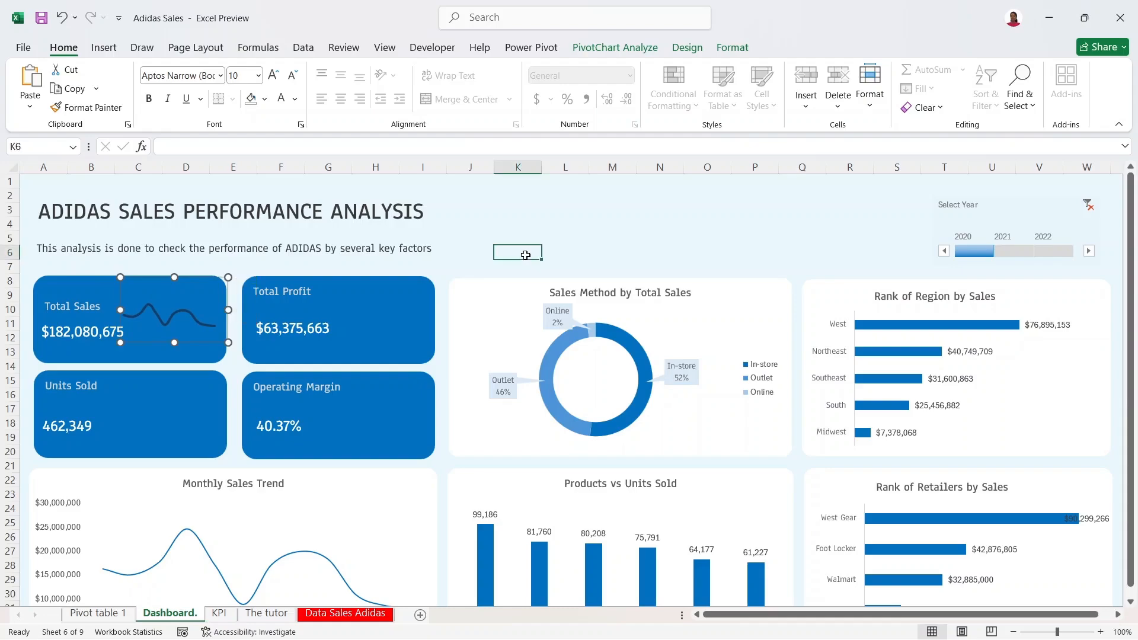
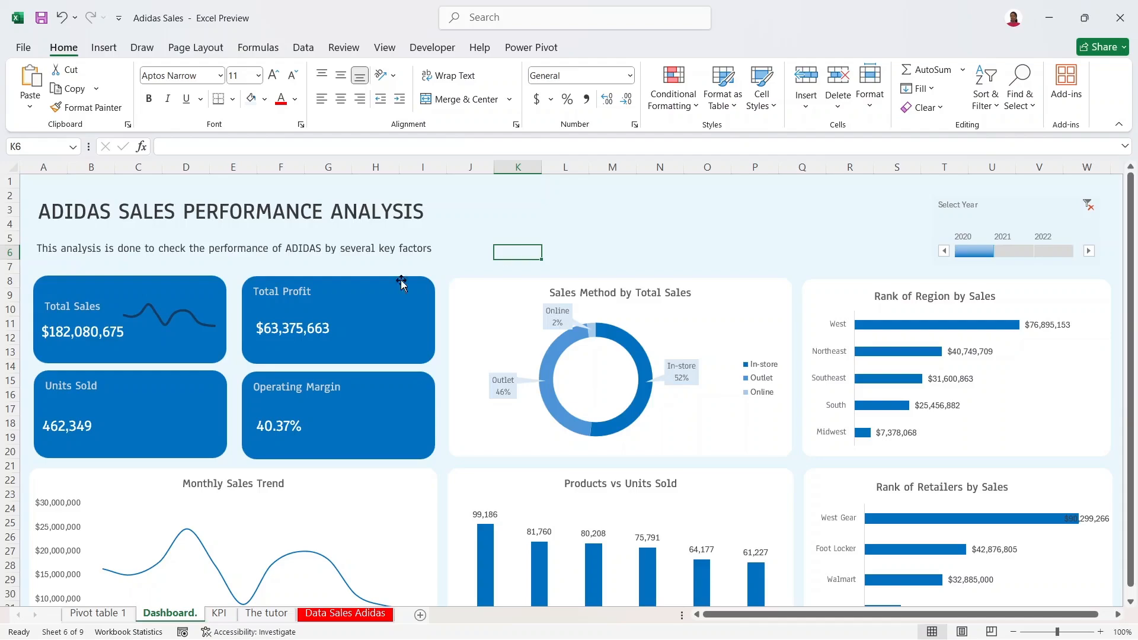
Step: Make the Total Sales sparkline taller and narrower so it fits beside the figure in its card
left_click(202, 314)
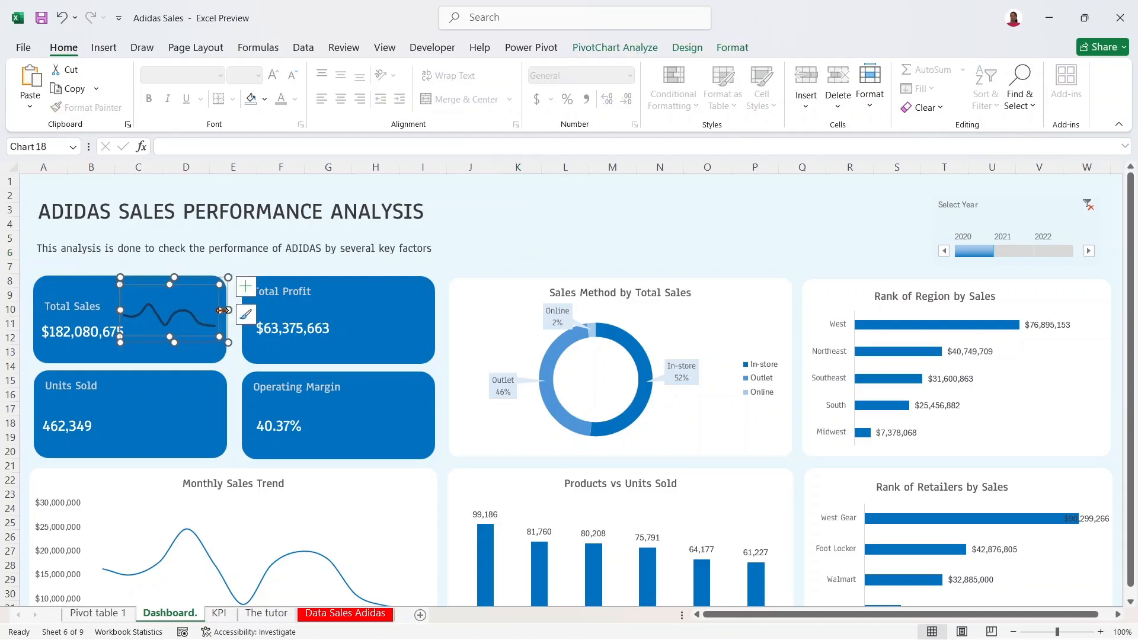
mouse_move(225, 310)
left_mouse_down()
mouse_move(255, 310)
mouse_move(219, 314)
left_mouse_up()
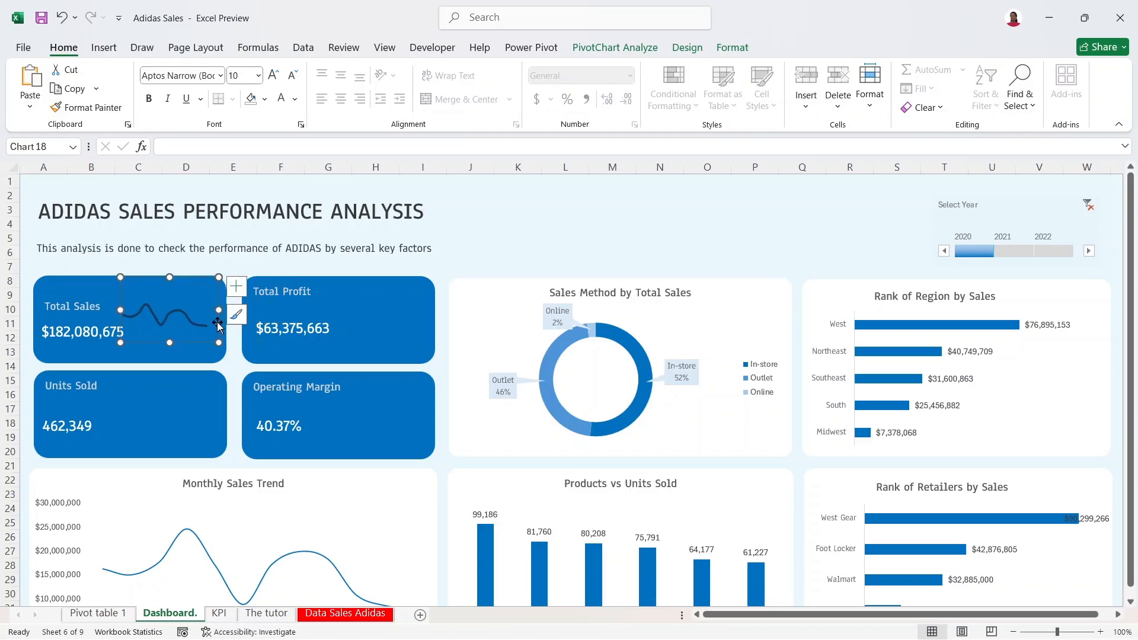
left_click(194, 286)
left_click(172, 315)
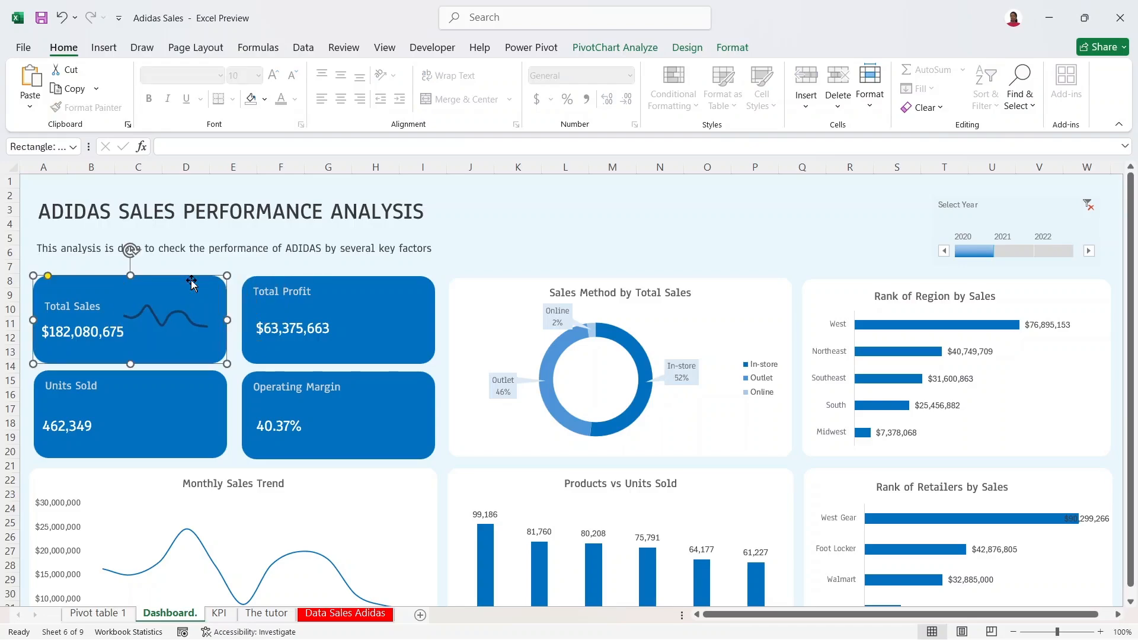
left_click(172, 315)
left_click_drag(168, 342, 168, 359)
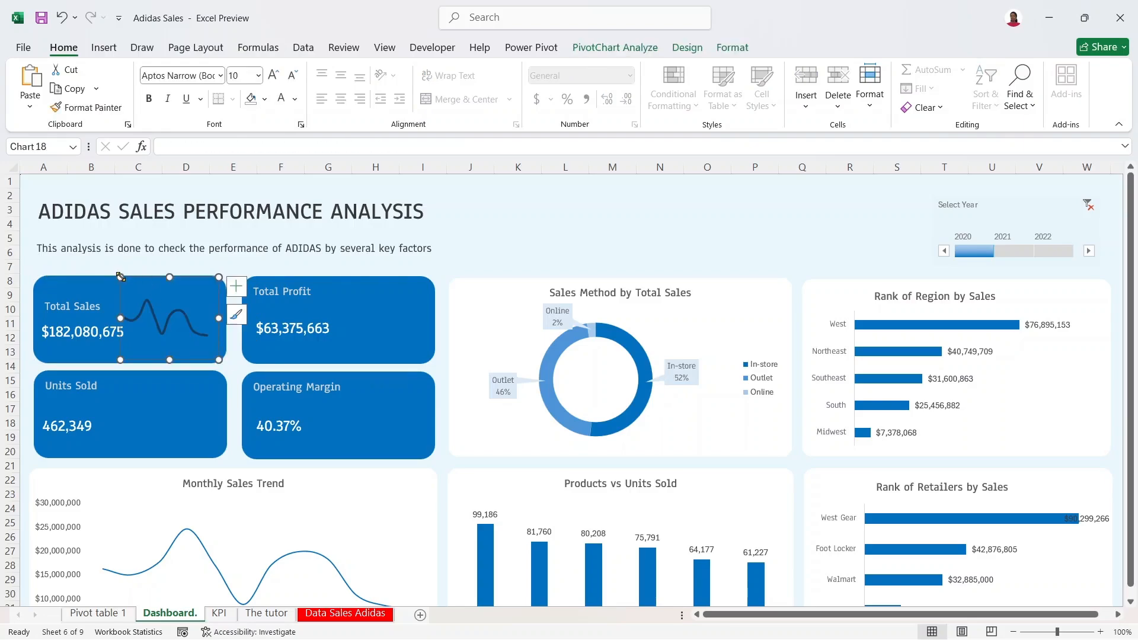
left_click_drag(121, 276, 130, 276)
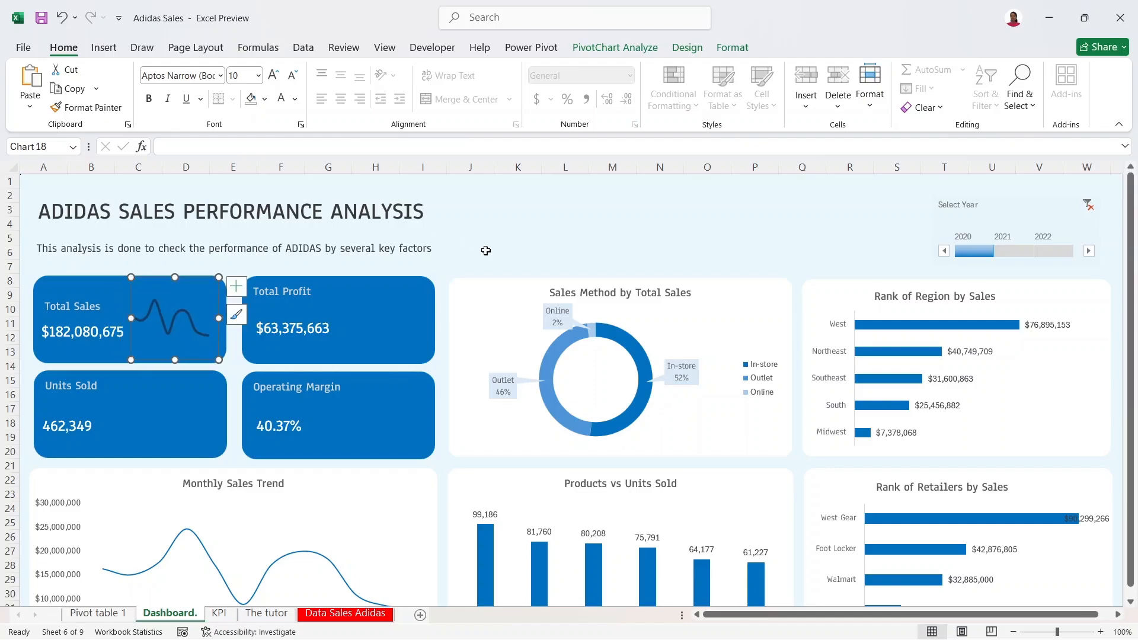
left_click(484, 251)
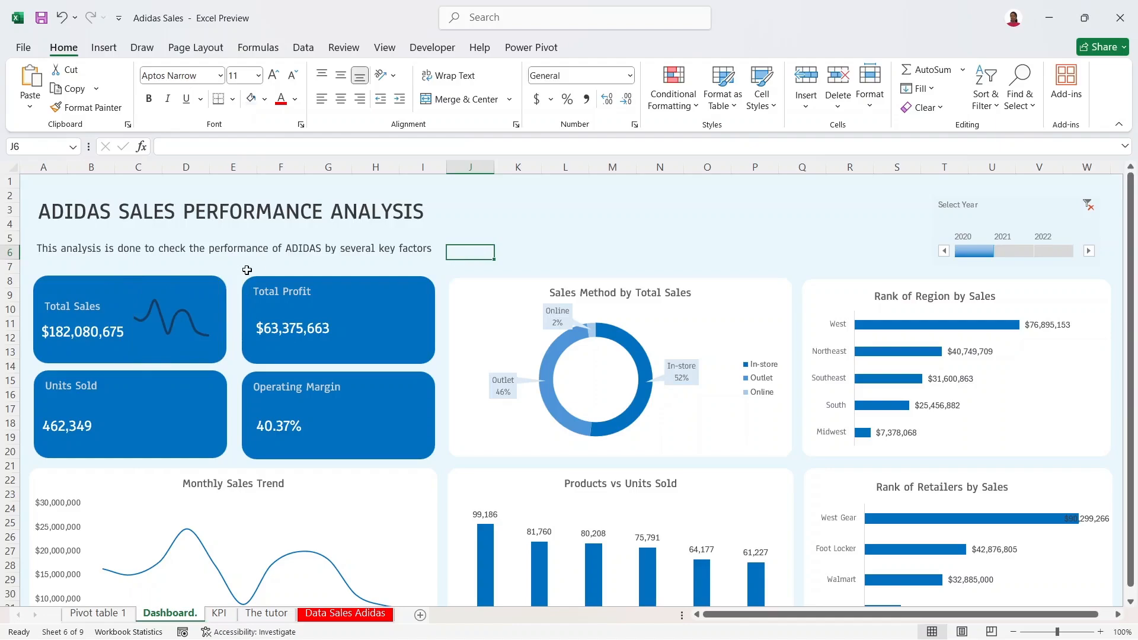
Step: Copy the monthly operating profit chart from the KPI sheet onto the Total Profit card, shrunk to fit
left_click(218, 614)
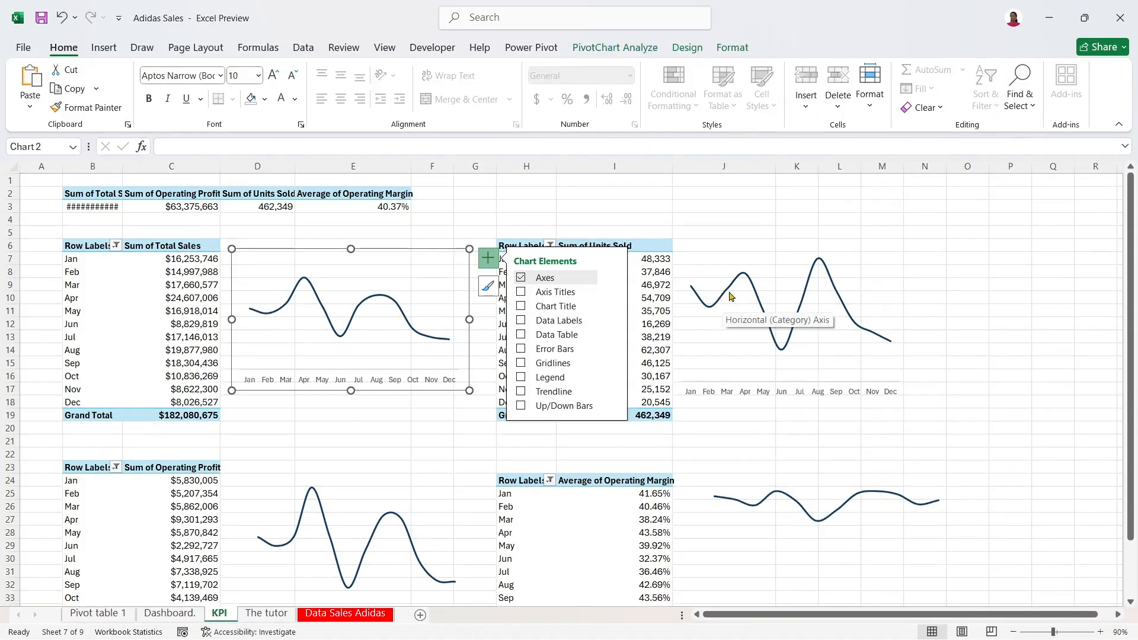
left_click(324, 474)
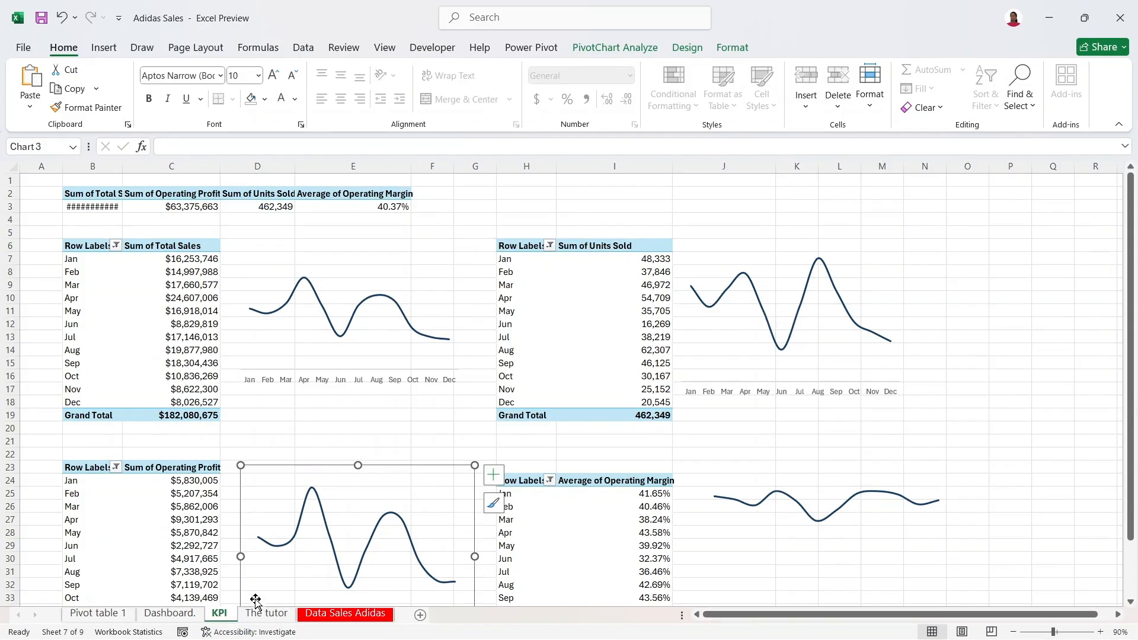
left_click(173, 614)
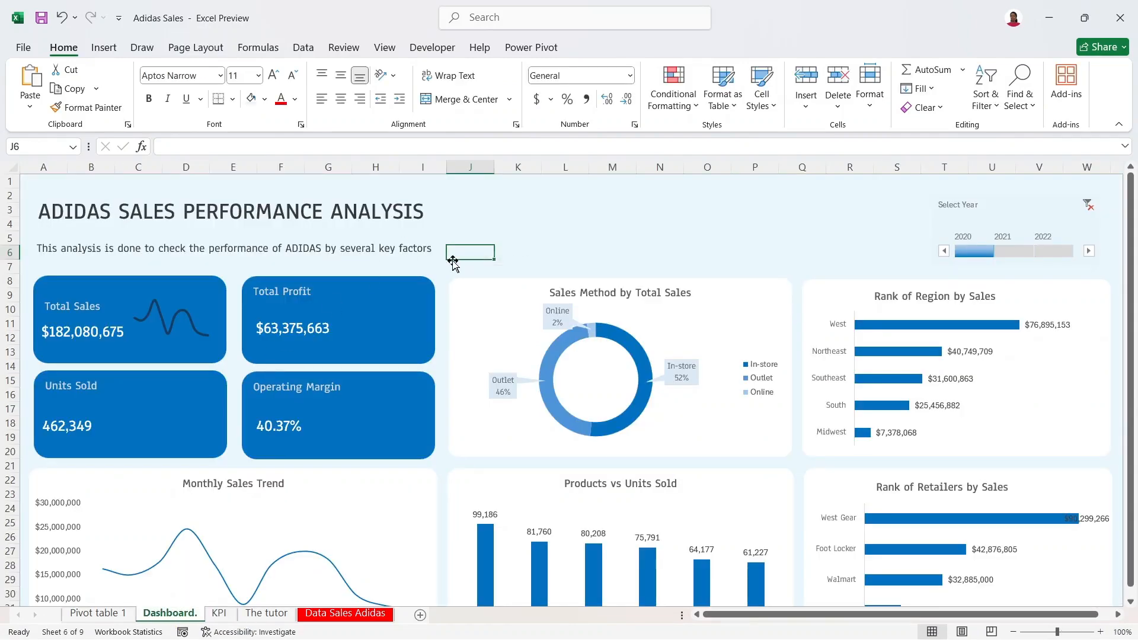
key("ctrl+v")
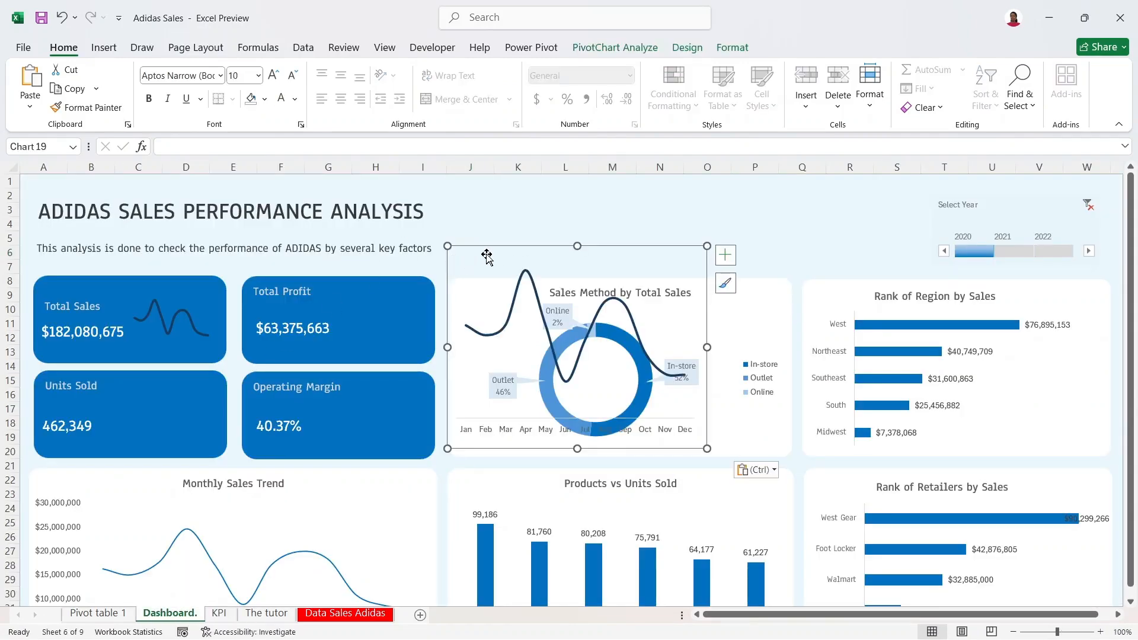
left_click_drag(488, 254, 358, 270)
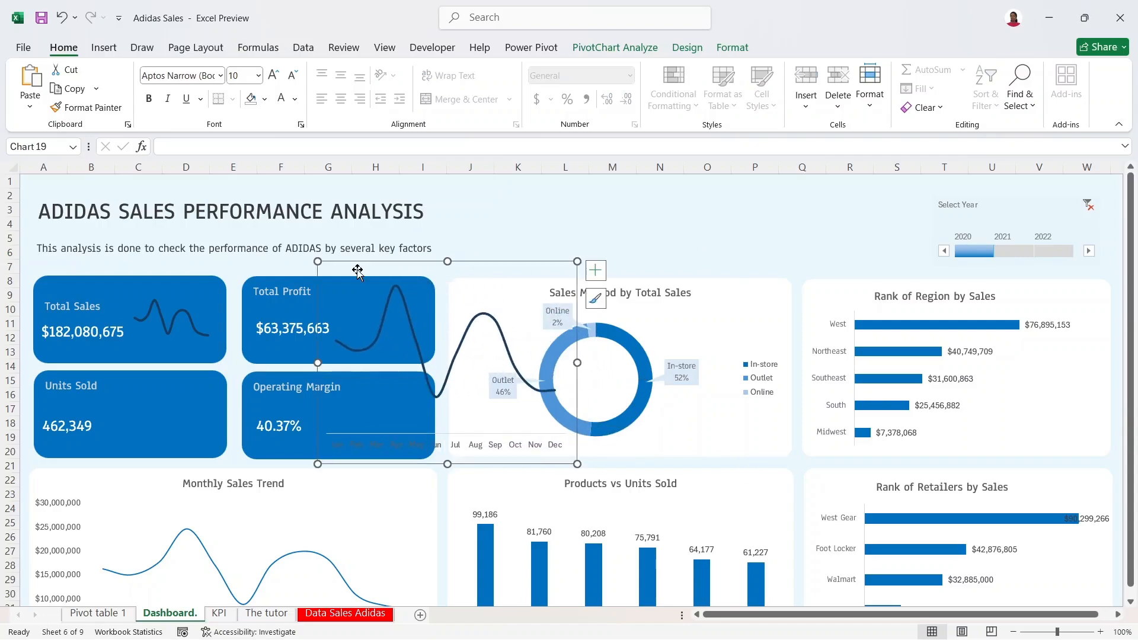
left_click_drag(577, 464, 438, 363)
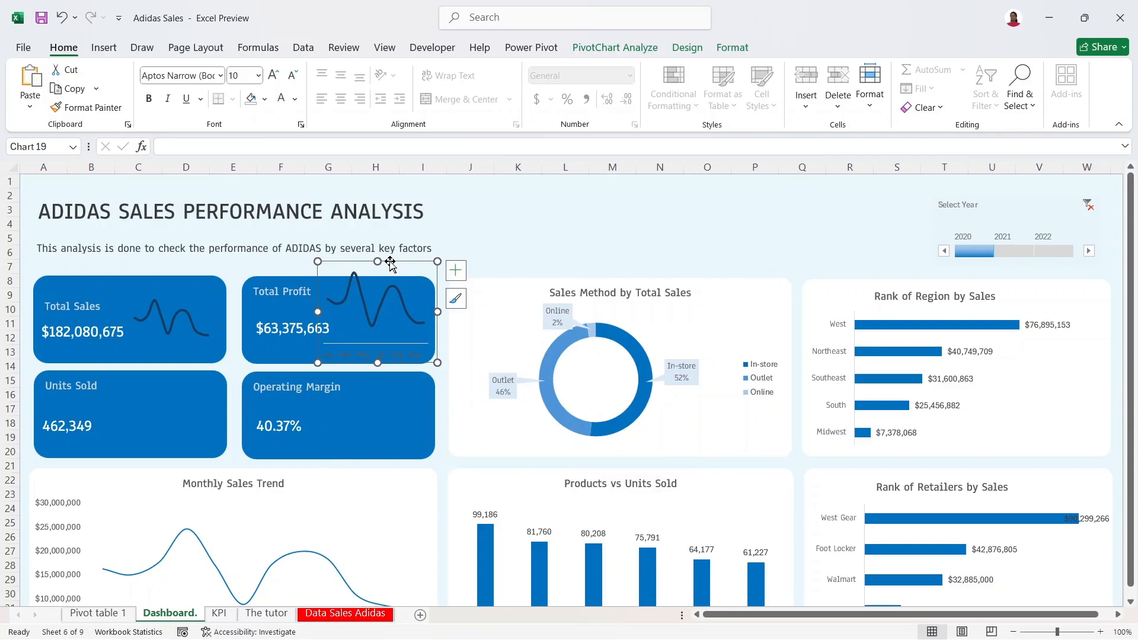
left_click_drag(390, 261, 399, 275)
left_click_drag(445, 376, 429, 366)
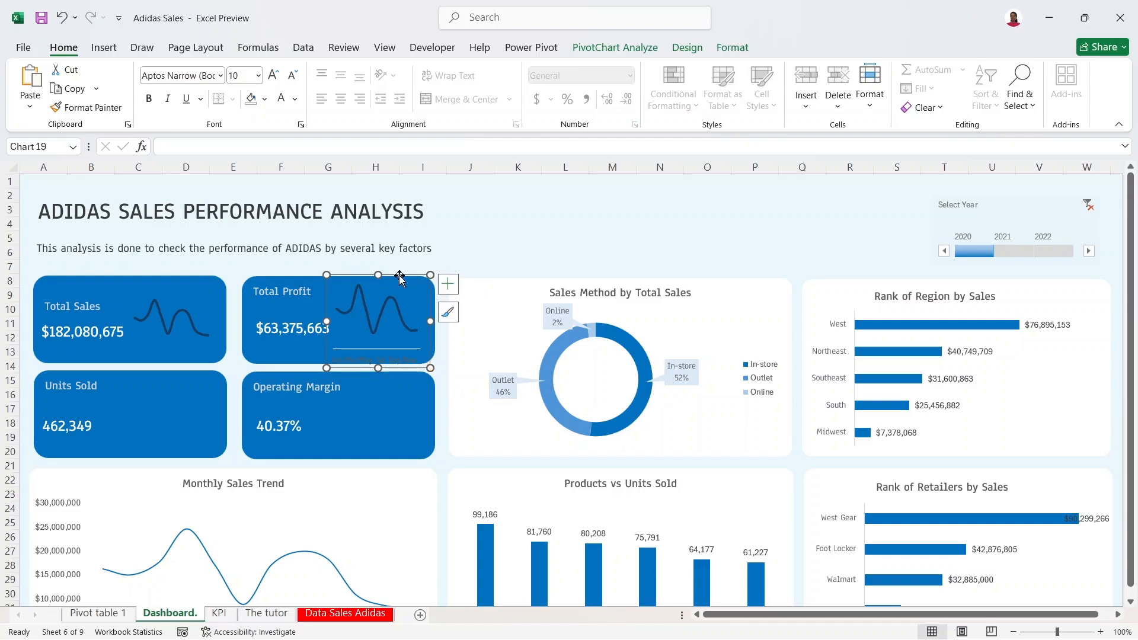
left_click_drag(401, 275, 408, 280)
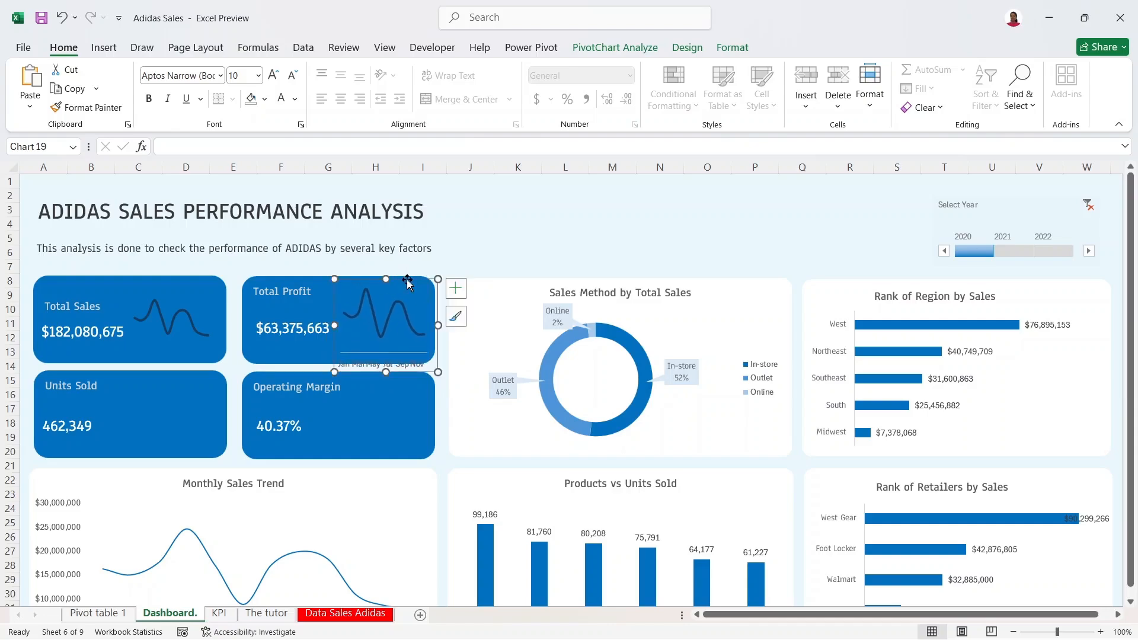
Step: Remove the month axis from the profit sparkline, then reselect the operating profit chart on KPI
left_click(455, 288)
left_click(488, 307)
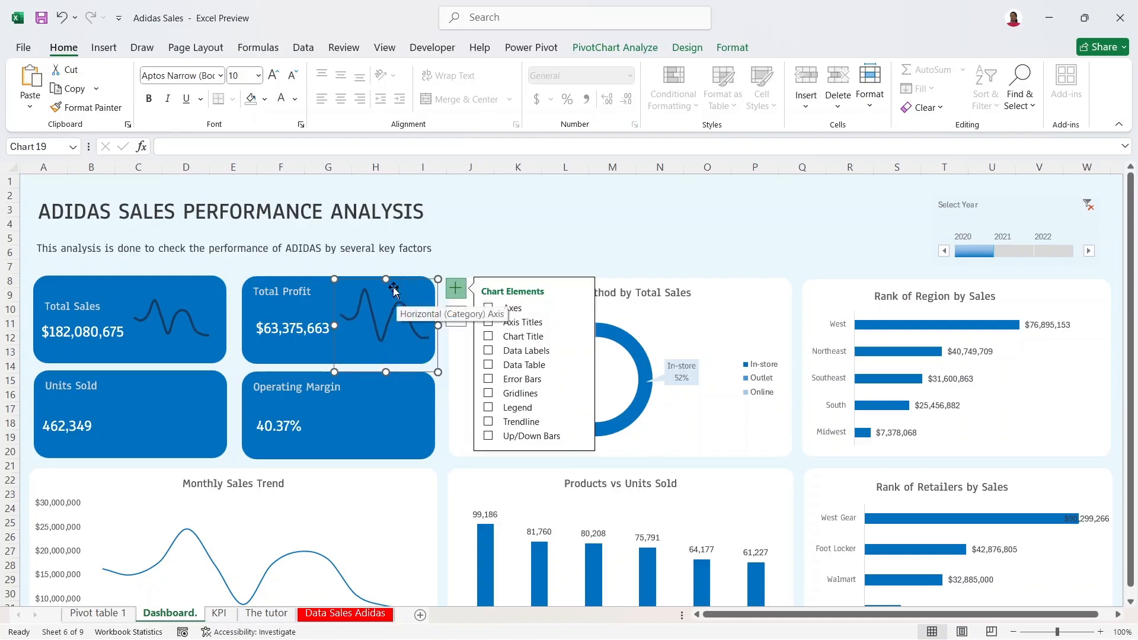
left_click(219, 616)
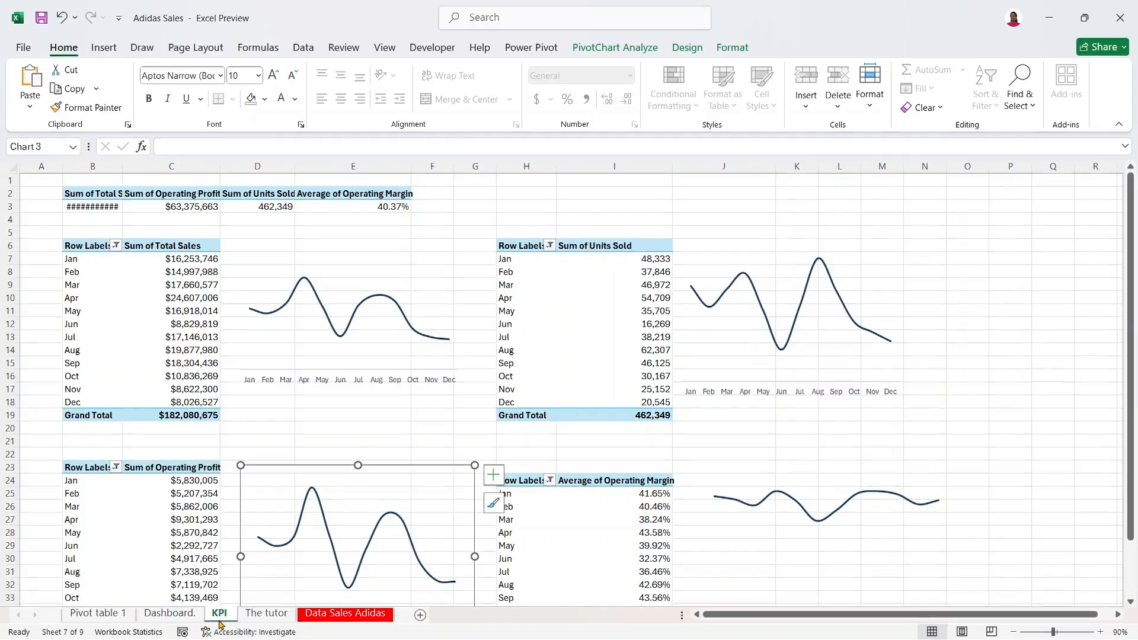
left_click(404, 482)
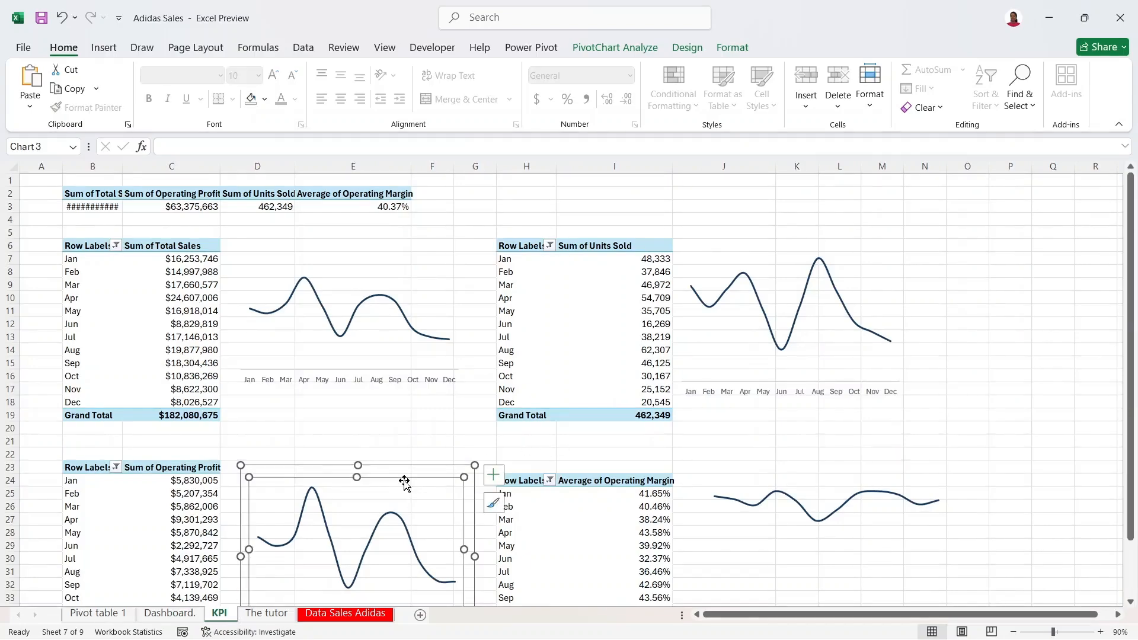
left_click(414, 472)
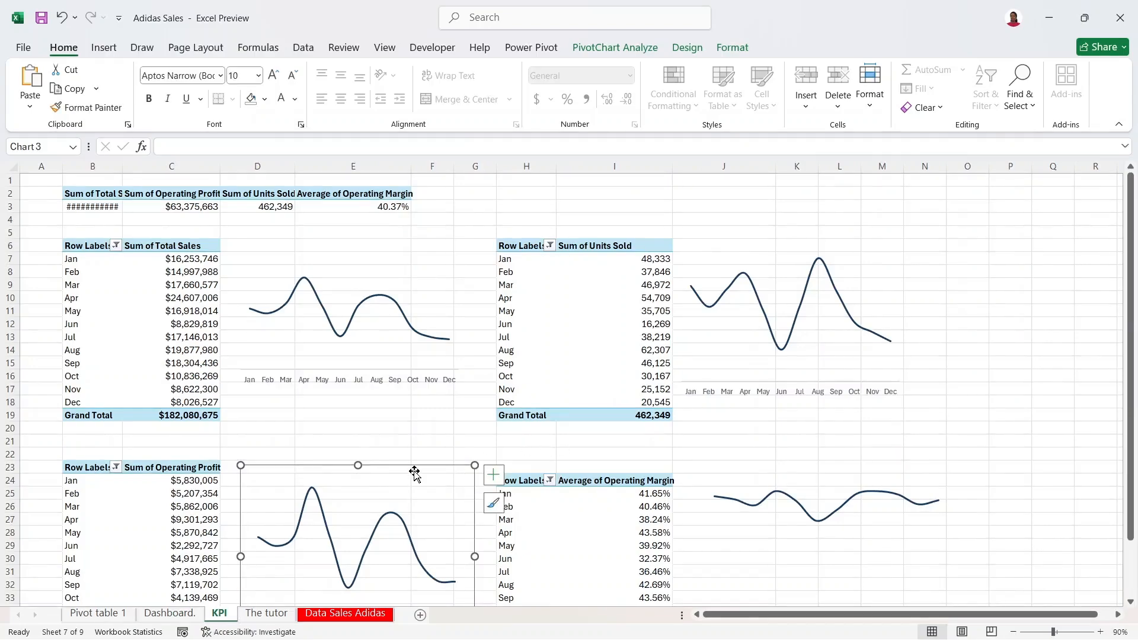
left_click(156, 621)
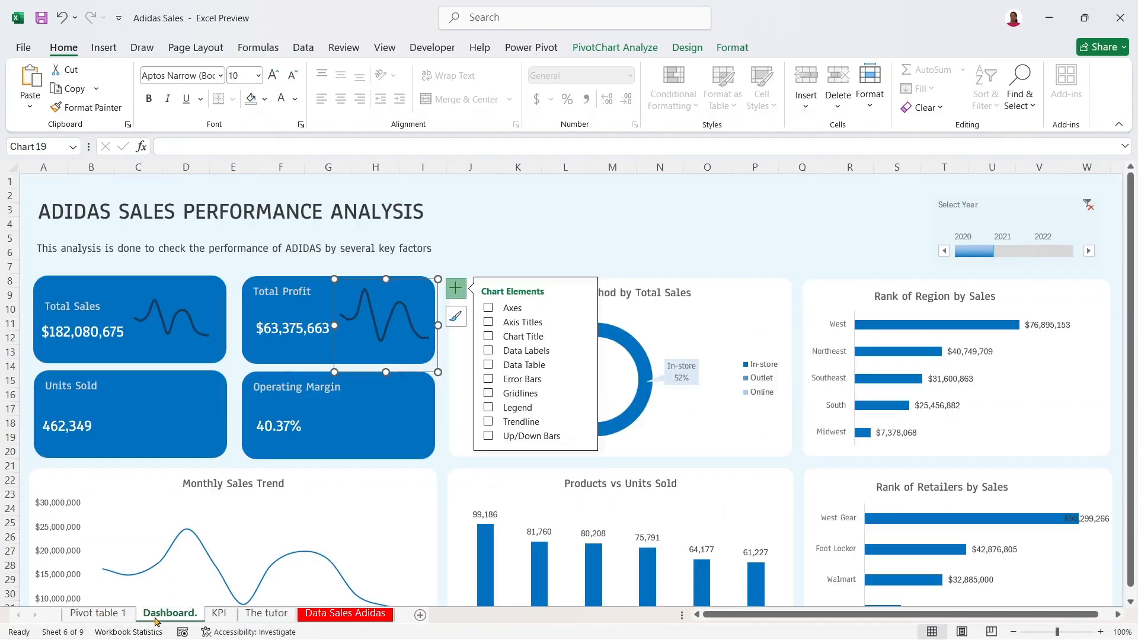
Step: Paste the Units Sold line chart and shrink it to sit beside 462,349 in its card
left_click(194, 393)
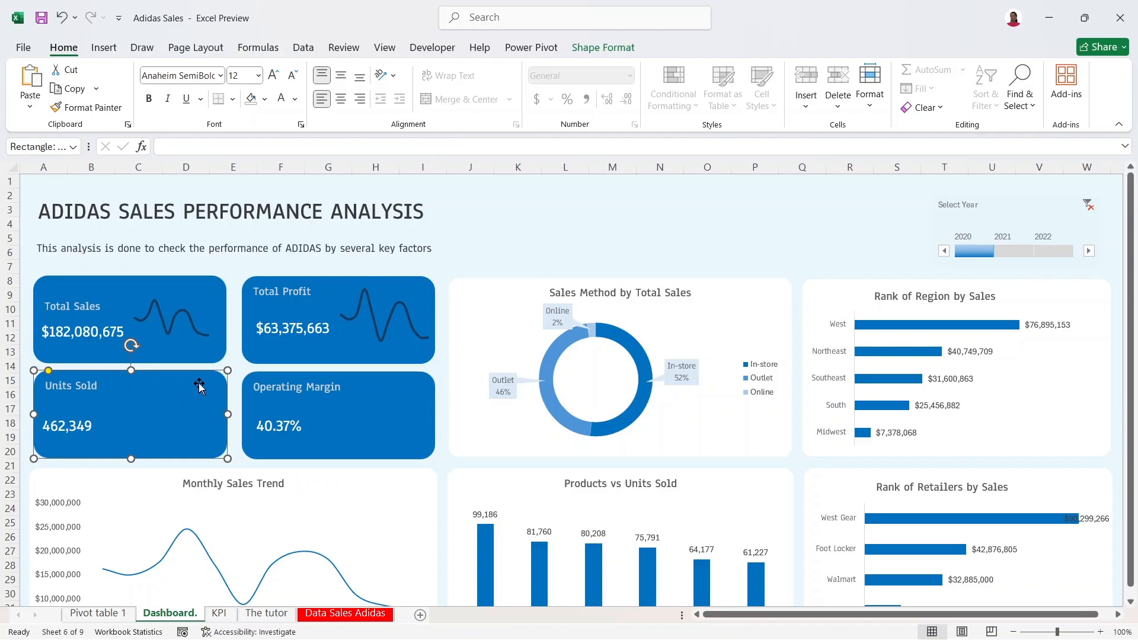
key("ctrl+v")
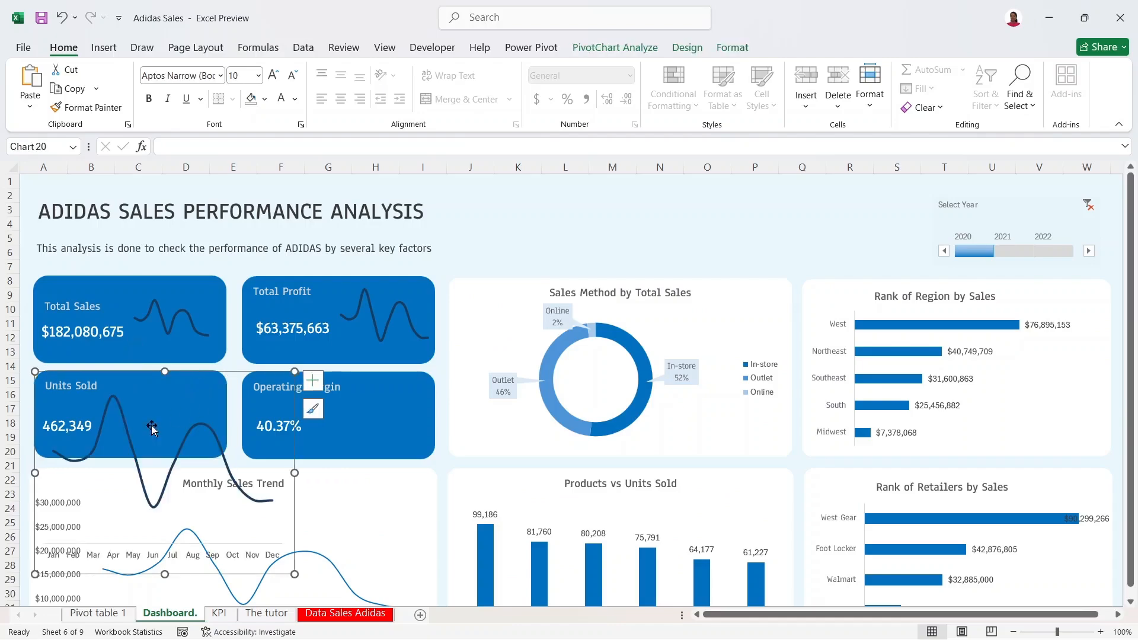
left_click(313, 380)
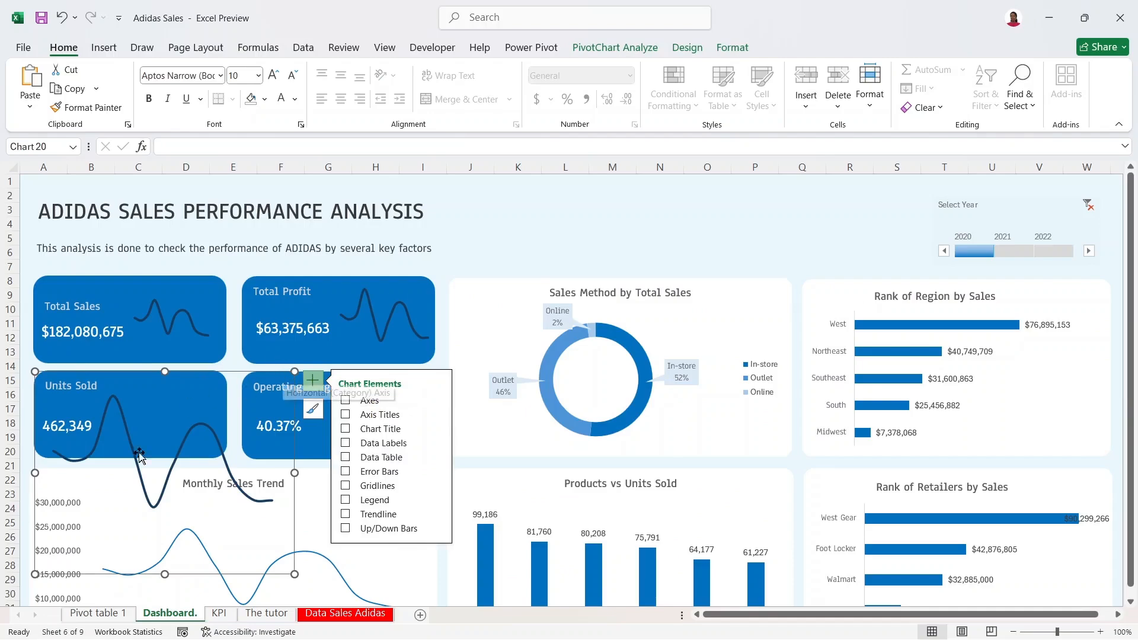
left_click_drag(37, 572, 117, 448)
left_click_drag(228, 378, 220, 377)
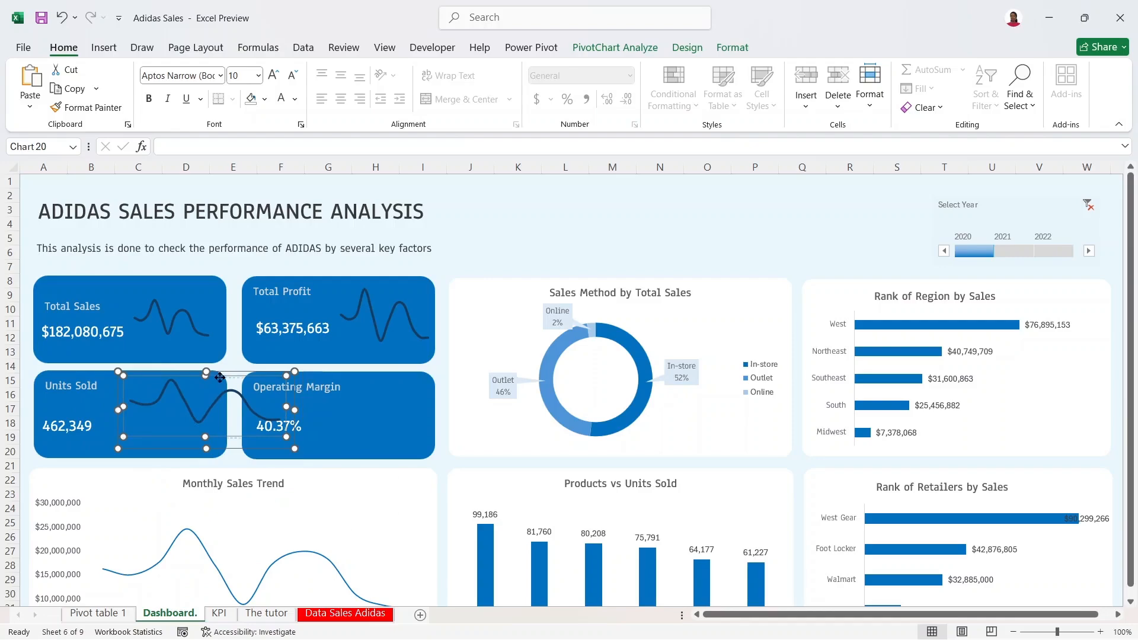
left_click(233, 372)
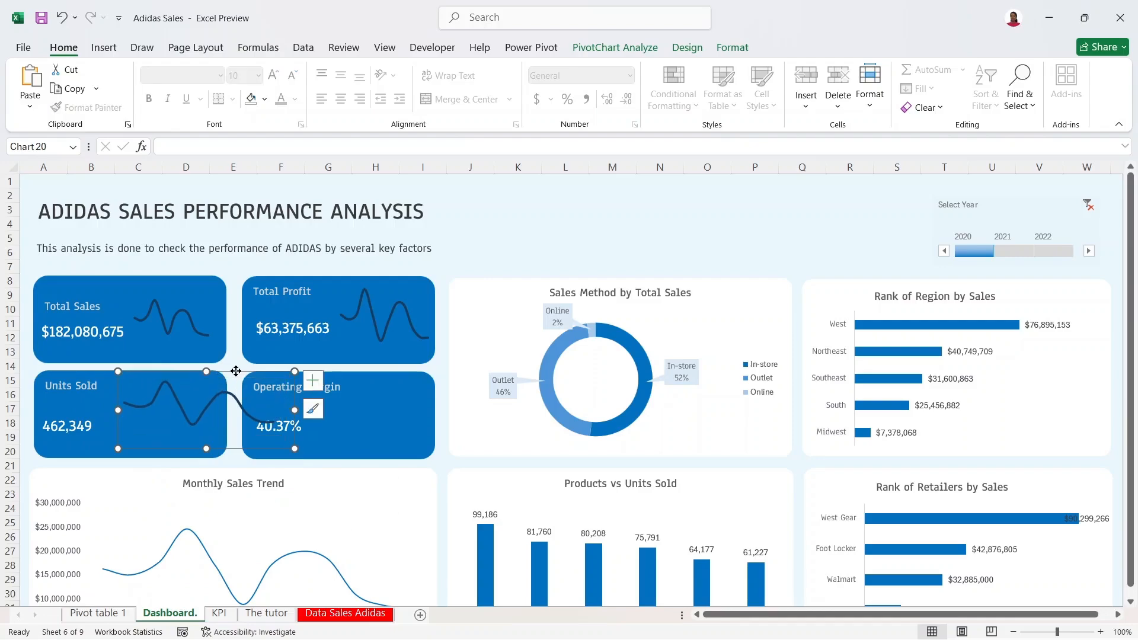
left_click_drag(236, 371, 192, 374)
left_click_drag(254, 448, 221, 451)
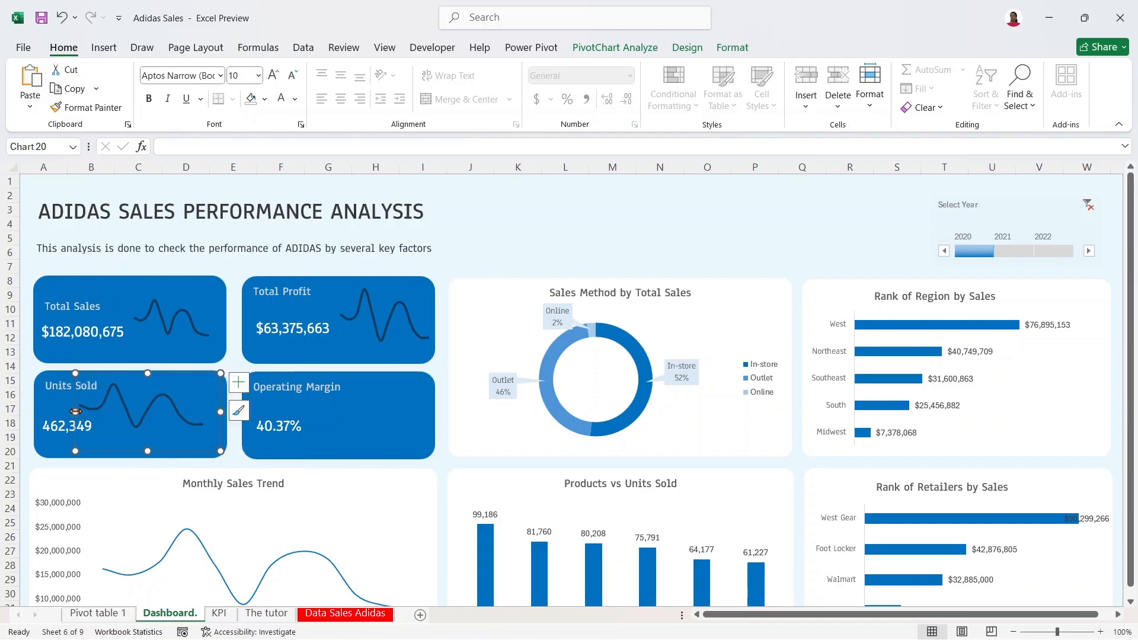
left_click_drag(74, 411, 119, 410)
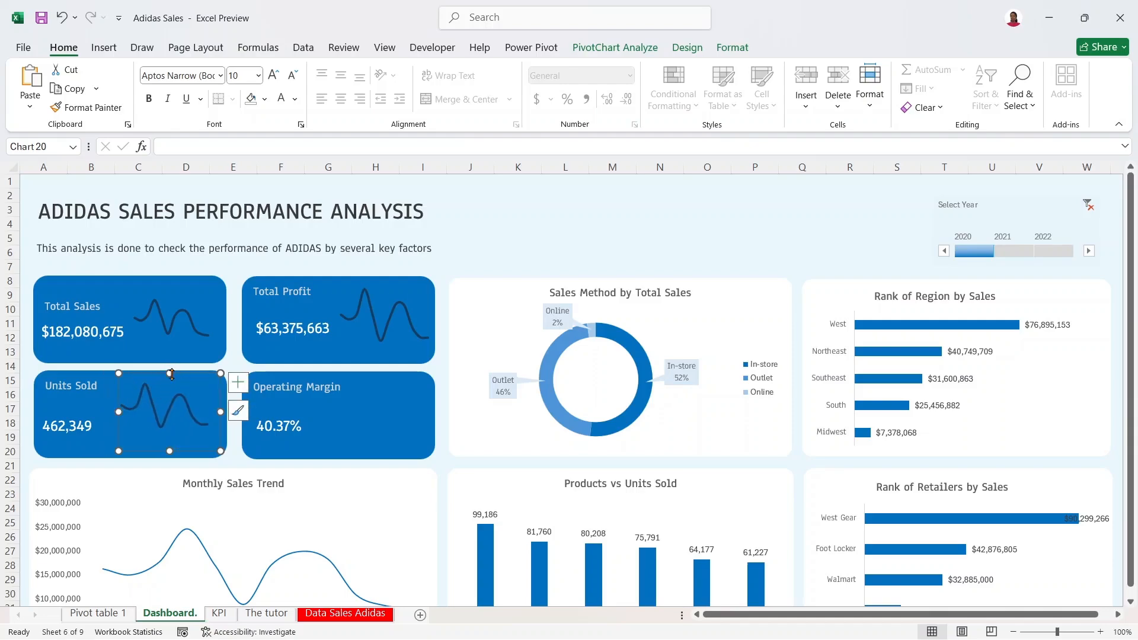
left_click_drag(171, 374, 170, 379)
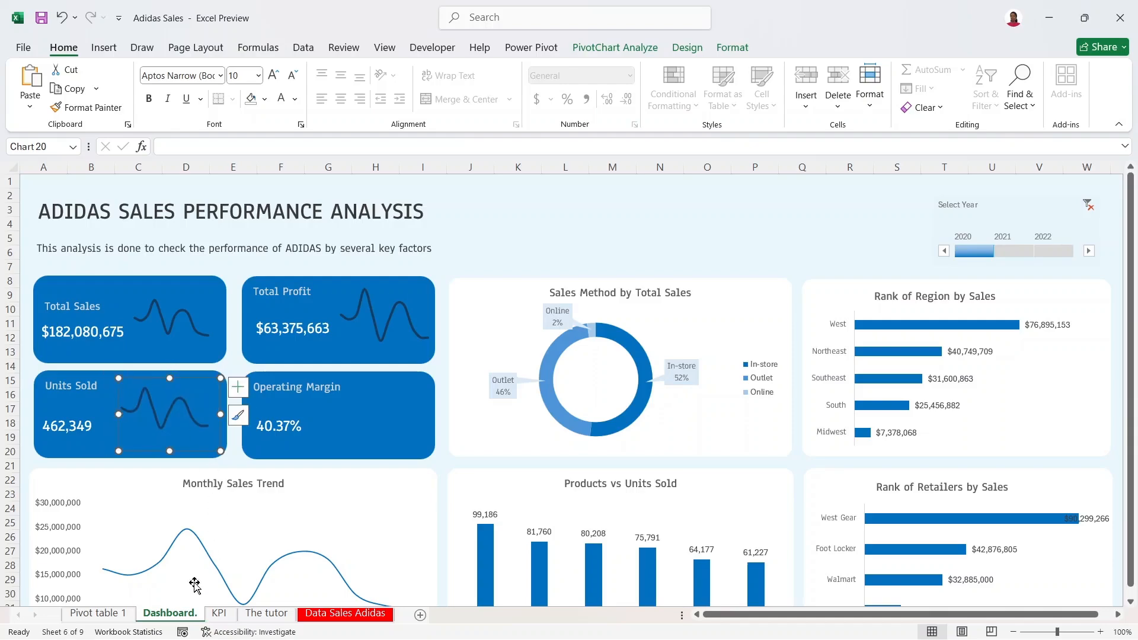
Step: Copy the operating margin line chart from the KPI sheet and paste it onto the dashboard
left_click(220, 613)
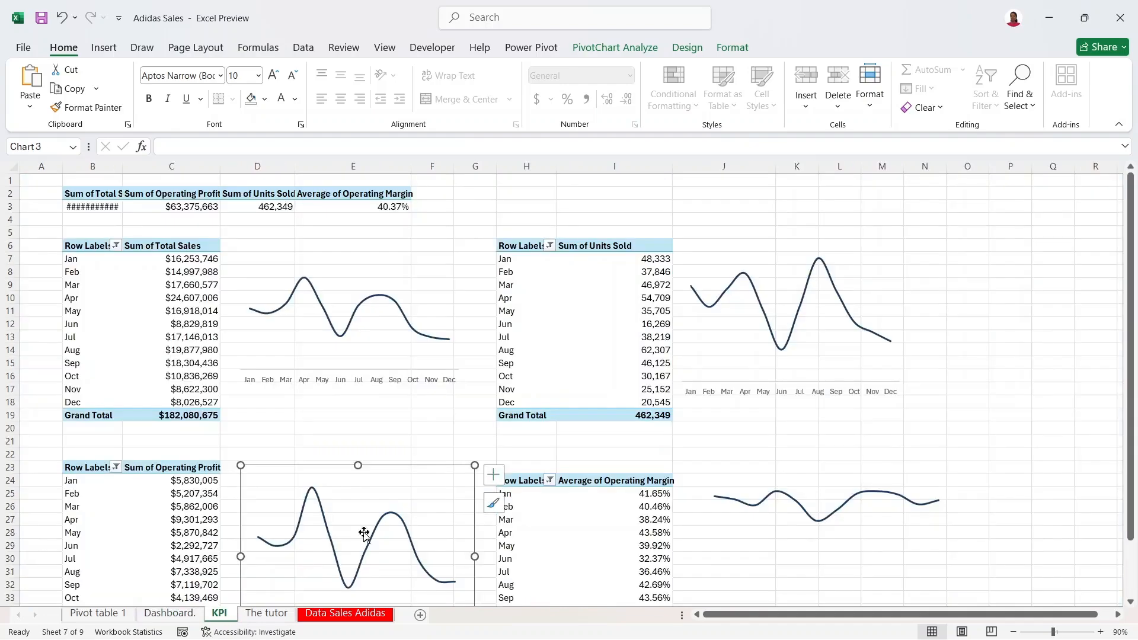
left_click(754, 487)
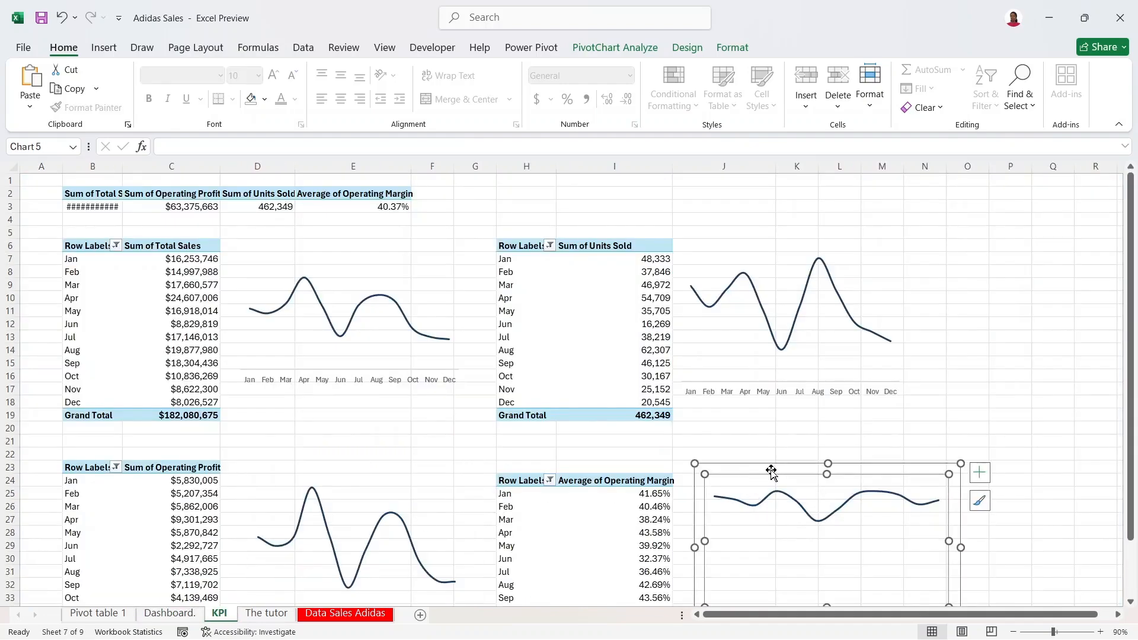
left_click(772, 471)
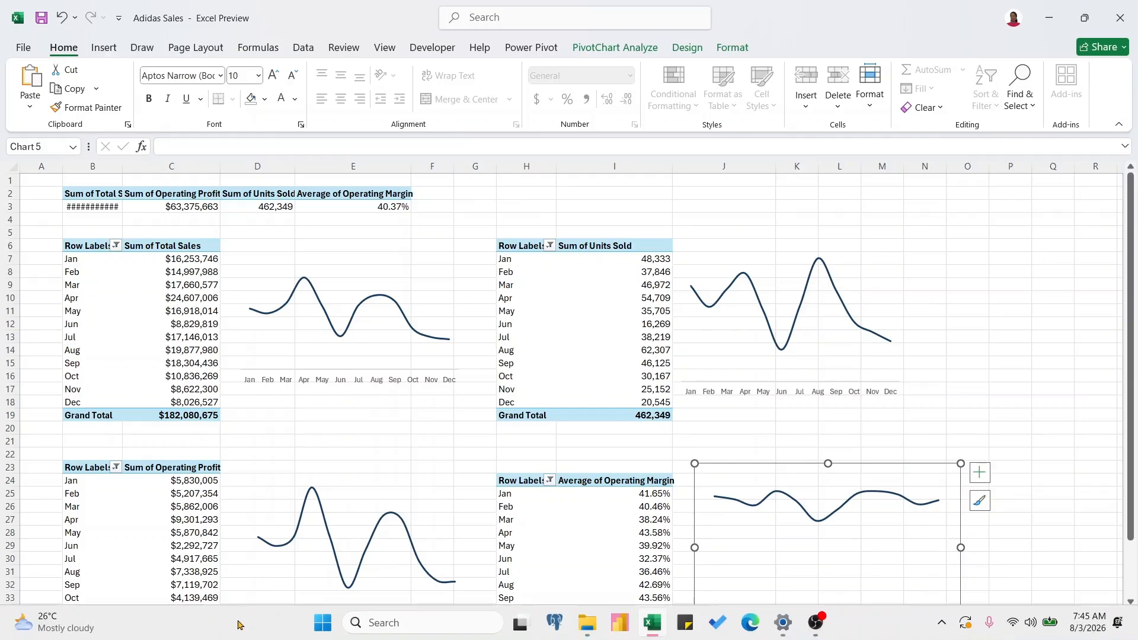
left_click(191, 619)
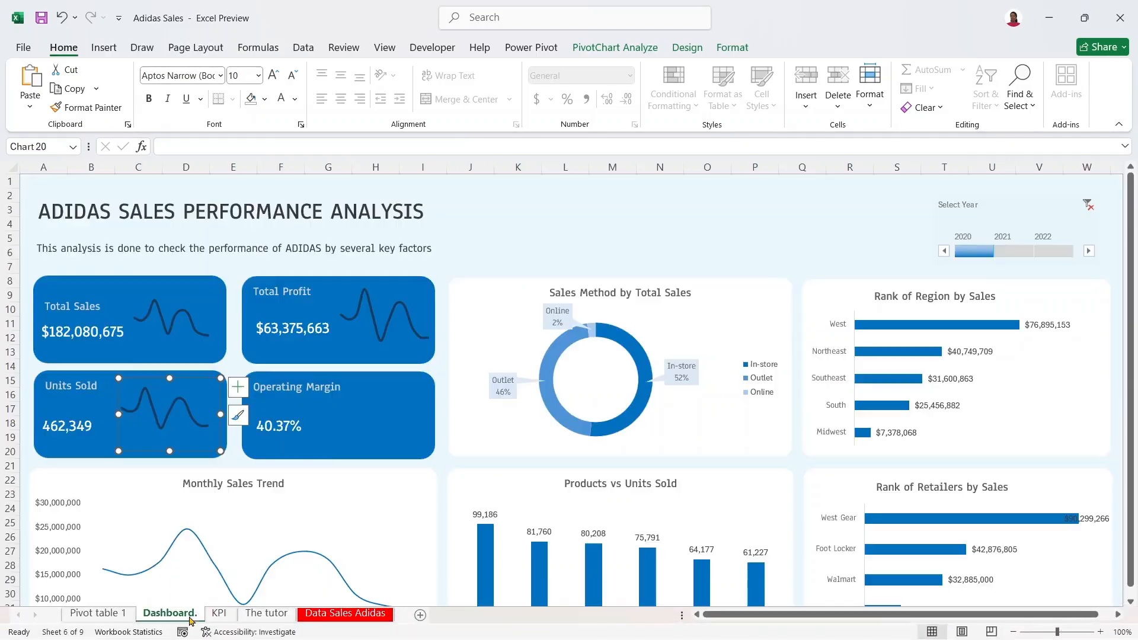
left_click(395, 382)
key("ctrl+v")
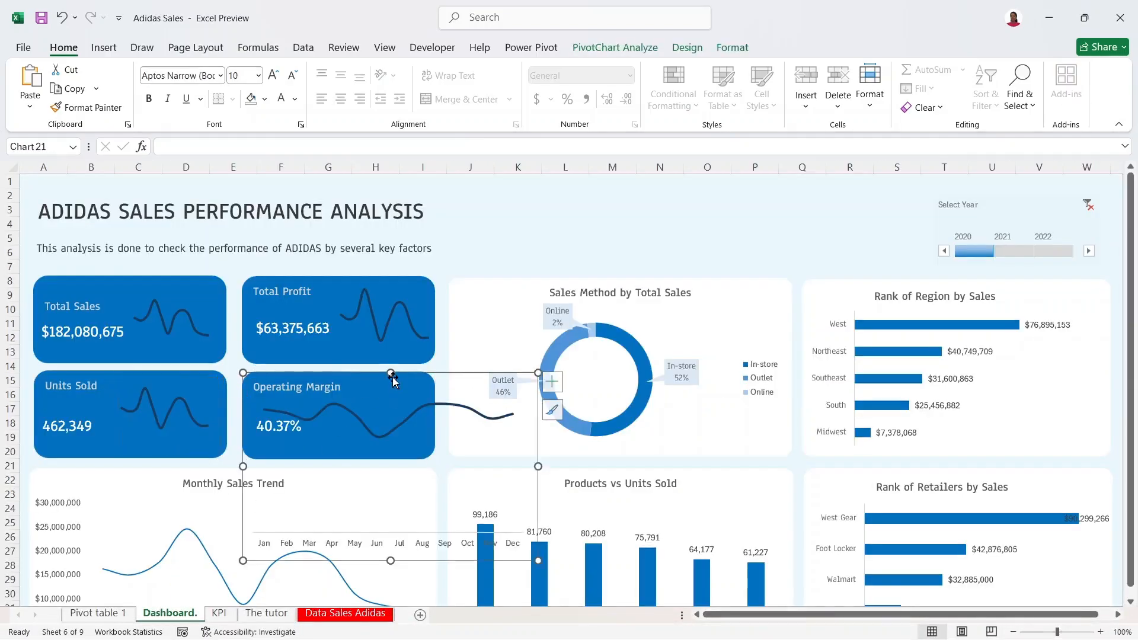
left_click(223, 618)
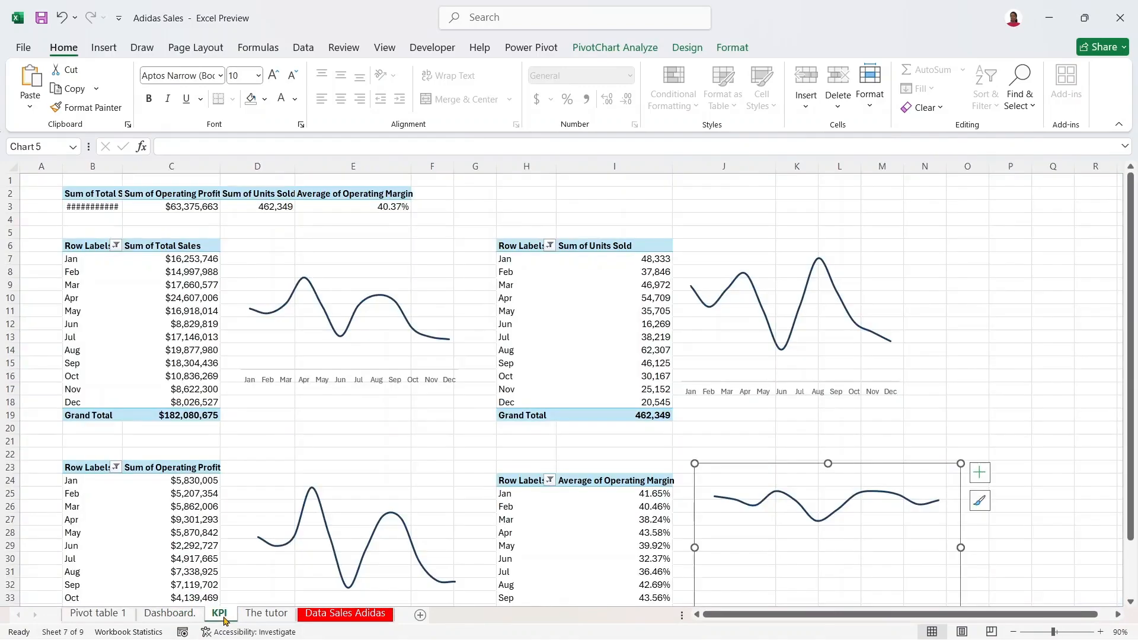
left_click(176, 617)
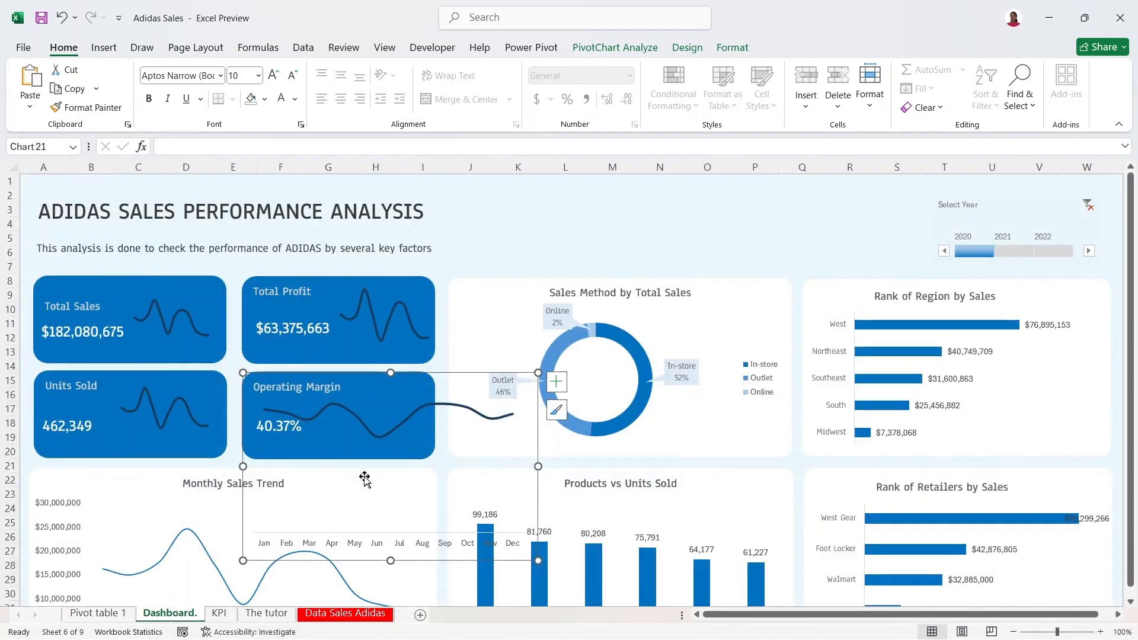
Step: Shrink the operating margin chart, hide its axes, and place it beside 40.37% in the card
left_click_drag(242, 560, 359, 491)
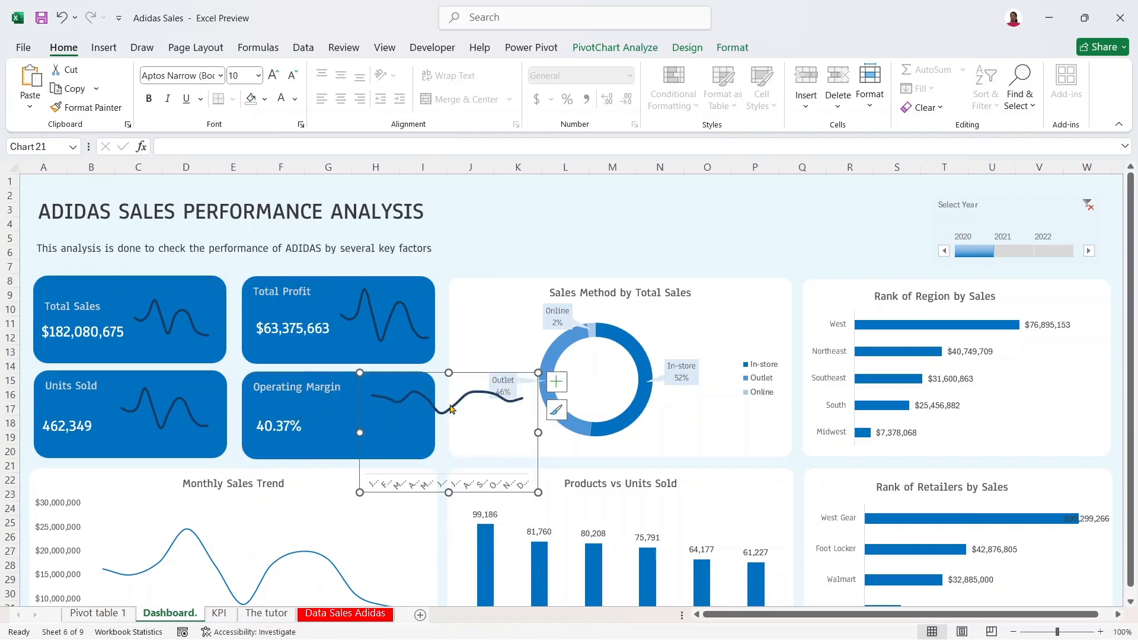
left_click(556, 382)
left_click(590, 402)
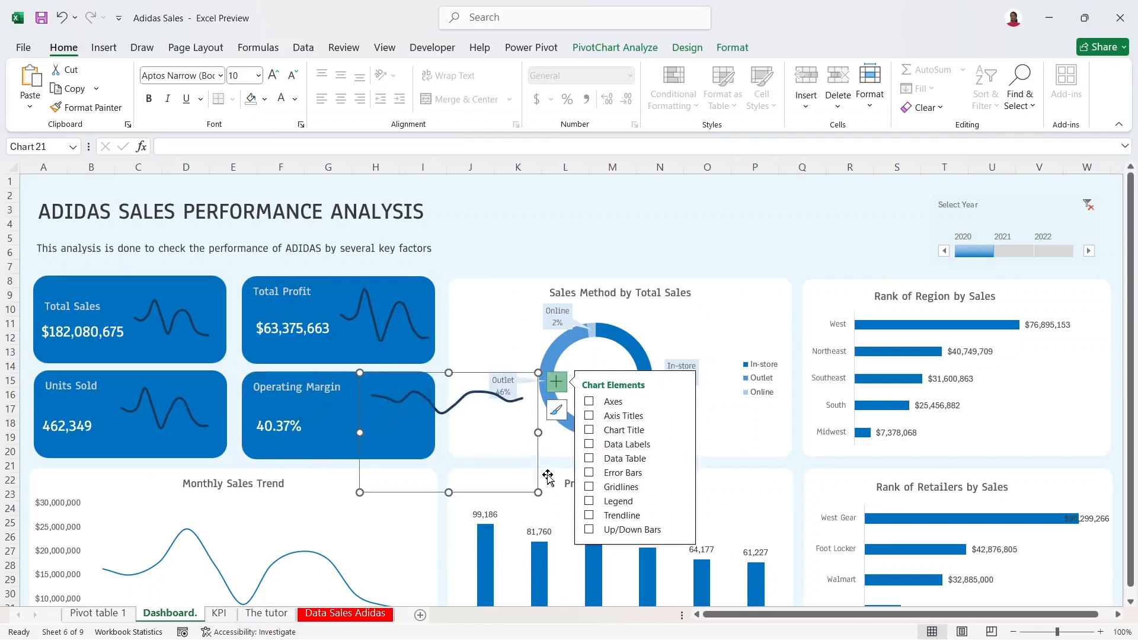
left_click_drag(537, 494, 453, 464)
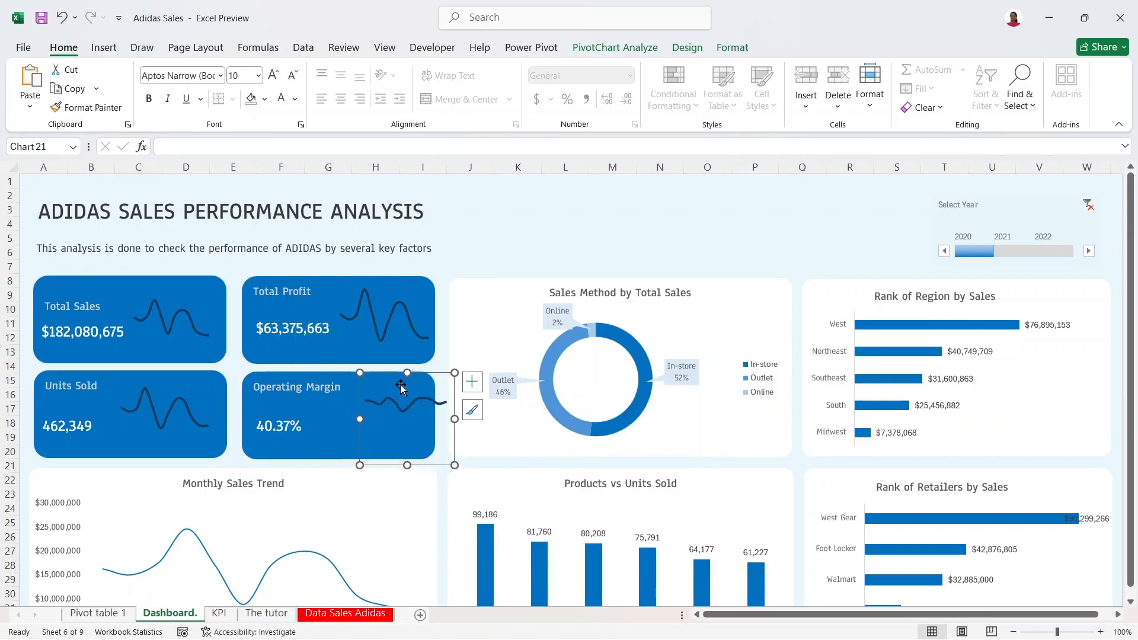
left_click_drag(407, 373, 388, 385)
Step: Push the Total Profit, Operating Margin and Units Sold card titles down one line
left_click(277, 291)
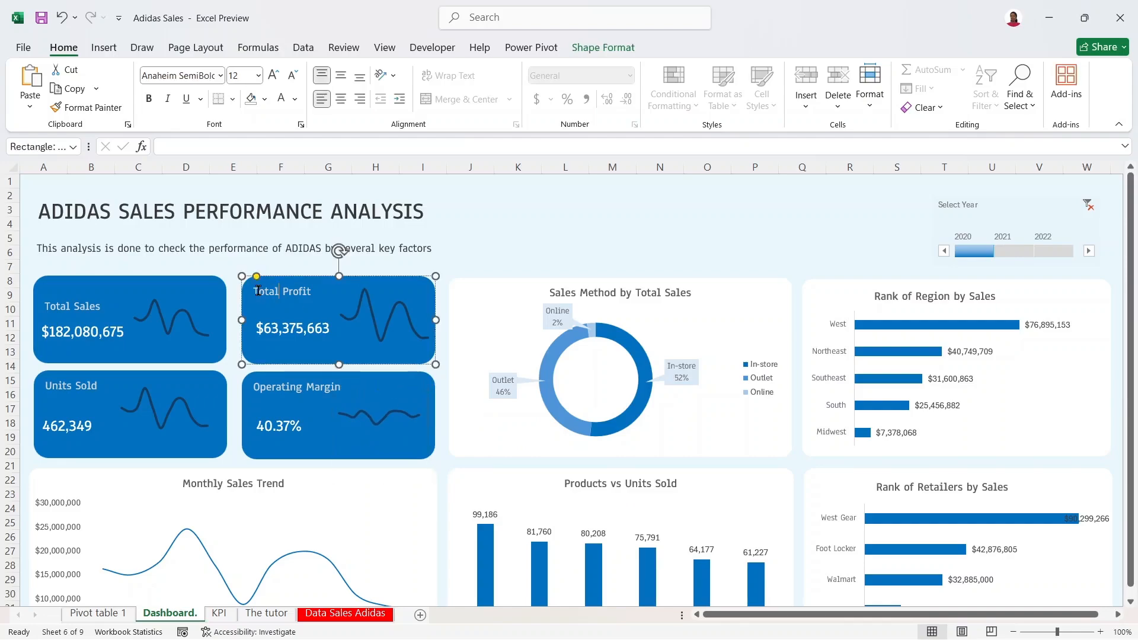
key("Return")
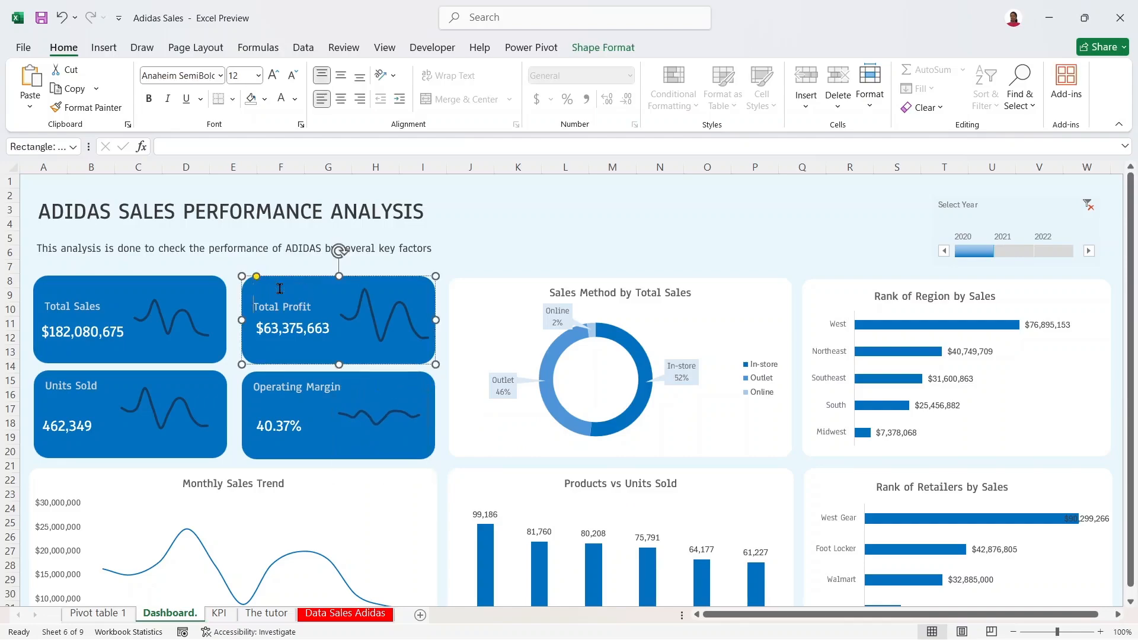
left_click(254, 389)
key("Return")
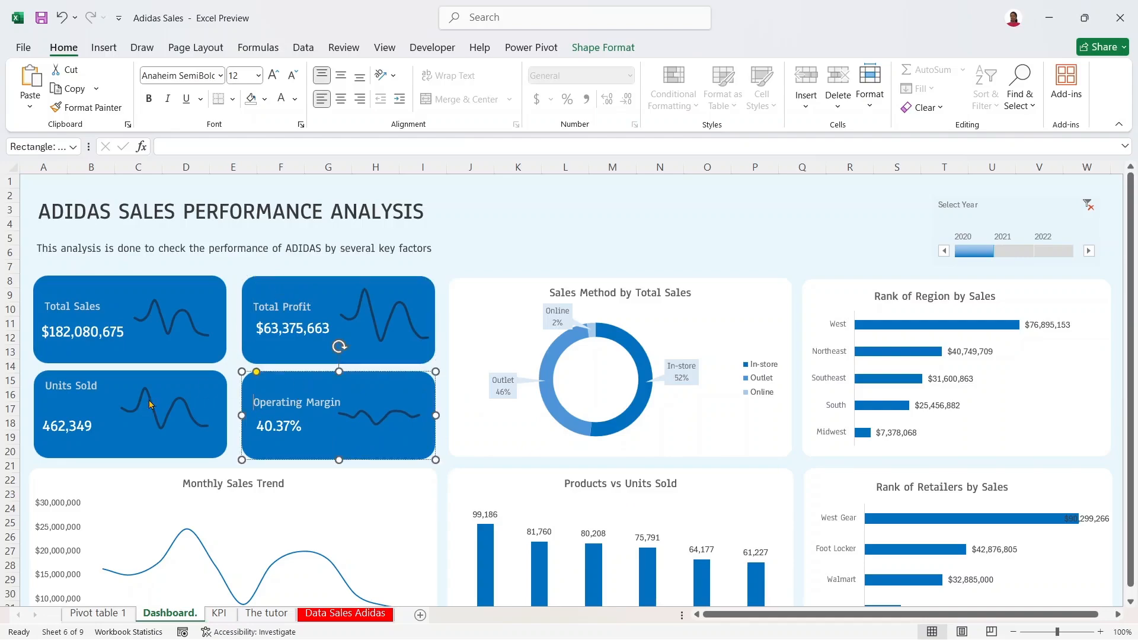
left_click(47, 381)
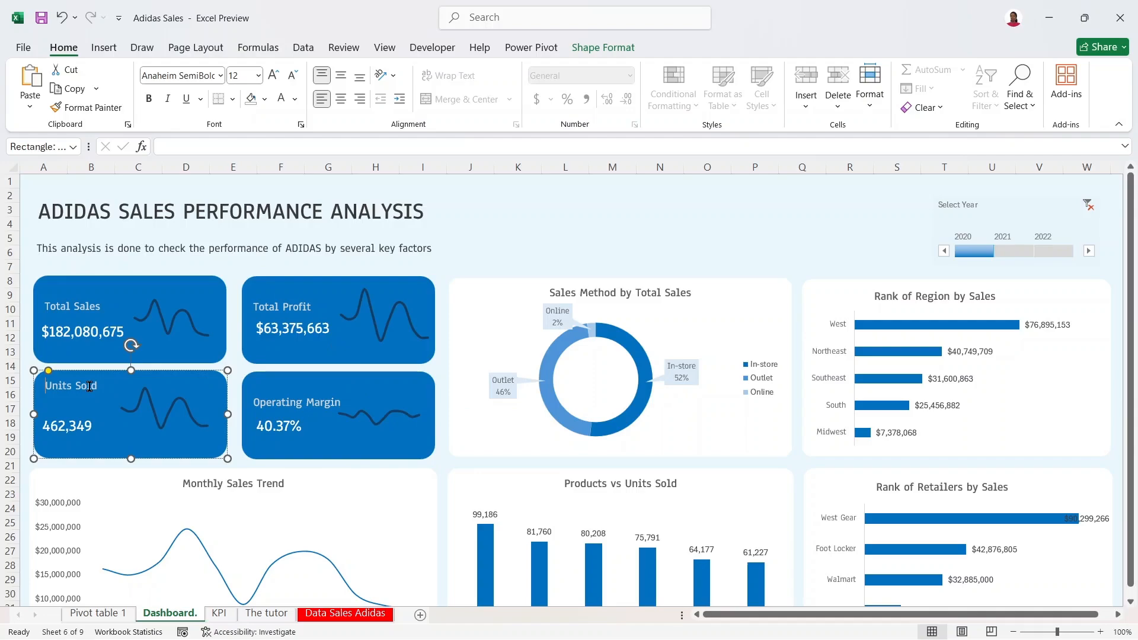
key("Return")
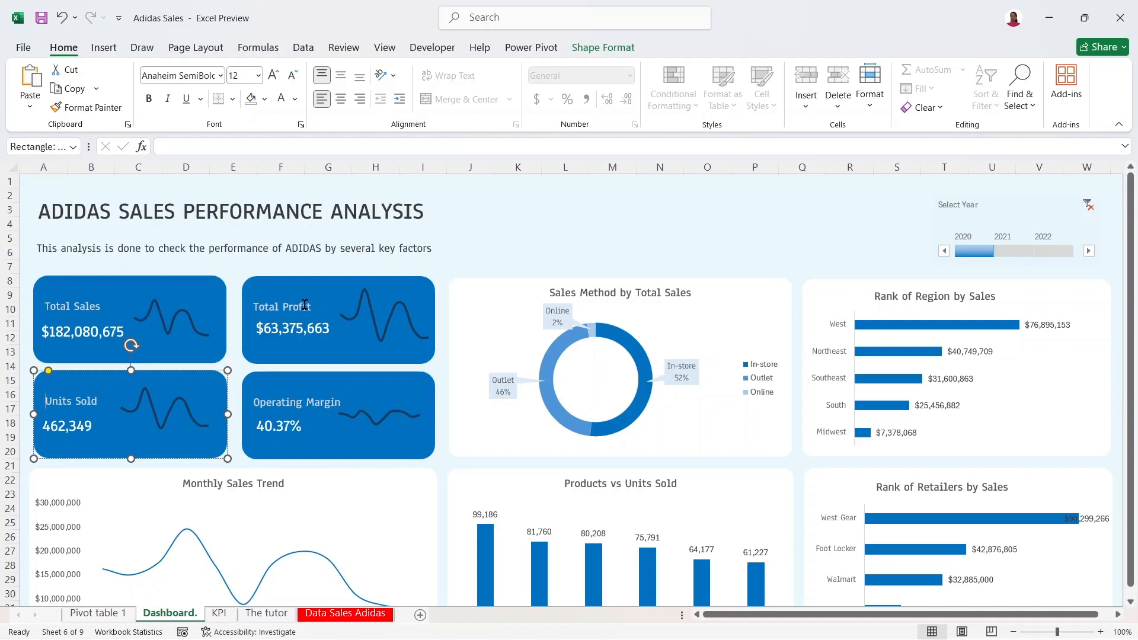
left_click(518, 210)
Step: Widen the Total Sales sparkline leftward and shift it up and right within its card
left_click(181, 304)
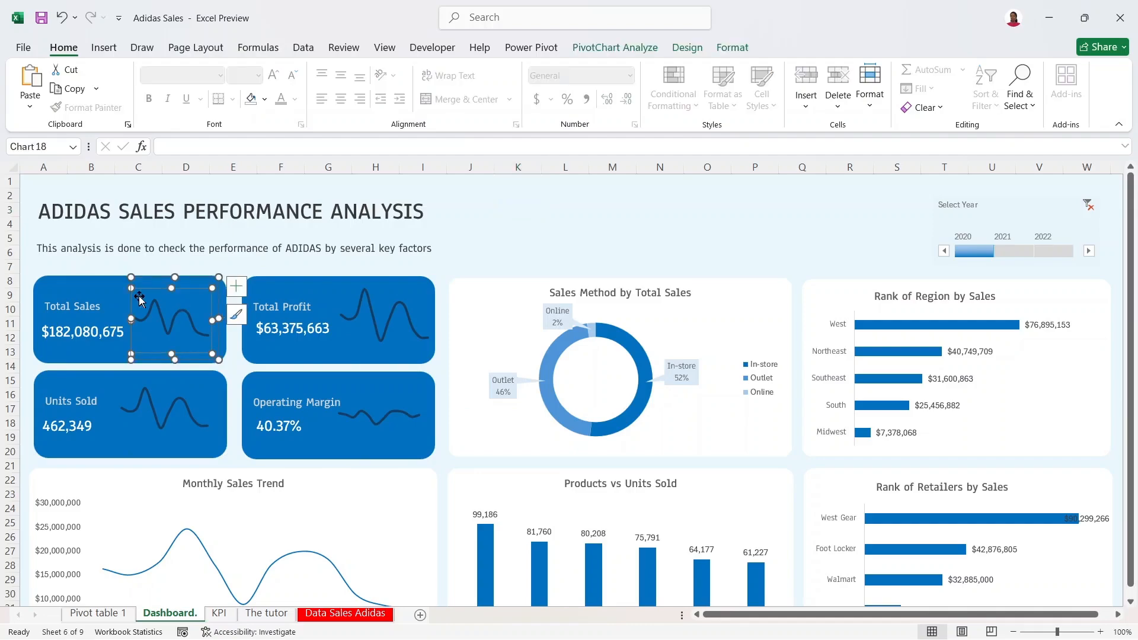
left_click_drag(131, 319, 119, 318)
mouse_move(195, 278)
left_mouse_down()
mouse_move(203, 265)
mouse_move(200, 276)
left_mouse_up()
left_click(435, 275)
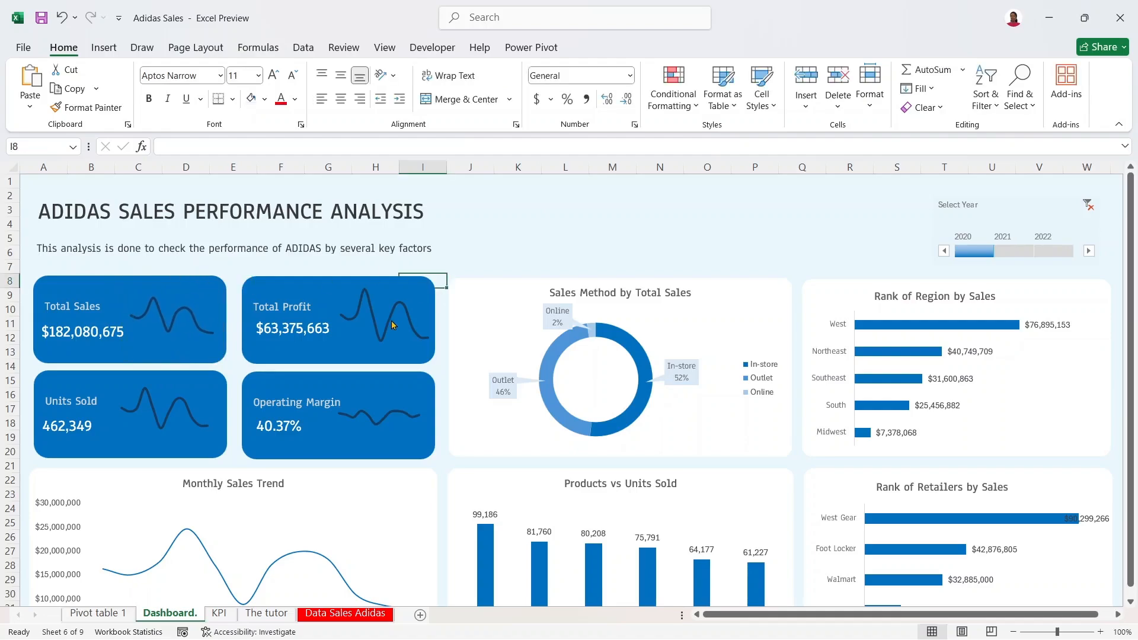
Step: Bring up the Format pane for the Total Profit sparkline's line series
mouse_move(398, 307)
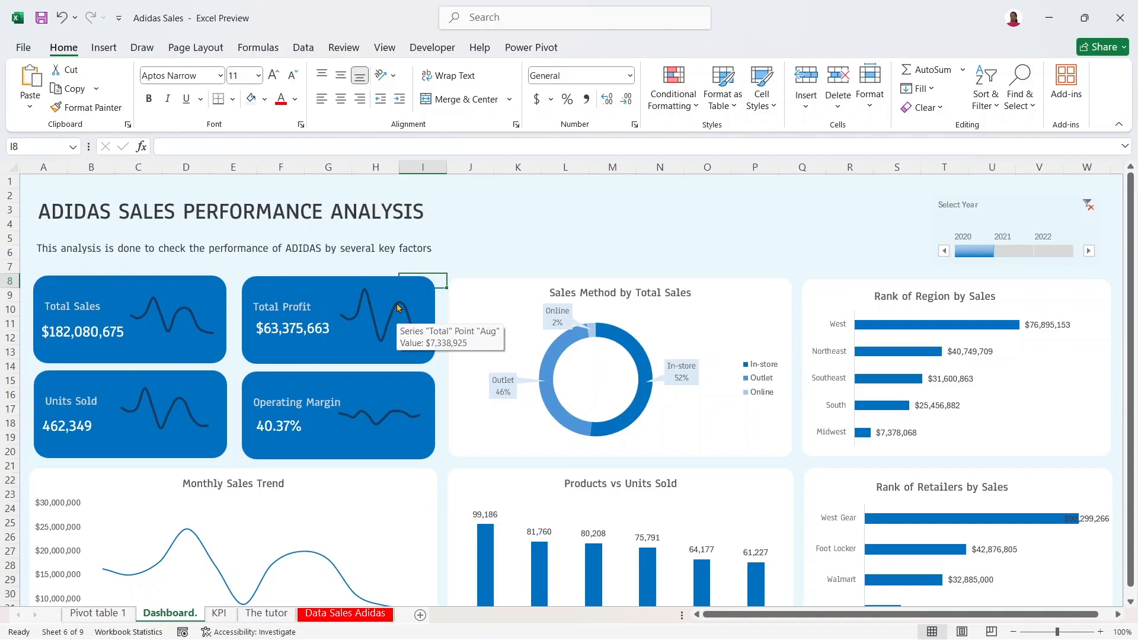
mouse_move(385, 341)
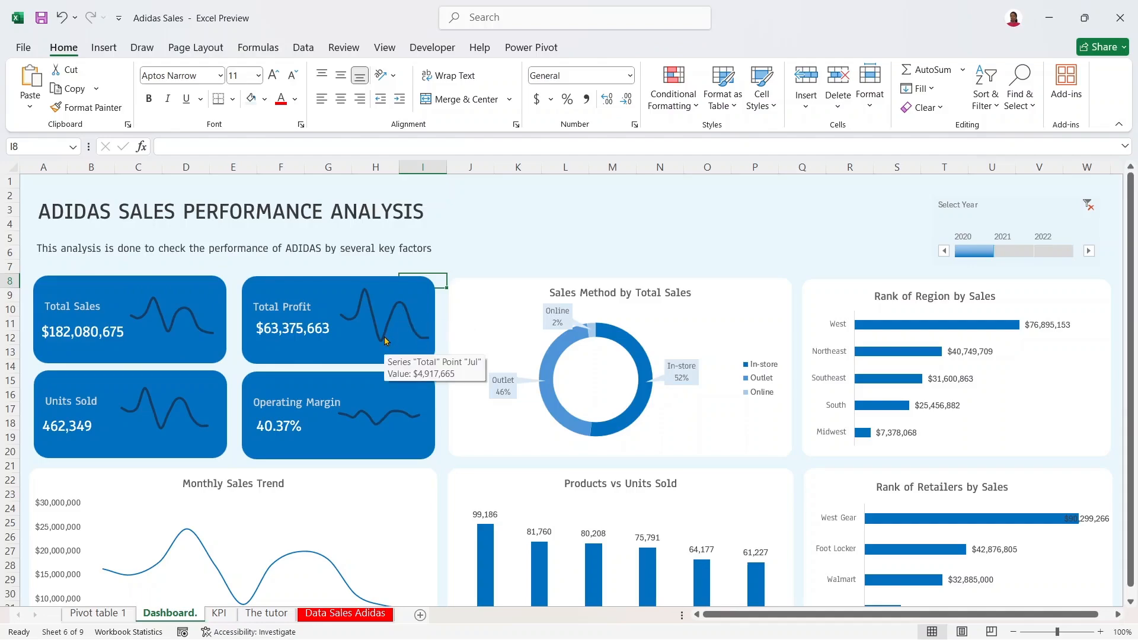
left_click(396, 320)
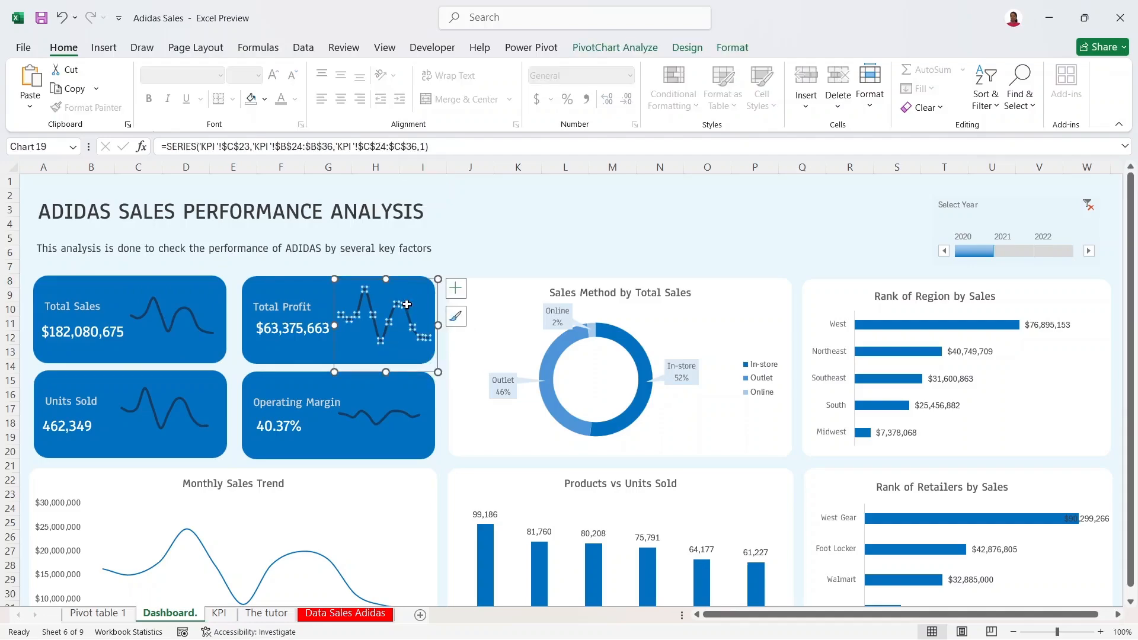
left_click(456, 316)
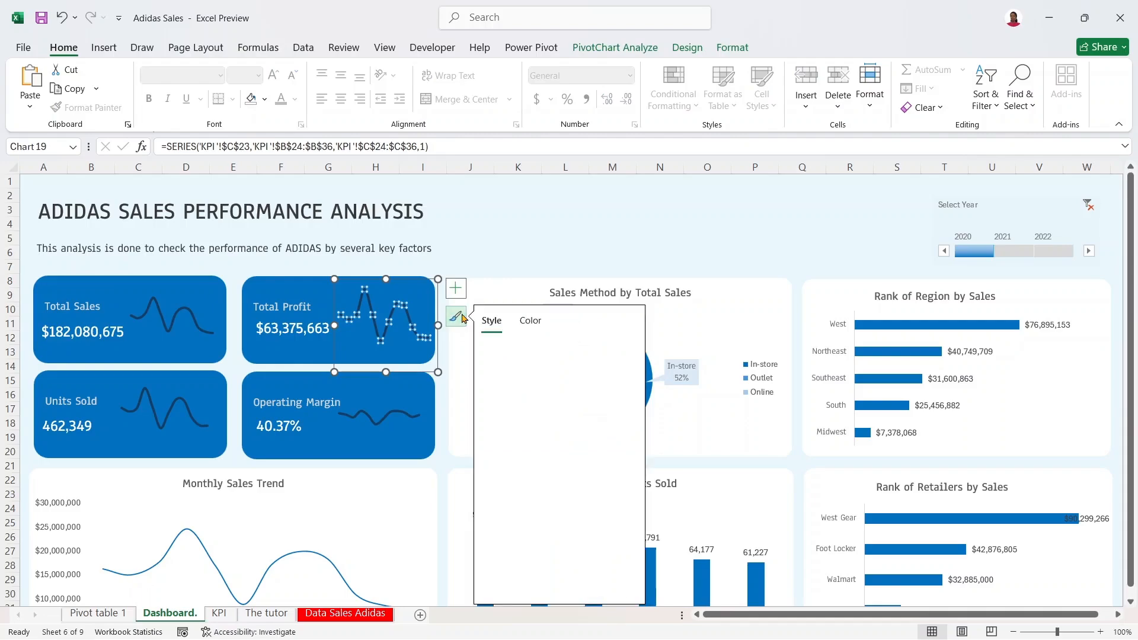
left_click(456, 317)
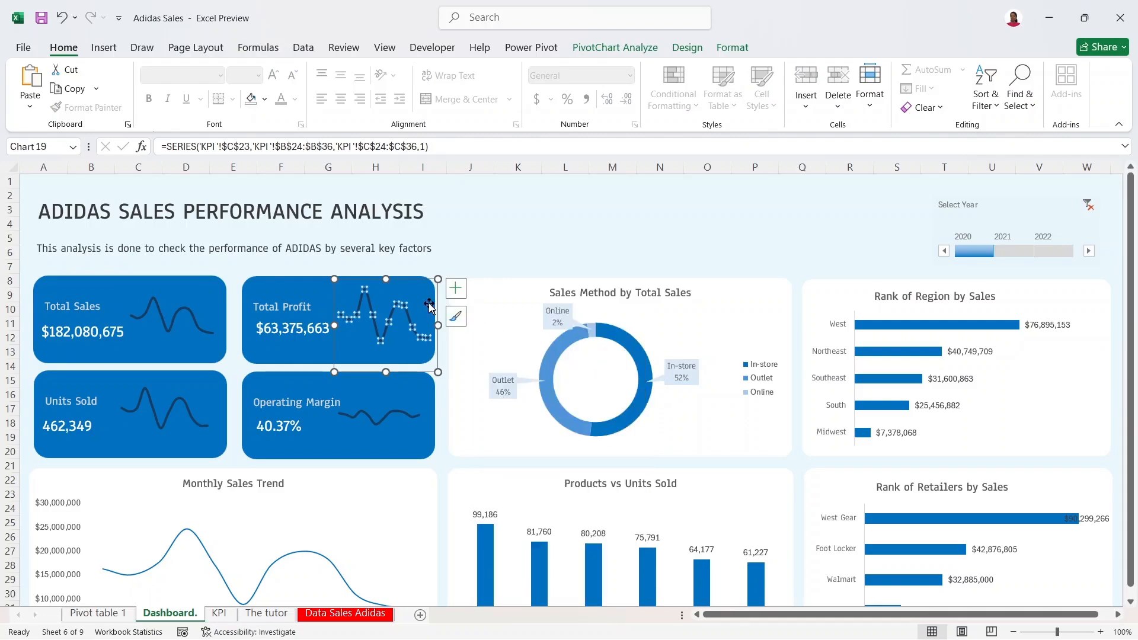
right_click(410, 307)
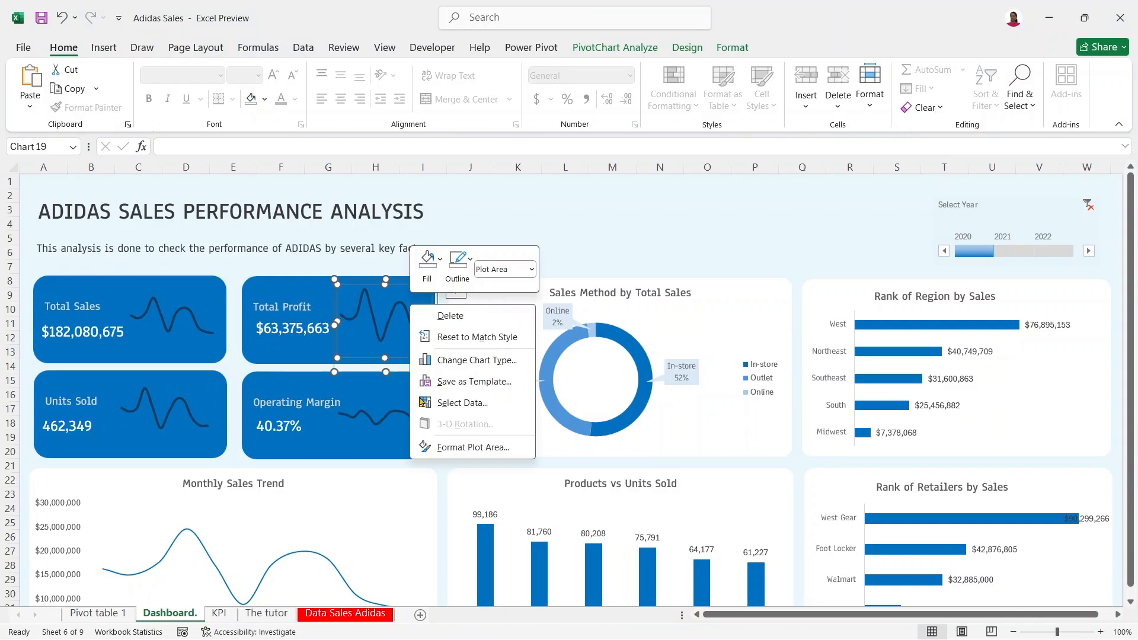
left_click(417, 447)
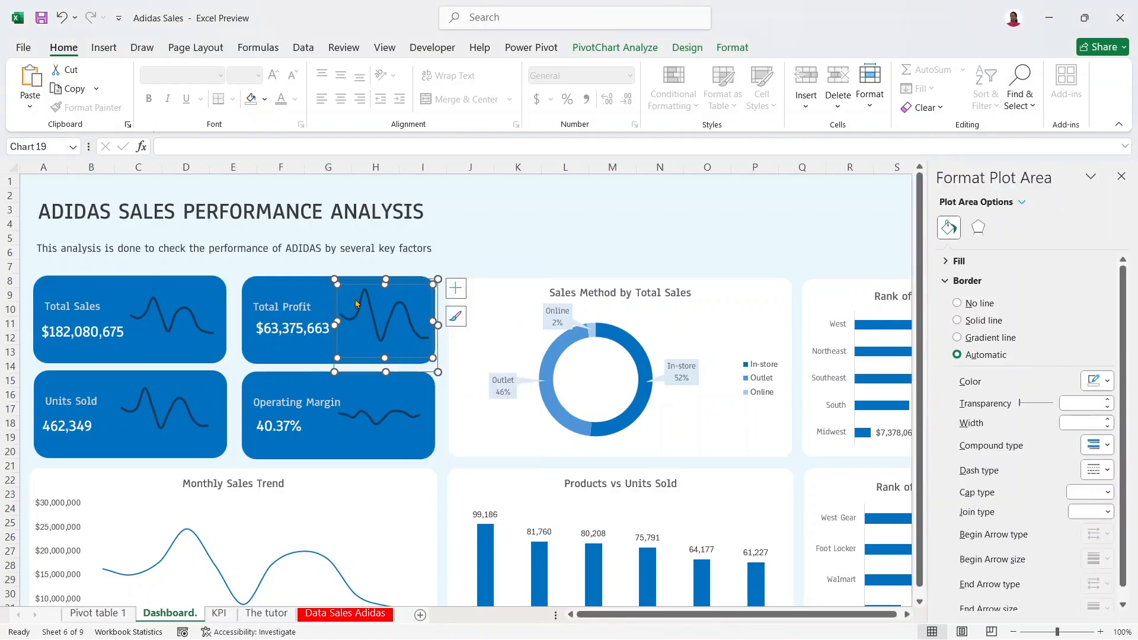
left_click(388, 320)
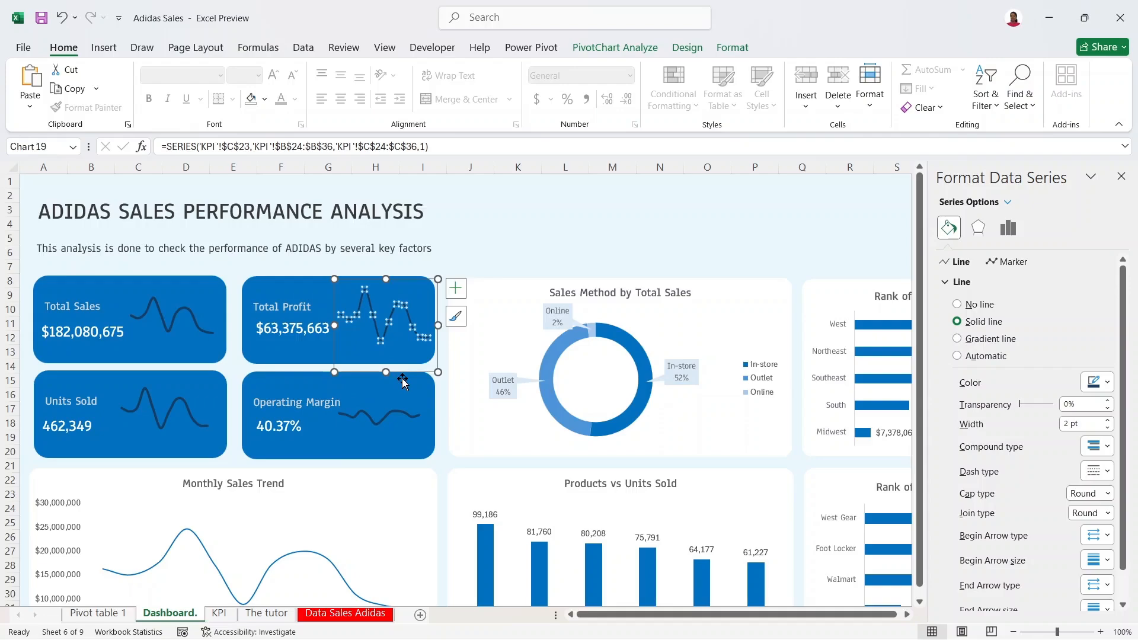
Step: Thin the Operating Margin and Units Sold sparkline lines to 2 pt width
left_click(402, 405)
left_click(403, 413)
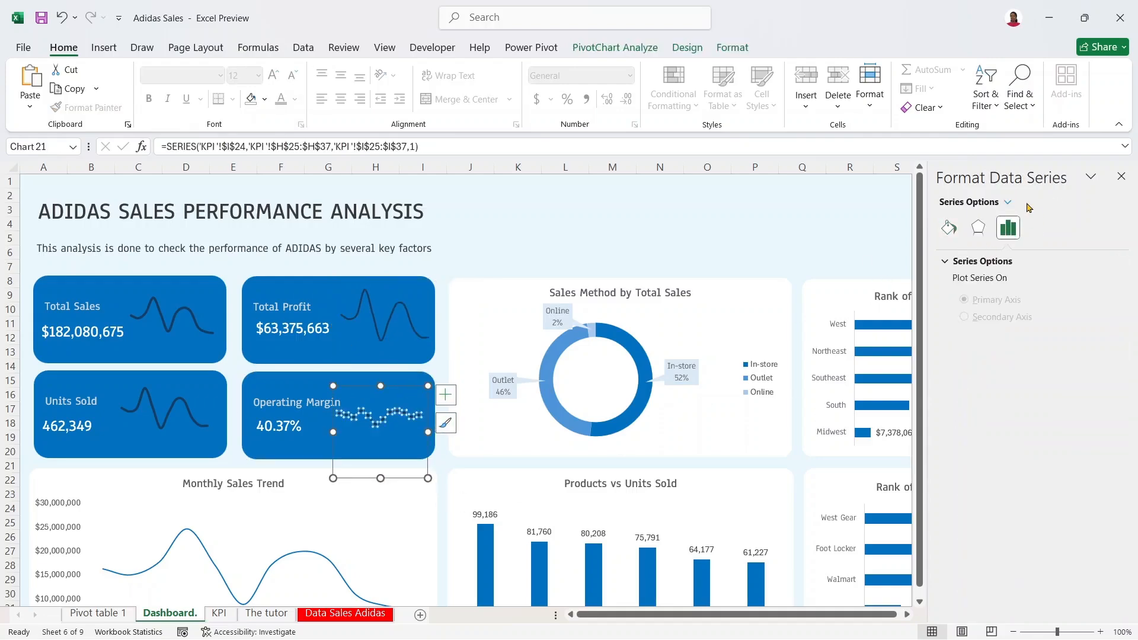
left_click(947, 226)
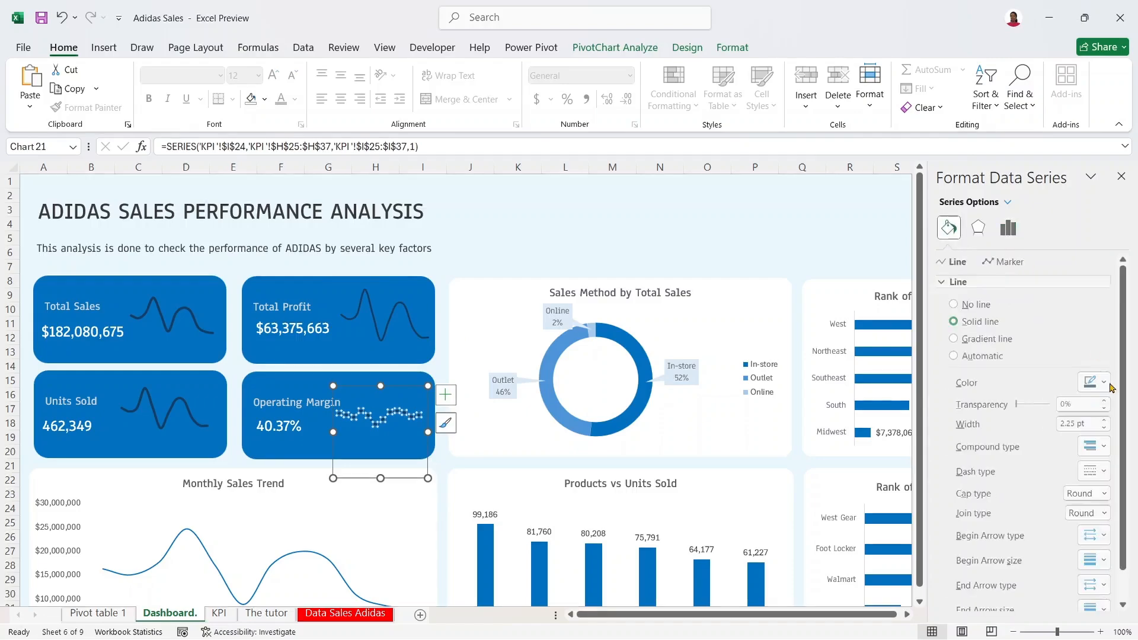
left_click(1108, 428)
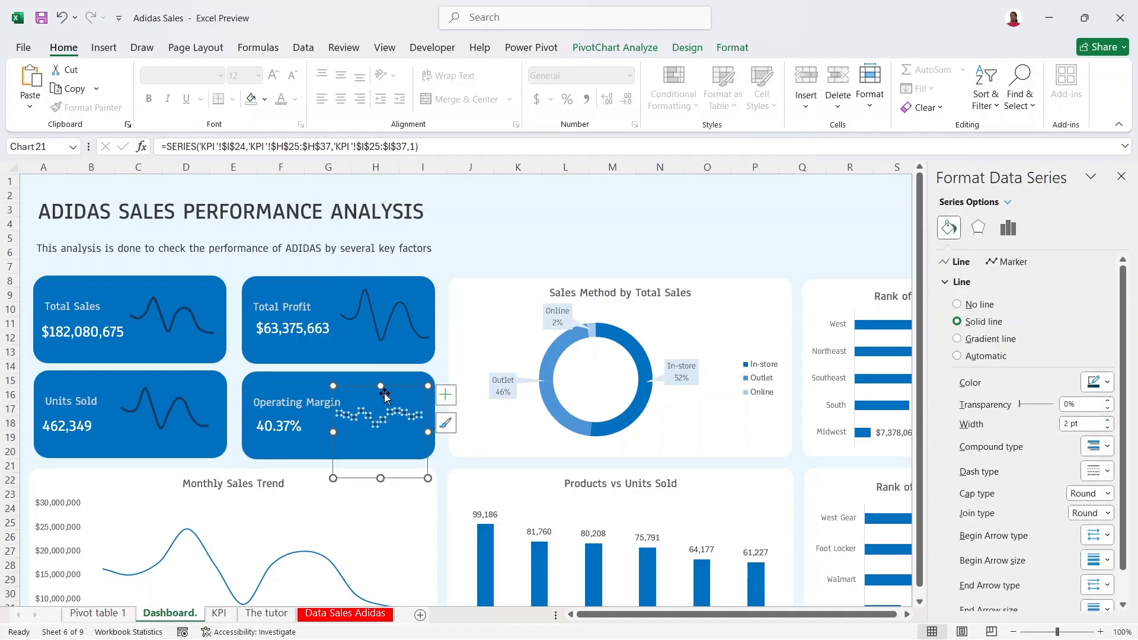
left_click(184, 403)
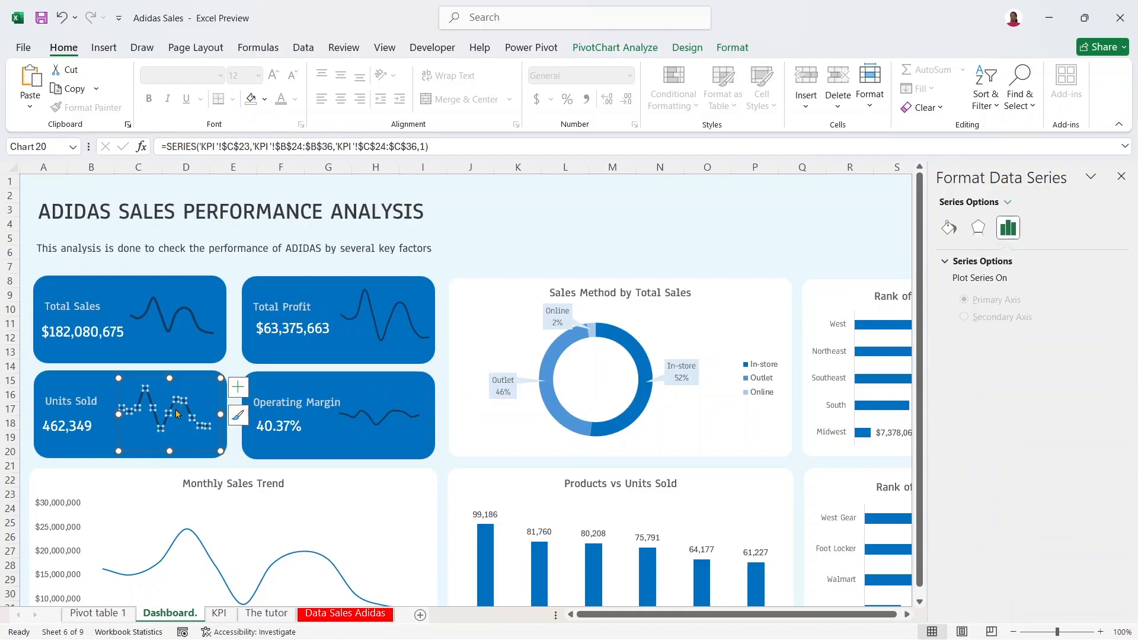
left_click(955, 234)
left_click(1107, 427)
left_click(183, 315)
left_click(948, 227)
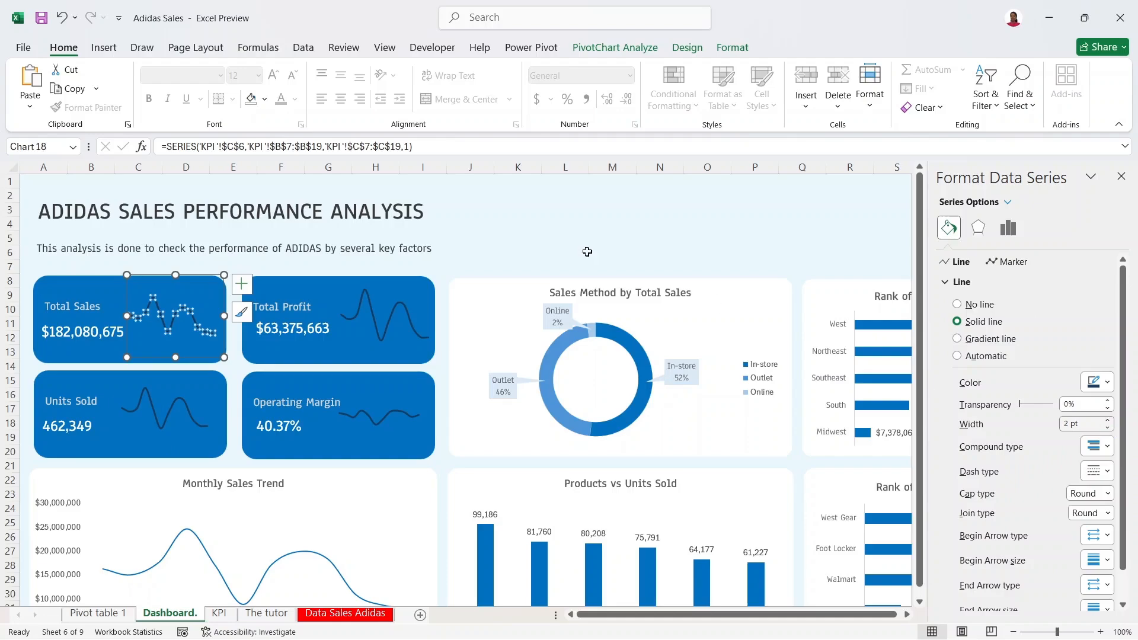
Step: Check the KPI sparklines and save the Adidas Sales workbook
left_click(568, 254)
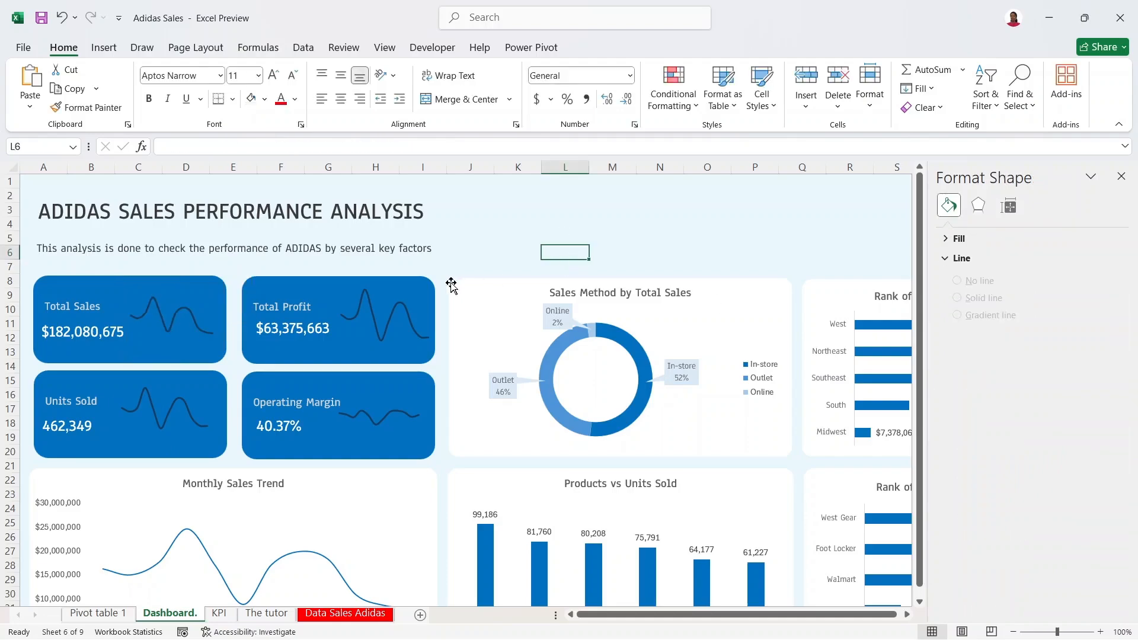
left_click(403, 307)
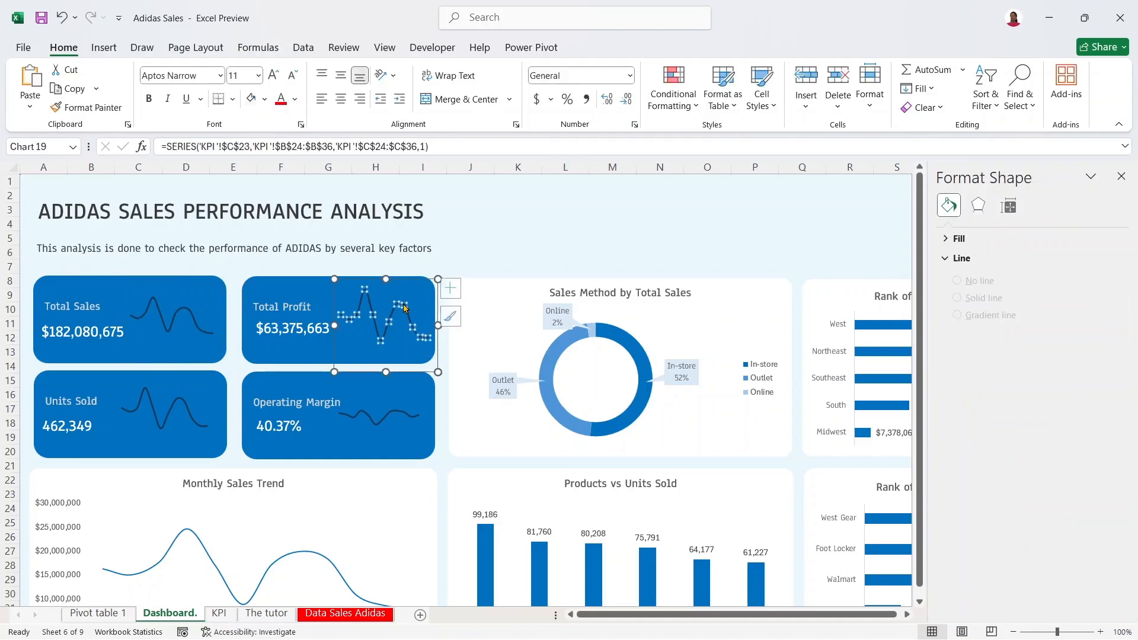
left_click(171, 327)
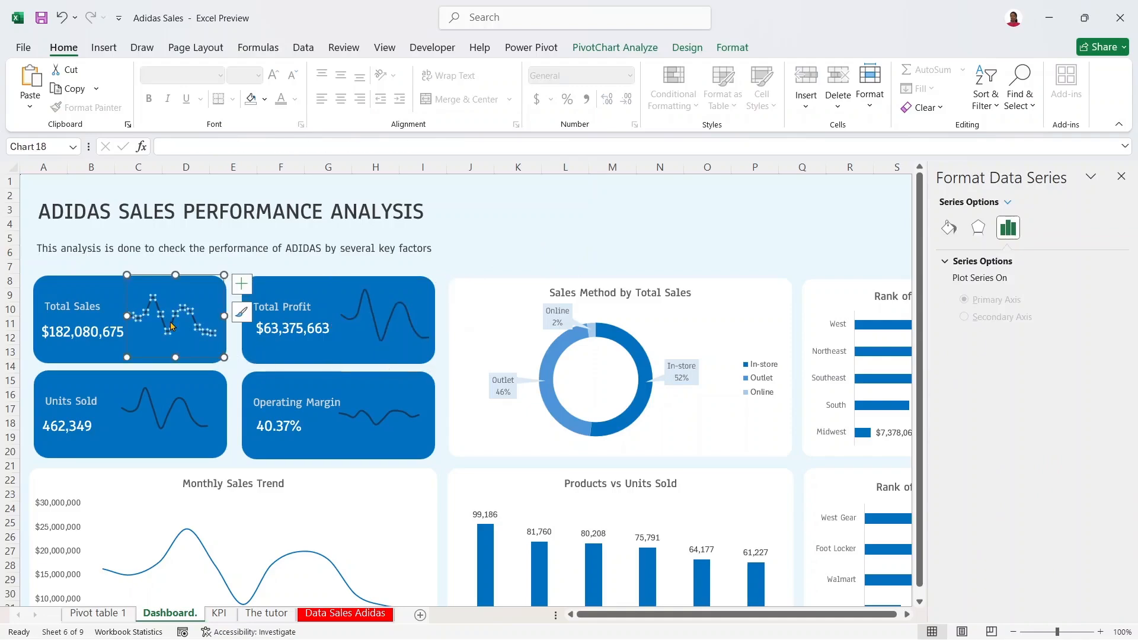
left_click(185, 396, "ctrl")
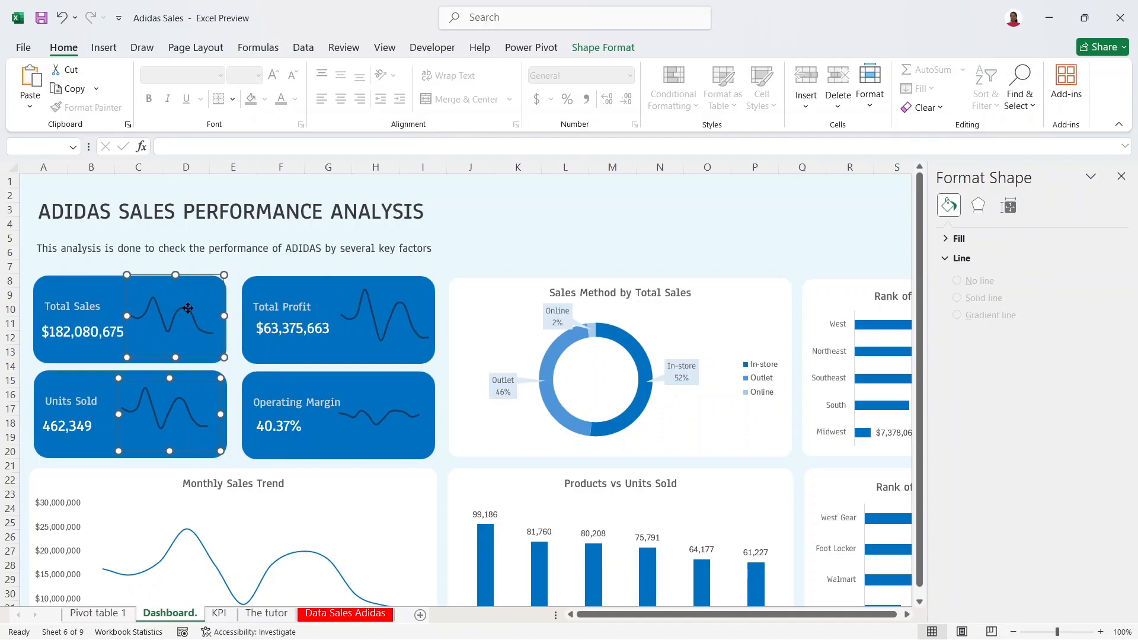
left_click(442, 264)
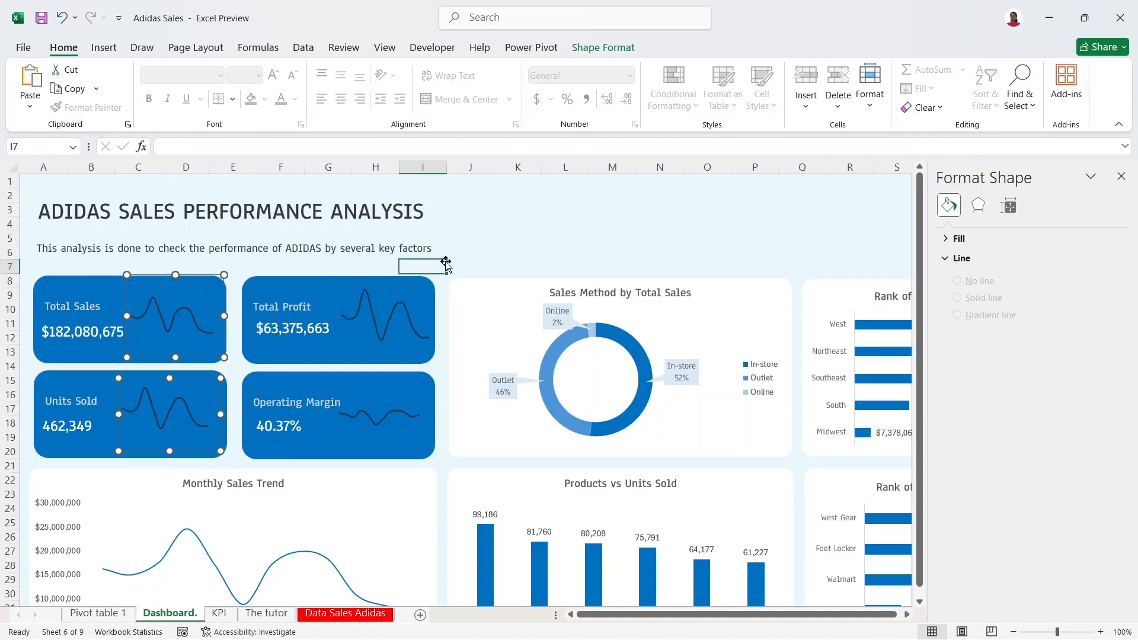
left_click(41, 17)
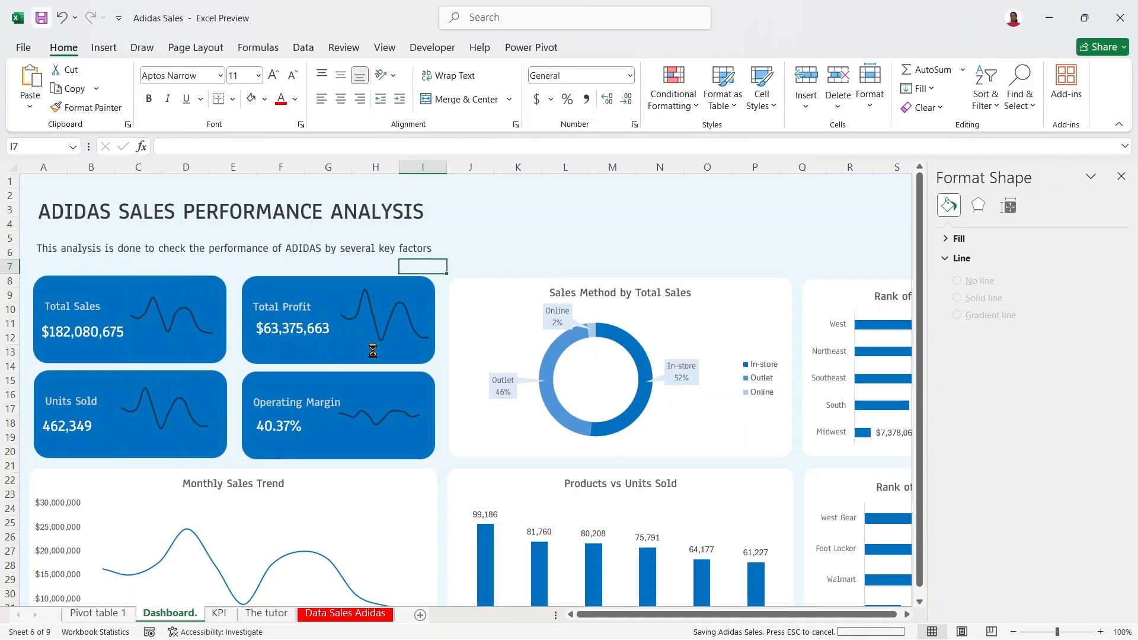
left_click(185, 317)
left_click(185, 317)
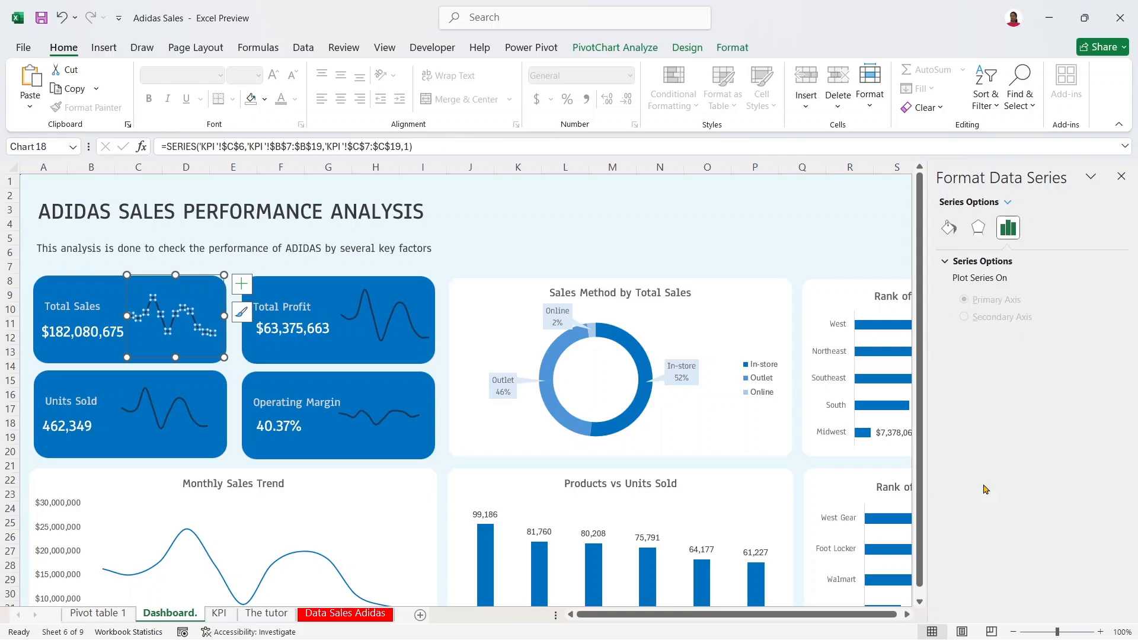
Step: Turn on round built-in point markers for the Total Sales sparkline
left_click(948, 227)
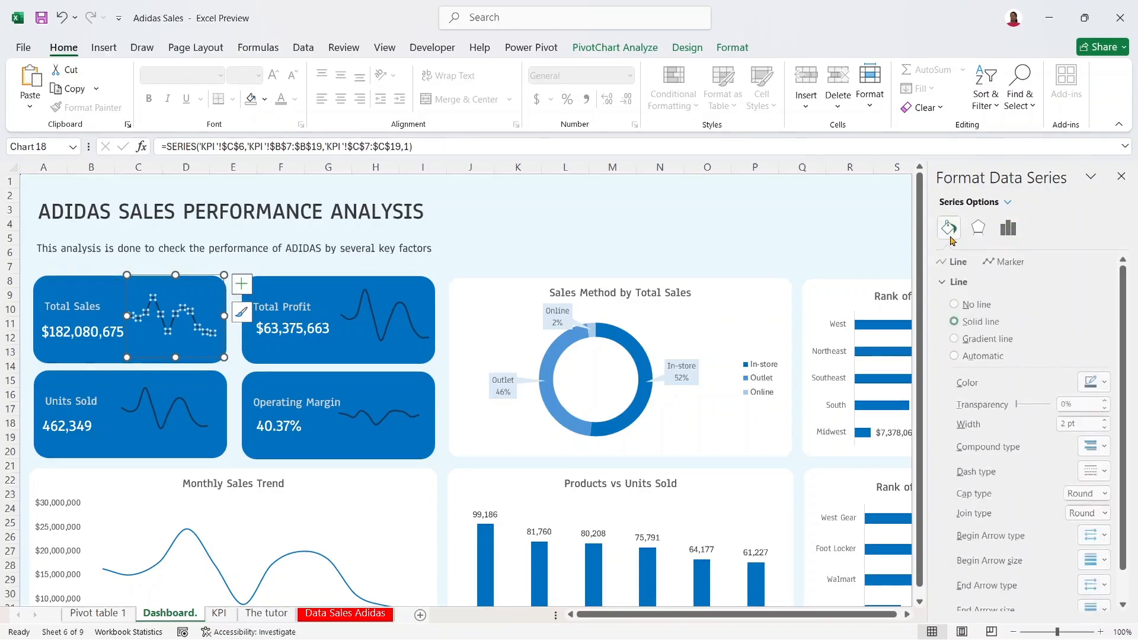
left_click(994, 261)
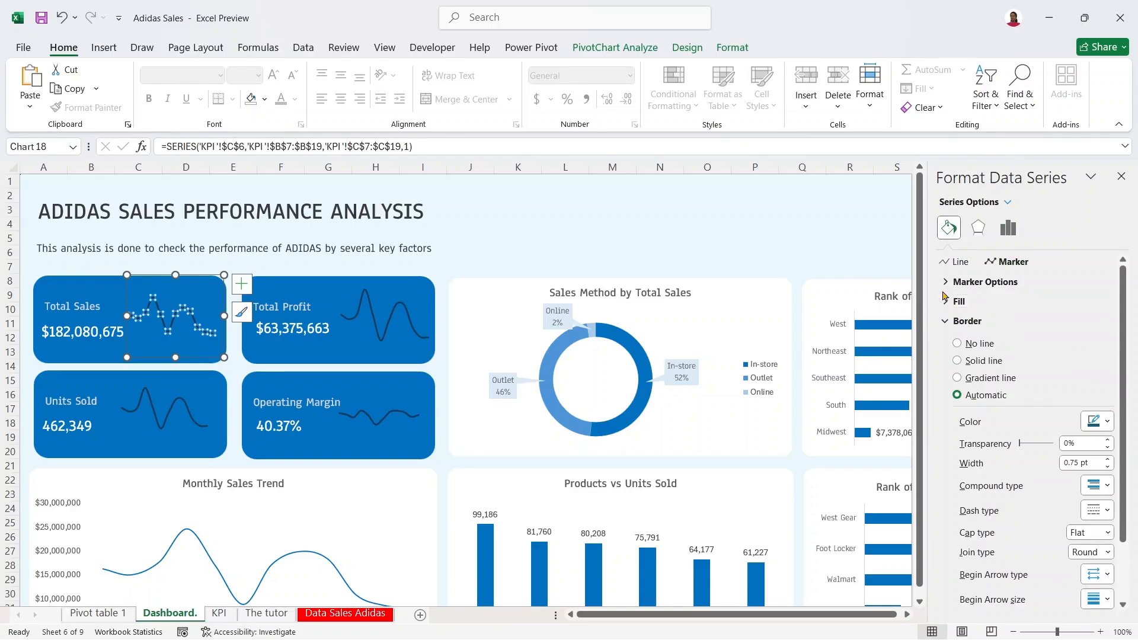
left_click(984, 282)
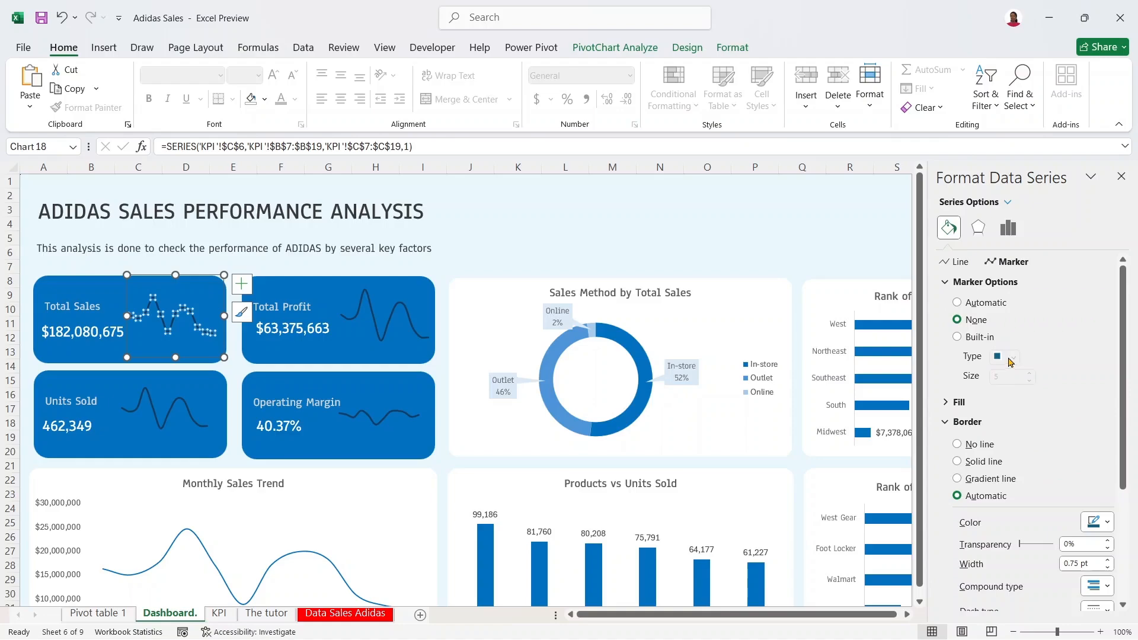
left_click(972, 338)
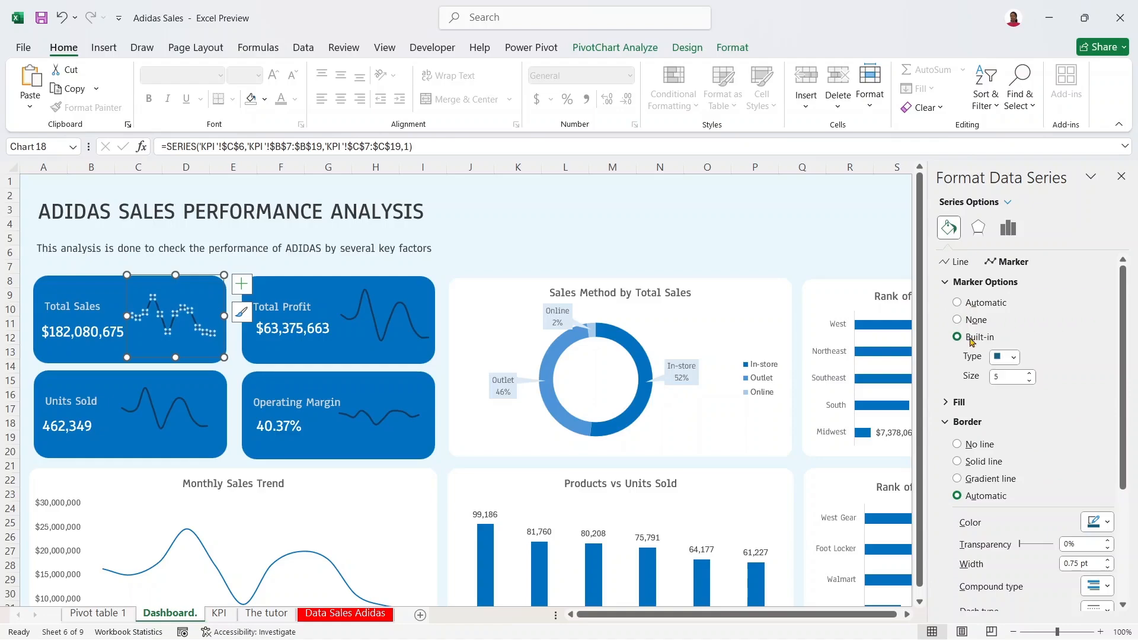
left_click(1007, 359)
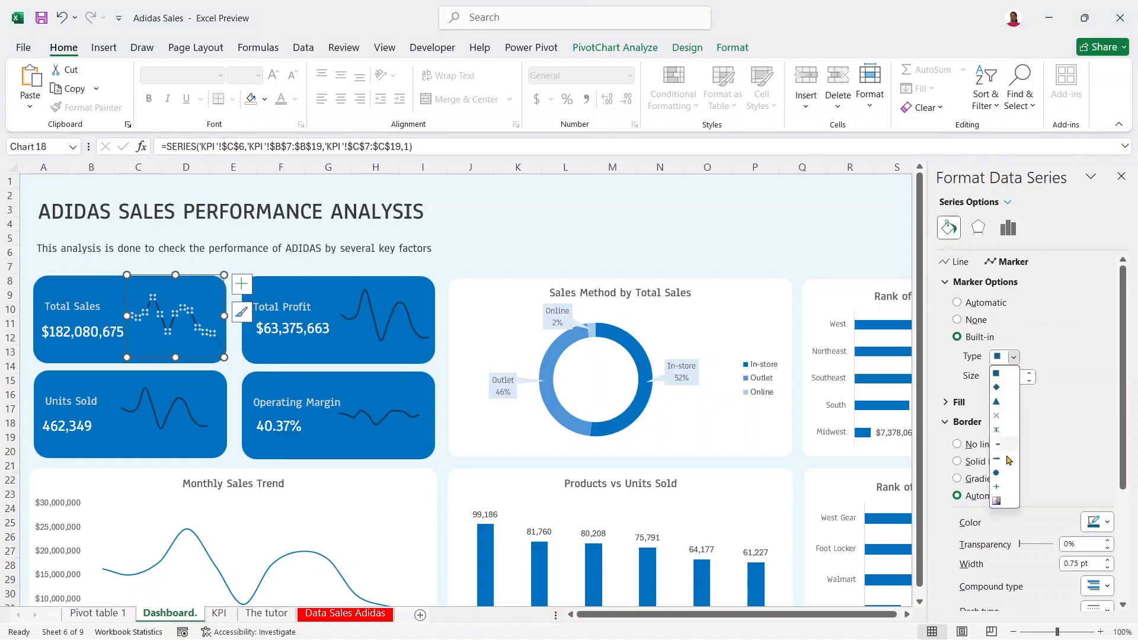
left_click(998, 478)
left_click(1029, 380)
left_click(1030, 381)
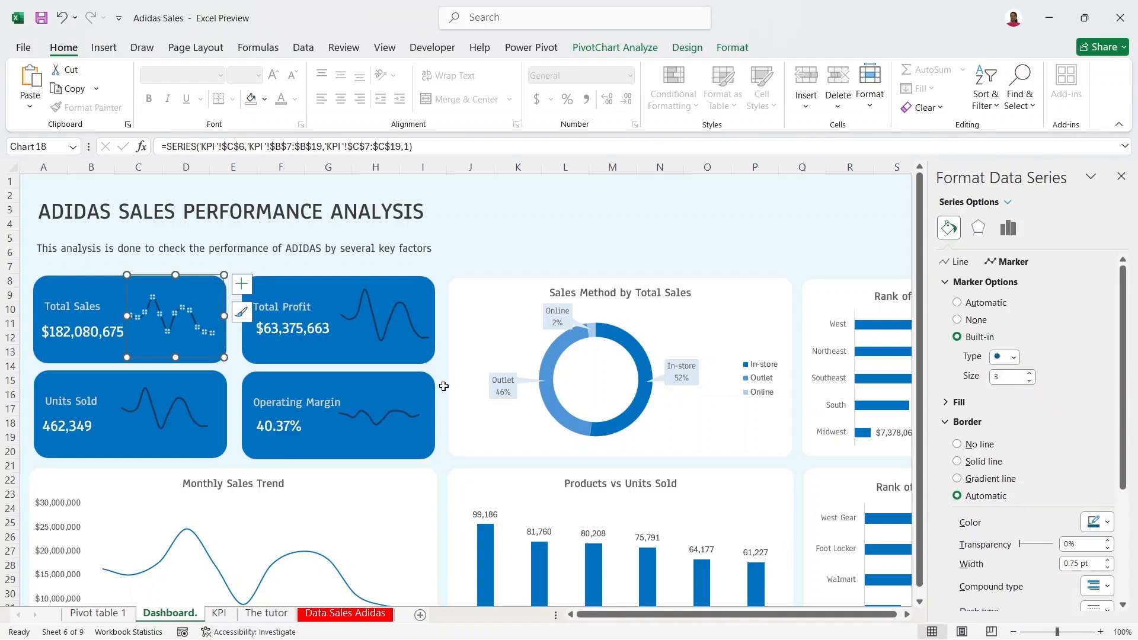
key("Escape")
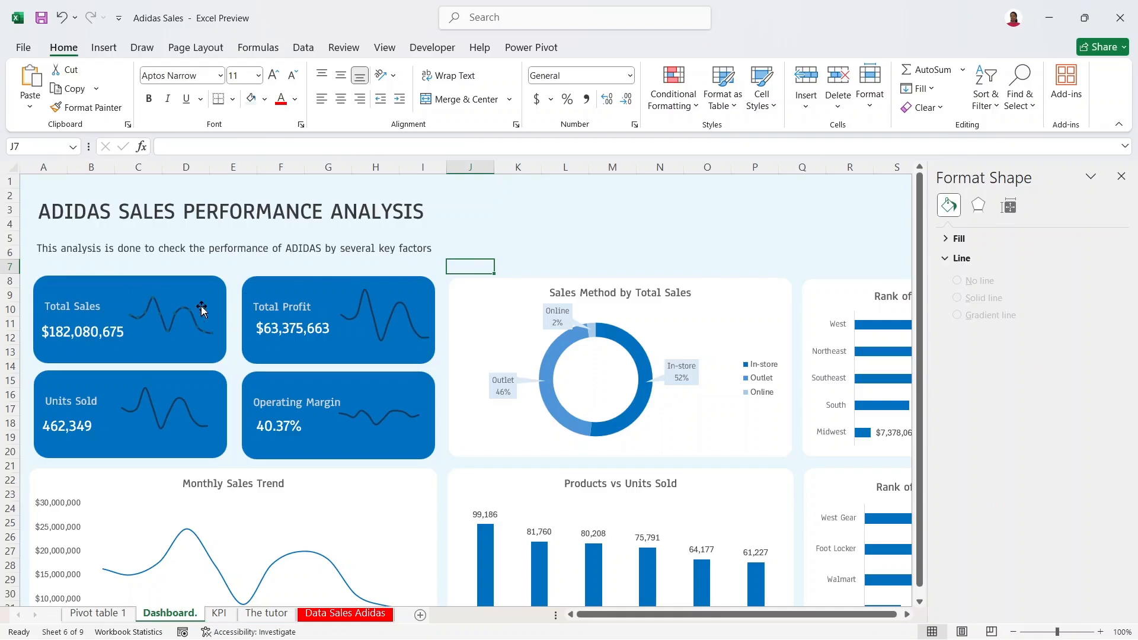
Step: Set the Total Sales sparkline marker size to 6
left_click(193, 313)
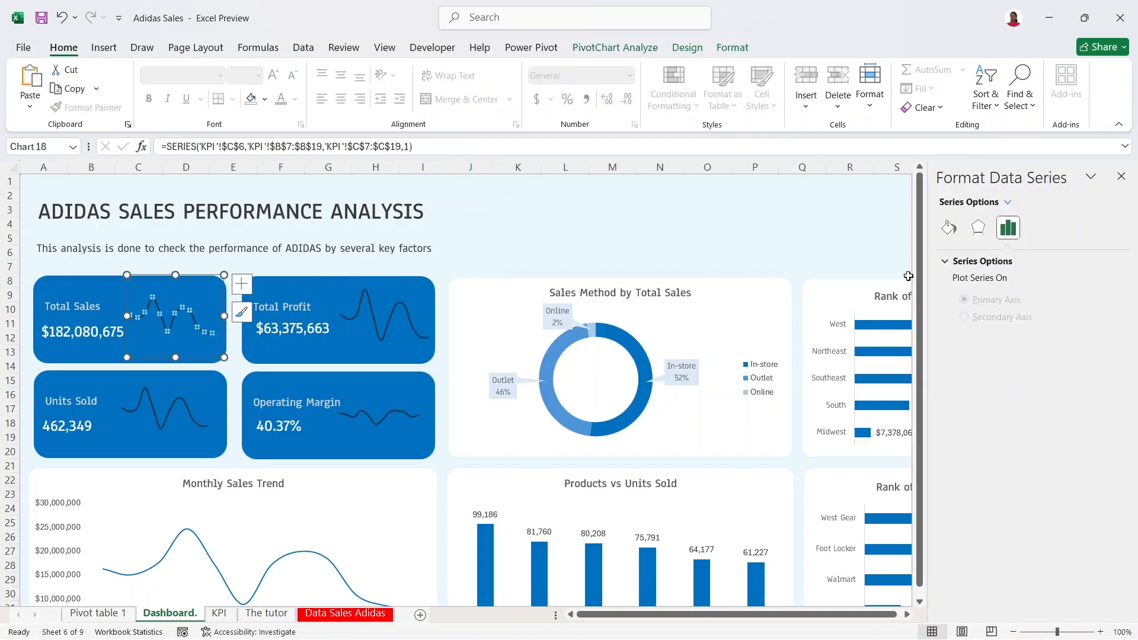
left_click(948, 227)
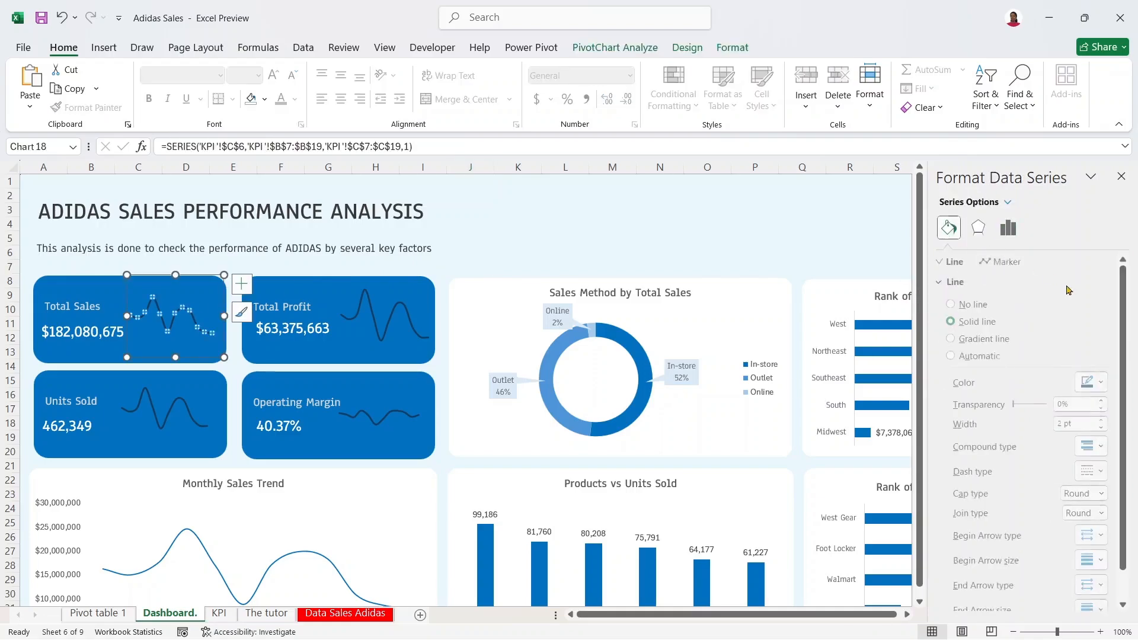
left_click(1014, 262)
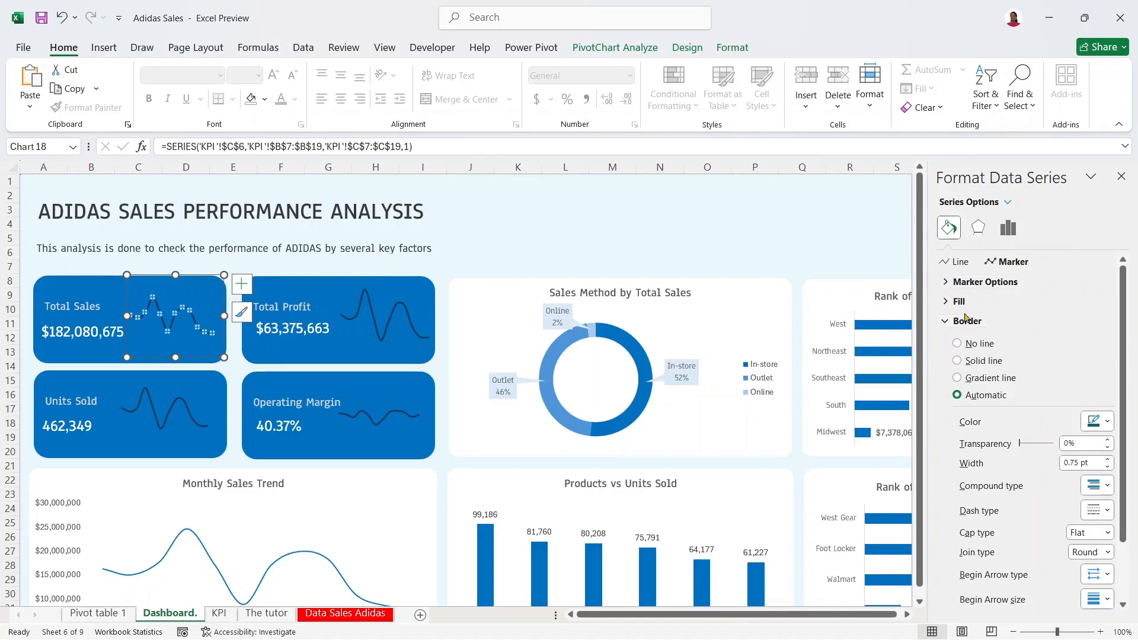
left_click(984, 282)
left_click(1029, 373)
left_click(1029, 373)
left_click(1030, 373)
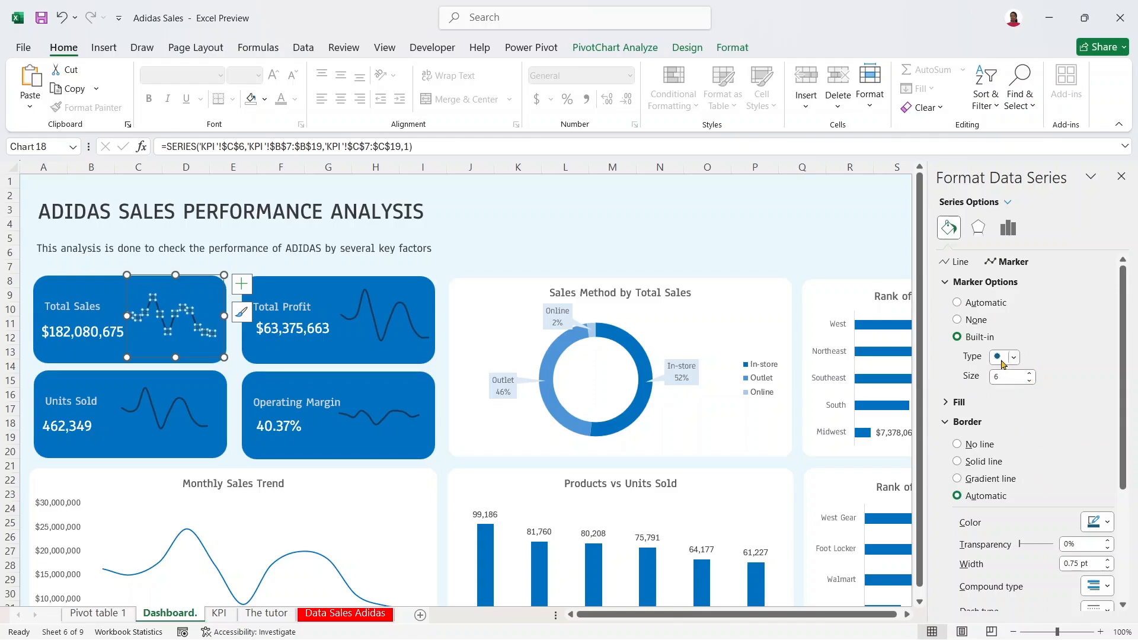
left_click_drag(1122, 466, 1127, 513)
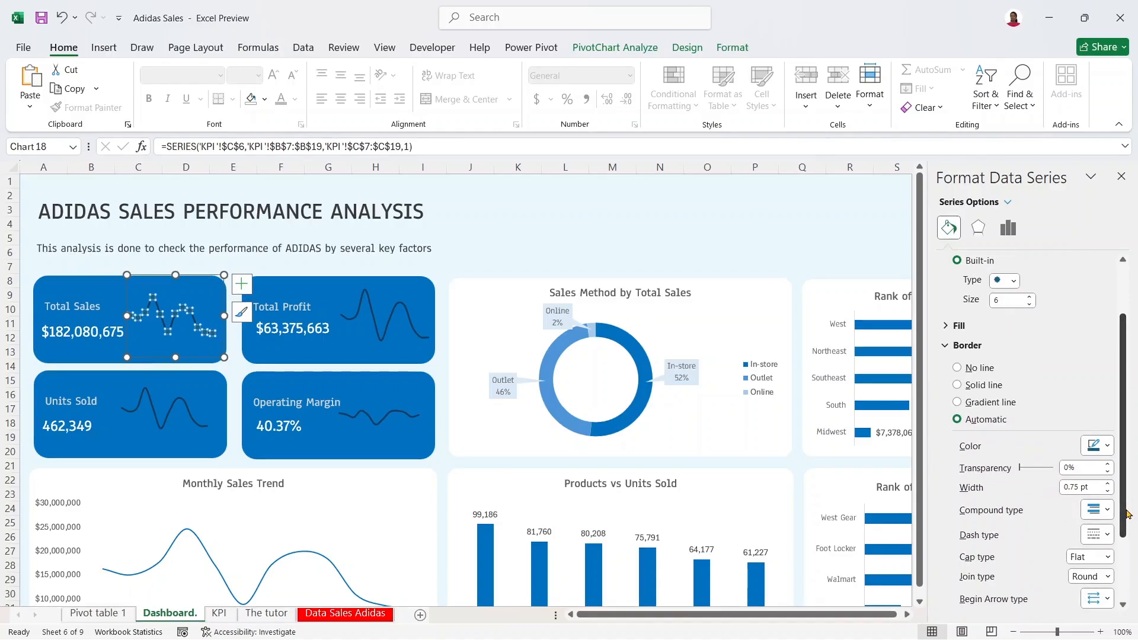
Step: Fill the markers solid dark blue and give them a dark border
left_click(947, 326)
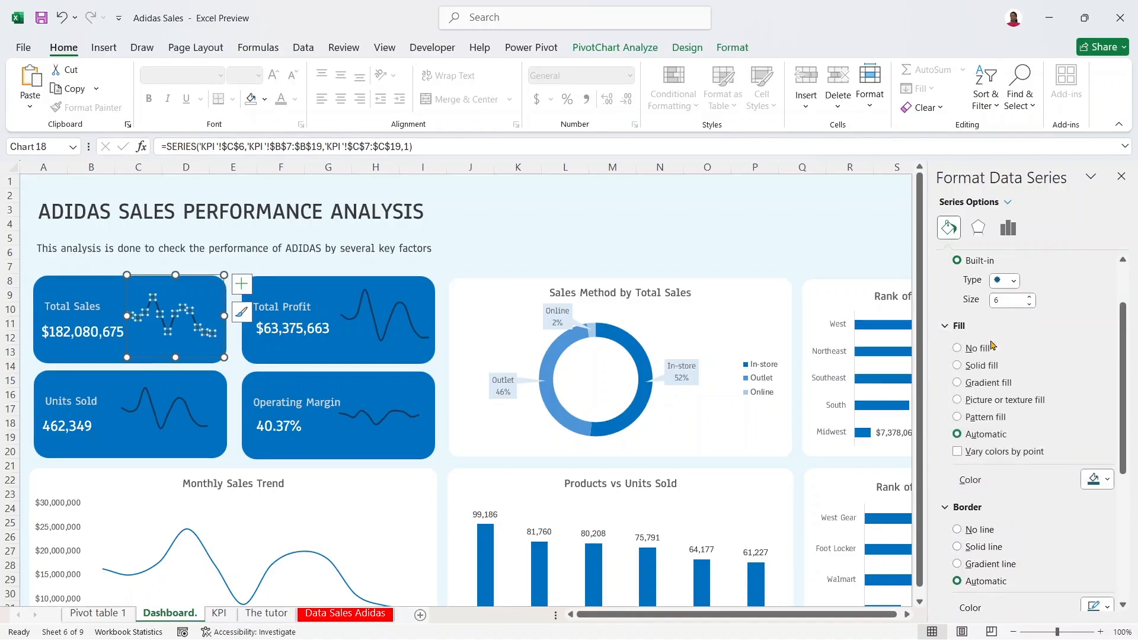
left_click(1106, 480)
left_click(1057, 358)
left_click(952, 328)
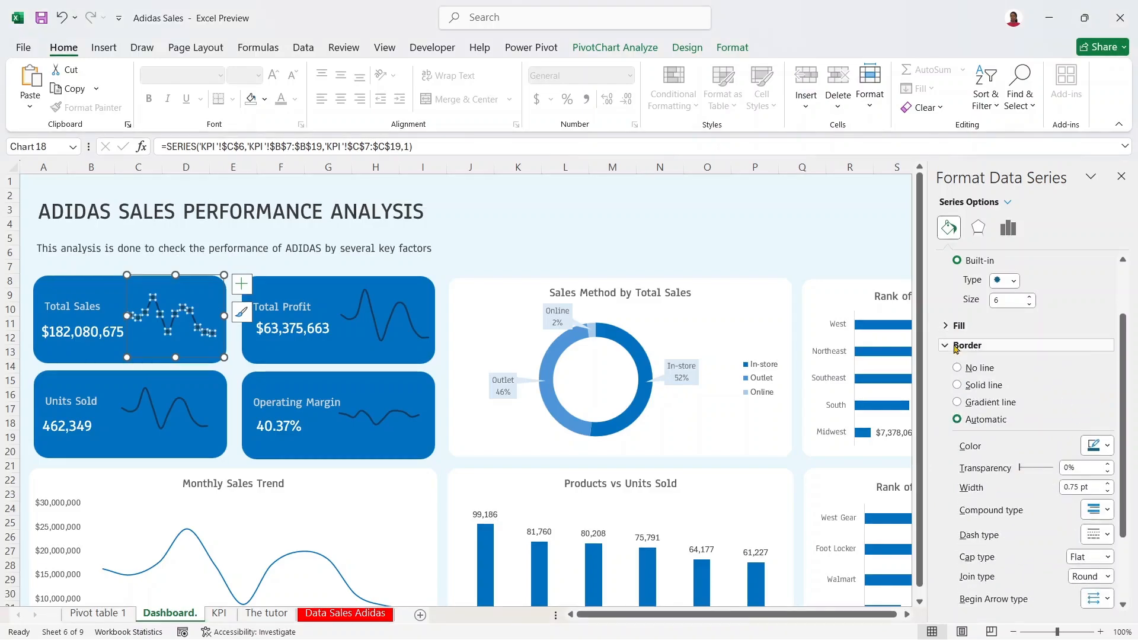
left_click(1103, 450)
left_click(1059, 322)
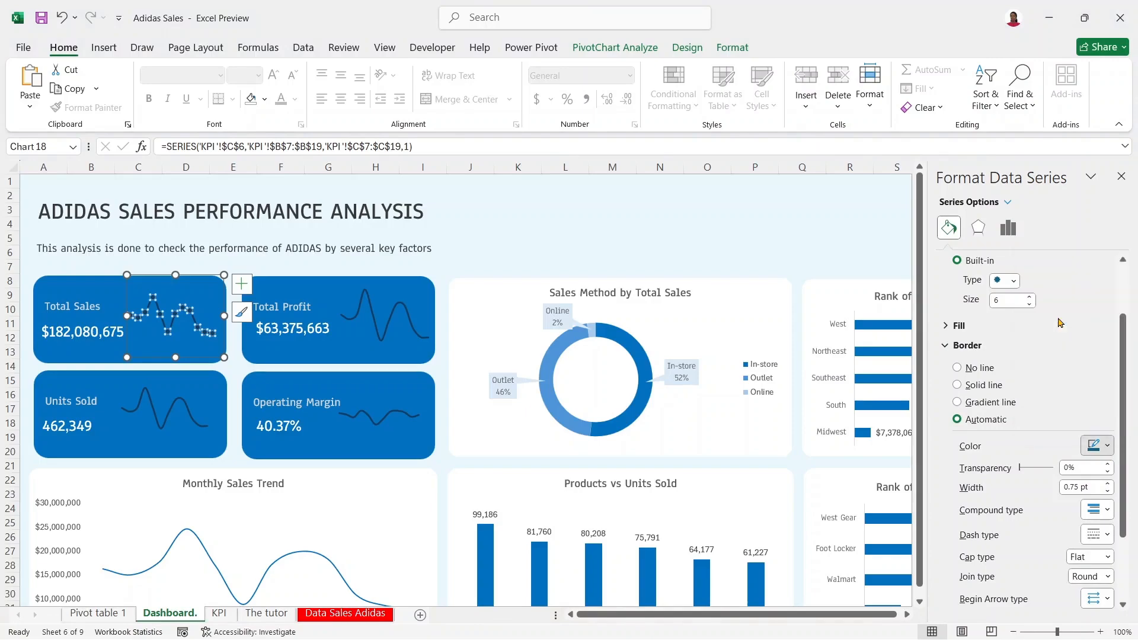
left_click(605, 247)
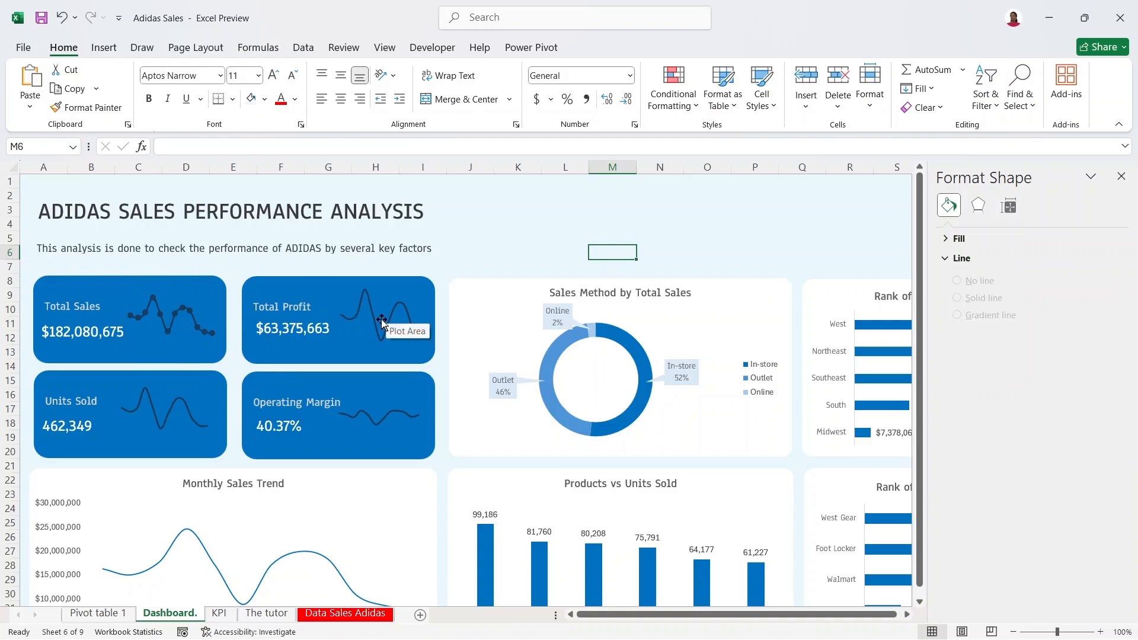
Step: Remove the plot area border from the Total Sales sparkline
left_click(377, 332)
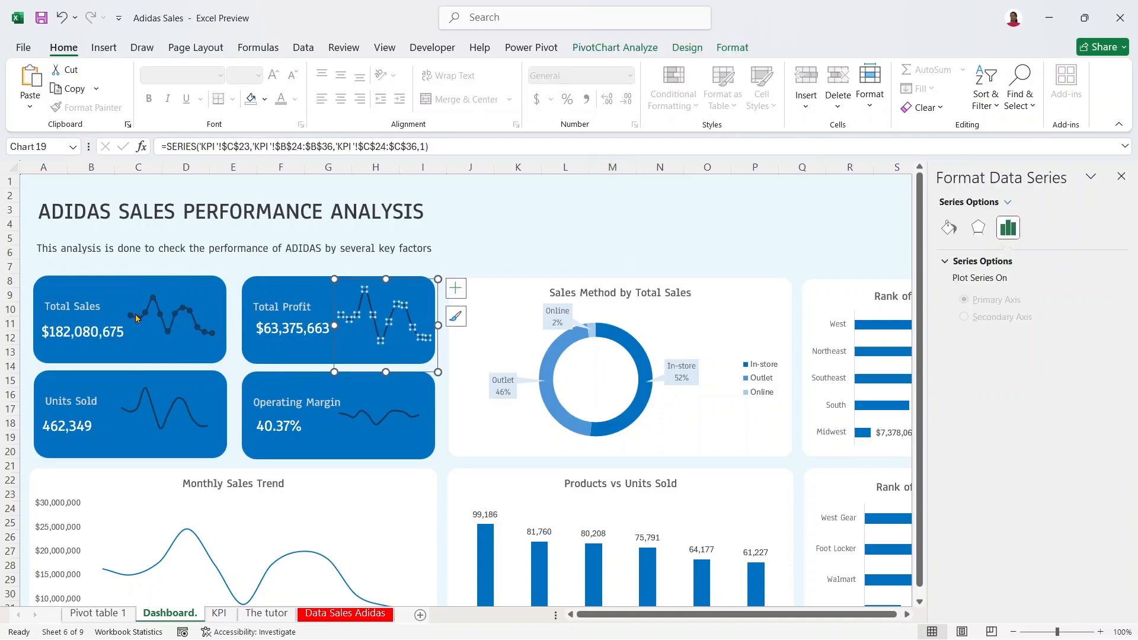
left_click(167, 327)
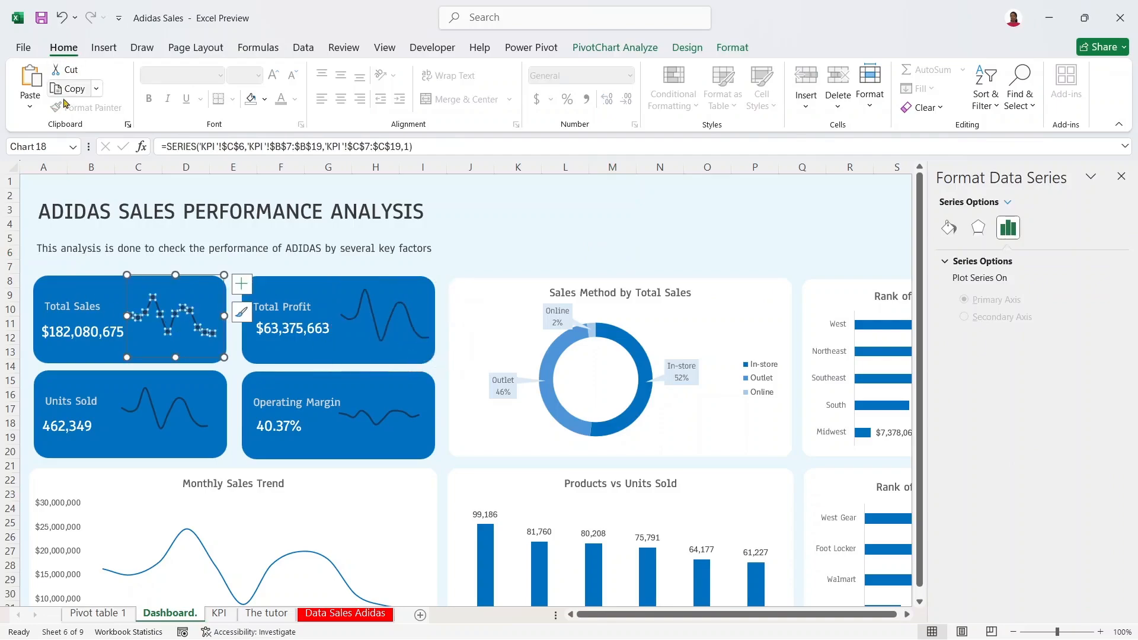
left_click(196, 287)
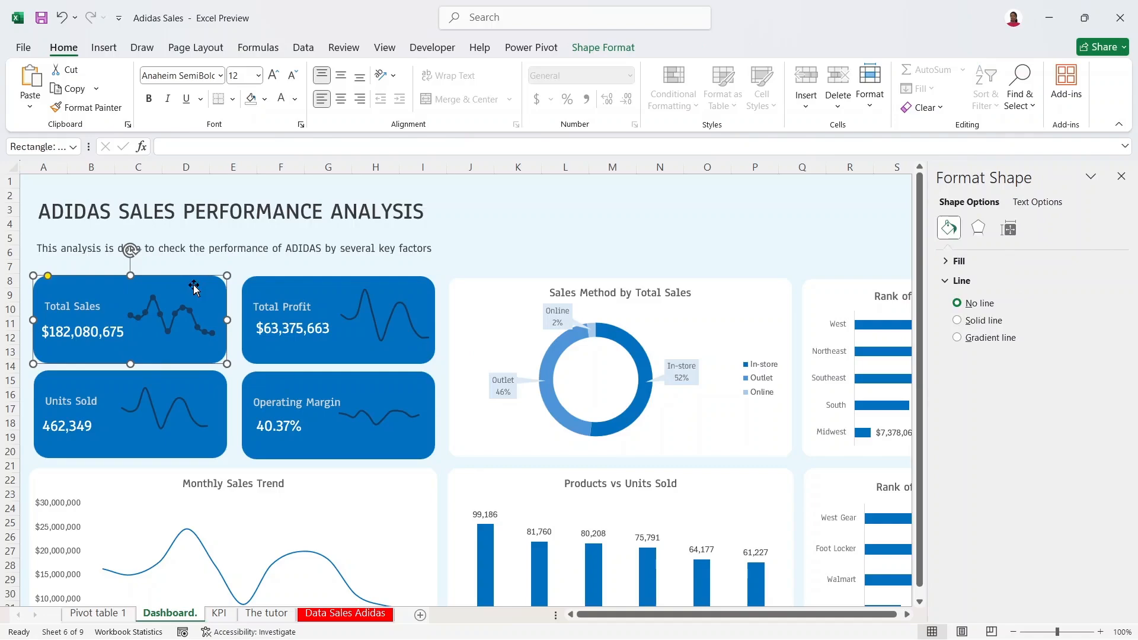
left_click(191, 292)
left_click(189, 289)
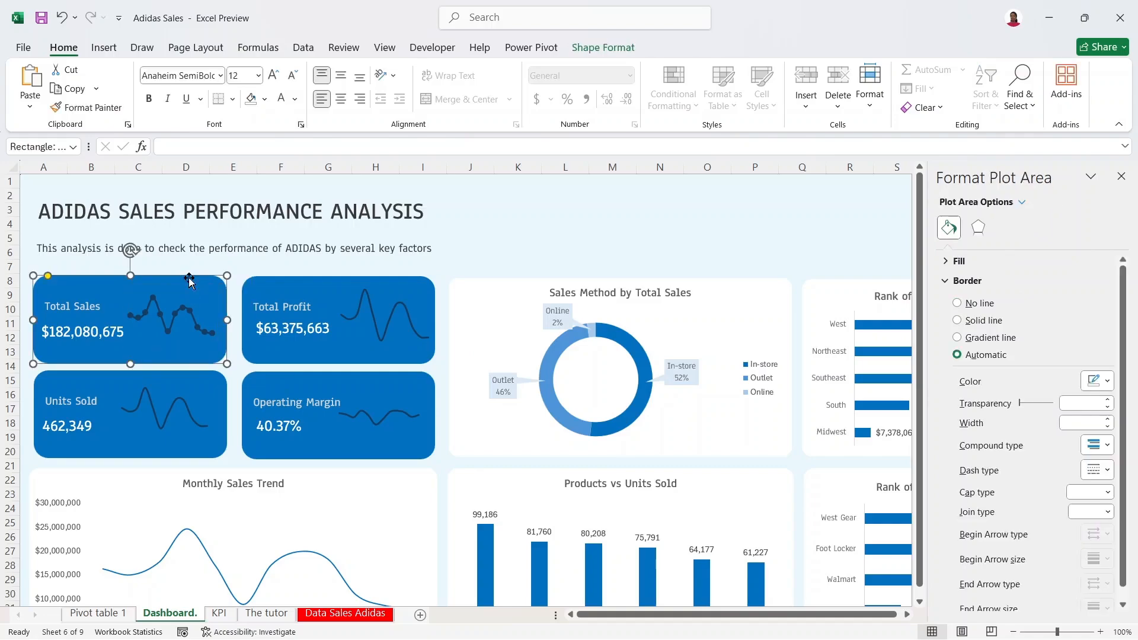
left_click(189, 292)
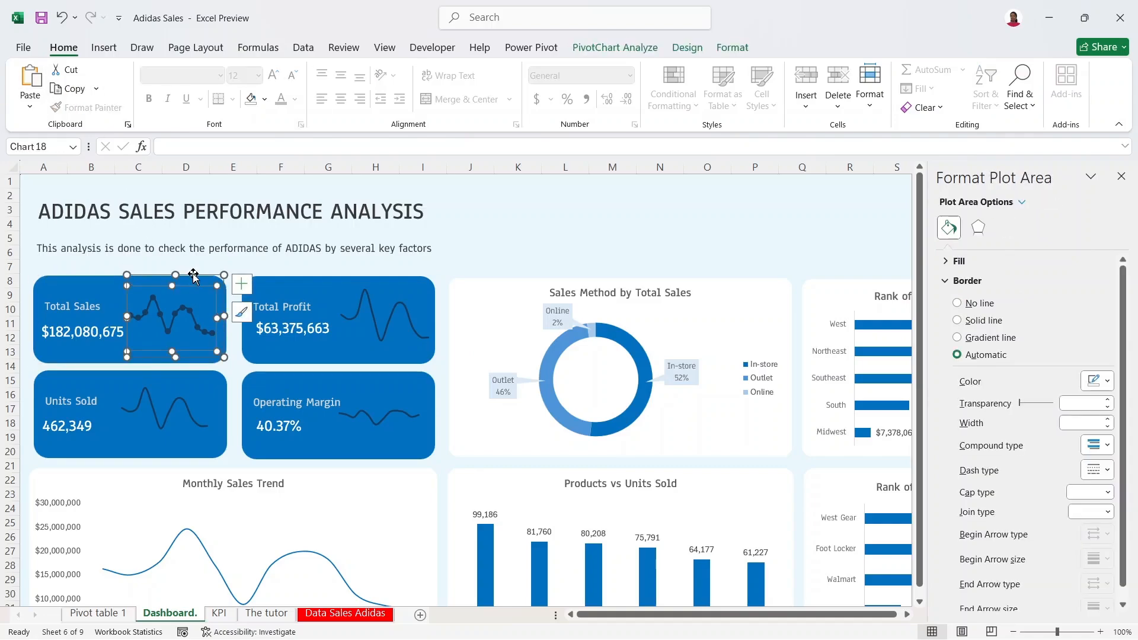
left_click(193, 280)
left_click(186, 286)
Step: Set the Total Profit sparkline's background to No Fill so it turns transparent
left_click(373, 316)
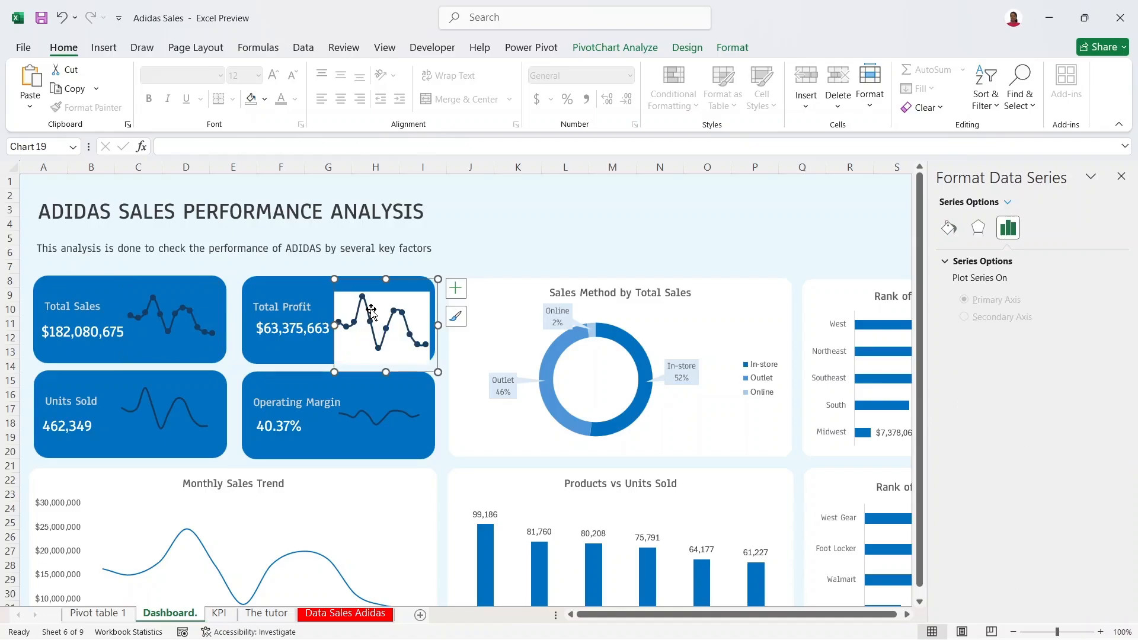
key("Escape")
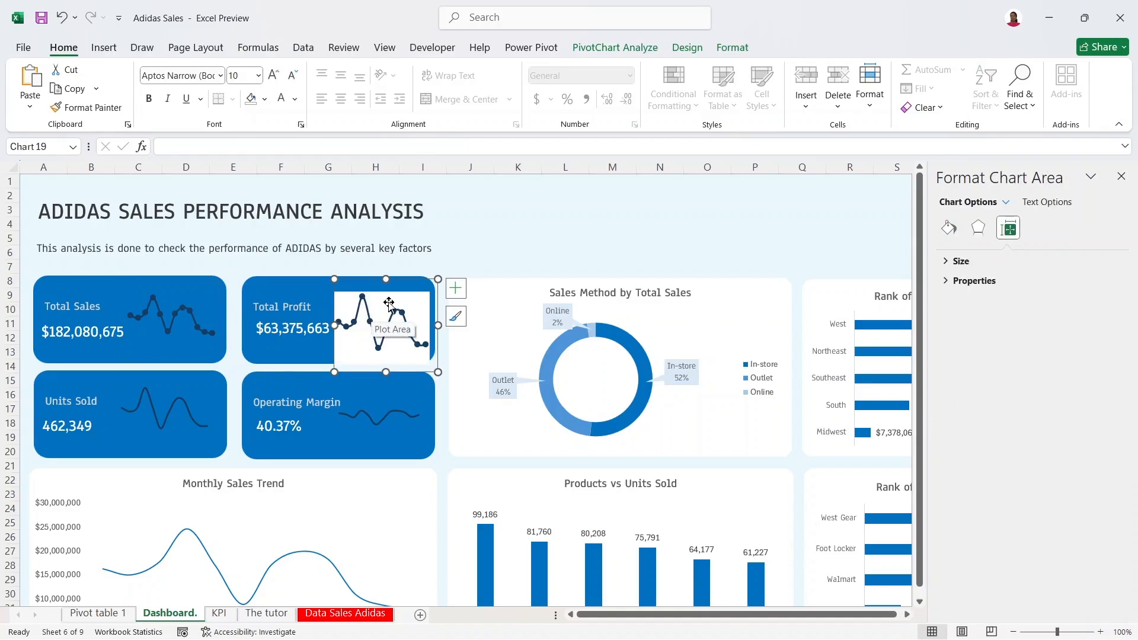
right_click(388, 303)
left_click(417, 265)
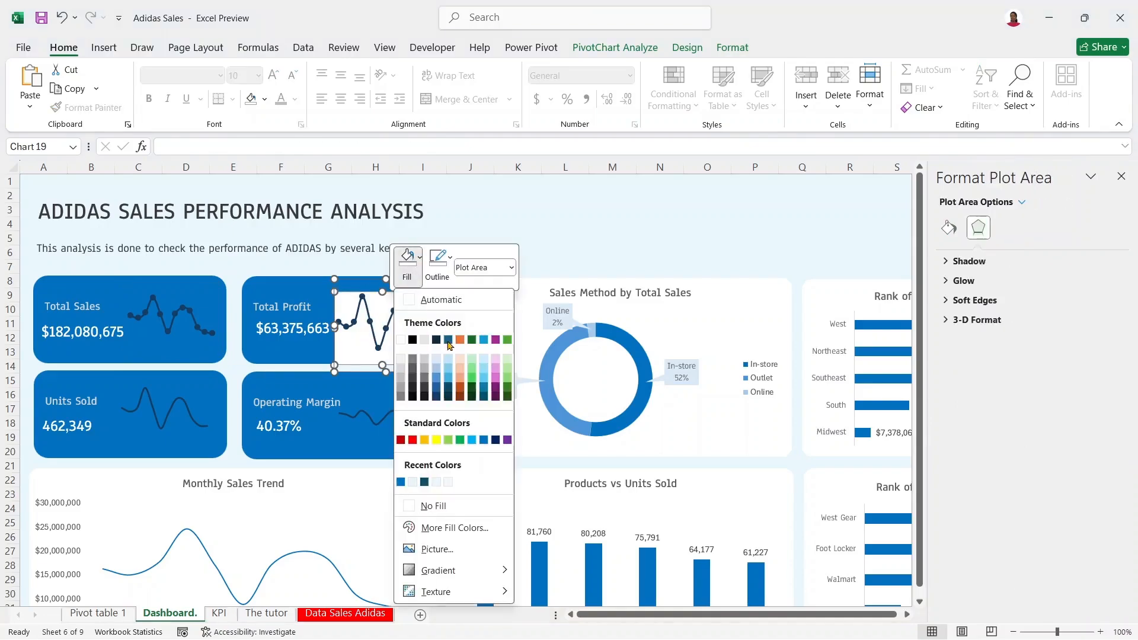
left_click(416, 507)
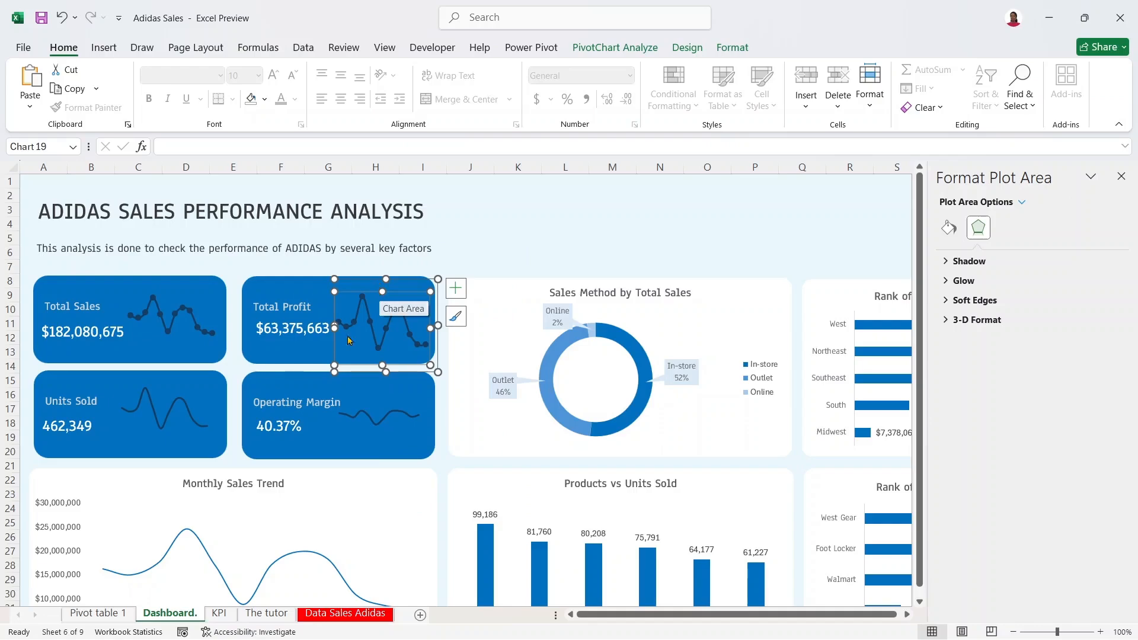
Step: Give the Operating Margin sparkline the same round markers and select the Units Sold chart
left_click(372, 394)
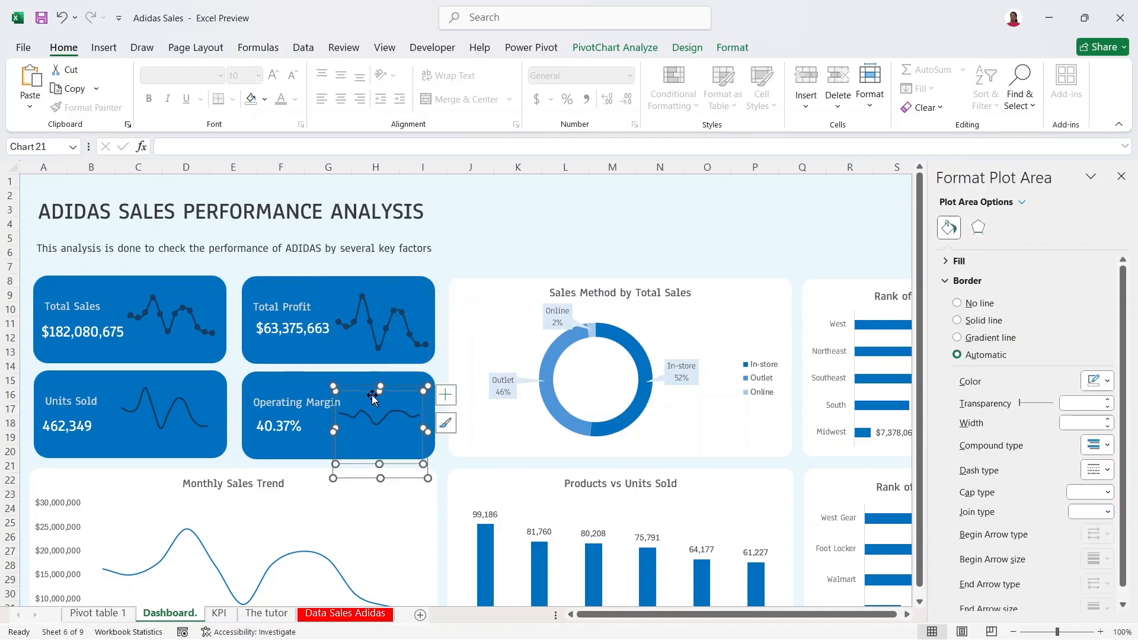
key("ctrl+v")
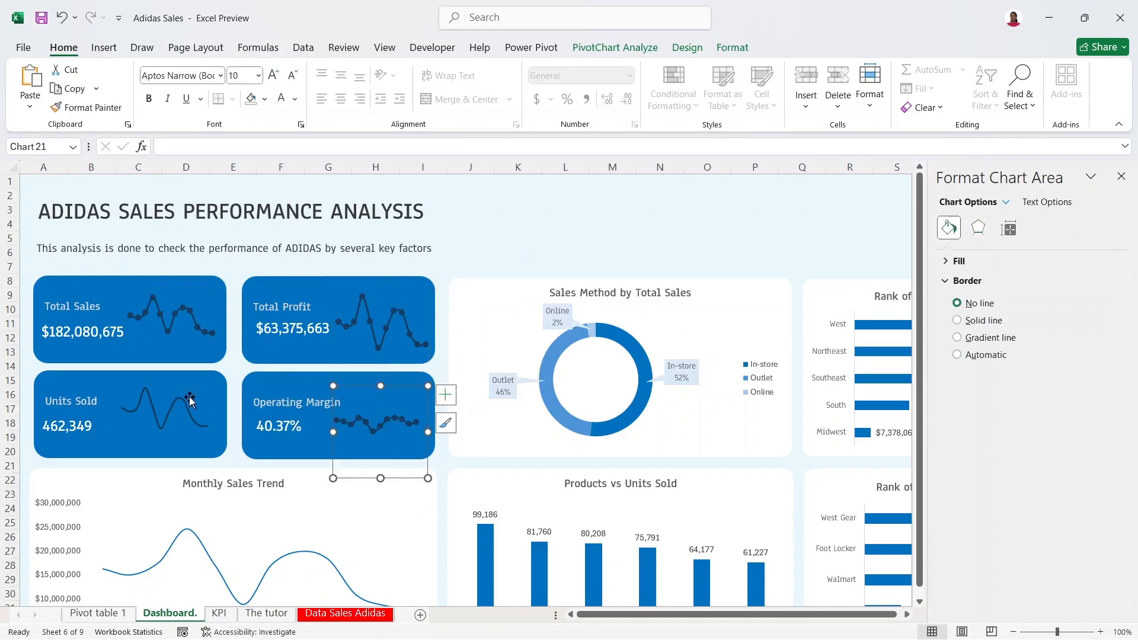
left_click(188, 393)
left_click(383, 413)
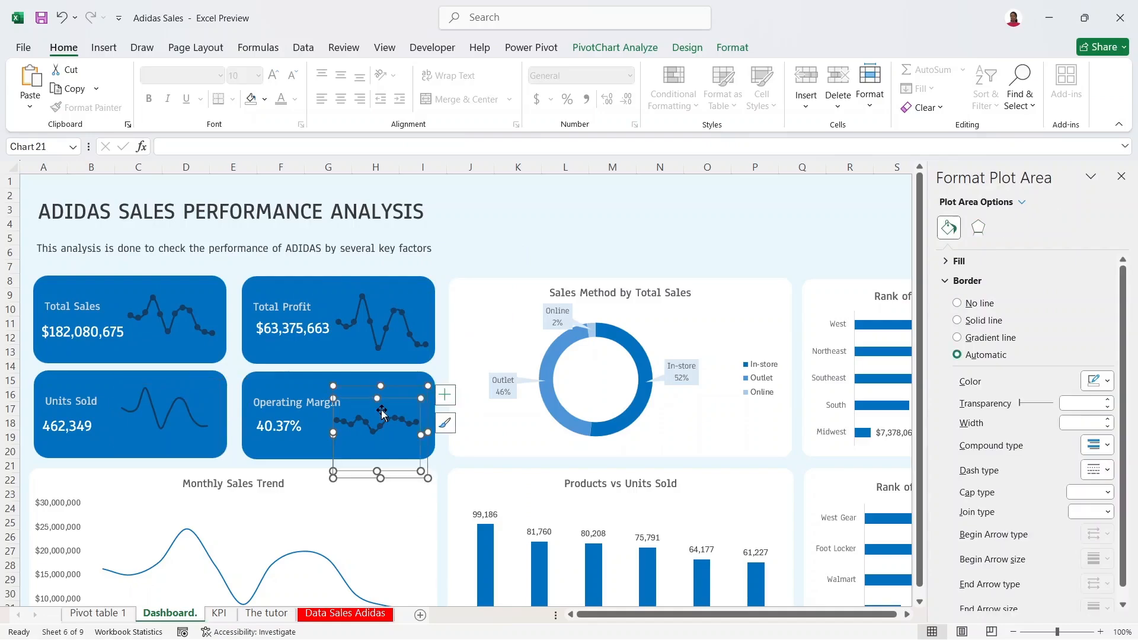
left_click(175, 399)
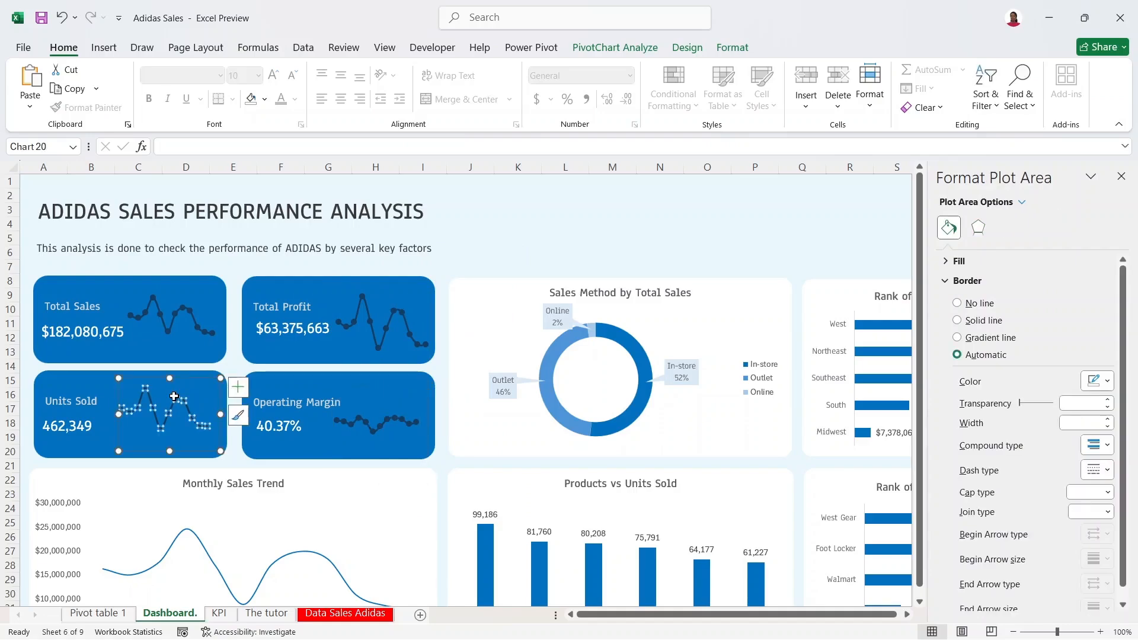
left_click(173, 396)
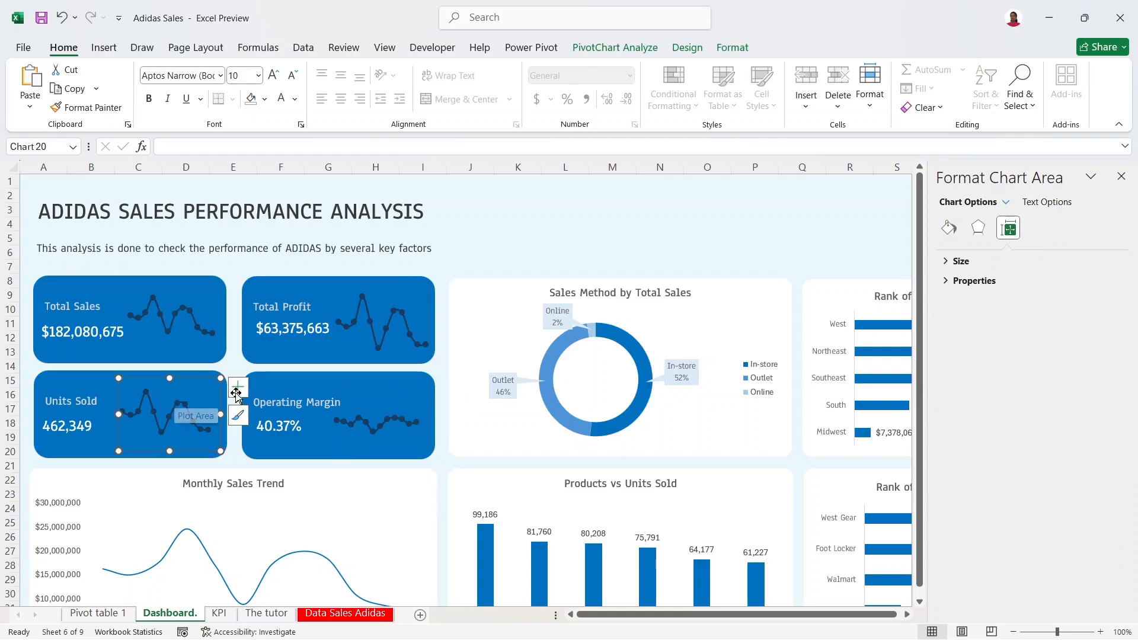
left_click(494, 260)
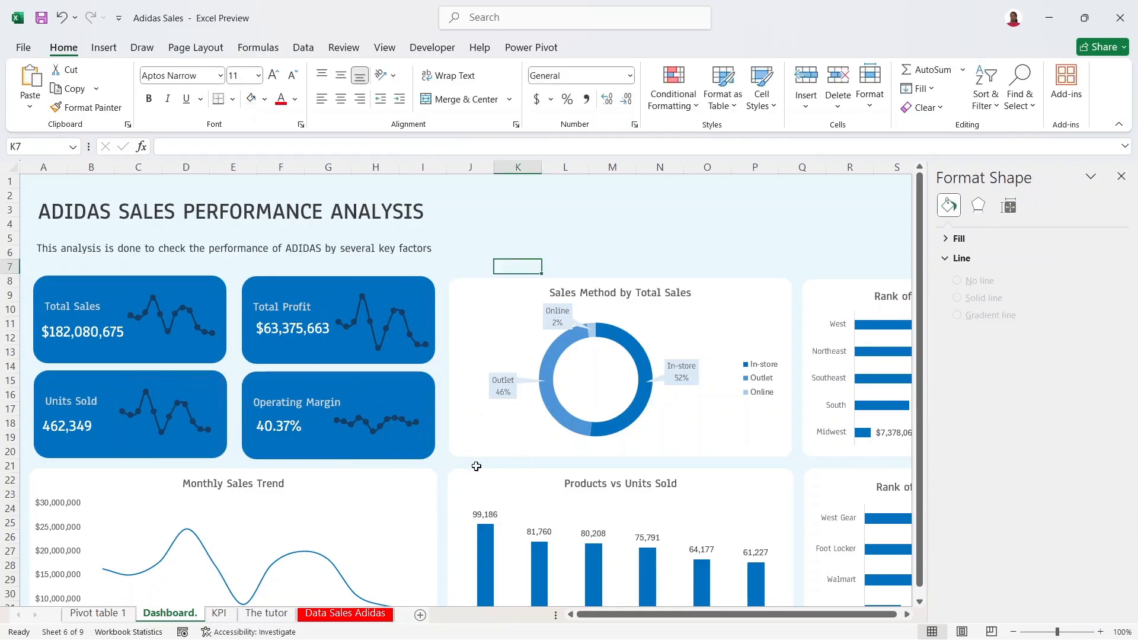
Step: Align the Total Profit, Units Sold and Operating Margin value labels within their cards
left_click(319, 333)
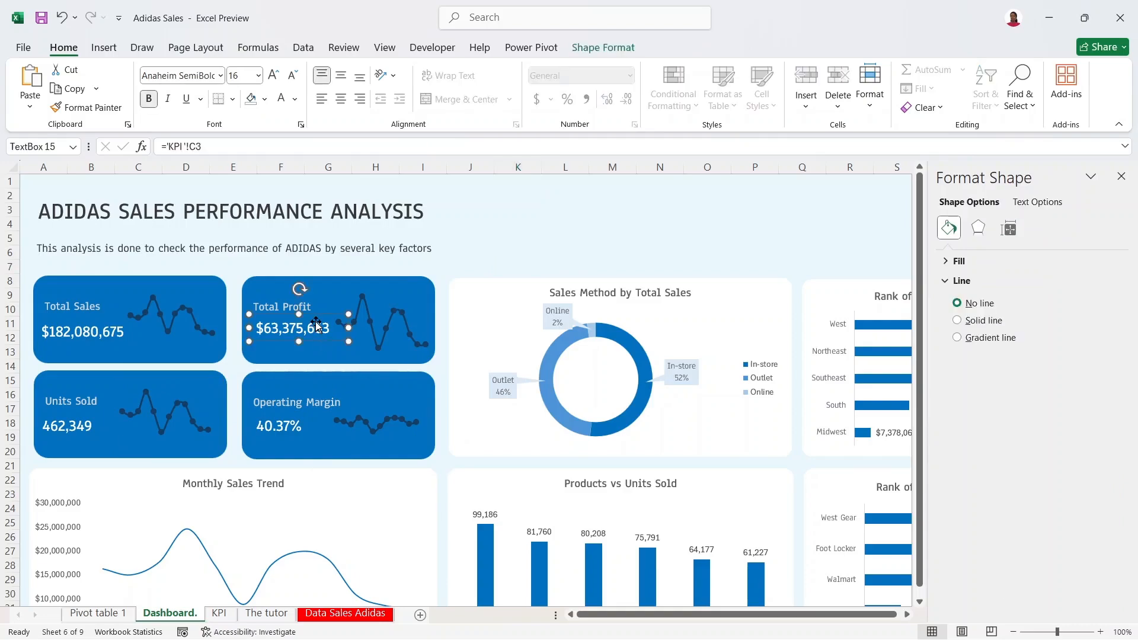
left_click_drag(316, 322, 312, 325)
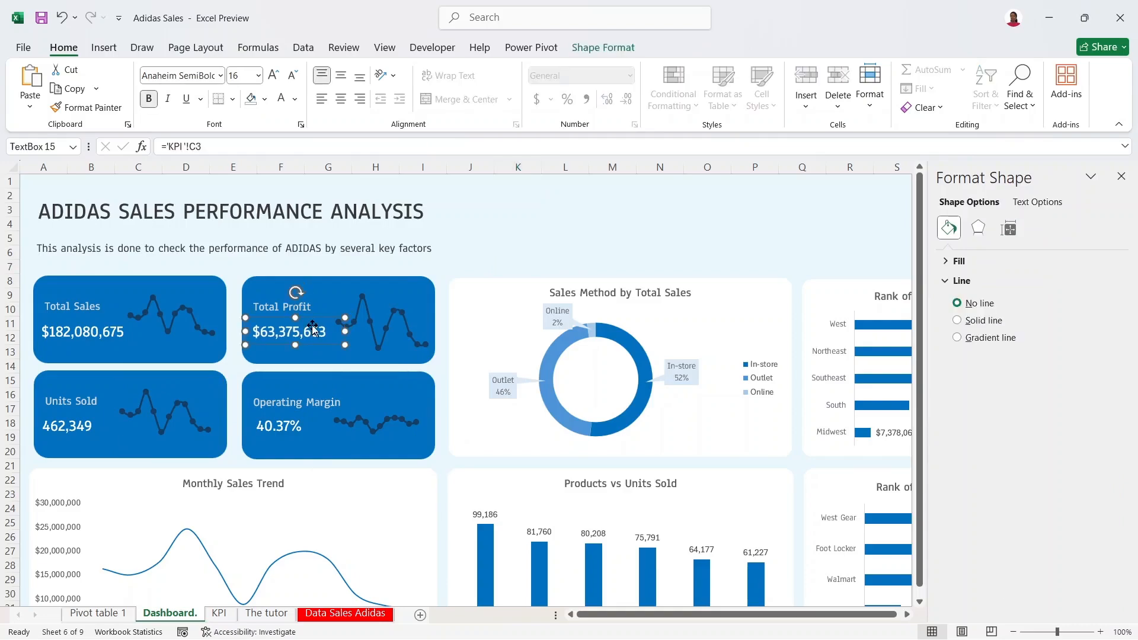
left_click_drag(68, 426, 70, 422)
left_click_drag(141, 423, 88, 426)
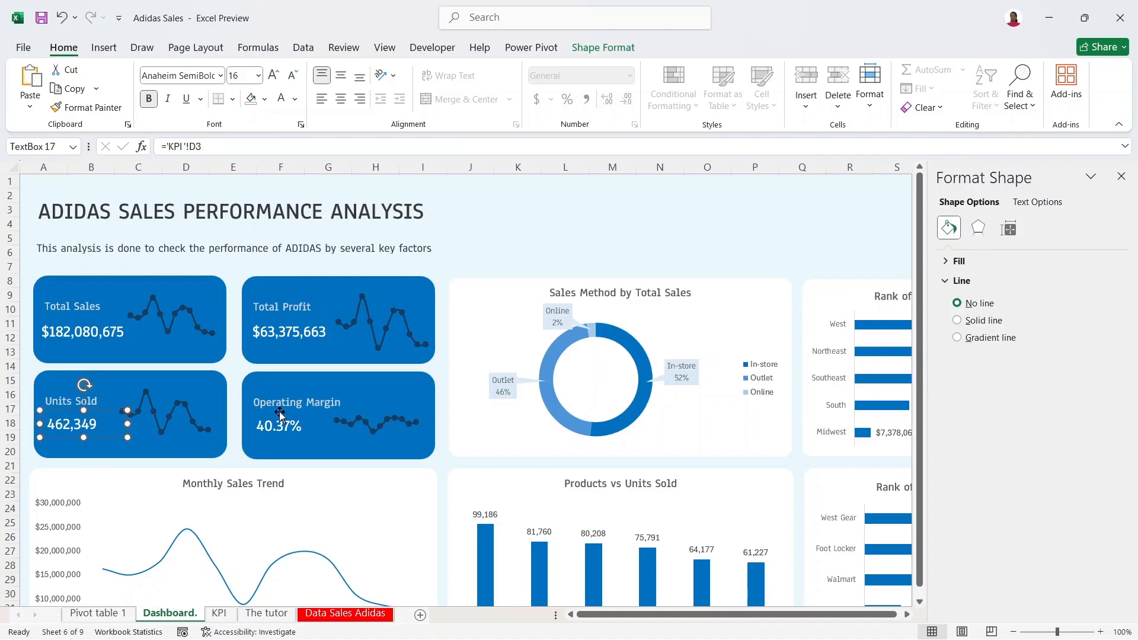
left_click(283, 426)
left_click_drag(282, 425, 286, 425)
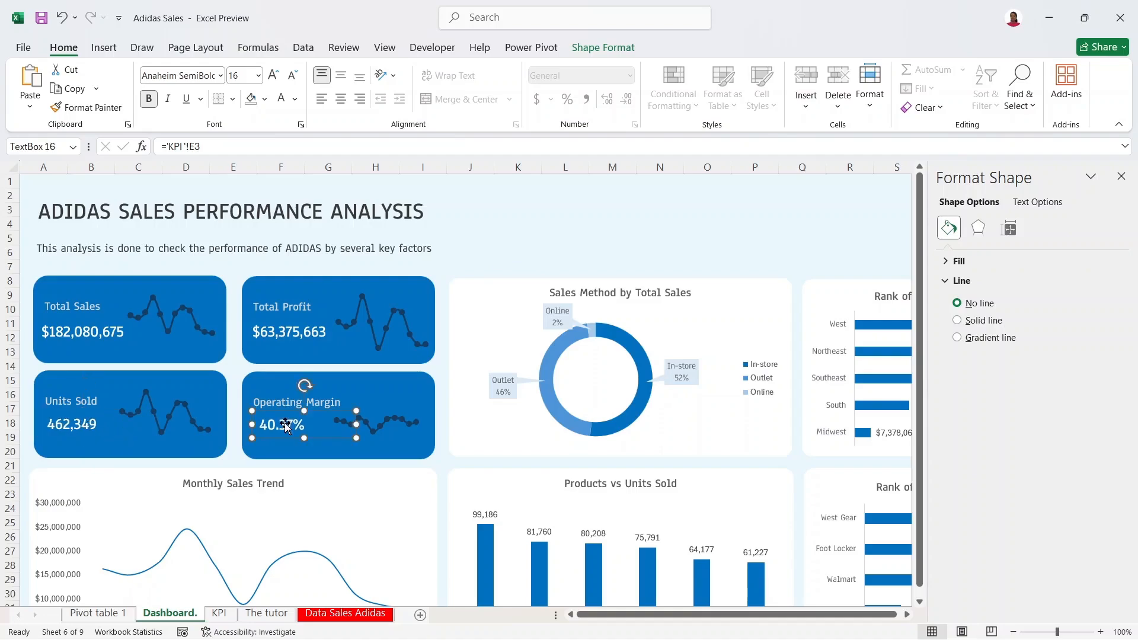
Step: Resize and reposition the Operating Margin sparkline to fit its card, then close the Format pane
left_click(350, 423)
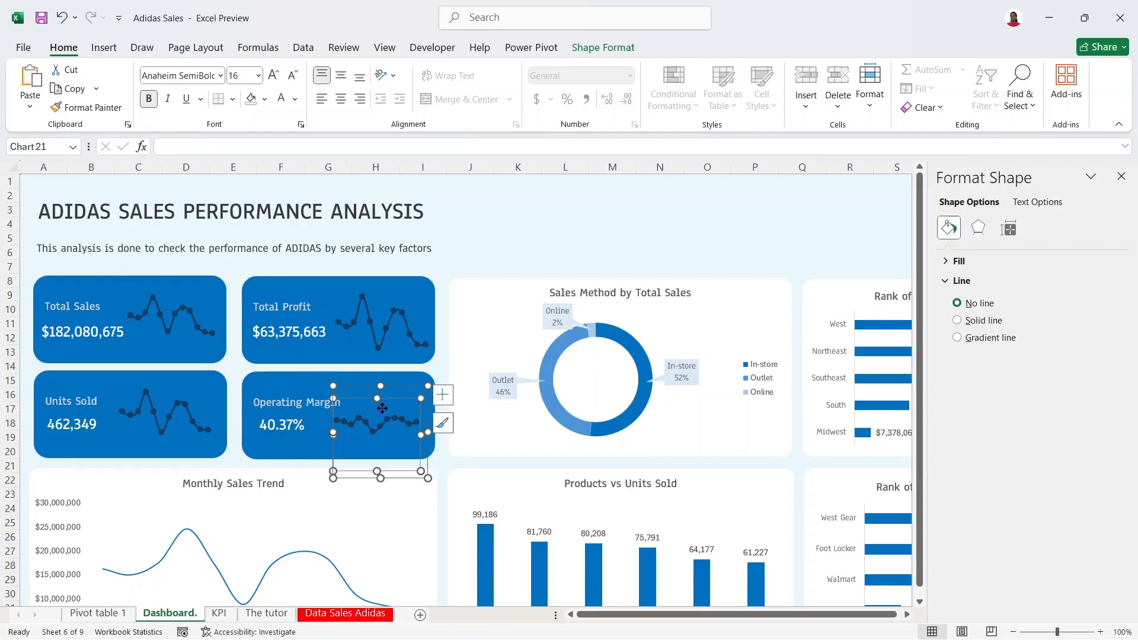
mouse_move(380, 386)
left_mouse_down()
mouse_move(378, 365)
mouse_move(379, 376)
left_mouse_up()
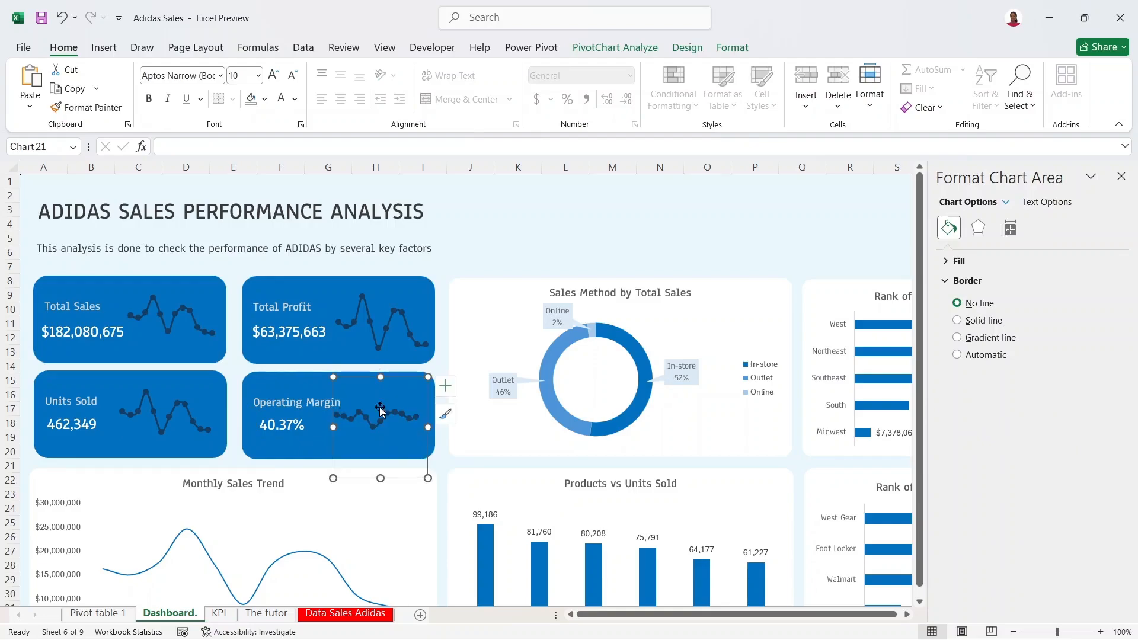
left_click_drag(381, 478, 380, 451)
left_click_drag(394, 378, 393, 401)
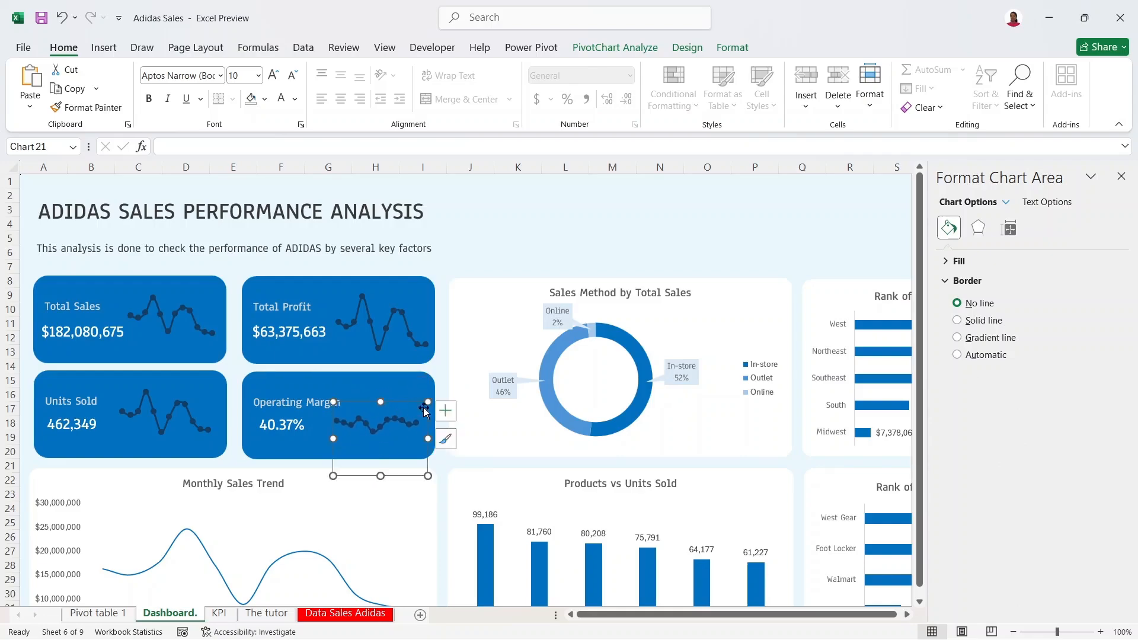
left_click_drag(426, 439, 443, 438)
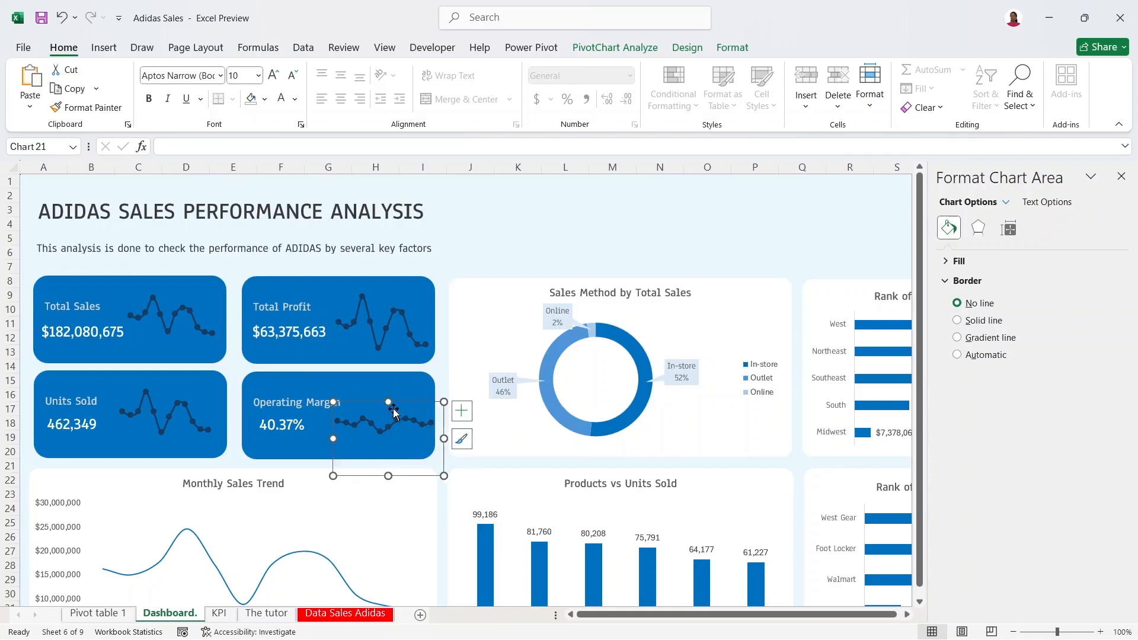
mouse_move(389, 402)
left_mouse_down()
mouse_move(394, 362)
mouse_move(390, 392)
left_mouse_up()
left_click(507, 235)
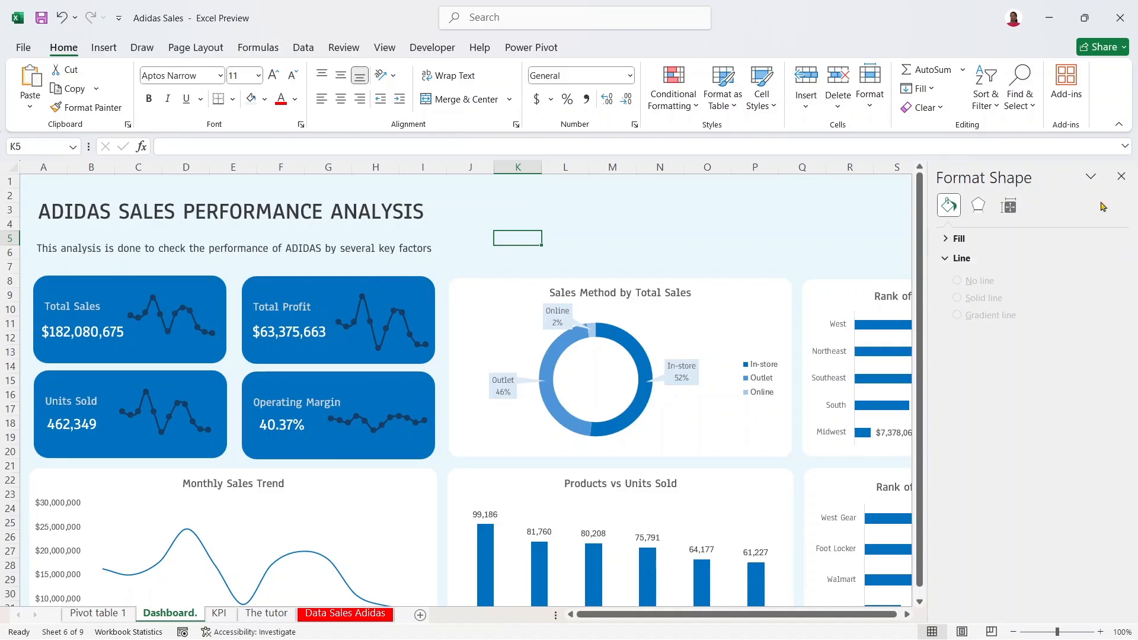
left_click(1120, 177)
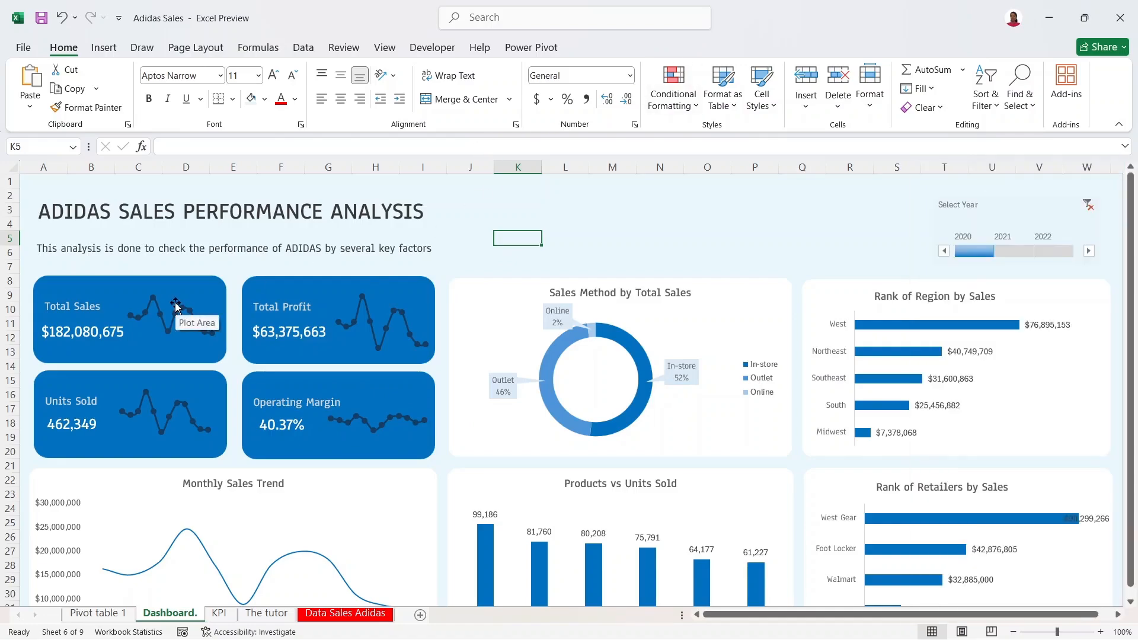
Step: Connect the Select Year timeline to every PivotTable on the KPI and Pivot table 1 sheets
left_click(992, 208)
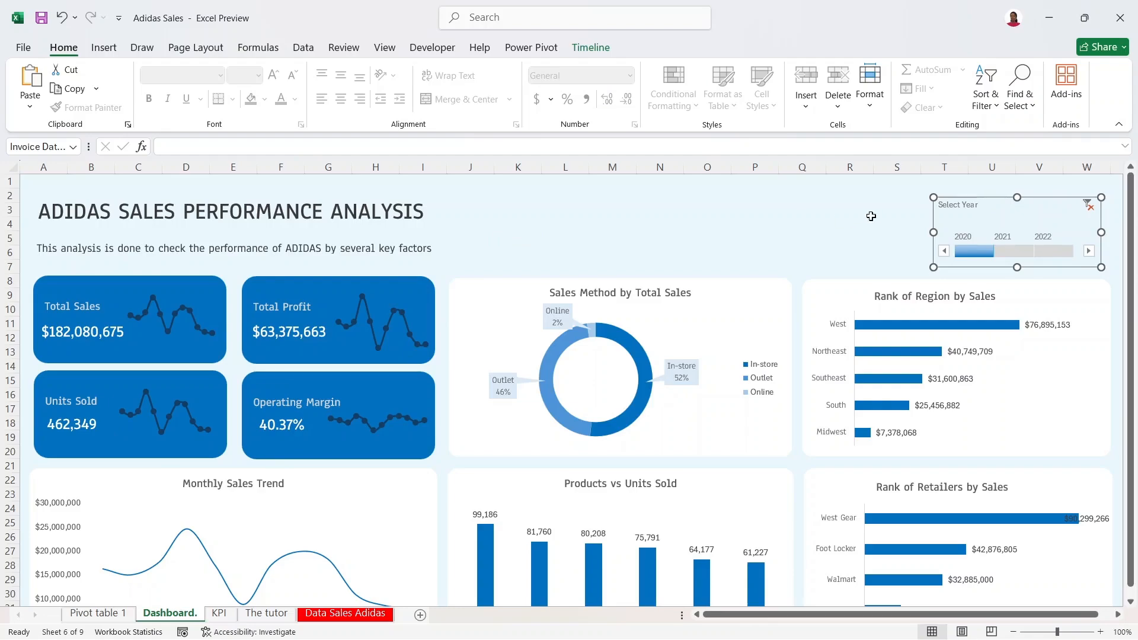
right_click(991, 220)
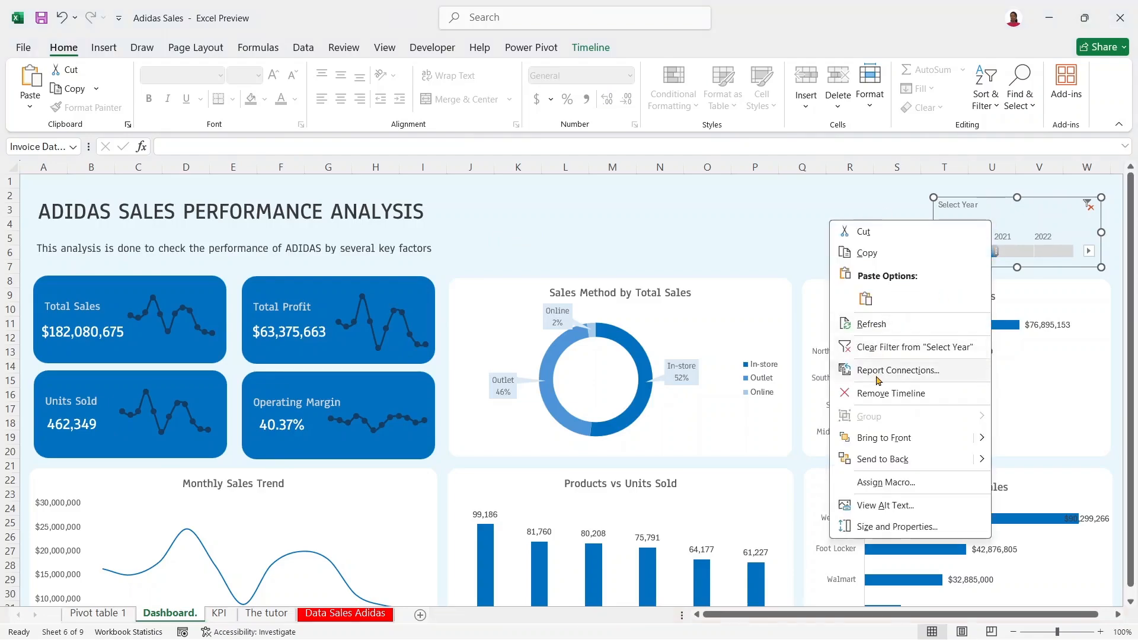
left_click(879, 370)
left_click_drag(994, 382, 994, 422)
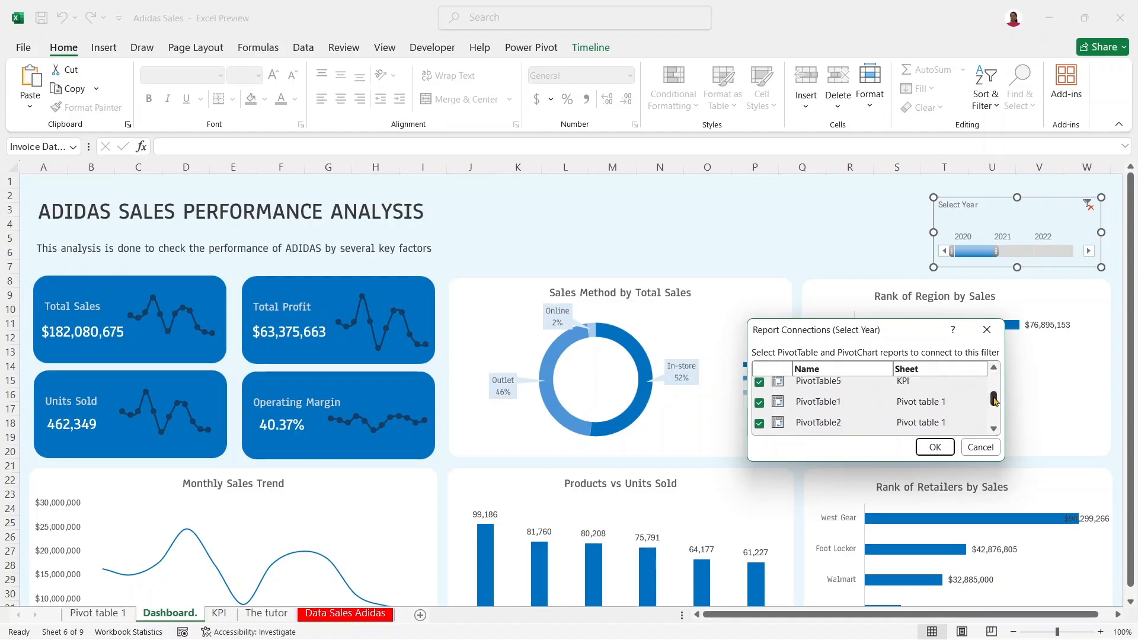
left_click(933, 448)
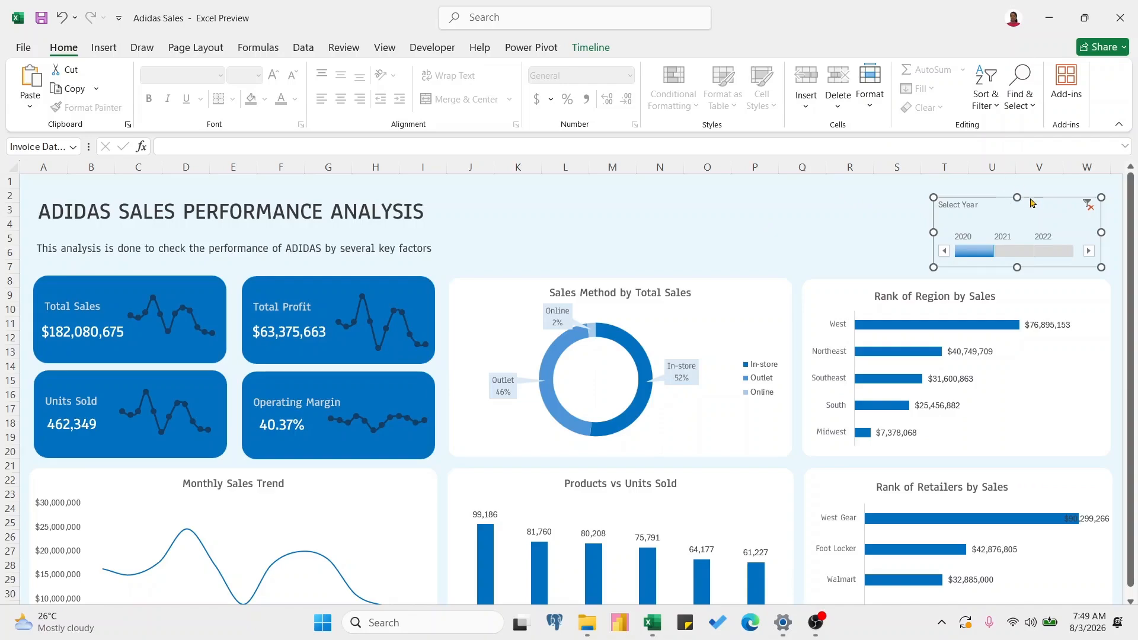
Step: Step the timeline through 2020, 2021 and 2022, then clear it to show all-year totals ($899,902,125)
left_click(1021, 252)
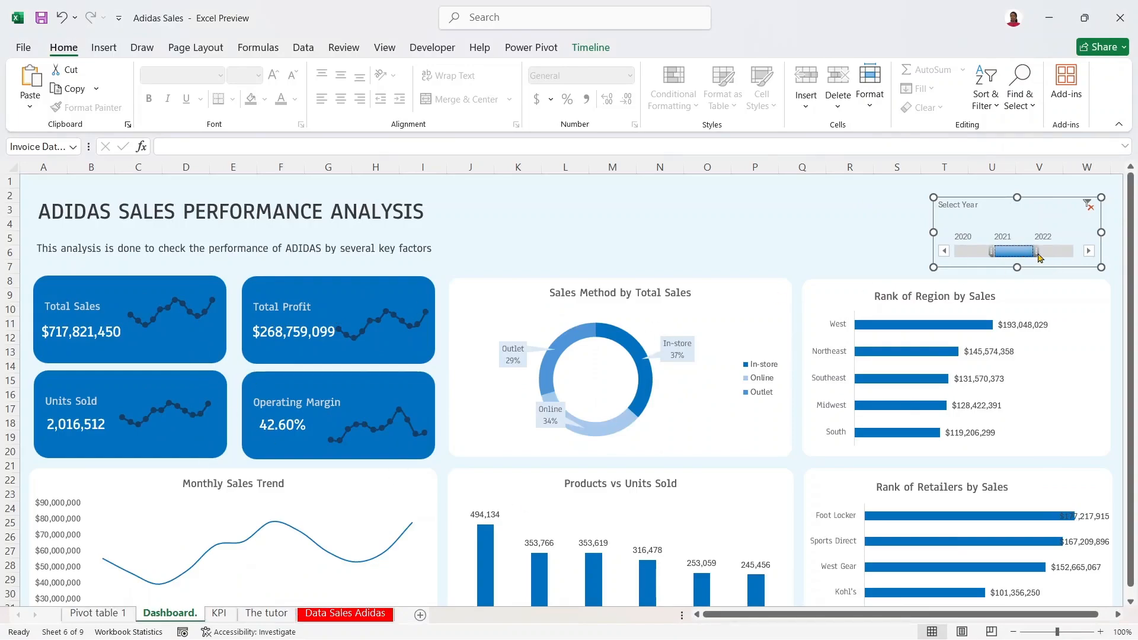
left_click(966, 251)
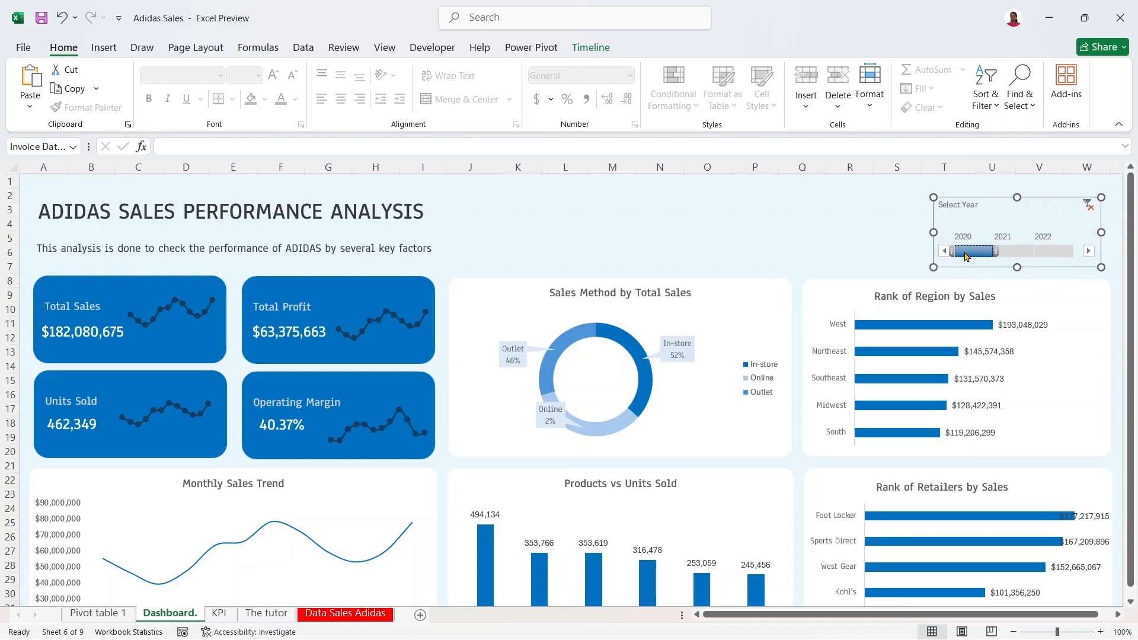
left_click(1012, 249)
left_click(1048, 251)
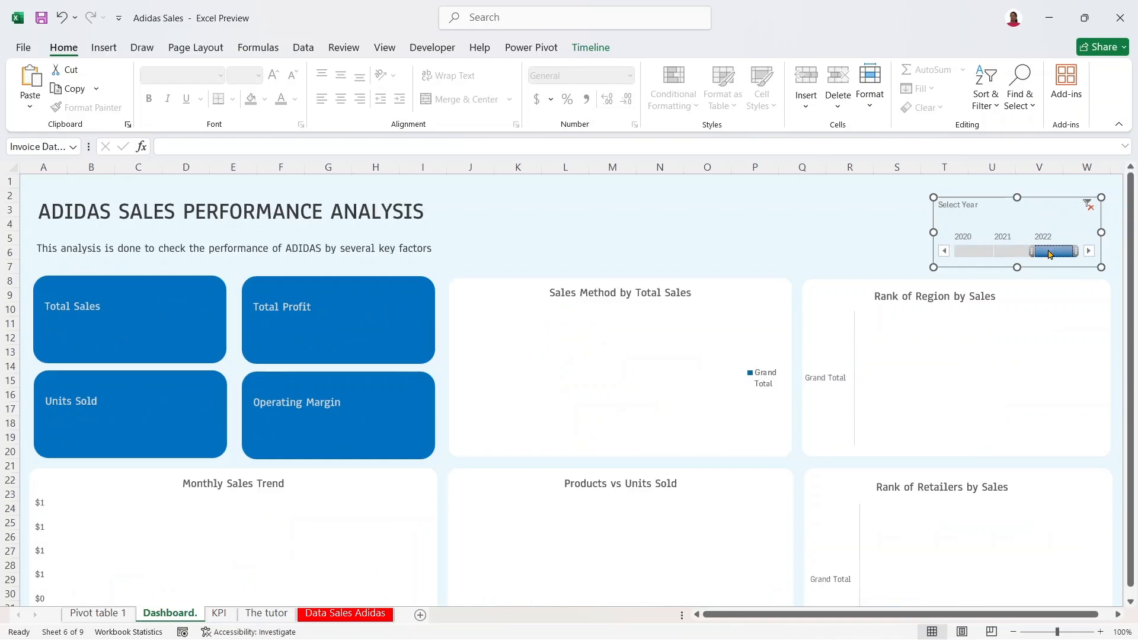
left_click(969, 254)
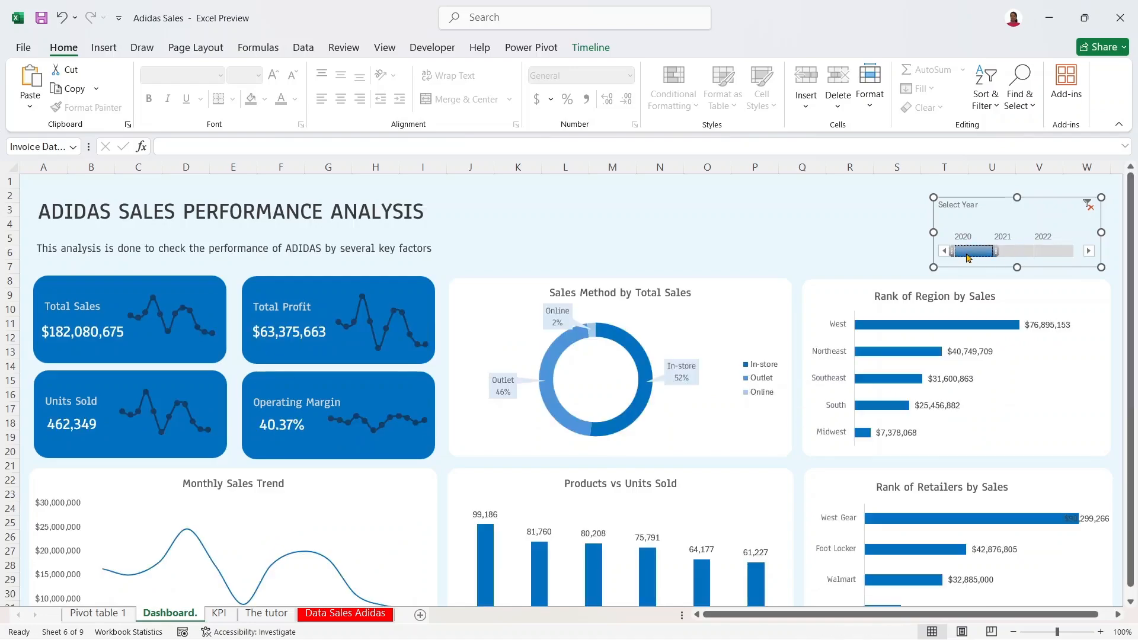
left_click(1009, 253)
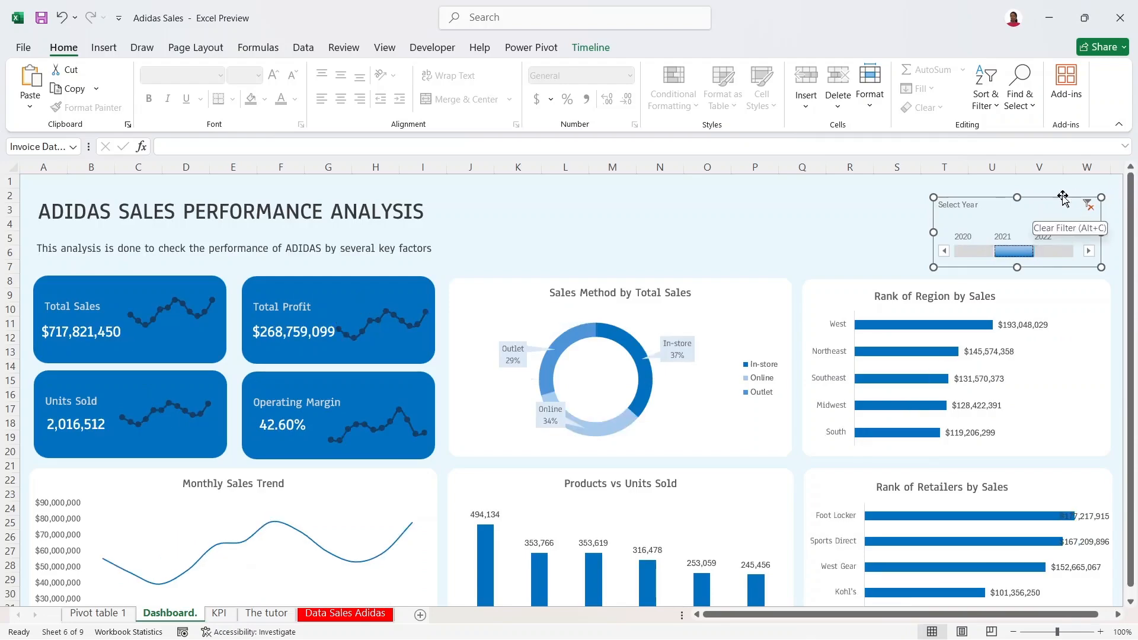
left_click(1091, 207)
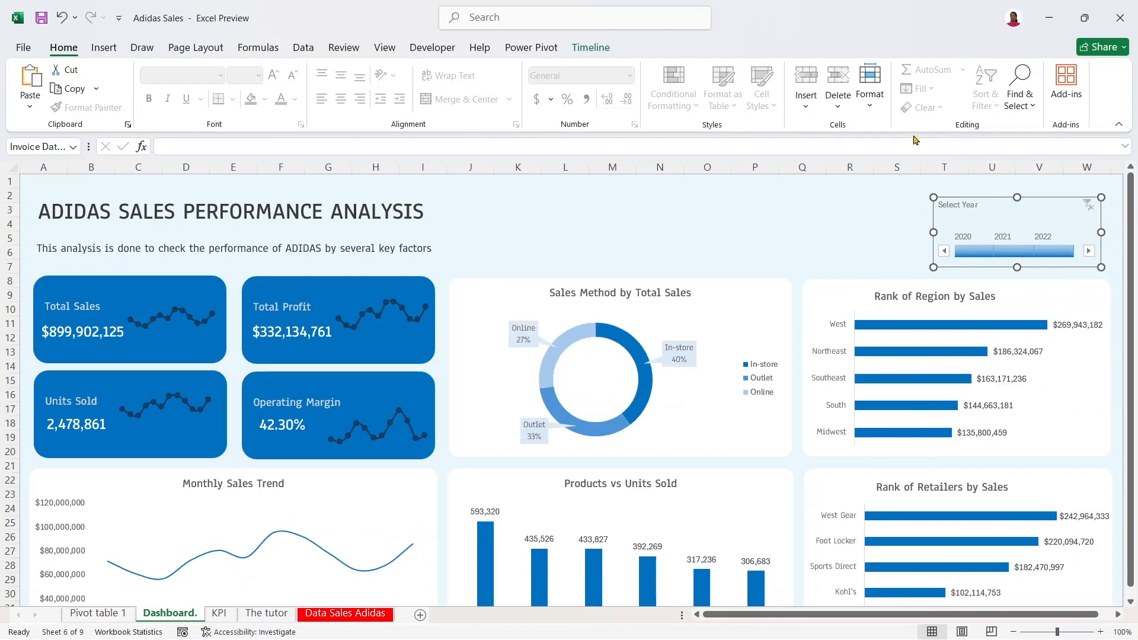
Step: Nudge the Operating Margin sparkline slightly up in its card and collapse the ribbon
left_click(398, 416)
left_click_drag(388, 391, 396, 374)
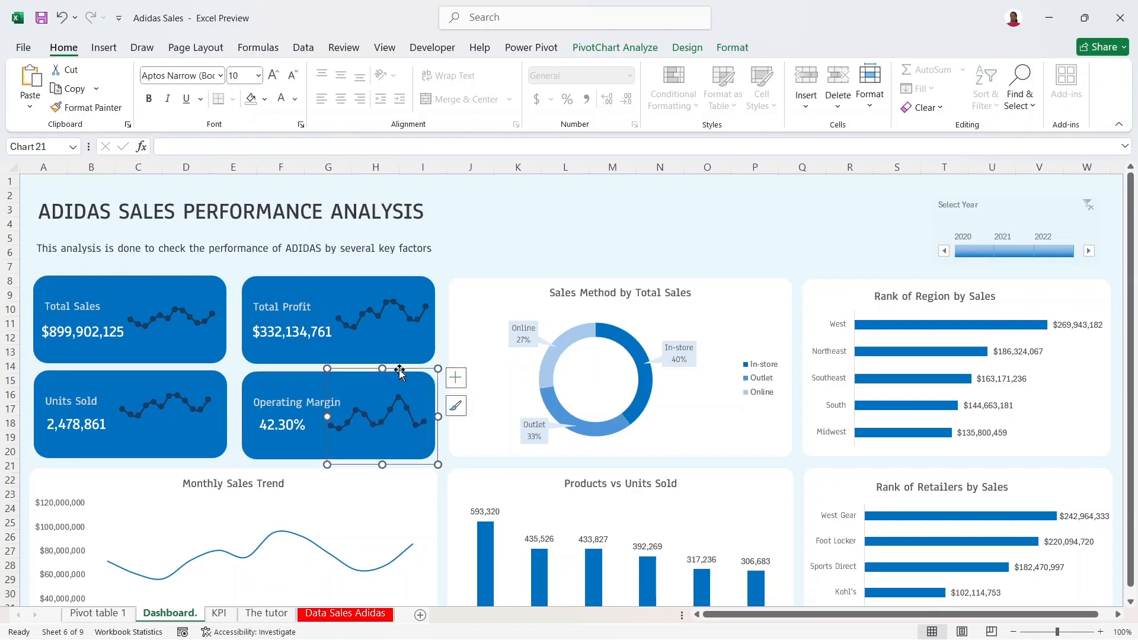
left_click(546, 235)
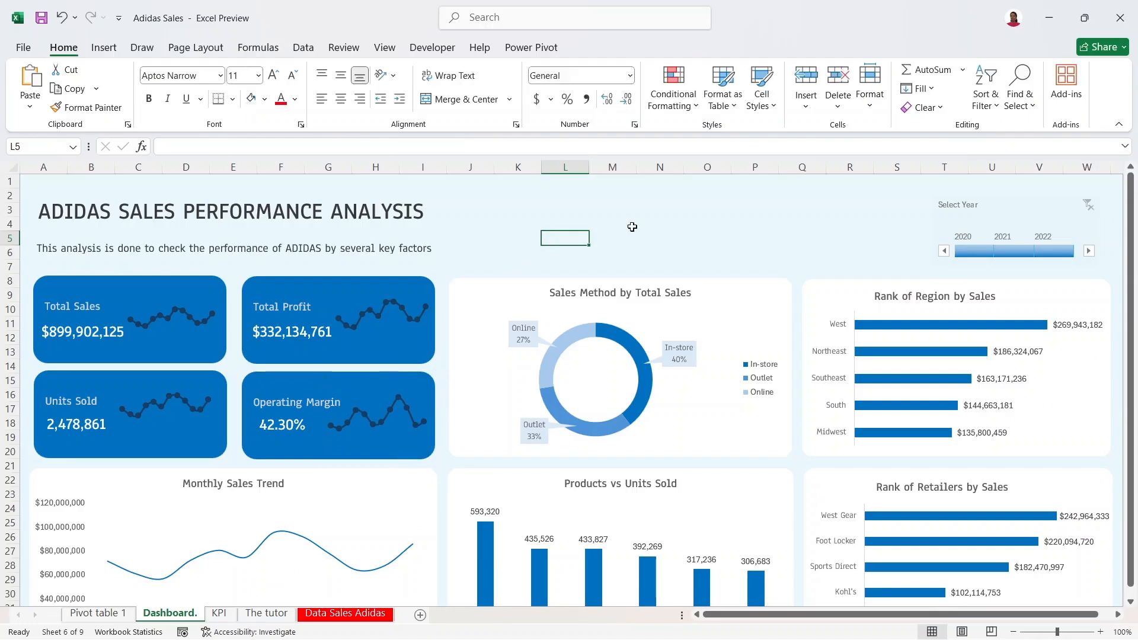
left_click(1119, 124)
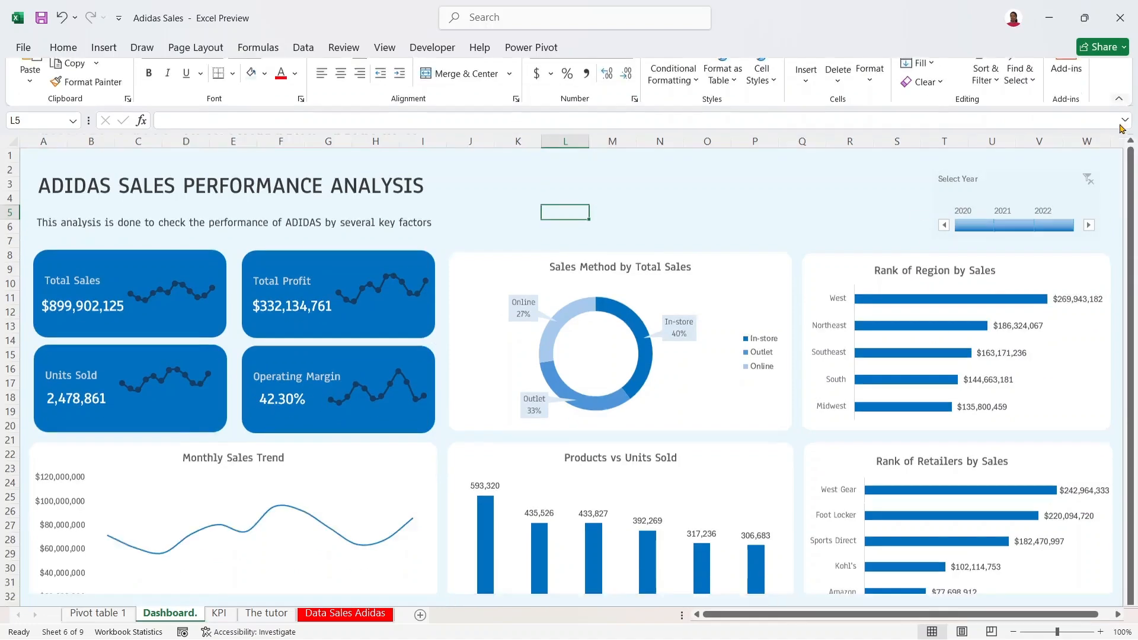
Step: Move around cells W38–X41 below the dashboard, then scroll back up so the whole dashboard is visible
mouse_move(1125, 134)
left_mouse_down()
mouse_move(1126, 114)
mouse_move(1134, 126)
left_mouse_up()
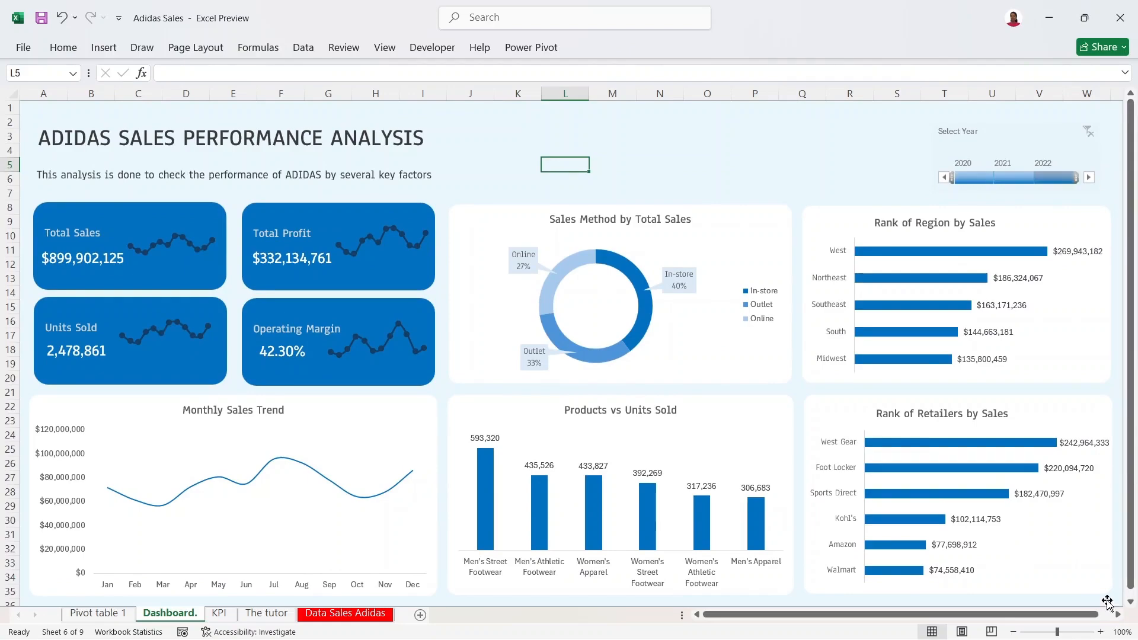
scroll(1129, 602, "down", 1)
left_click(1091, 591)
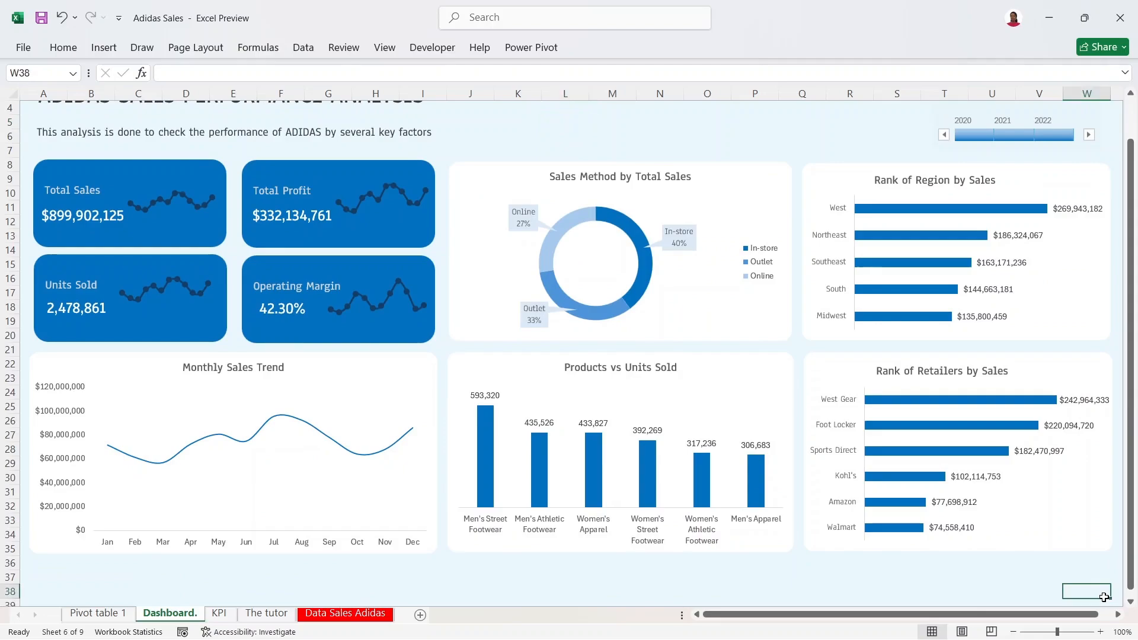
mouse_move(1135, 564)
left_mouse_down()
mouse_move(1134, 528)
mouse_move(1135, 574)
left_mouse_up()
left_click(1101, 600)
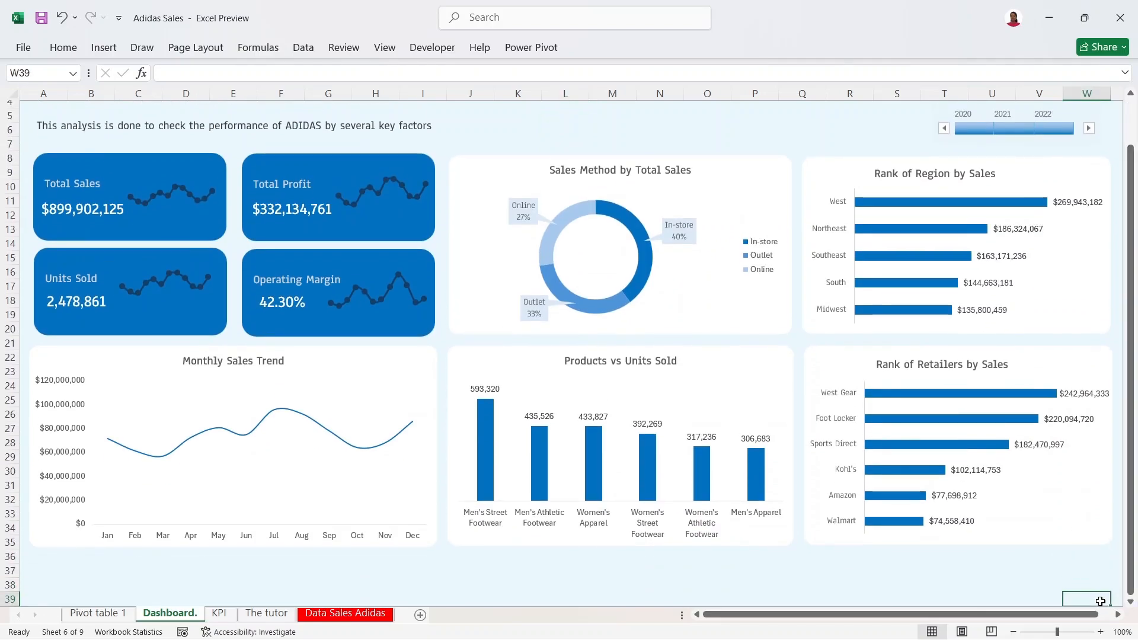
left_click(1130, 602)
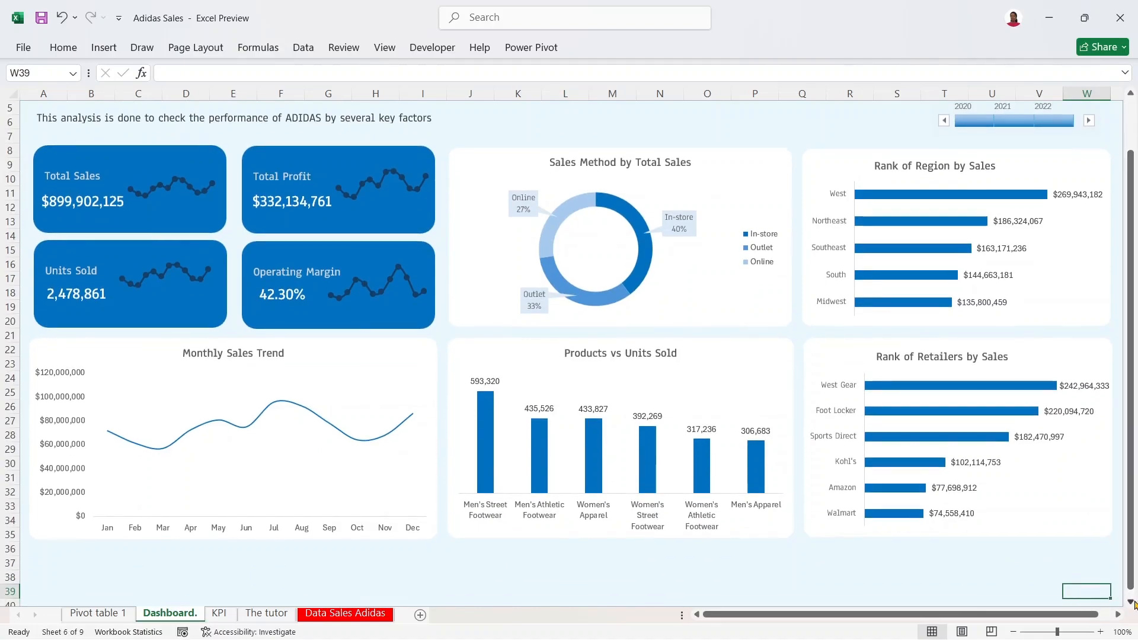
key("Down")
key("Down")
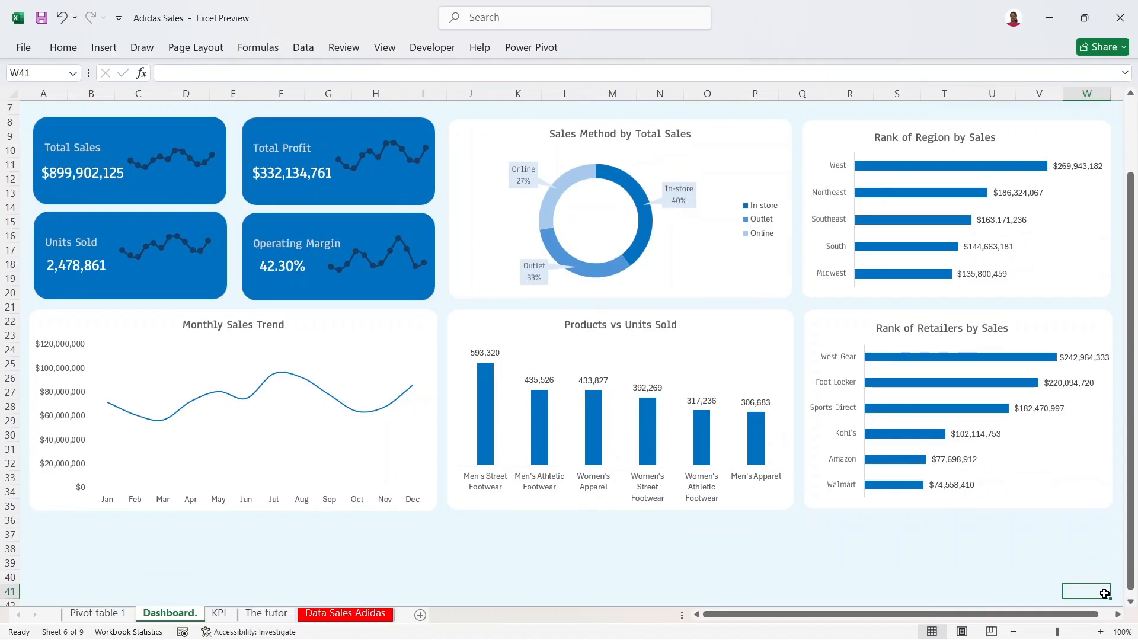
left_click(1115, 595)
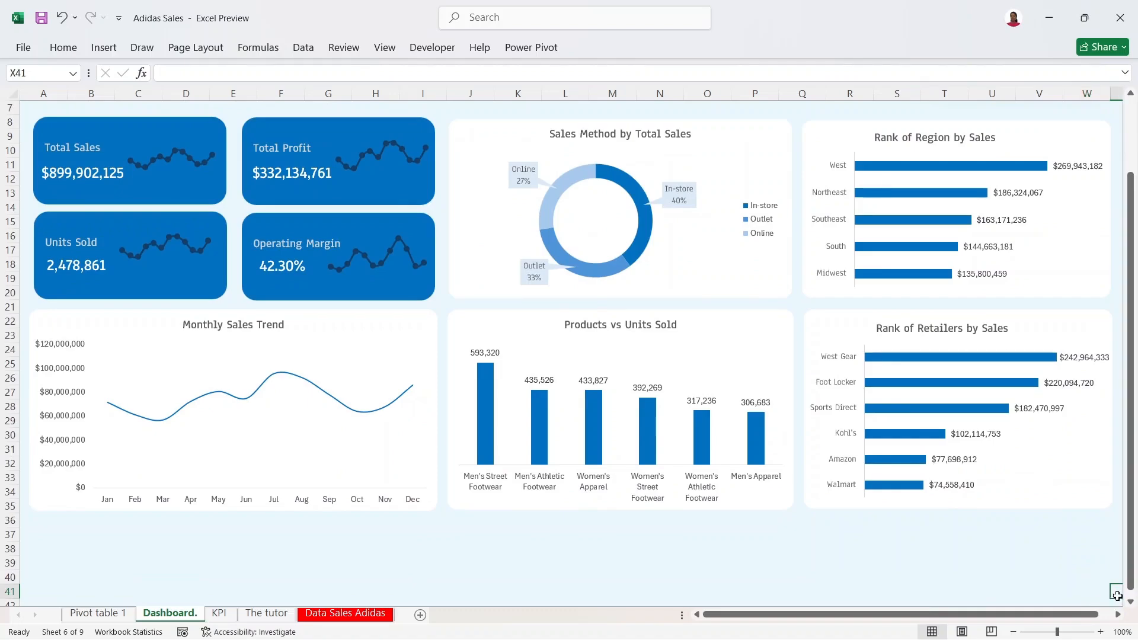
left_click_drag(1131, 548, 1135, 436)
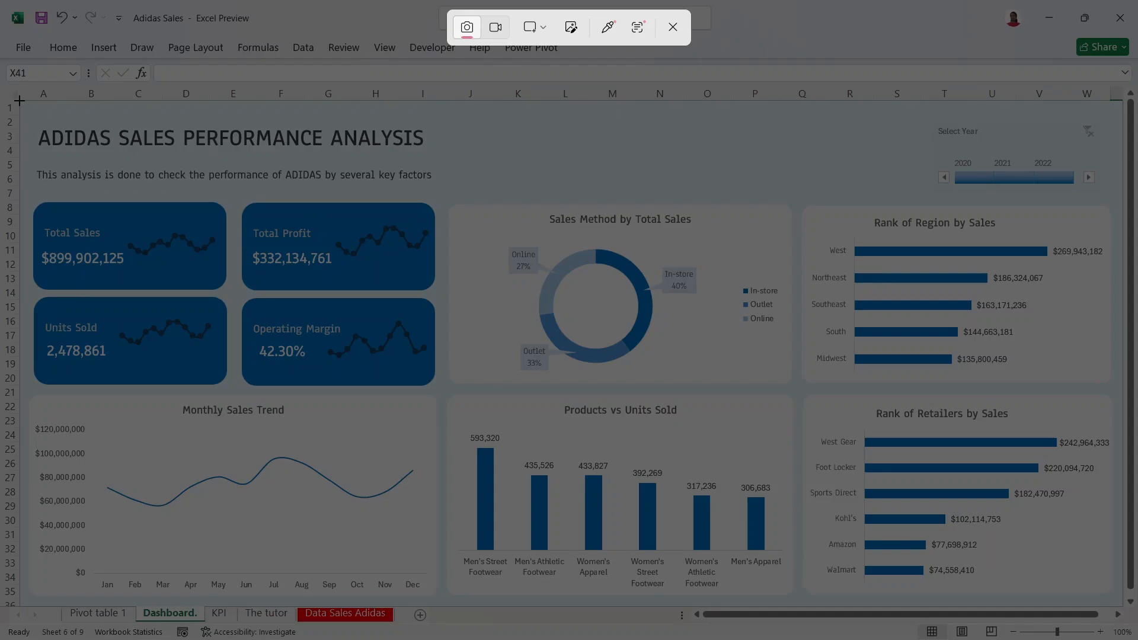
Step: Snip the full dashboard area, review the capture maximized, then close Snipping Tool
left_click_drag(20, 101, 748, 294)
left_click_drag(902, 440, 1122, 606)
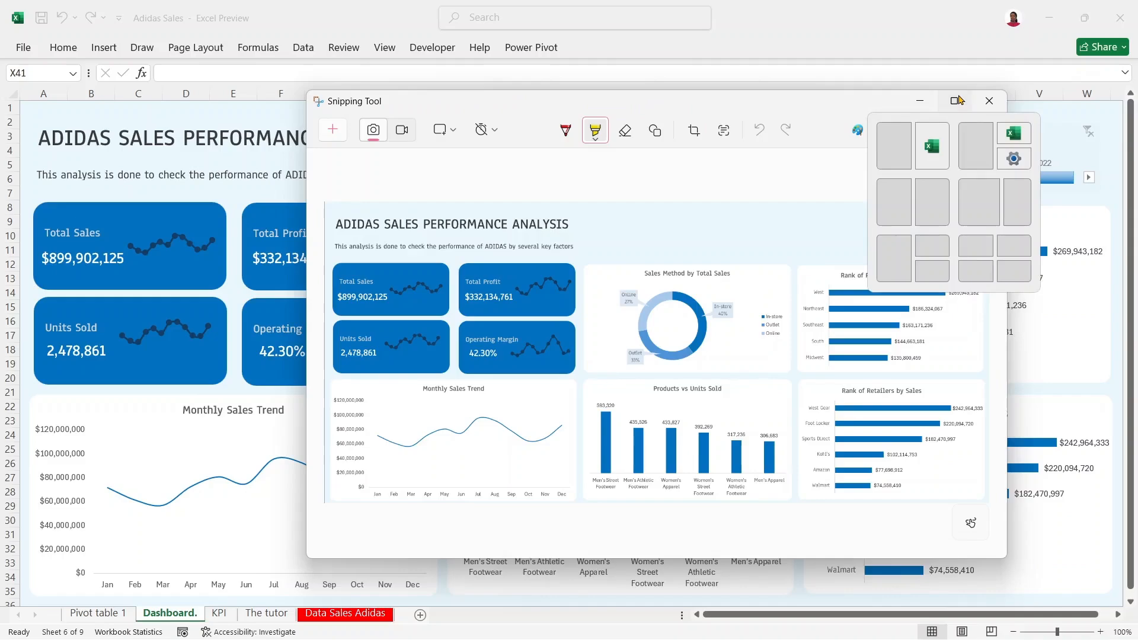
left_click(959, 99)
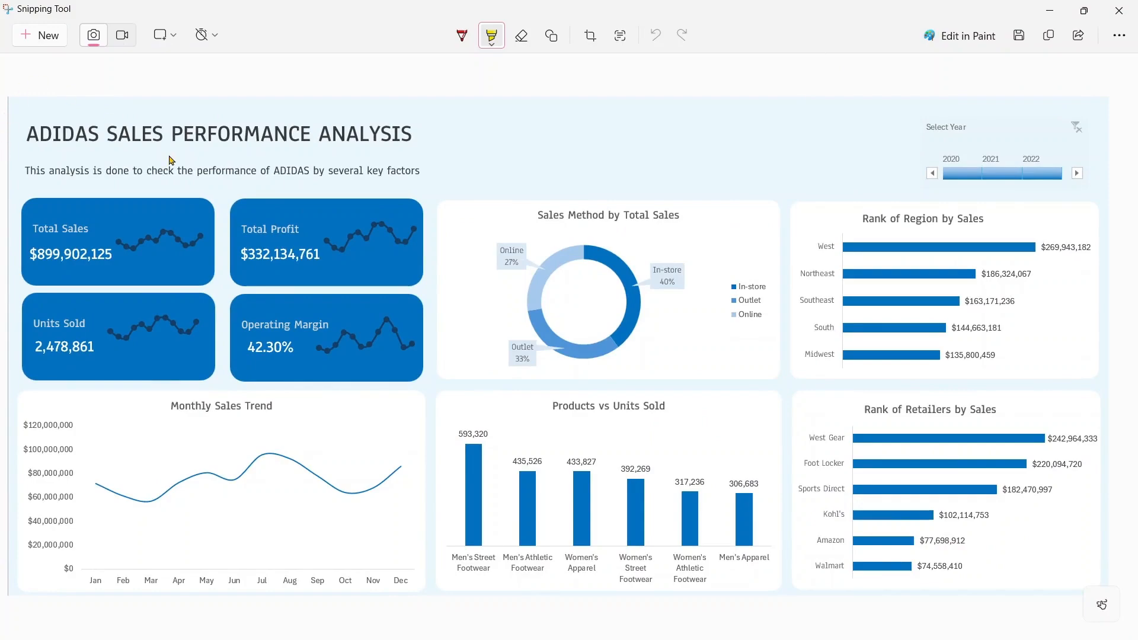
left_click(1118, 11)
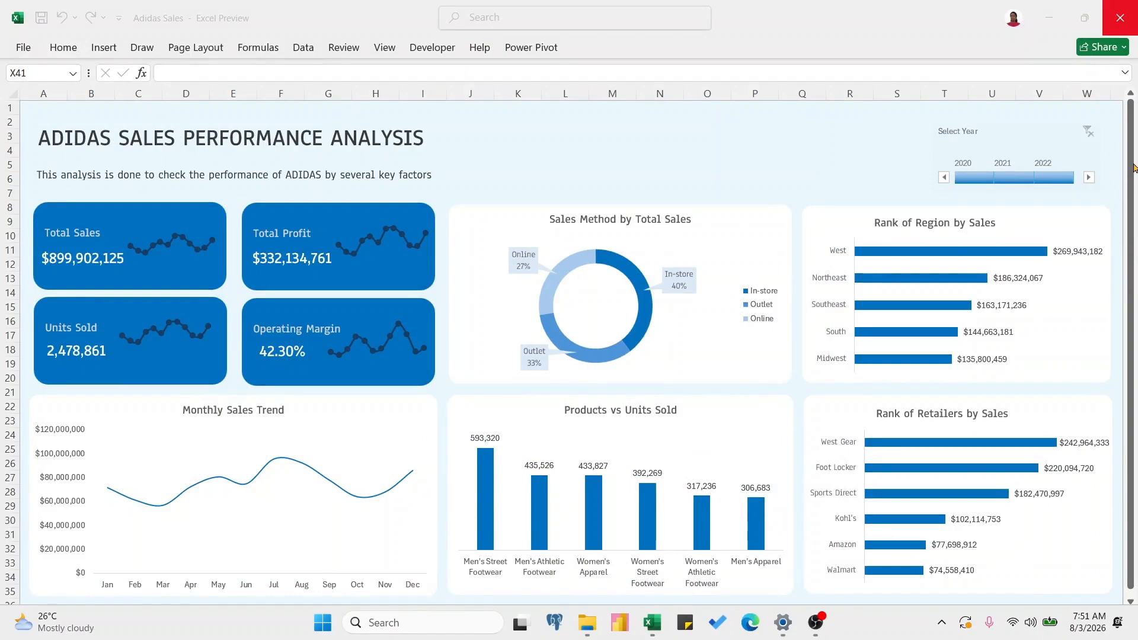
Step: Take a new Win+Shift+S snip of the whole dashboard, check it enlarged, close it, and refocus Excel
key("super+shift+s")
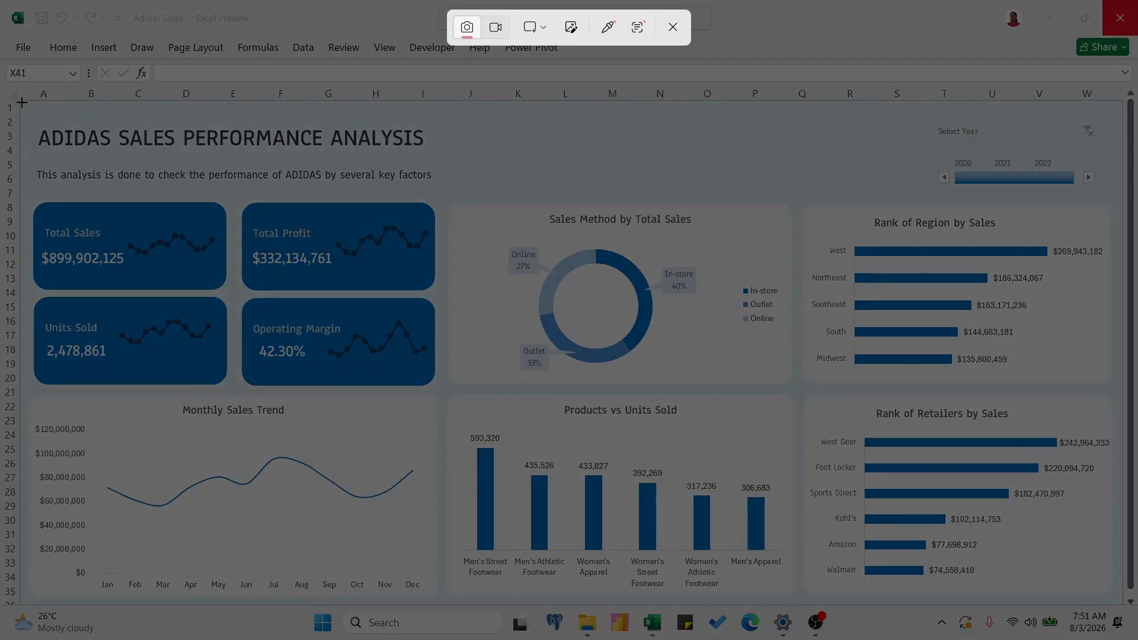
left_click_drag(22, 102, 1124, 603)
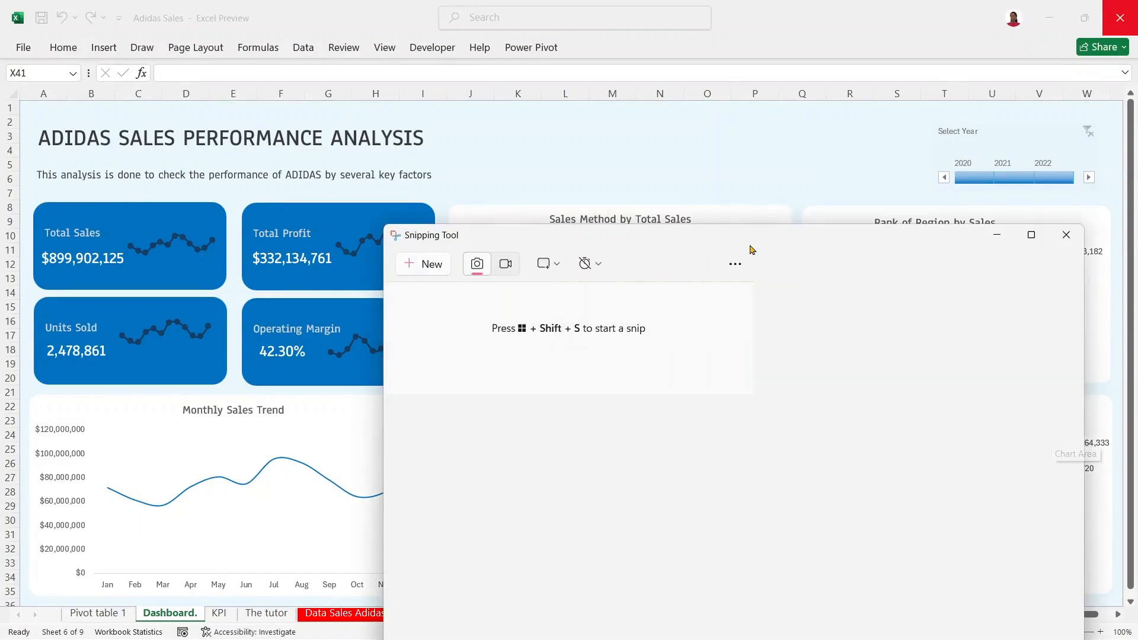
left_click(1031, 234)
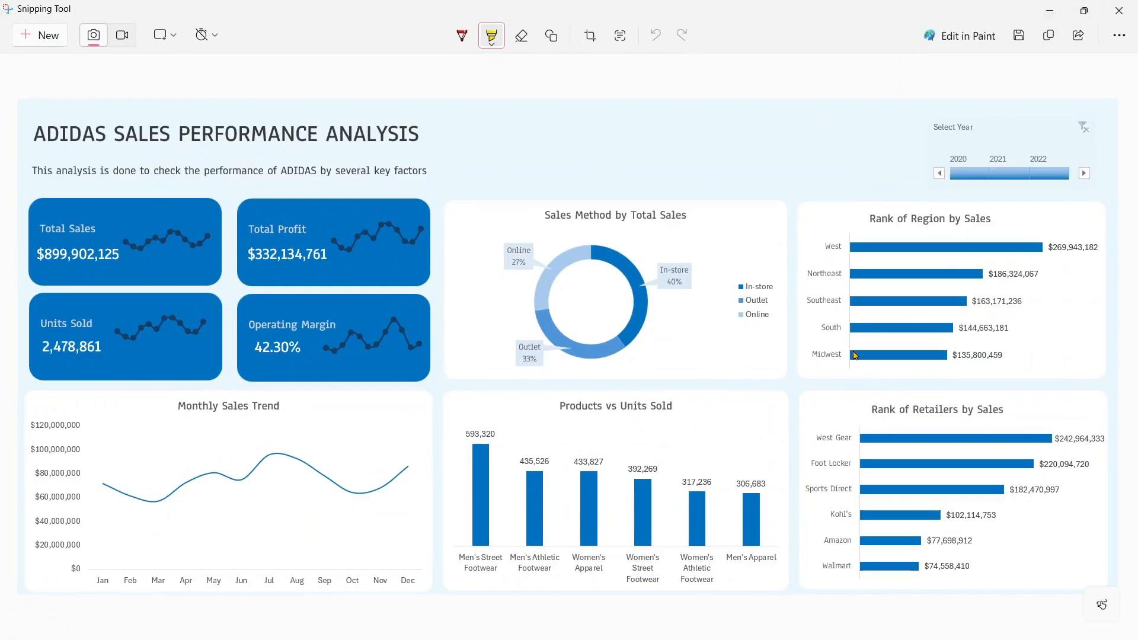
left_click(1120, 11)
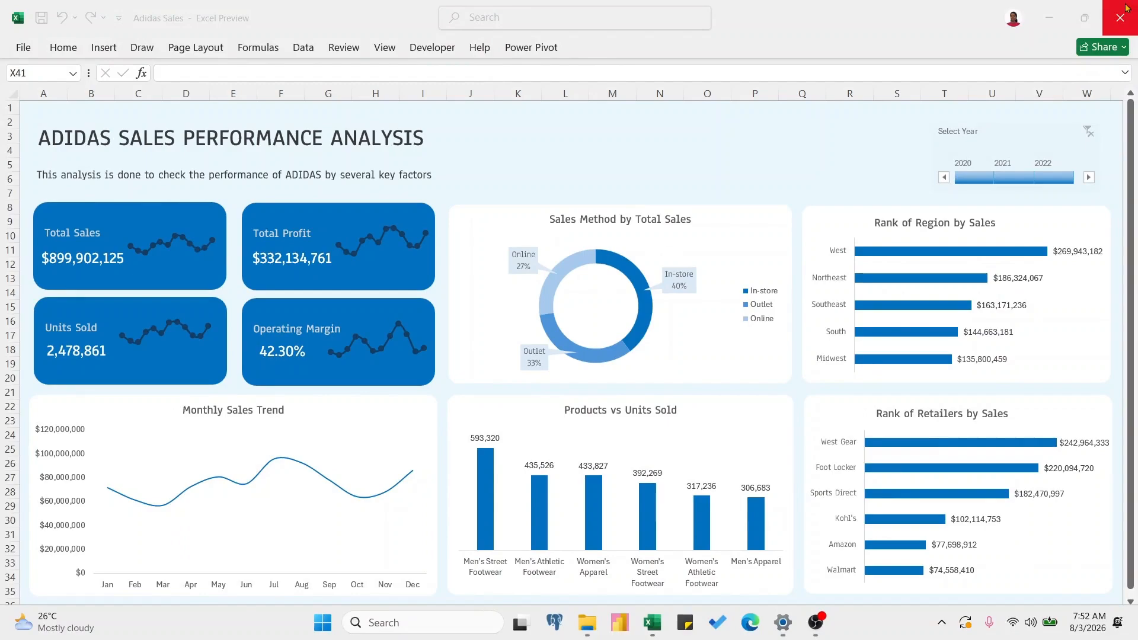
left_click(863, 164)
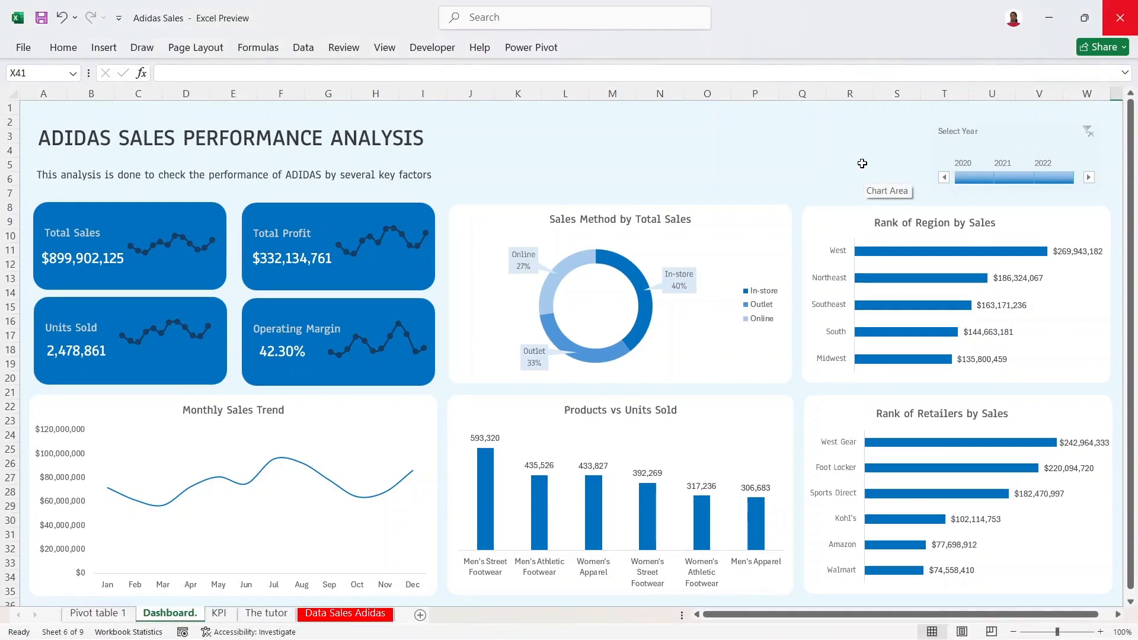